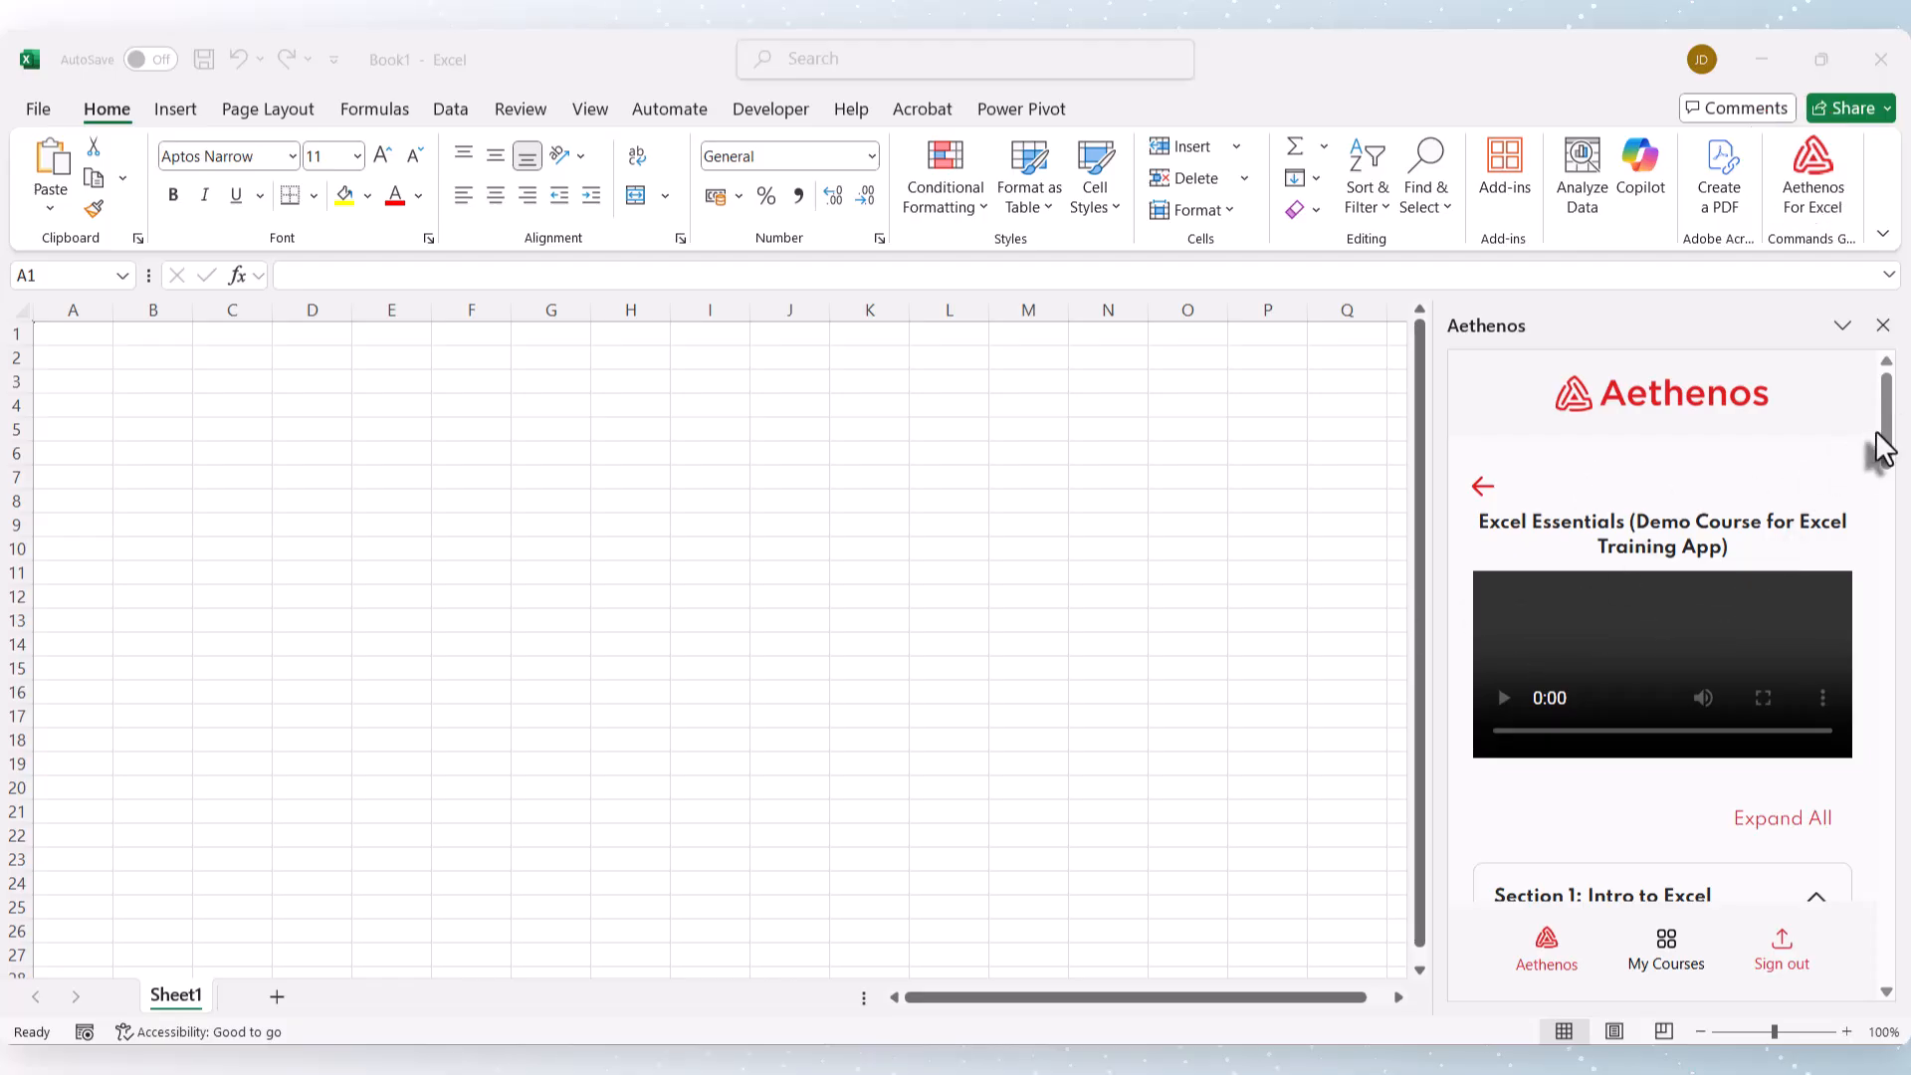
Load the "Forget SUMPRODUCT_Use SUM_YouTube demo.xlsx" resource from Section 19: YouTube Lessons in the Aethenos add-in and close the add-in
drag(1888, 441, 1864, 704)
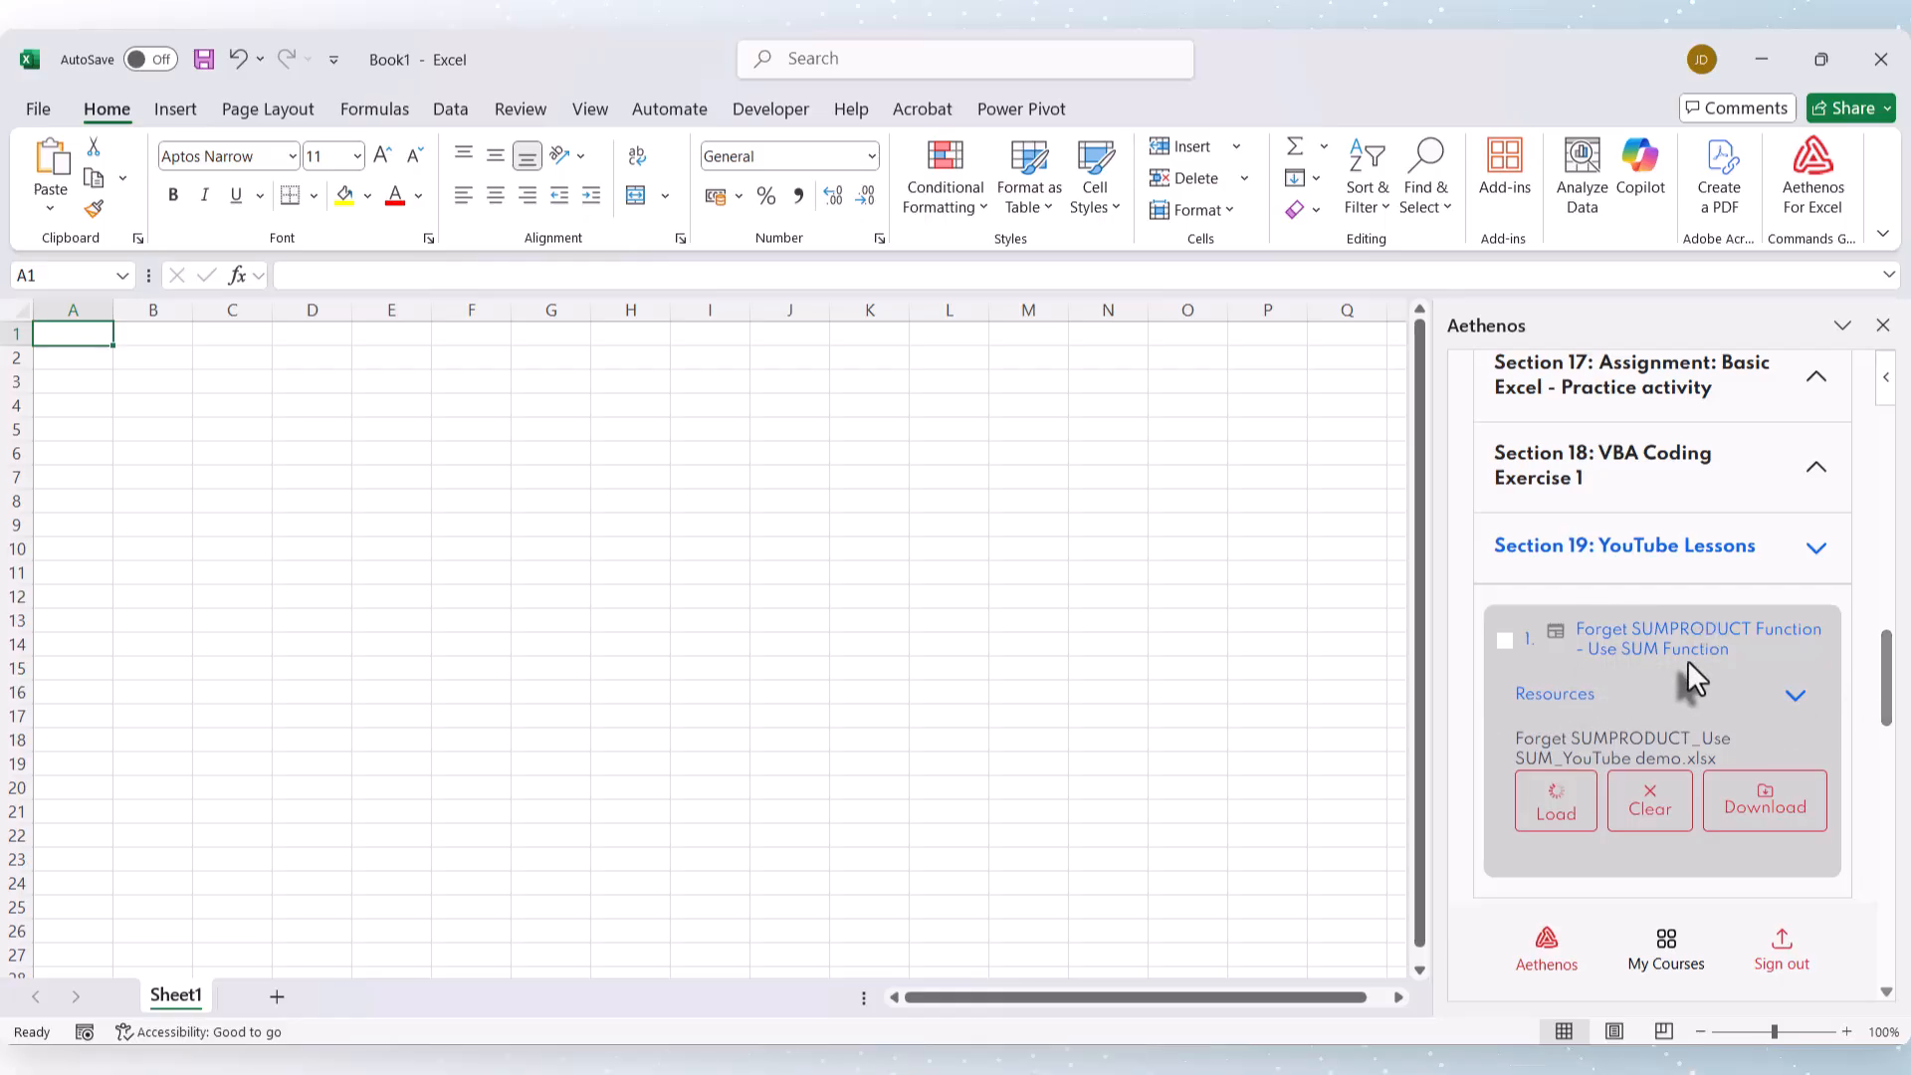
click(1557, 798)
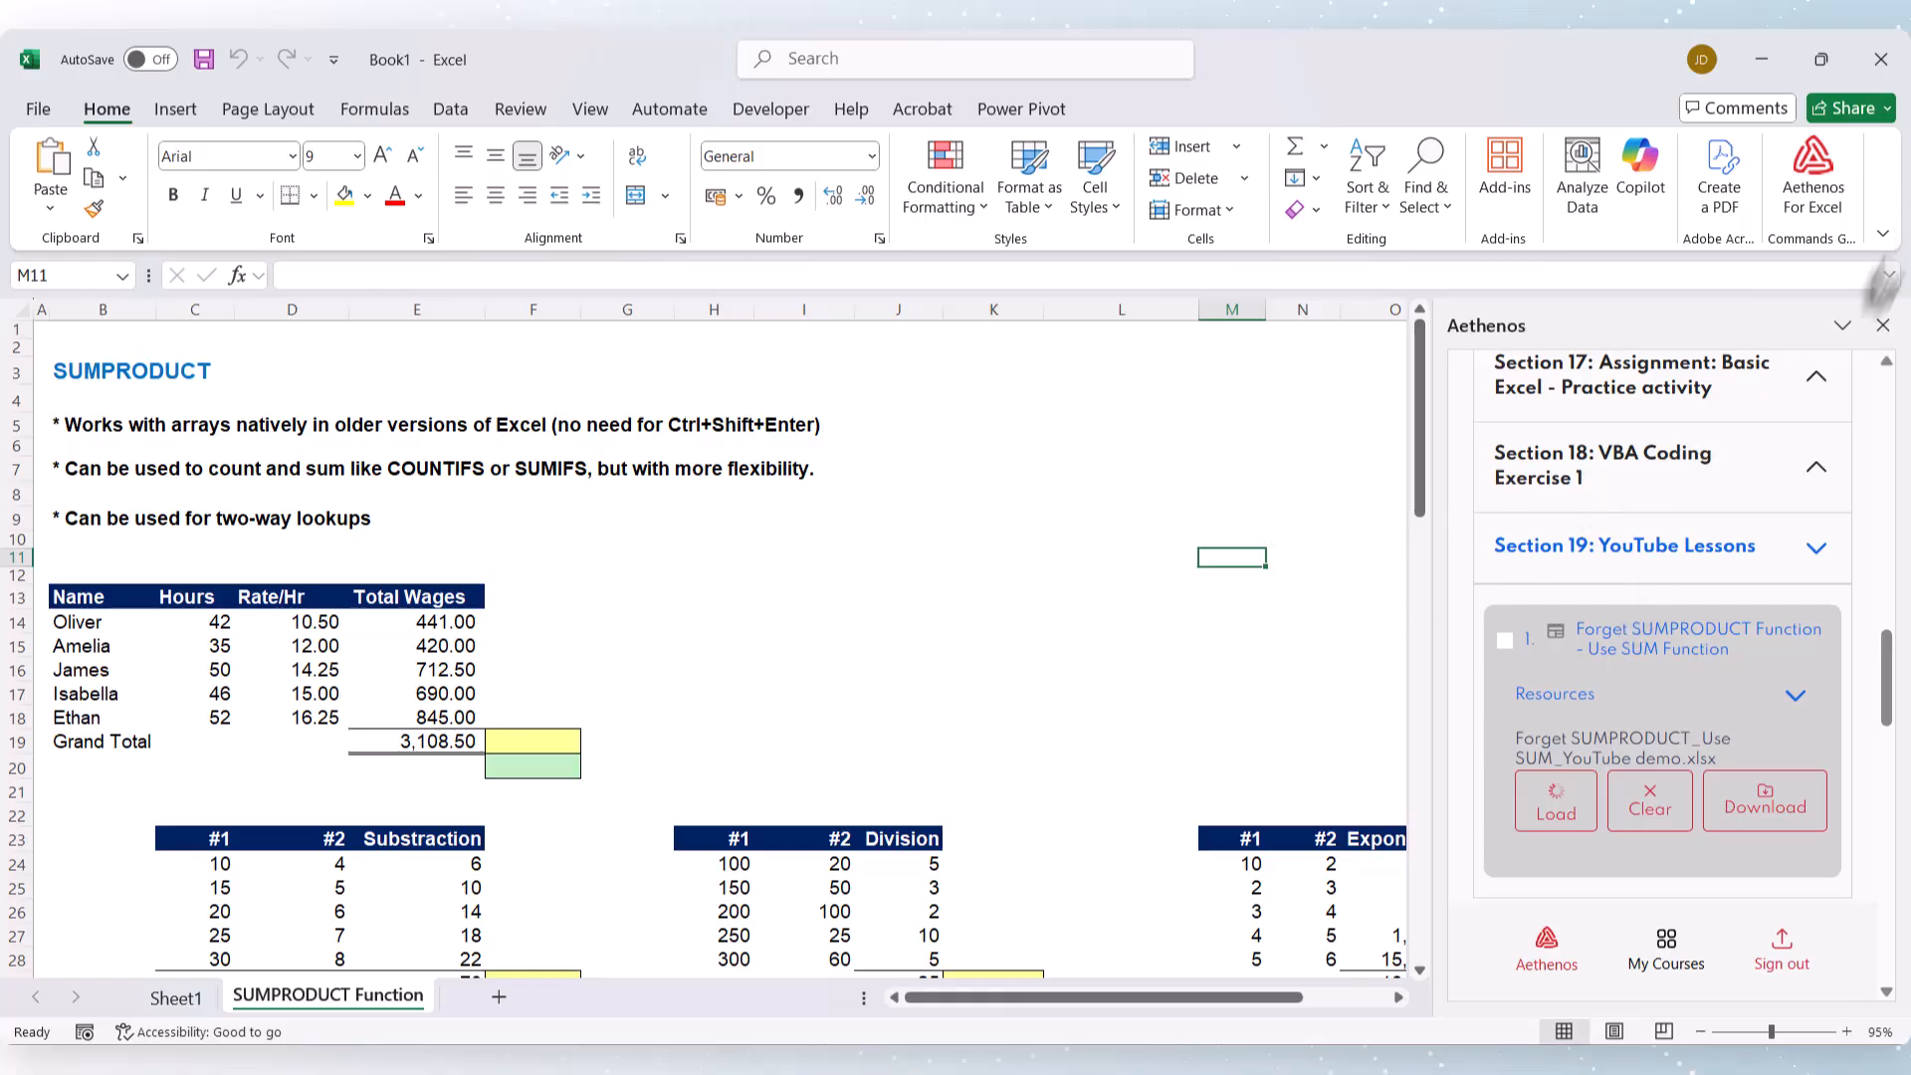
click(1883, 327)
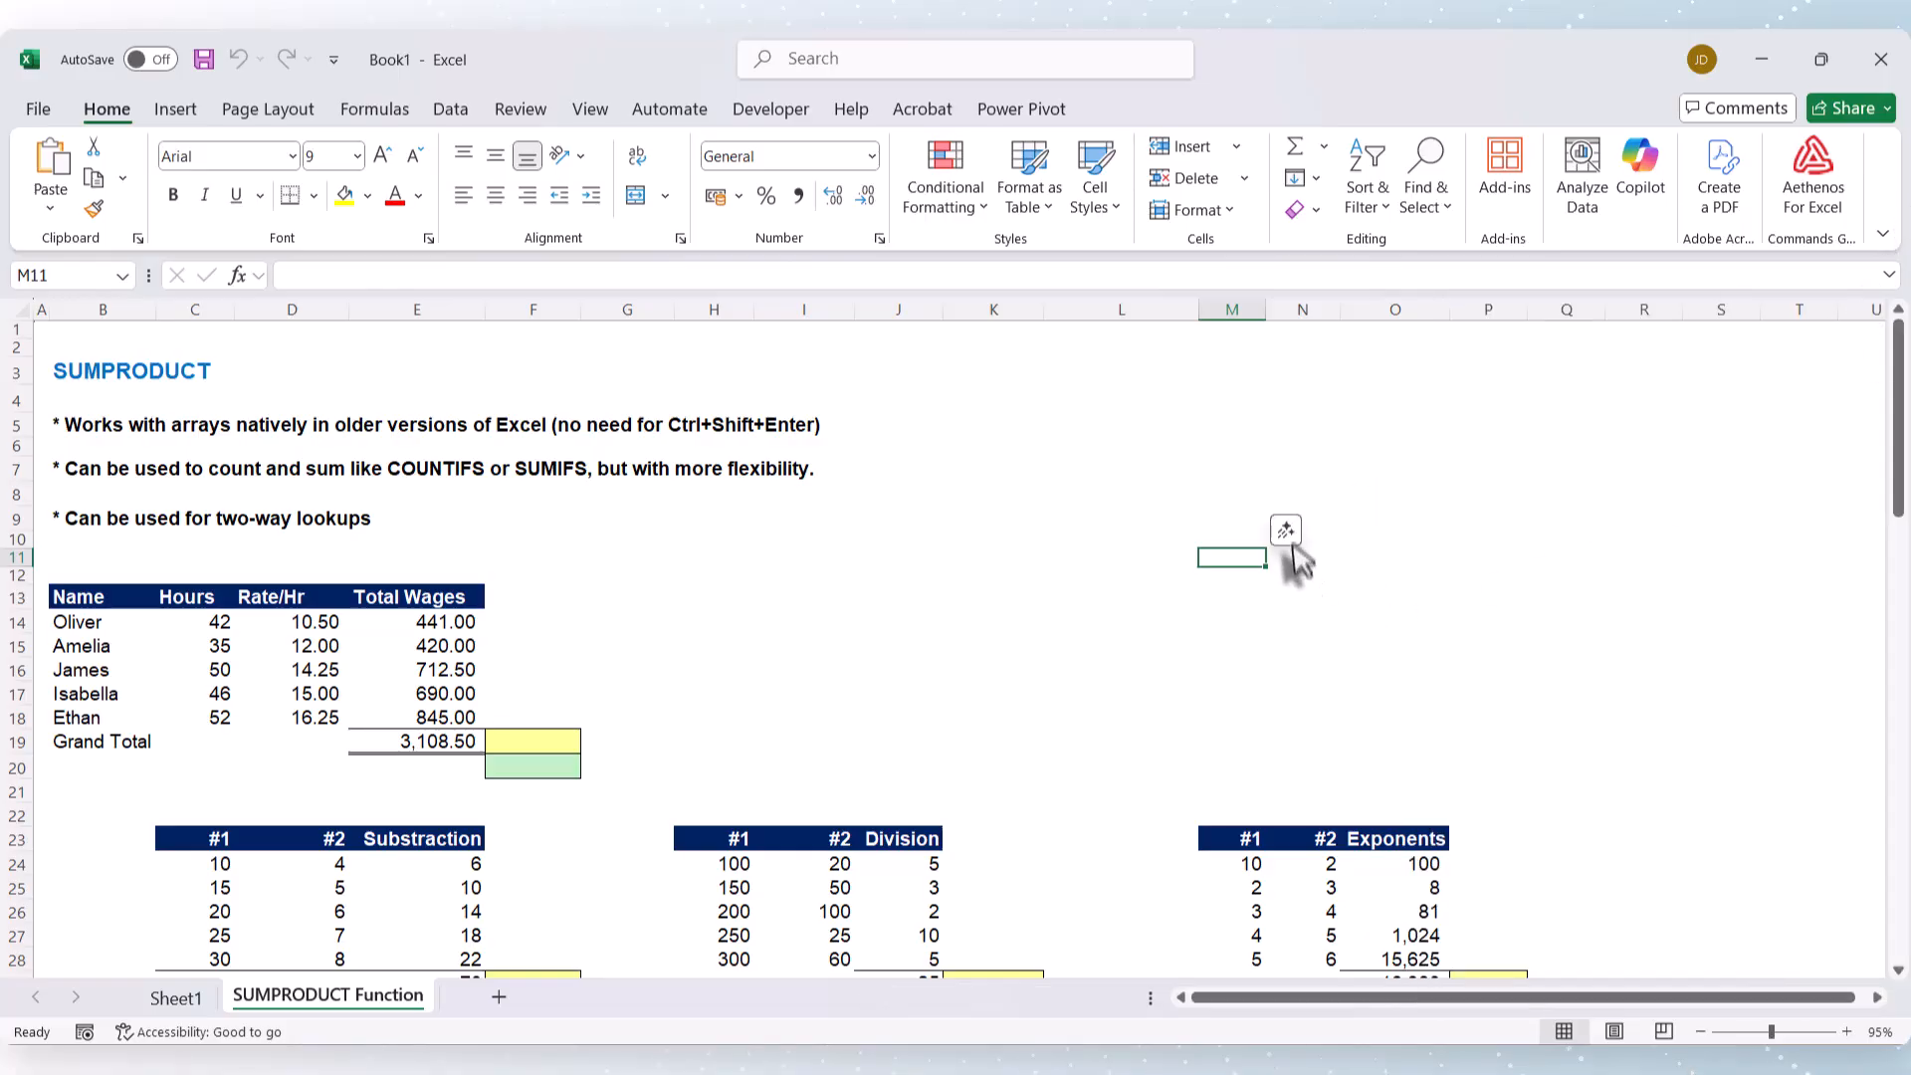
click(1285, 531)
click(1371, 786)
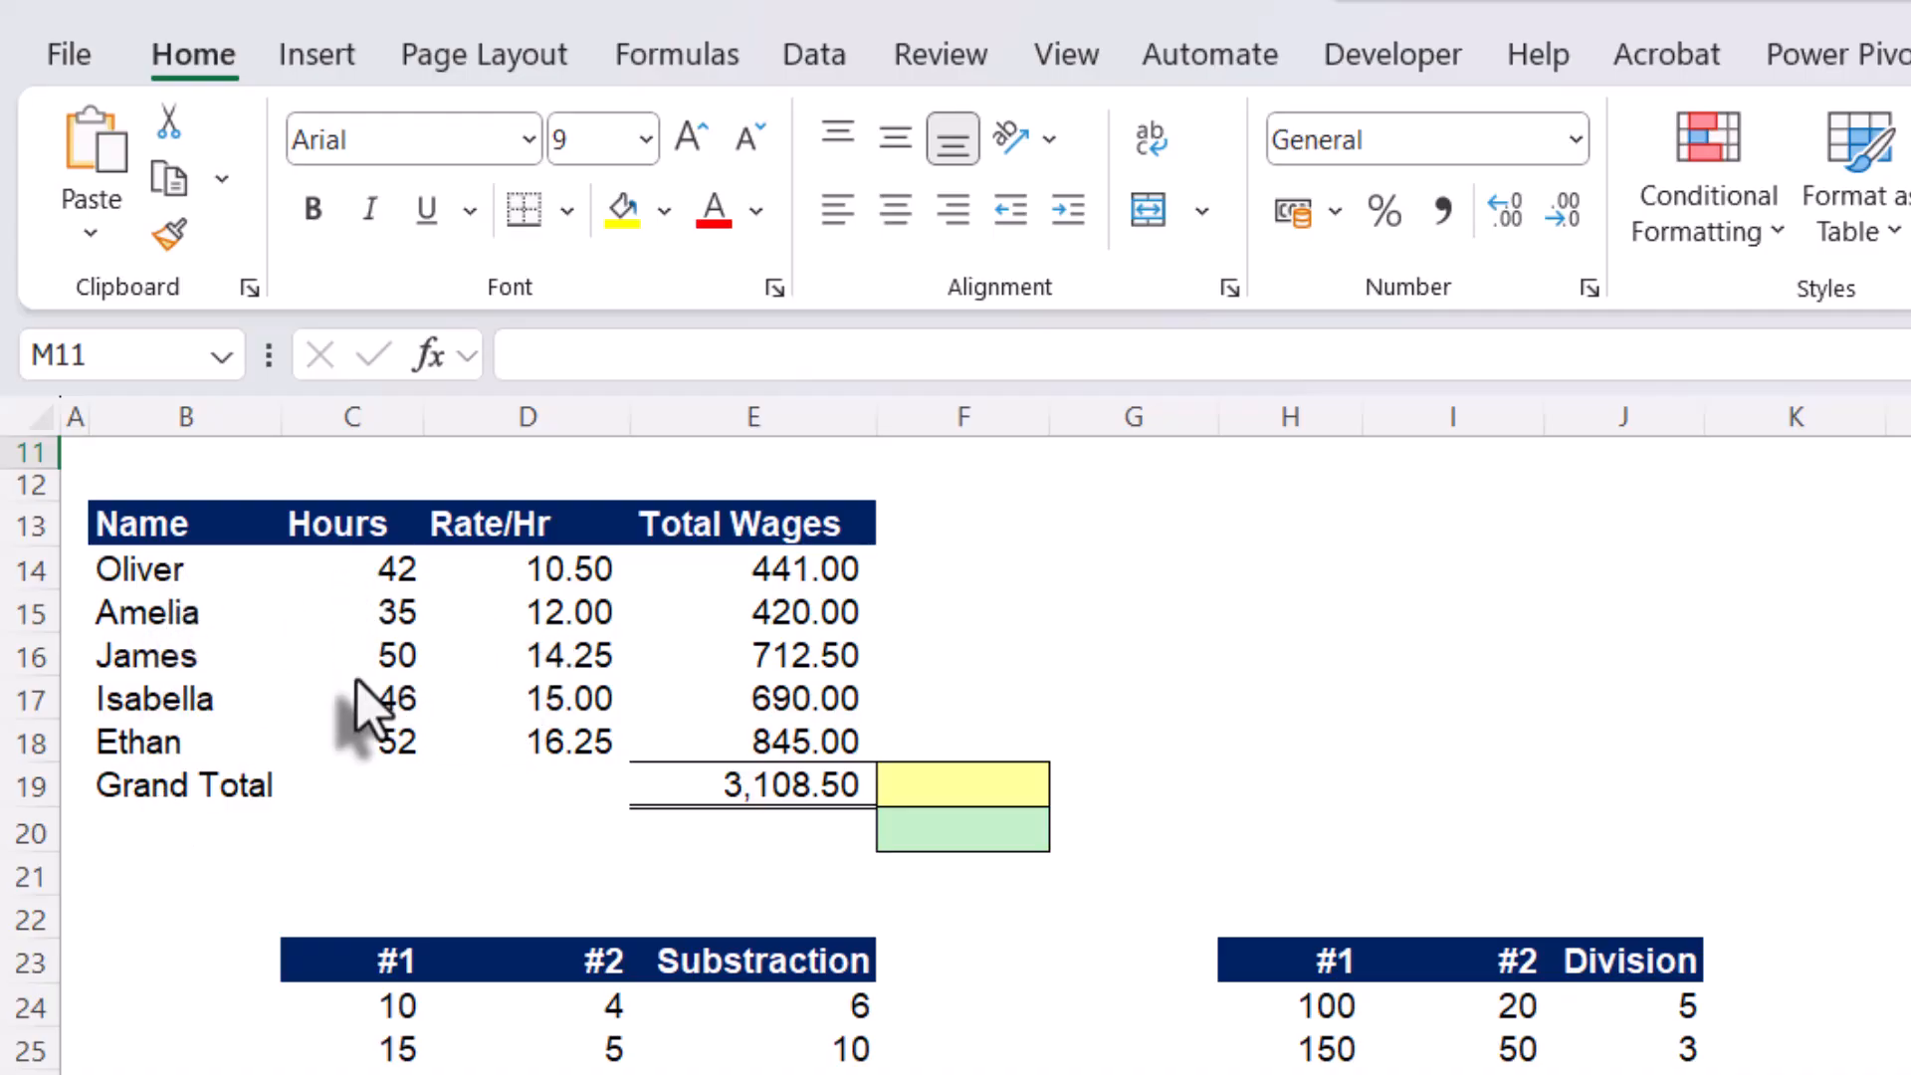
Examine the formulas behind the first Total Wages value in E14 and the Grand Total in E19
click(520, 572)
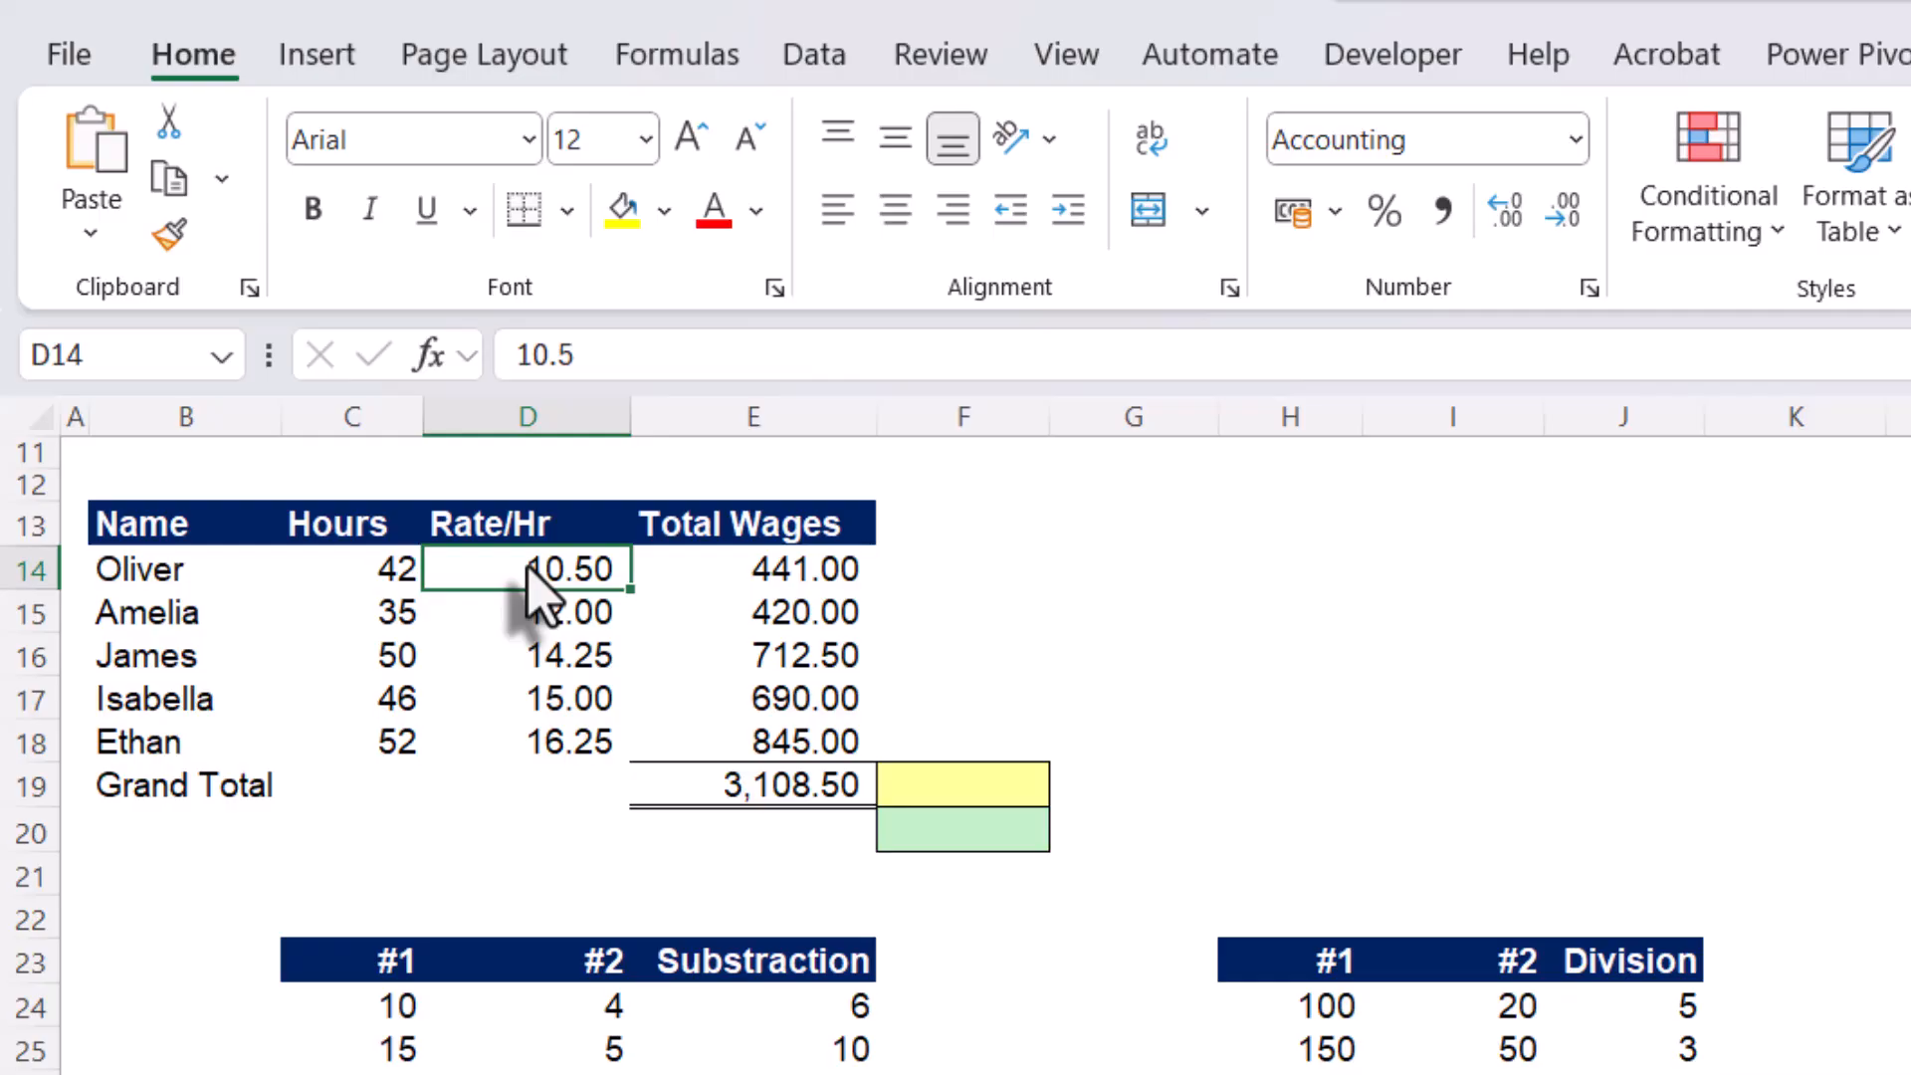
click(801, 571)
double_click(802, 576)
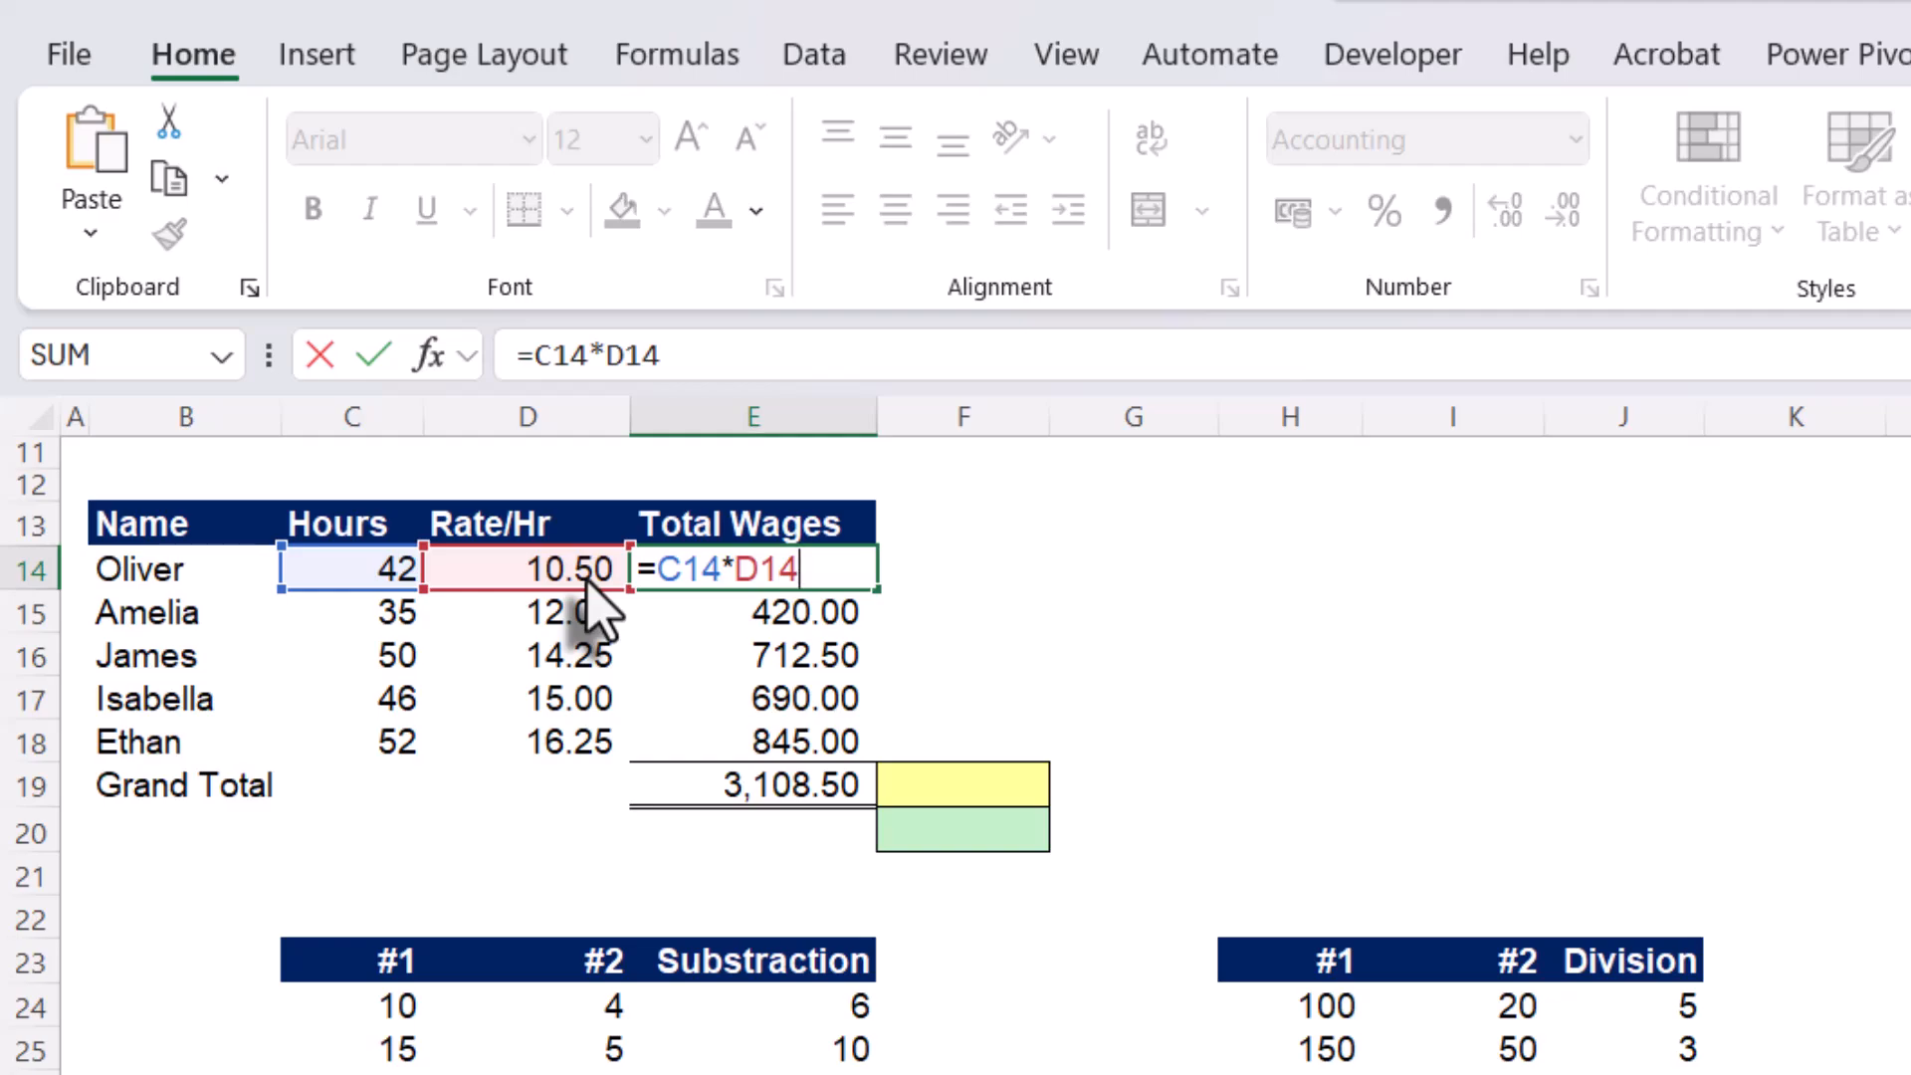
key(Escape)
click(719, 785)
key(alt+equal)
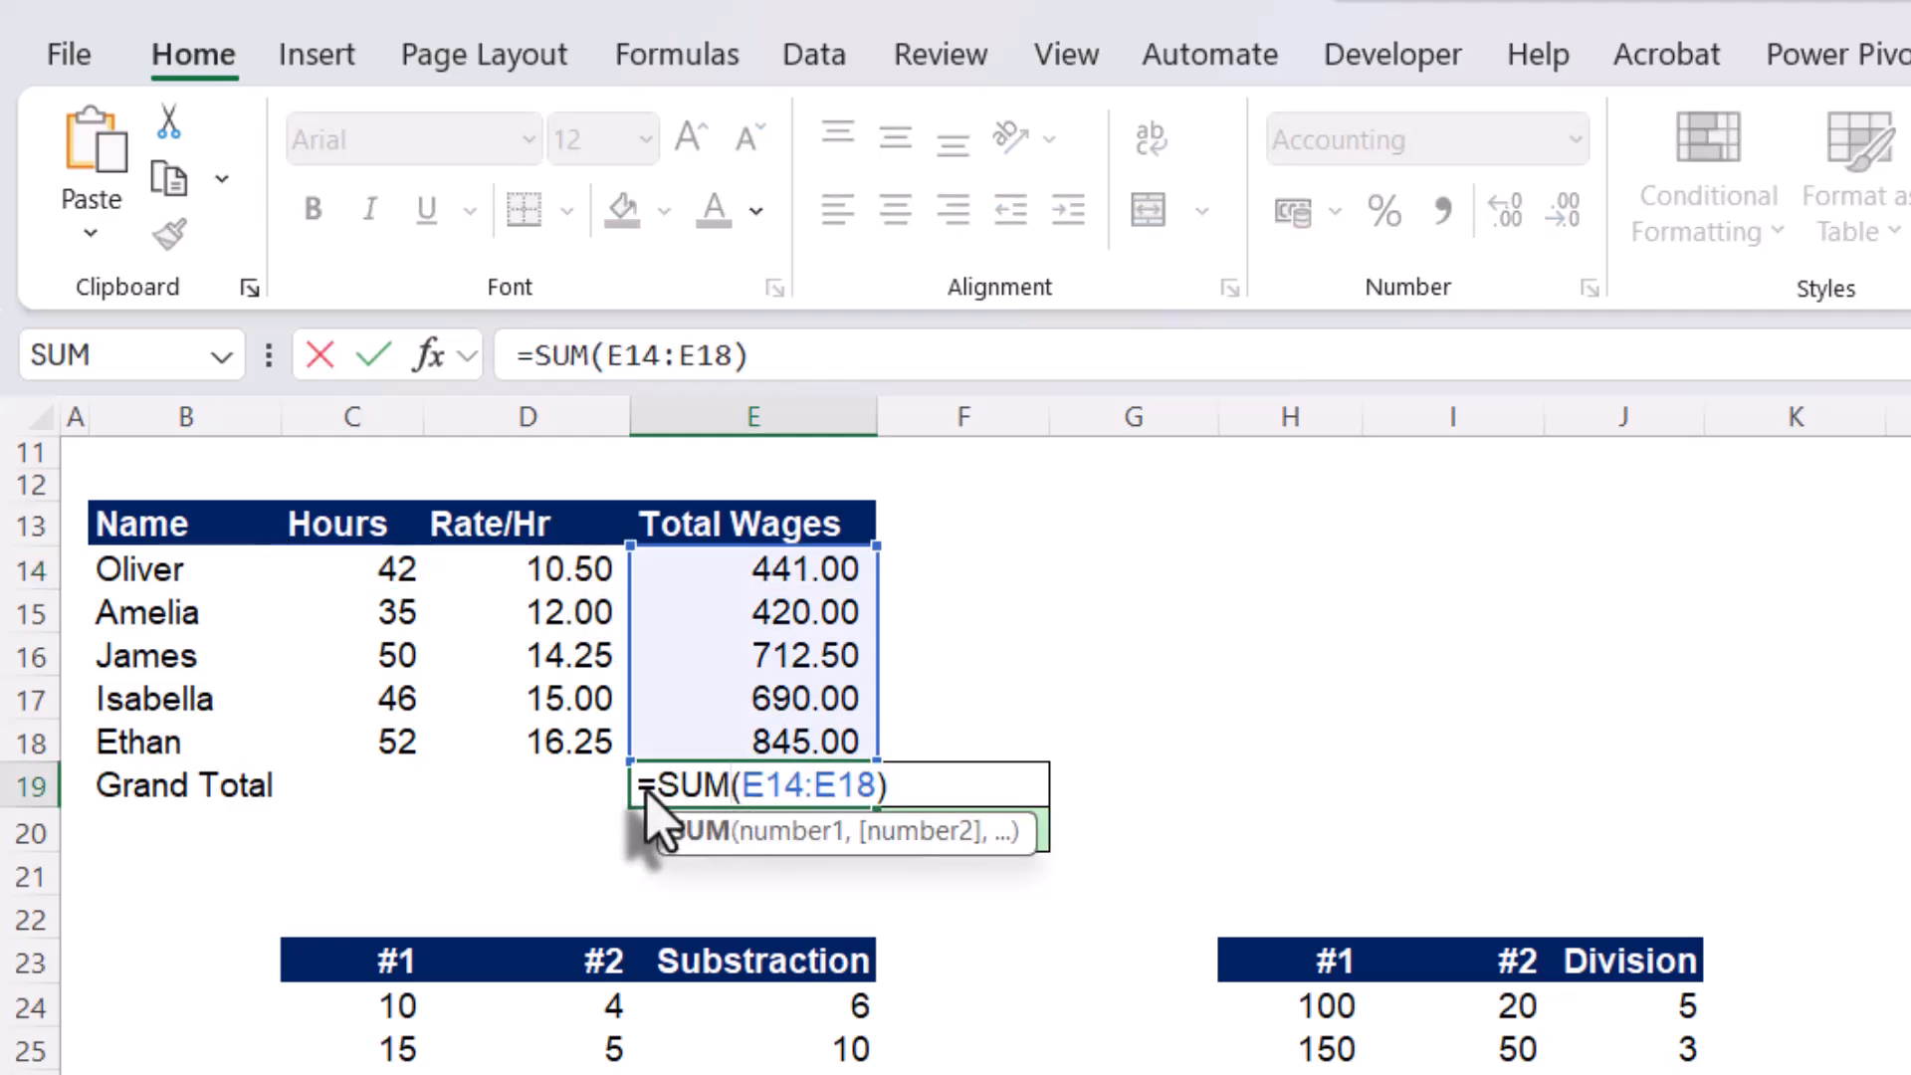
key(ctrl+Return)
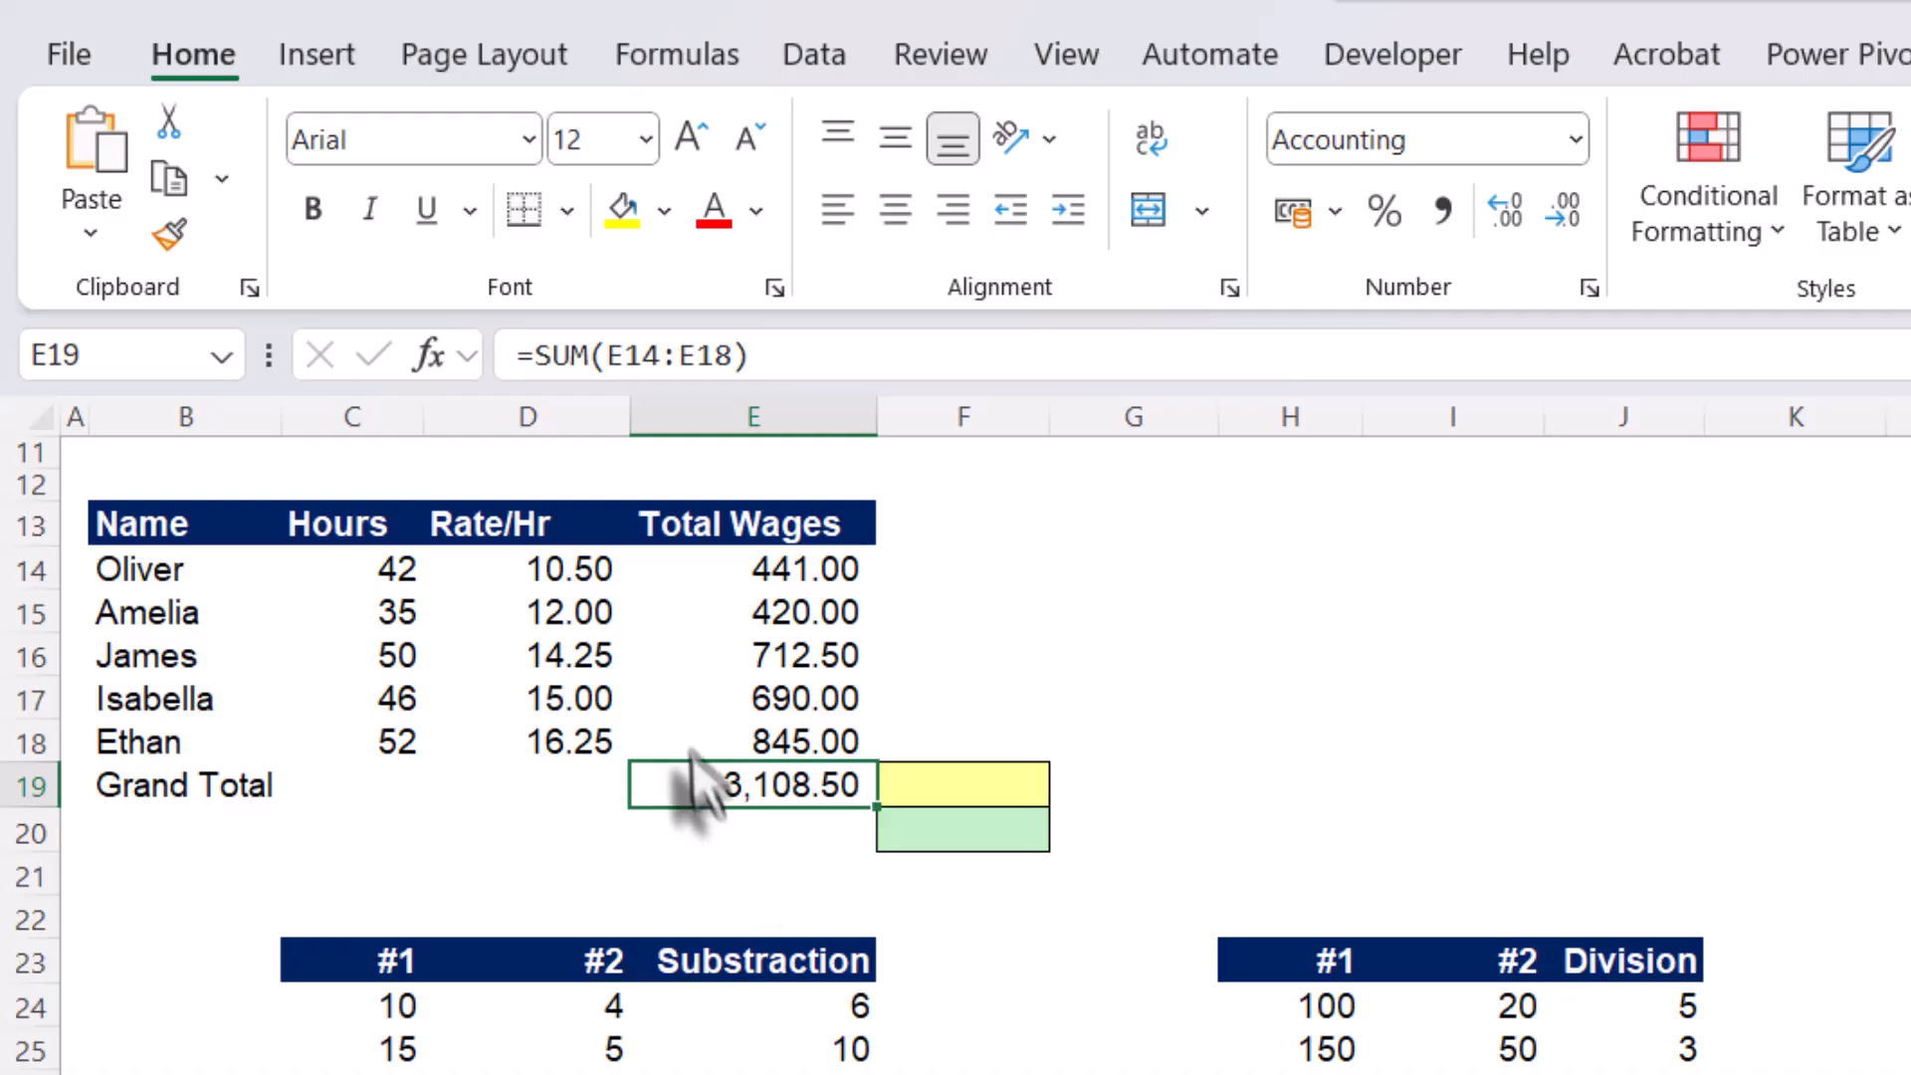
click(778, 587)
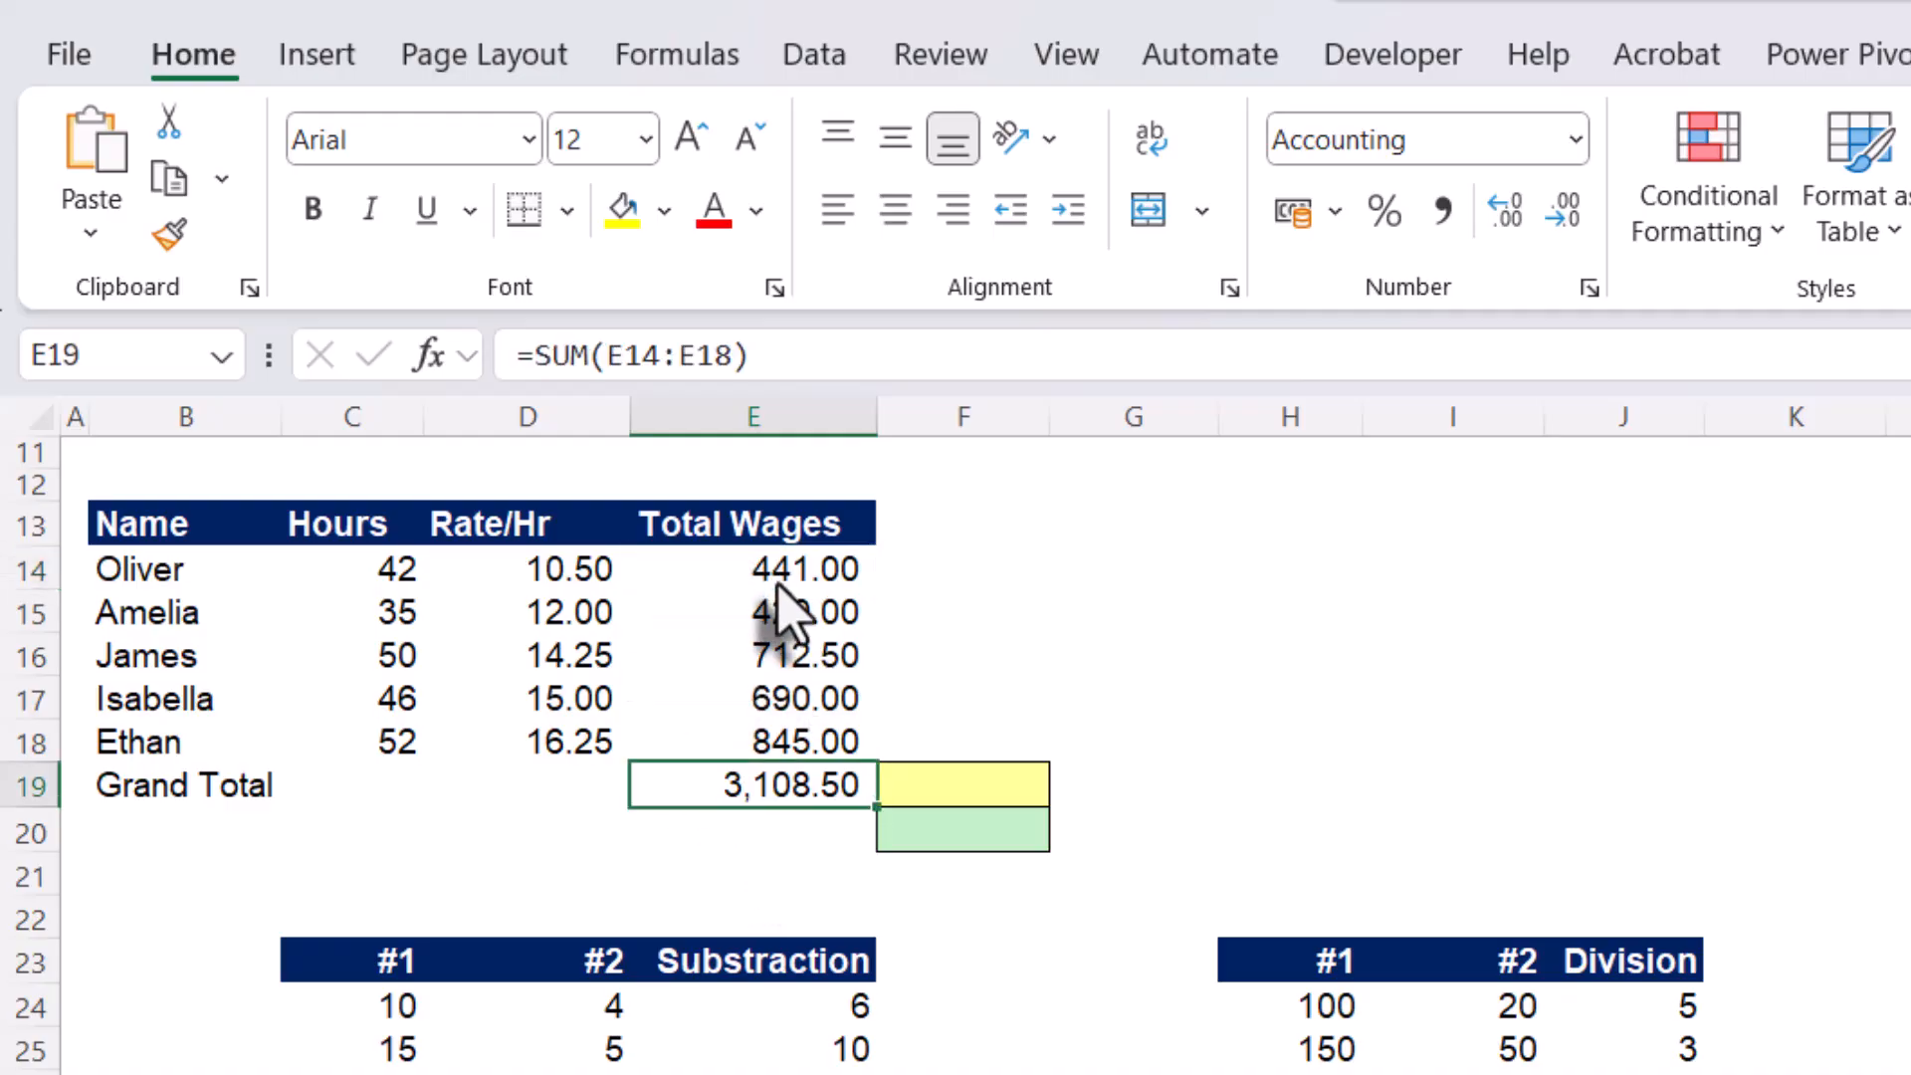
double_click(779, 578)
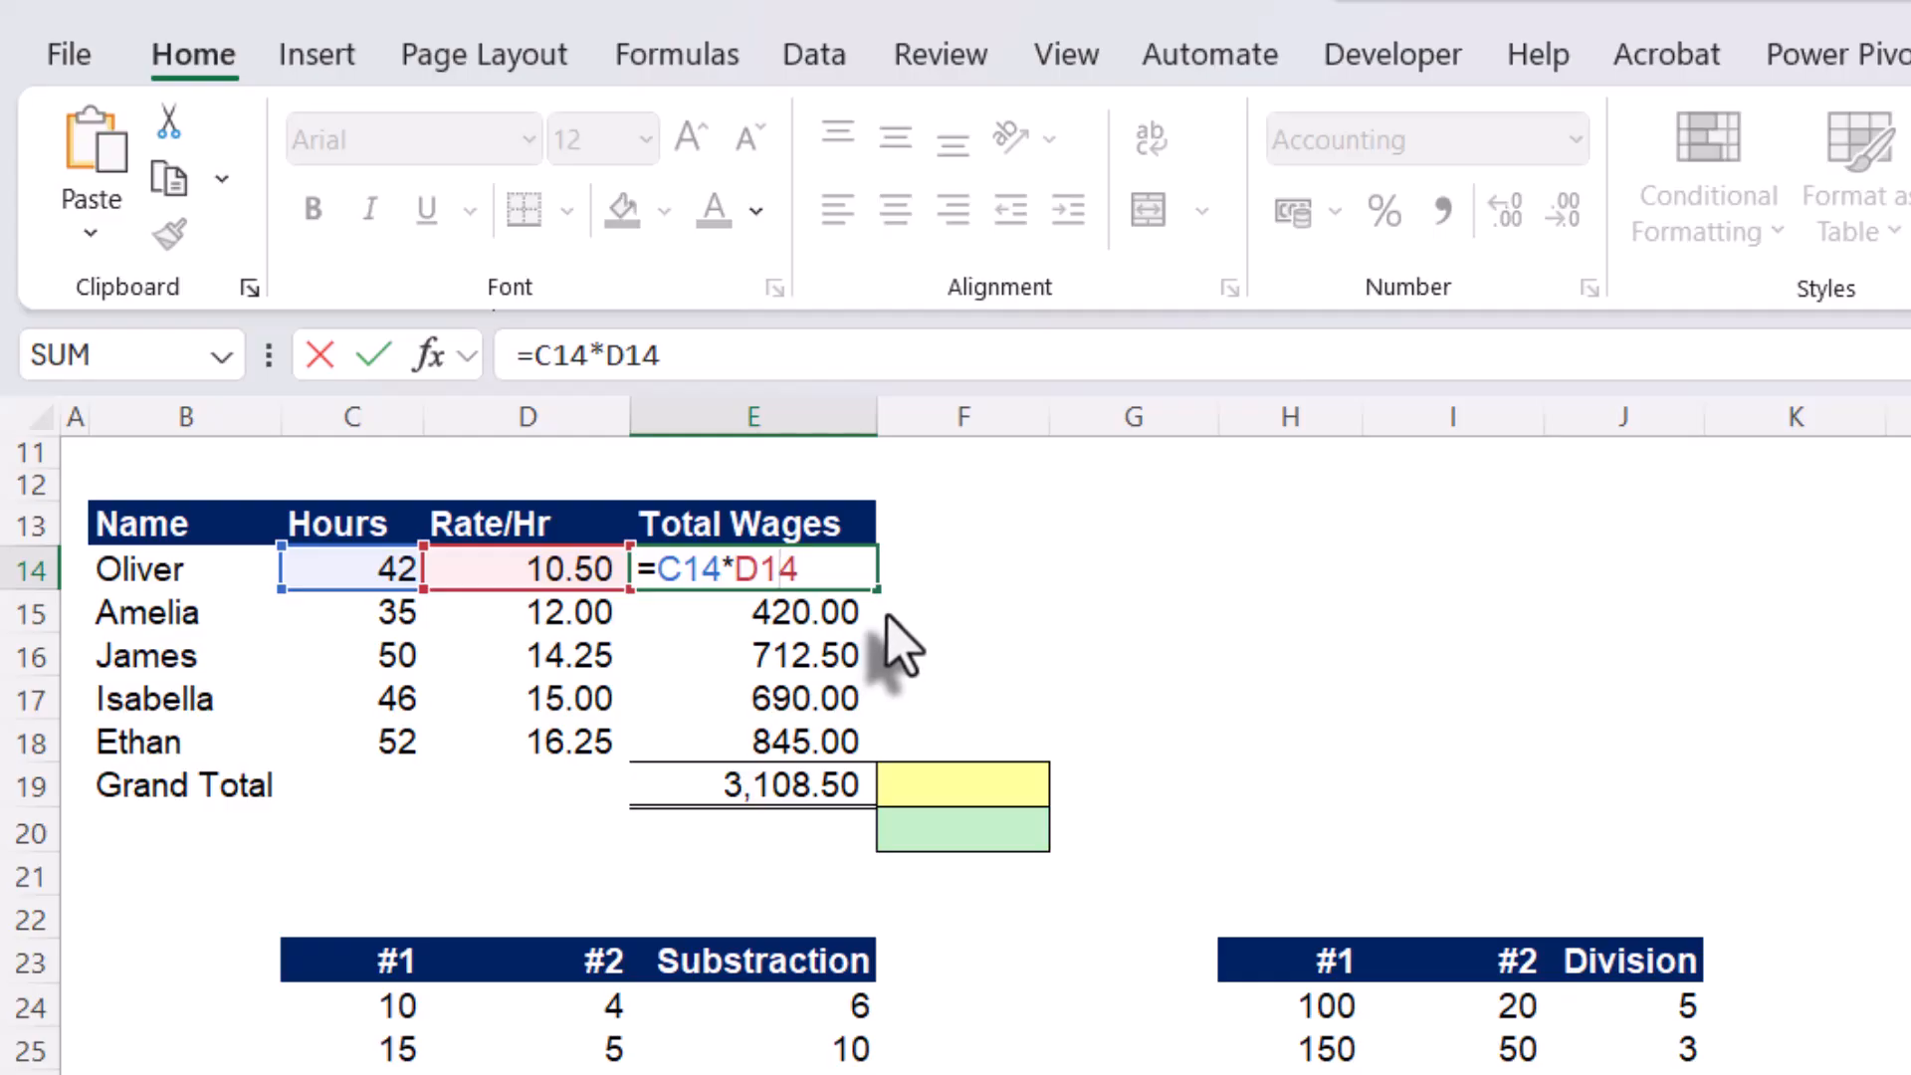
key(ctrl+Return)
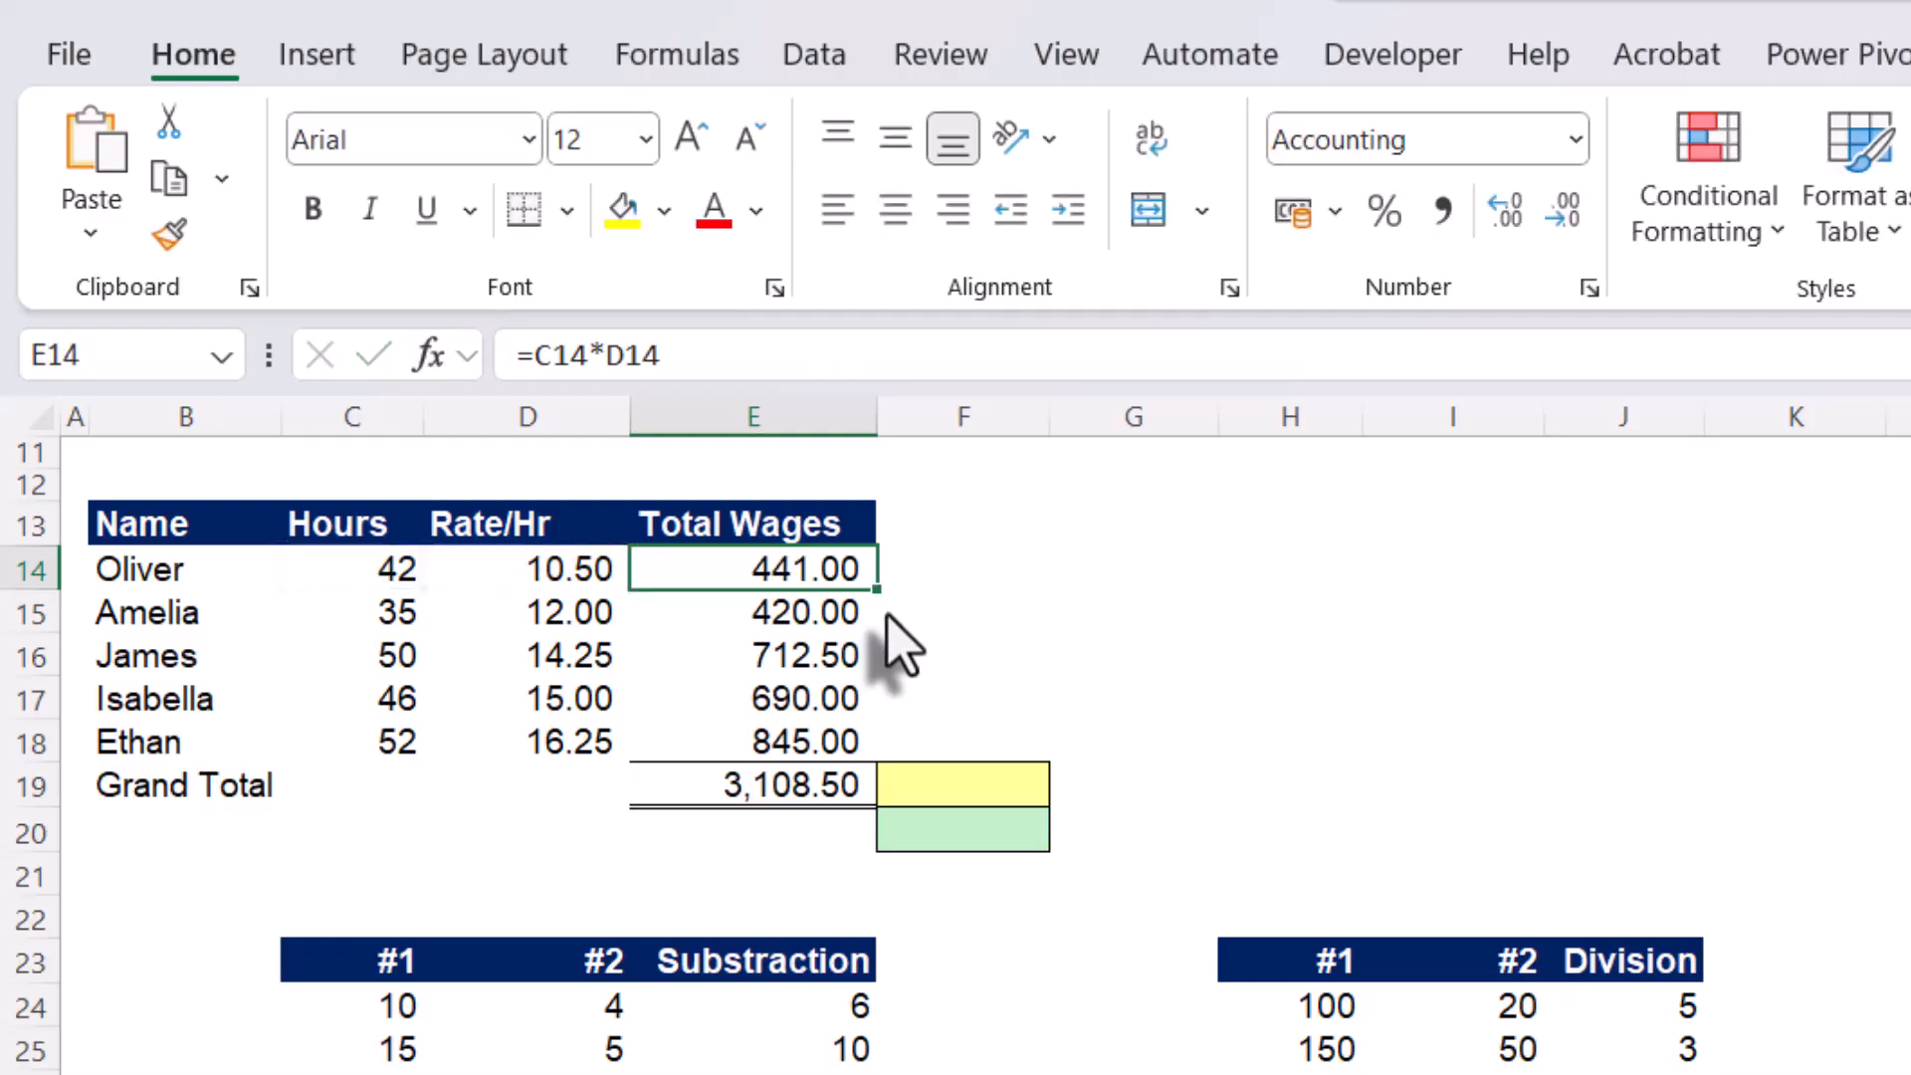
double_click(754, 796)
key(ctrl+Return)
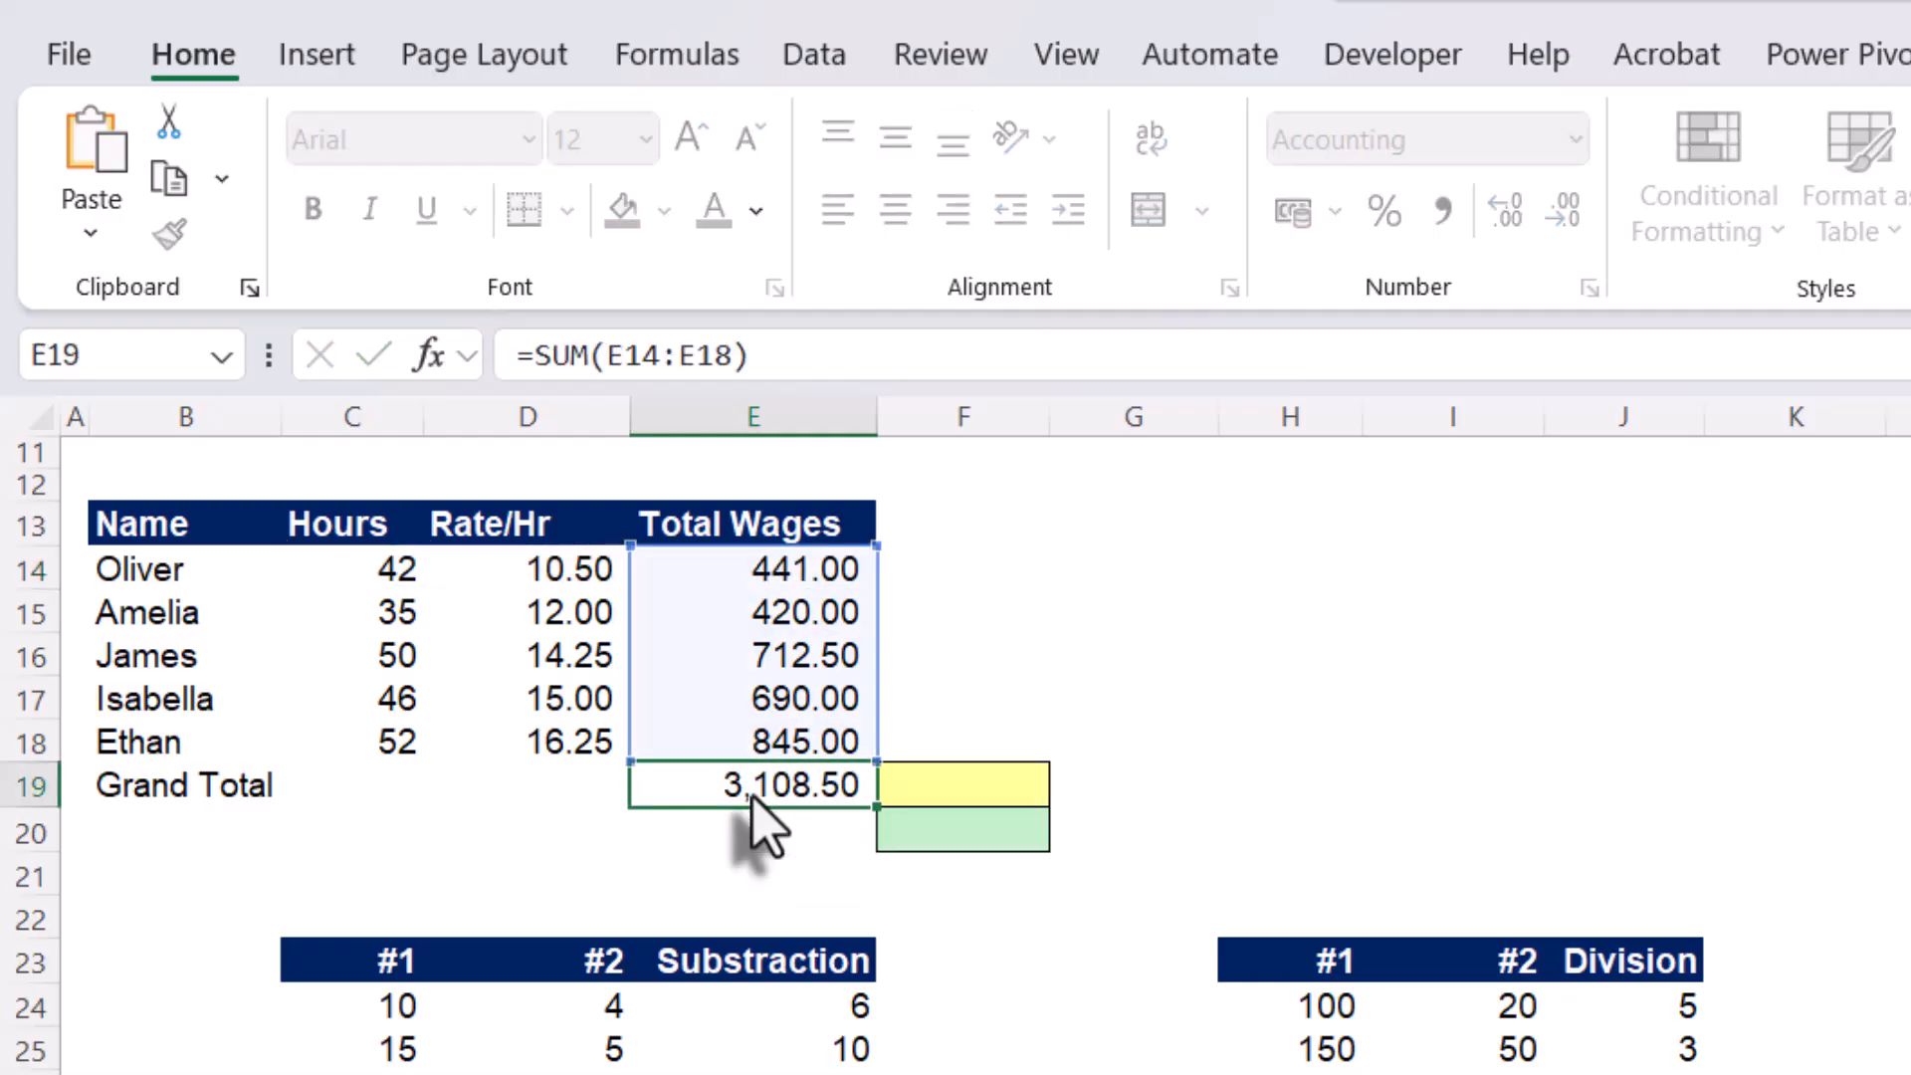
Enter =SUMPRODUCT(C14:C18,D14:D18) in F19 to total hours times rate, and compare it with the Grand Total in E19
click(916, 784)
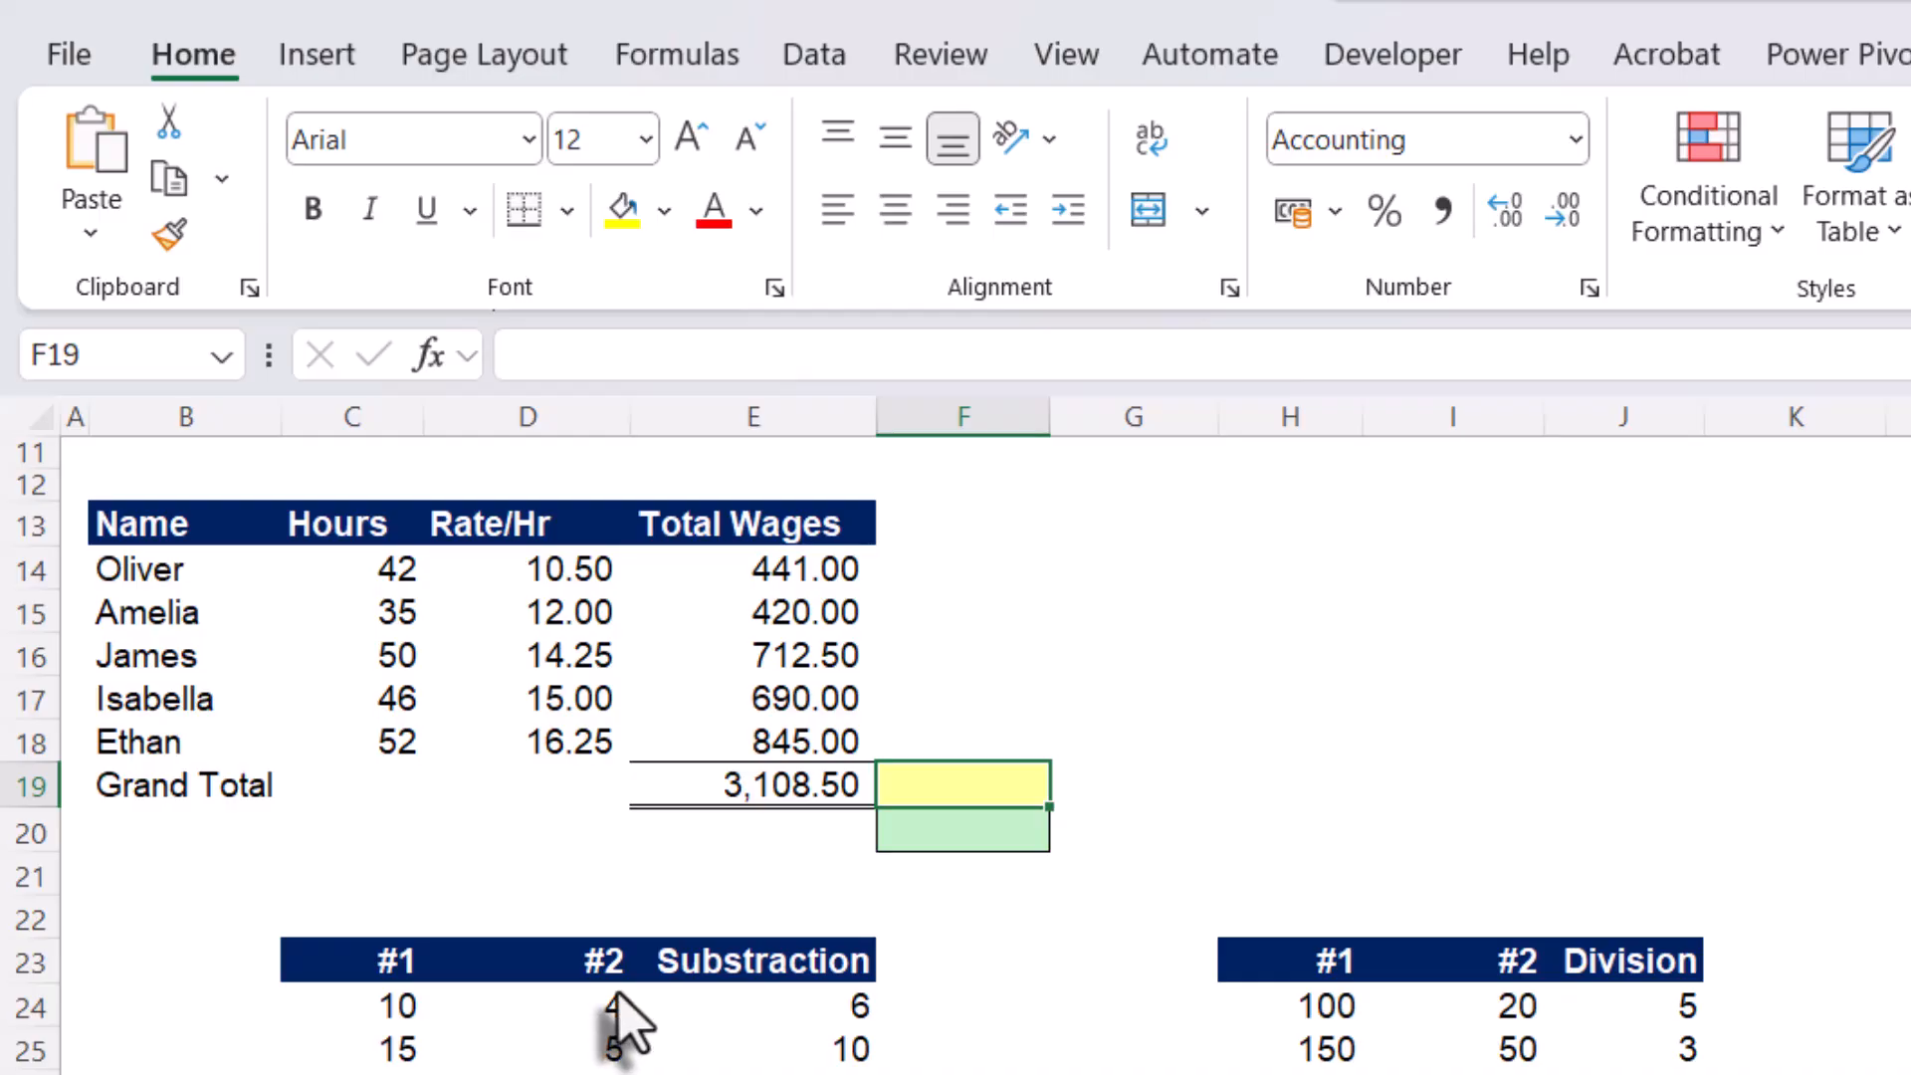
text(=)
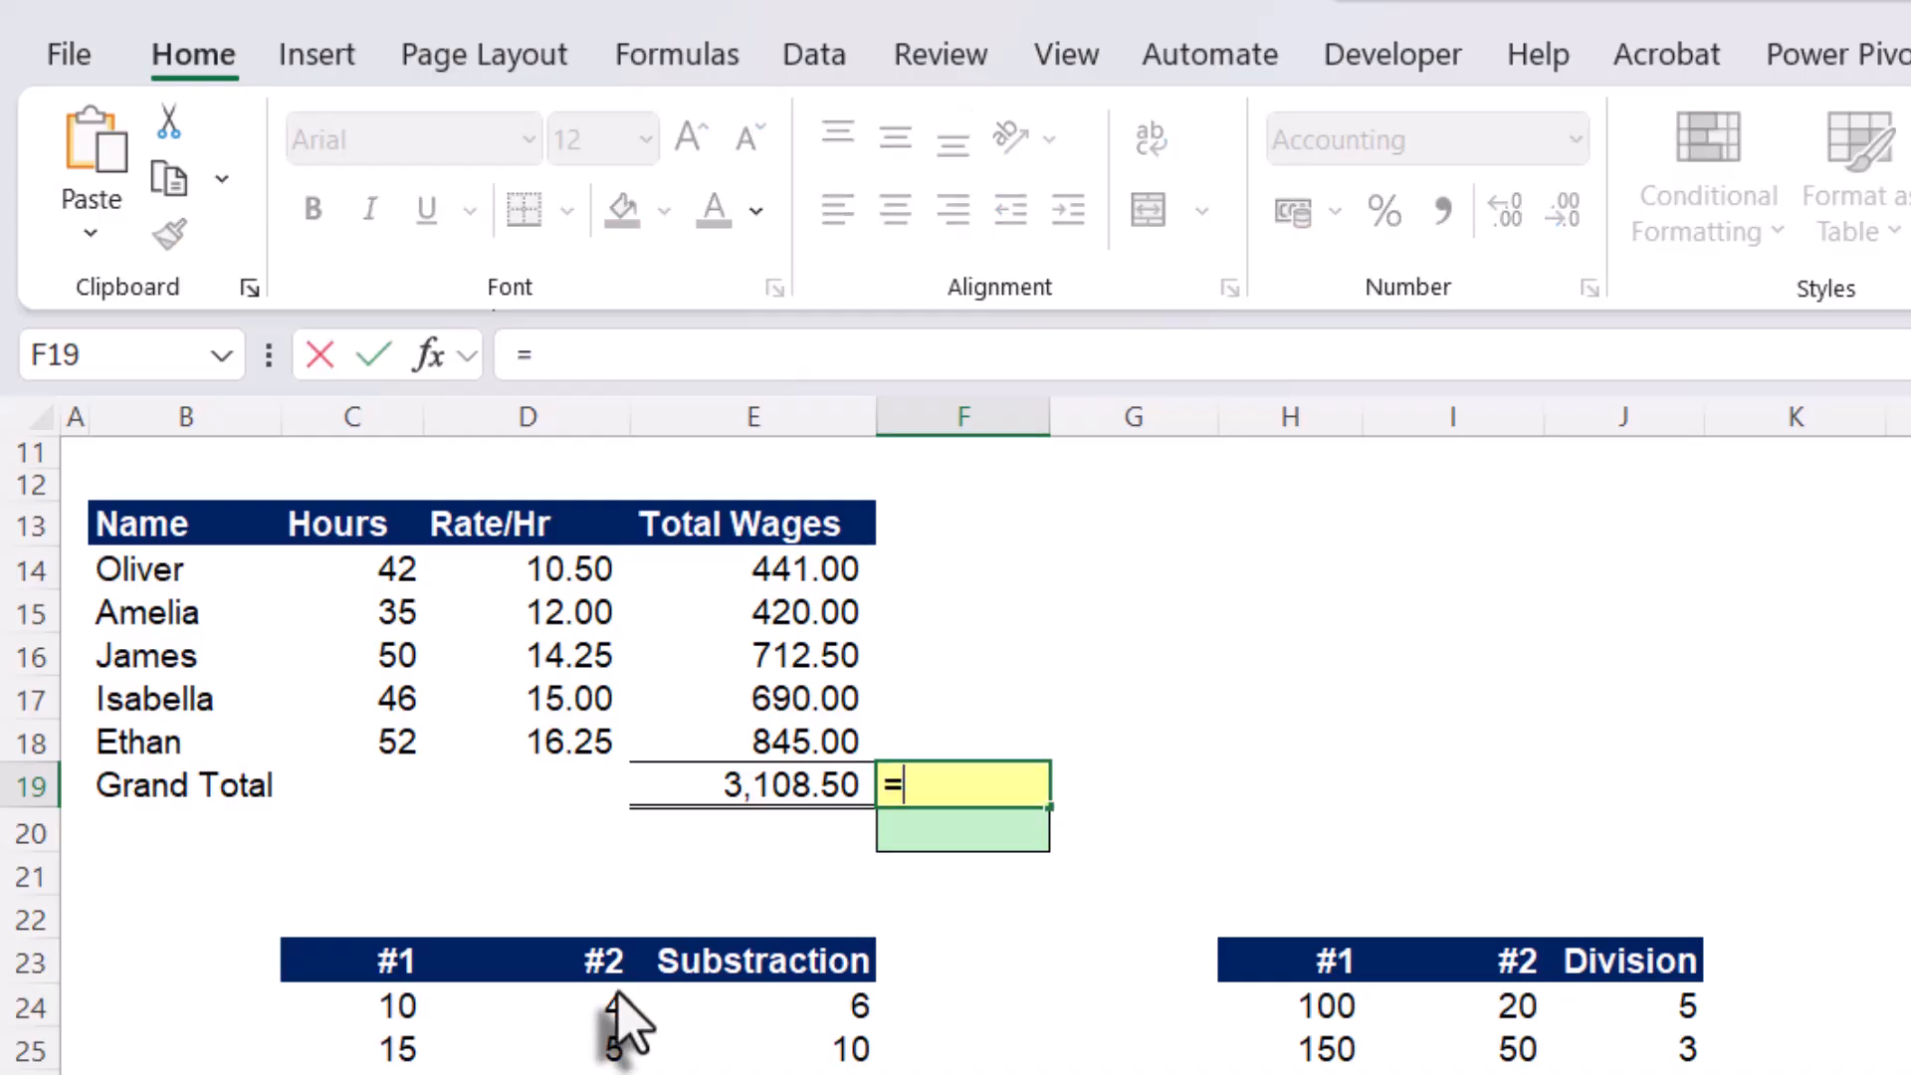
text(su)
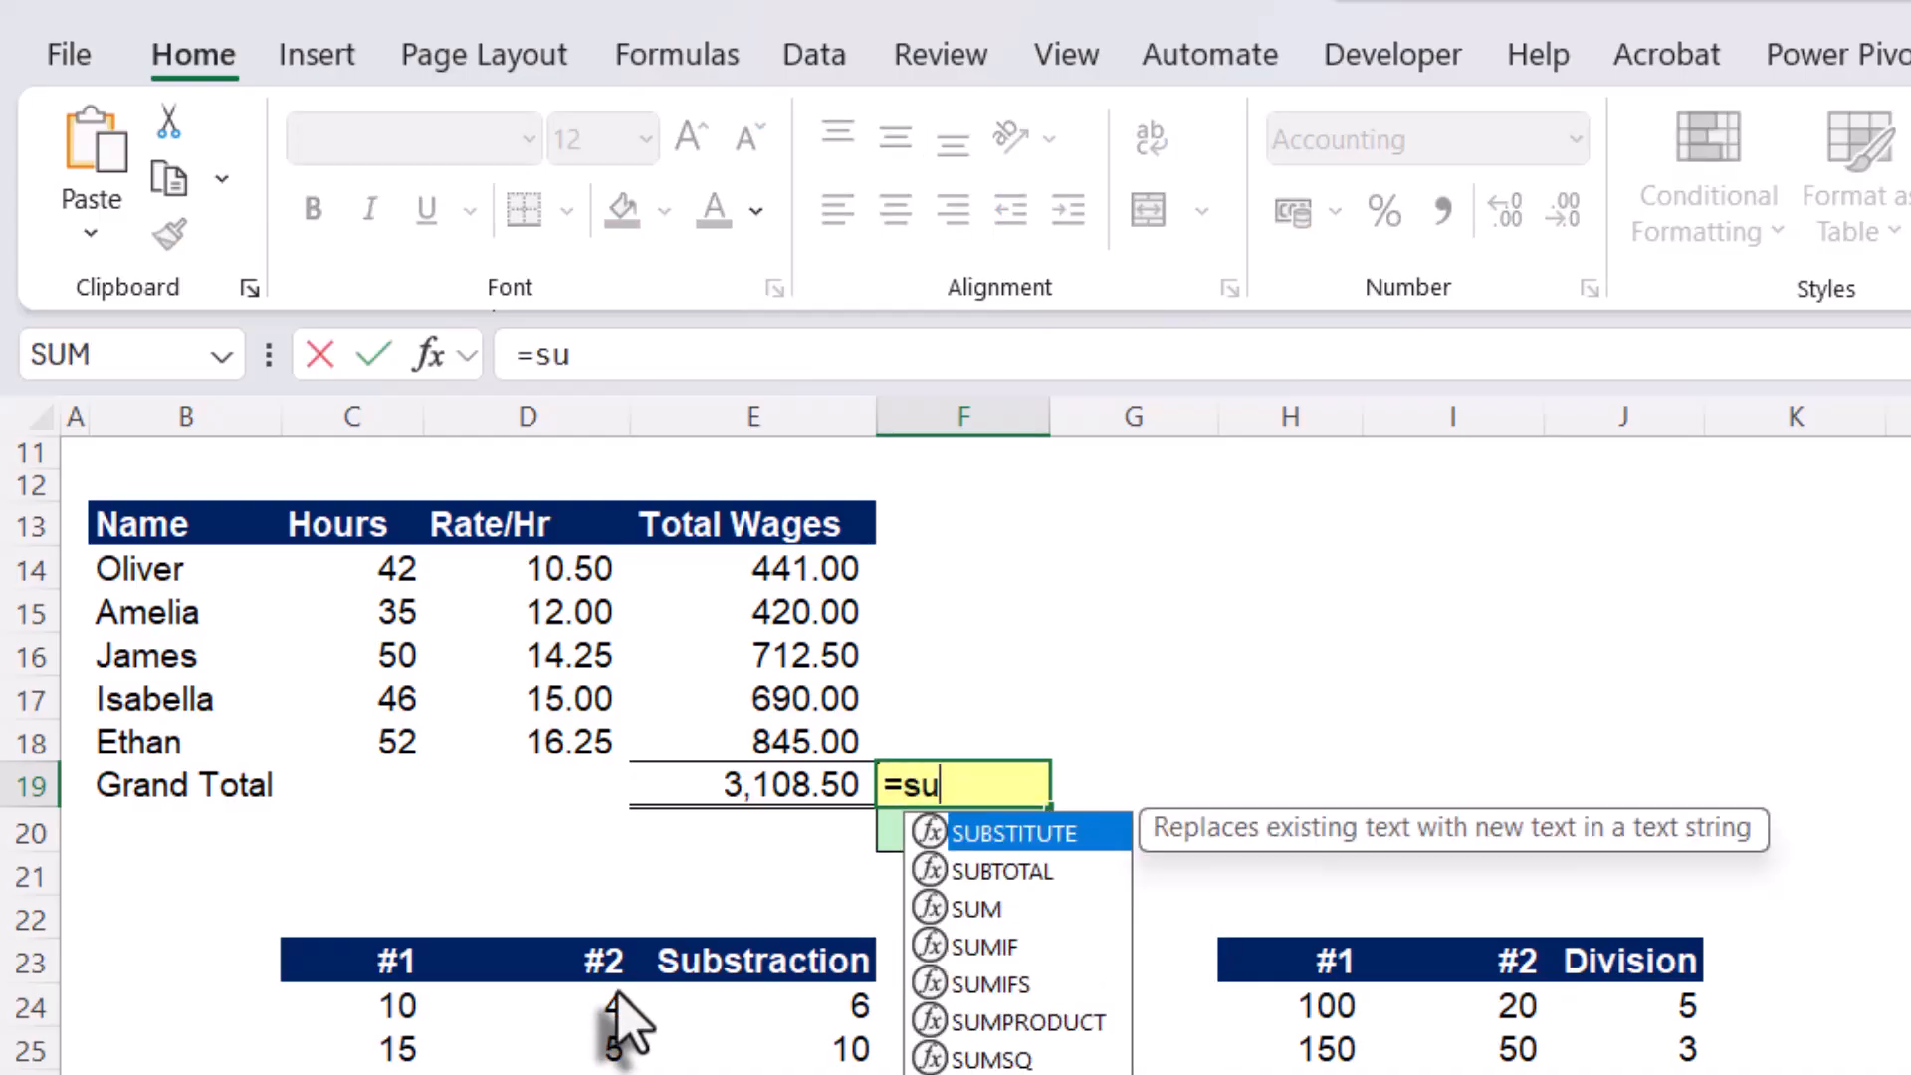
text(mp)
key(Tab)
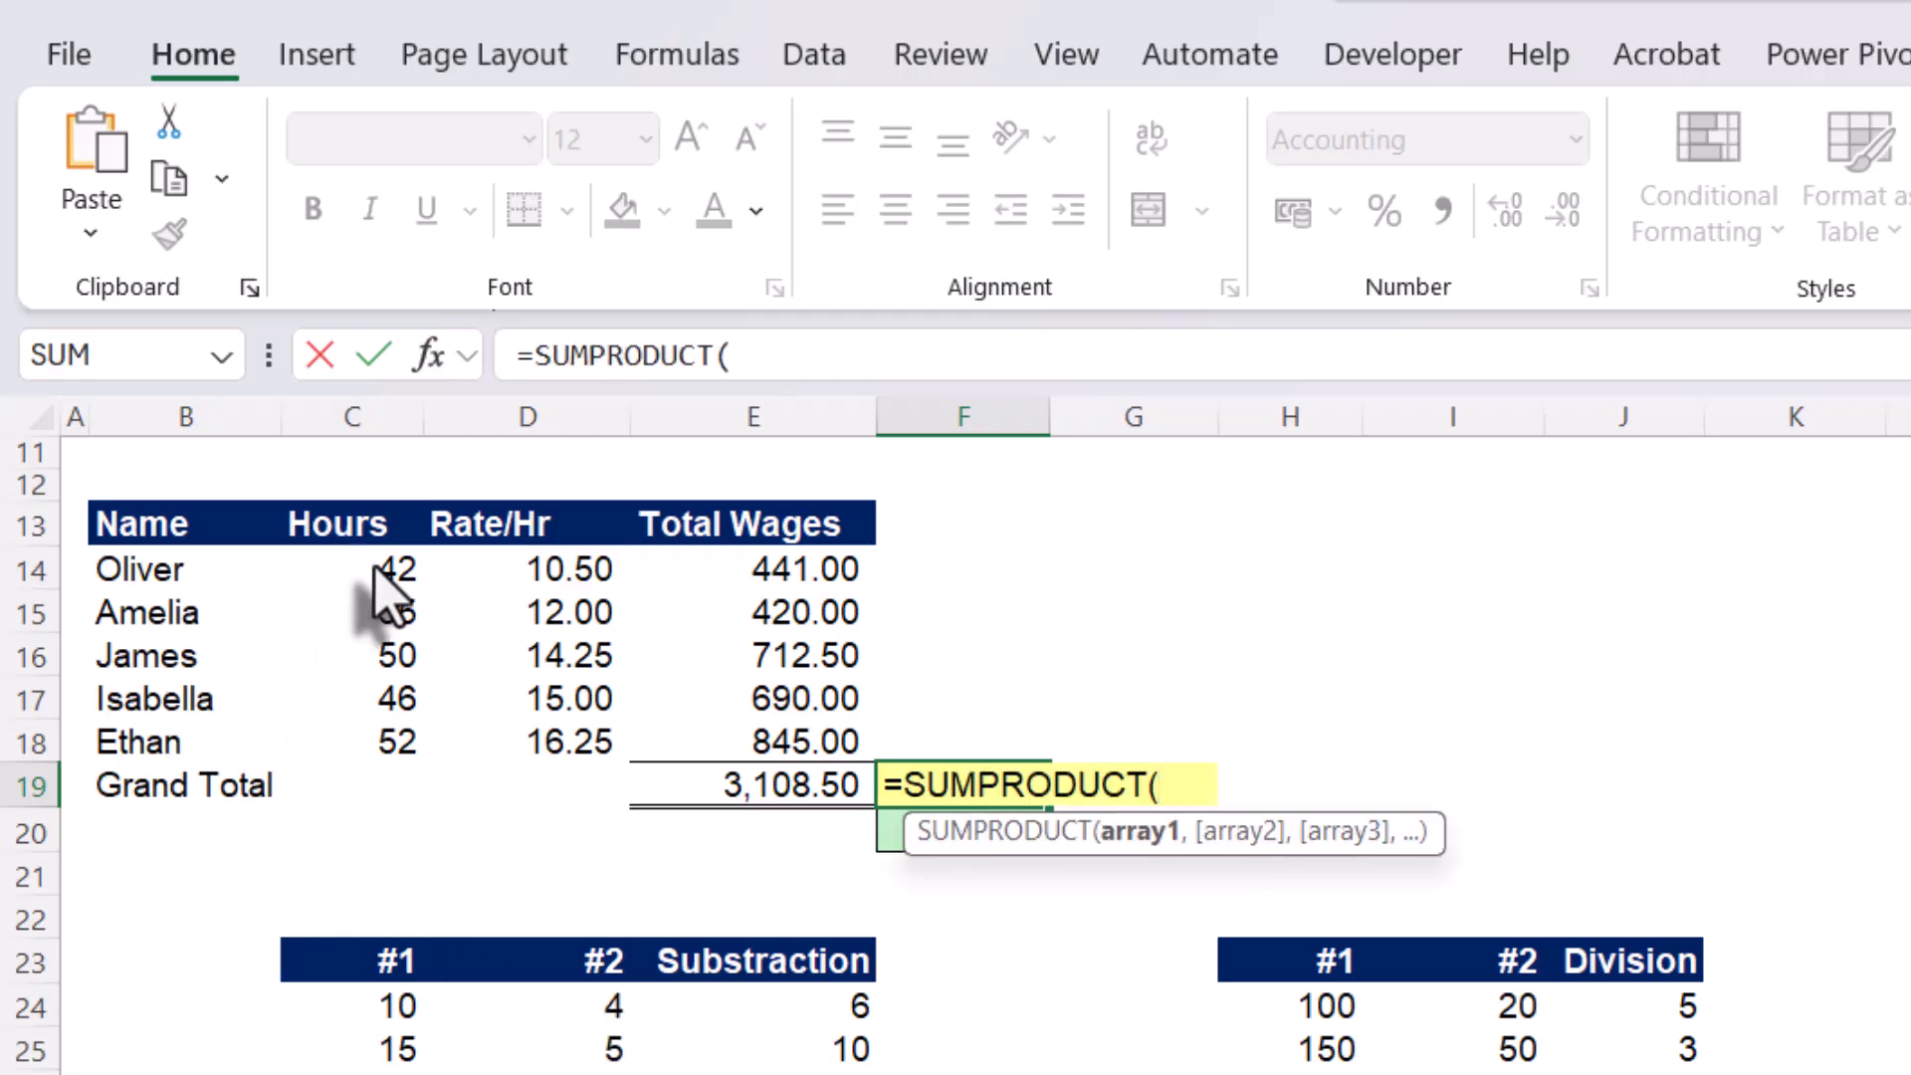
drag(374, 568, 386, 742)
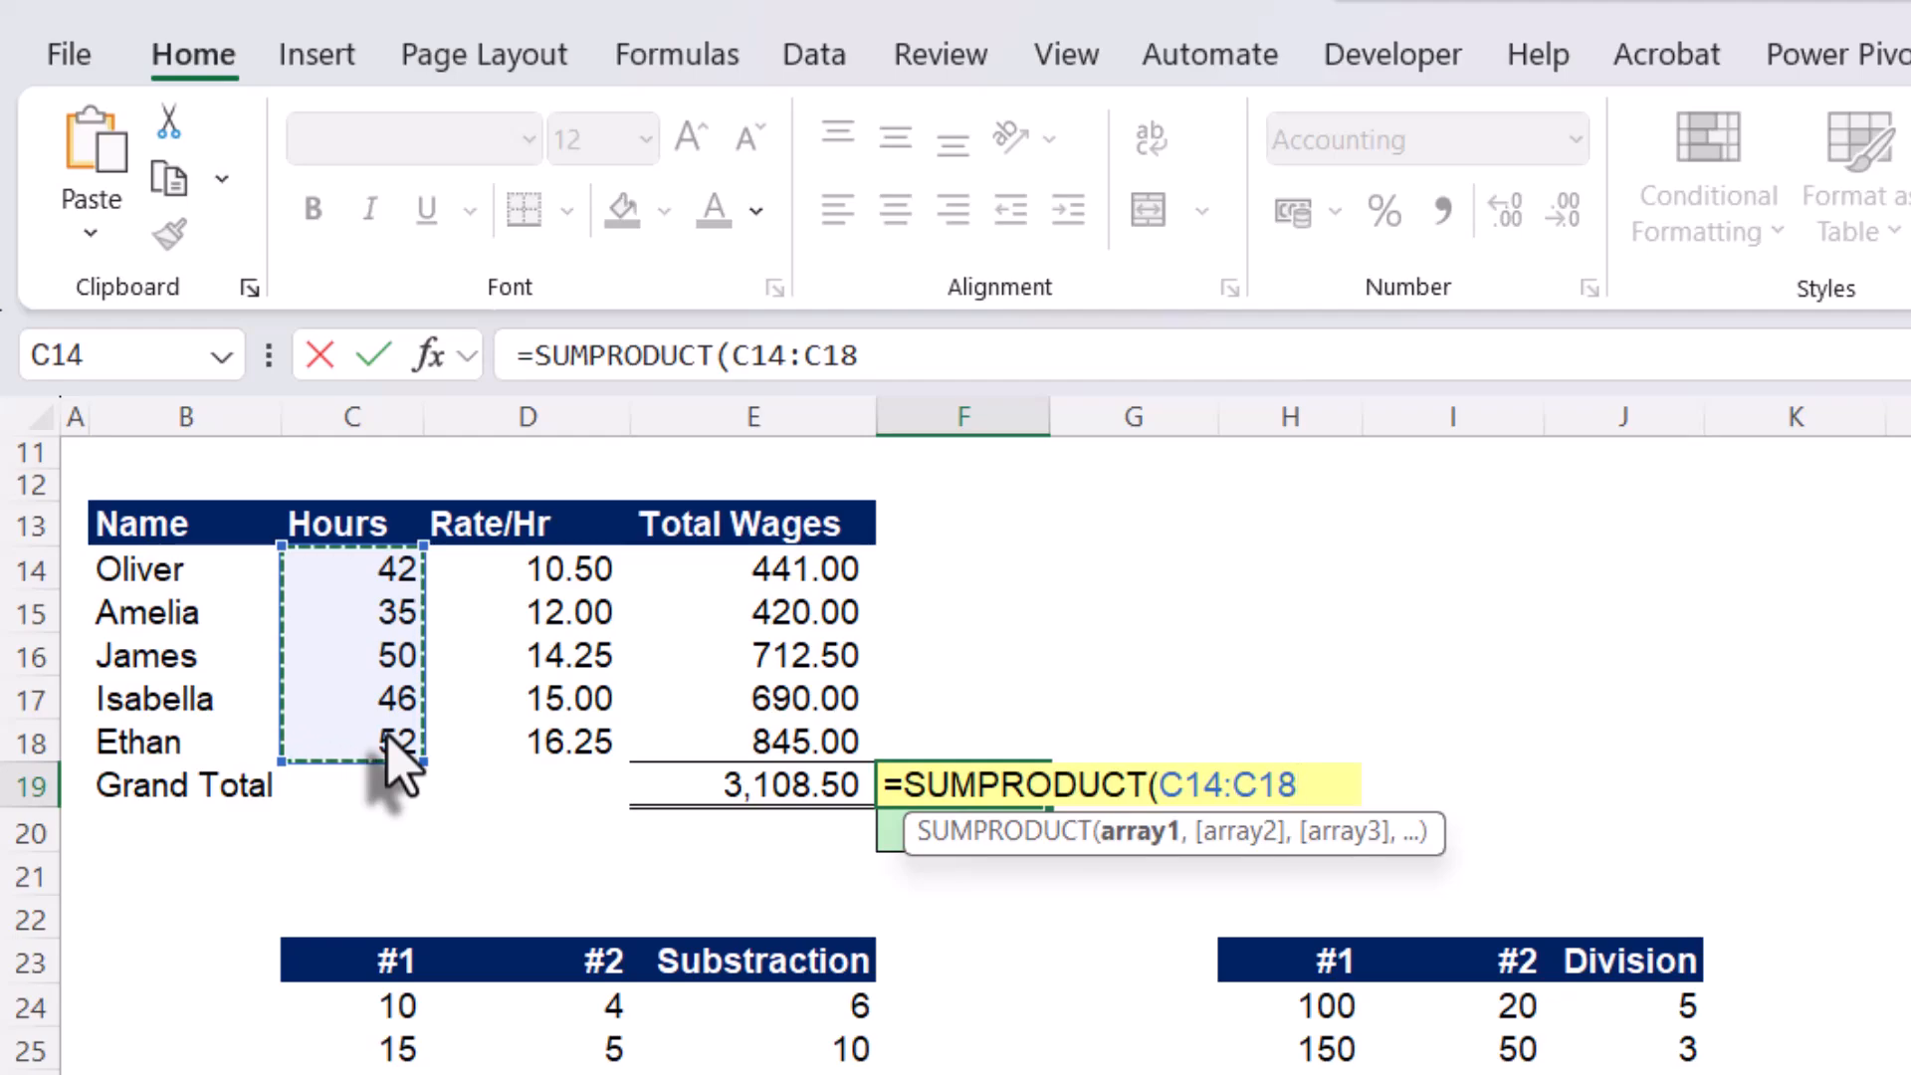
text(,)
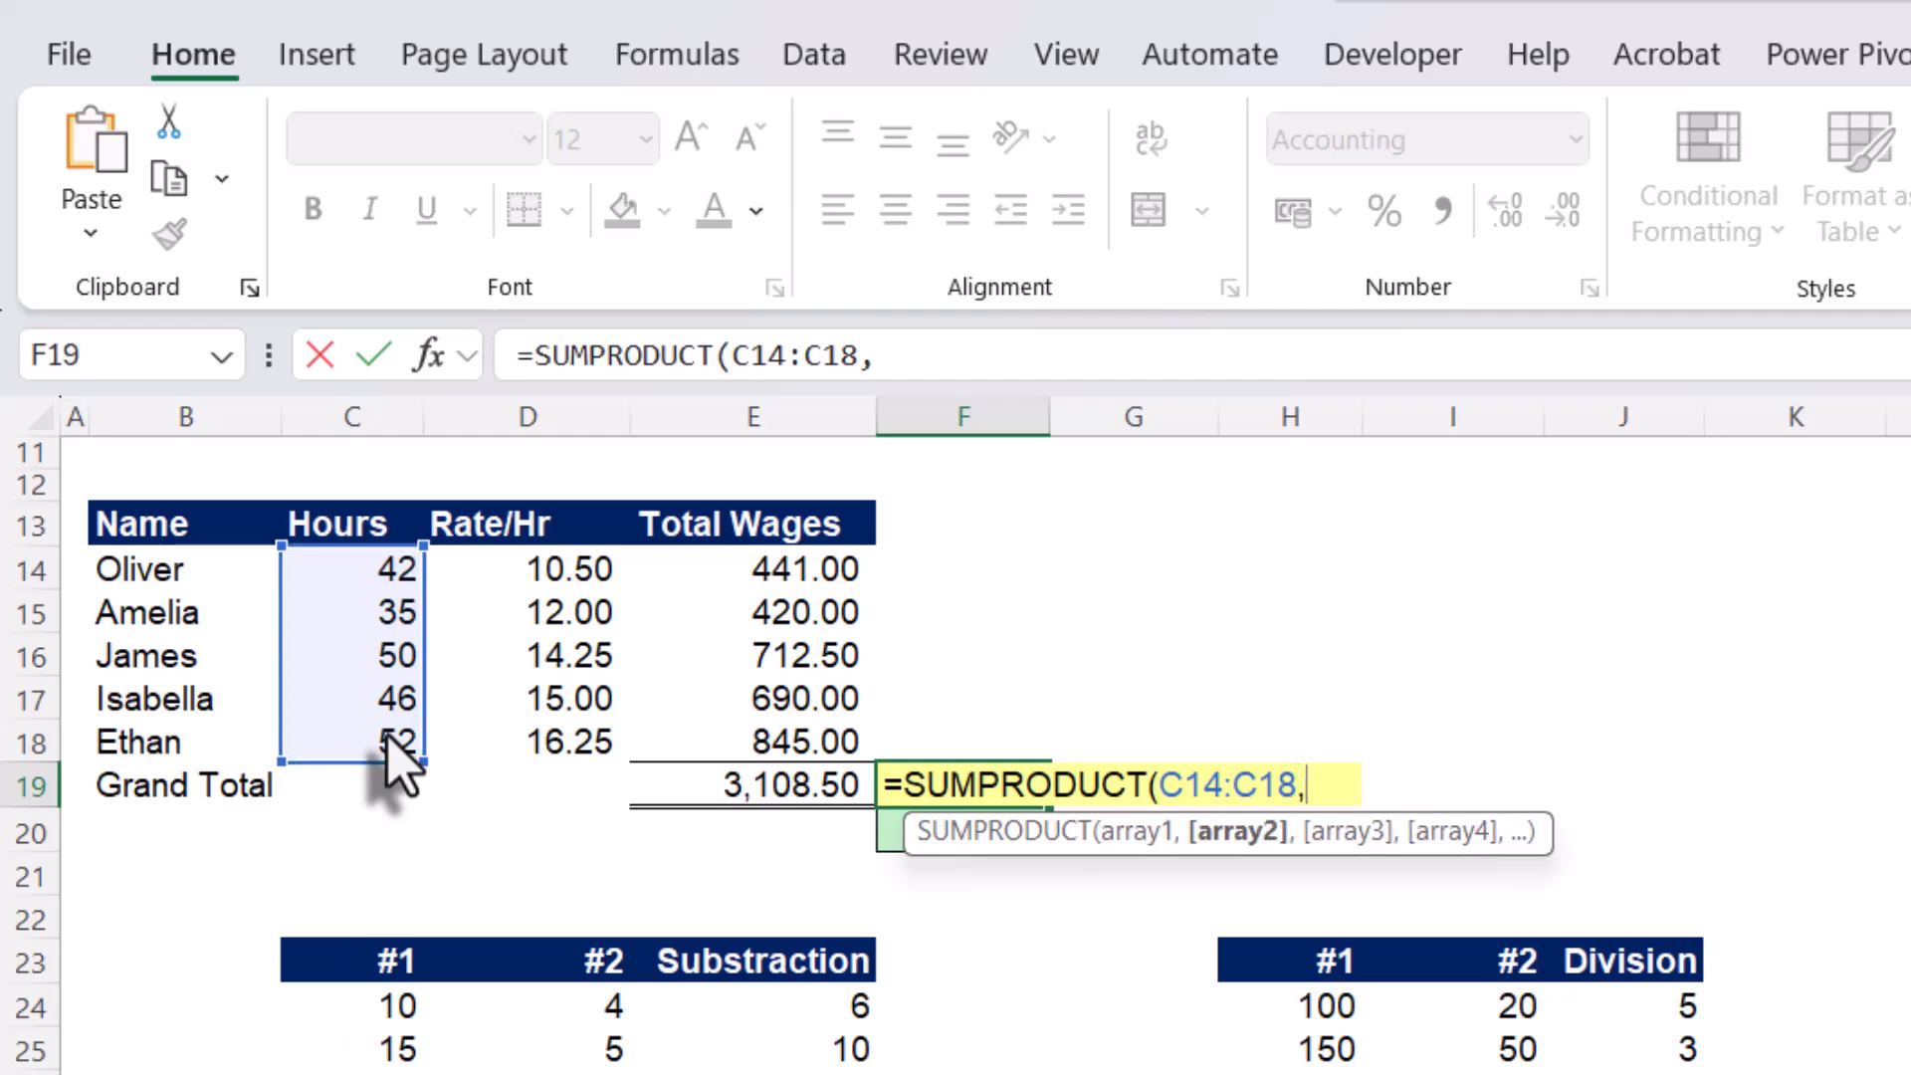
drag(538, 583, 536, 762)
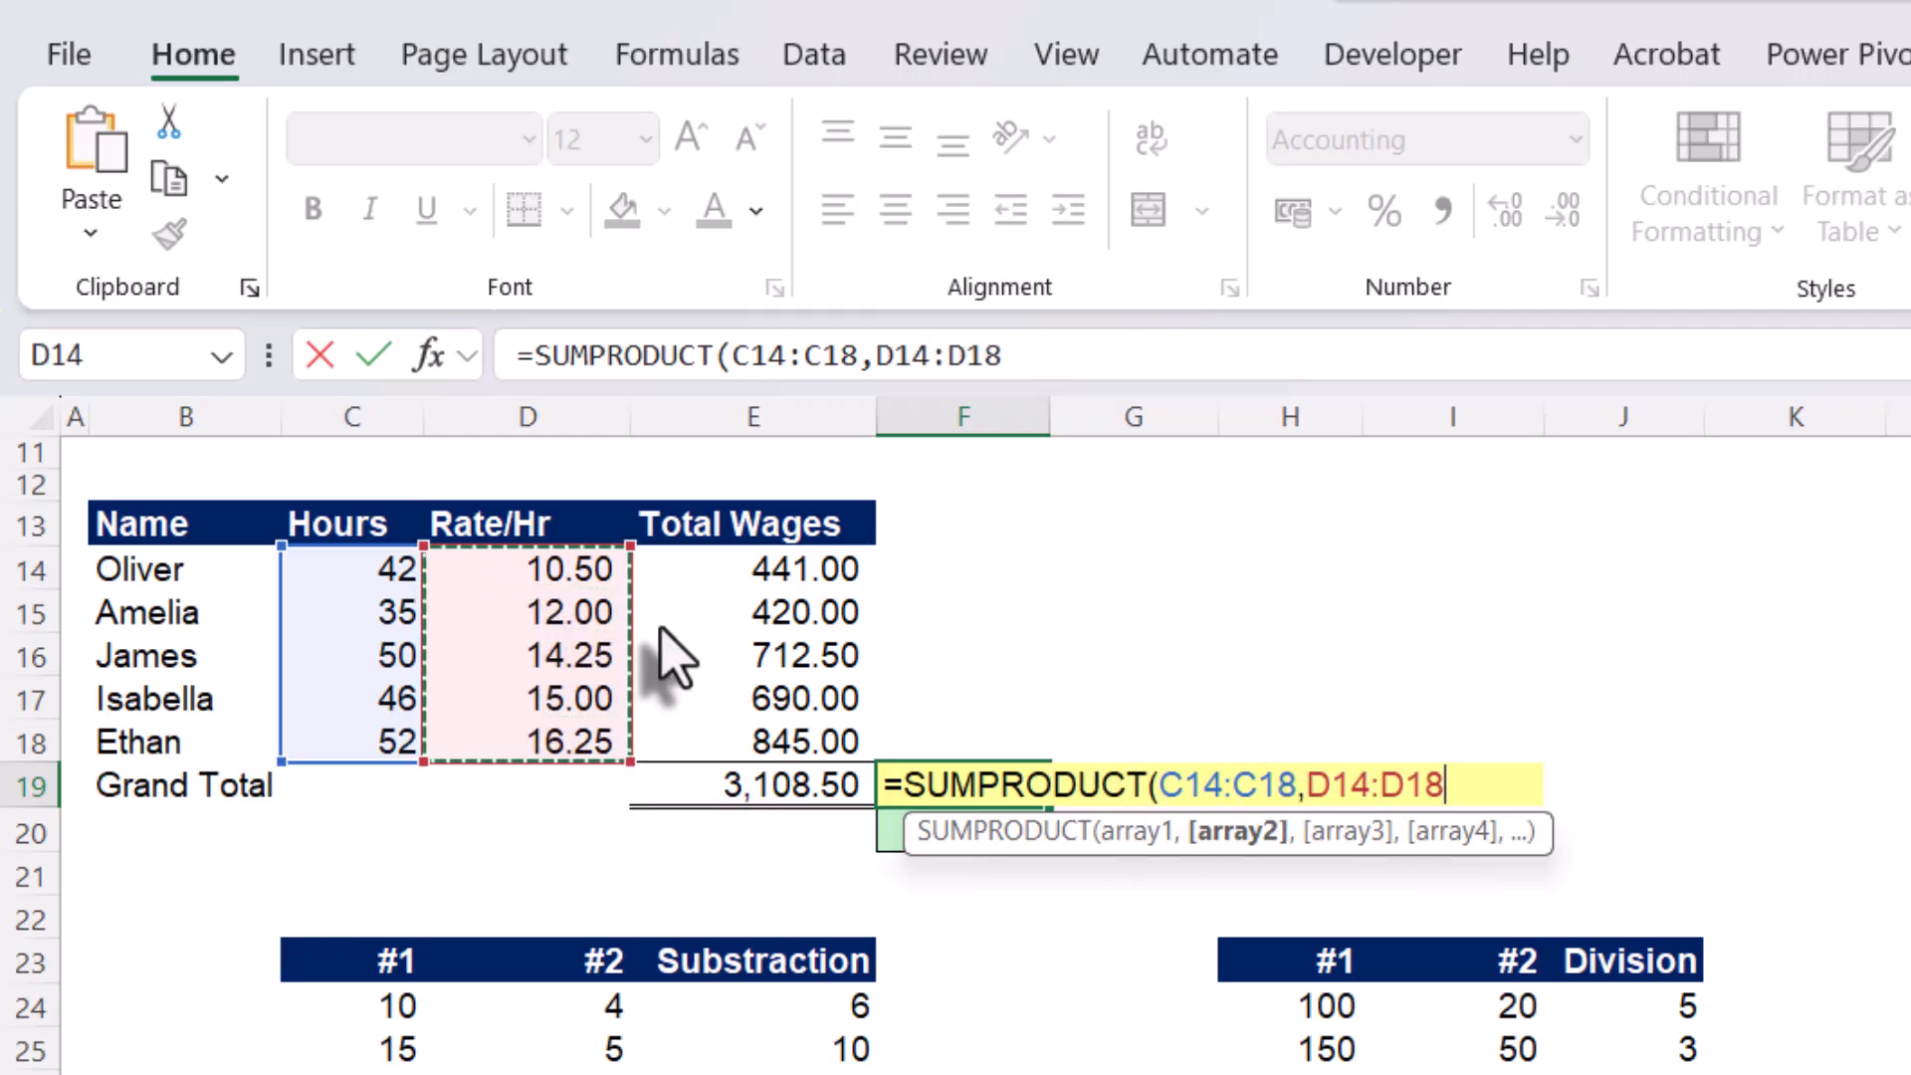
text())
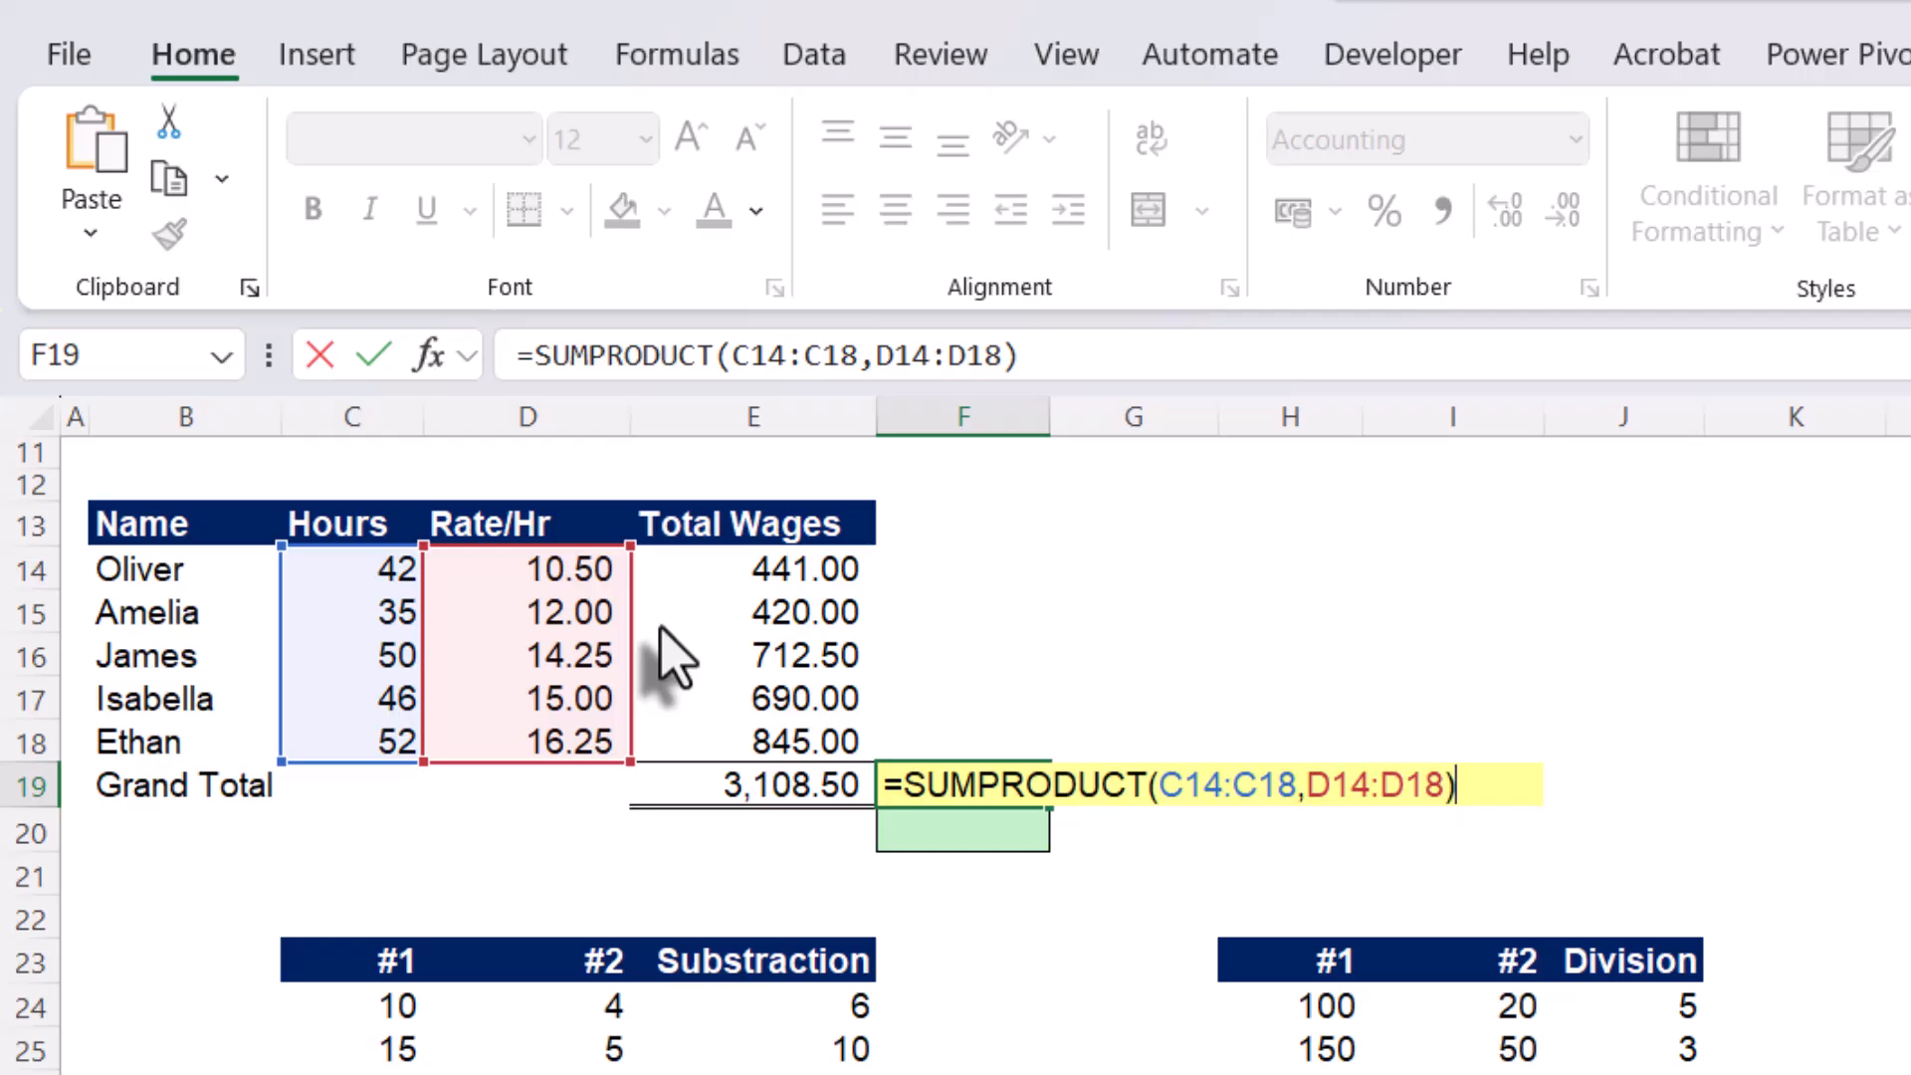
key(Return)
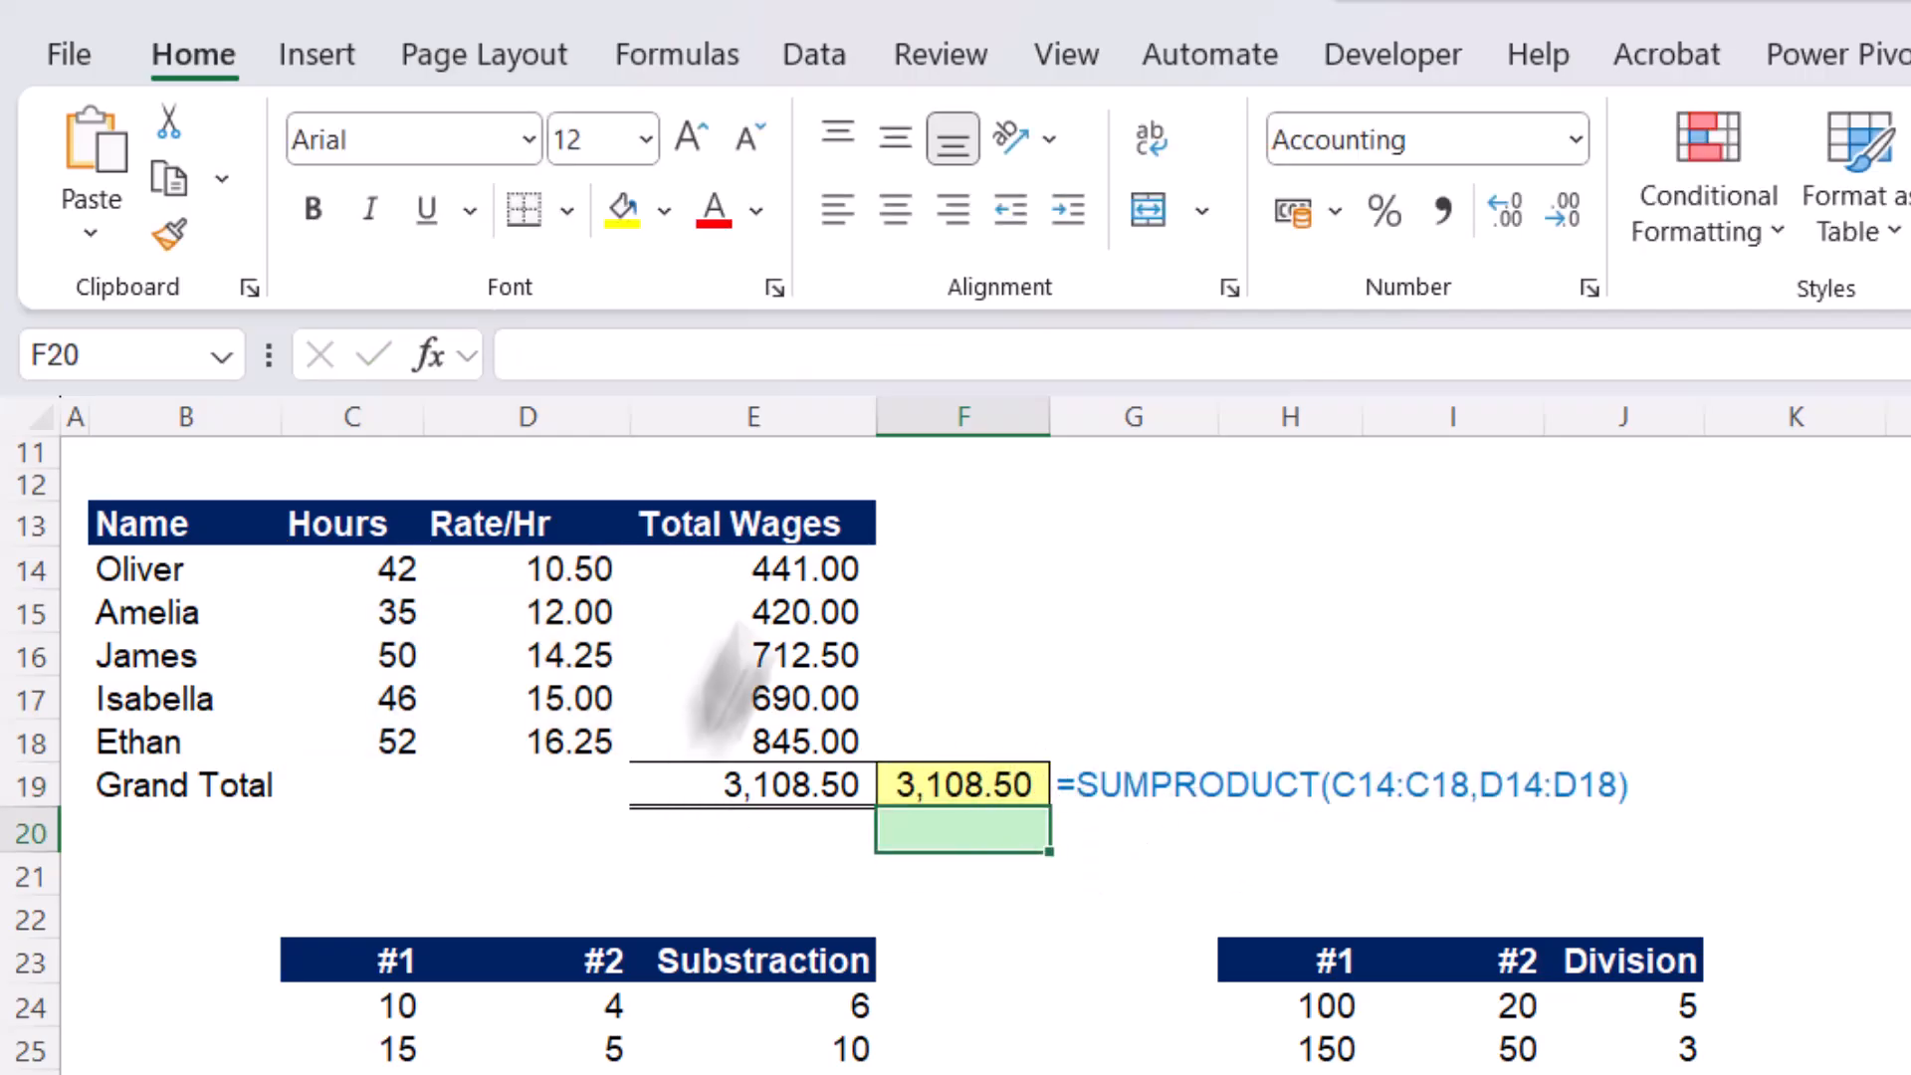
click(762, 652)
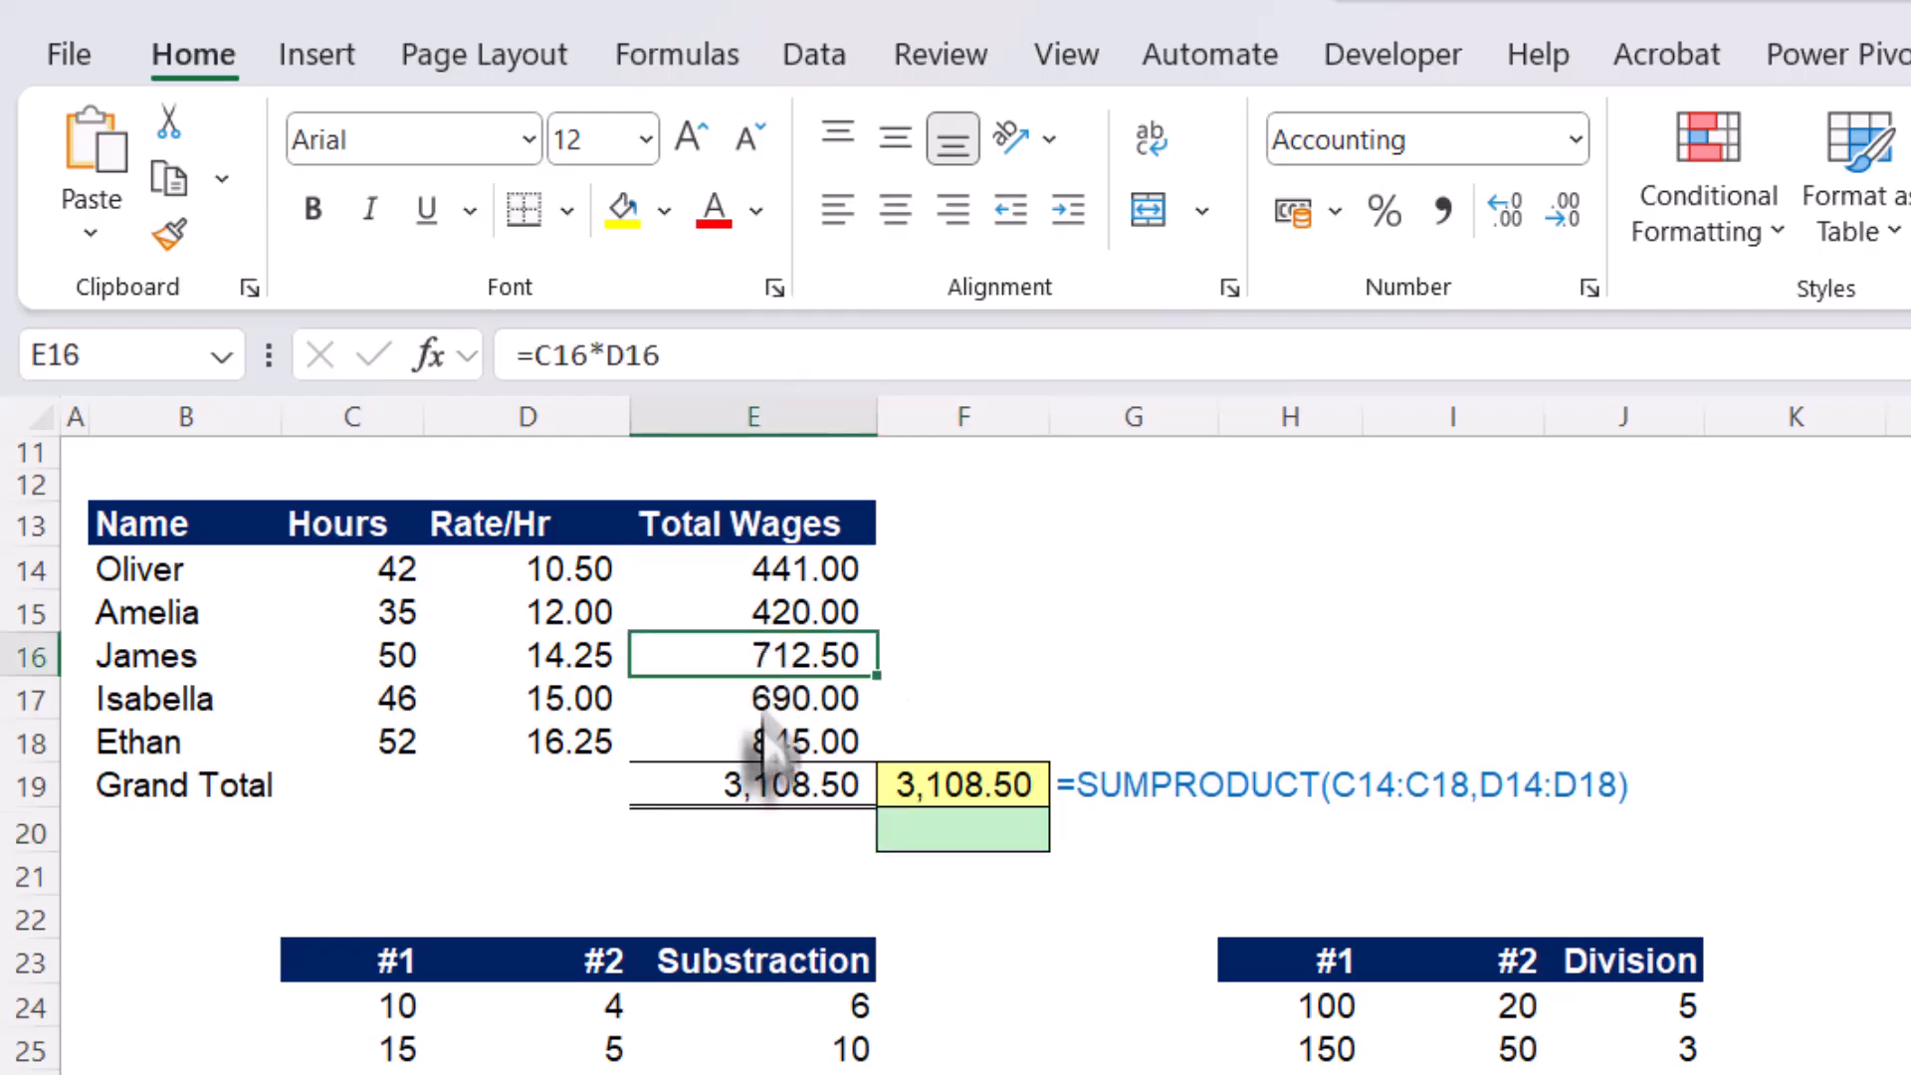
click(761, 791)
click(947, 797)
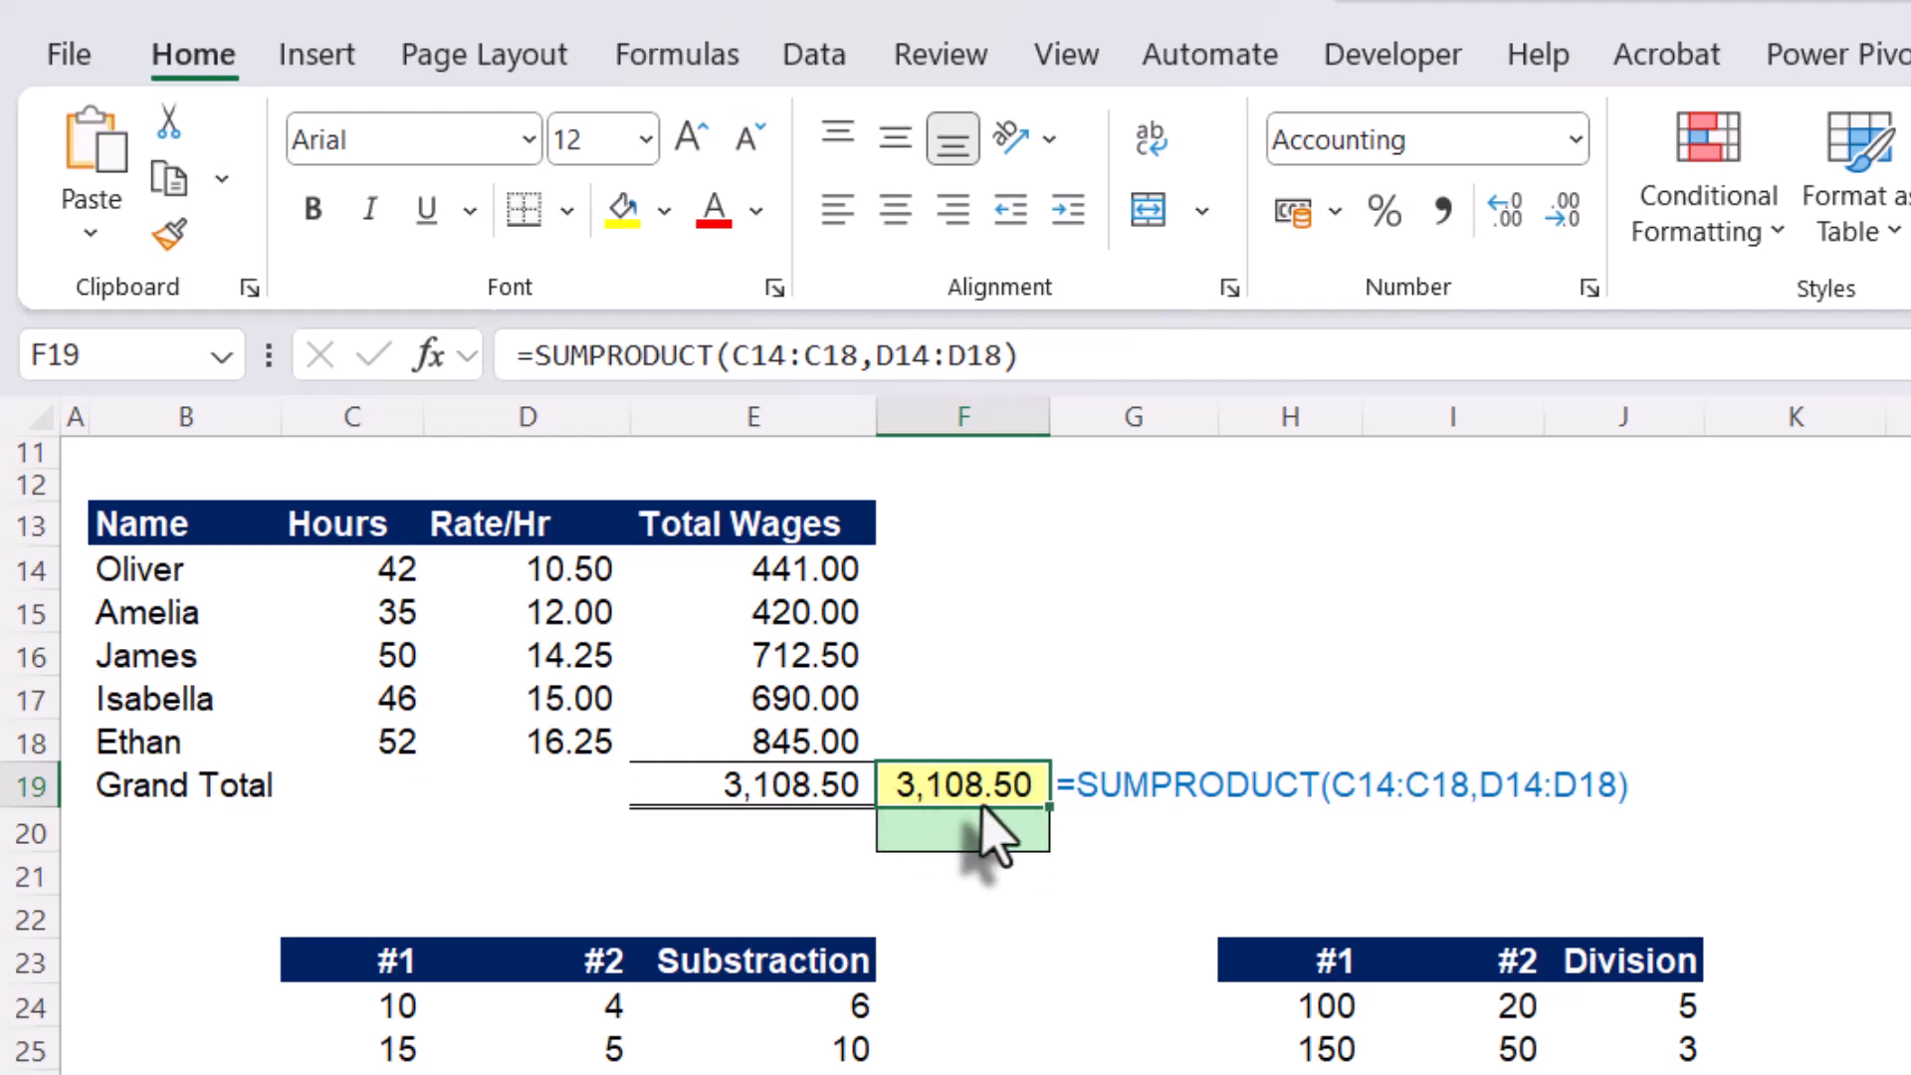
Enter =SUM(C14:C18*D14:D18) in F20 to calculate the same wage total with SUM
click(971, 859)
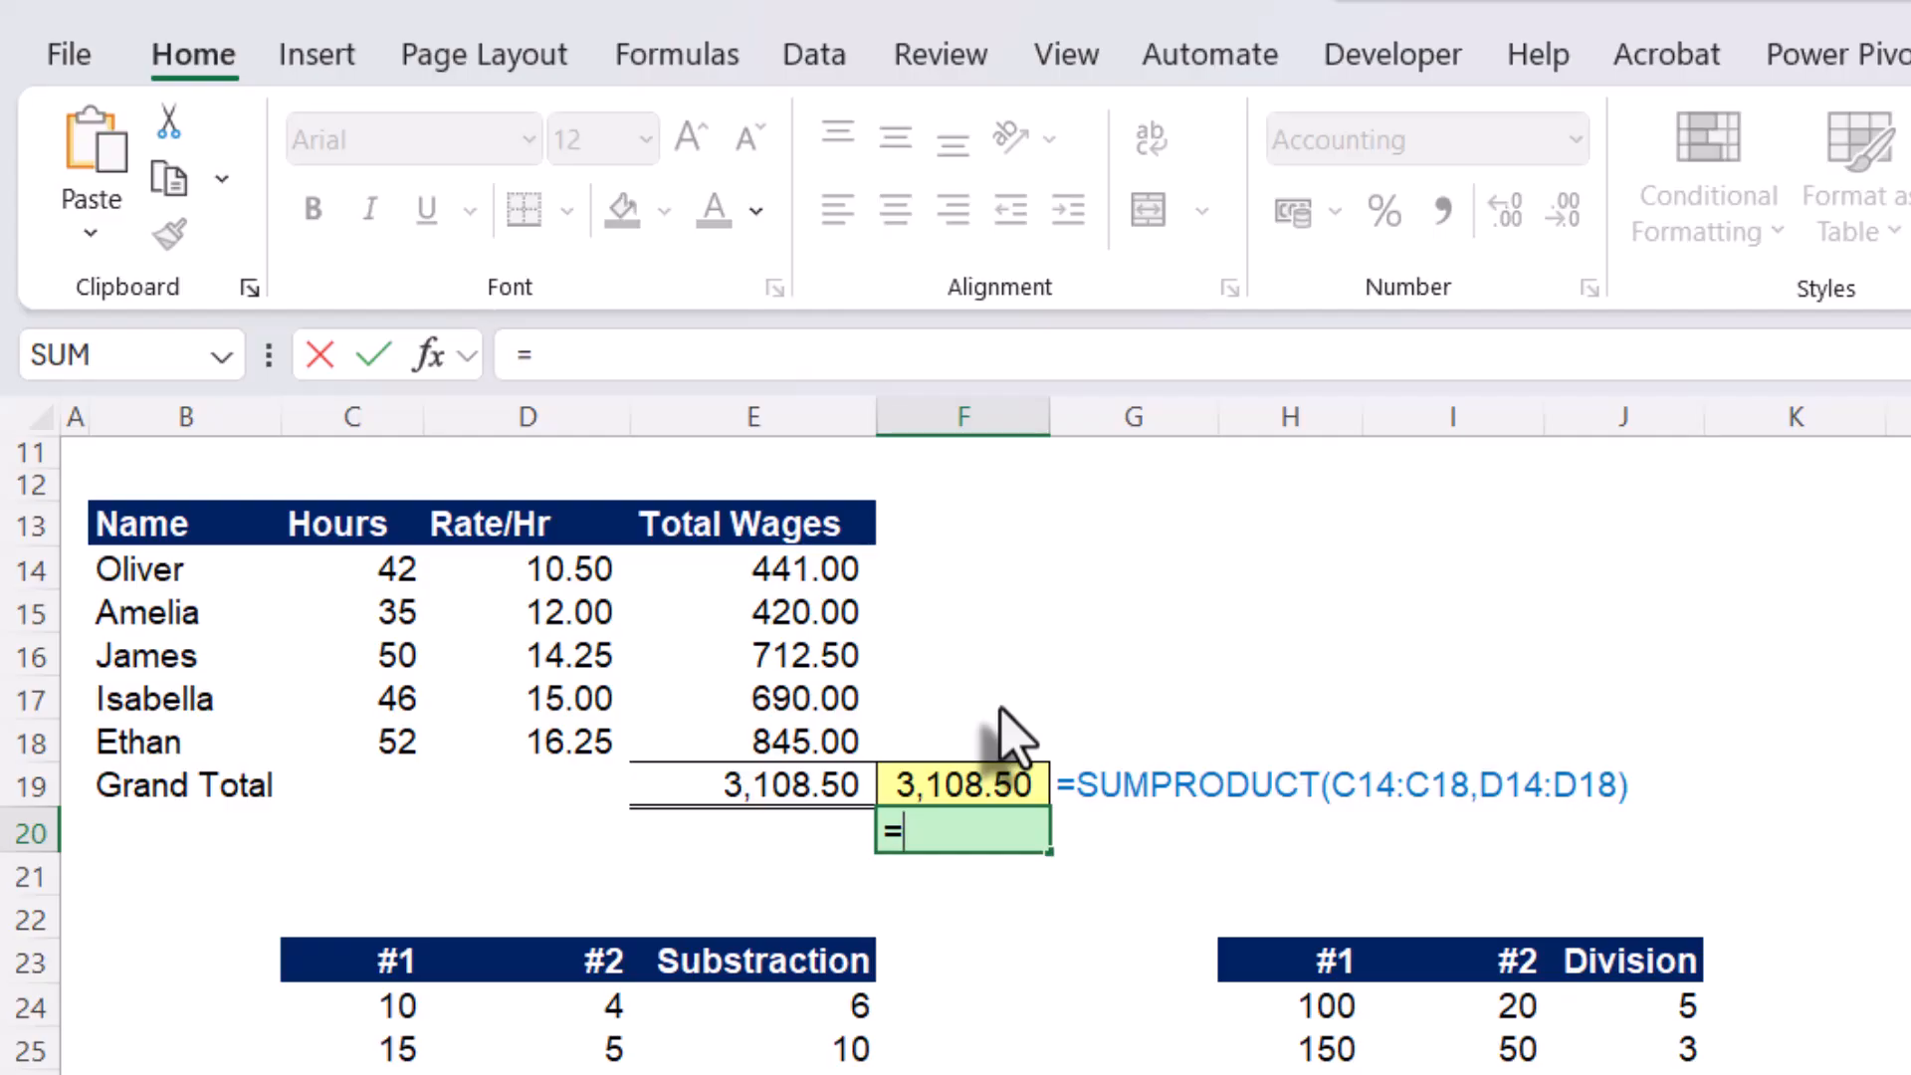
text(sum)
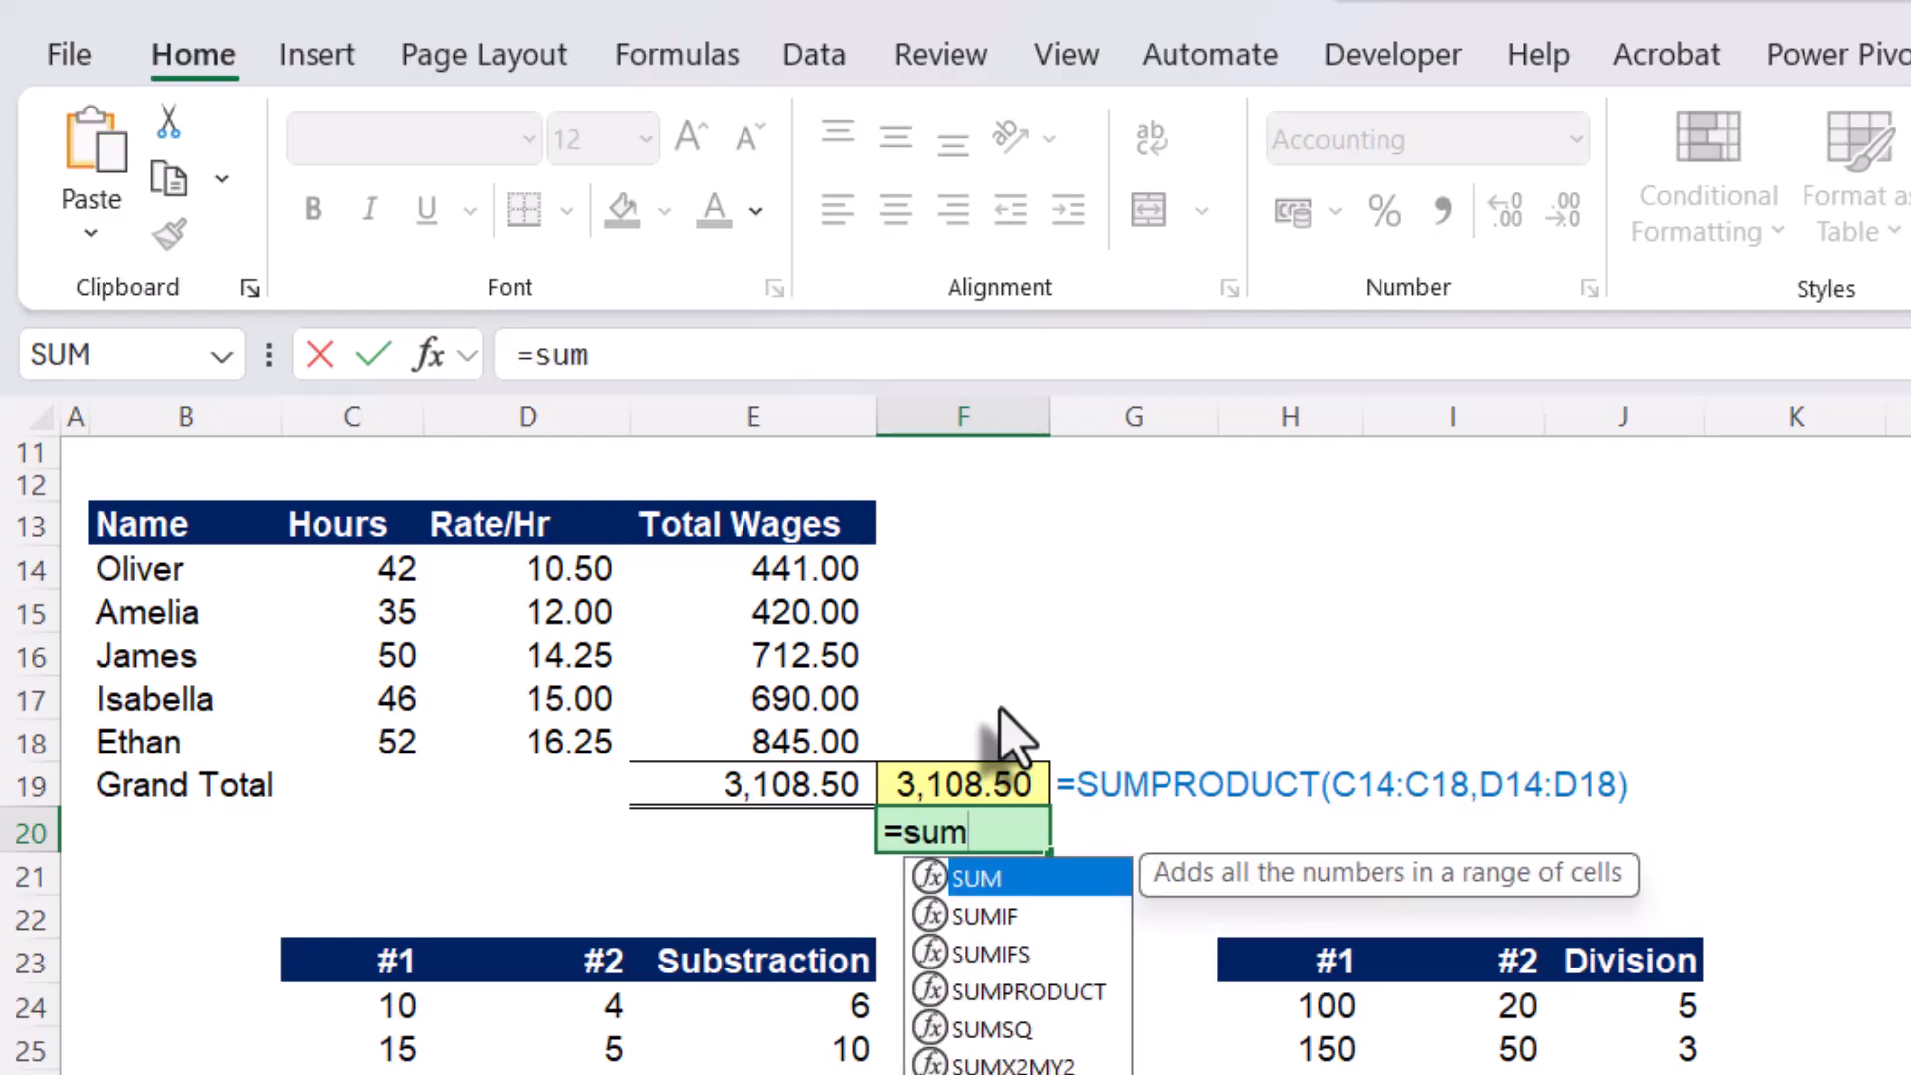
key(Tab)
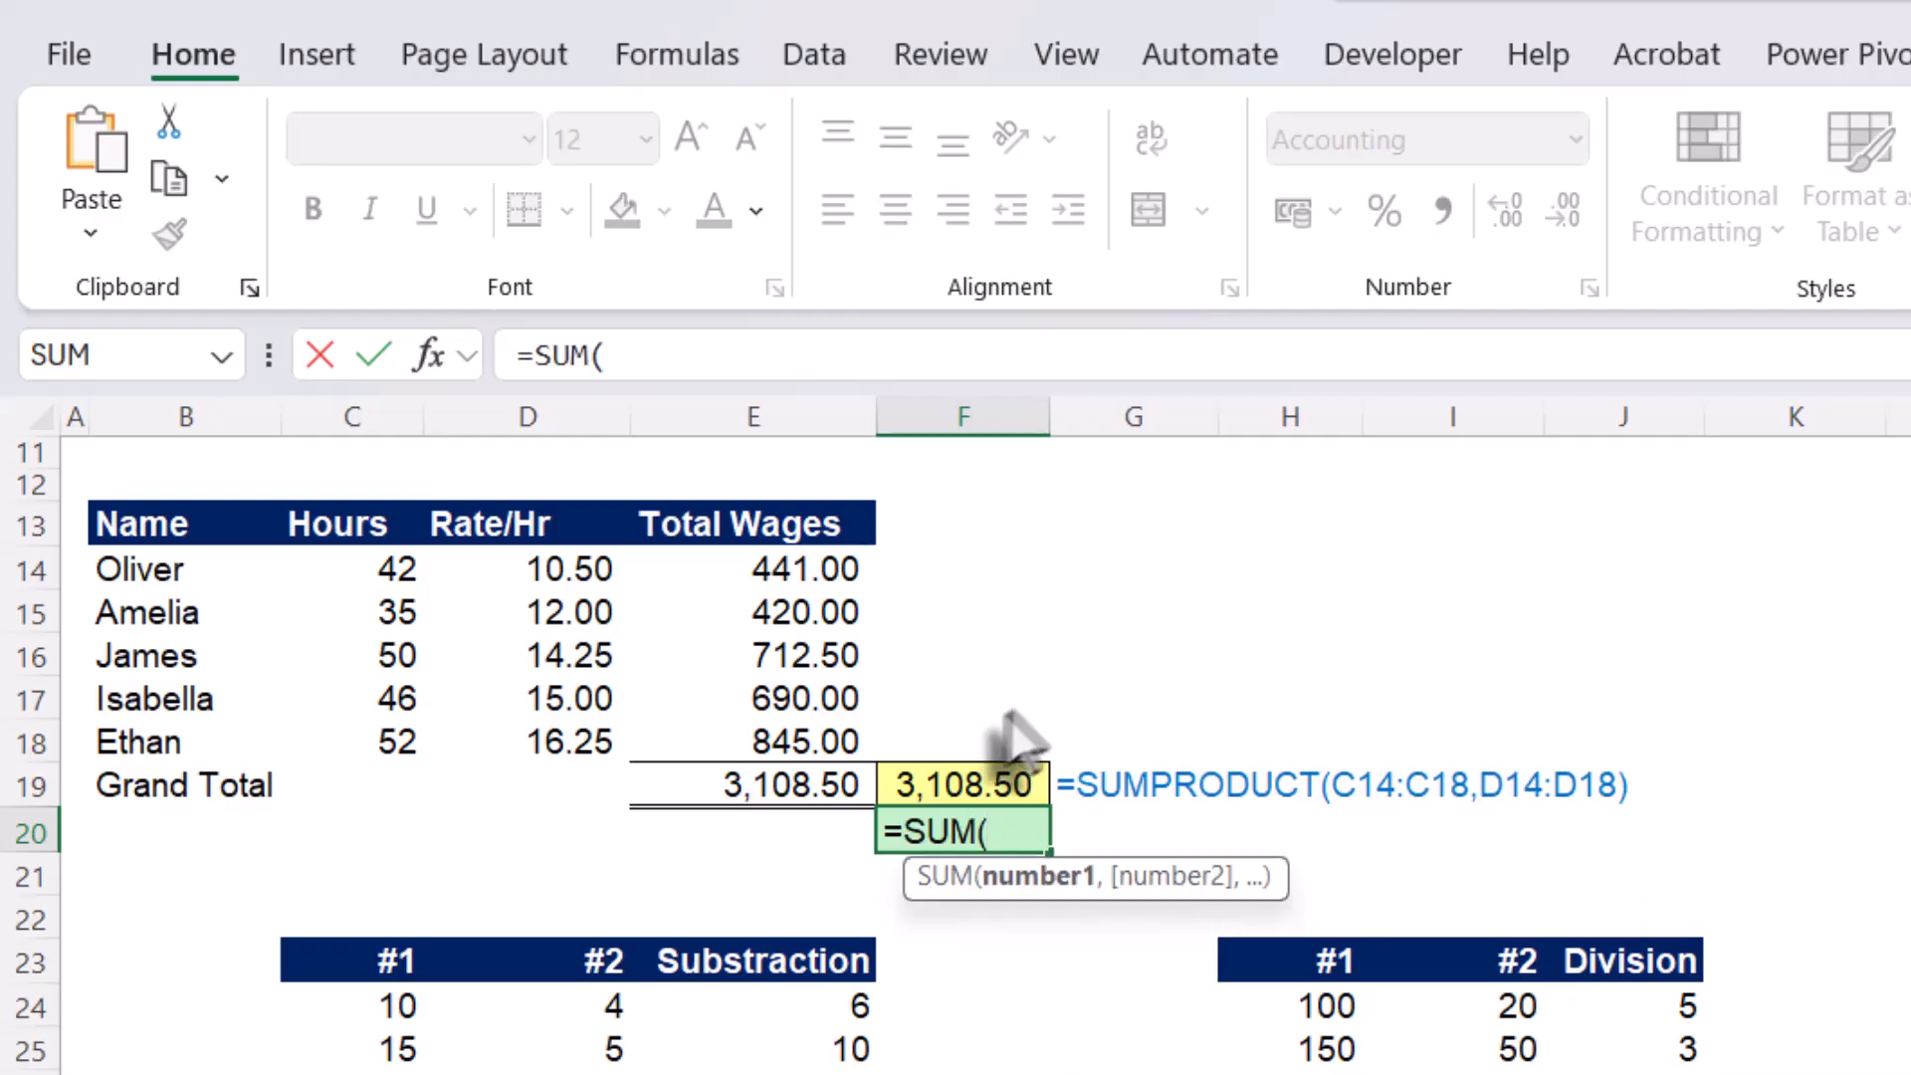
drag(391, 569, 358, 737)
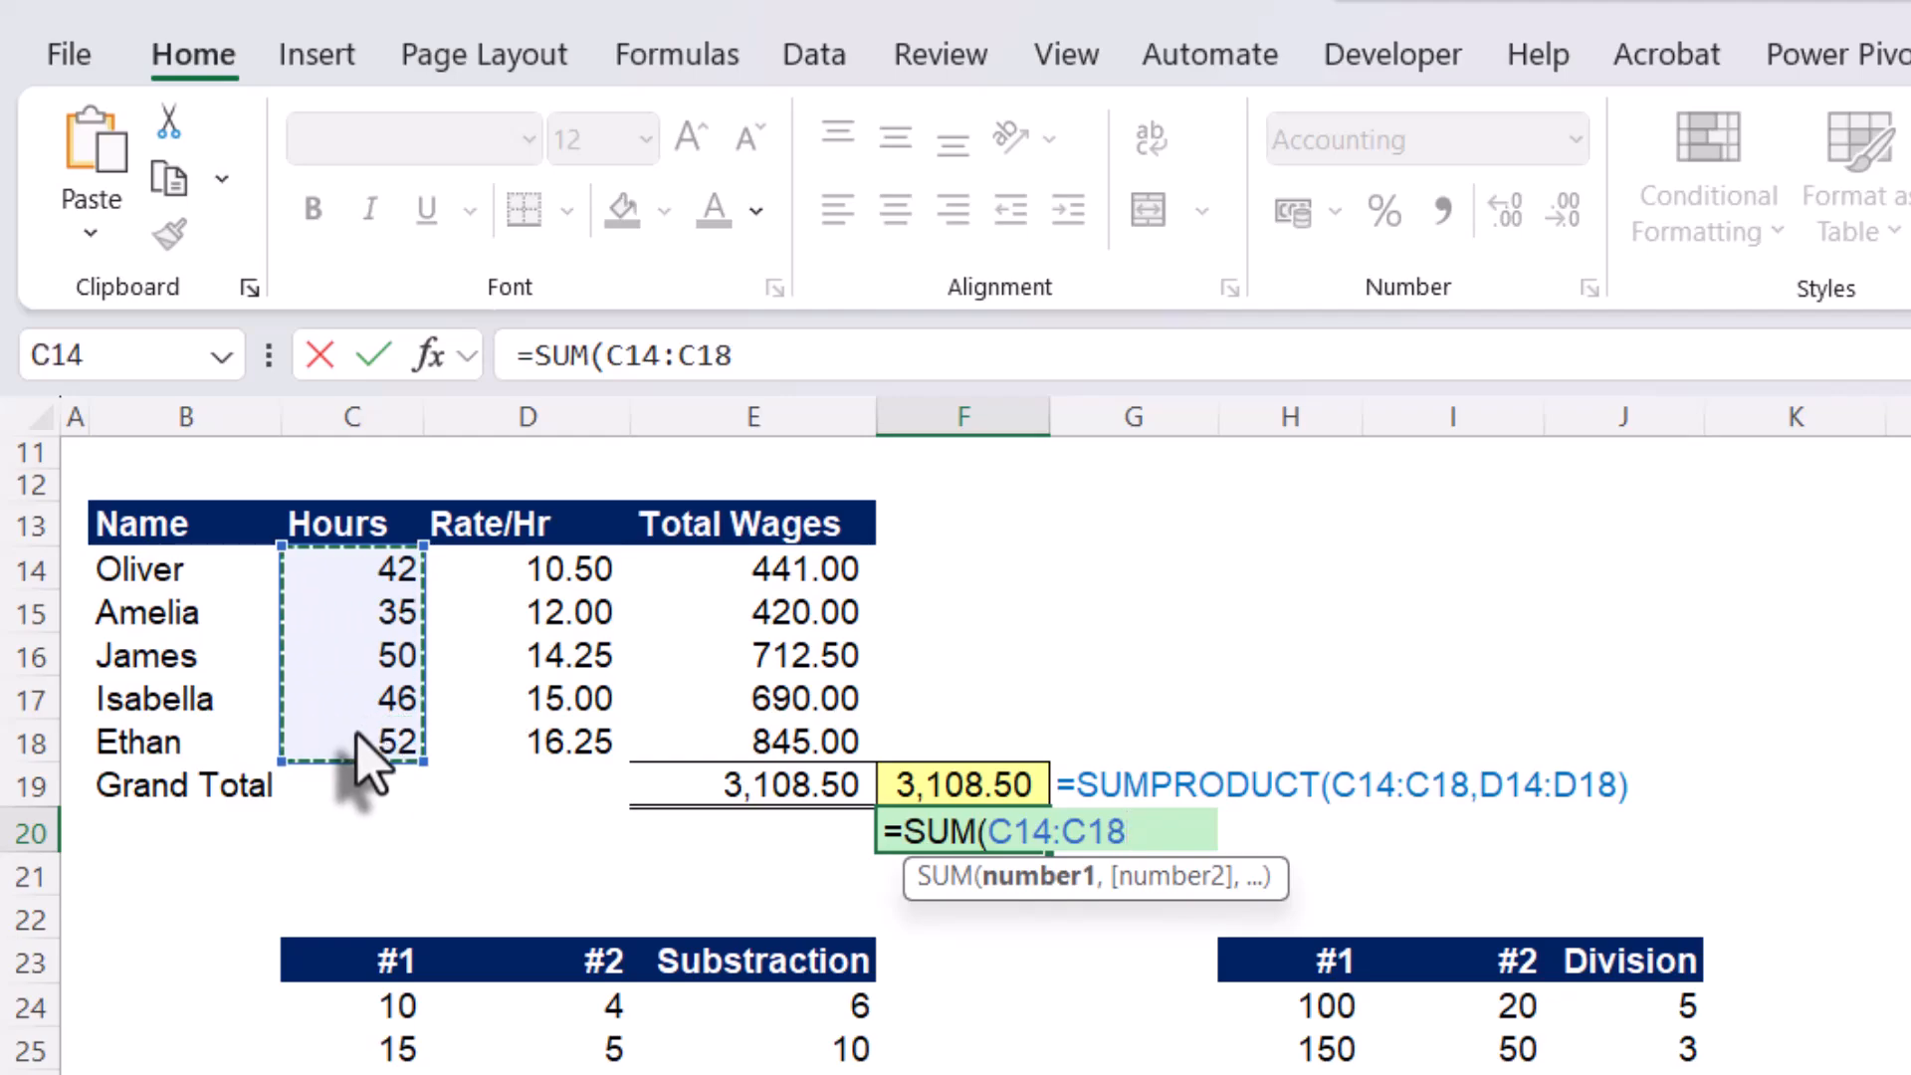
text(*)
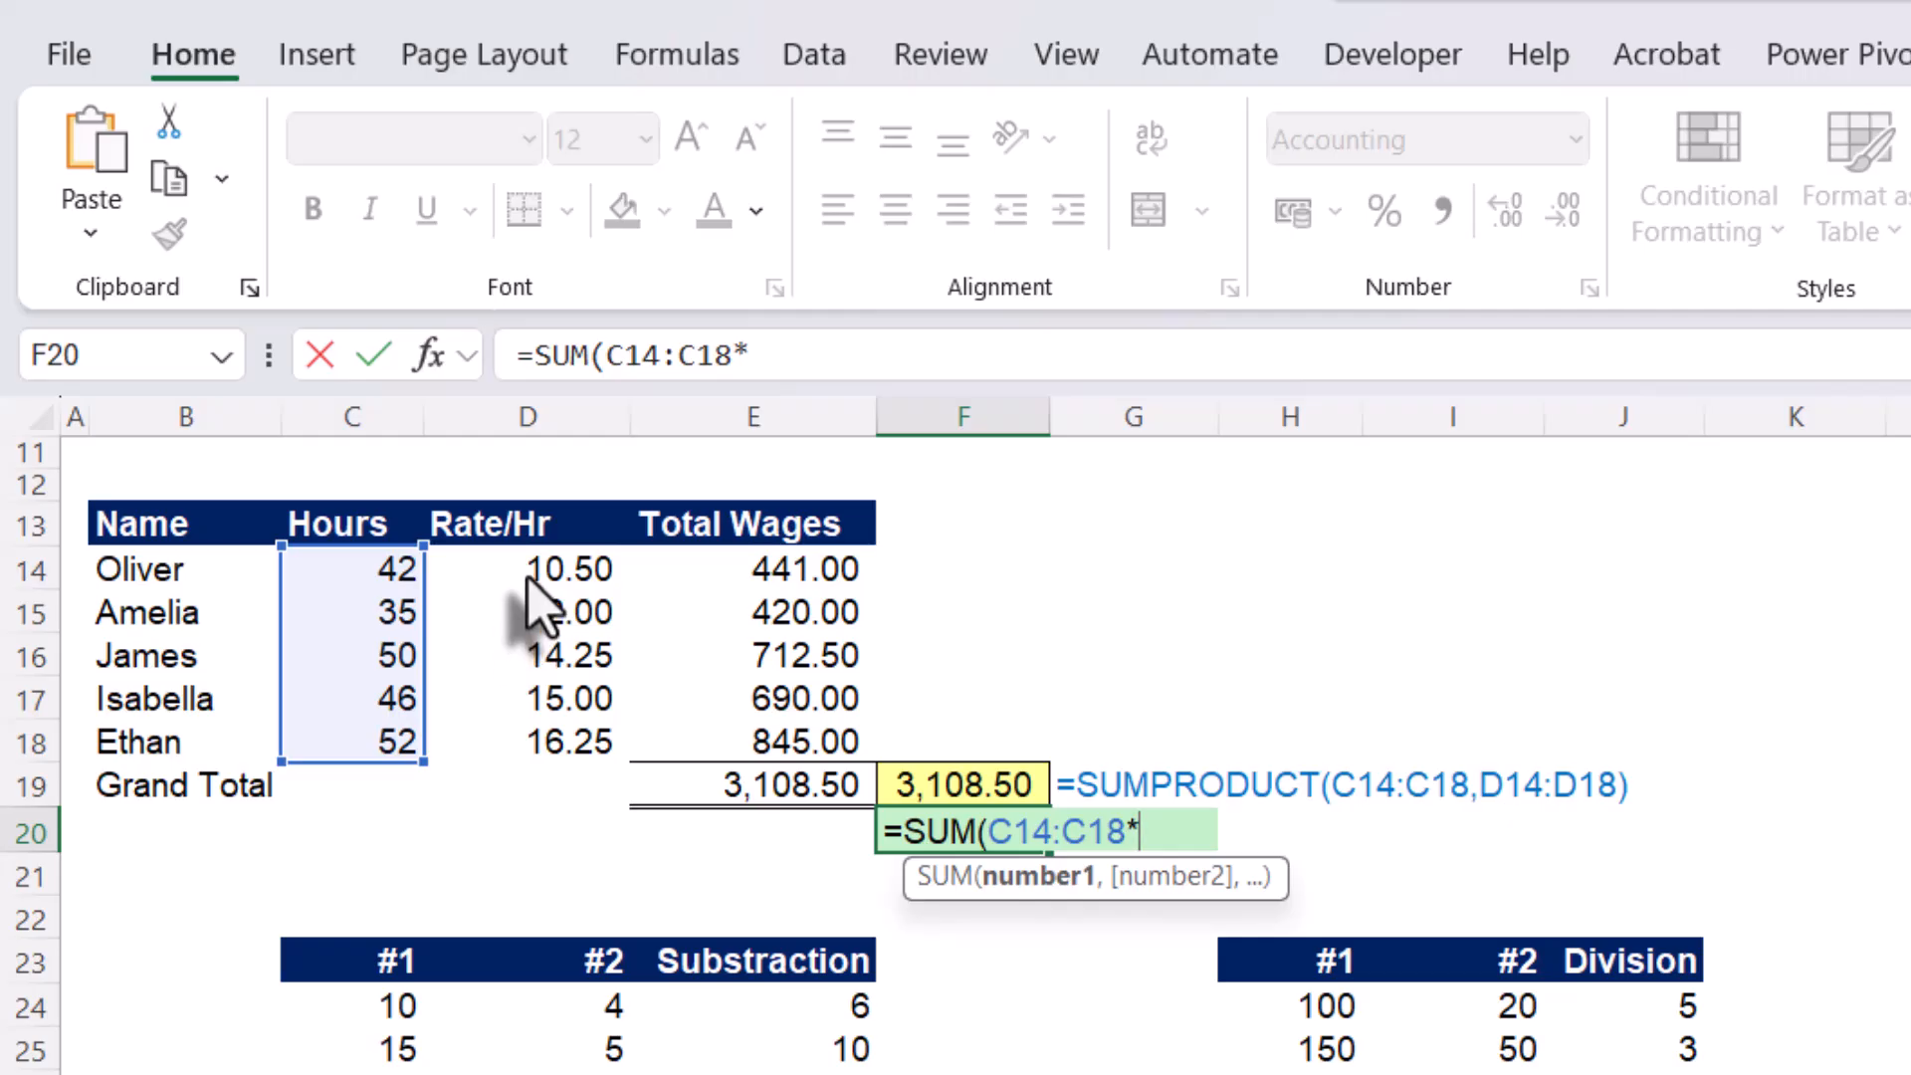
drag(524, 576, 535, 732)
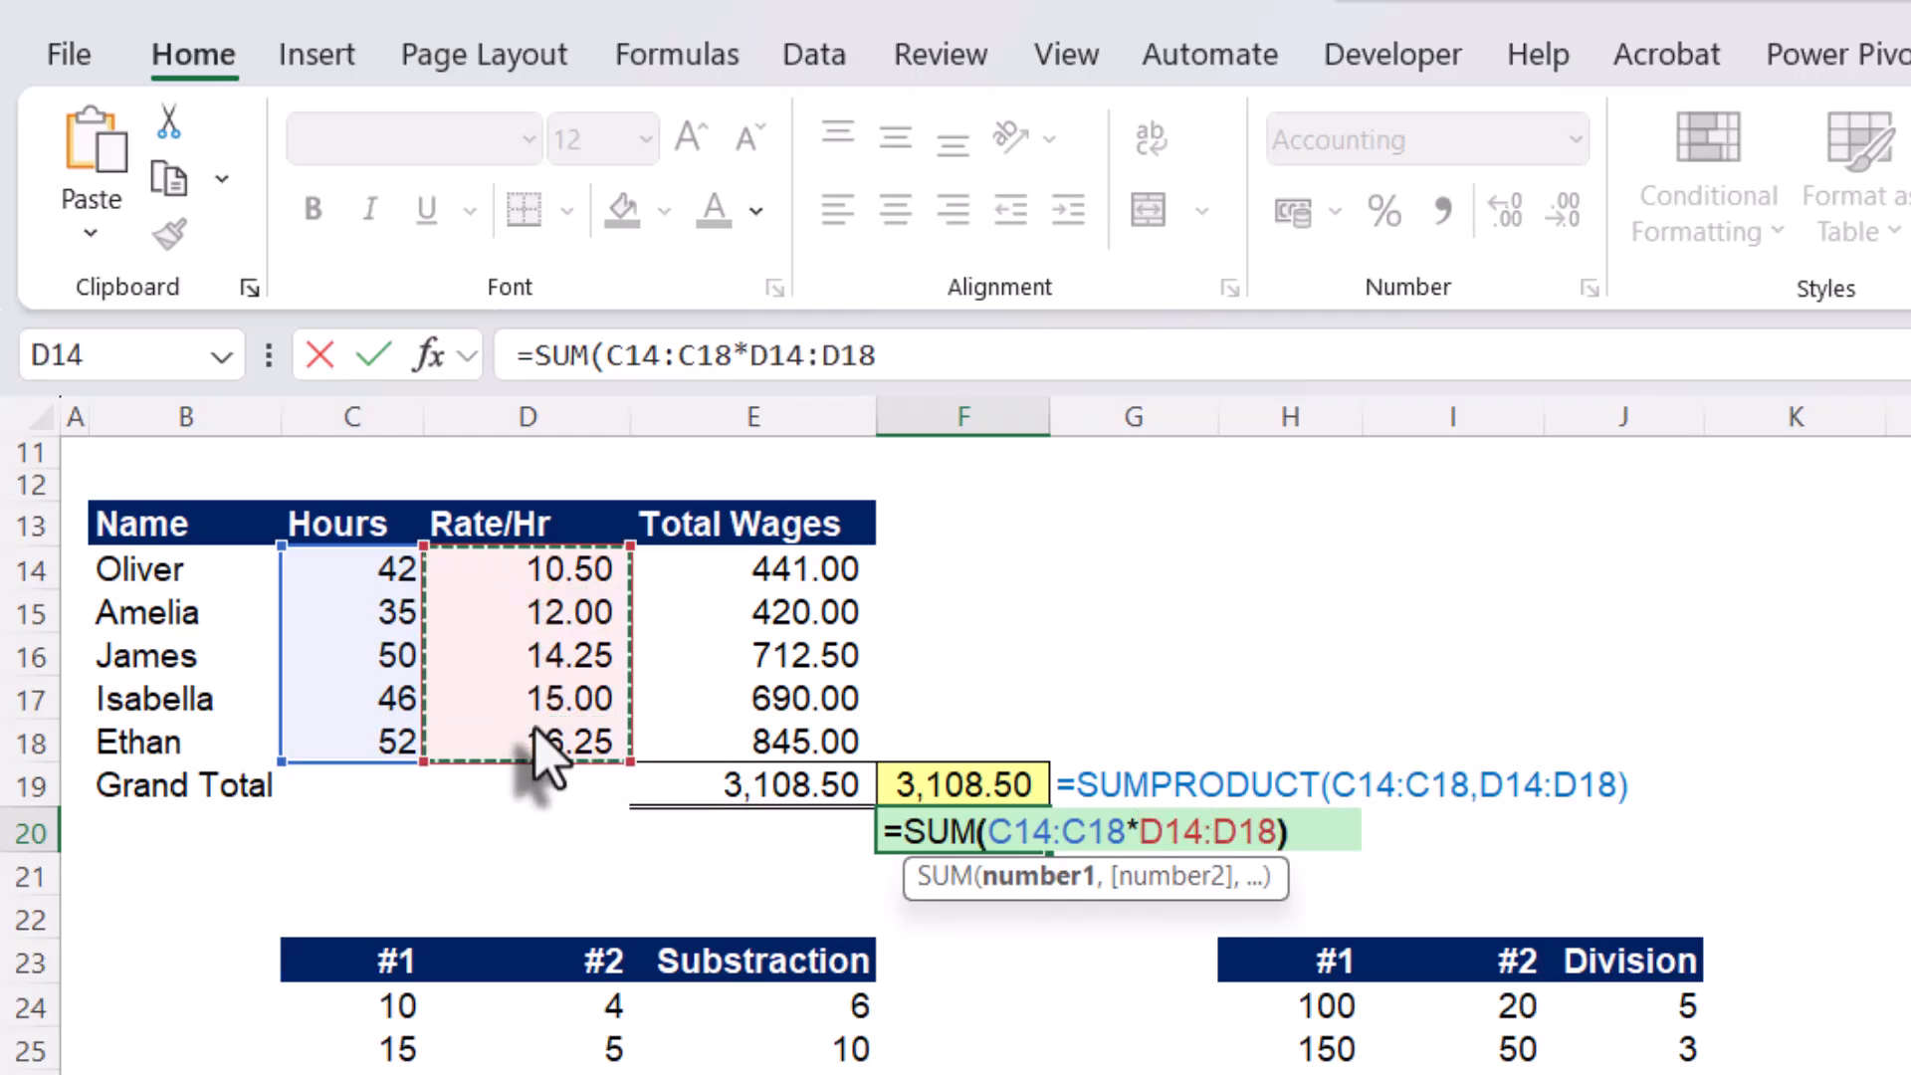
key(Return)
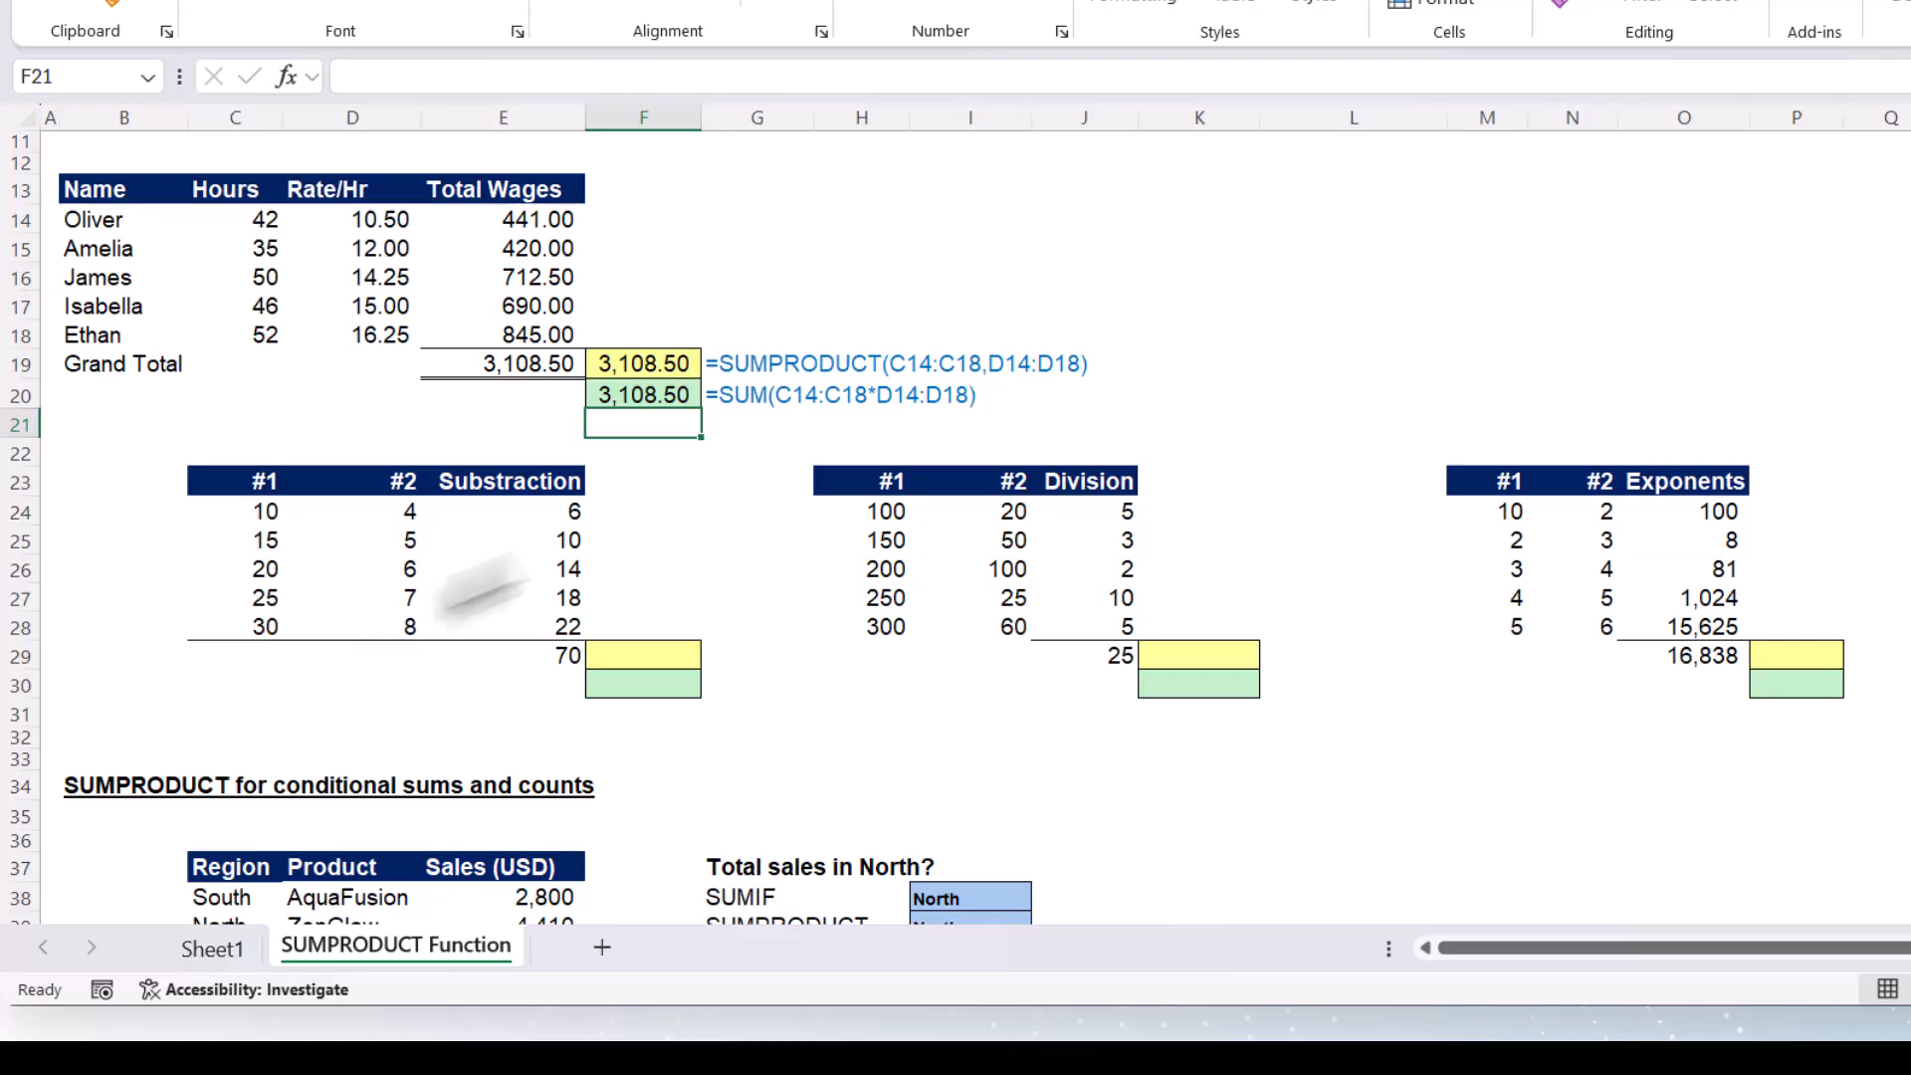
Examine the formulas in the Substraction table's first result cell E24 and its total cell E29
double_click(537, 516)
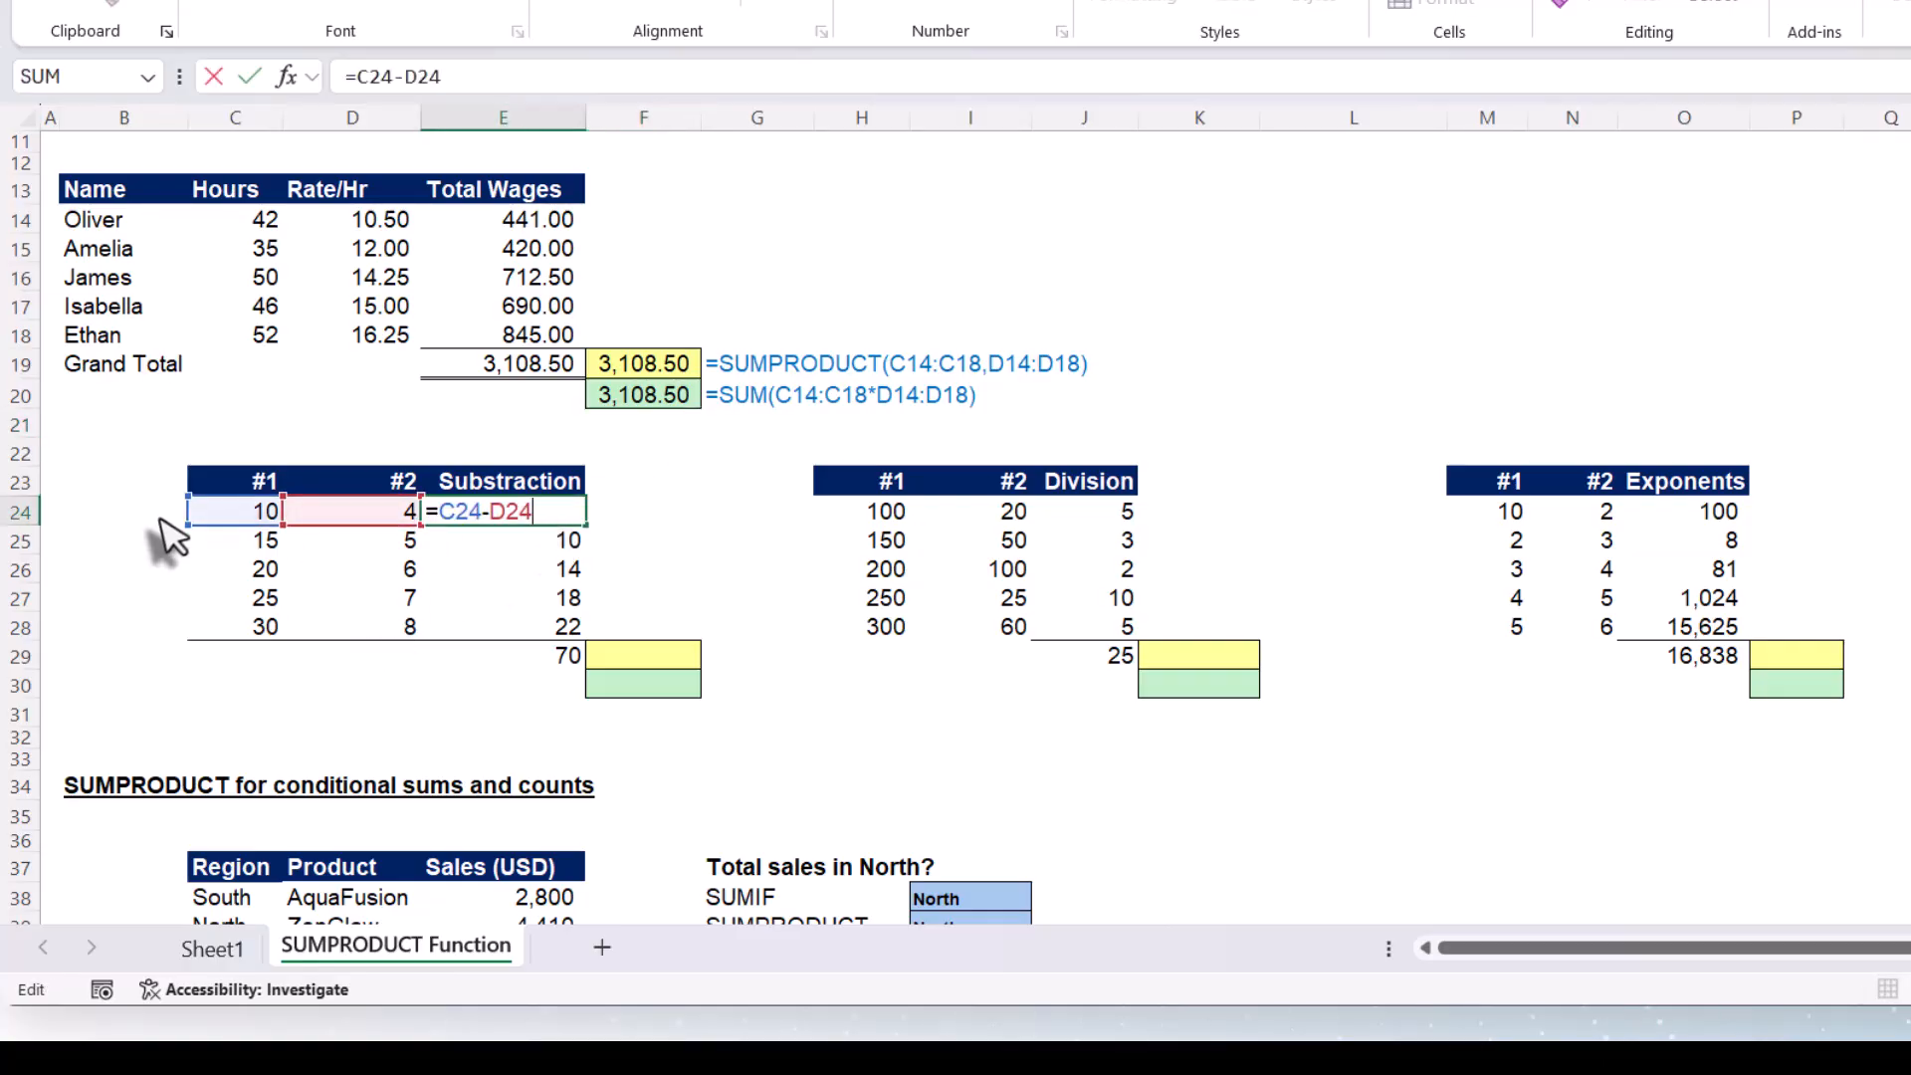
key(Escape)
click(481, 651)
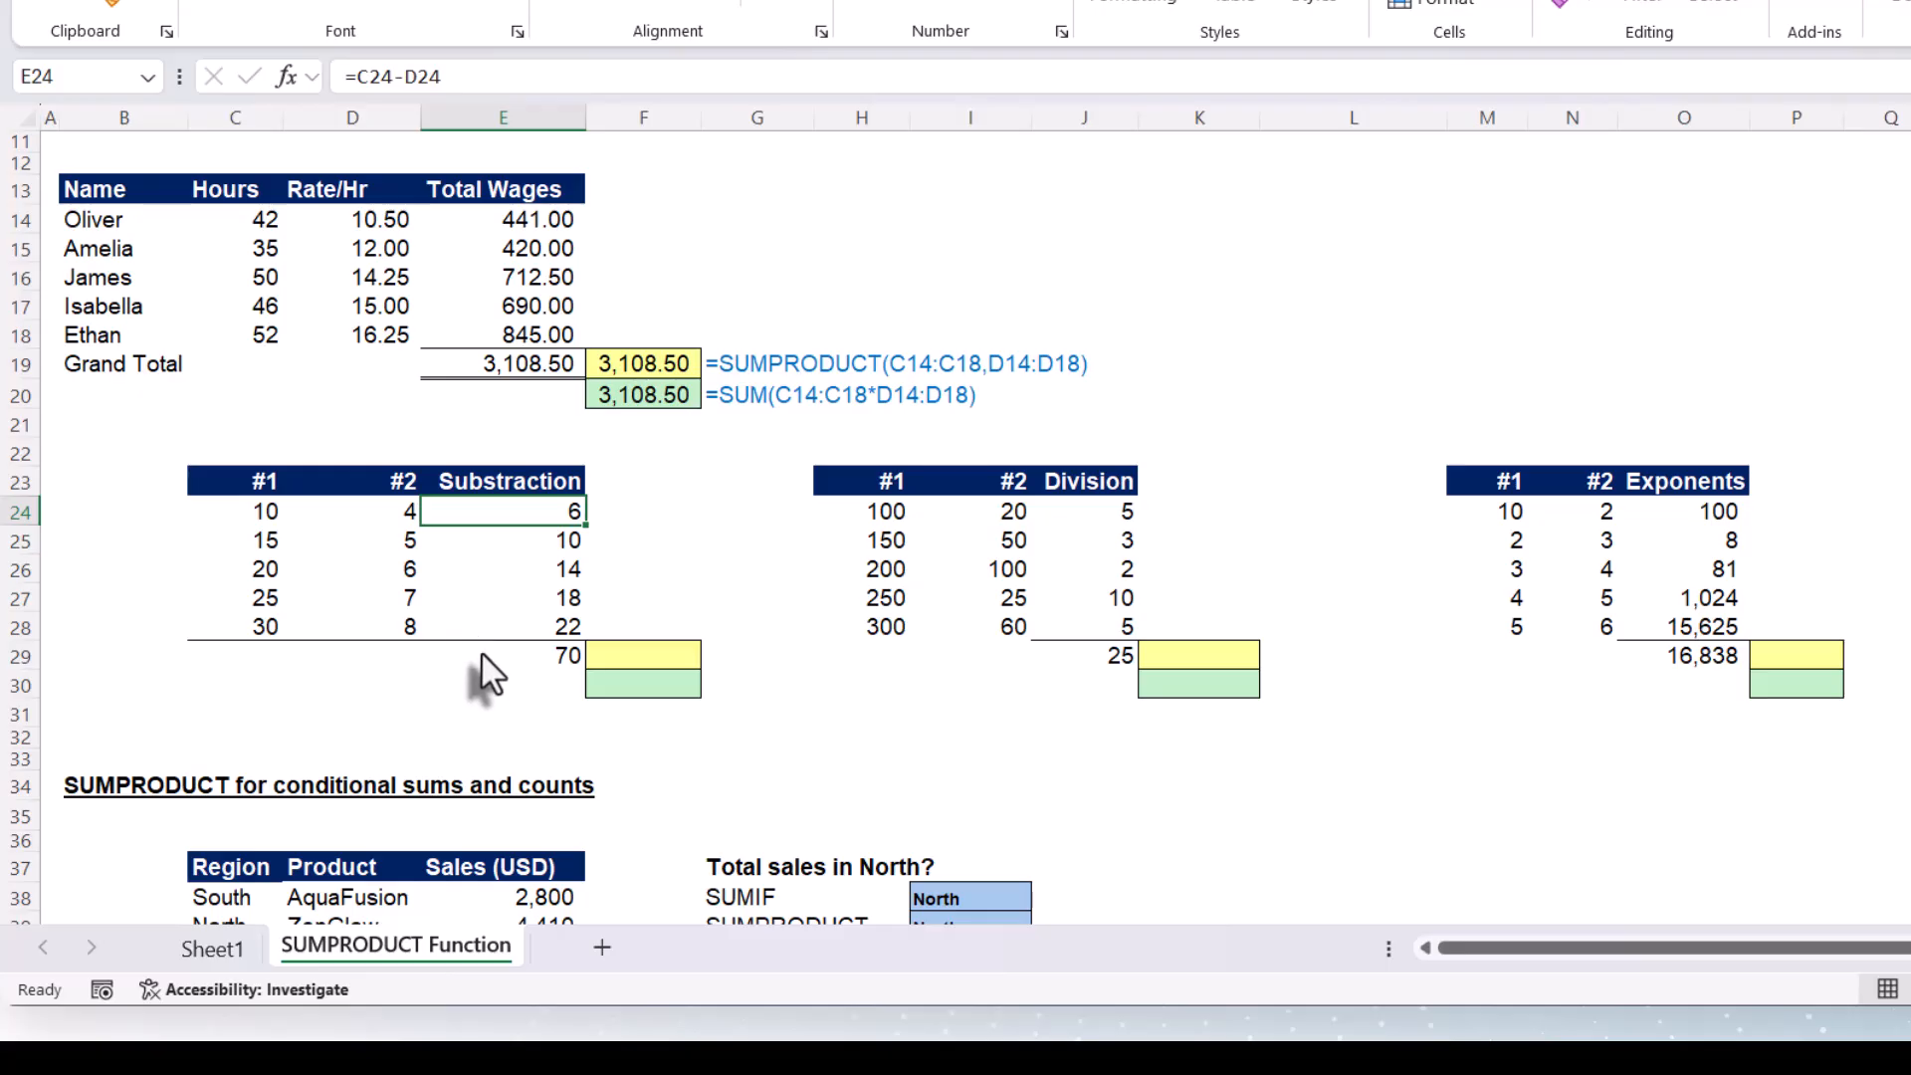
key(alt+equal)
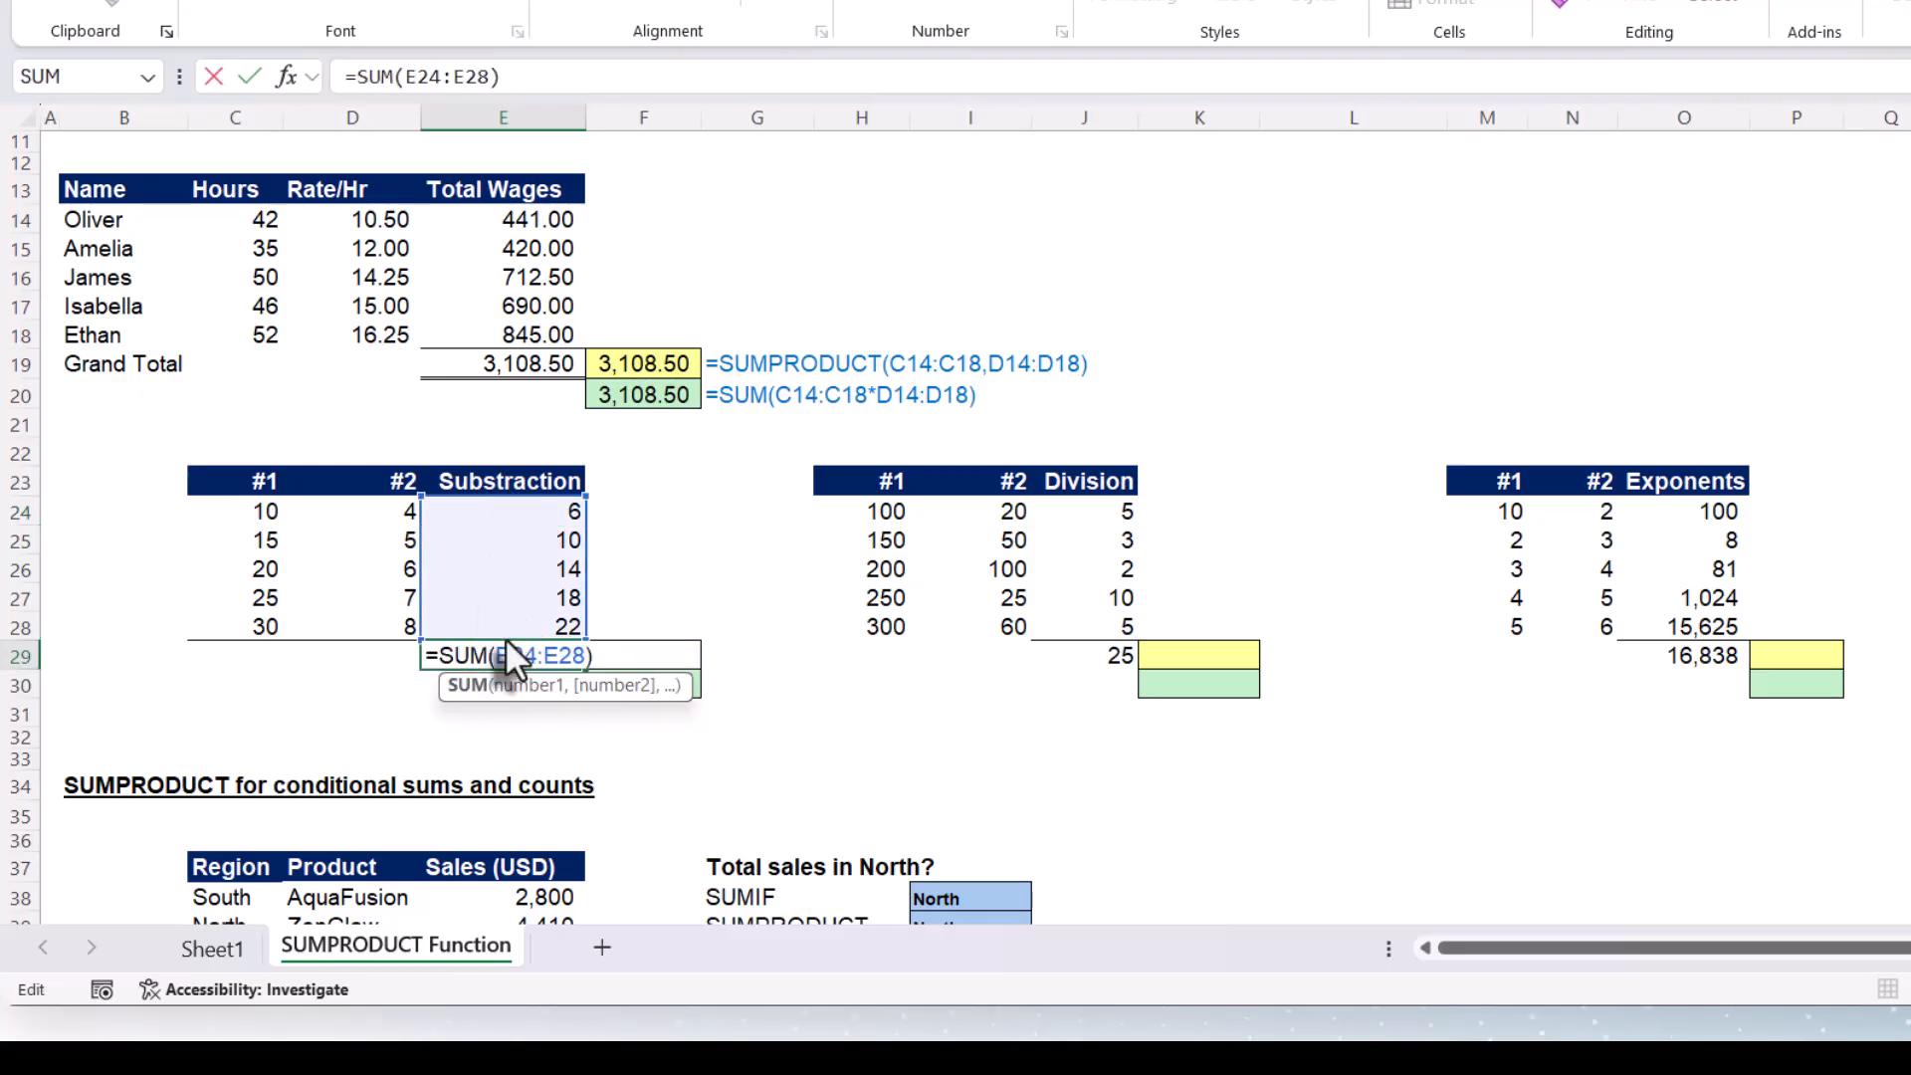
key(ctrl+Return)
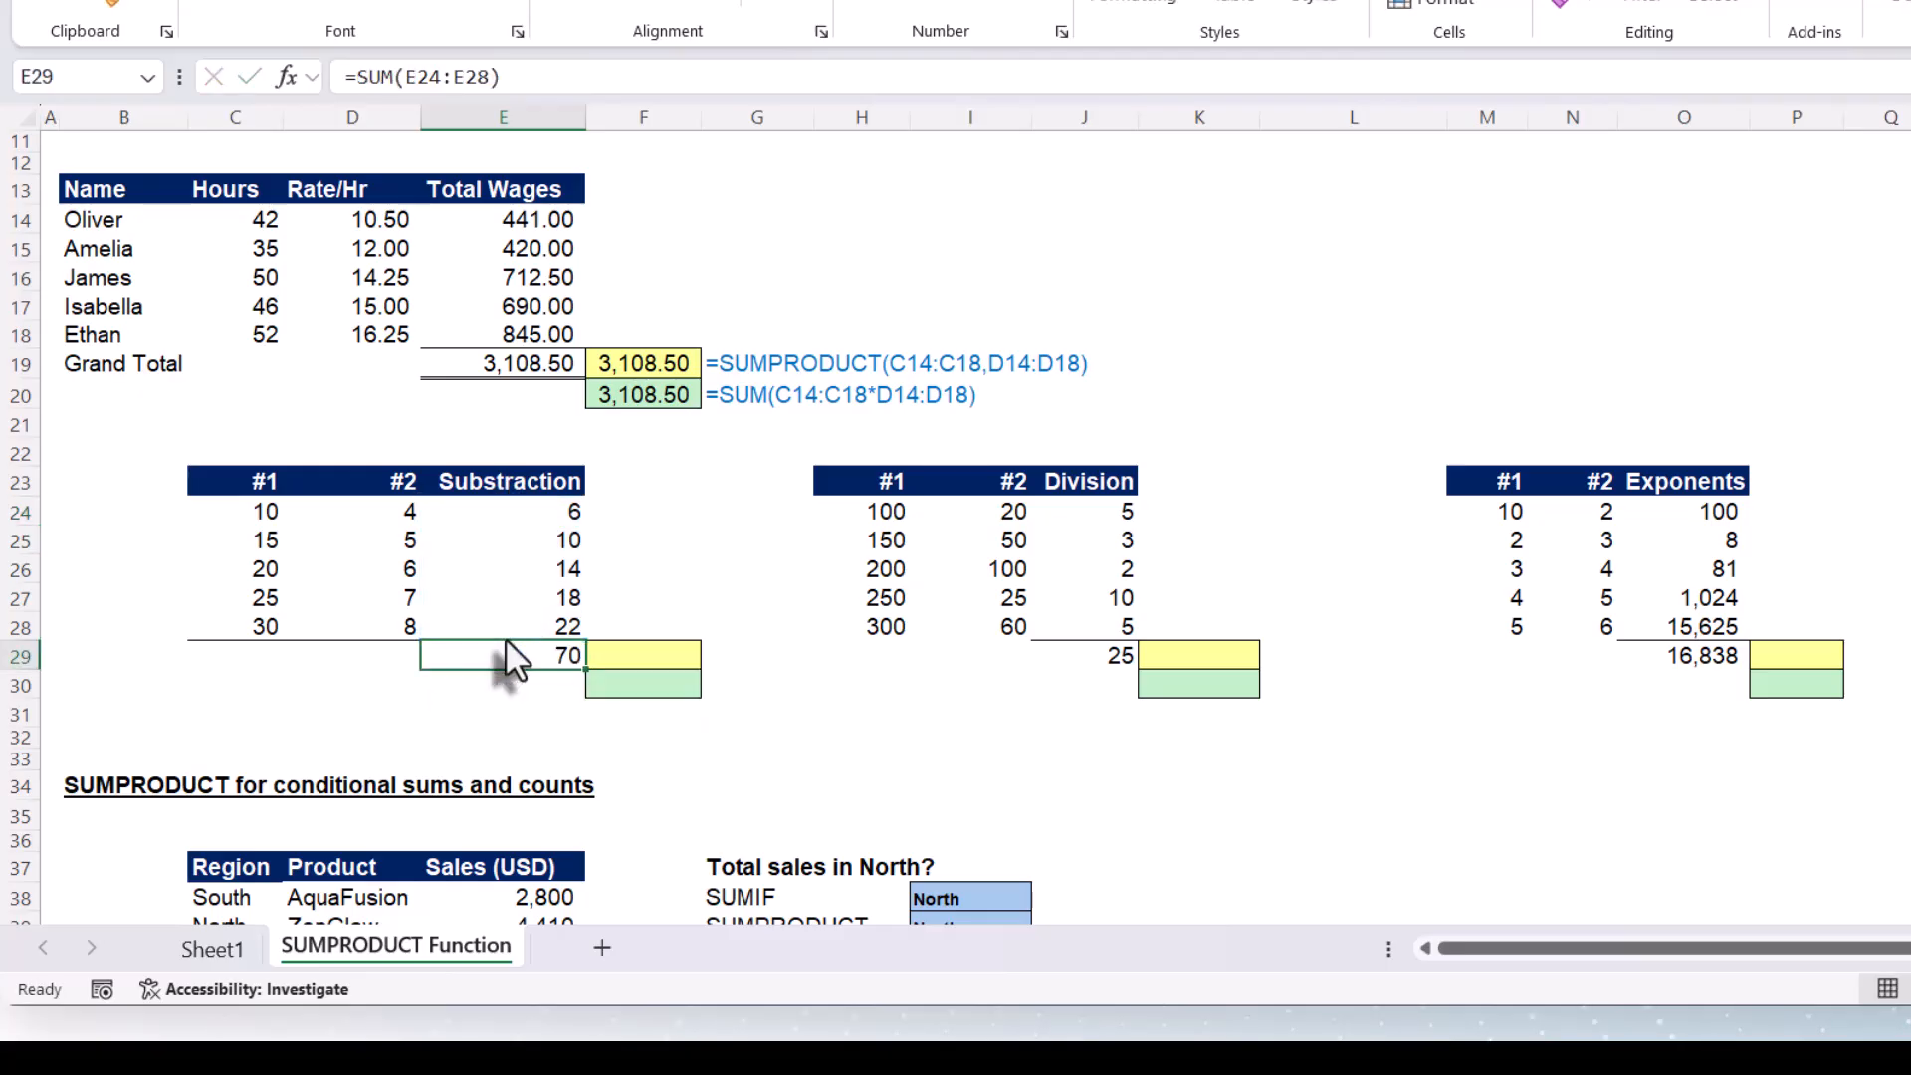
Enter =SUMPRODUCT(C24:C28-D24:D28) in F29 to total the differences in the Substraction table
click(627, 661)
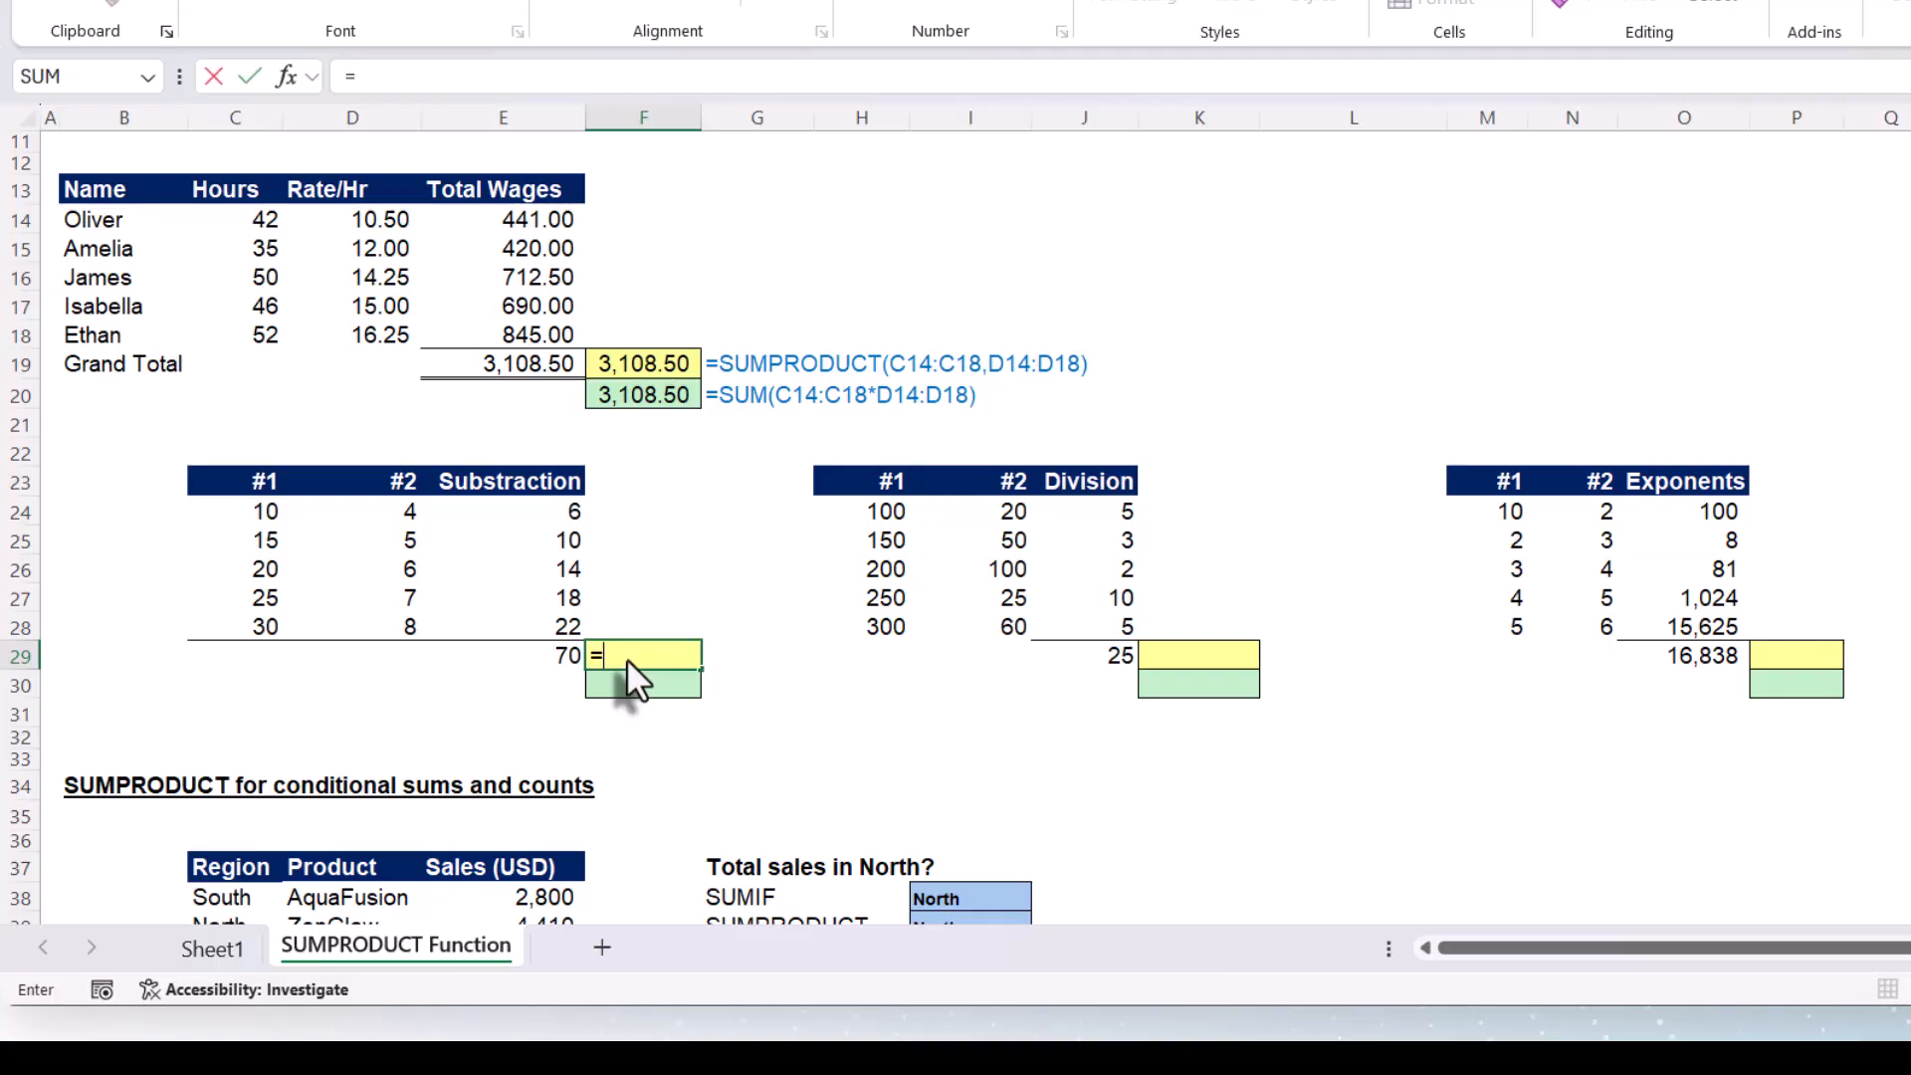
text(=sump)
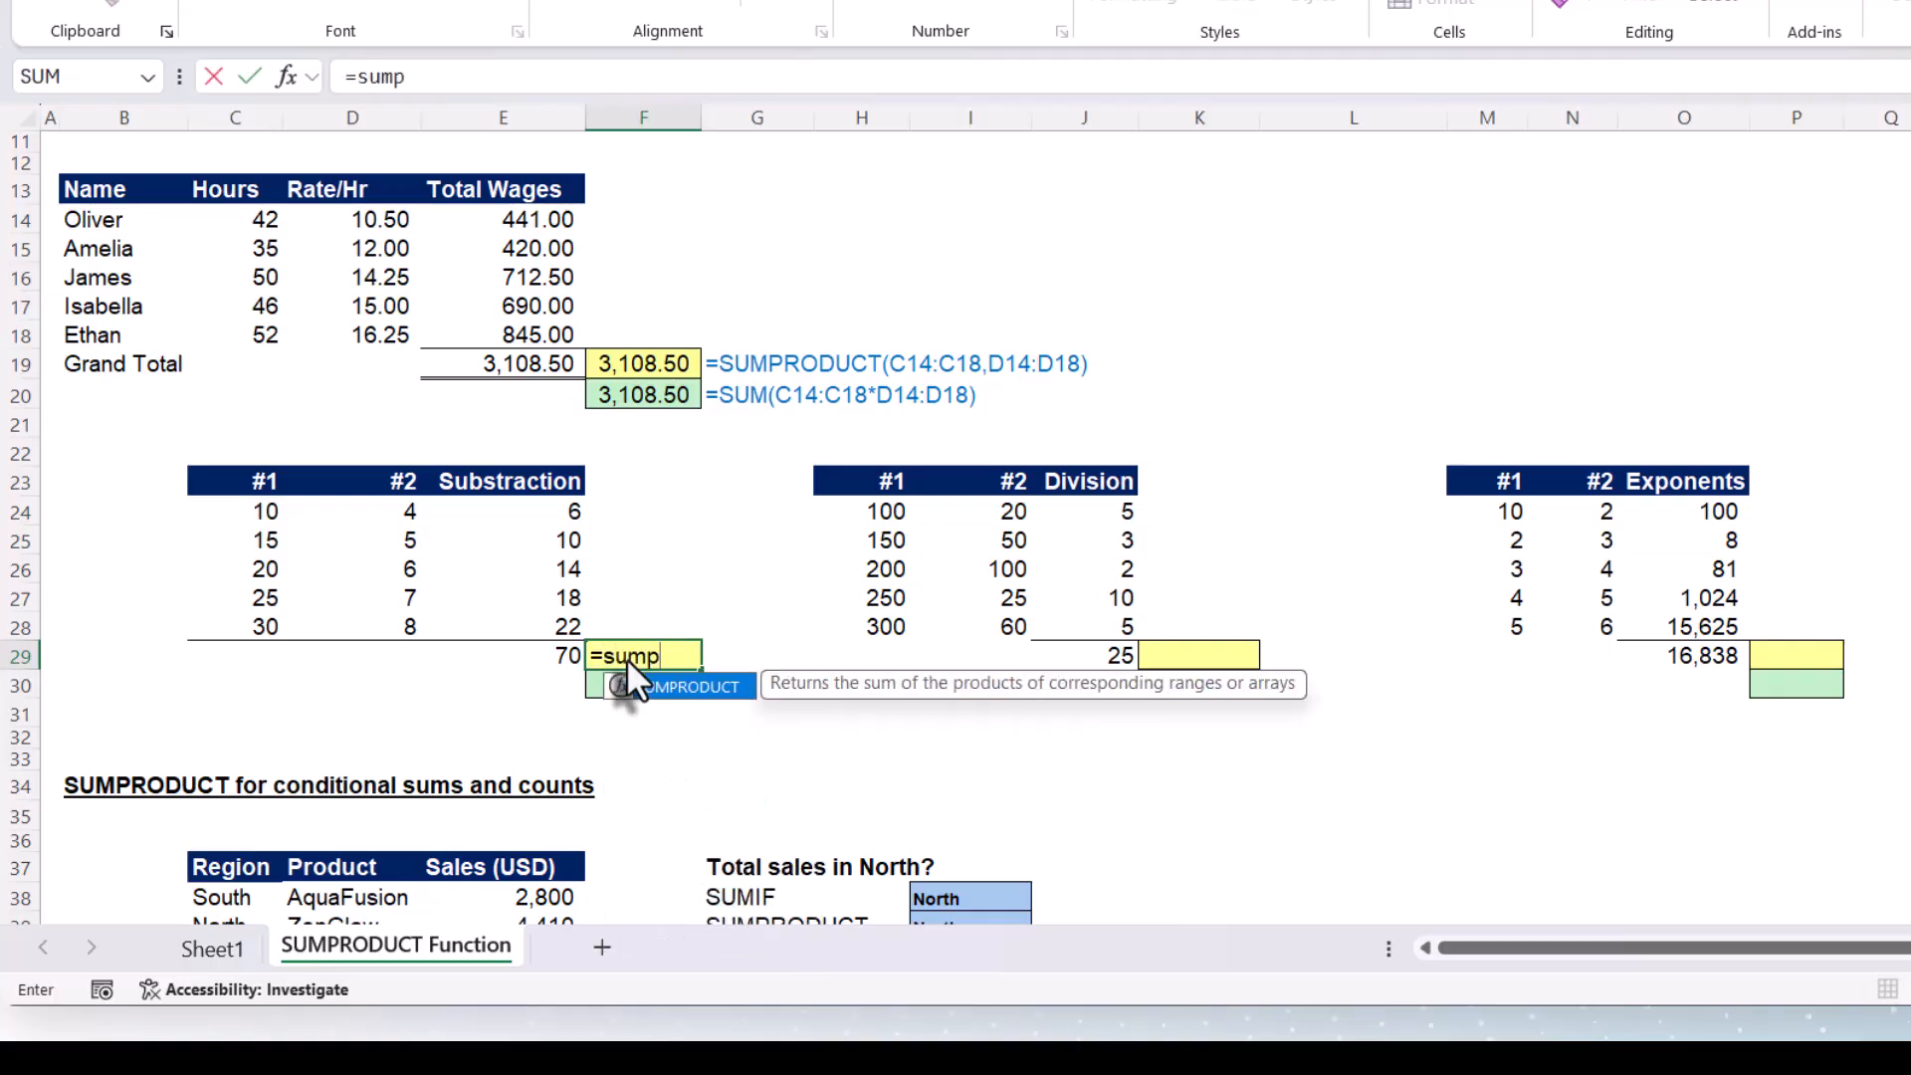
key(Tab)
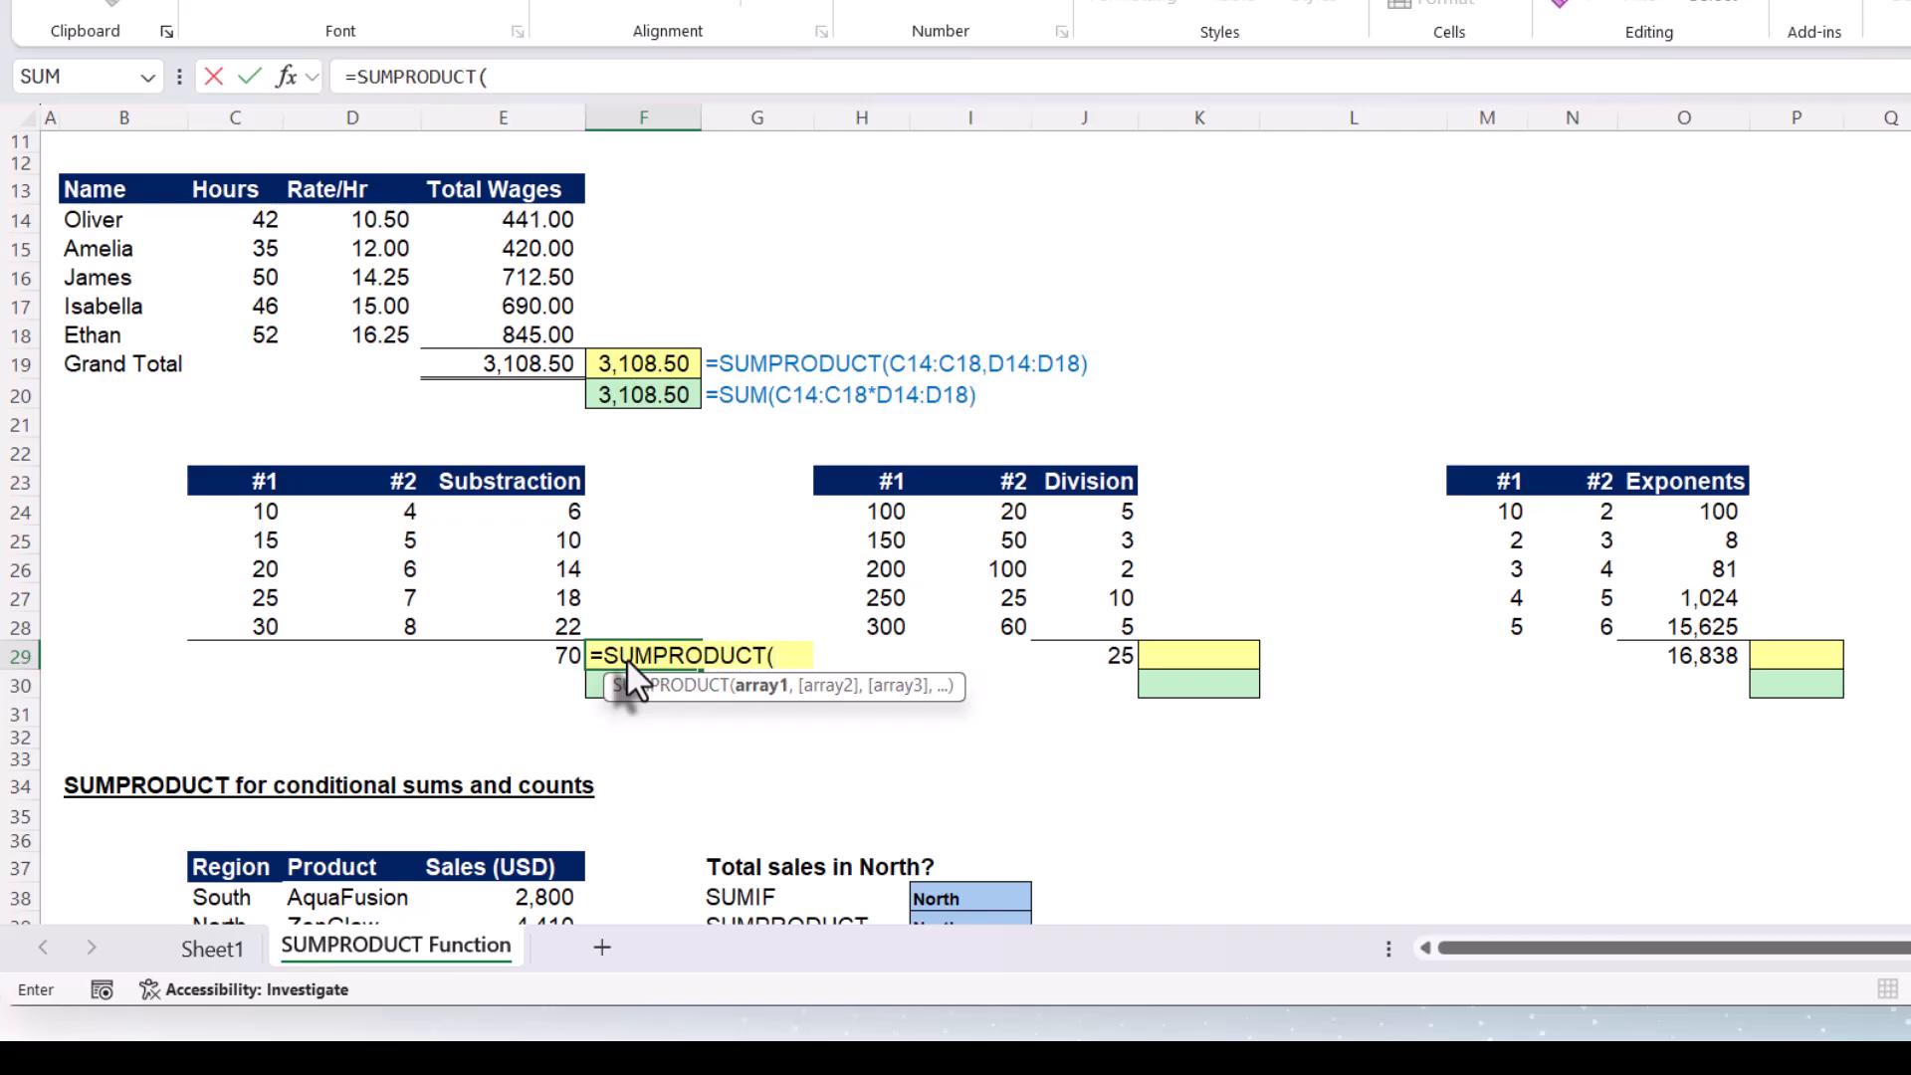
drag(263, 514, 248, 619)
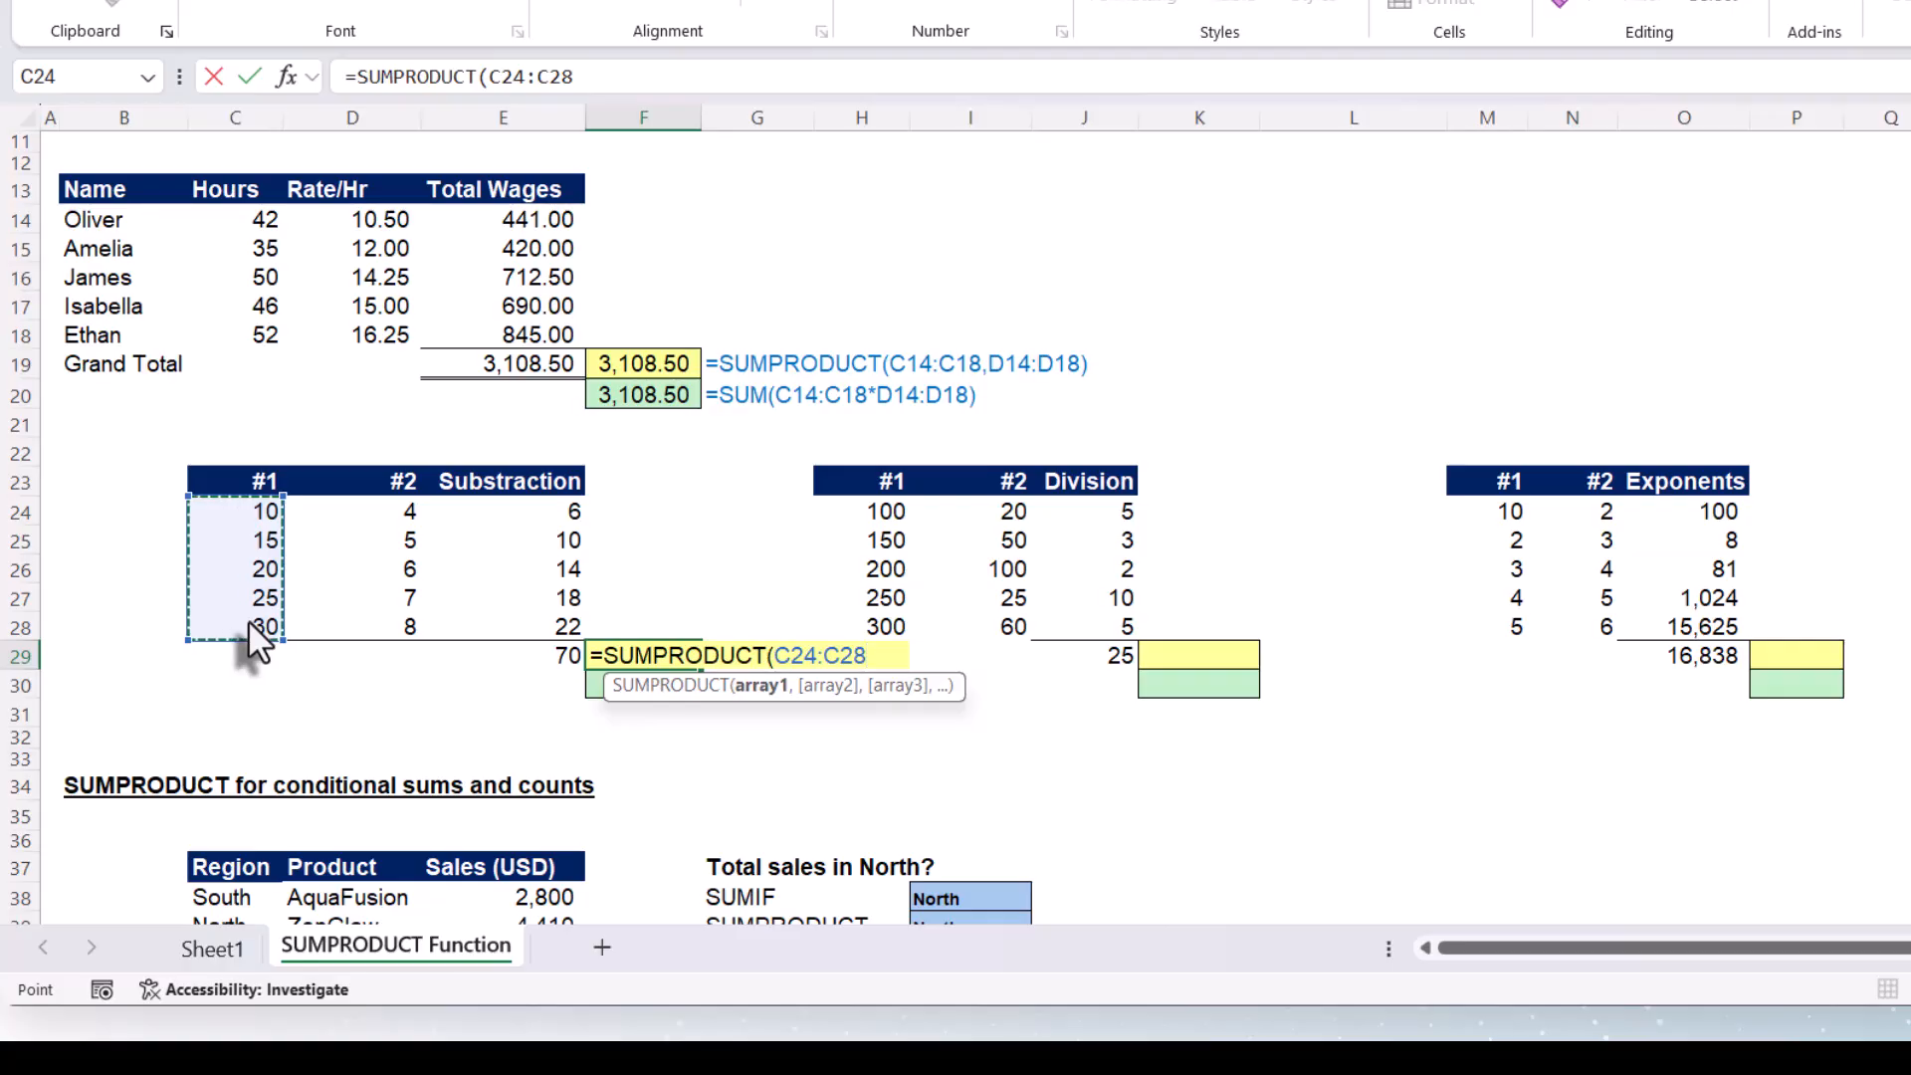
text(-)
drag(354, 522, 357, 627)
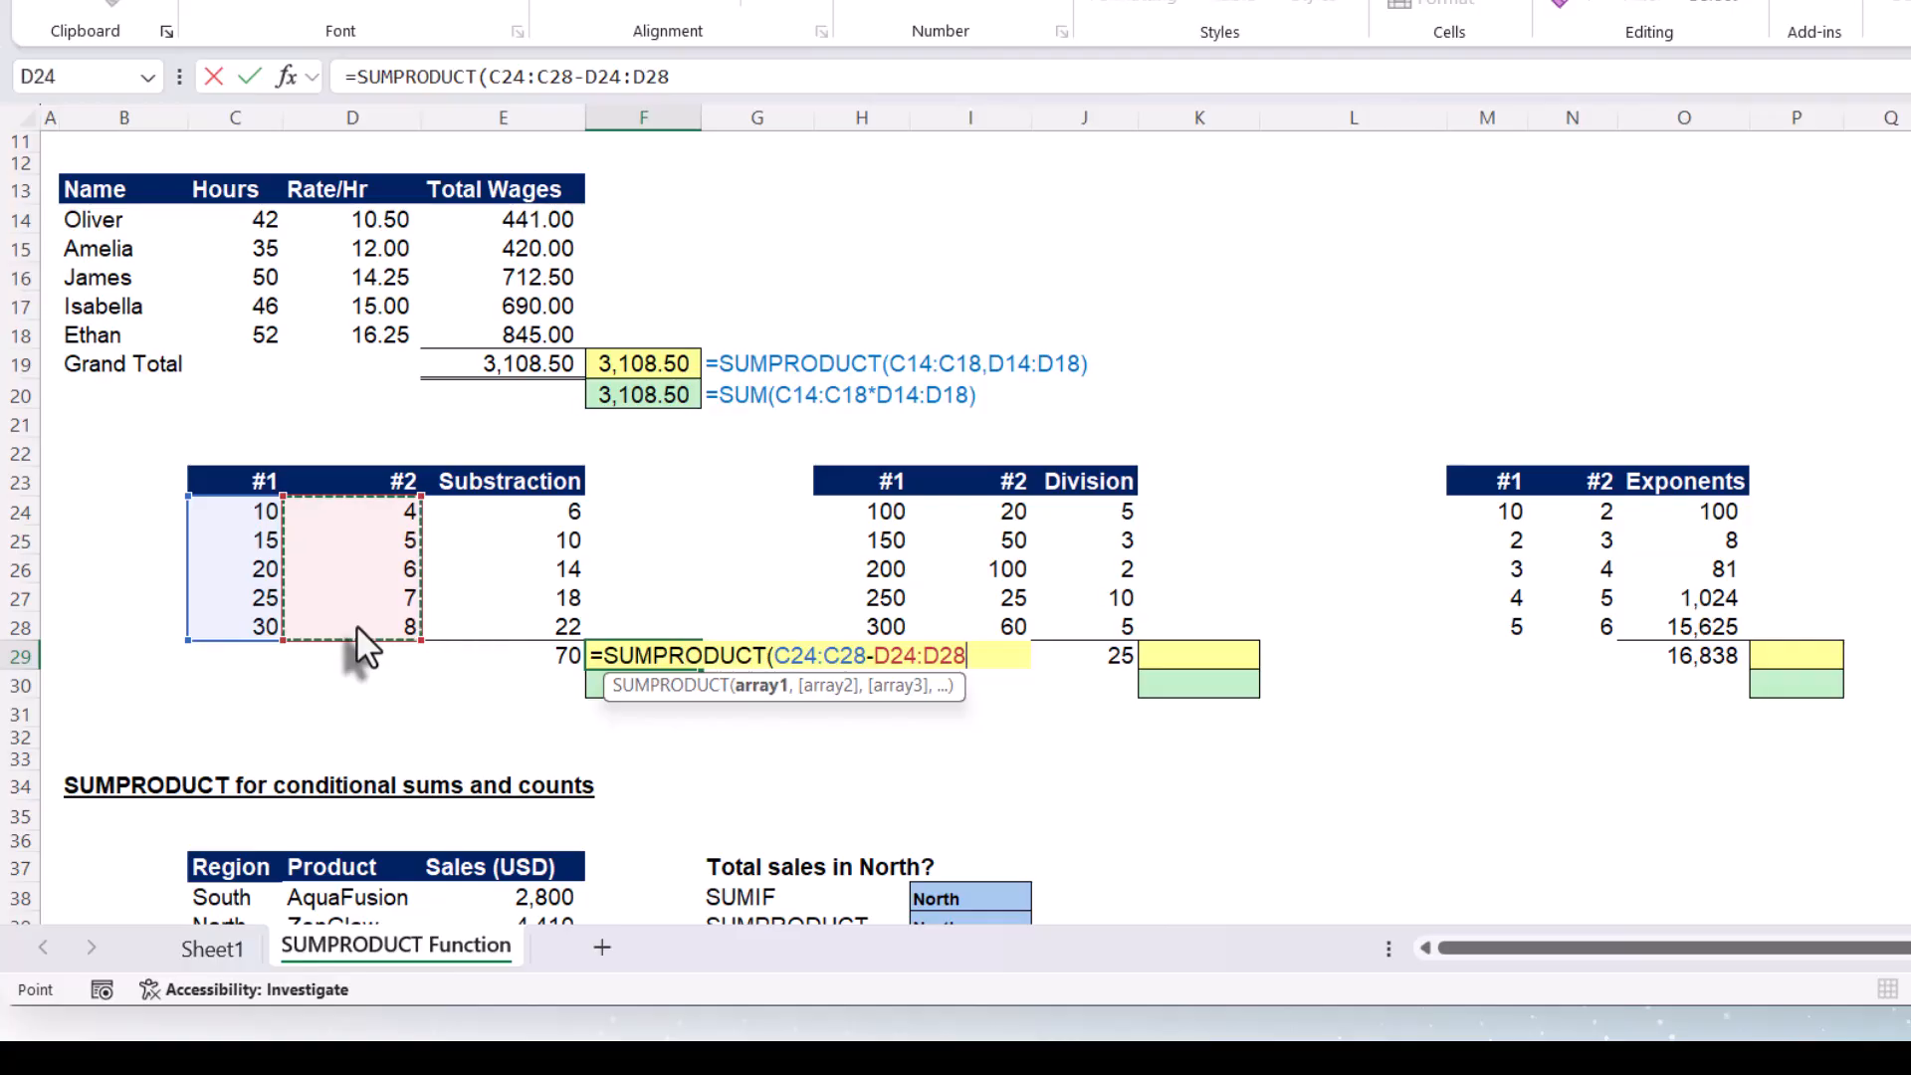
text())
key(Return)
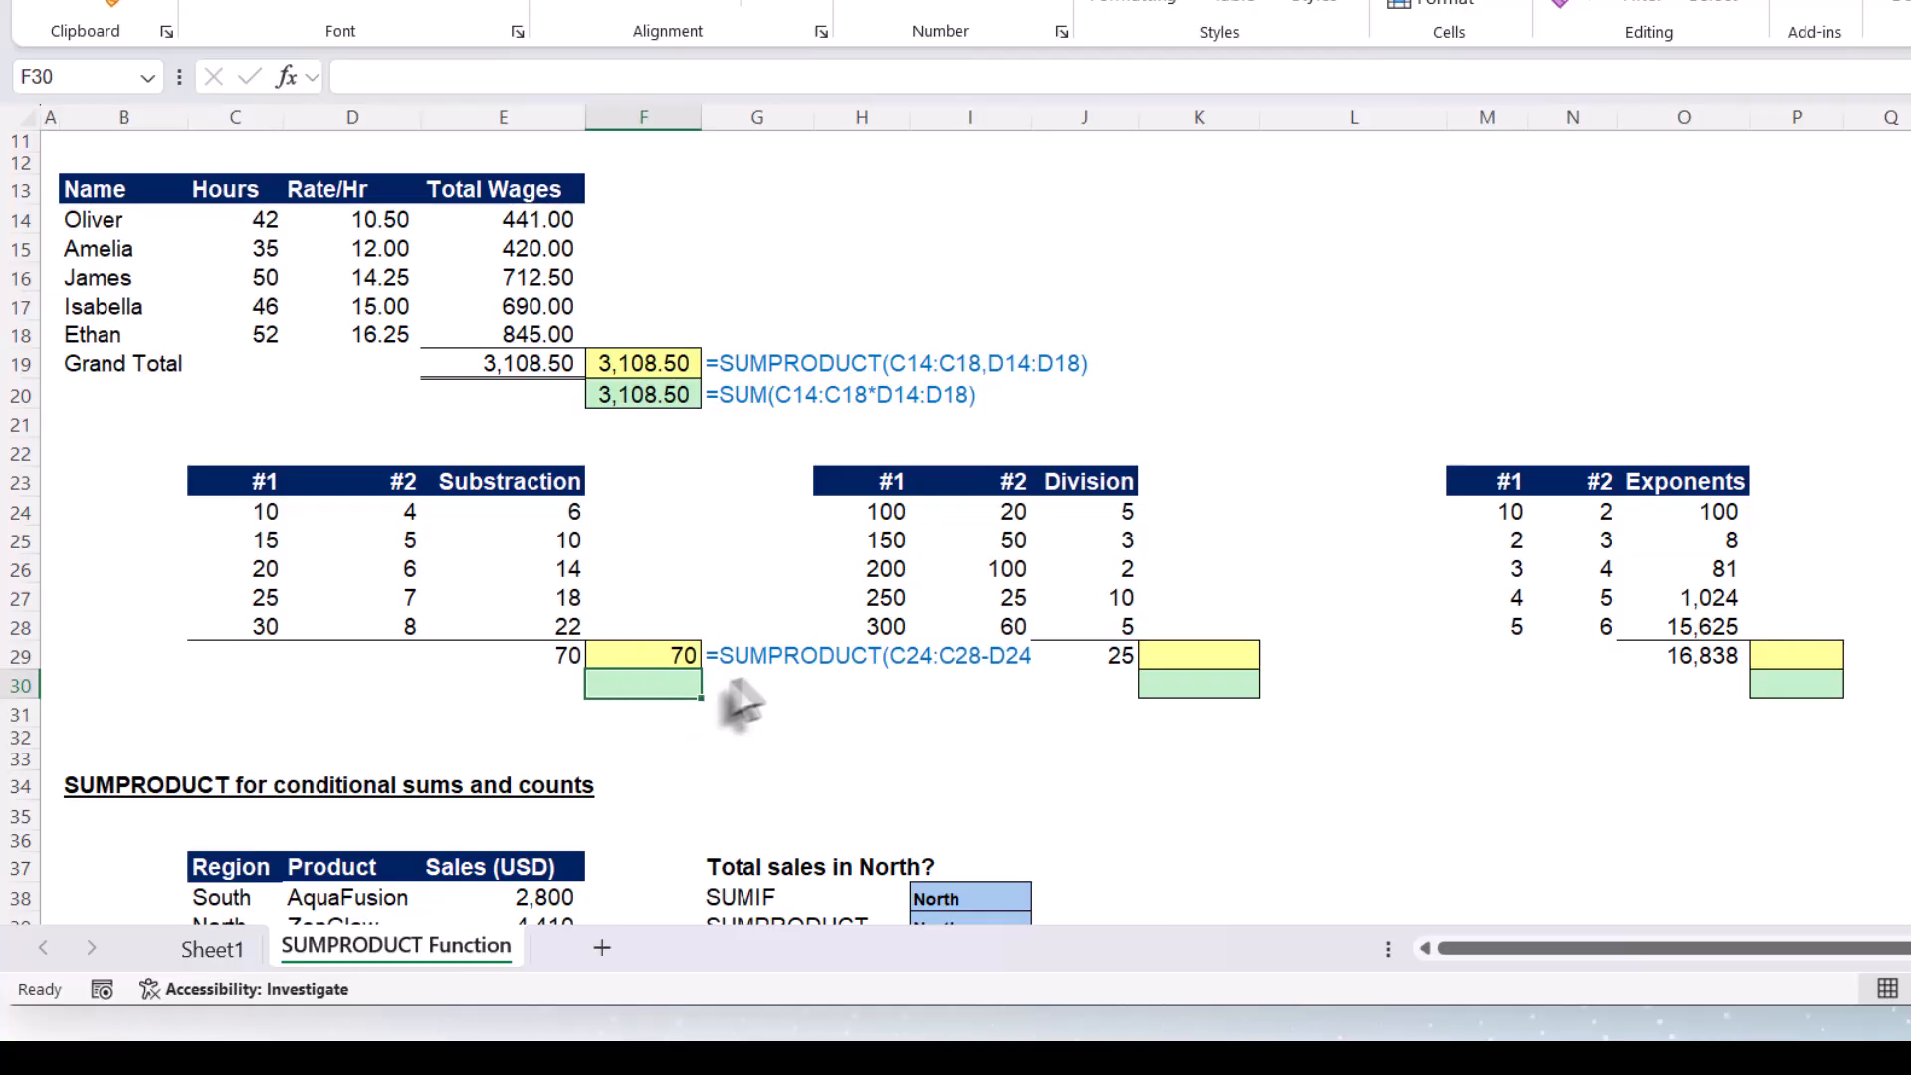
Enter =SUM(C24:C28-D24:D28) in F30 to calculate the Substraction table's total with SUM
text(=)
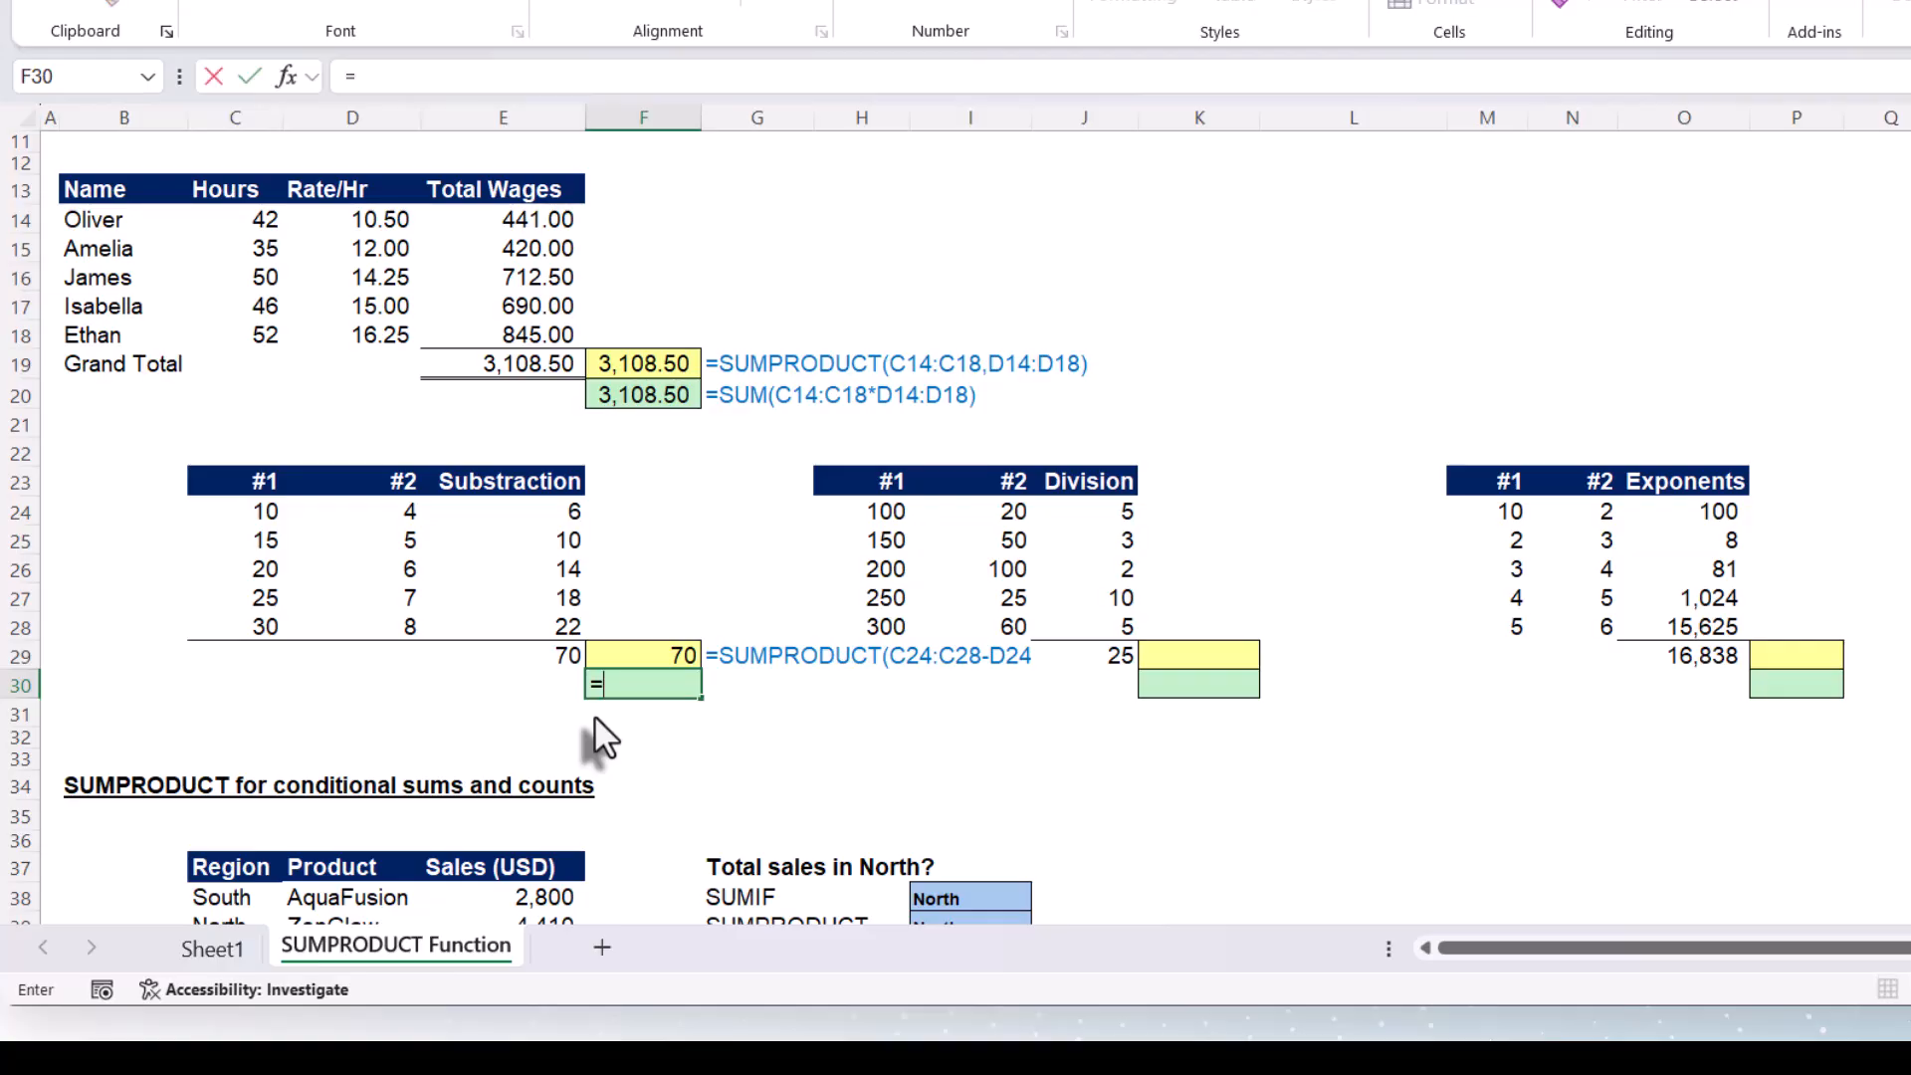
text(sum)
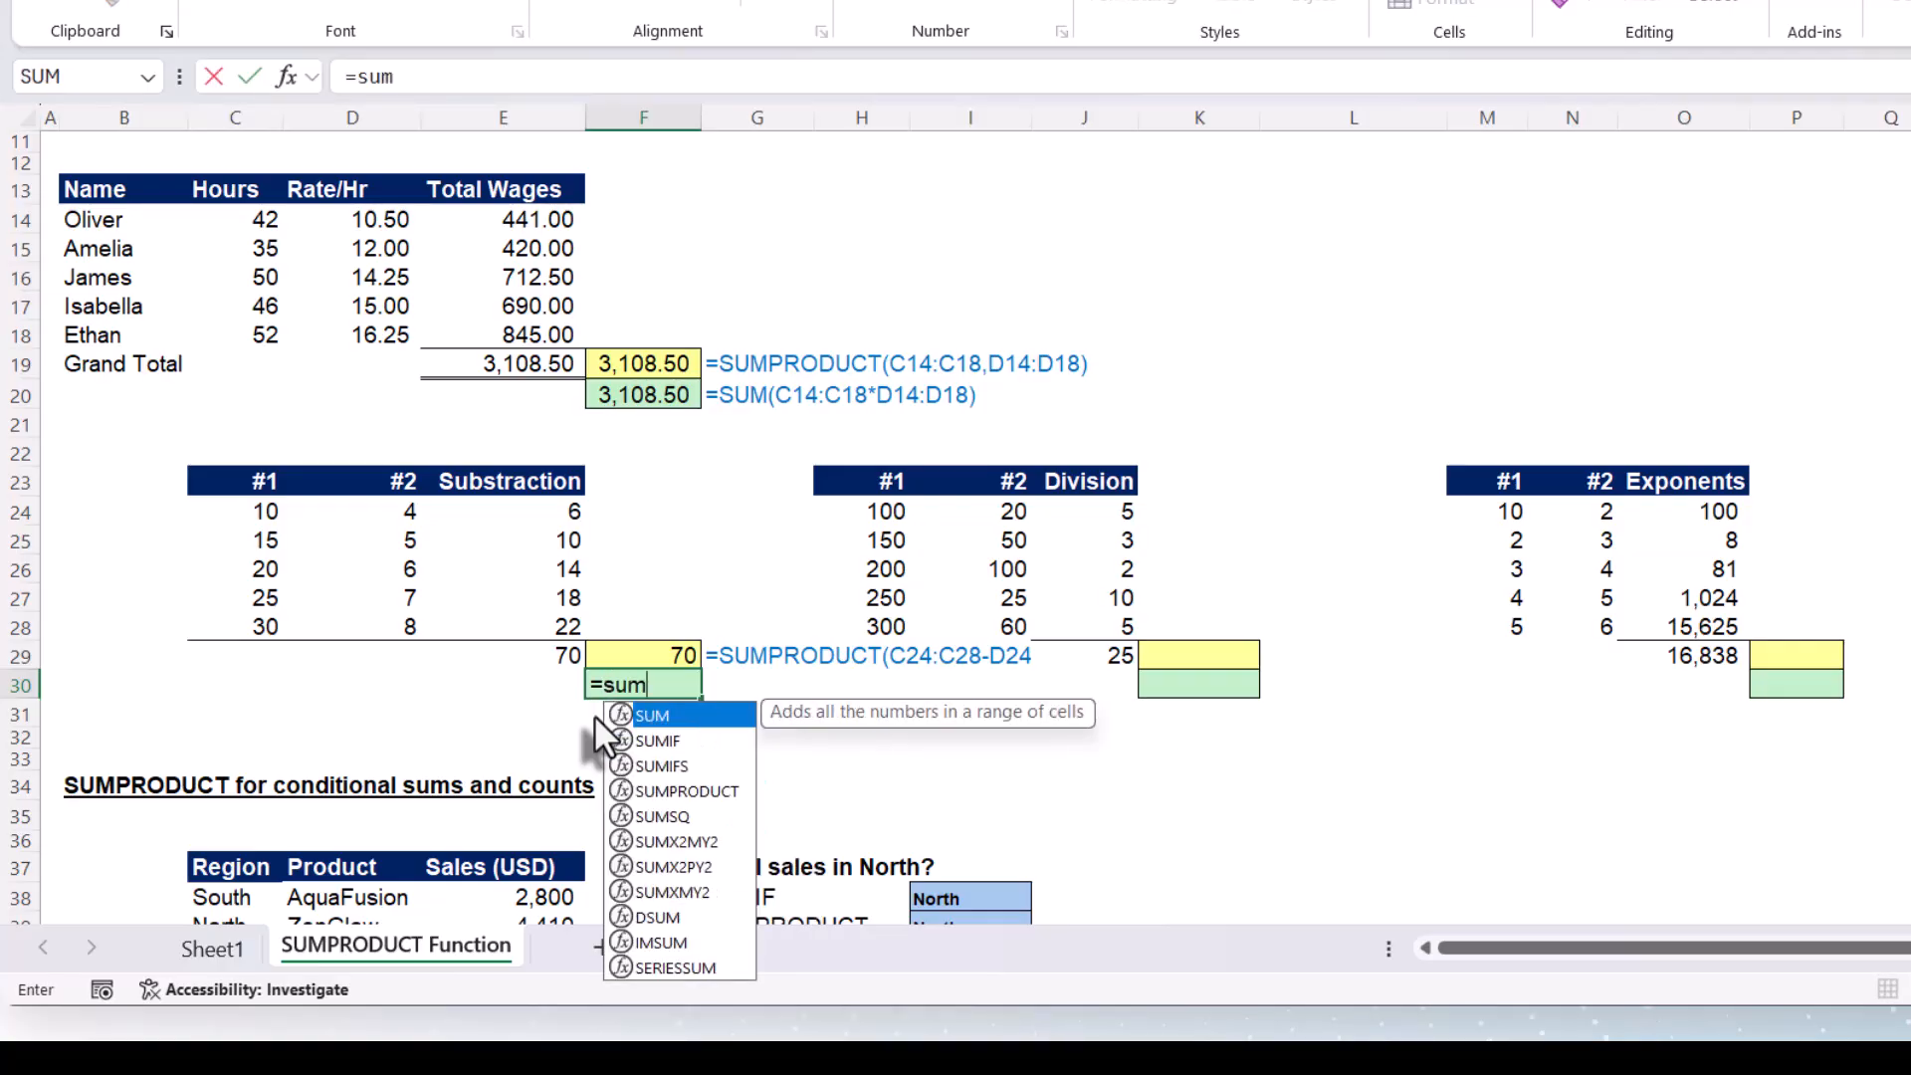
text(()
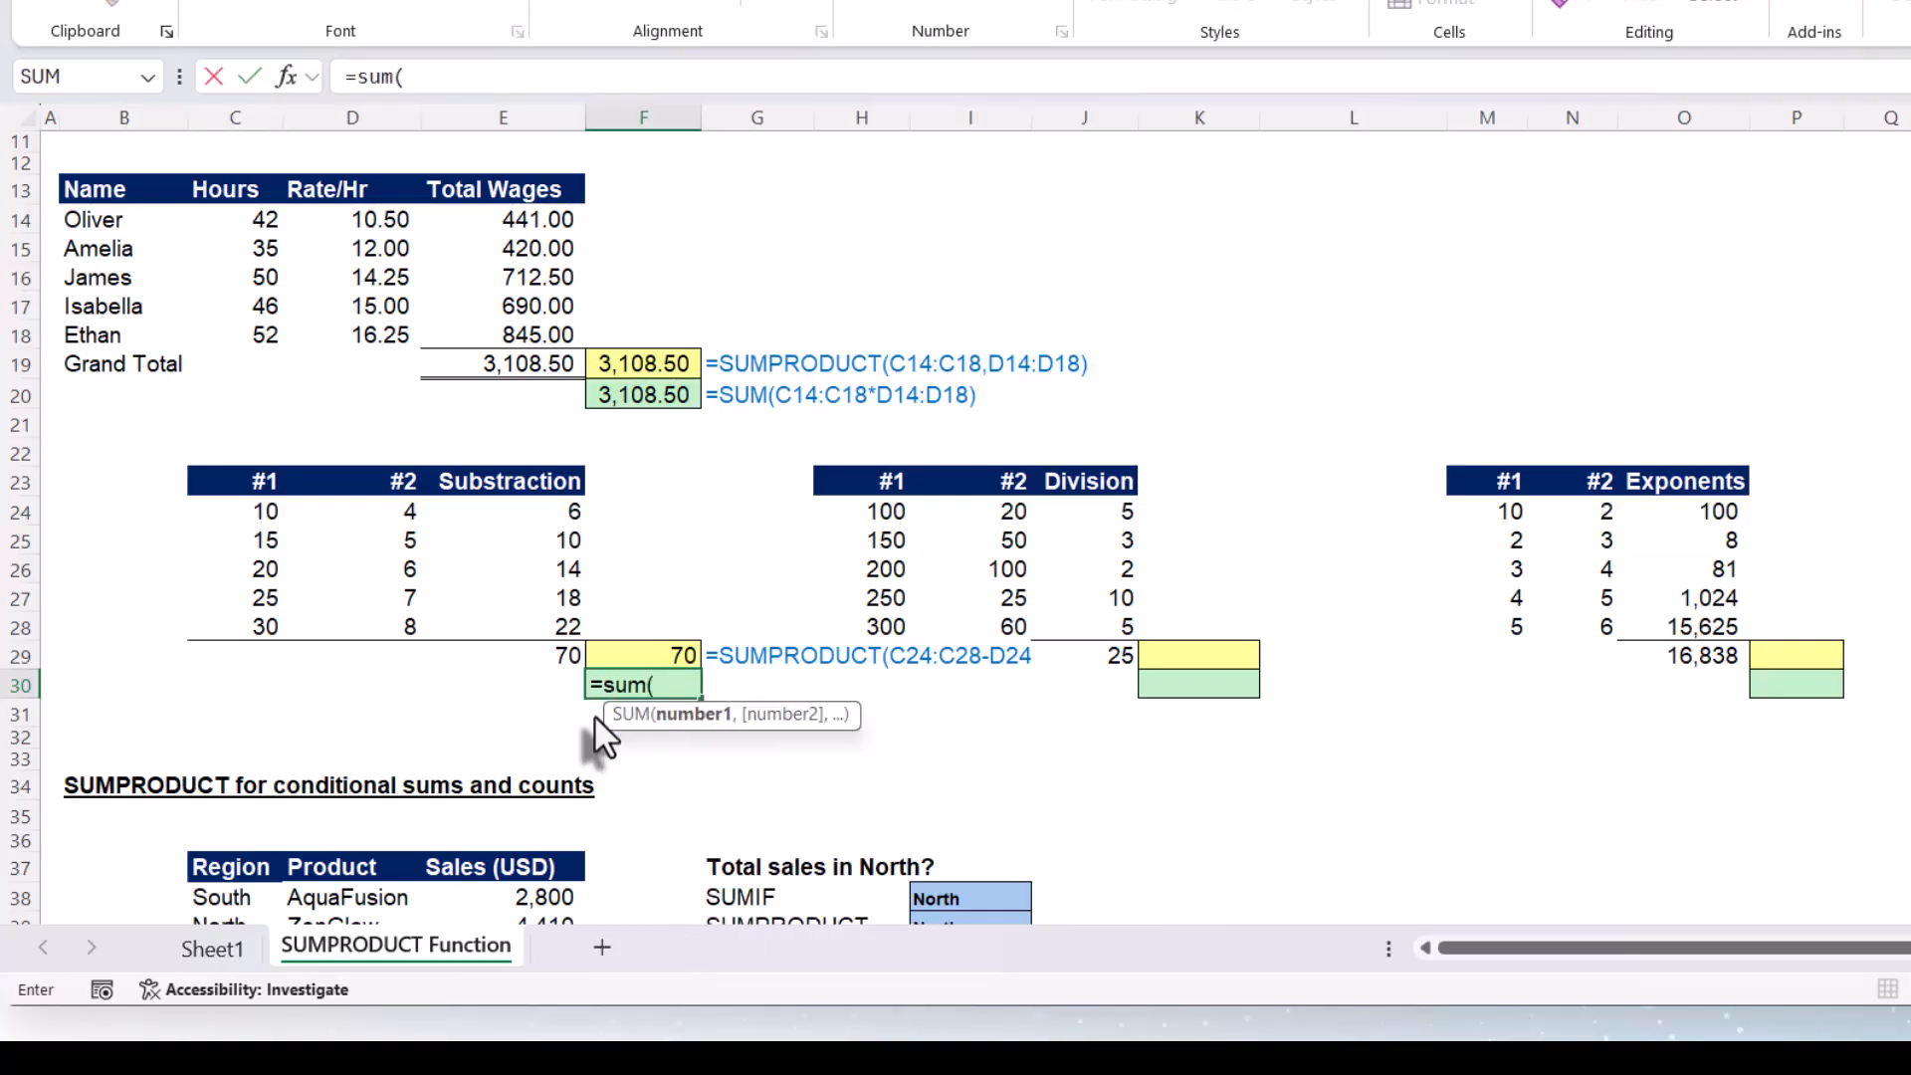
drag(244, 512, 228, 617)
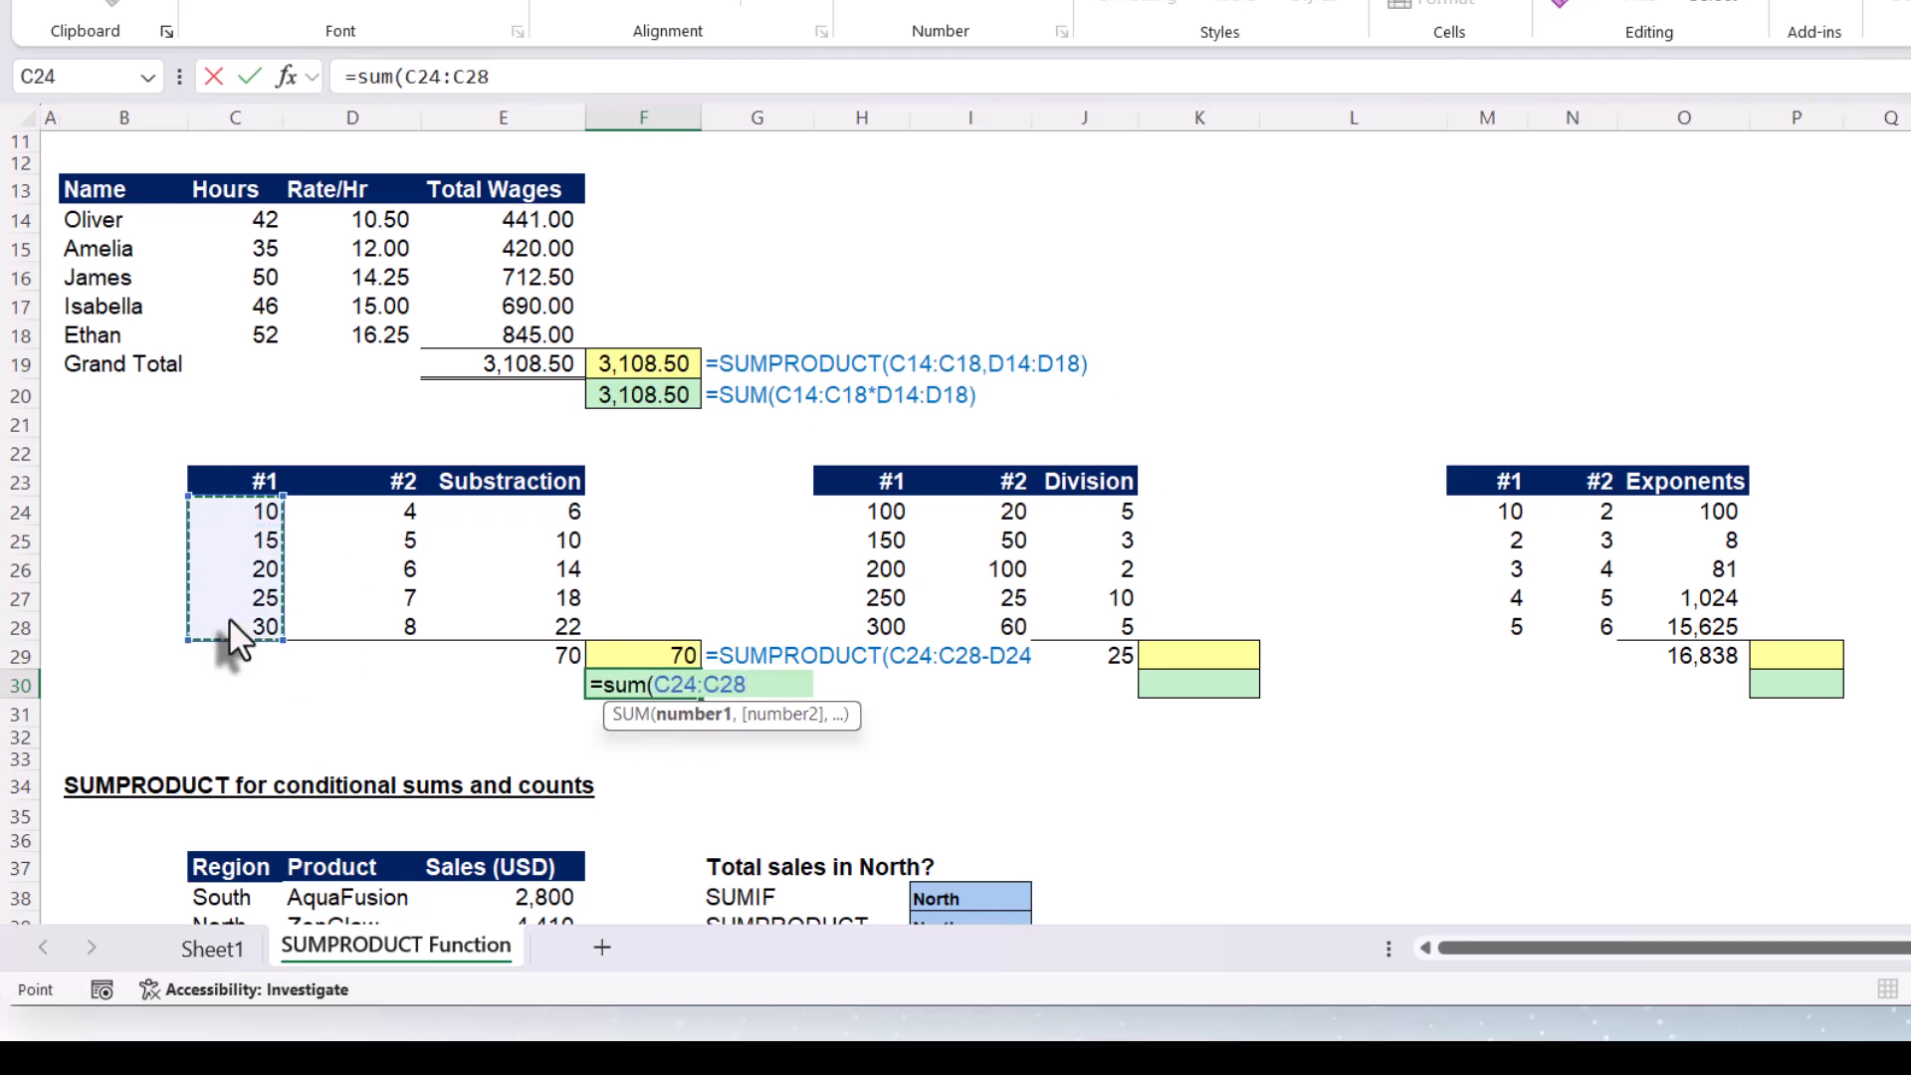
text(-)
drag(374, 513, 352, 617)
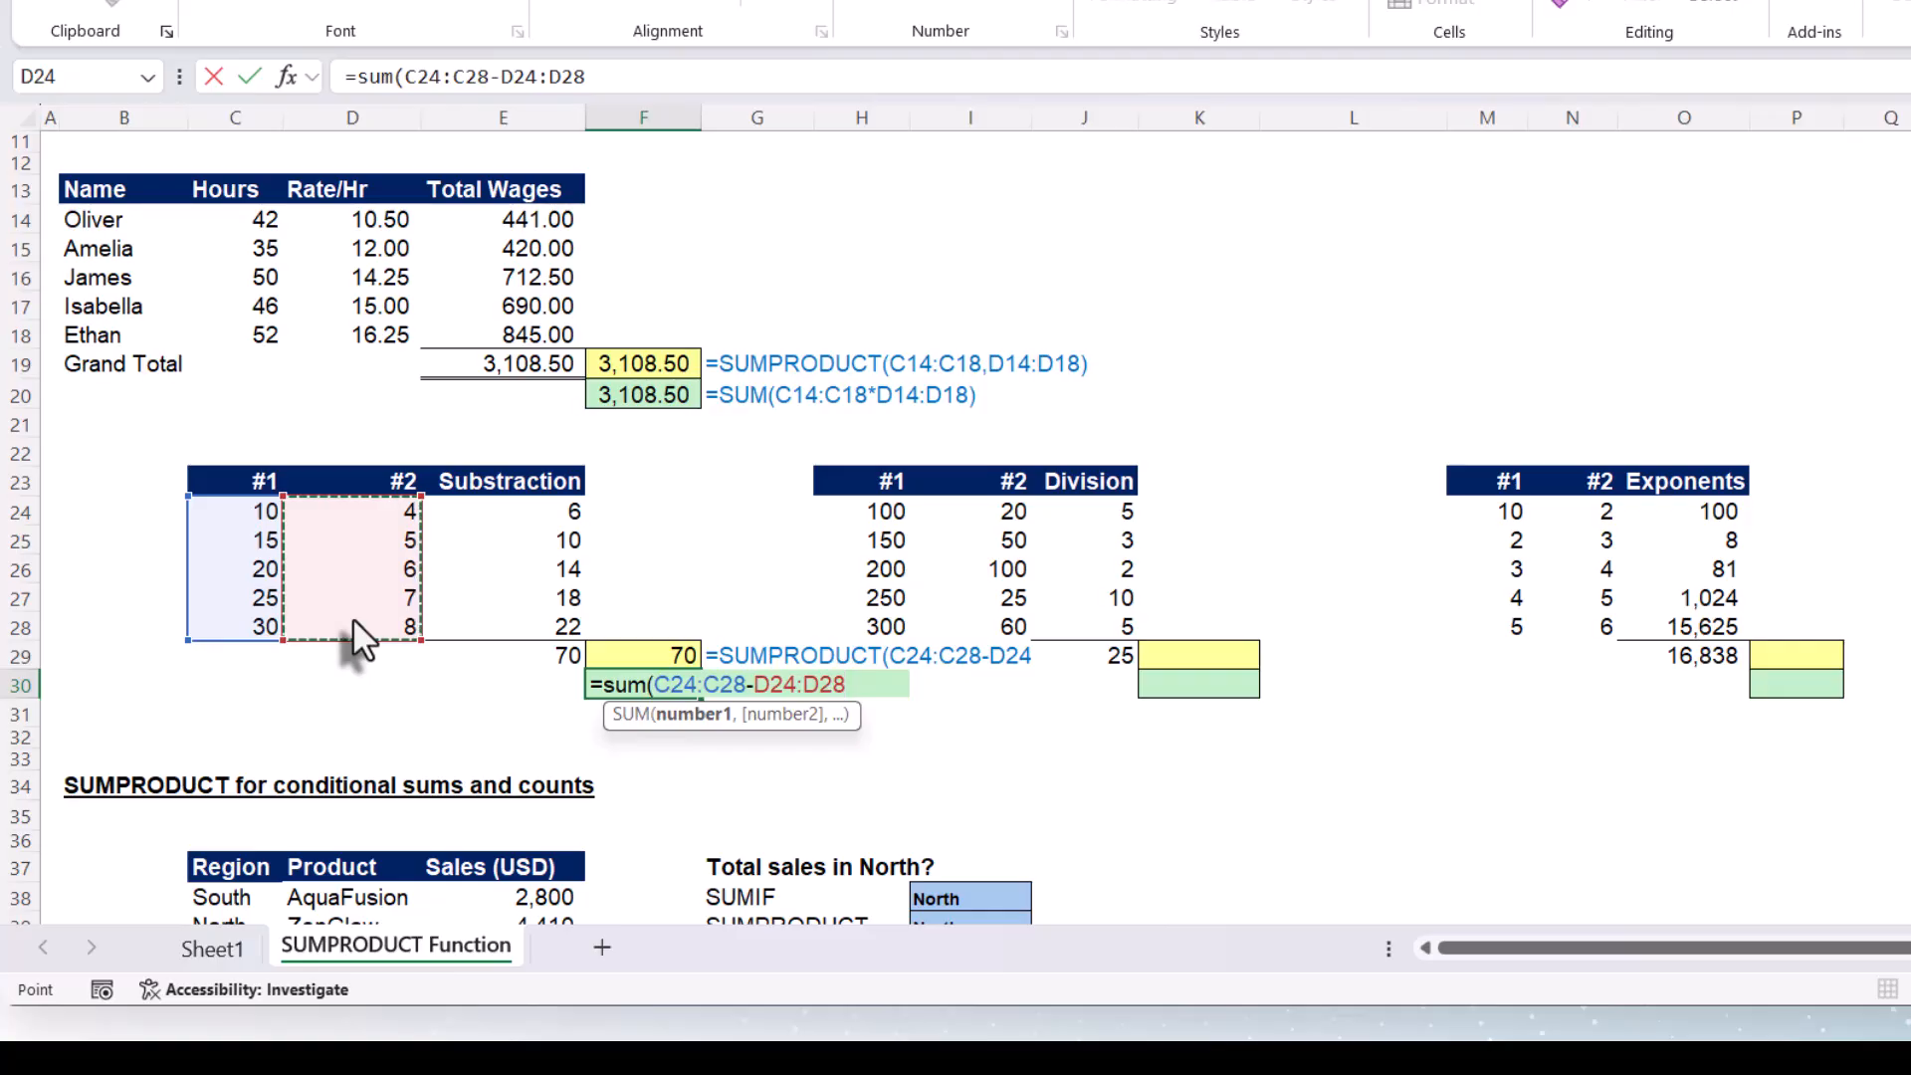
text())
key(Return)
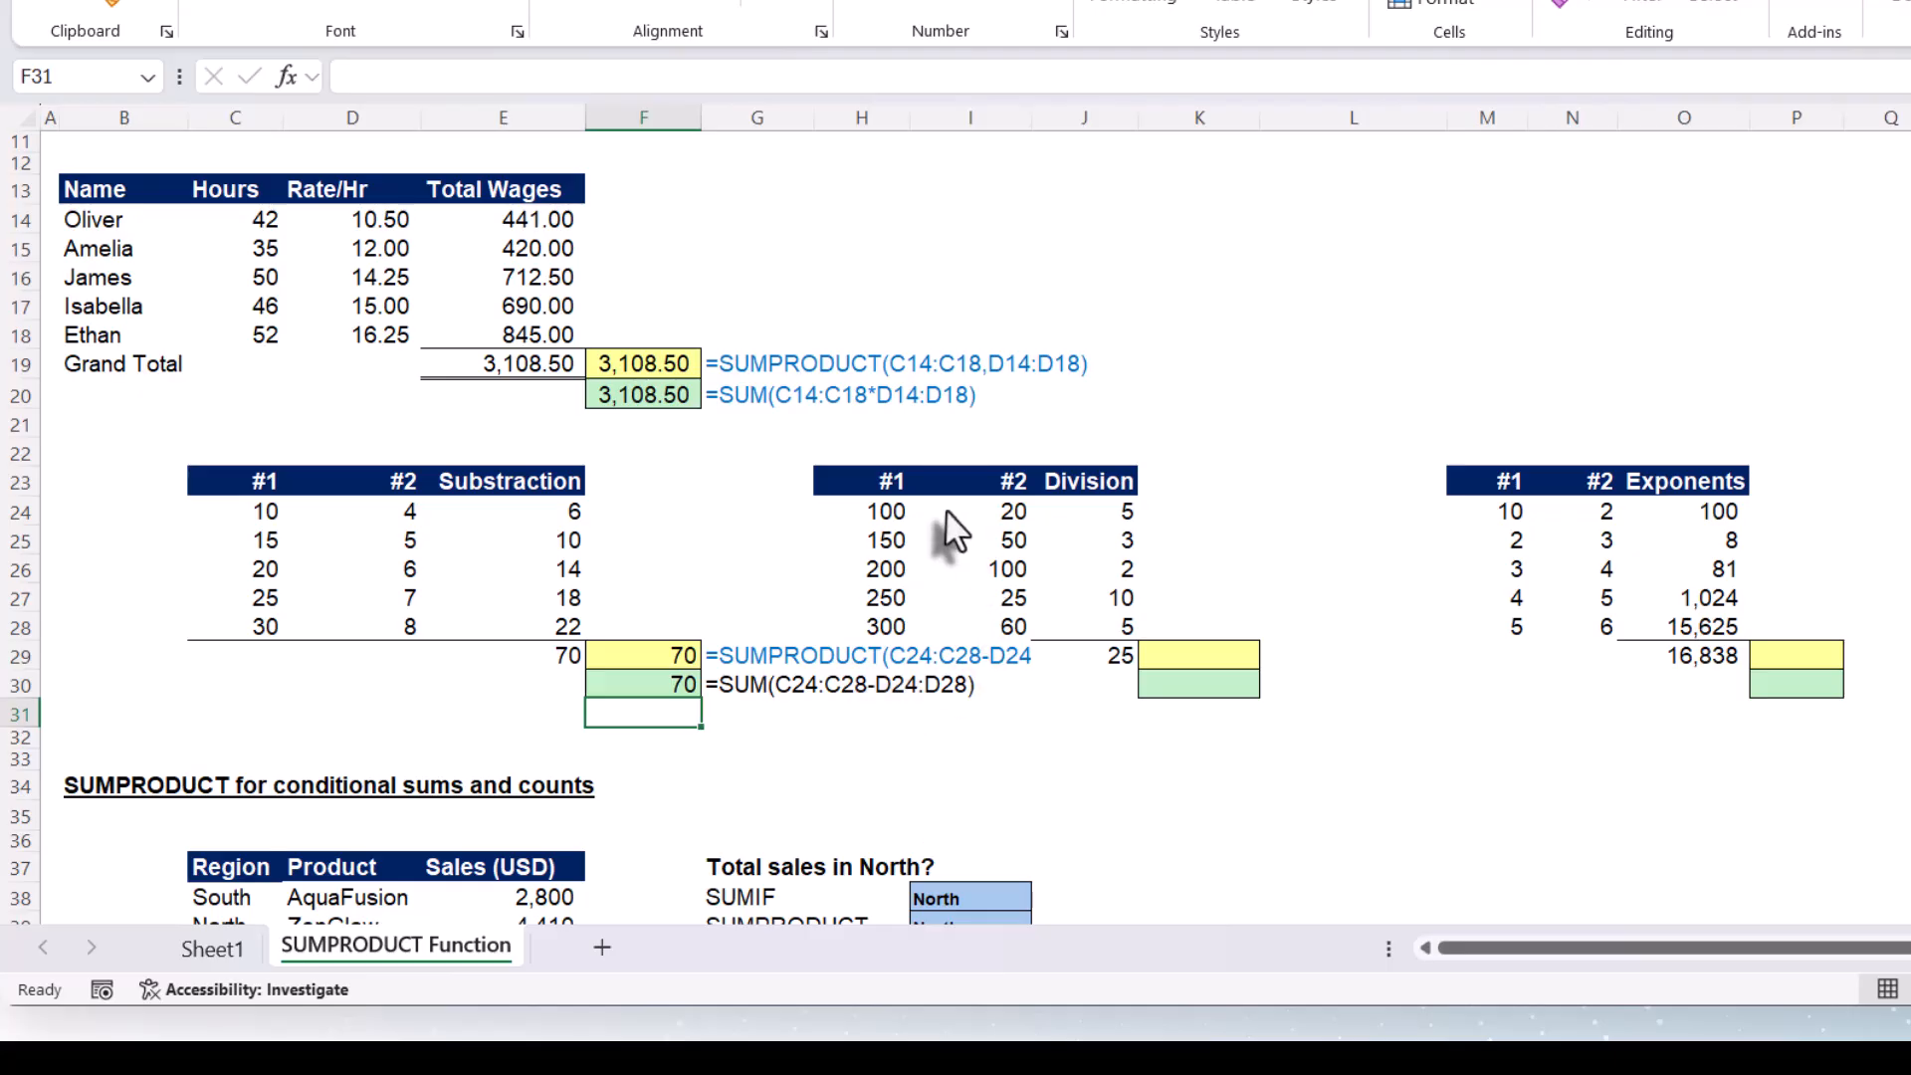
Examine the formulas in the Division table's first result cell J24 and its total cell J29
double_click(1087, 514)
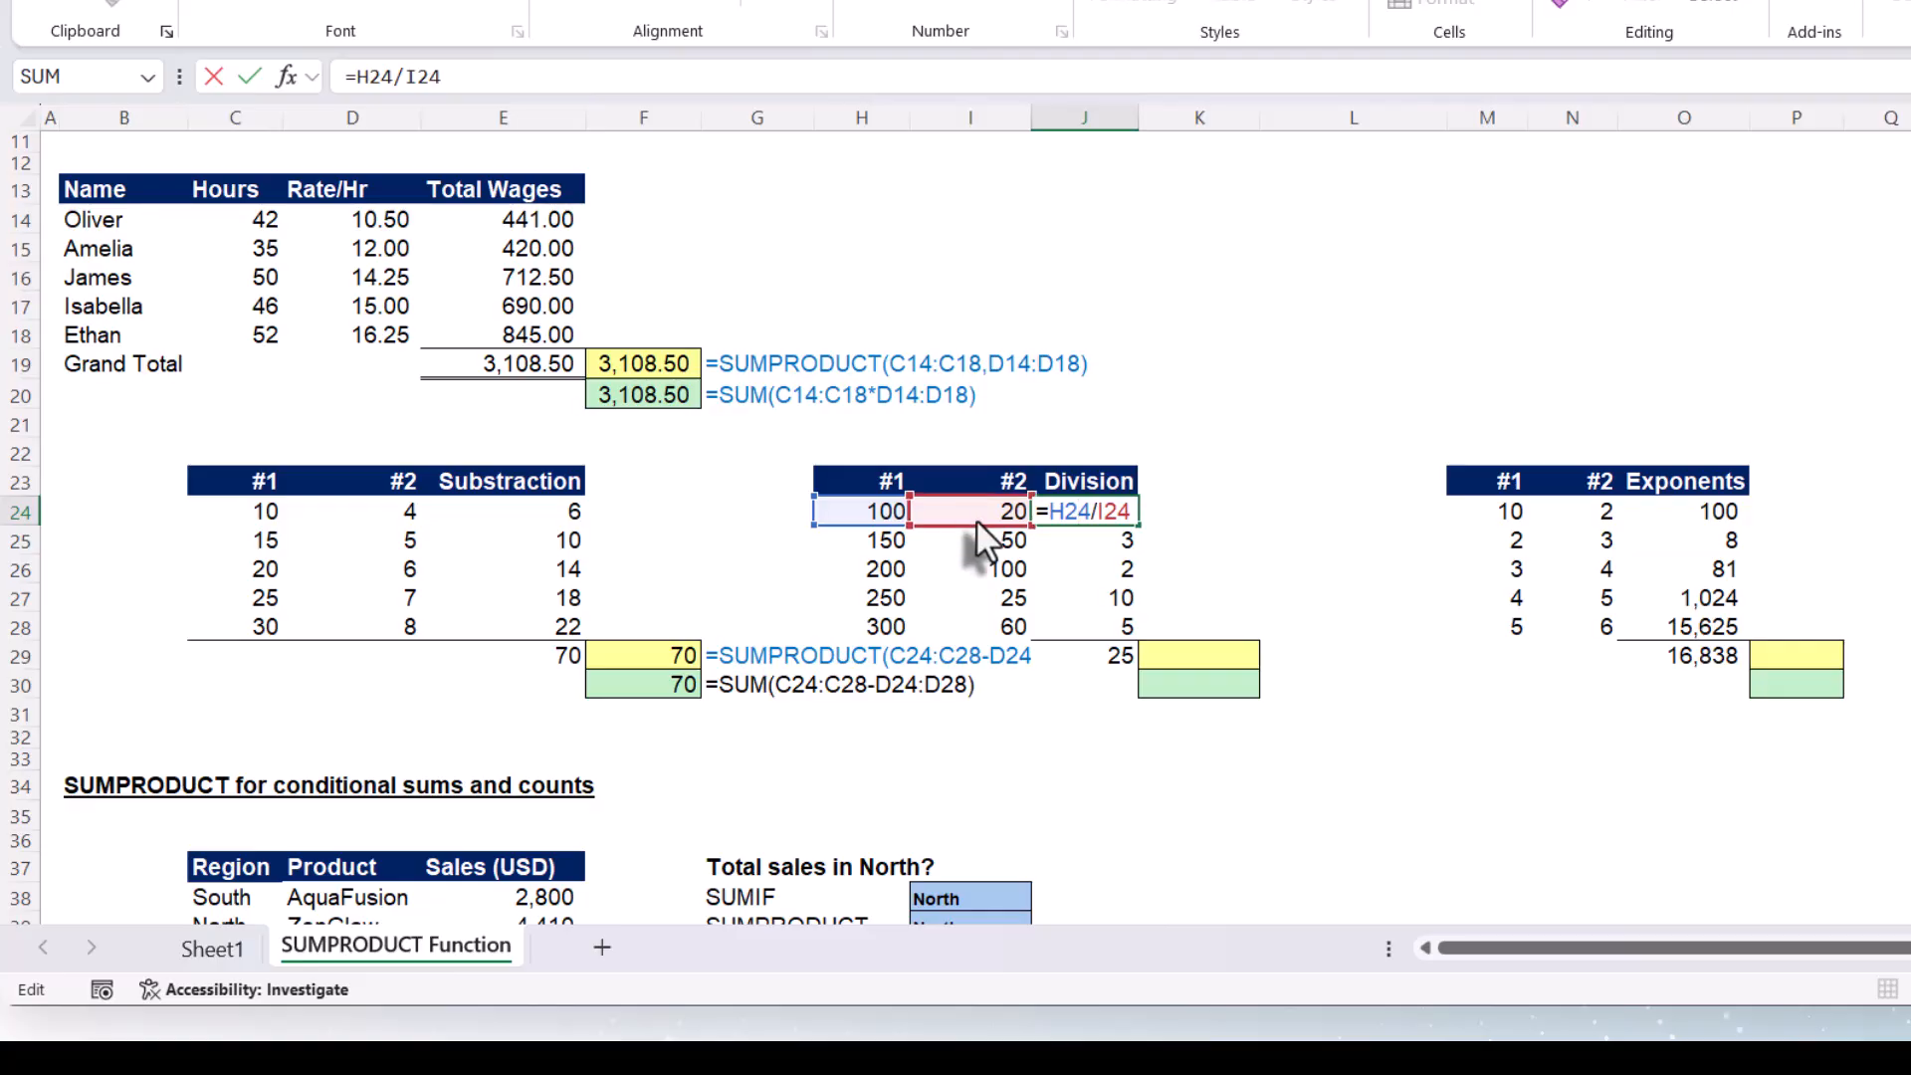
key(Escape)
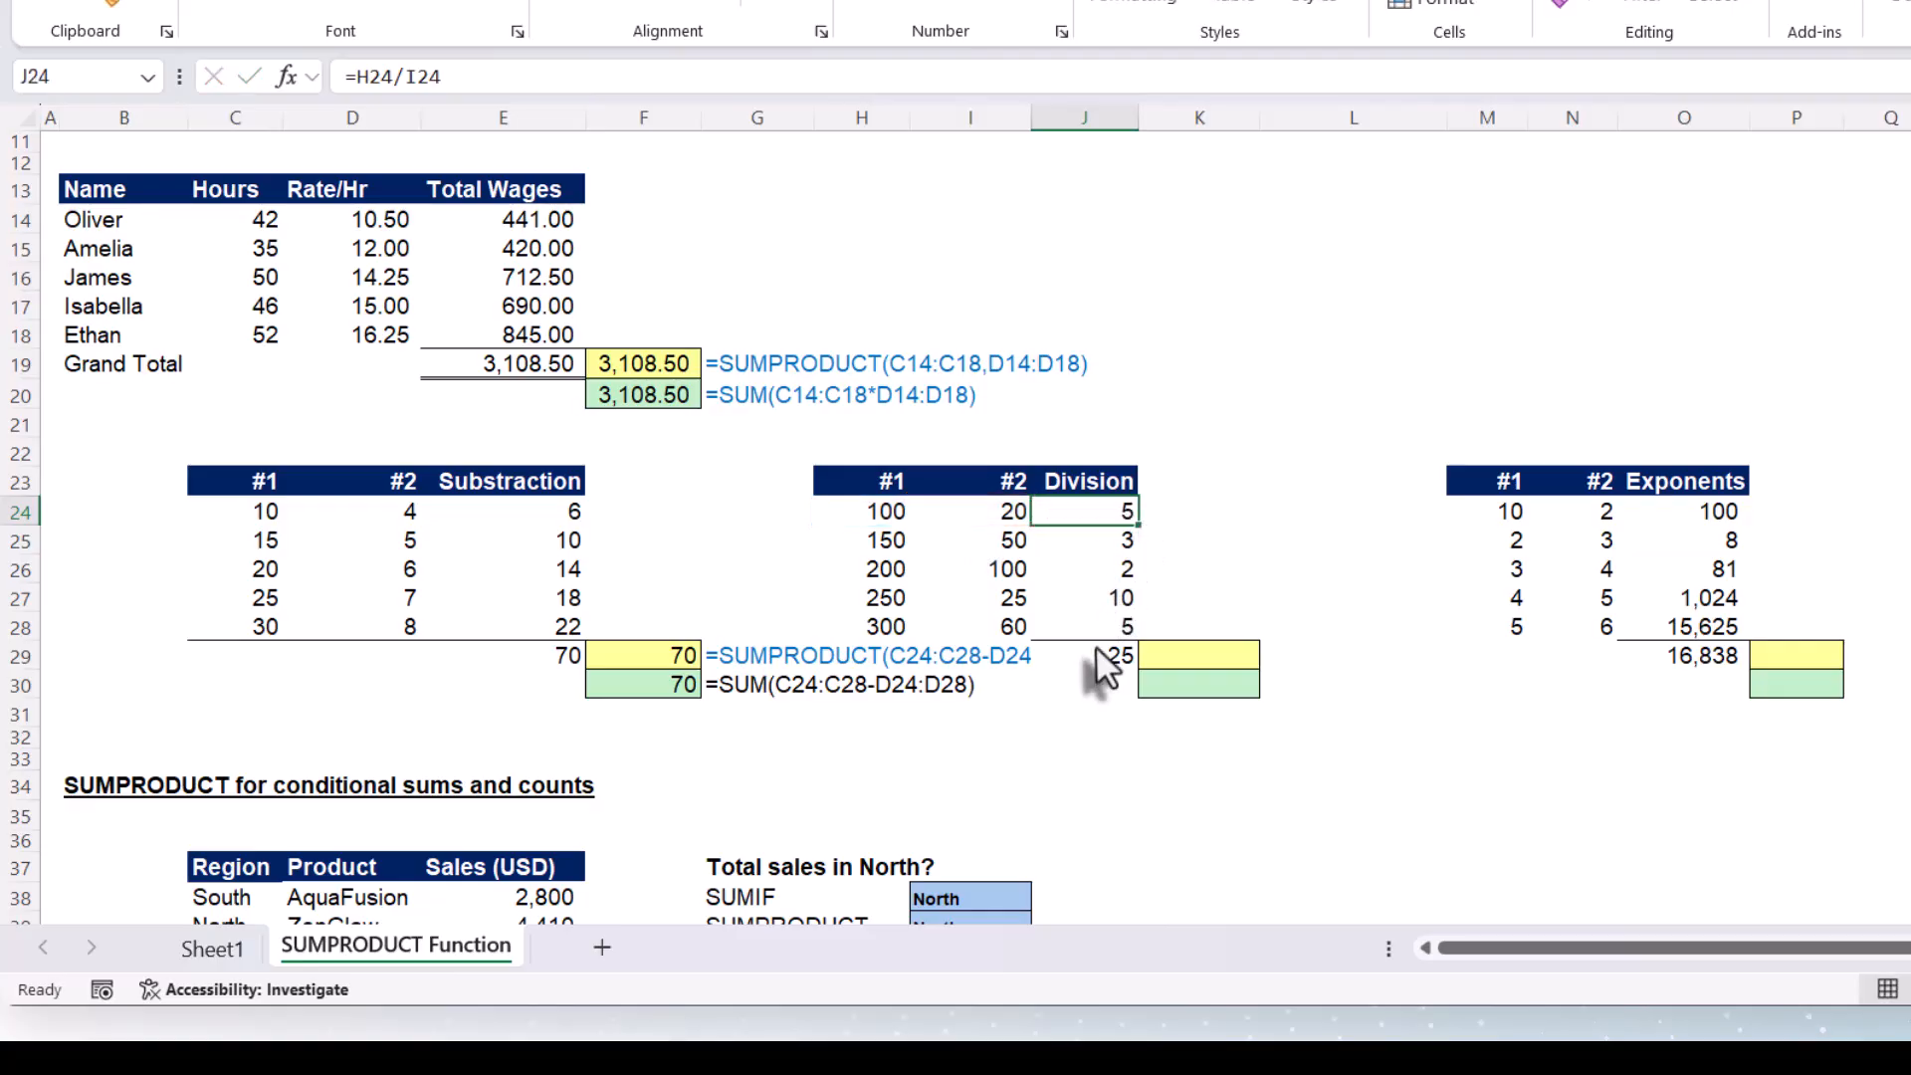
double_click(1095, 653)
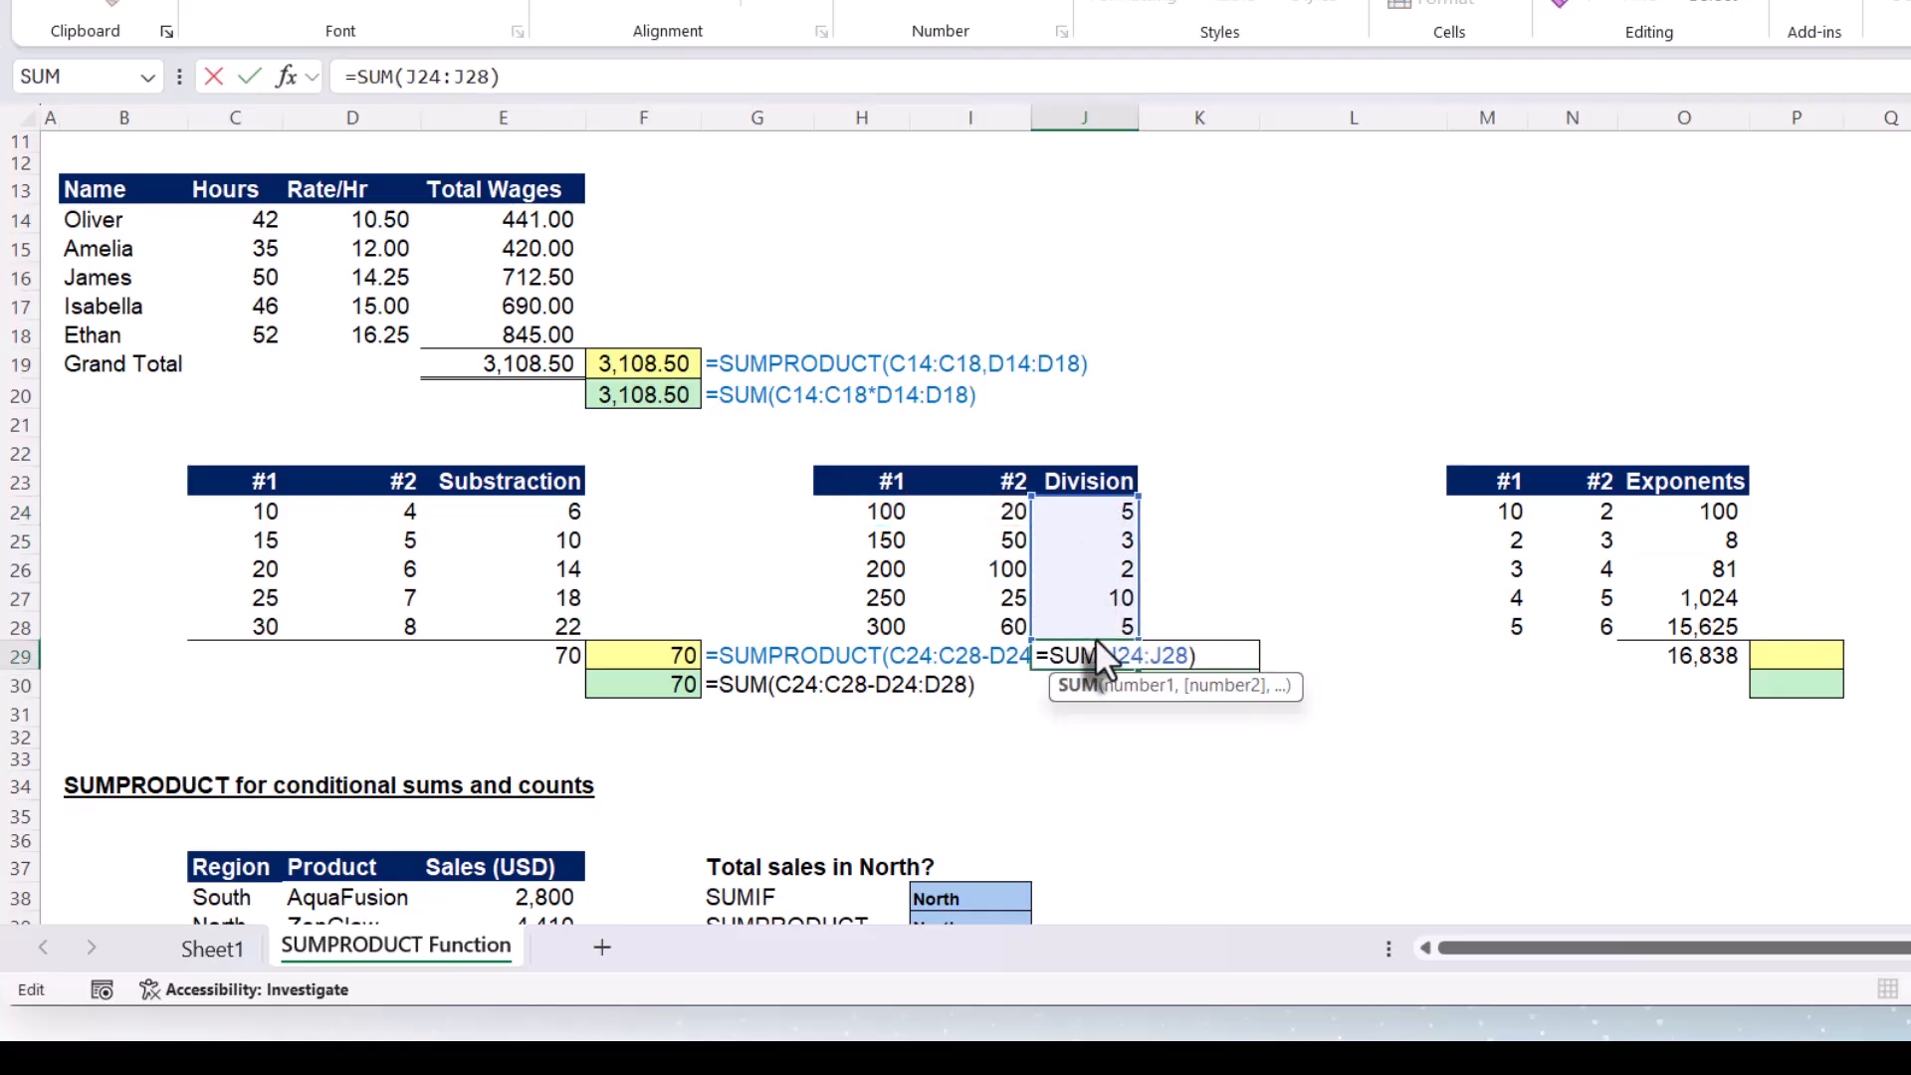
Enter =SUMPRODUCT(H24:H28/I24:I28) in K29 to total the quotients in the Division table
click(1208, 659)
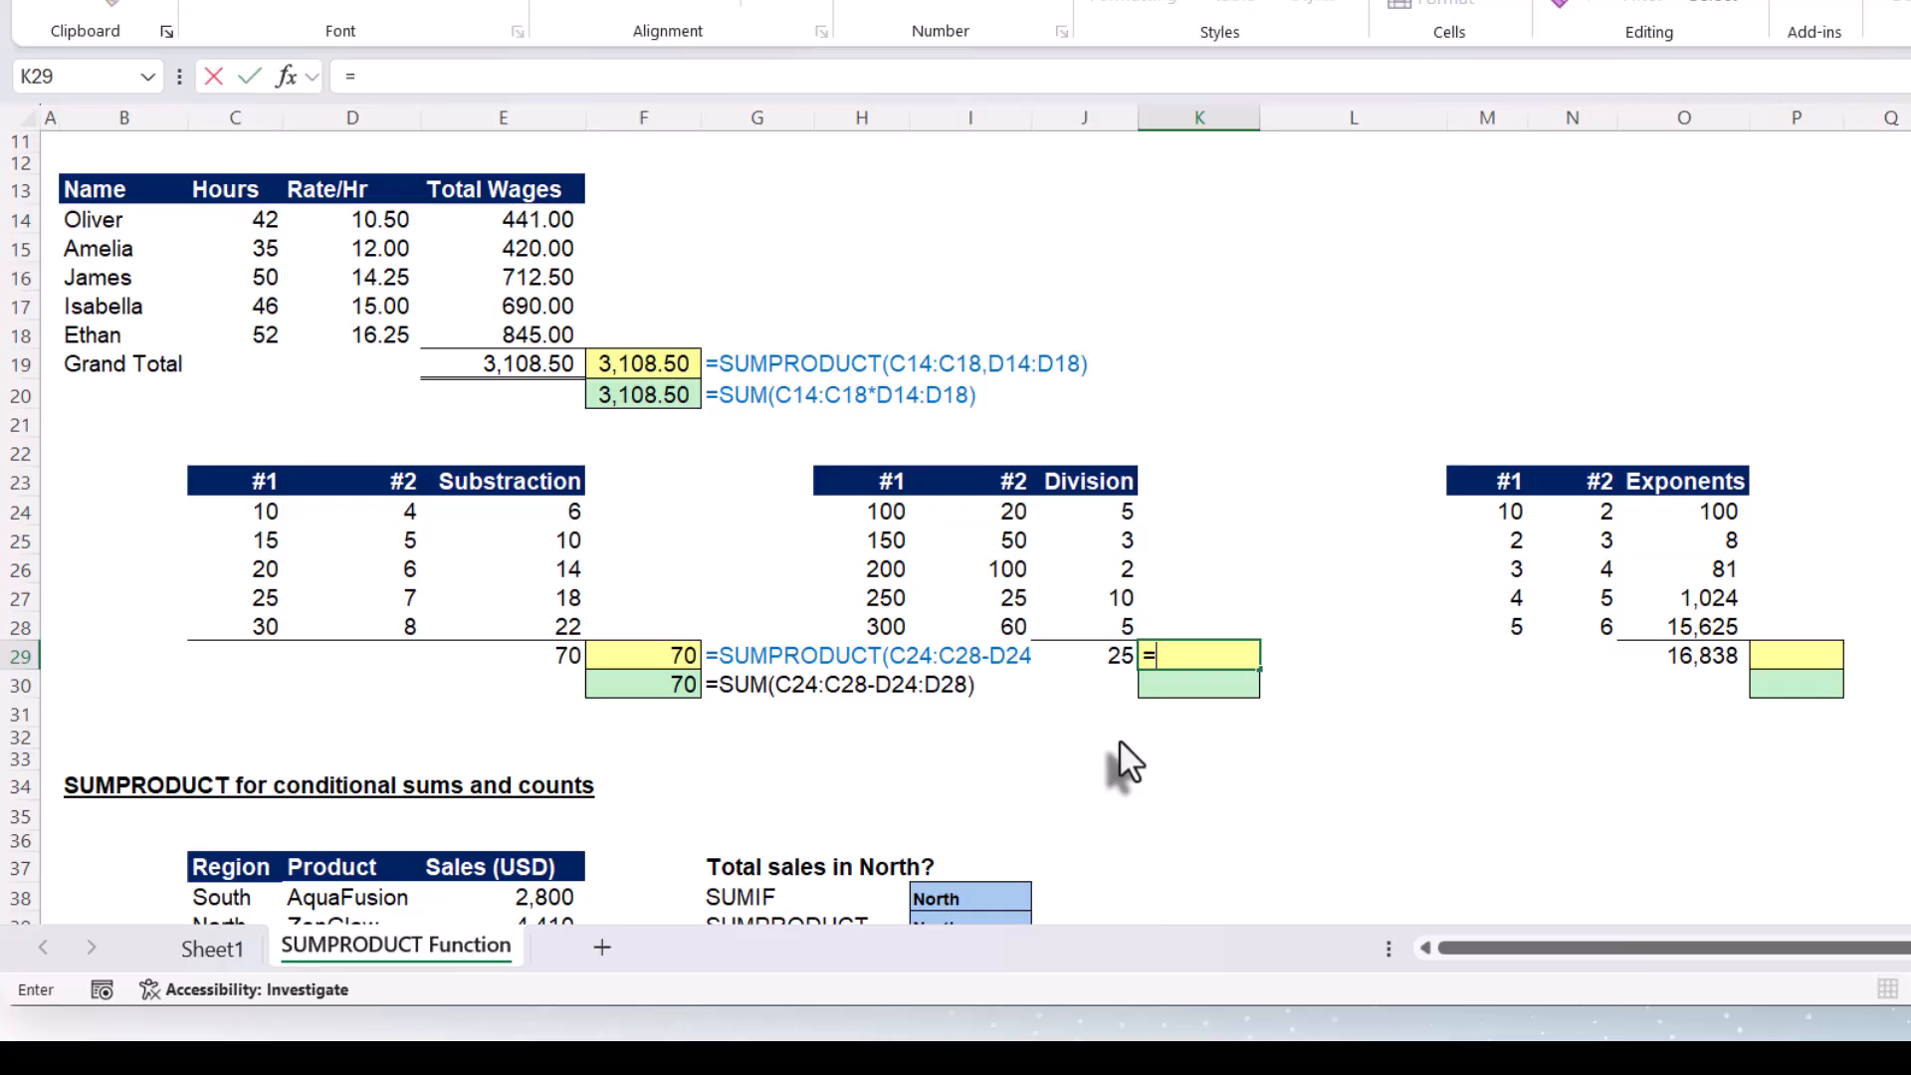
text(=sum)
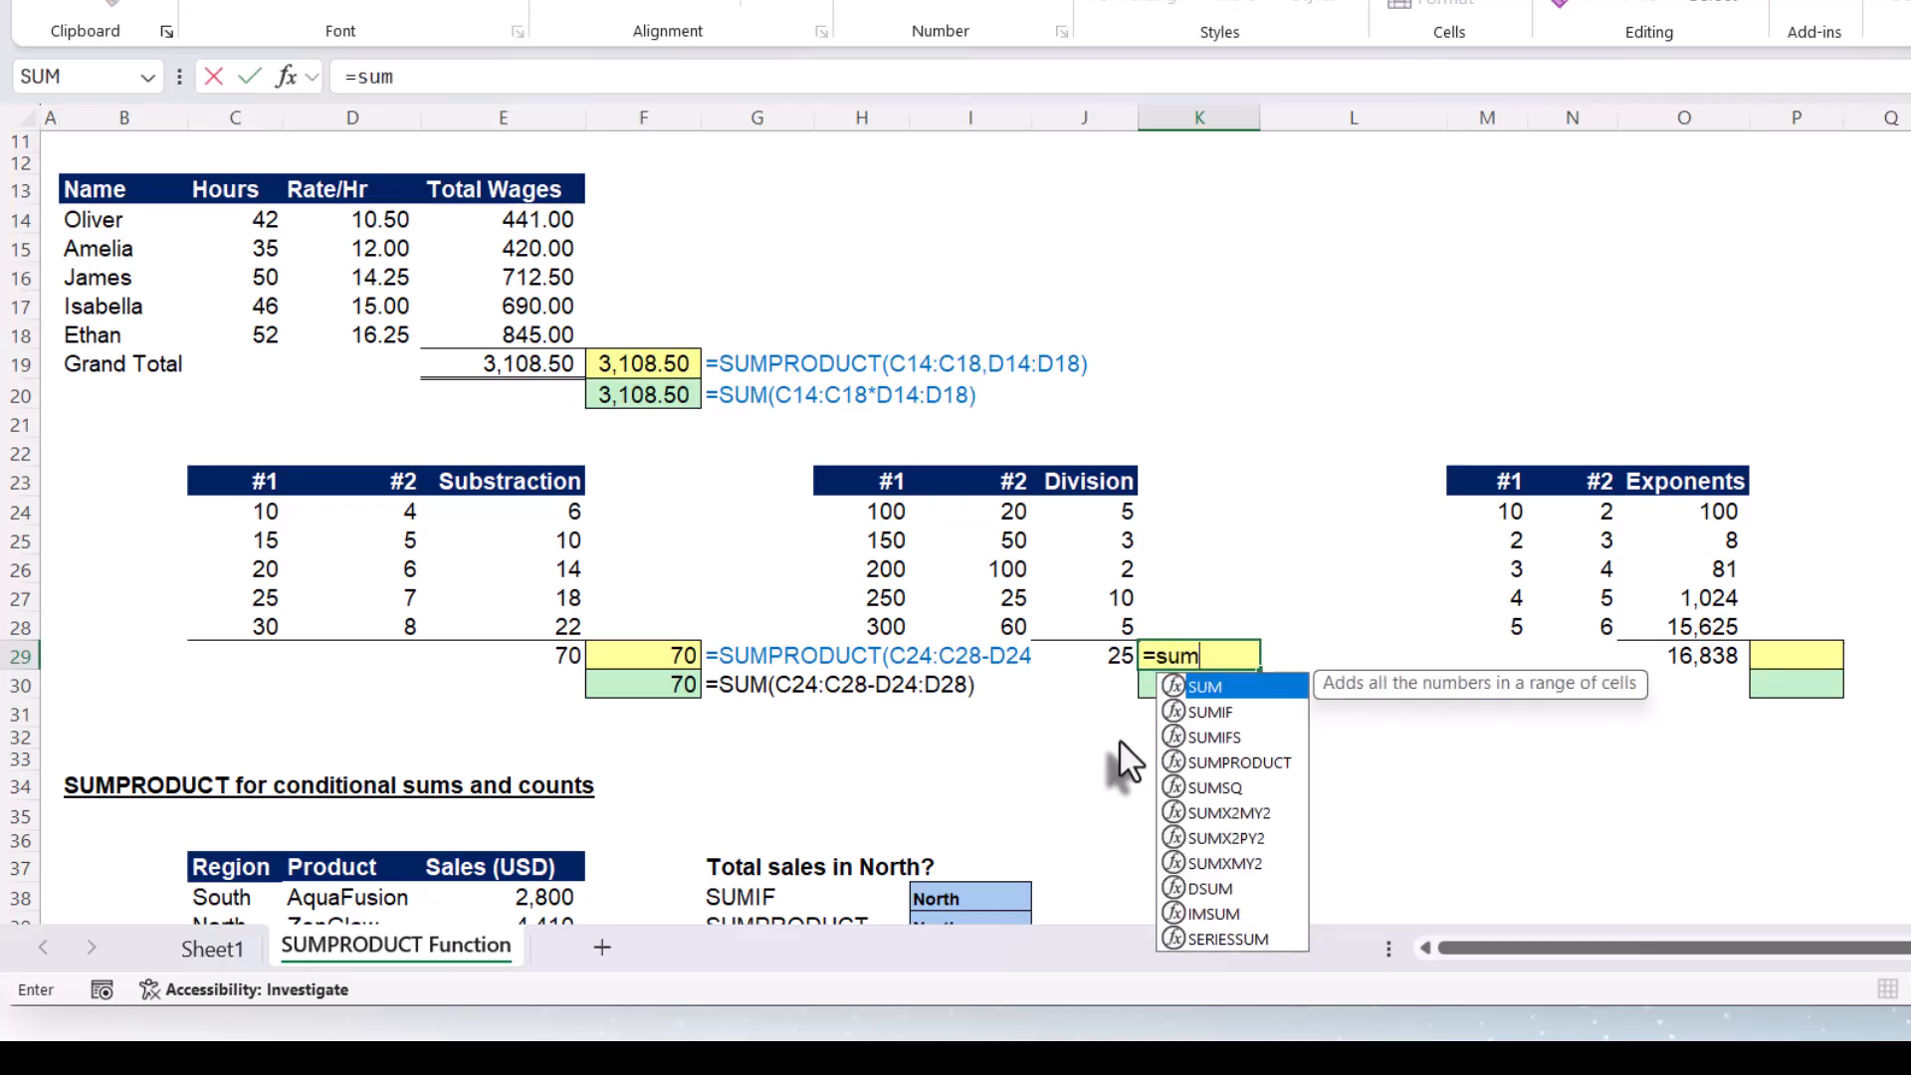
text(p)
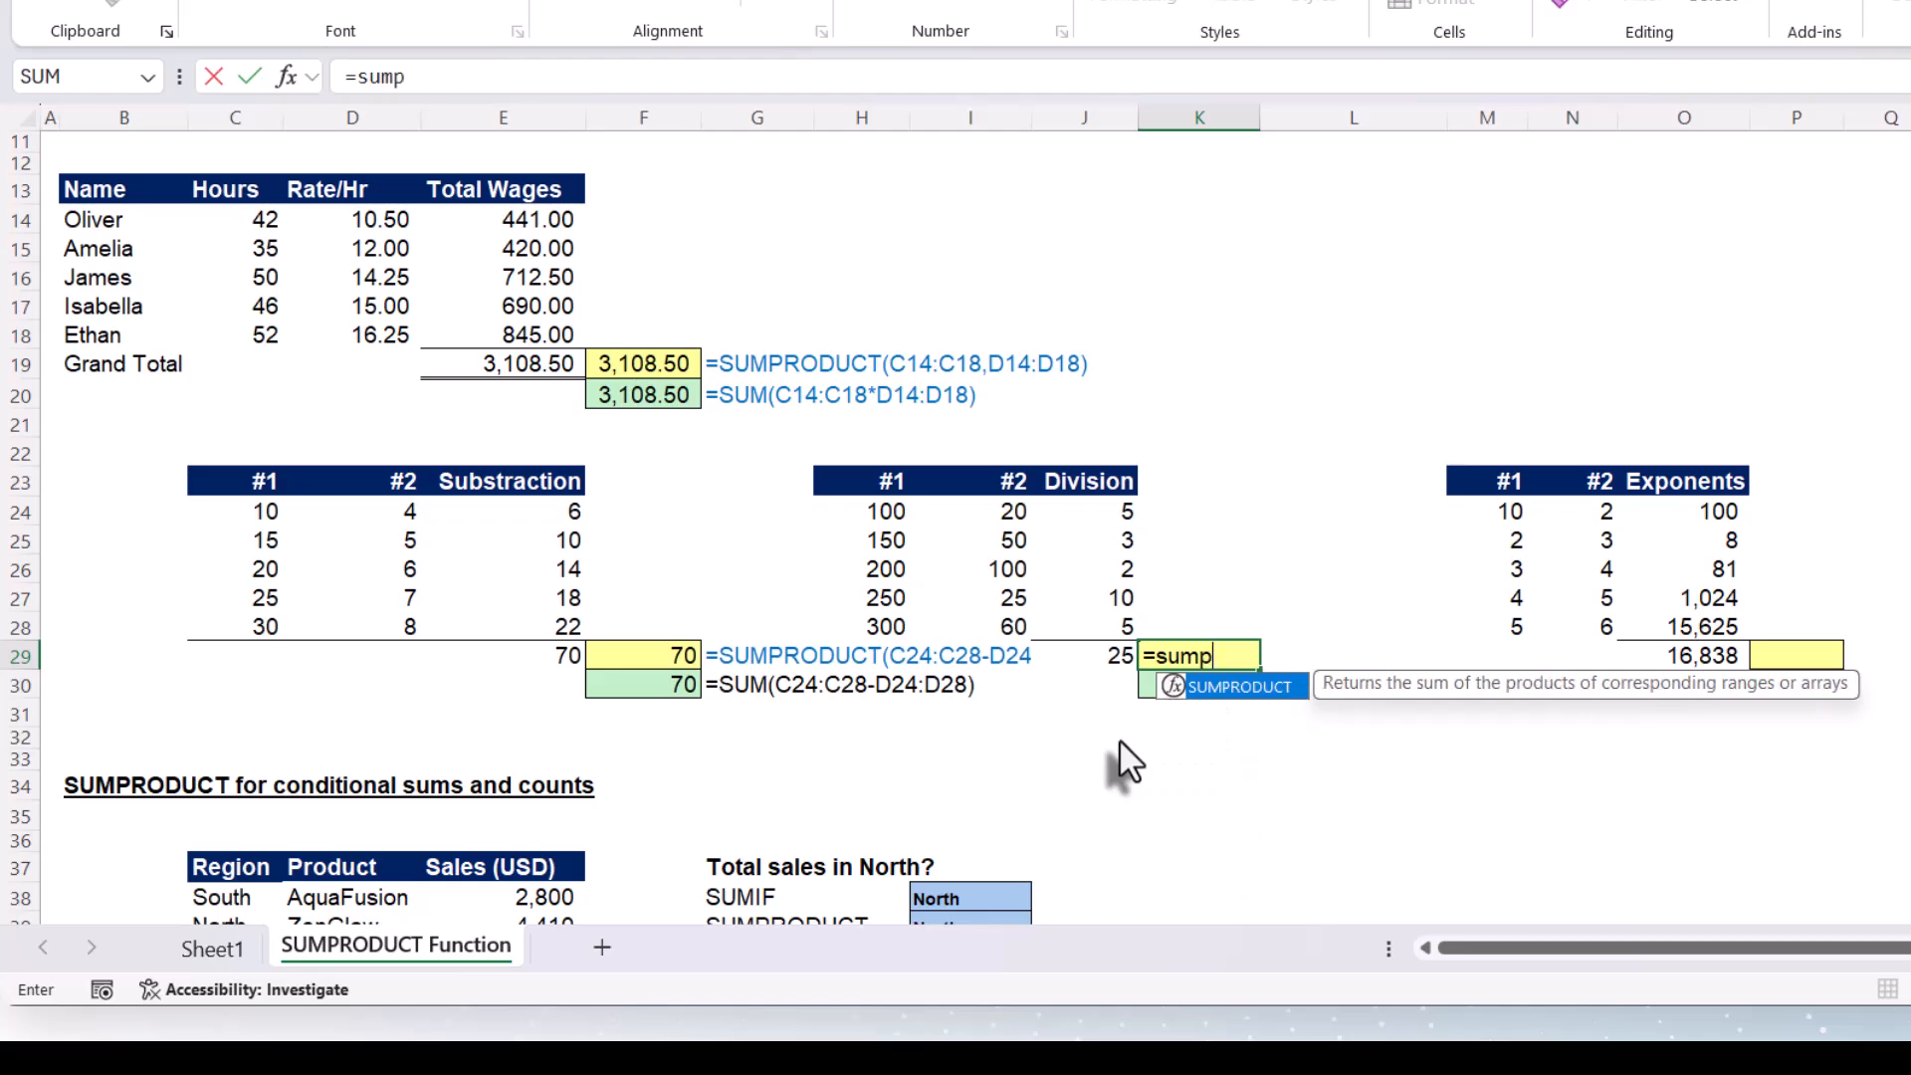
key(Tab)
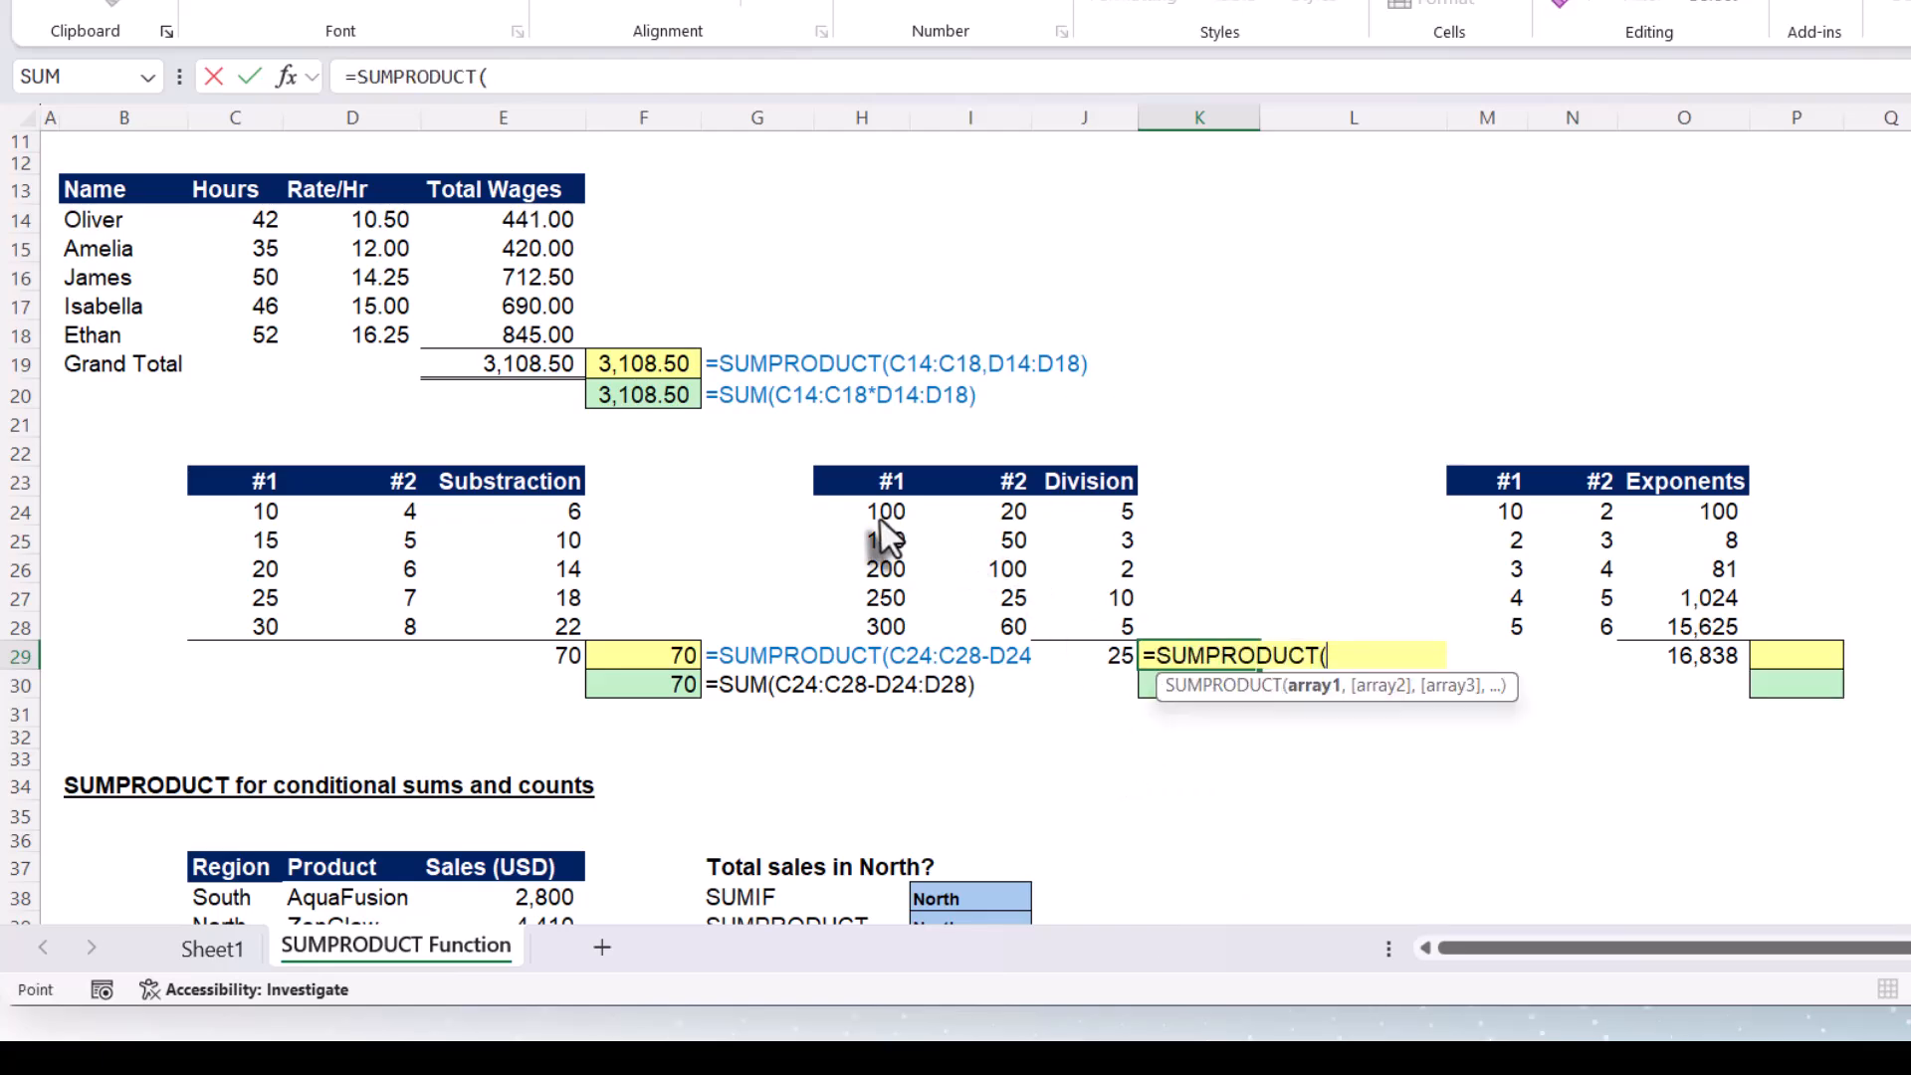
drag(876, 513, 879, 616)
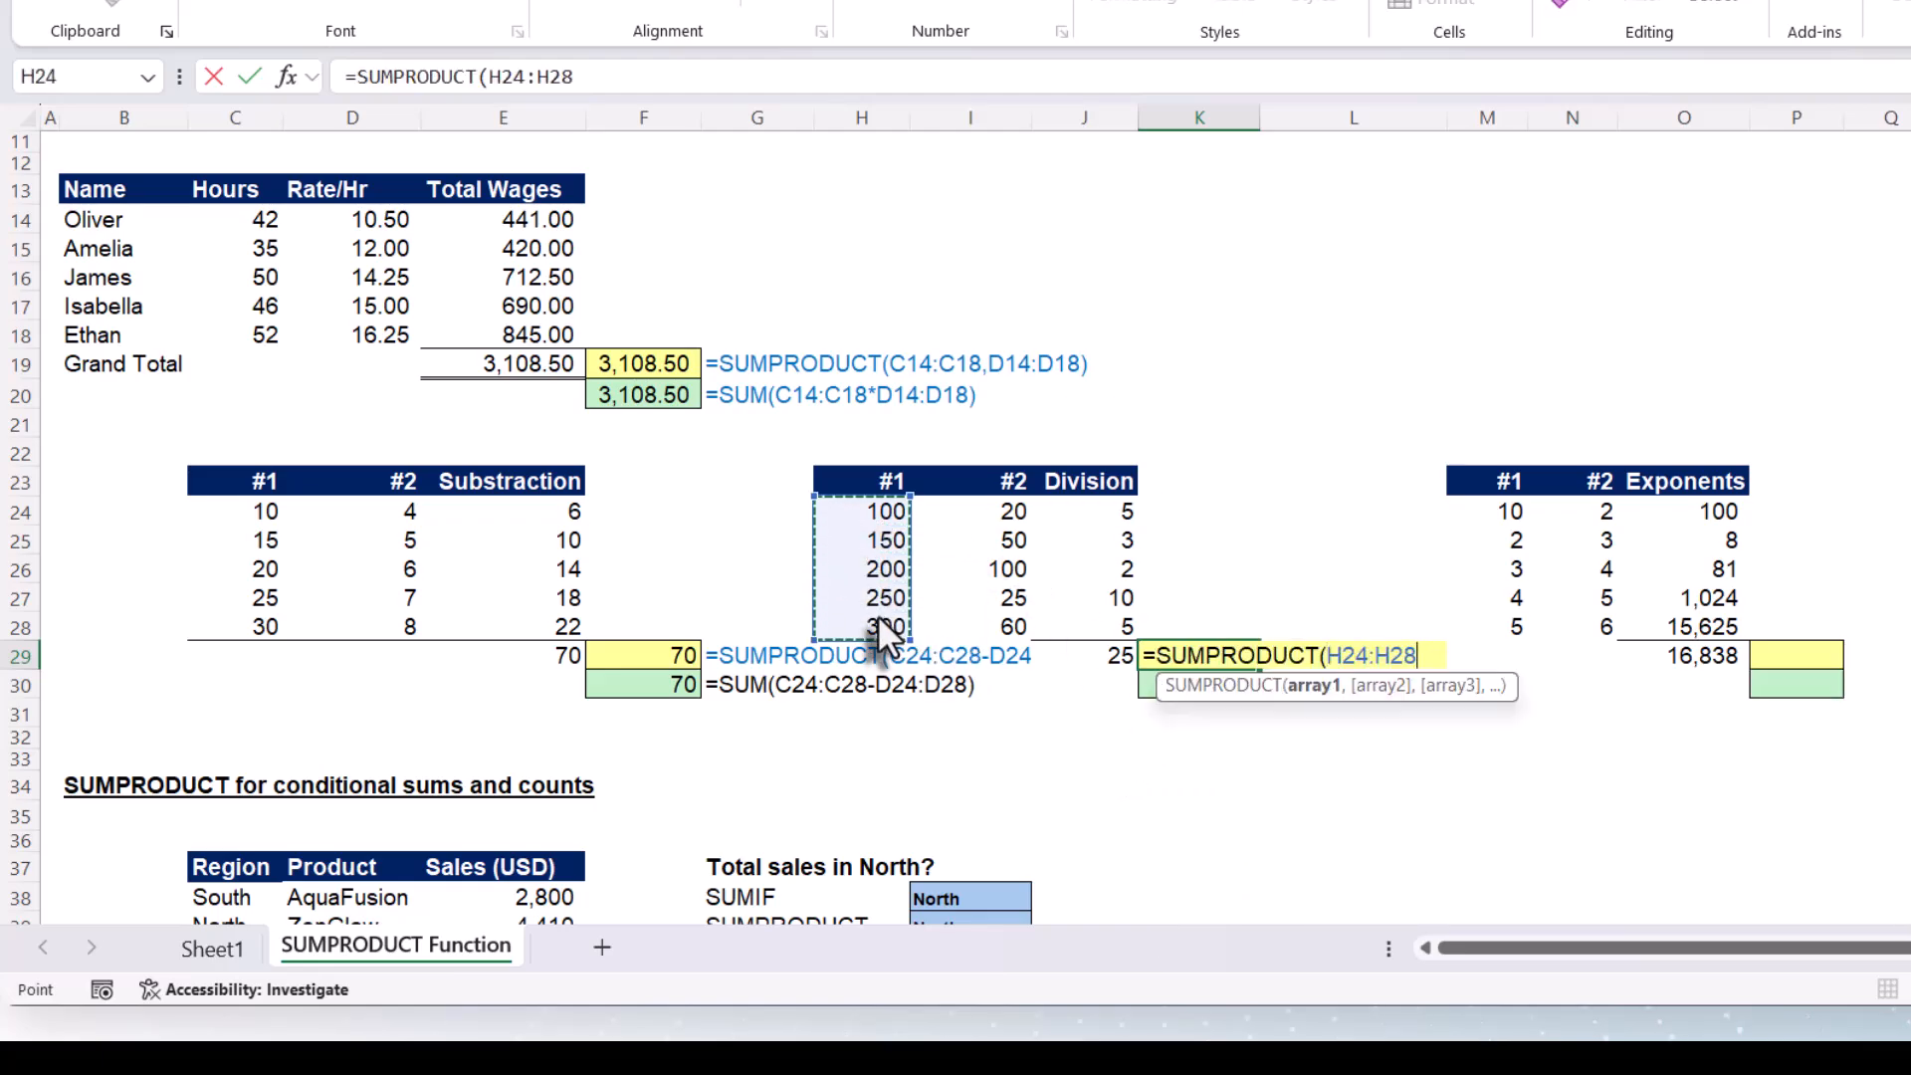
text(/)
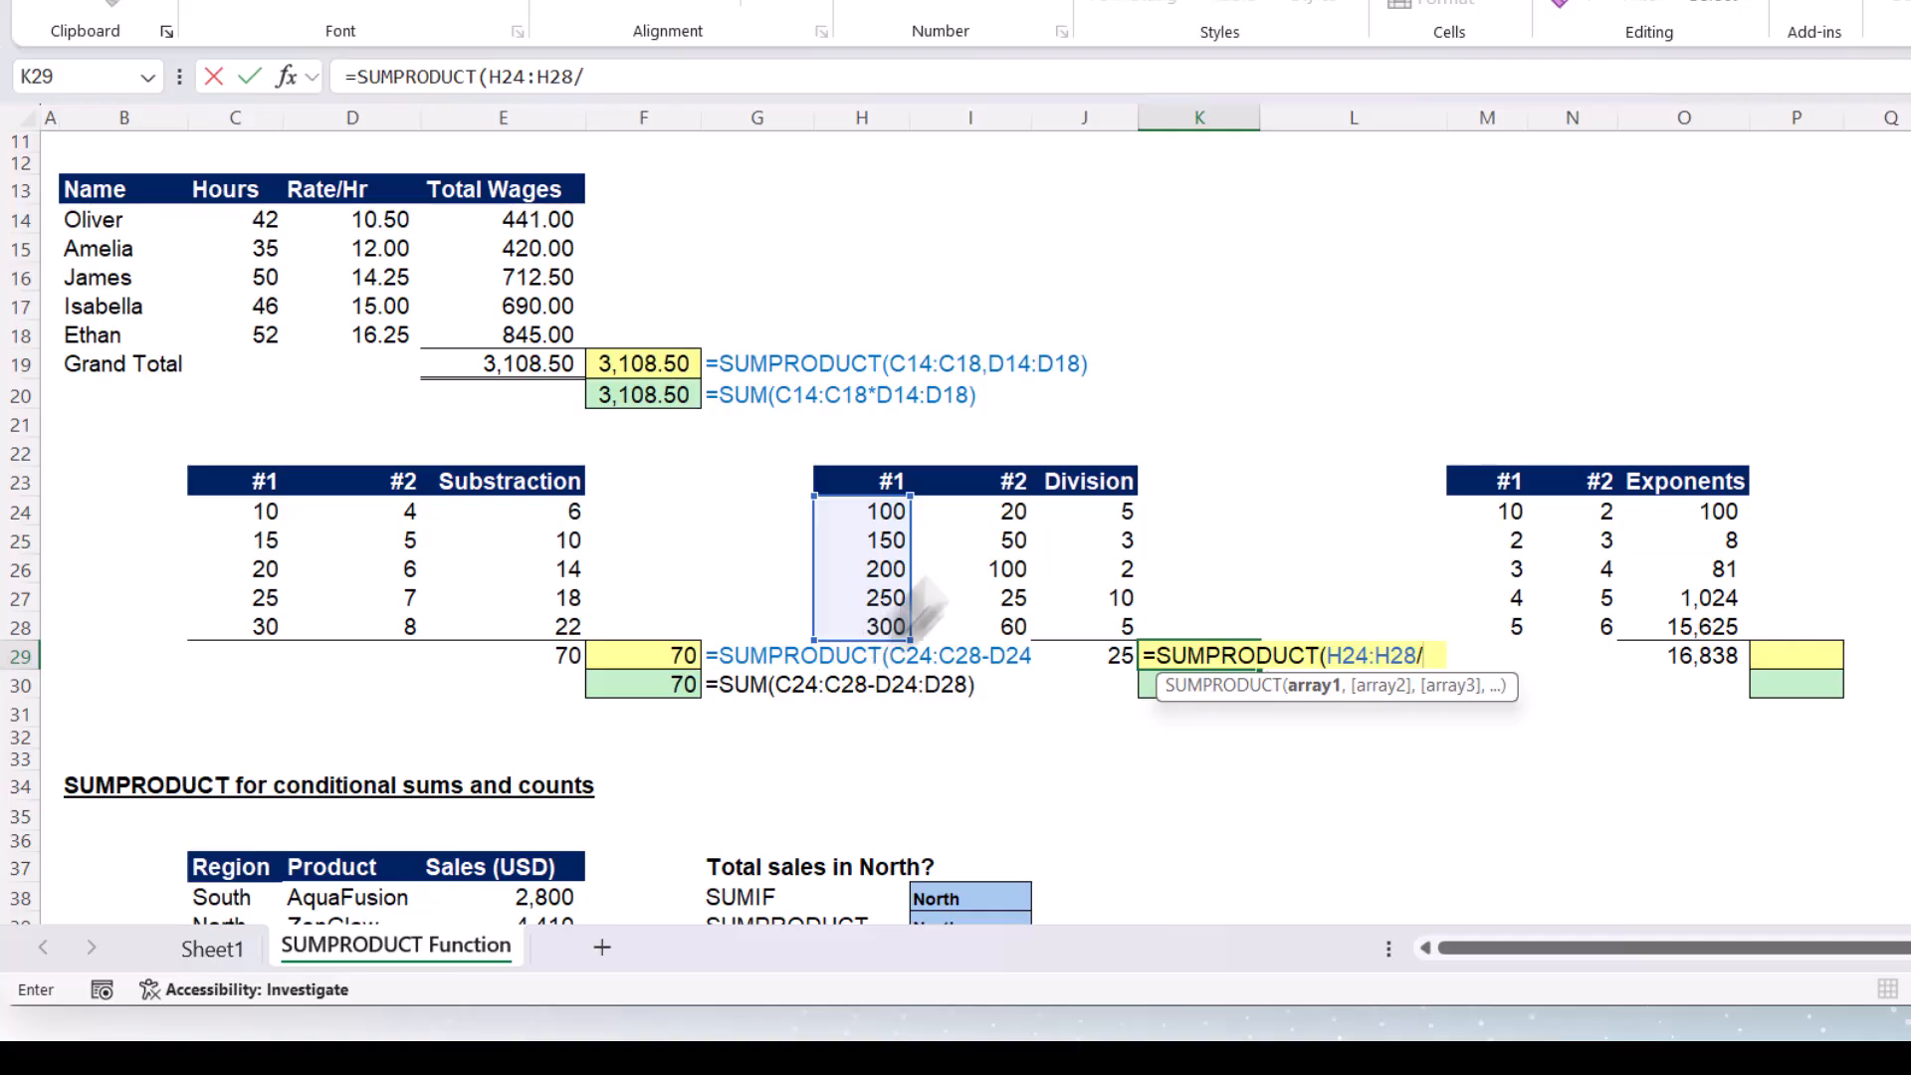
drag(961, 518, 957, 617)
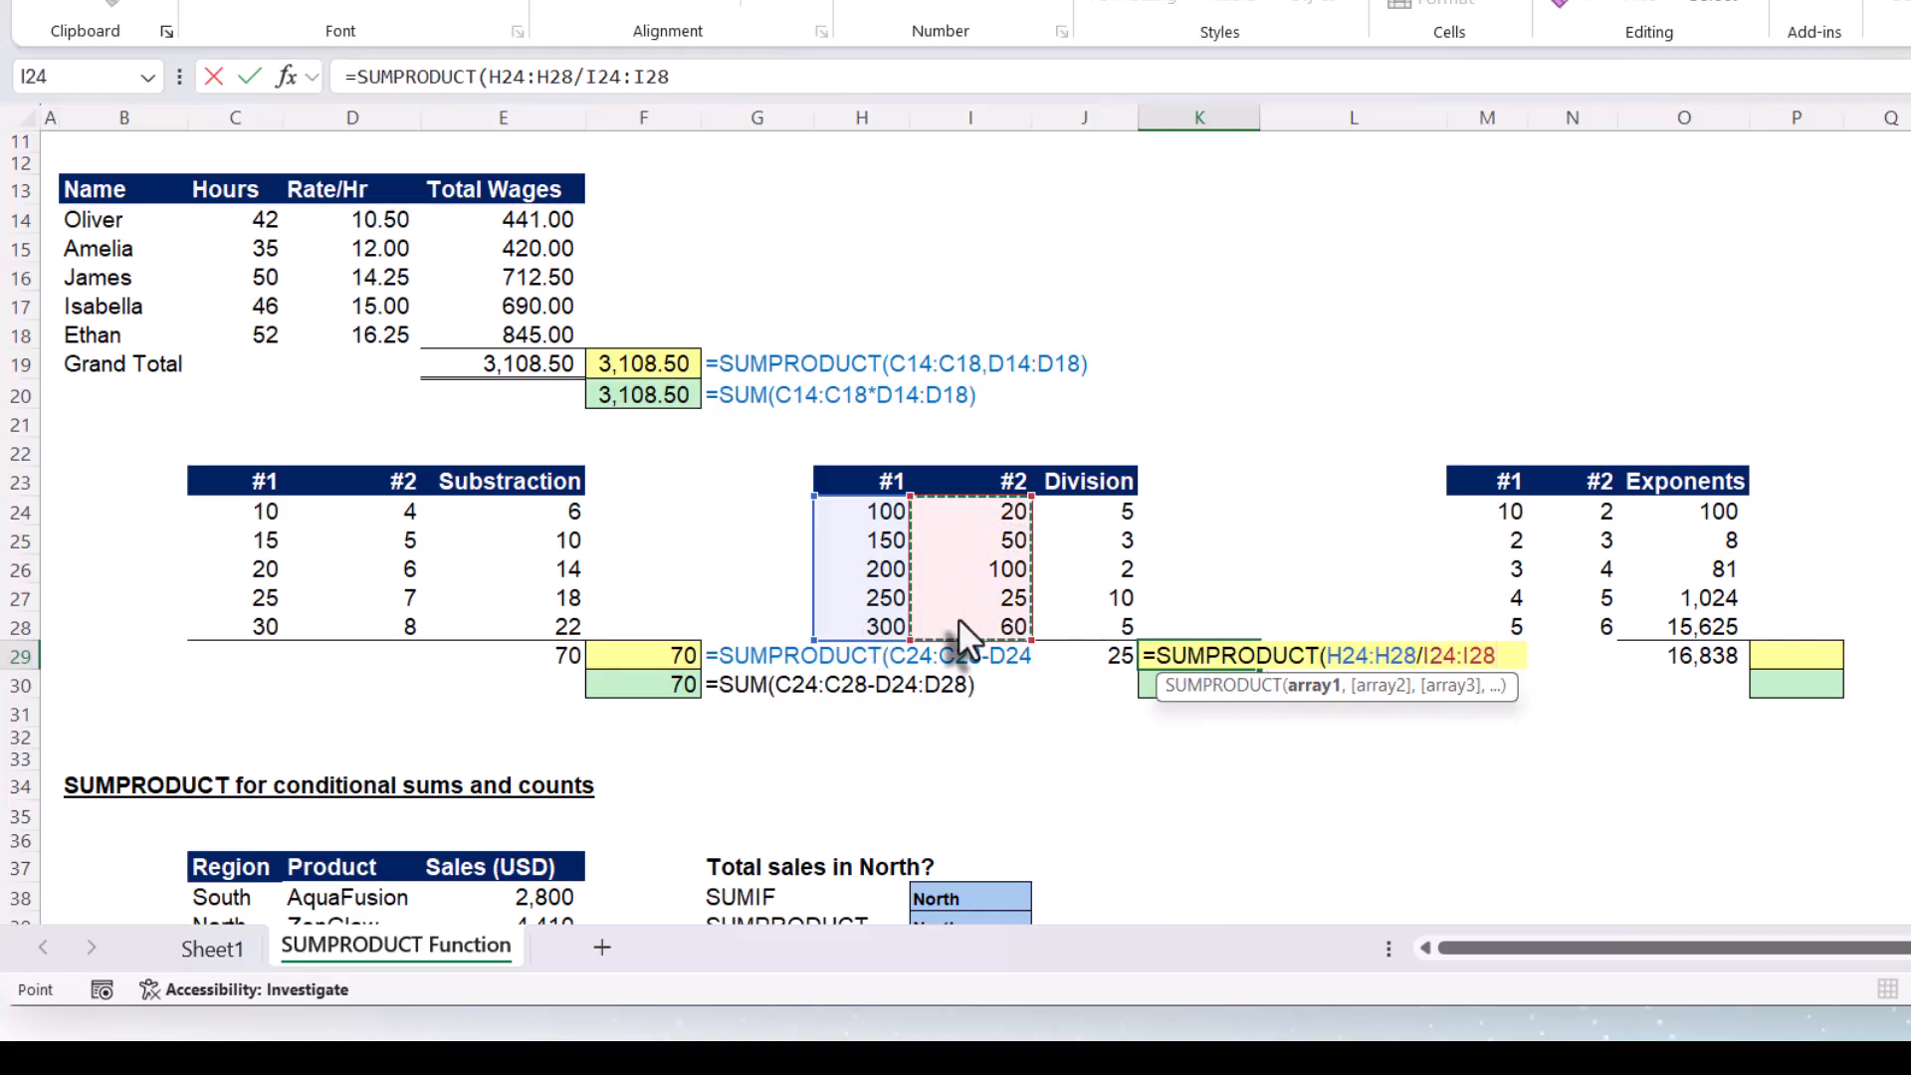
text())
key(Return)
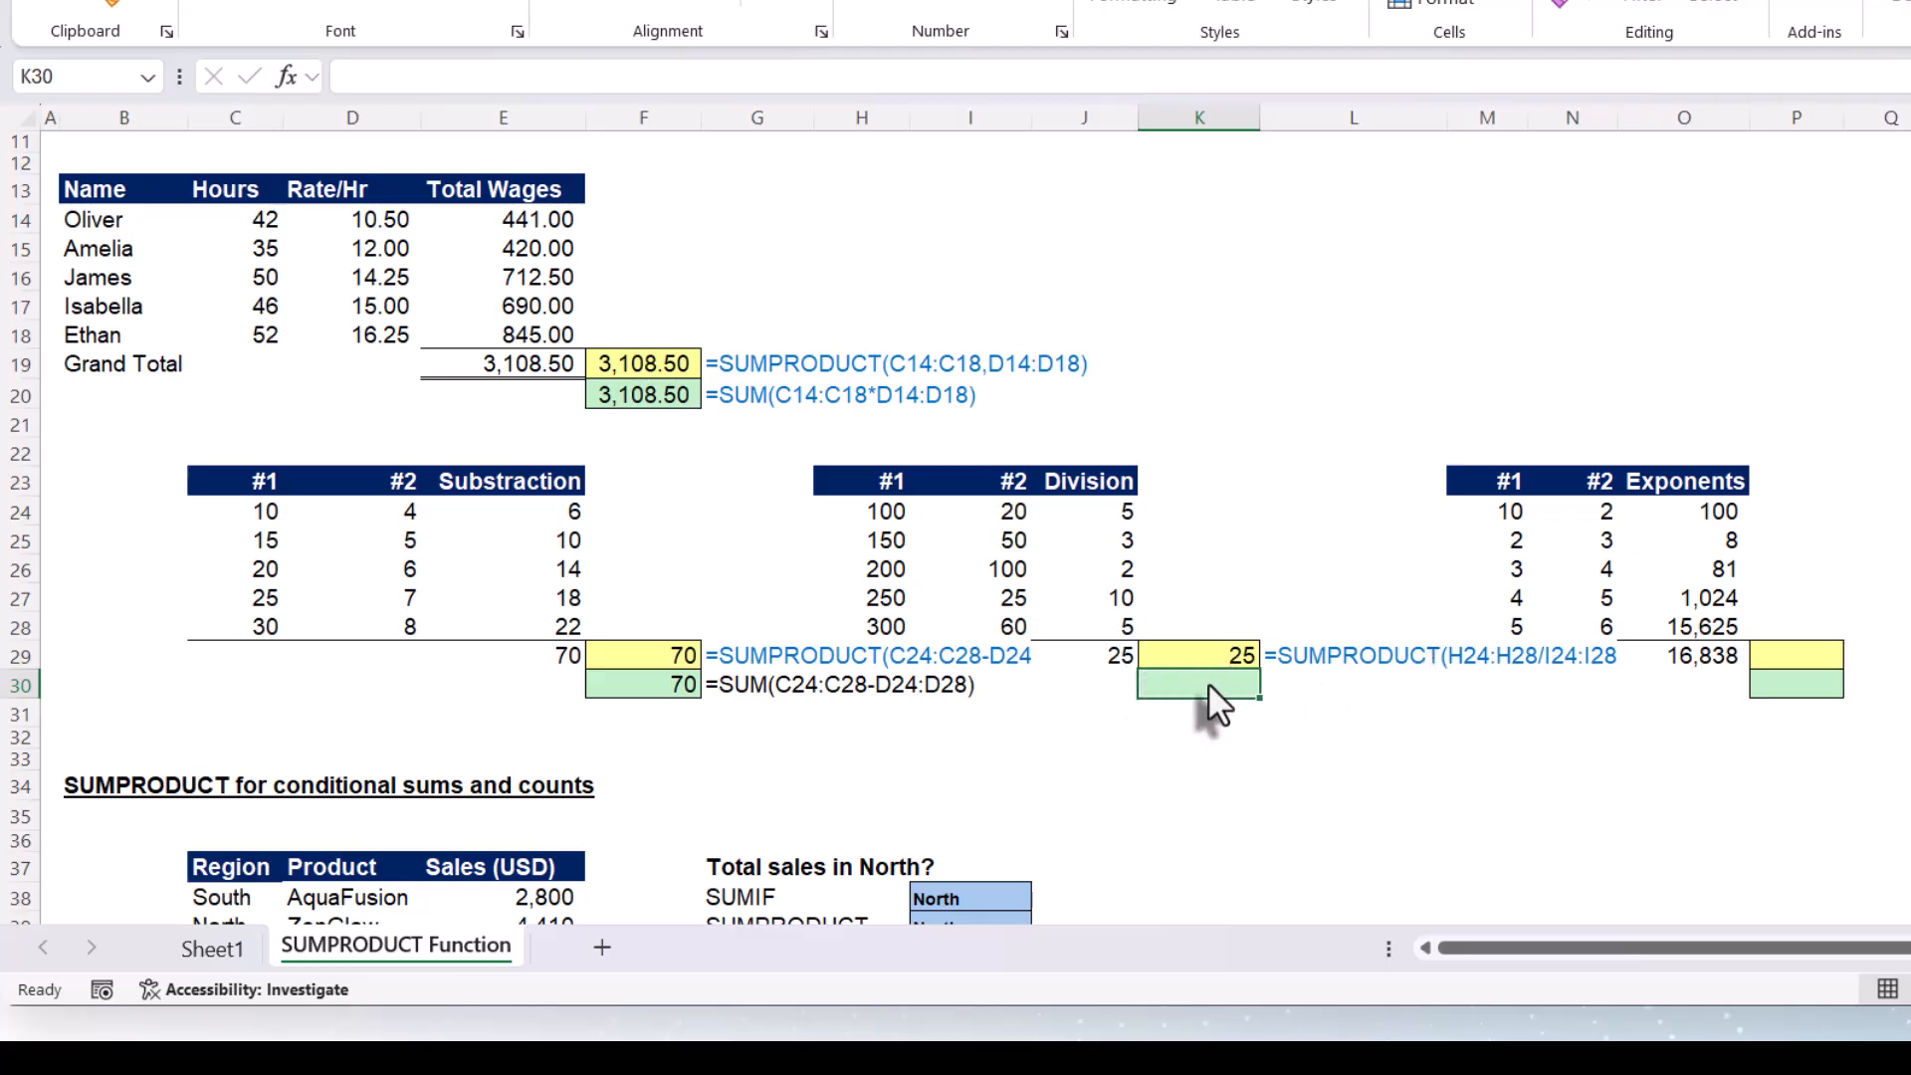
Enter =SUM(H24:H28/I24:I28) in K30 to calculate the Division table's total with SUM
text(=sum)
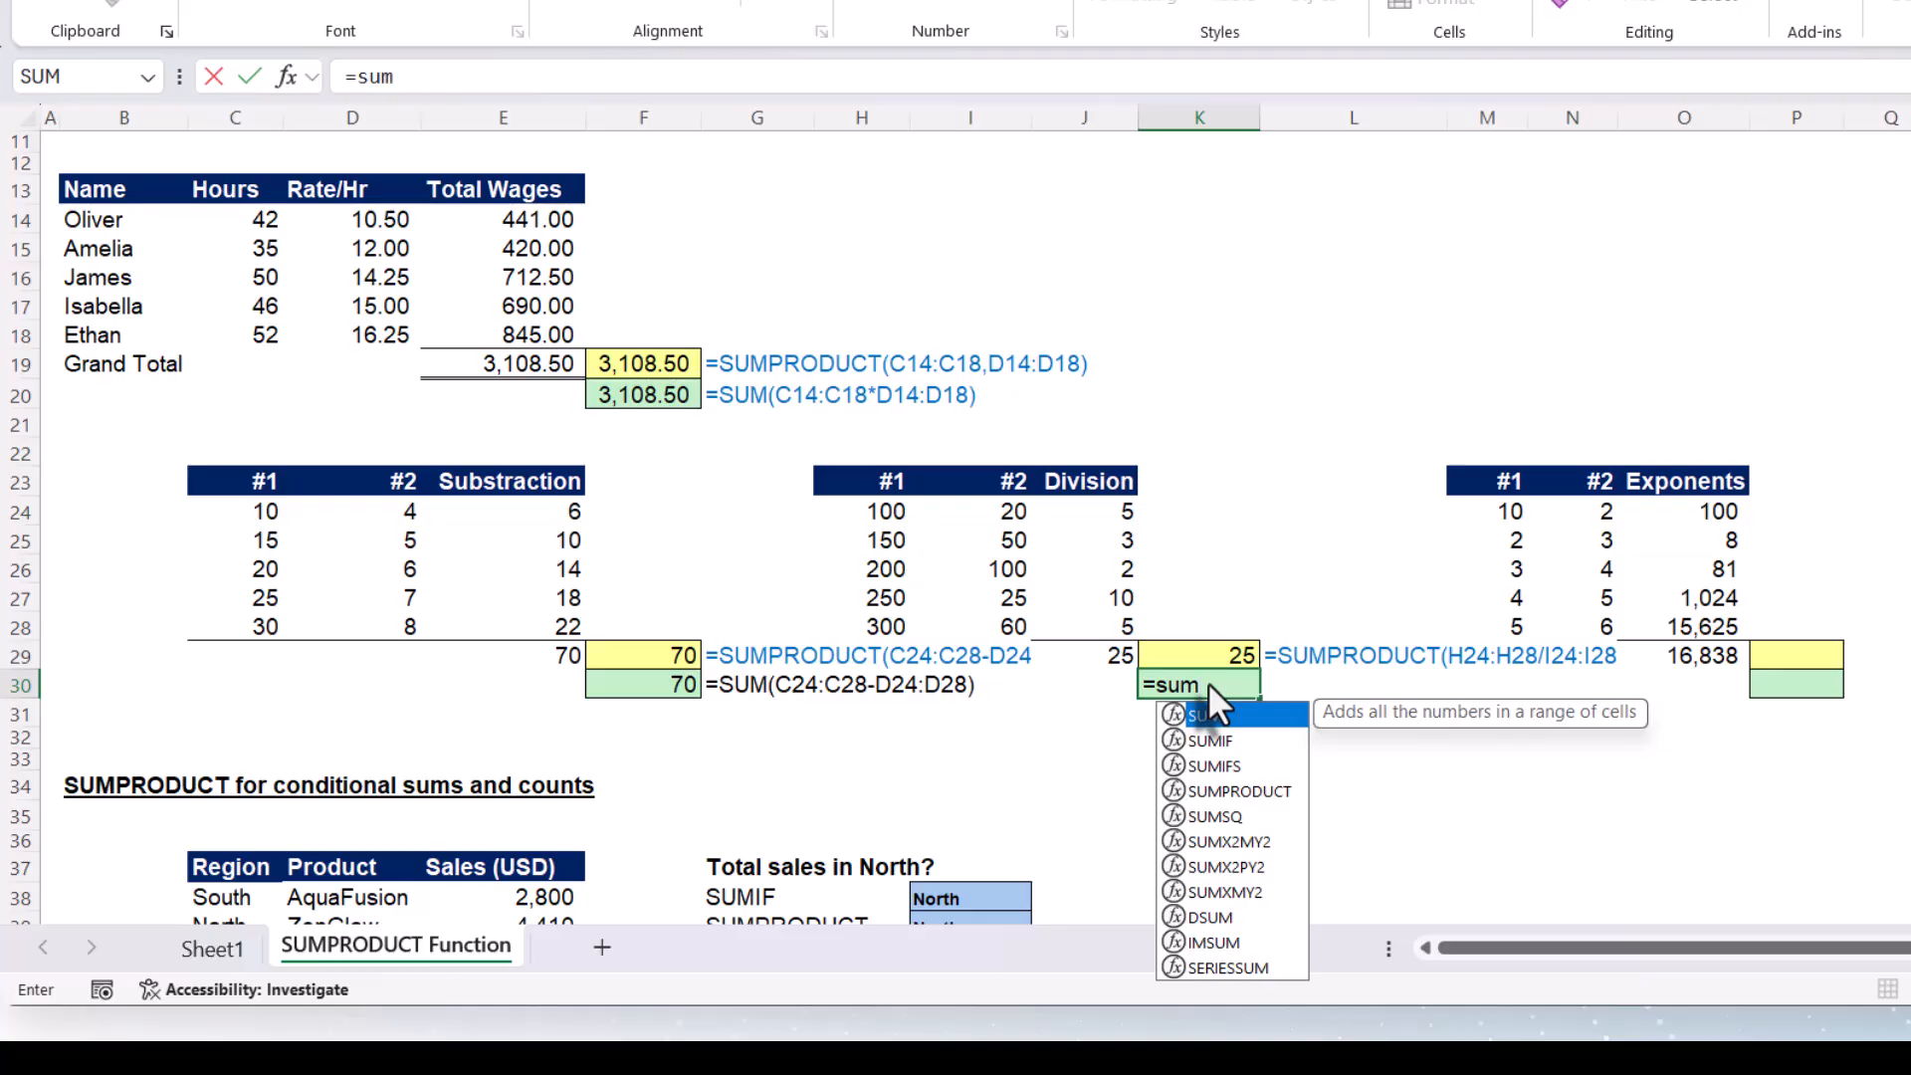
text(()
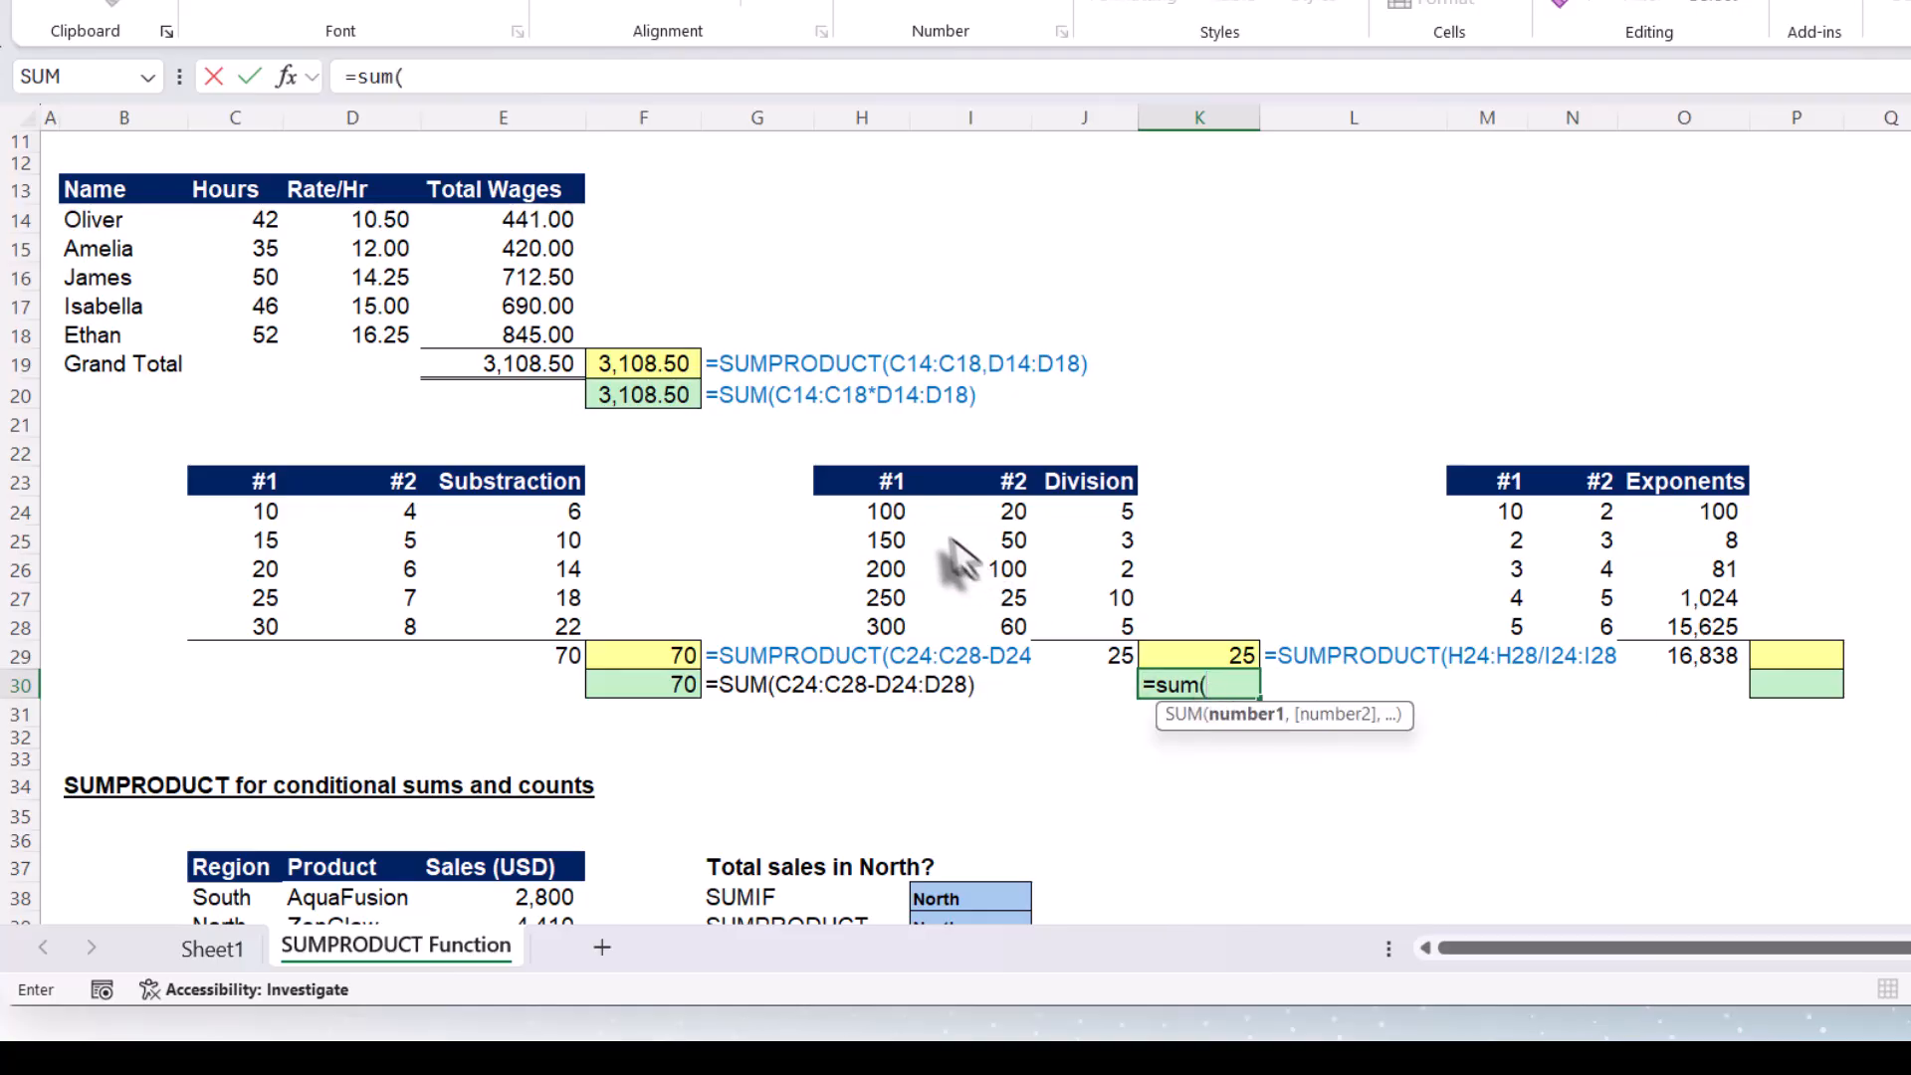
drag(878, 513, 875, 623)
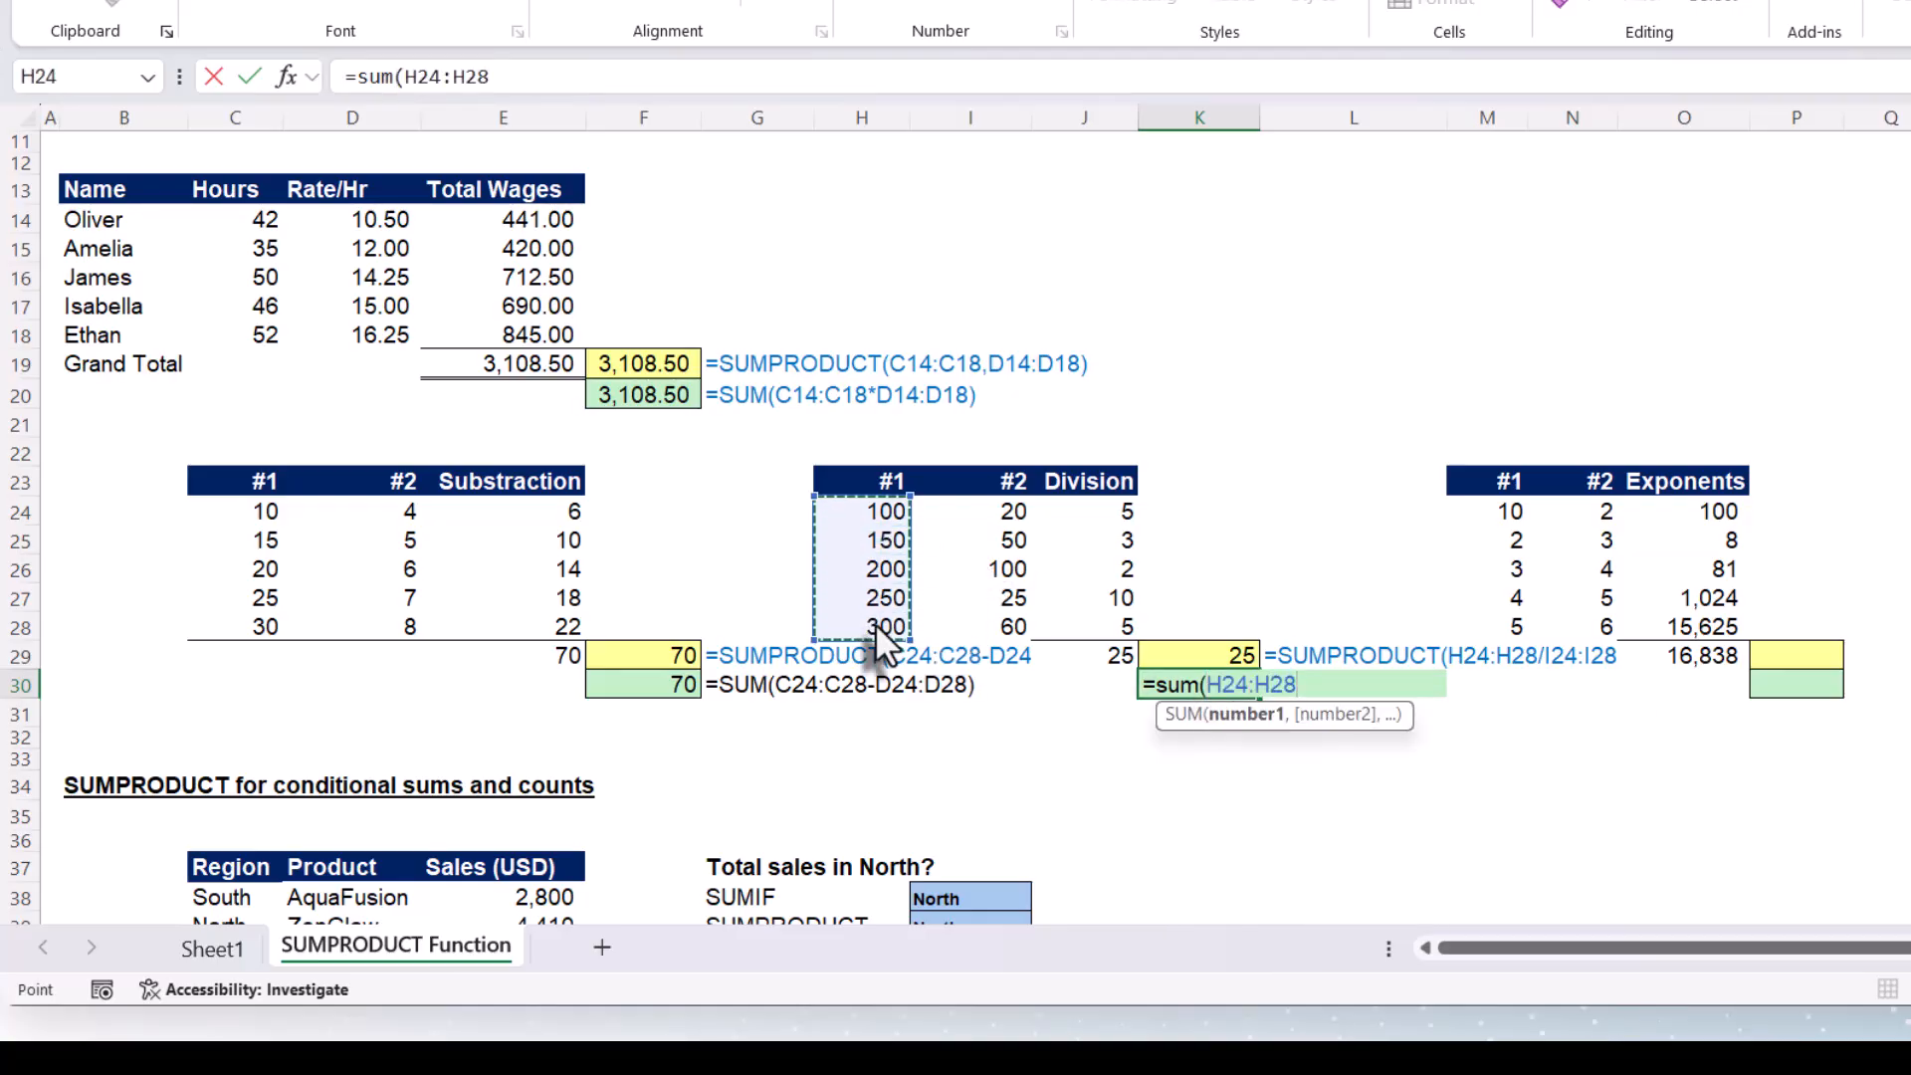
text(/)
drag(974, 513, 970, 627)
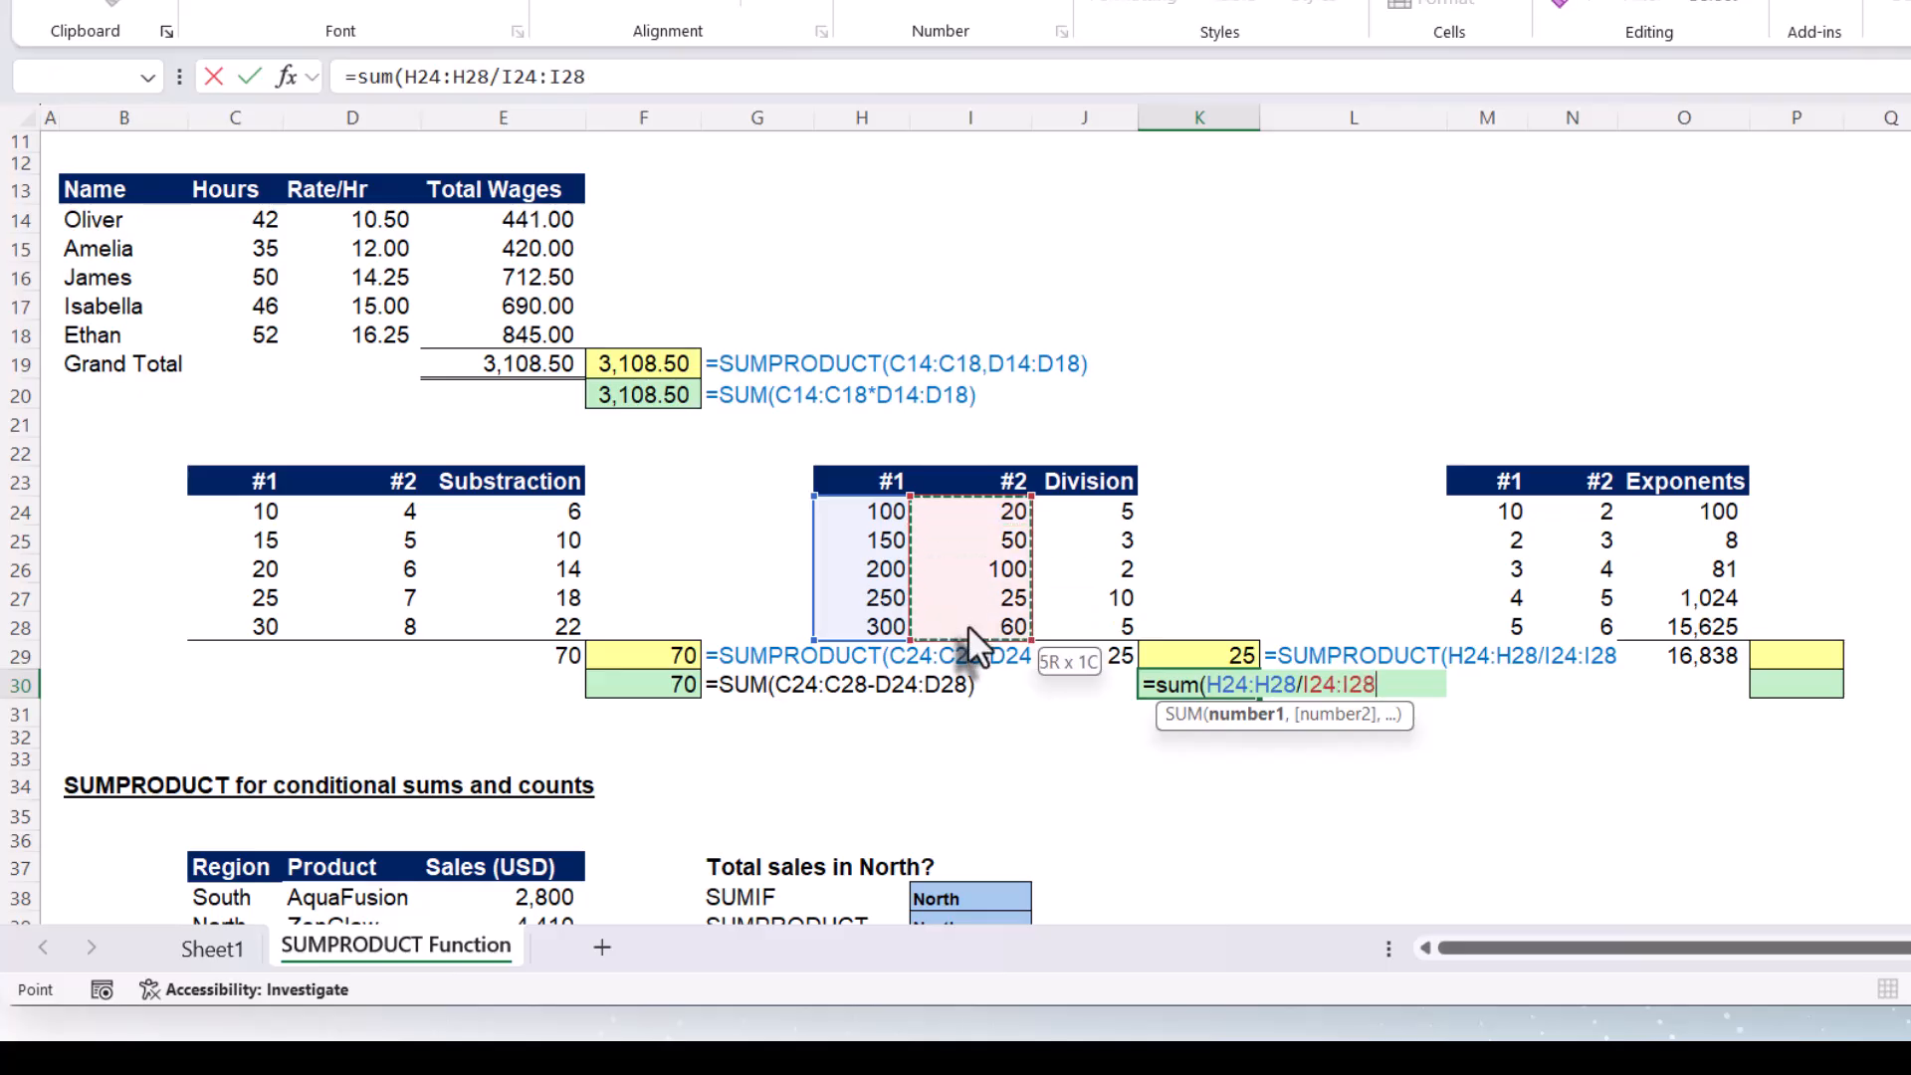
text())
key(Return)
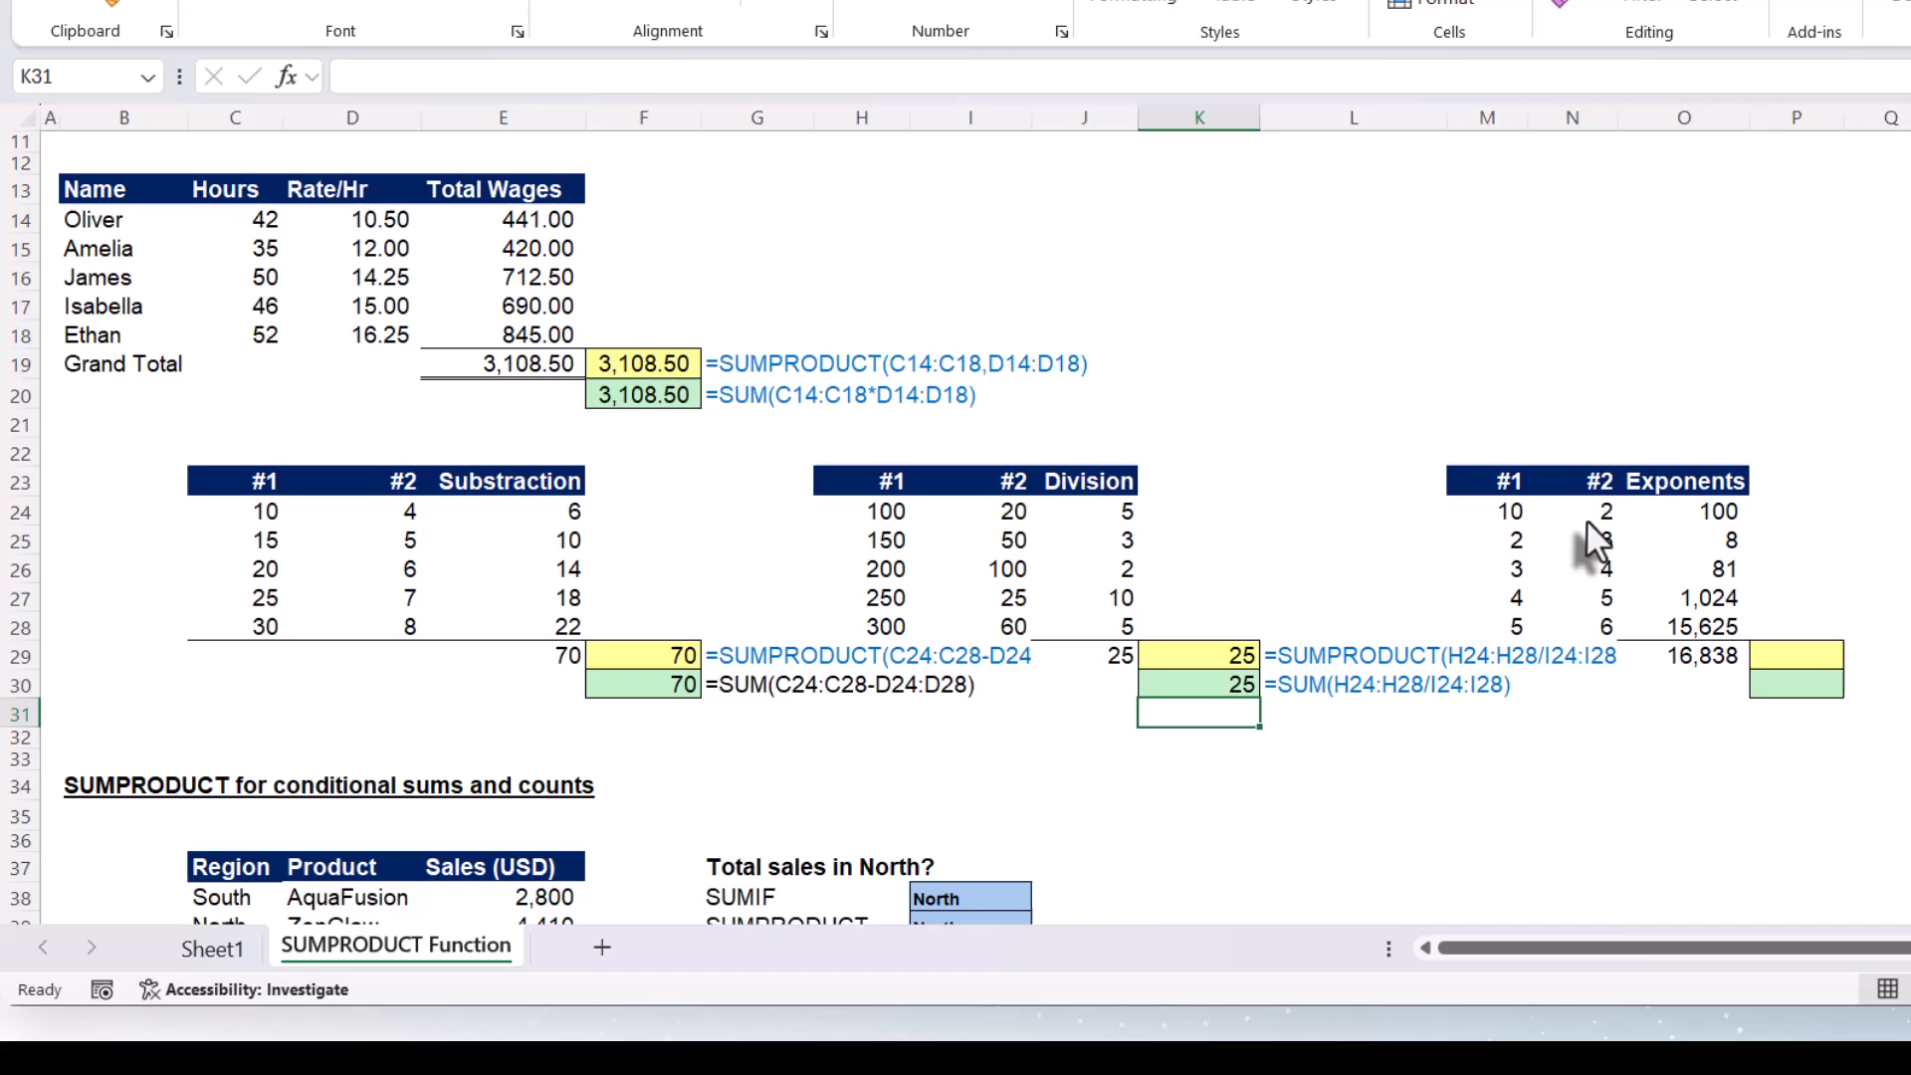
Examine the Exponents table's inputs M24 and N24 and the formulas in result cells O24 and O27 and total cell O29
click(1493, 522)
click(1596, 522)
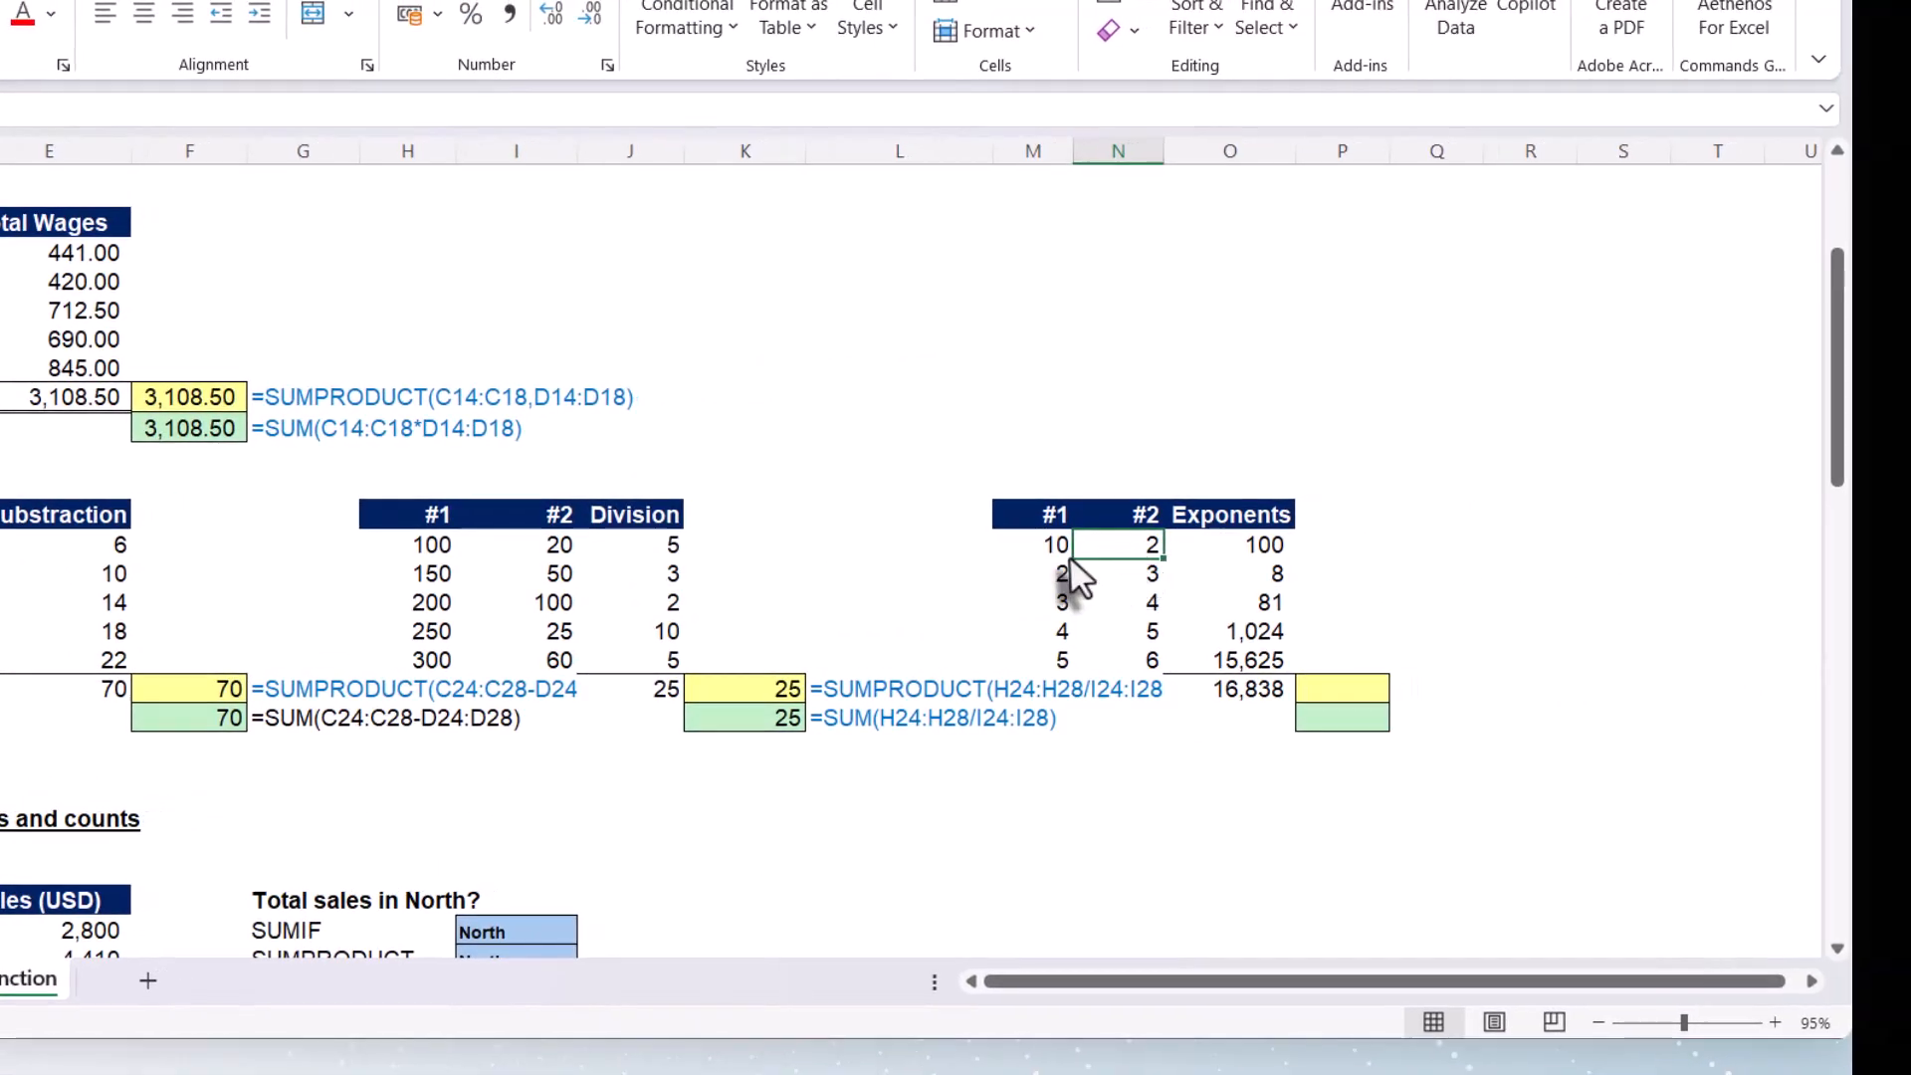
click(1244, 549)
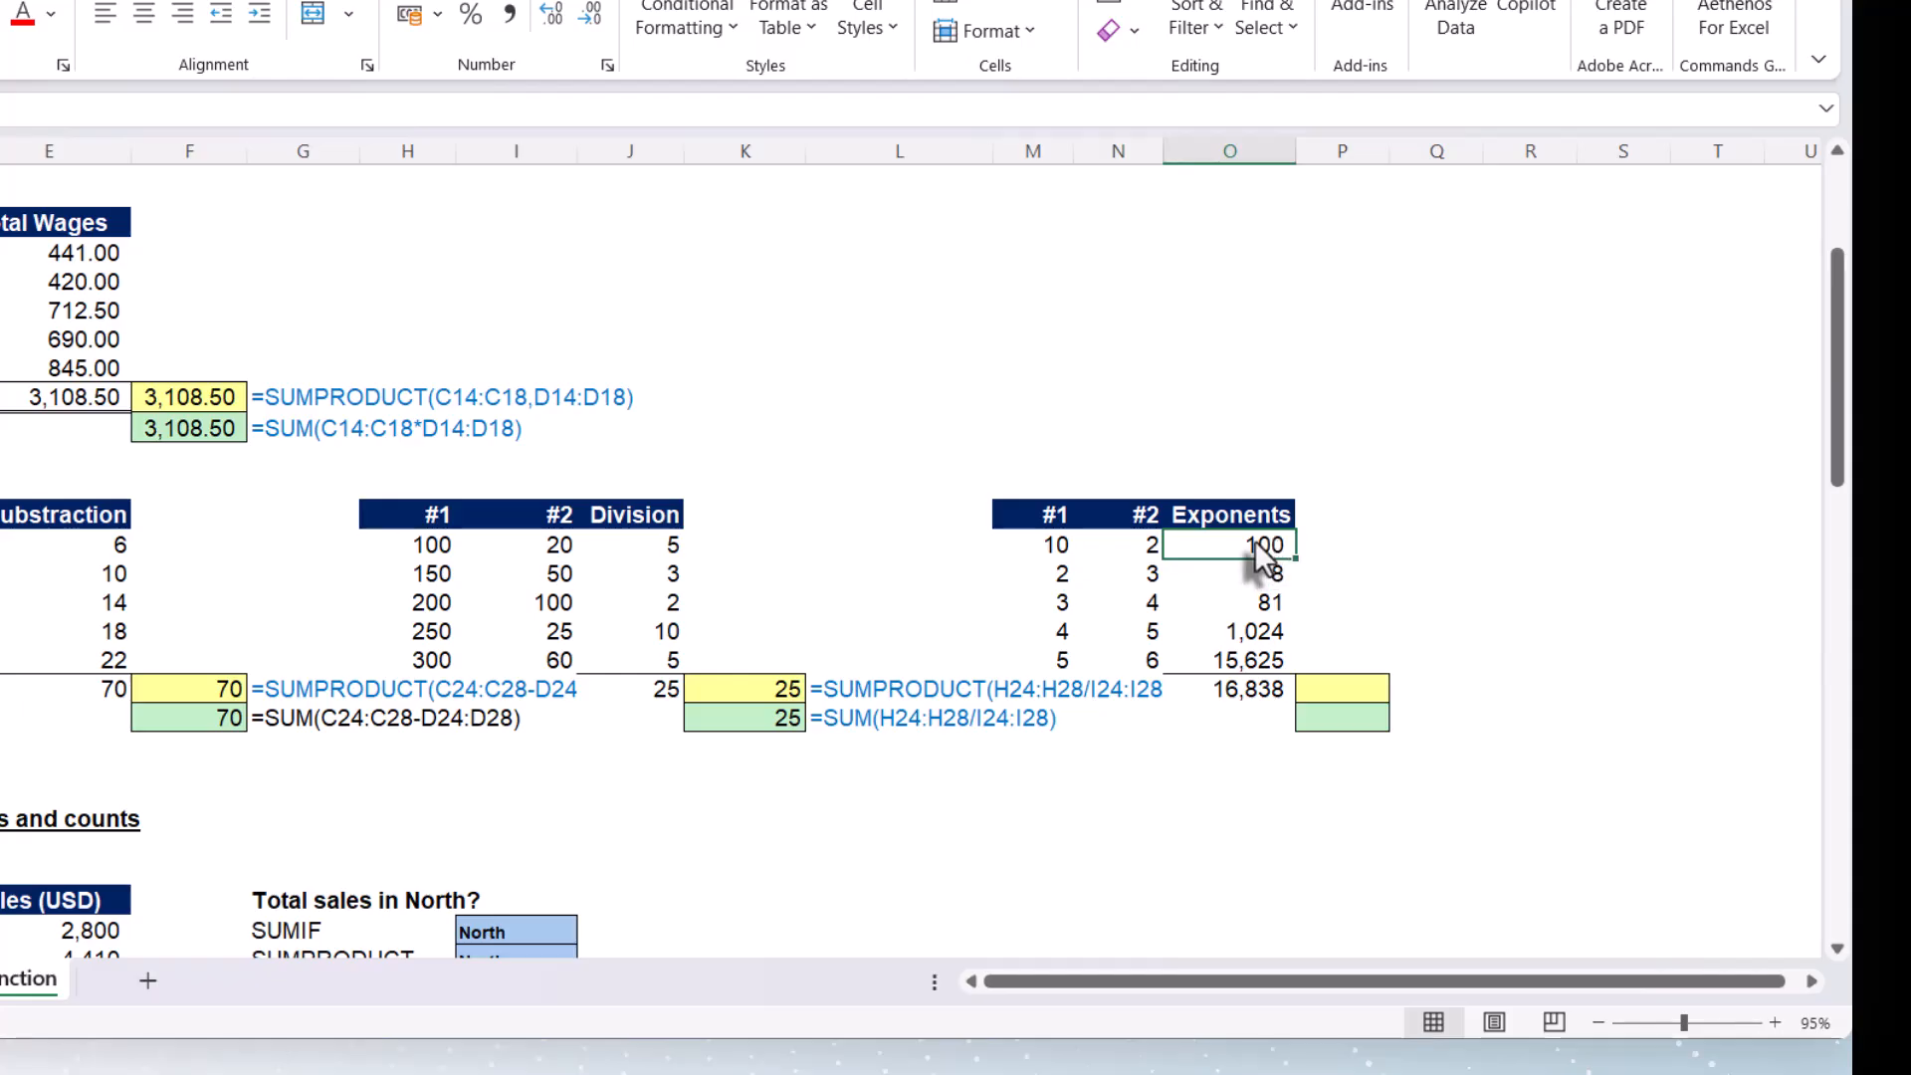
double_click(1272, 554)
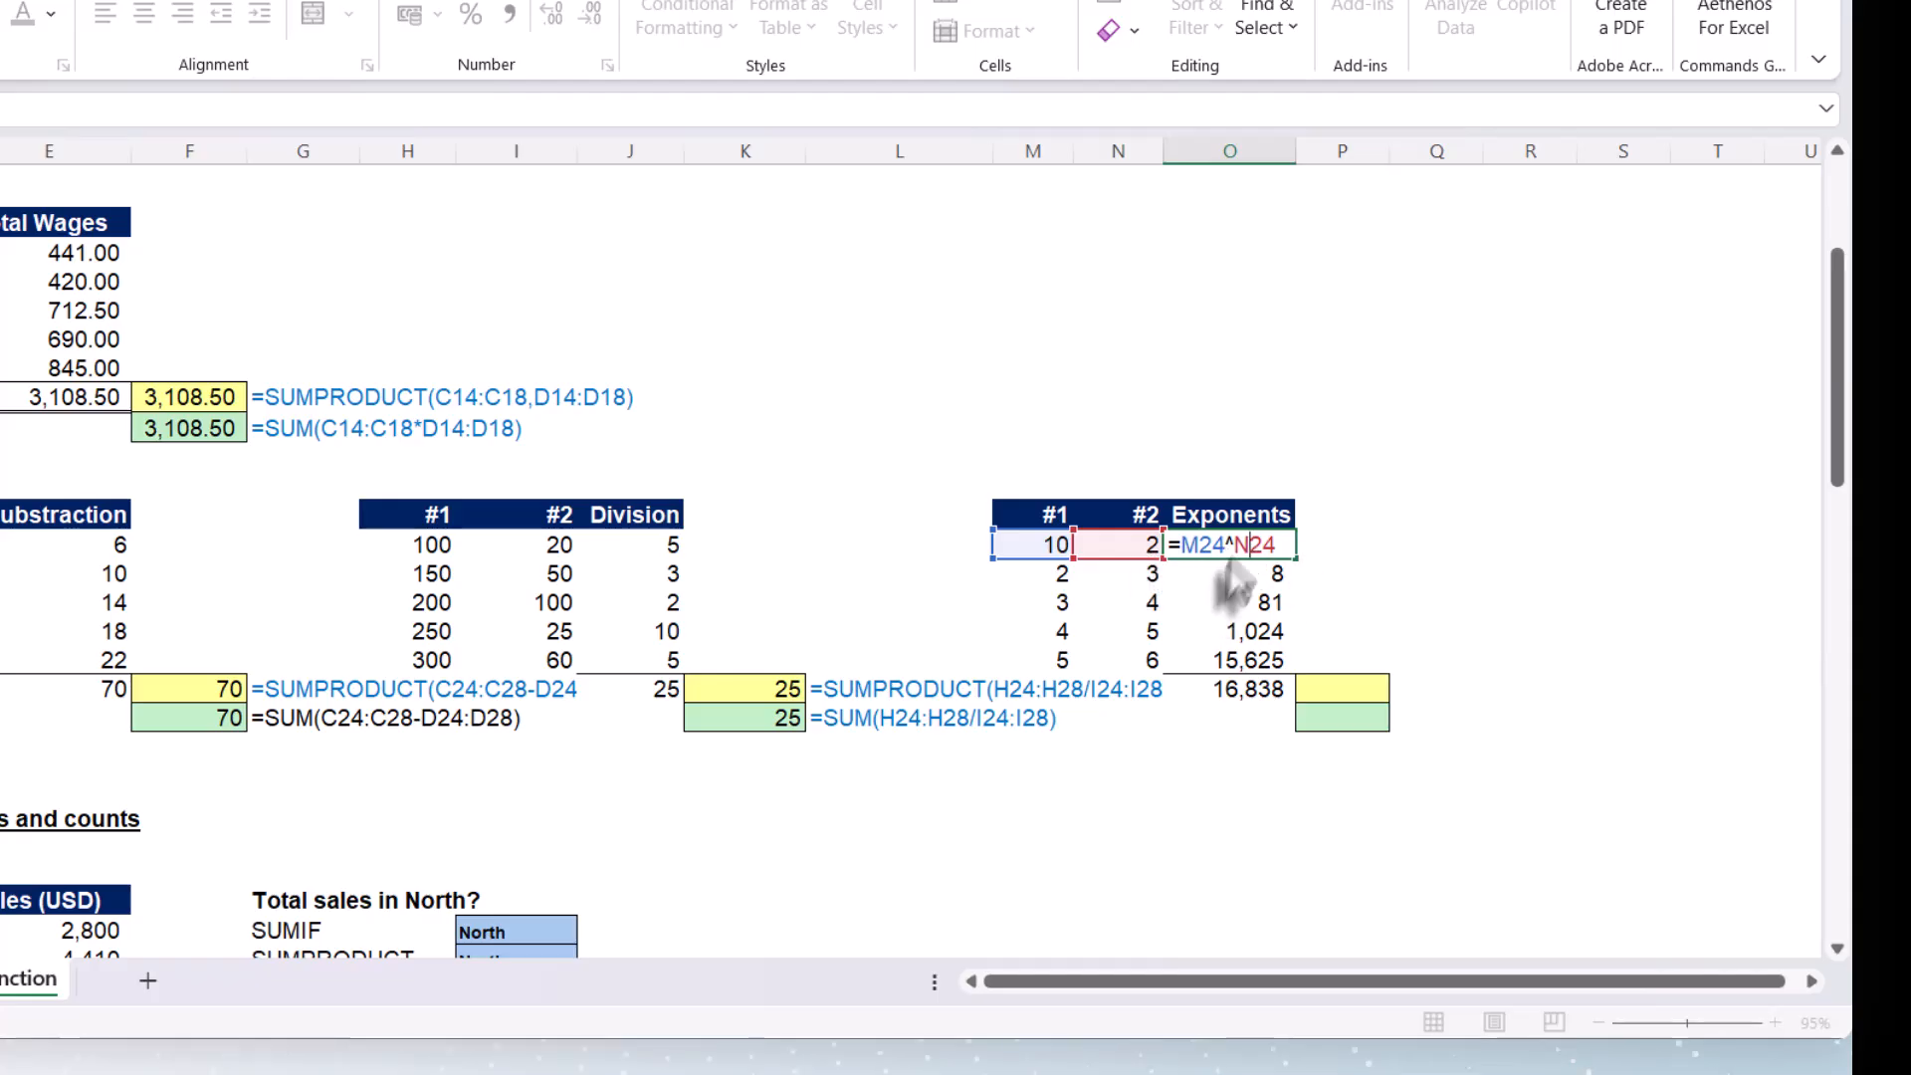
key(ctrl+Return)
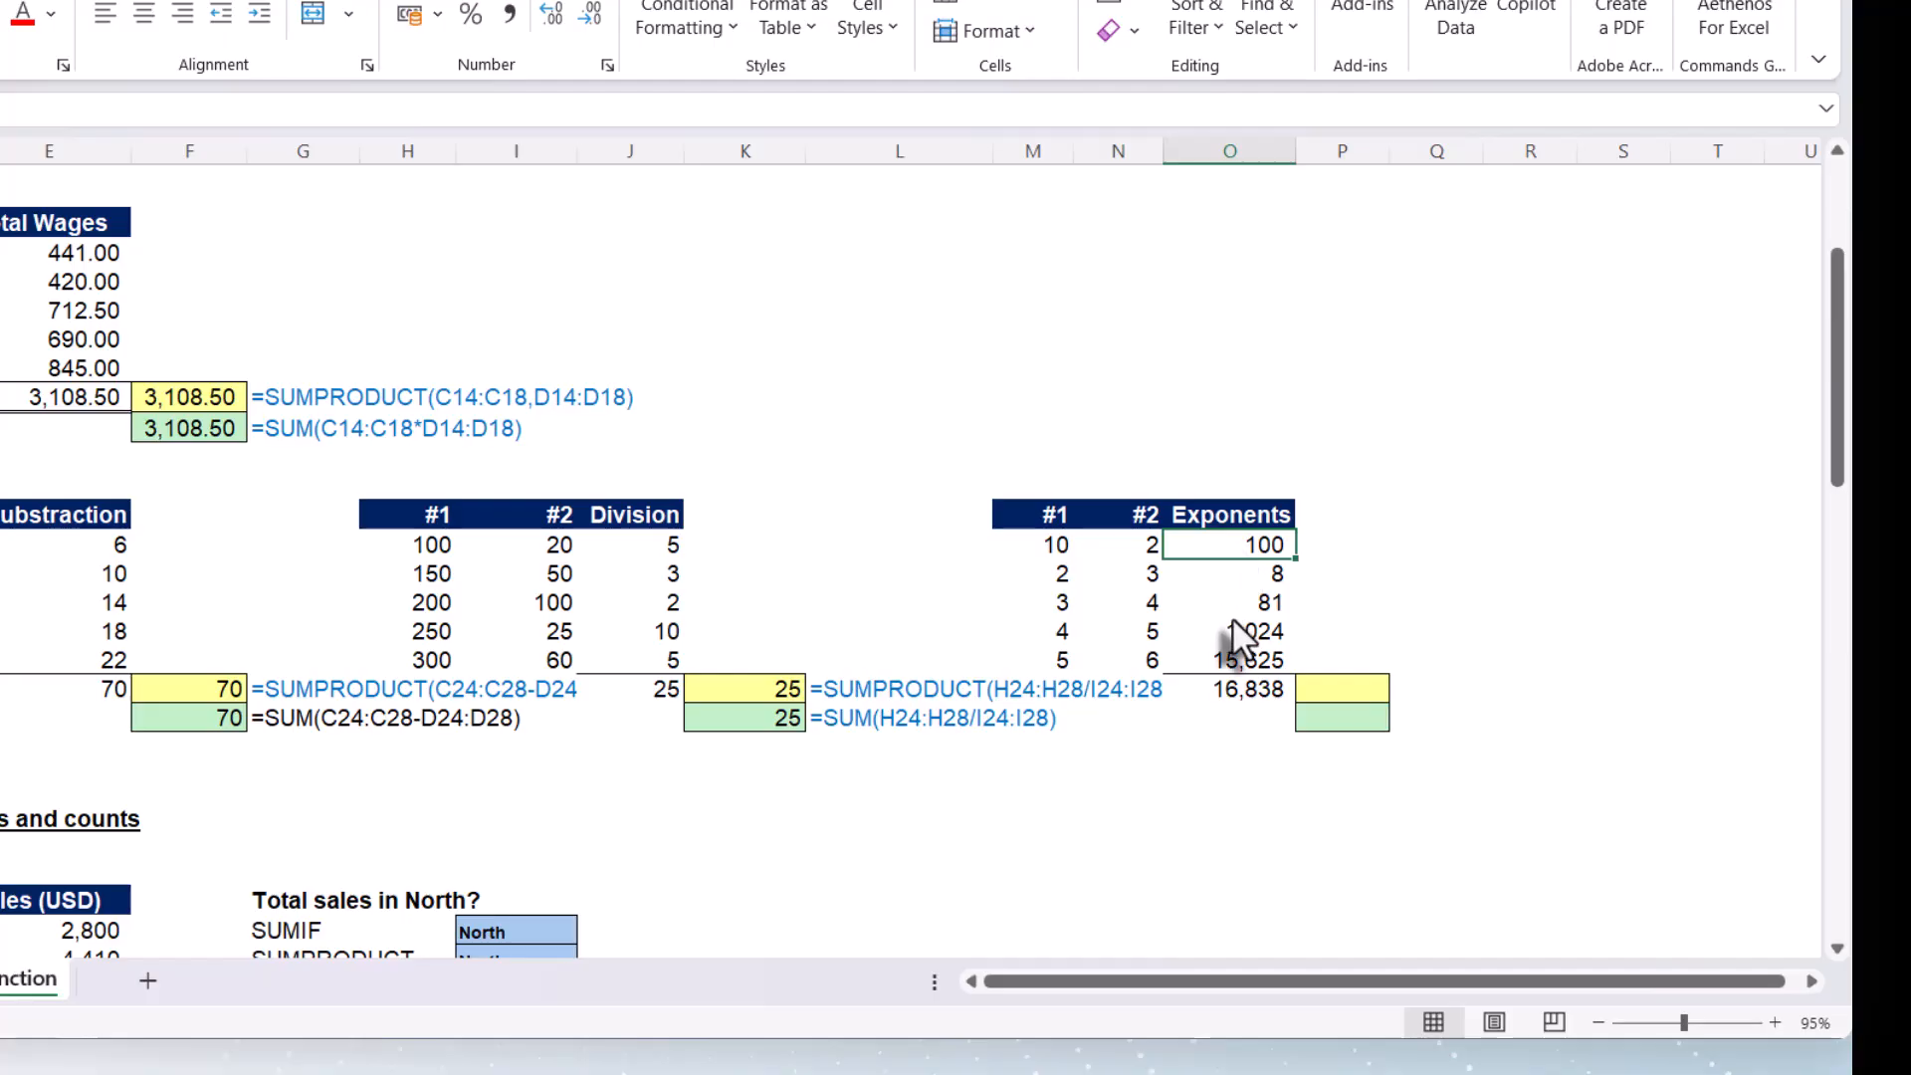
click(1234, 631)
double_click(1234, 631)
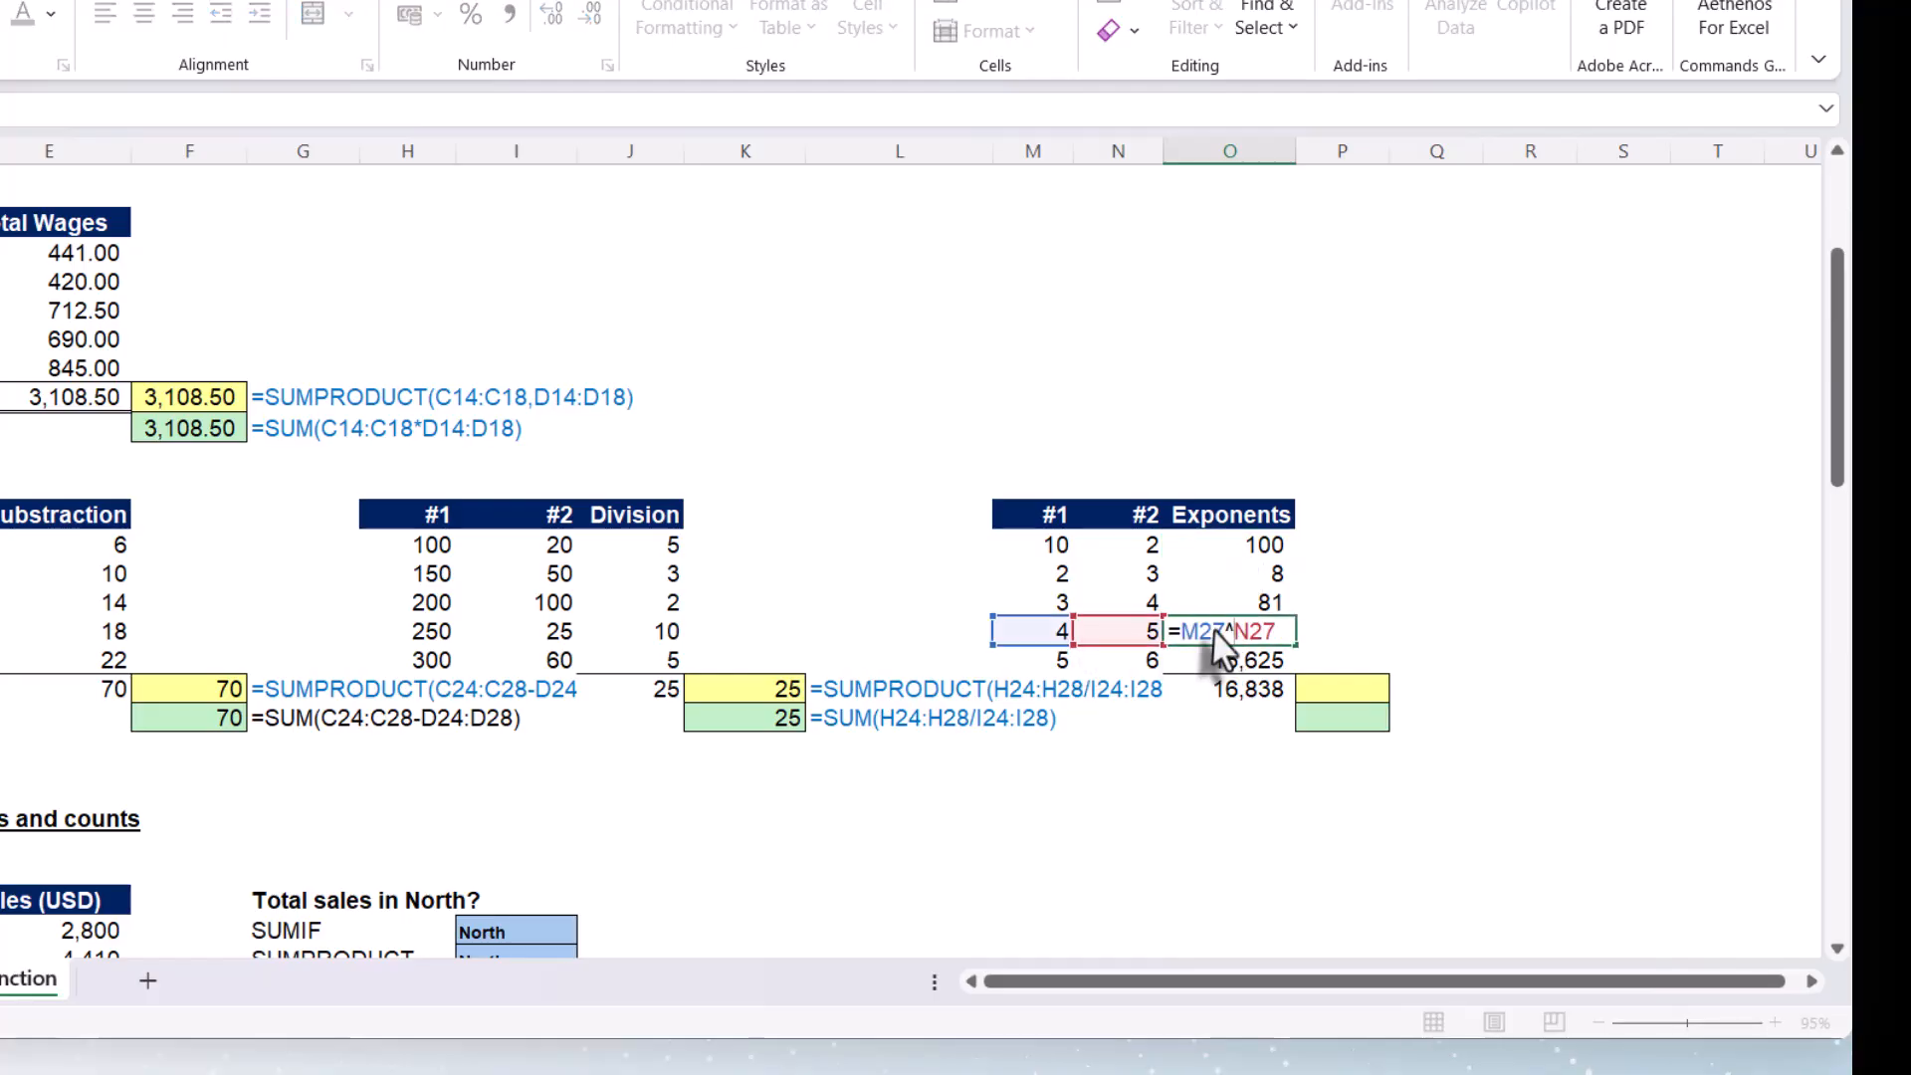
key(ctrl+Return)
double_click(1222, 691)
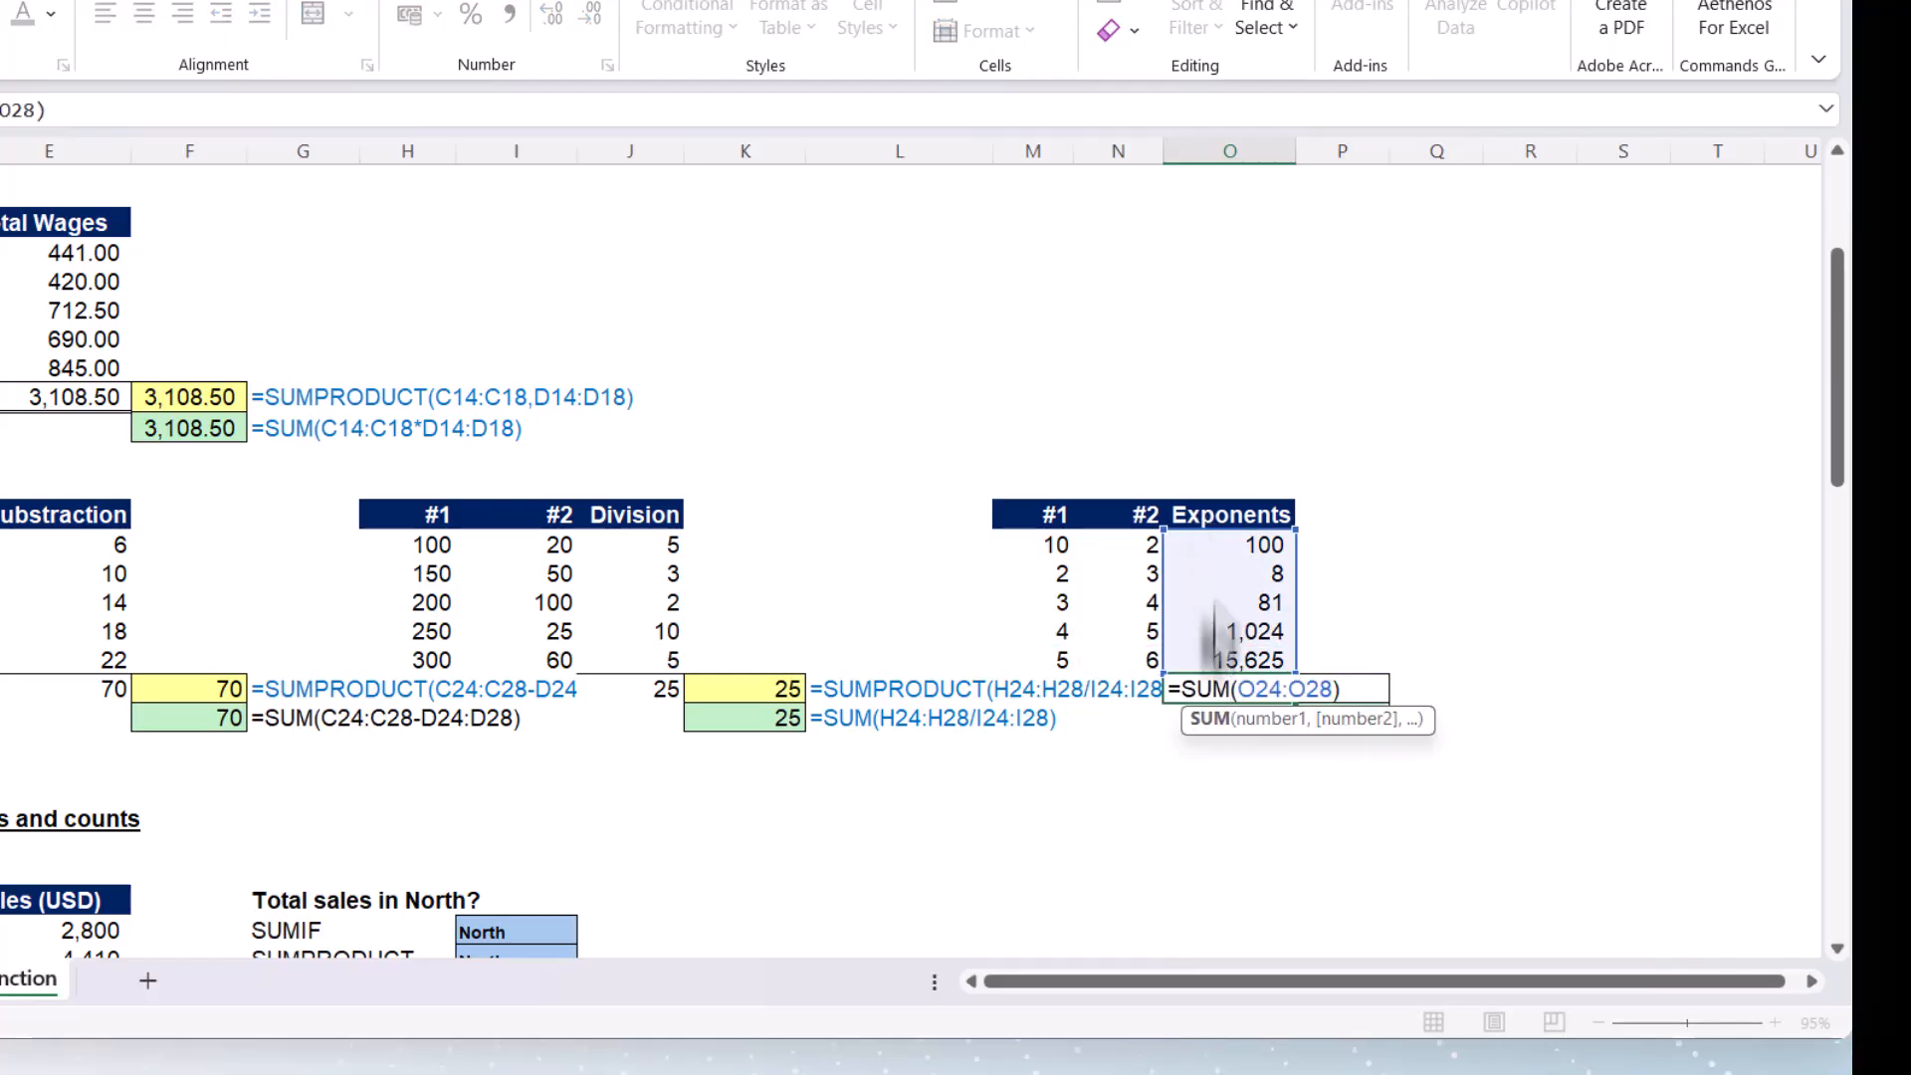
key(ctrl+Return)
Enter =SUMPRODUCT(M24:M28^N24:N28) in P29 to total the powers in the Exponents table
click(1332, 691)
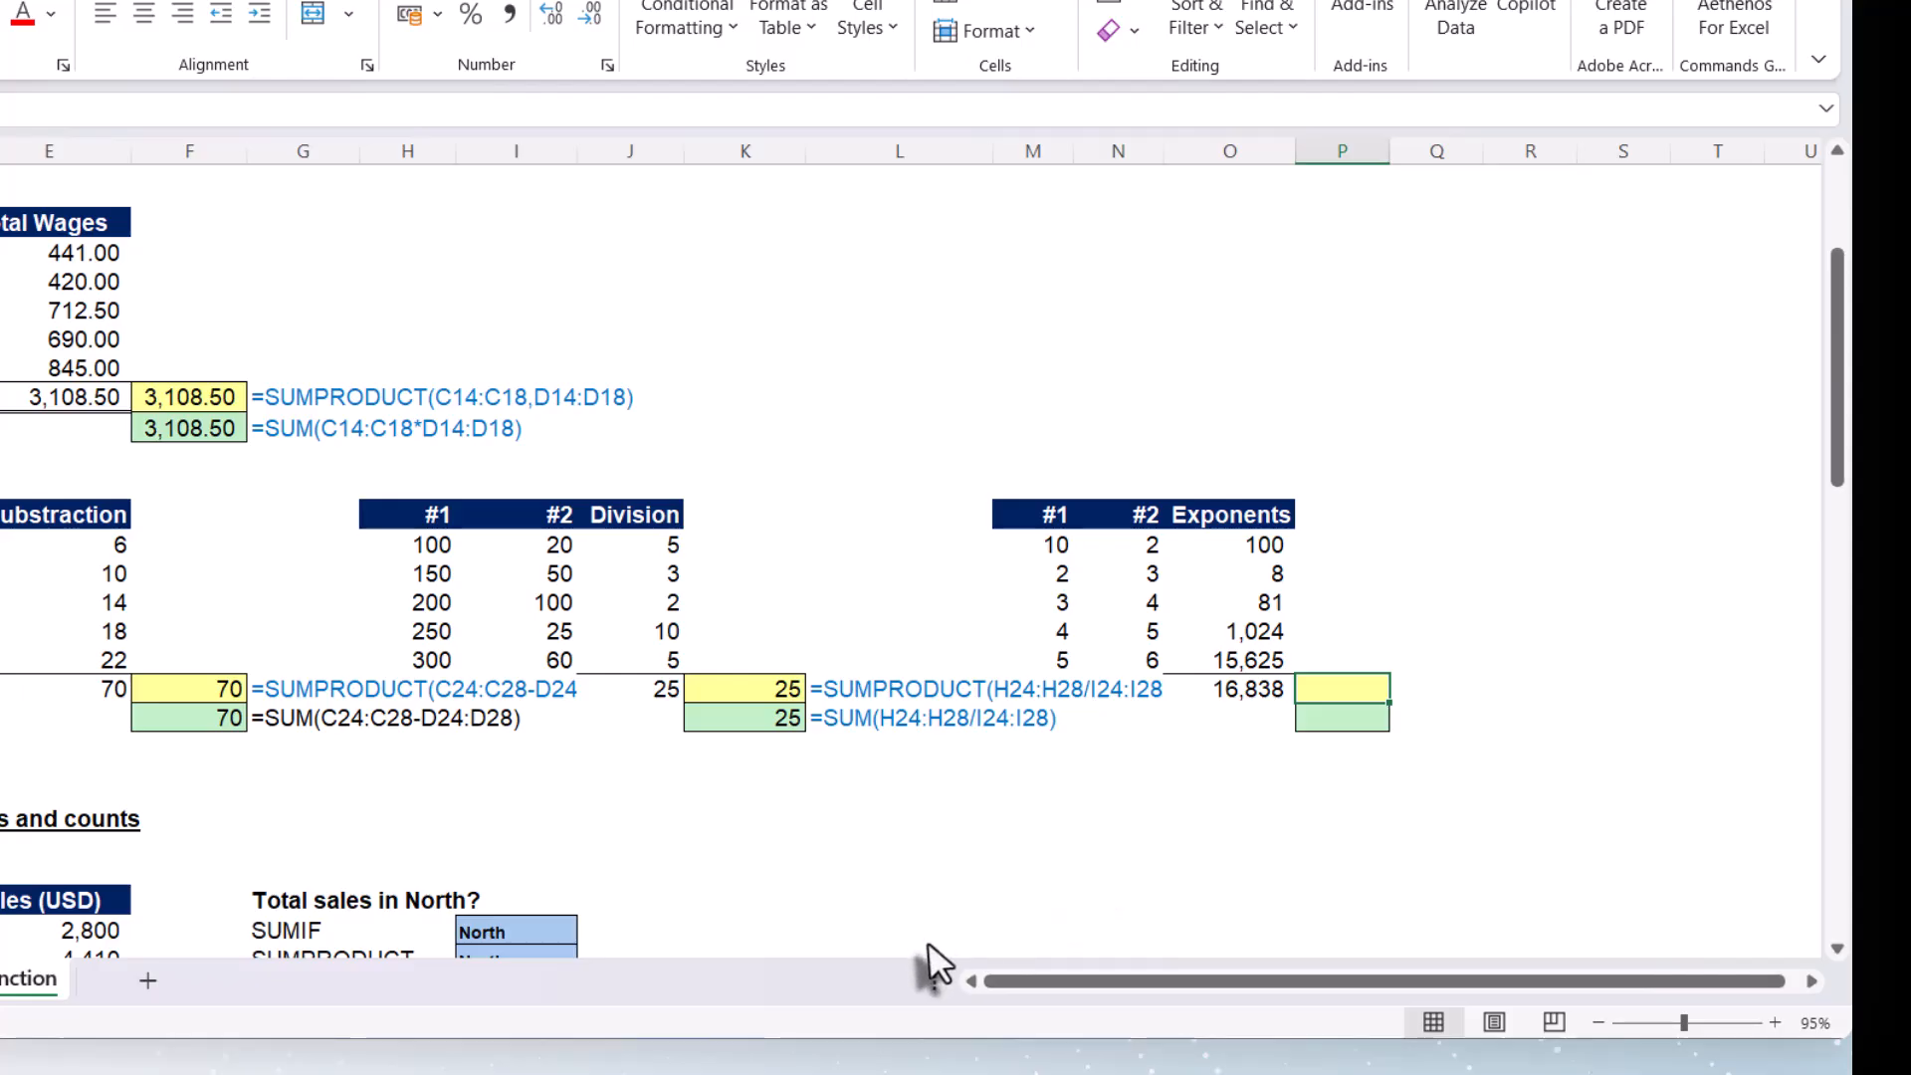
text(=sumpr)
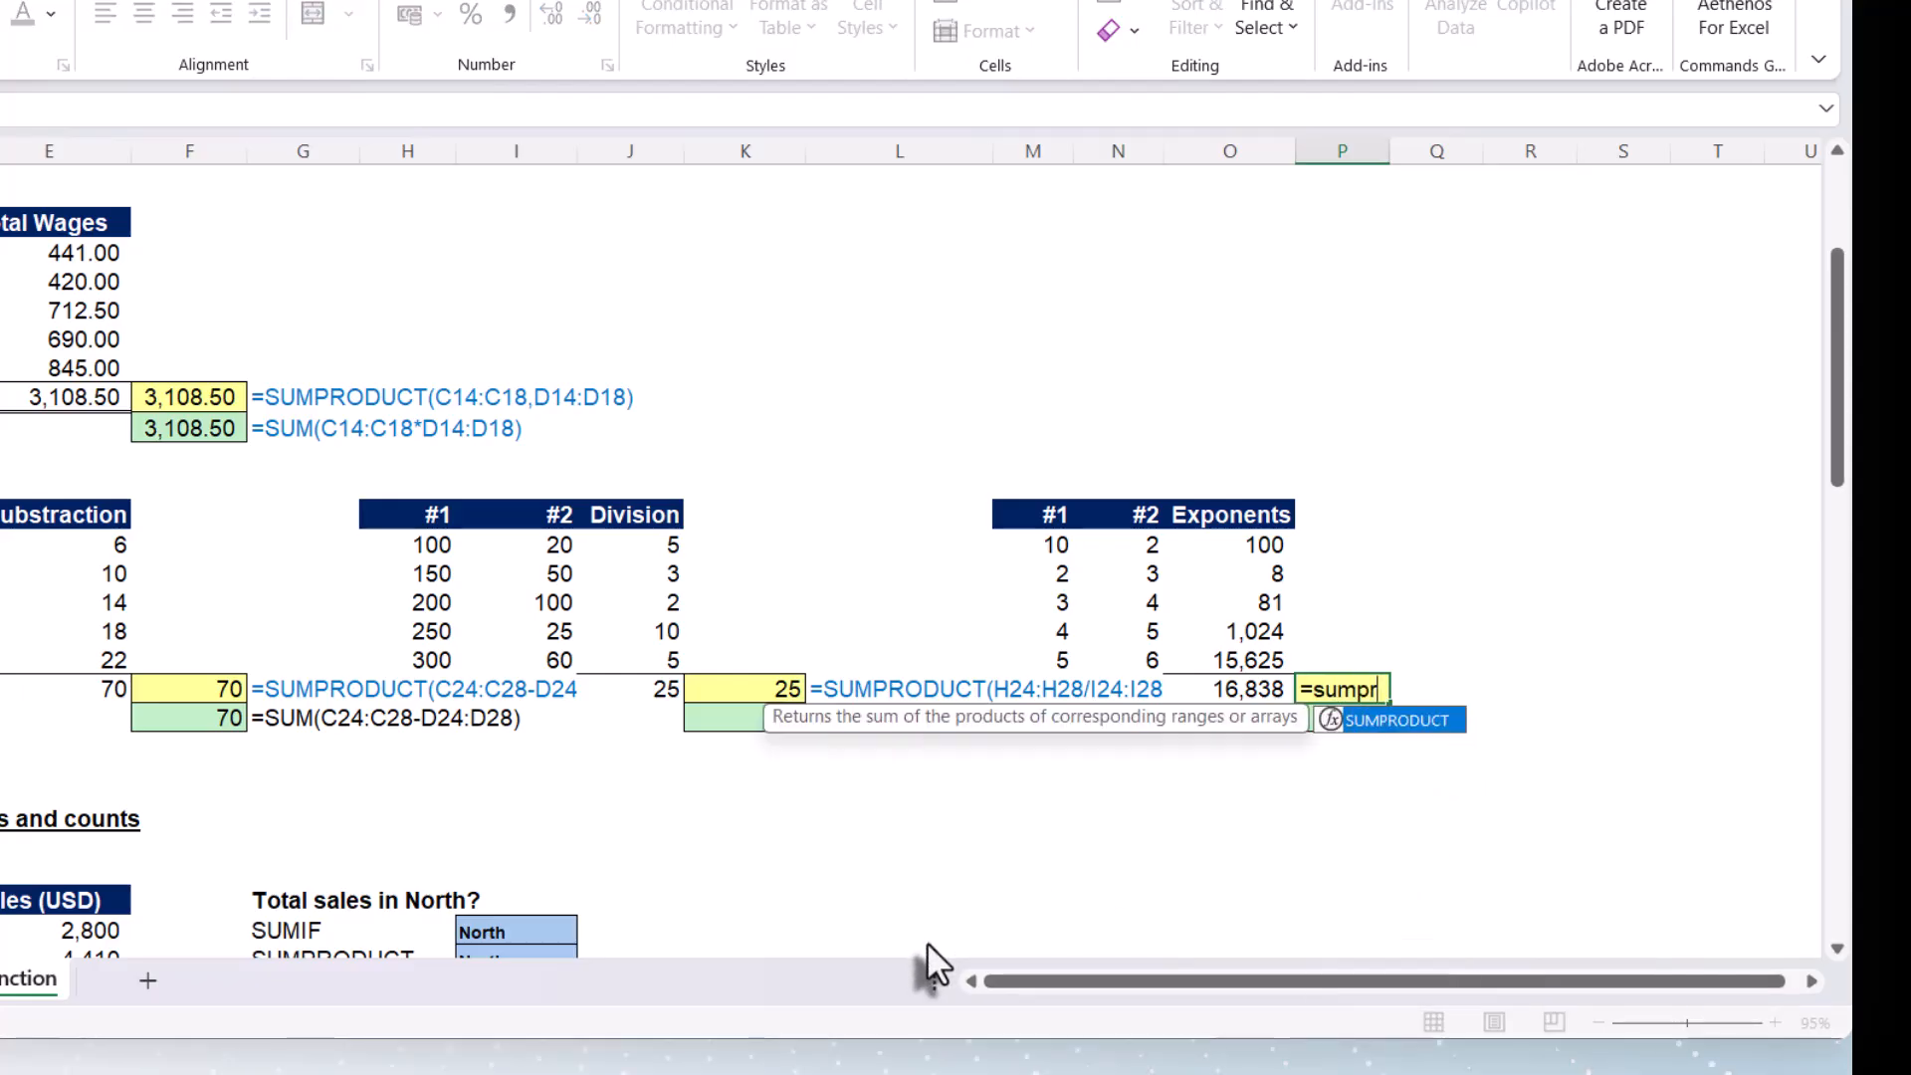
key(Tab)
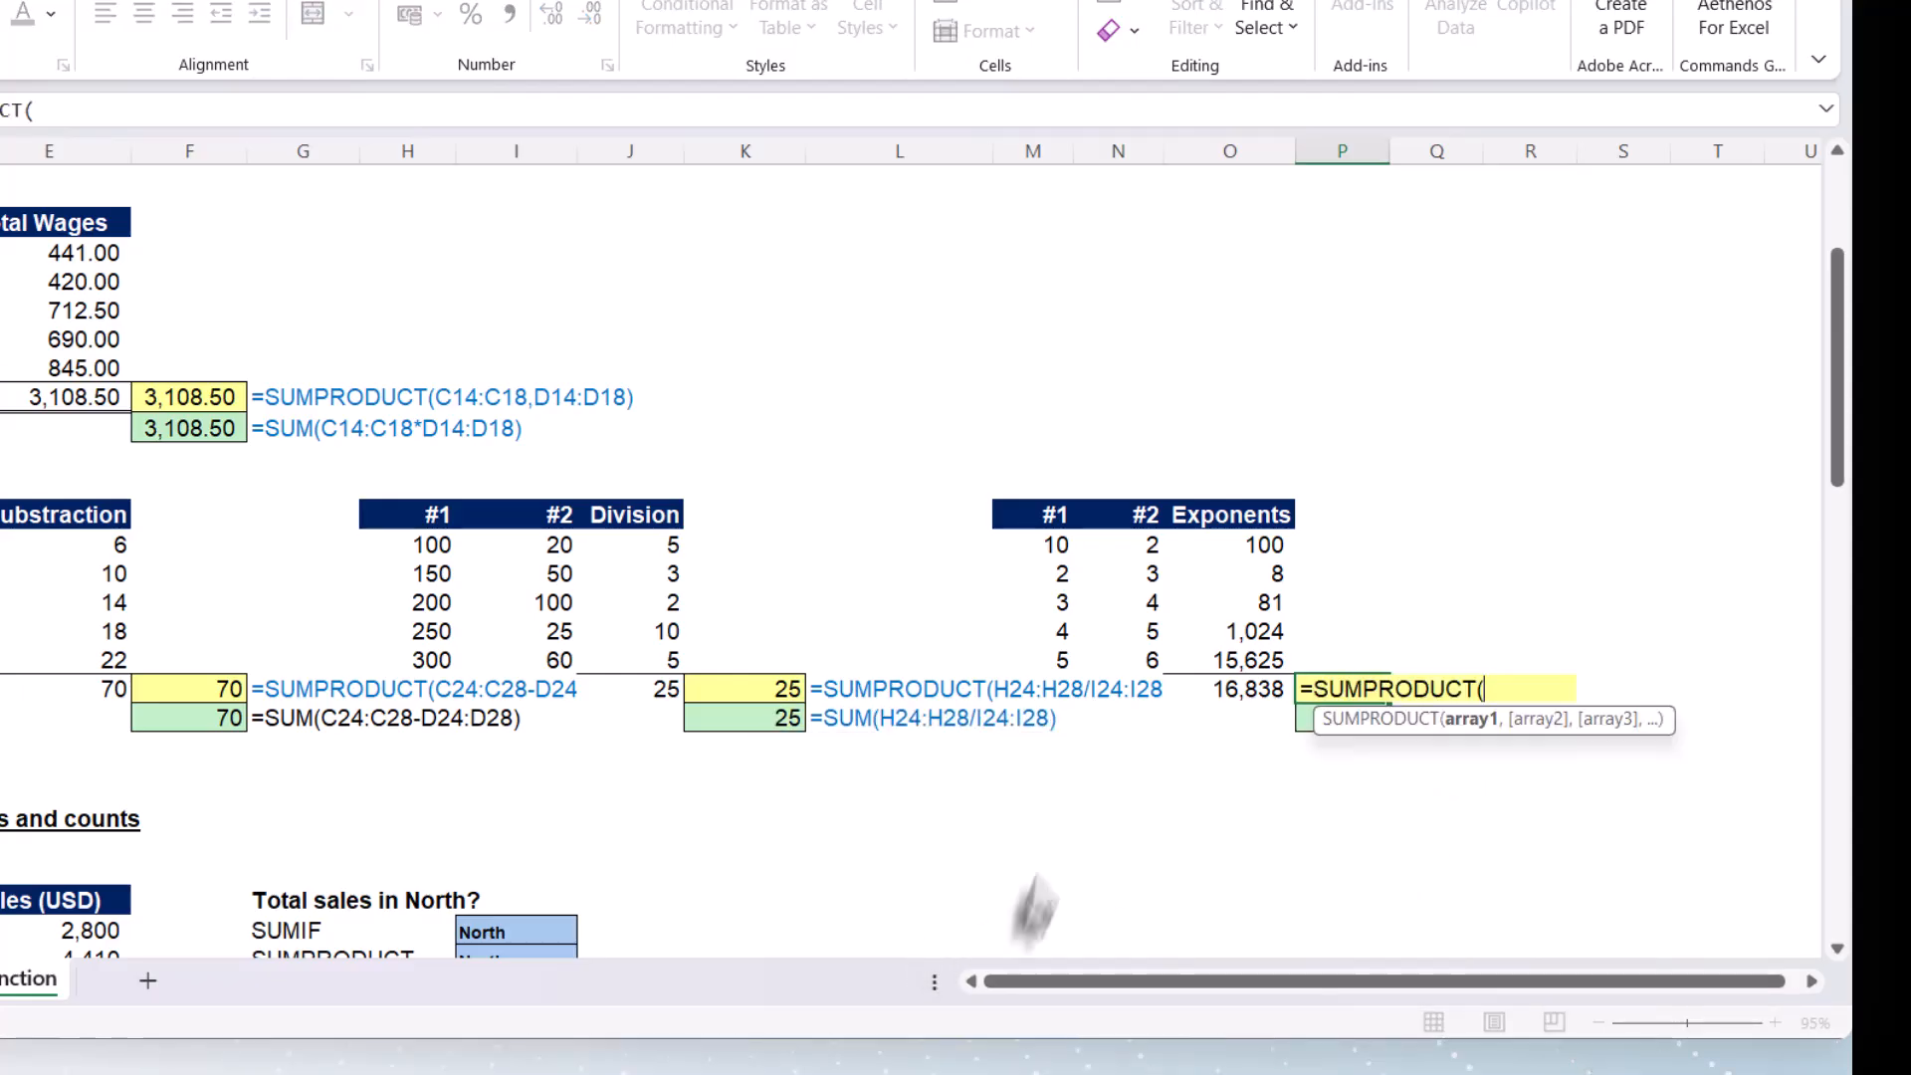
drag(1045, 544, 1030, 651)
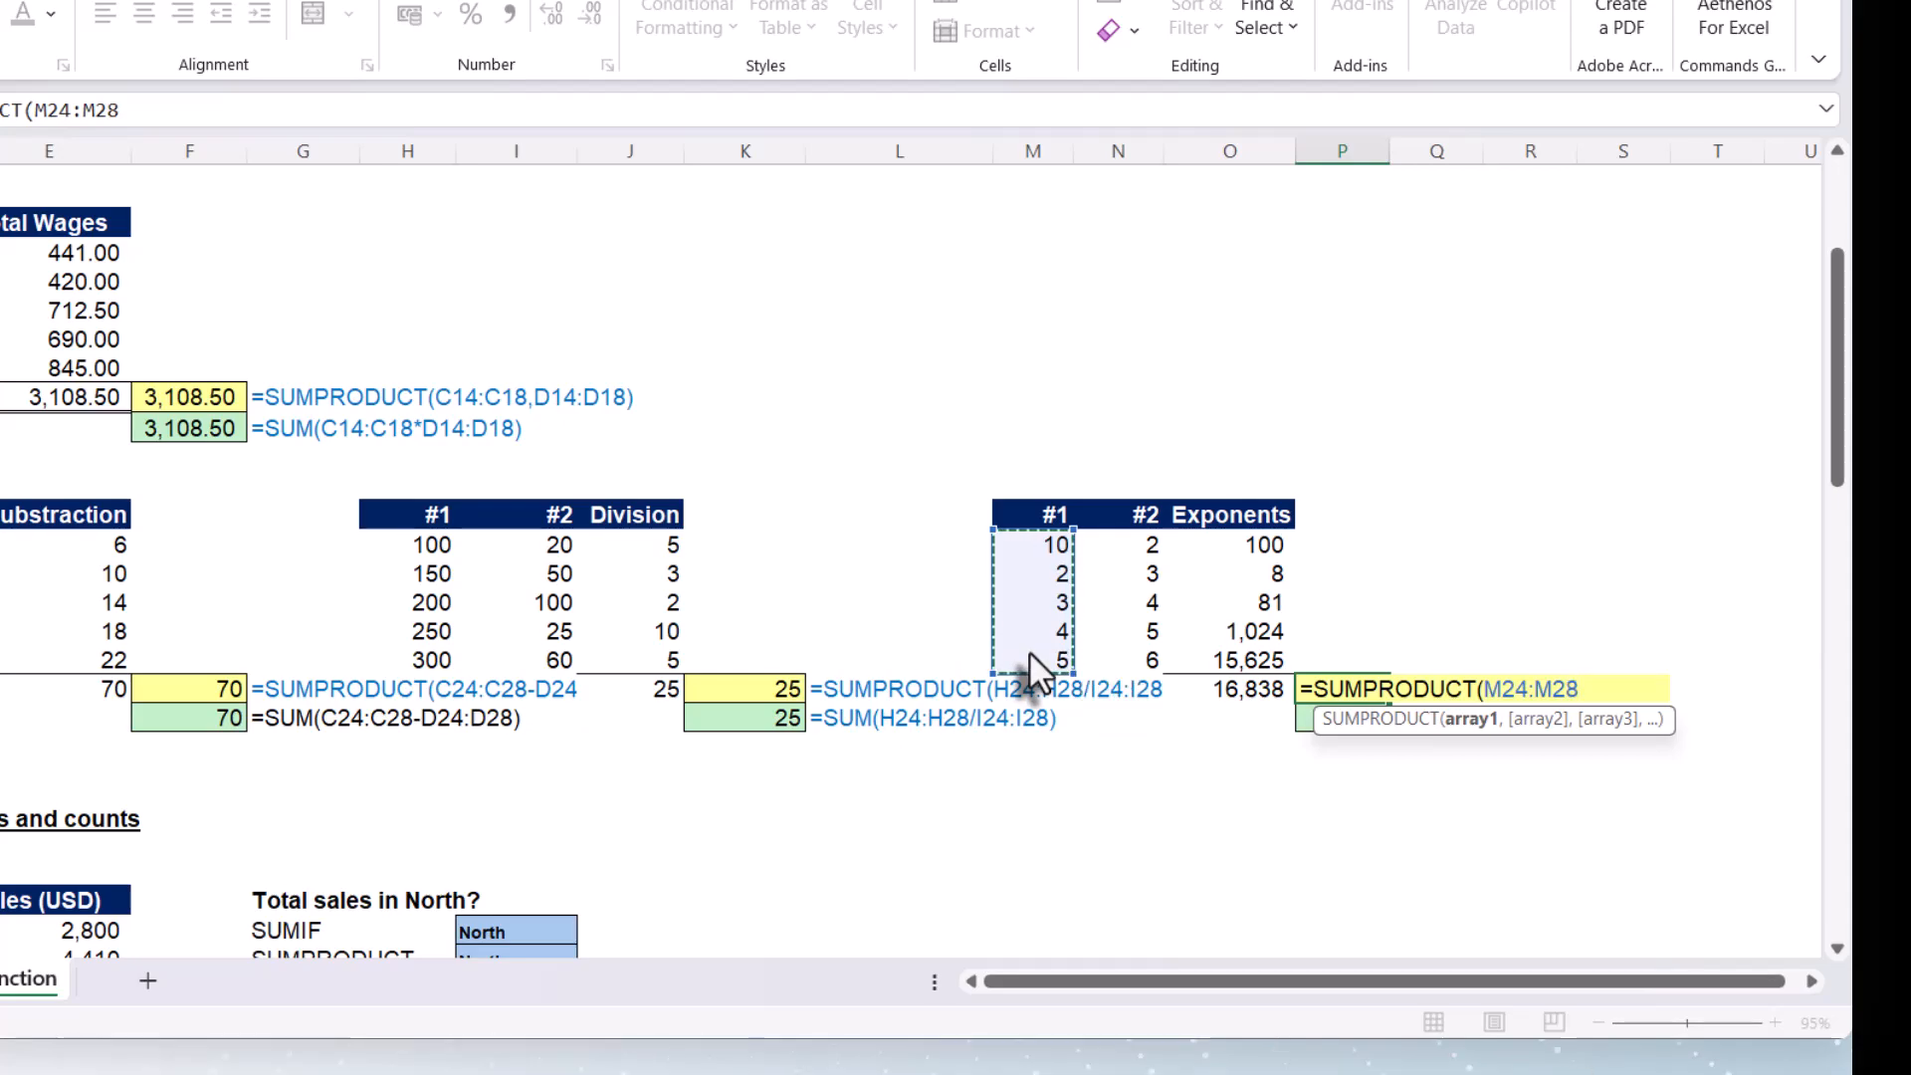
text(^)
drag(1127, 544, 1126, 654)
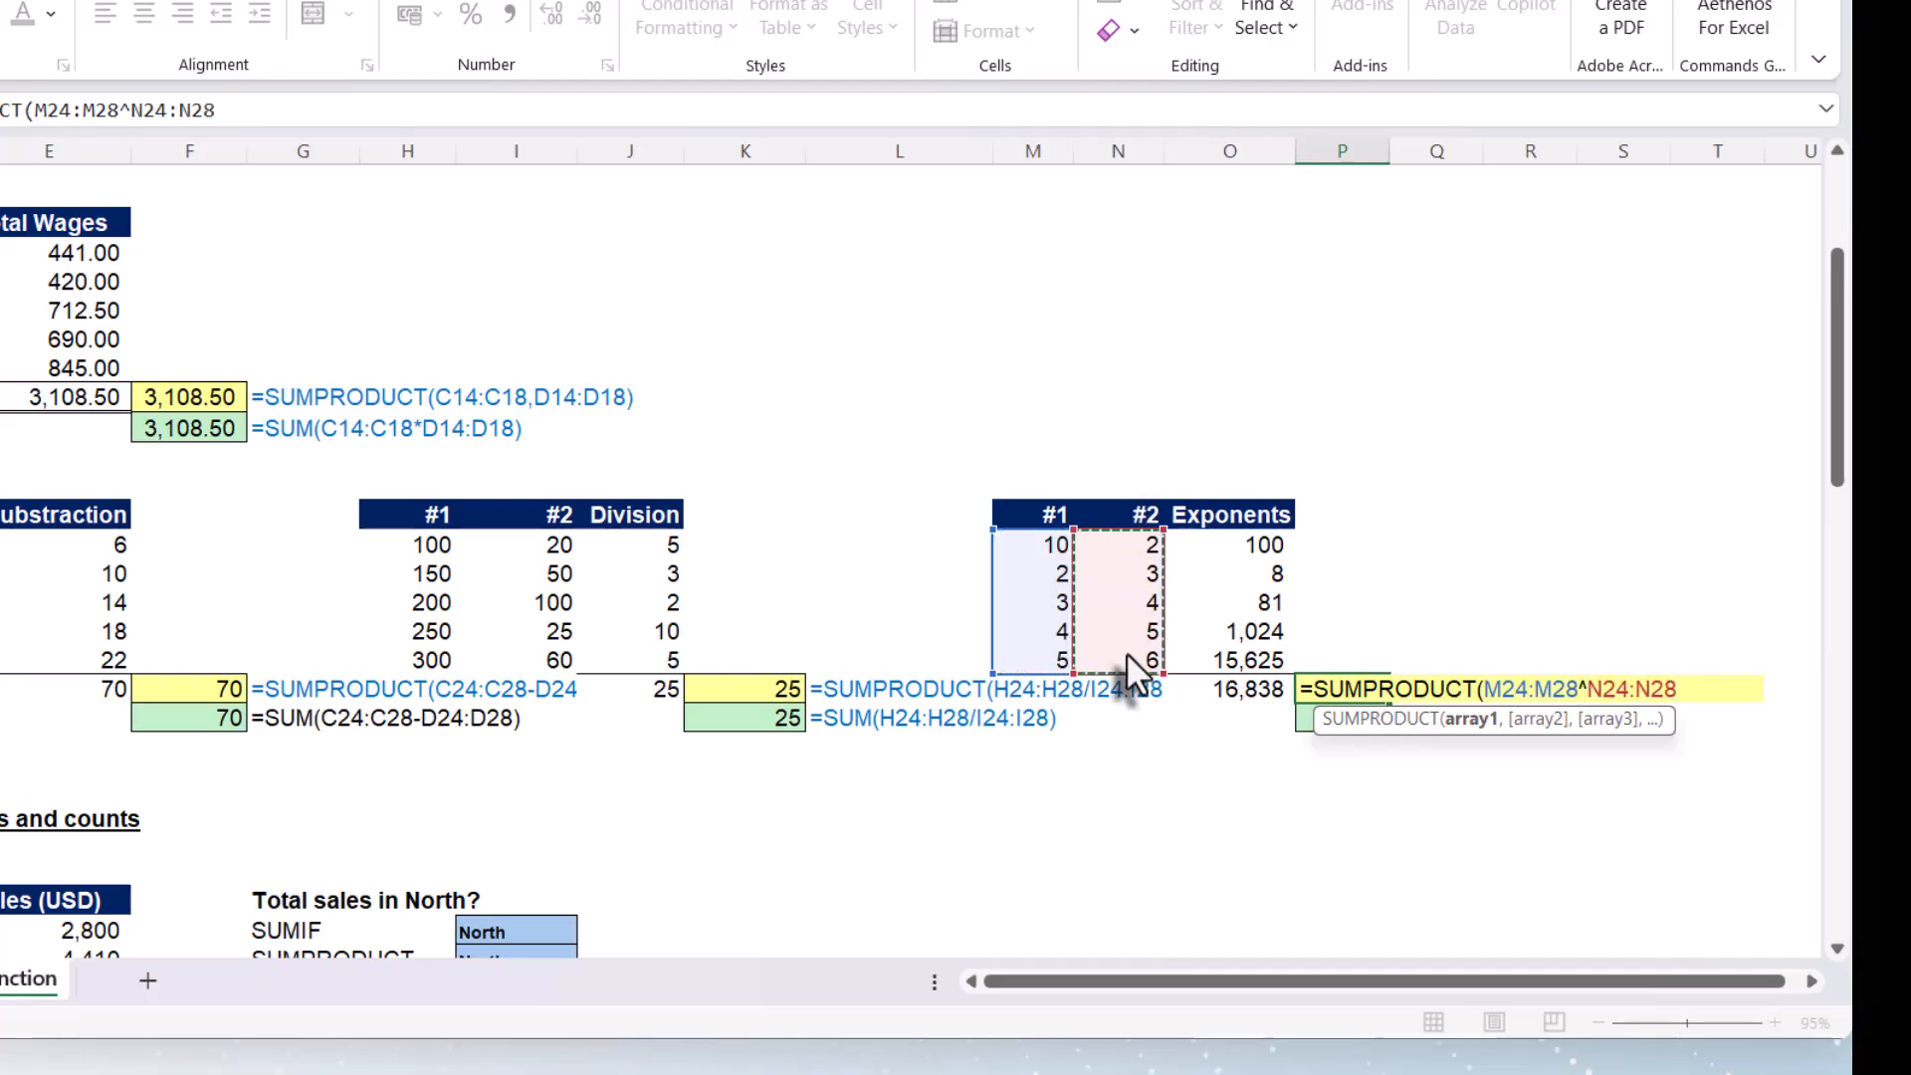
text())
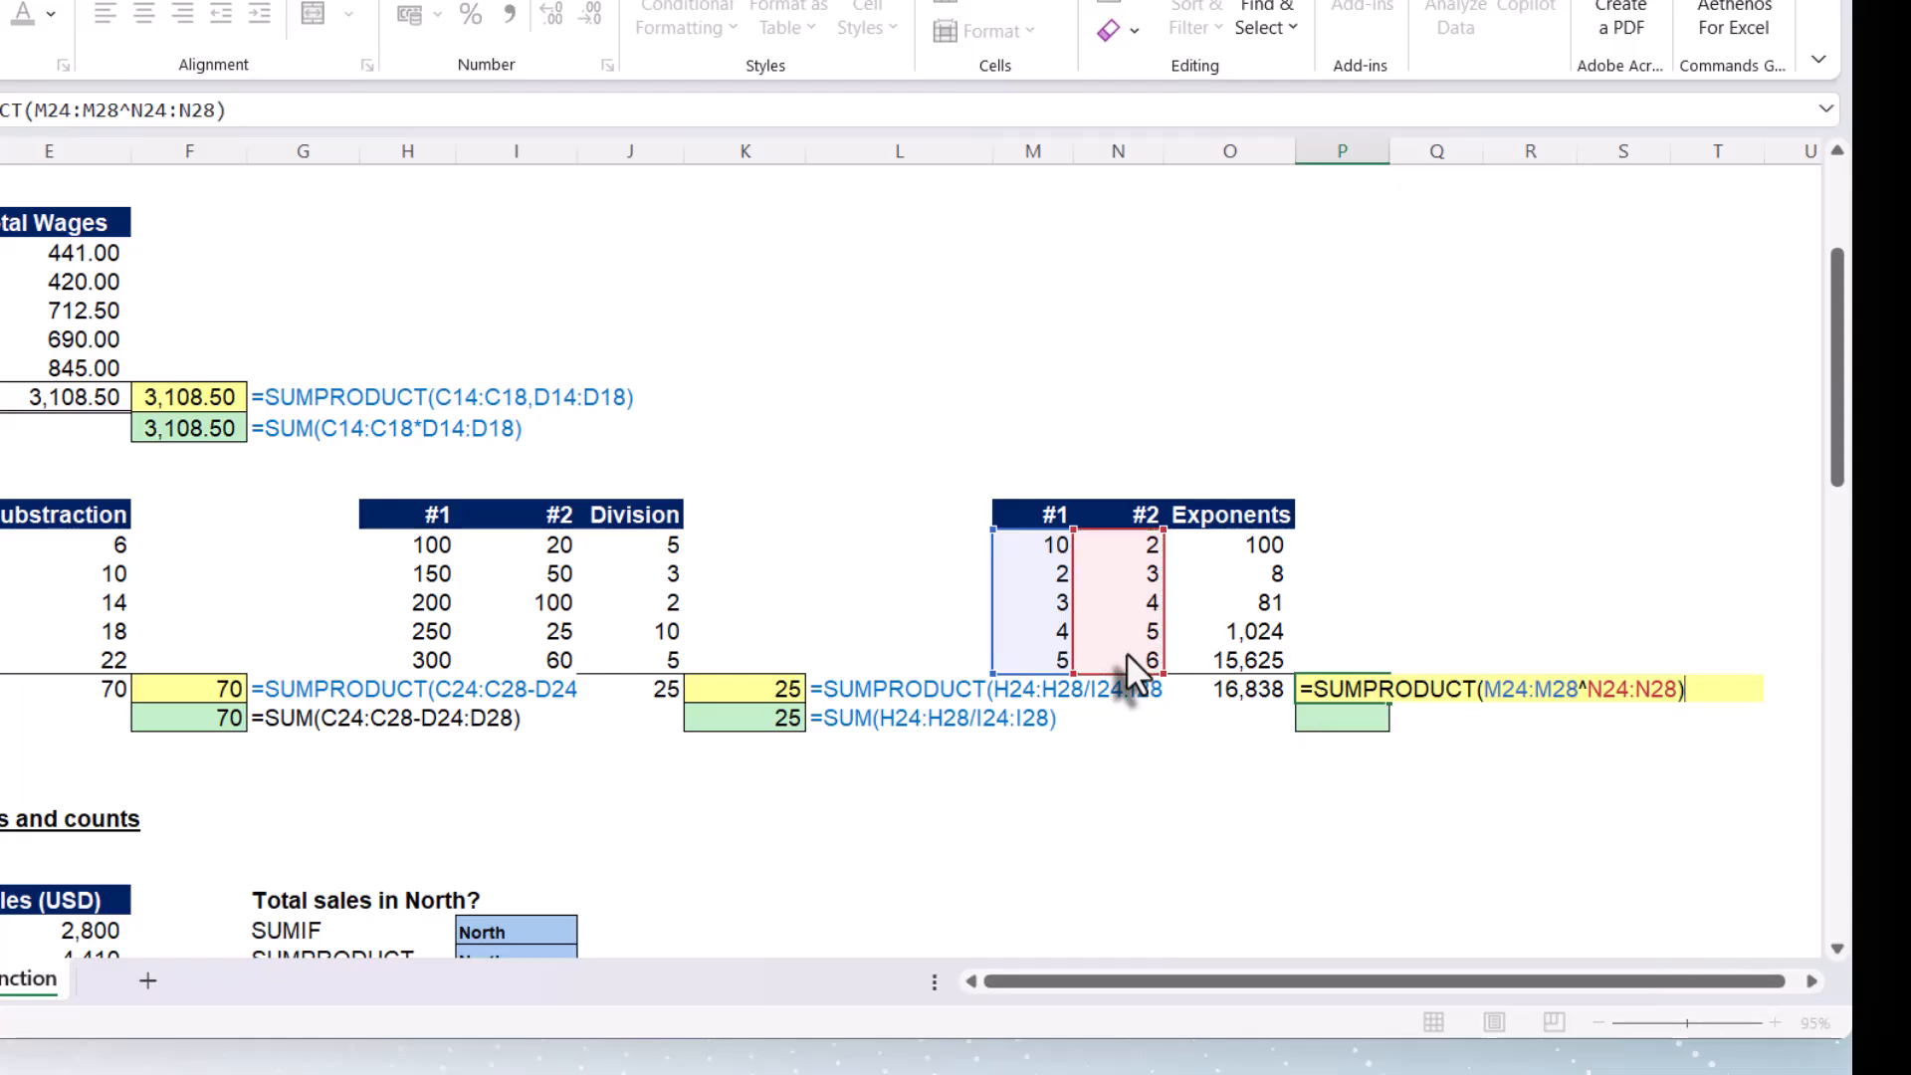
key(Return)
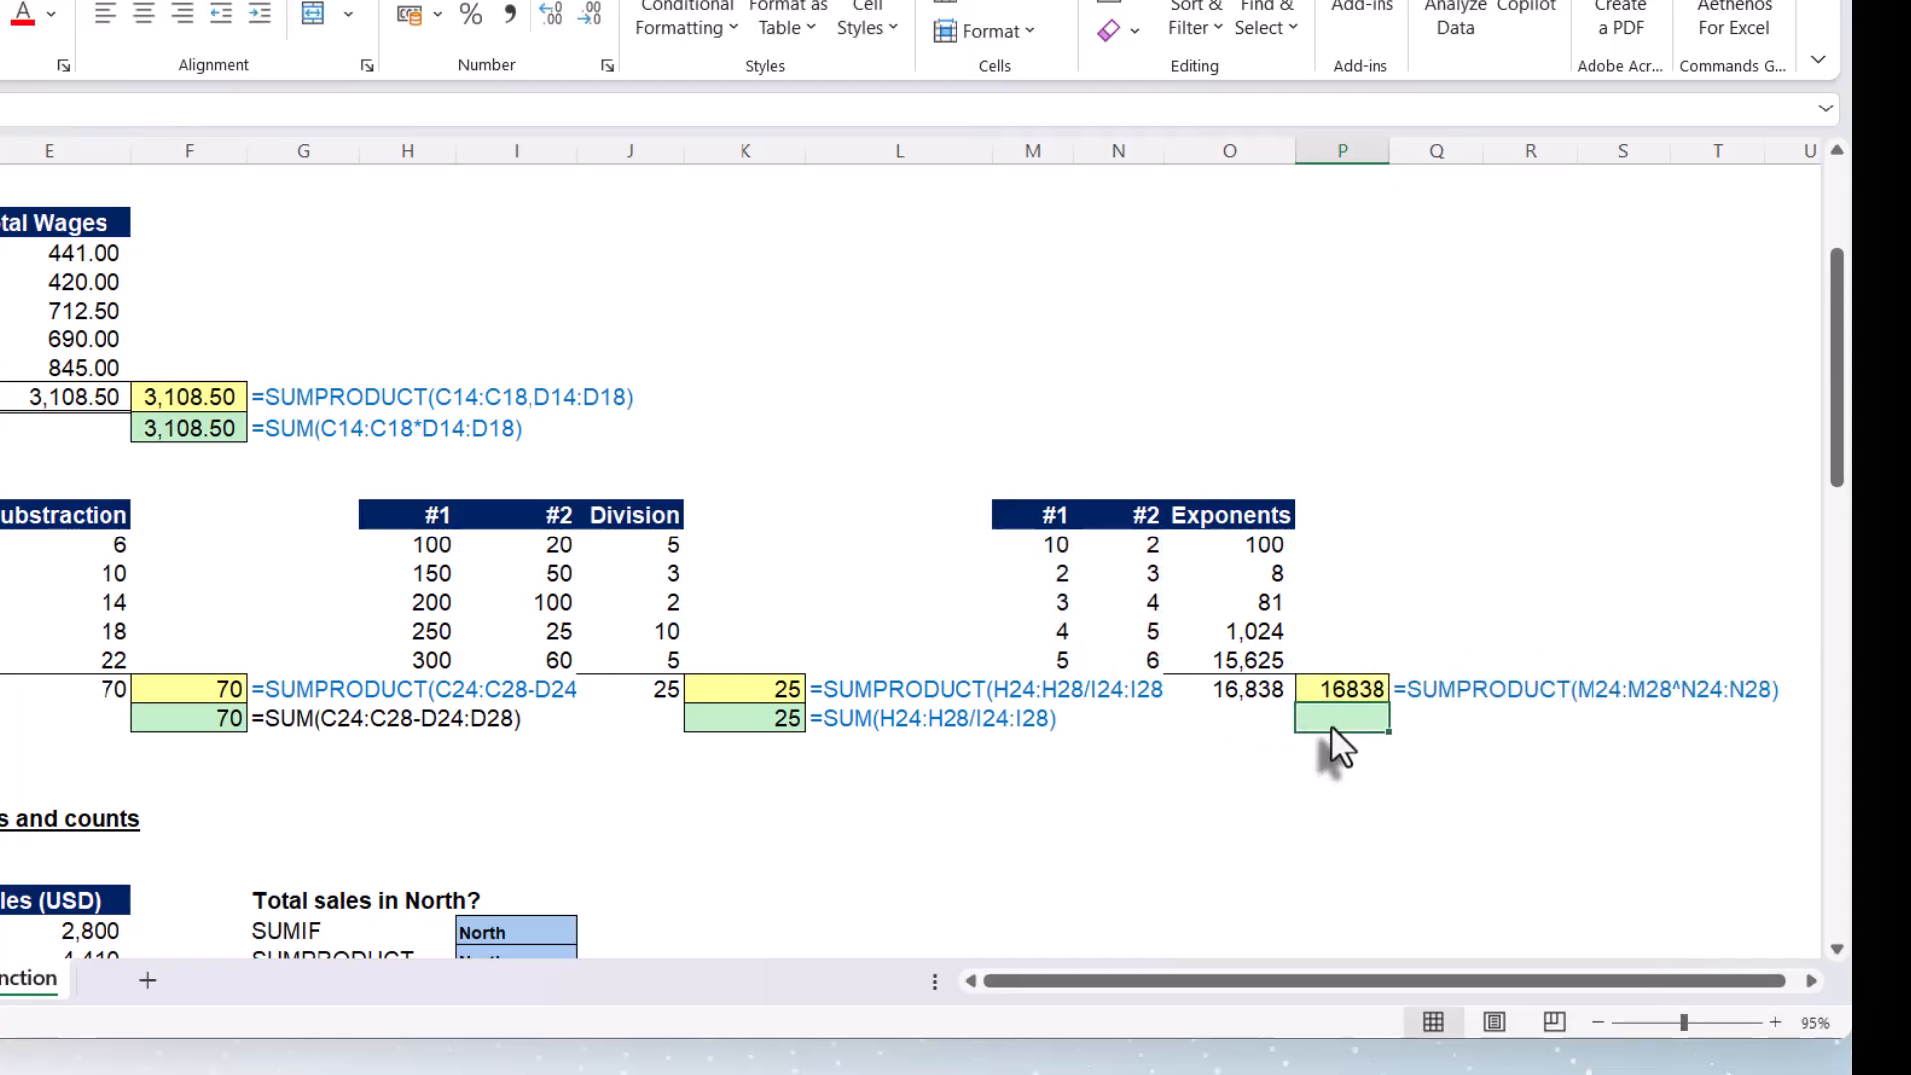
Enter =SUM(M24:M28^N24:N28) in P30 to calculate the Exponents table's total with SUM
text(=su)
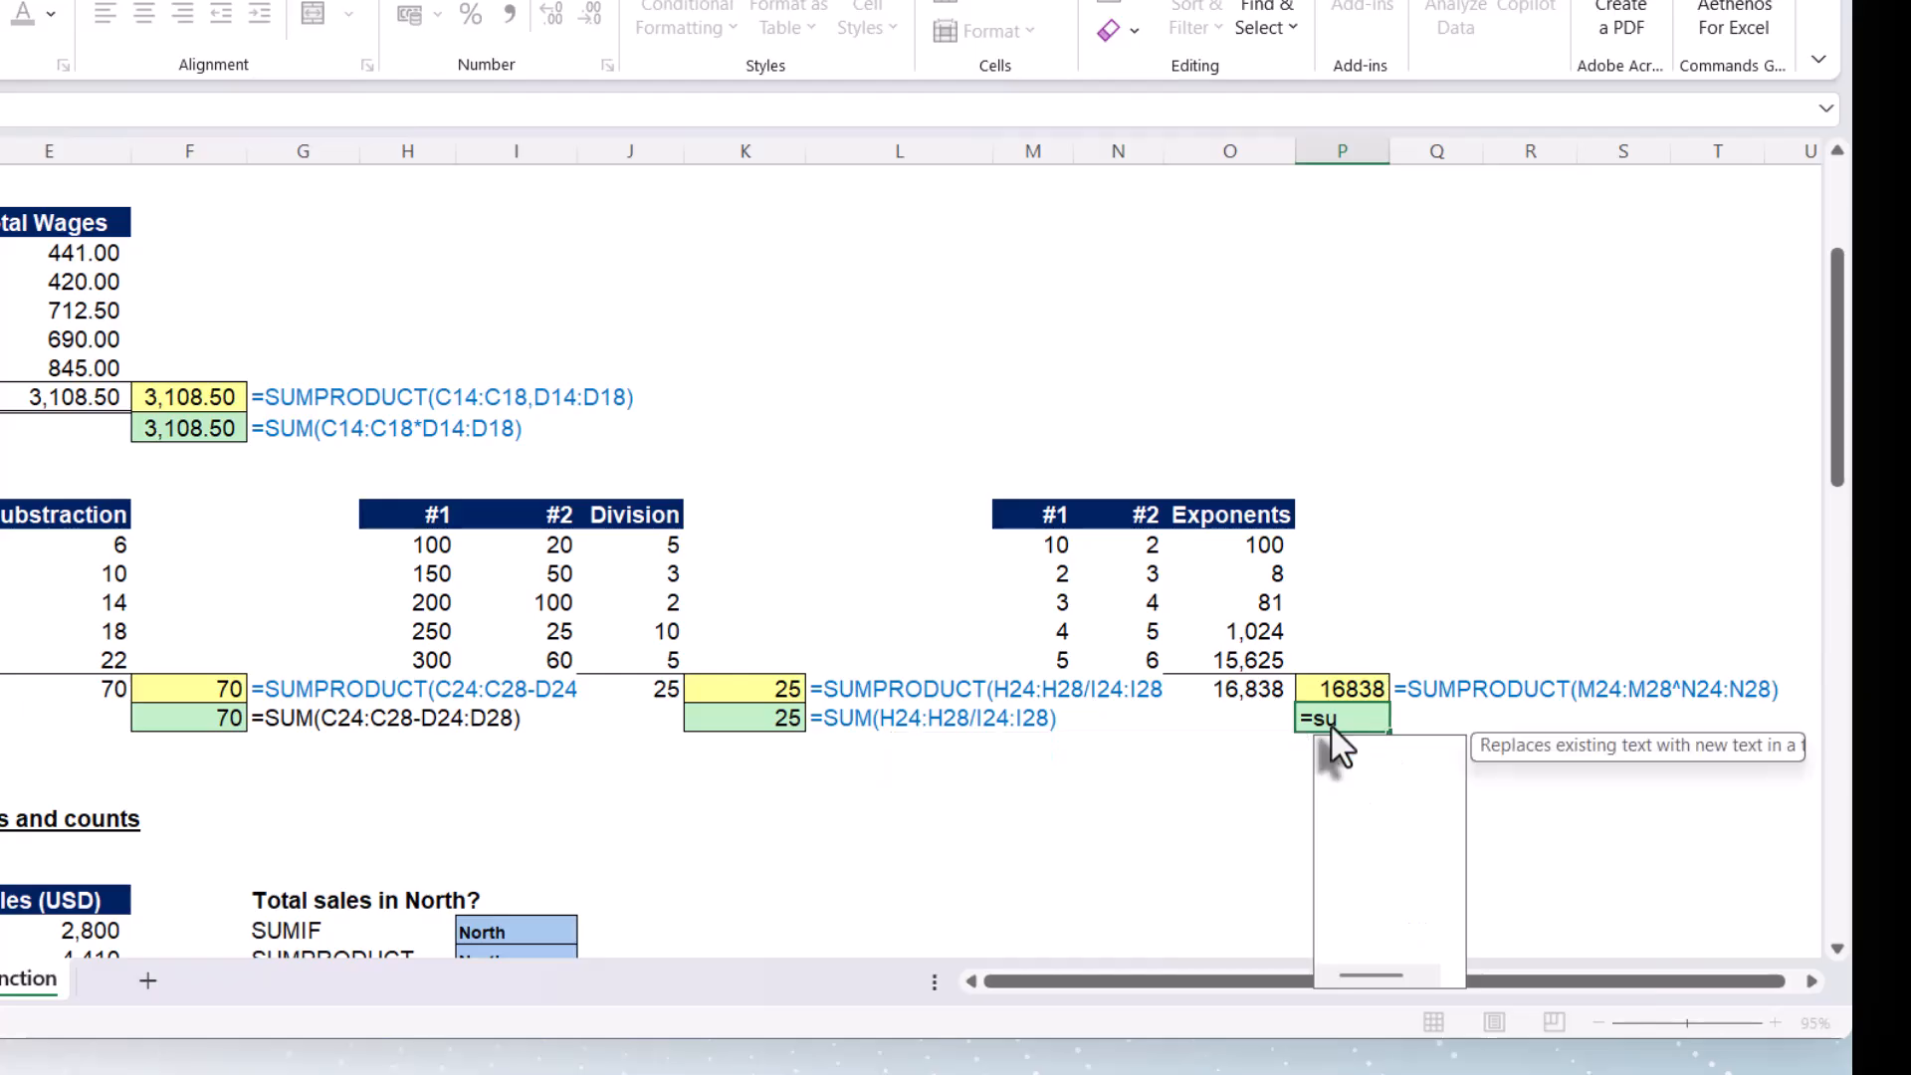
text(m()
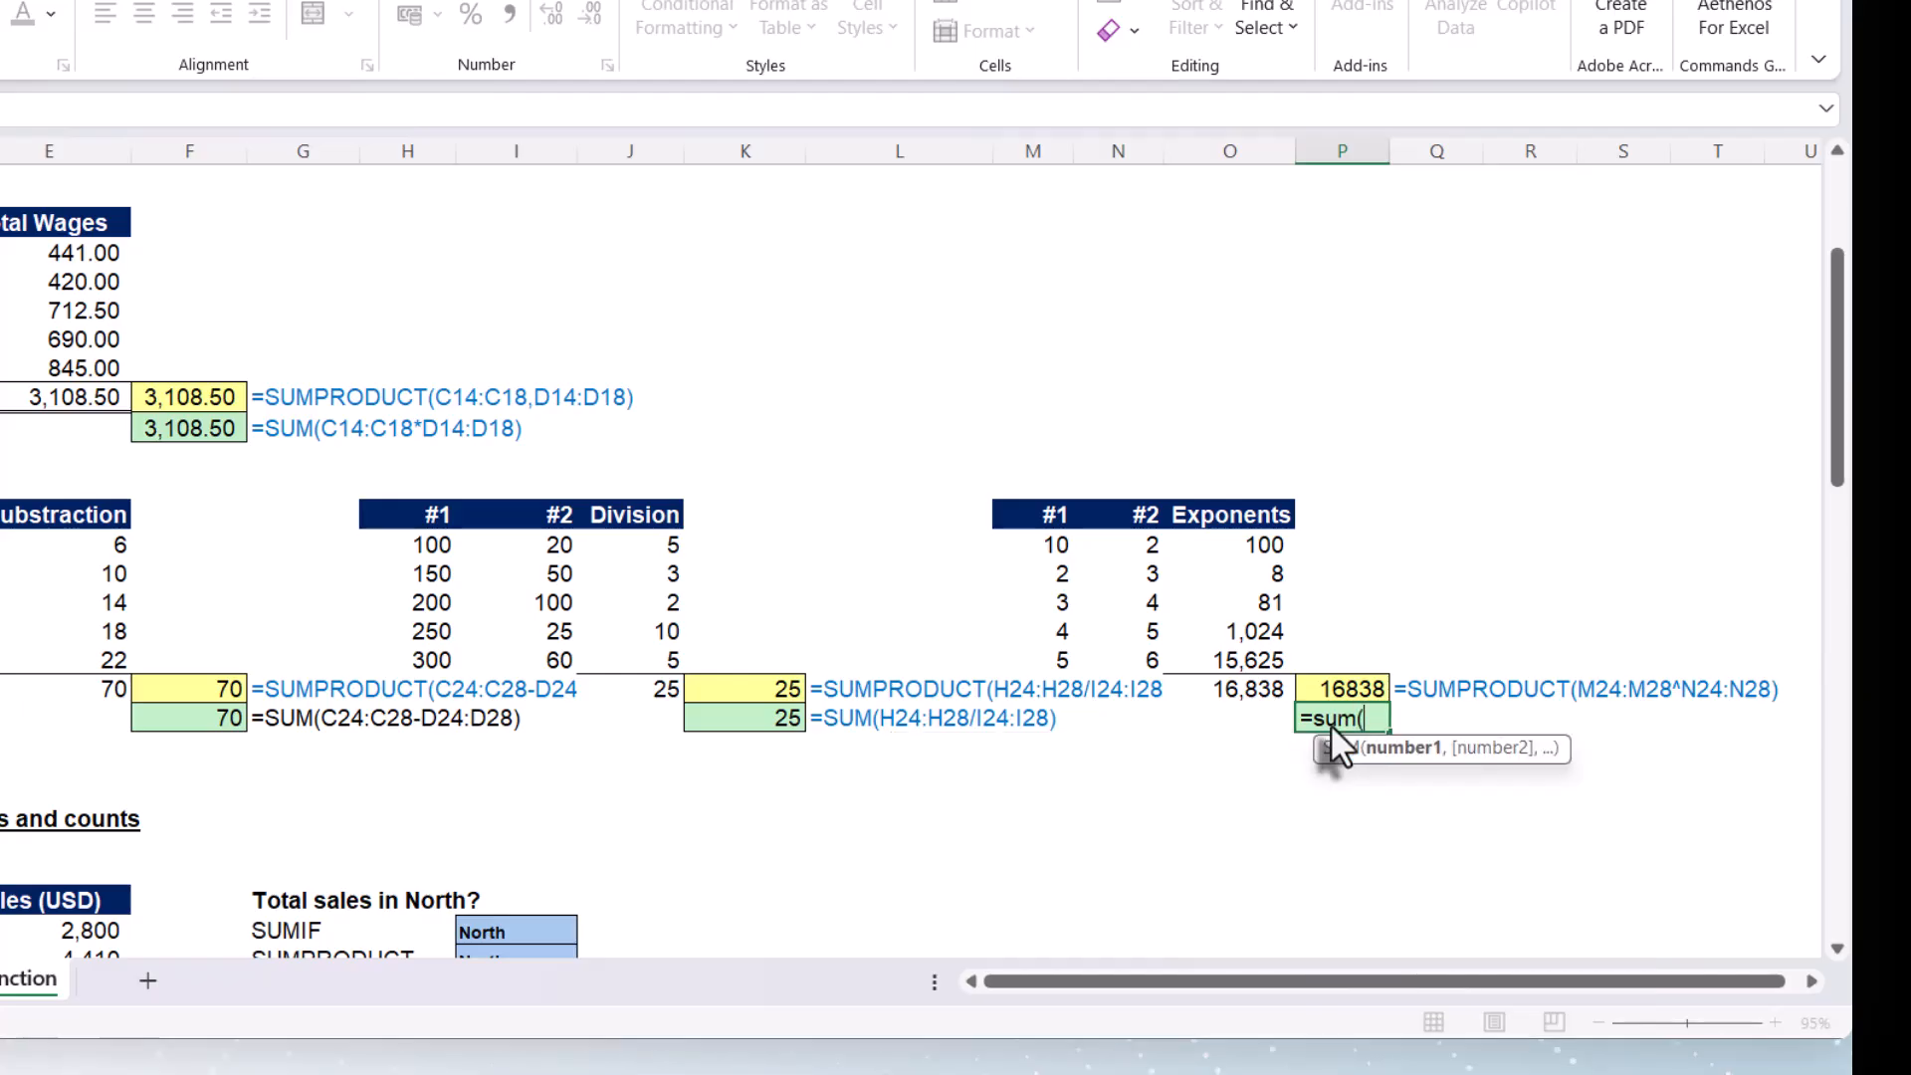
drag(1051, 547, 1022, 657)
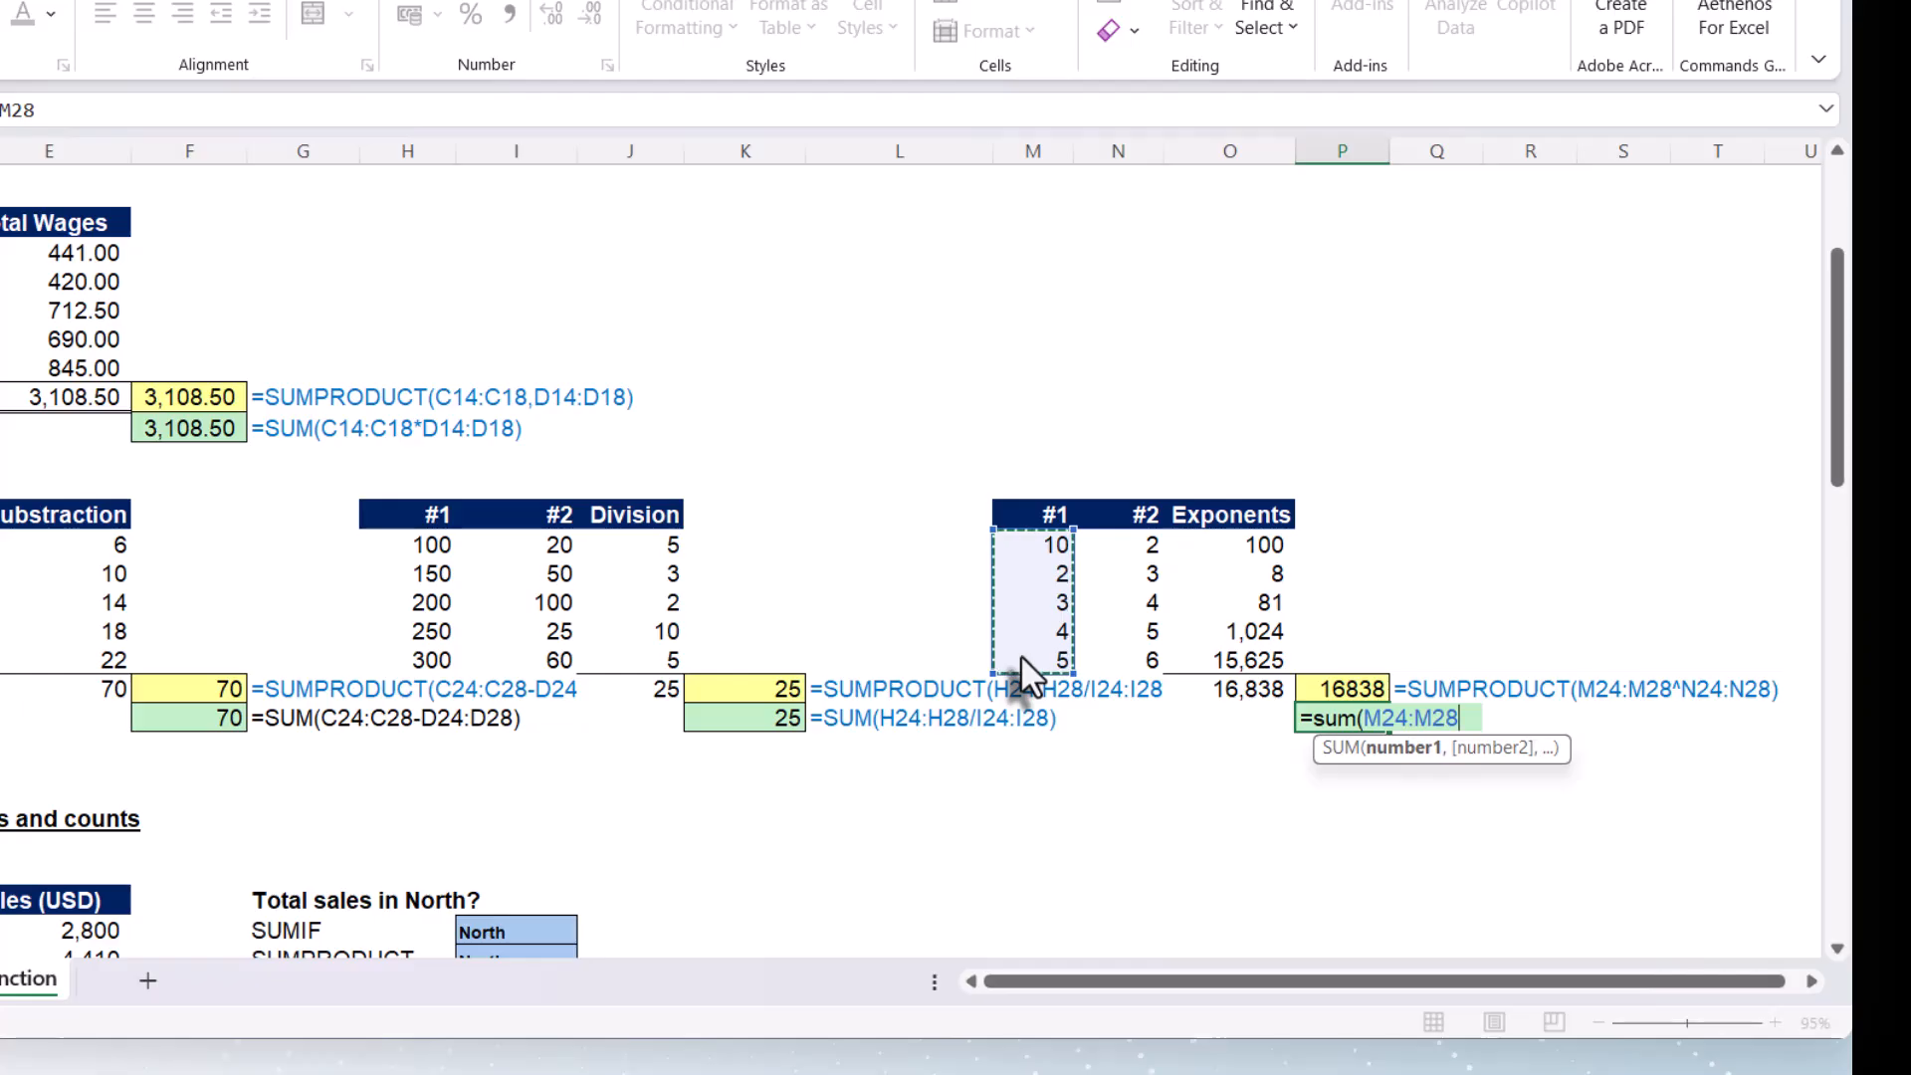
text(^)
drag(1145, 548, 1125, 659)
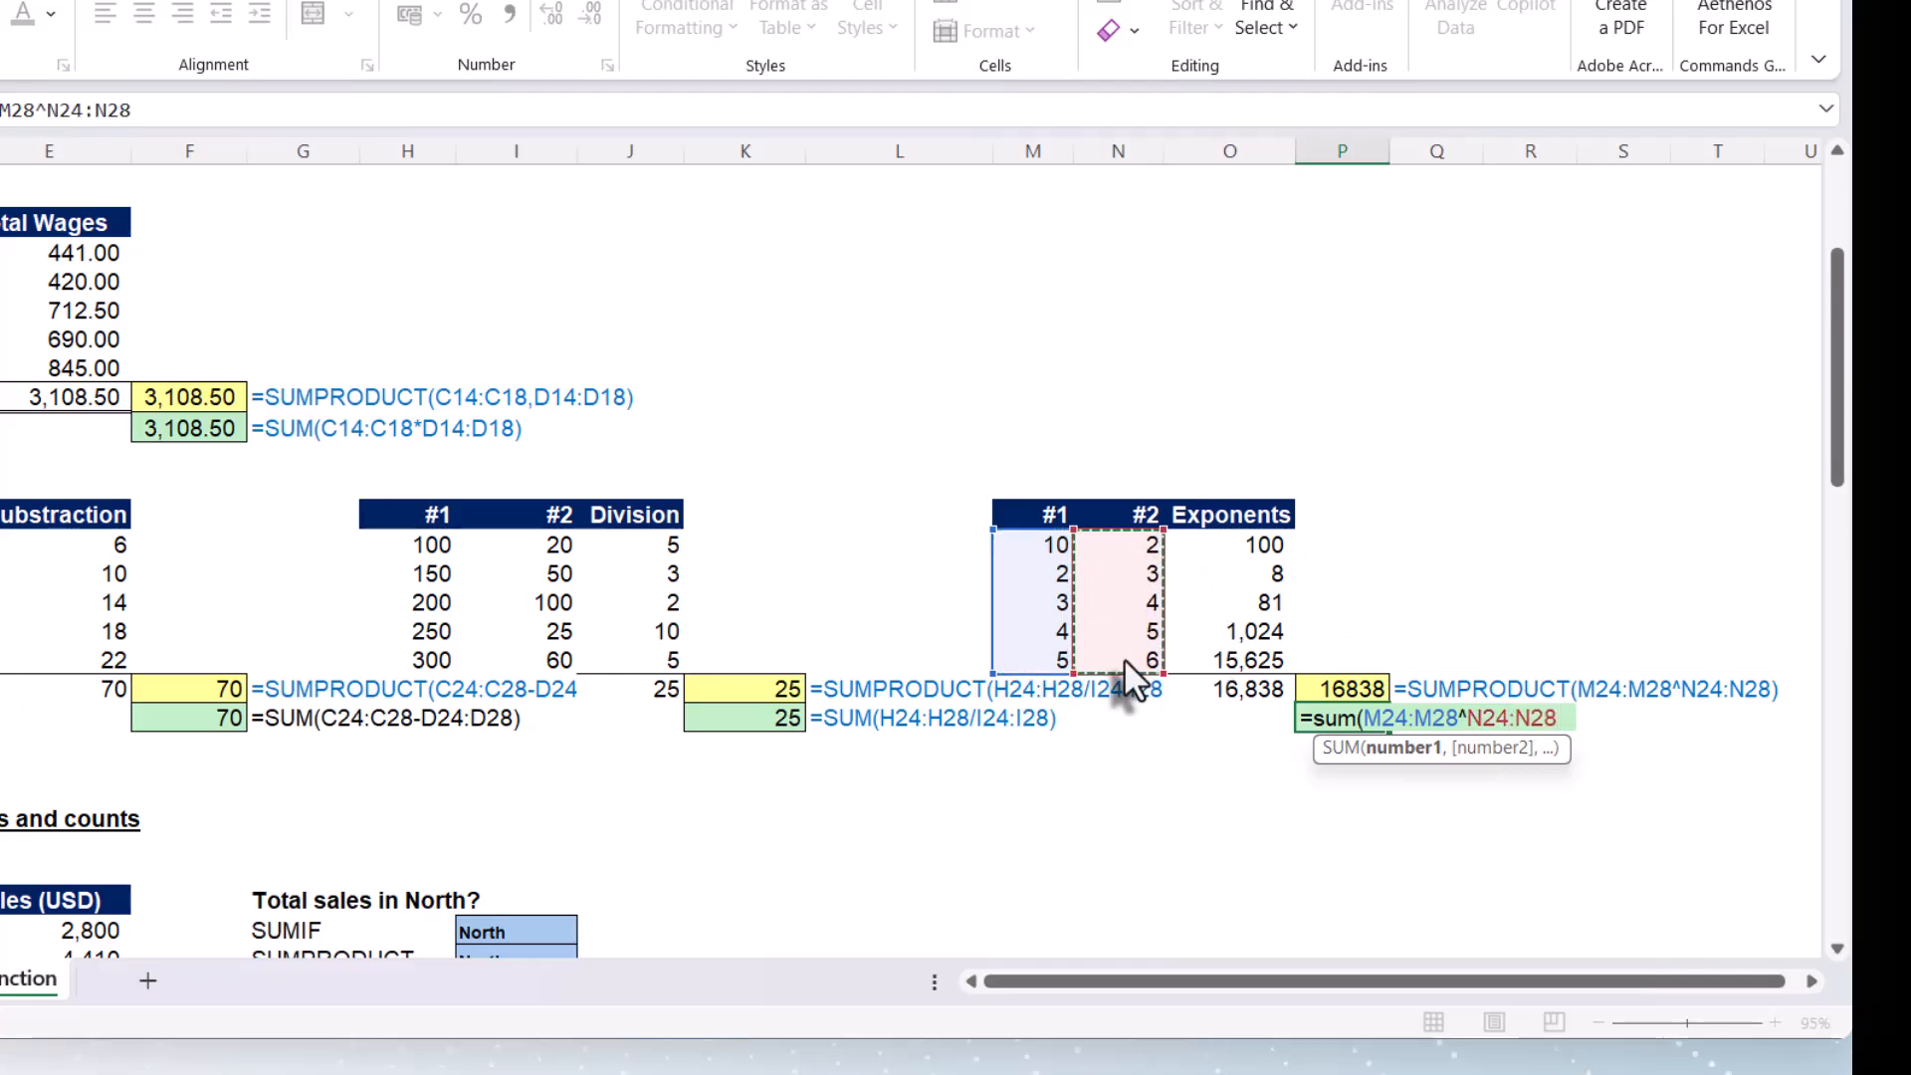
text(()
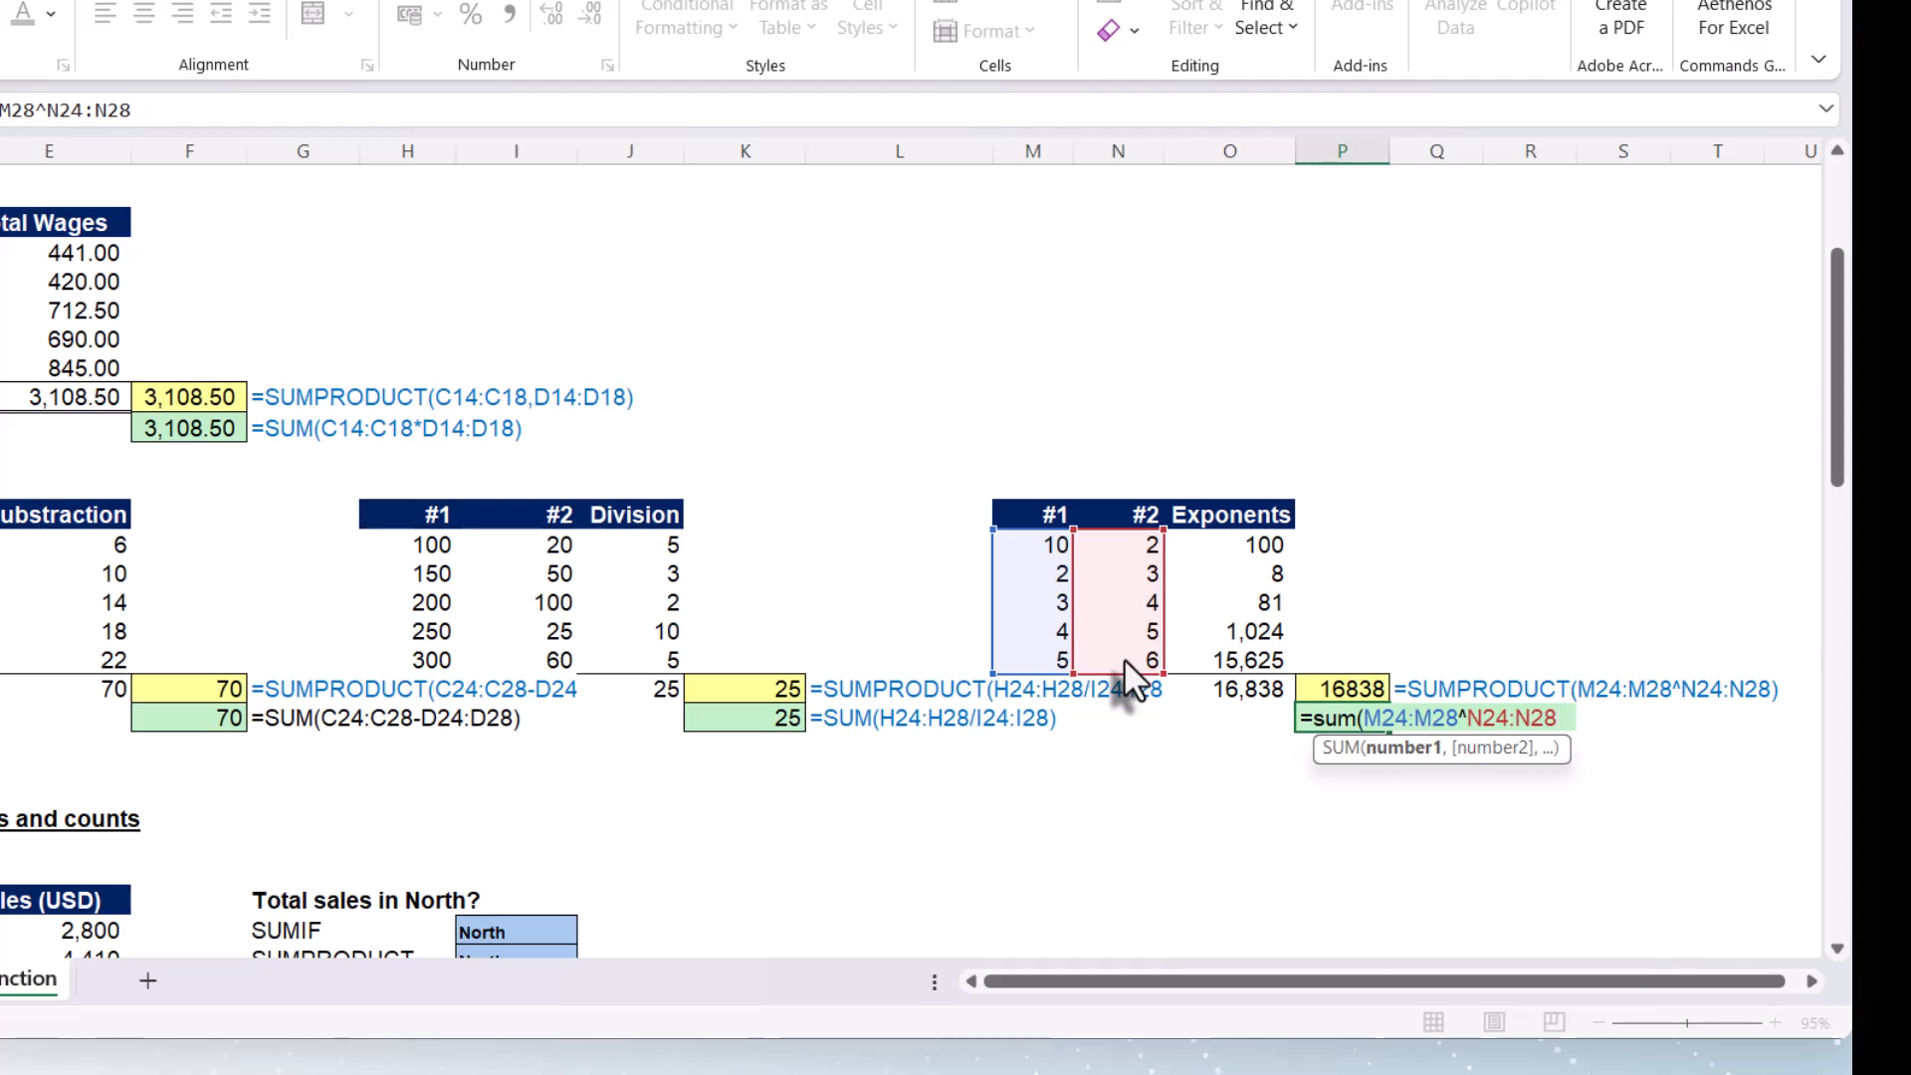
key(BackSpace)
text())
key(Return)
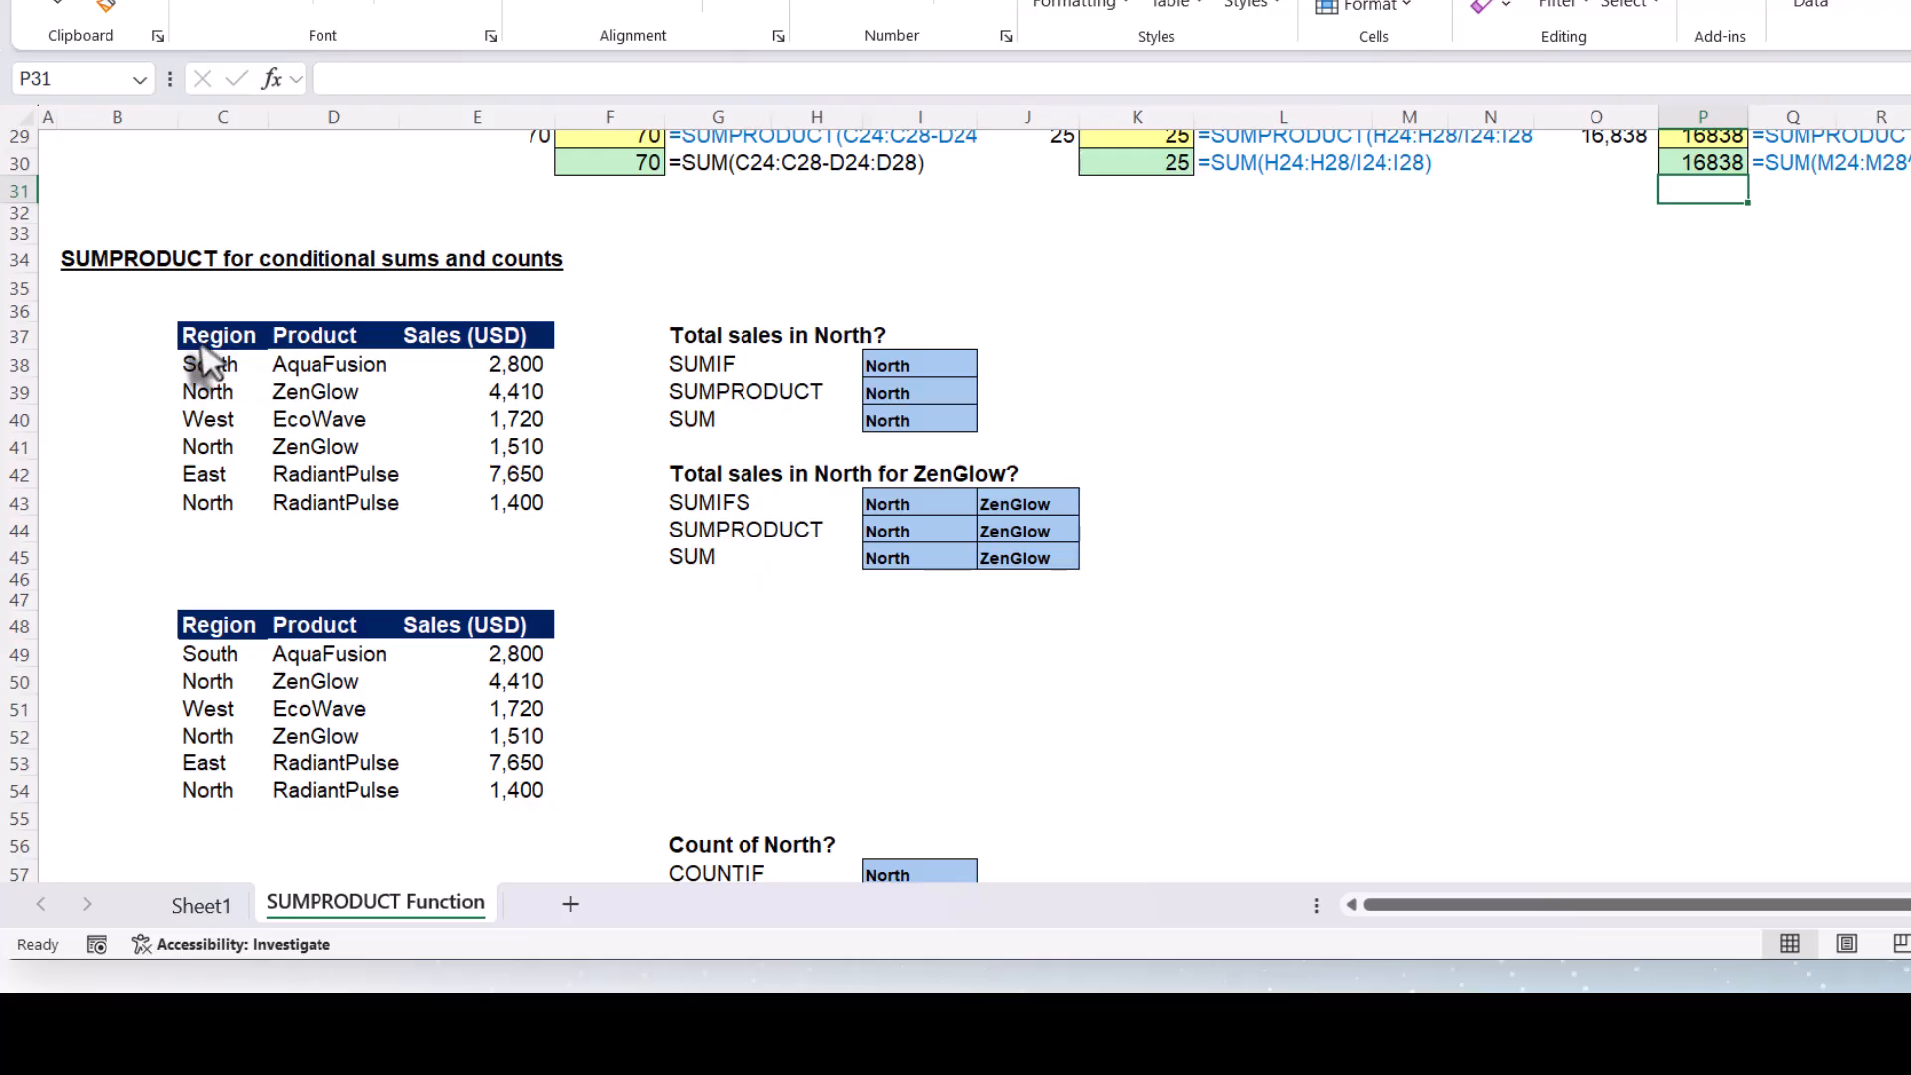
Examine the Region, Product and Sales (USD) columns of the first table under conditional sums and counts
drag(213, 342, 223, 501)
drag(310, 360, 321, 486)
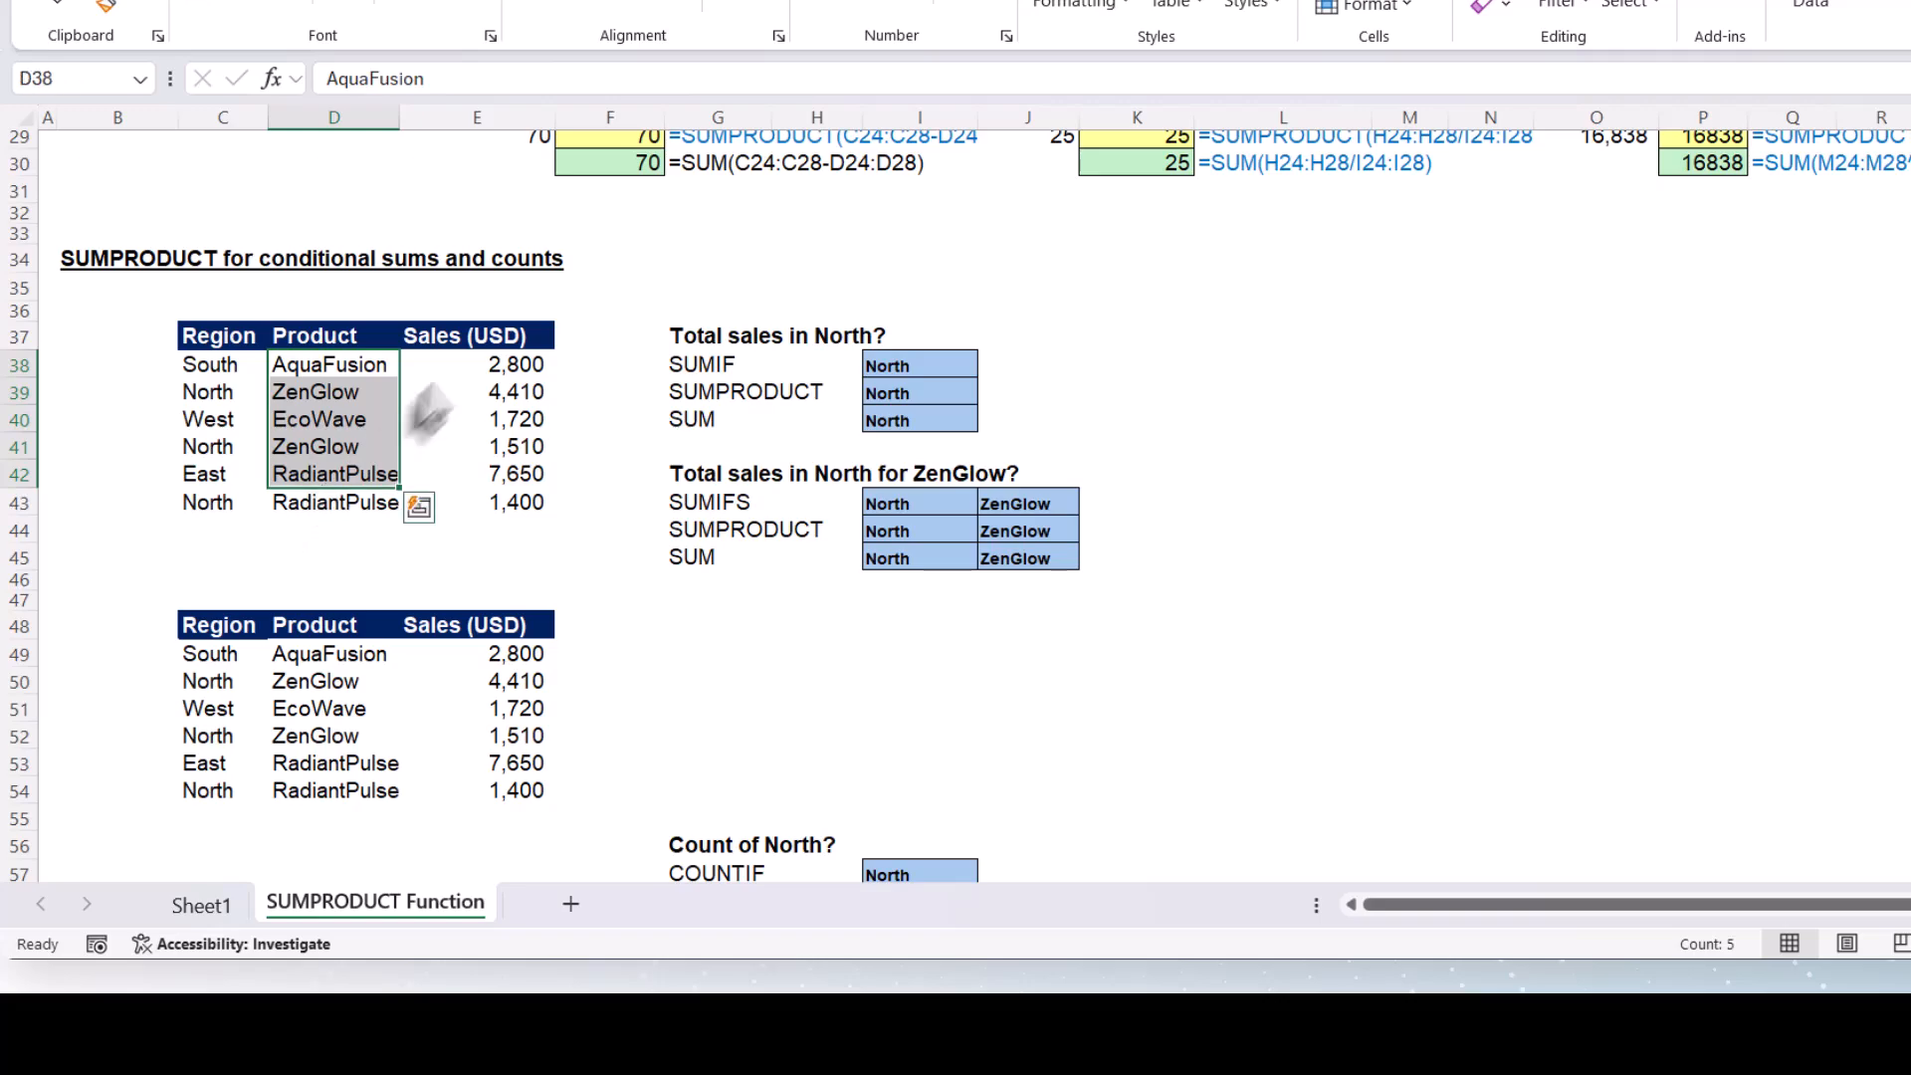
drag(449, 342, 456, 494)
click(211, 420)
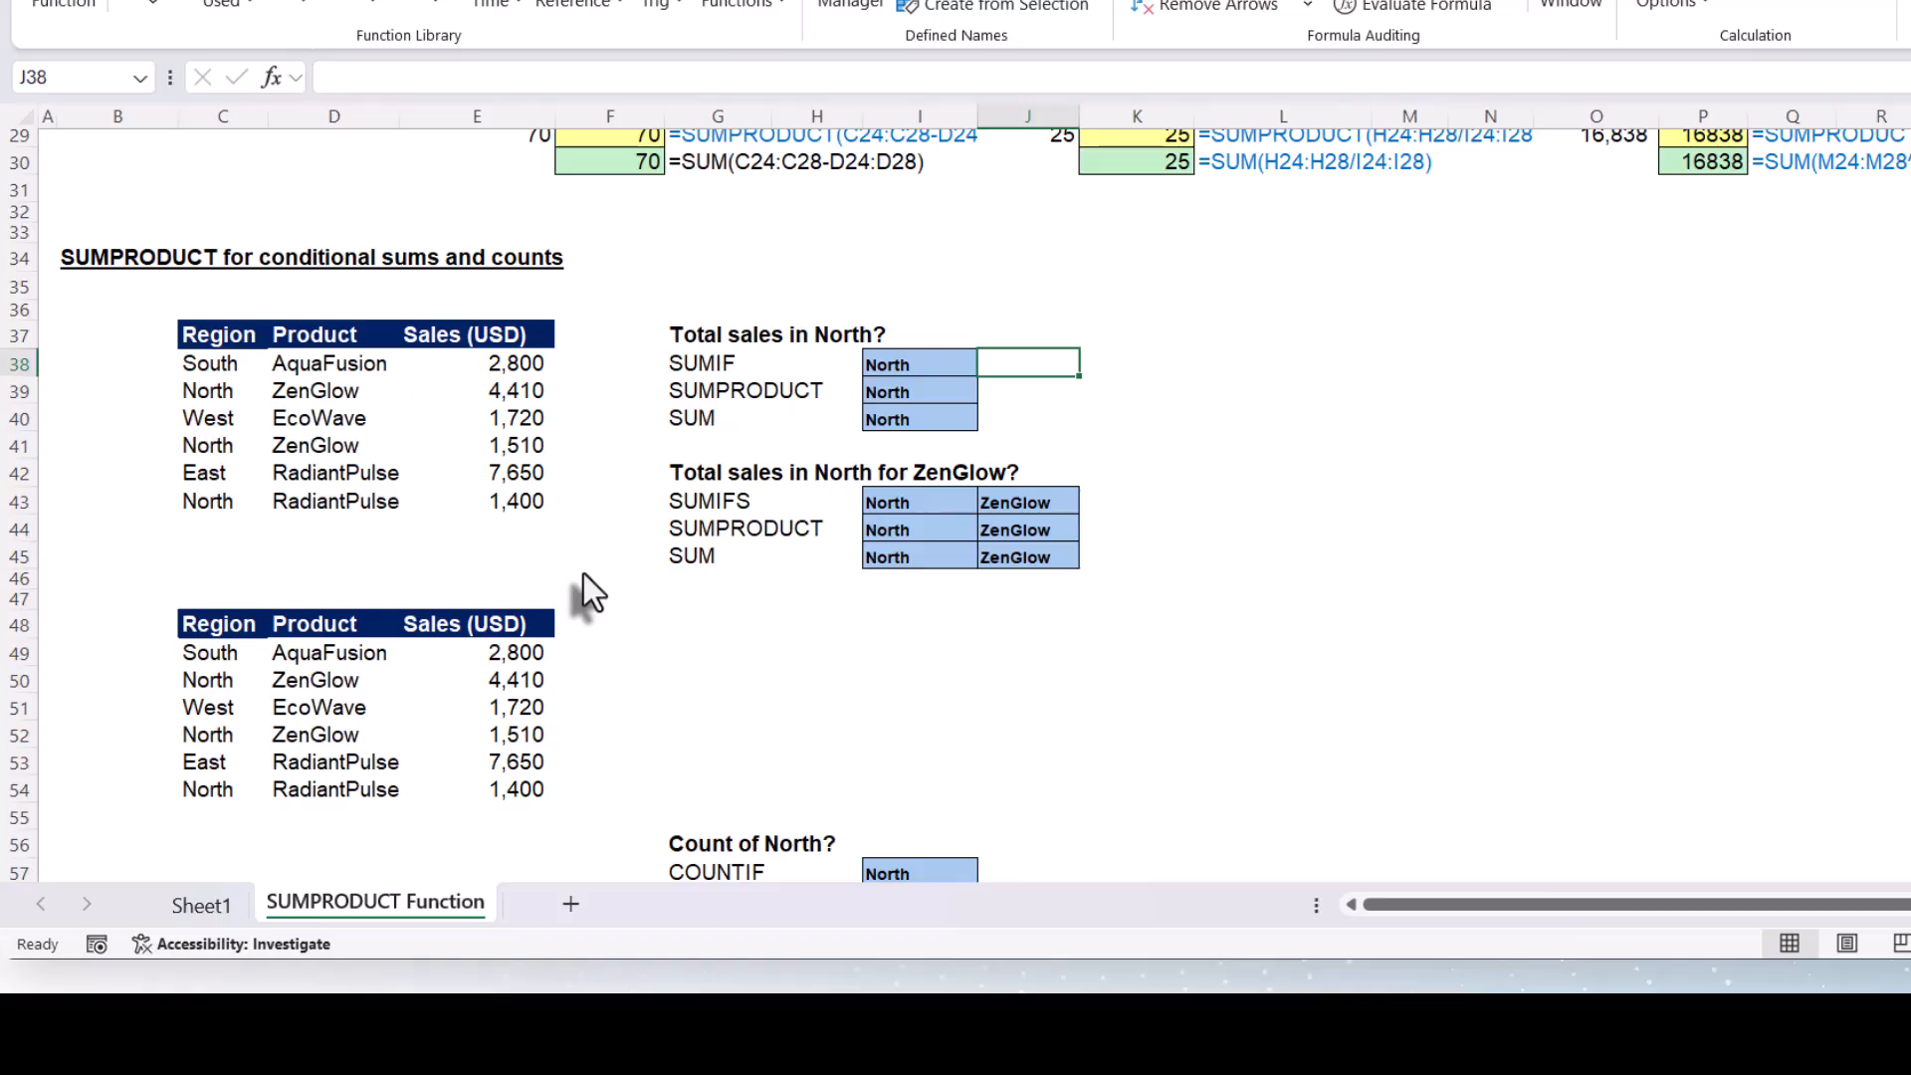
Enter =SUMIF(Region,I38,Sales) in J38 to total the sales in North, using the named ranges
text(=su)
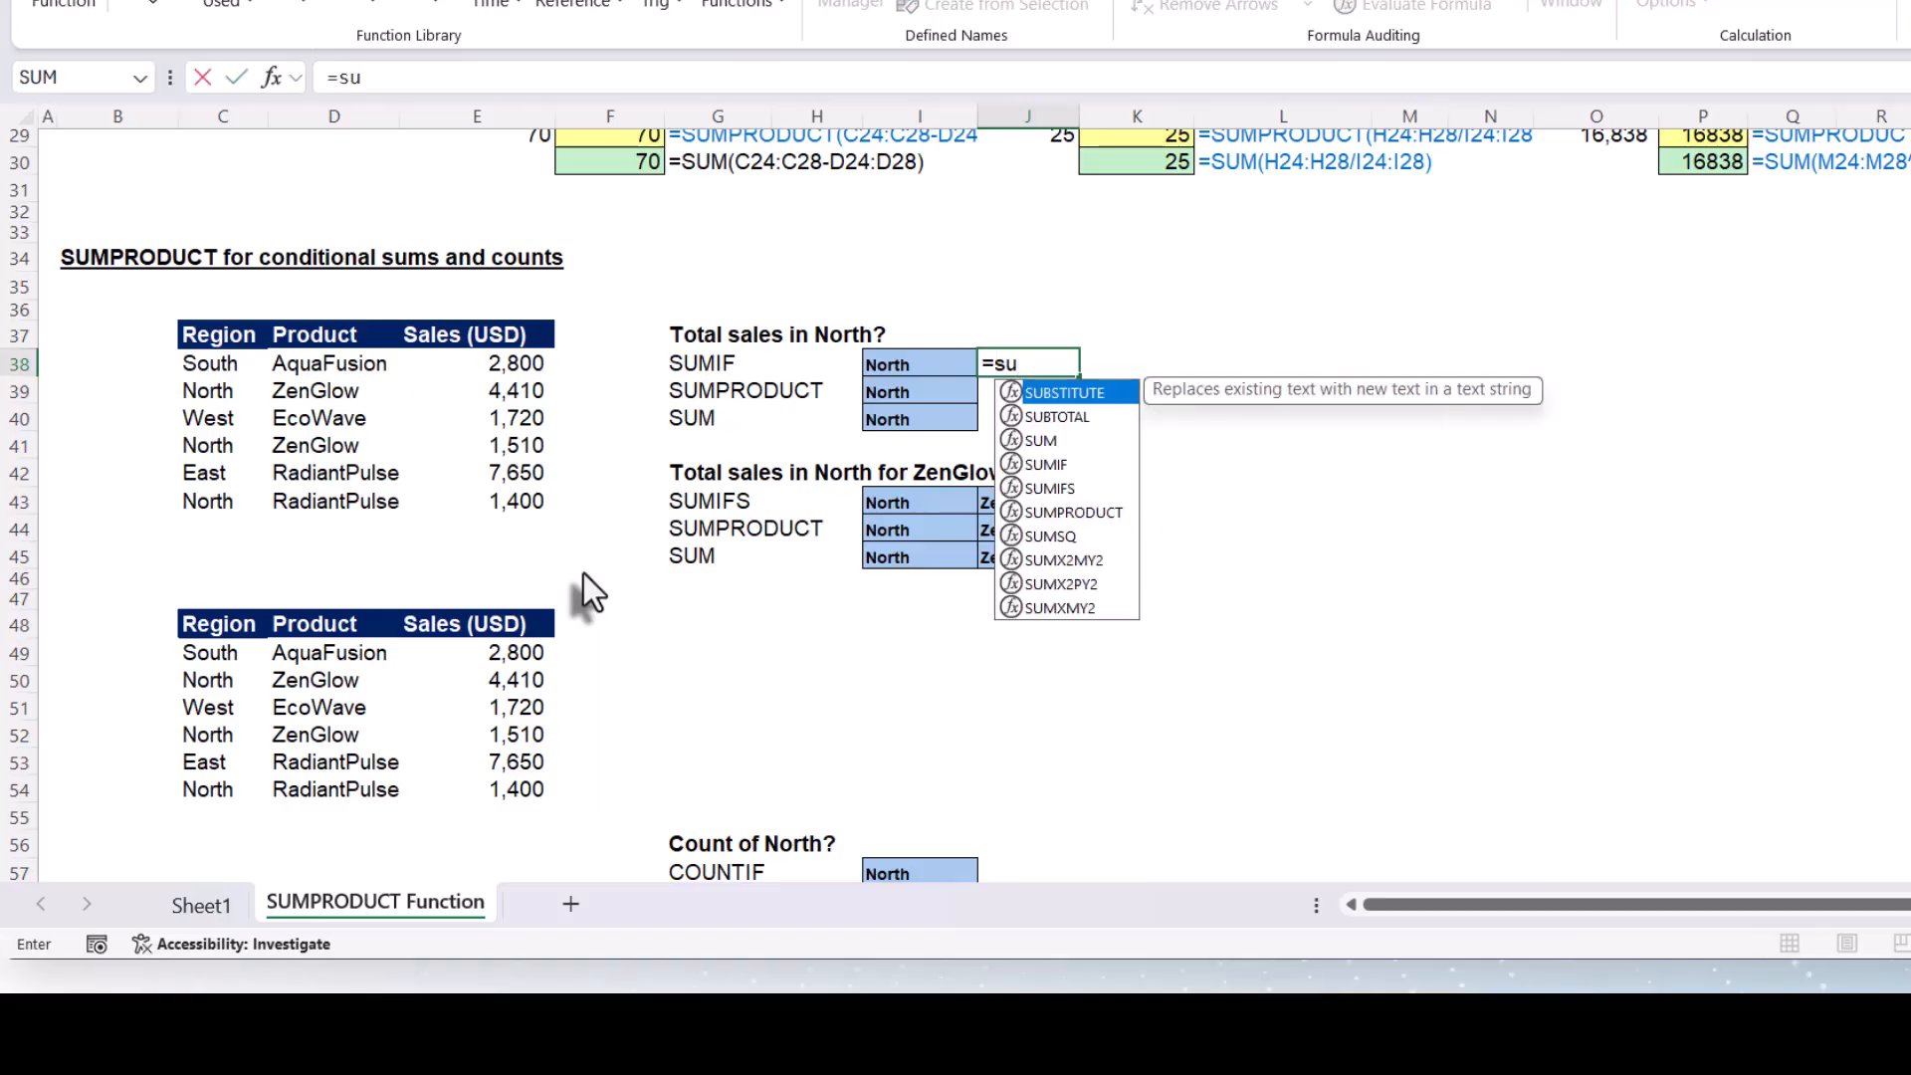
text(mif)
key(Tab)
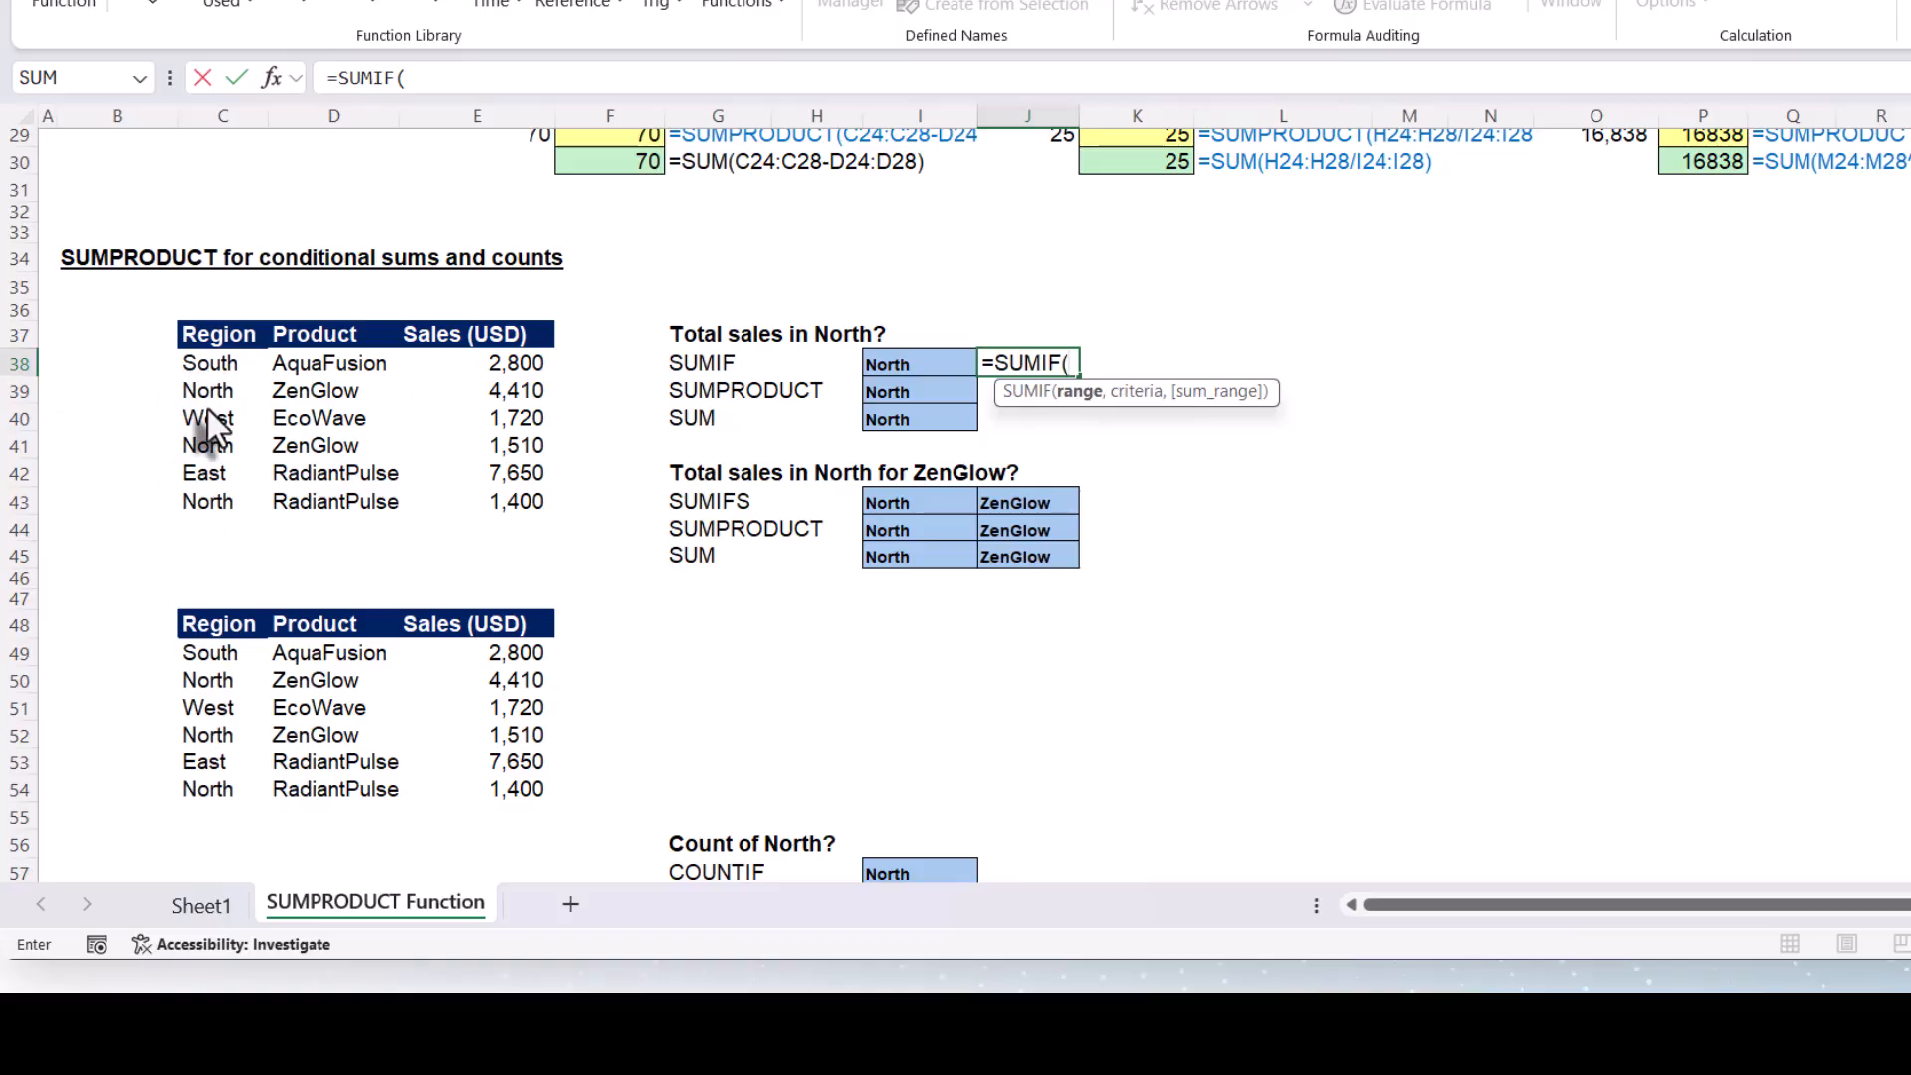
text(reh)
key(BackSpace)
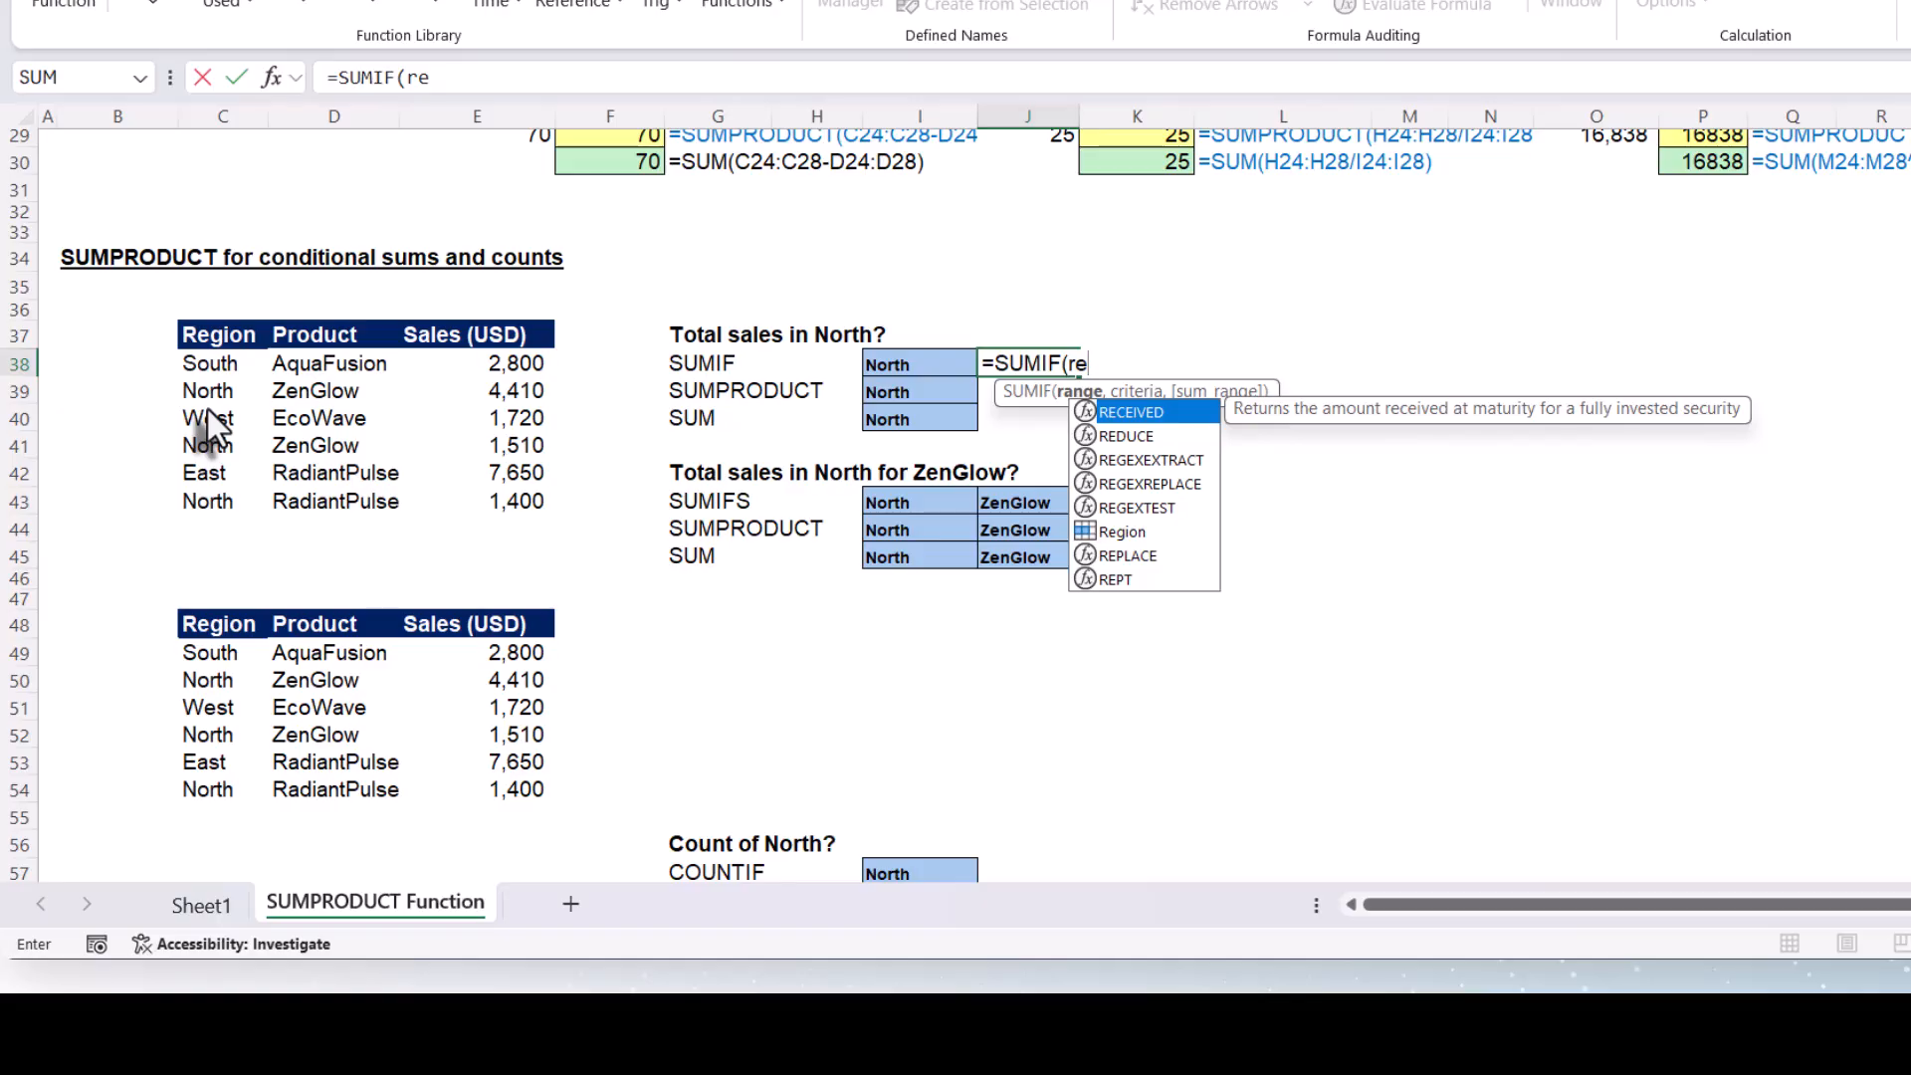
text(gi)
key(Tab)
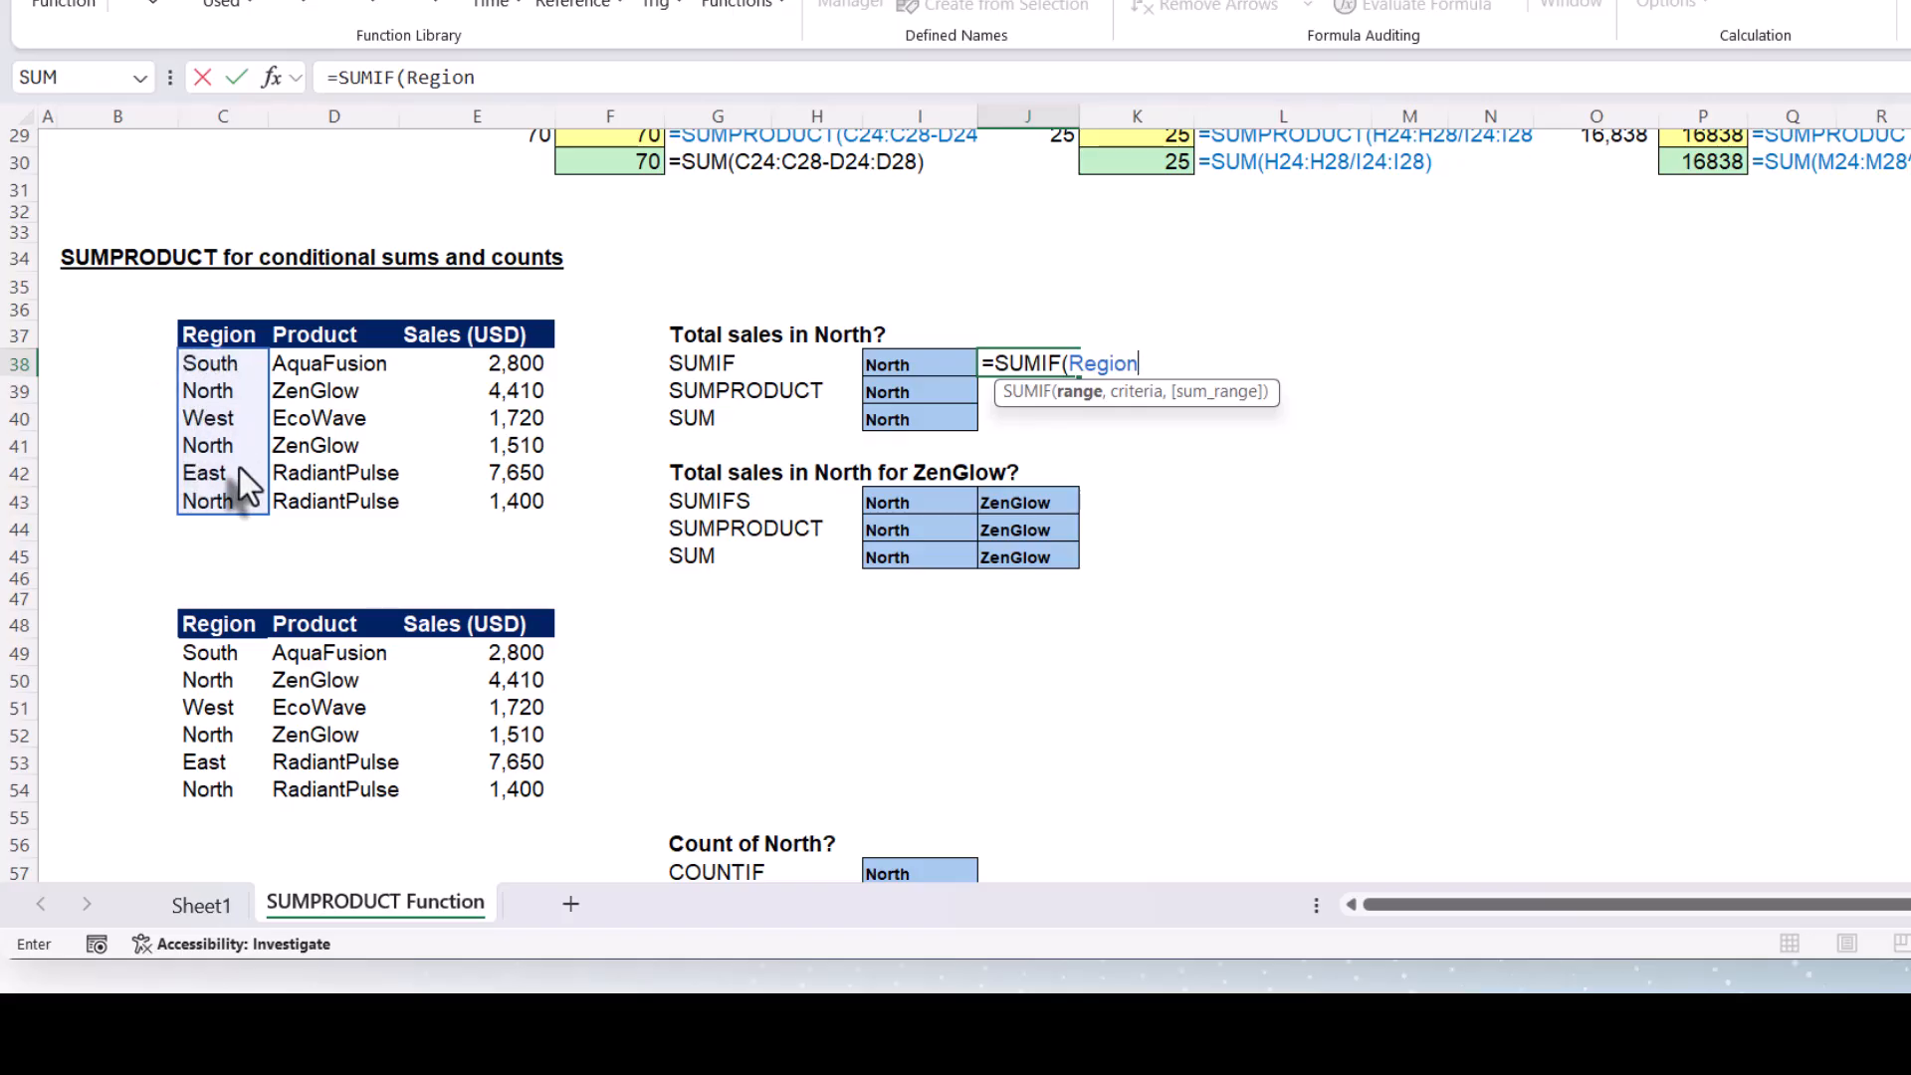
text(,)
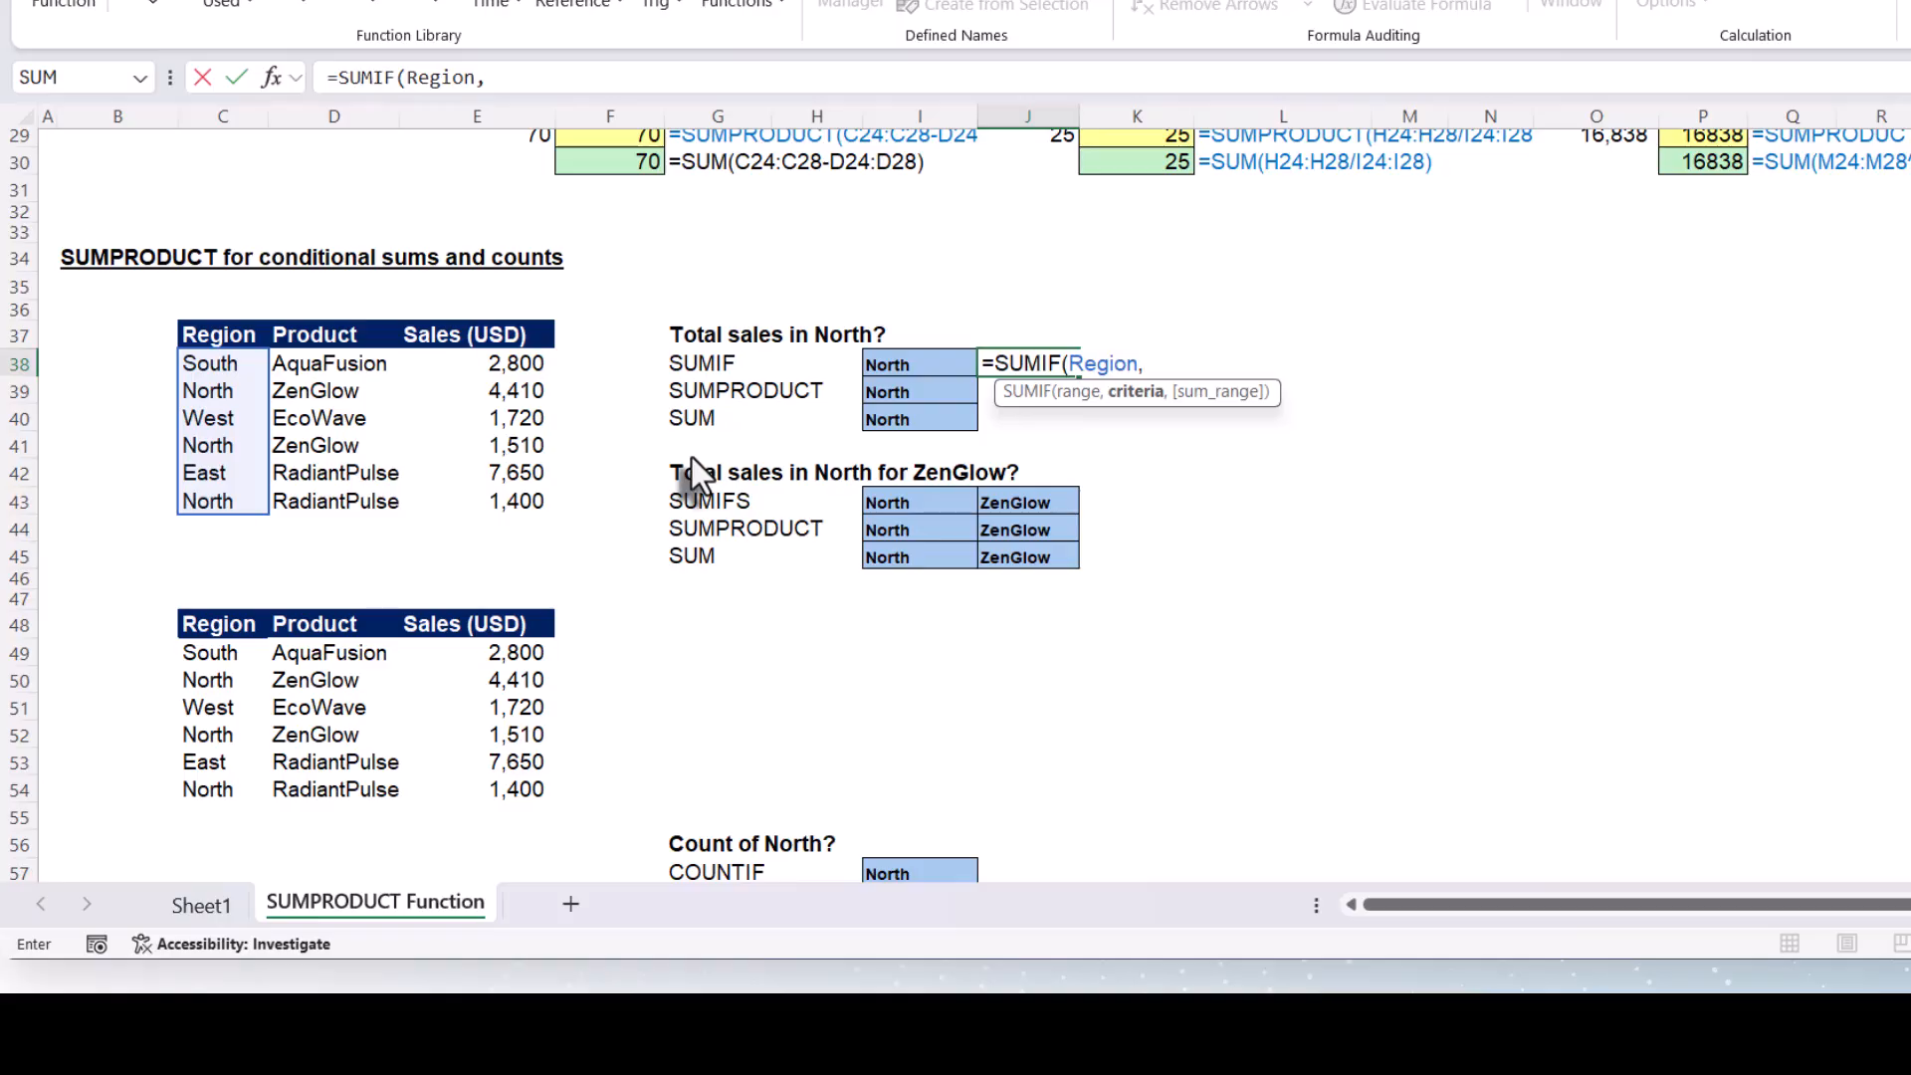
click(906, 365)
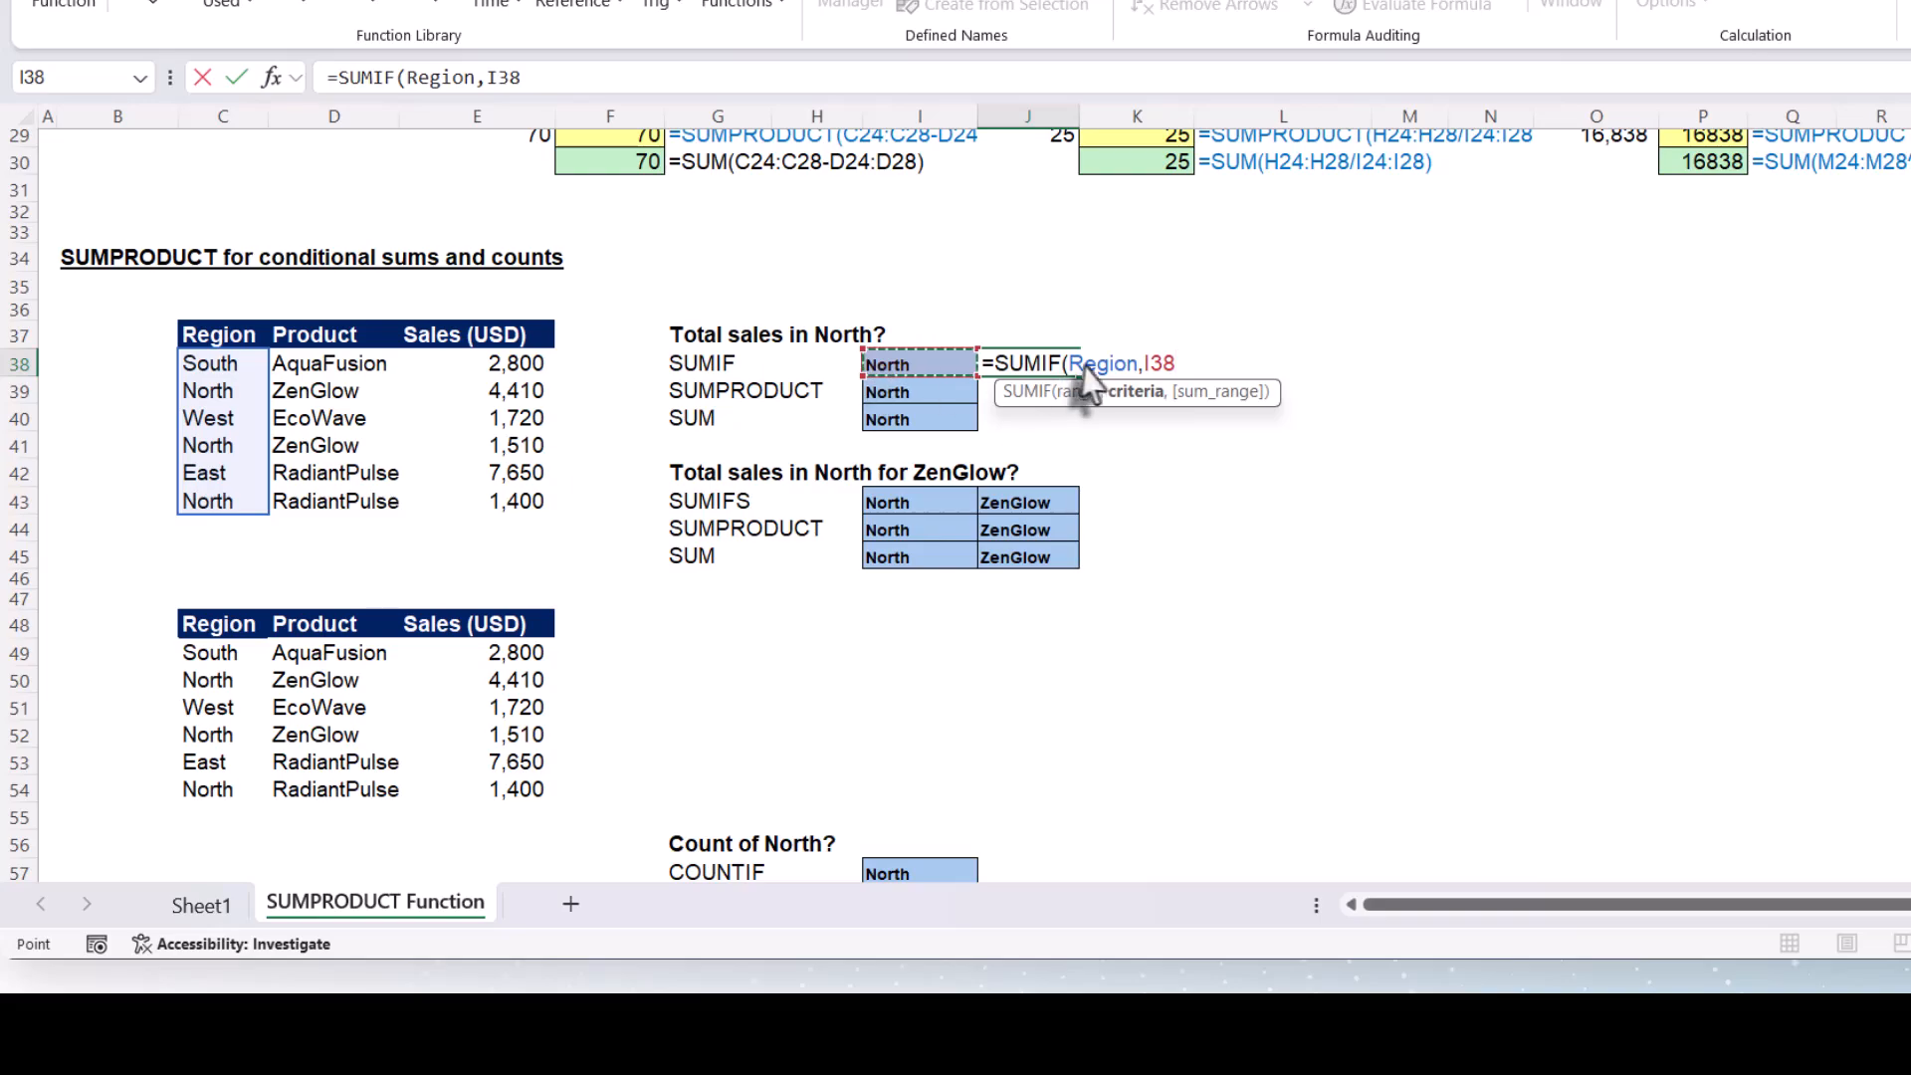
text(,)
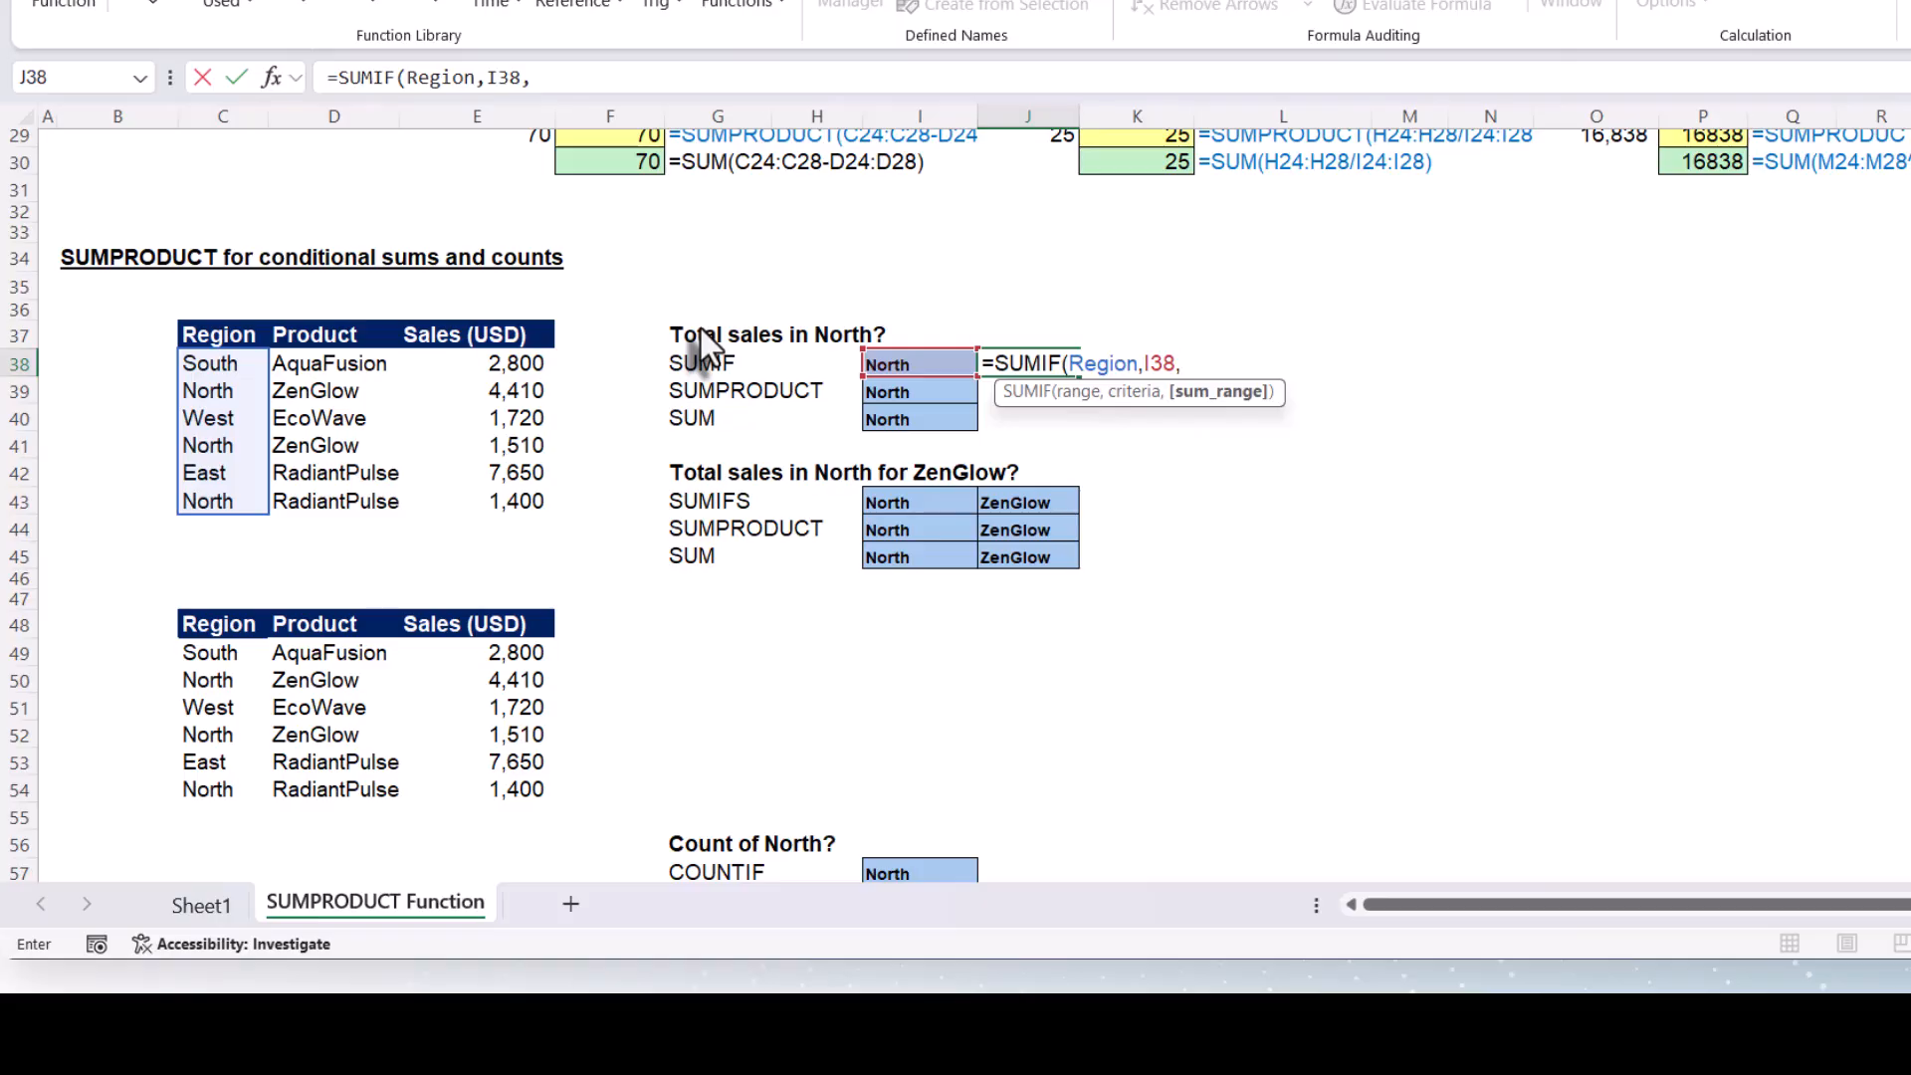
text(sa)
key(Tab)
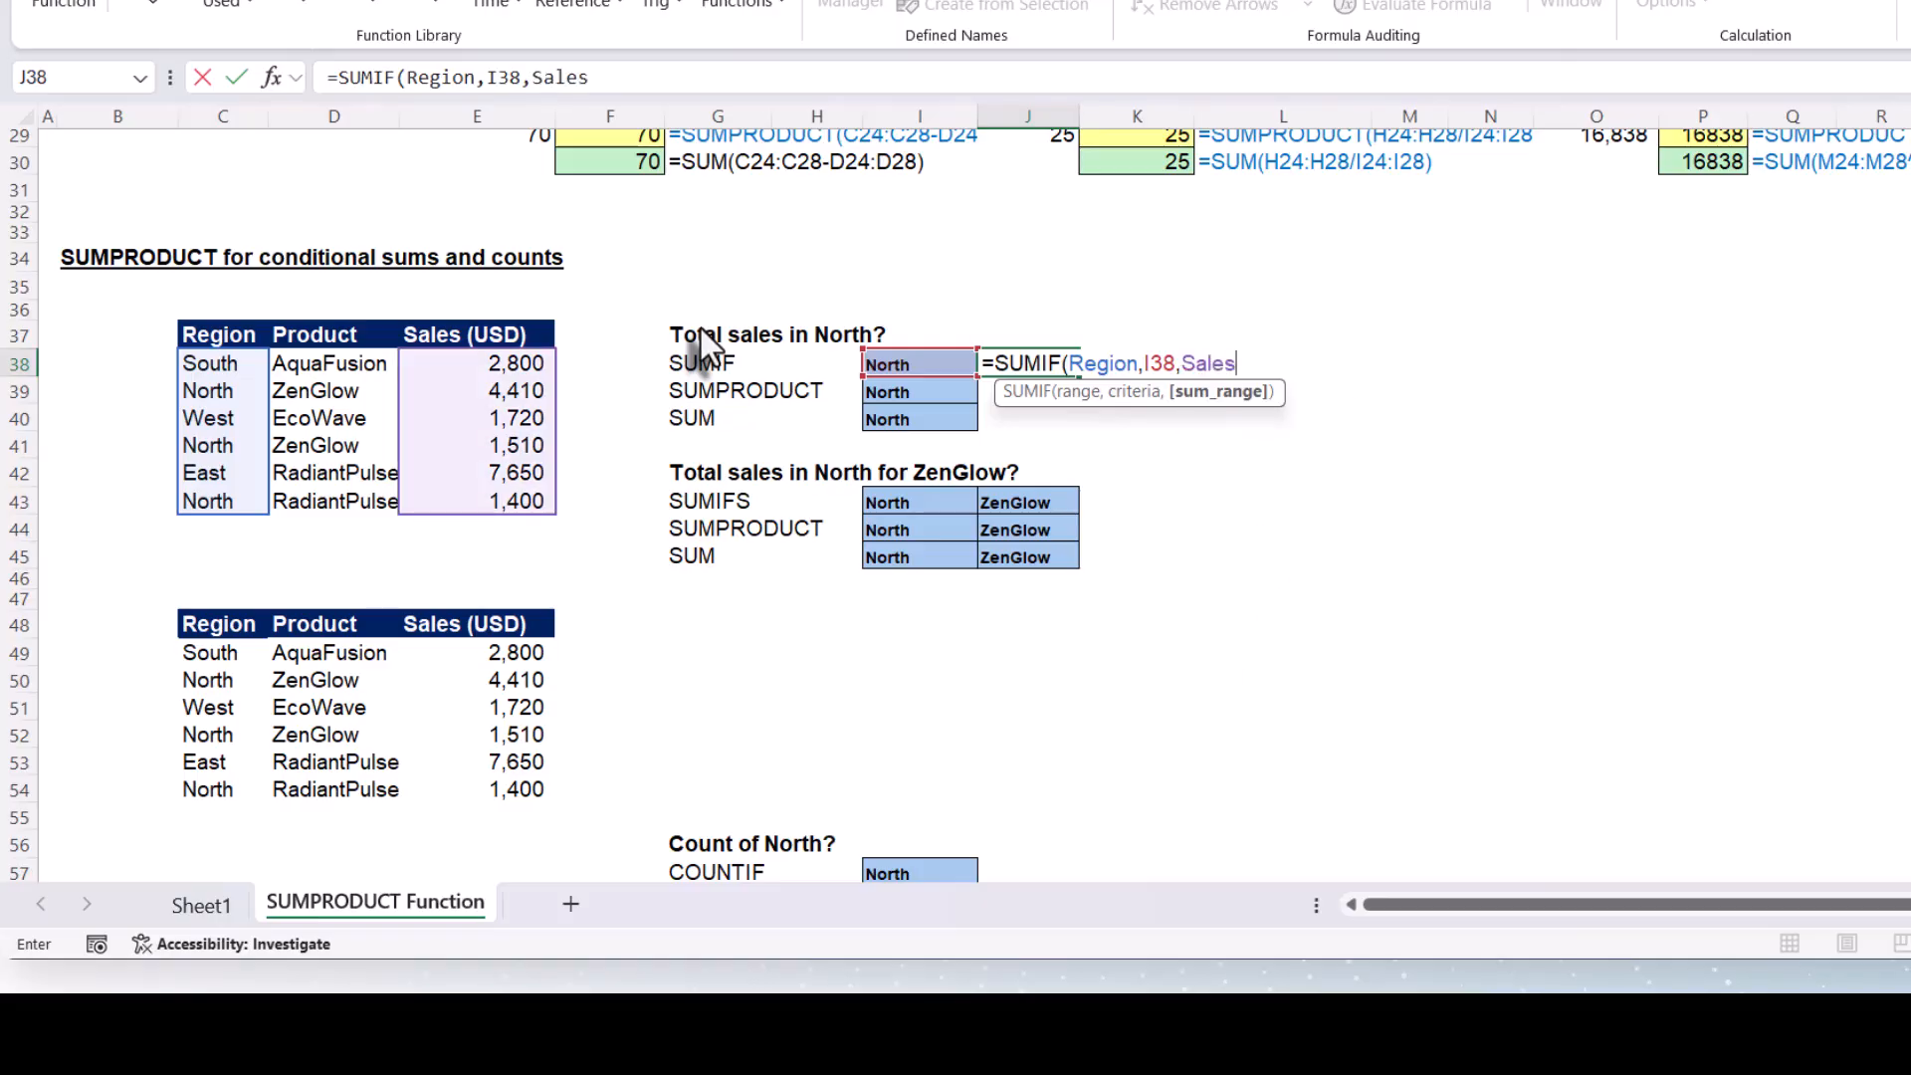
text())
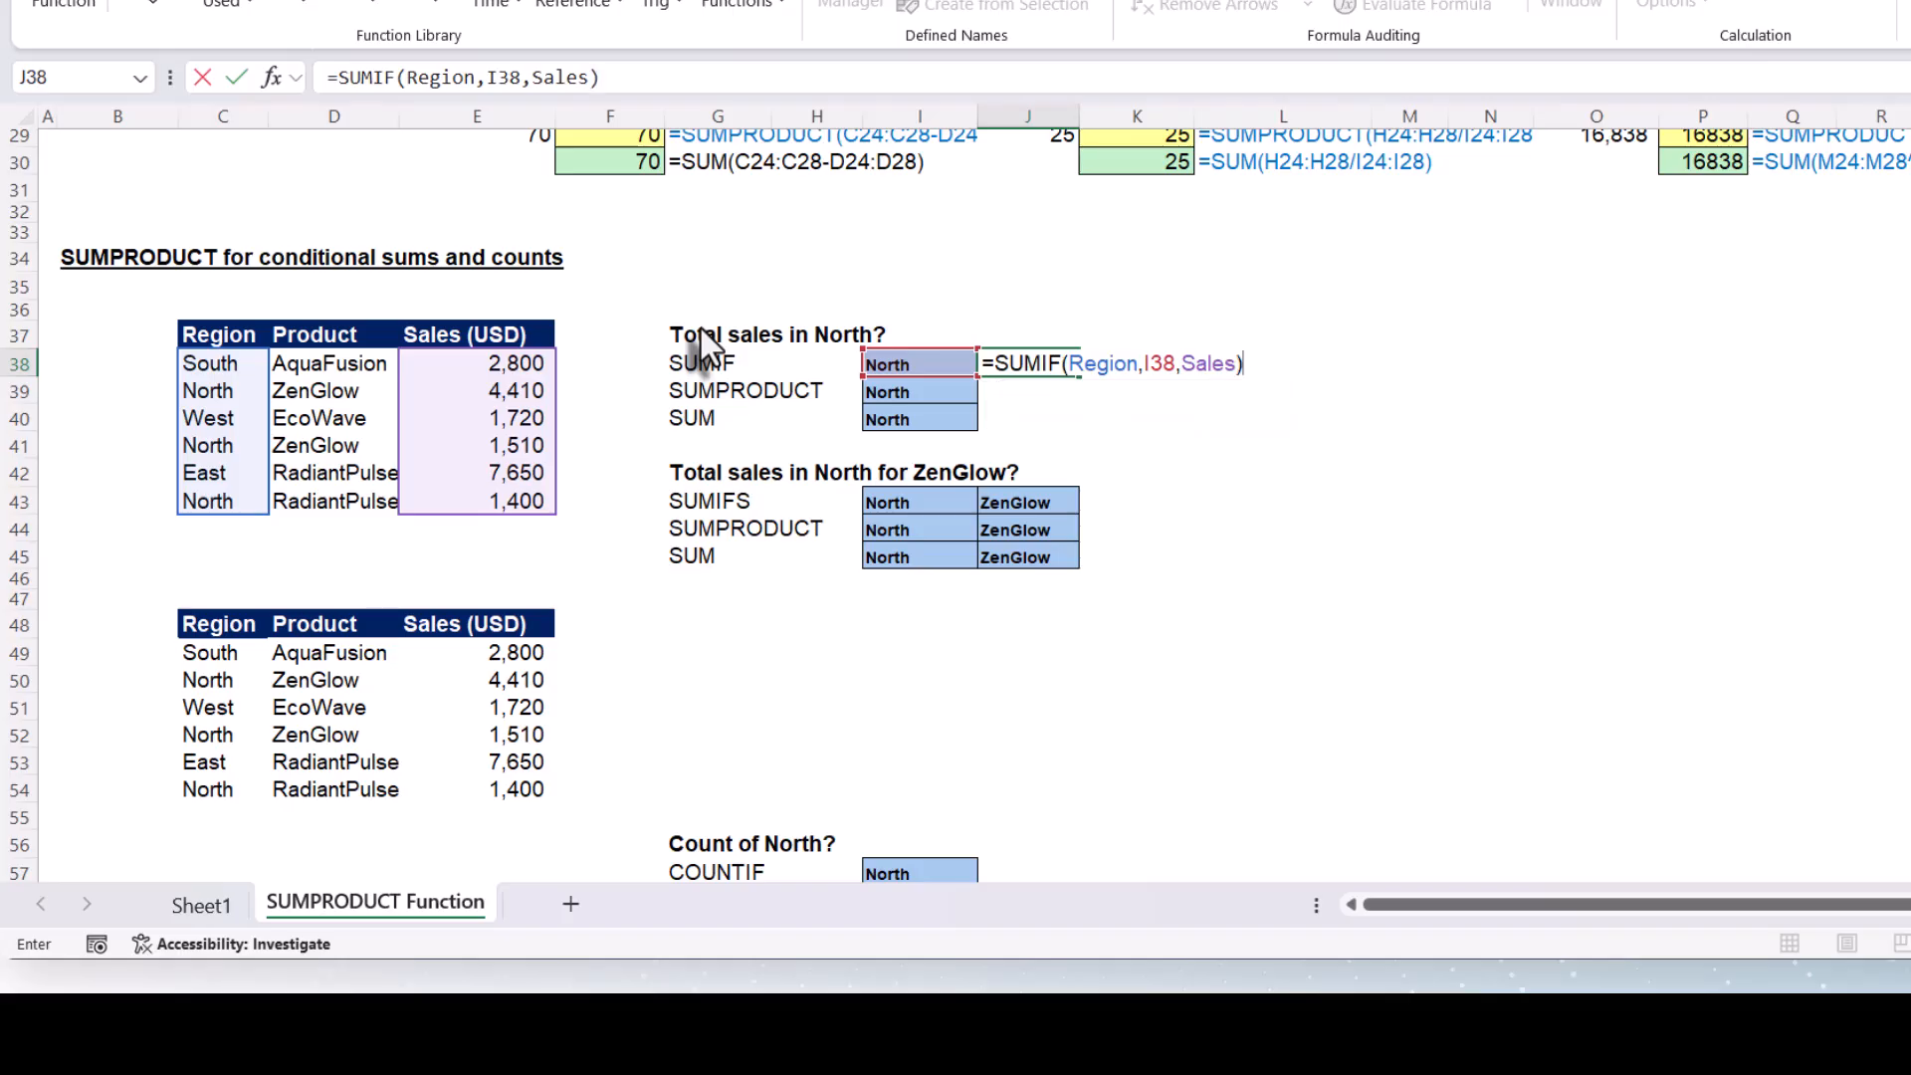
key(Return)
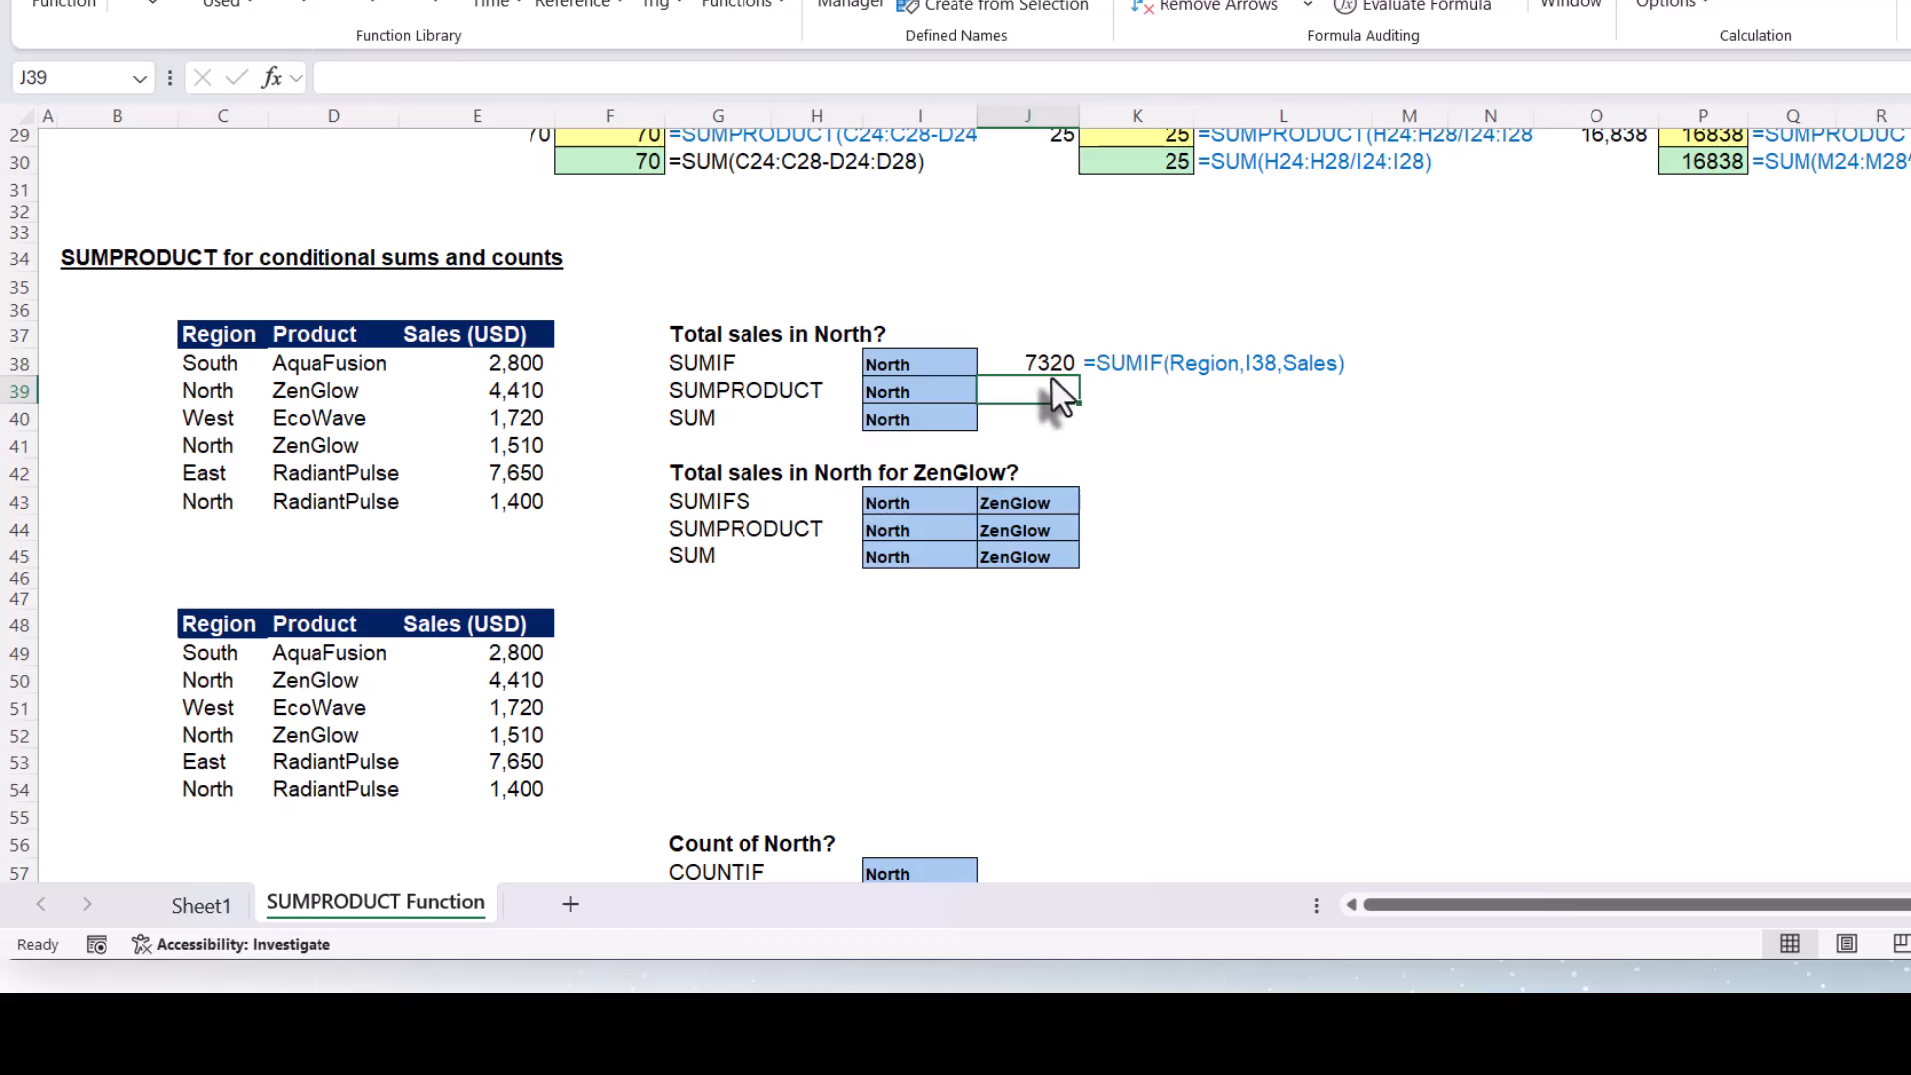
click(1031, 363)
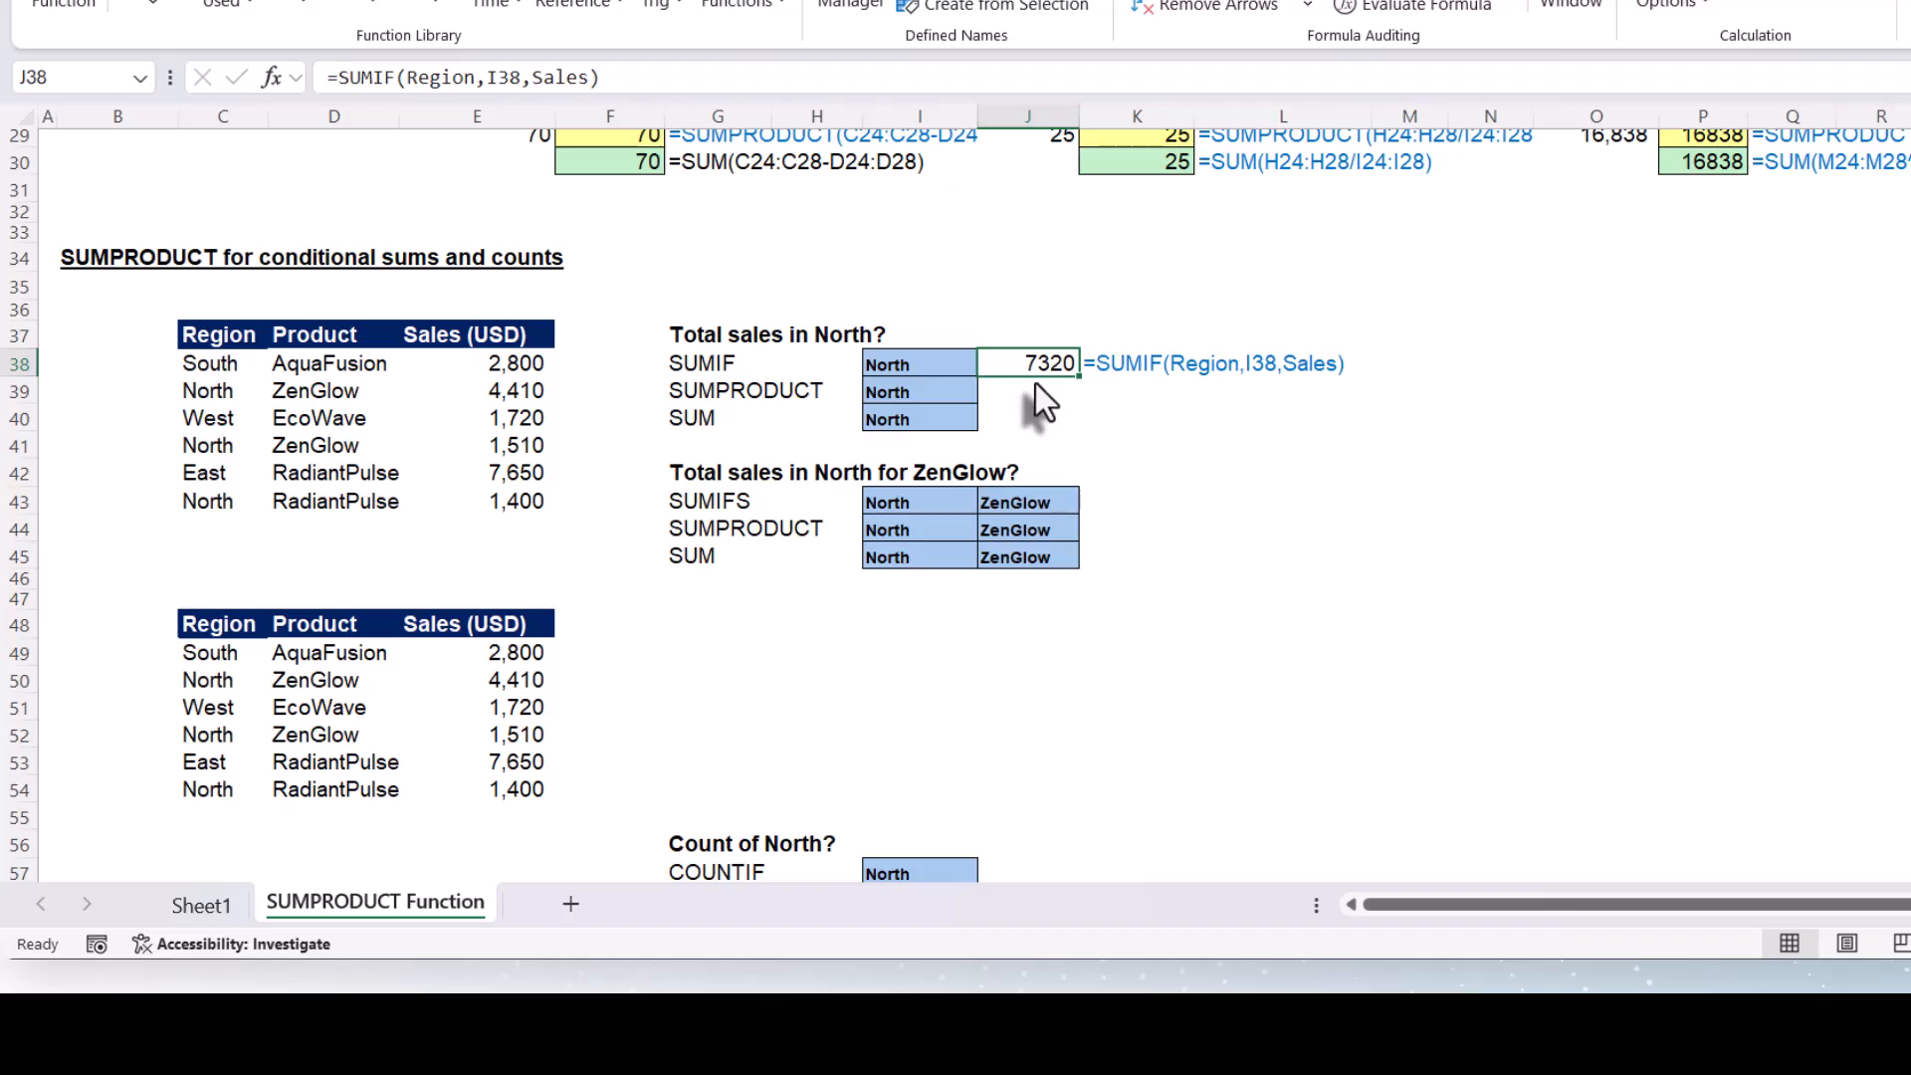
Enter =SUMPRODUCT((Region=I39)*Sales) in J39 to total the sales in North with SUMPRODUCT
click(1035, 394)
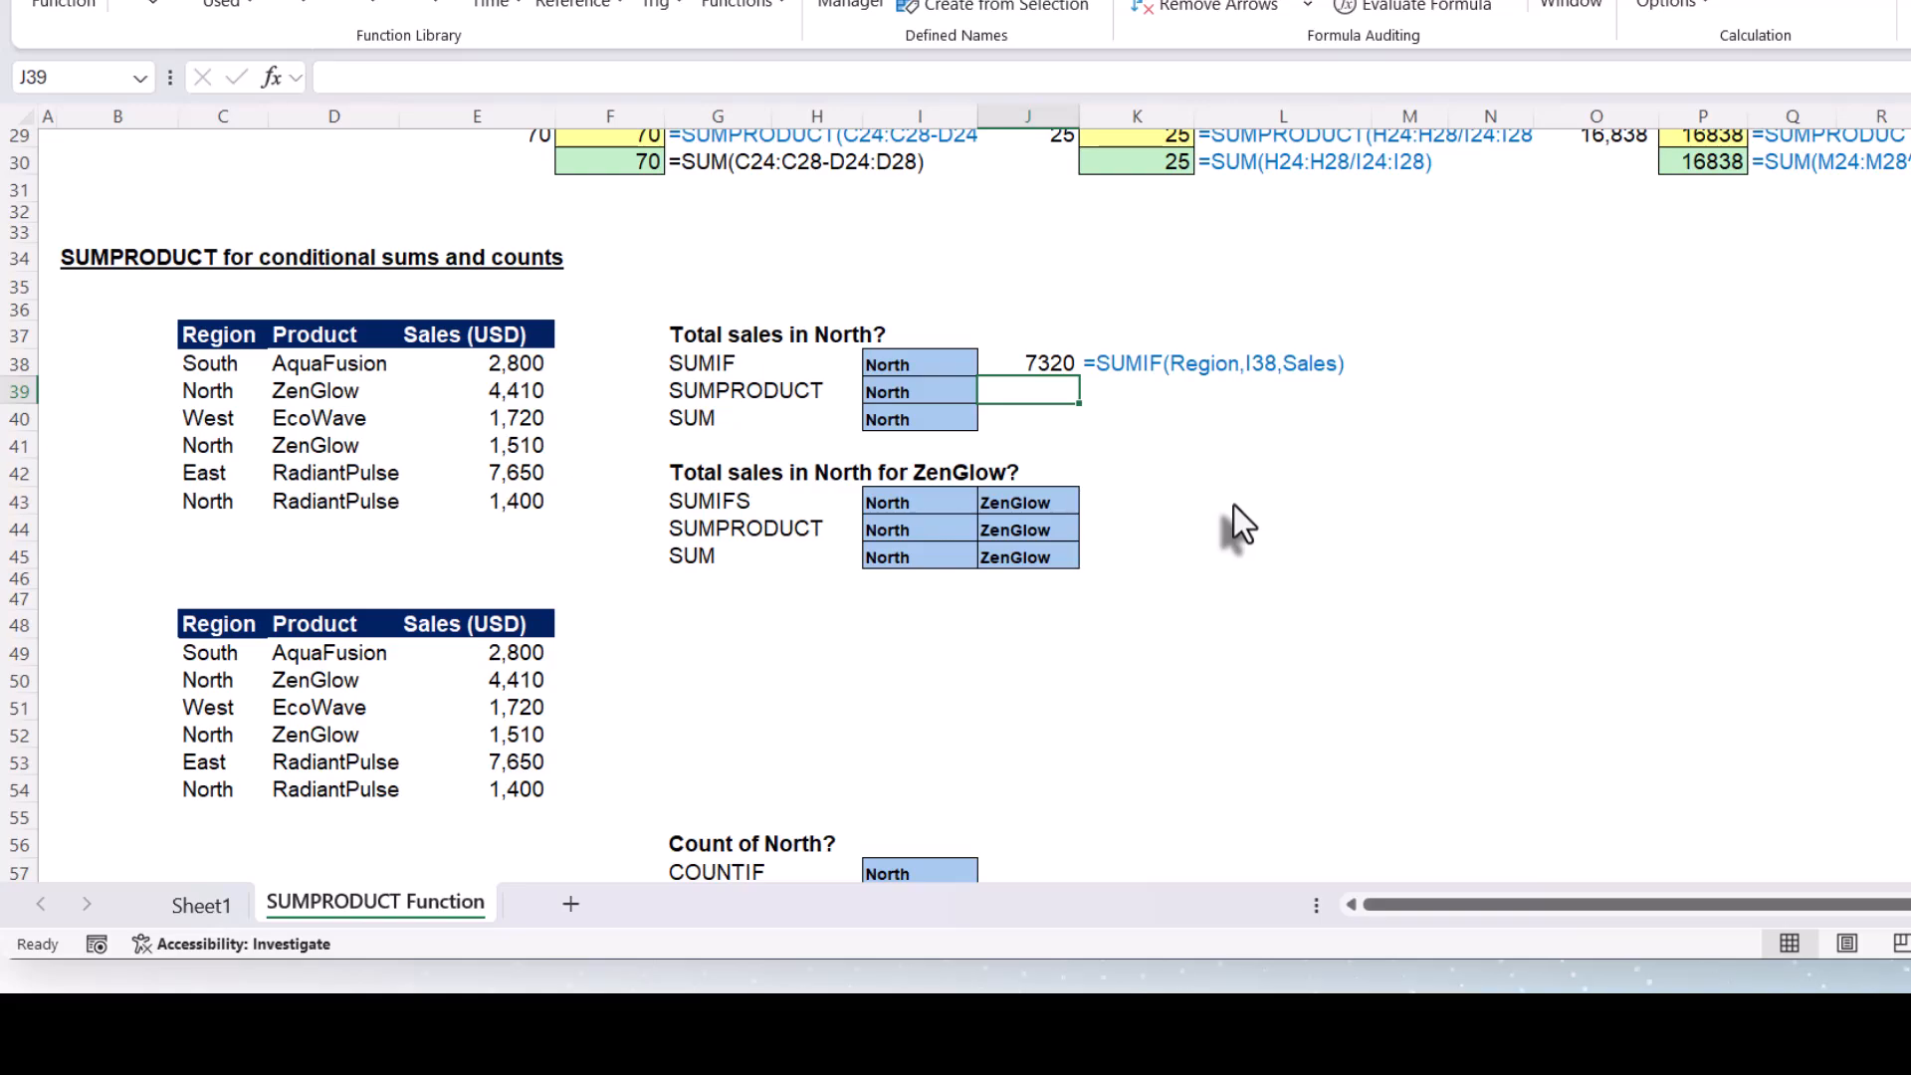
text(=s)
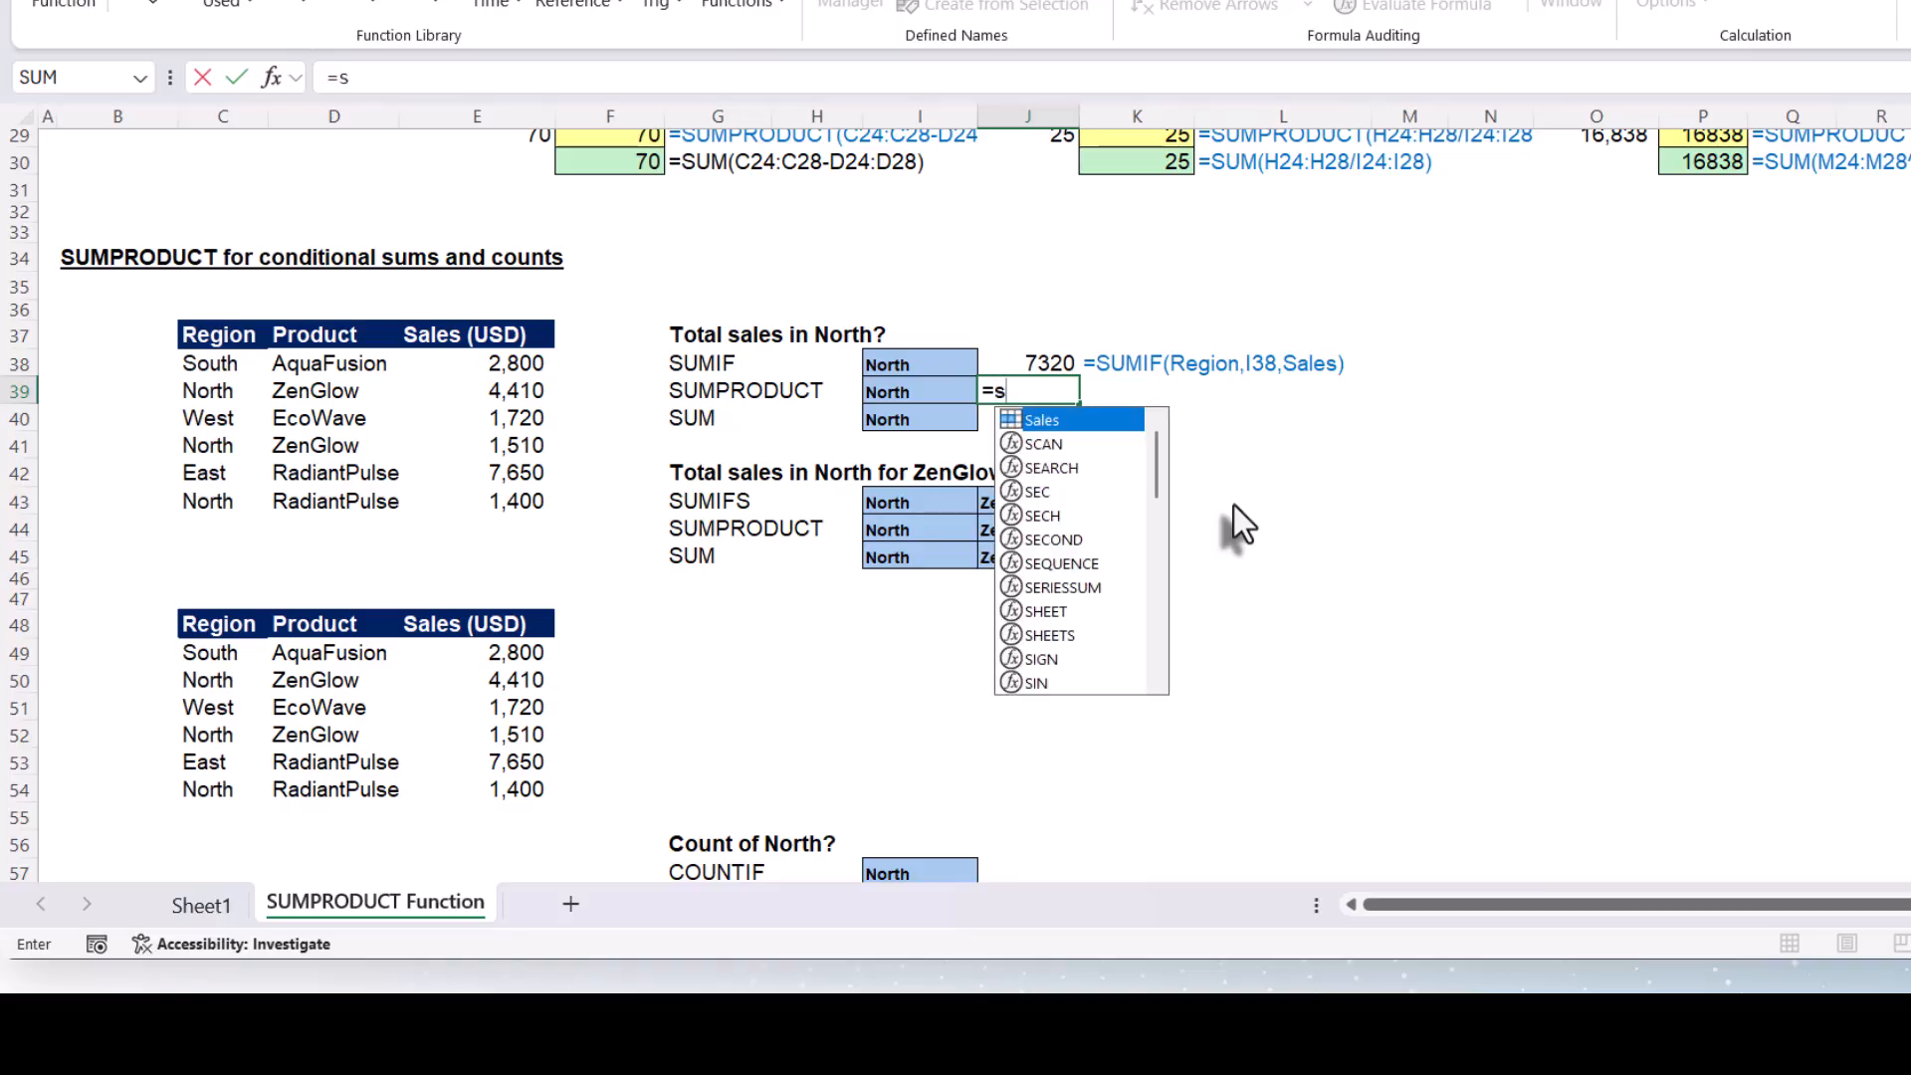
text(ump)
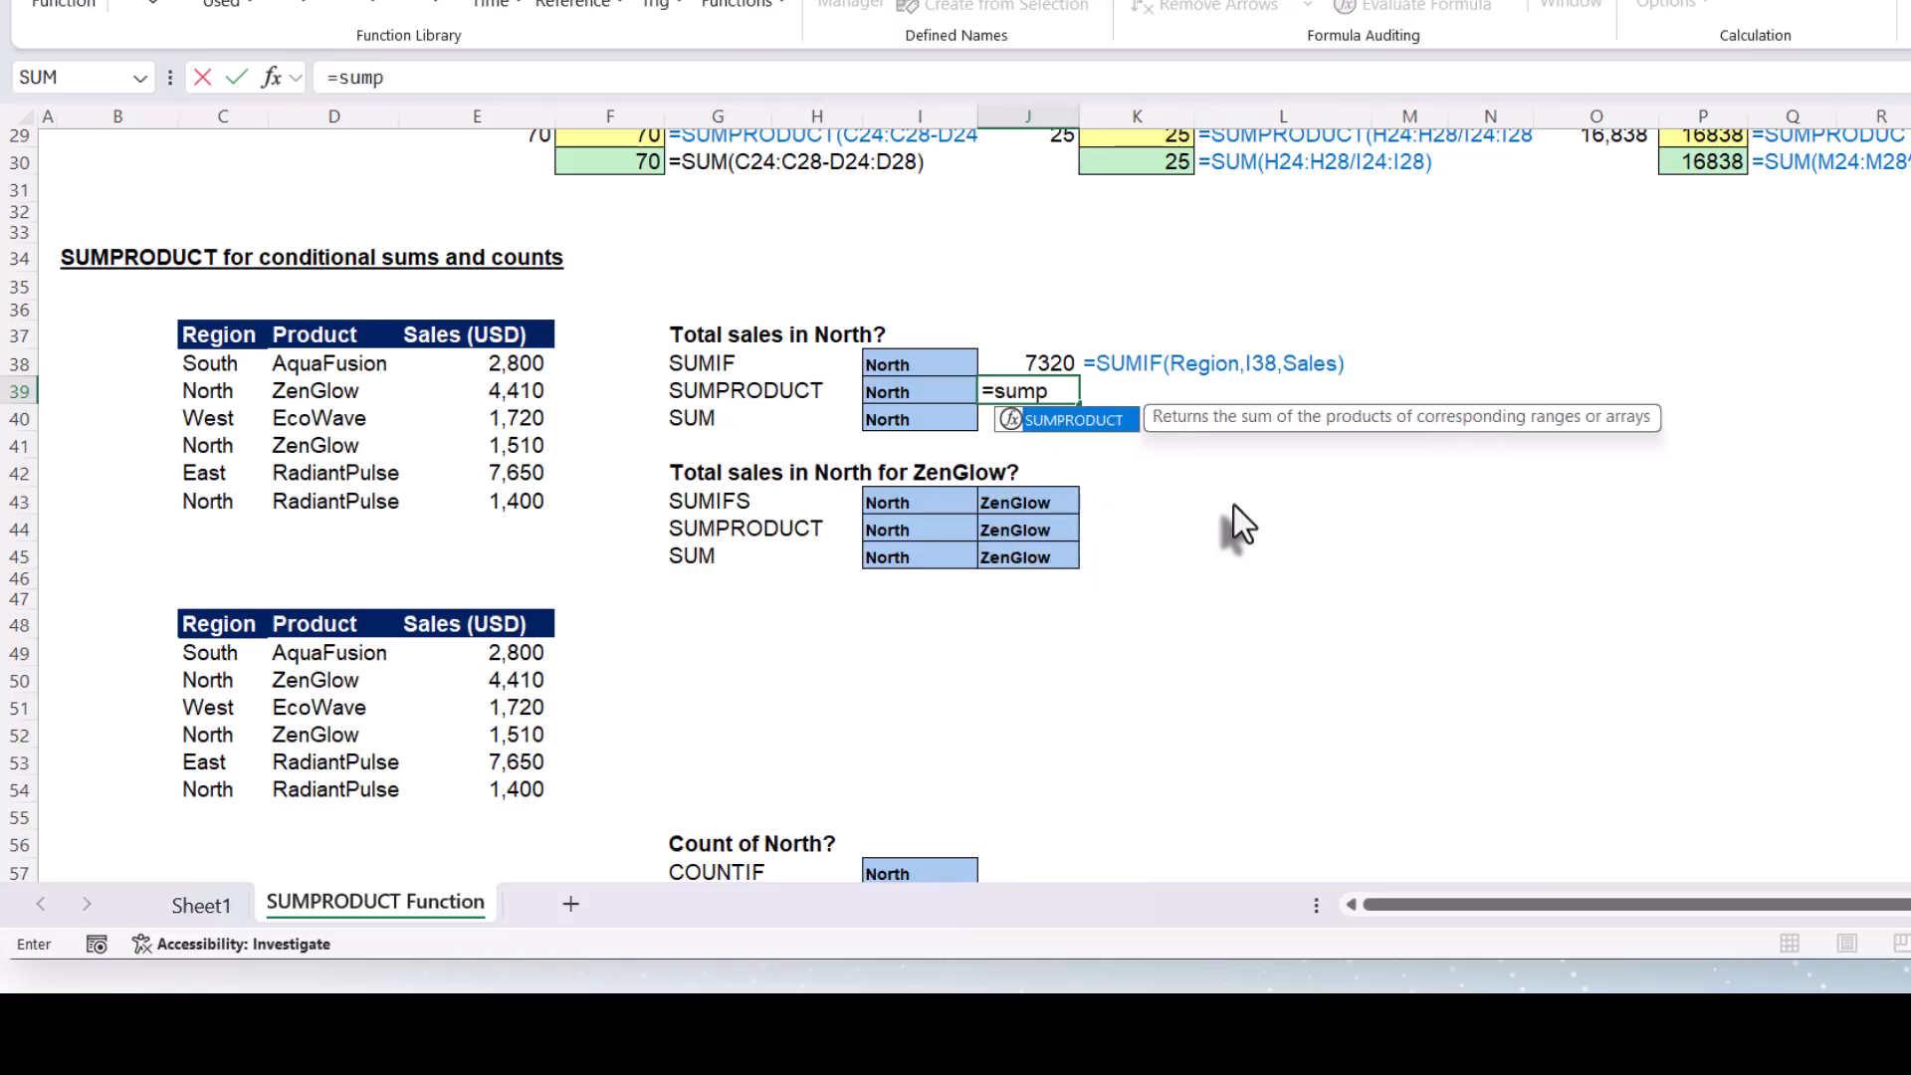
key(Tab)
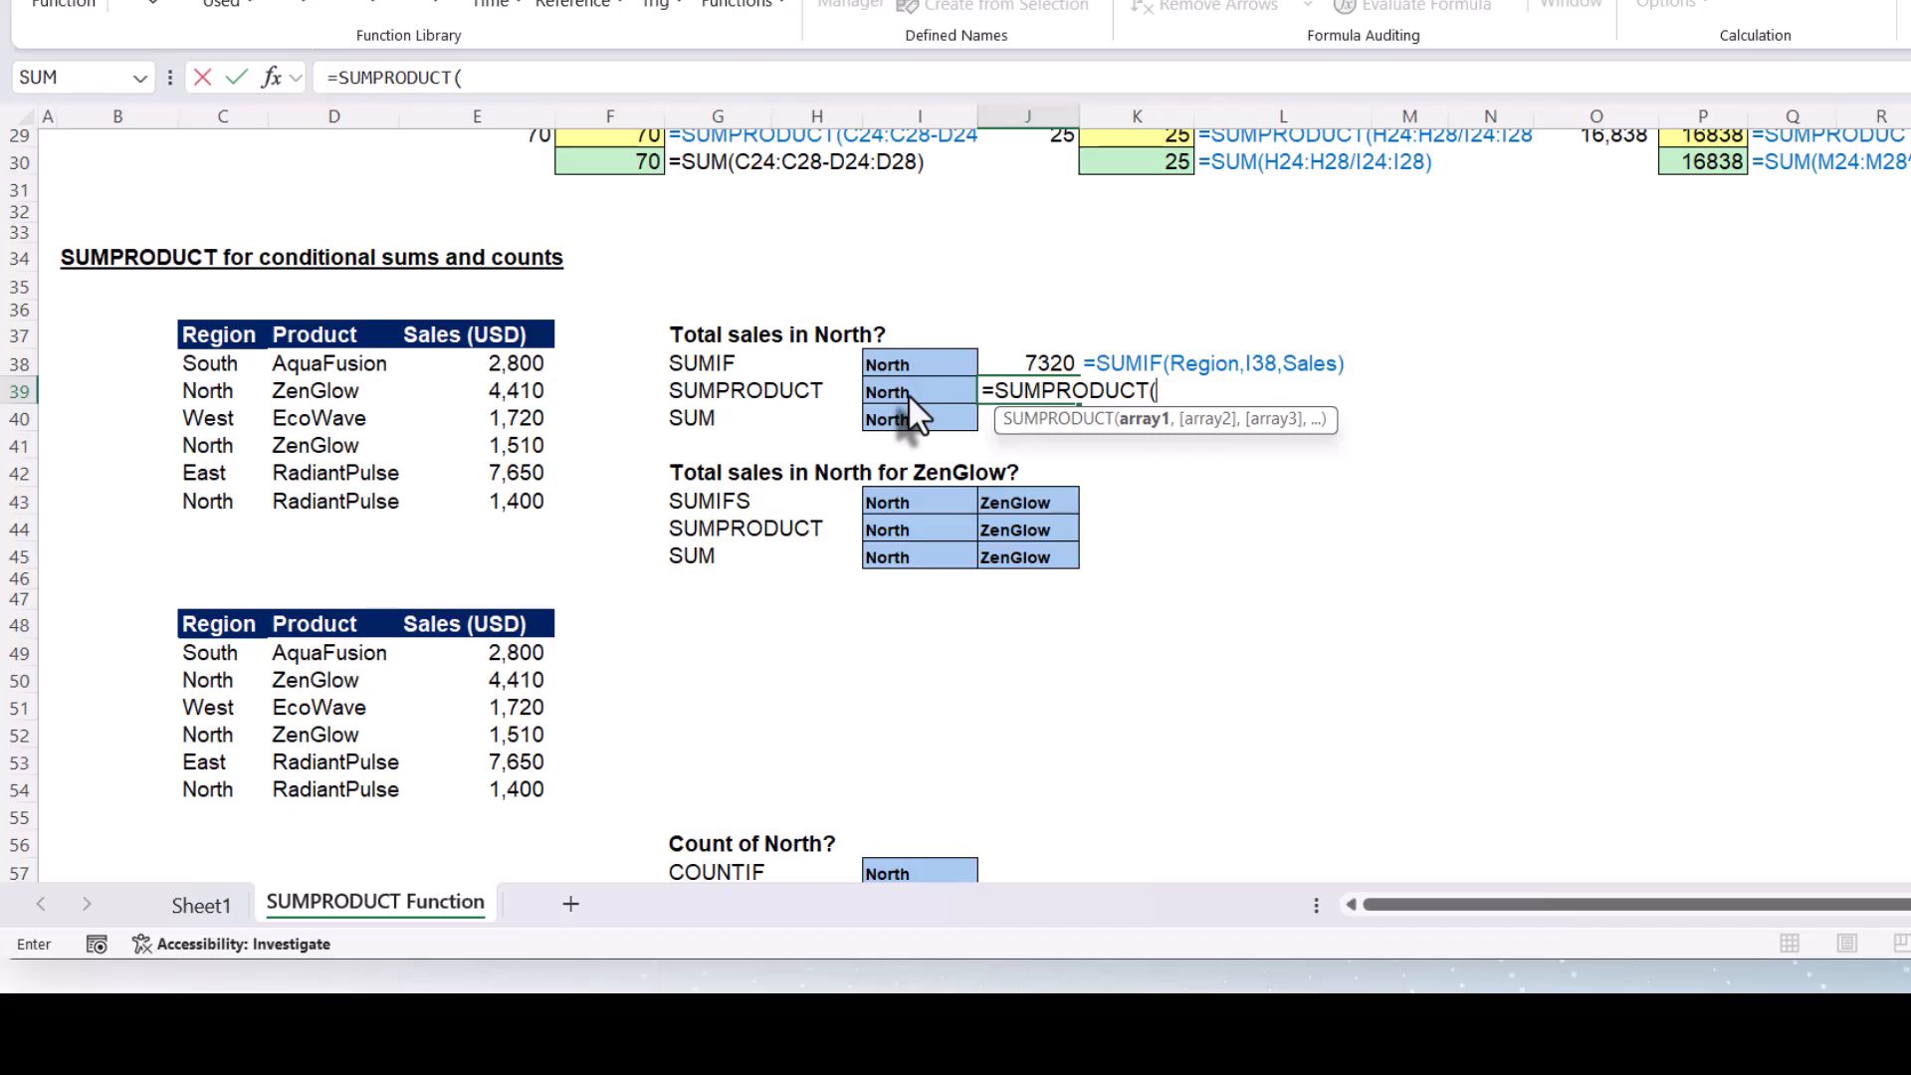
text((rg)
key(BackSpace)
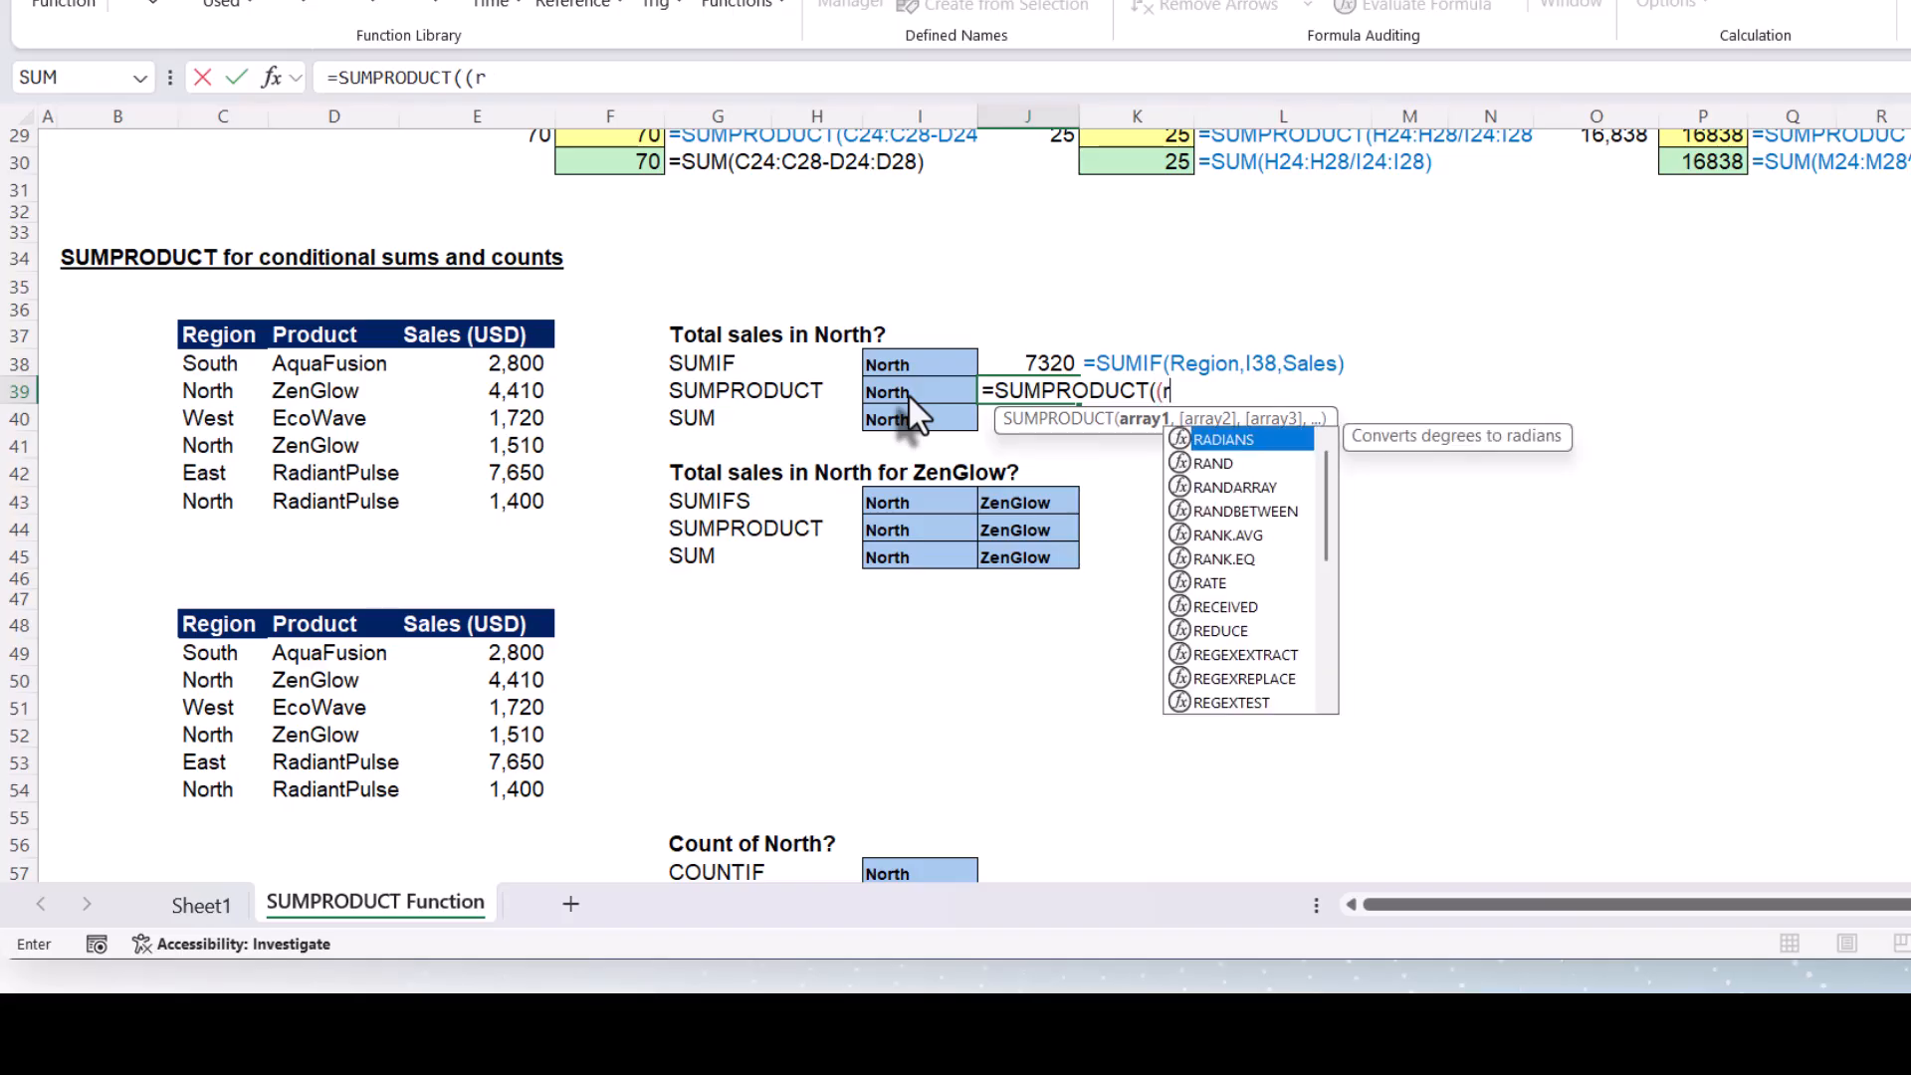
text(eg)
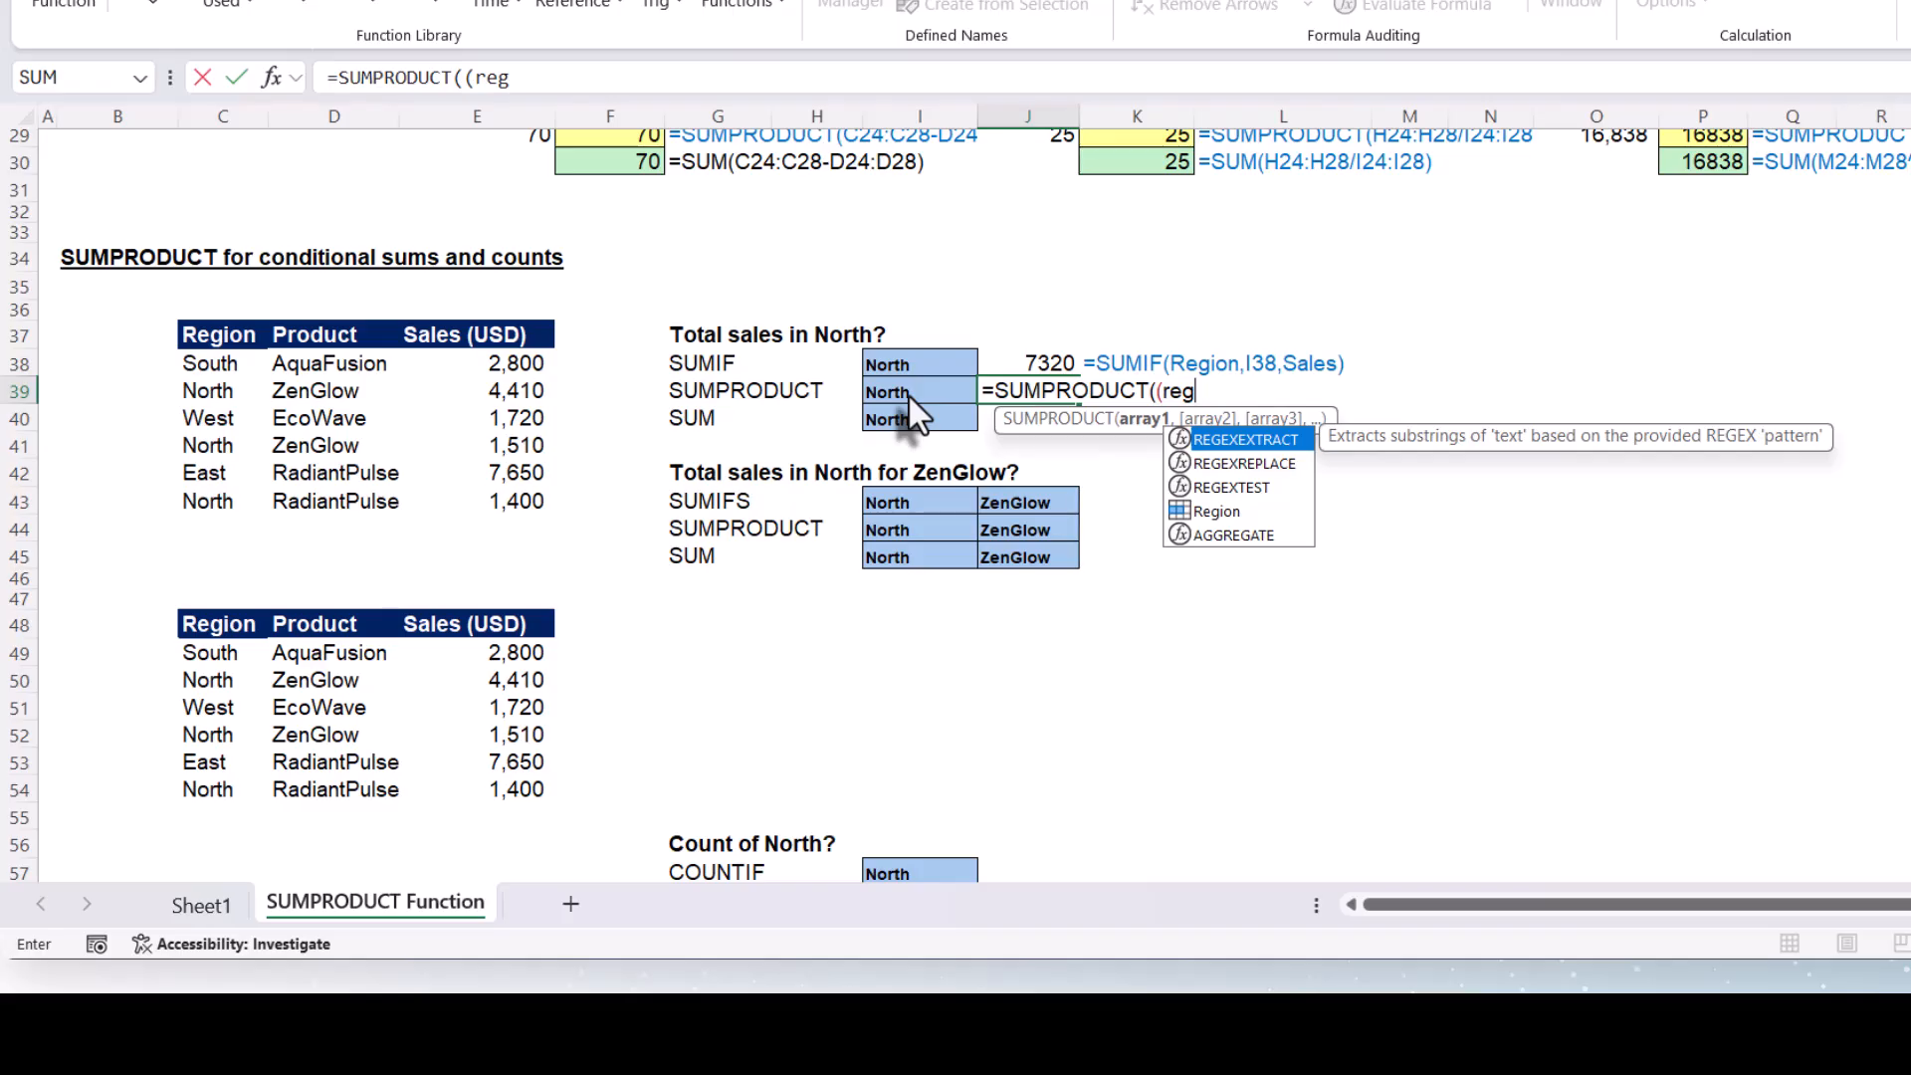
text(i)
key(Tab)
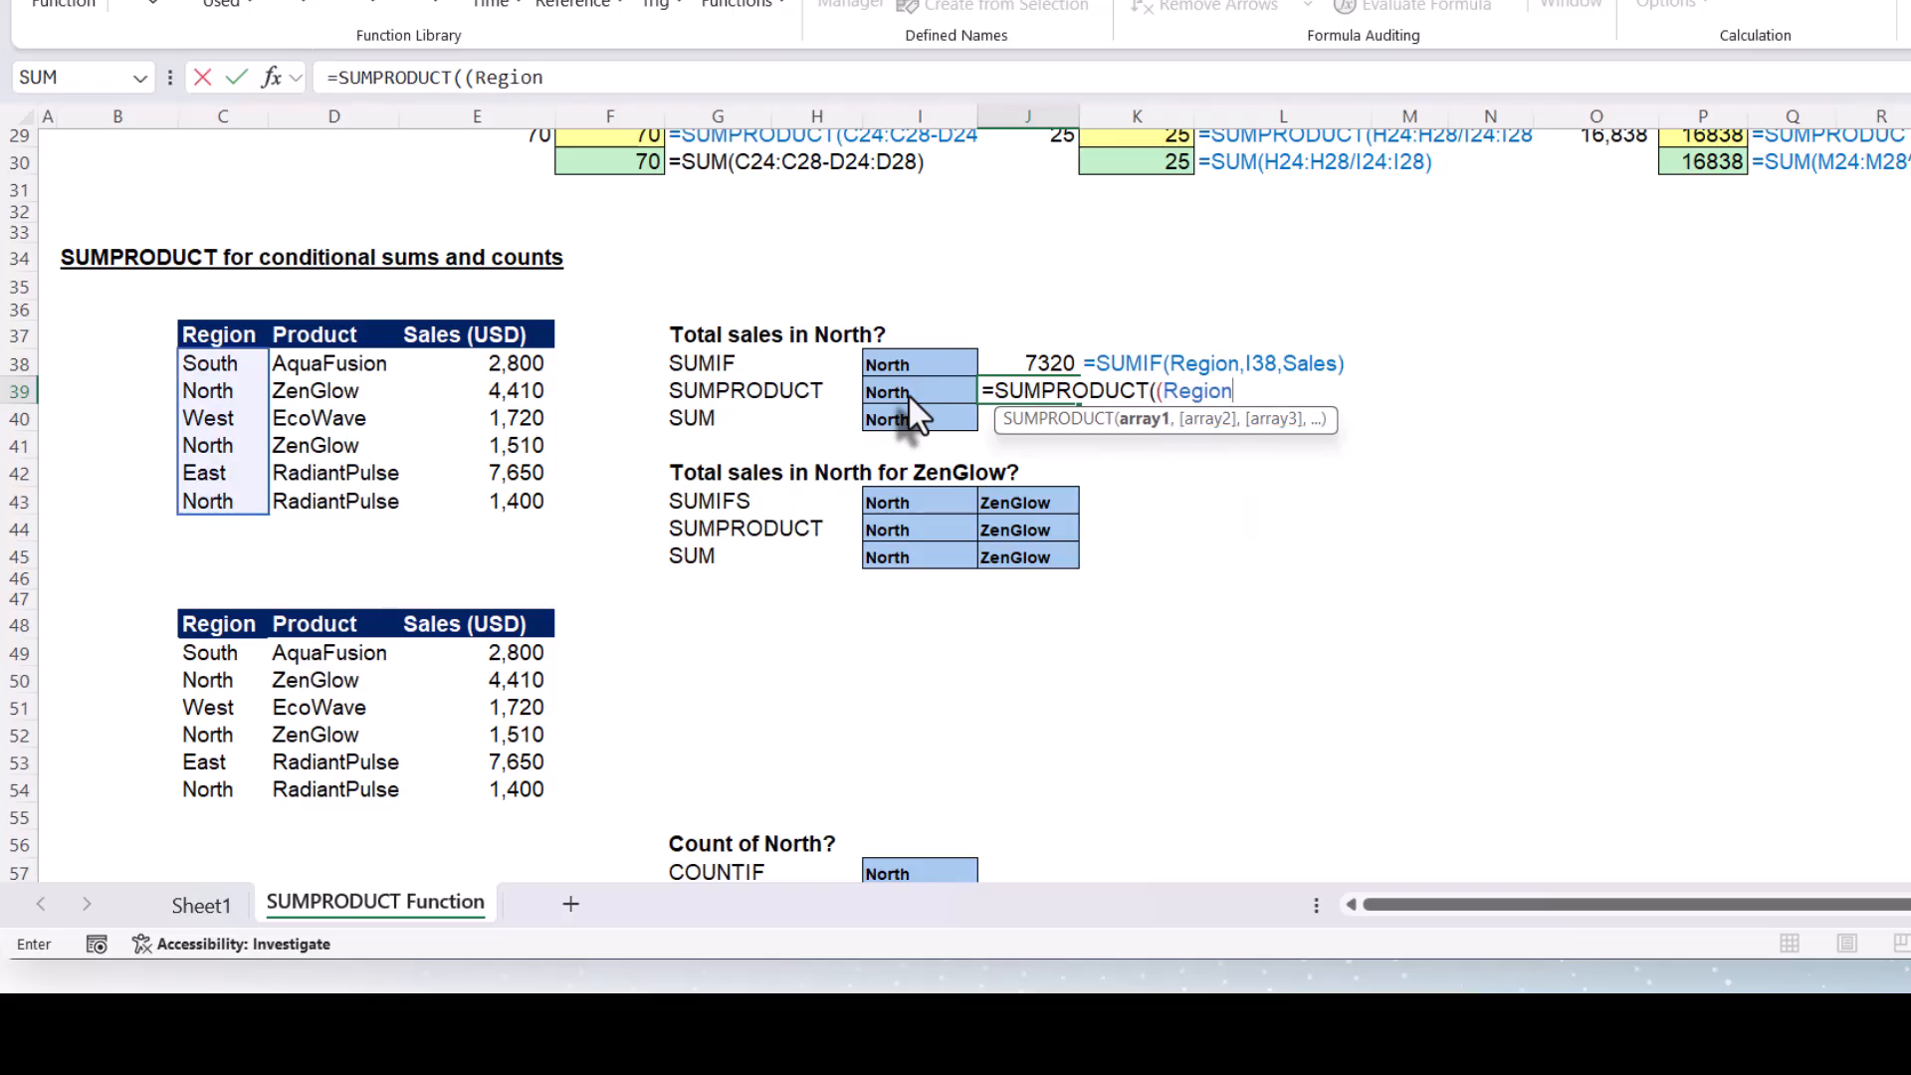
text(=)
click(909, 396)
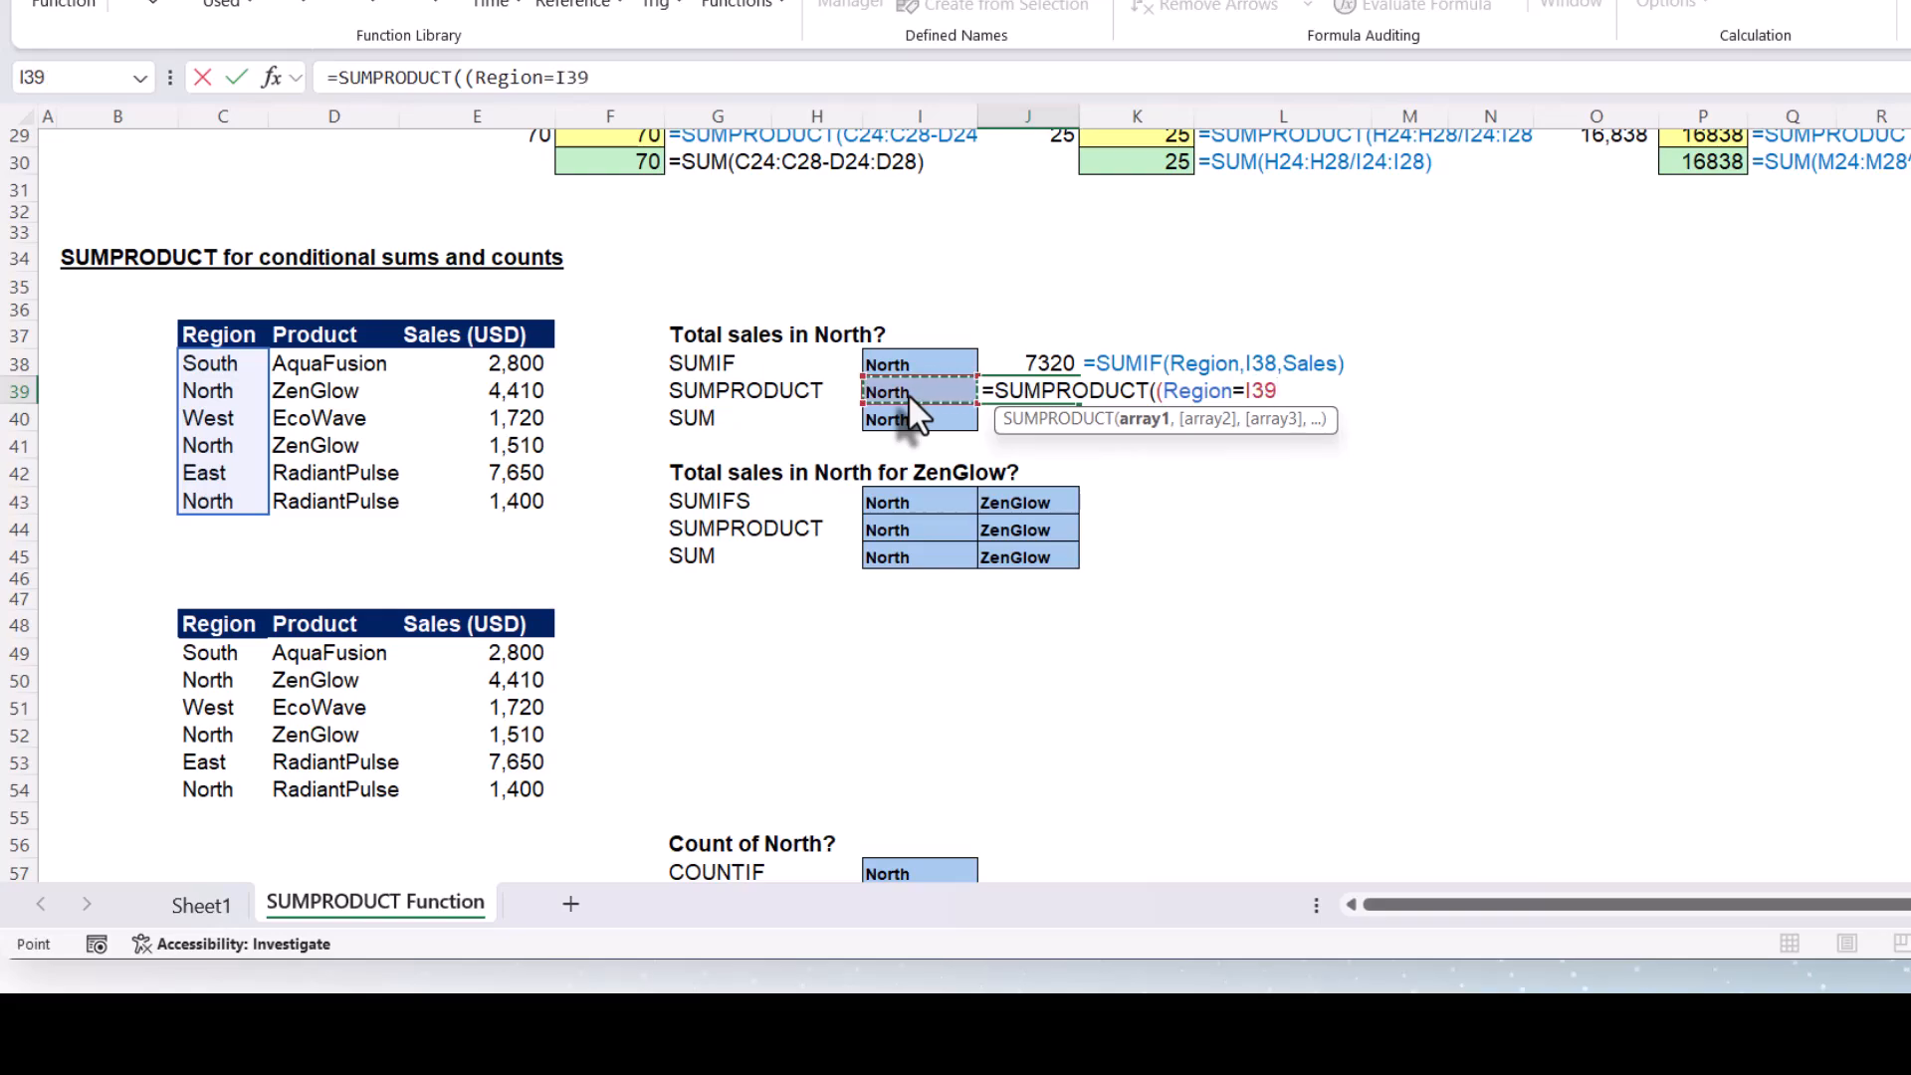
text()*)
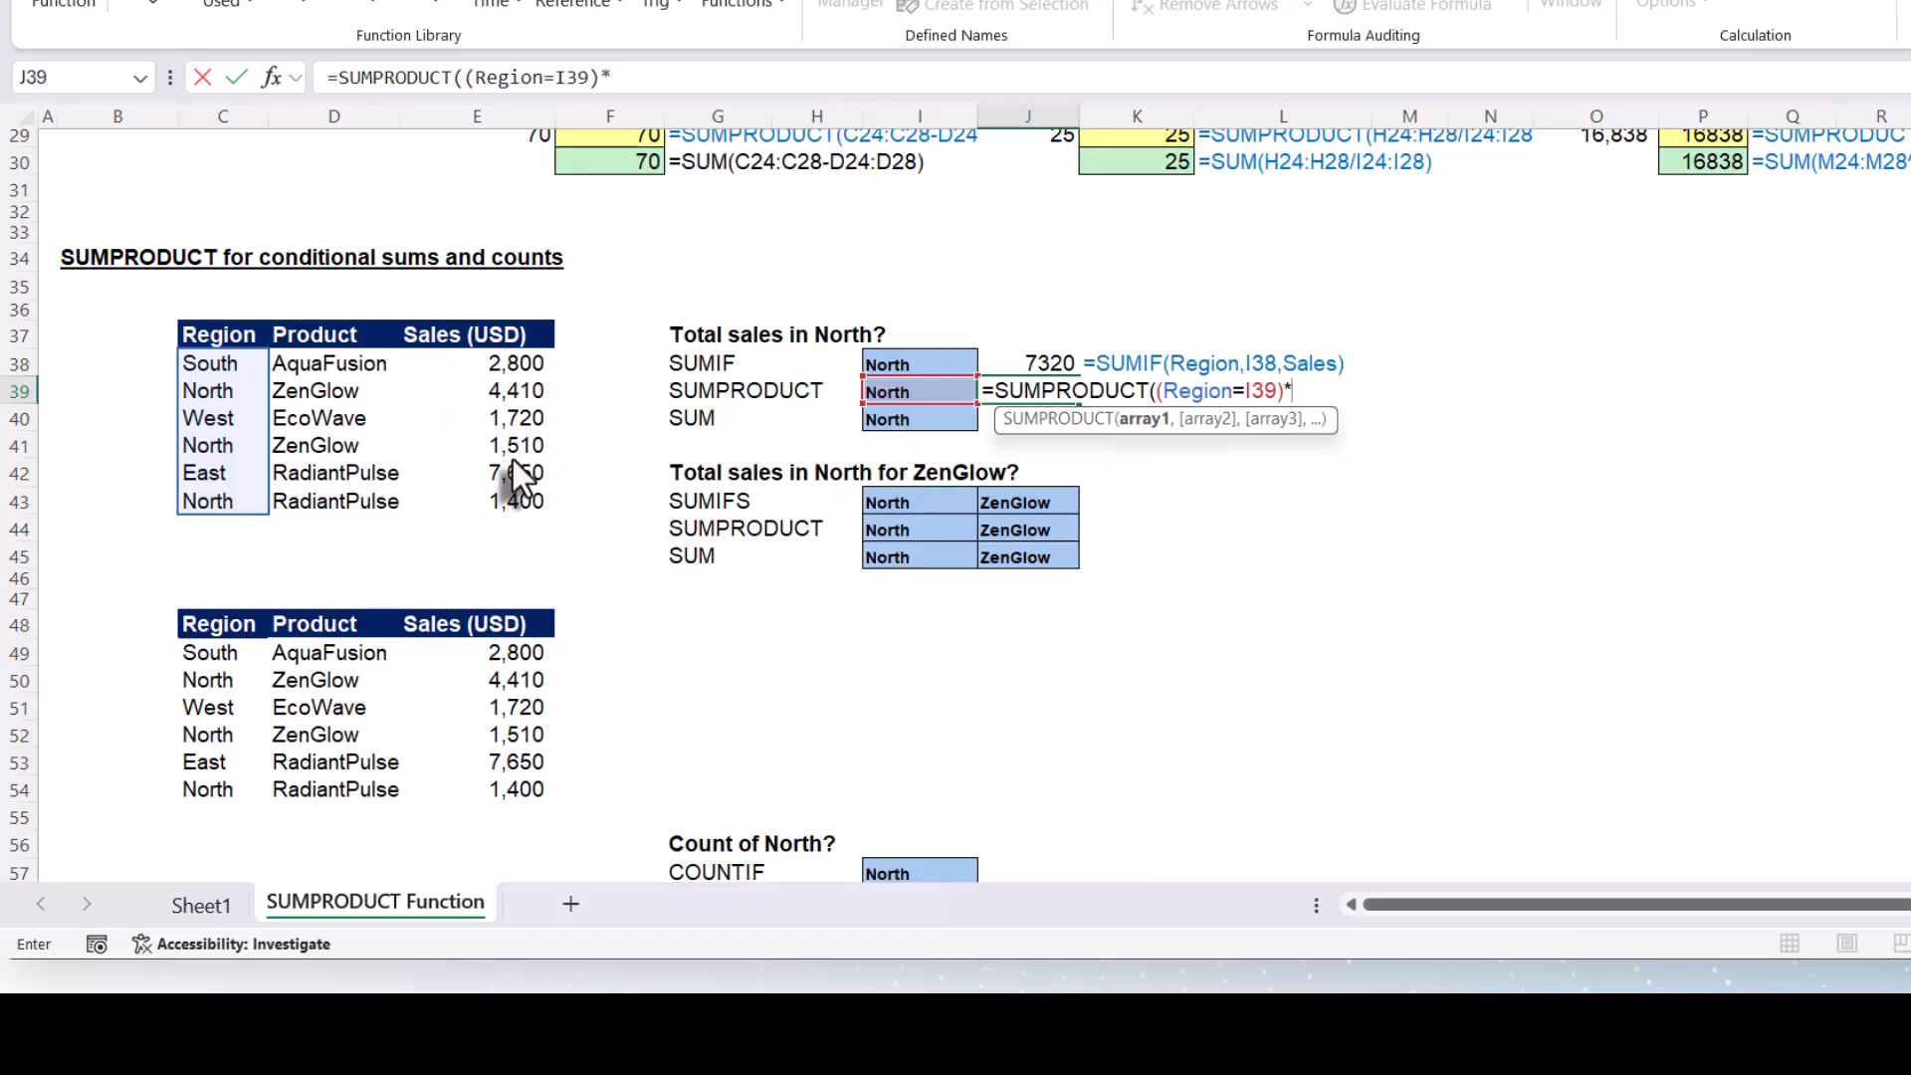
text(Sales)
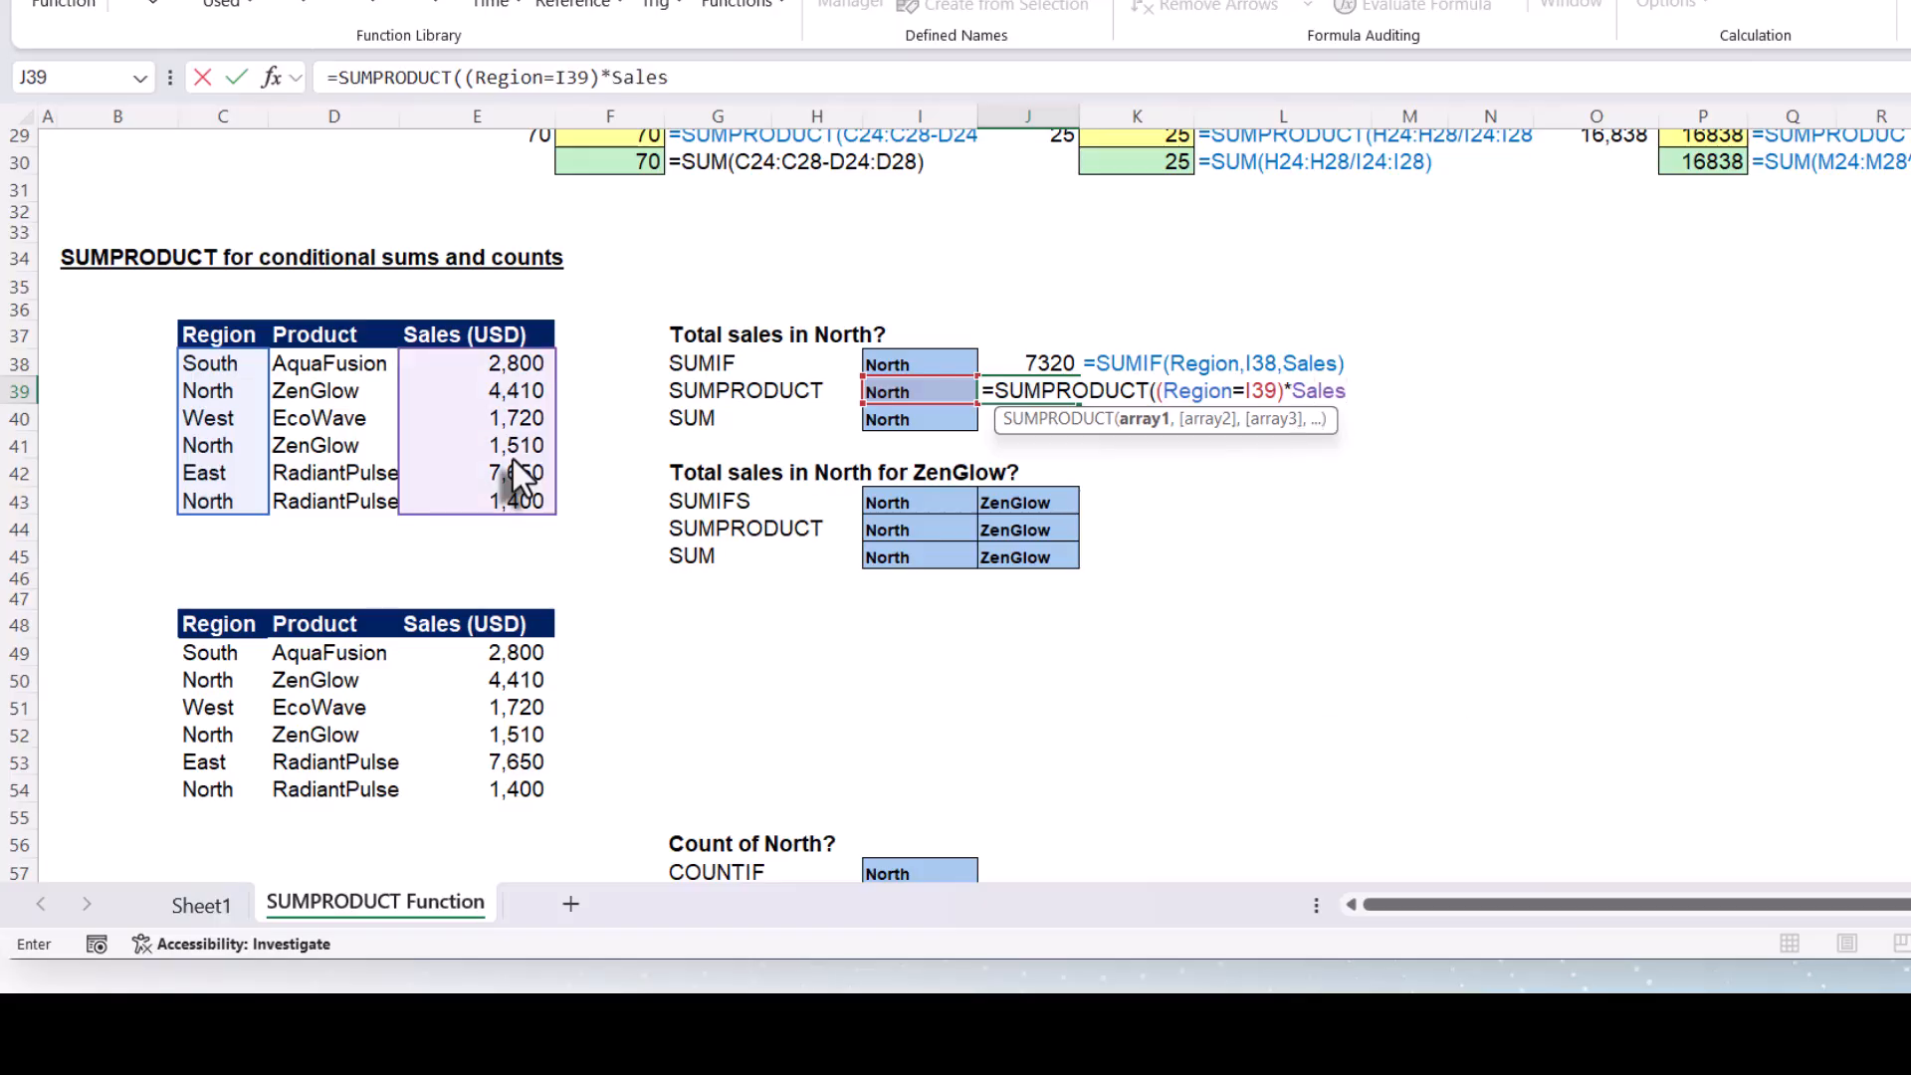
text())
key(Return)
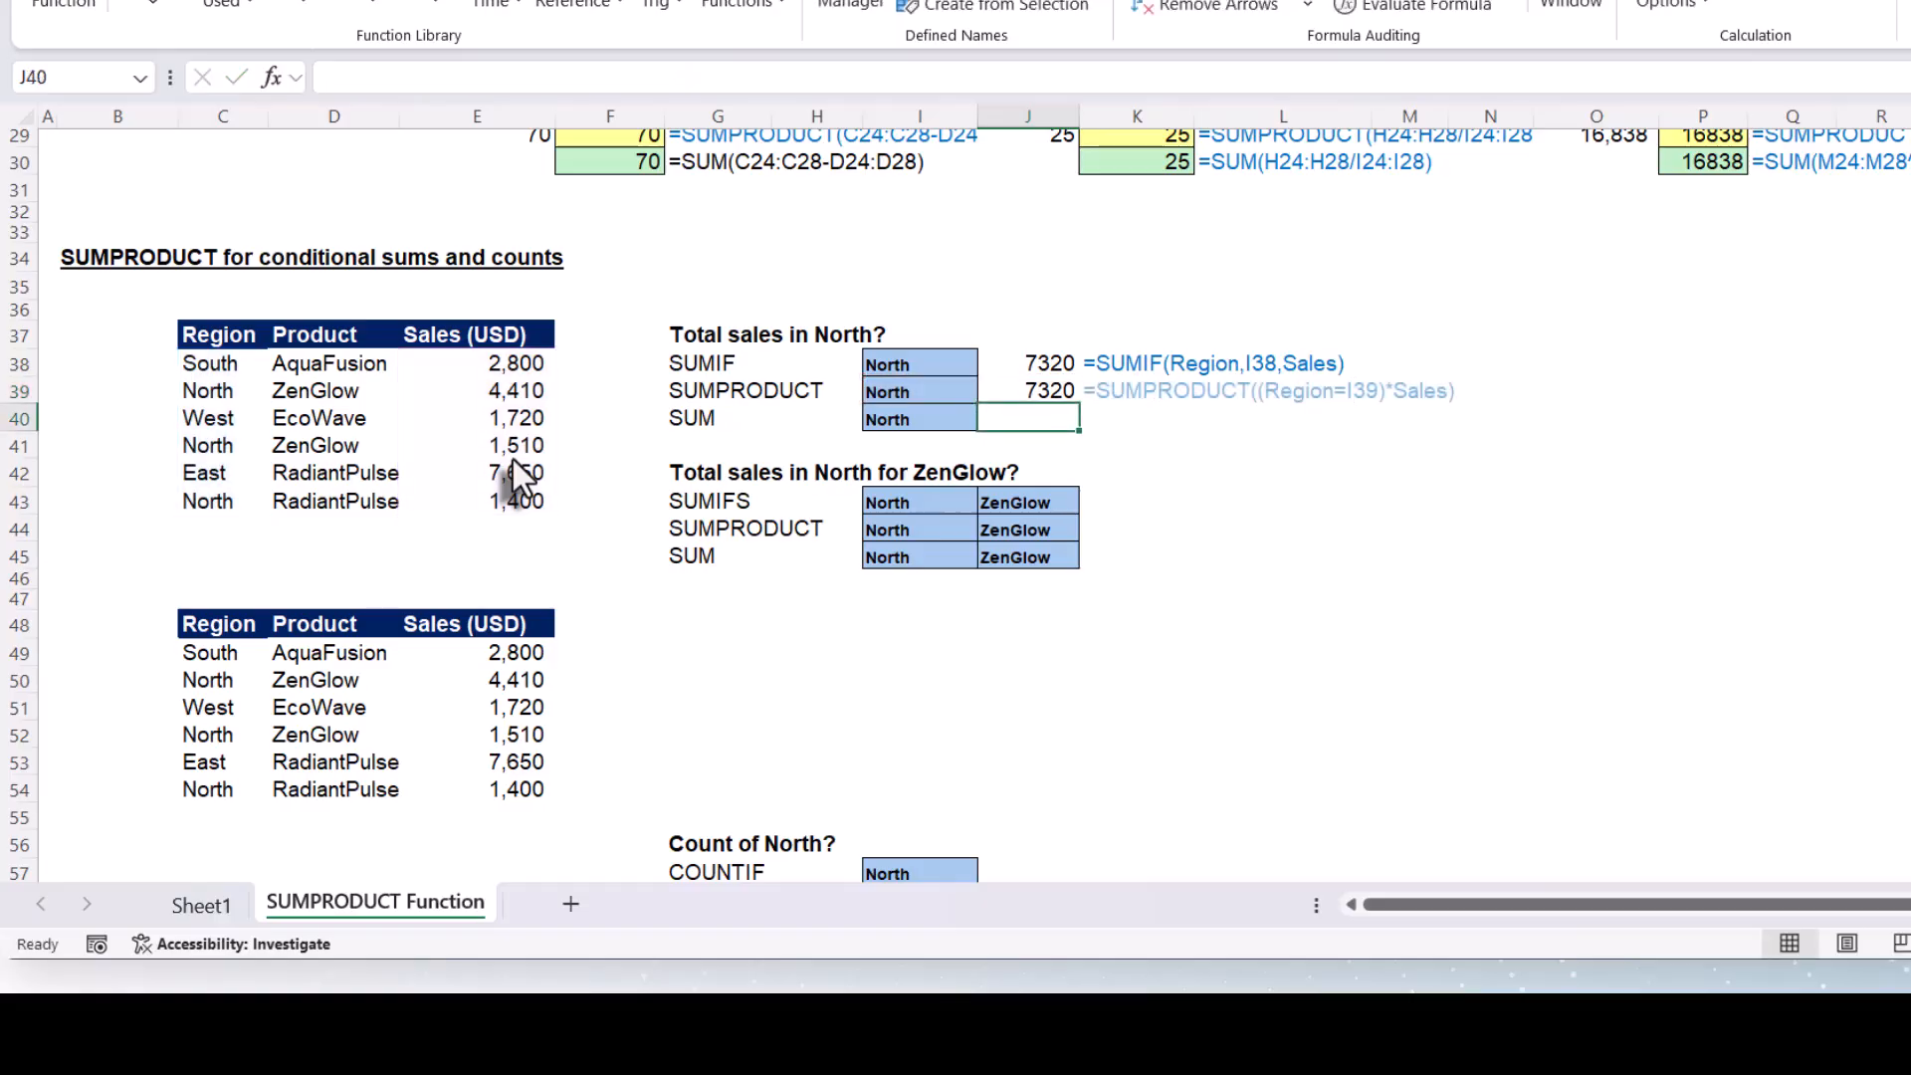
Inspect the SUMPRODUCT formula in J39 and preview the array returned by its (Region=I39) condition, leaving the formula as it is
click(1006, 393)
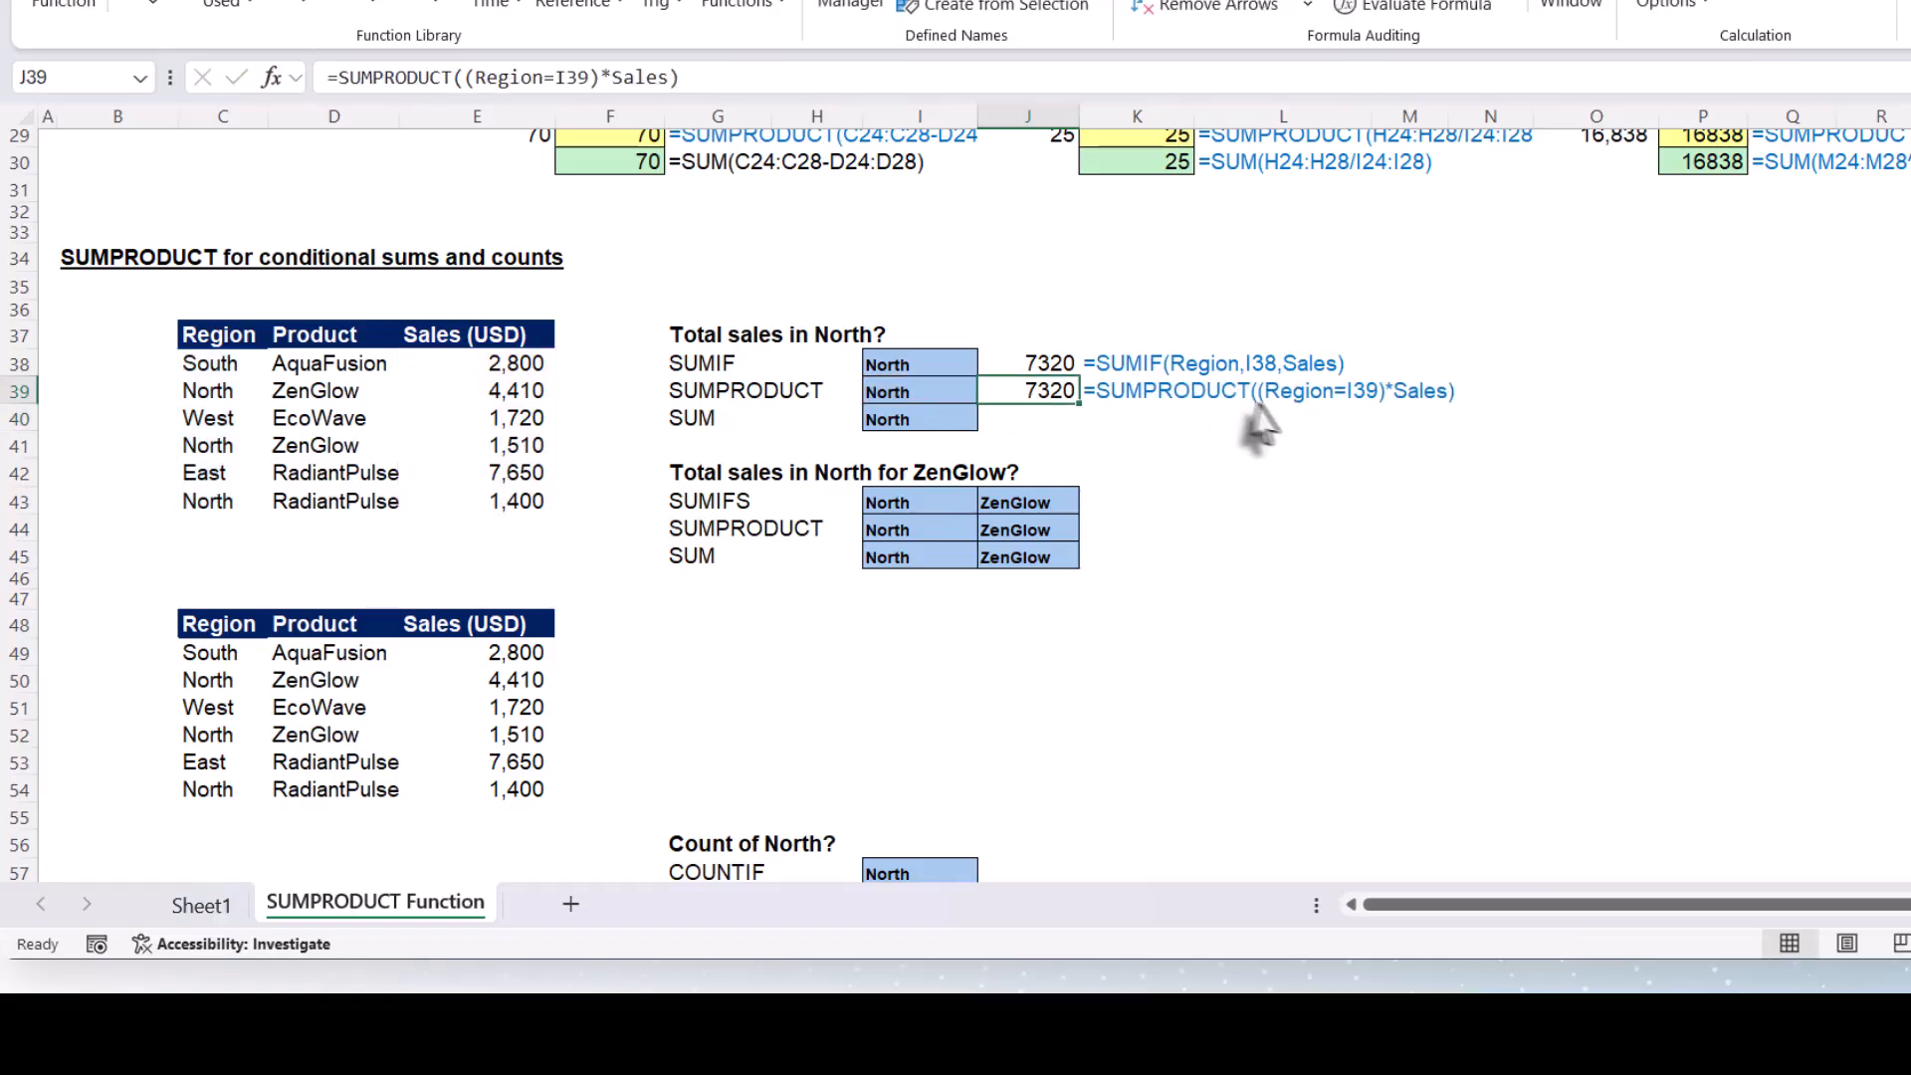
click(1126, 396)
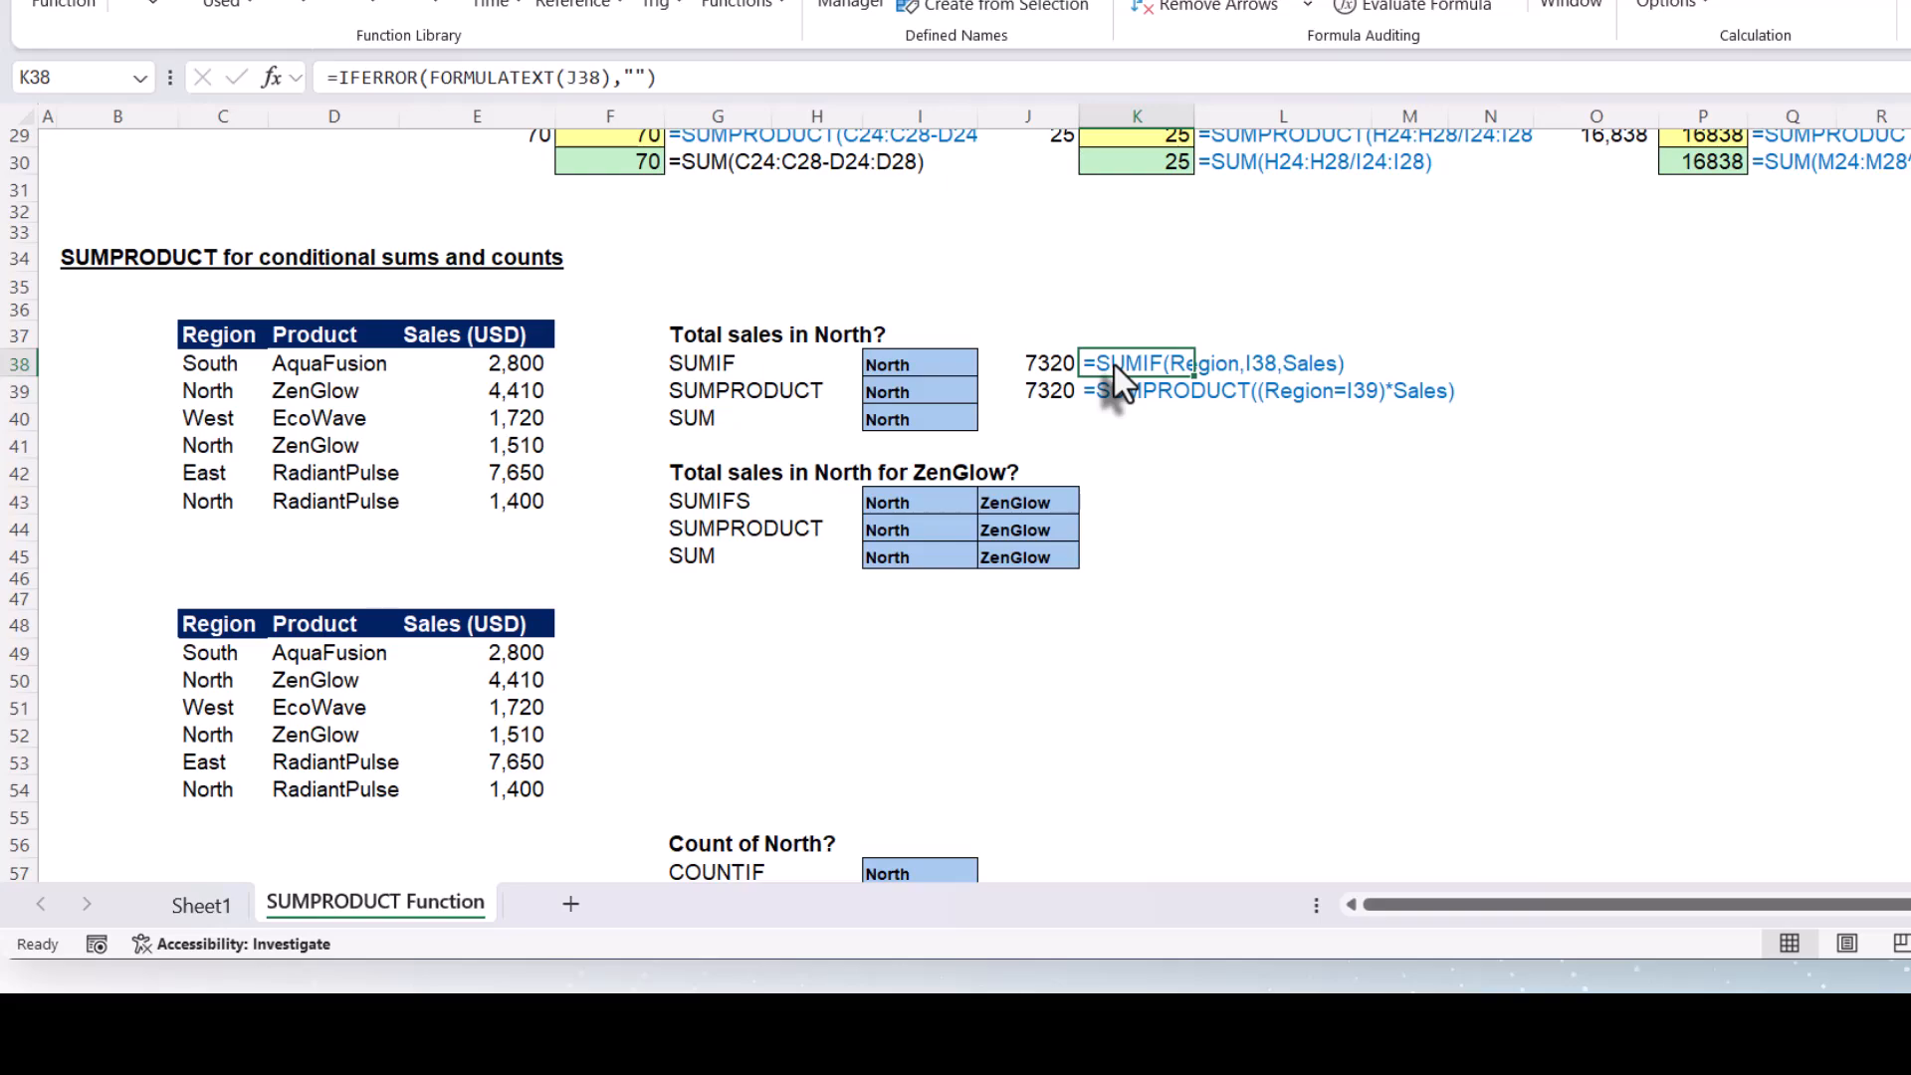
click(1030, 396)
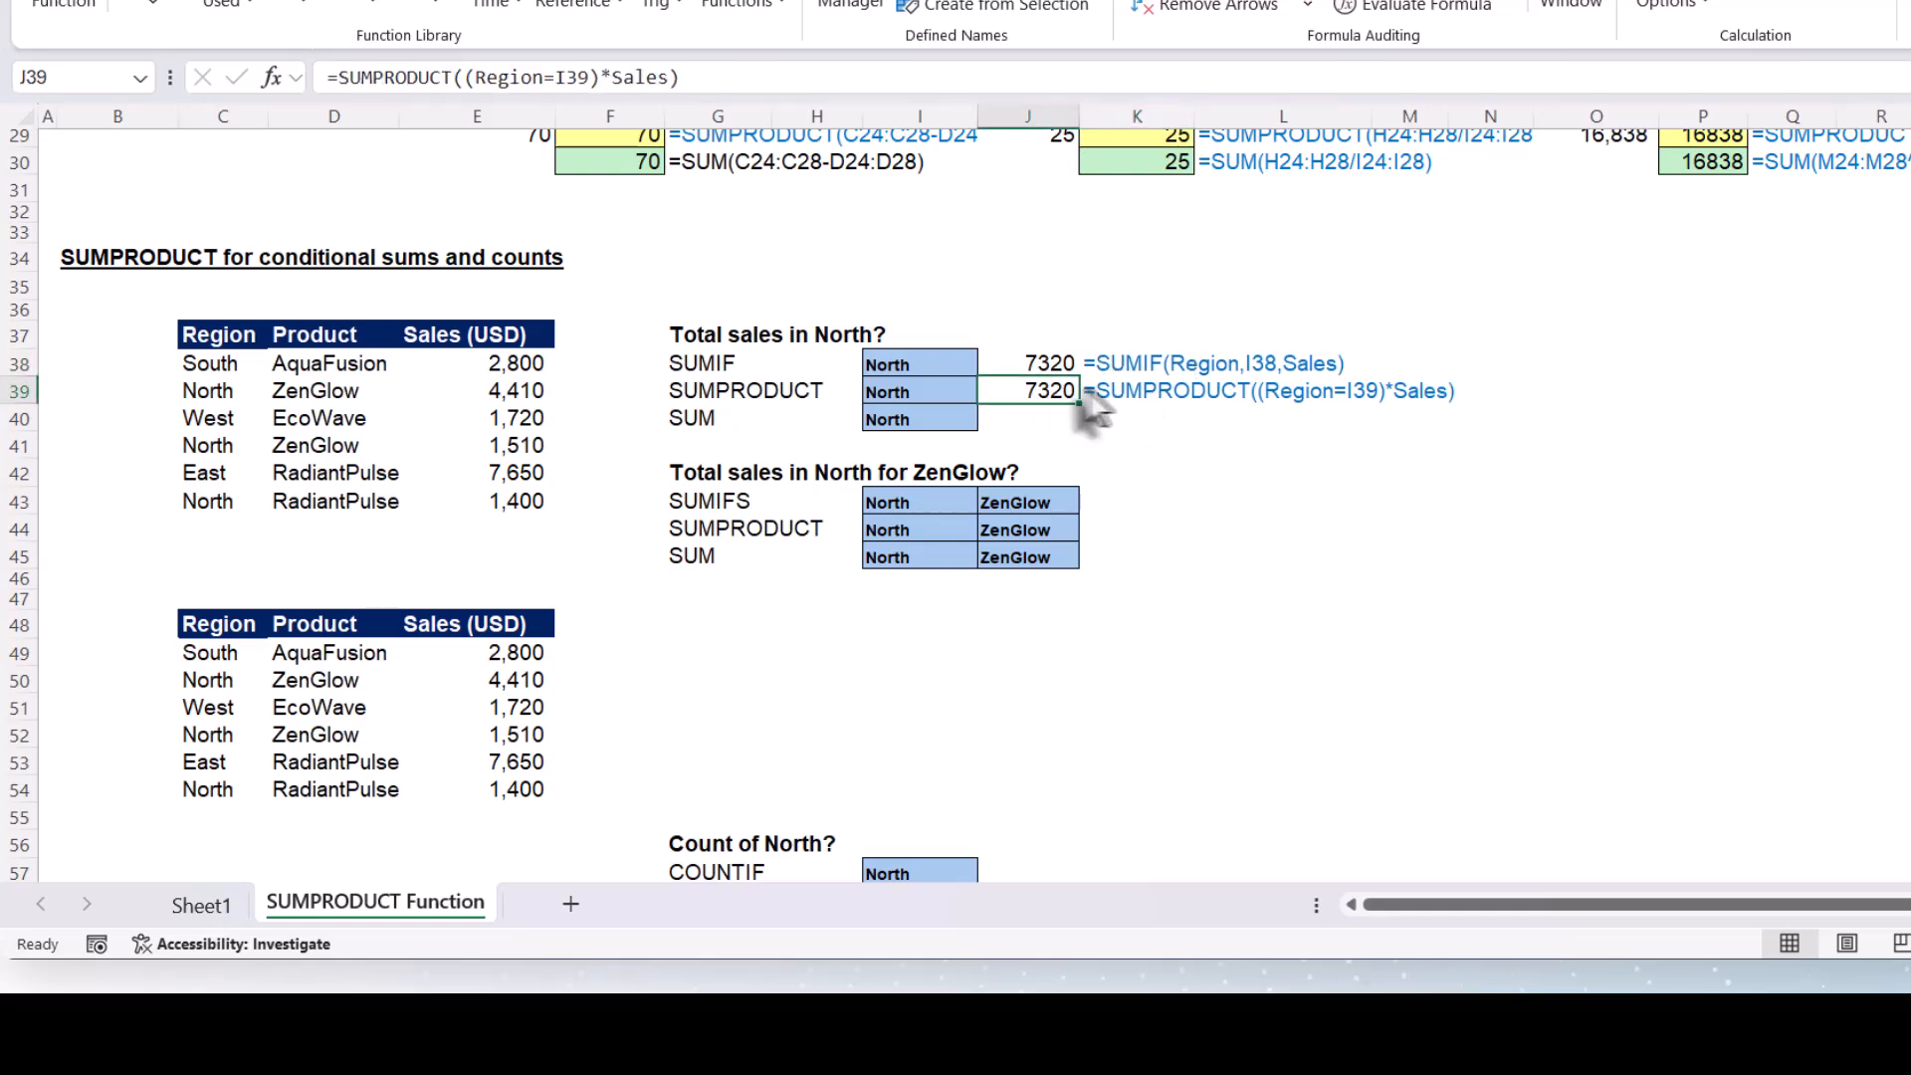
double_click(1052, 399)
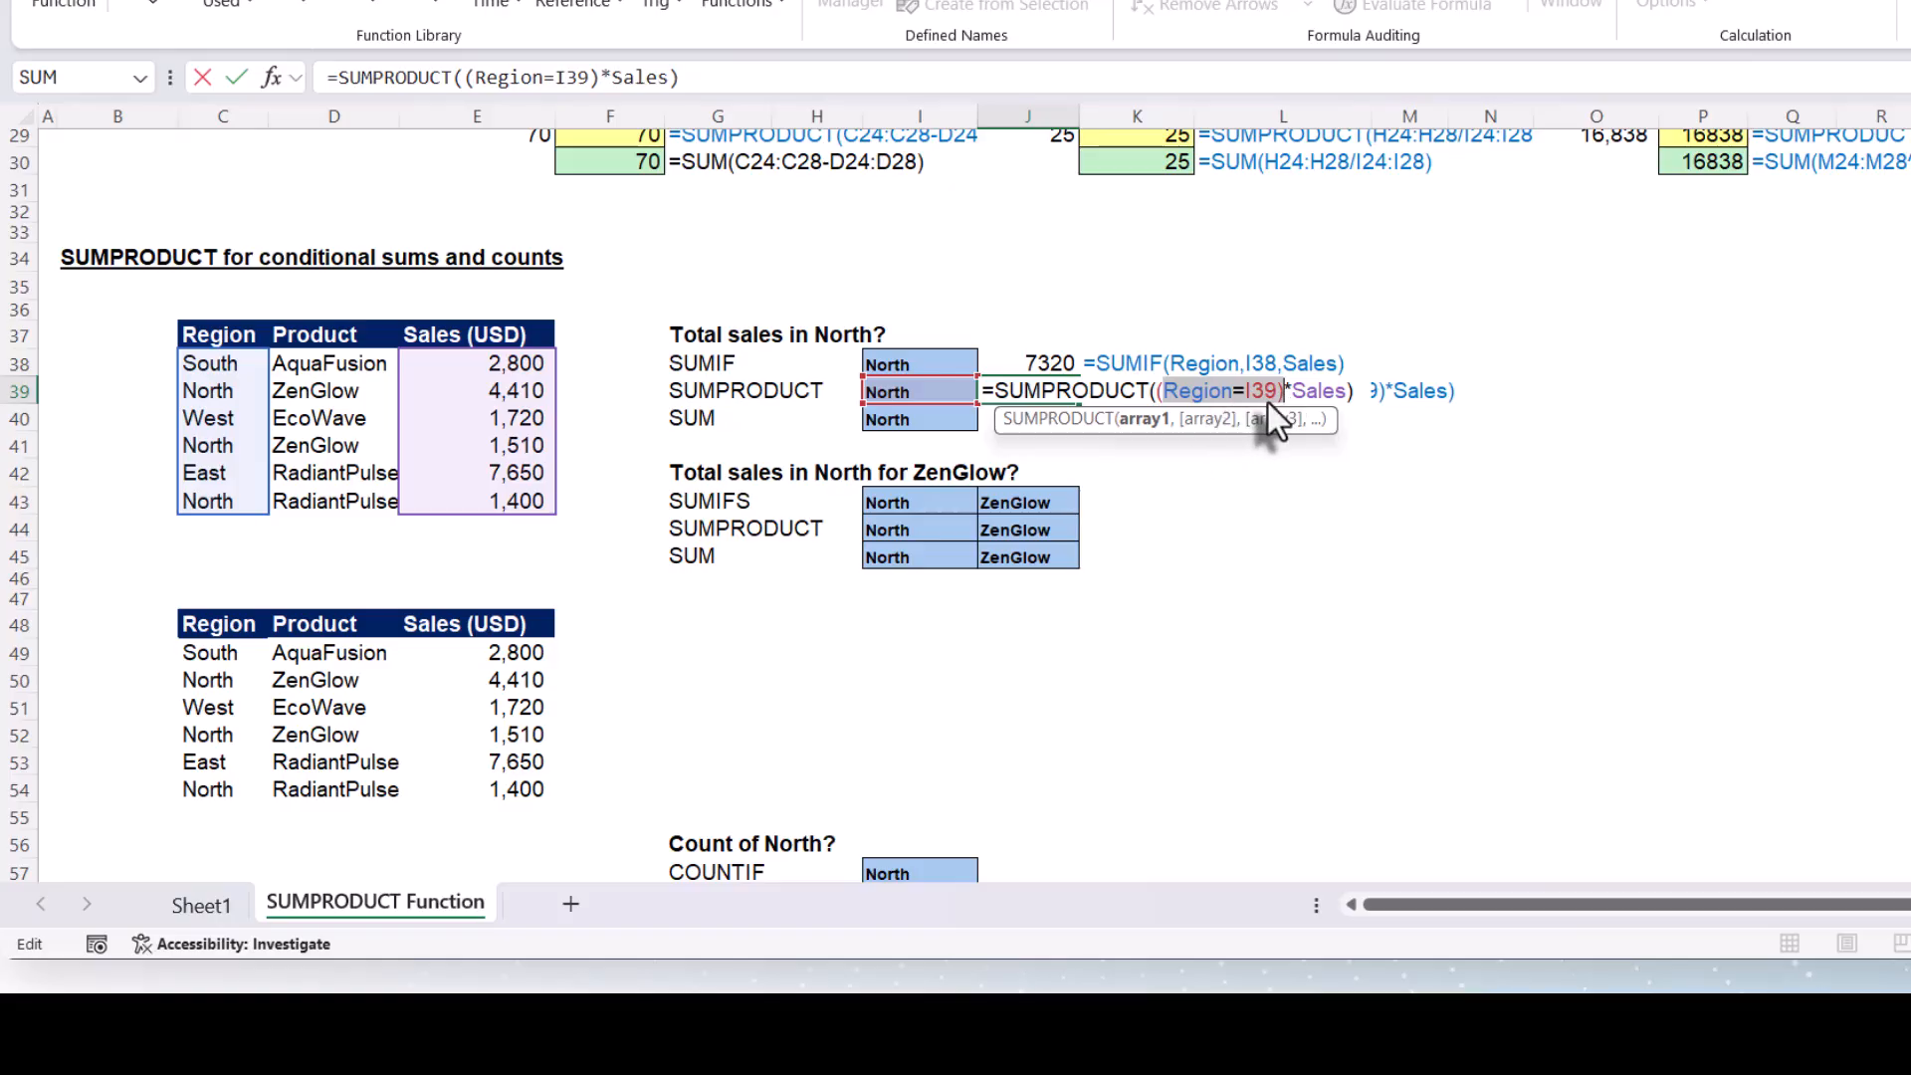
click(1209, 392)
drag(1157, 391, 1294, 394)
drag(1158, 394, 1235, 403)
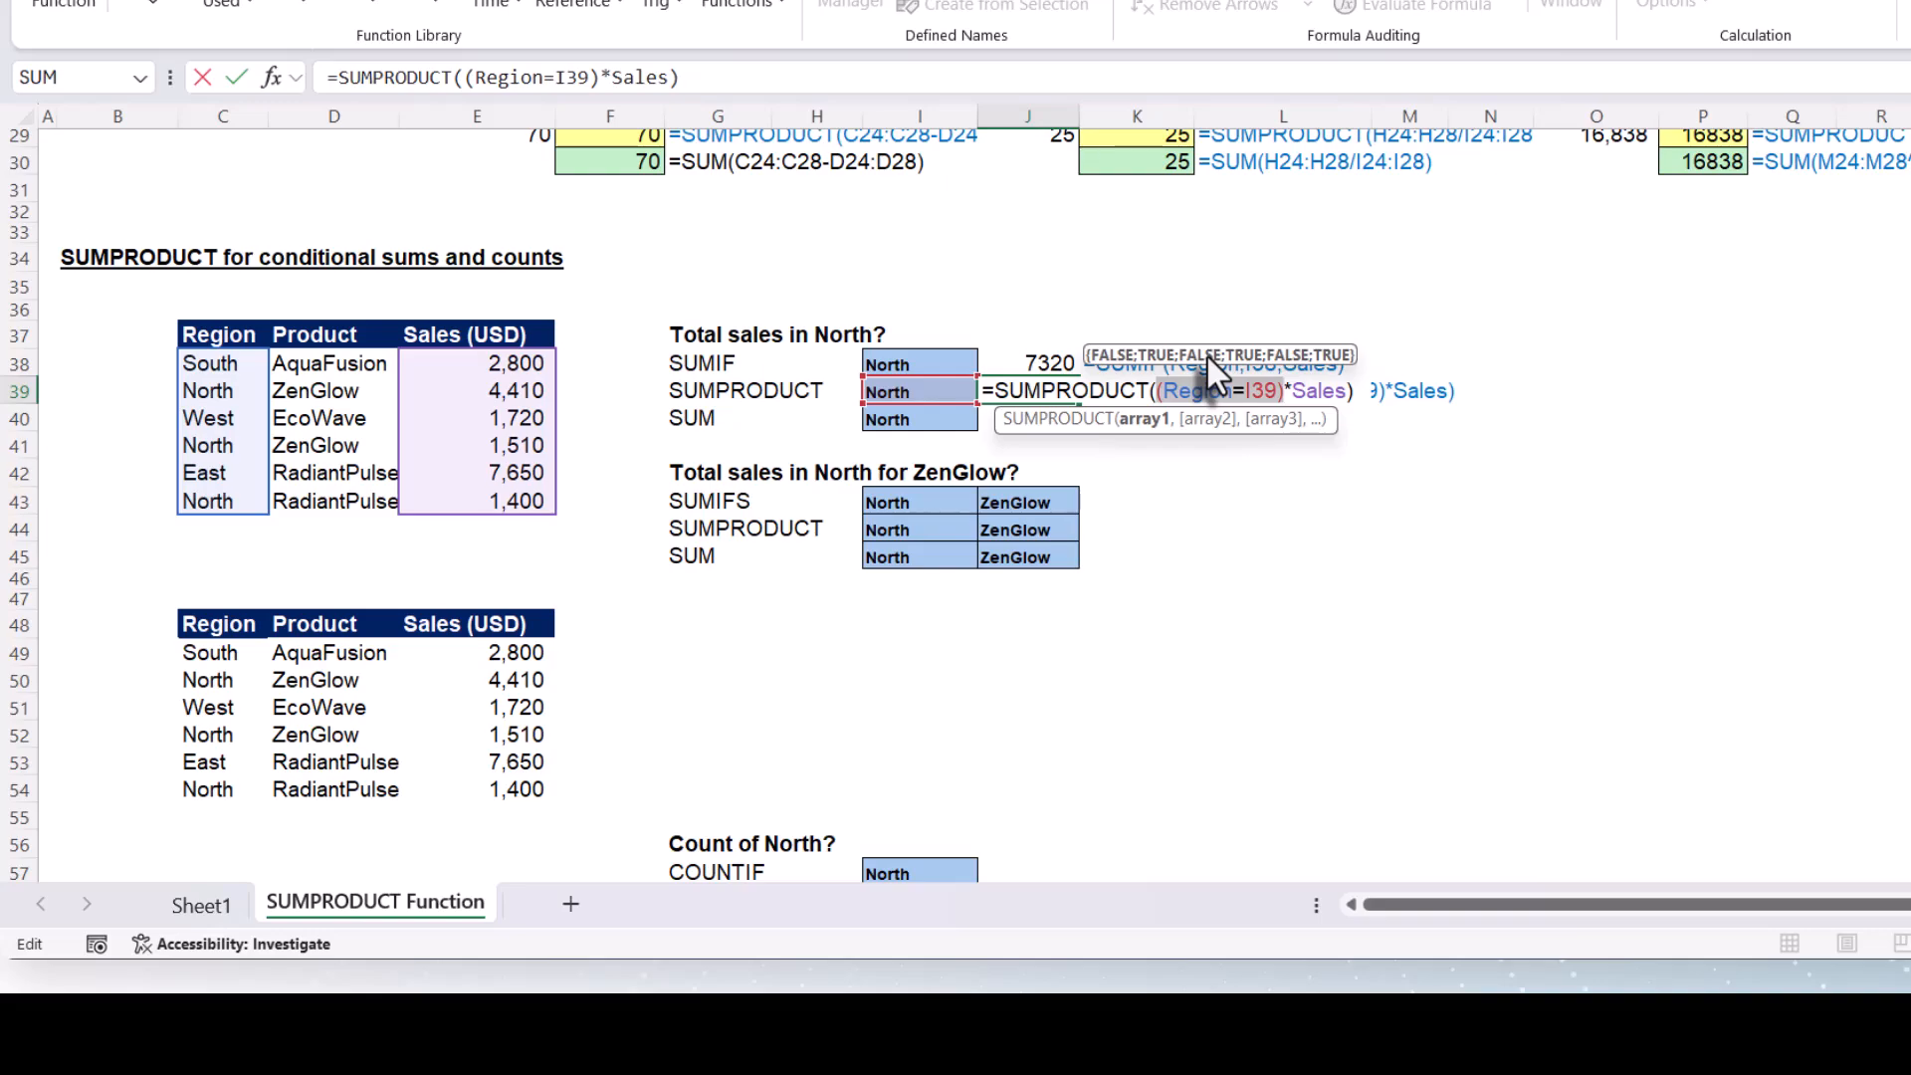
key(Escape)
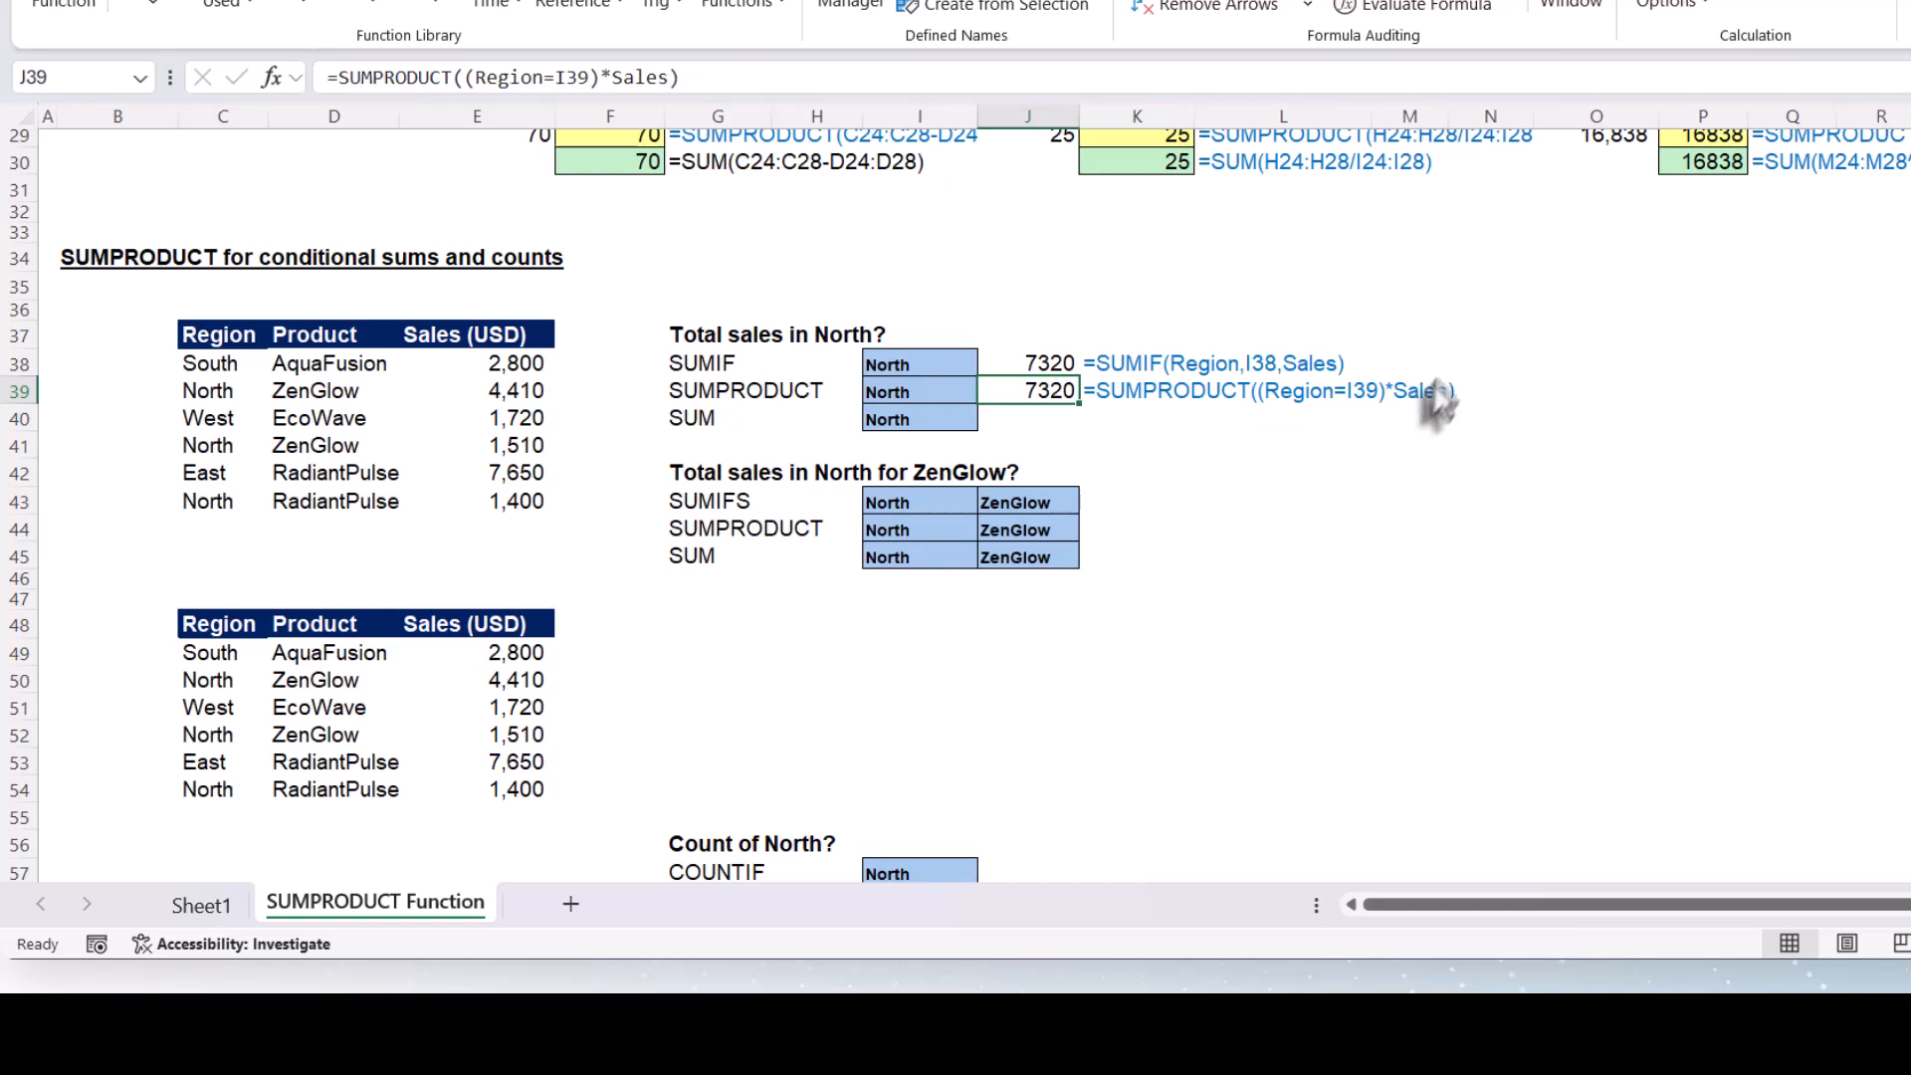
Enter =Region=I39 in O39 to spill the North test for each row down to O44
click(1594, 389)
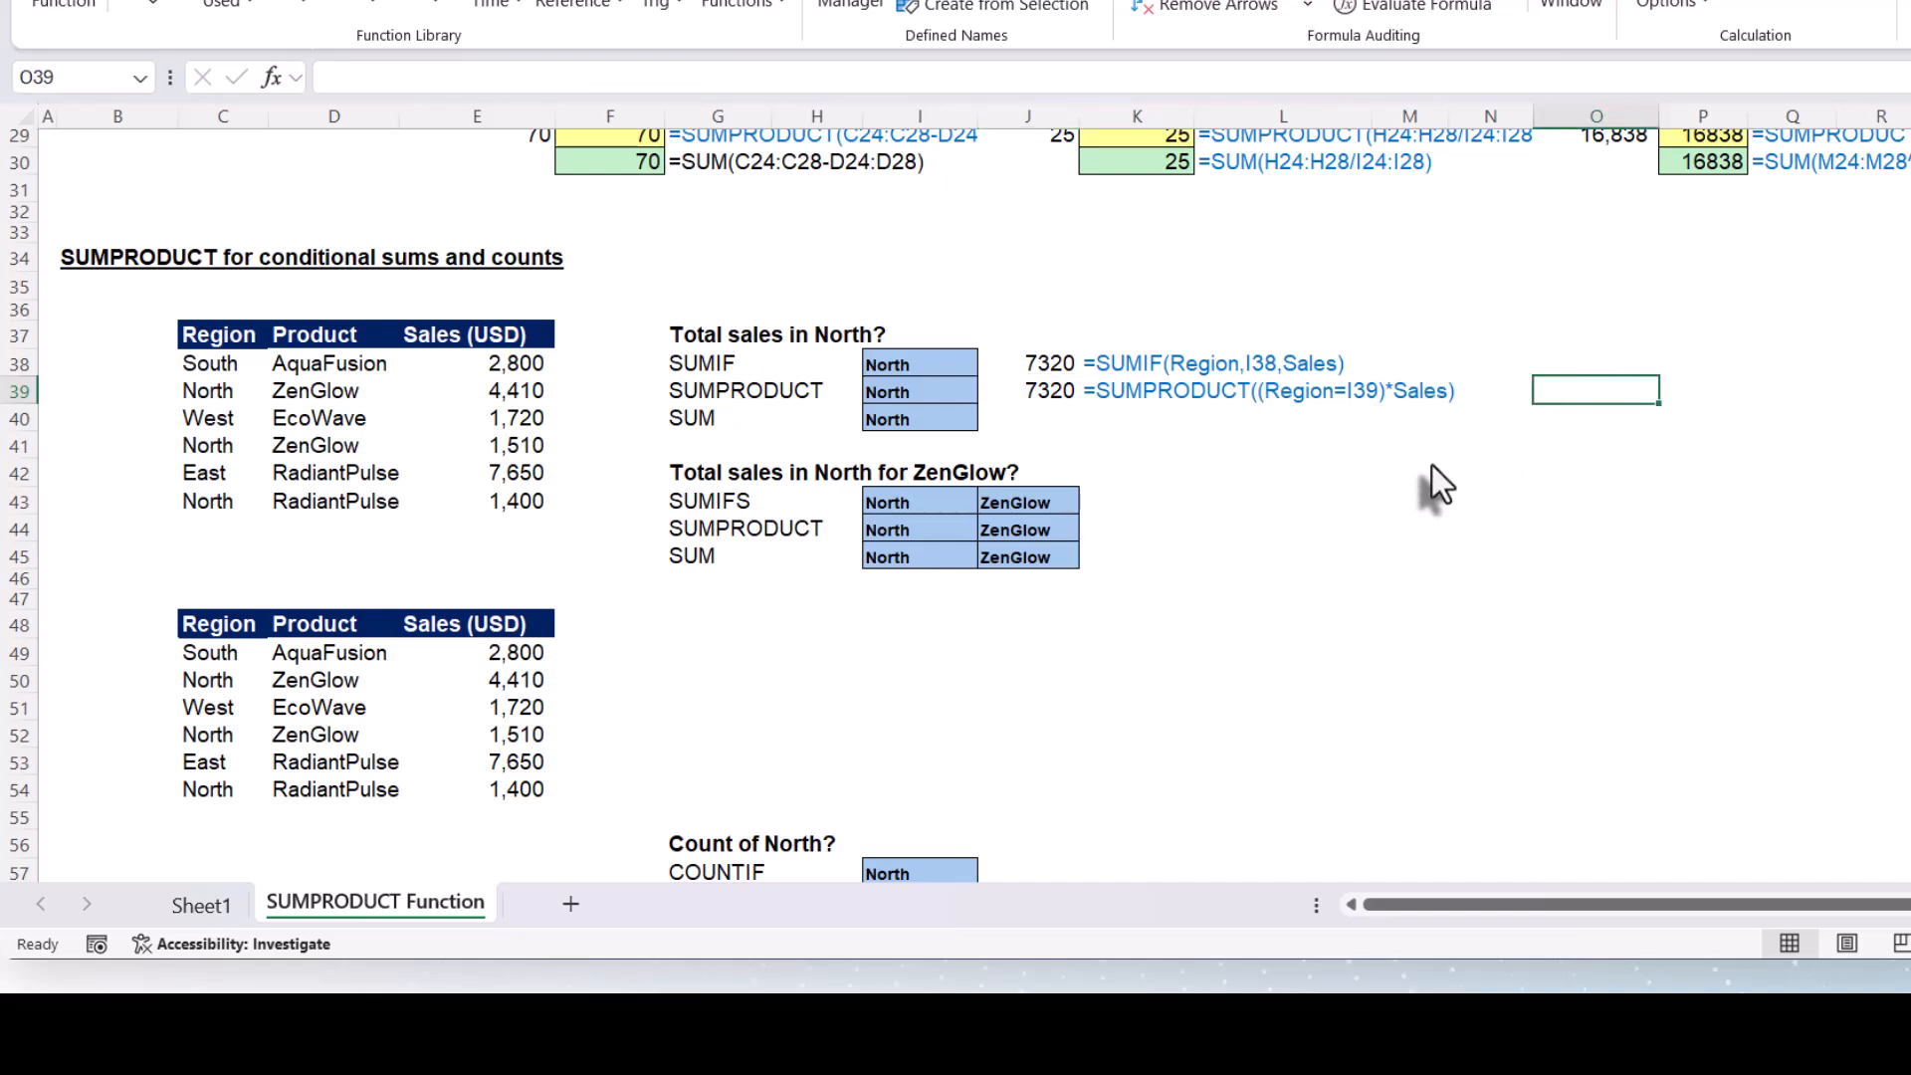
text(=)
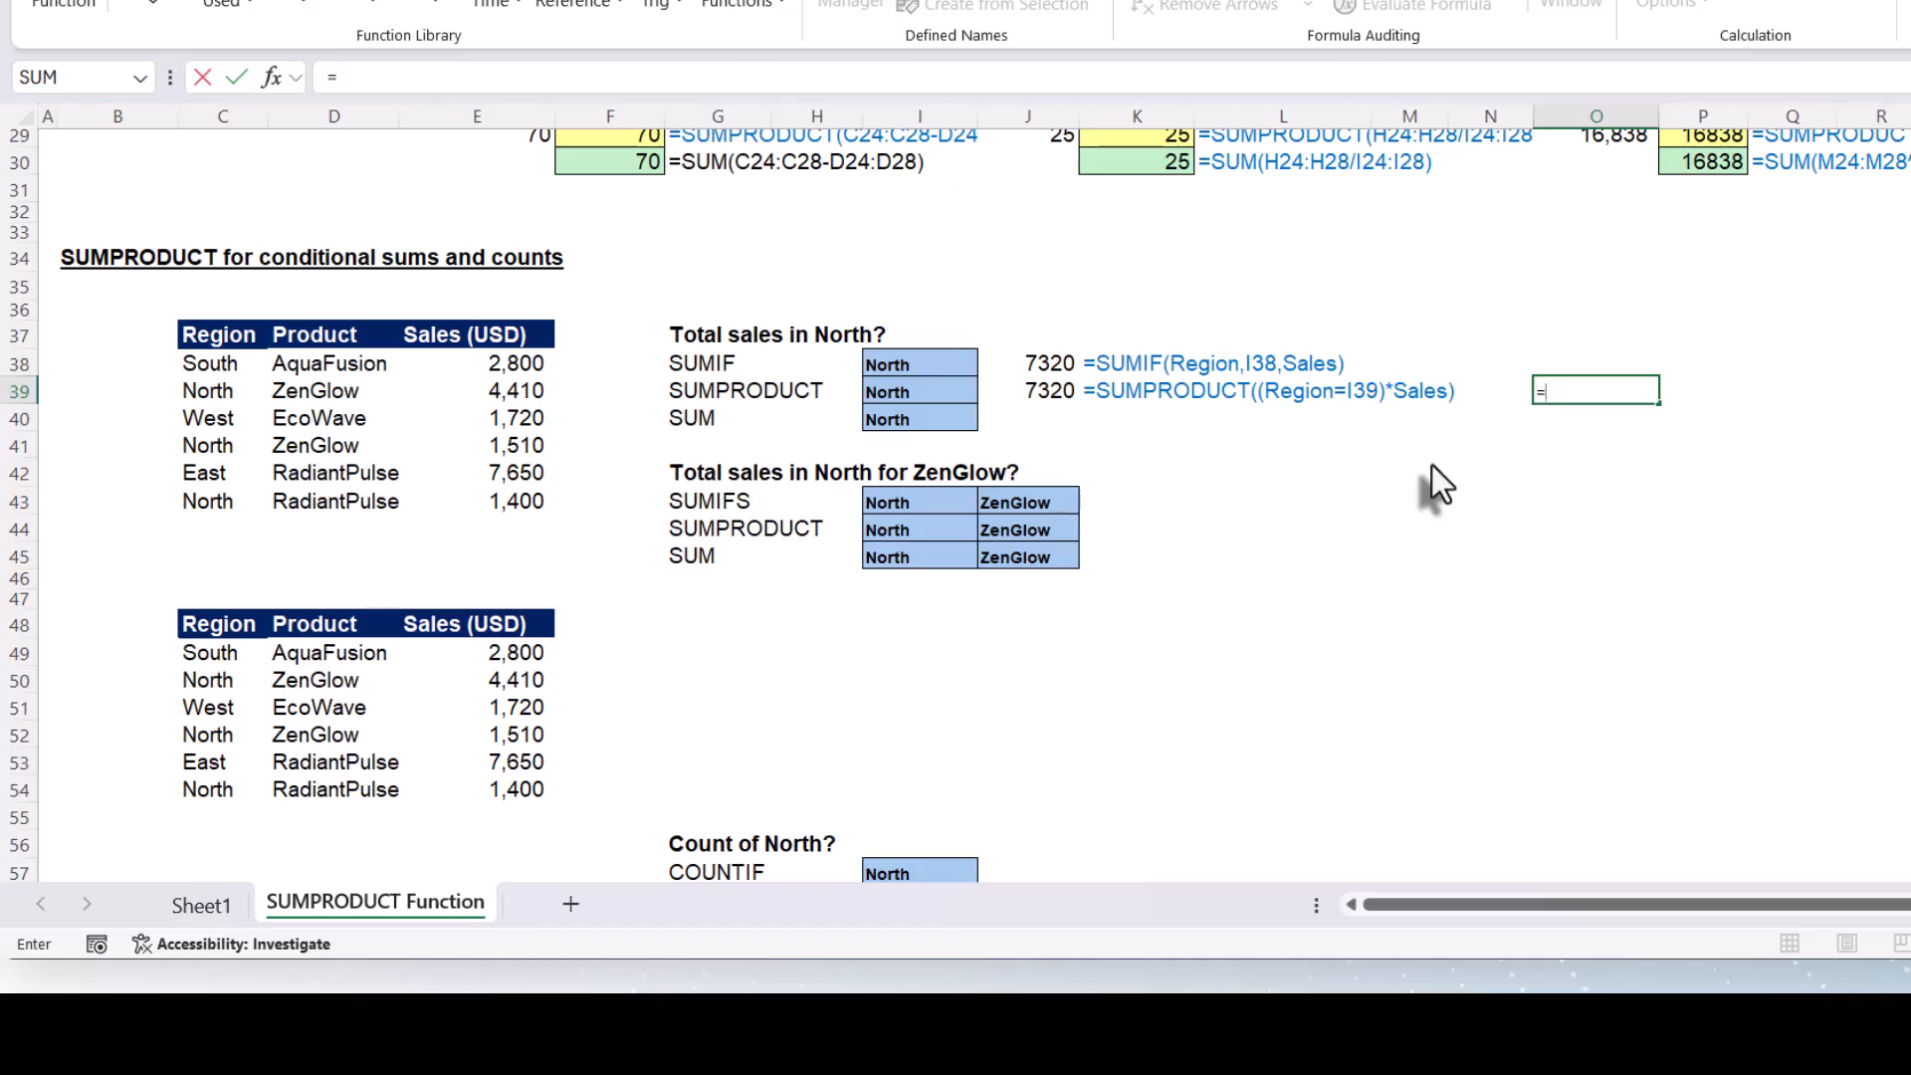
text(region)
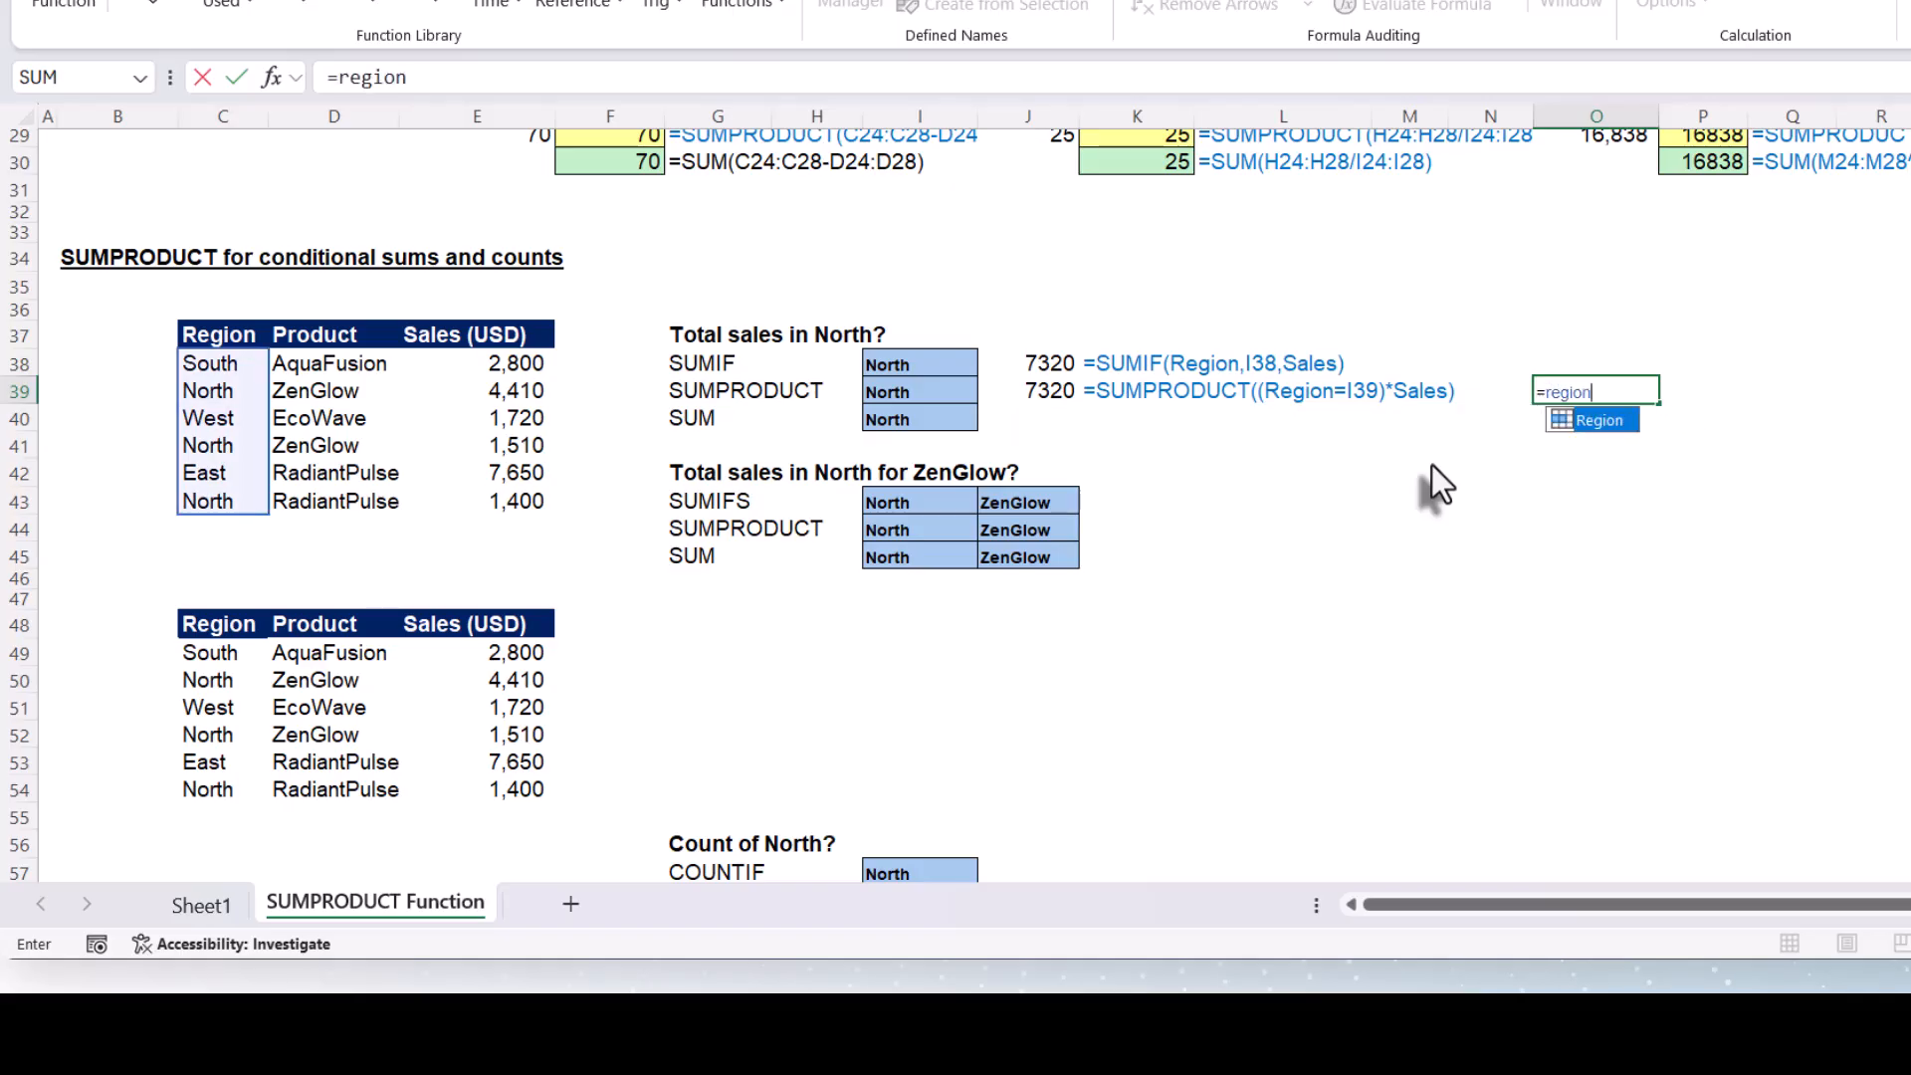
key(Tab)
text(=)
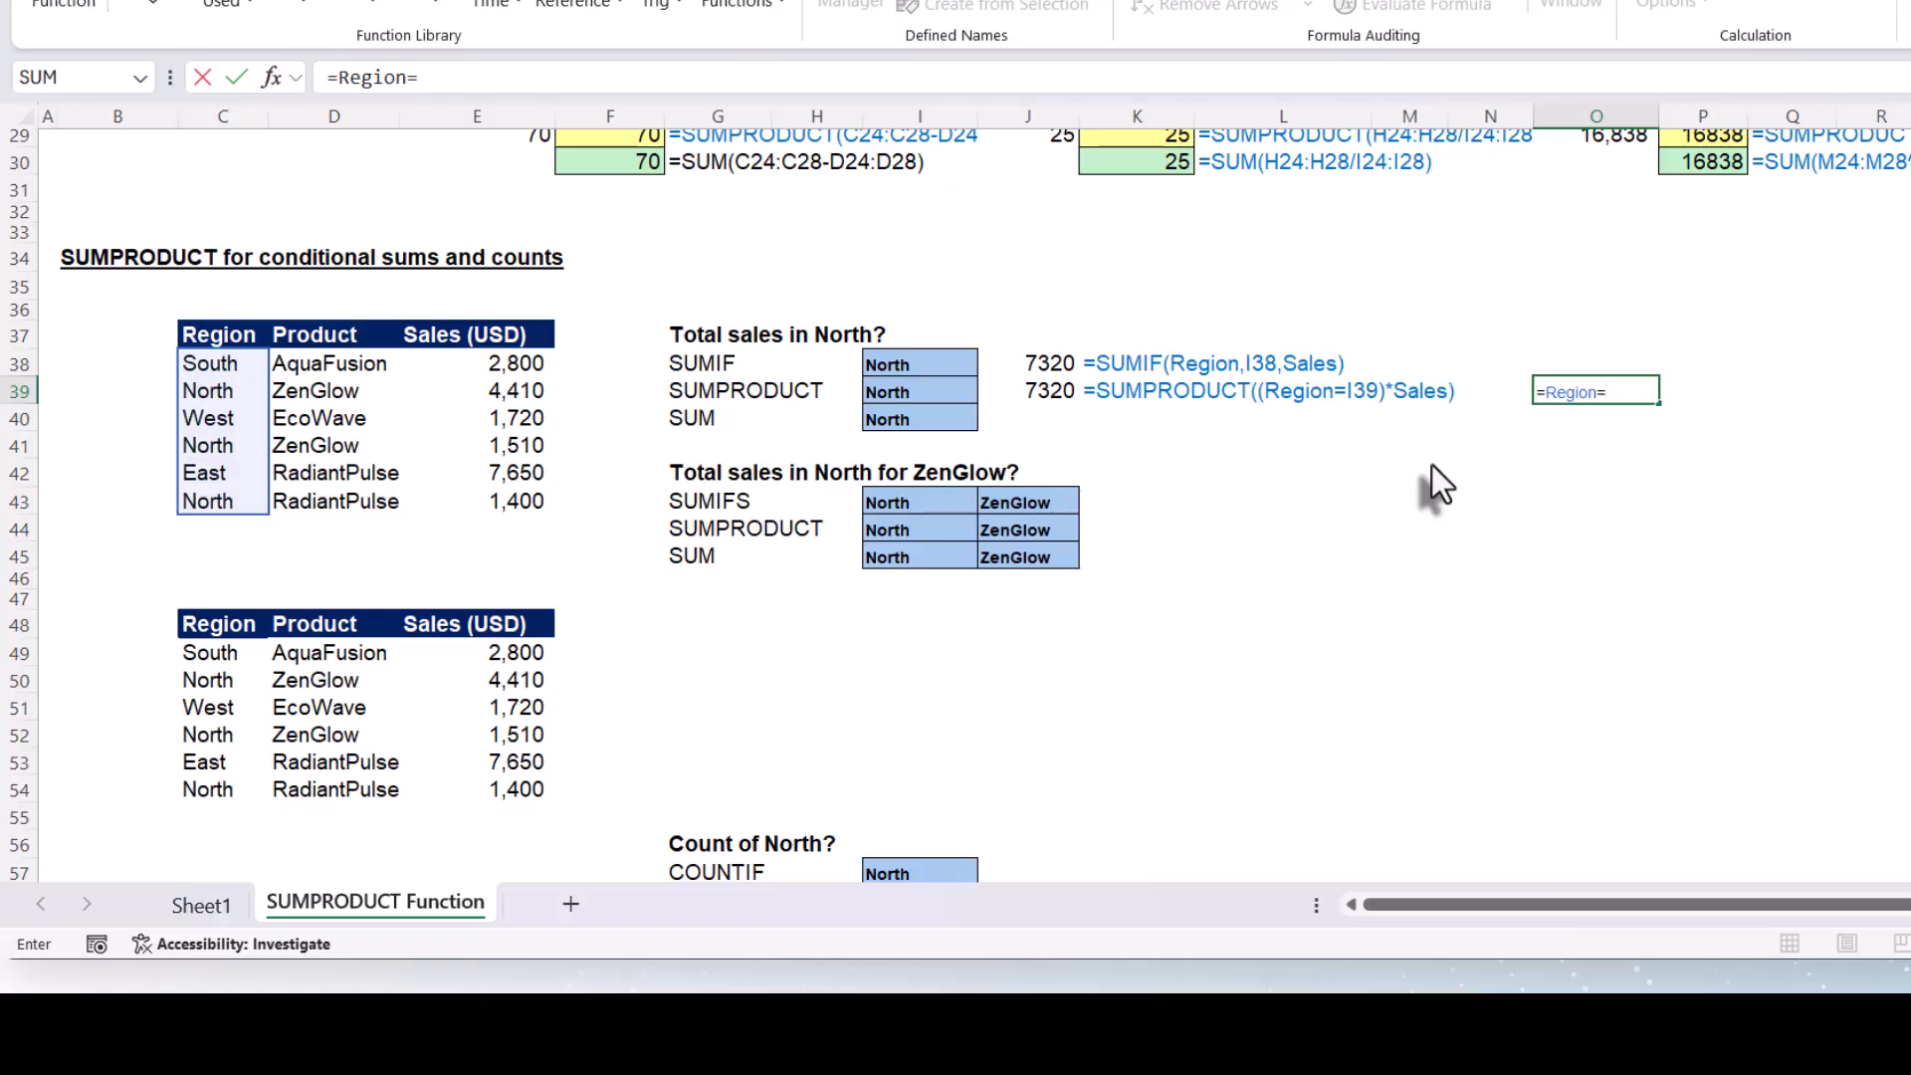
click(936, 394)
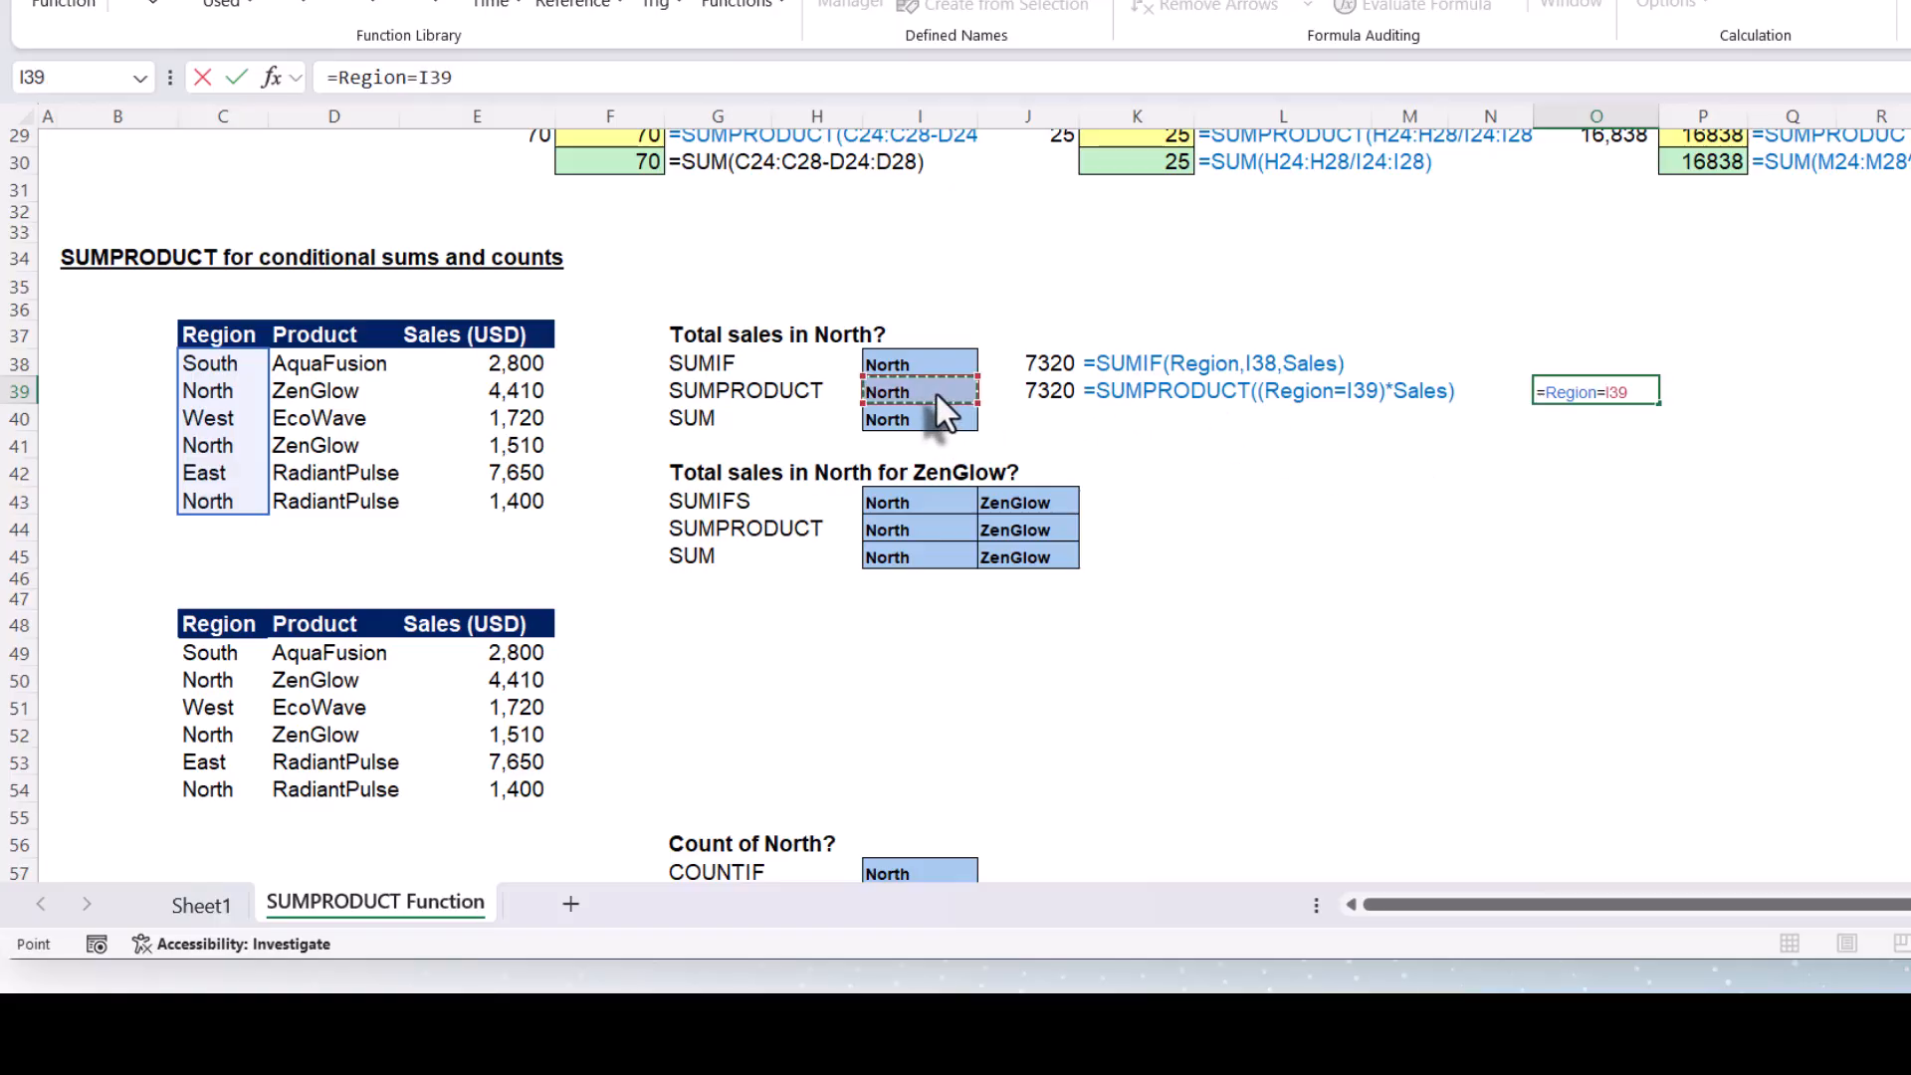
key(Return)
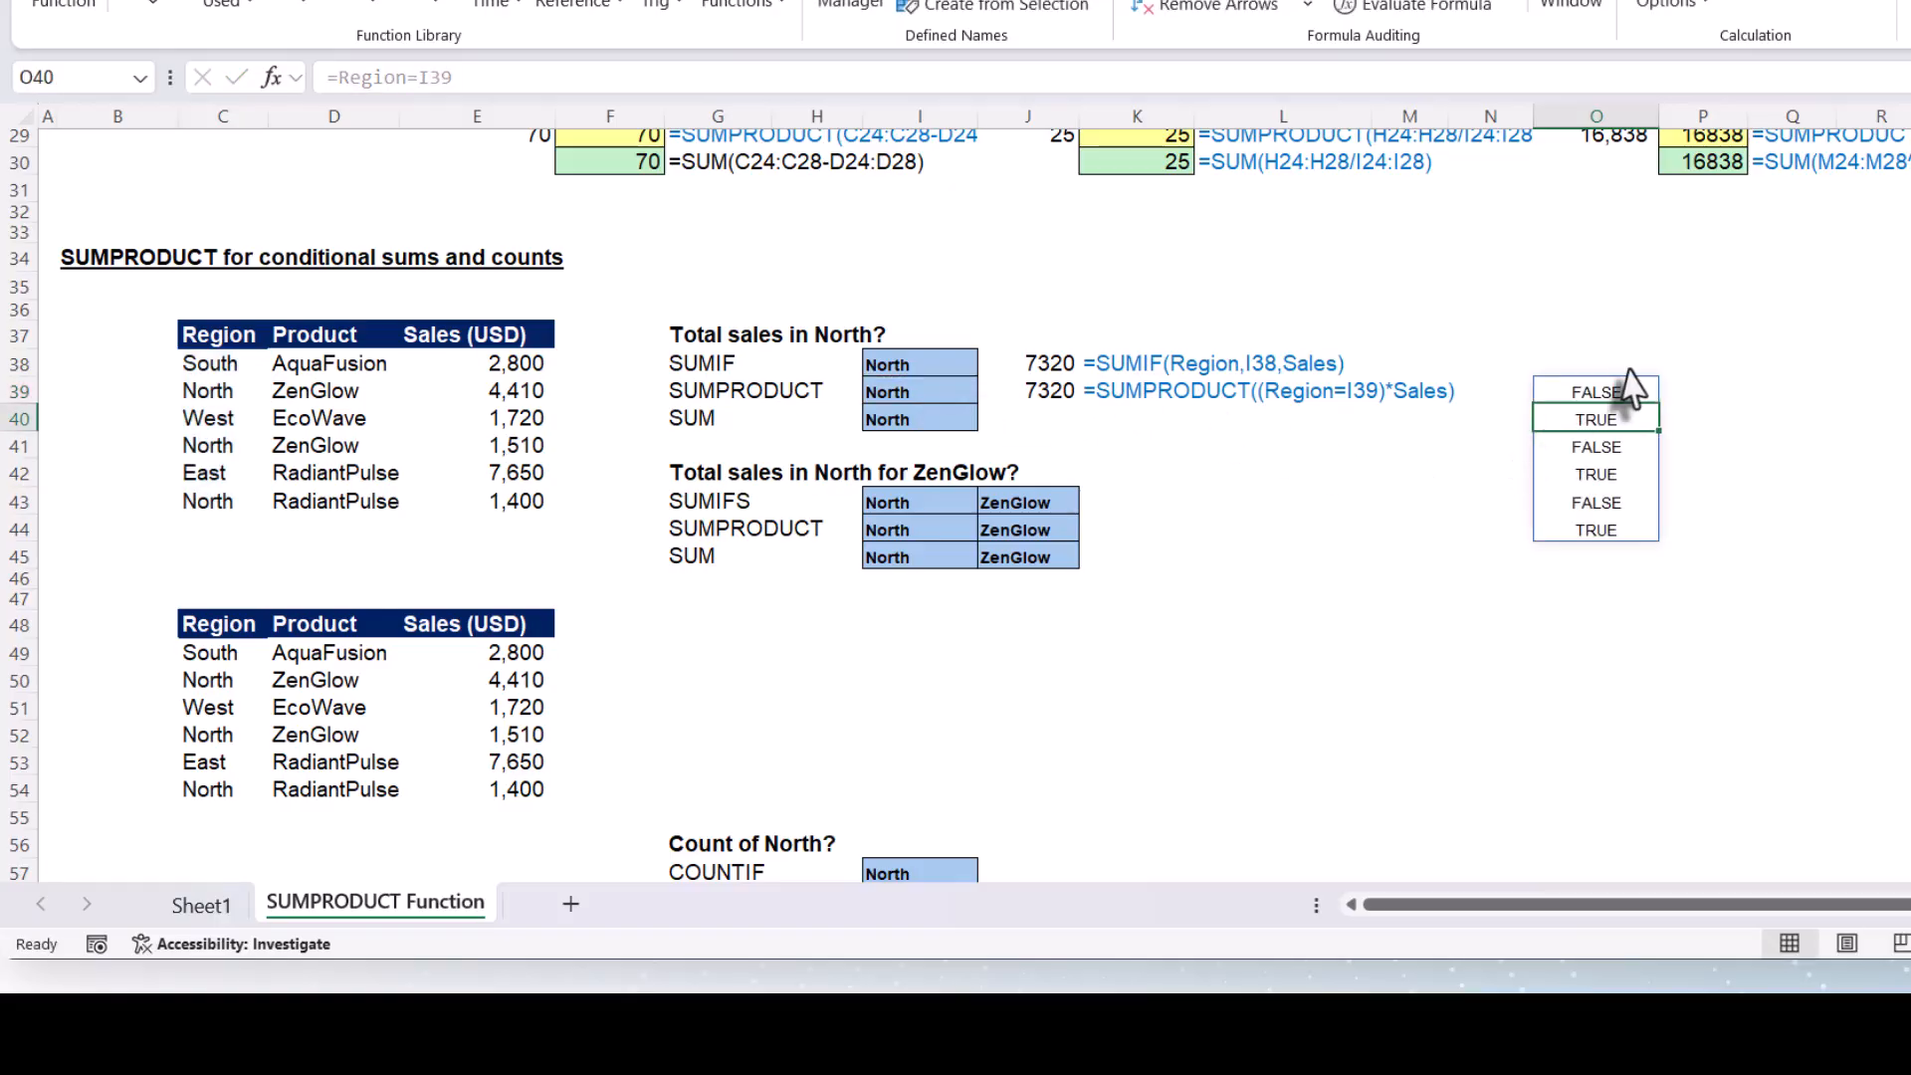
drag(1613, 388, 1611, 534)
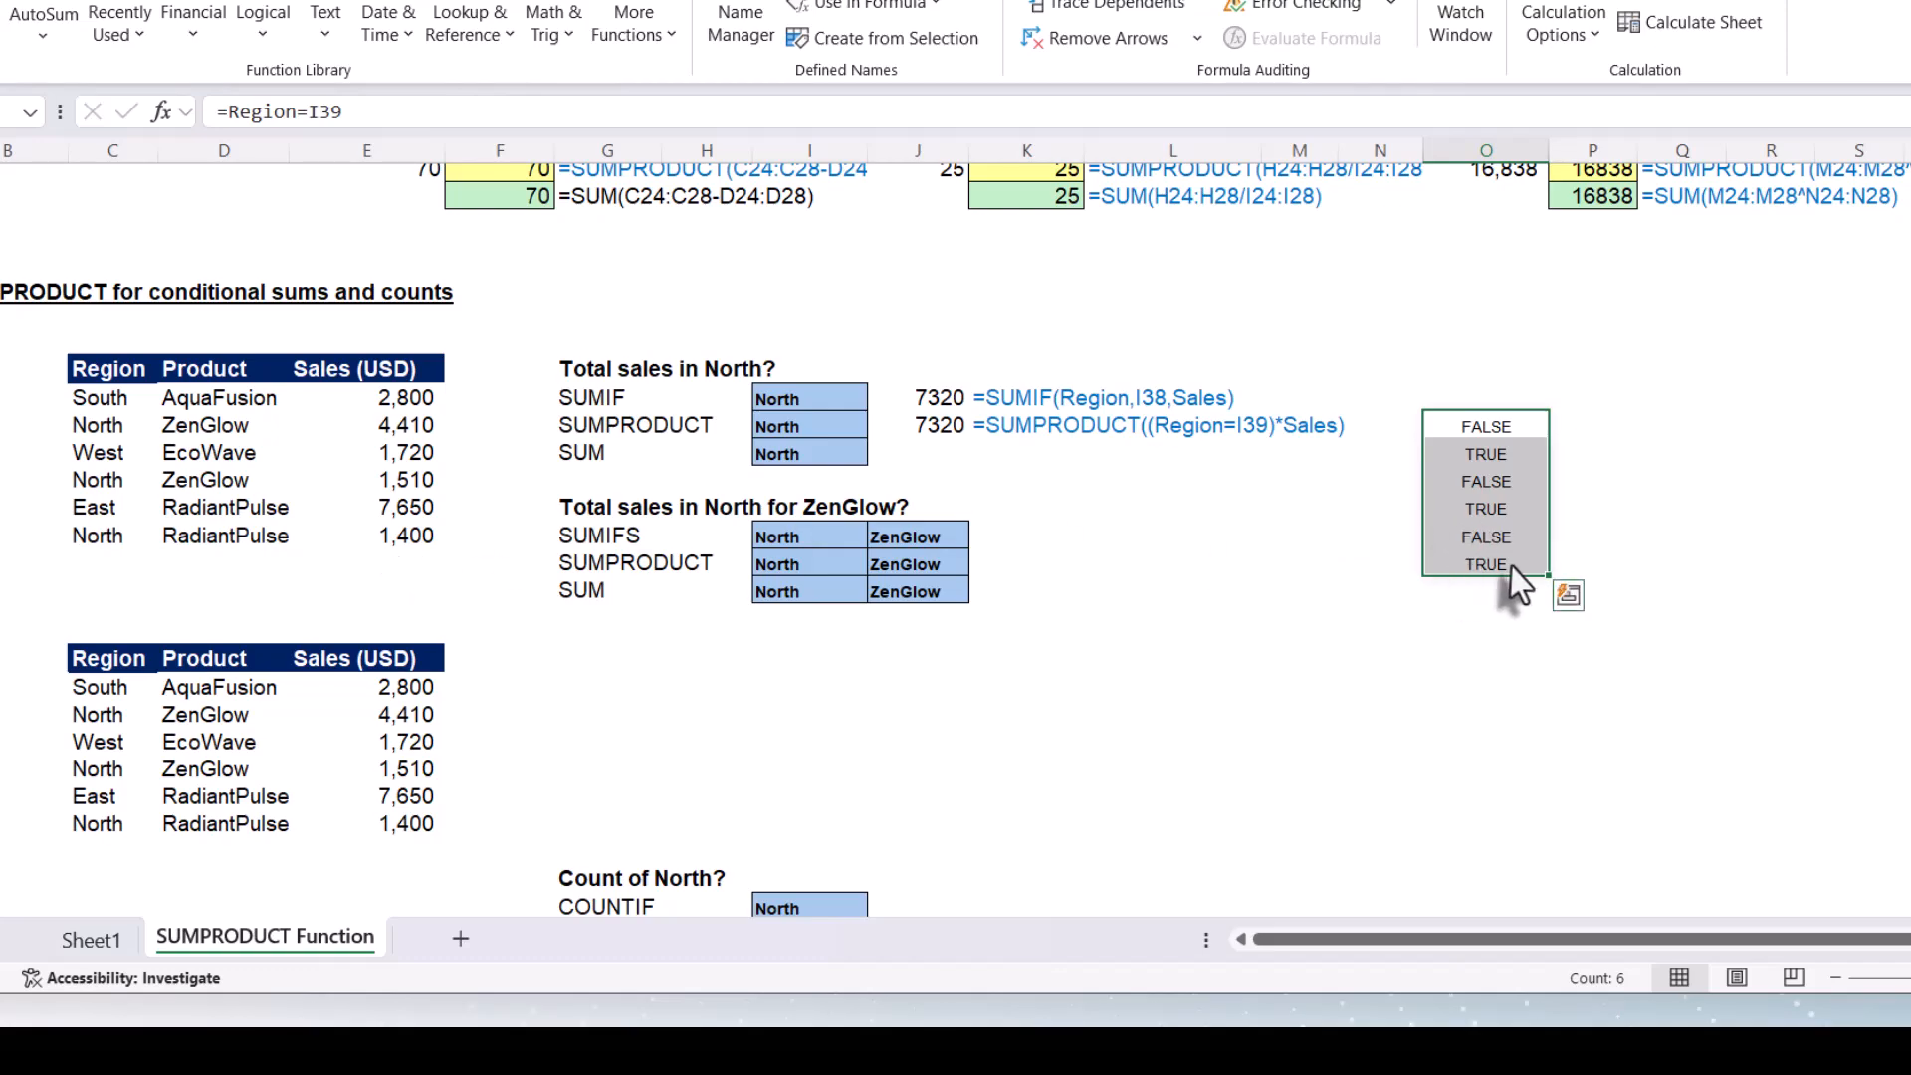
Enter =Sales in P39 to spill the sales values beside the North test results
click(1588, 428)
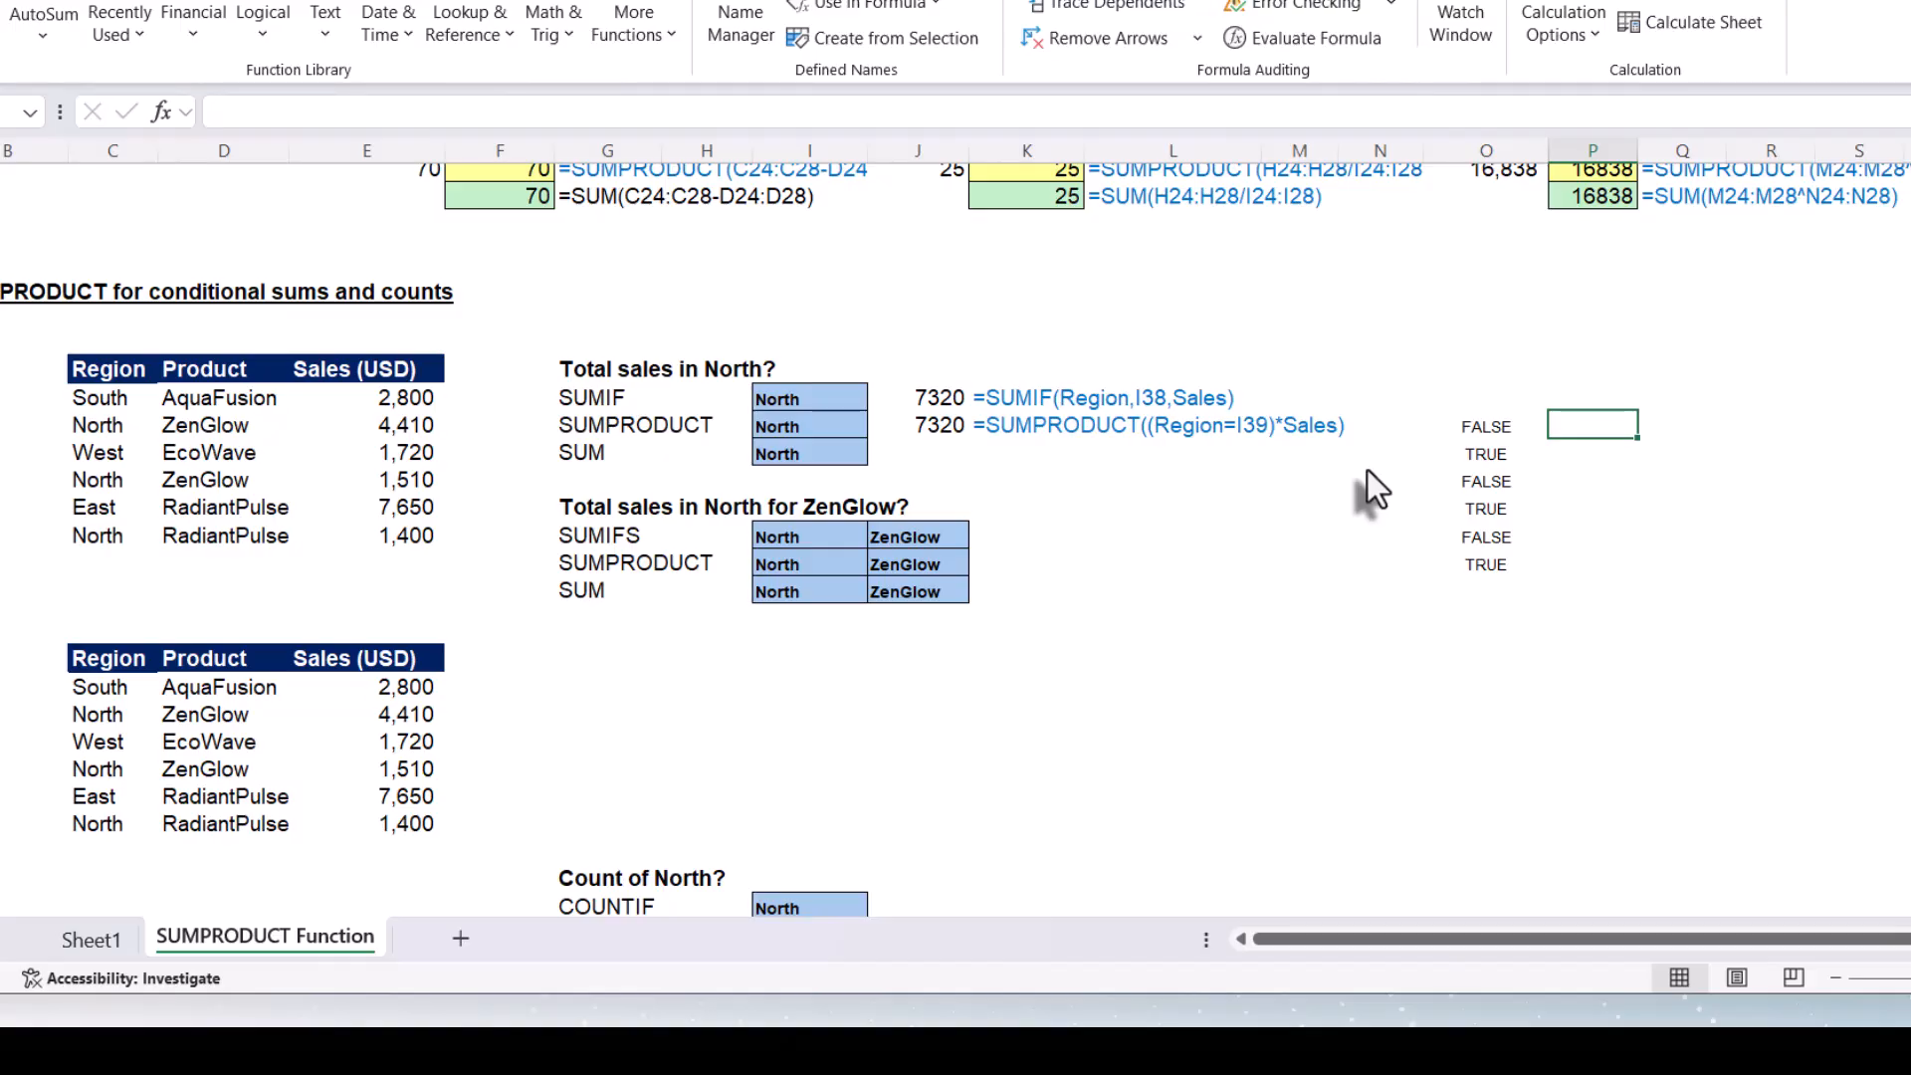
text(=sal)
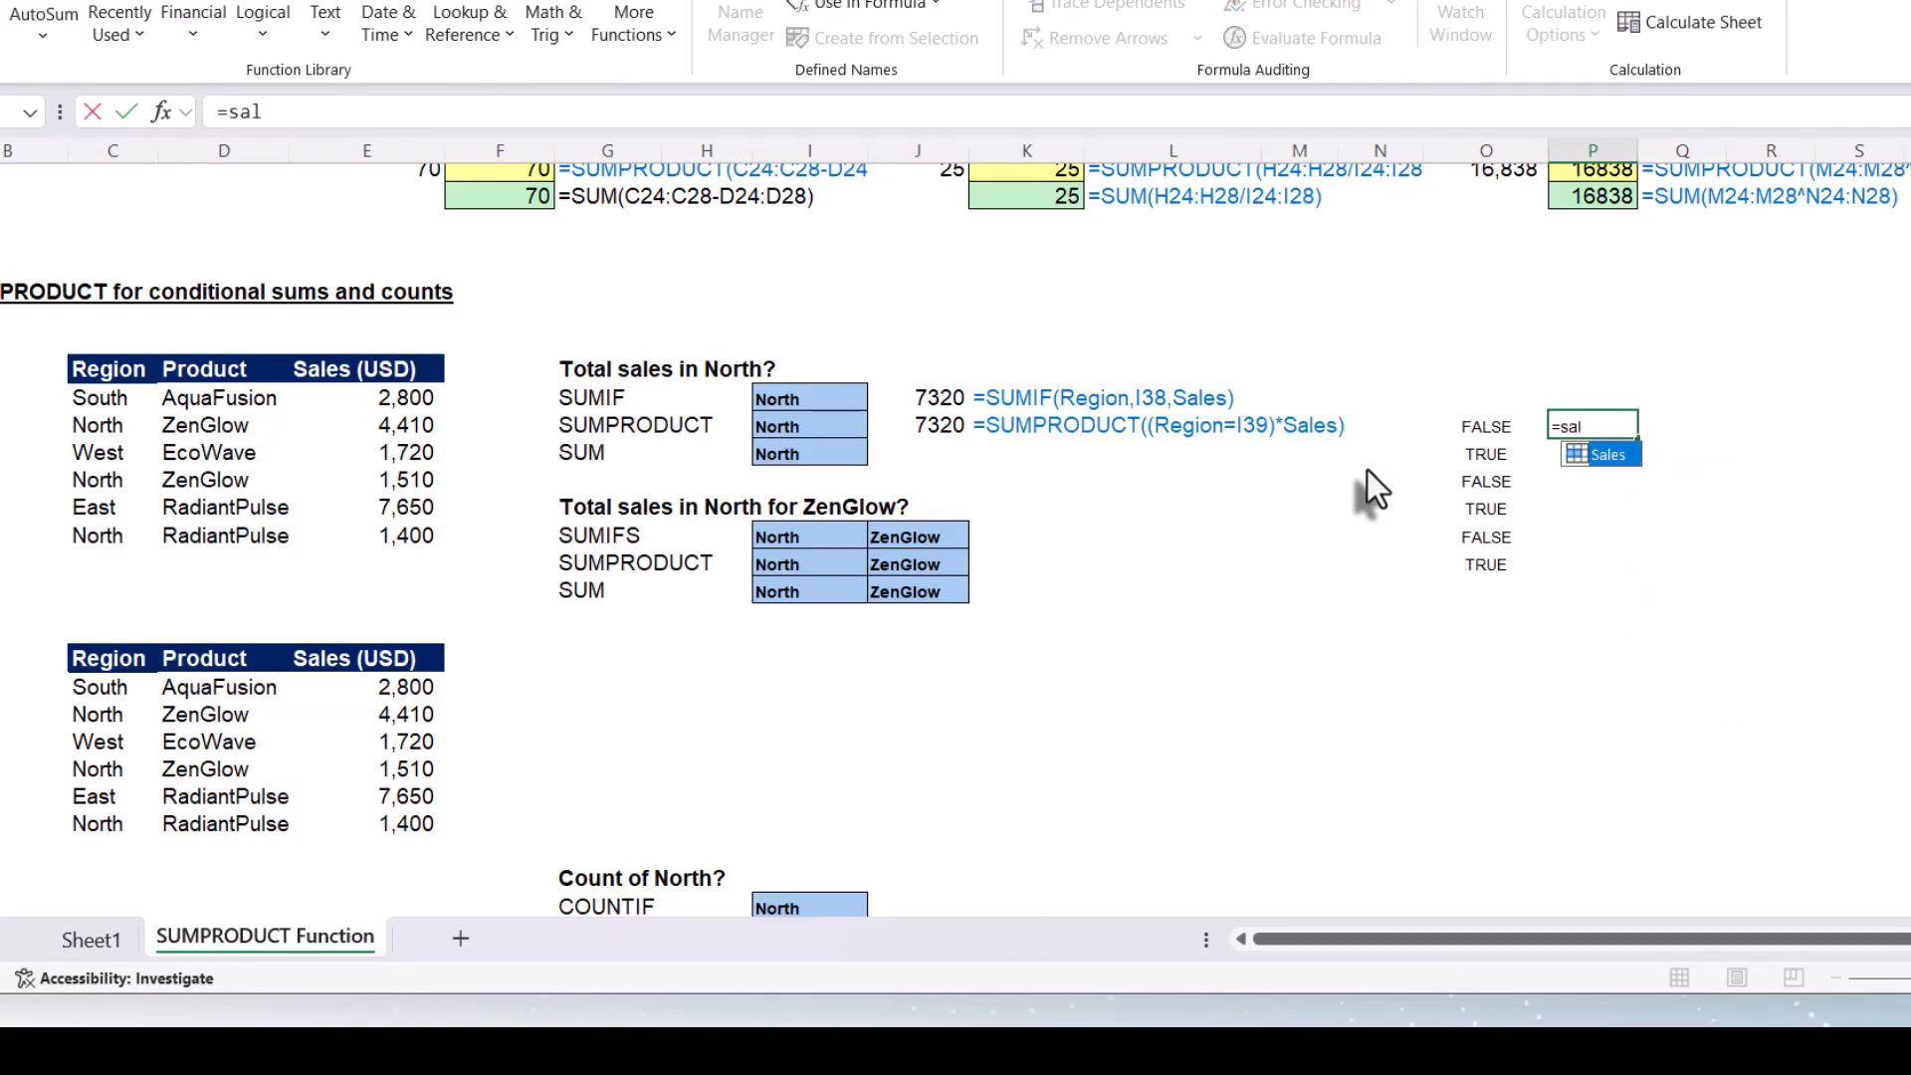
key(Tab)
key(Return)
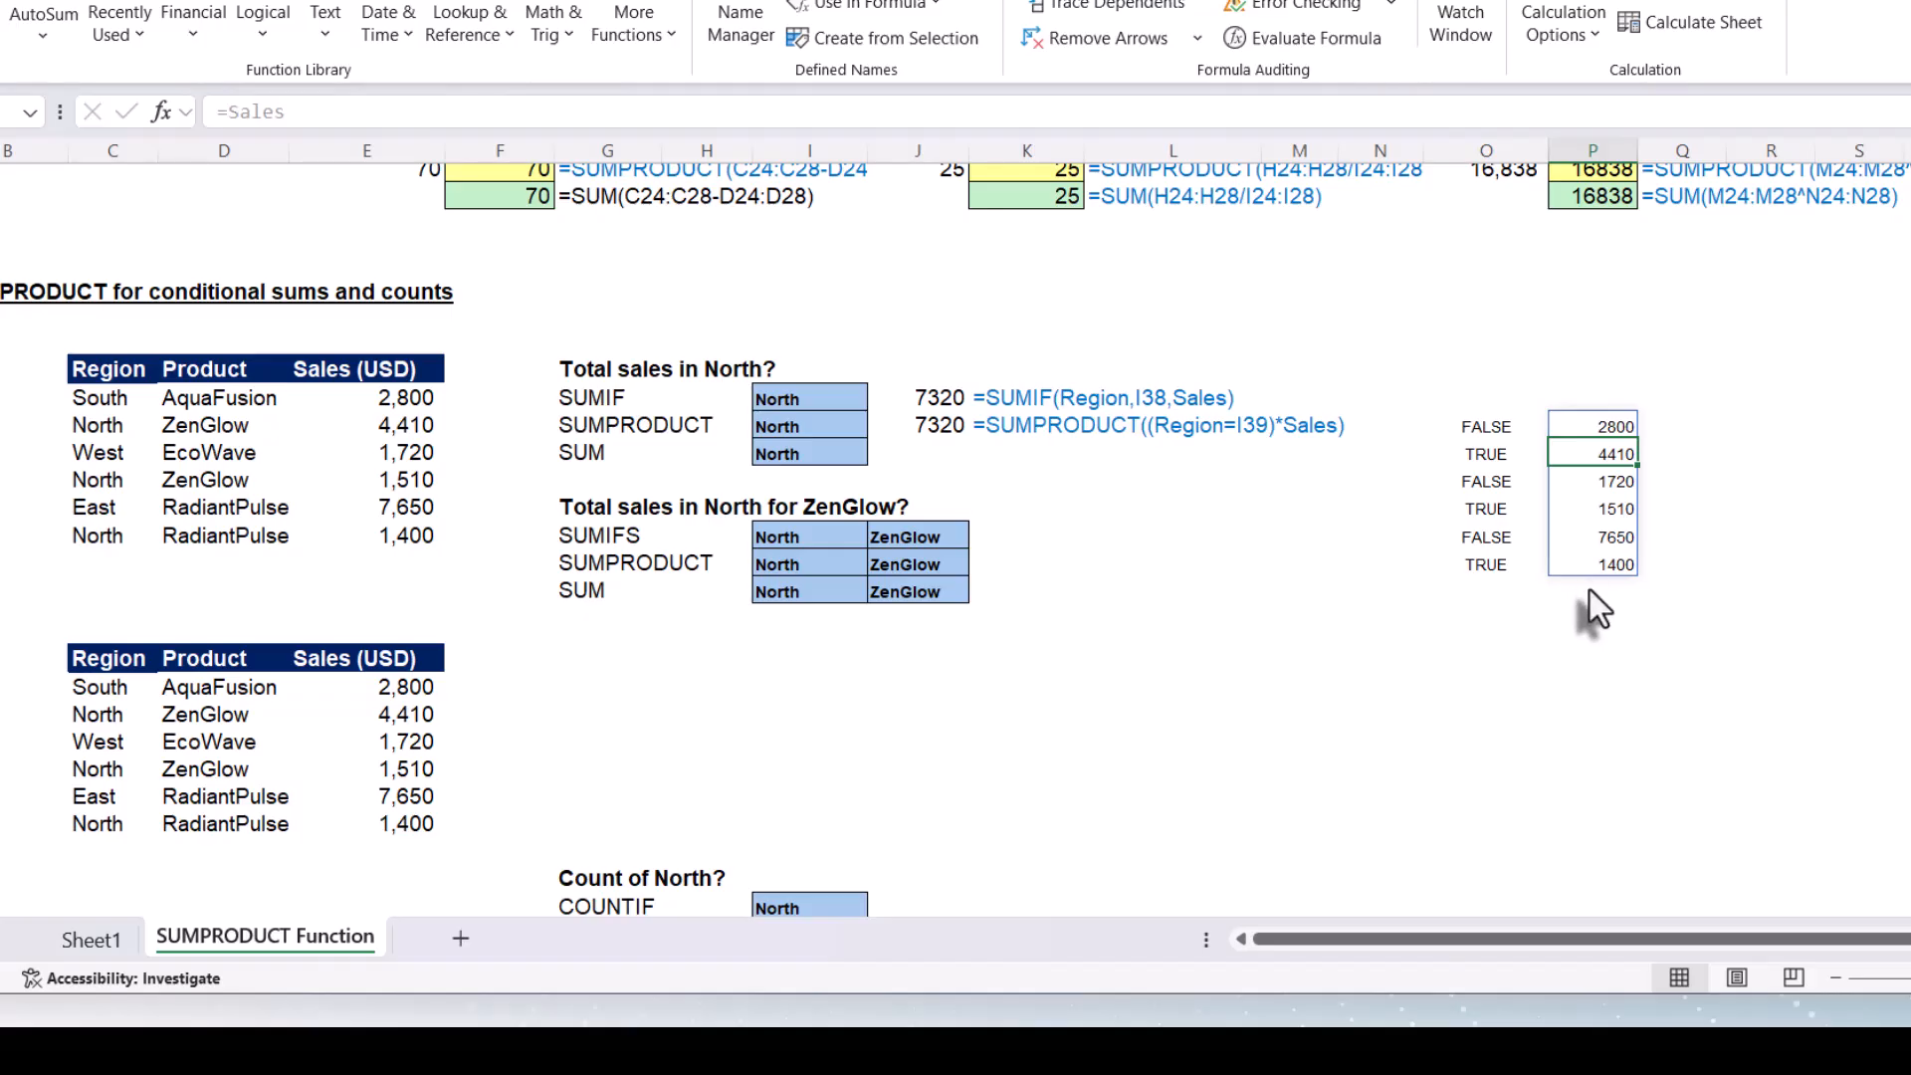
Enter =O39*P39 in Q39 and fill it down to Q44 to multiply each test result by its sales value
click(1698, 423)
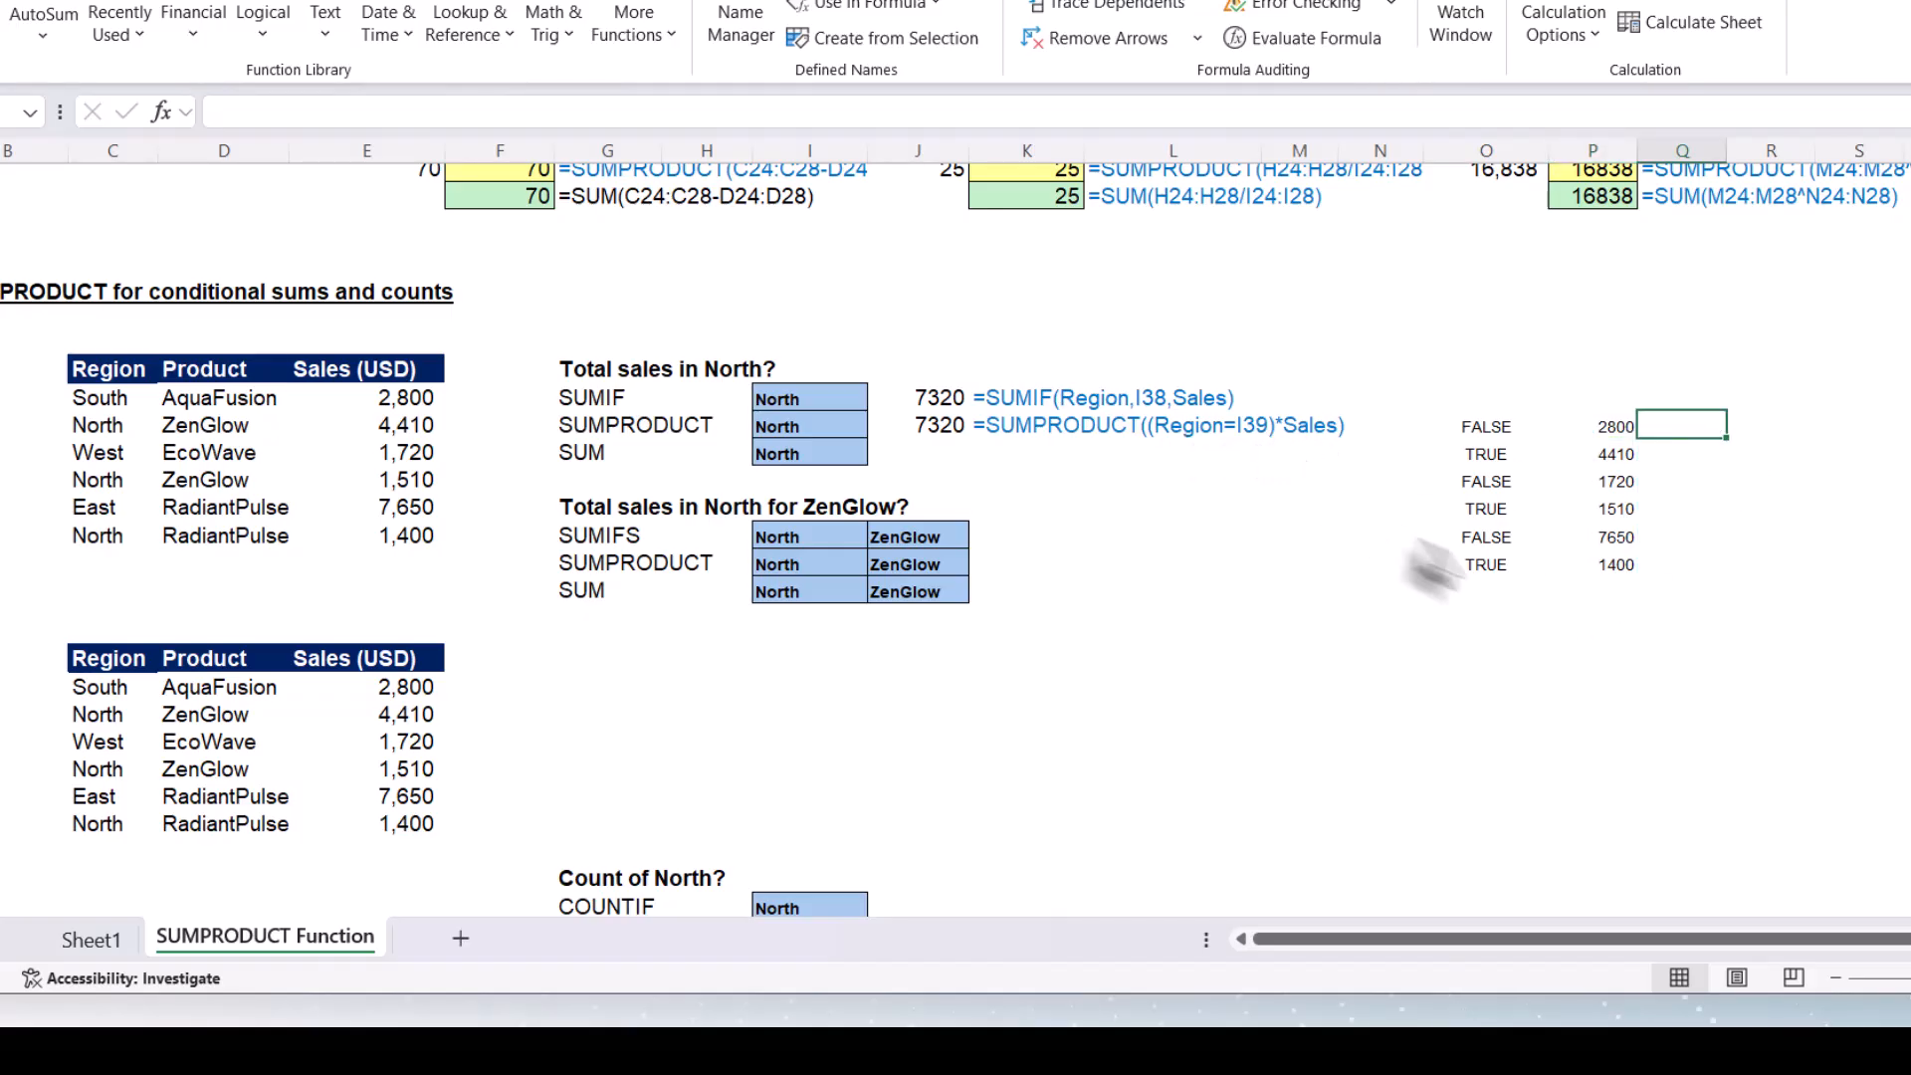
text(=)
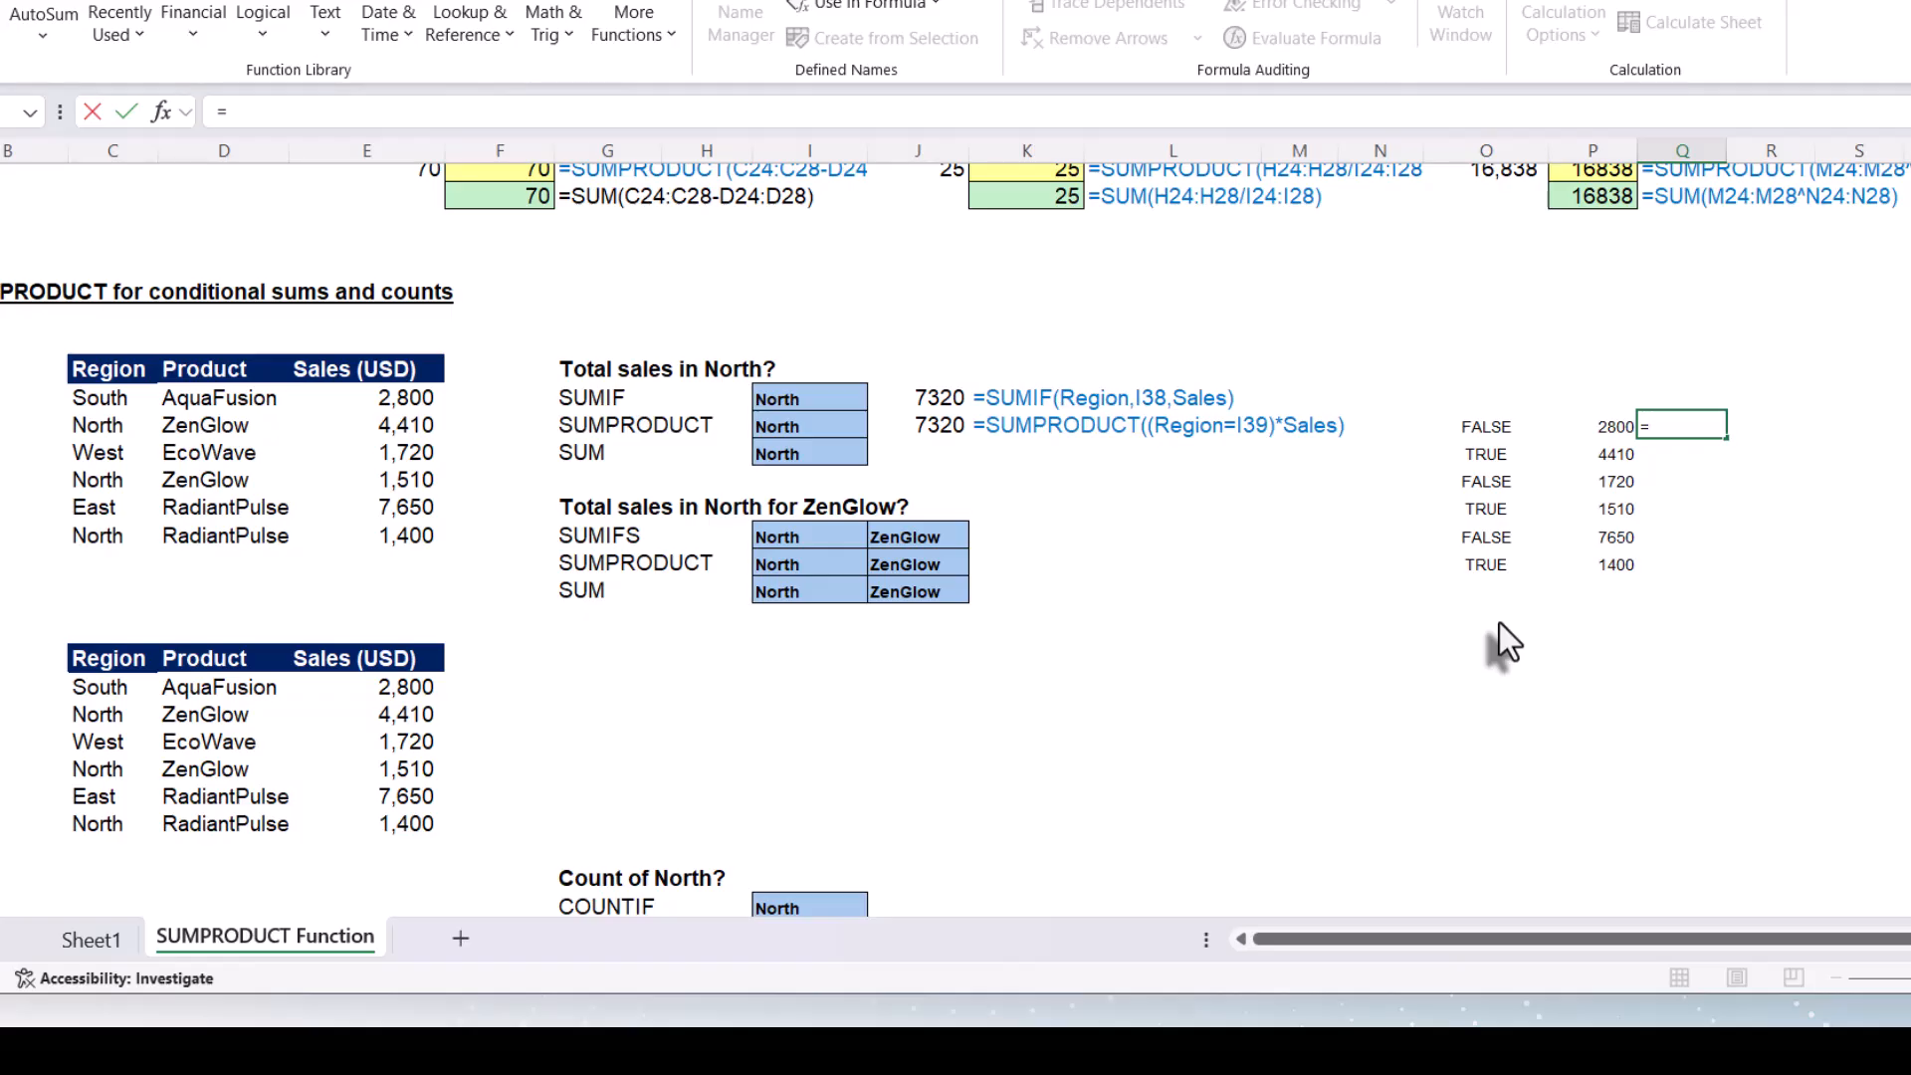
key(Left)
key(Left)
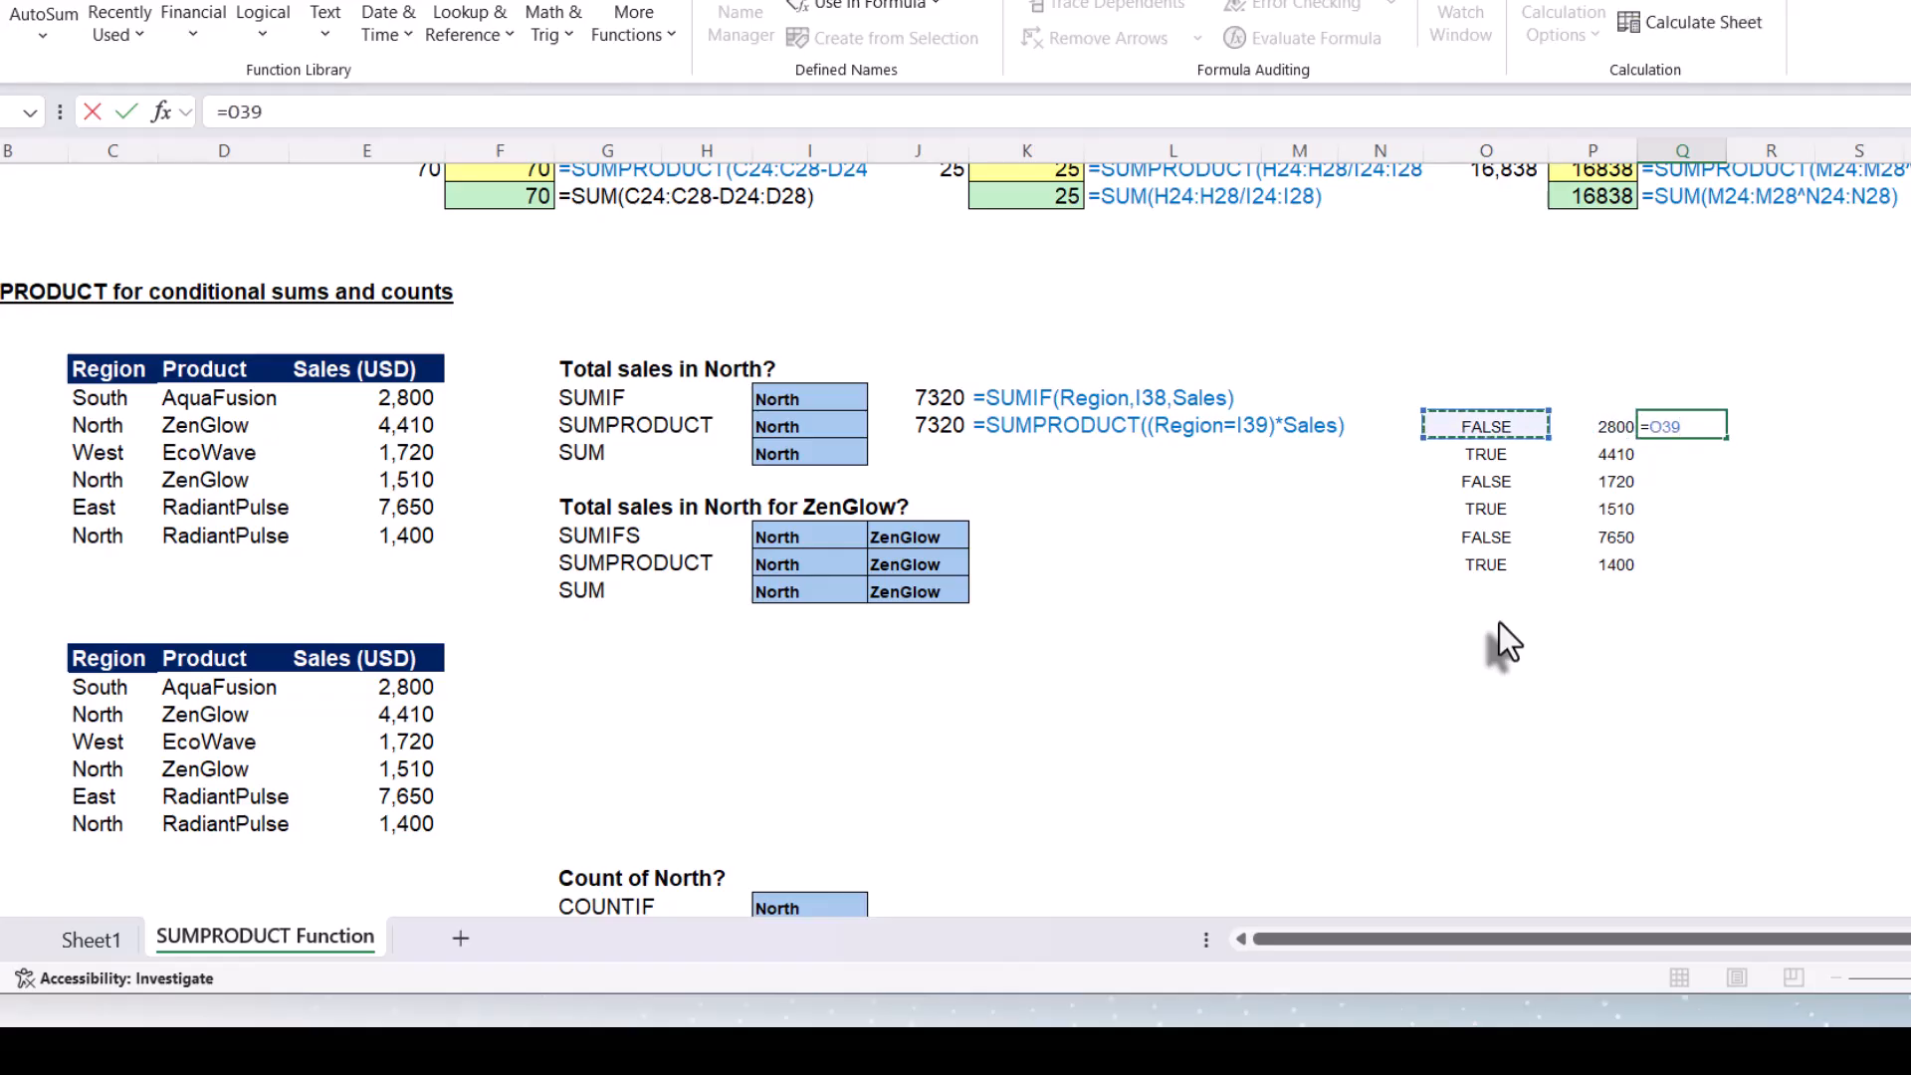
text(*)
key(Left)
key(Return)
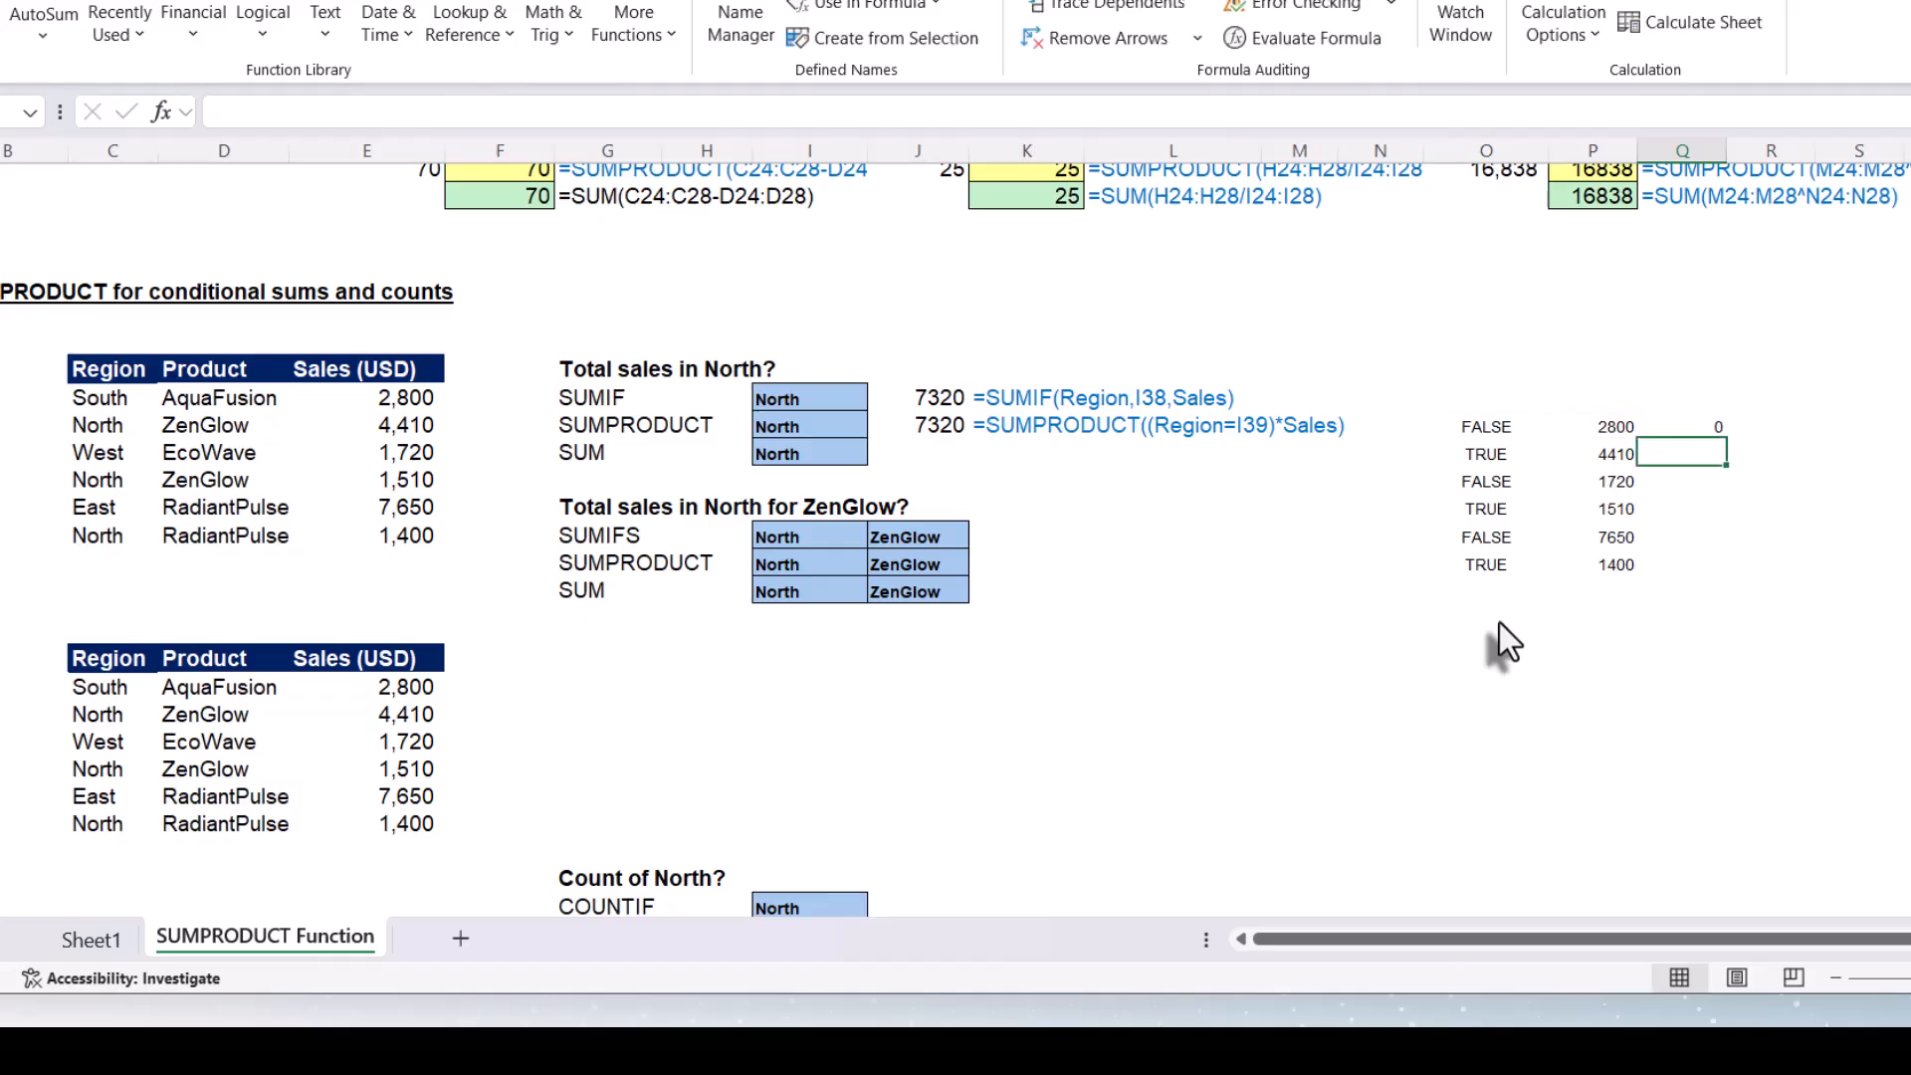
click(1705, 432)
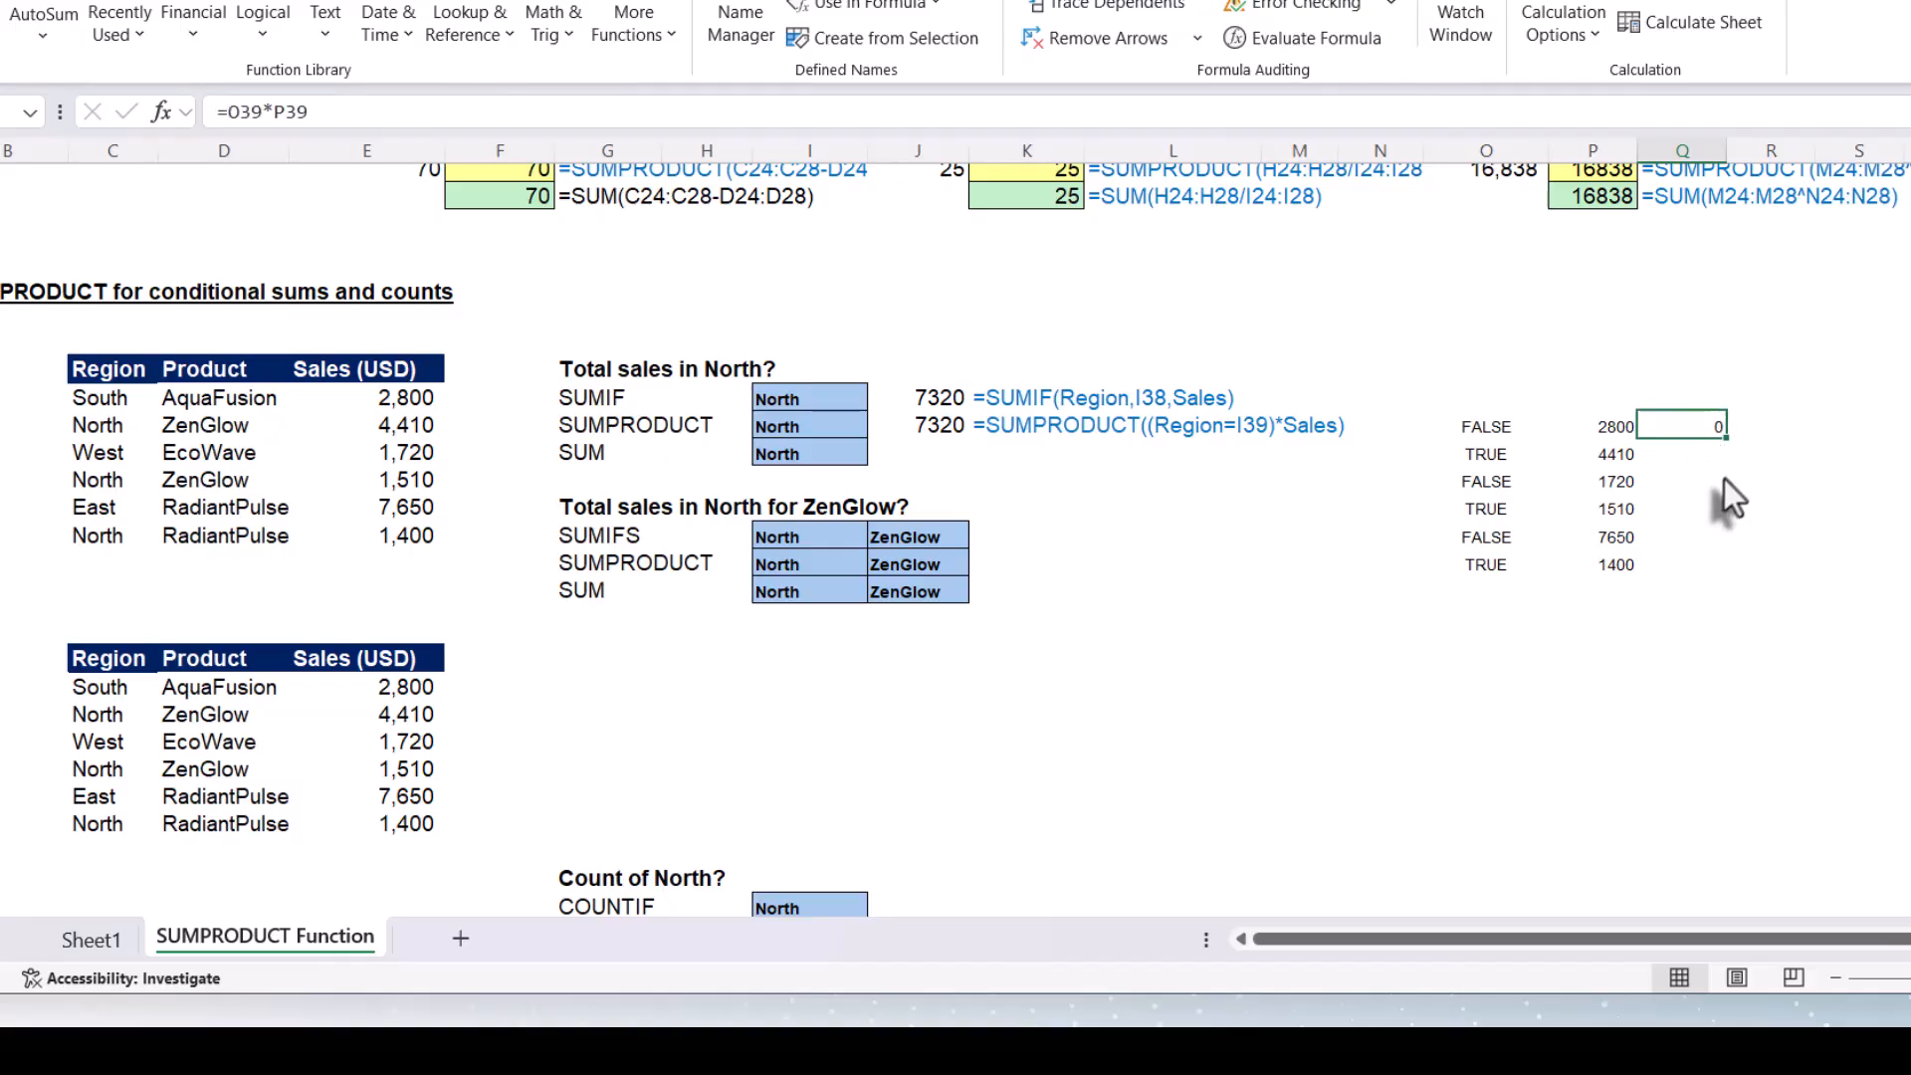
double_click(1724, 439)
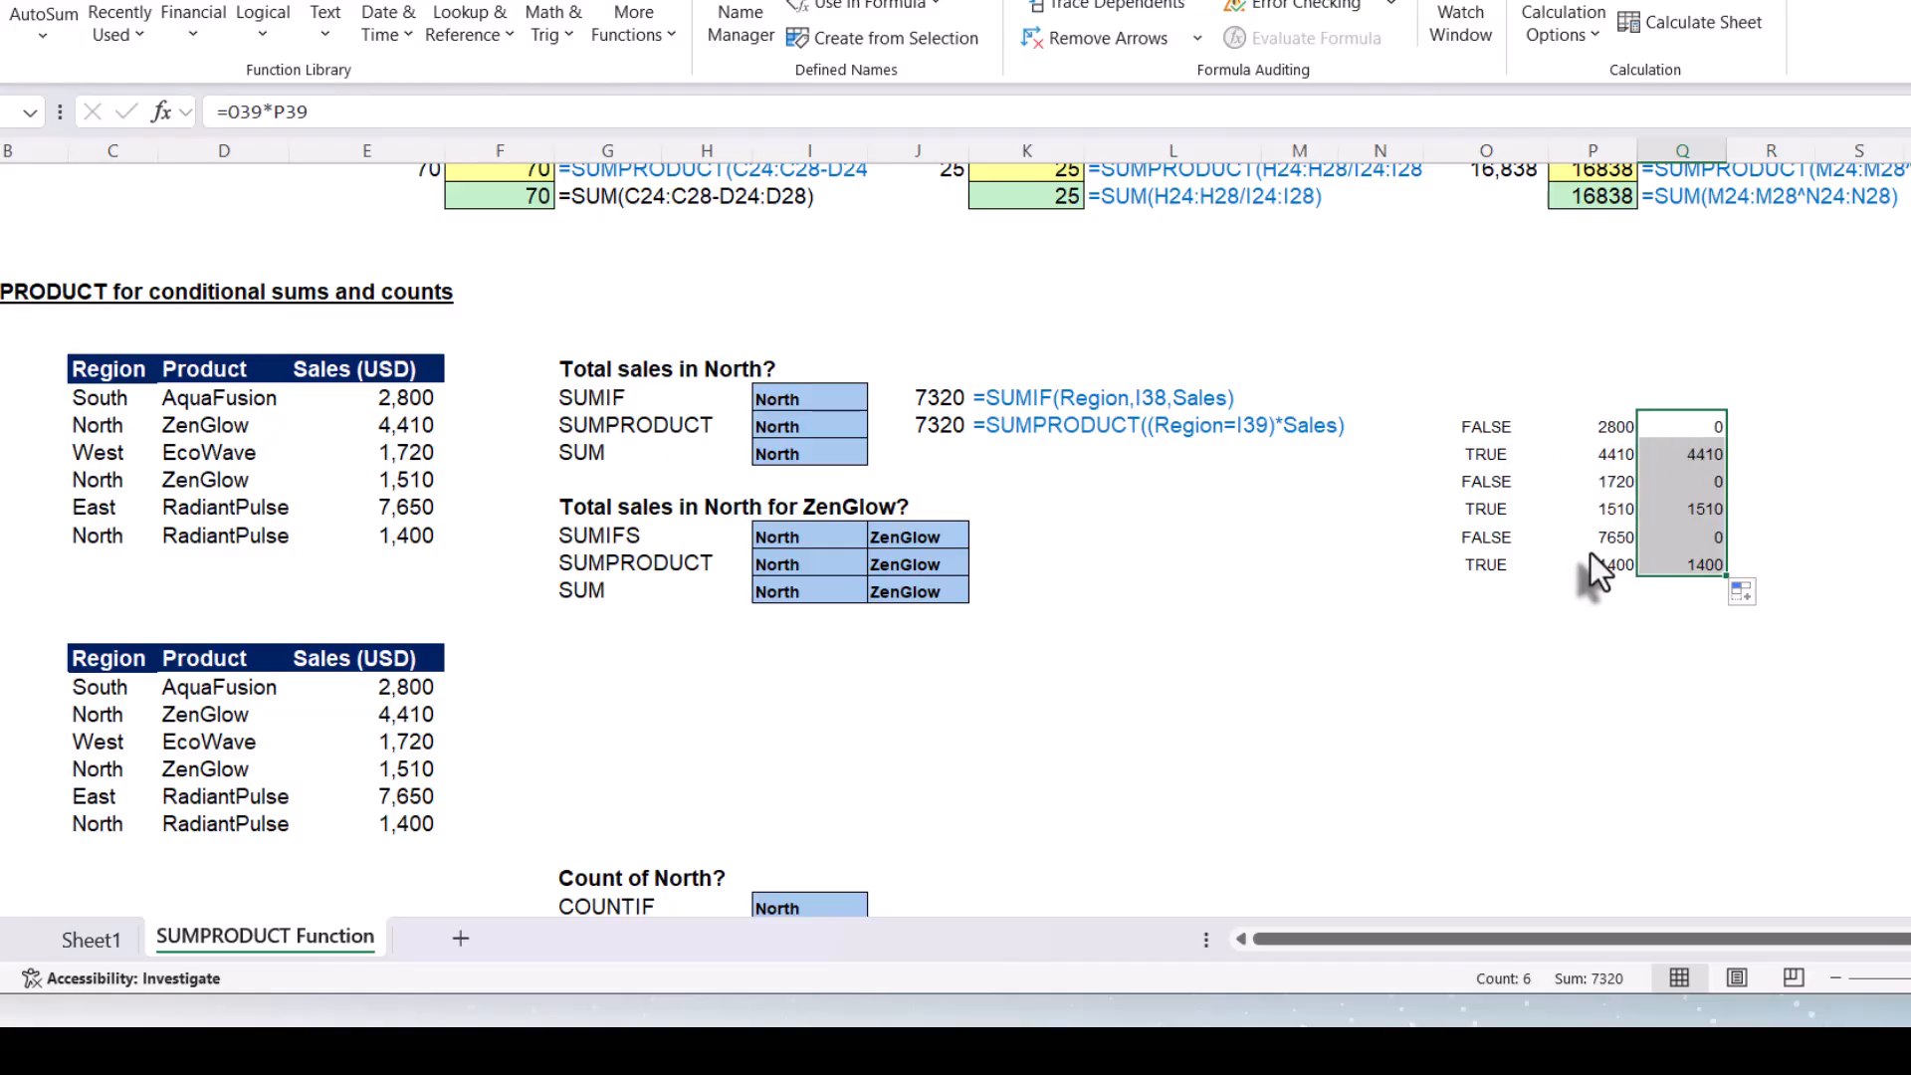
Enter =O39#*P39# in R39 to multiply the two spilled arrays with a single spilling formula
click(1757, 430)
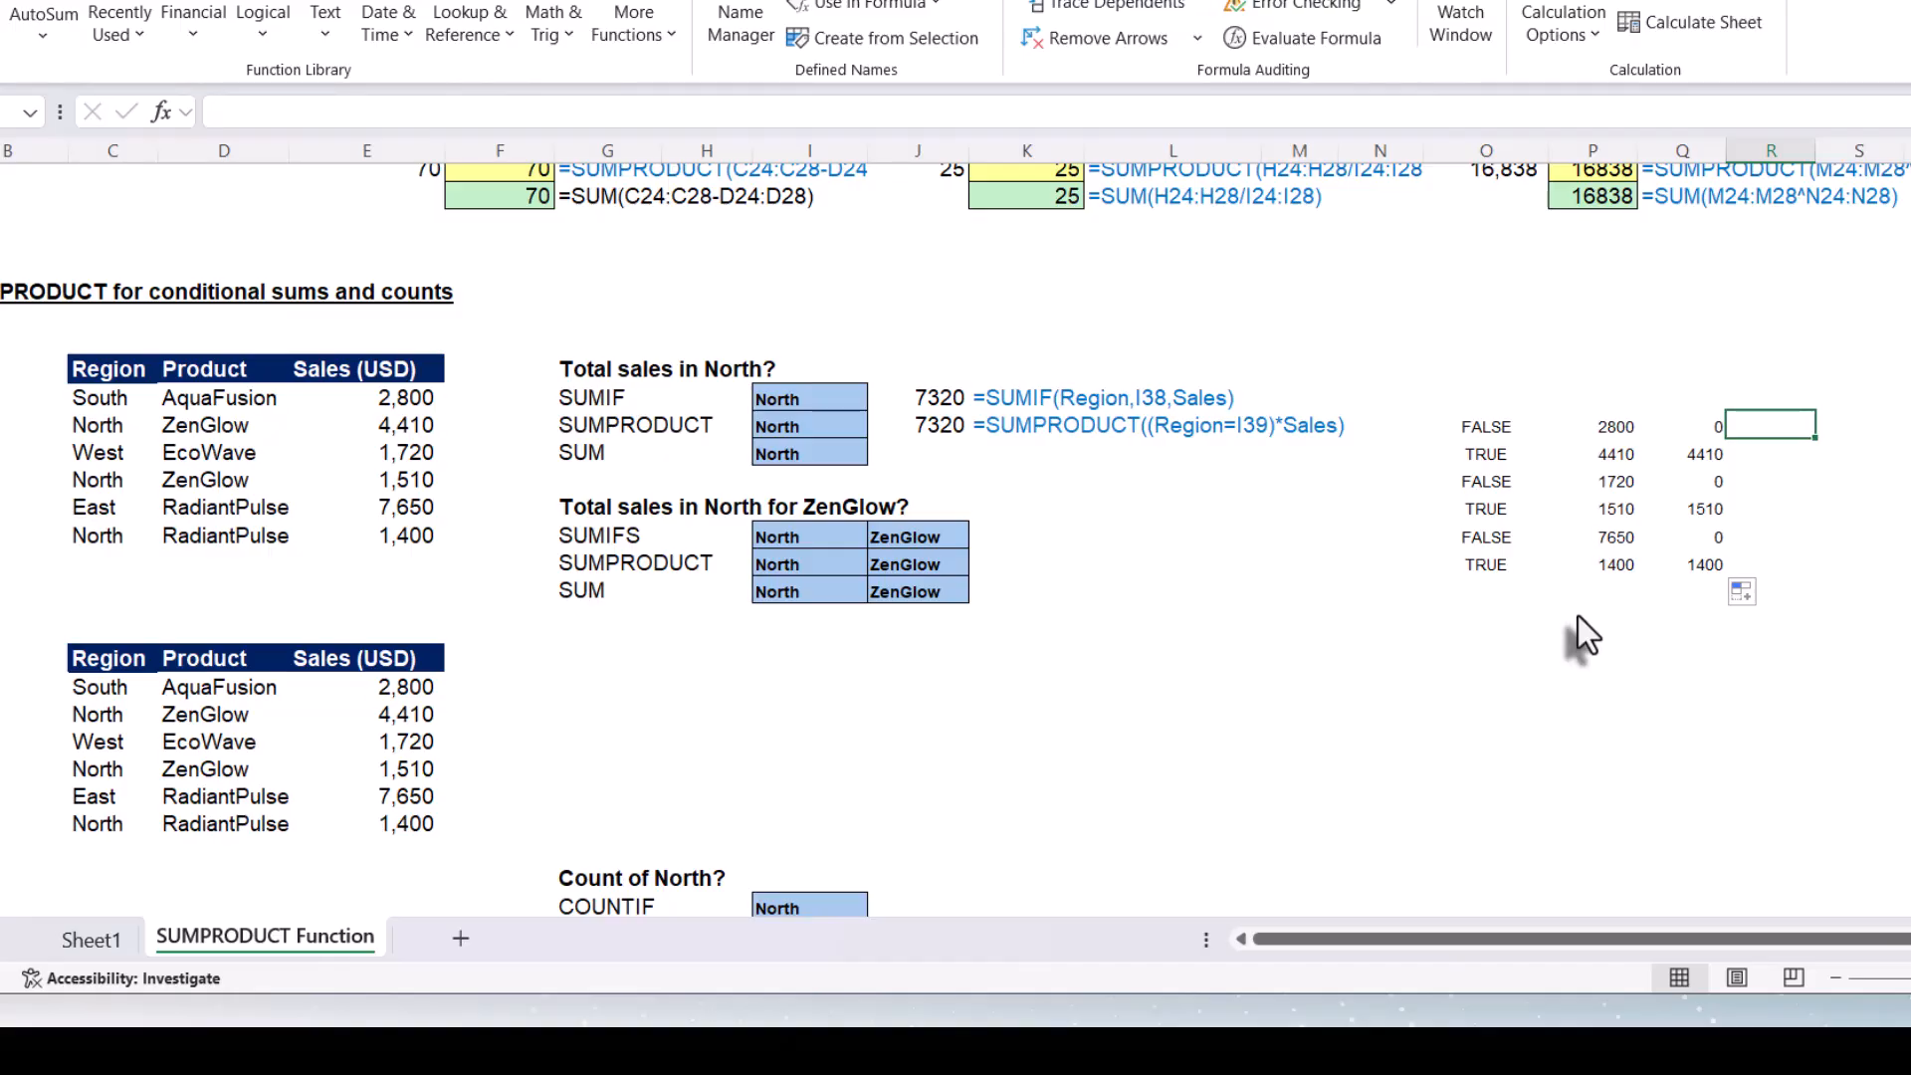
text(=)
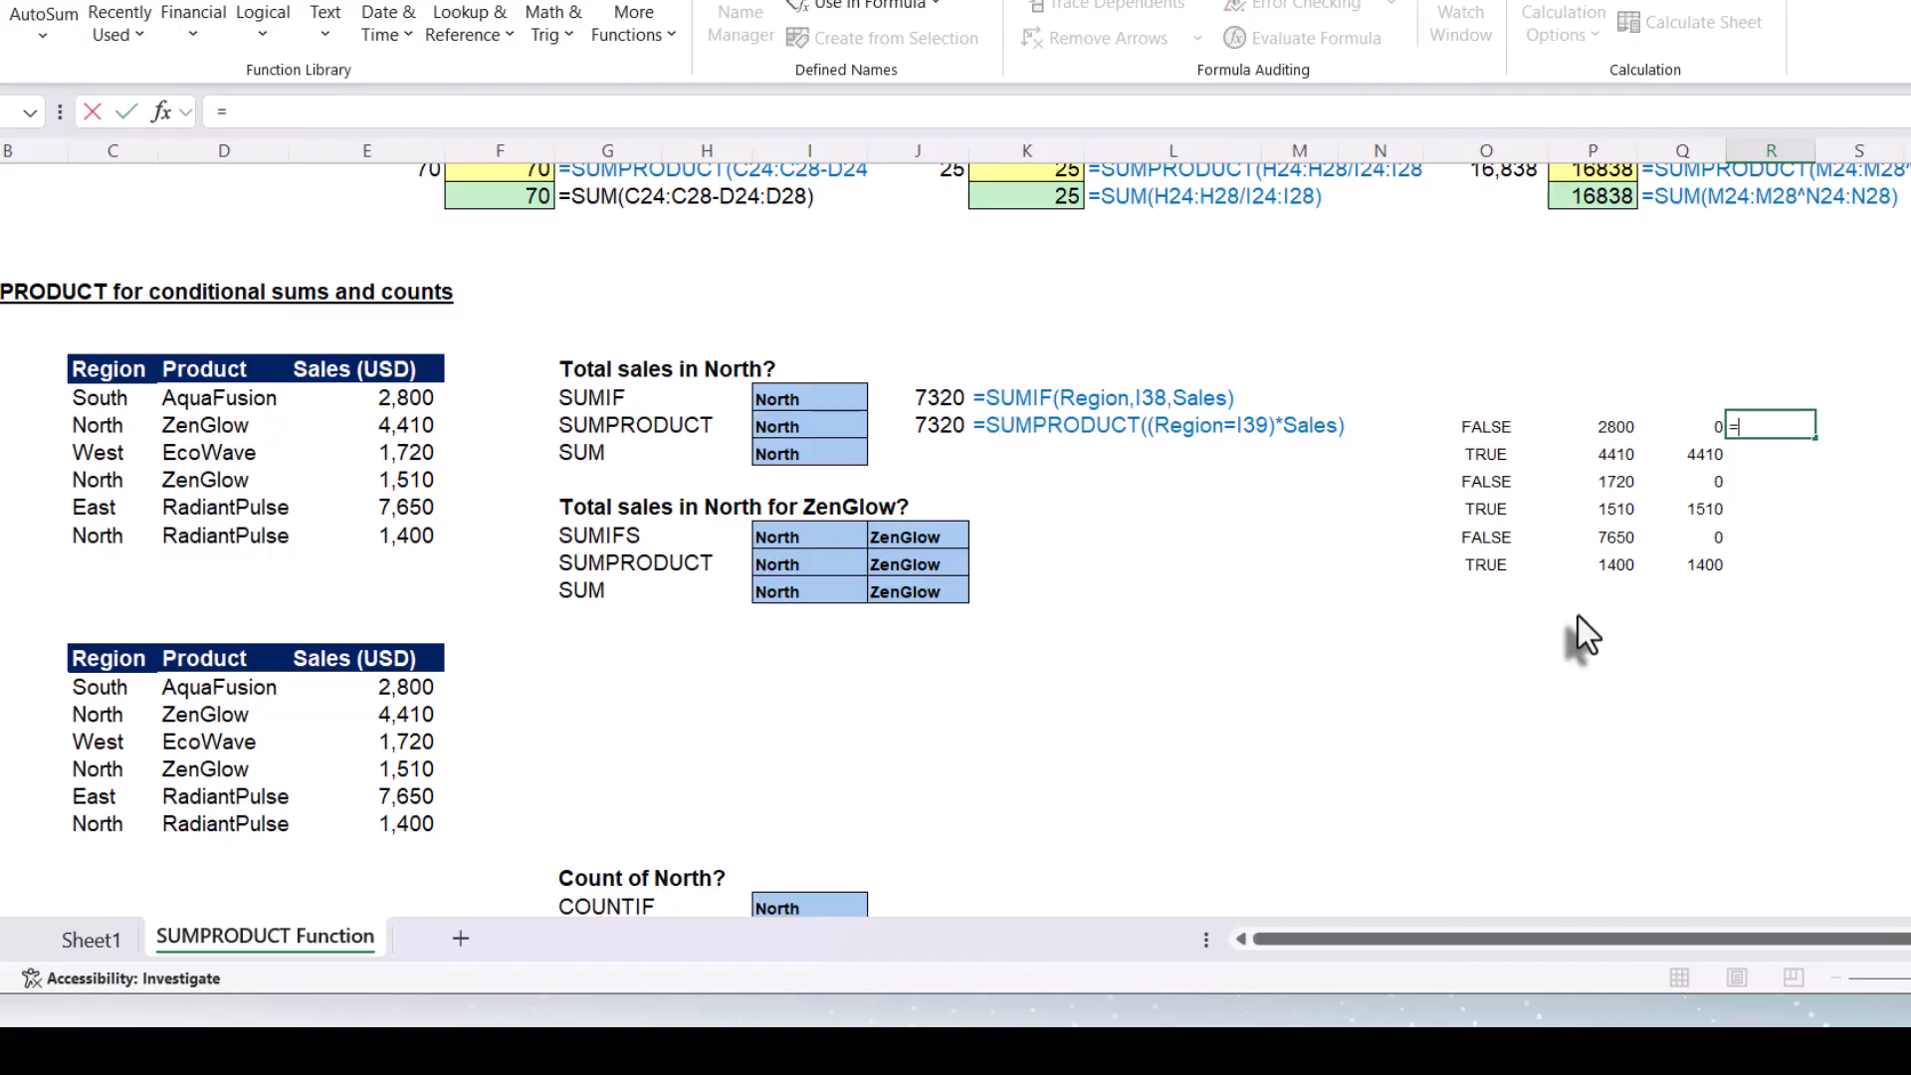
click(1473, 432)
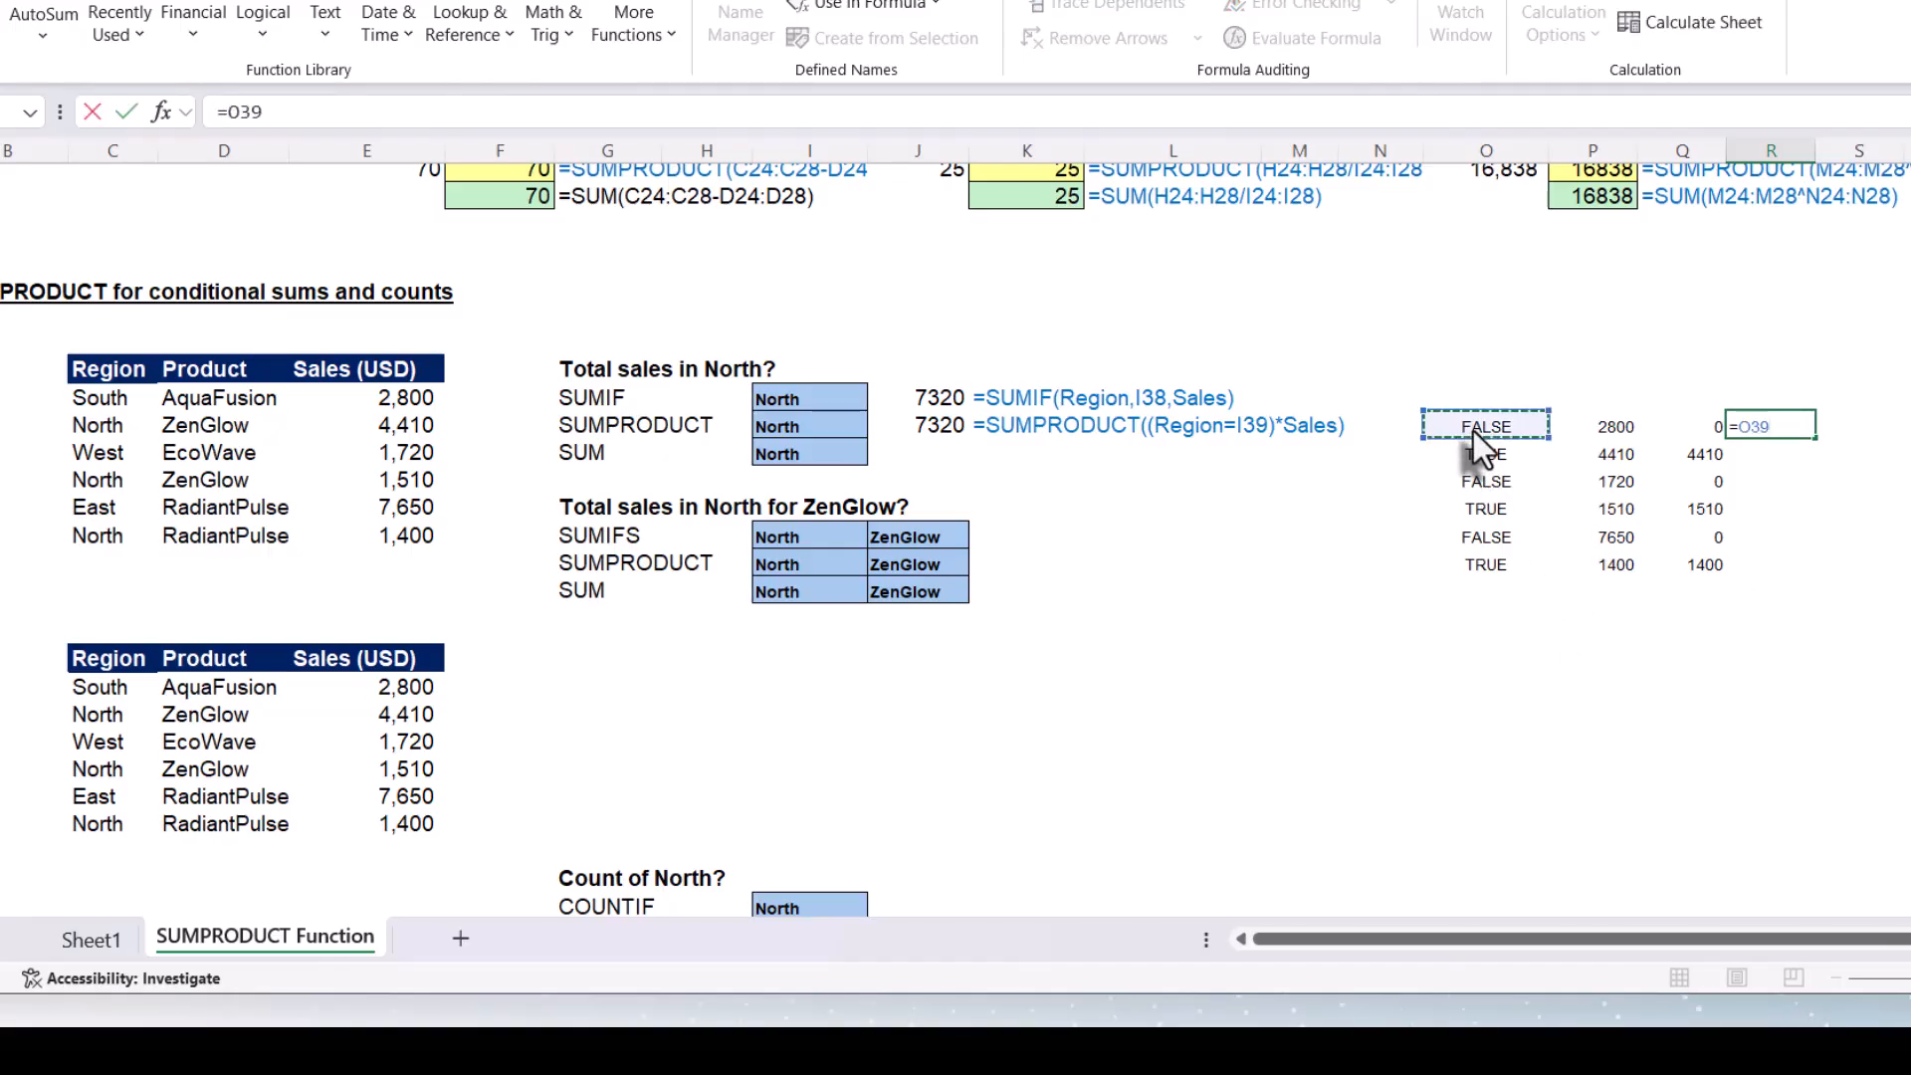
text(#*)
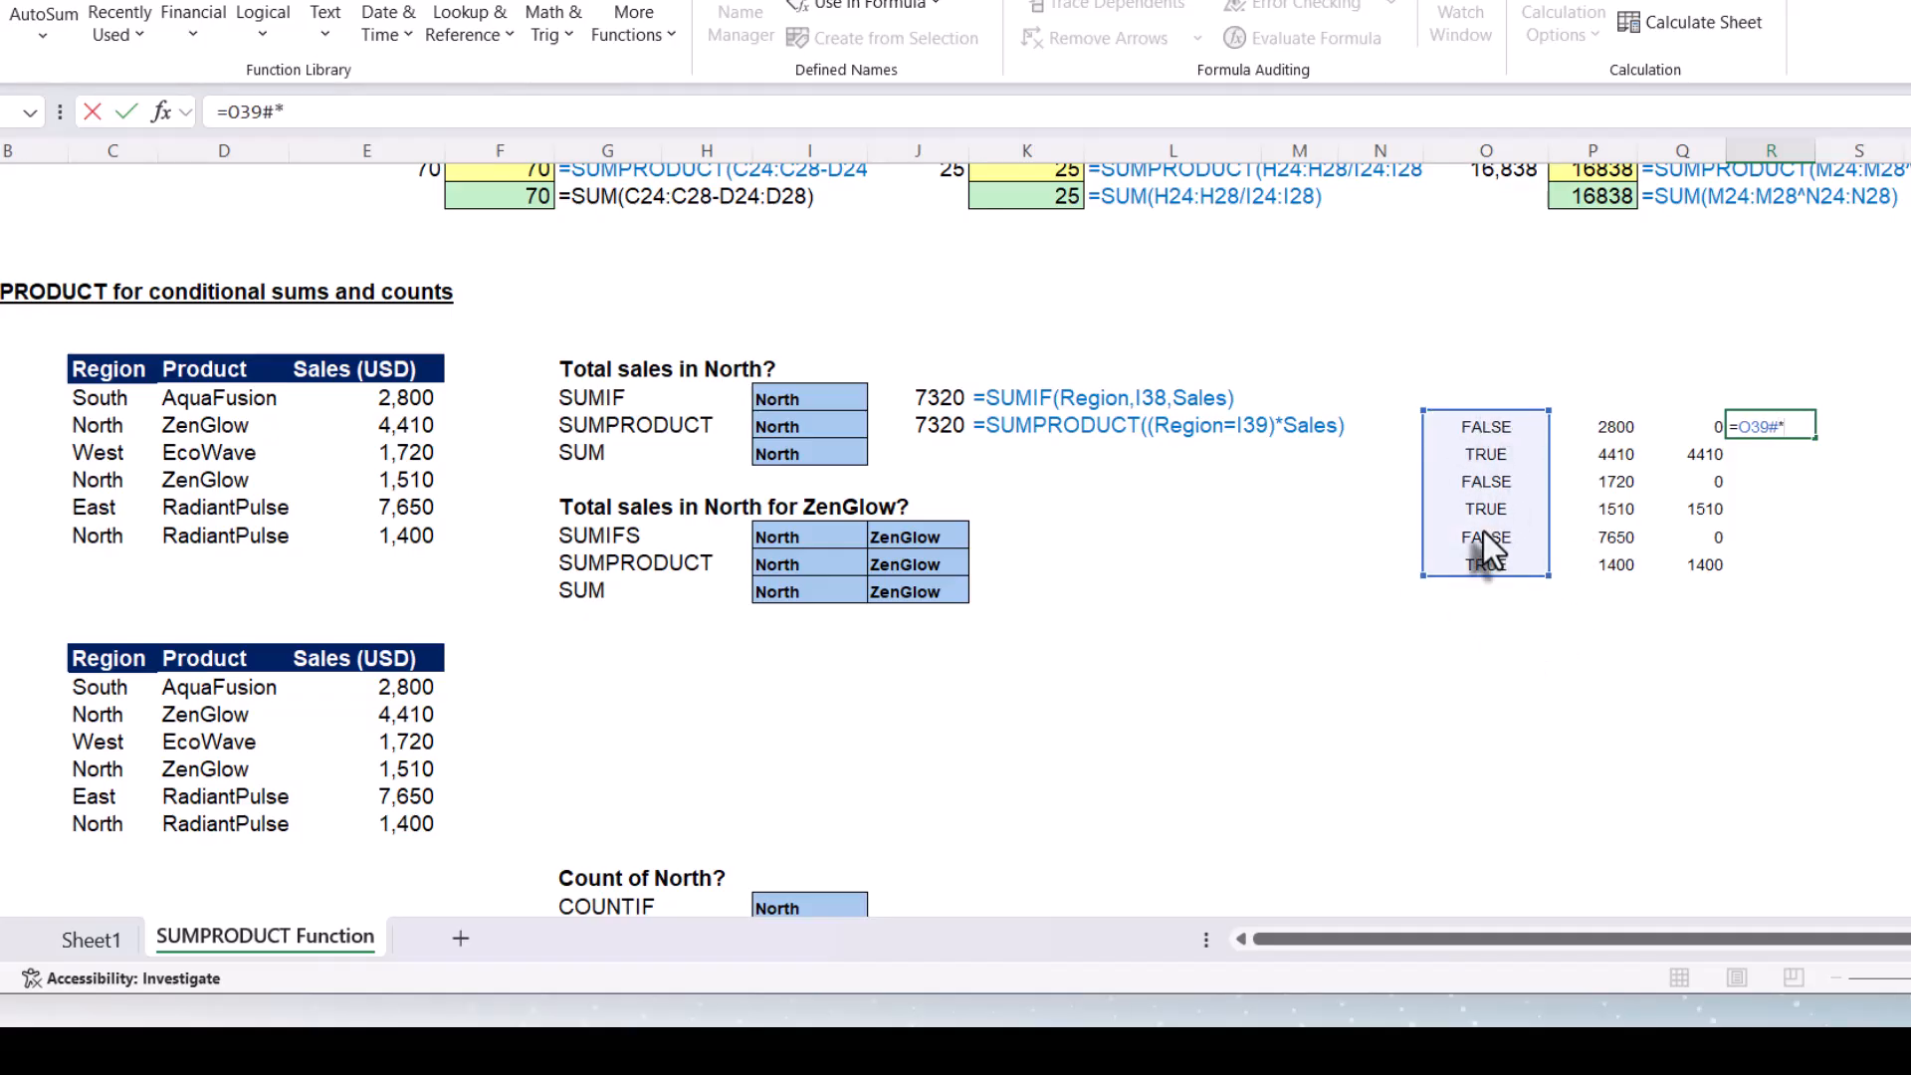
click(1609, 424)
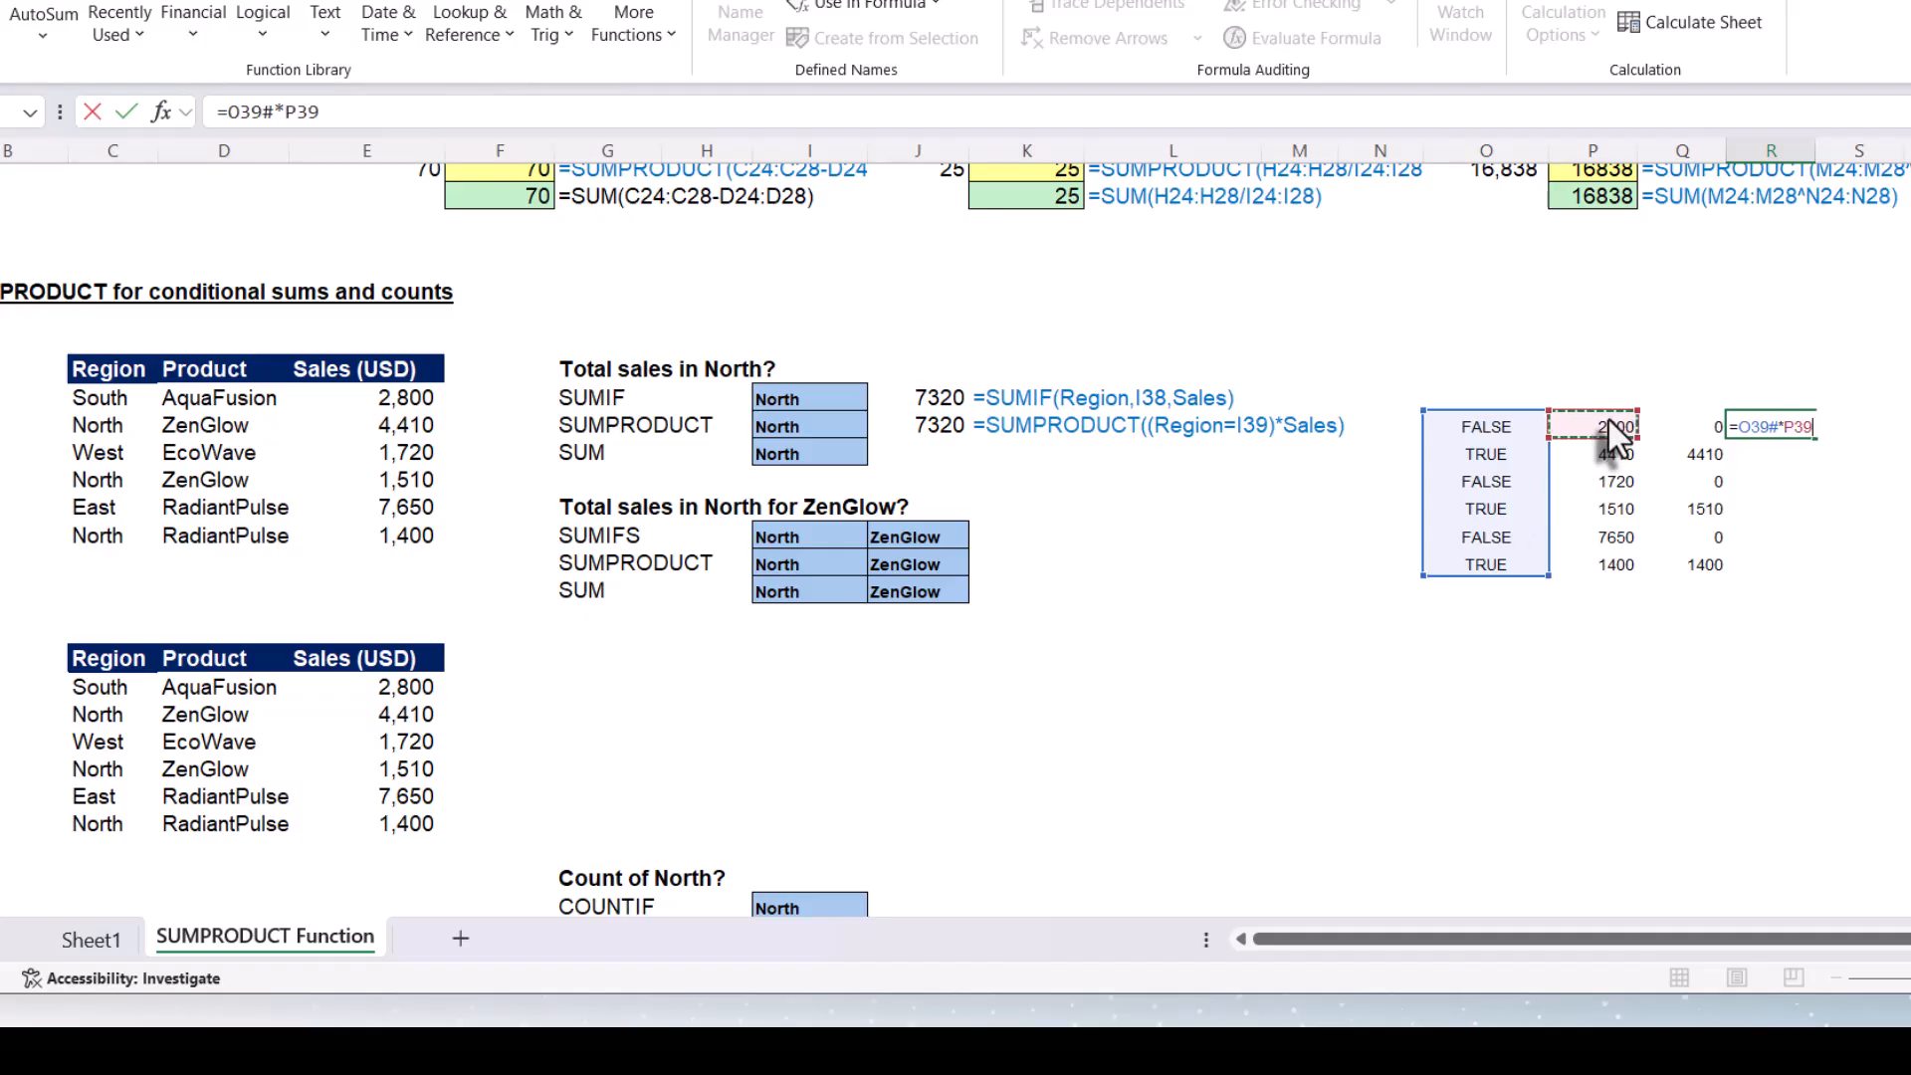
text(#)
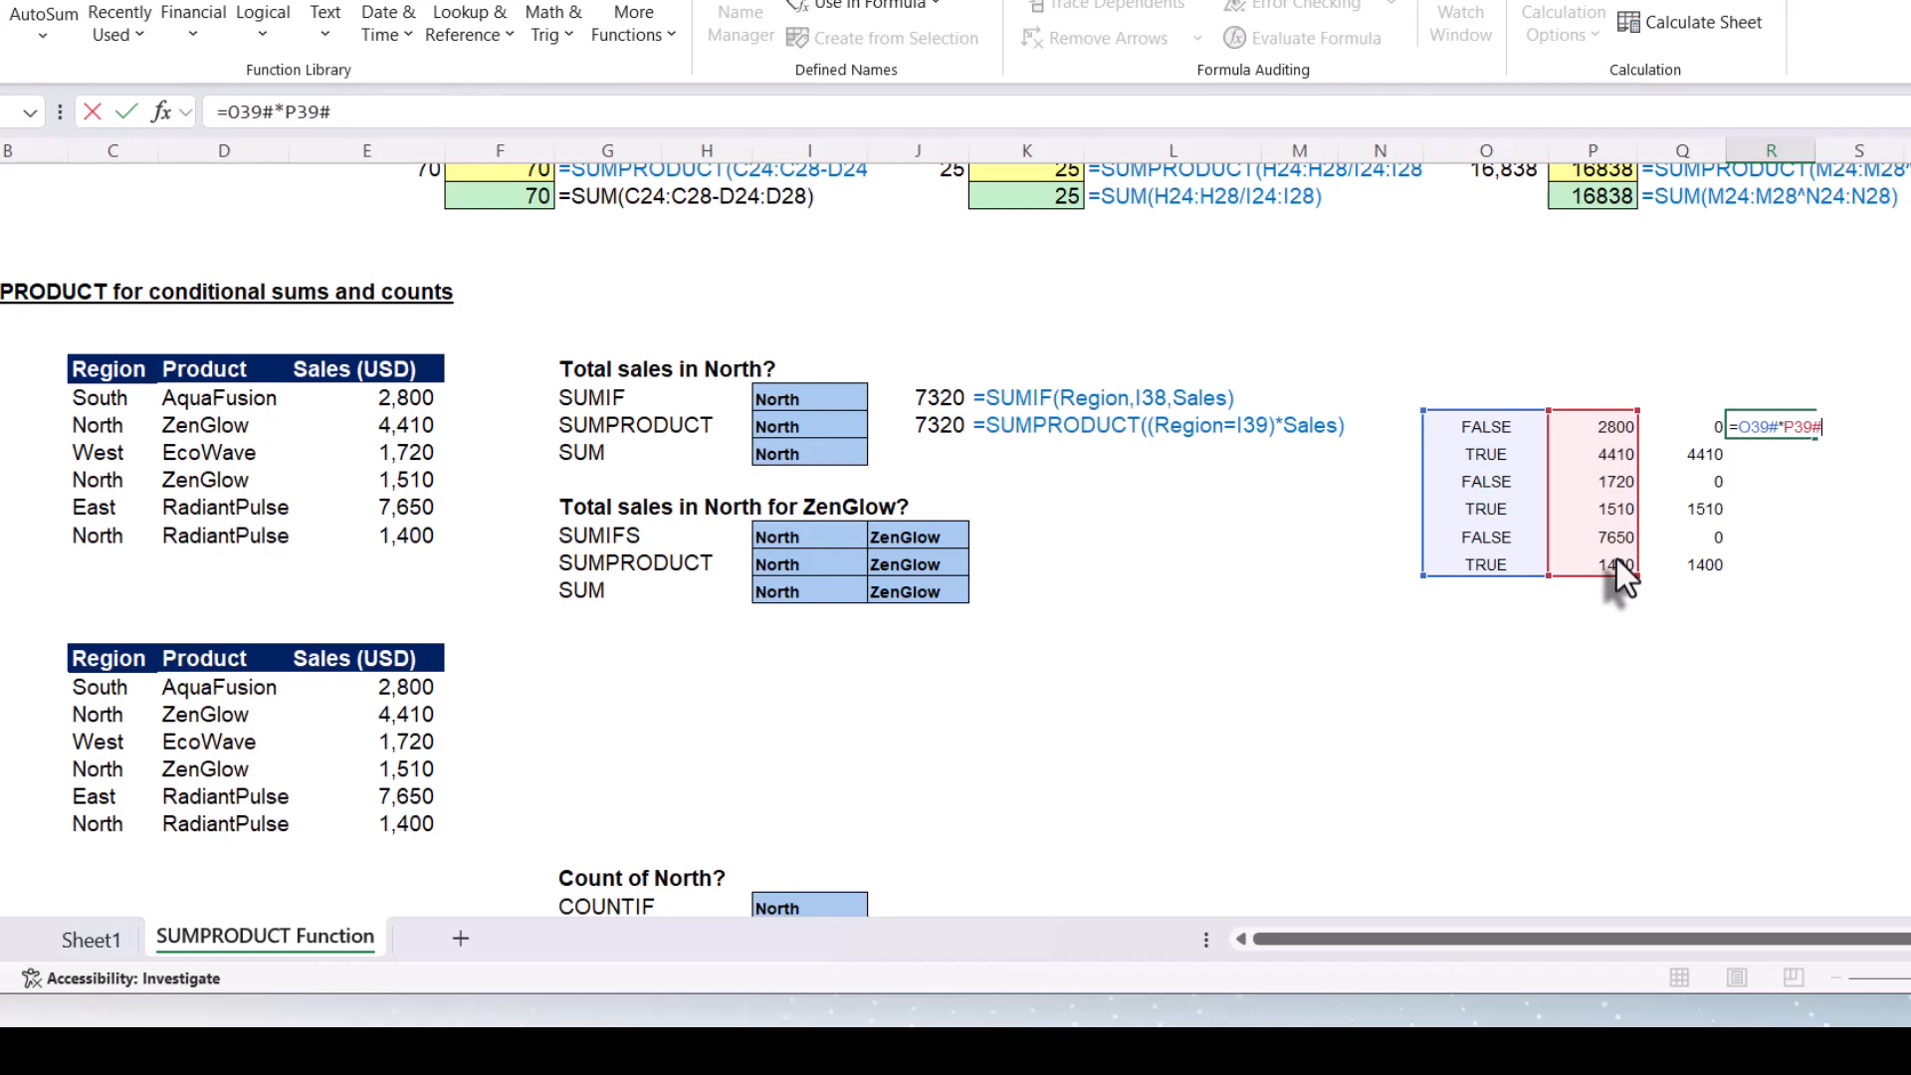
key(Return)
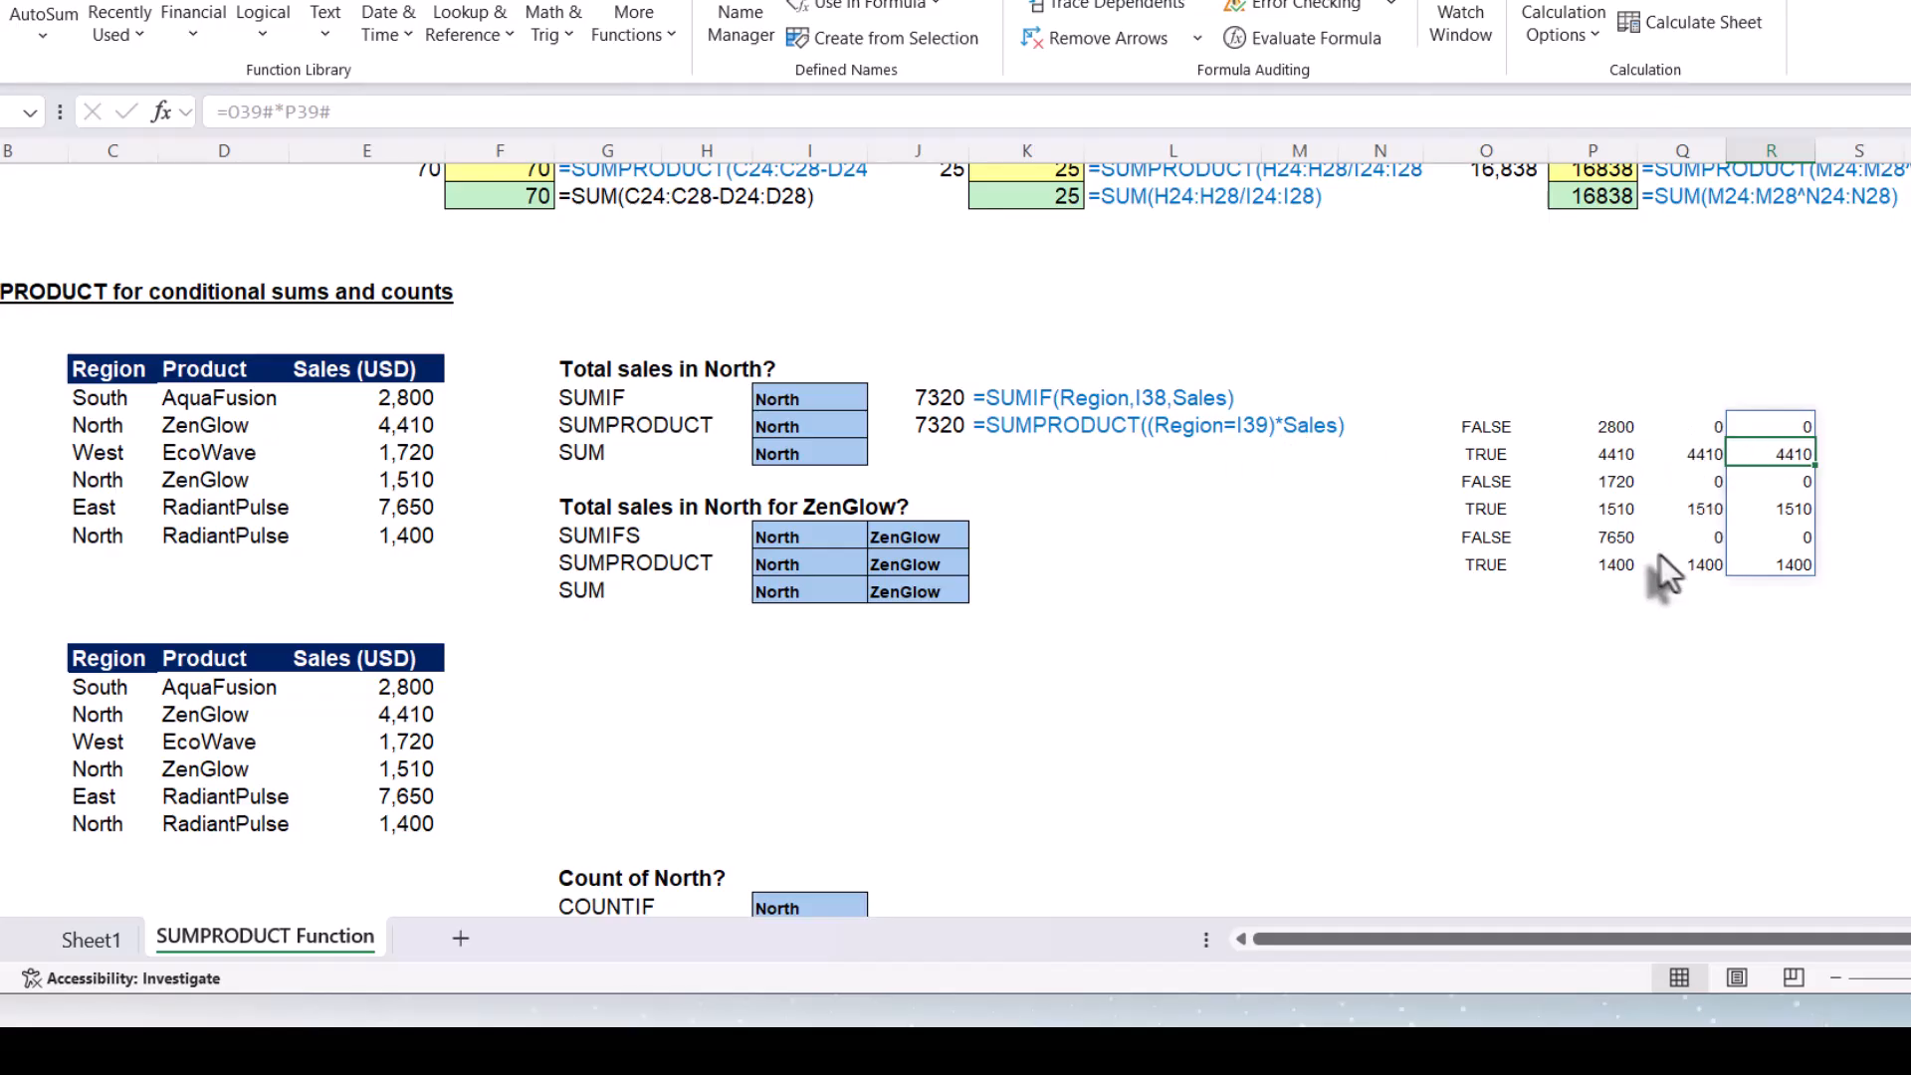
Total the products in Q39:Q44 with a SUM formula in Q45
click(1697, 592)
key(alt+equal)
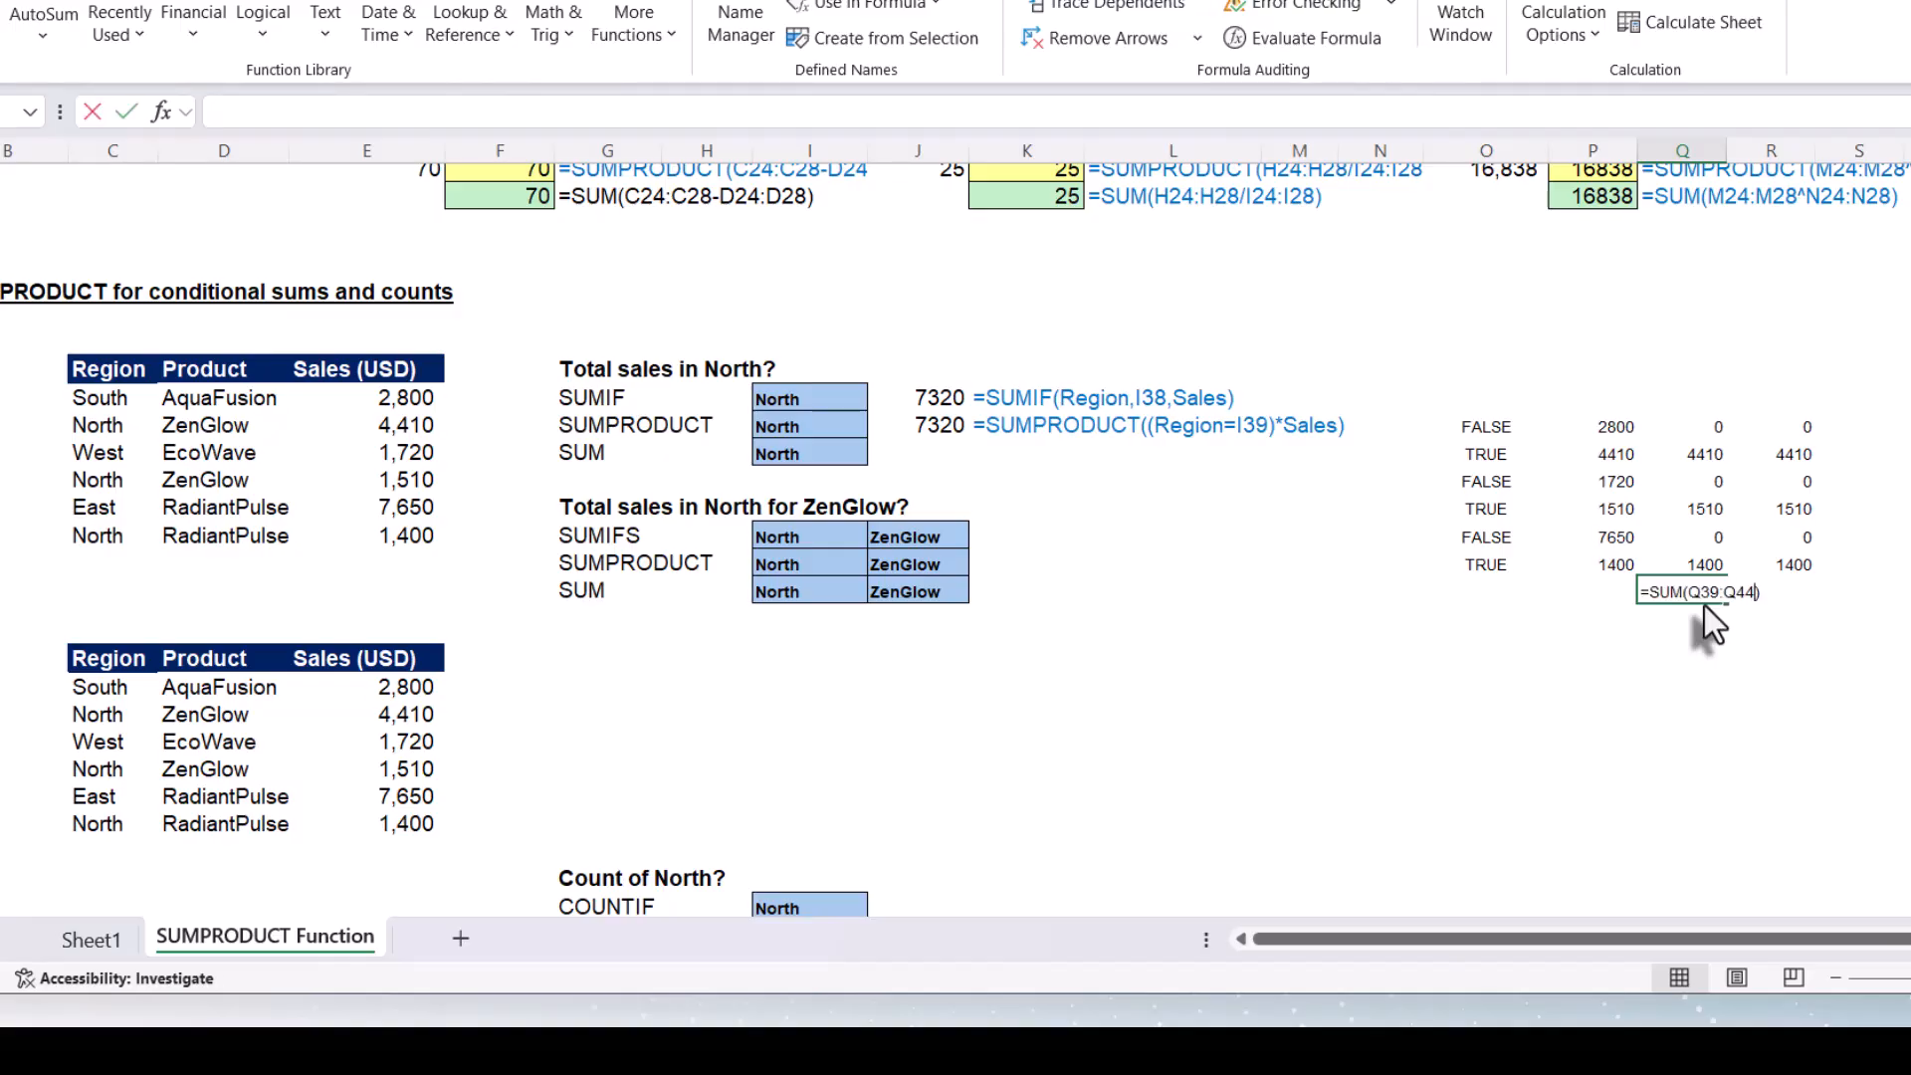
key(Return)
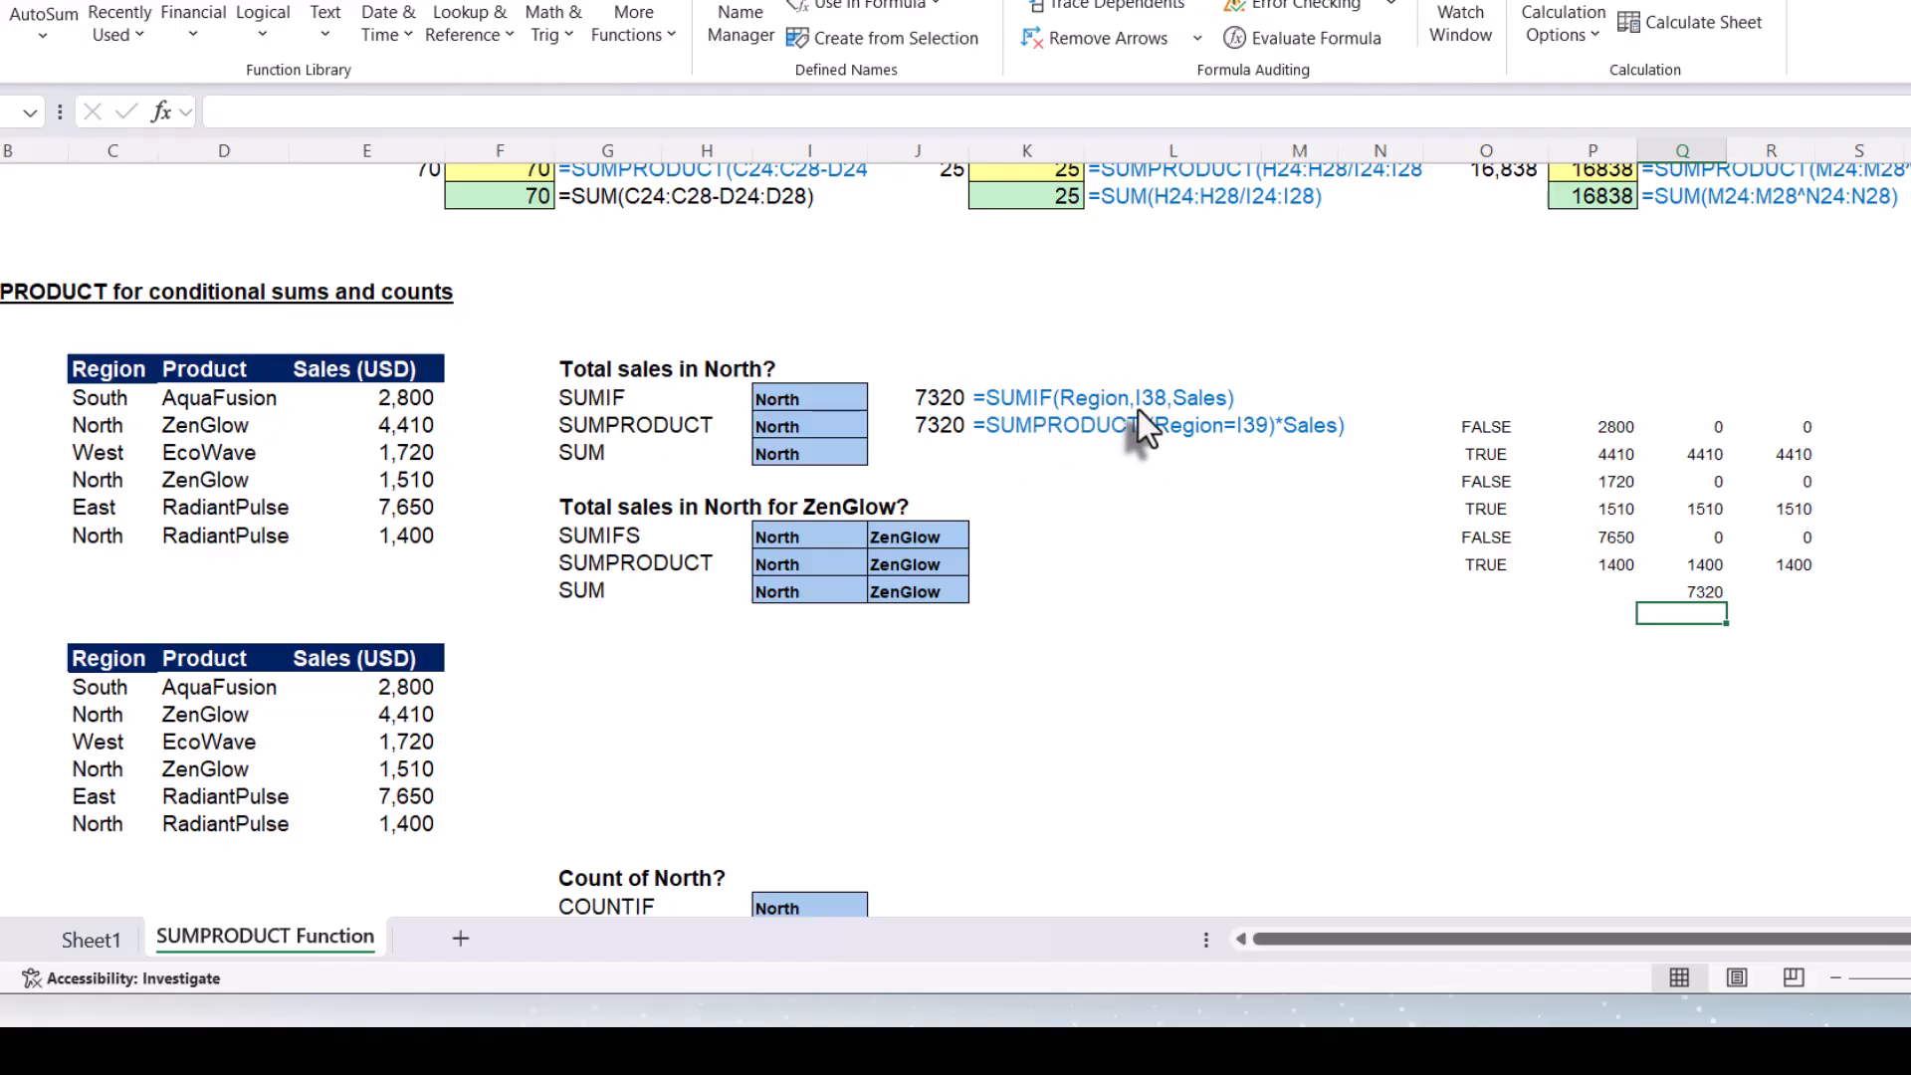
Enter =SUM((Region=I40)*Sales) in J40 to total the North sales with SUM instead of SUMPRODUCT
click(936, 456)
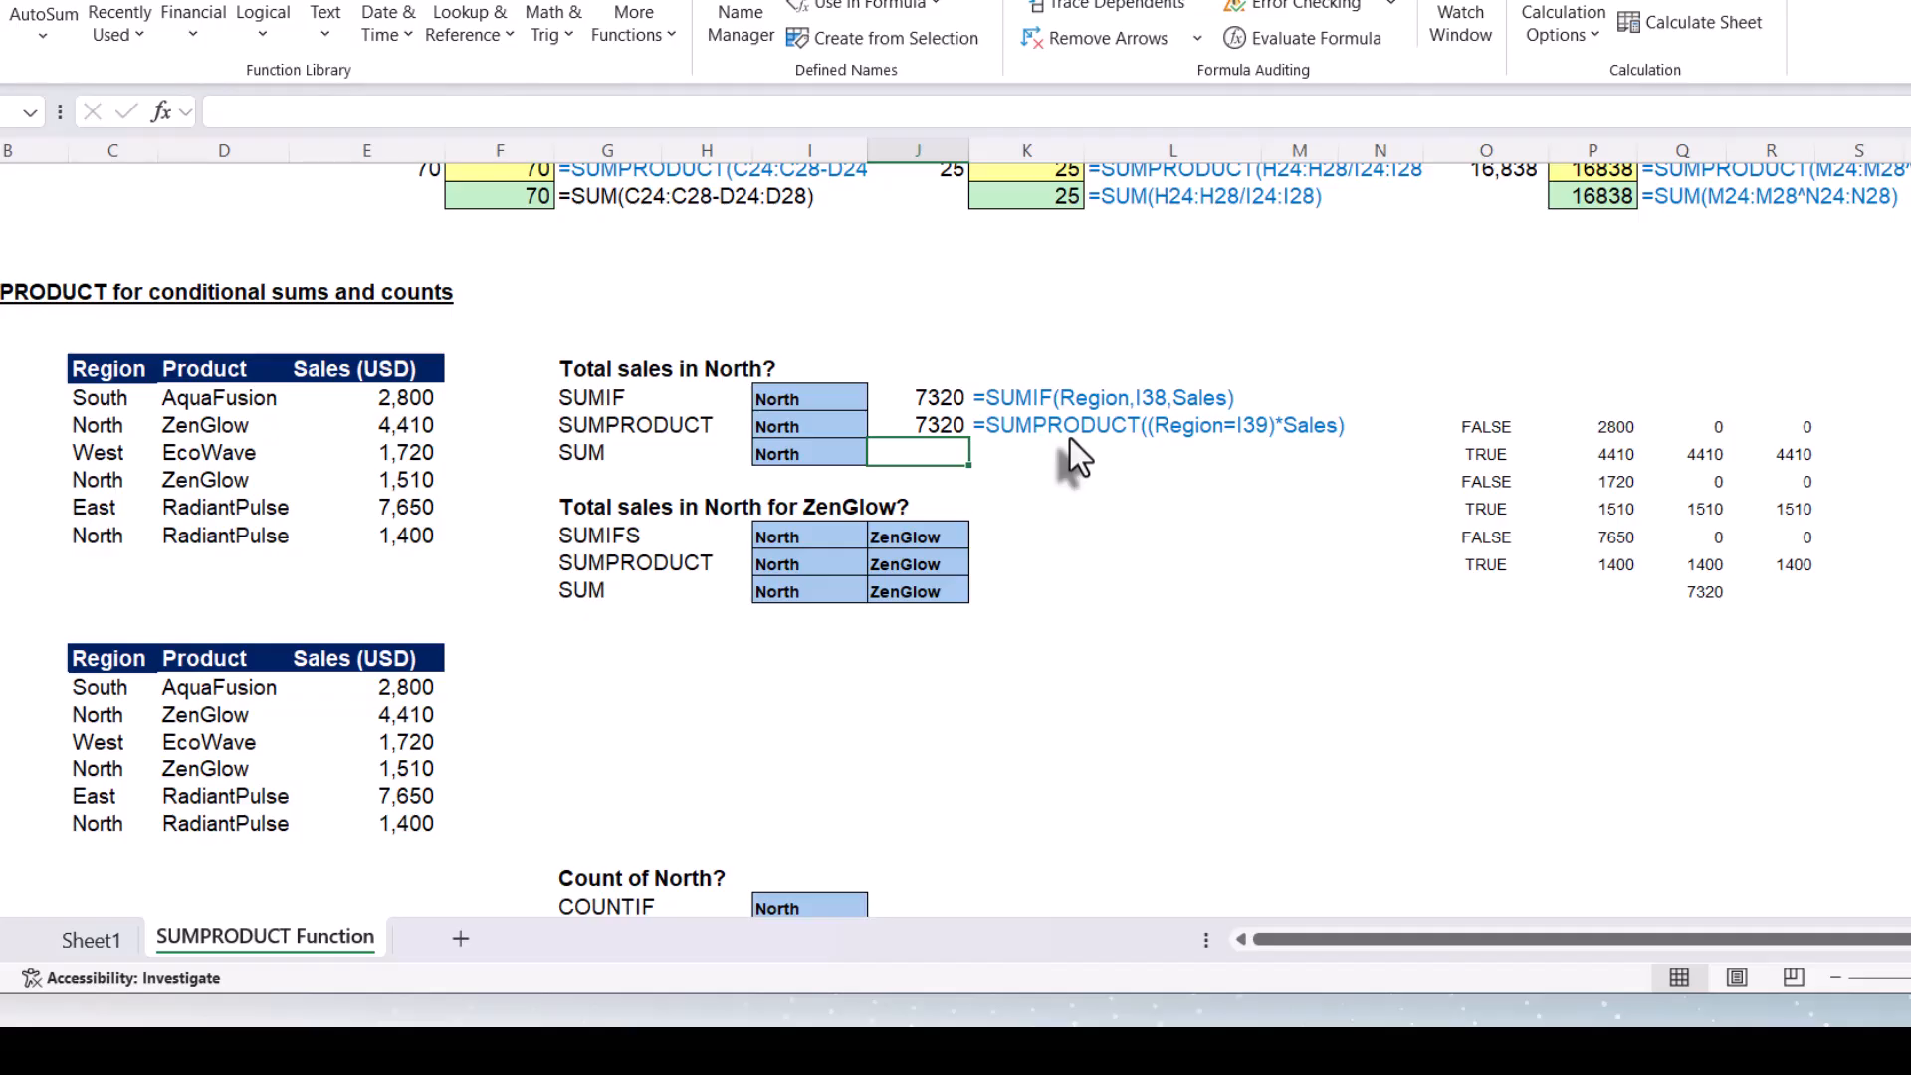
click(906, 430)
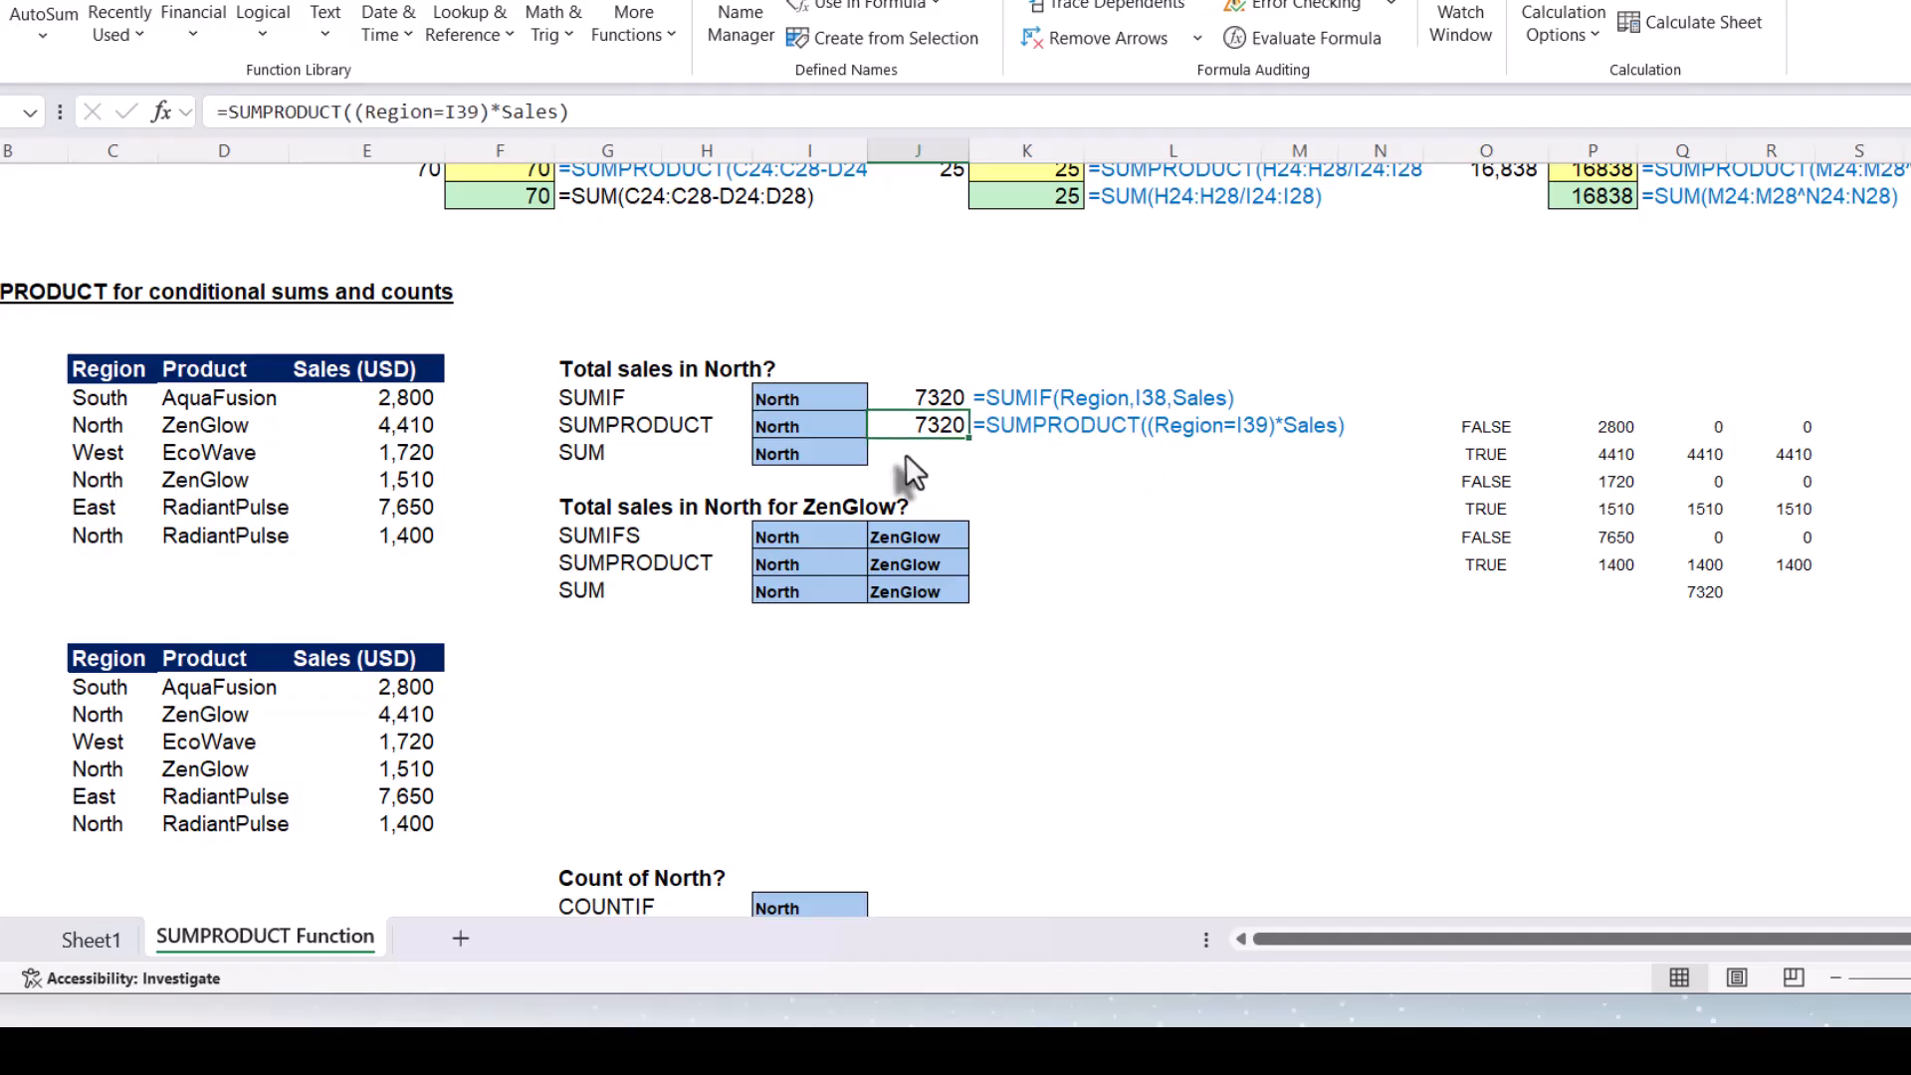
click(905, 453)
text(=SUM()
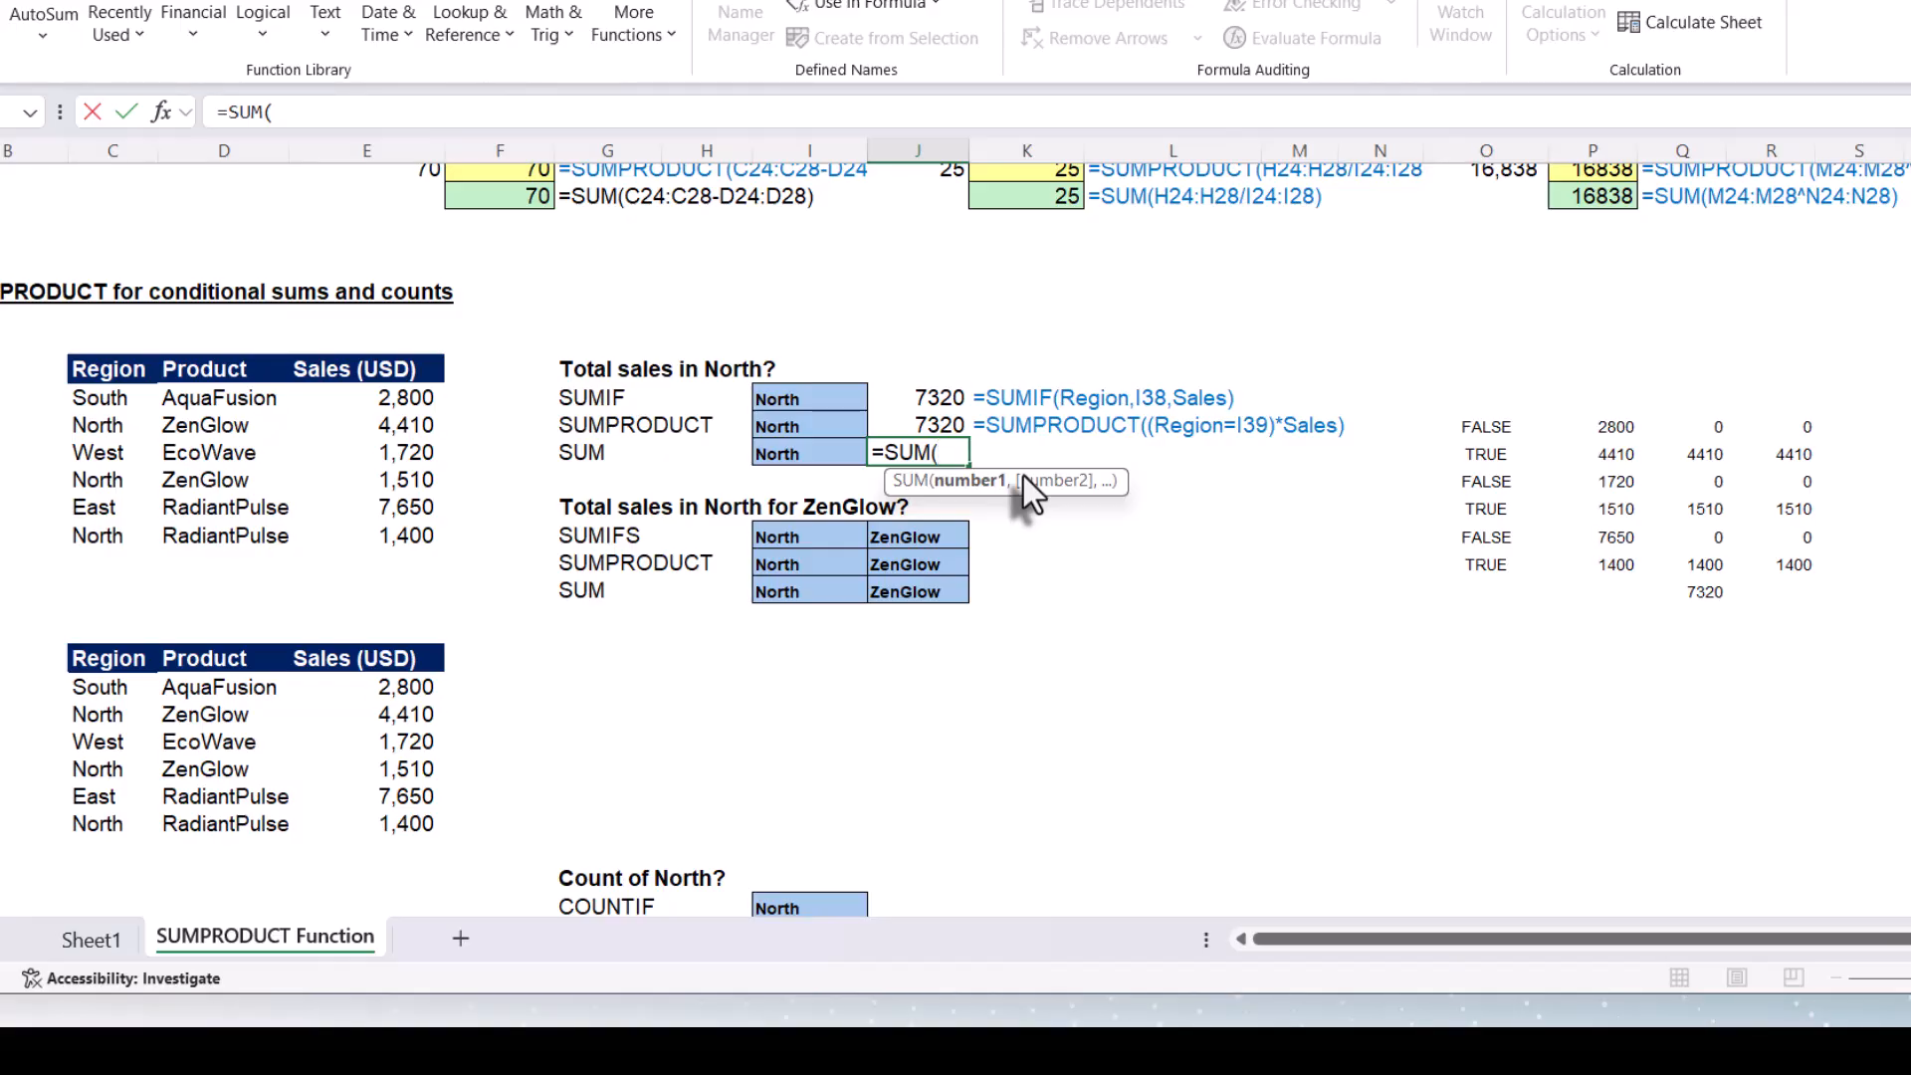
text((reg)
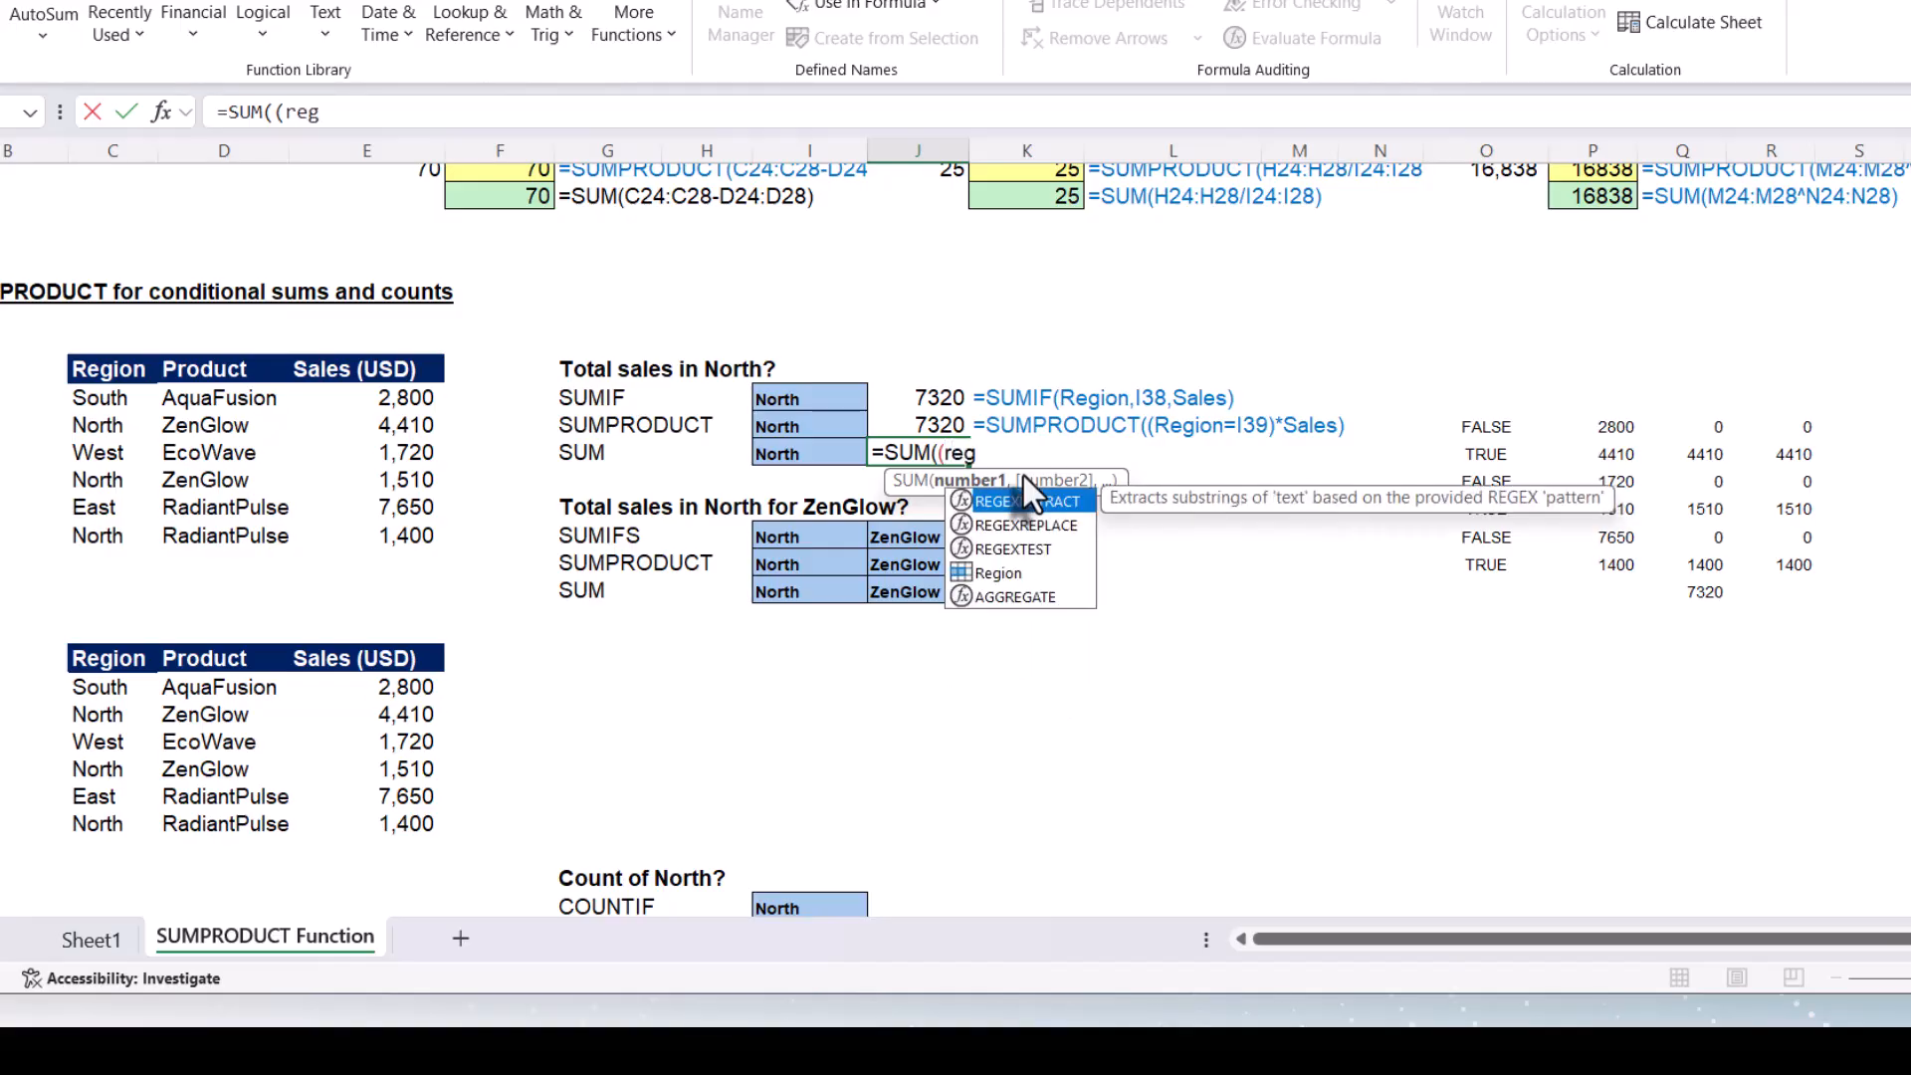
text(i)
key(Tab)
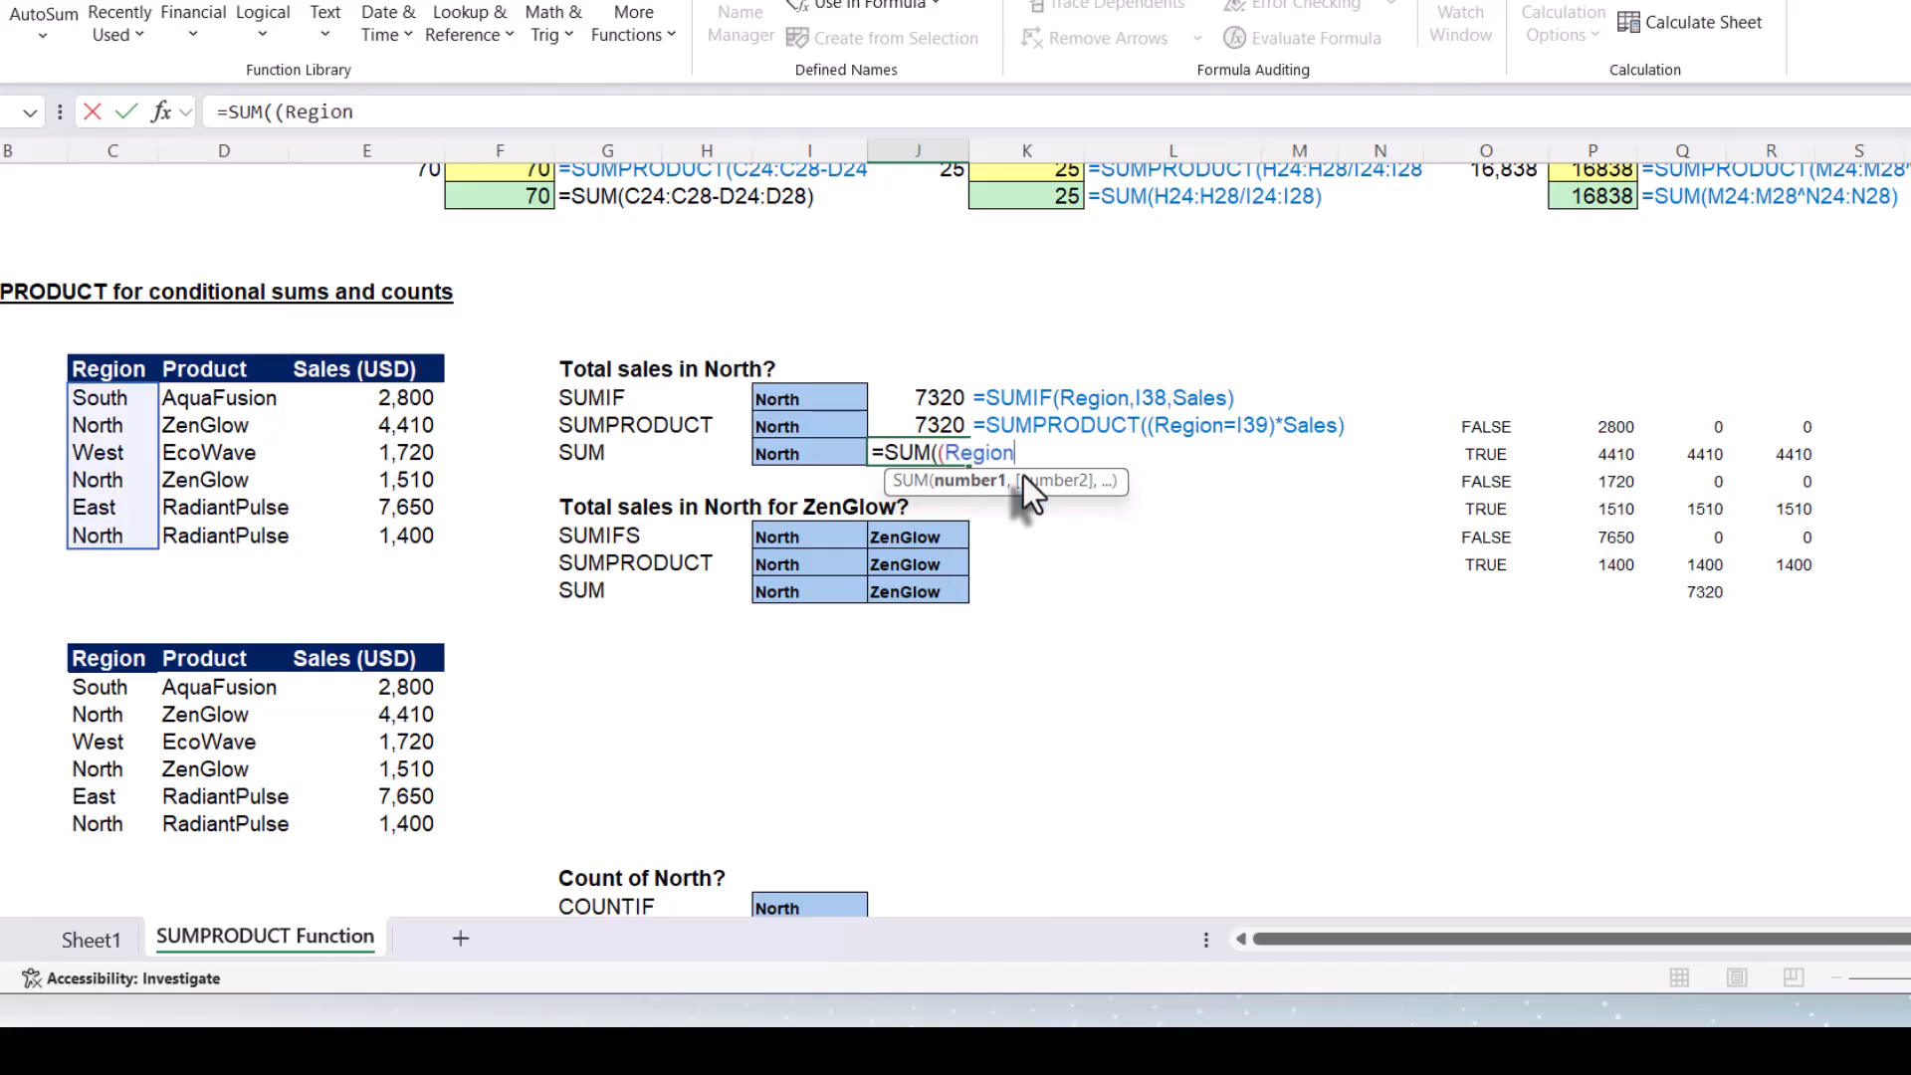
text(=)
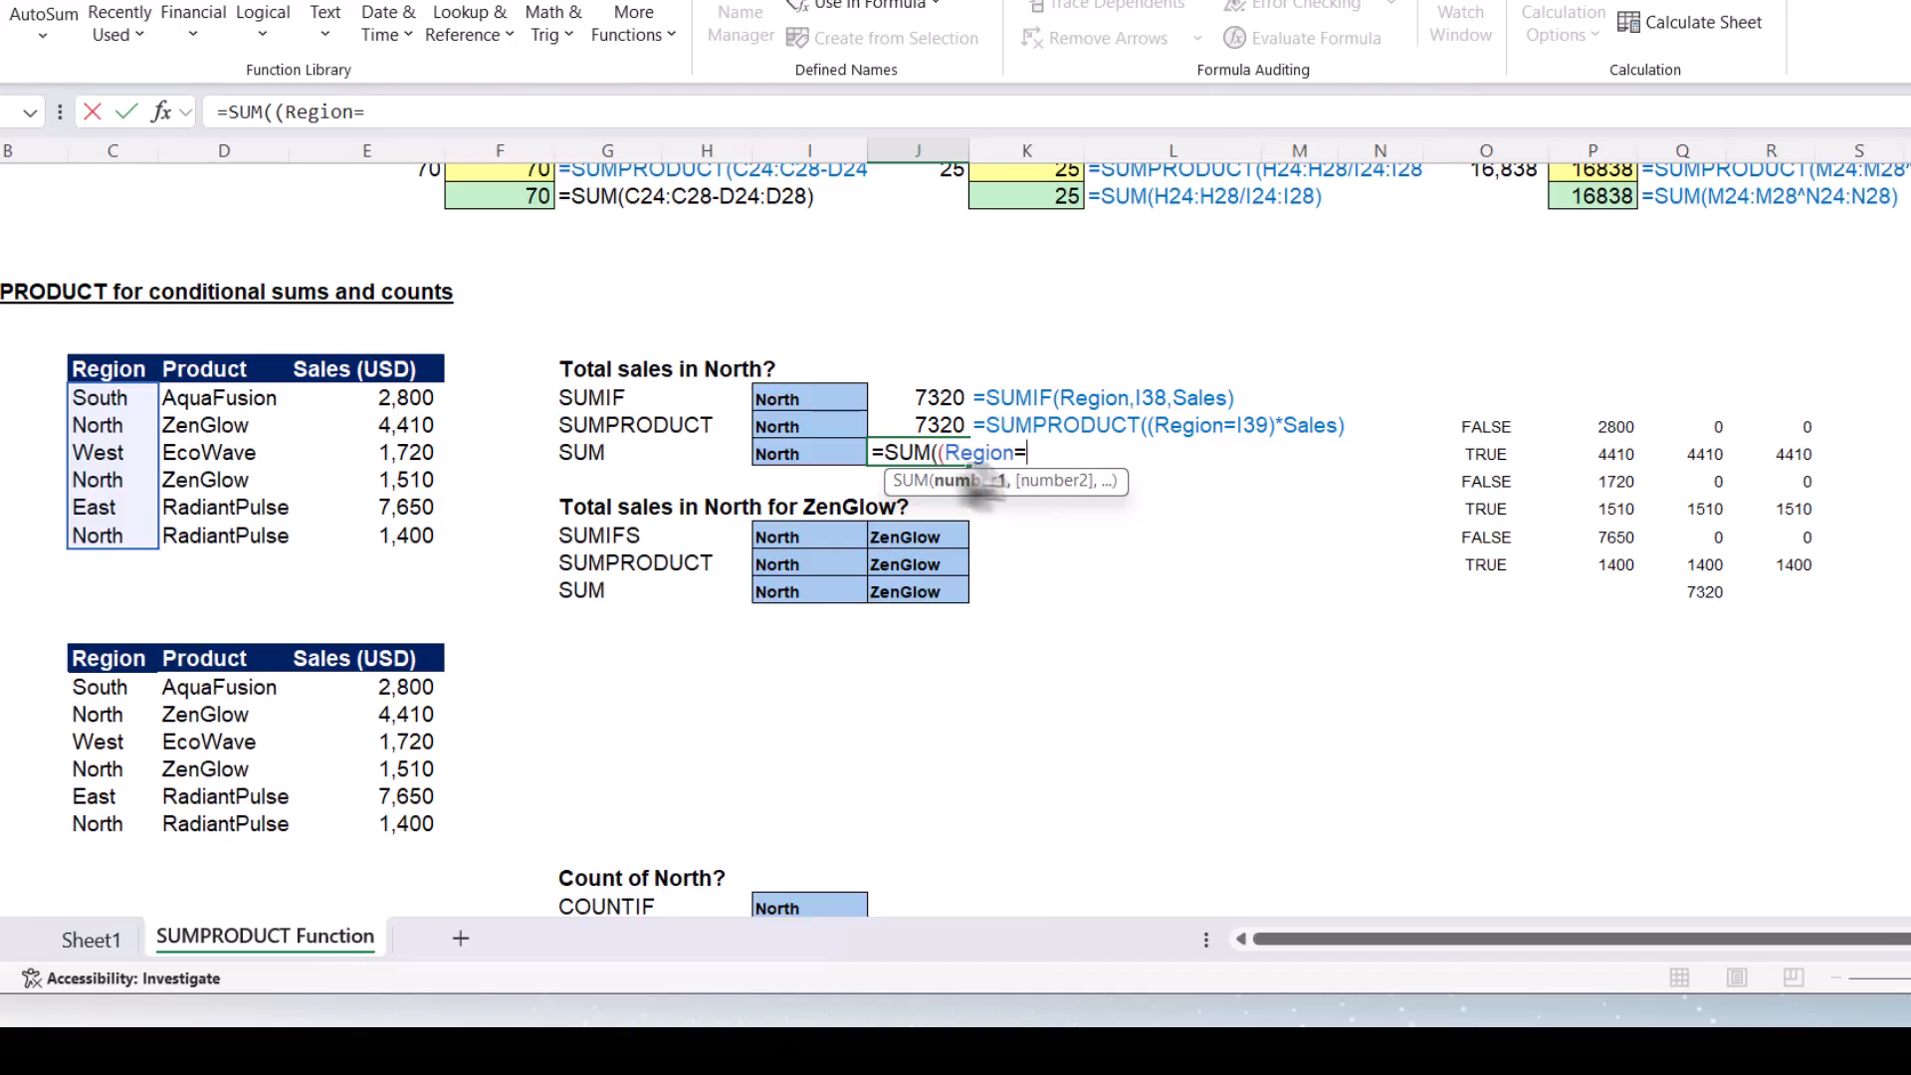
click(804, 452)
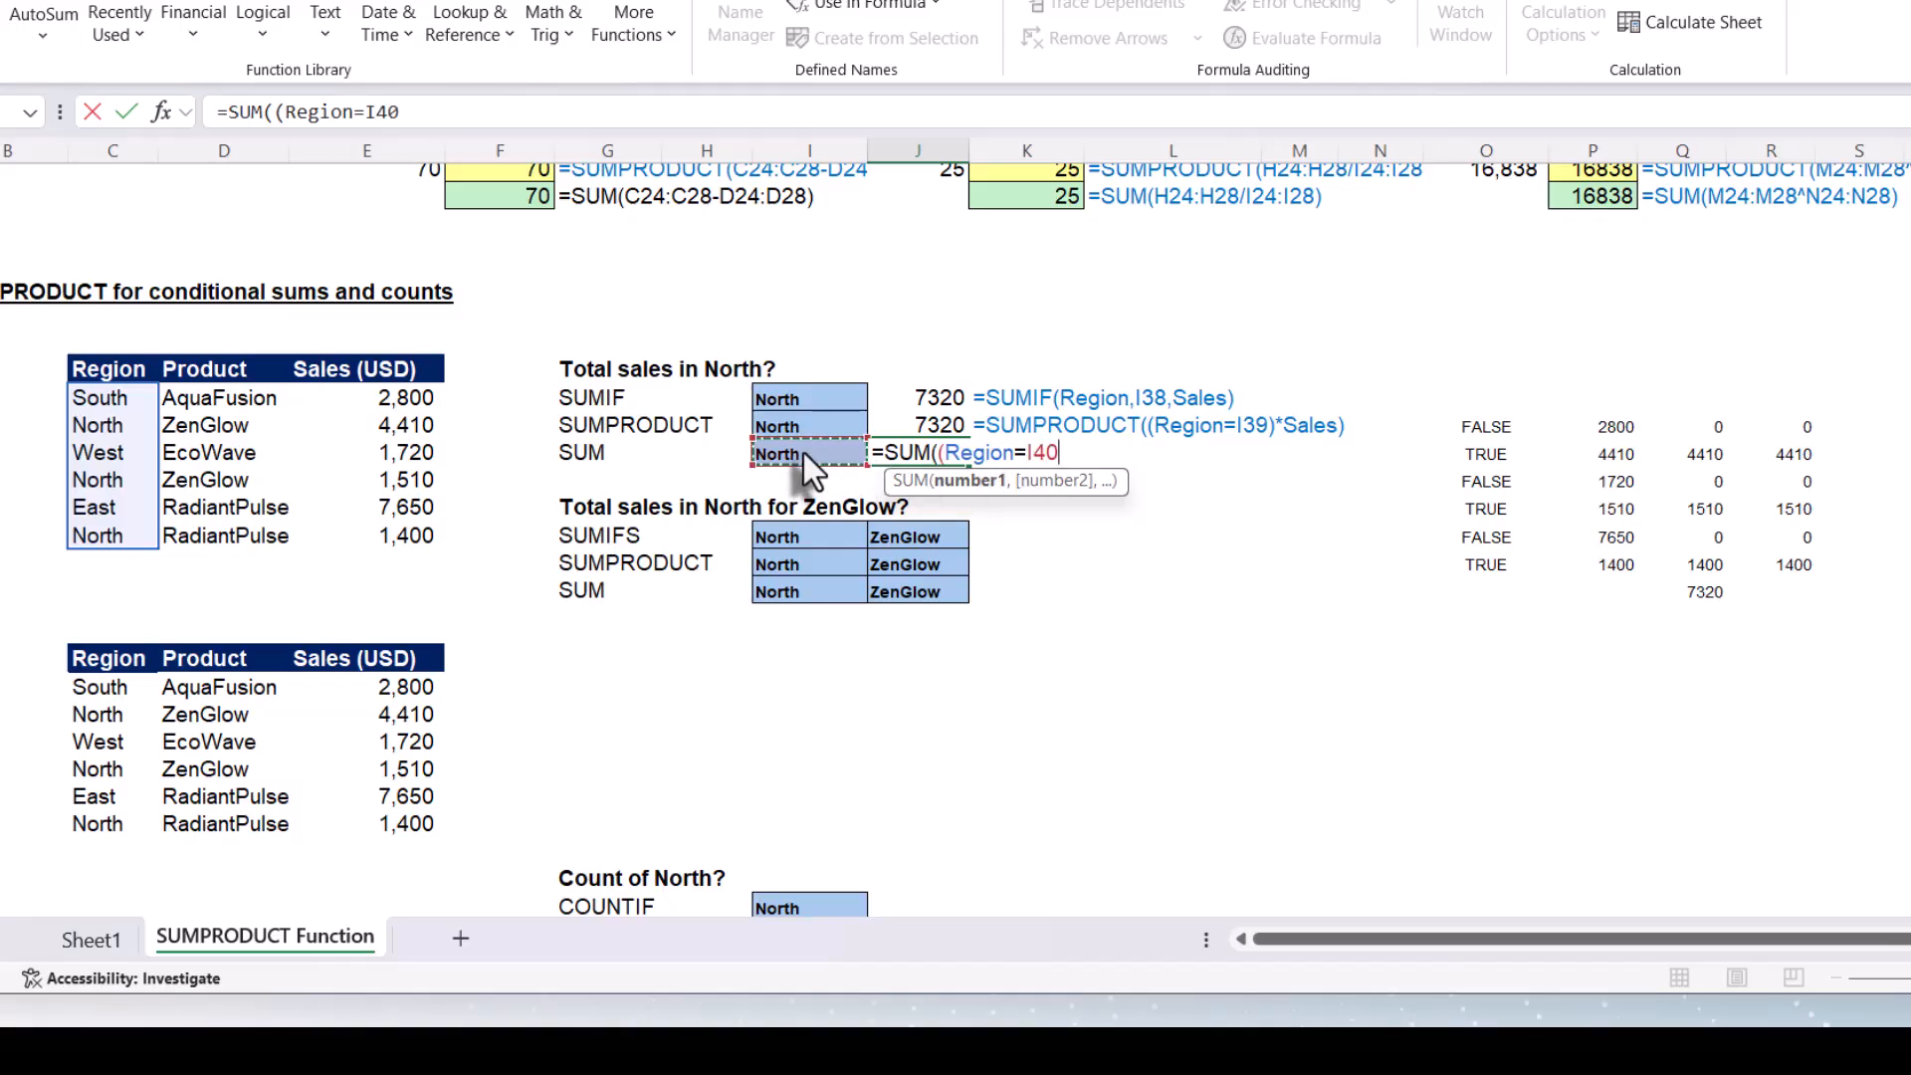
text()*sa)
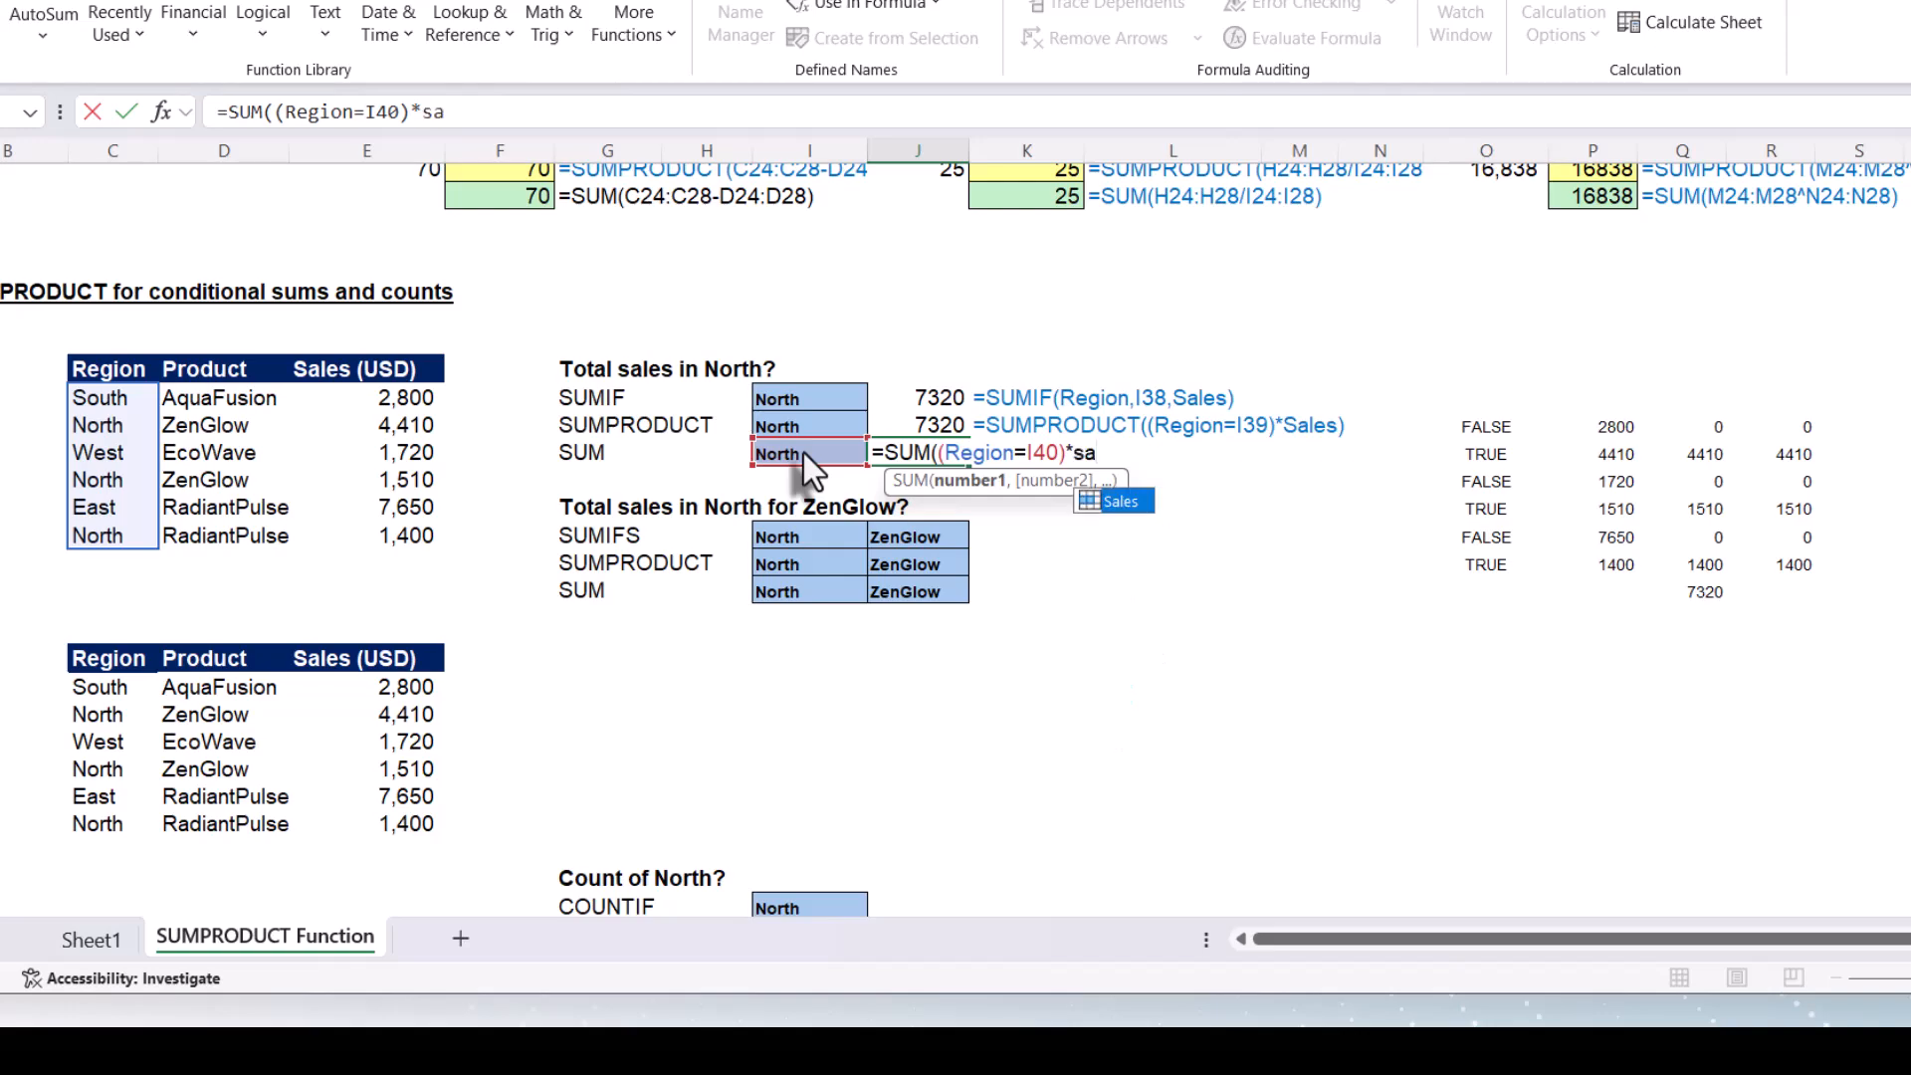
key(Tab)
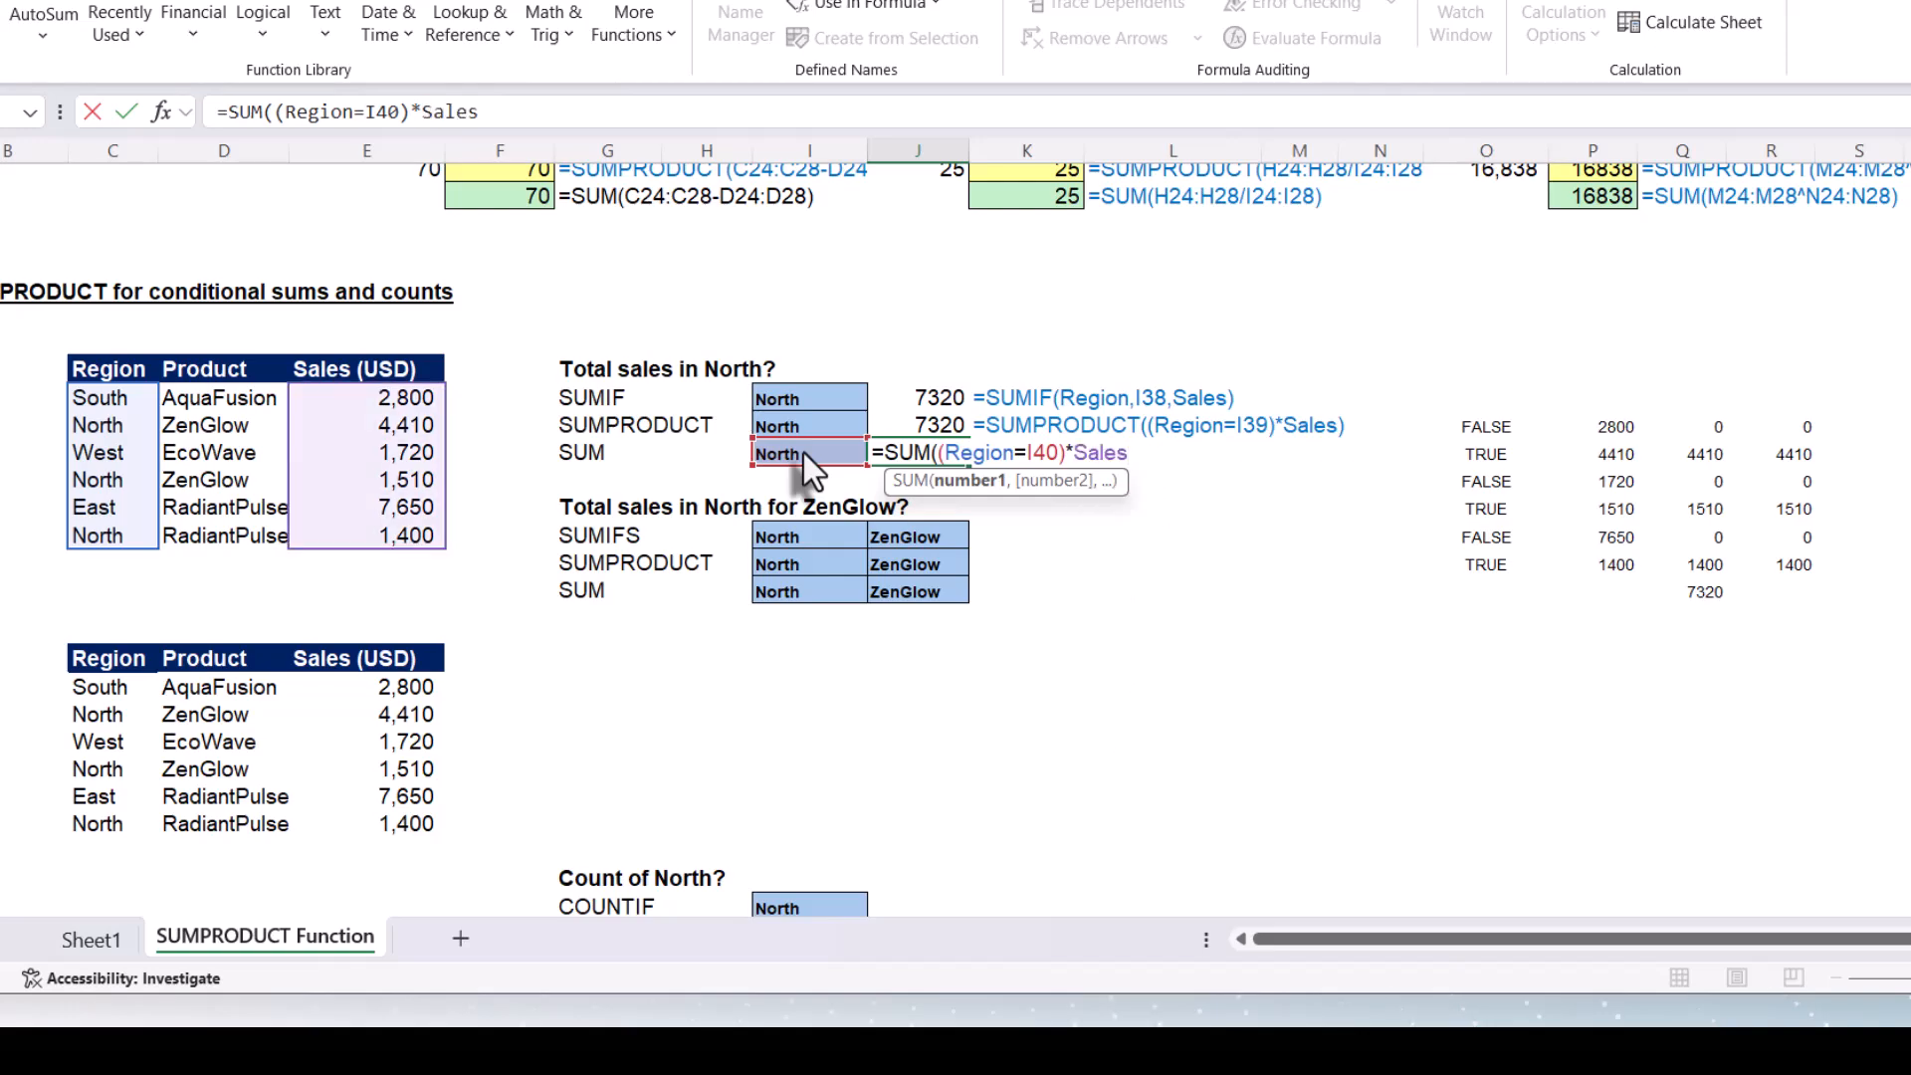
text())
key(Return)
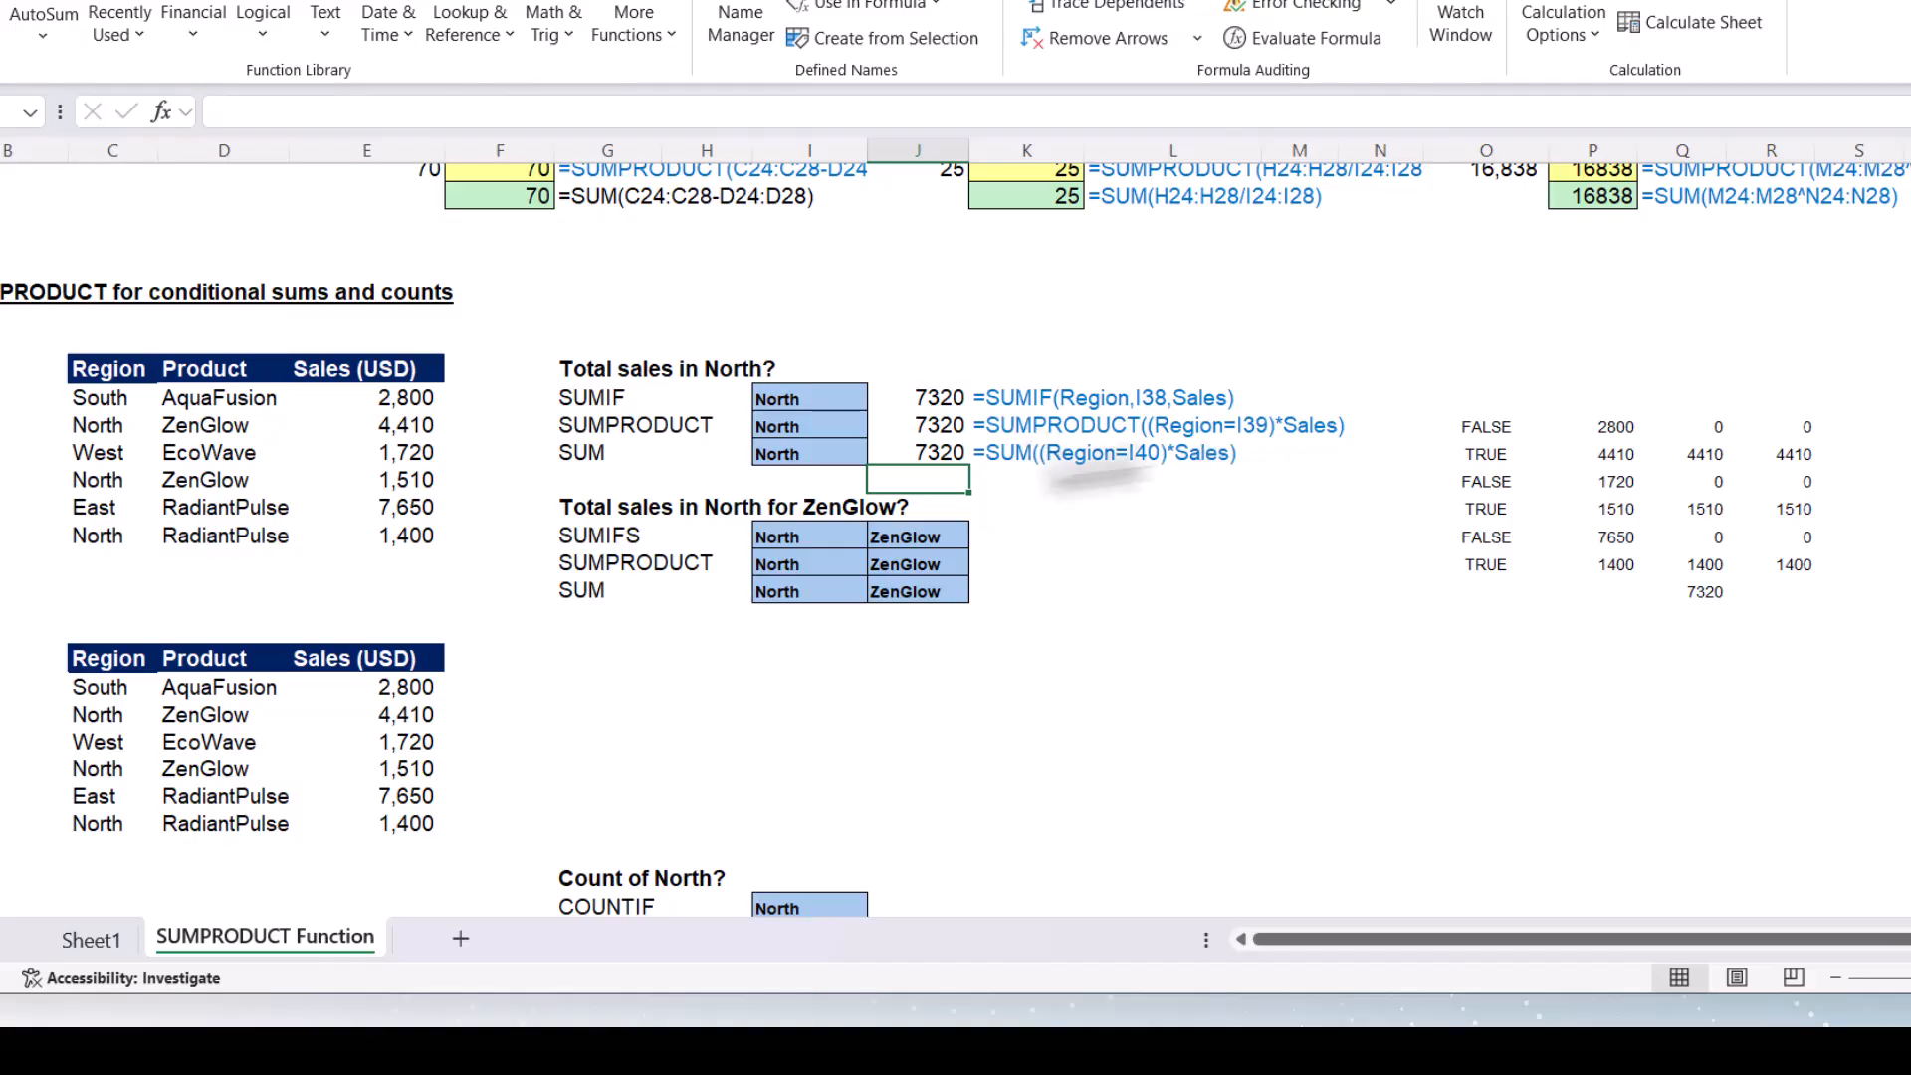
Review the SUM formula in J40 and its formula text, and examine the North and ZenGlow criteria in I43:J45
click(1046, 478)
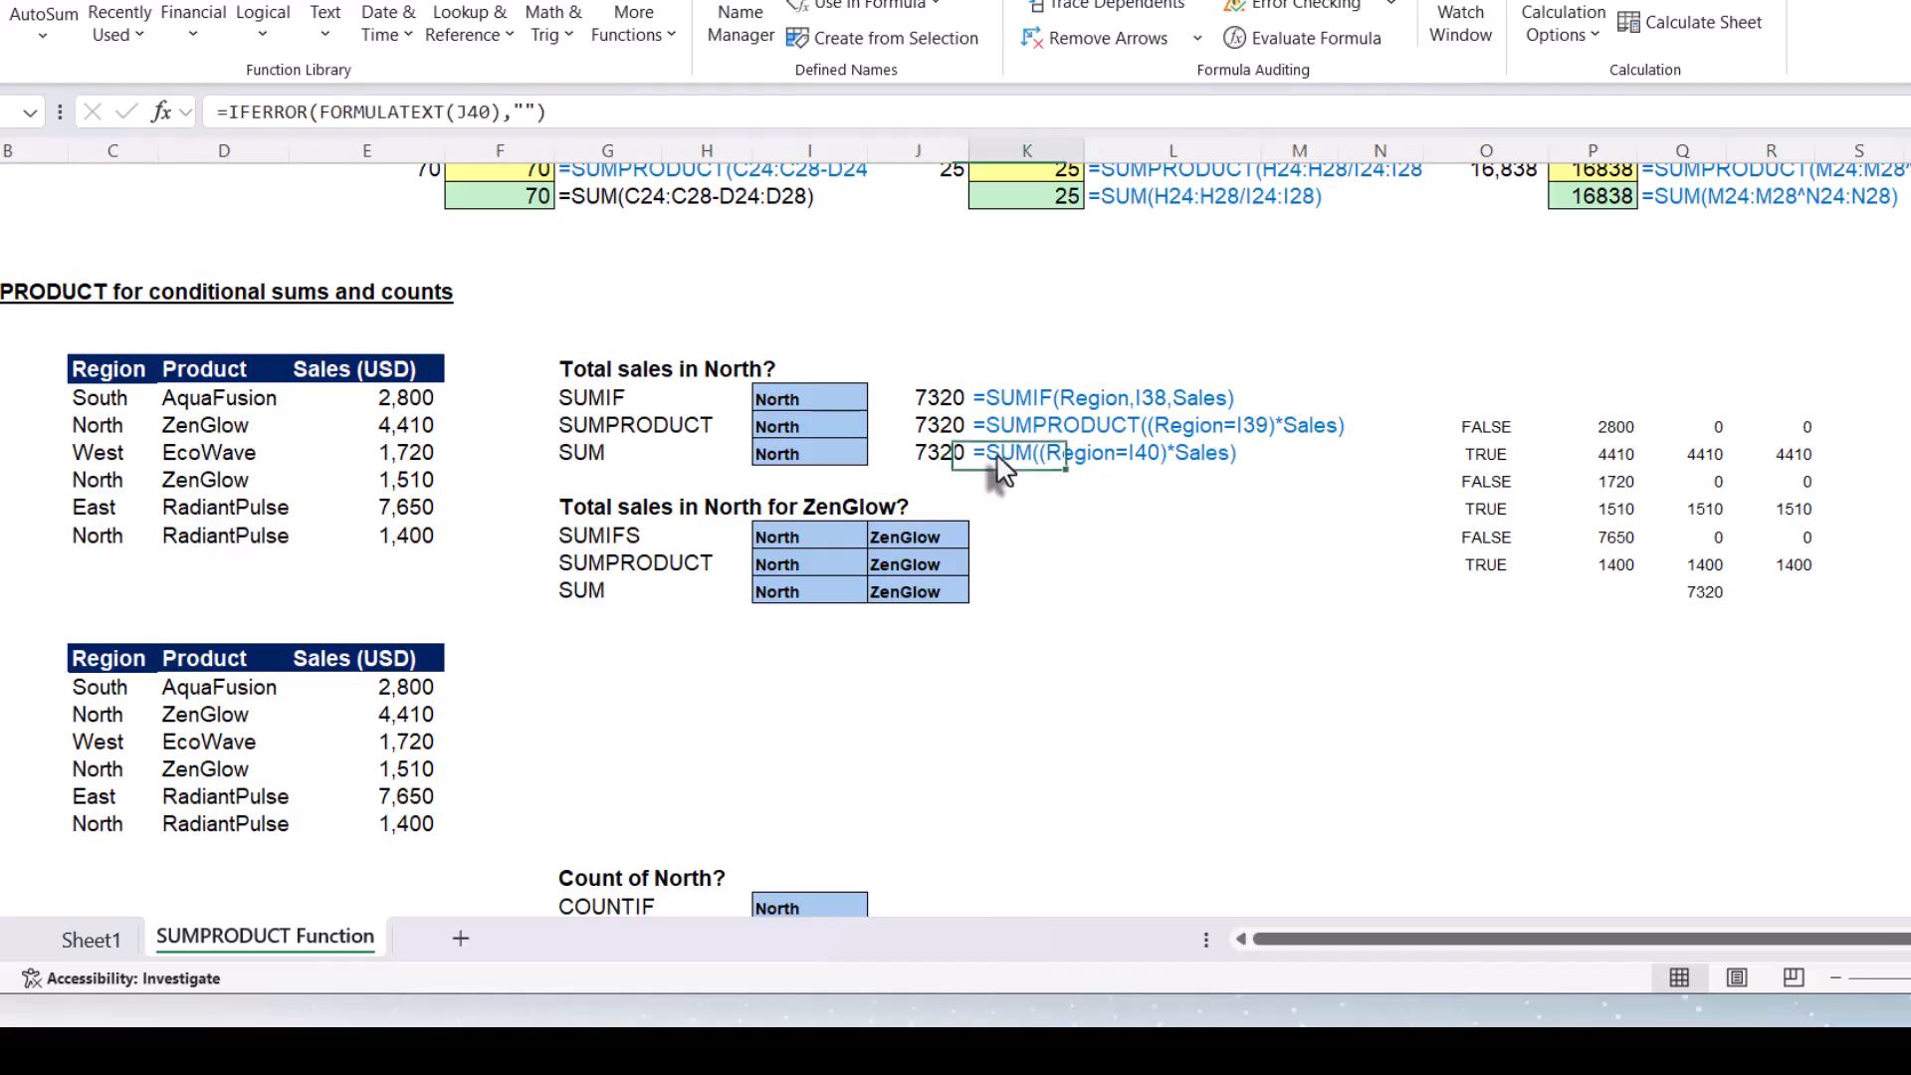
click(1135, 485)
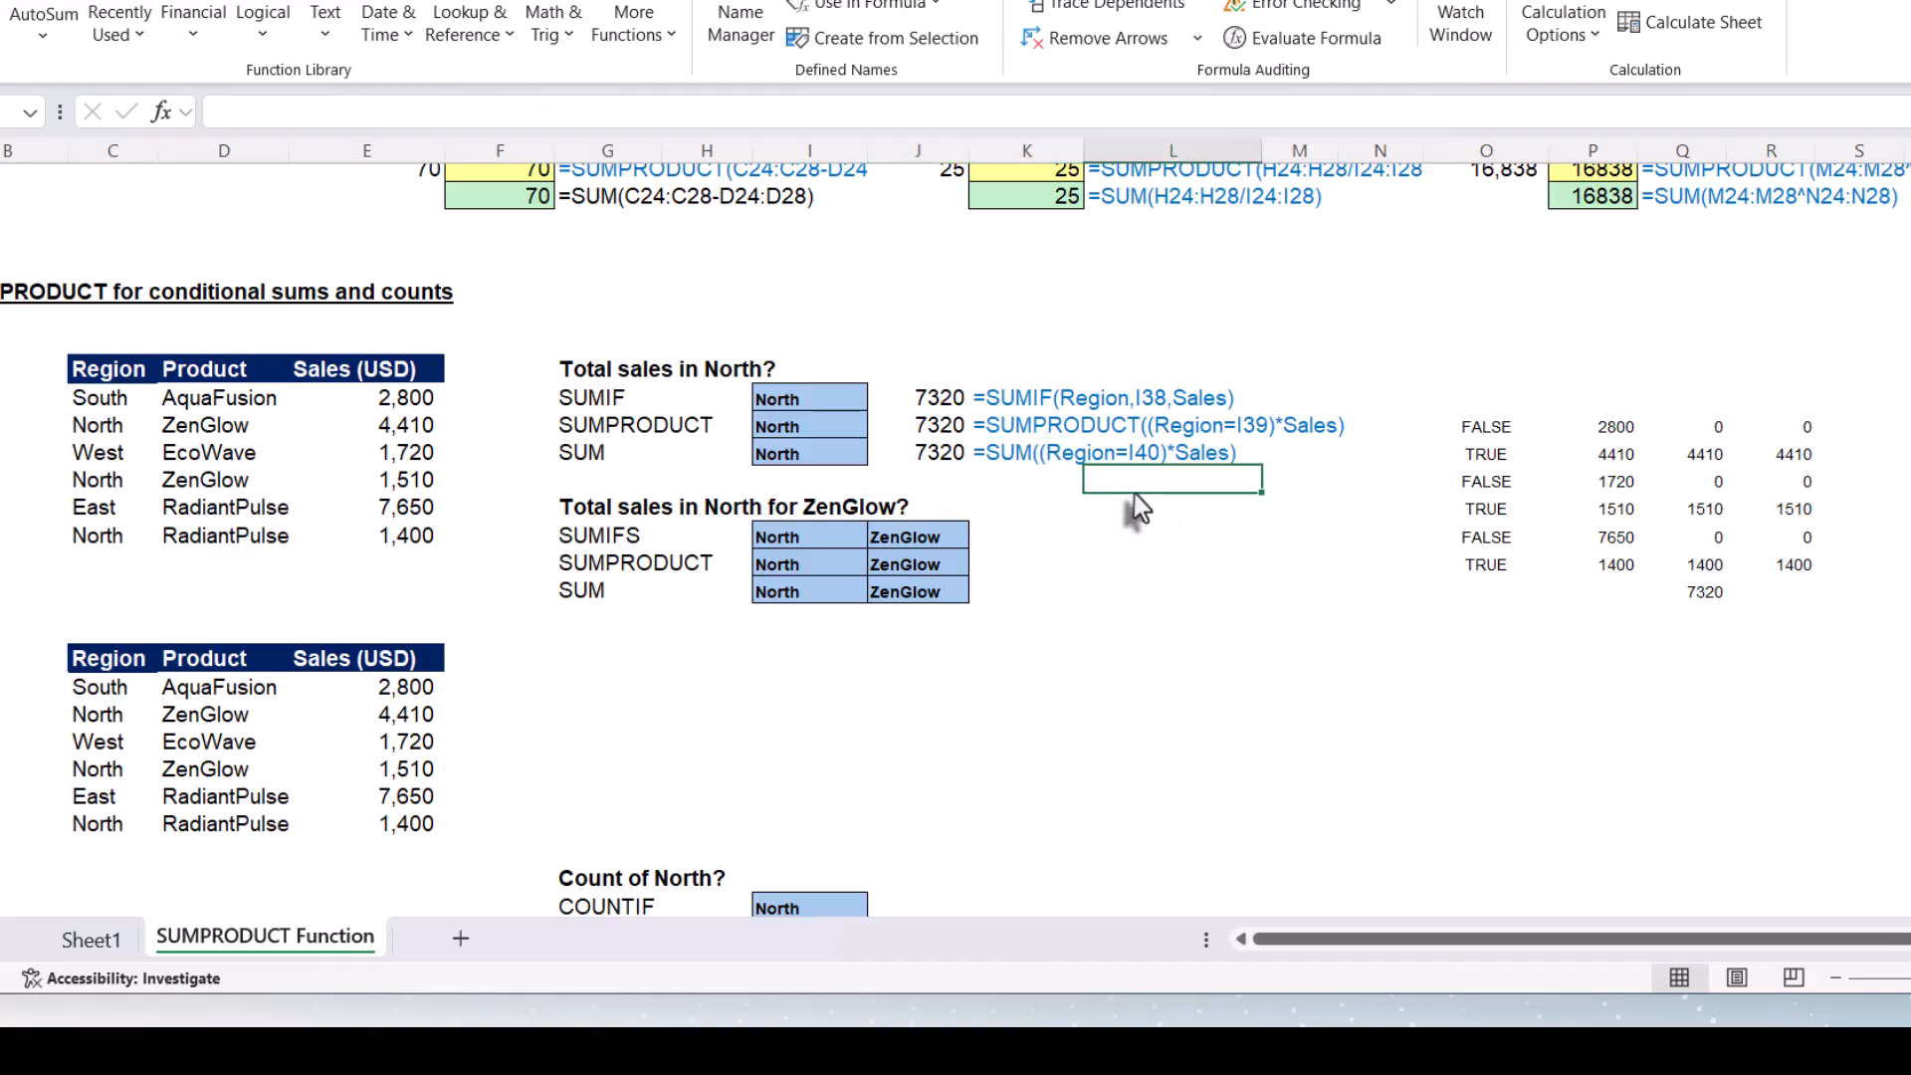
click(1036, 462)
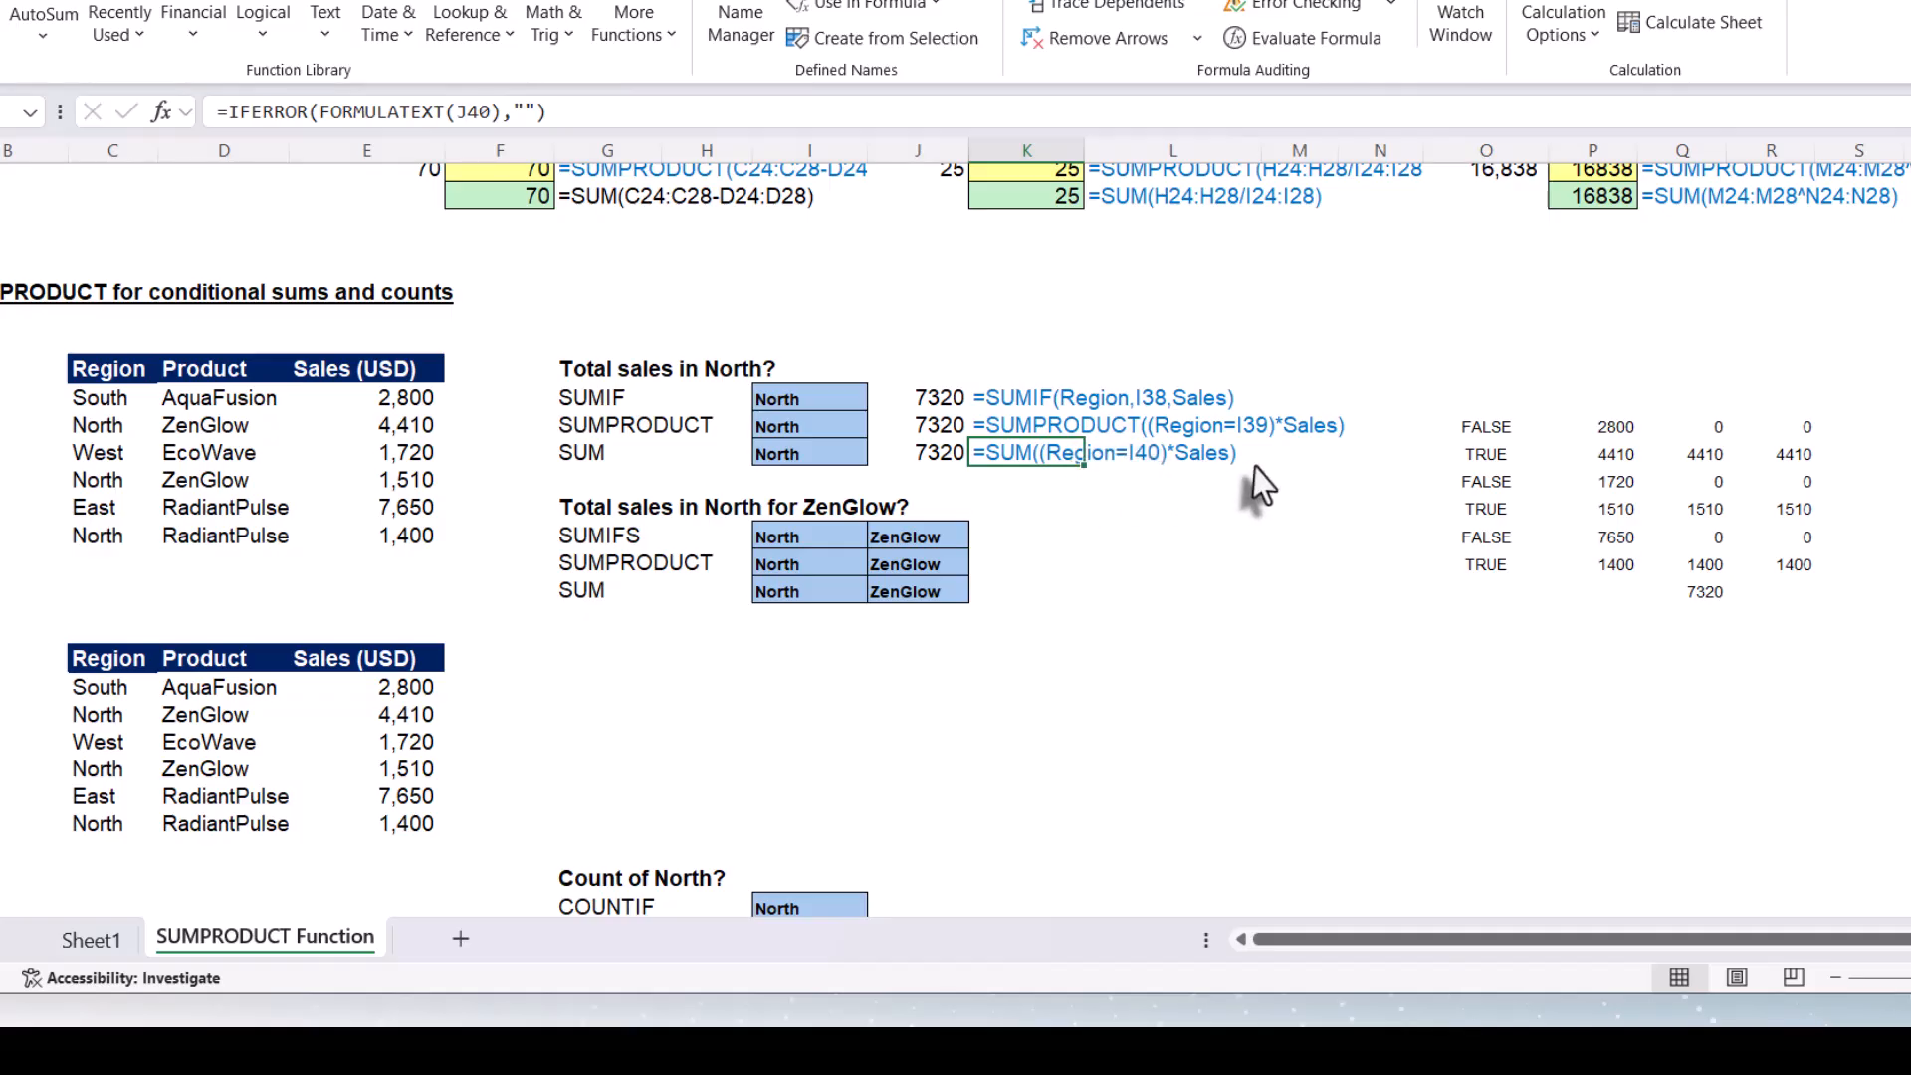
key(Left)
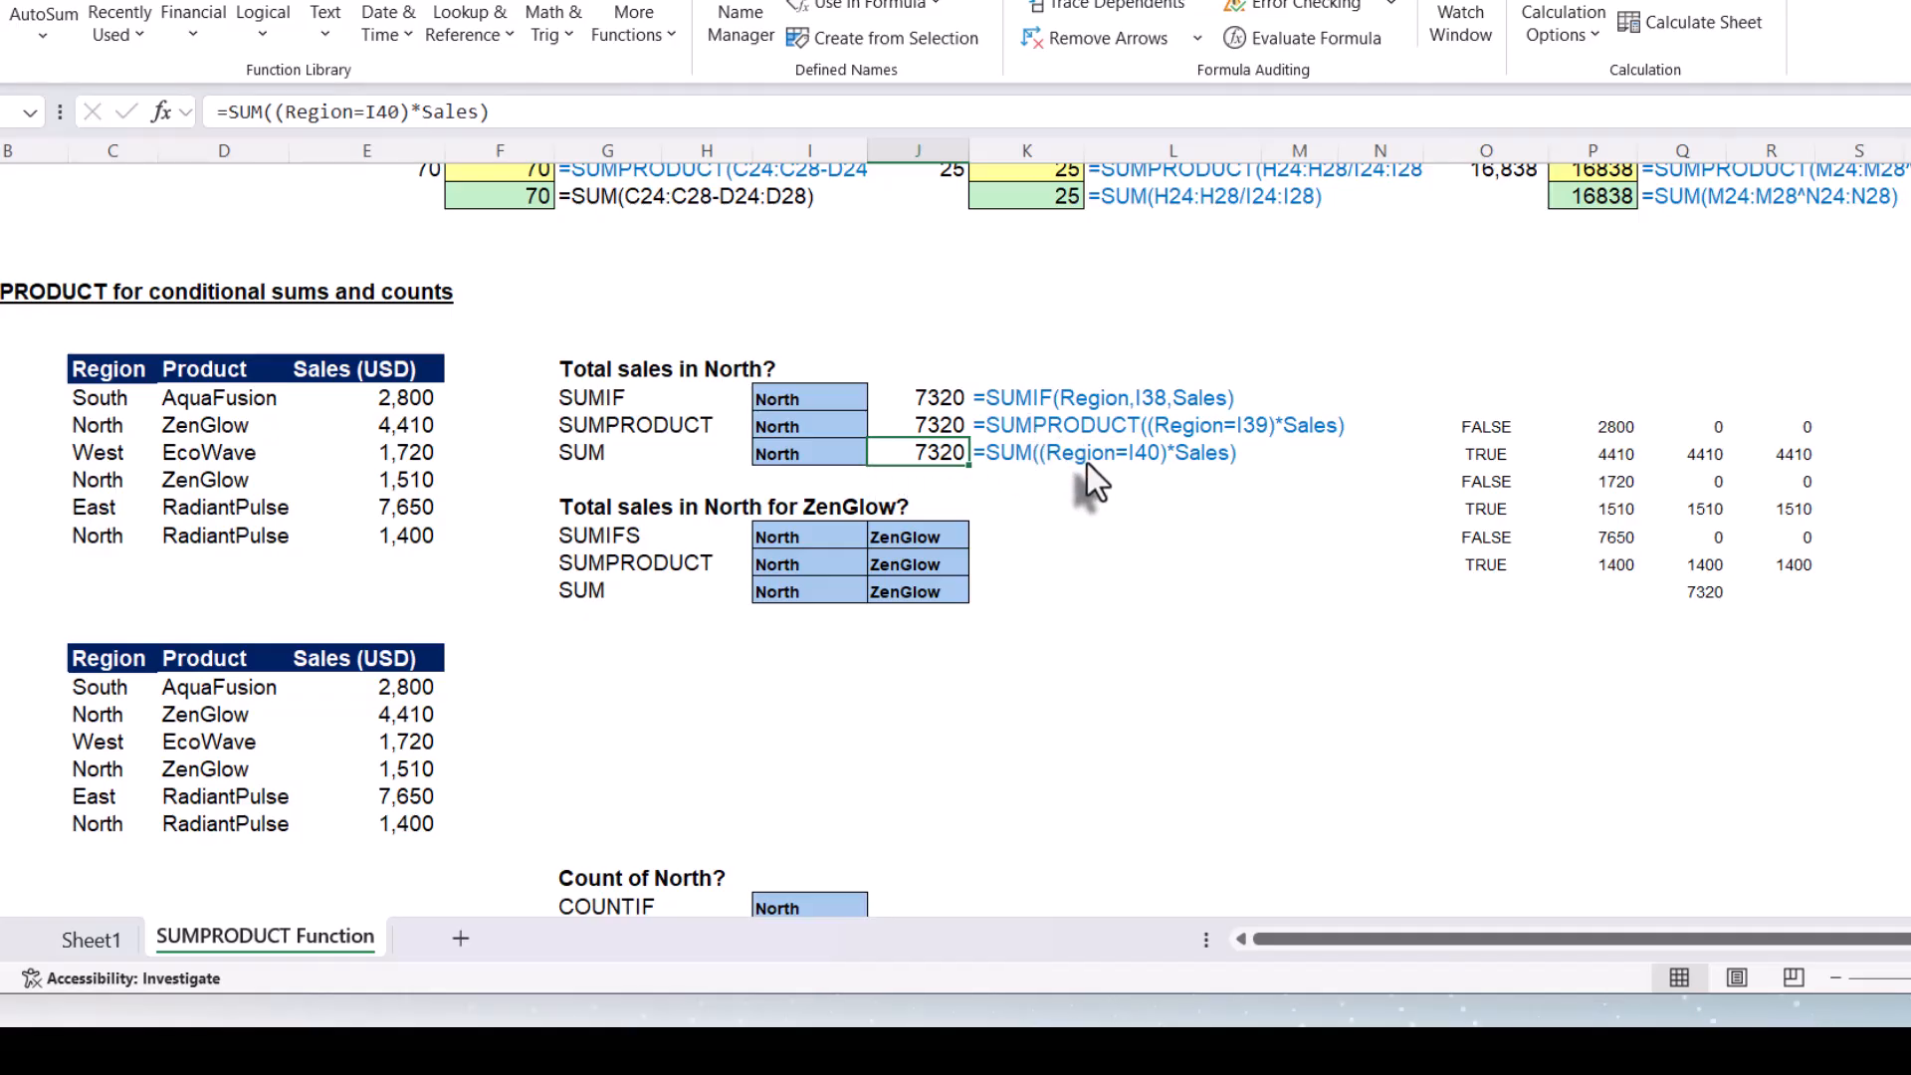
click(638, 543)
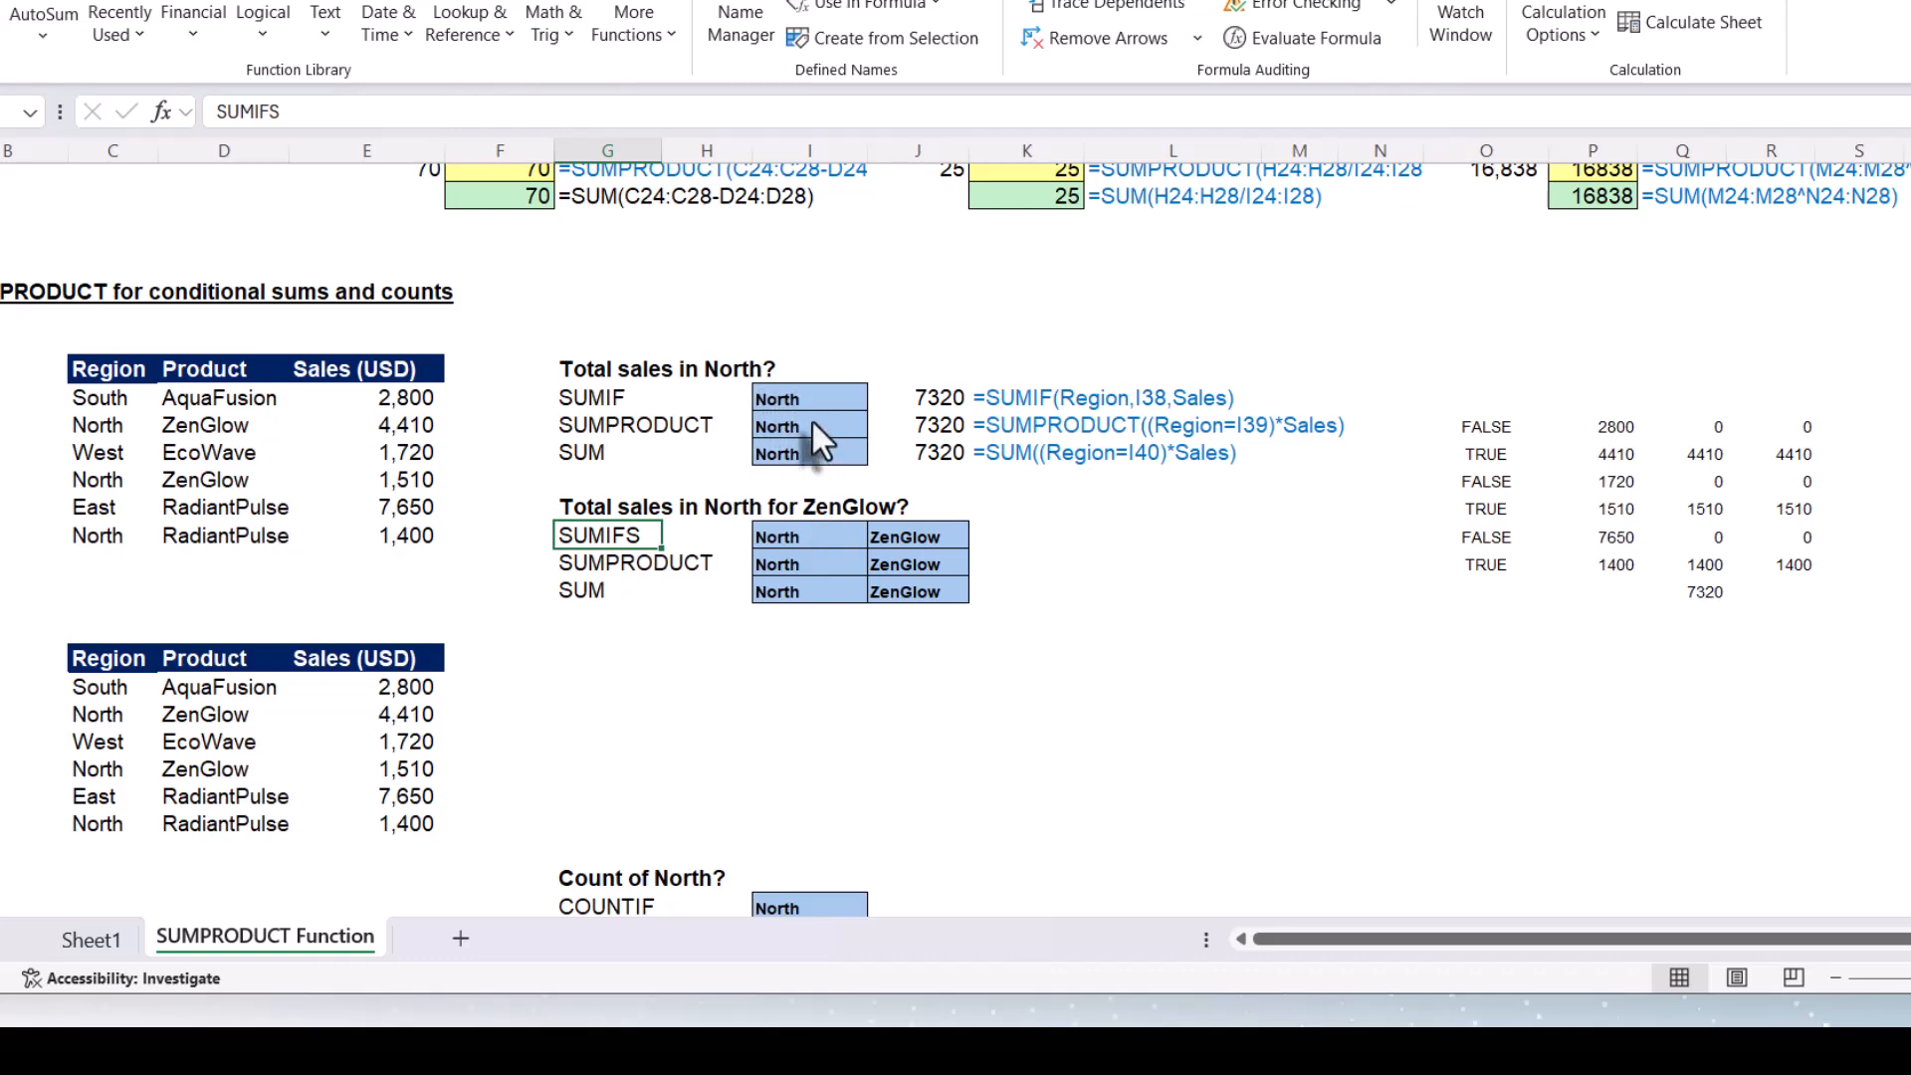
click(816, 540)
drag(816, 547, 813, 583)
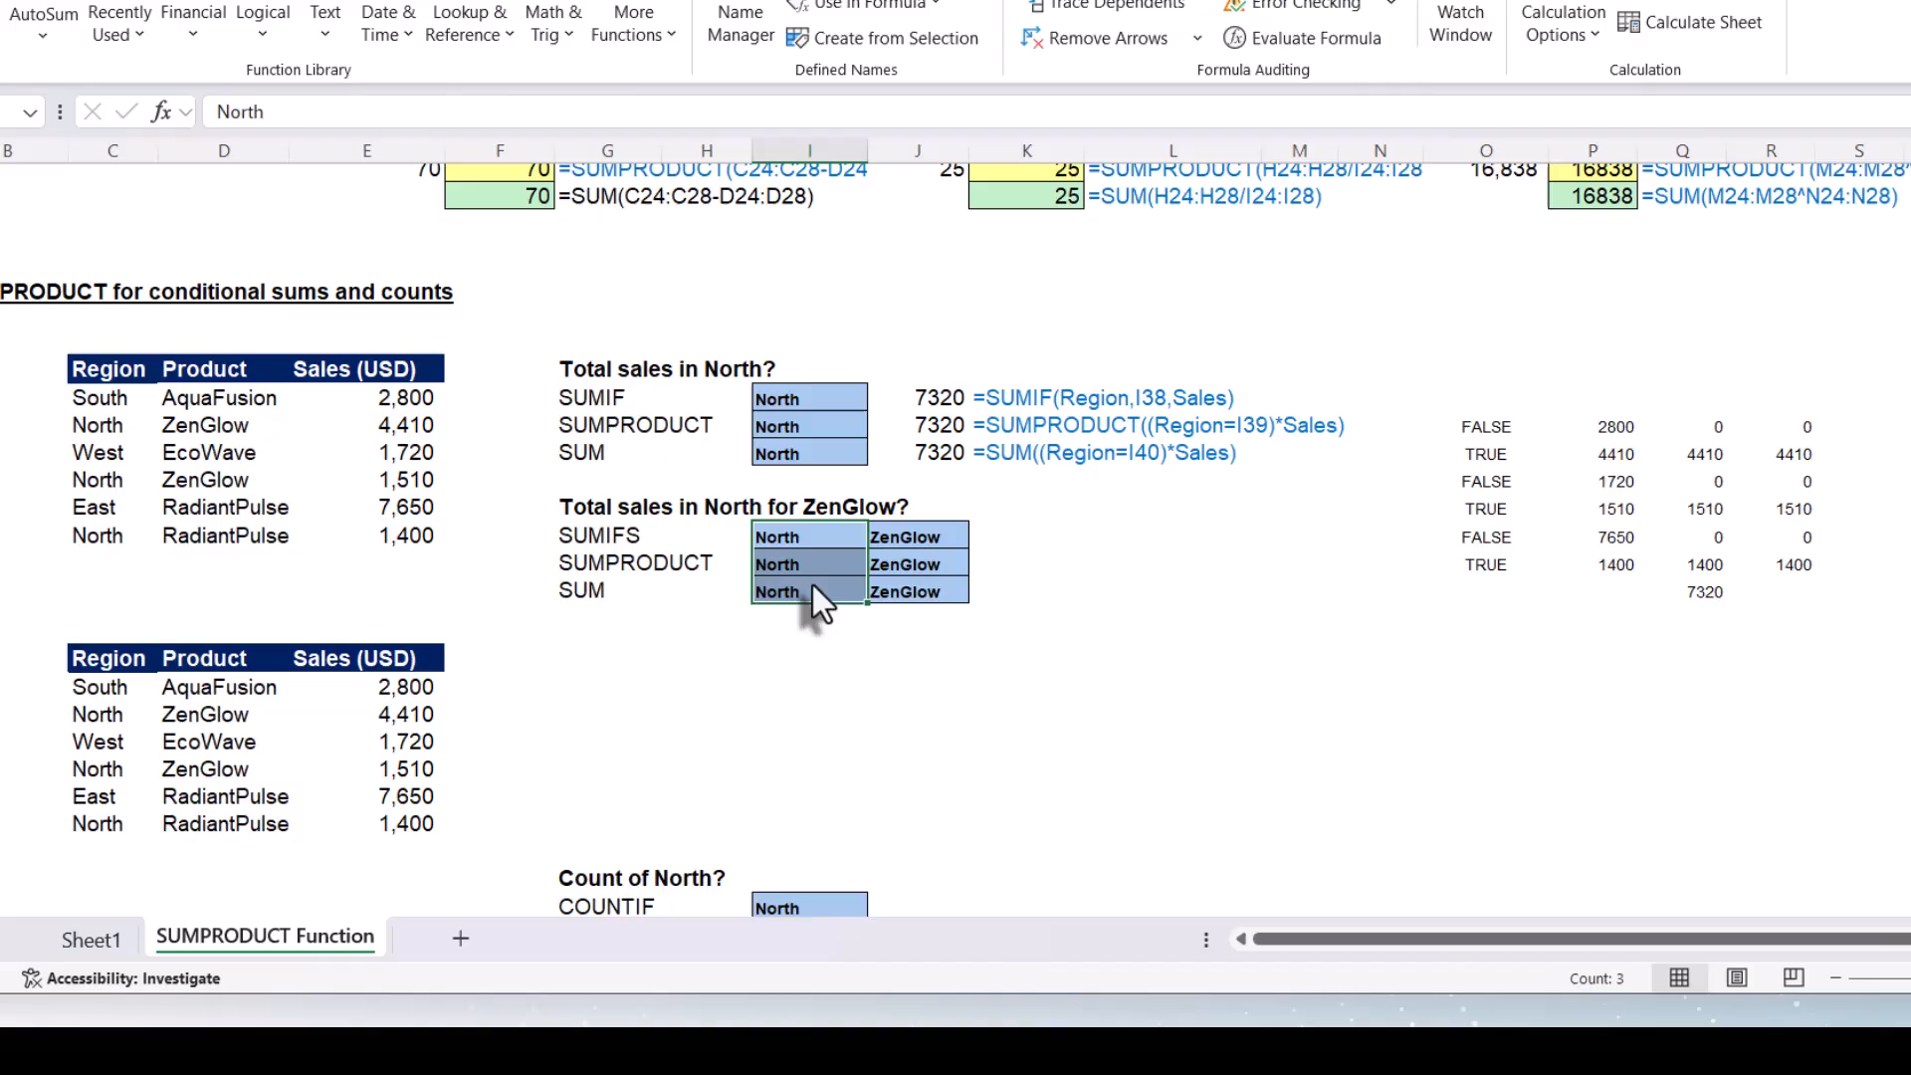
click(904, 540)
drag(902, 536, 904, 594)
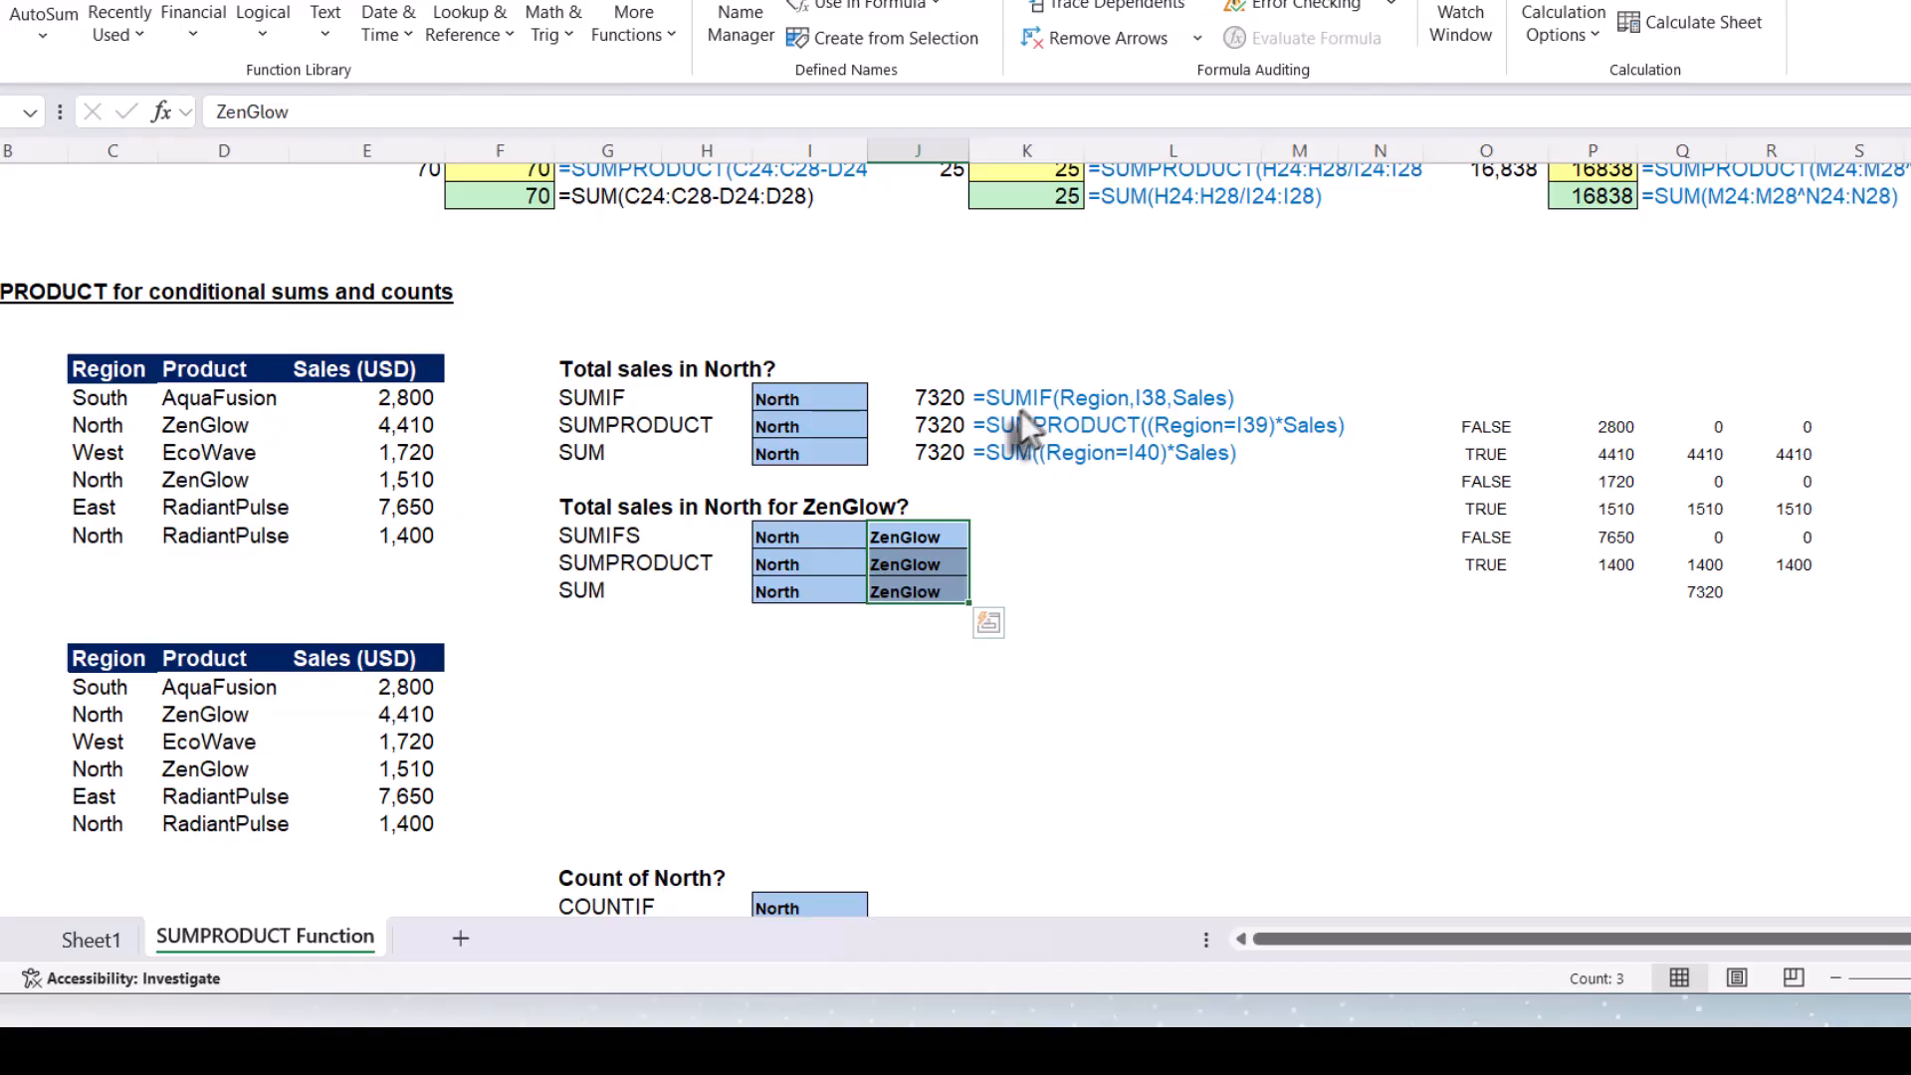
Start a SUMIFS formula in K43 with Sales as the sum range and Region matched against the North criterion in I43
click(1016, 540)
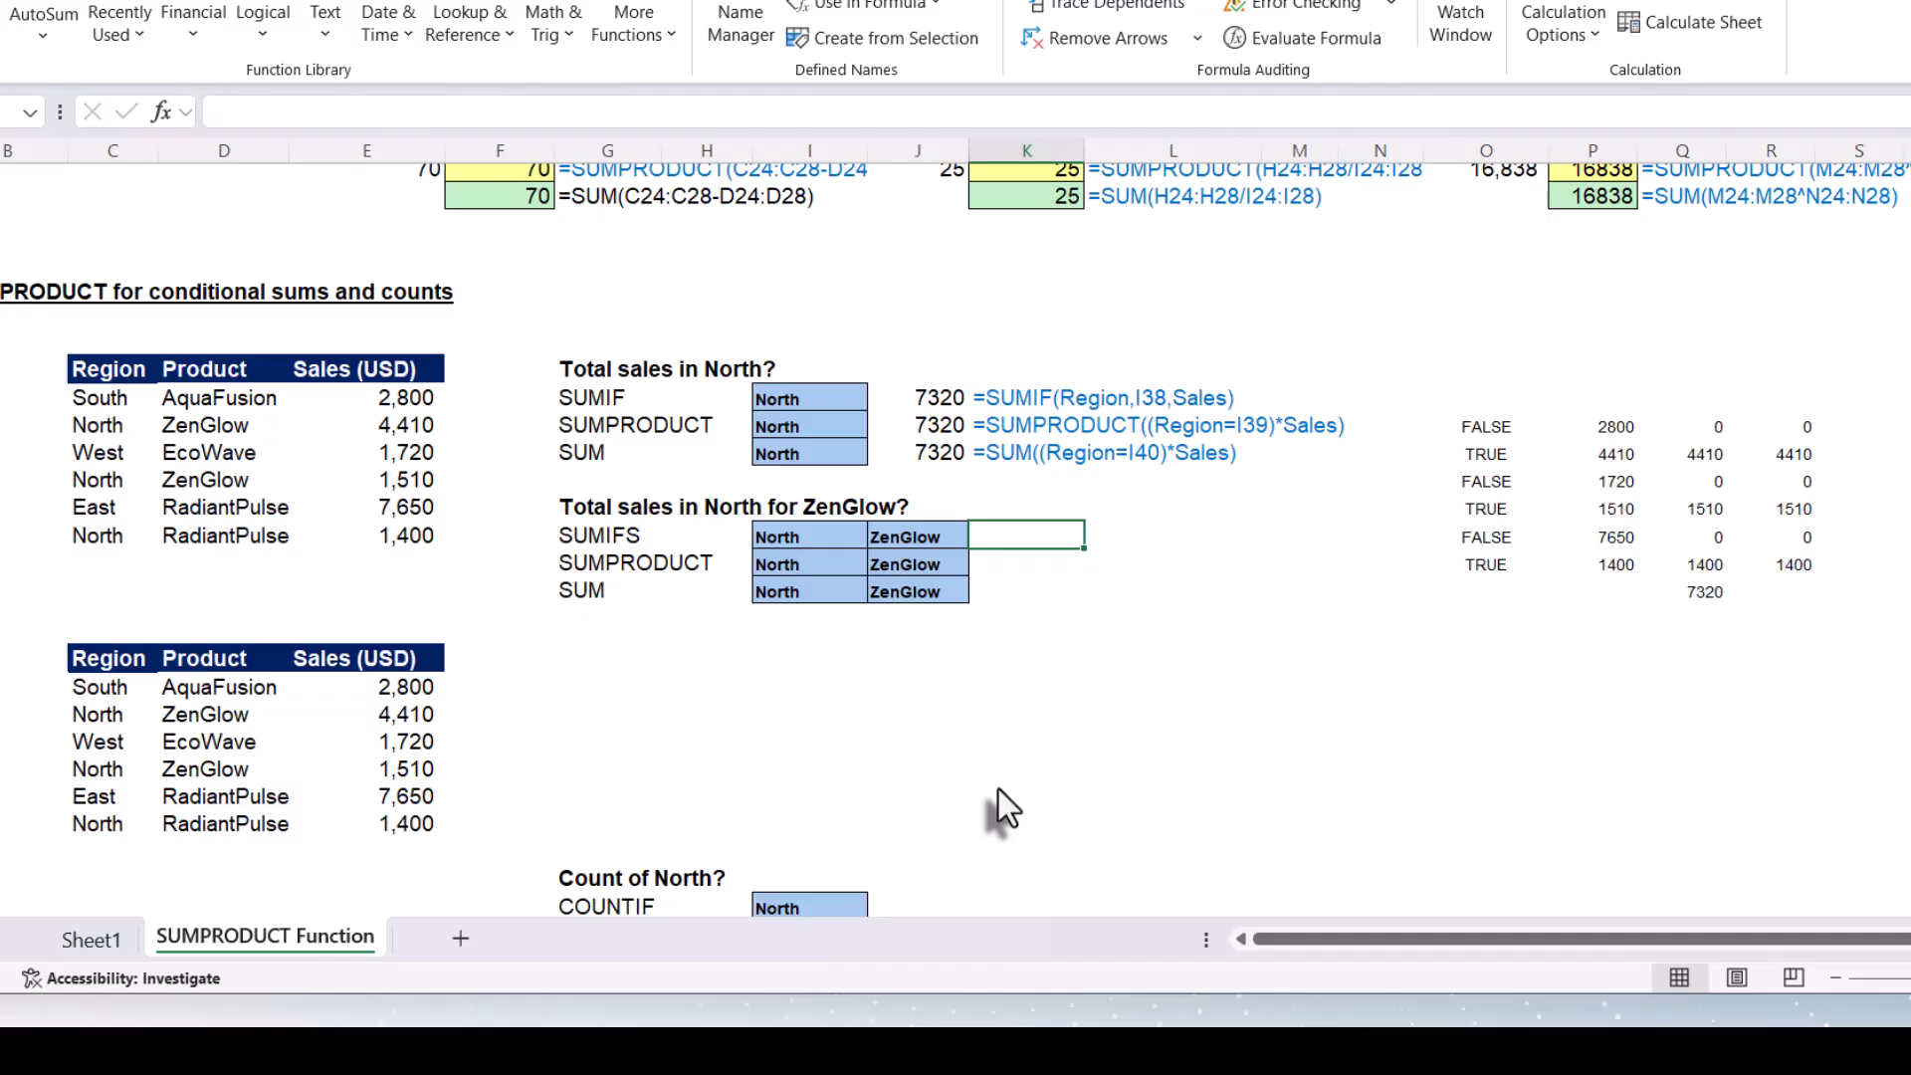
text(=sumi)
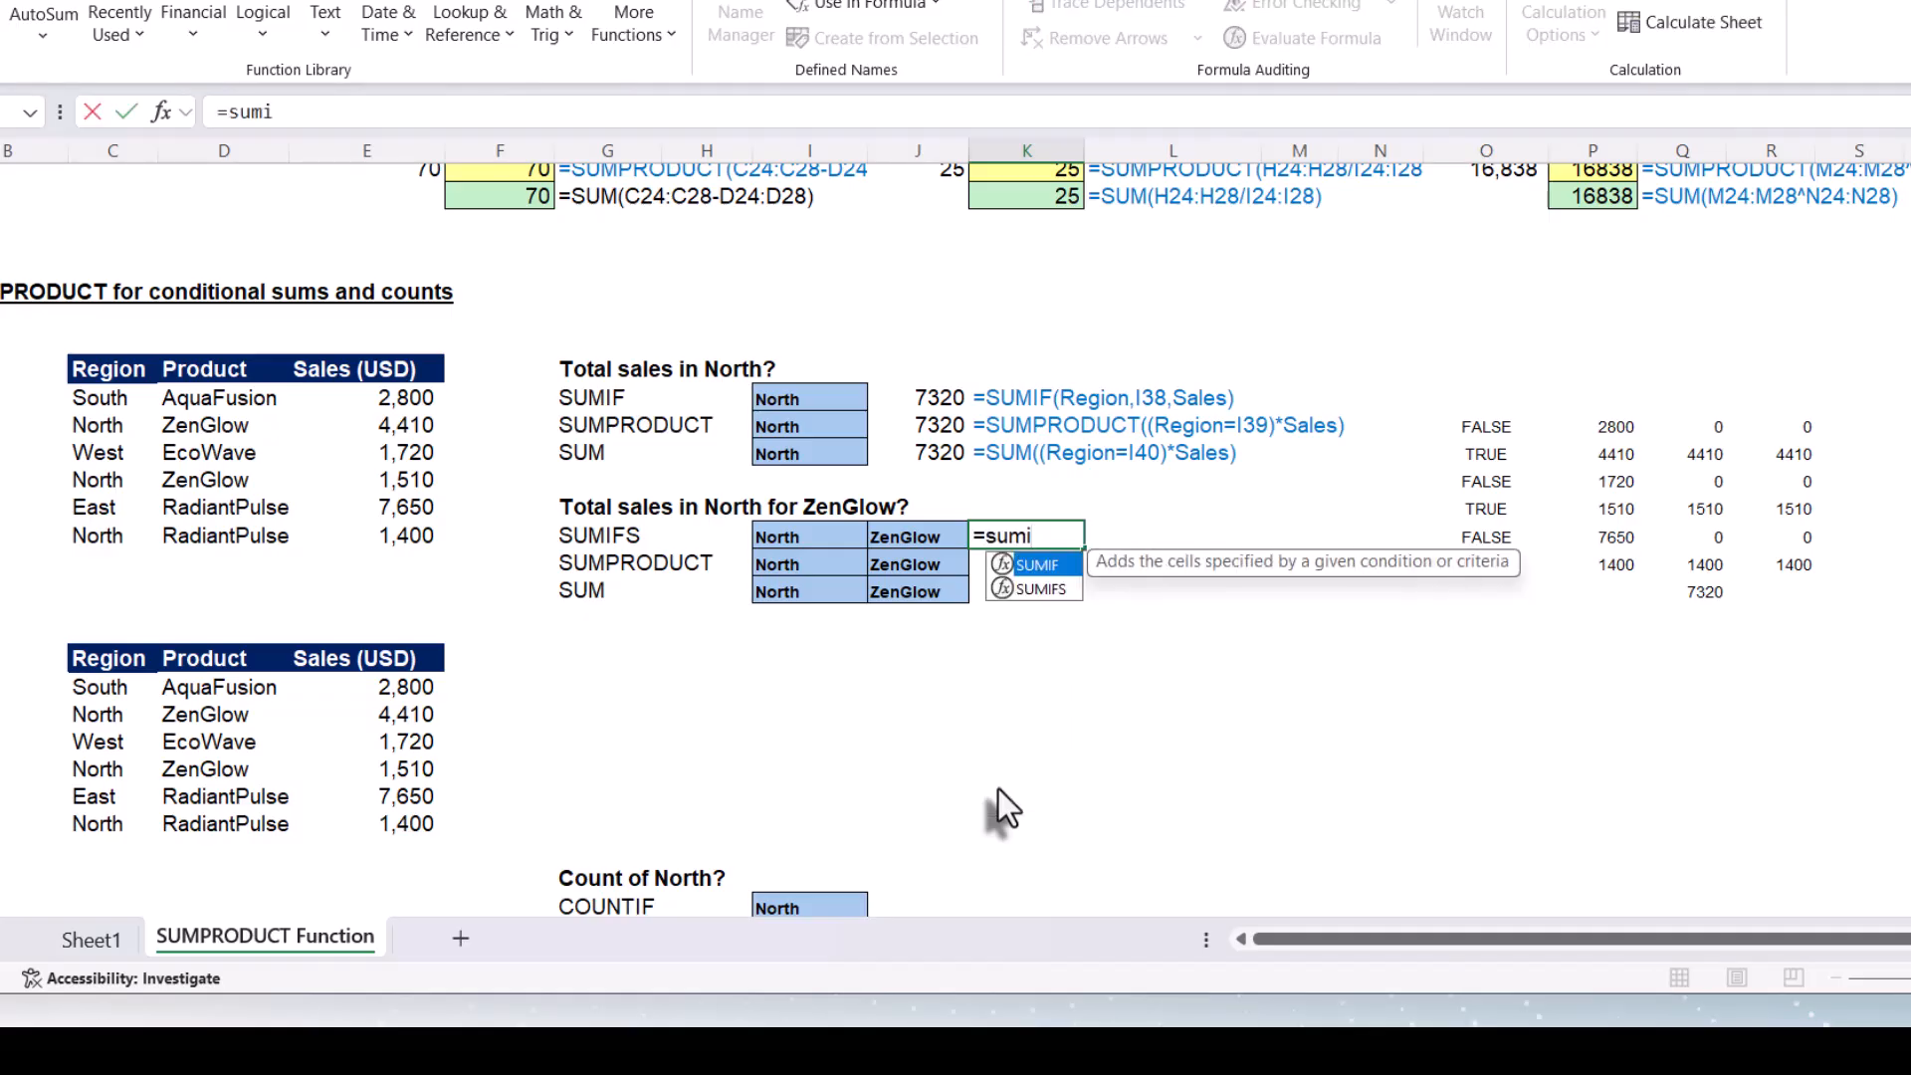
key(Down)
key(Tab)
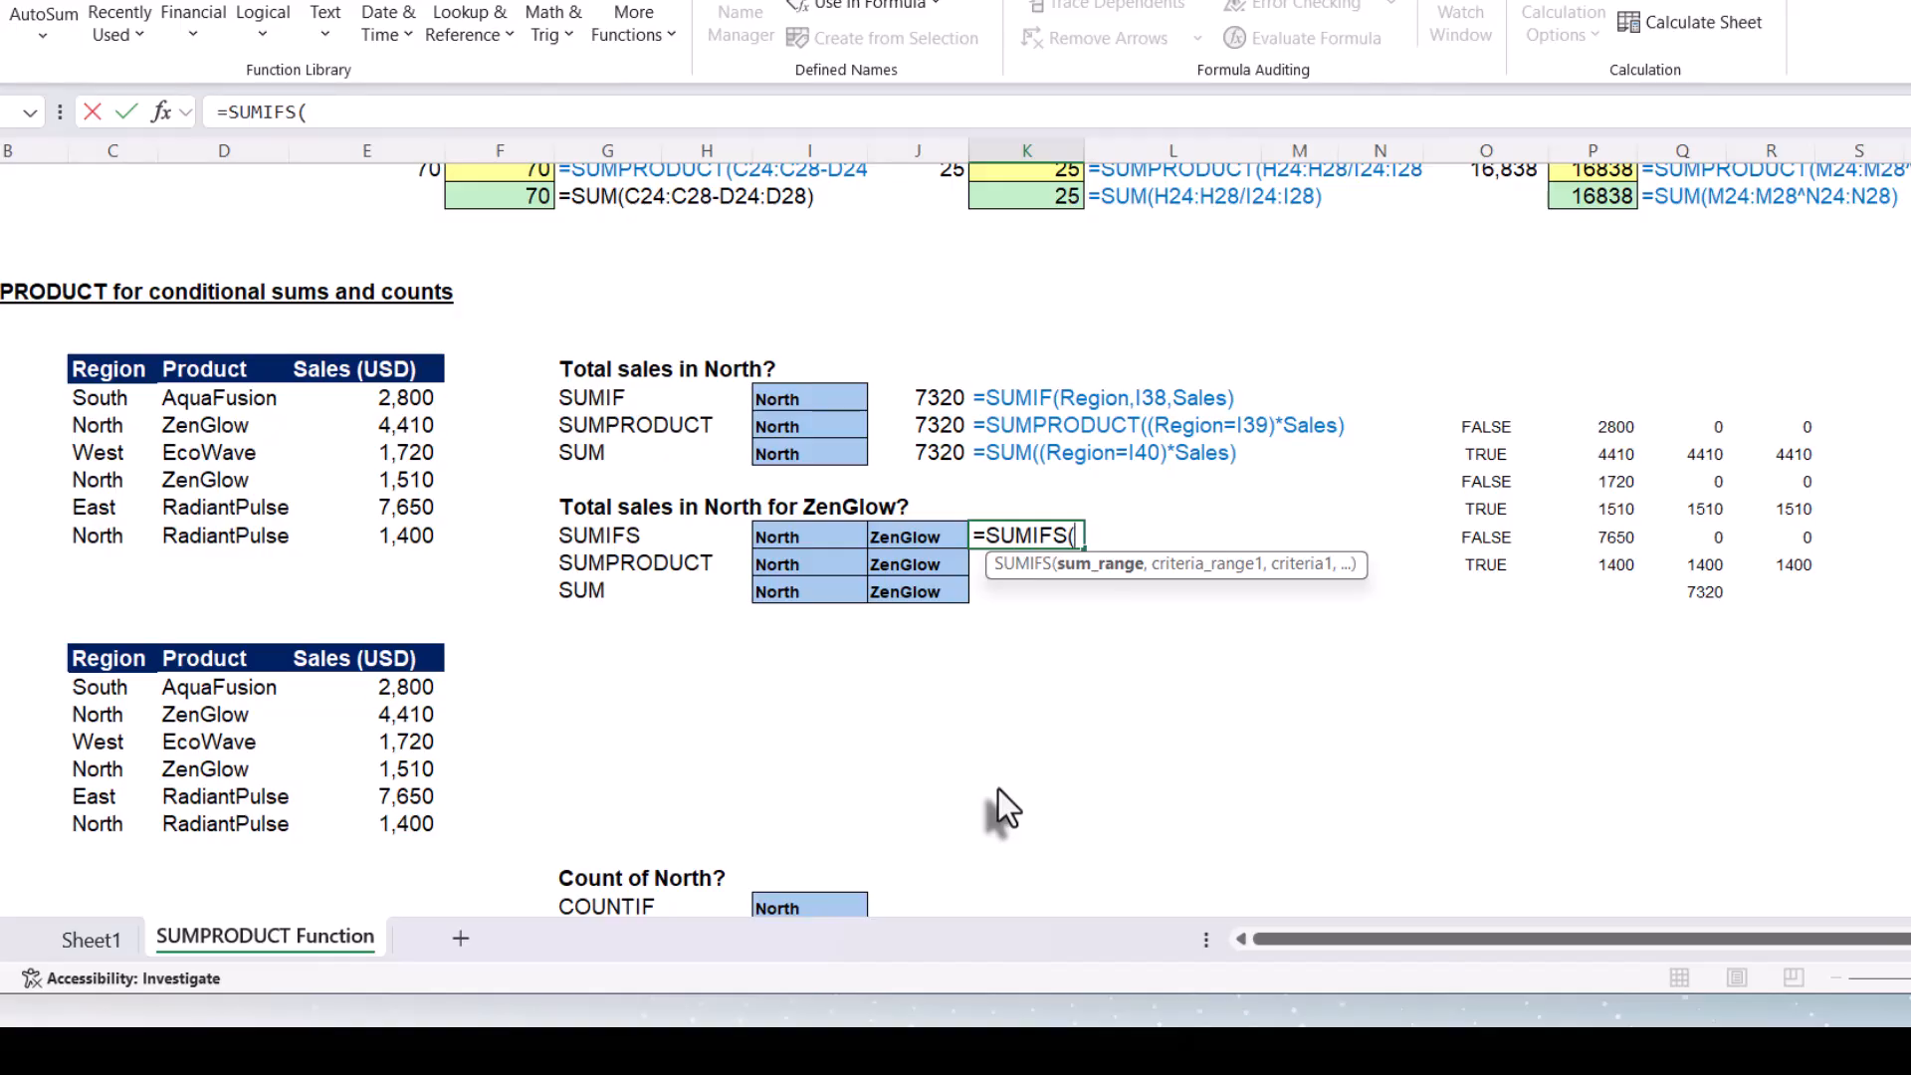
text(sa)
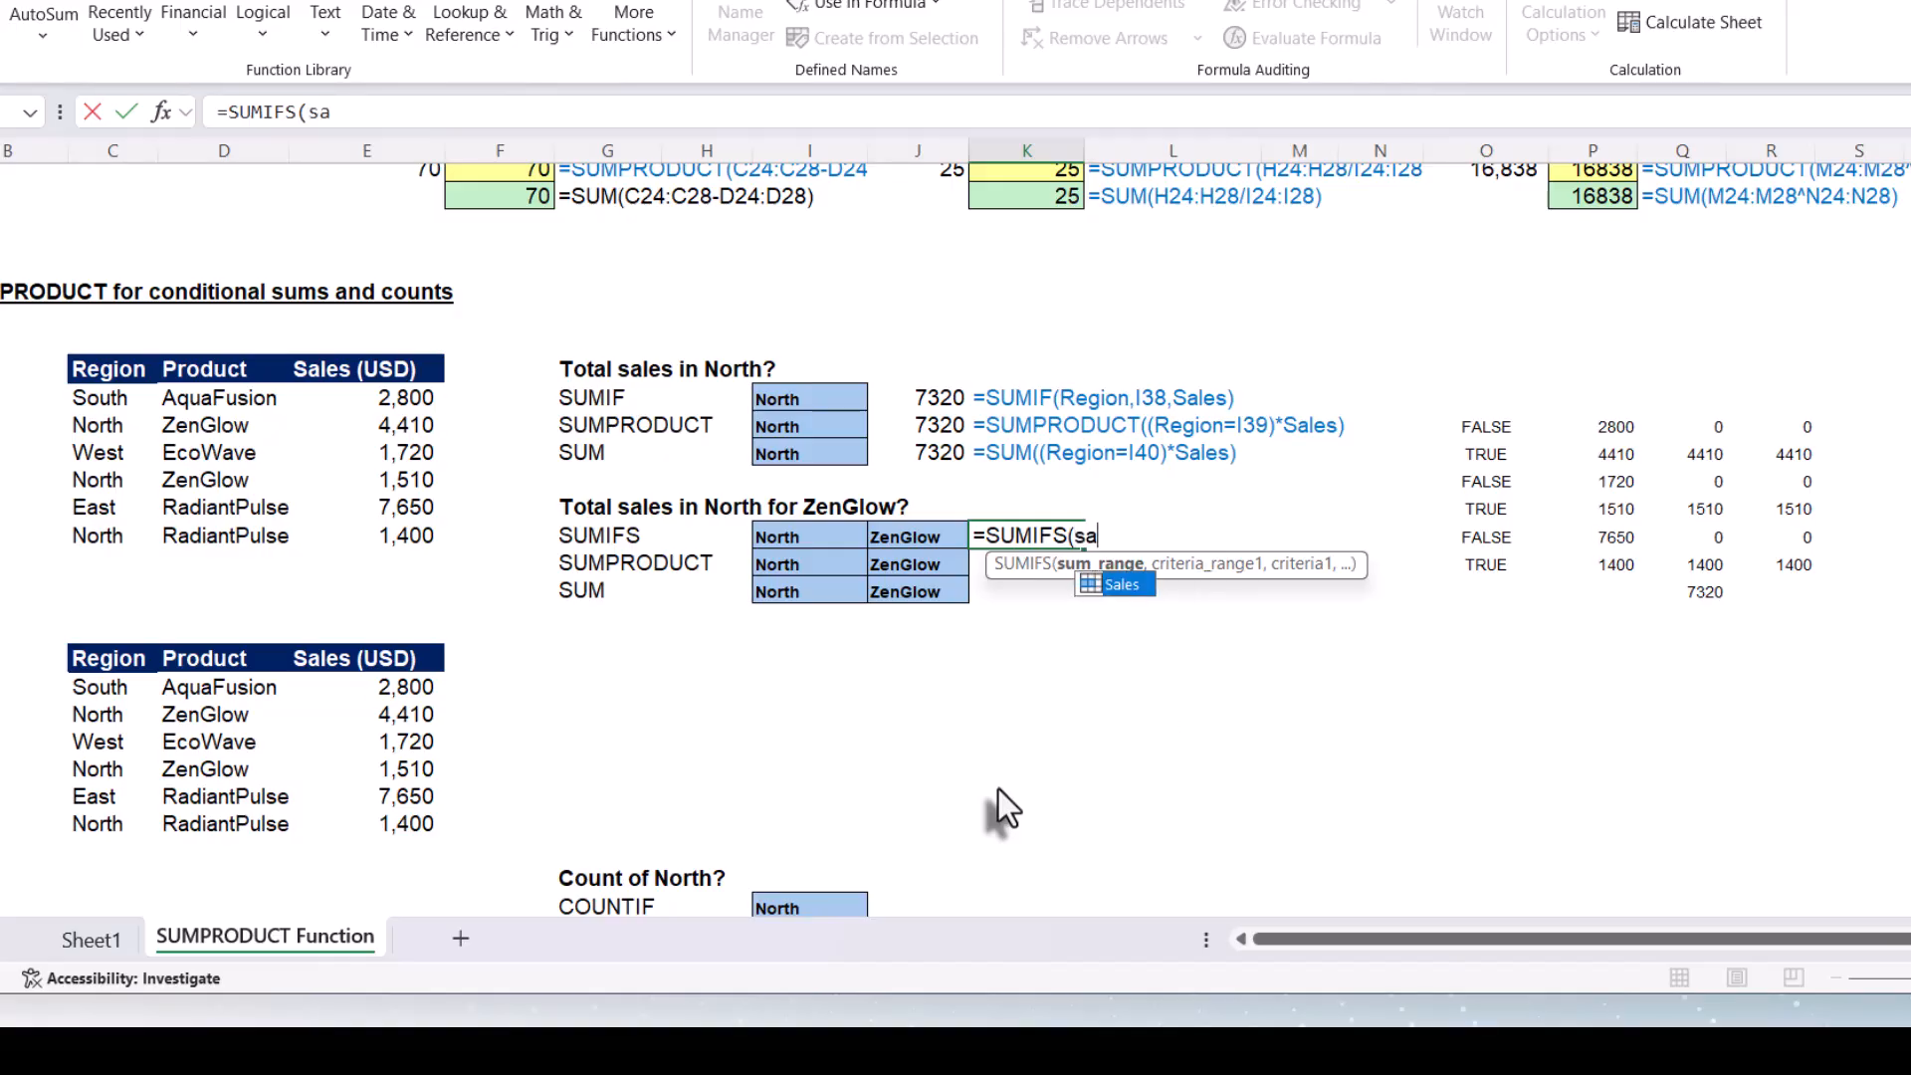
key(Tab)
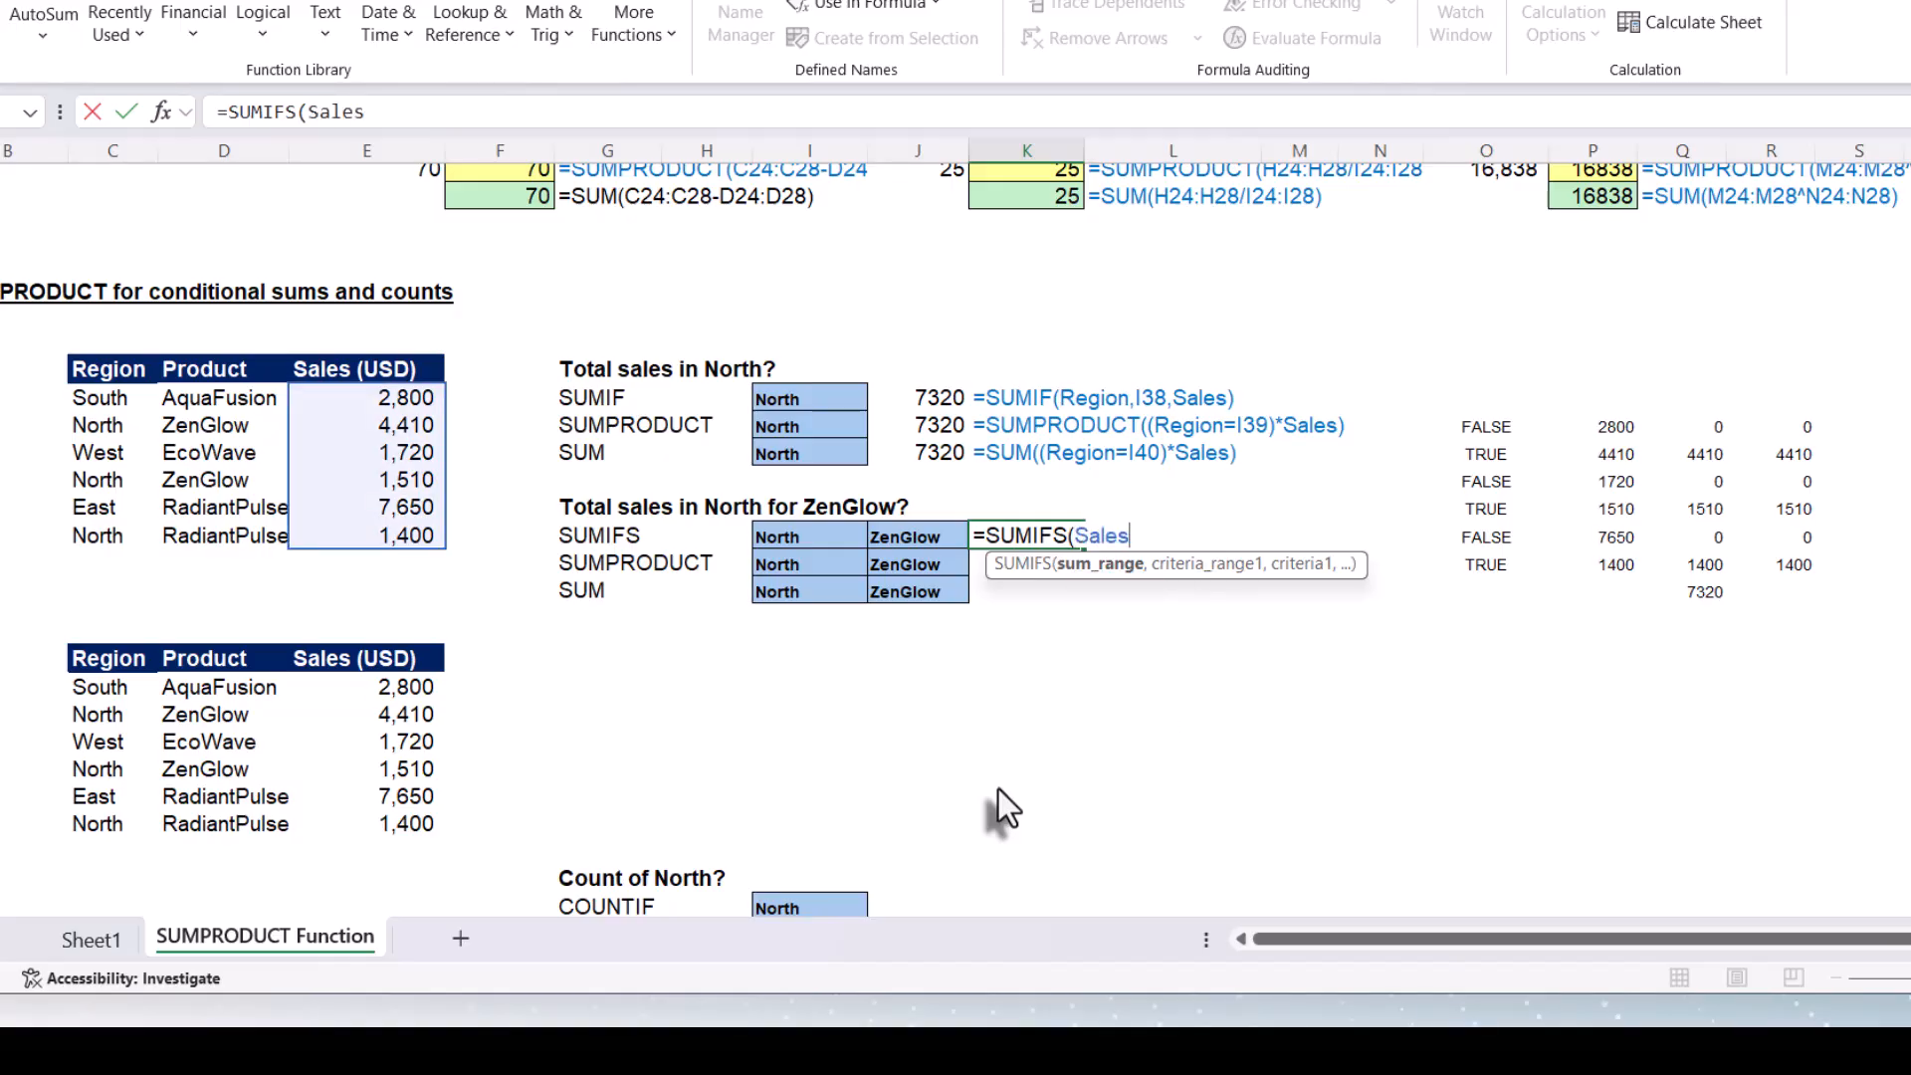
text(,)
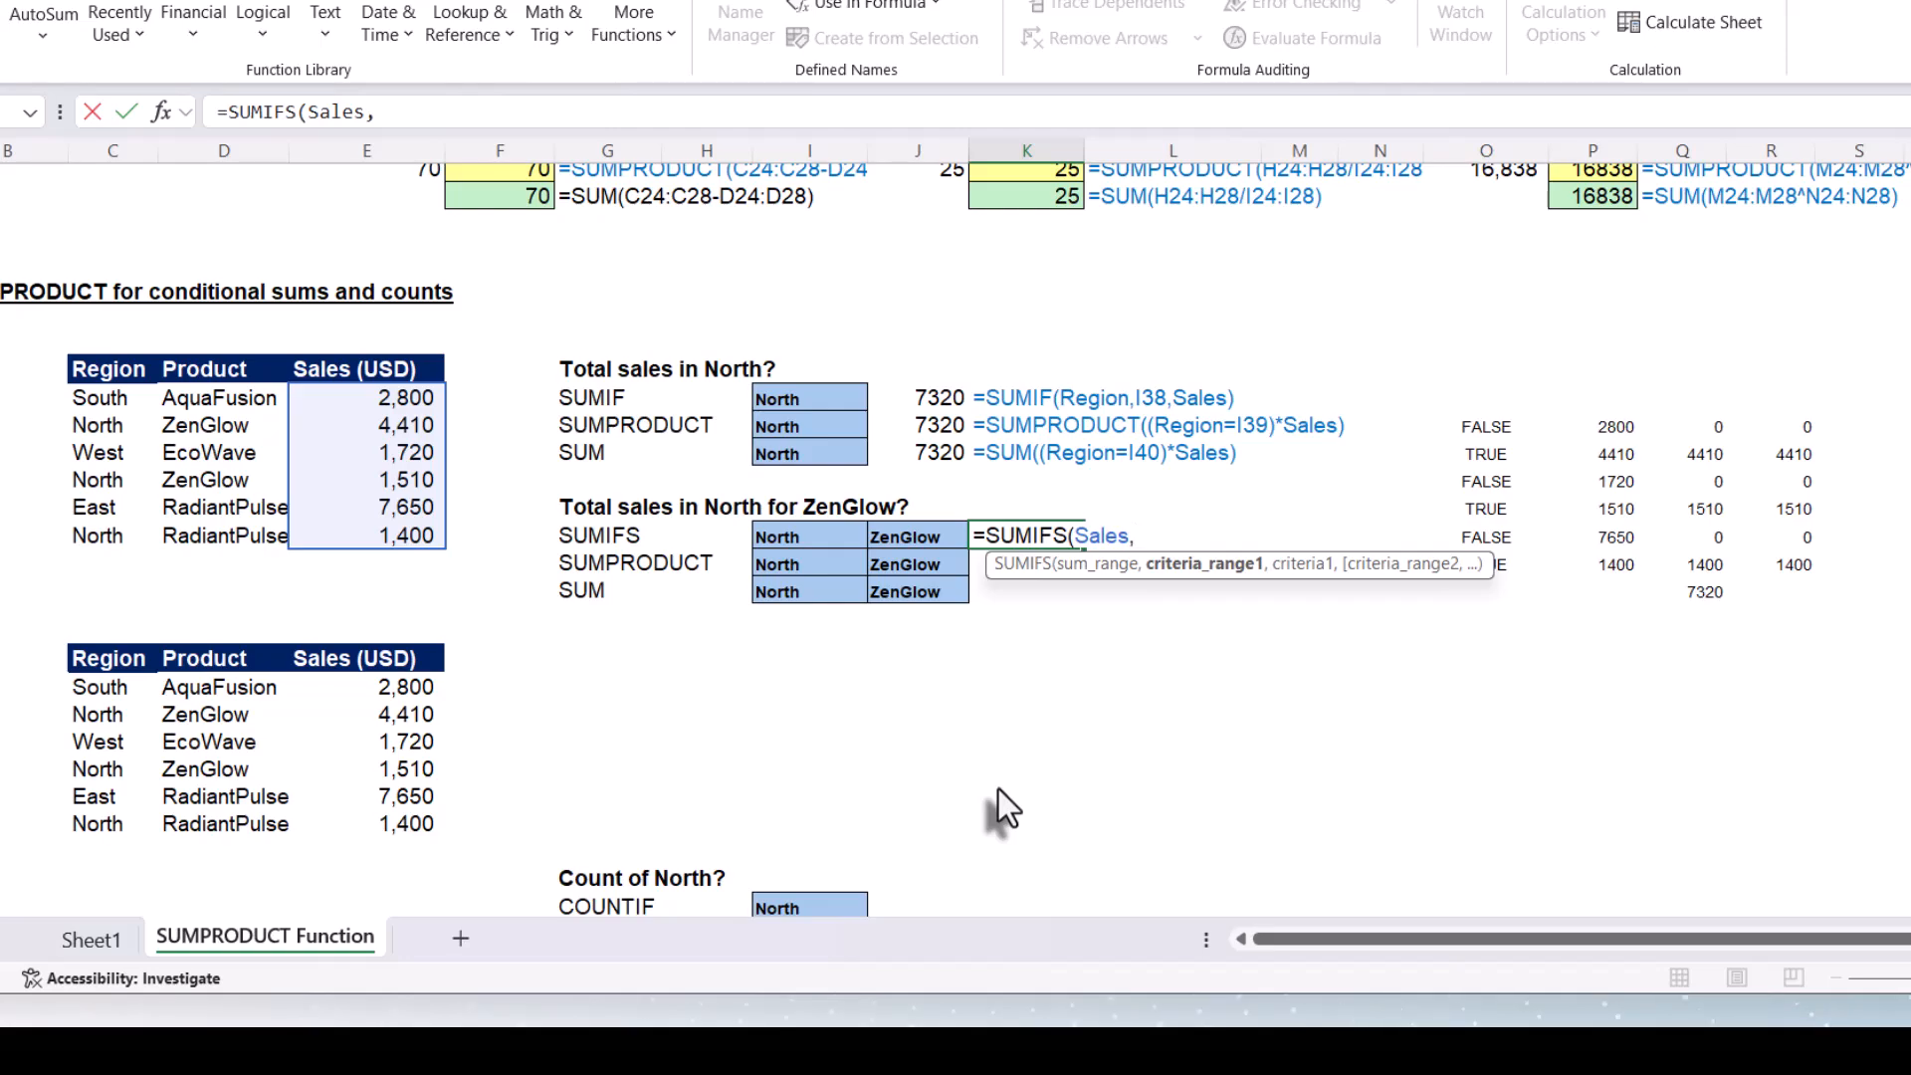
text(regi)
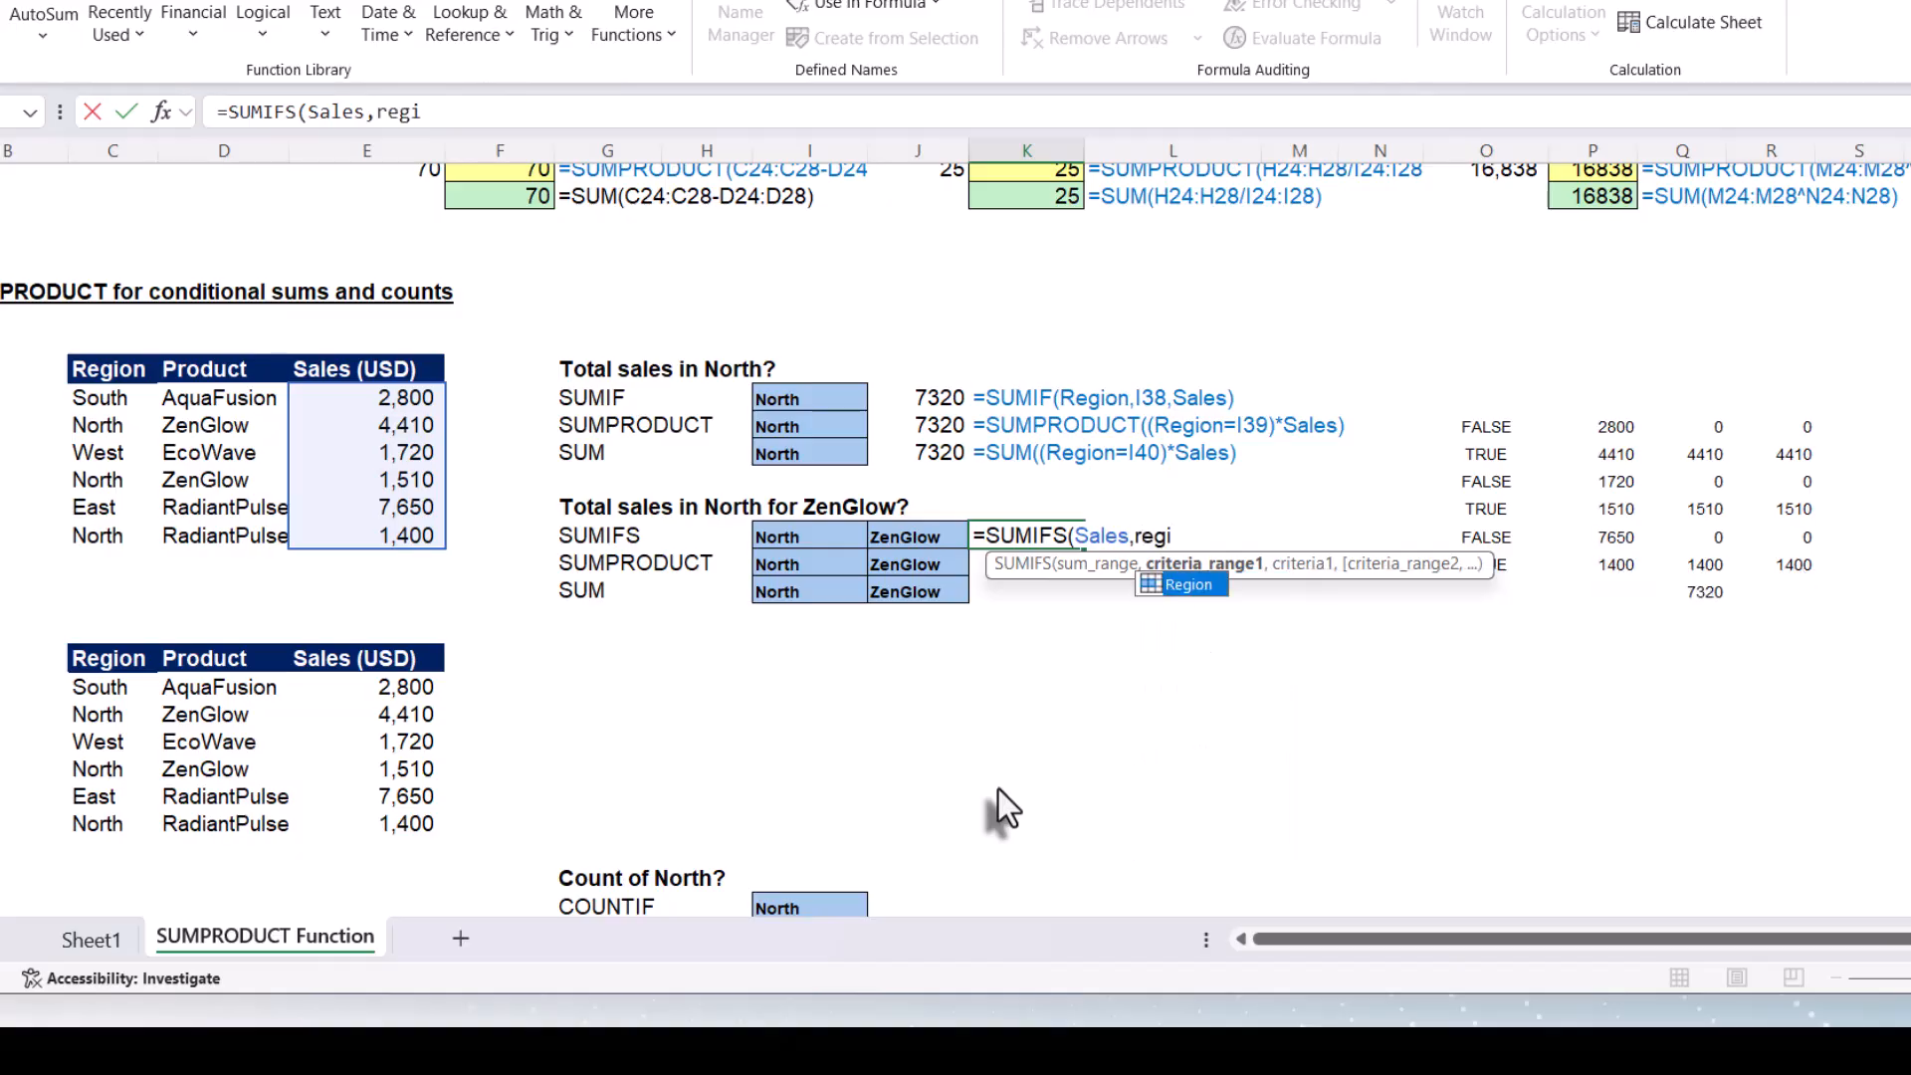
key(Tab)
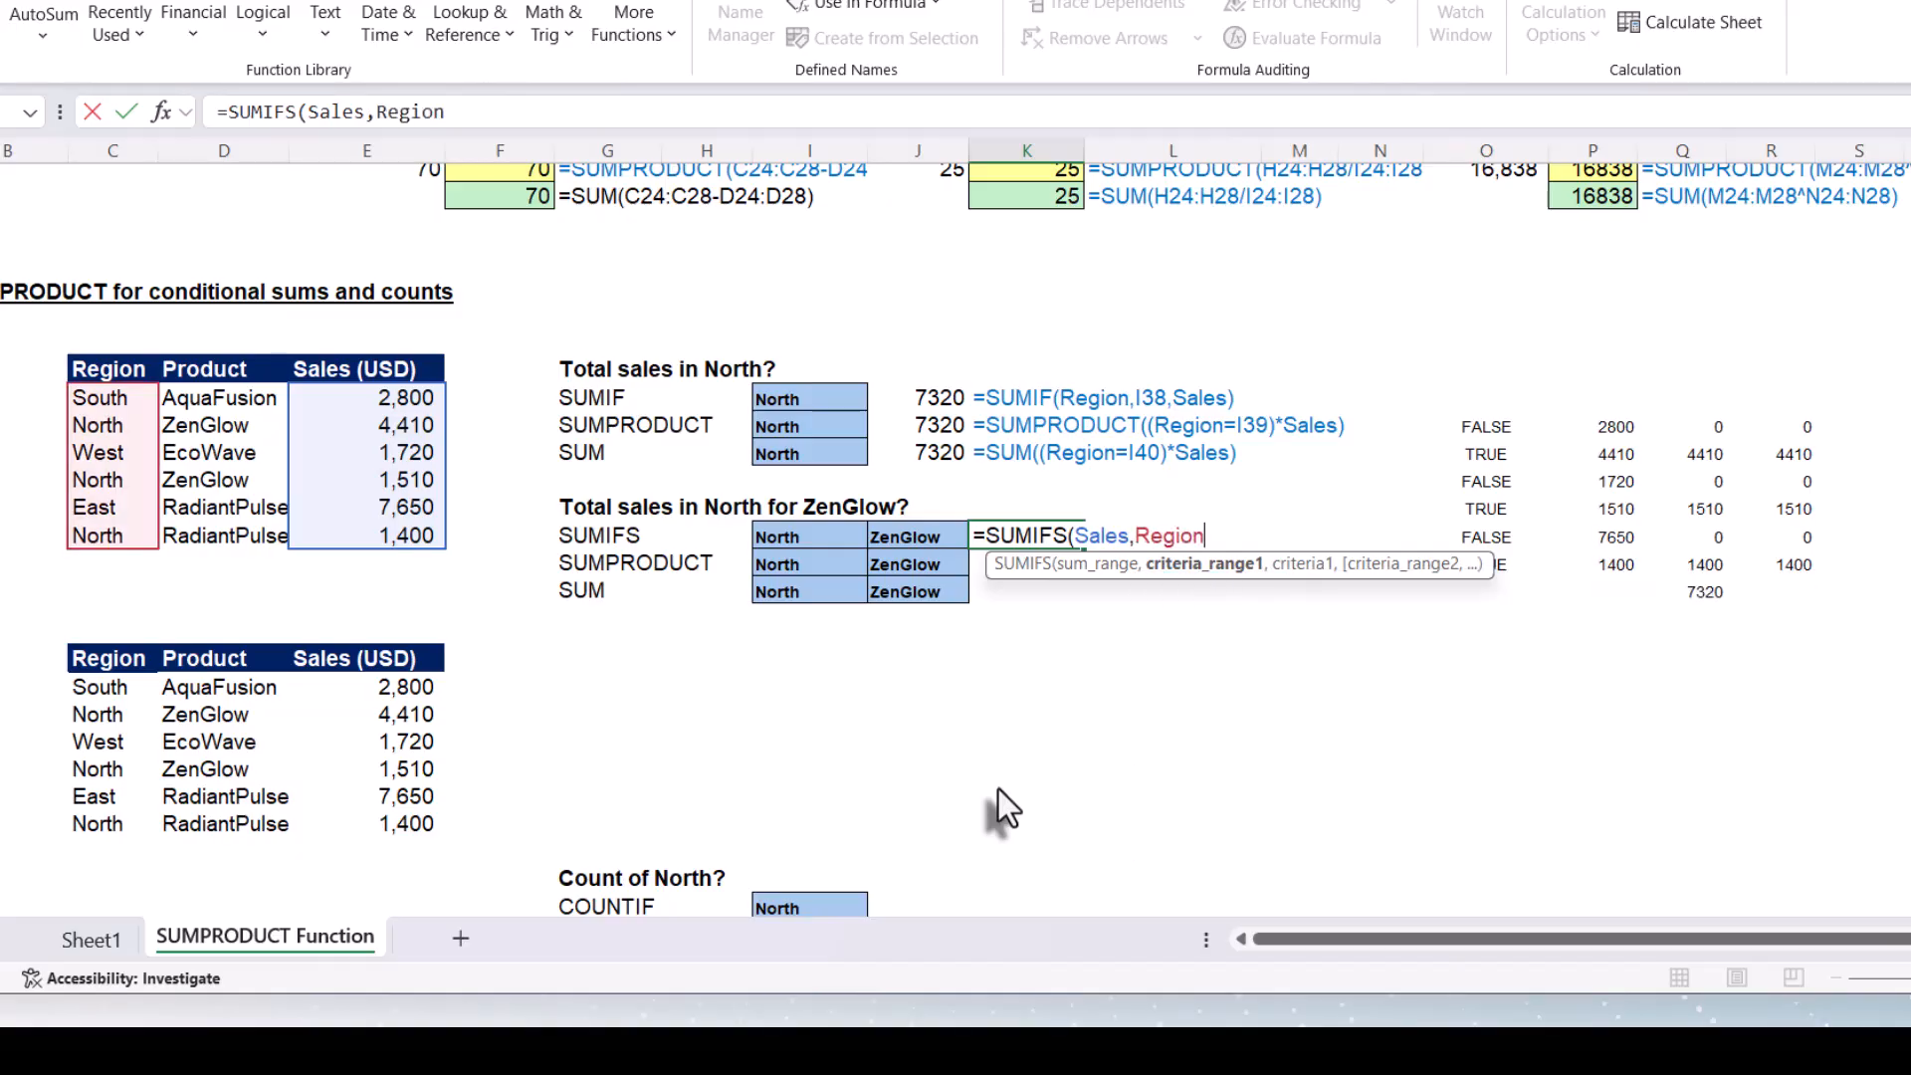
text(,)
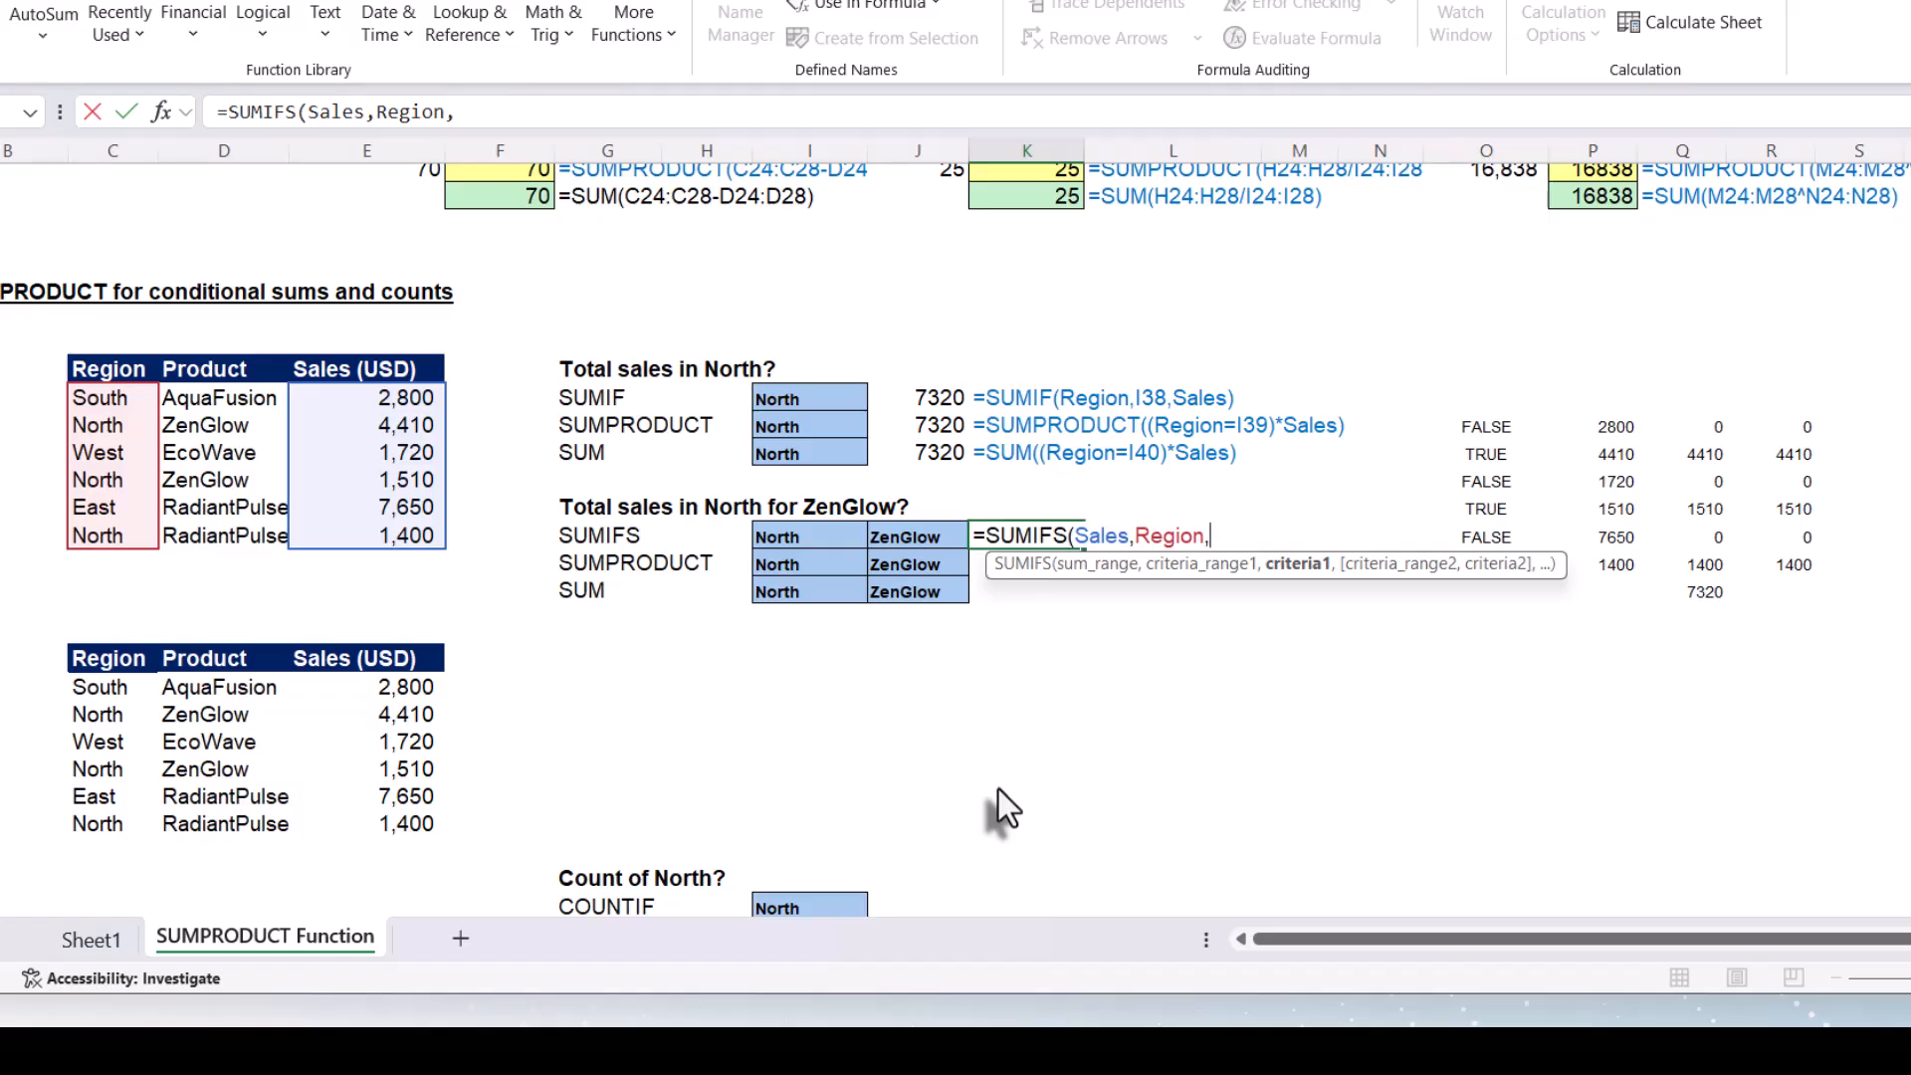
click(812, 535)
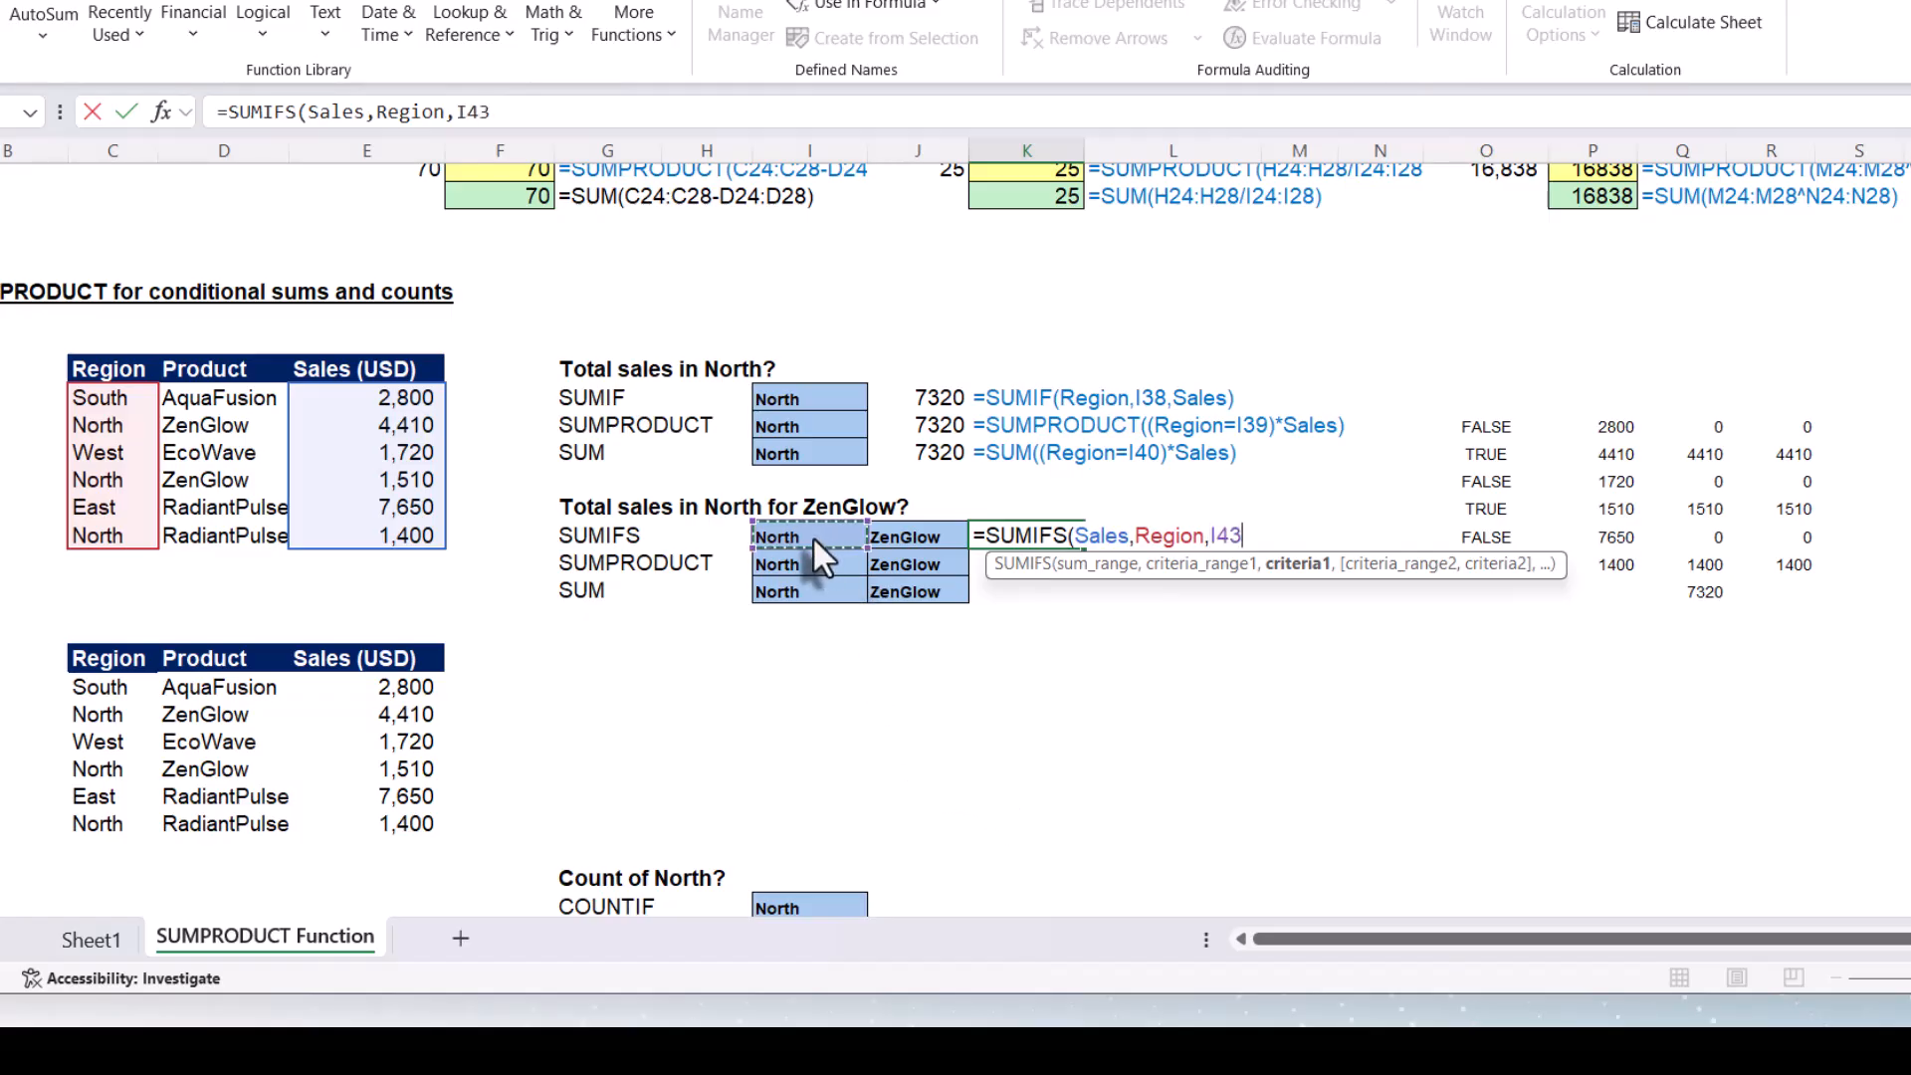
Add Product matched against J43 as the second condition, completing =SUMIFS(Sales,Region,I43,Product,J43) in K43
text(,)
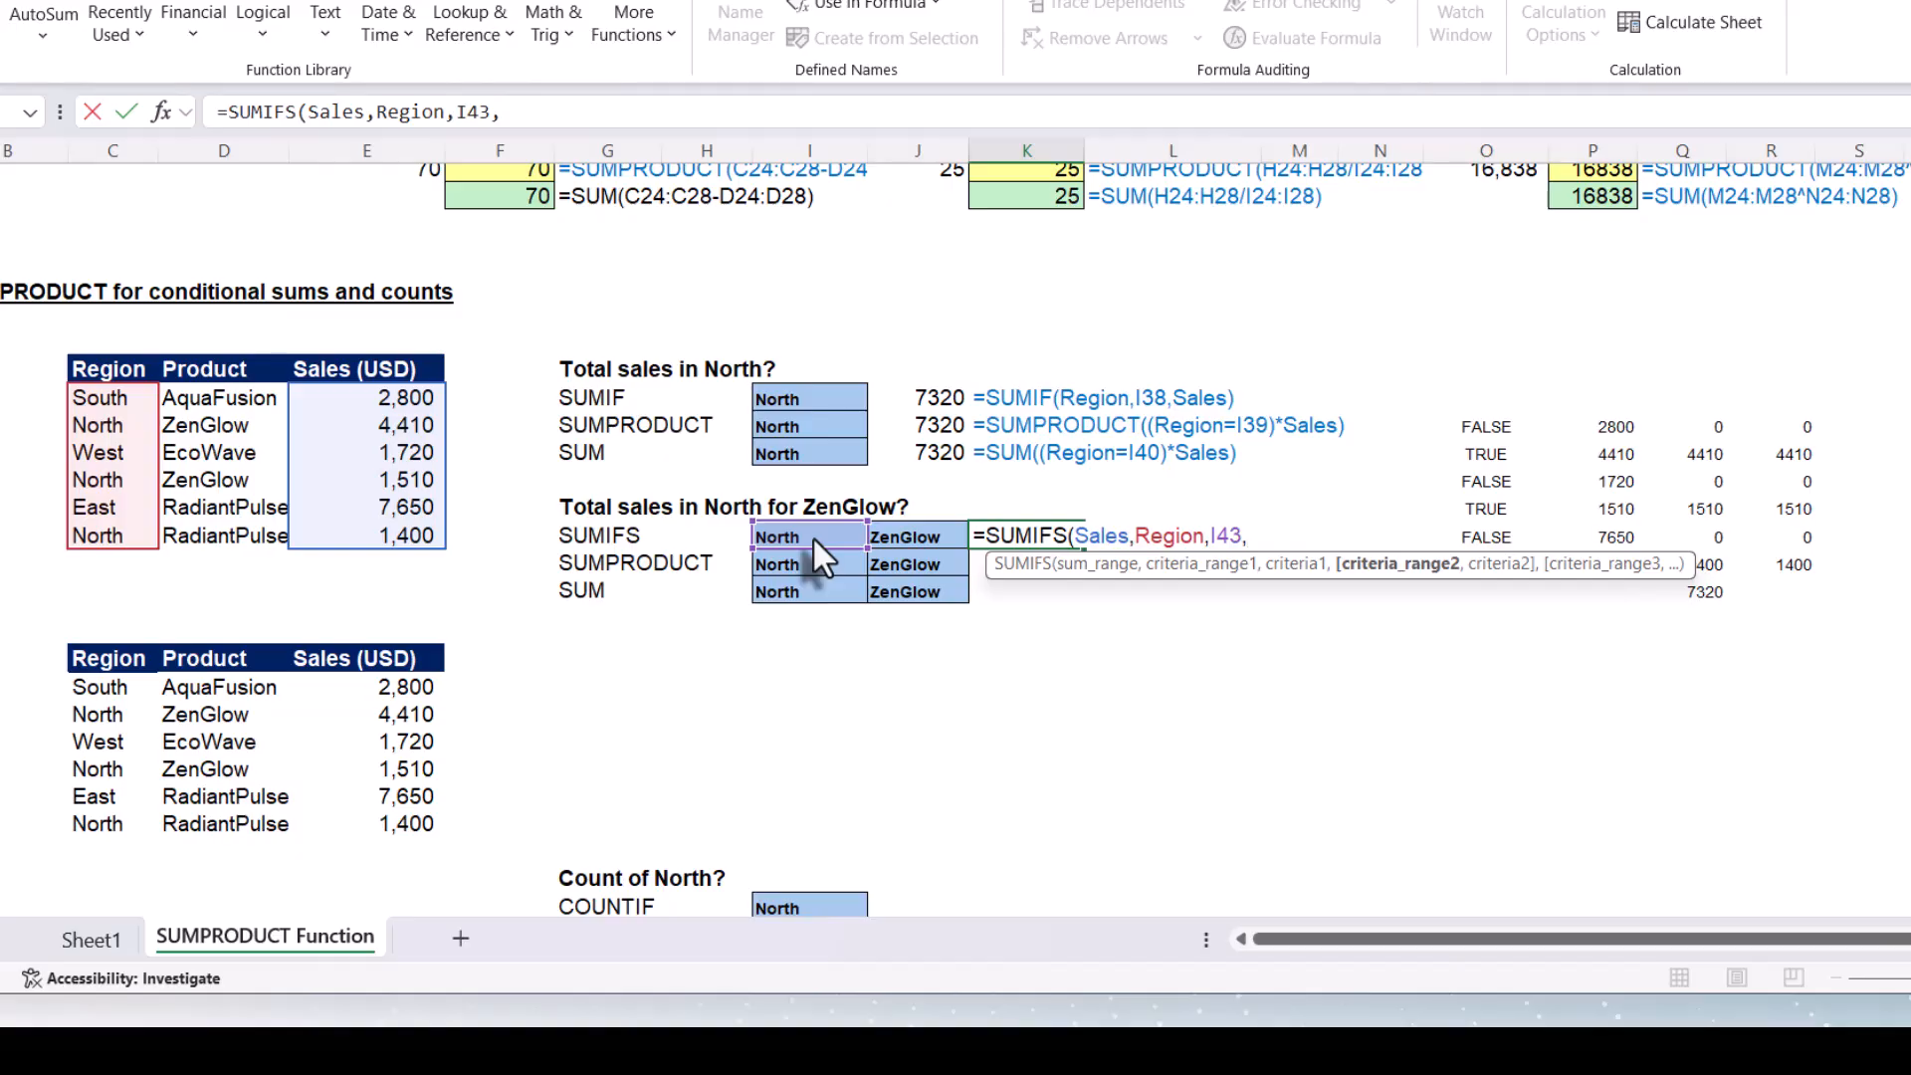
text(pe)
key(BackSpace)
text(ro)
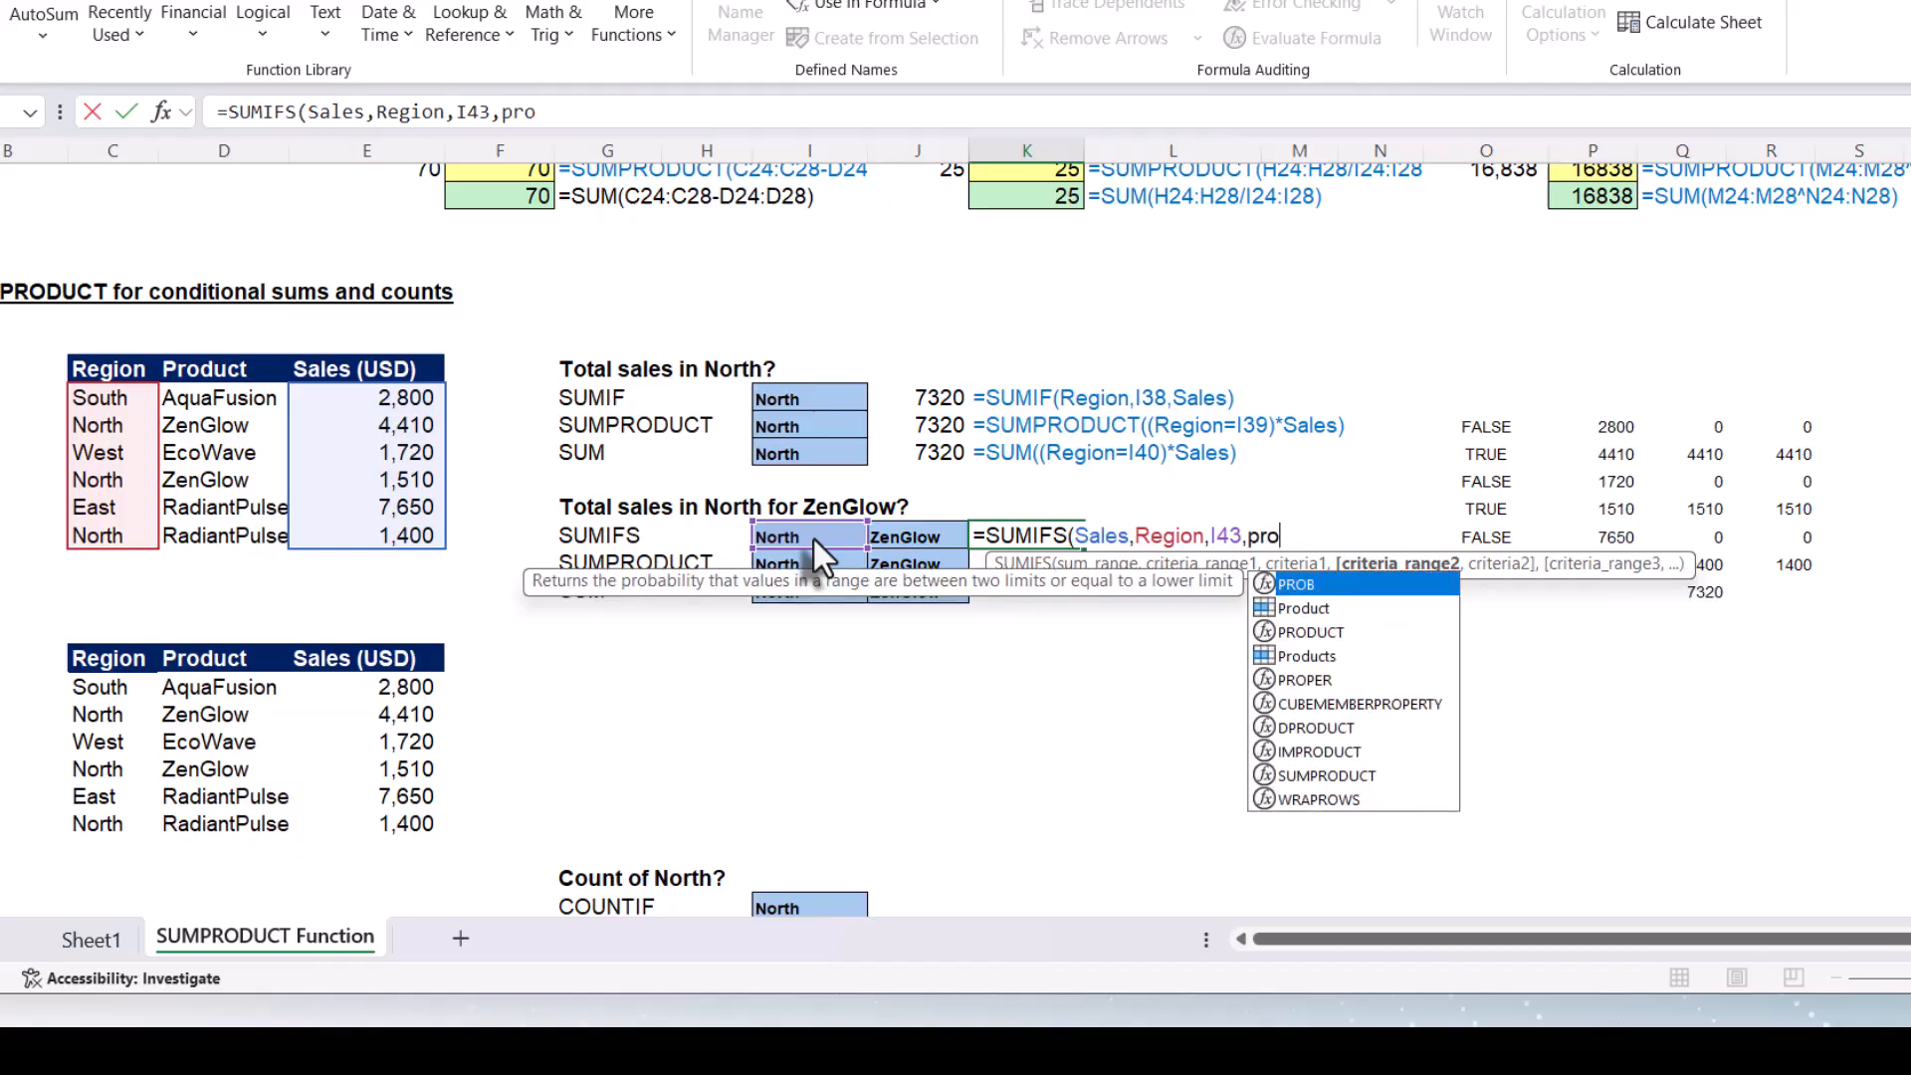
key(Down)
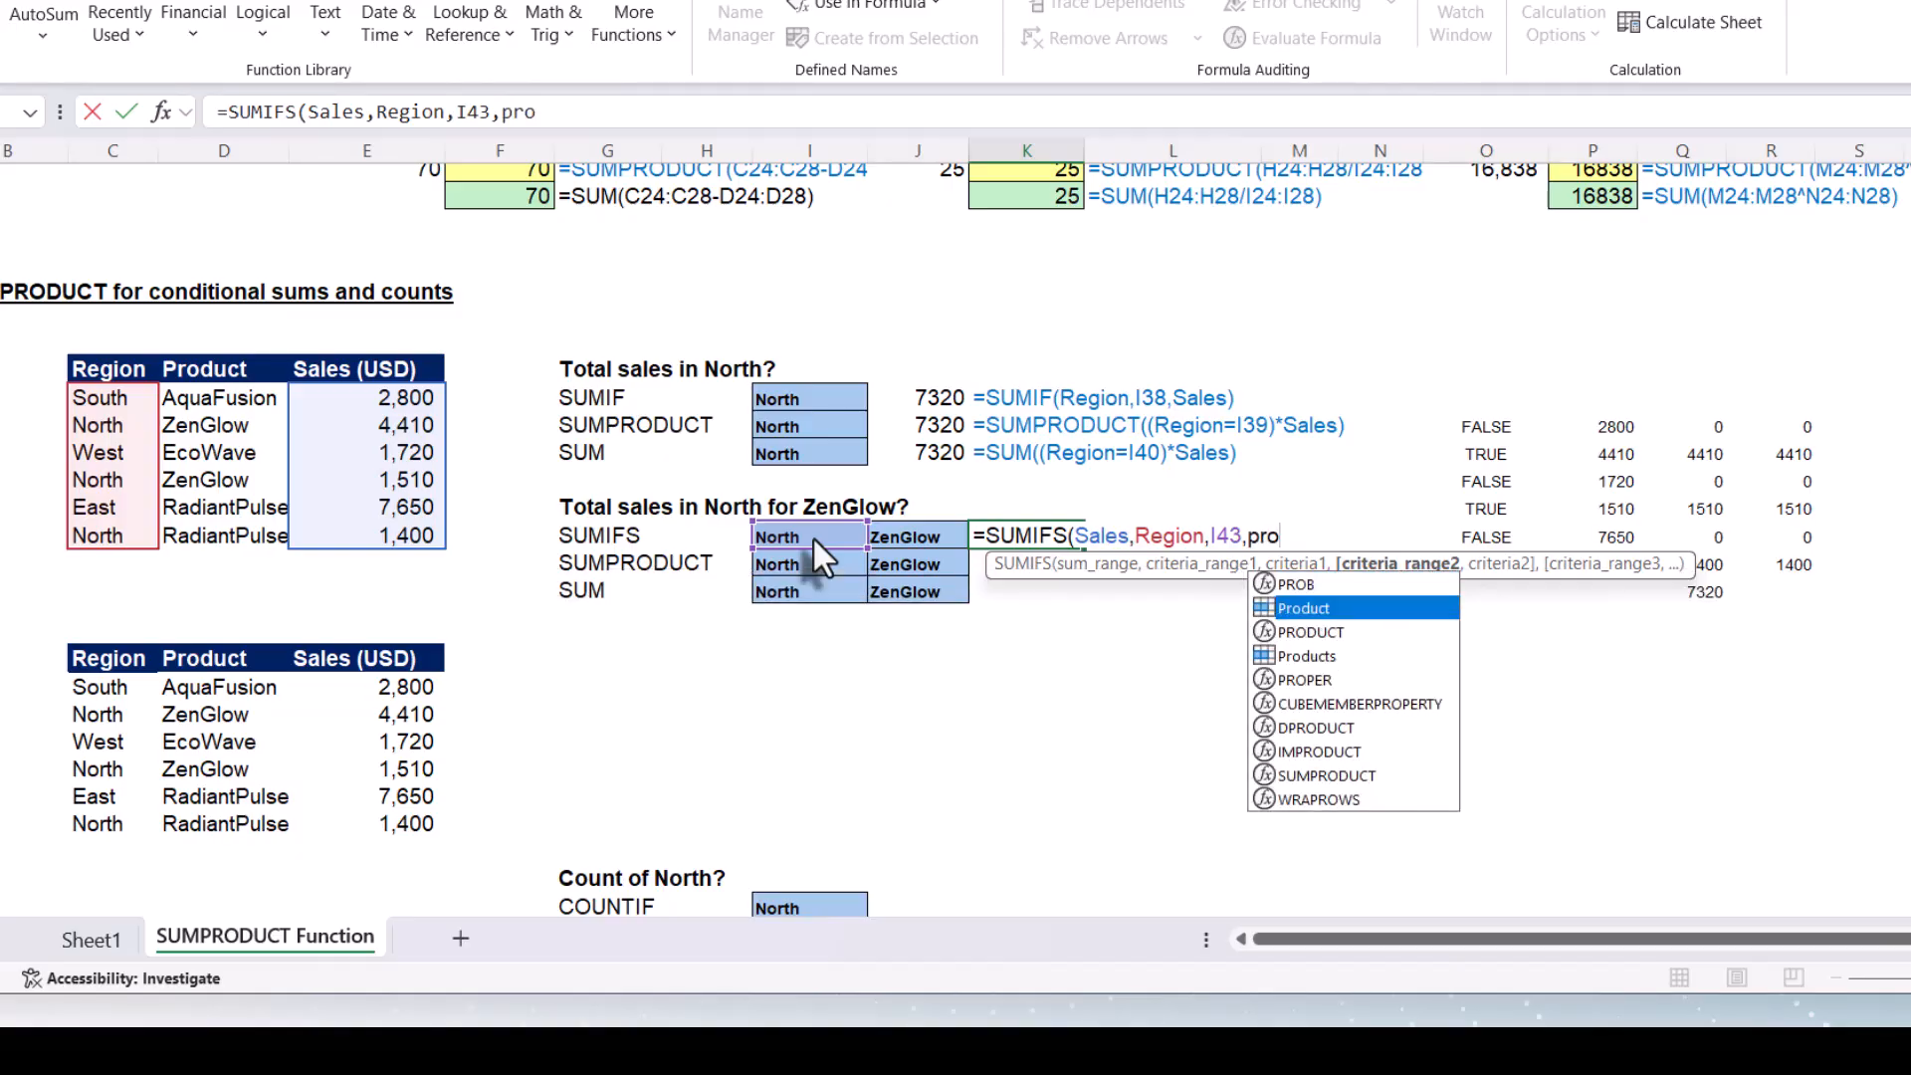
key(Tab)
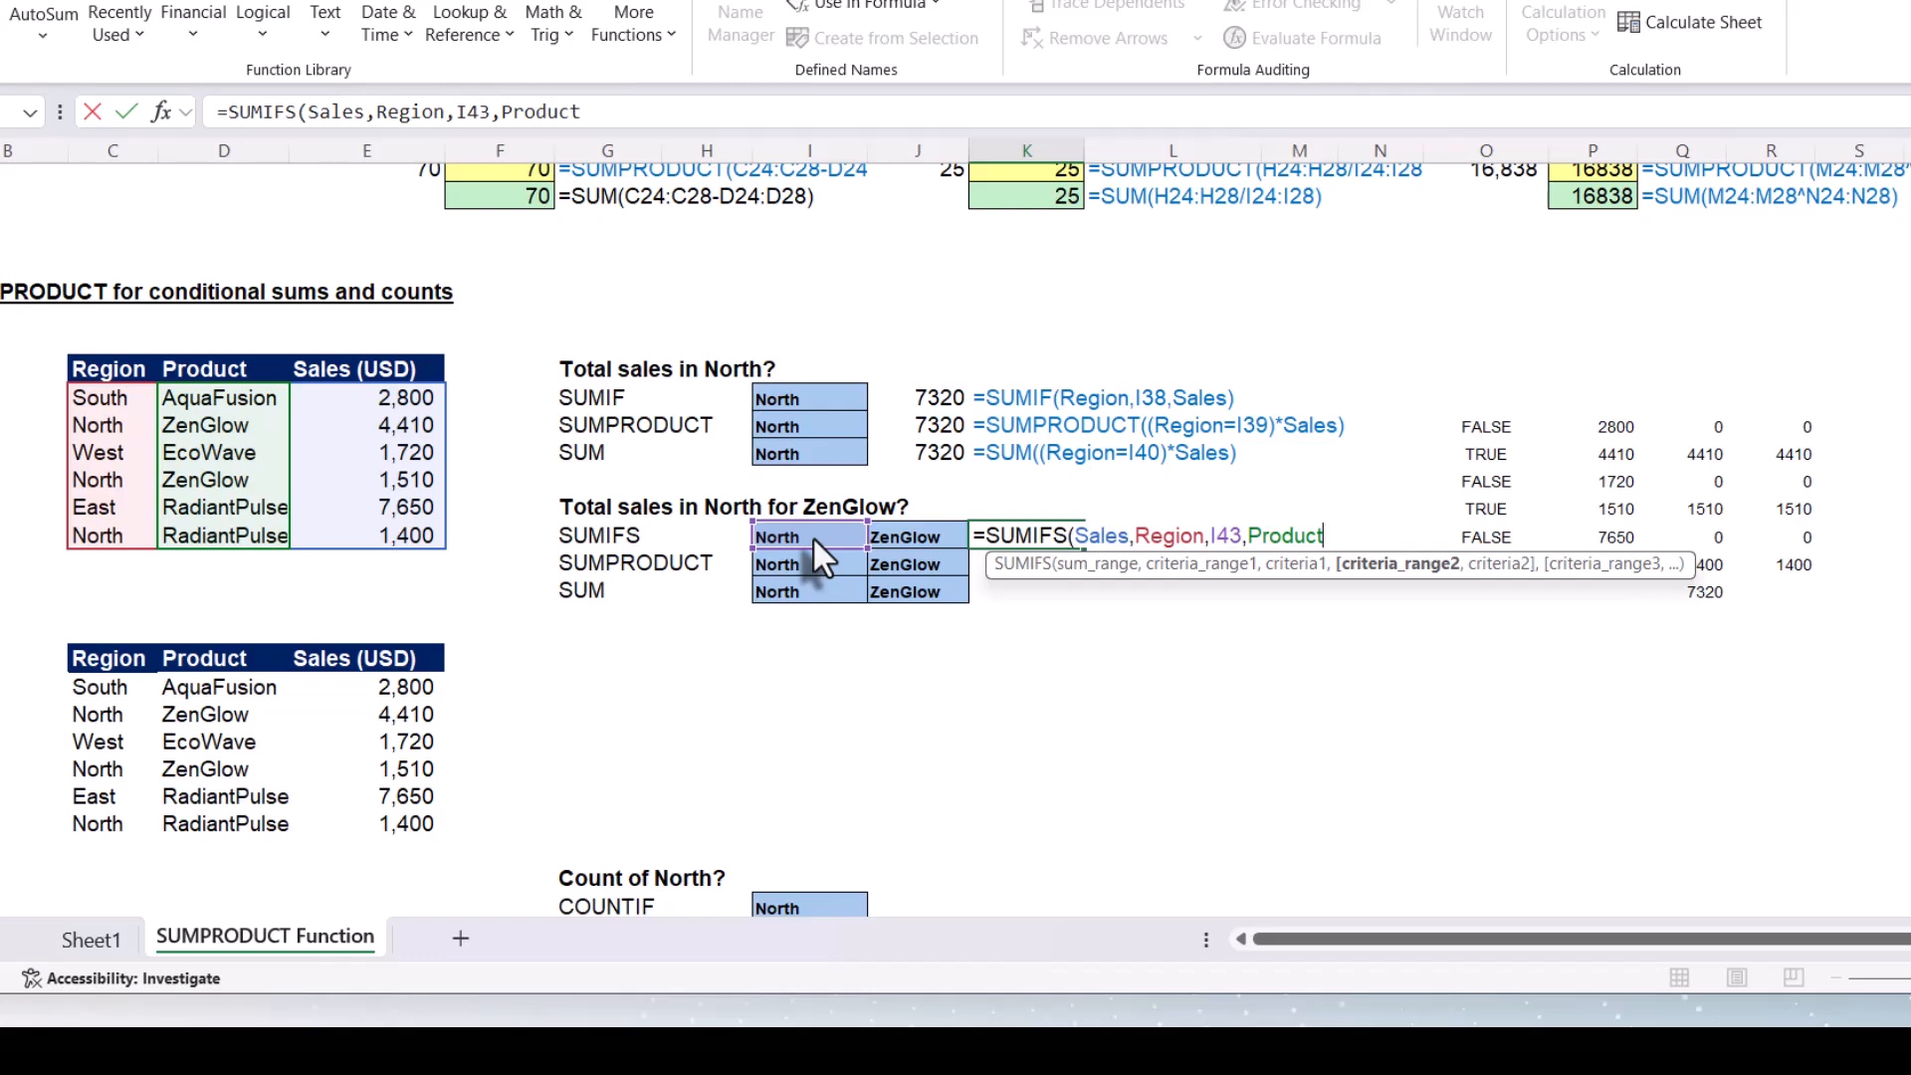
text(,)
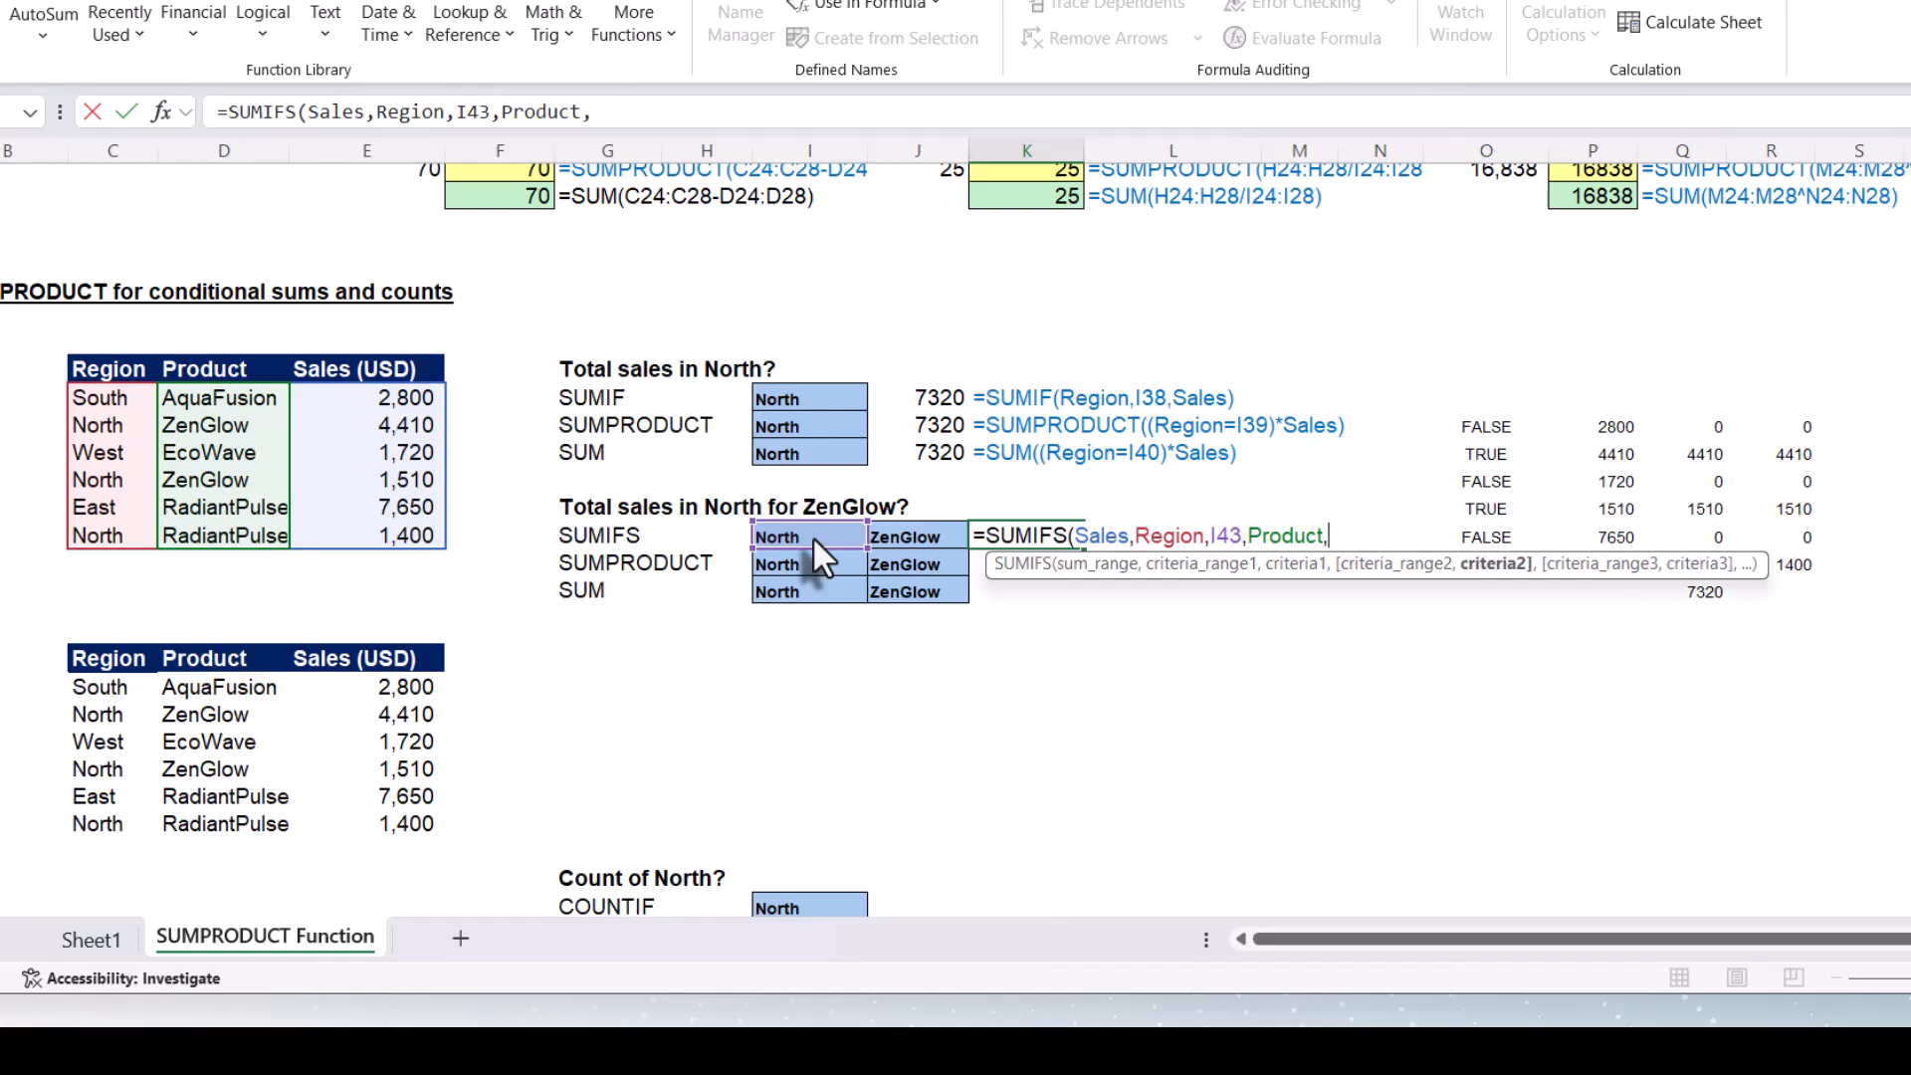
click(900, 534)
text())
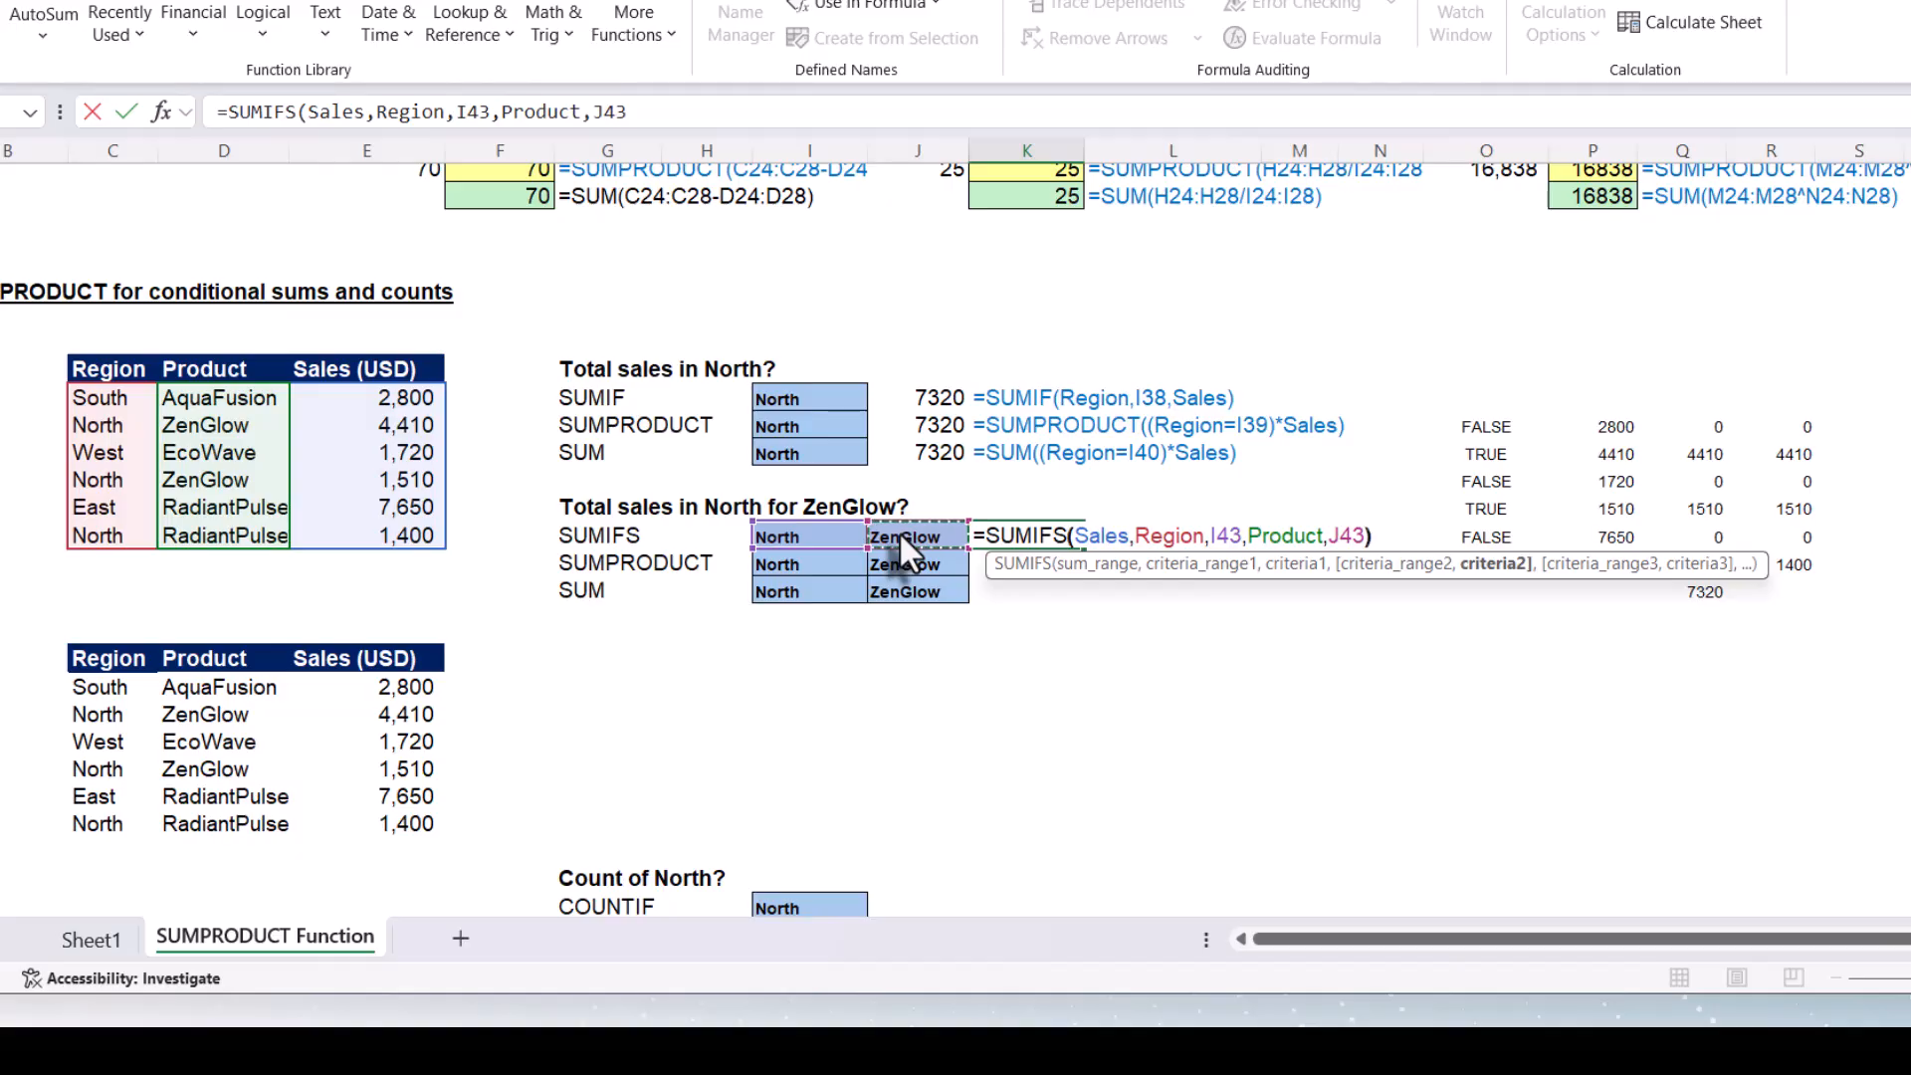
key(Return)
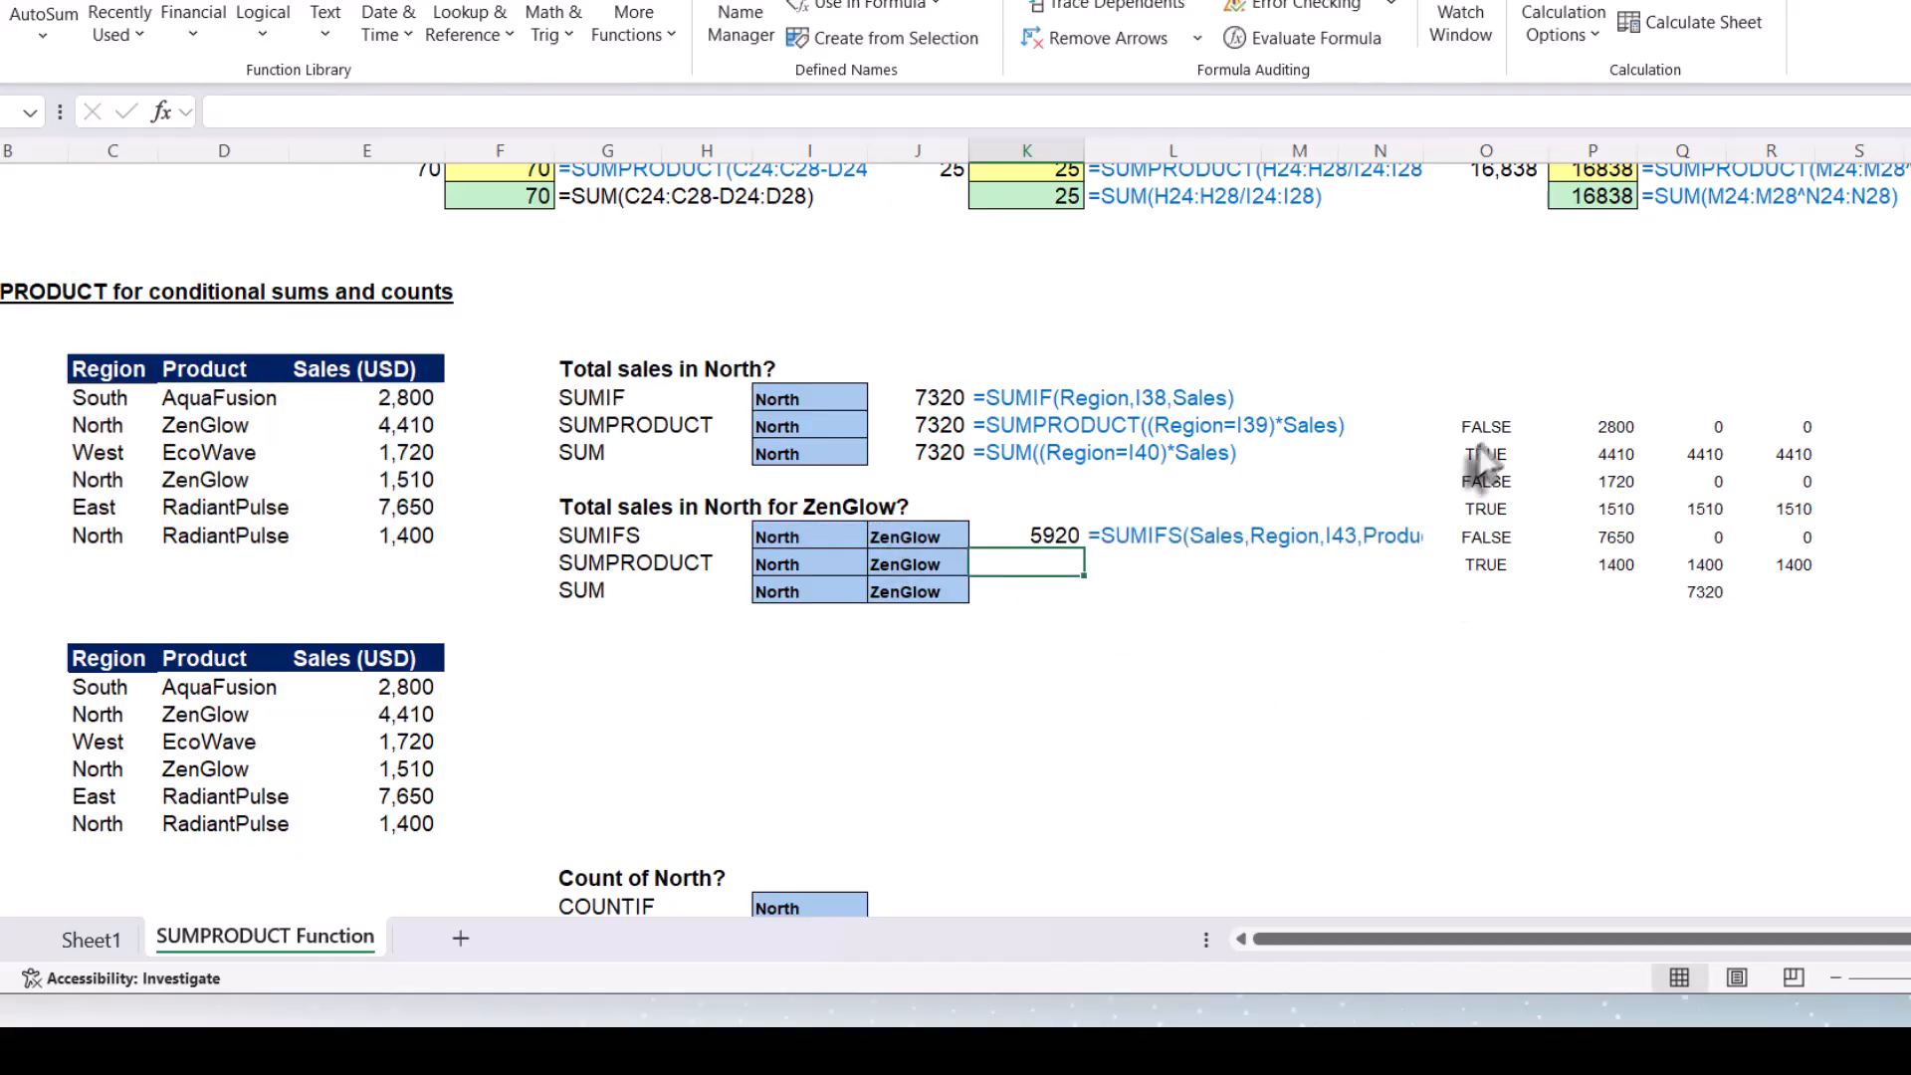
Move the helper arrays in O39:R45 two columns over so the block starts in Q39
drag(1480, 426, 1759, 590)
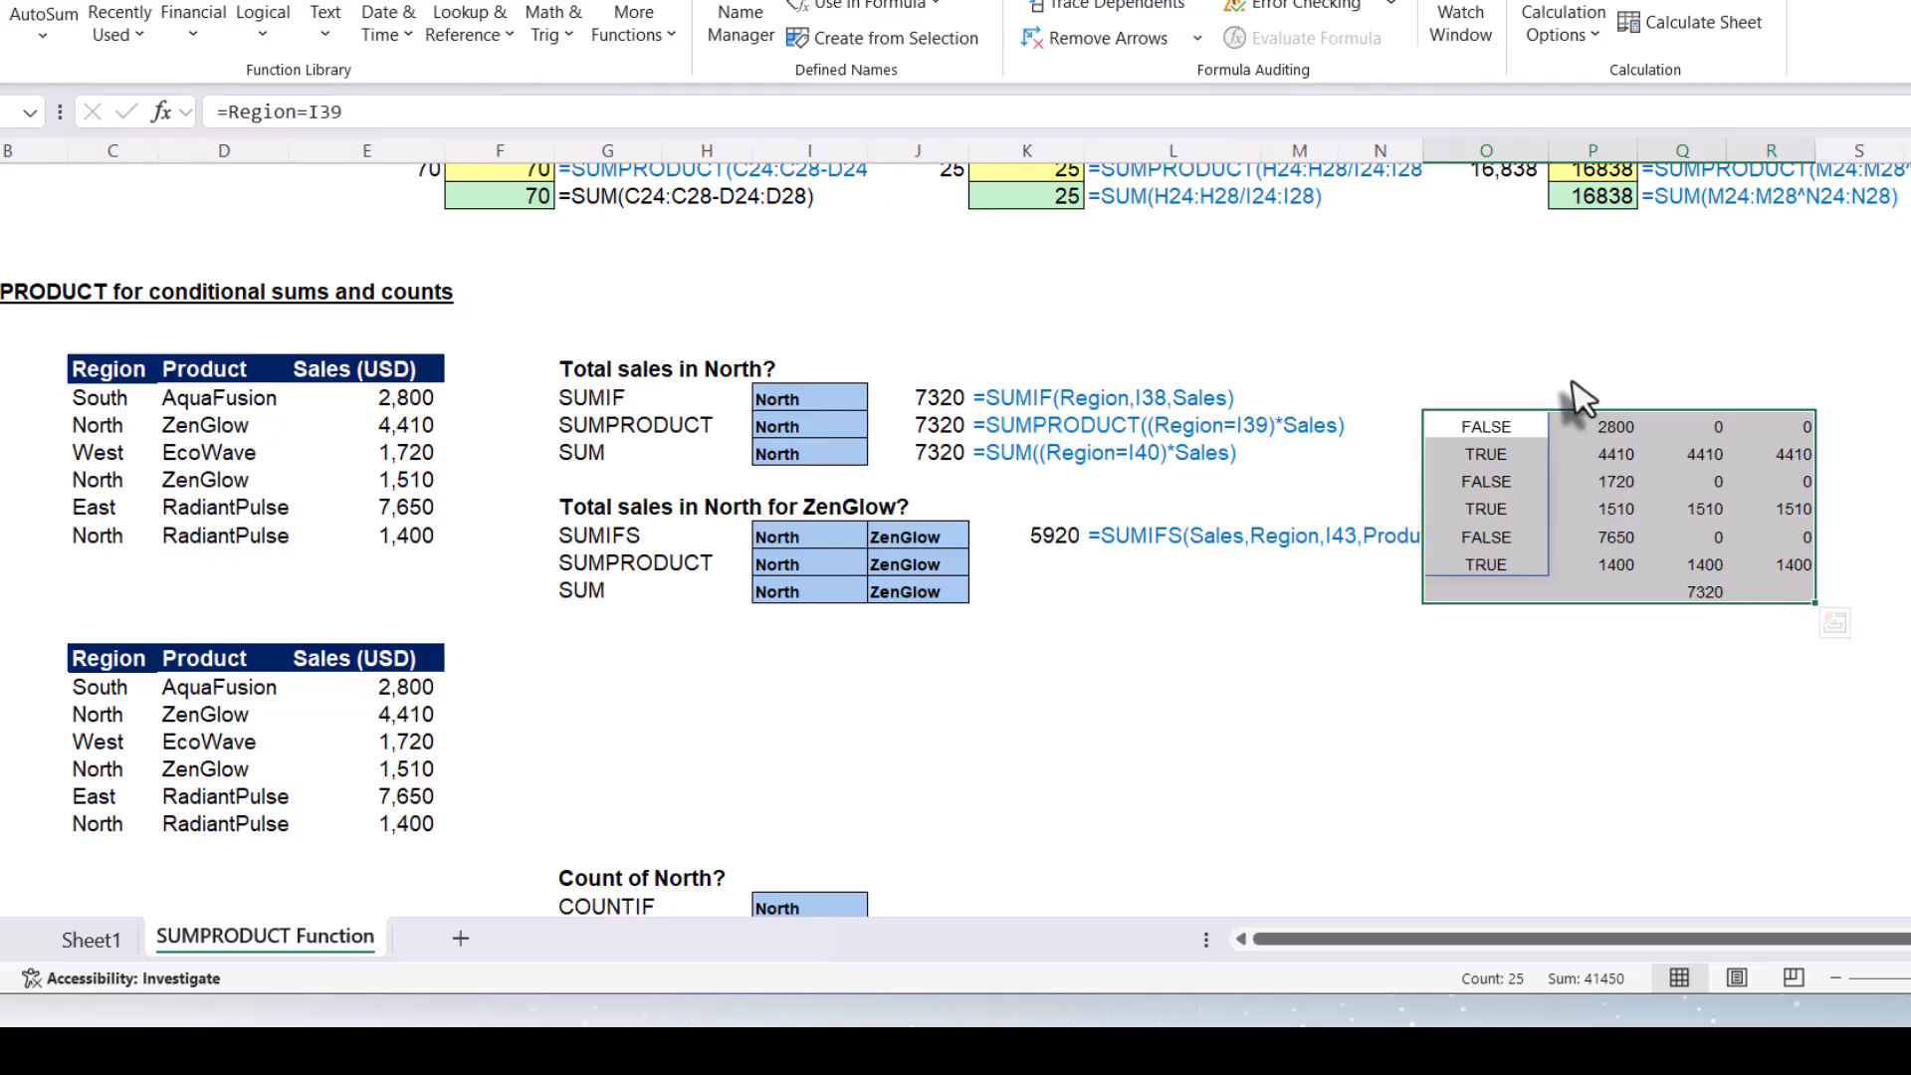
drag(1597, 410, 1762, 438)
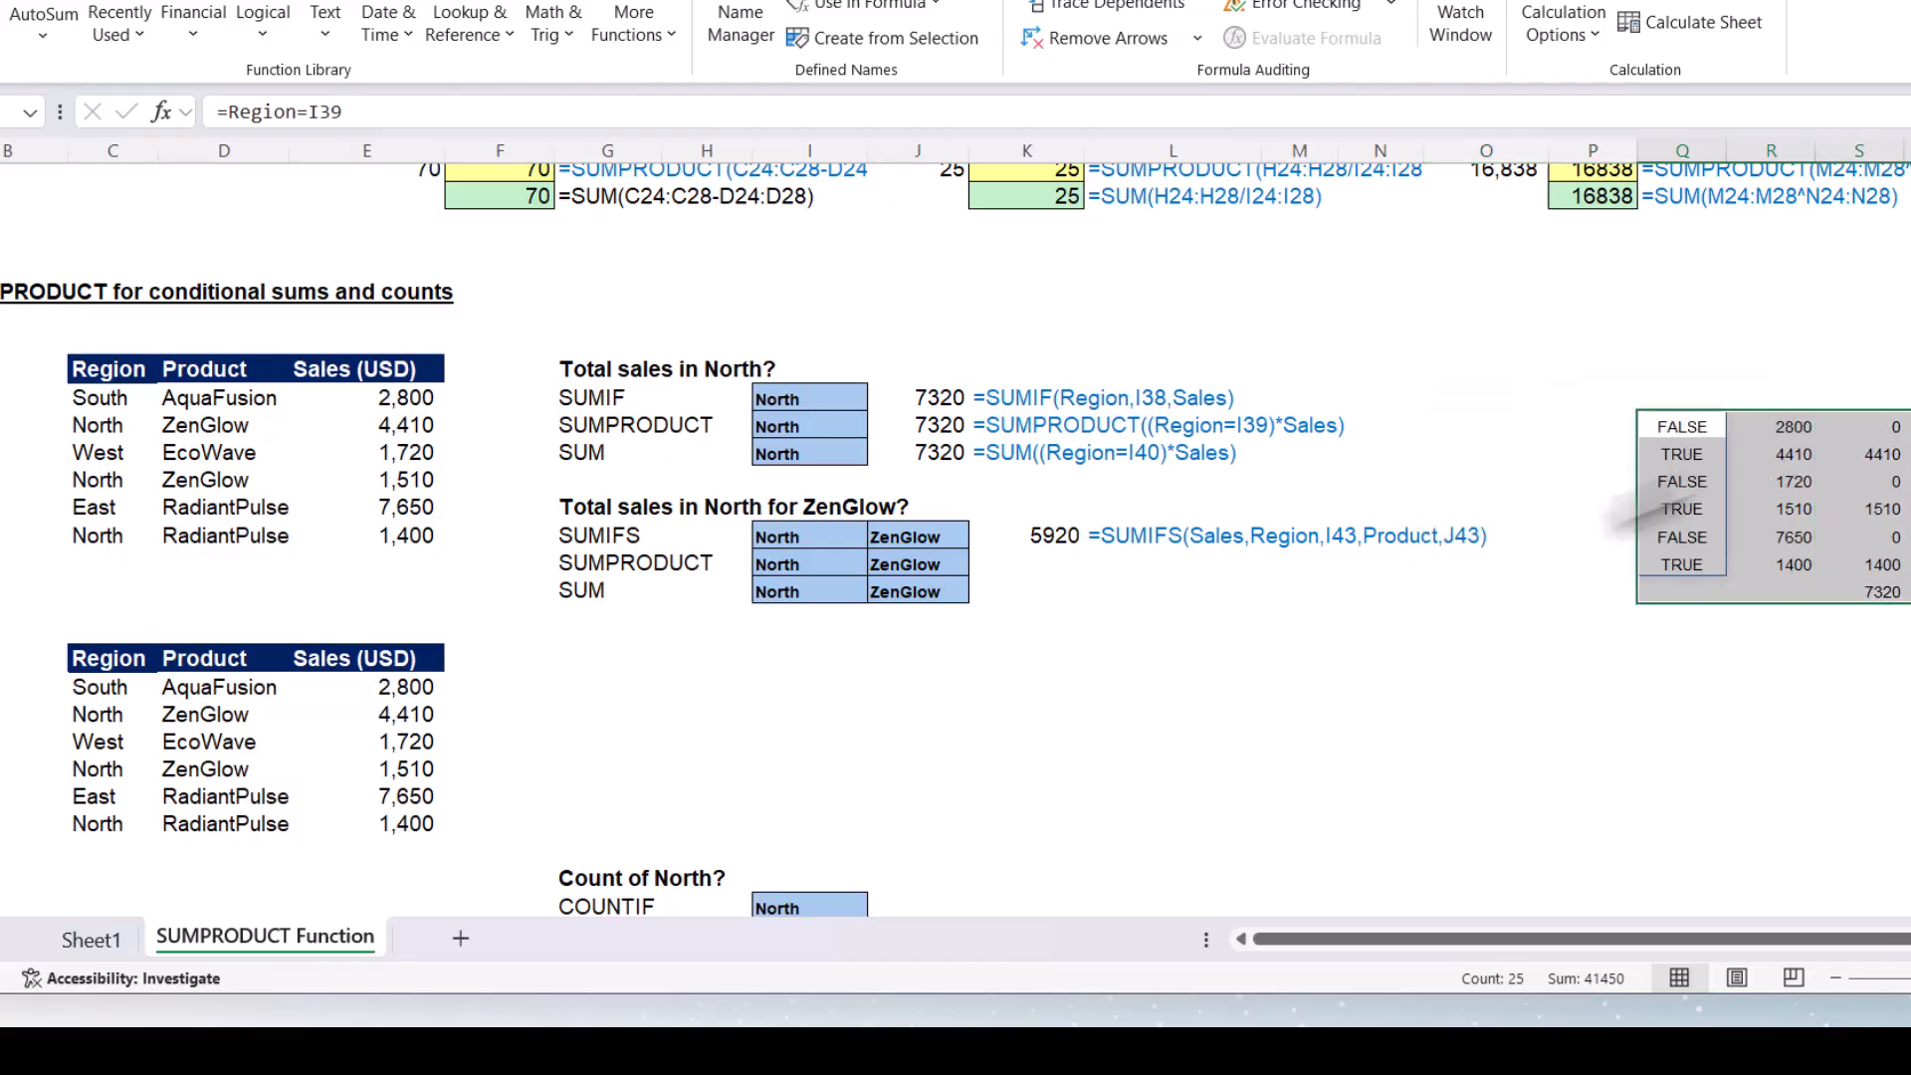
click(1174, 561)
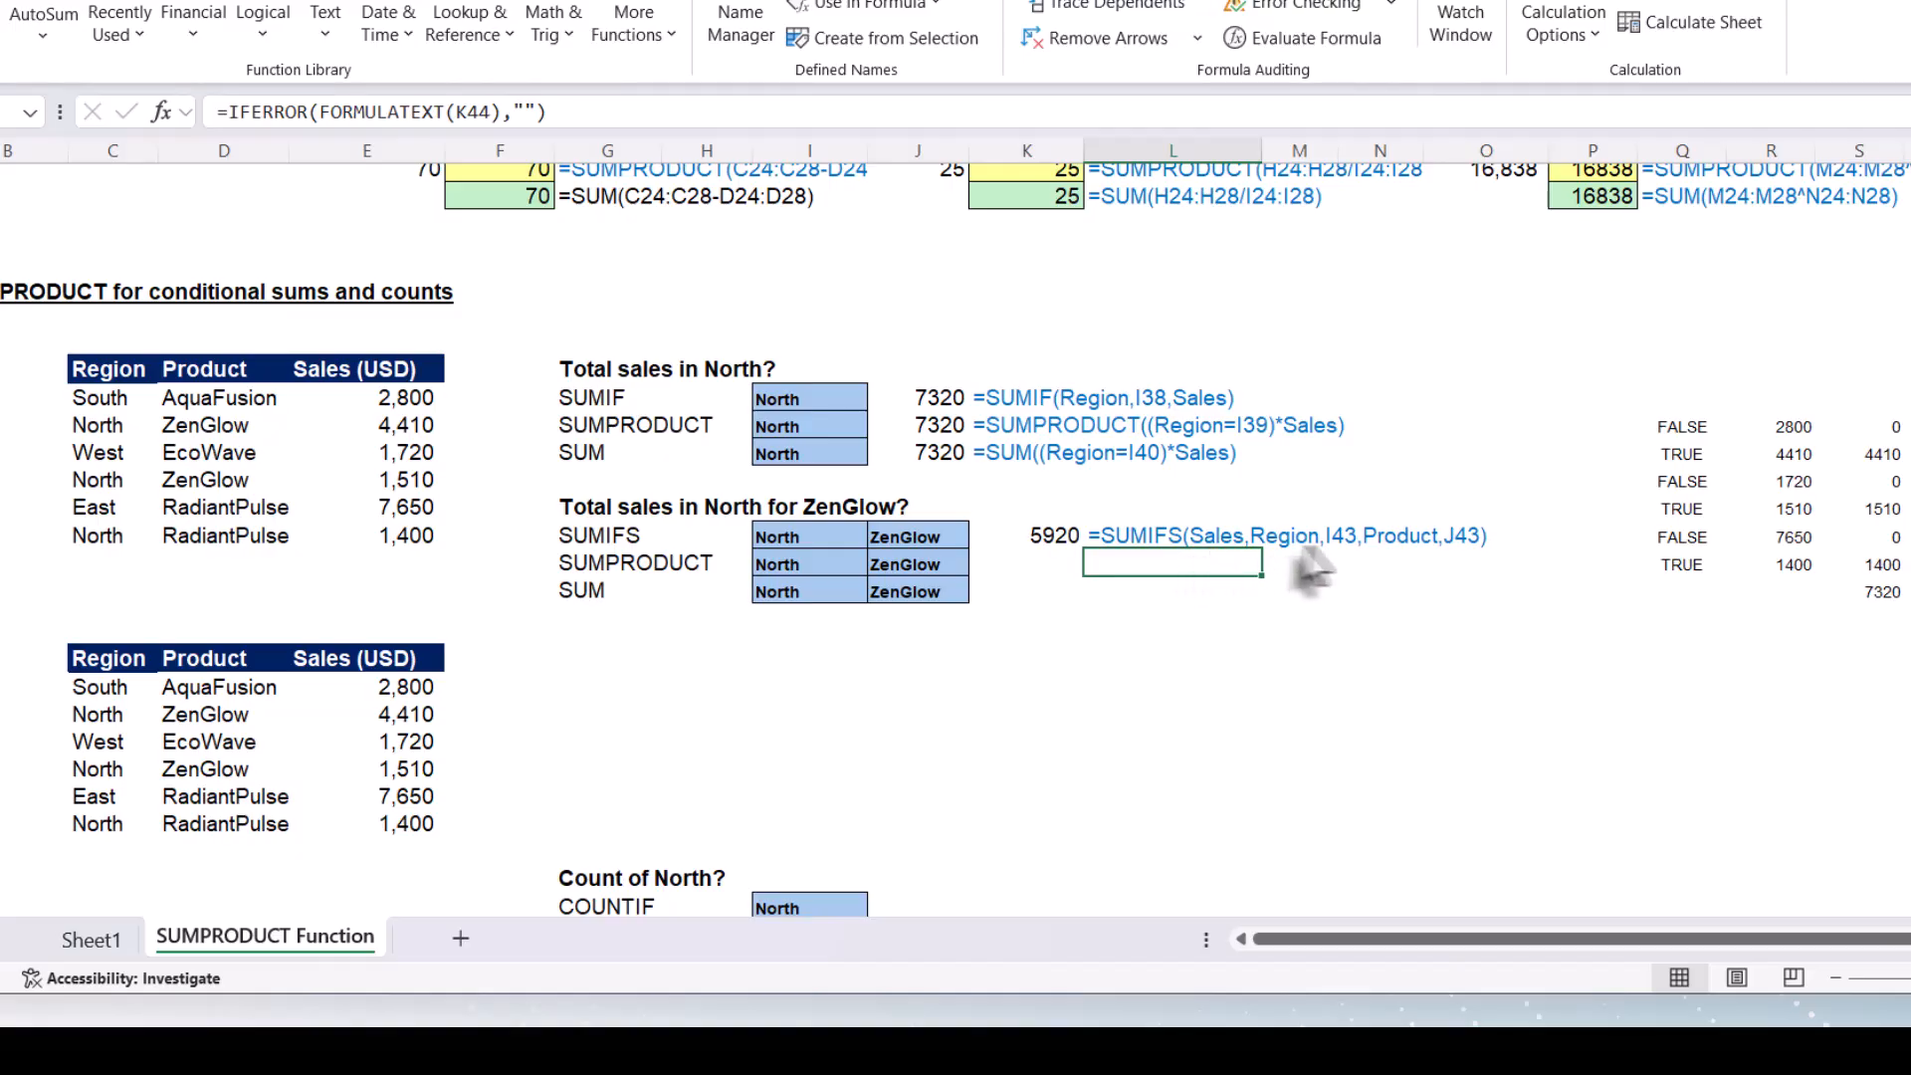
Start a SUMPRODUCT formula in K44 with the region condition (Region=I44) as its first array
click(1029, 561)
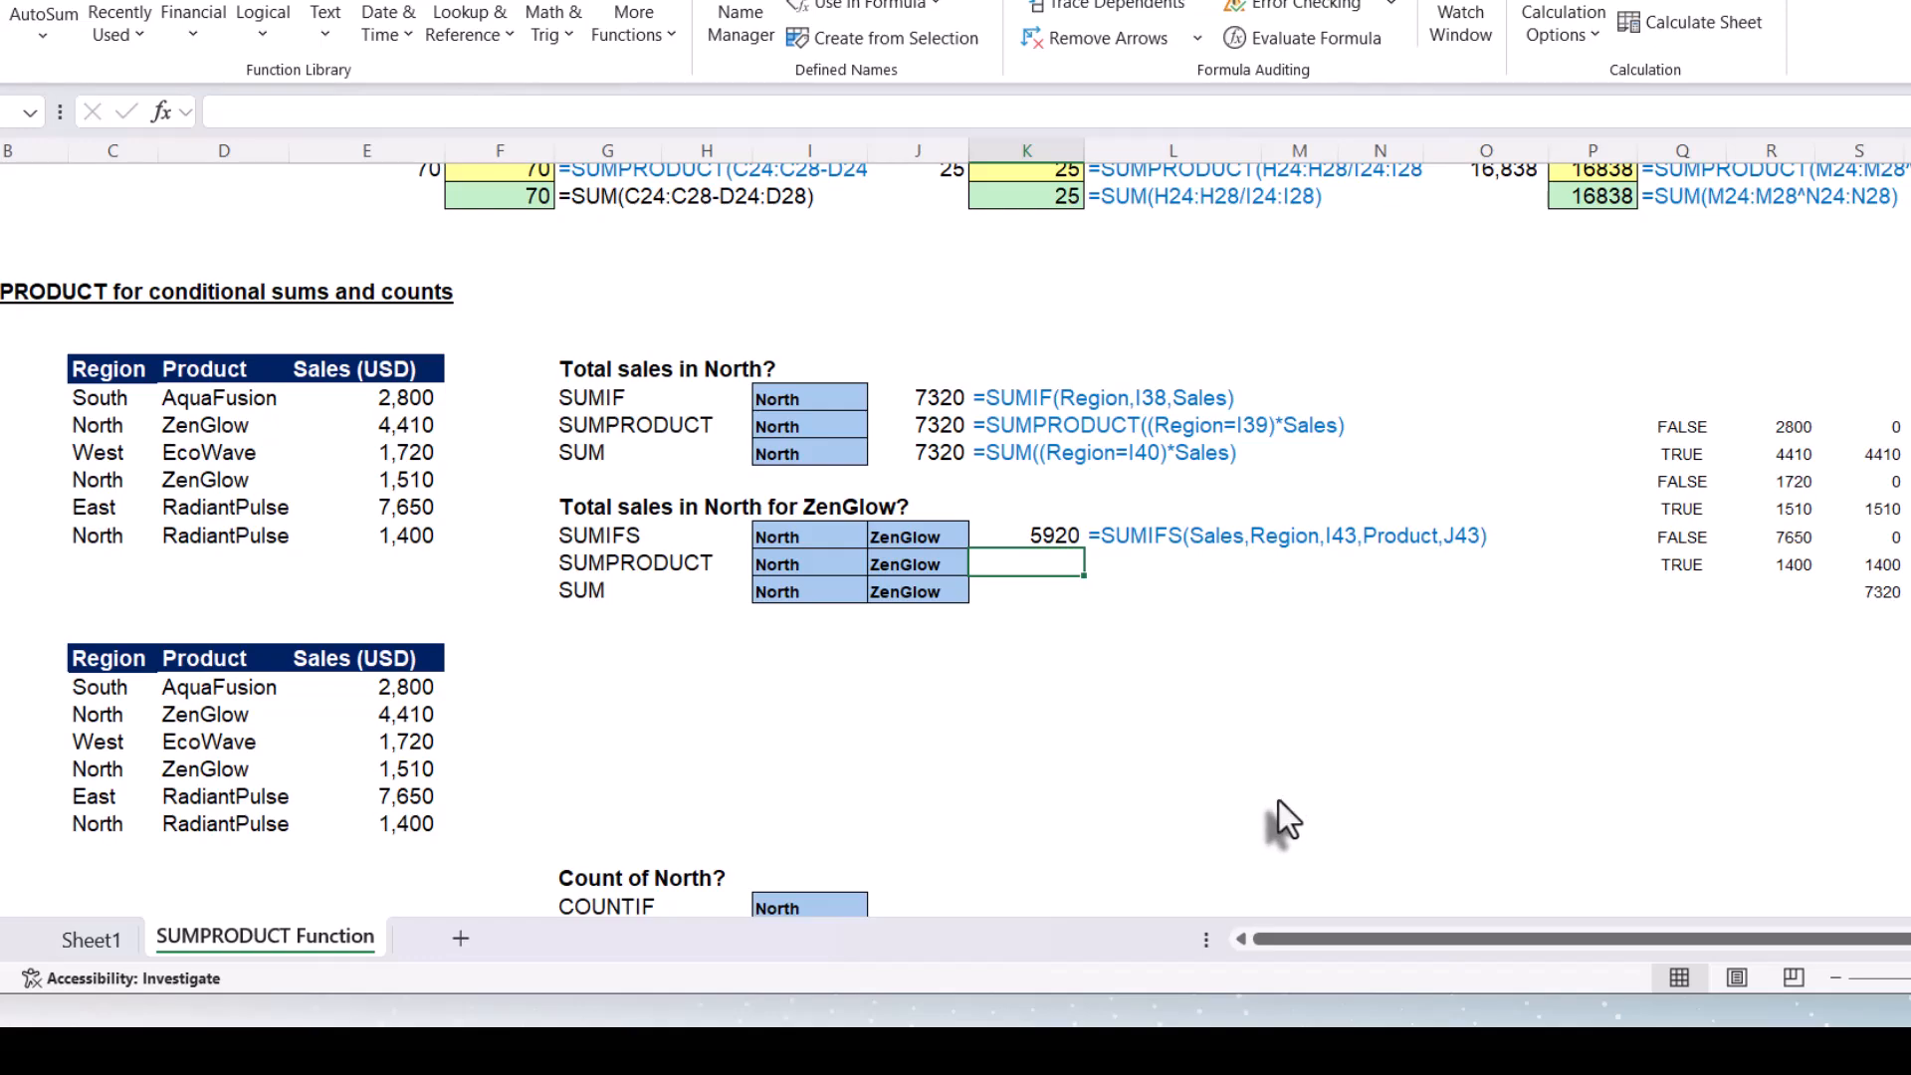
text(=)
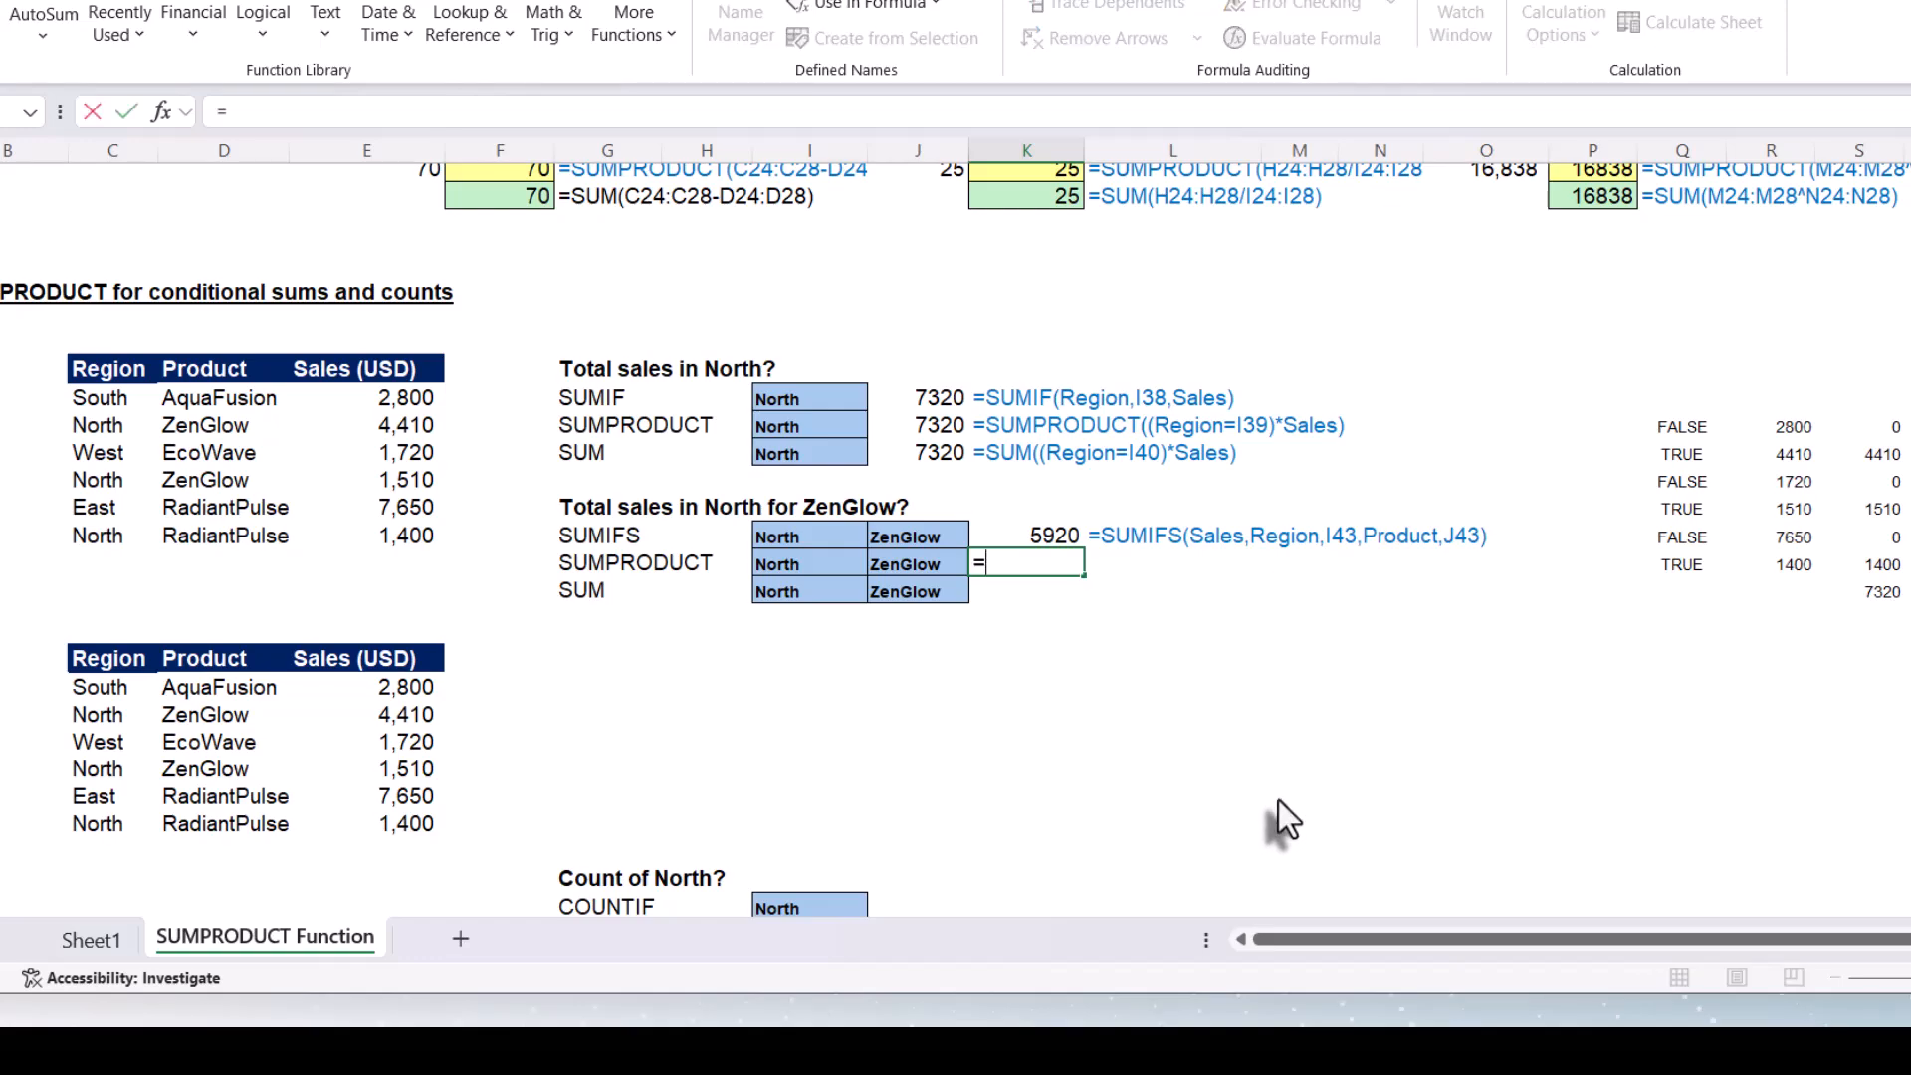
text(sum)
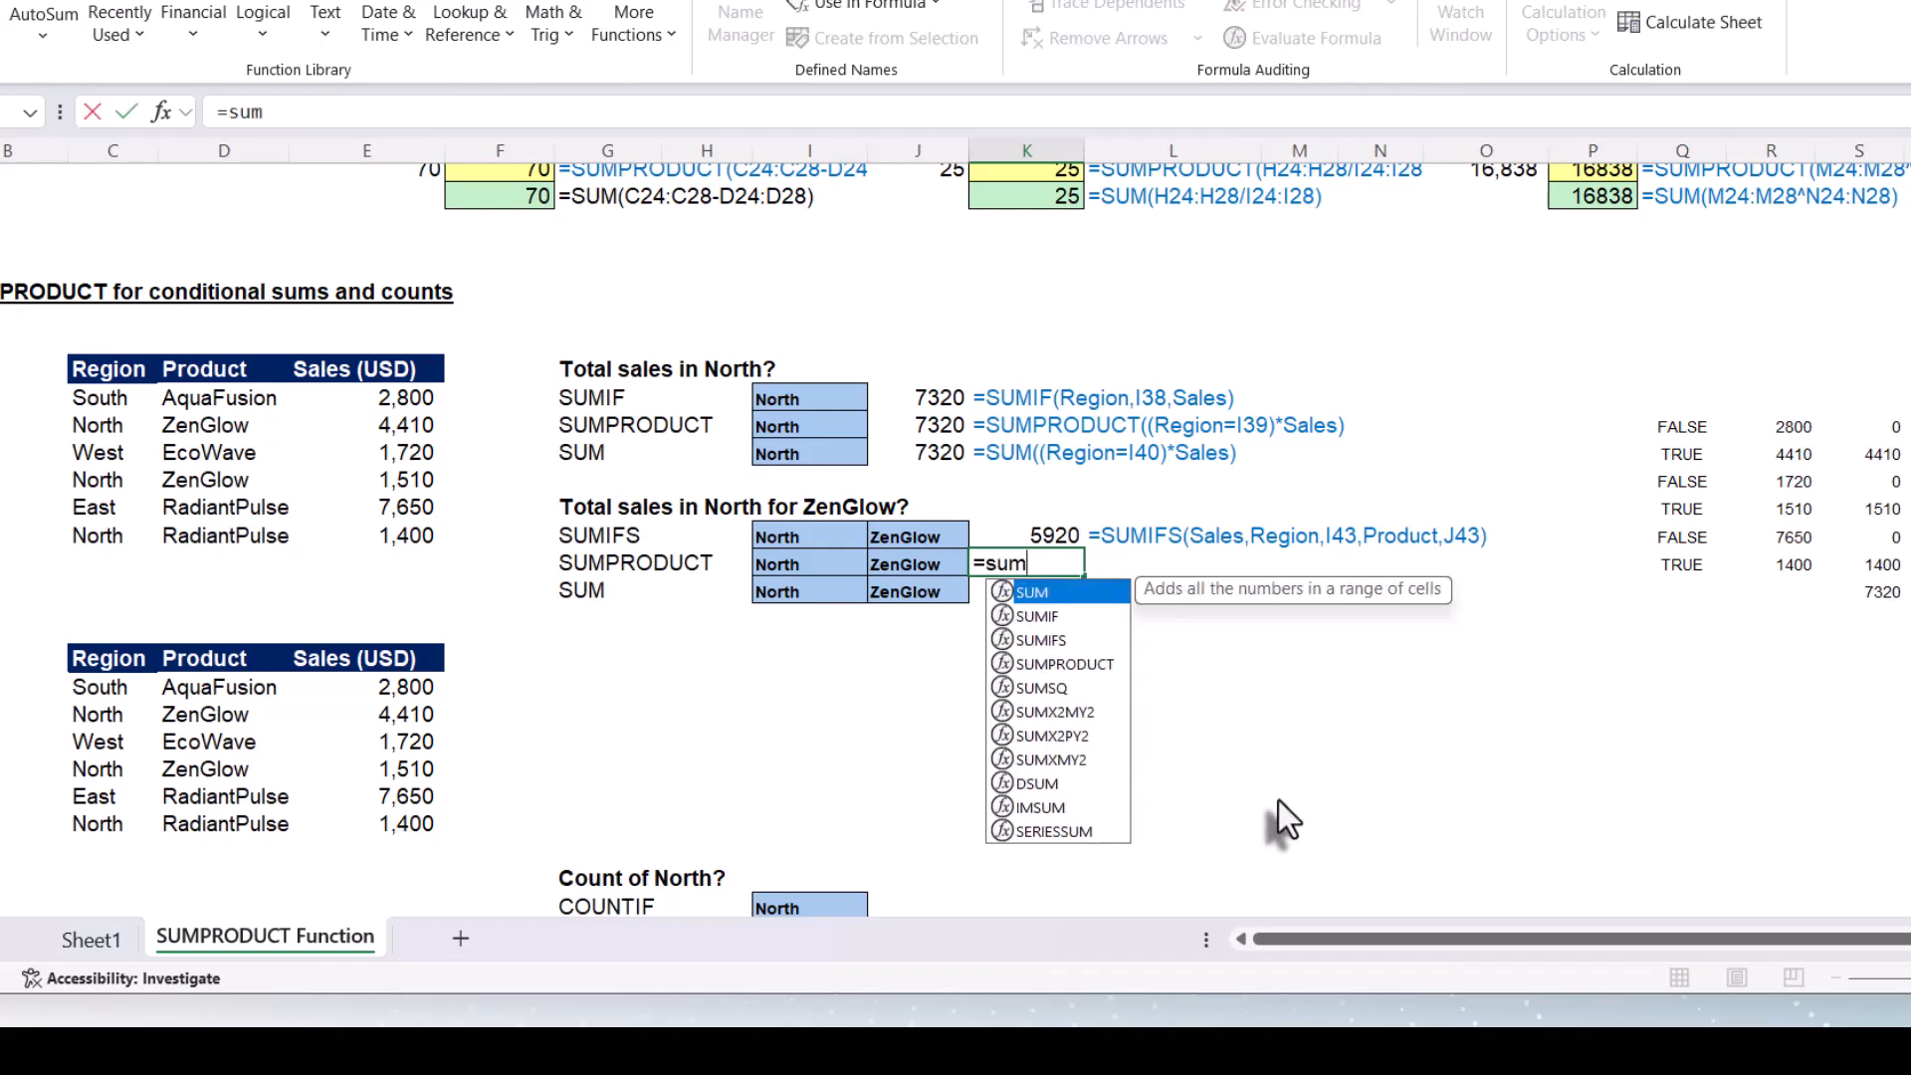
text(pr)
key(Tab)
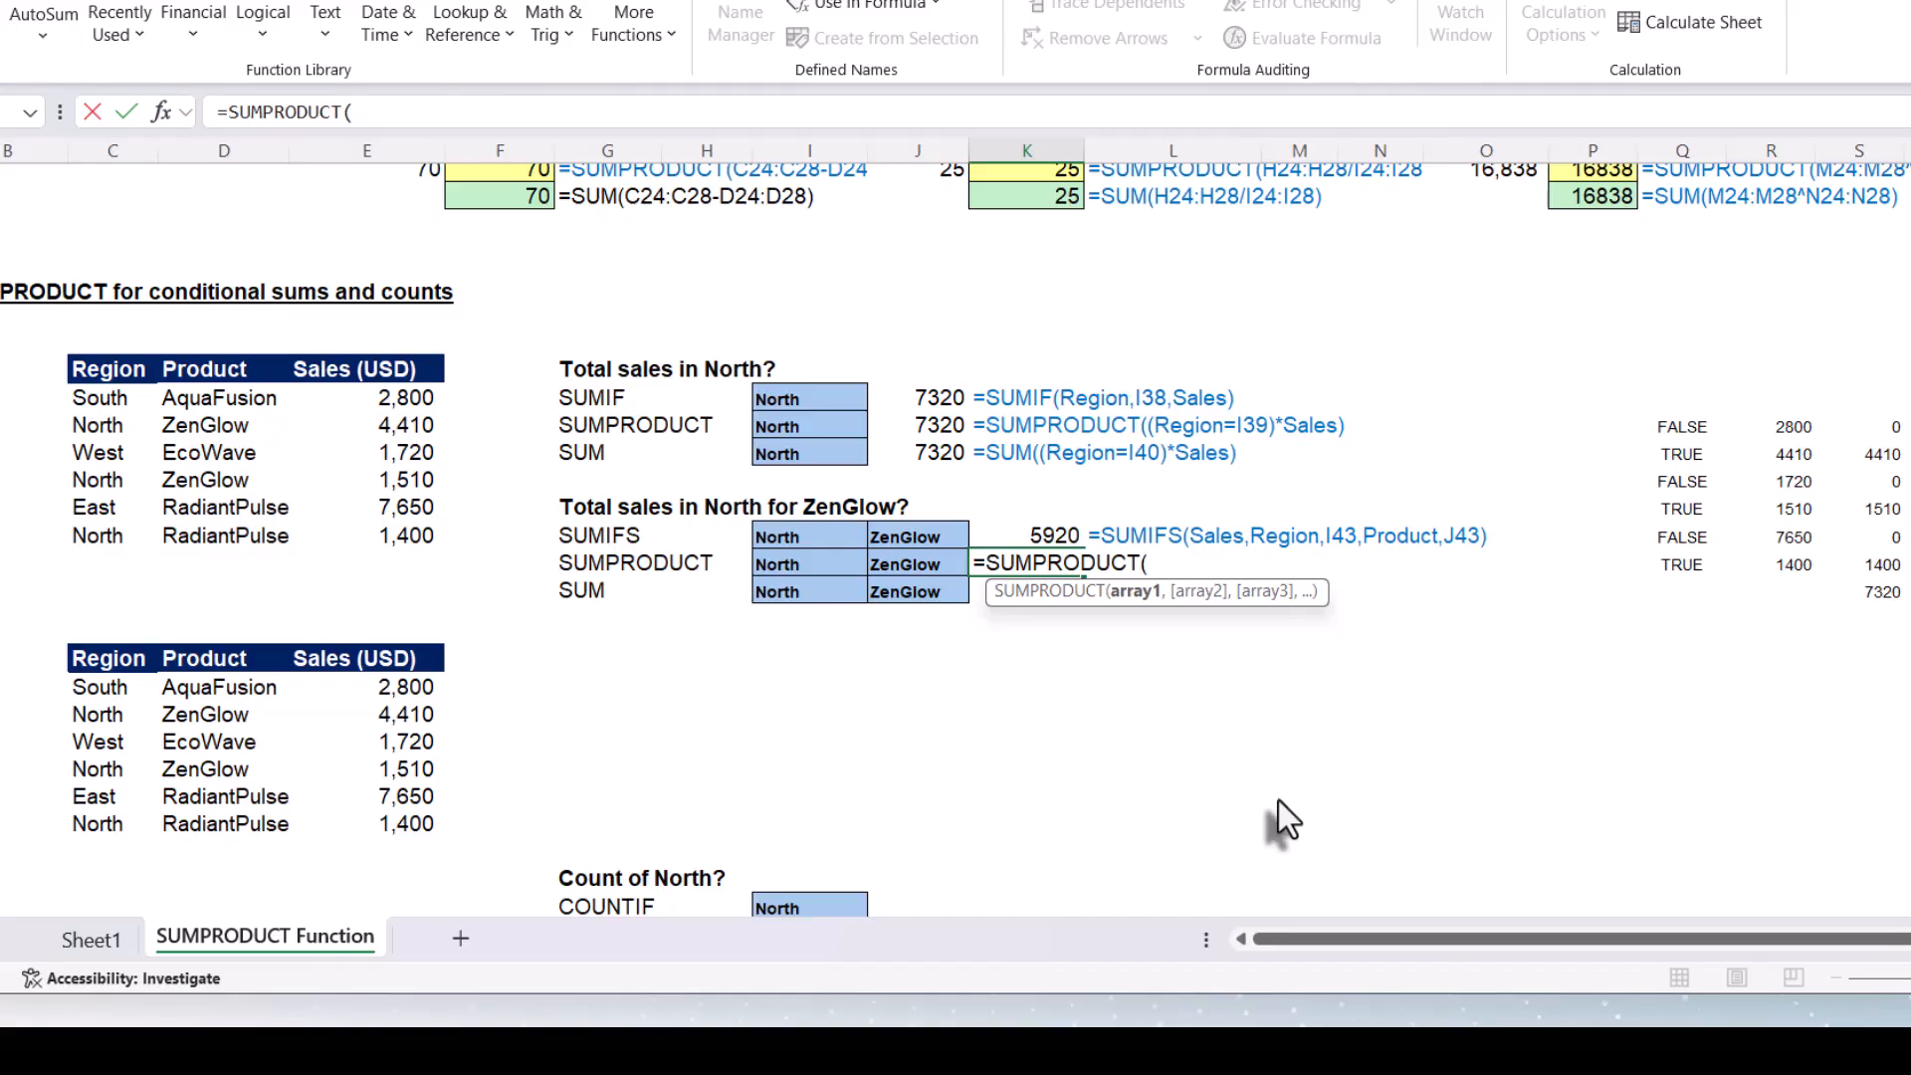
text((regi)
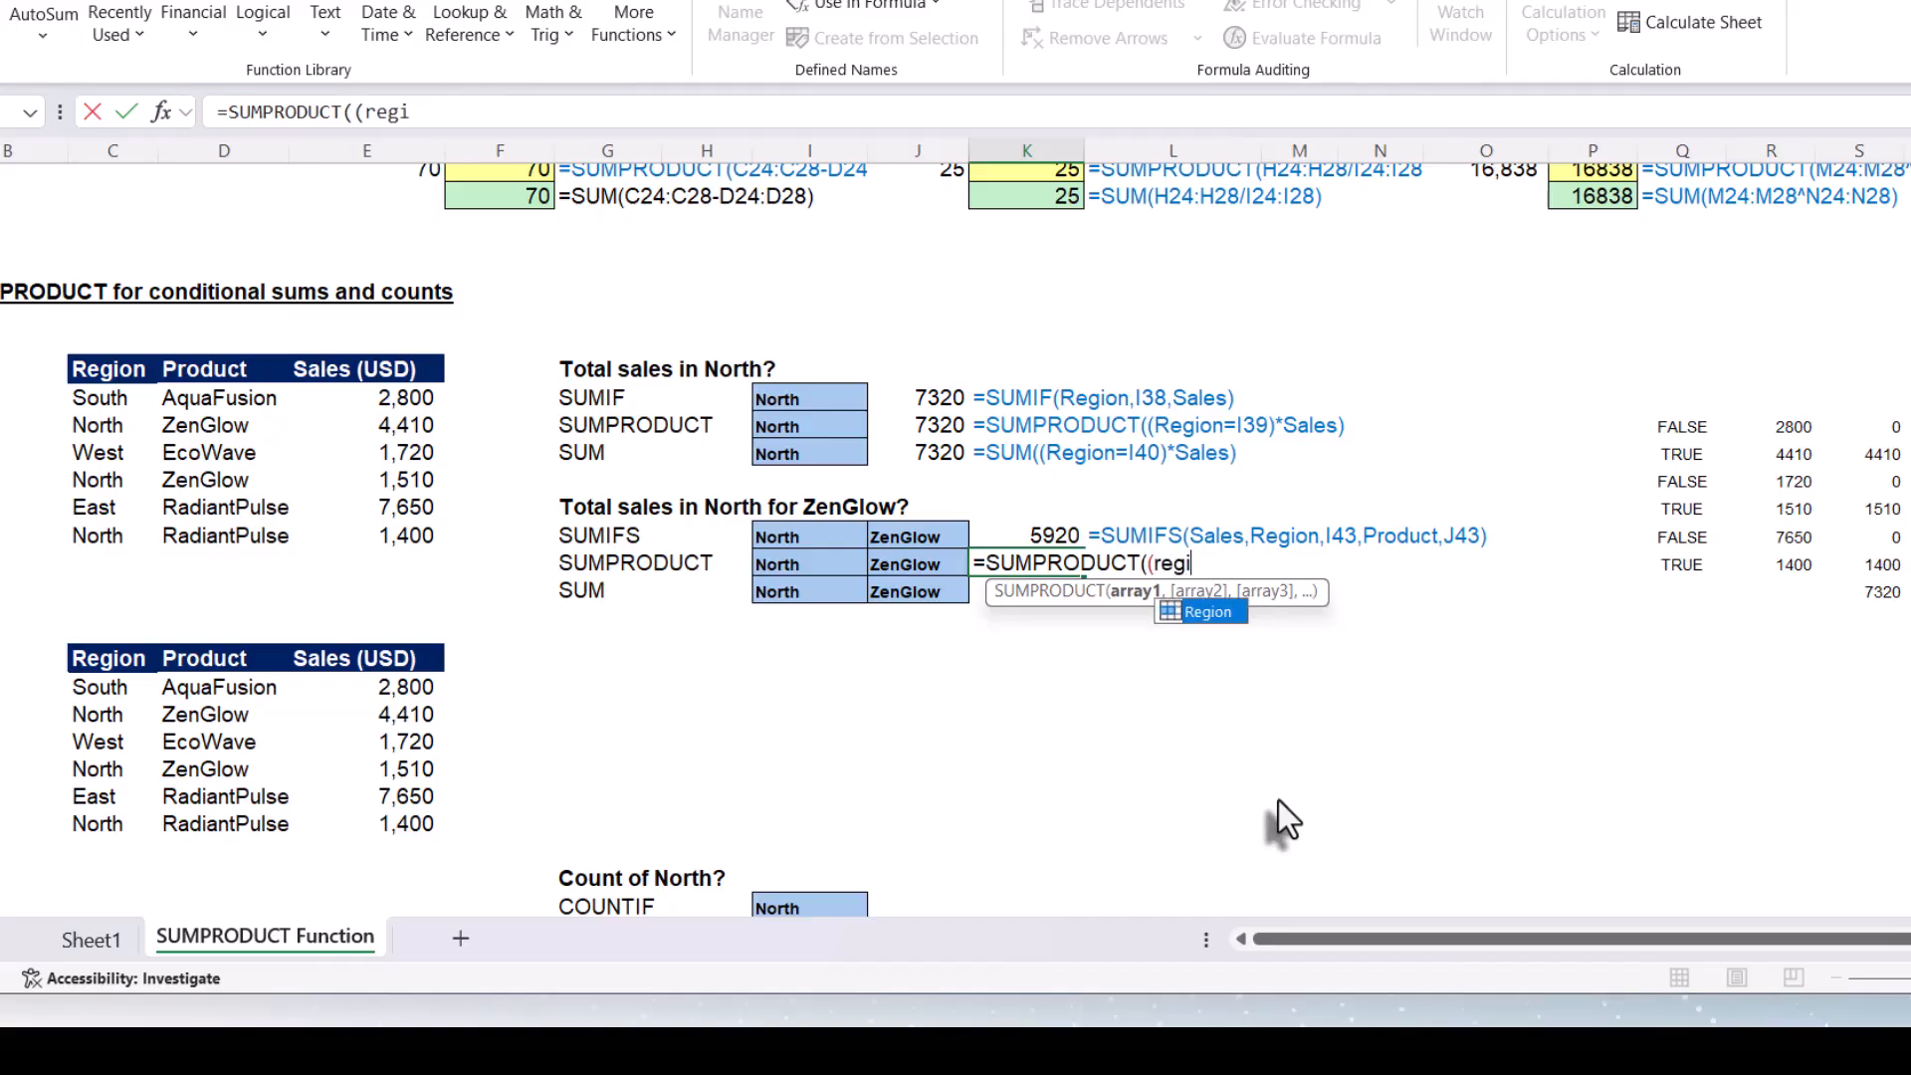
key(Tab)
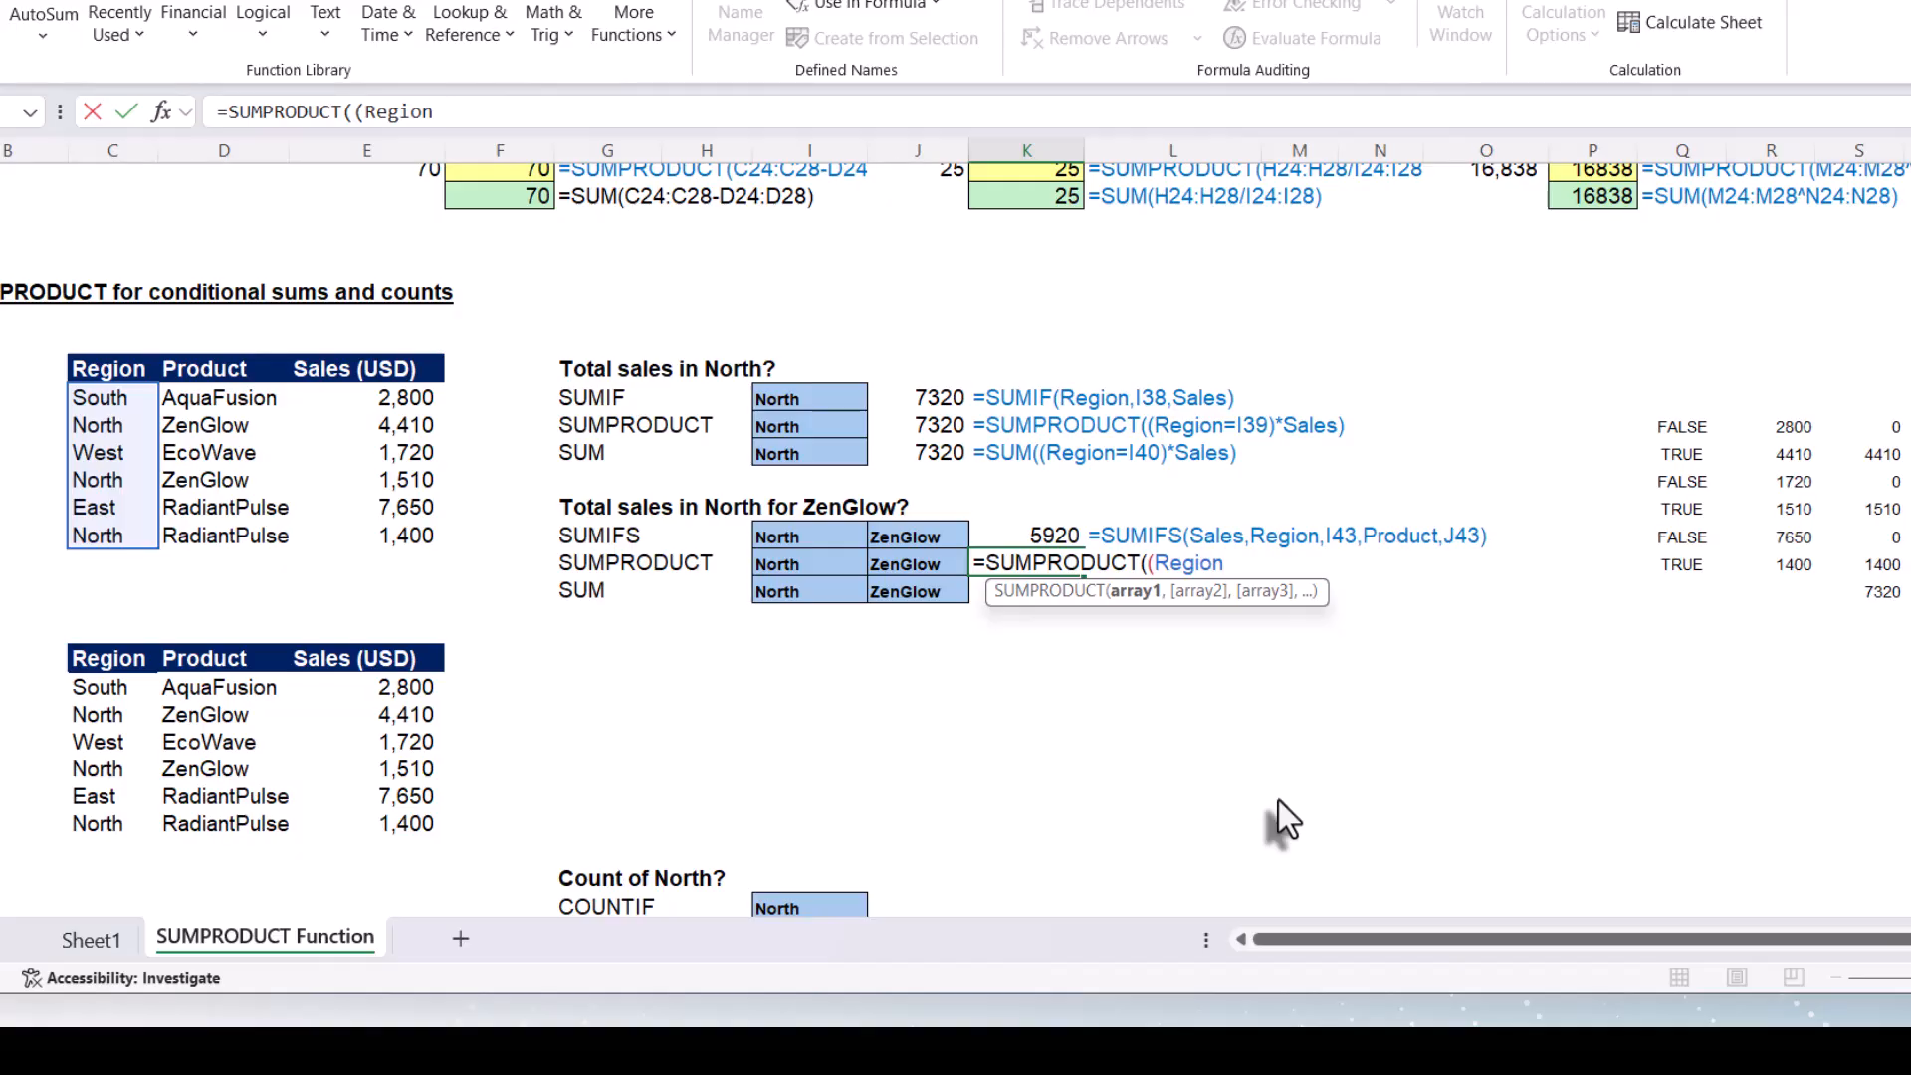
text(=)
click(817, 565)
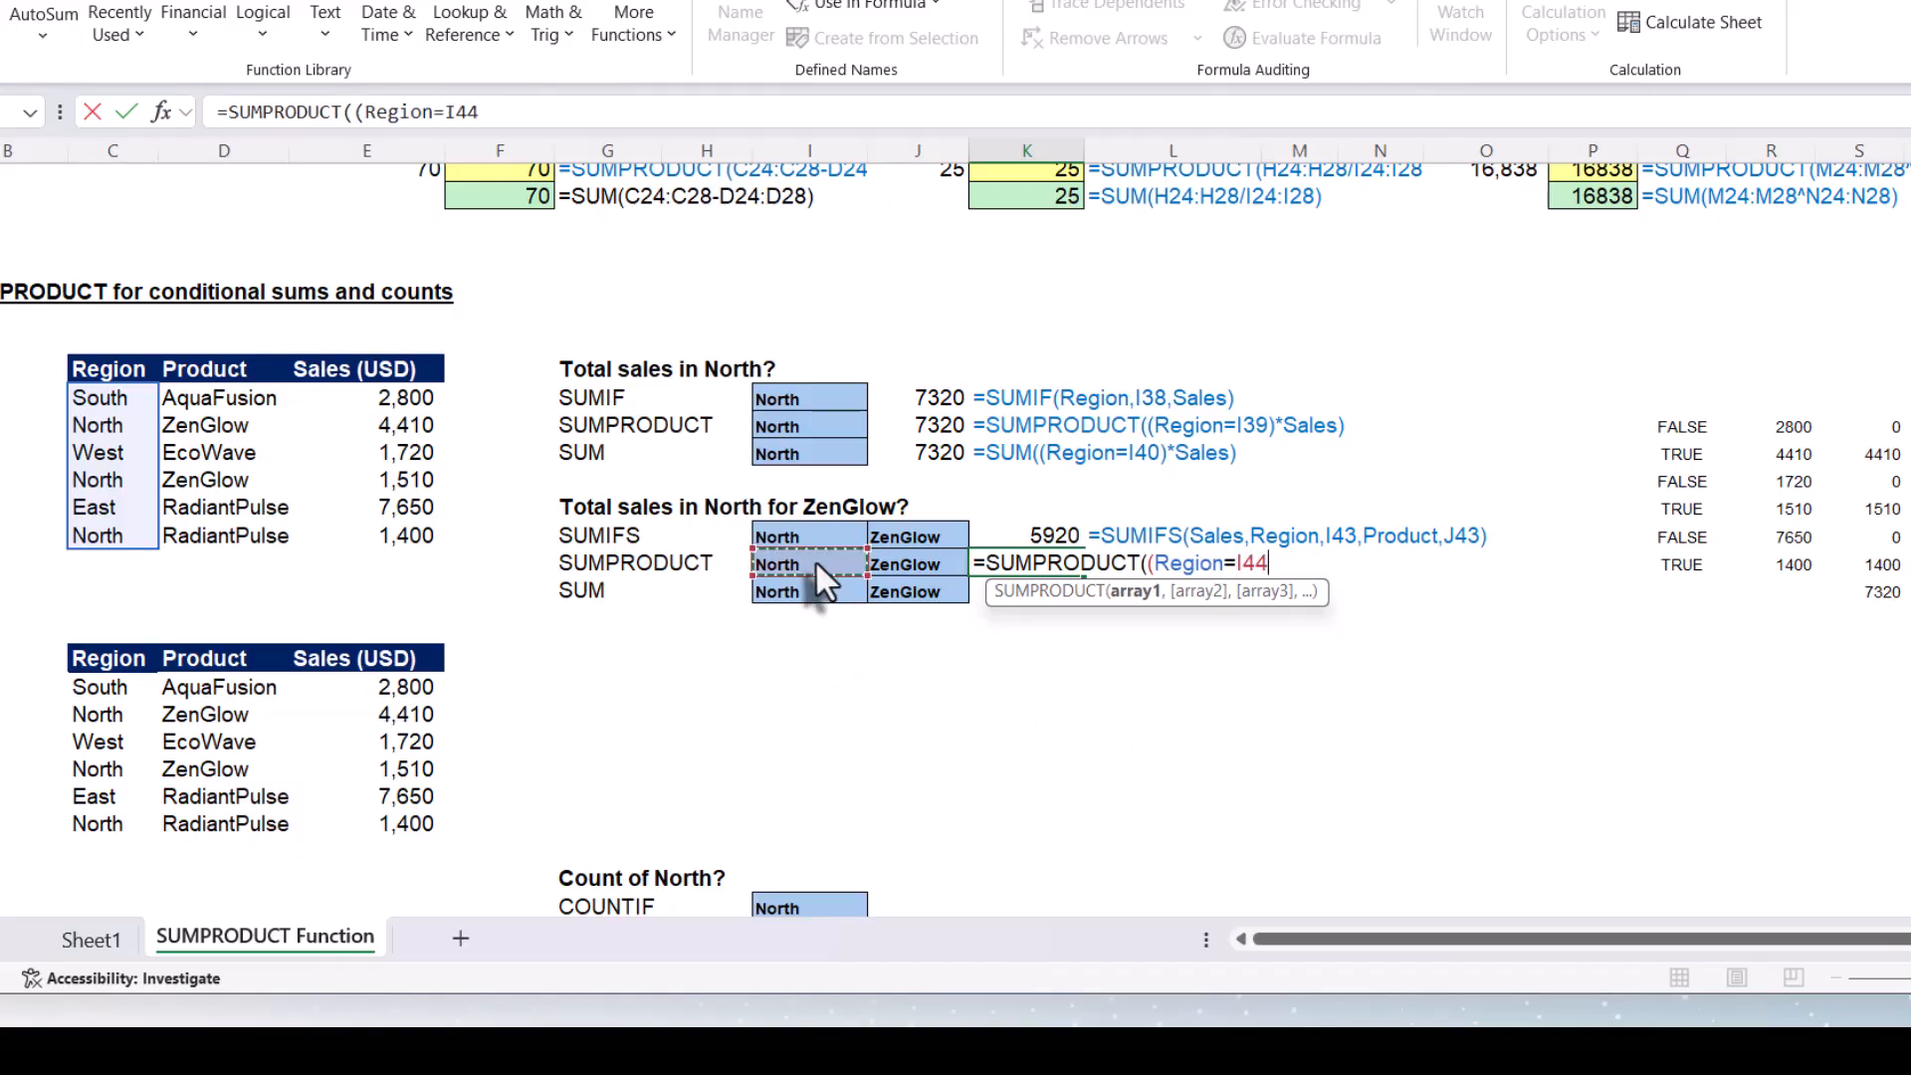
text())
Multiply the region condition by (Product=J44) and Sales, completing =SUMPRODUCT((Region=I44)*(Product=J44)*Sales) in K44
text(*)
text(()
text(prod)
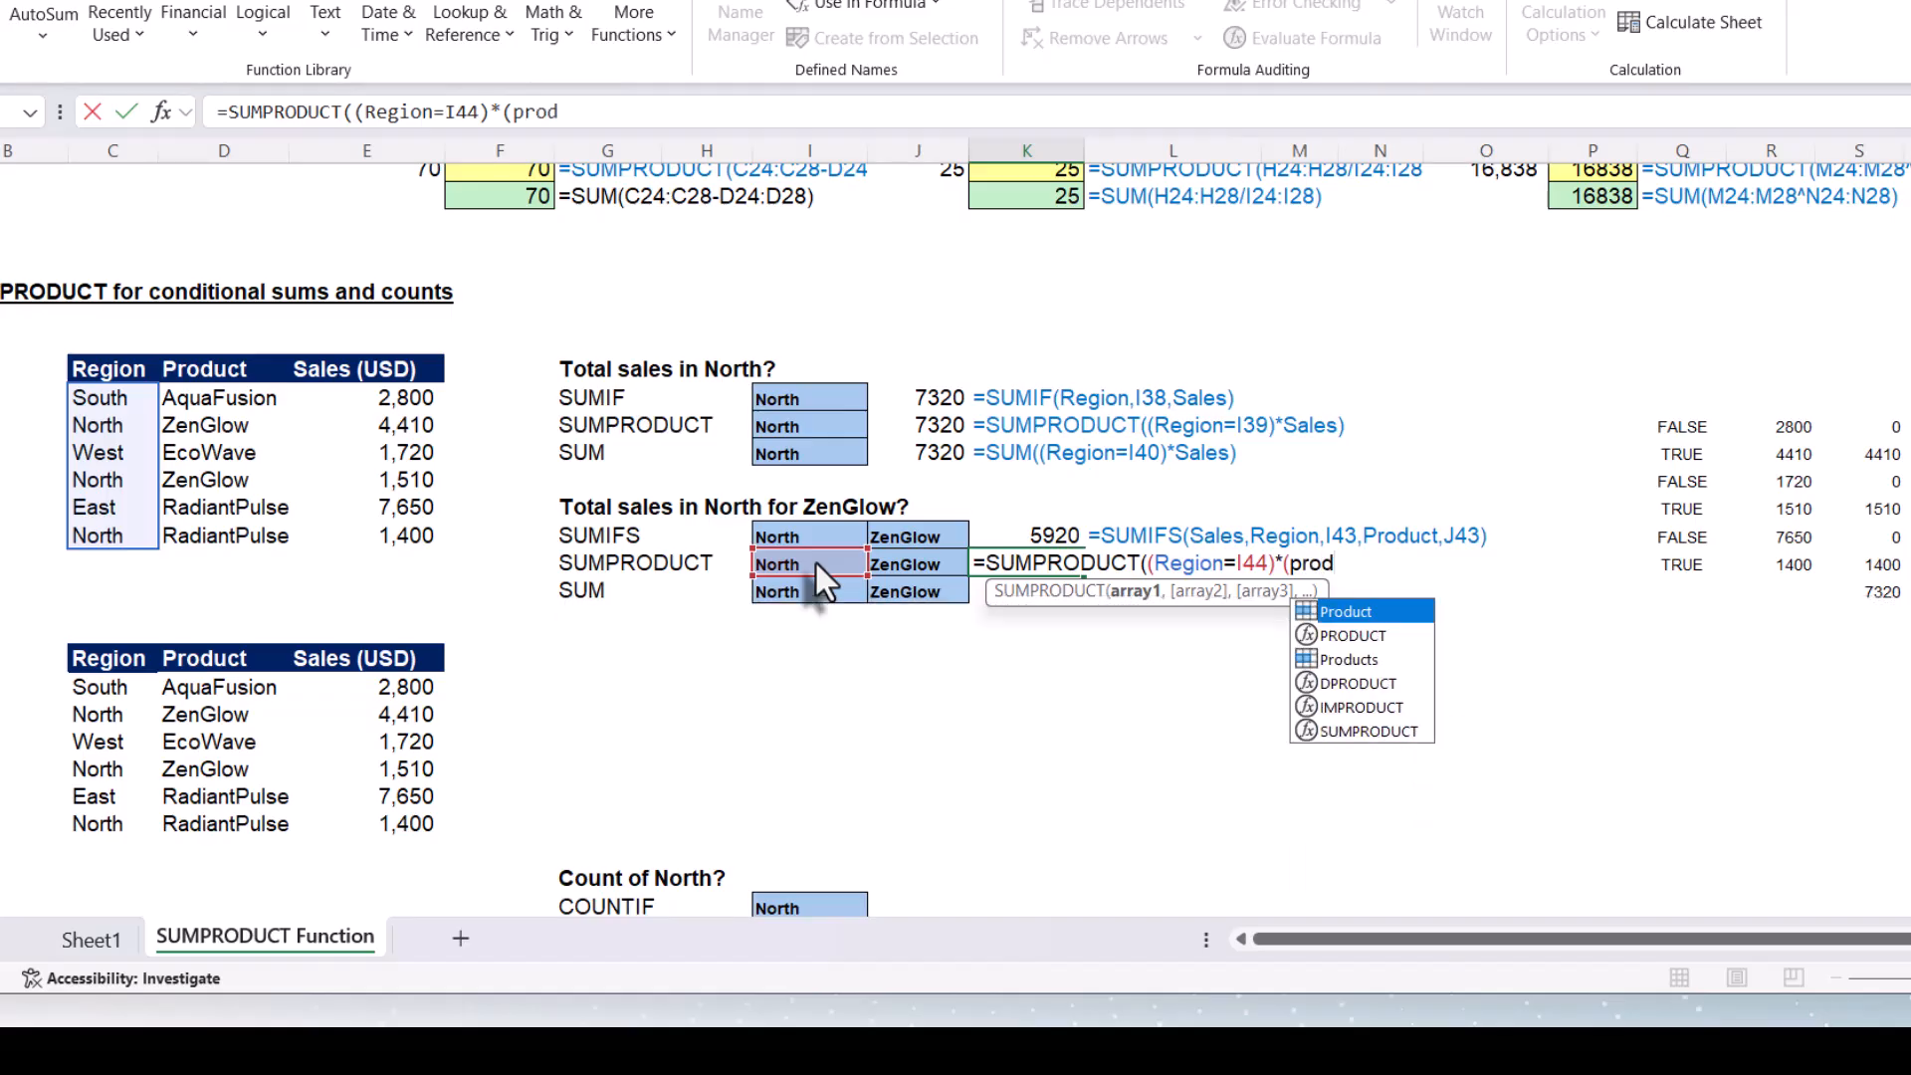
key(Tab)
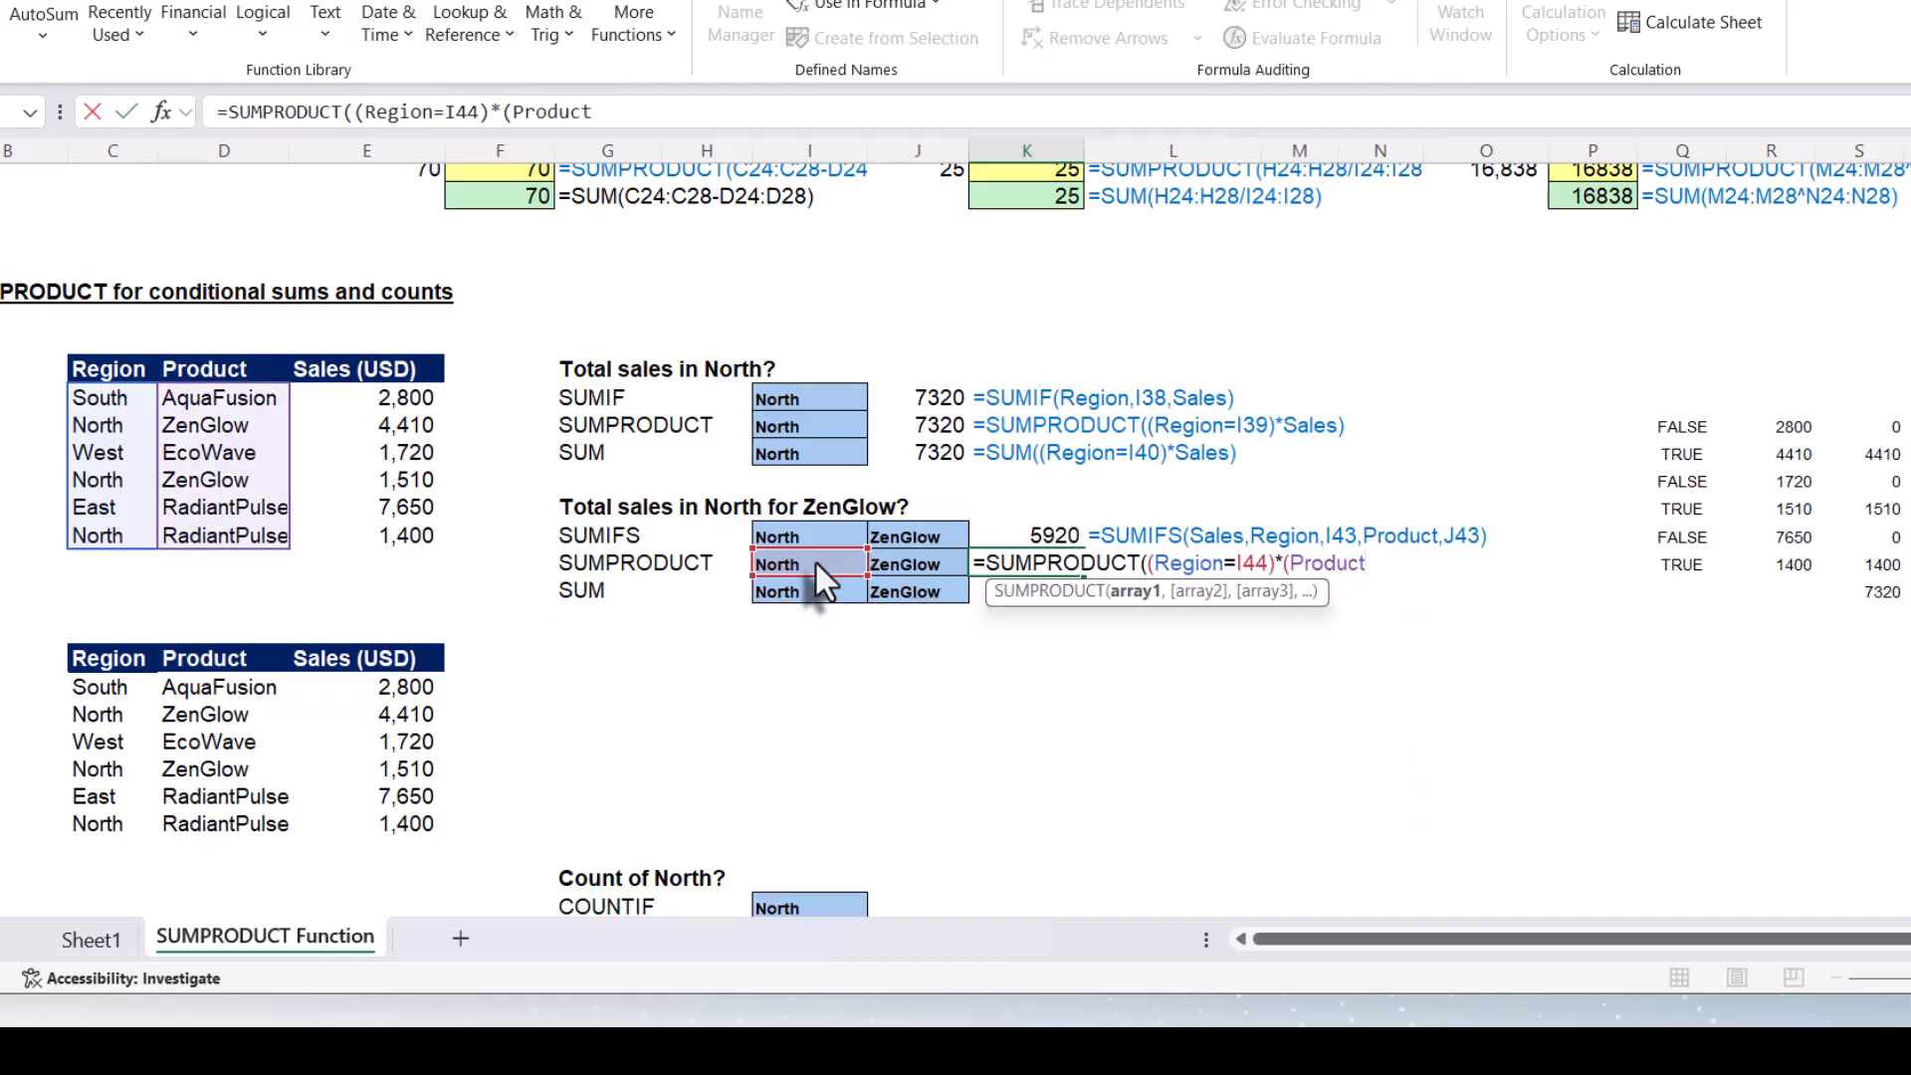
text(=)
click(894, 558)
text()*)
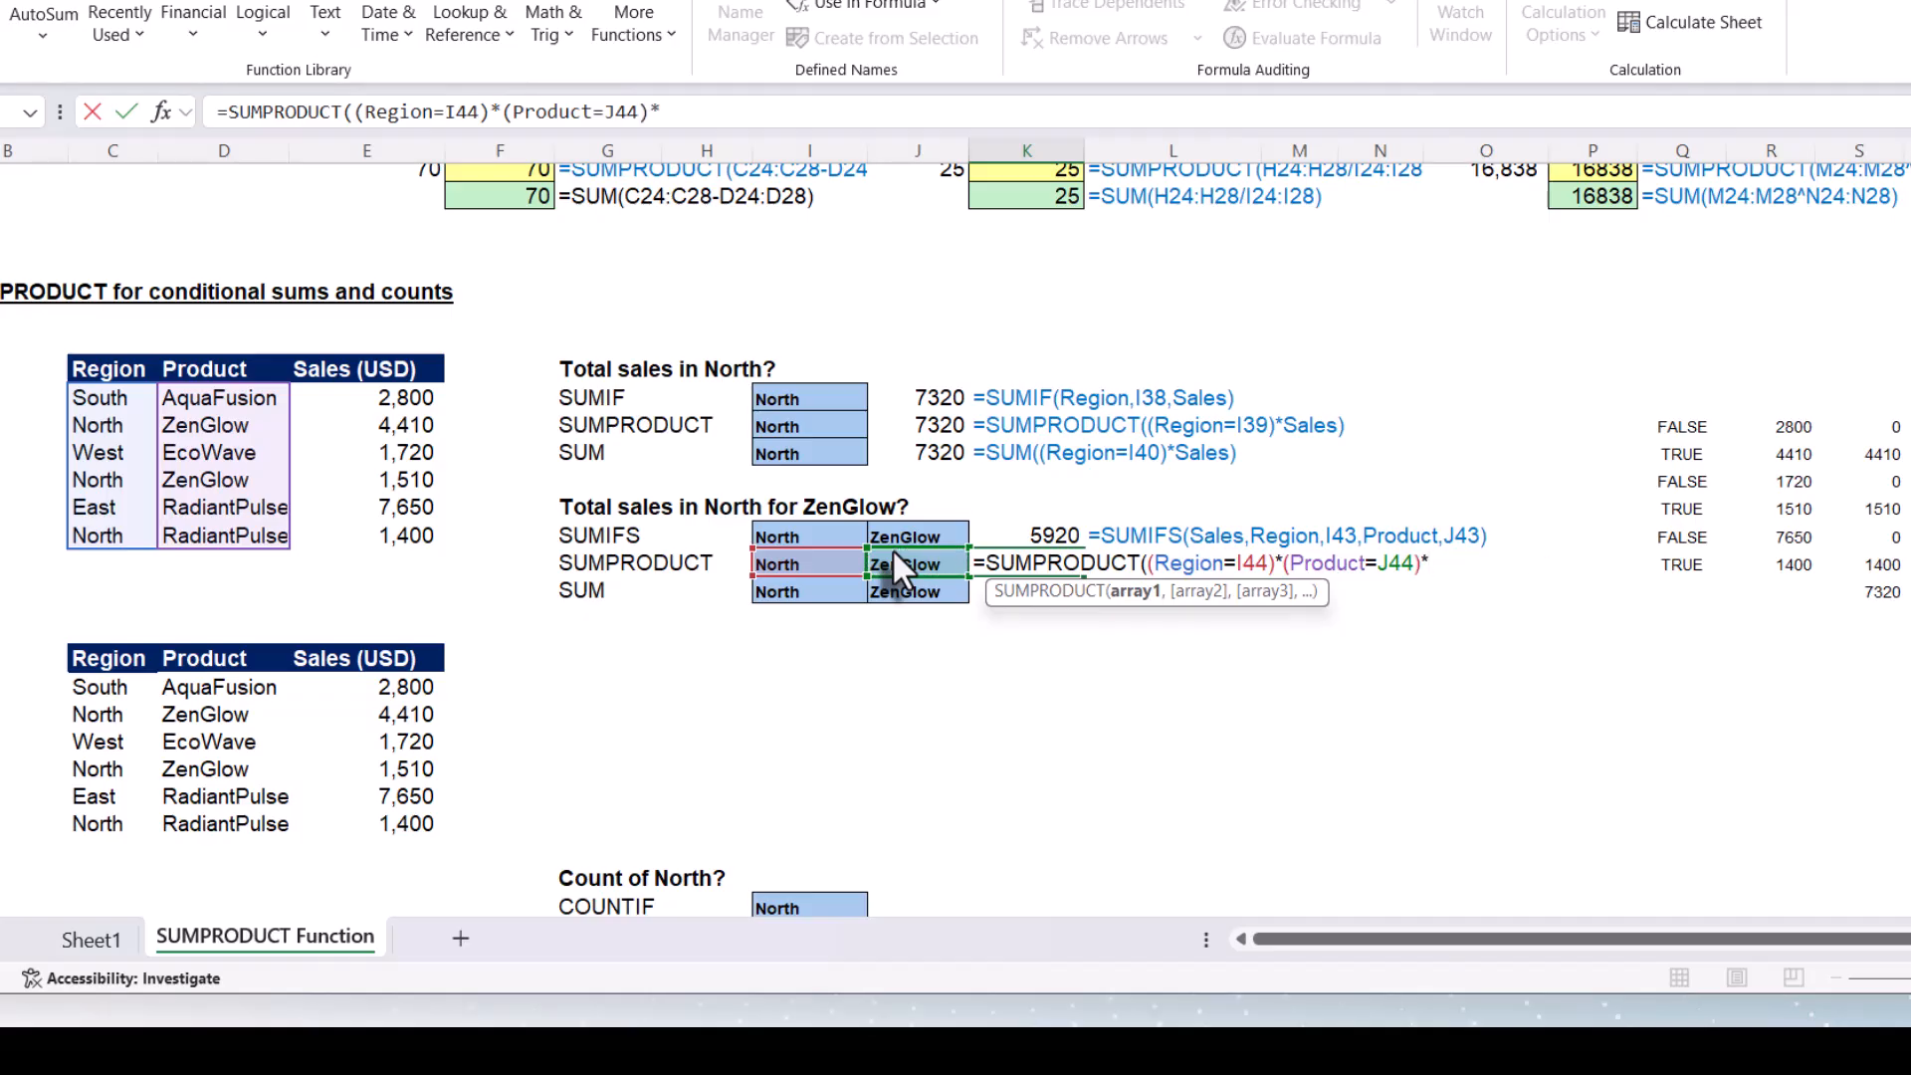
text(sa)
key(Tab)
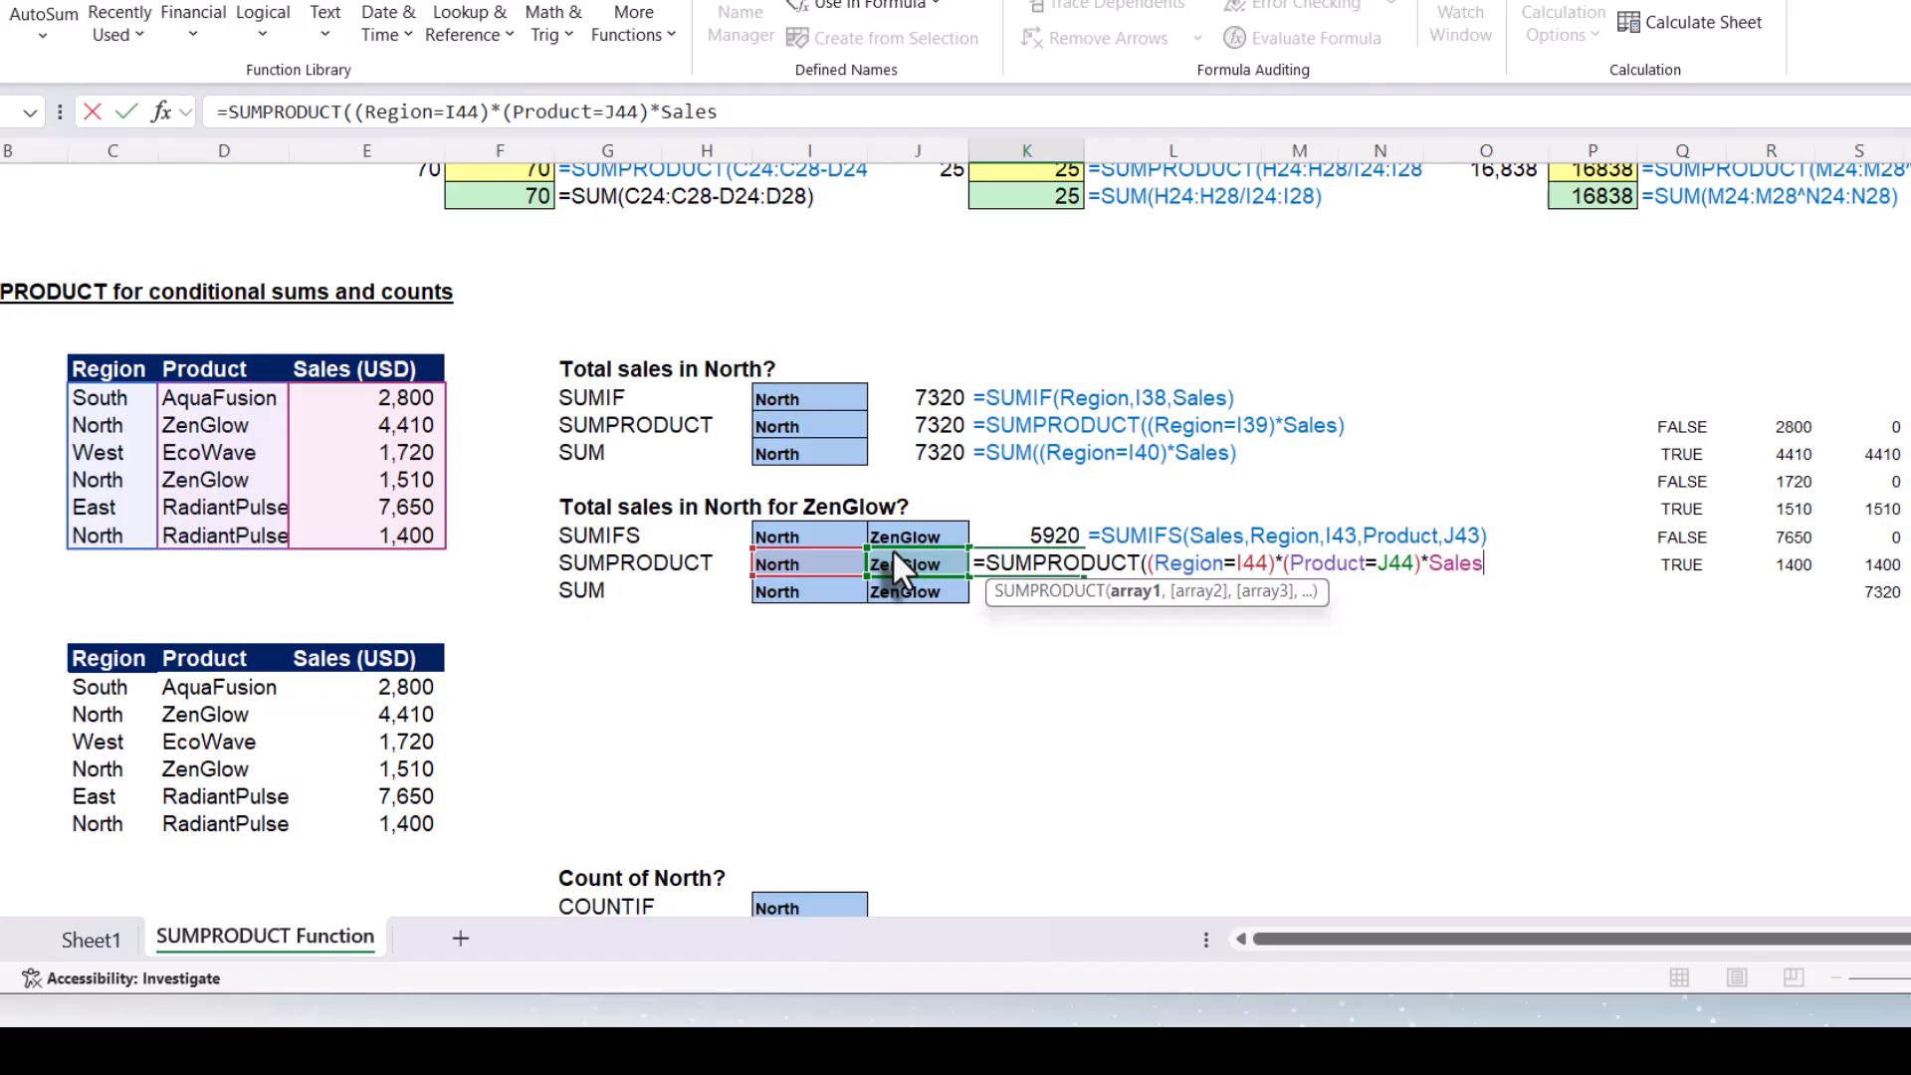
text())
key(Return)
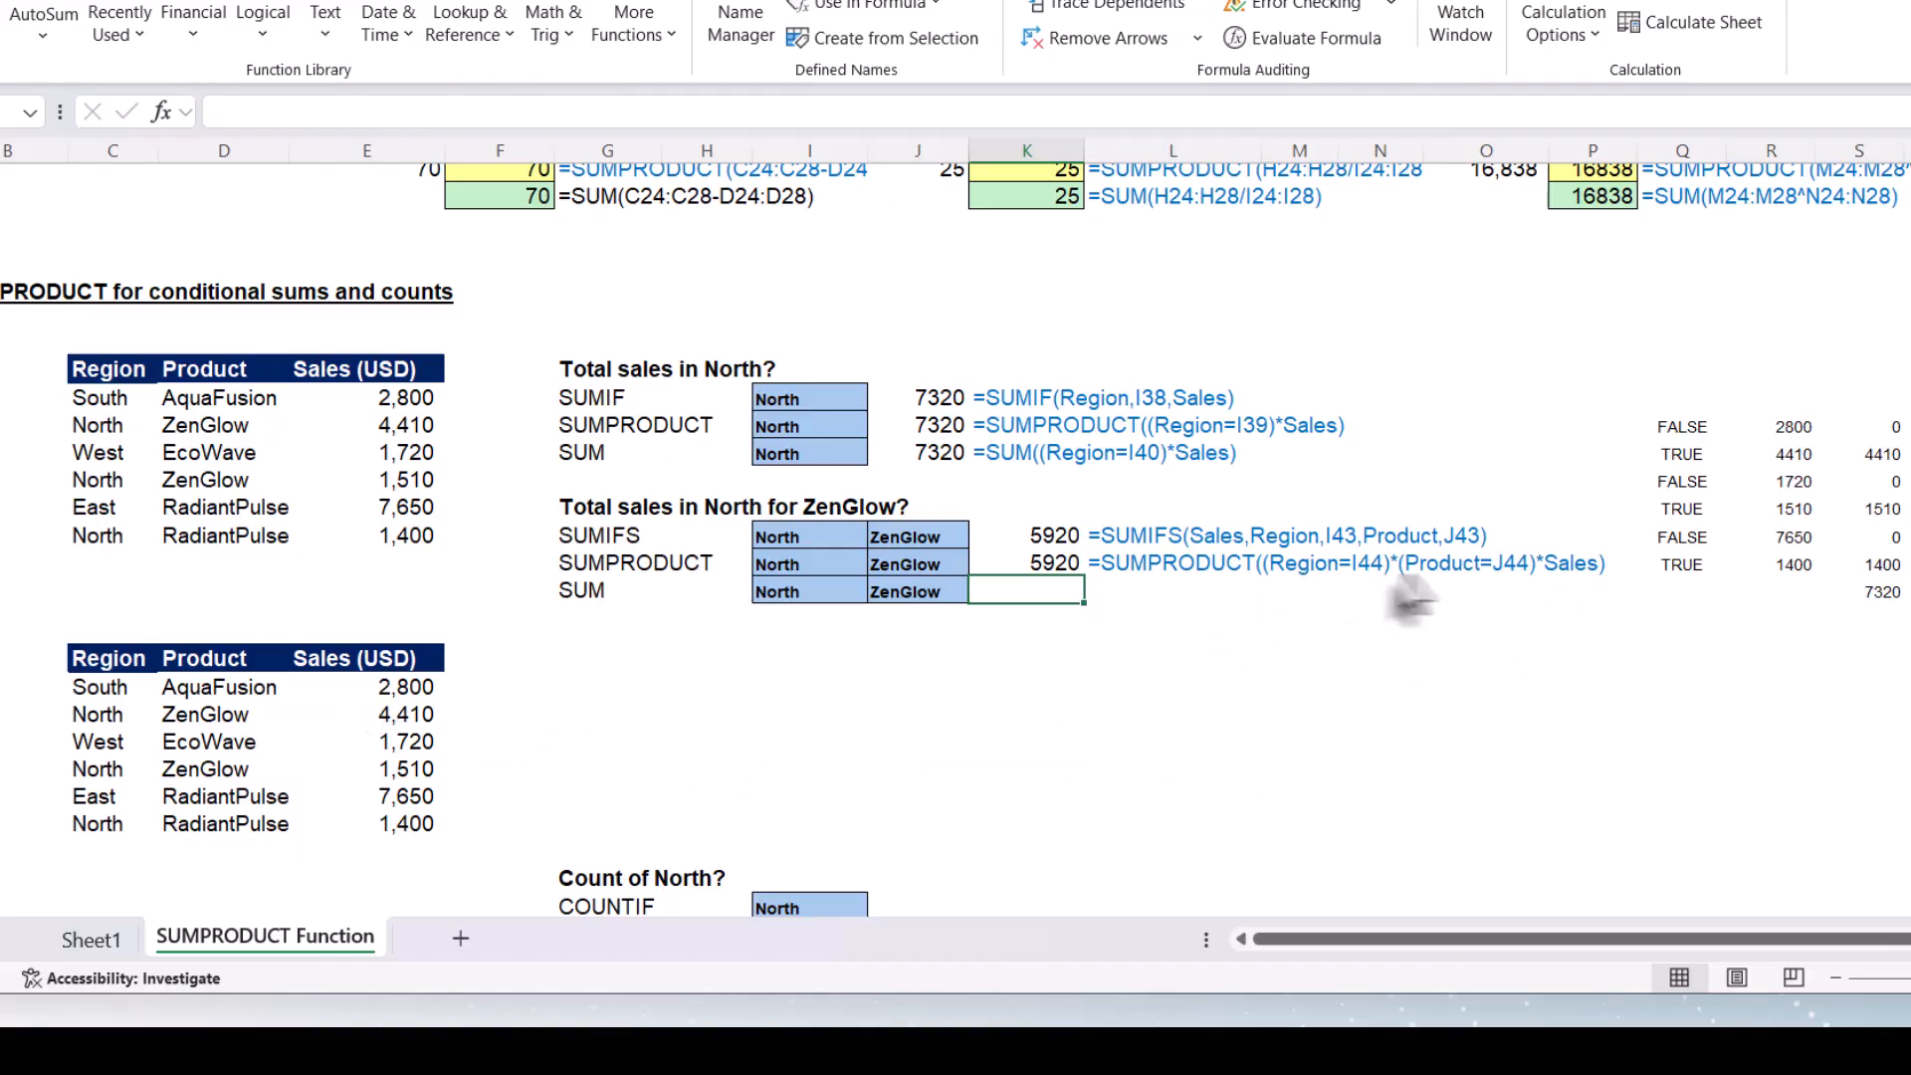
click(618, 677)
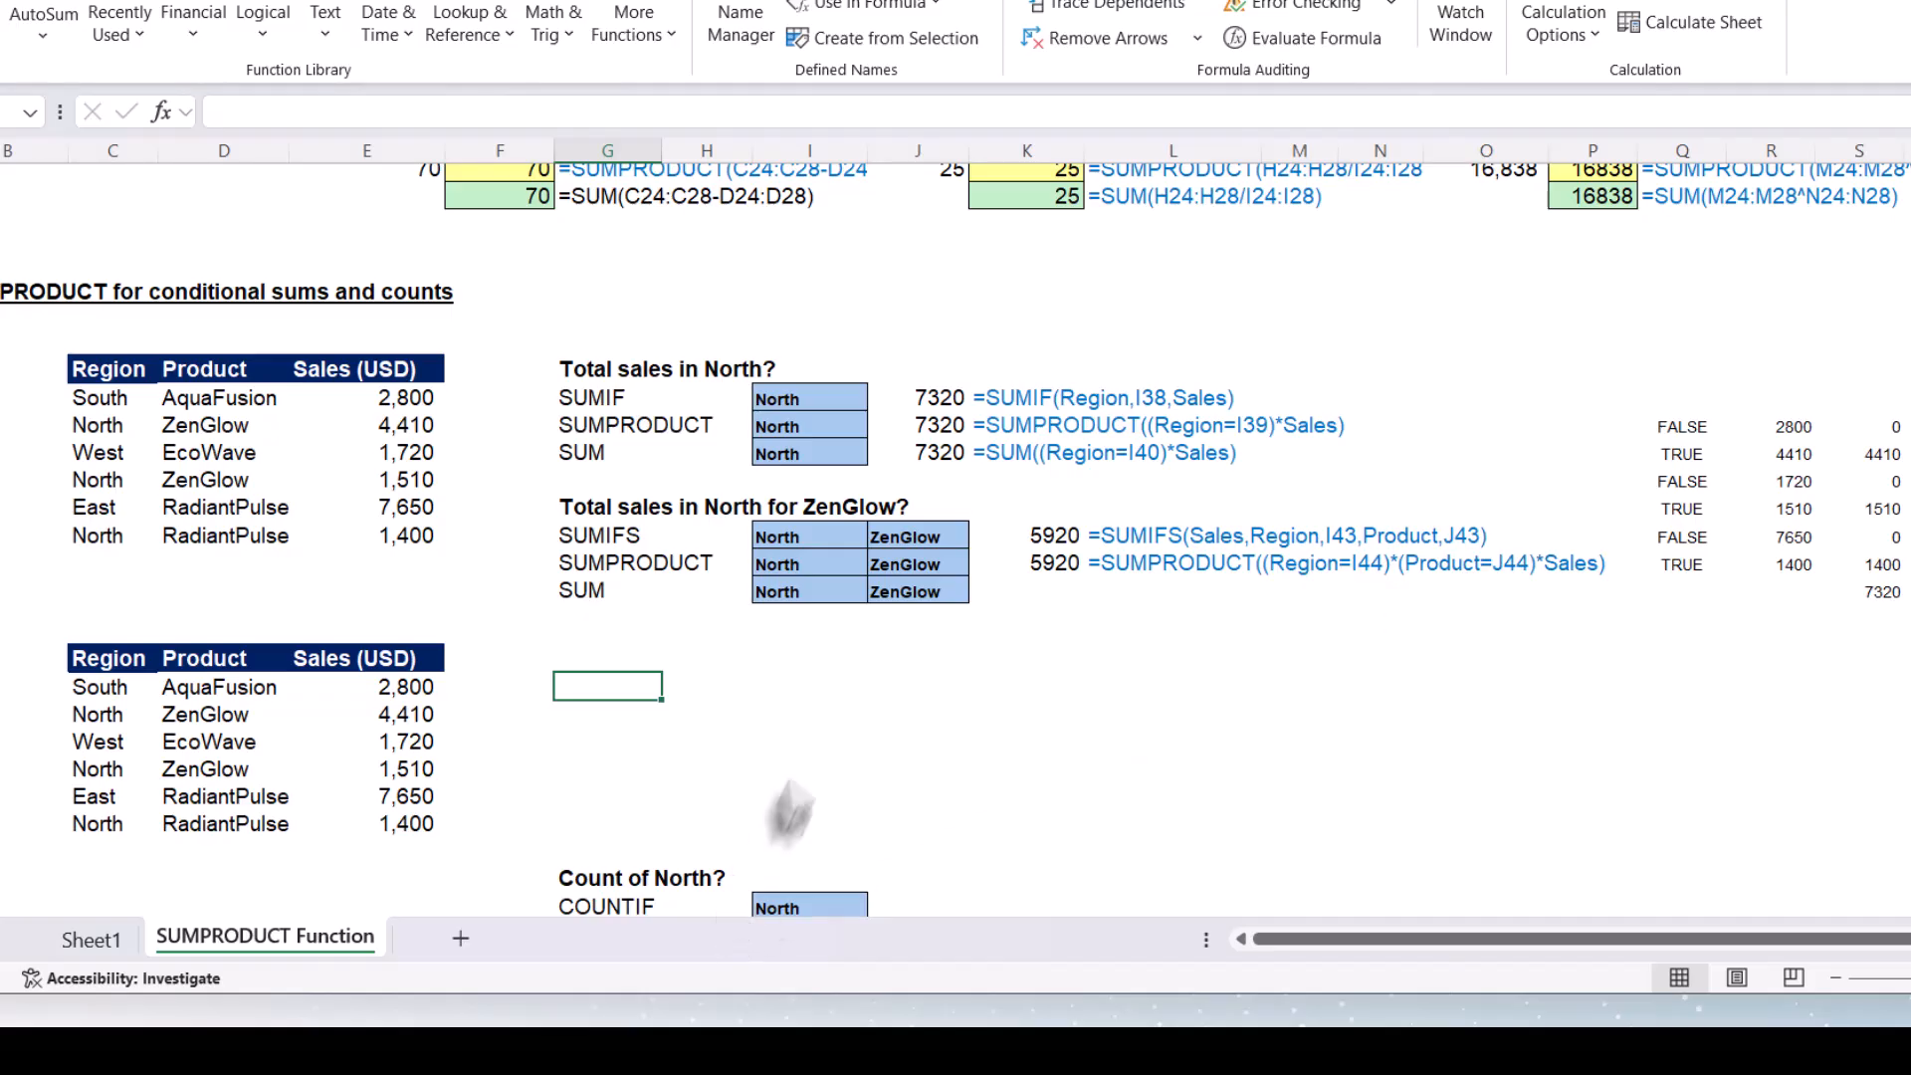
text(regi)
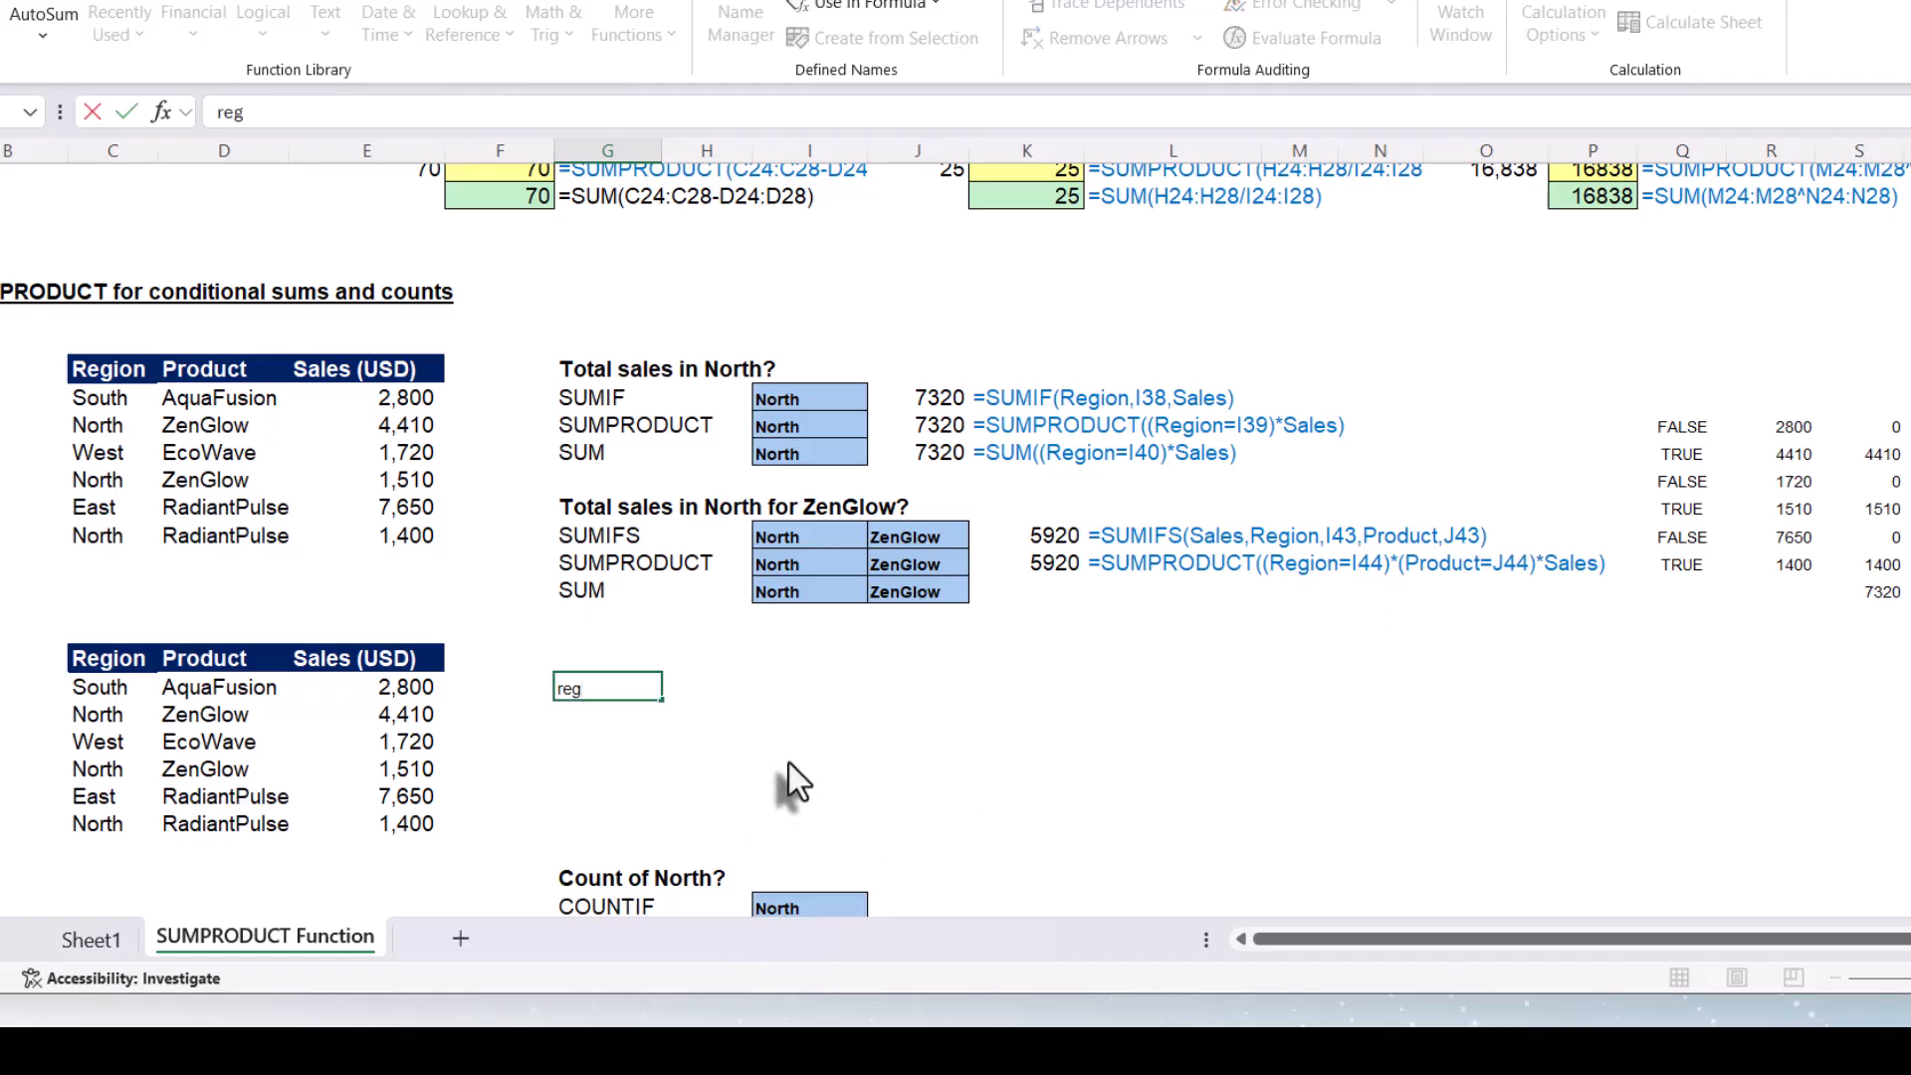
key(BackSpace)
key(BackSpace)
key(BackSpace)
key(BackSpace)
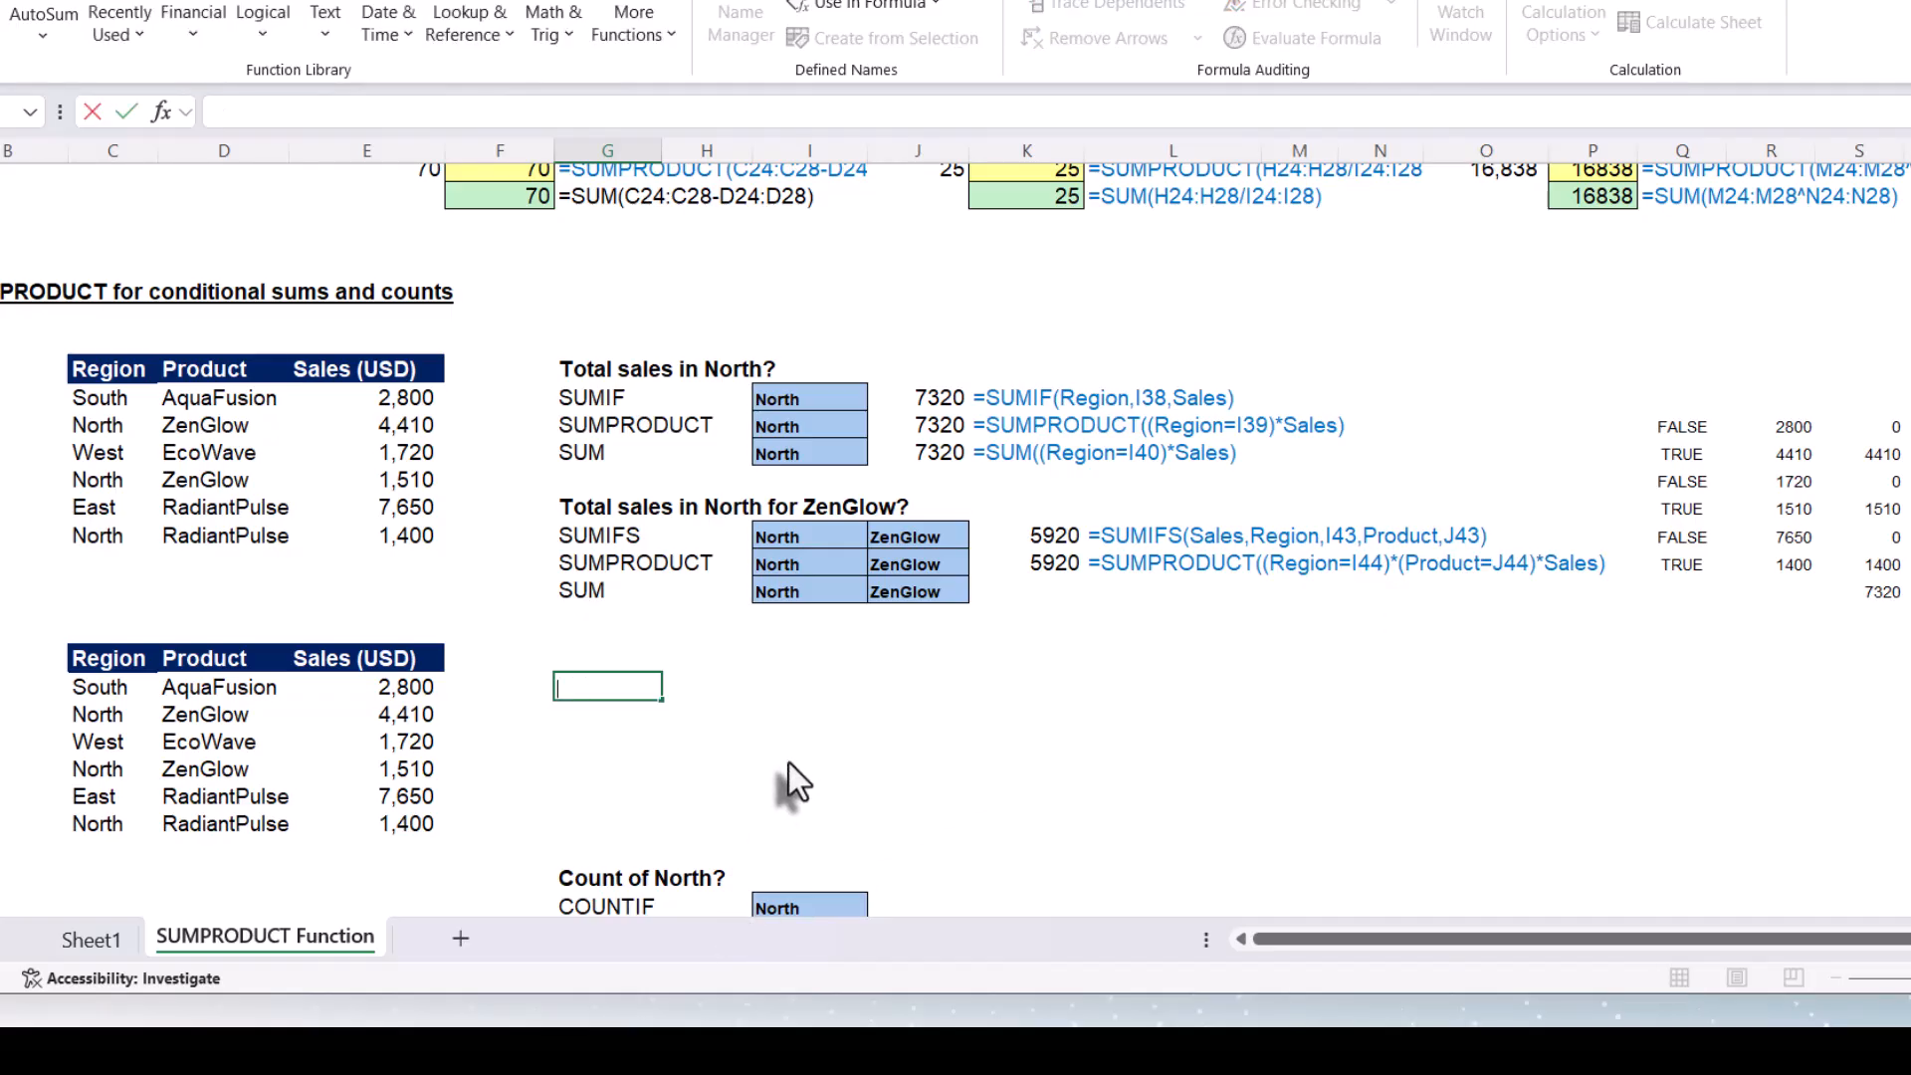
Build a region condition array in G49 with the formula =Region=I44
text(=r)
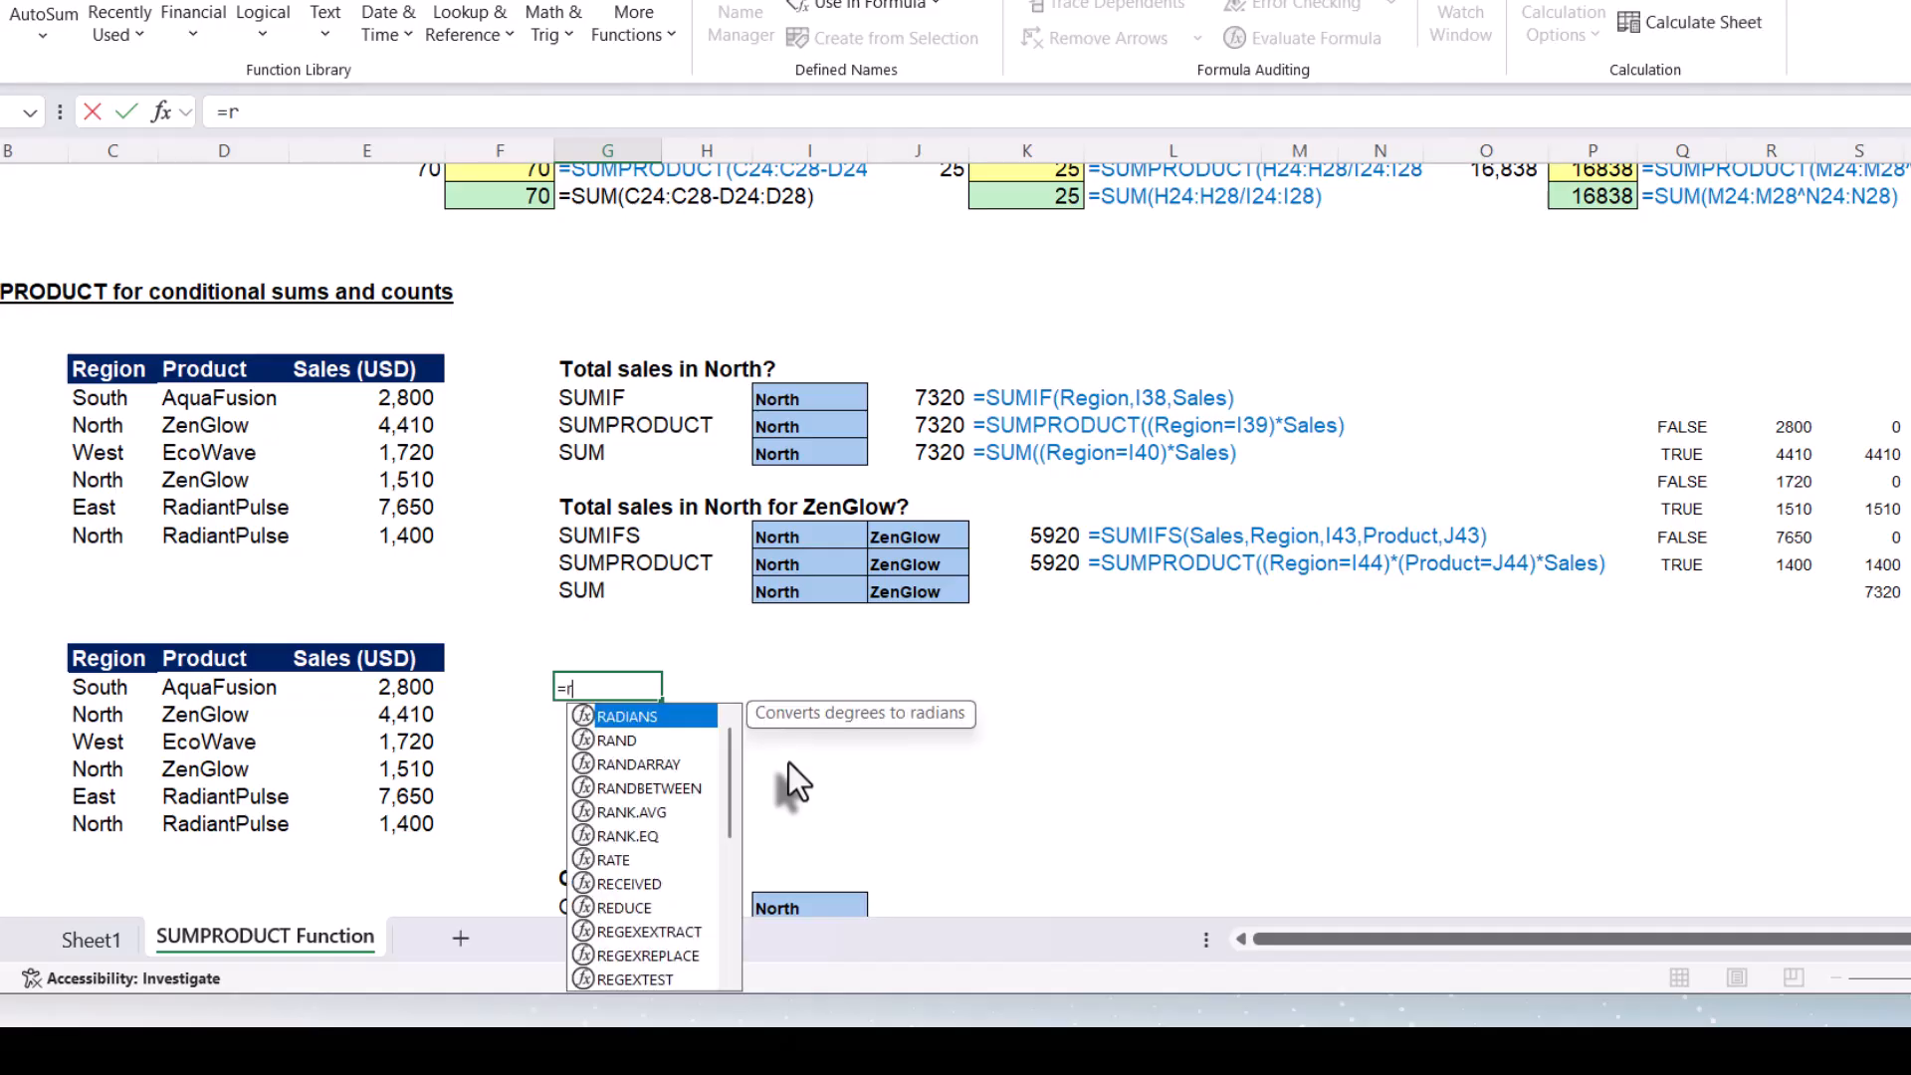
text(egion)
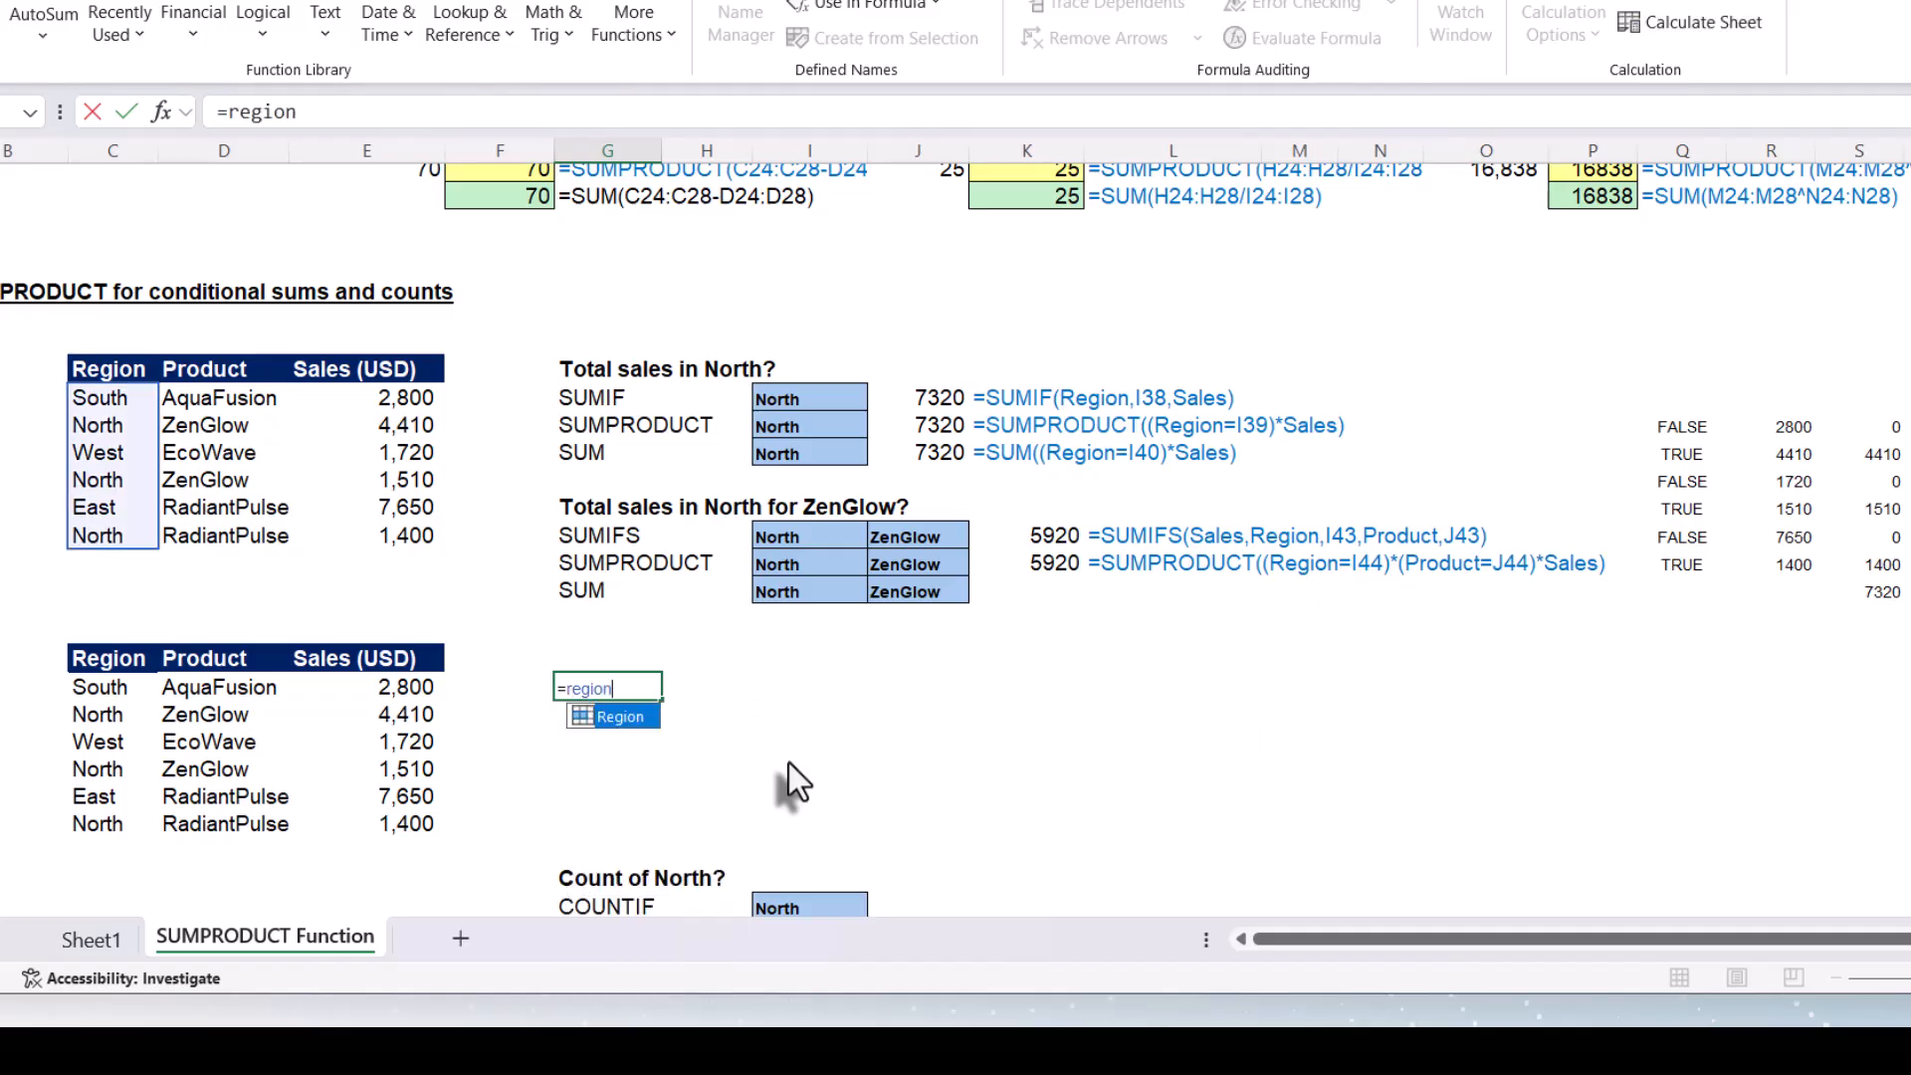
key(Tab)
text(=)
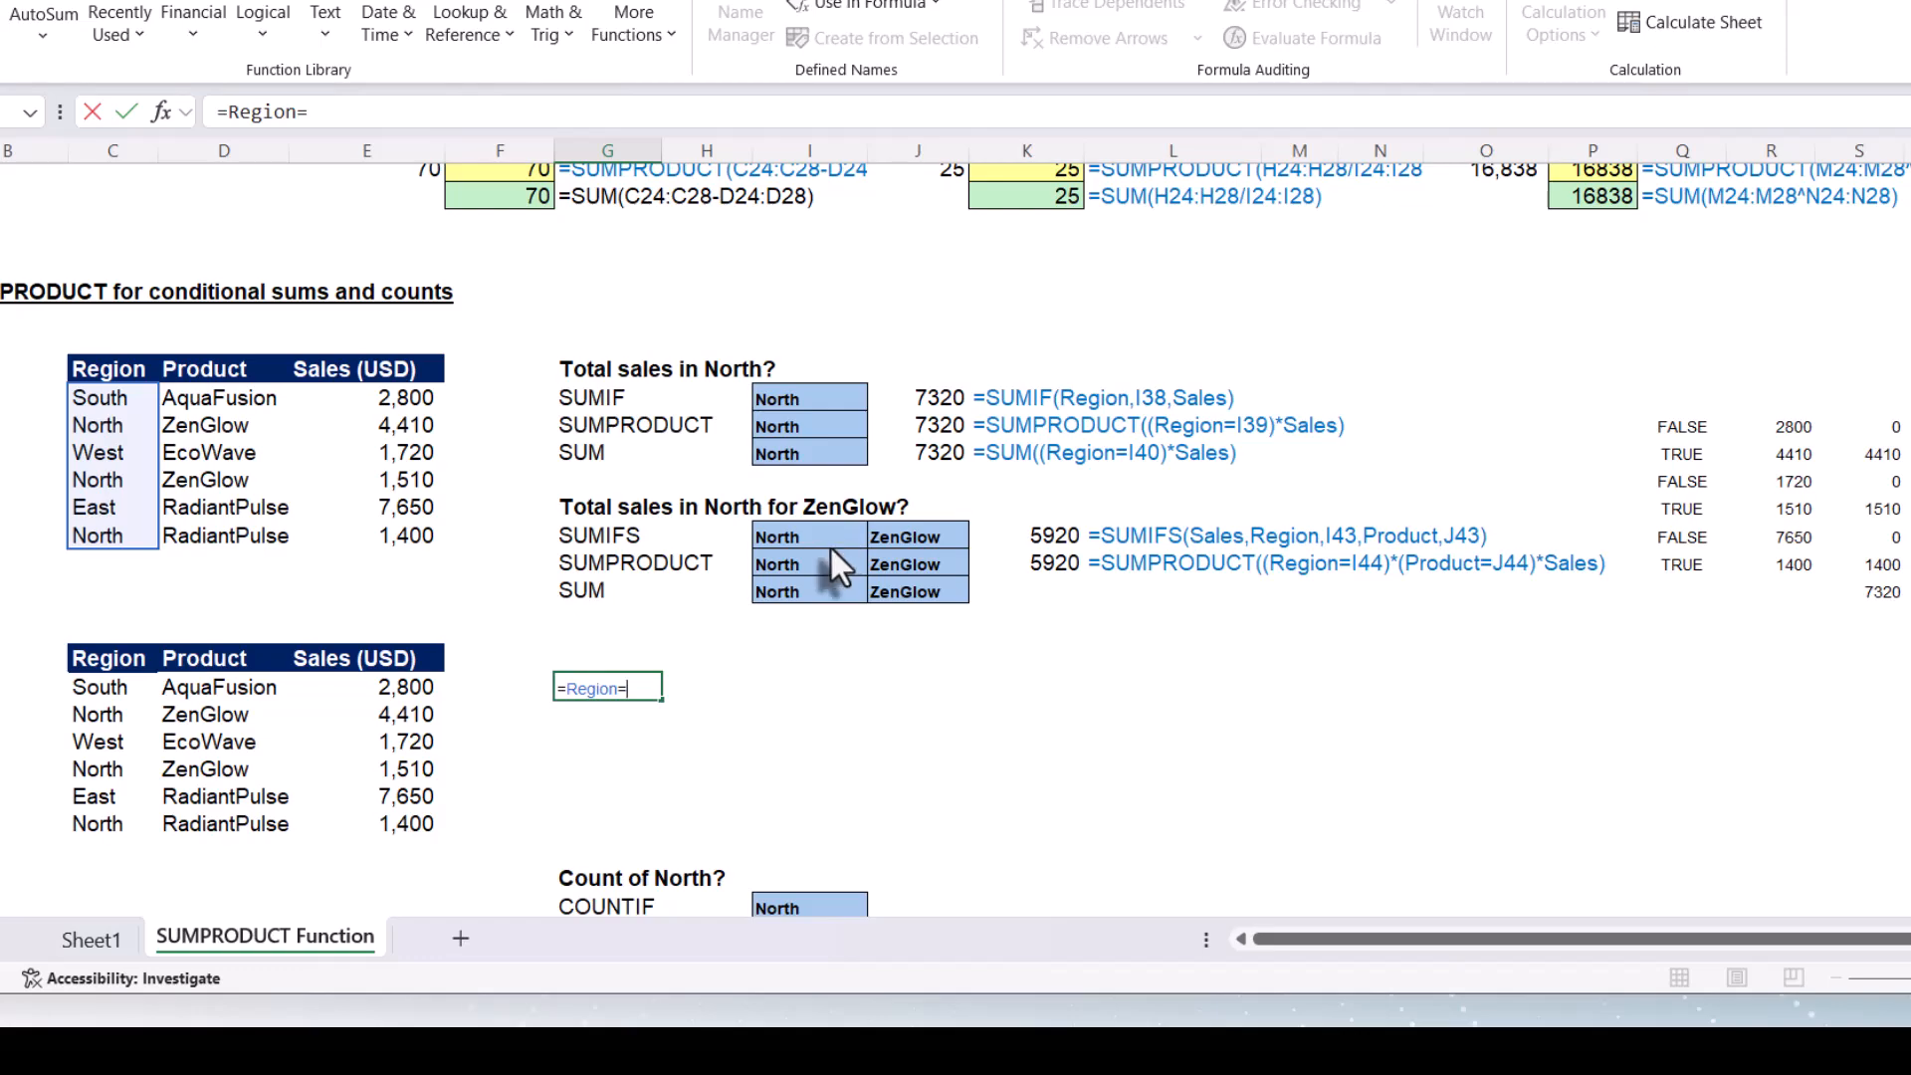
click(810, 564)
key(Return)
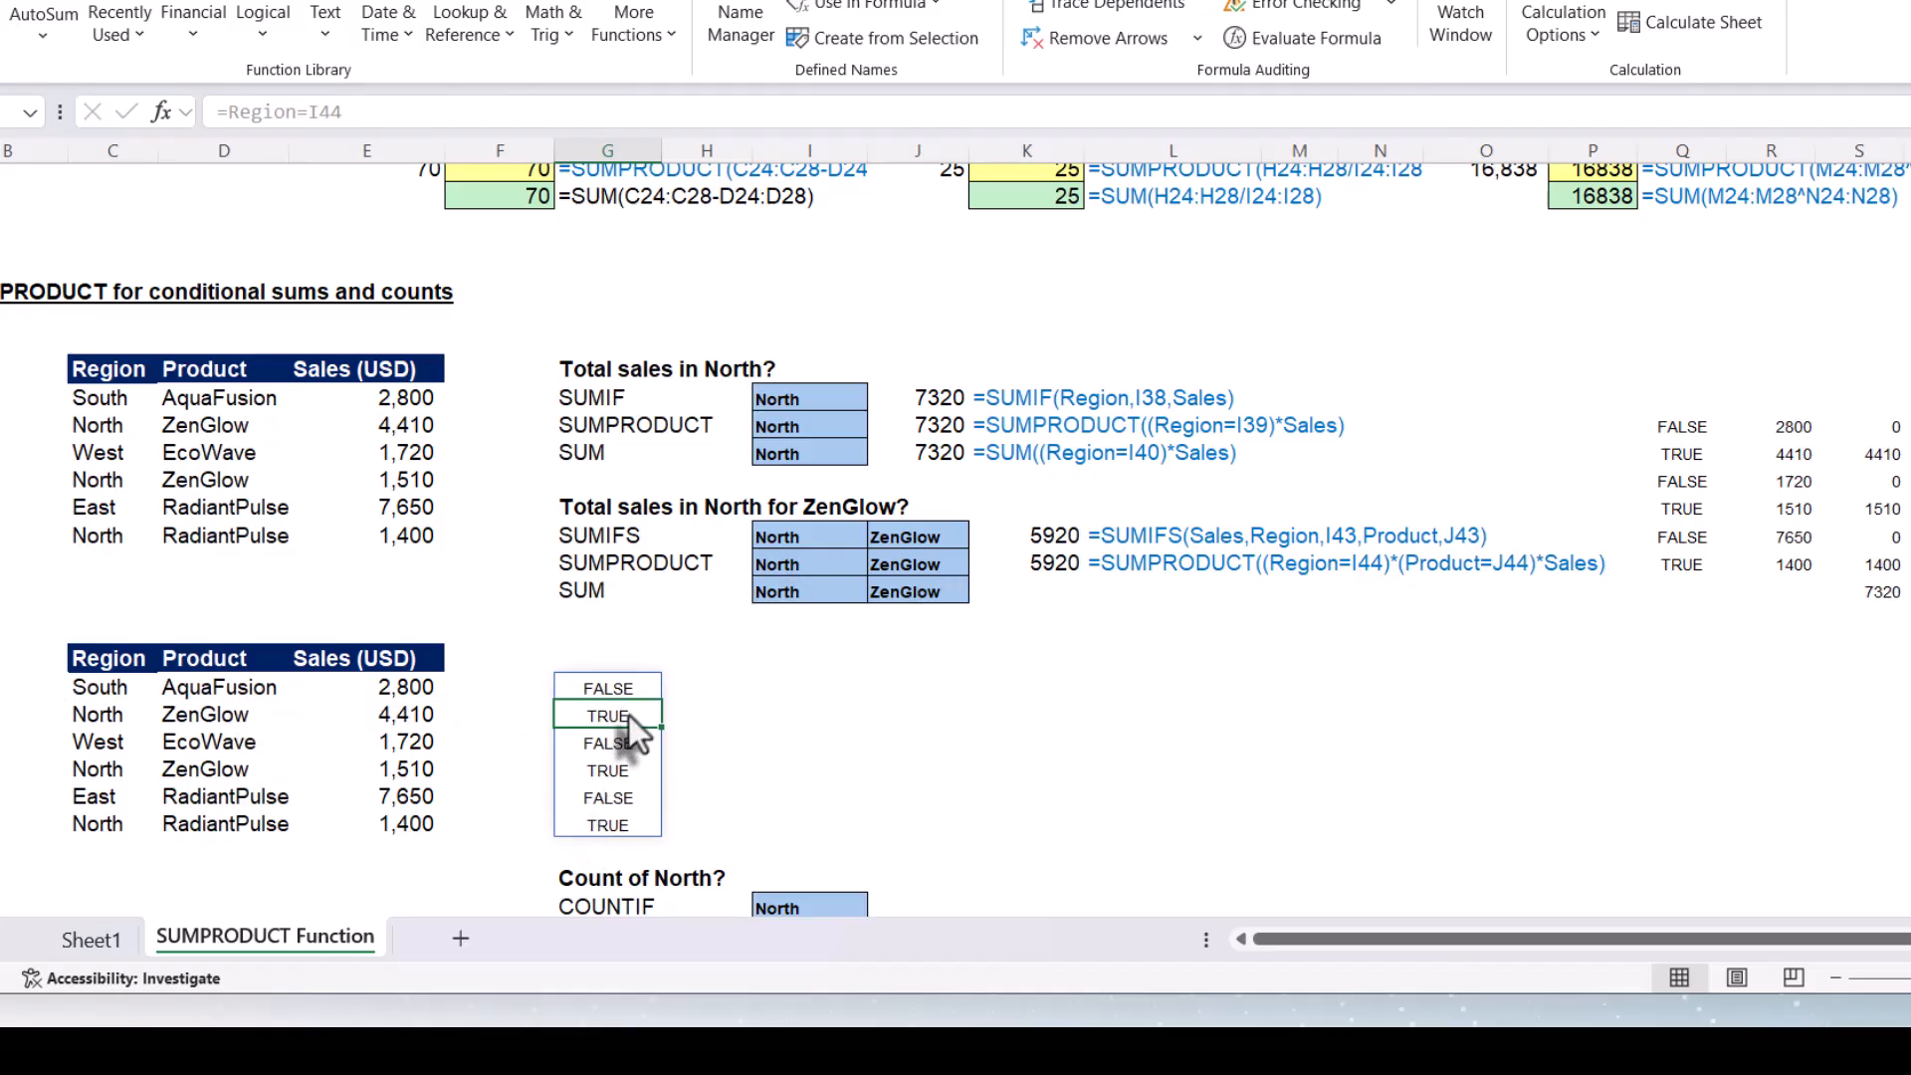
Build a product condition array in H49, beside the region array, with the formula =Product=J44
click(714, 693)
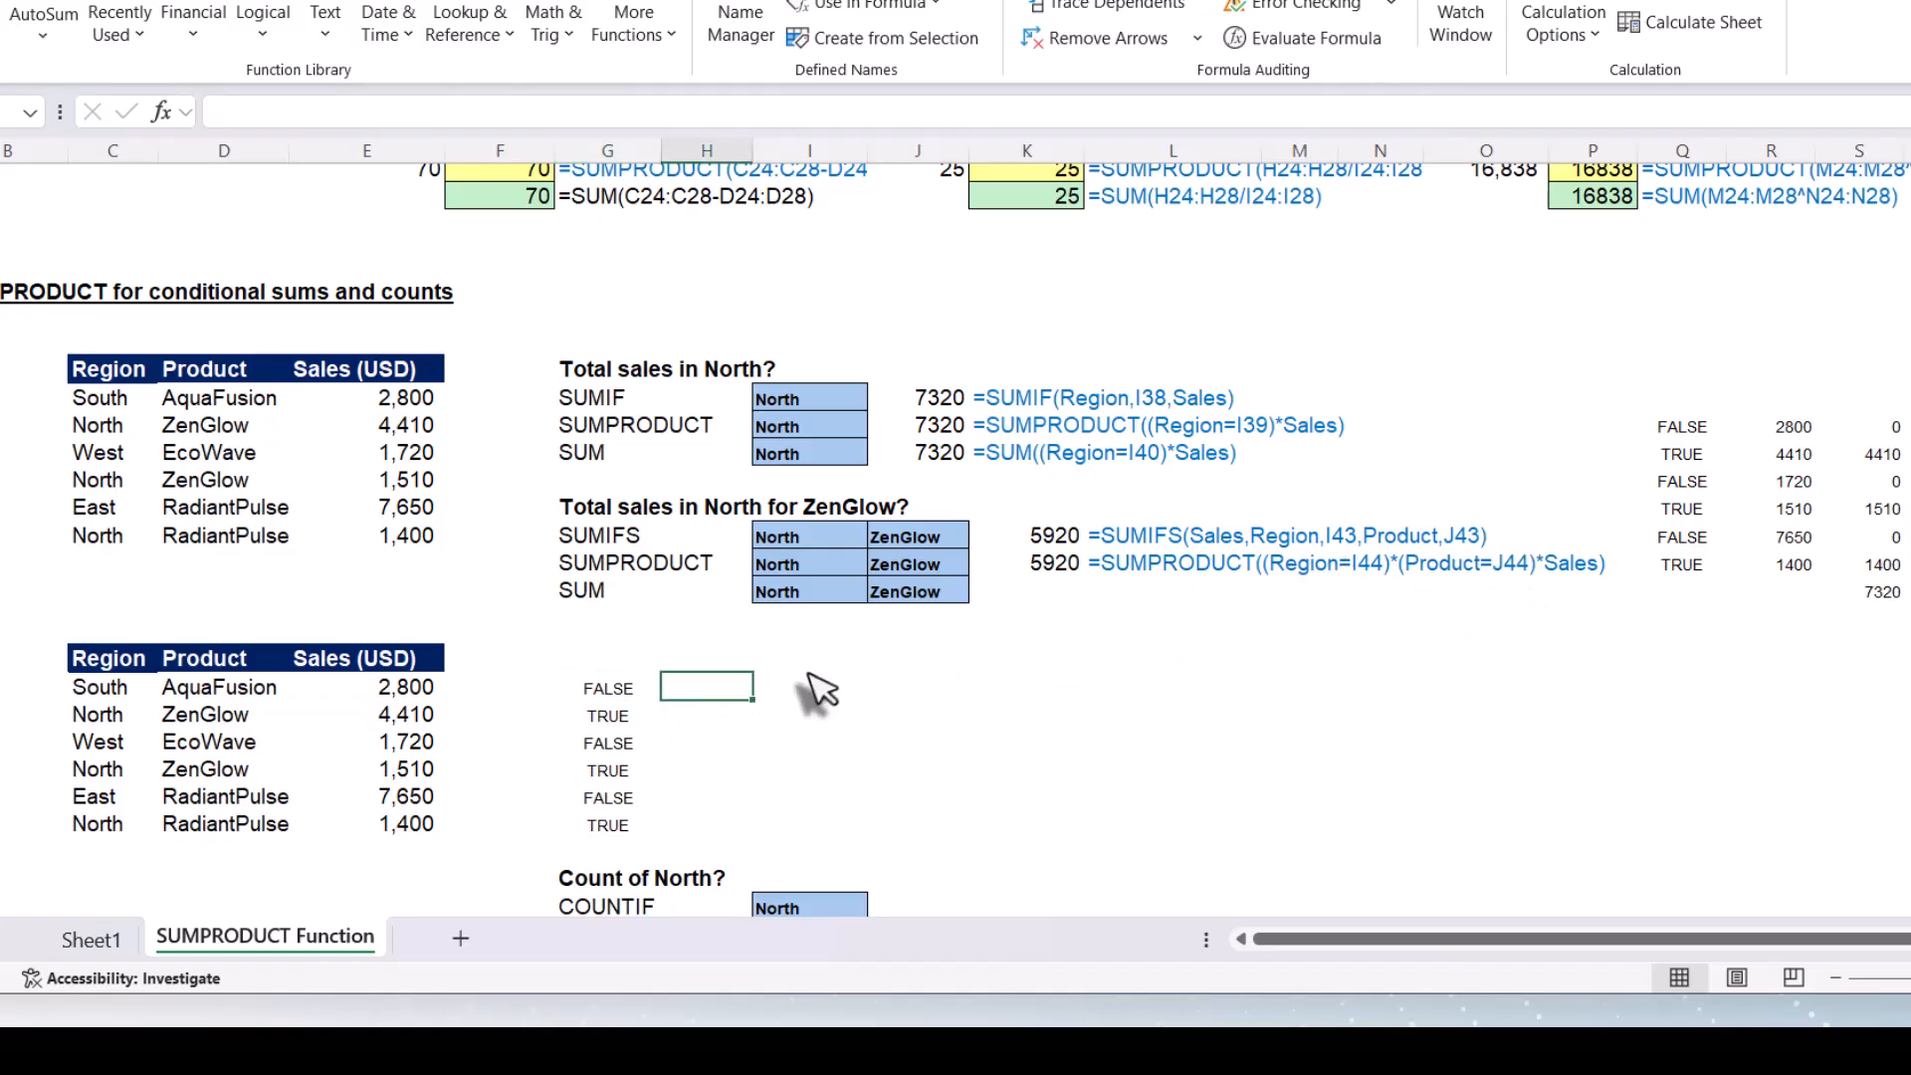
text(=)
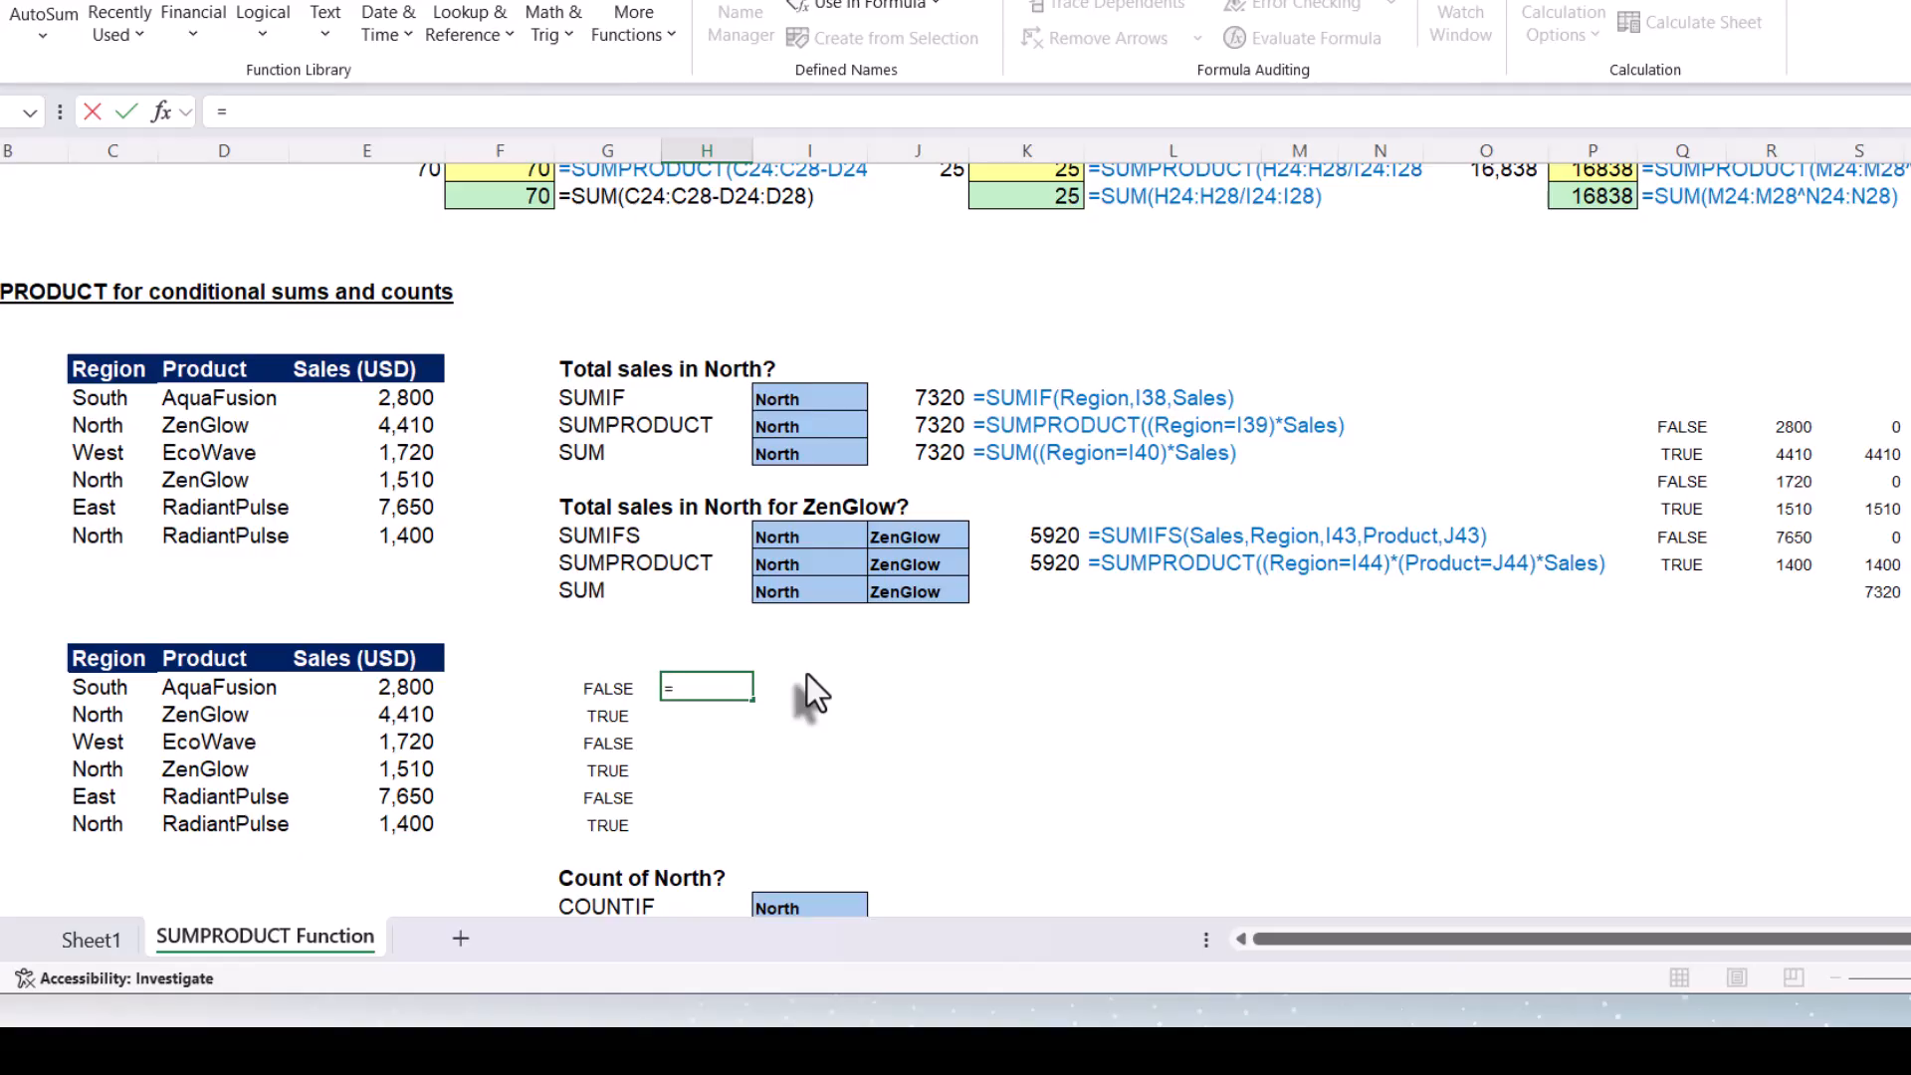
text(prod)
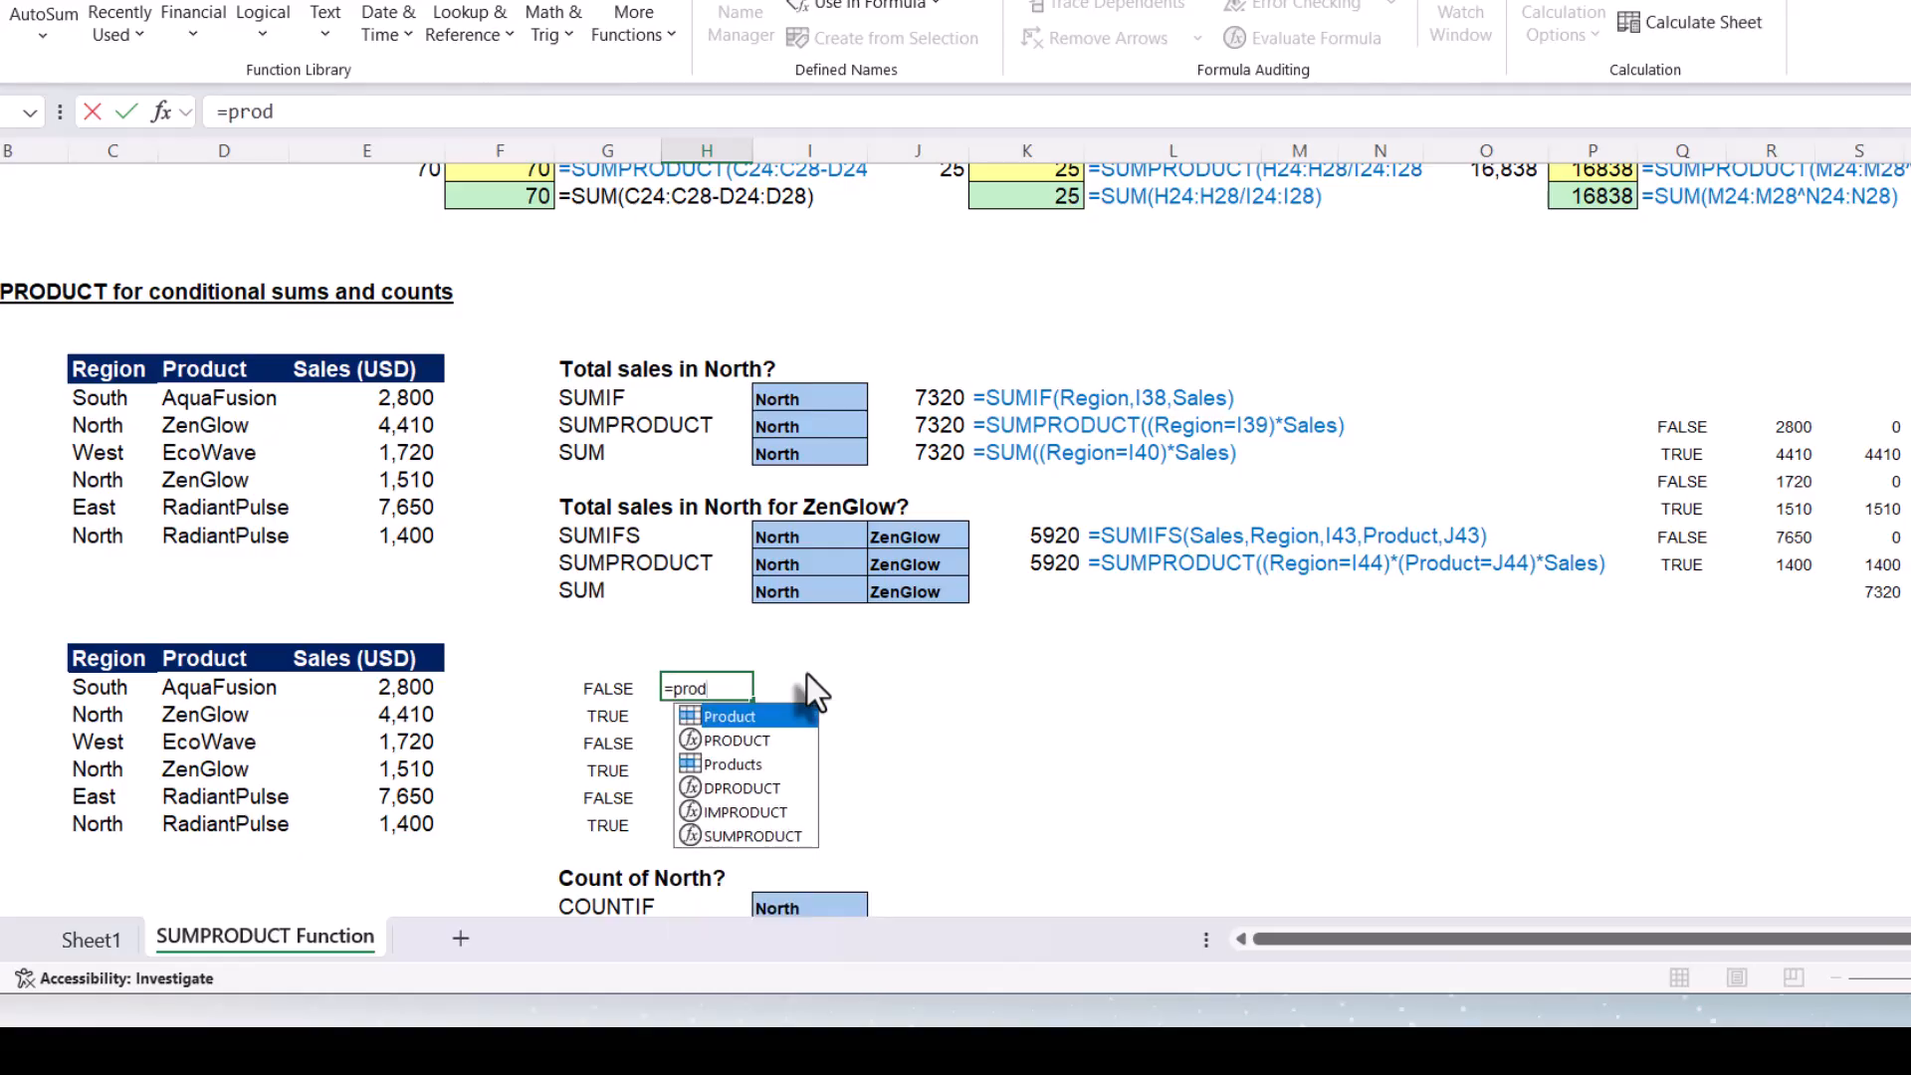
key(Tab)
text(=)
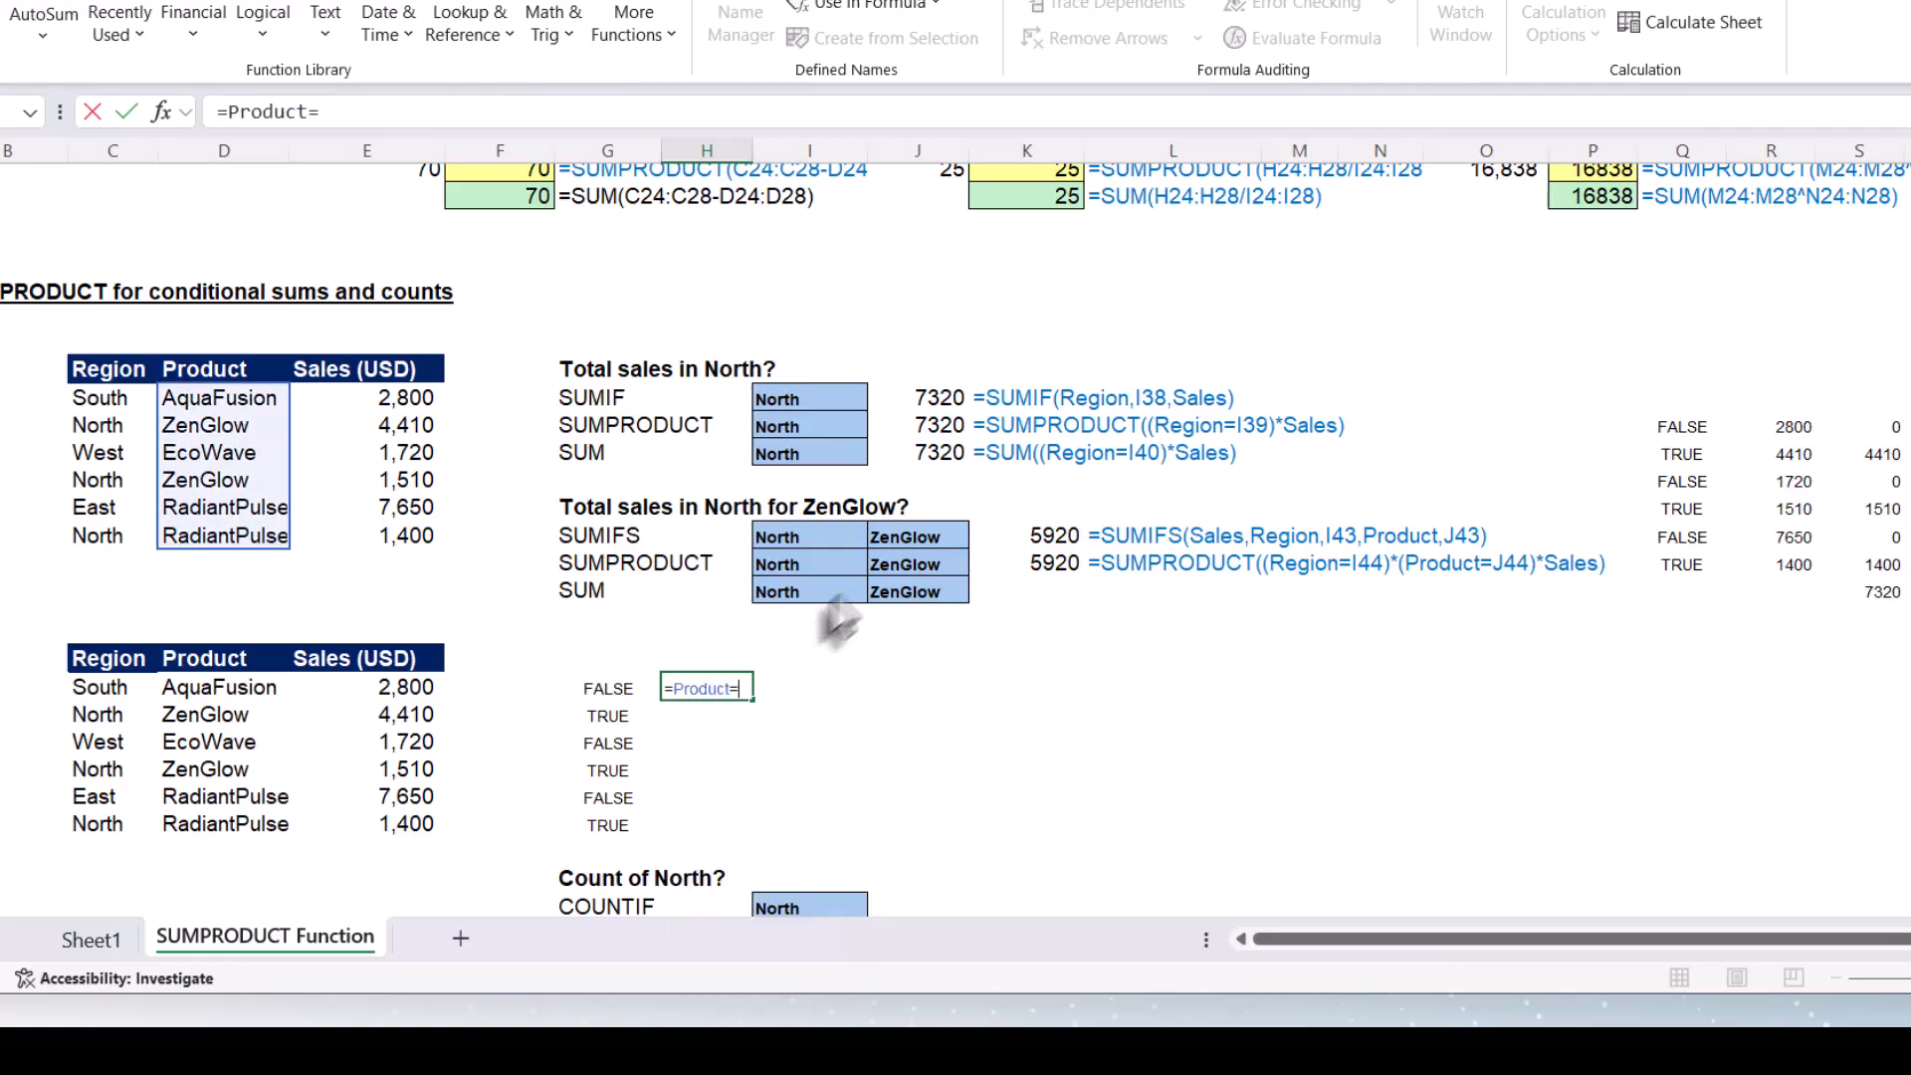
click(904, 565)
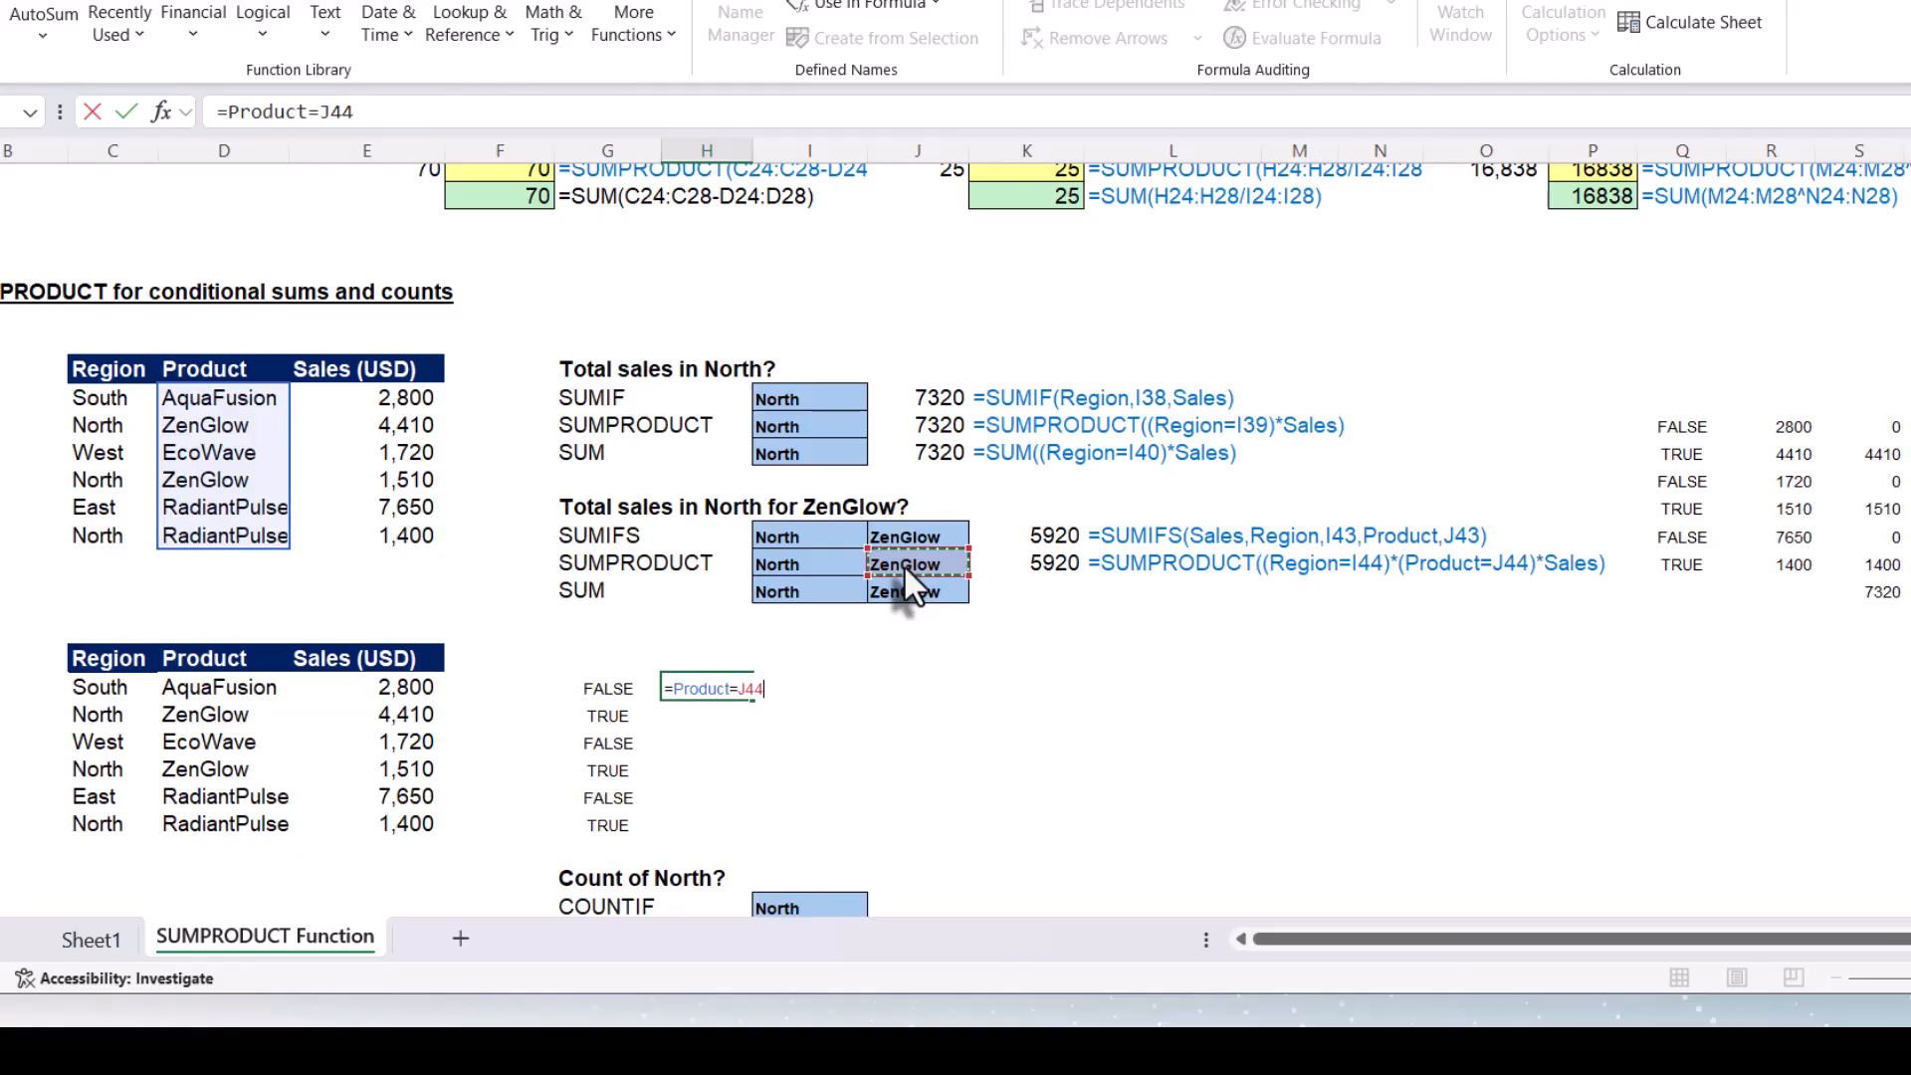
key(Return)
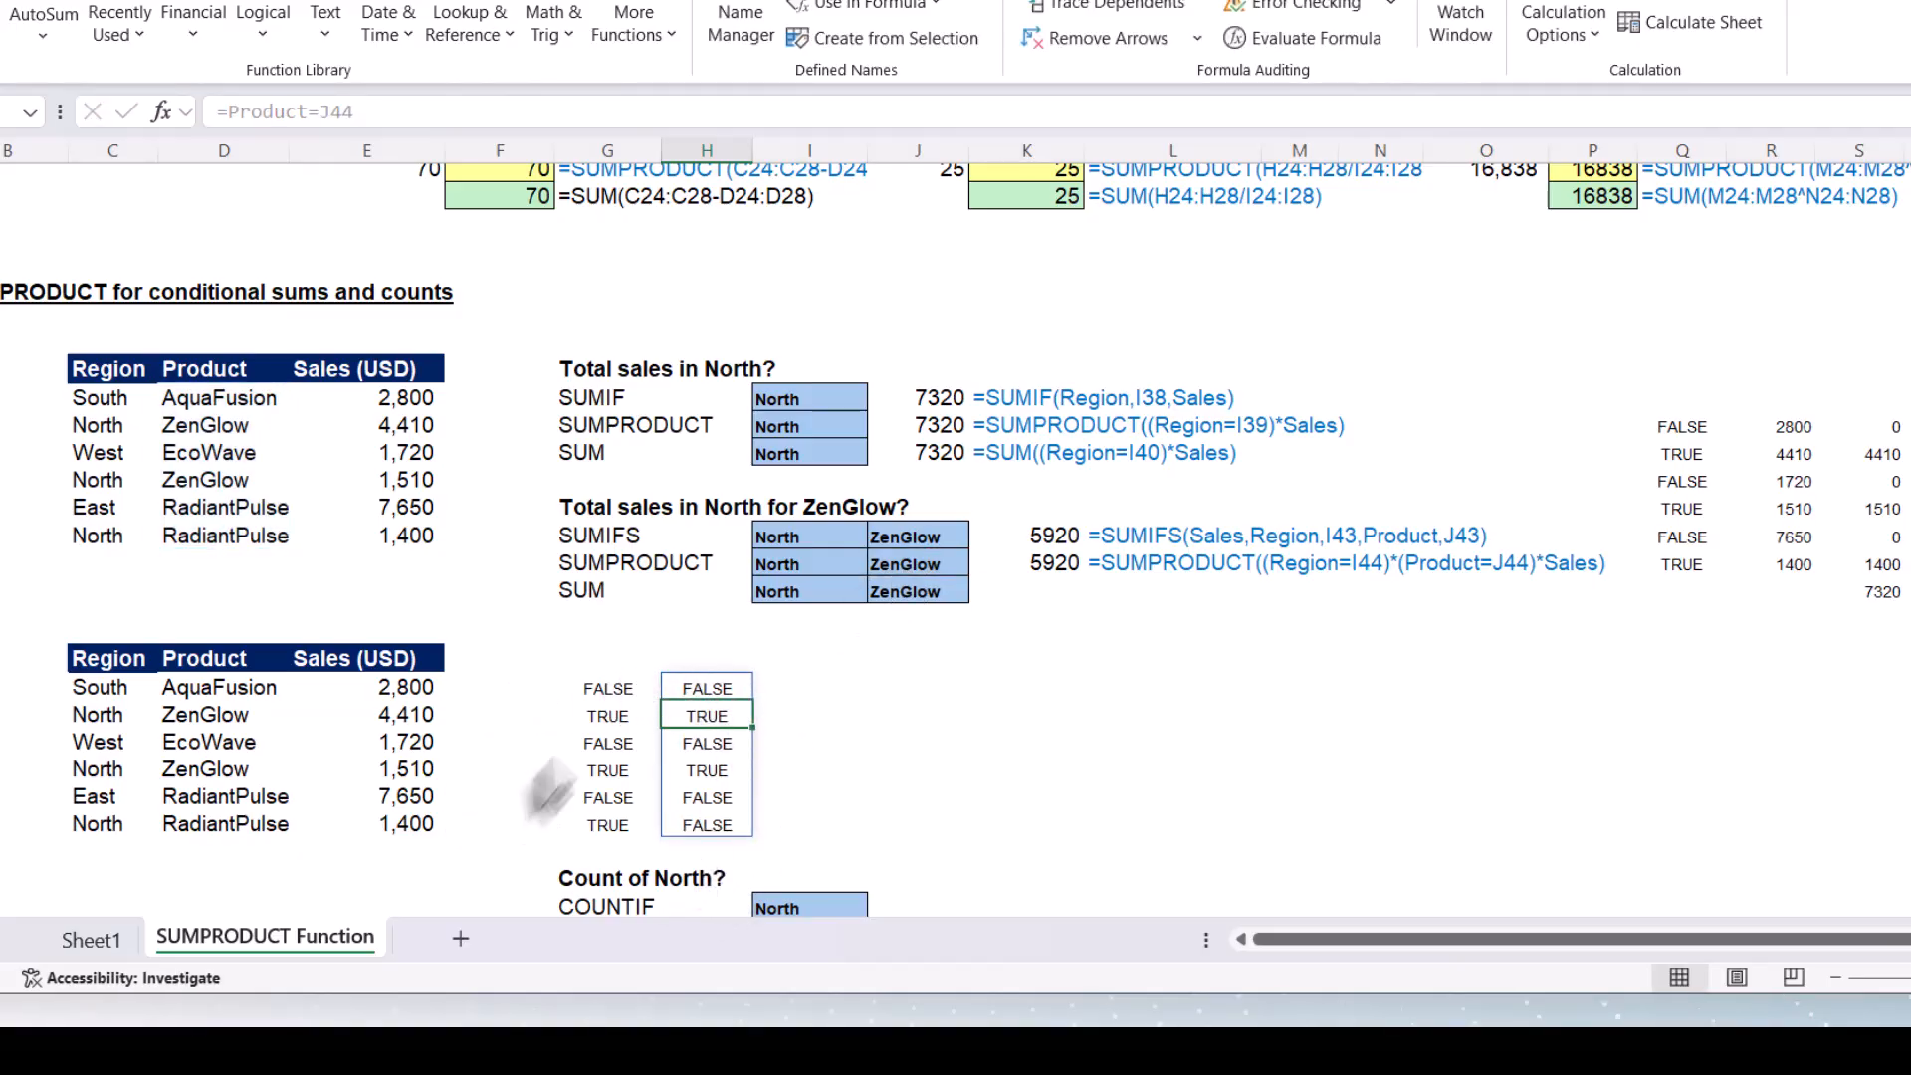
Spill the sales values into I49, beside the two condition arrays, with the formula =Sales
click(809, 694)
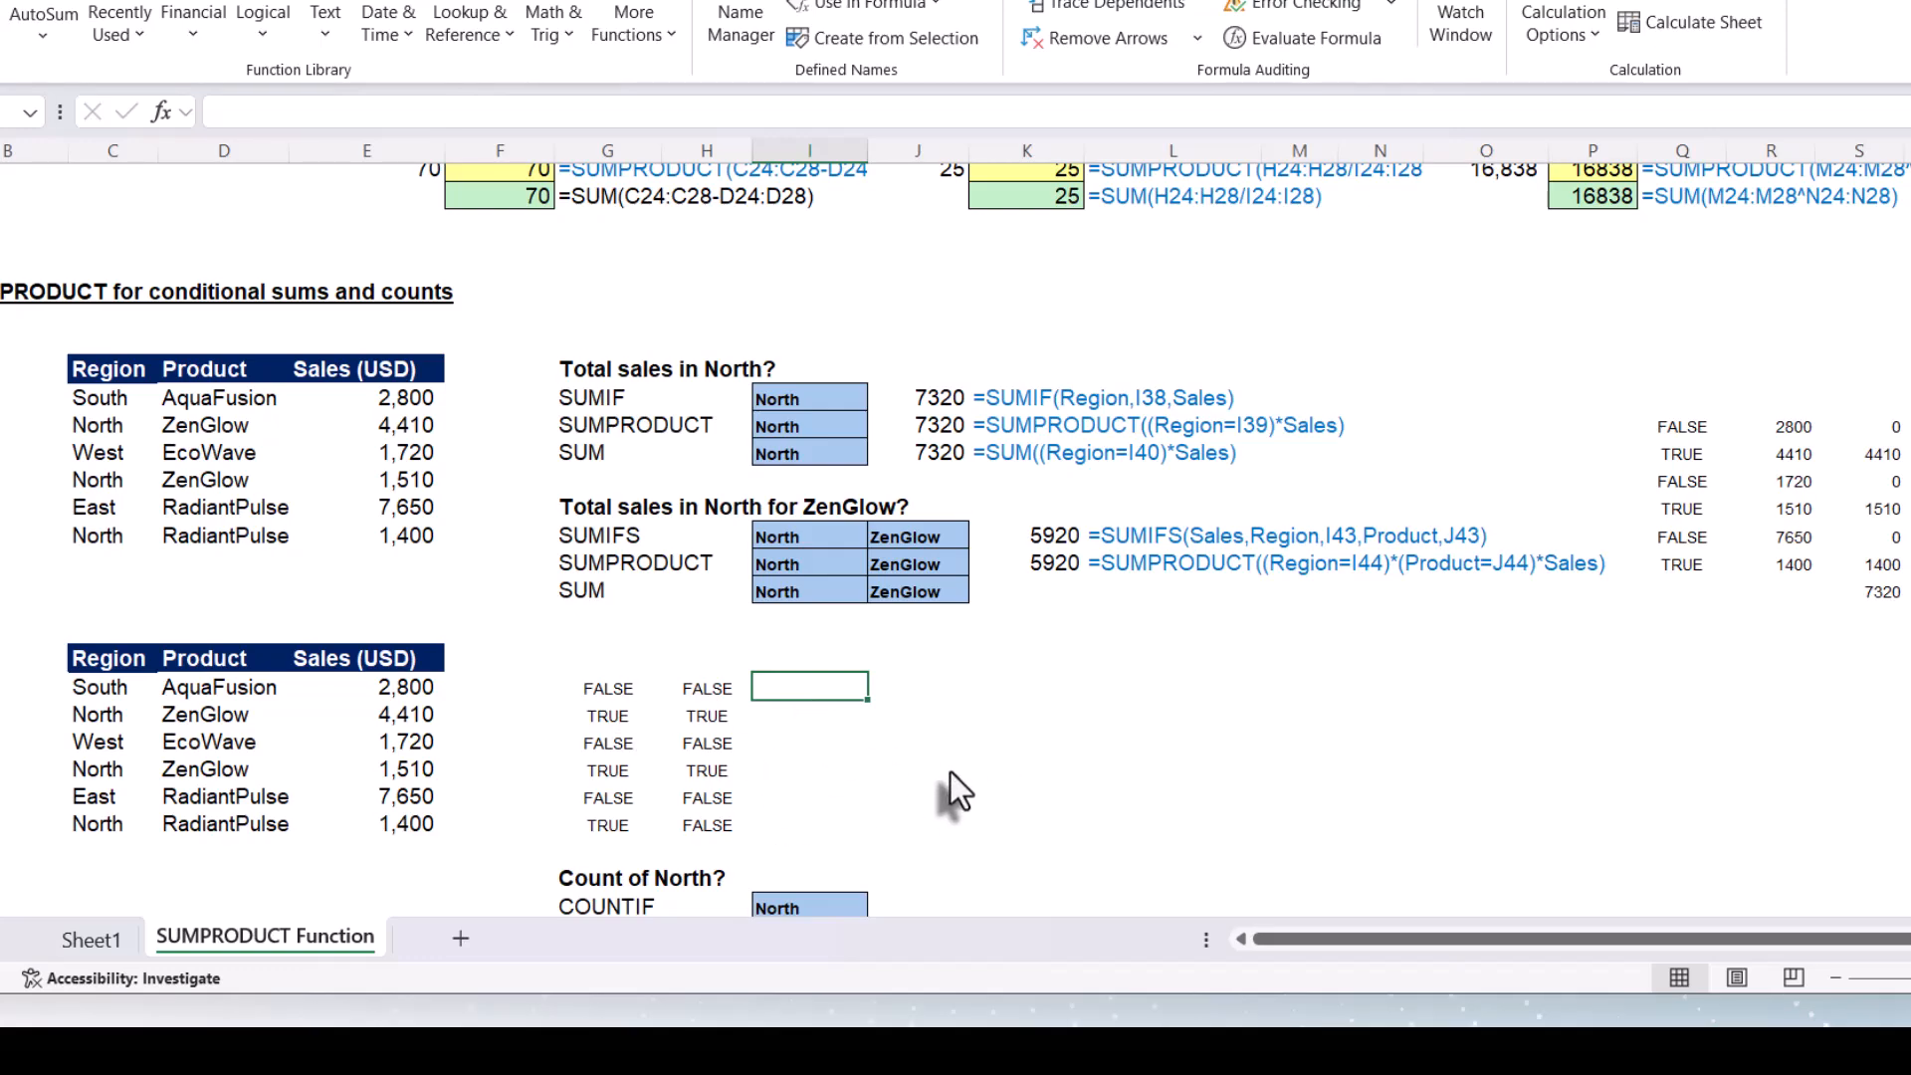
text(=sal)
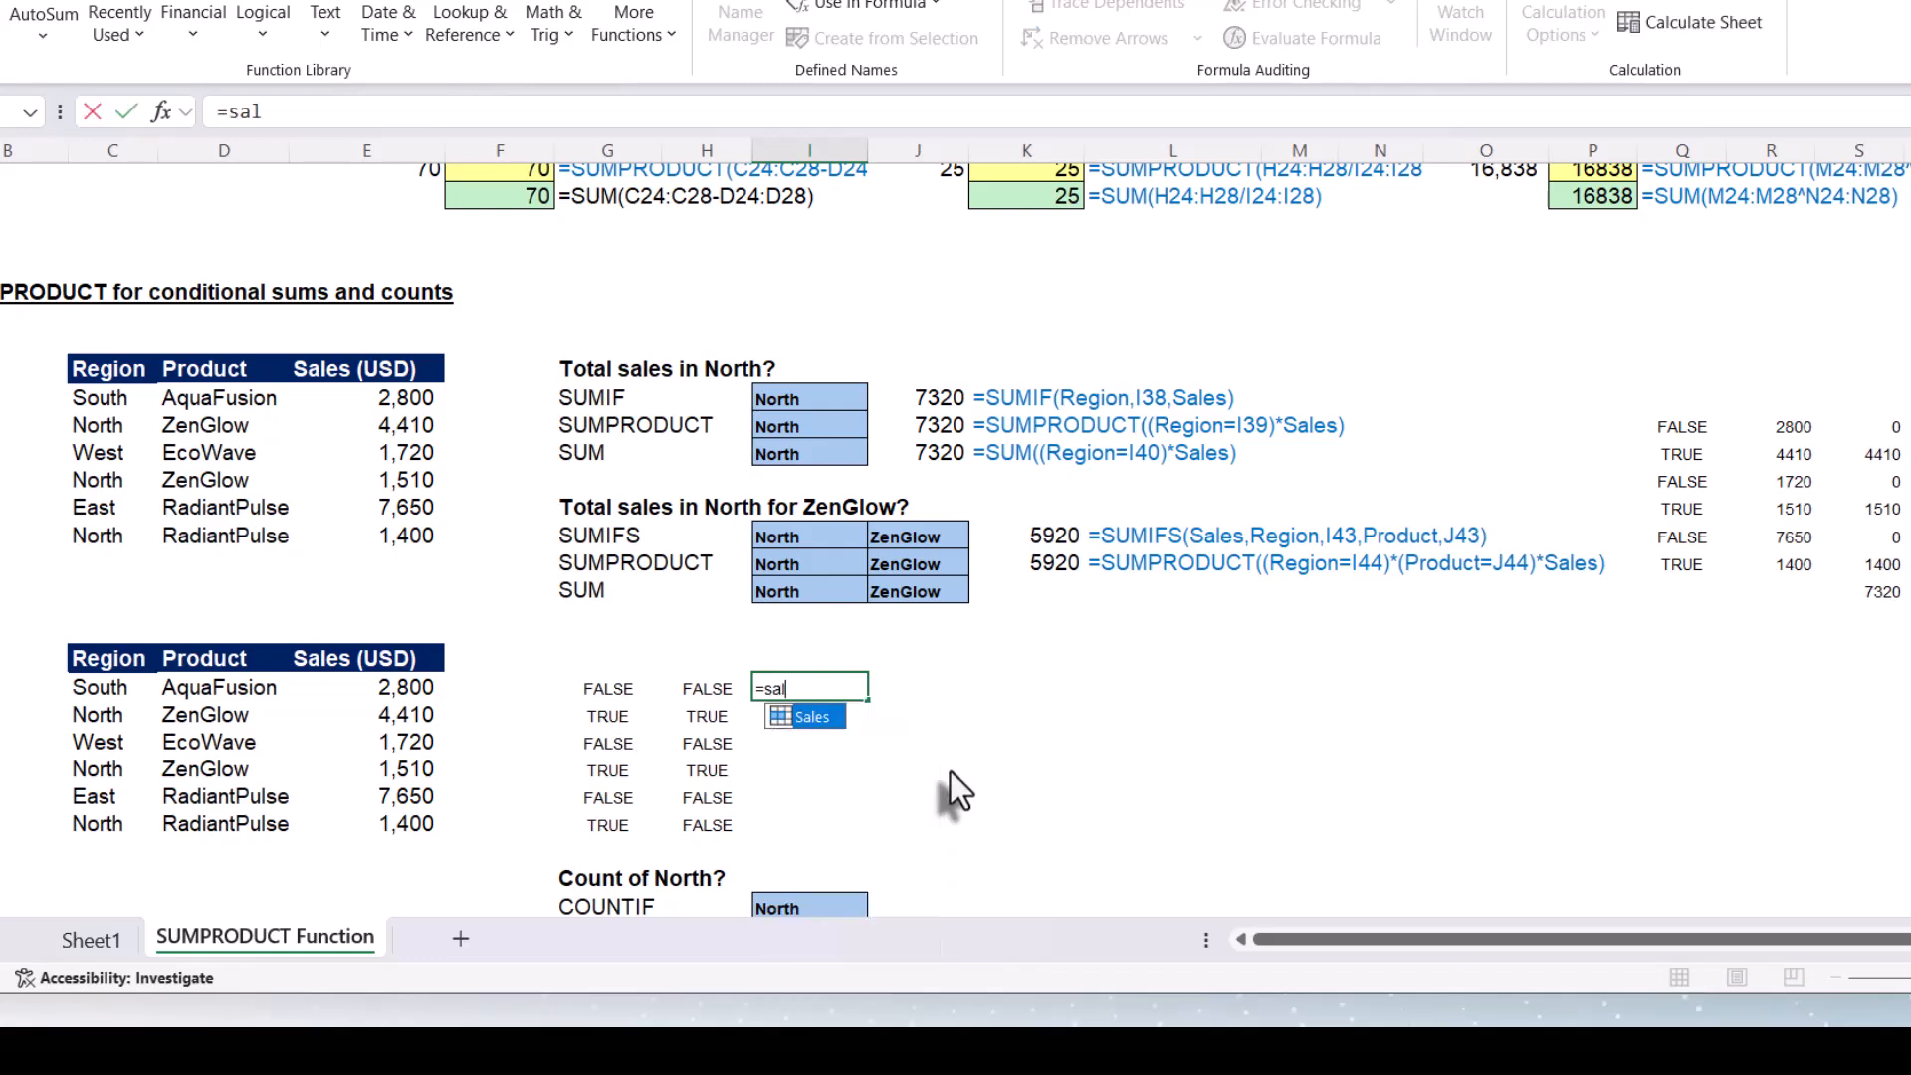
key(Tab)
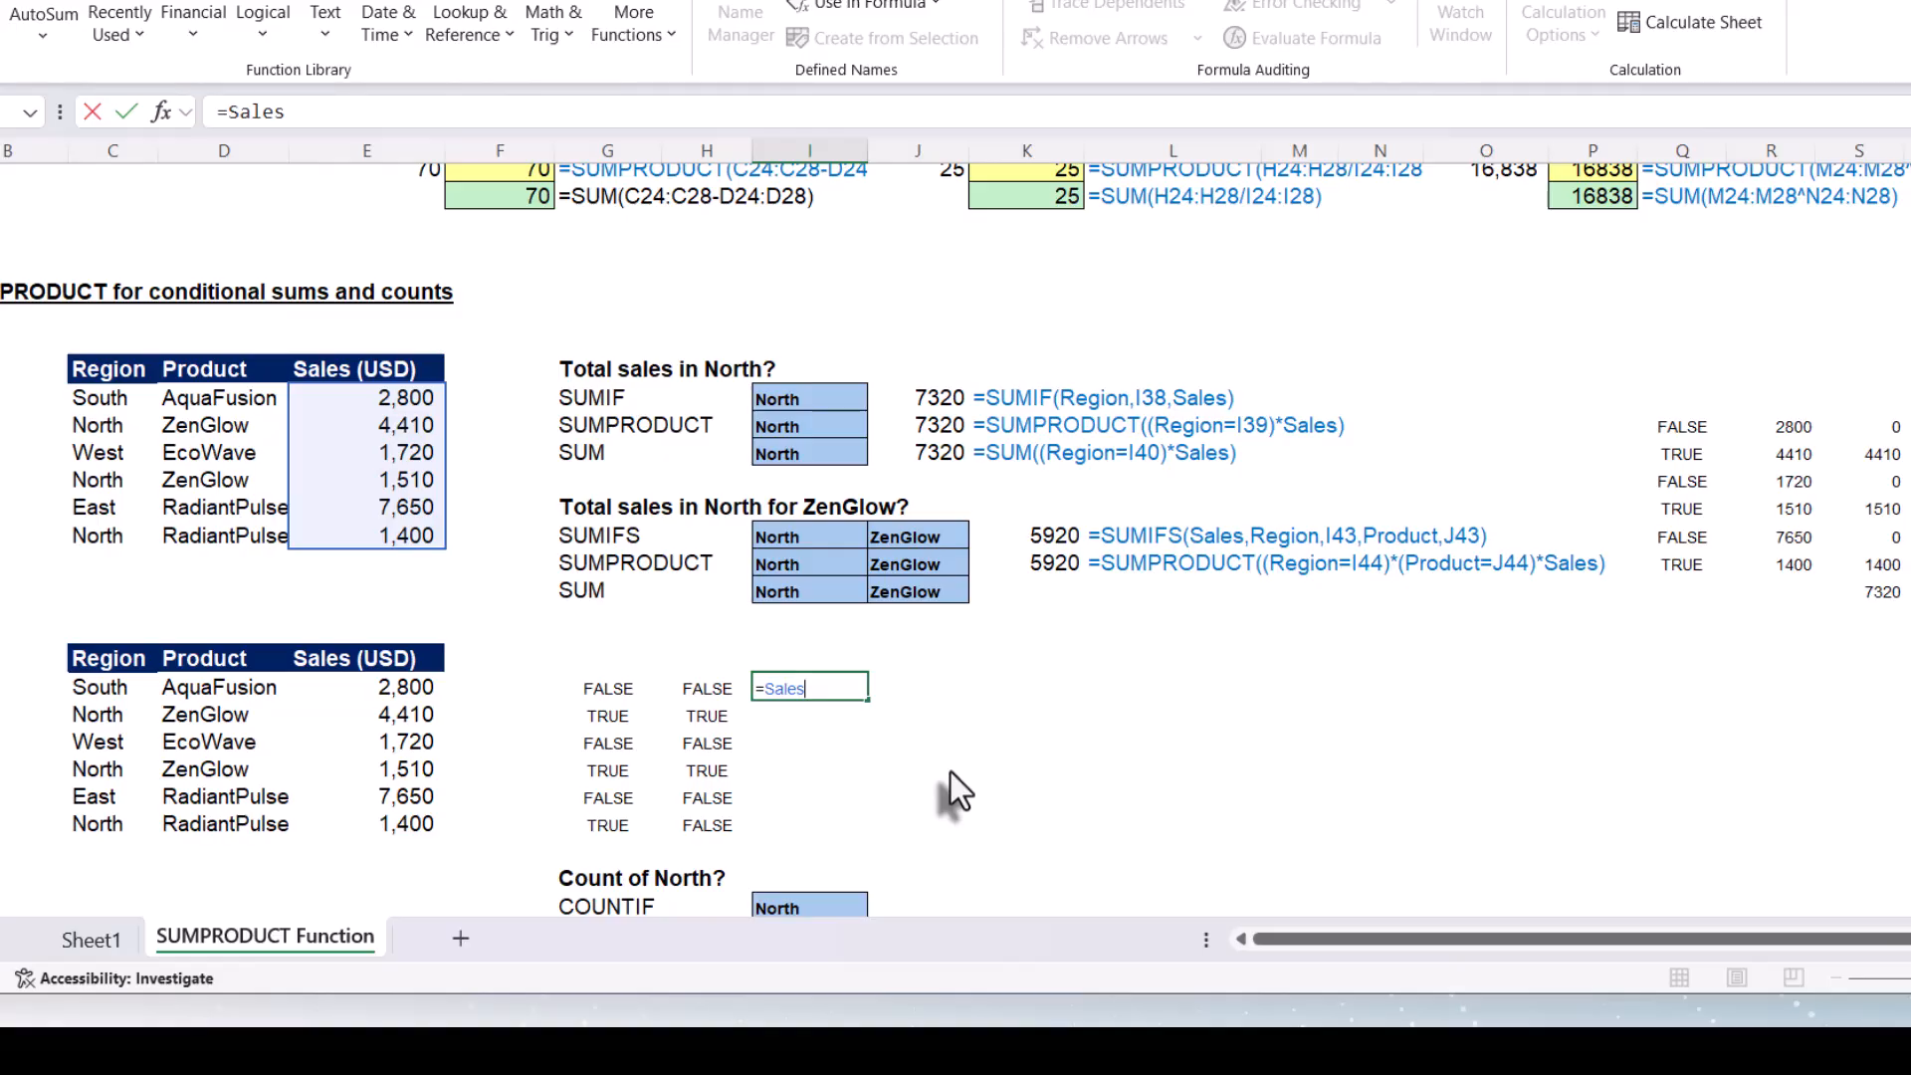
key(Return)
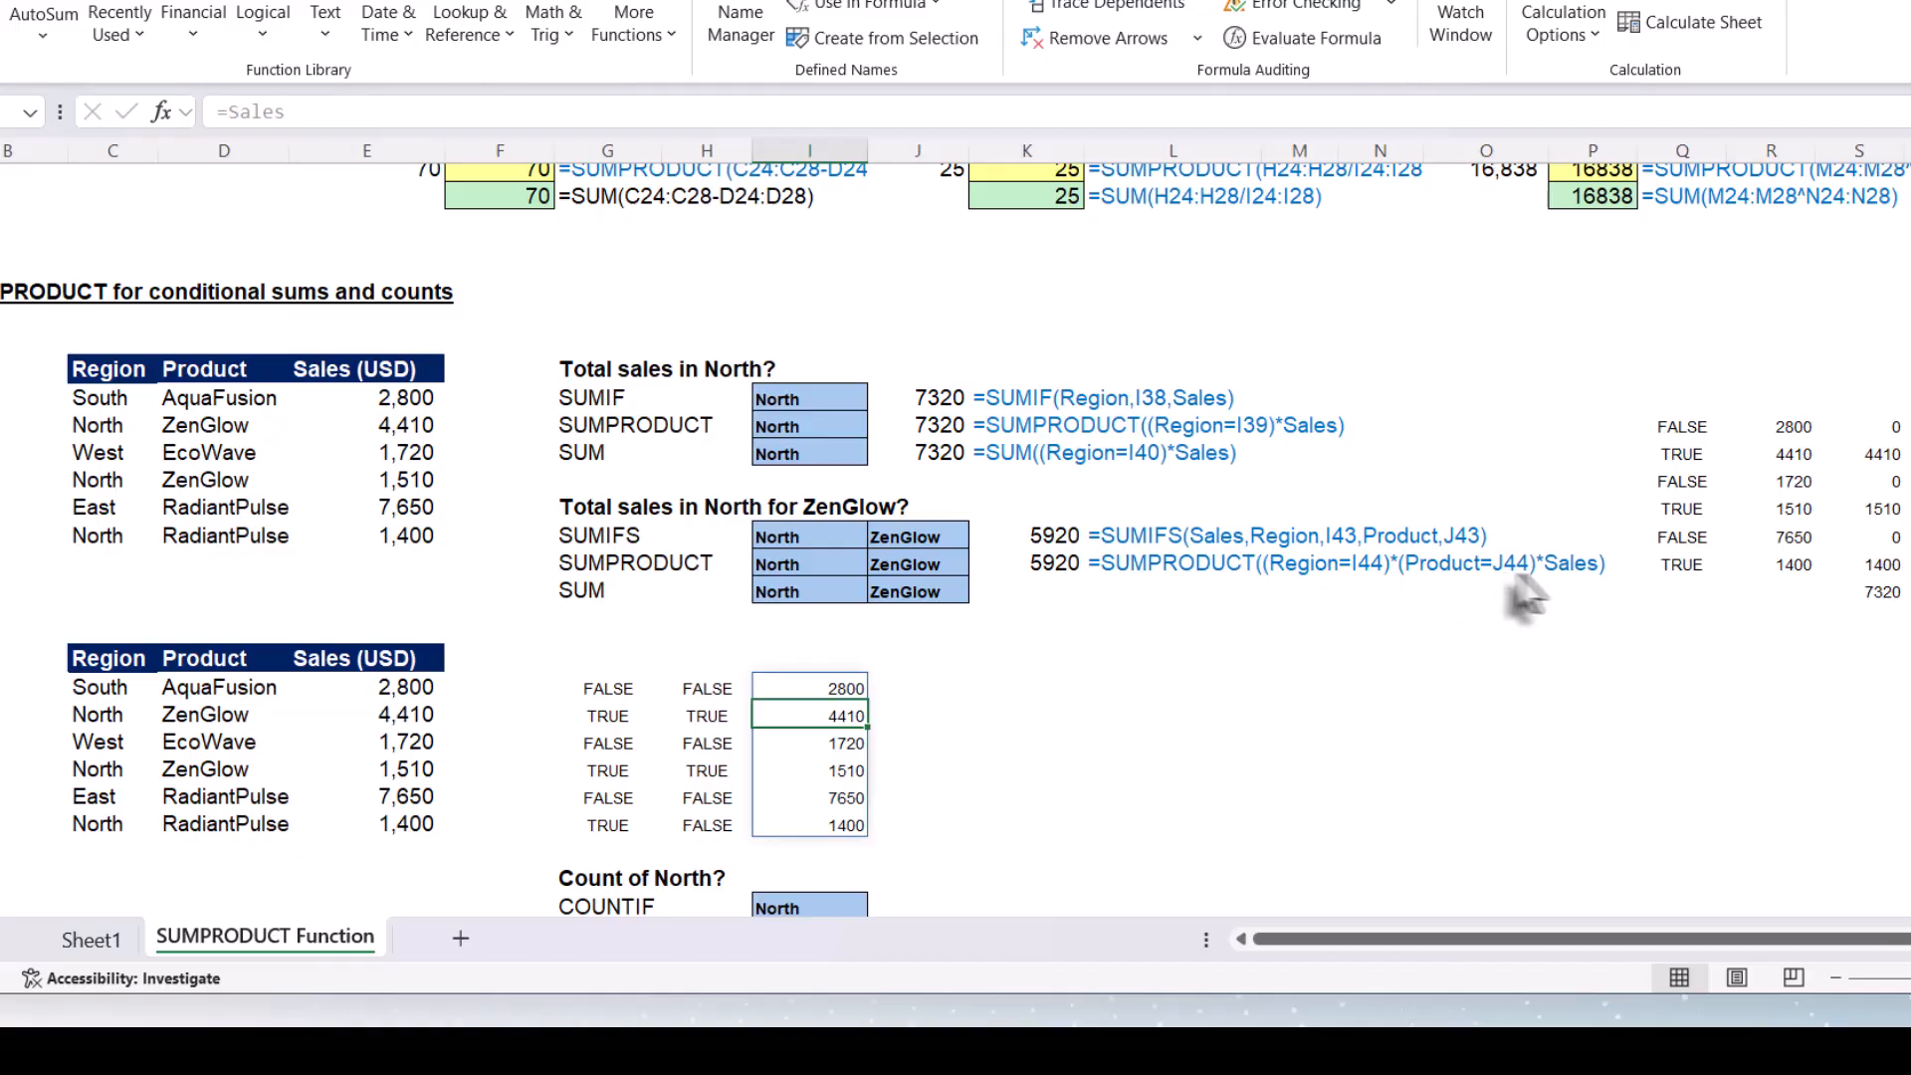
Multiply the region, product and sales arrays together in J49 with =G49#*H49#*I49#
click(951, 694)
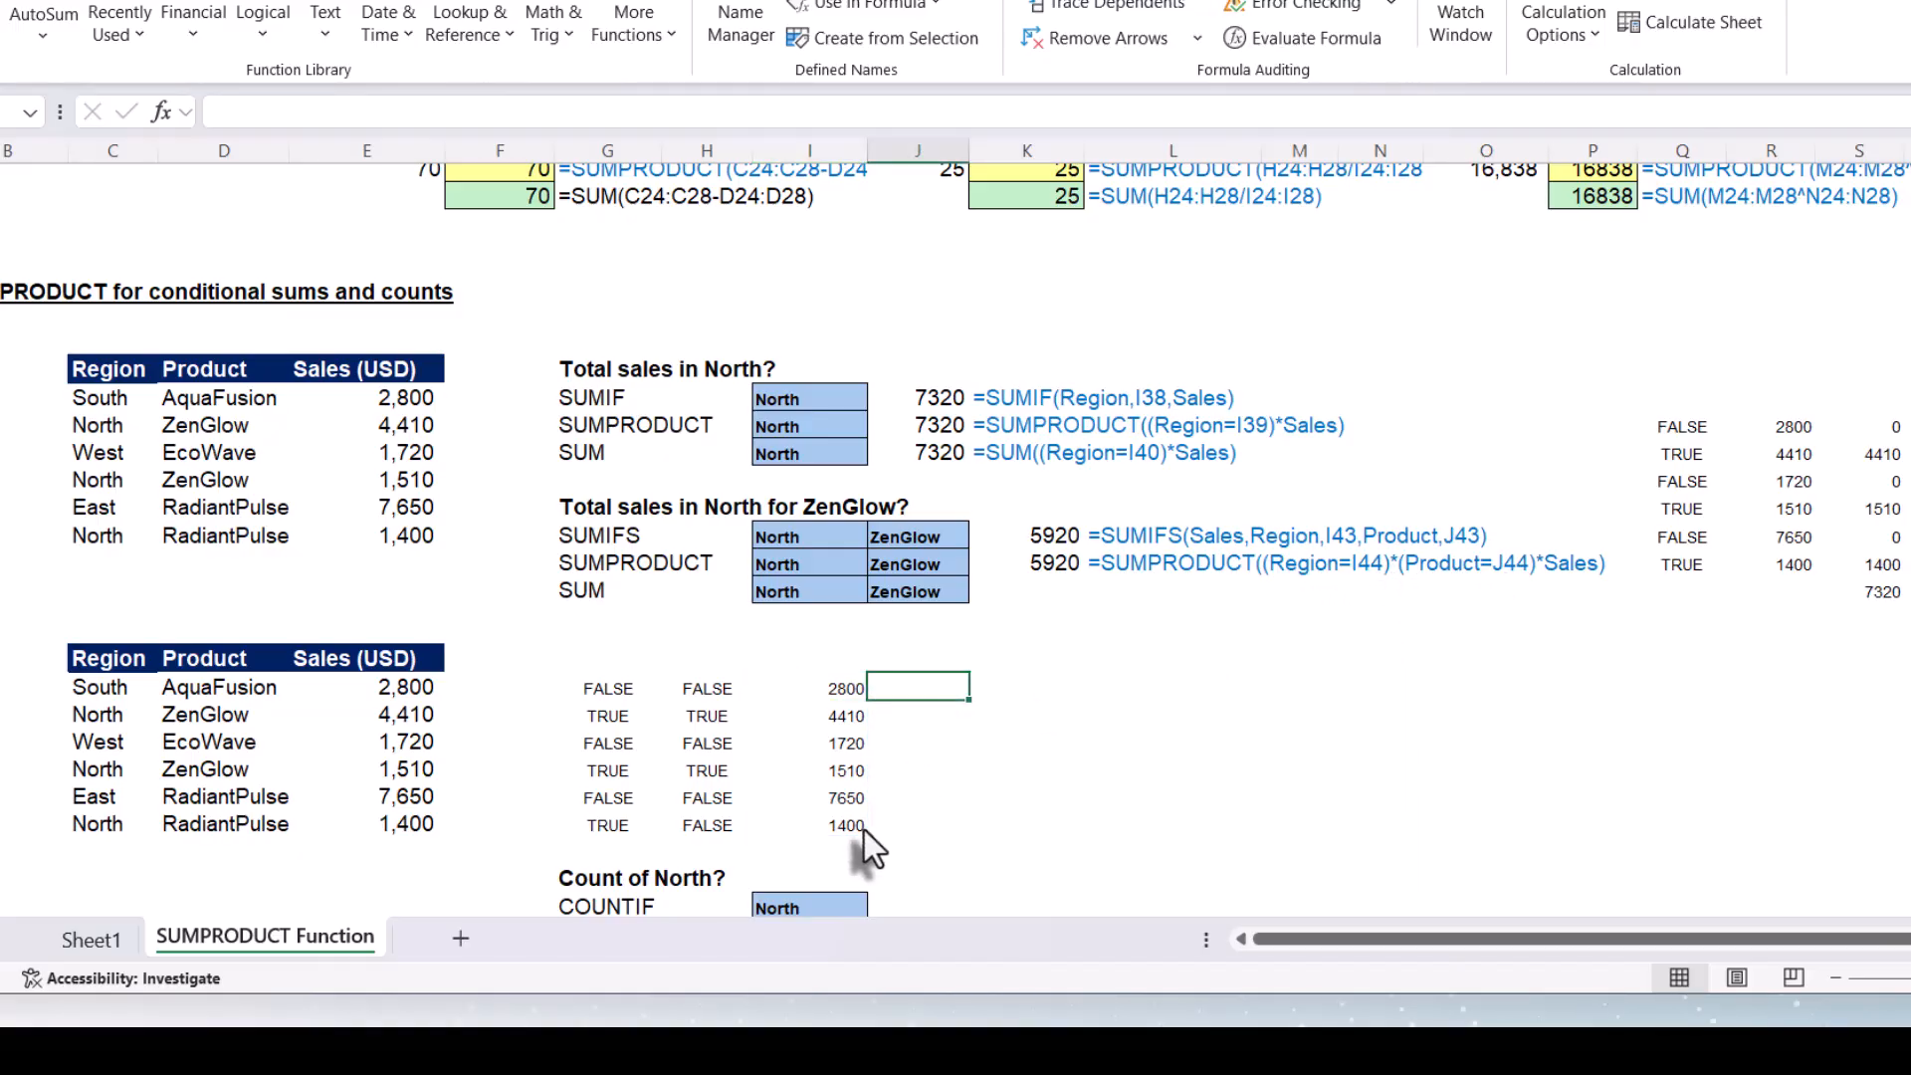
text(=)
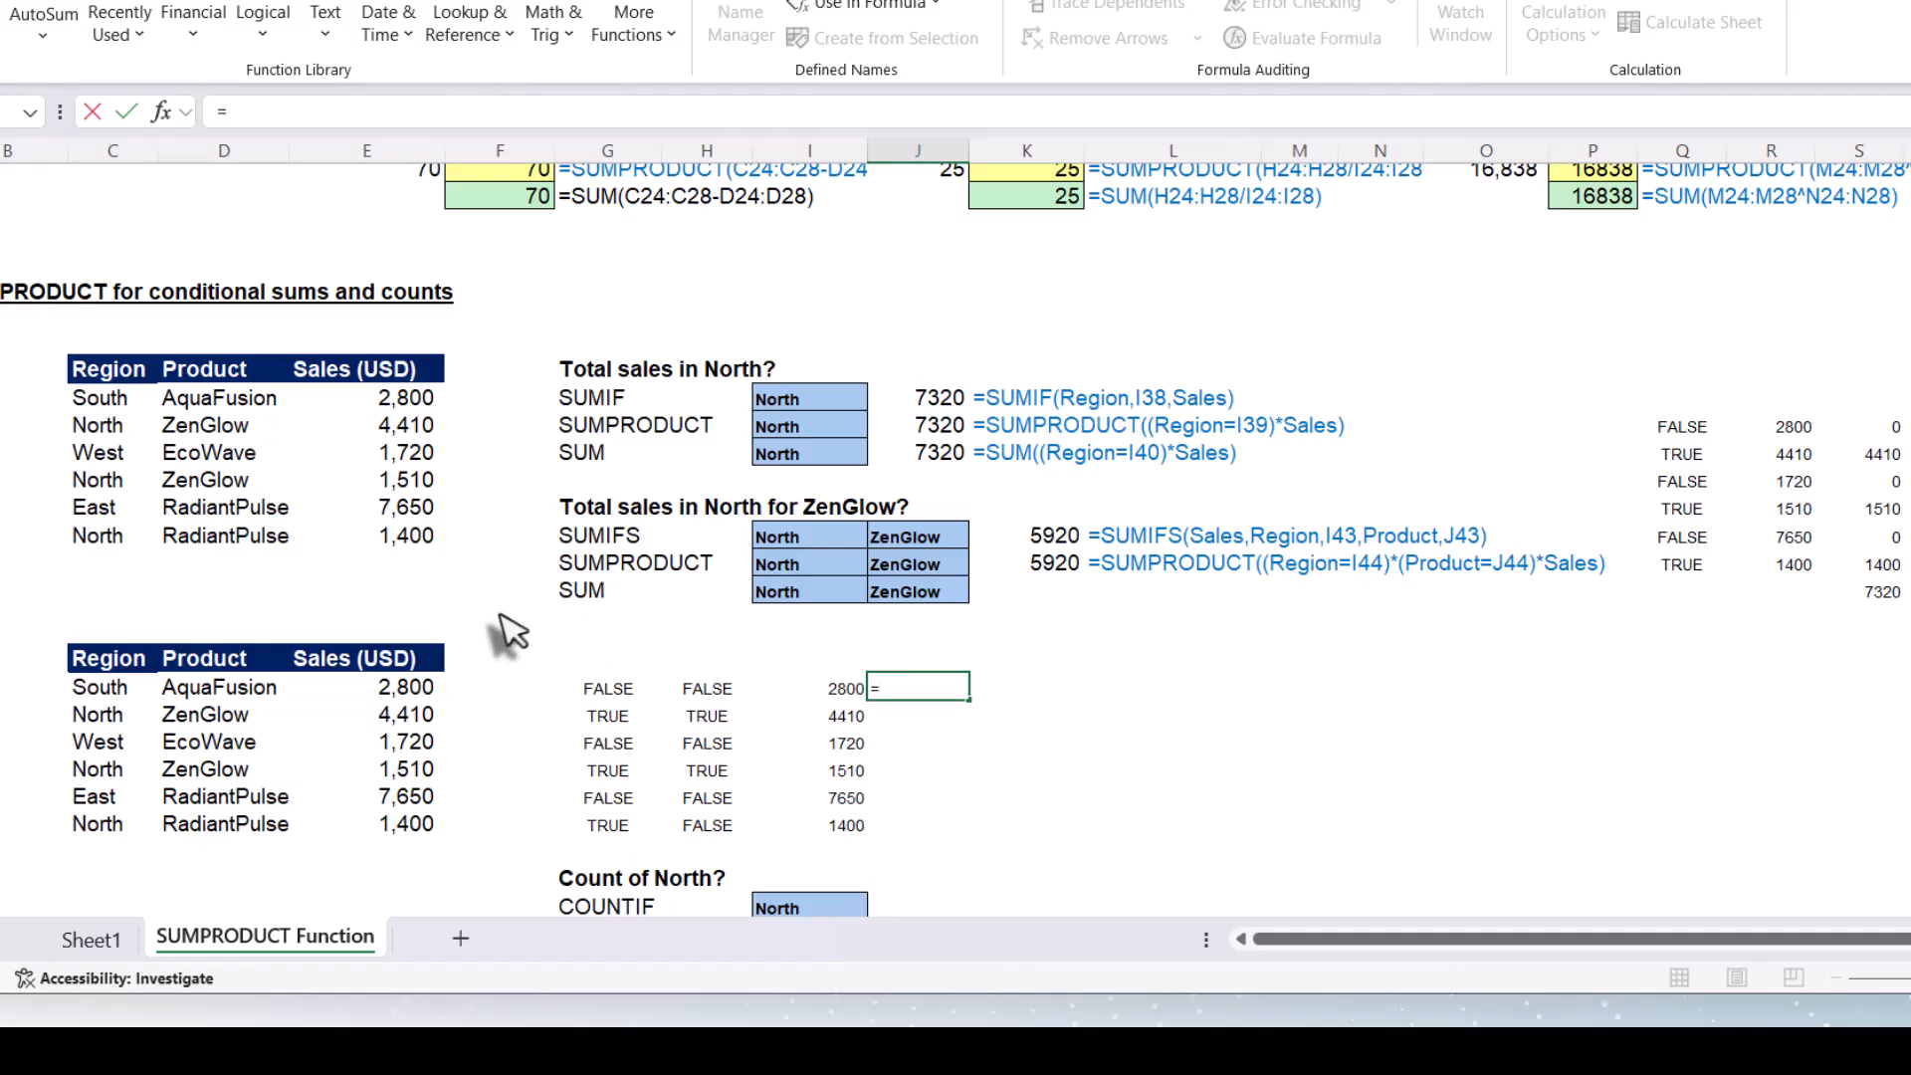
click(609, 691)
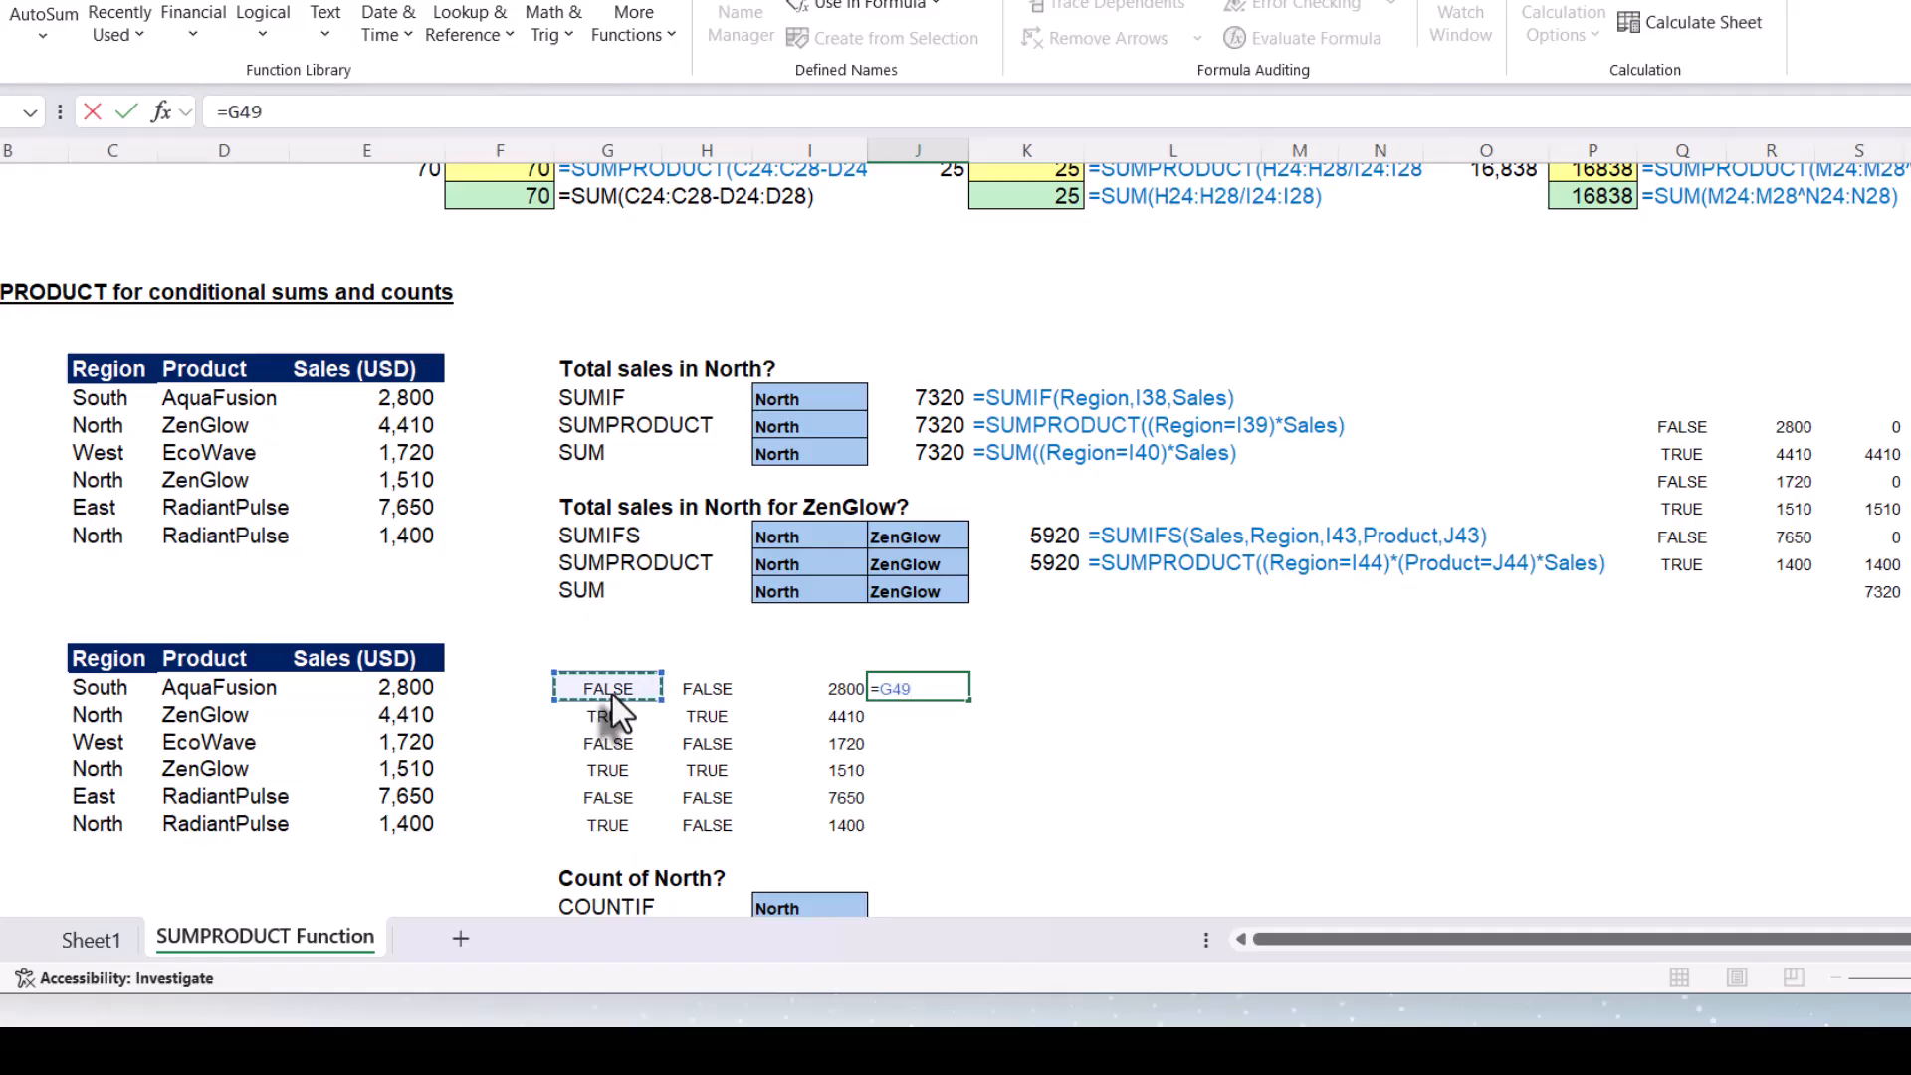
text(#)
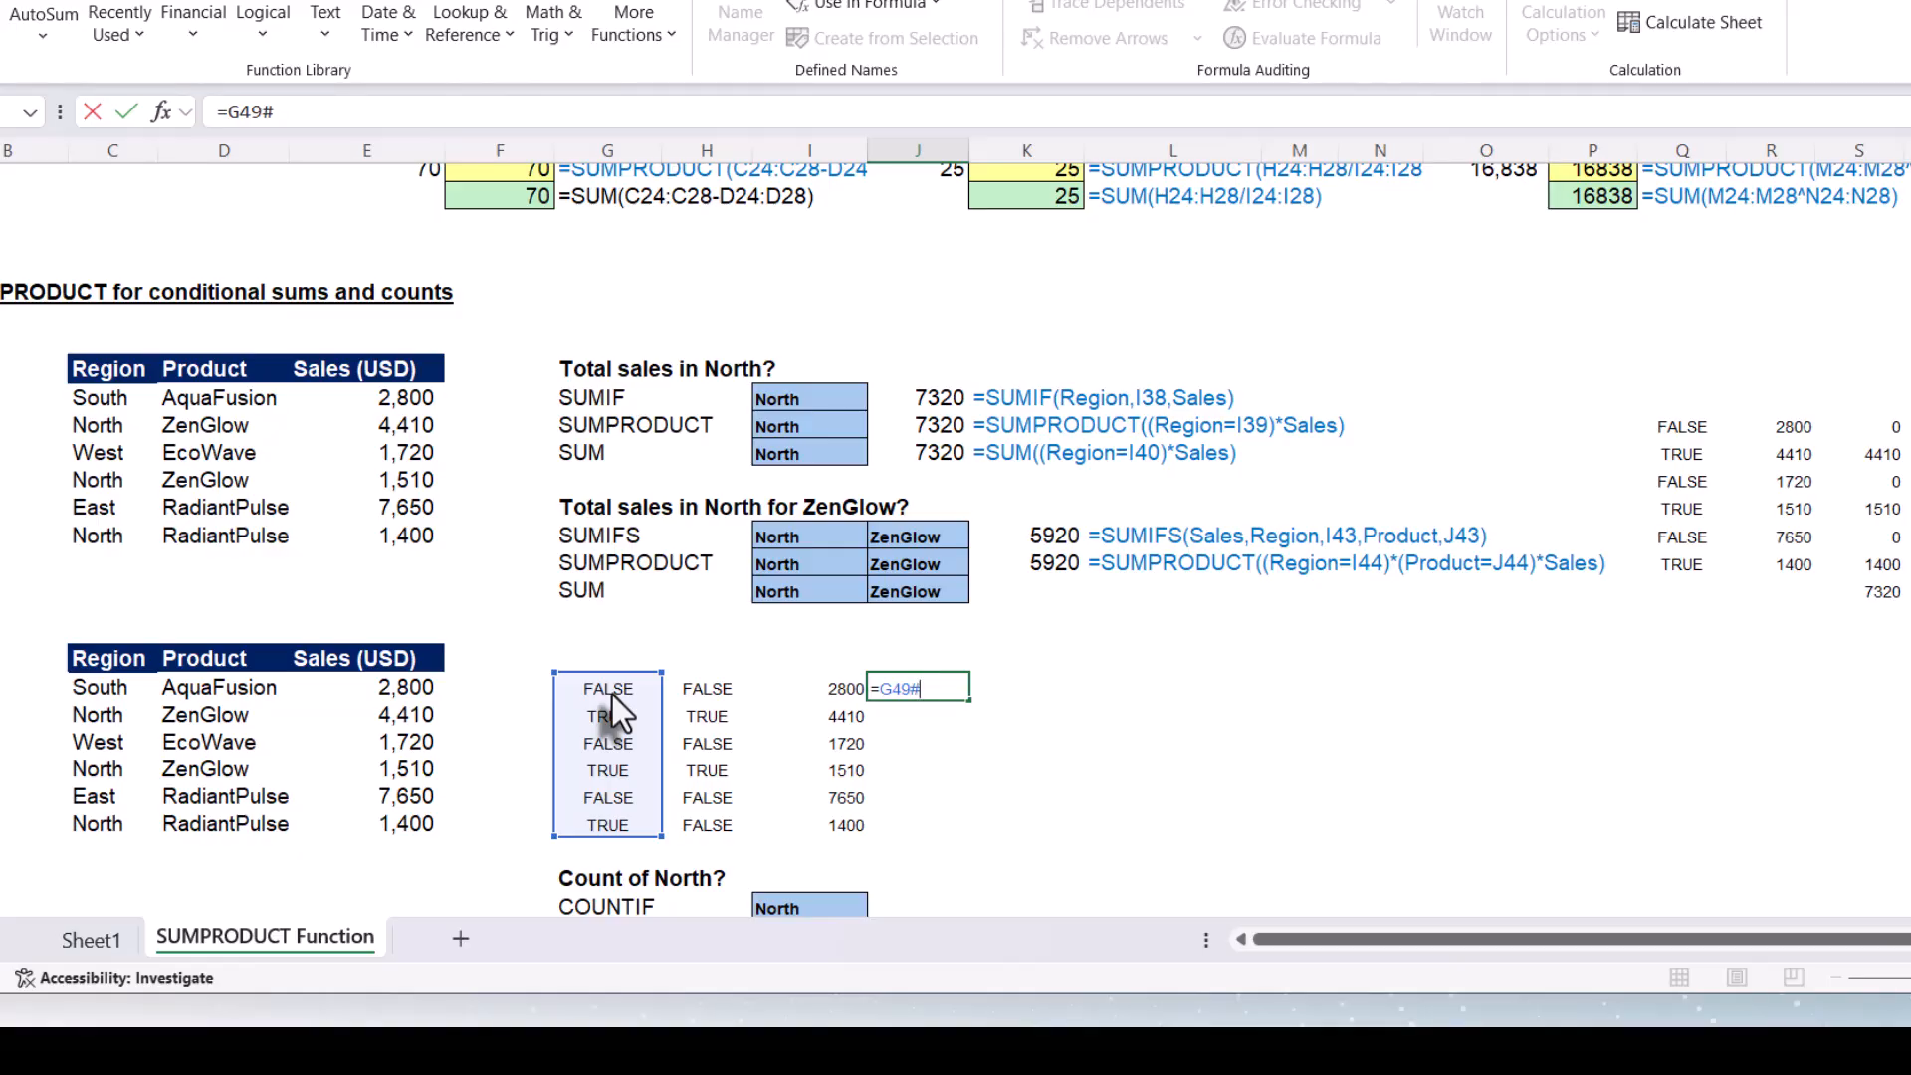
text(*)
click(702, 689)
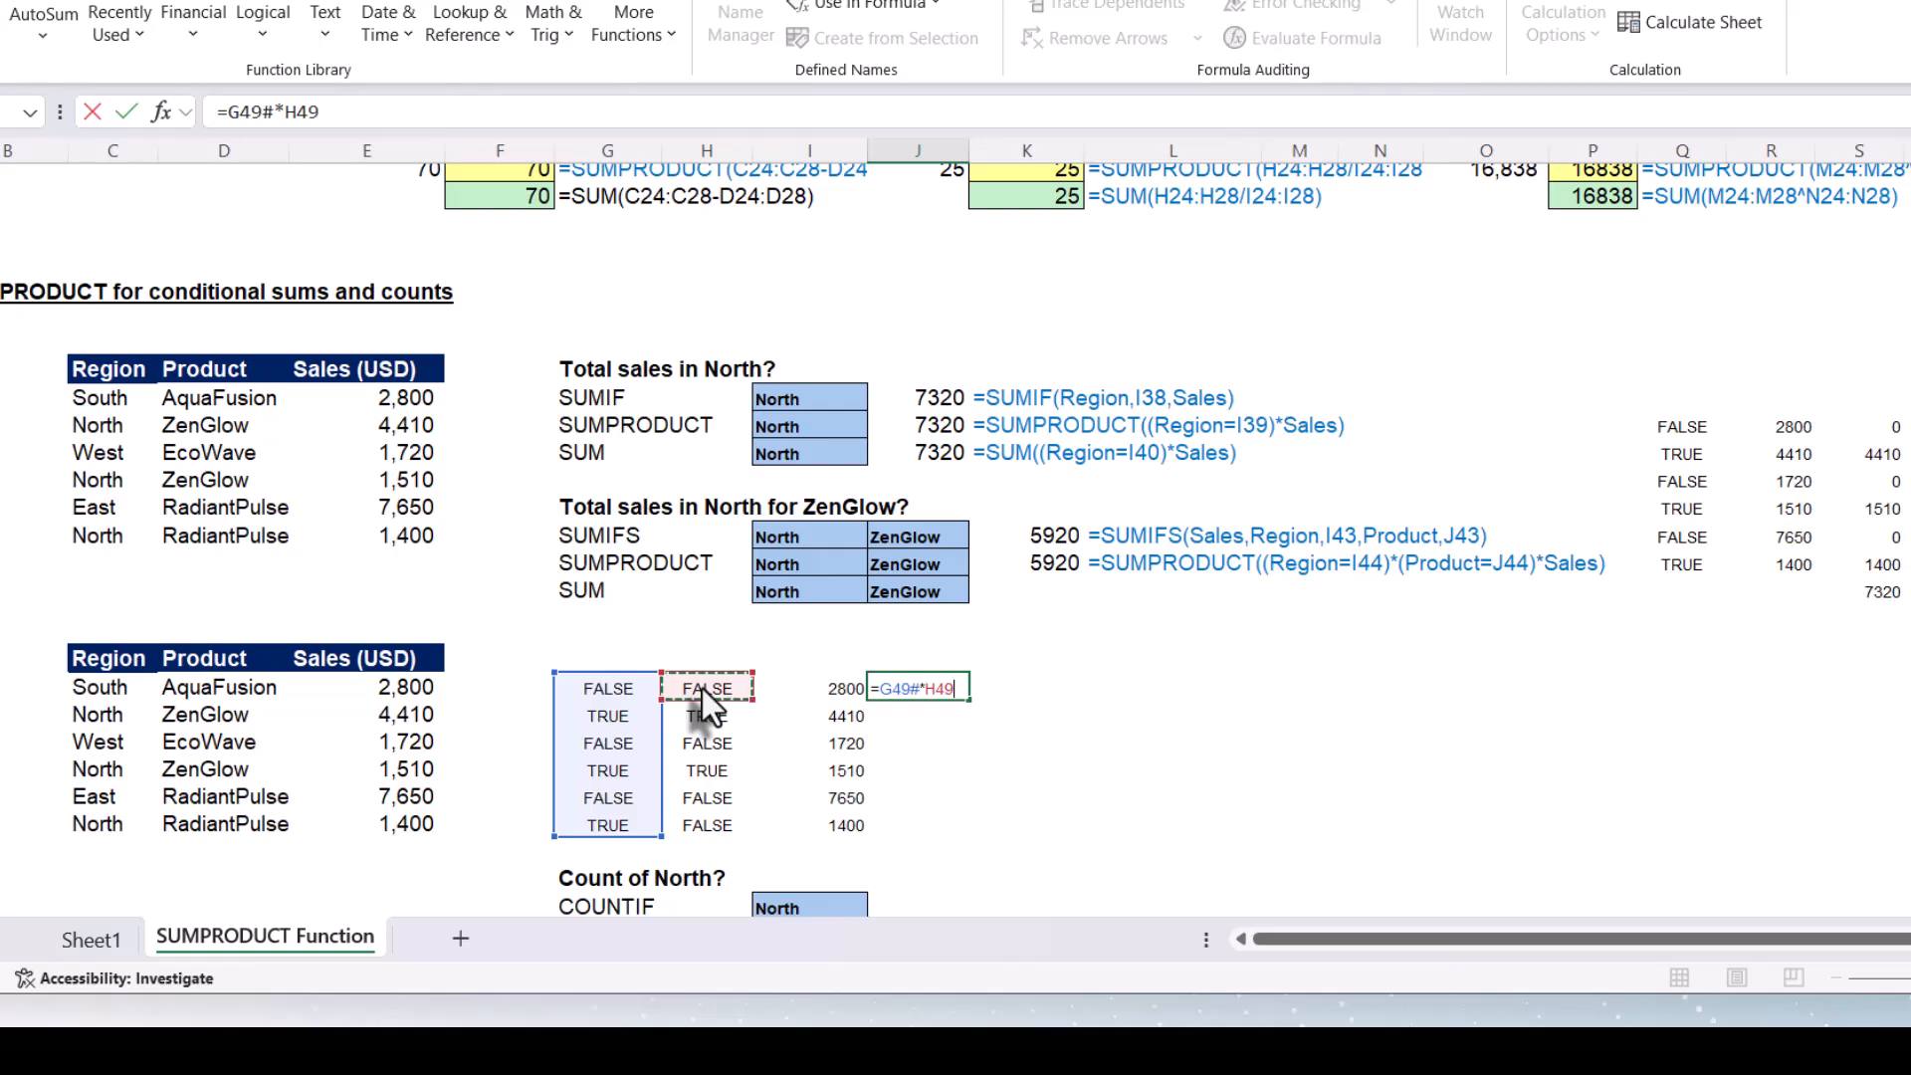
text(#)
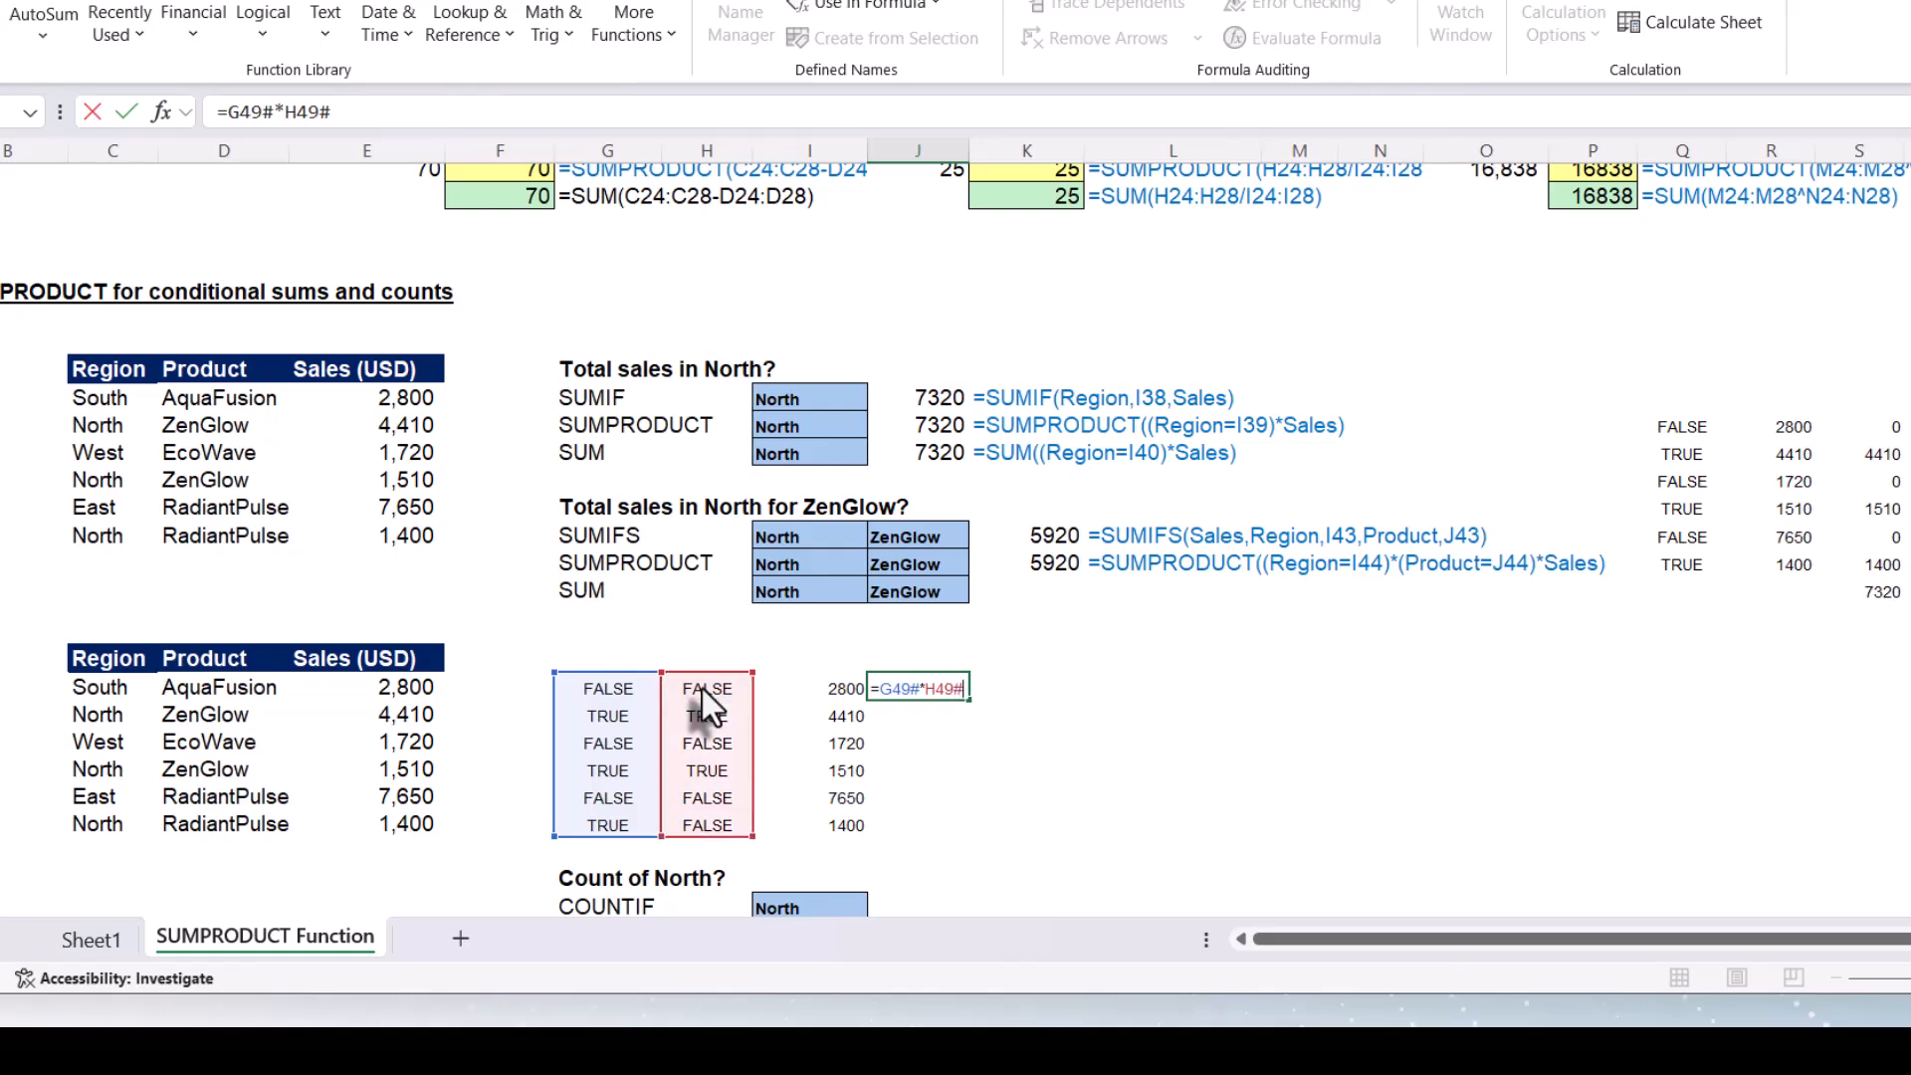
text(*)
click(799, 693)
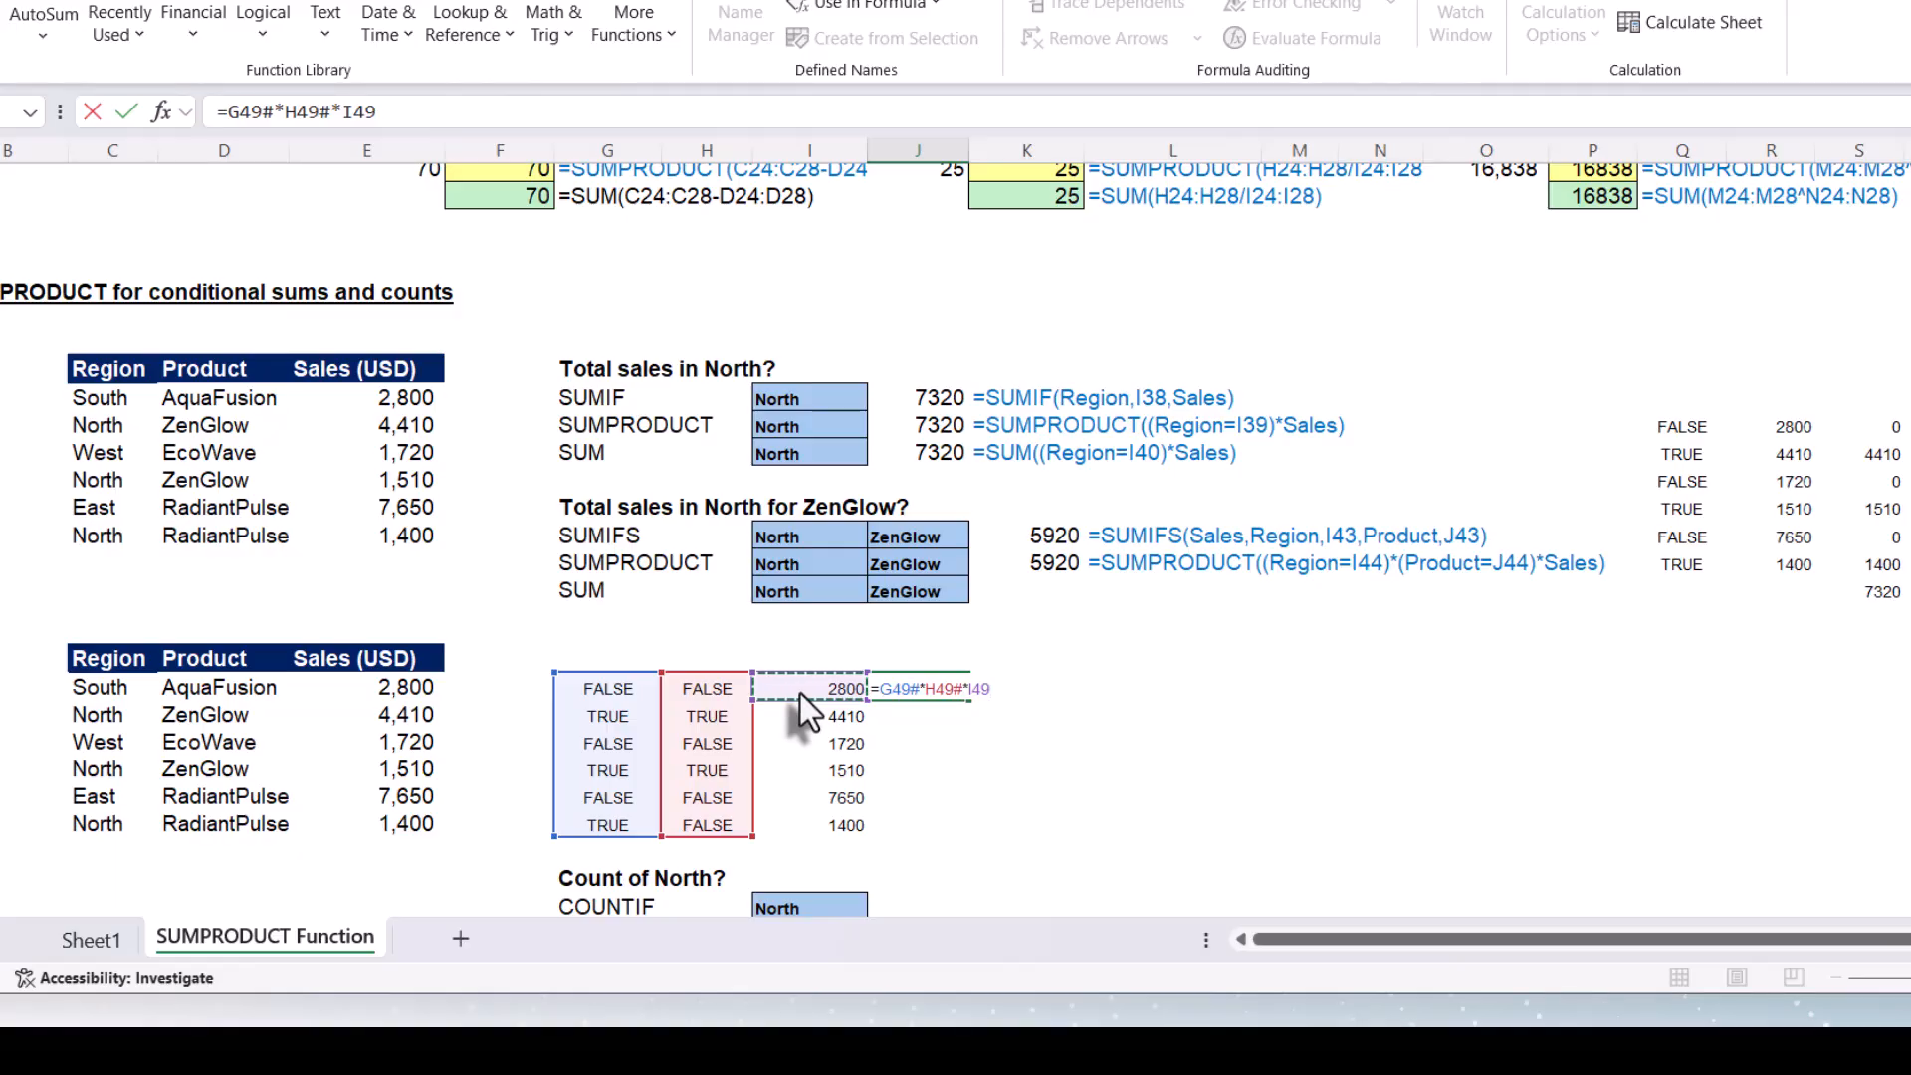
text(#)
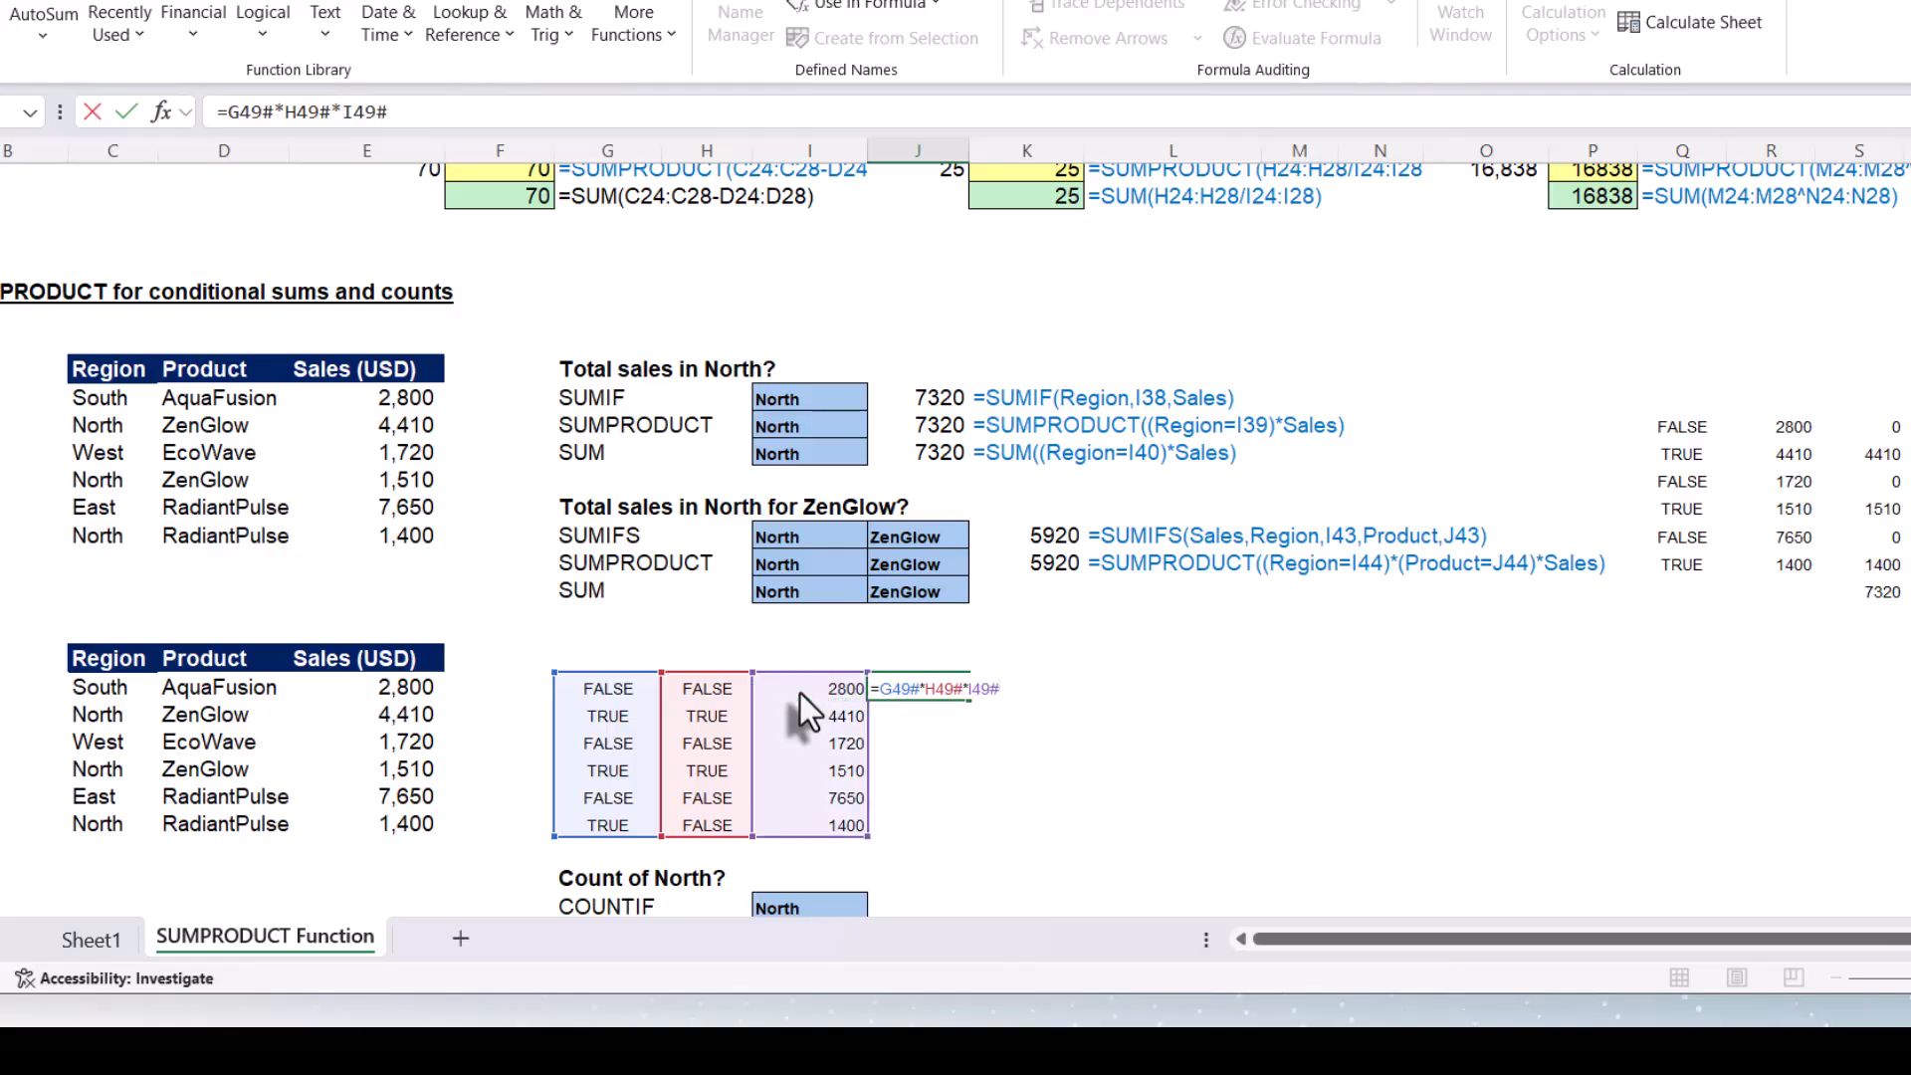
key(Return)
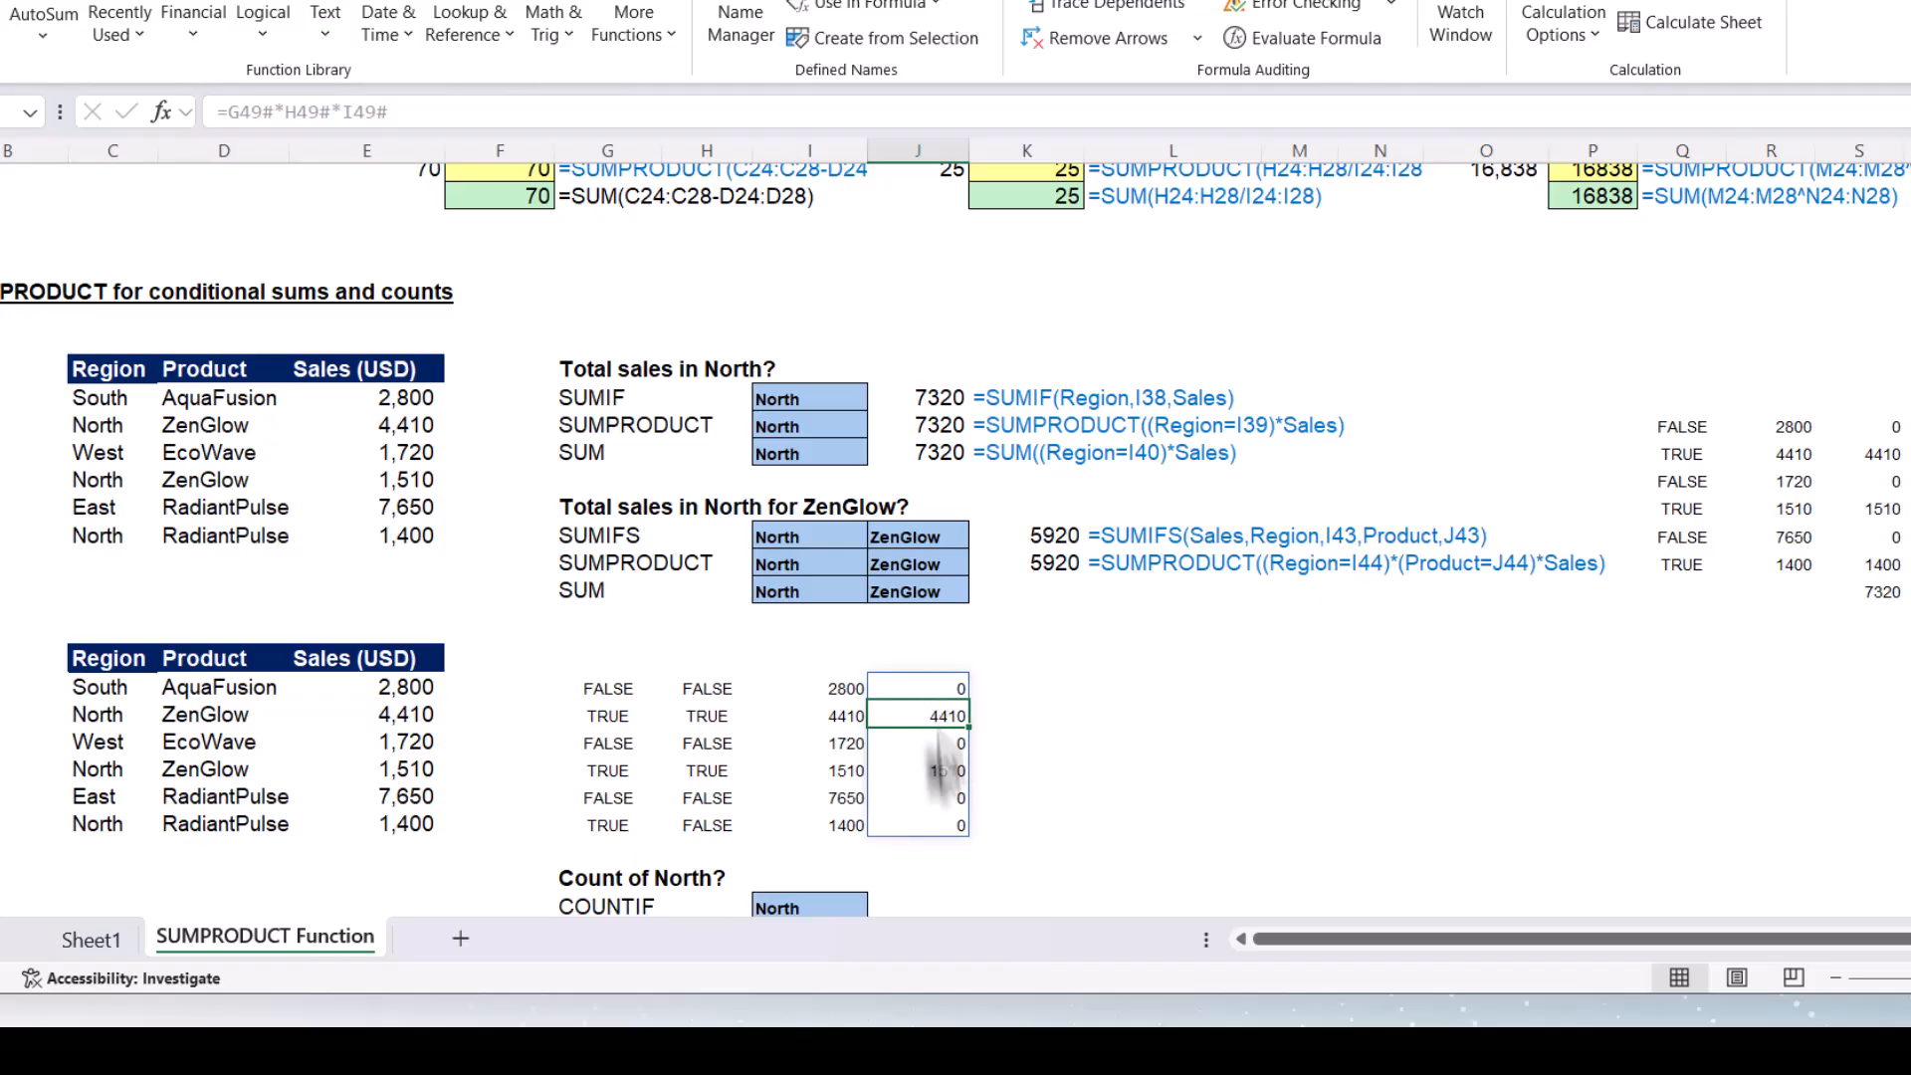
Total the multiplied array directly beneath it in J55 with =SUM(J49#)
click(927, 853)
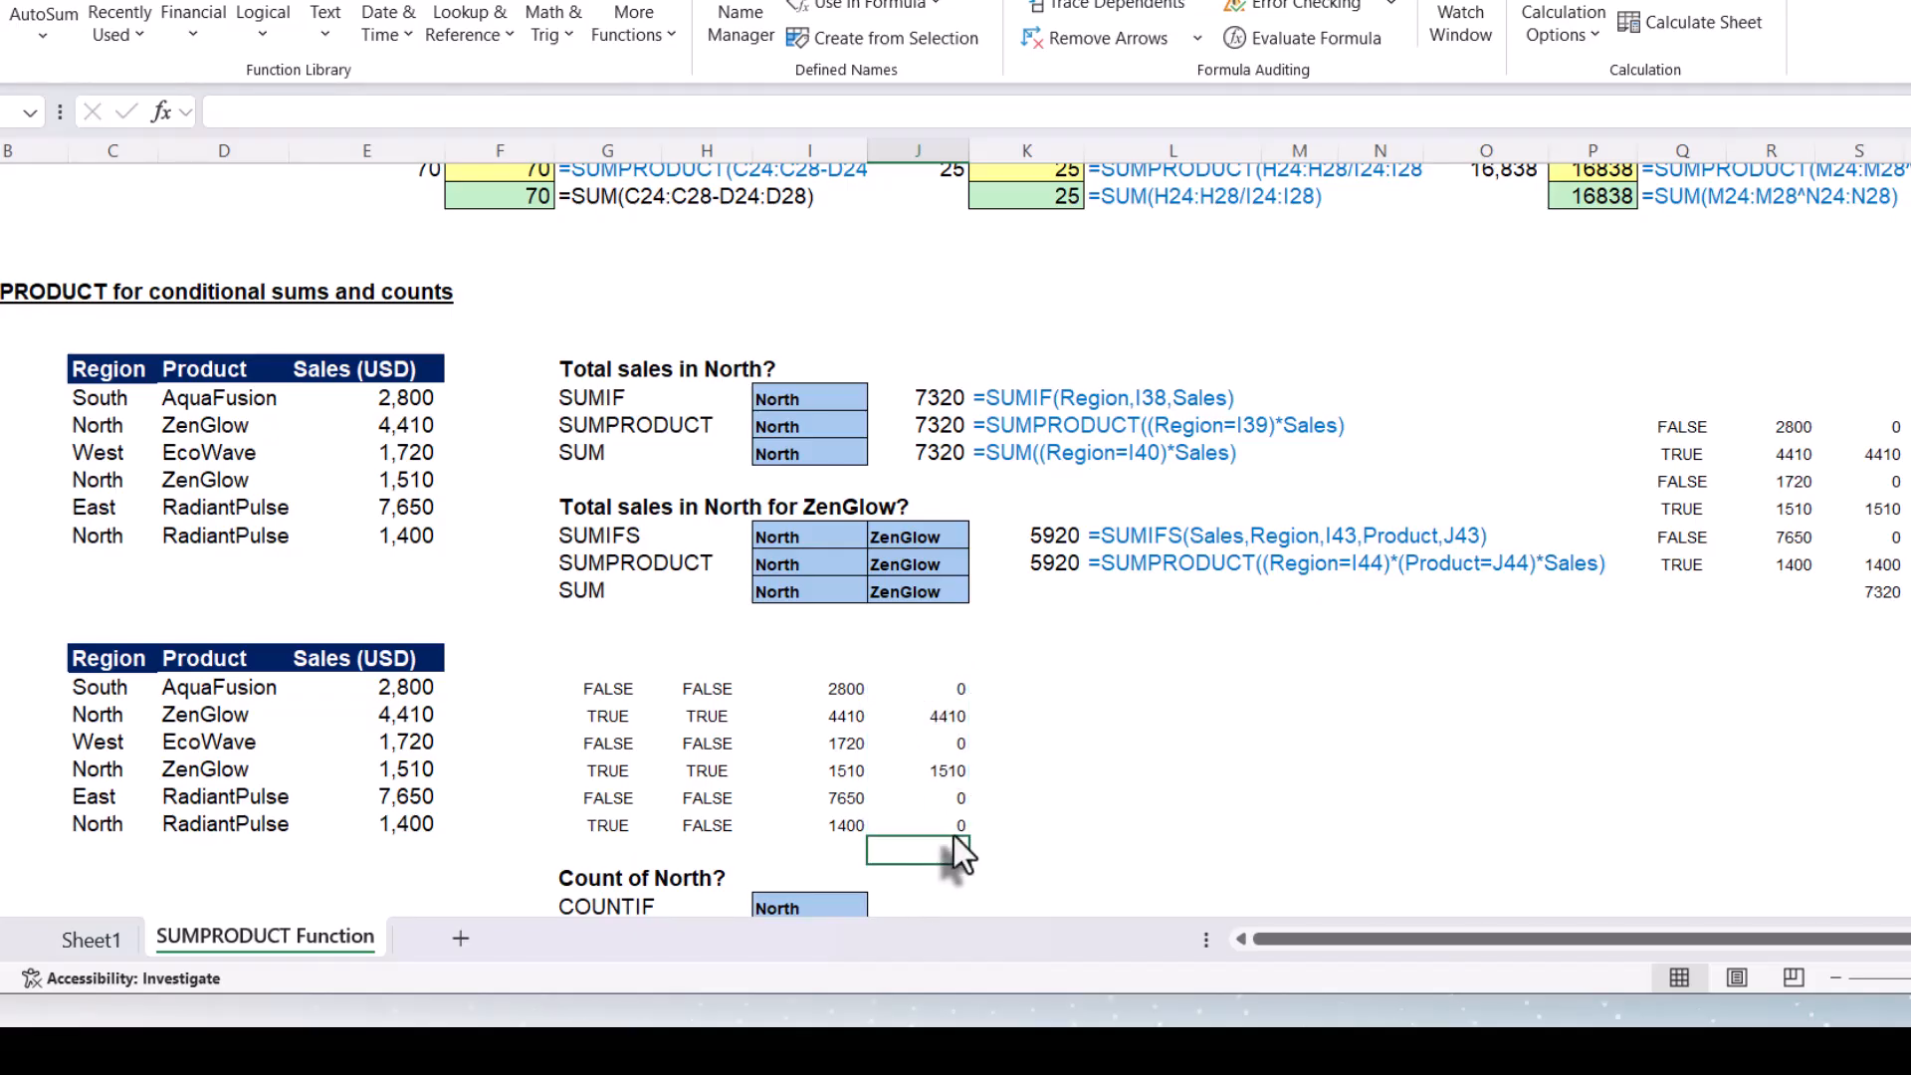
key(alt+equal)
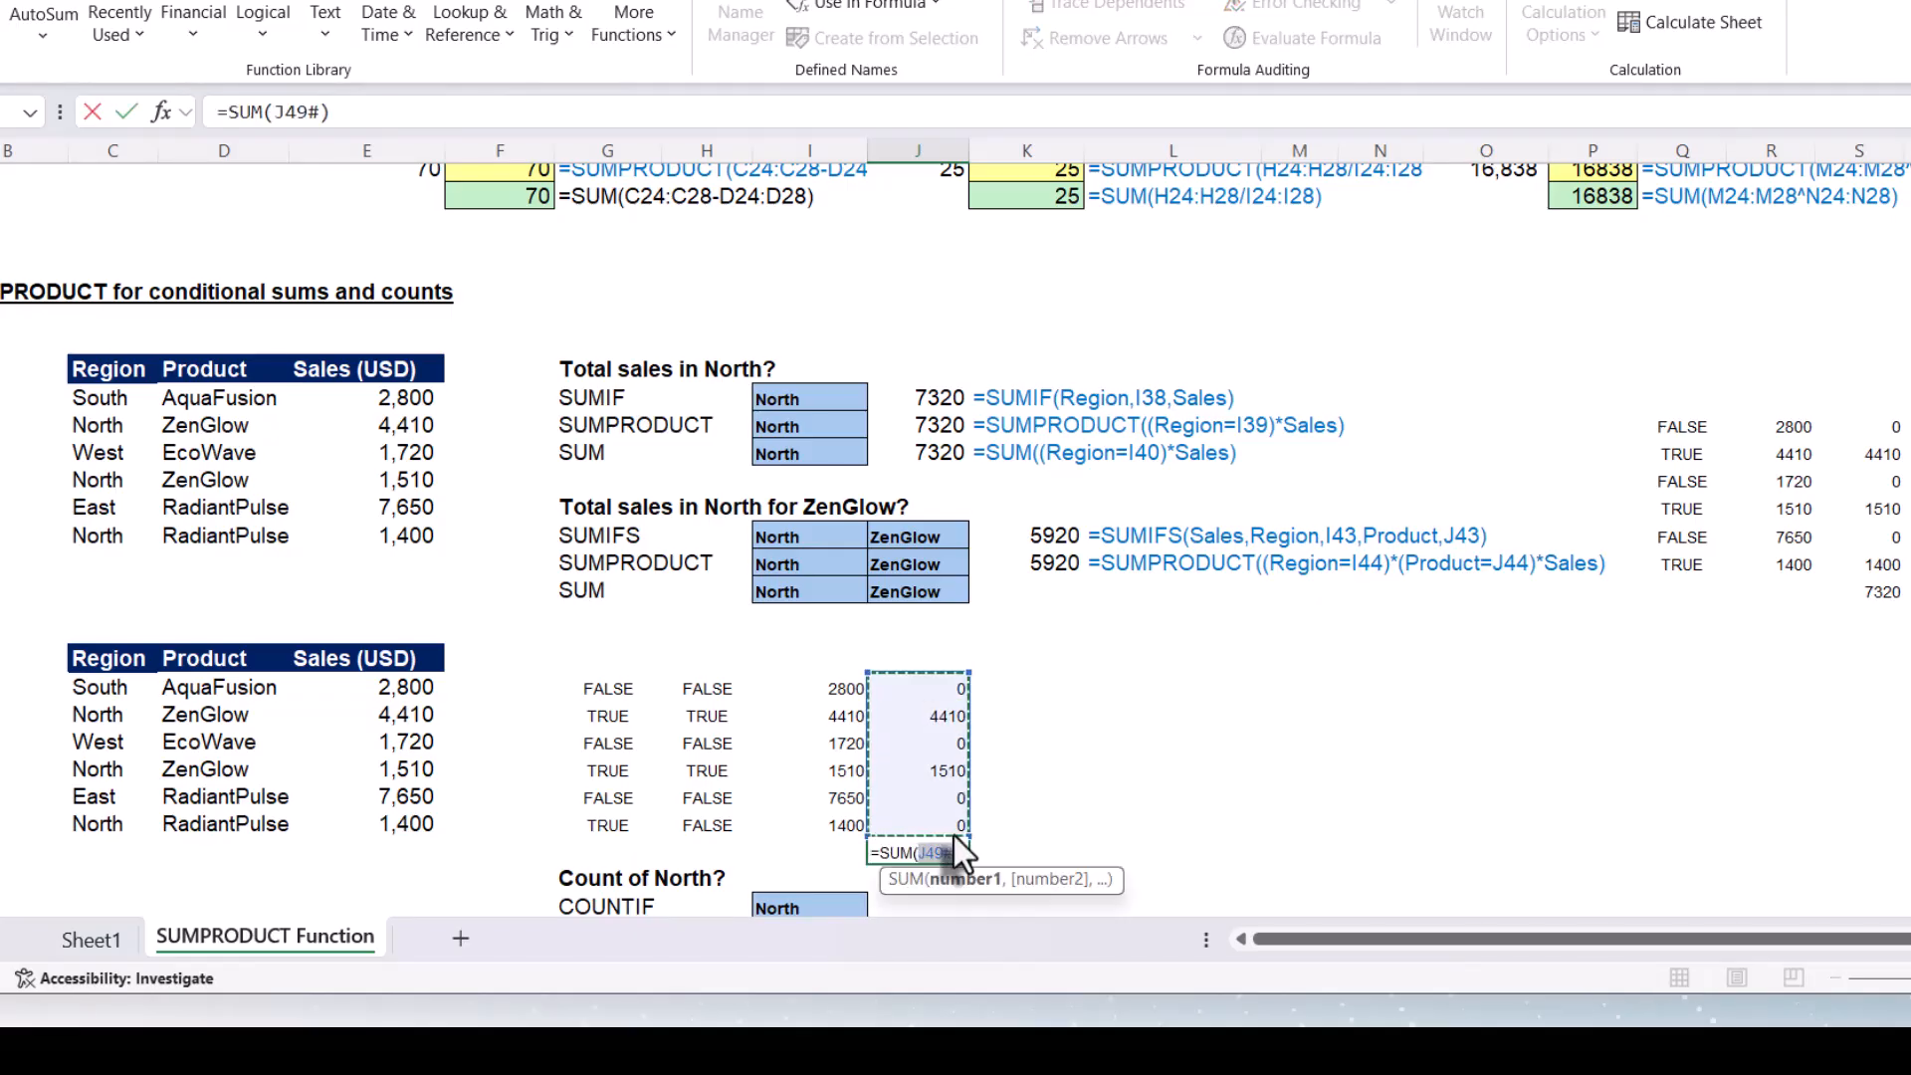
key(Return)
click(941, 852)
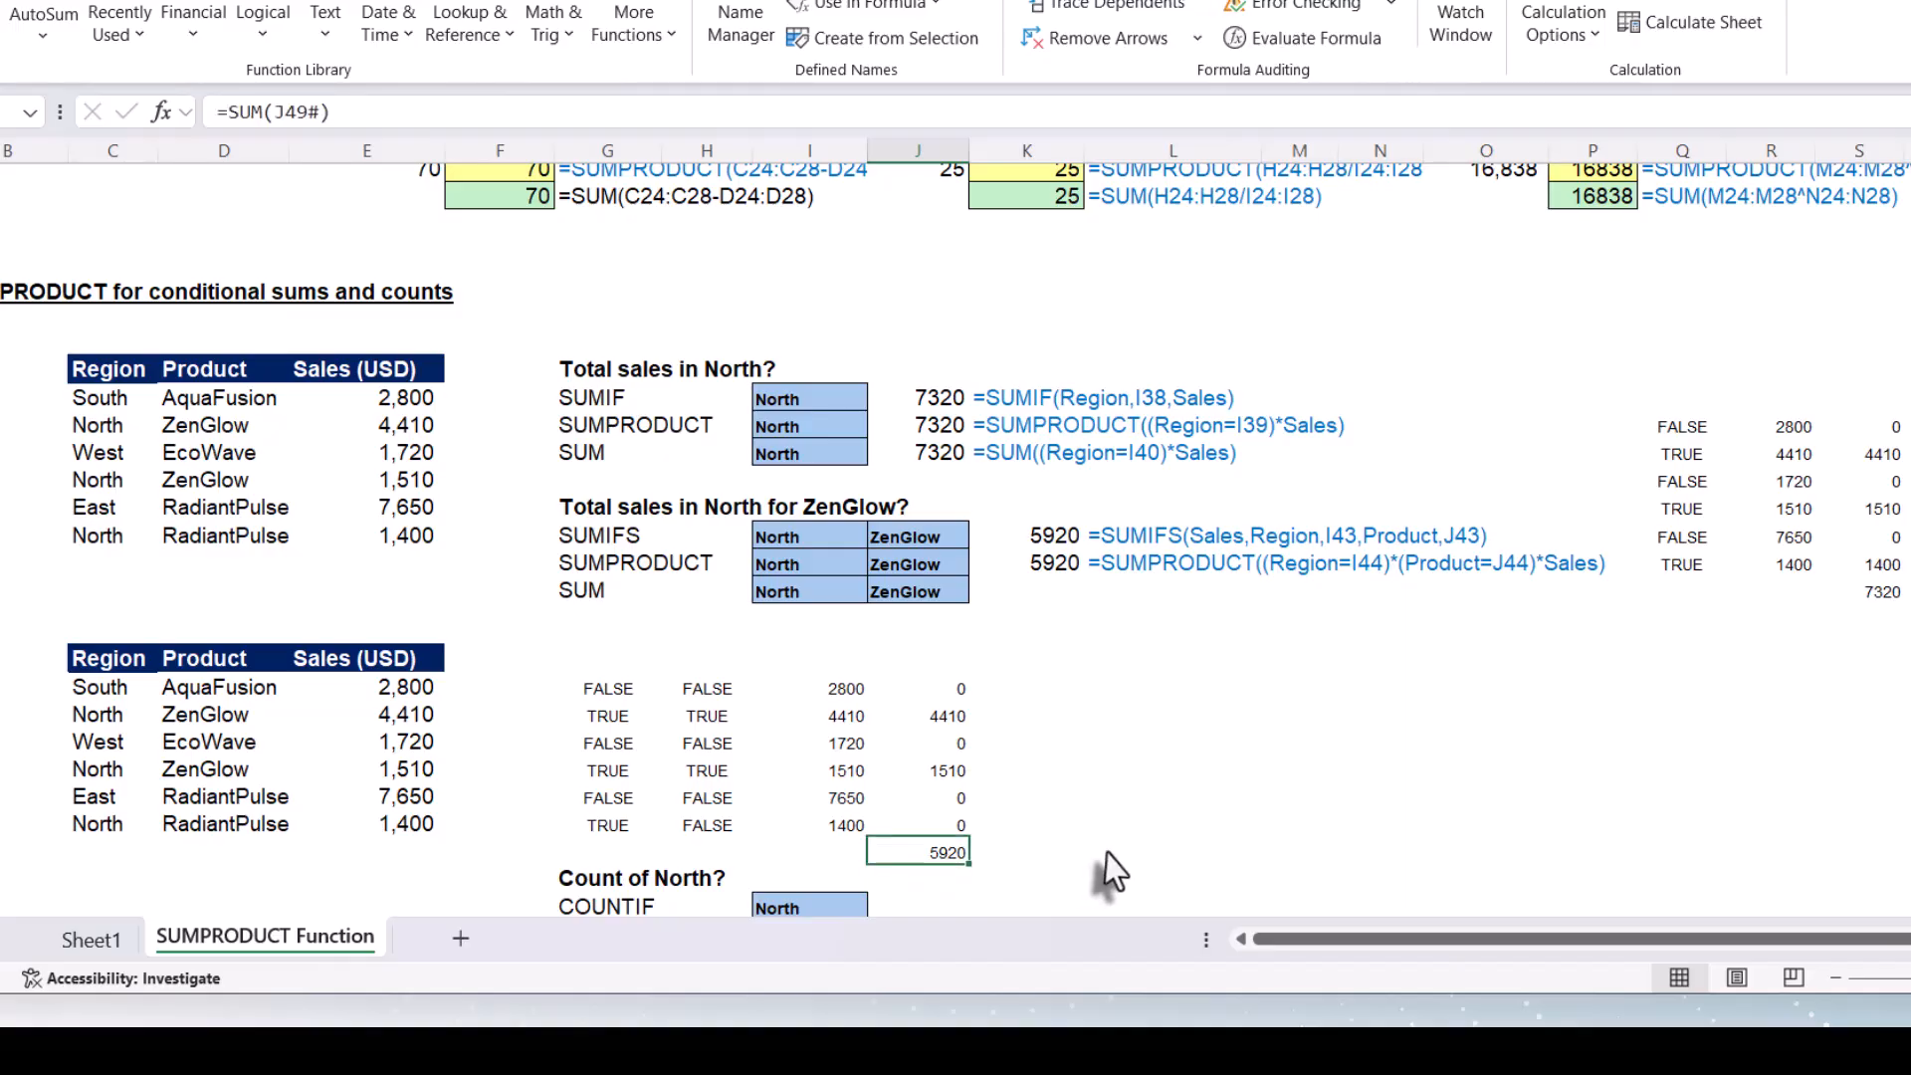
Copy the K44 formula down to K45 and replace SUMPRODUCT with SUM, giving =SUM((Region=I45)*(Product=J45)*Sales)
click(1061, 566)
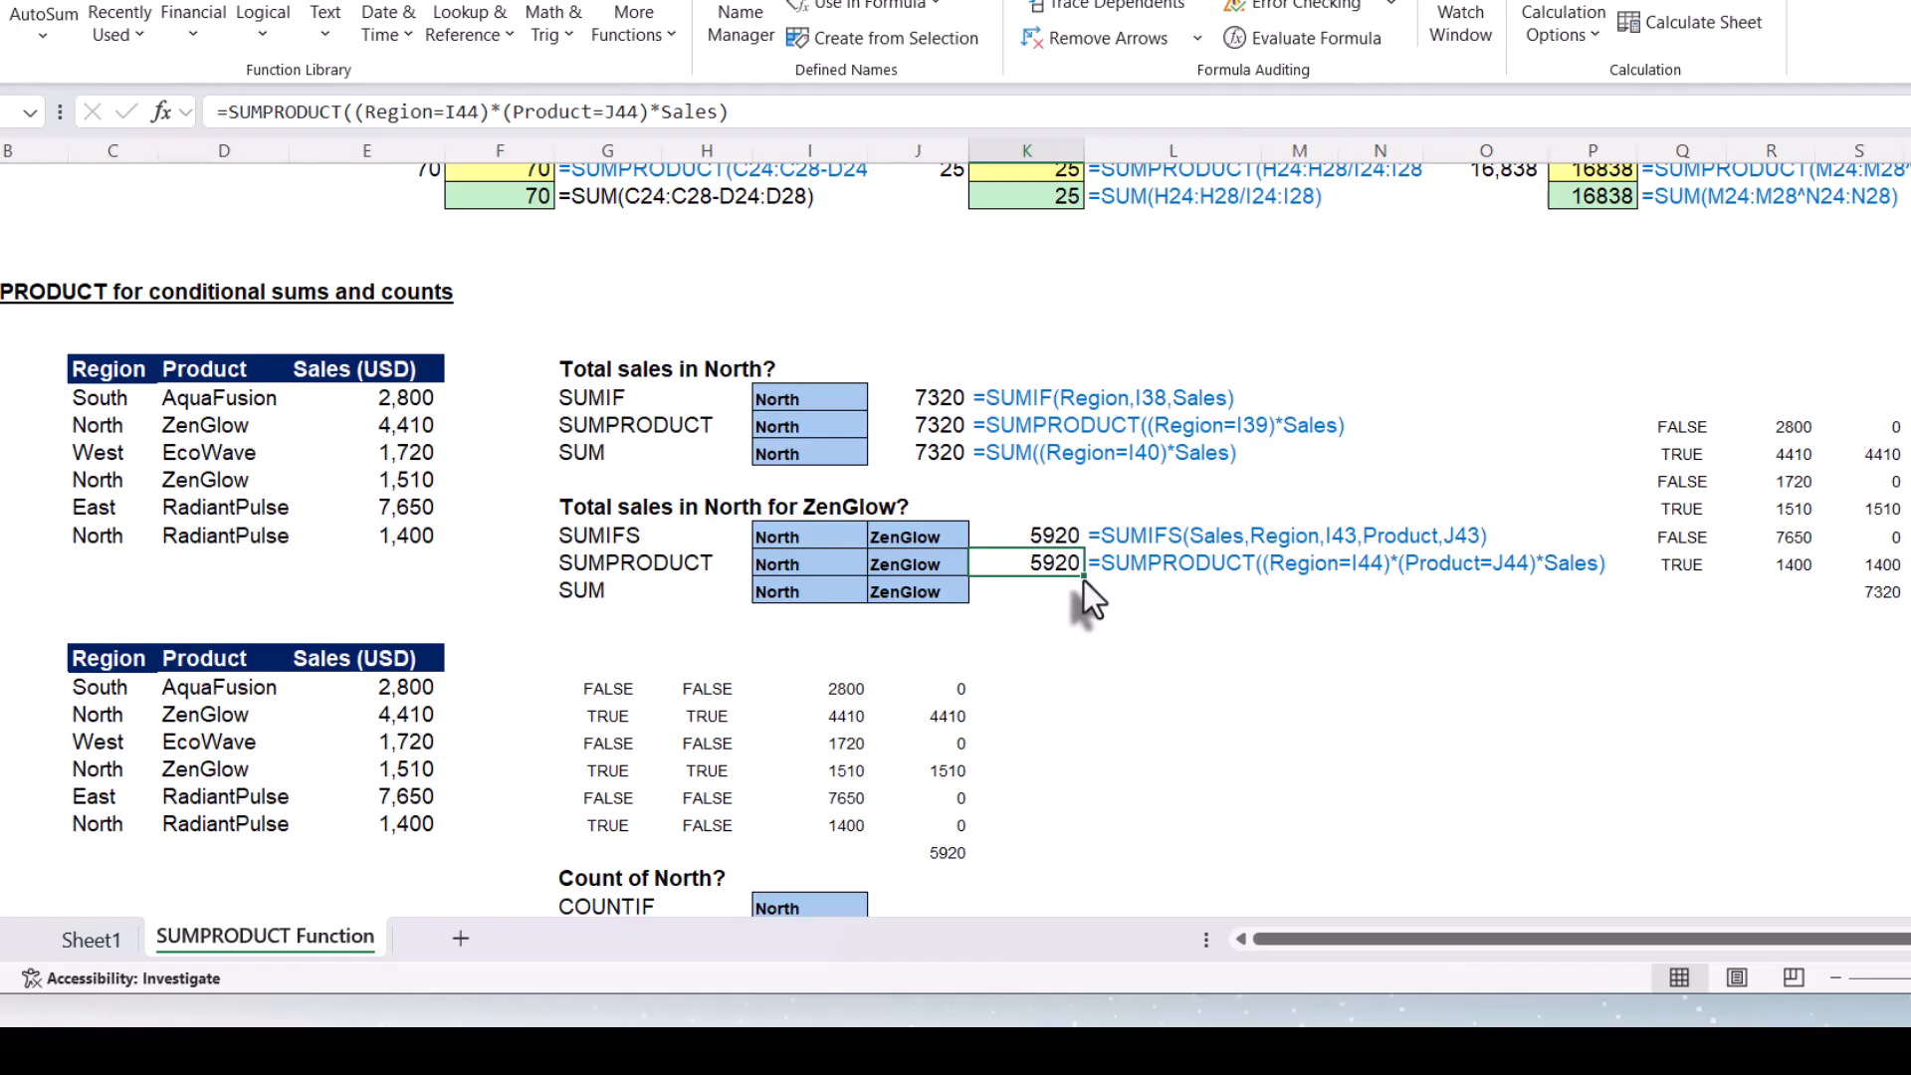
drag(1084, 581, 1077, 599)
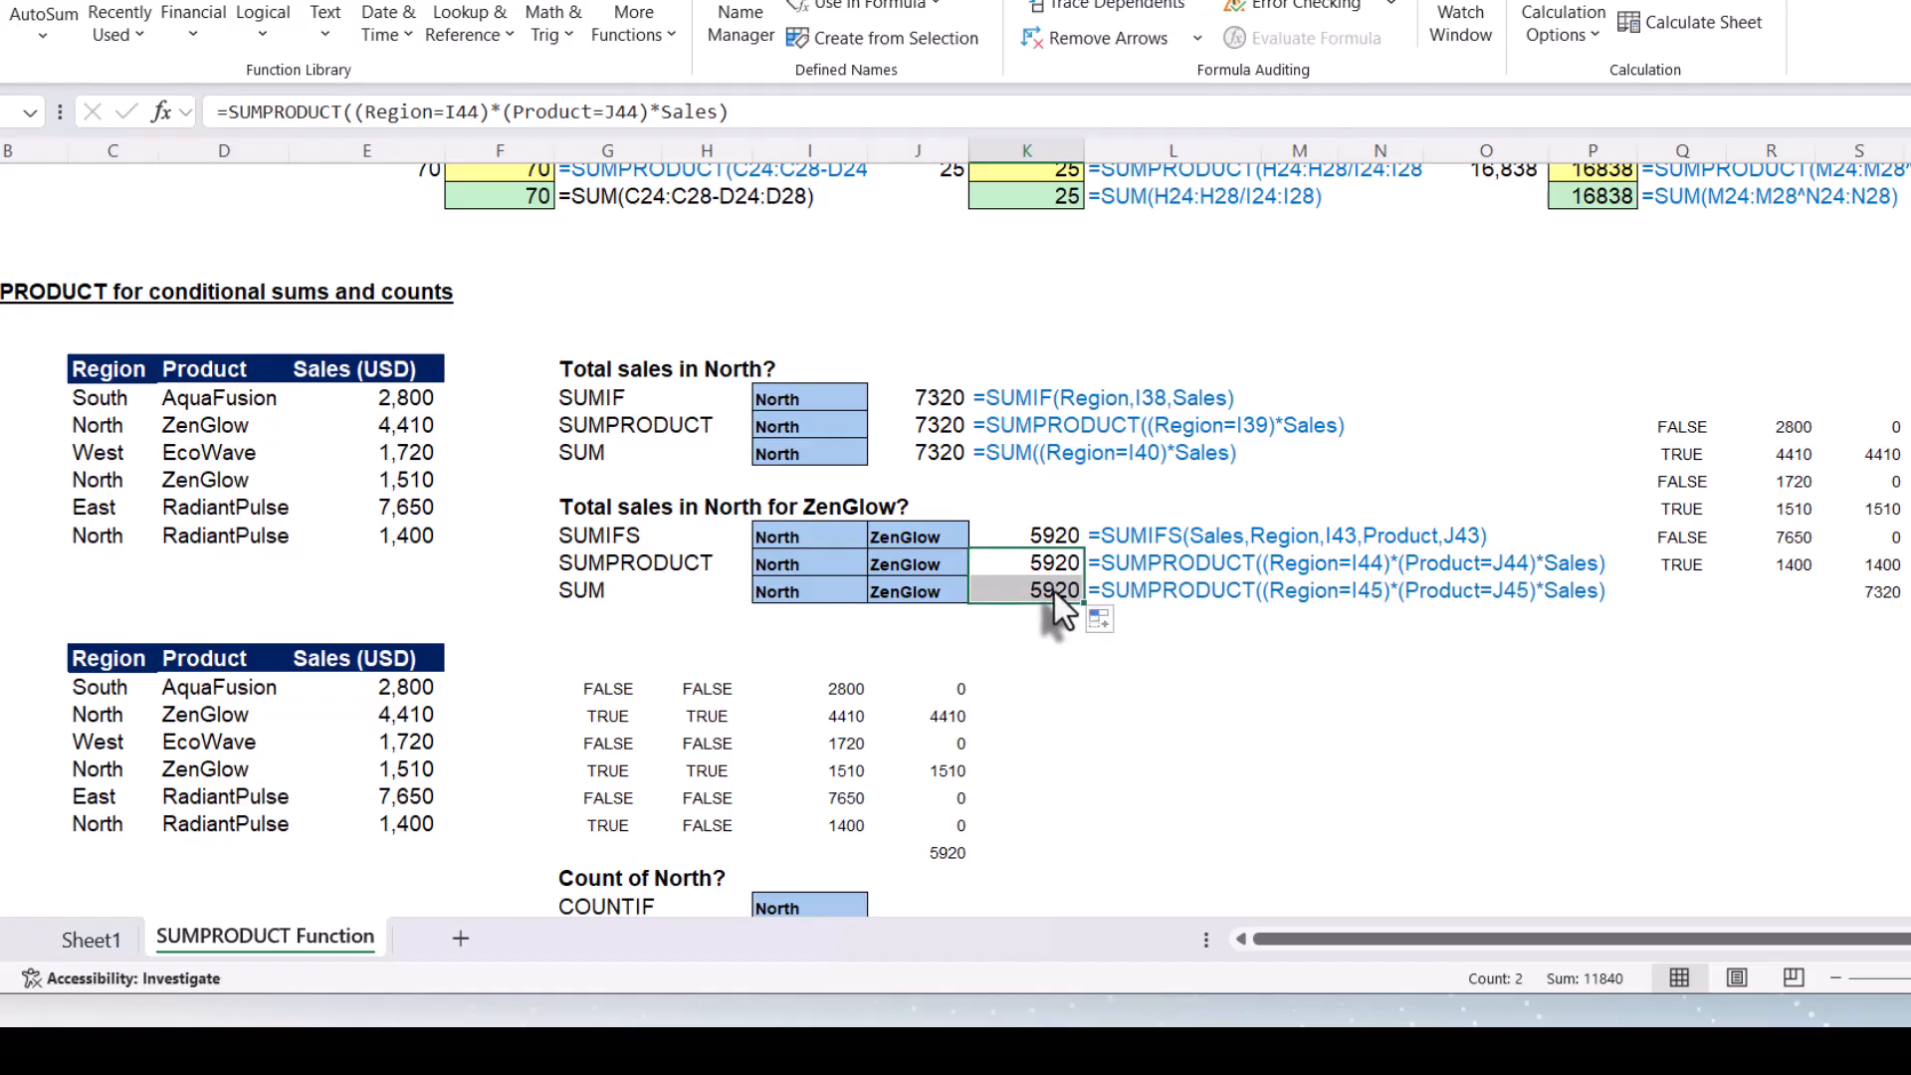
double_click(1054, 590)
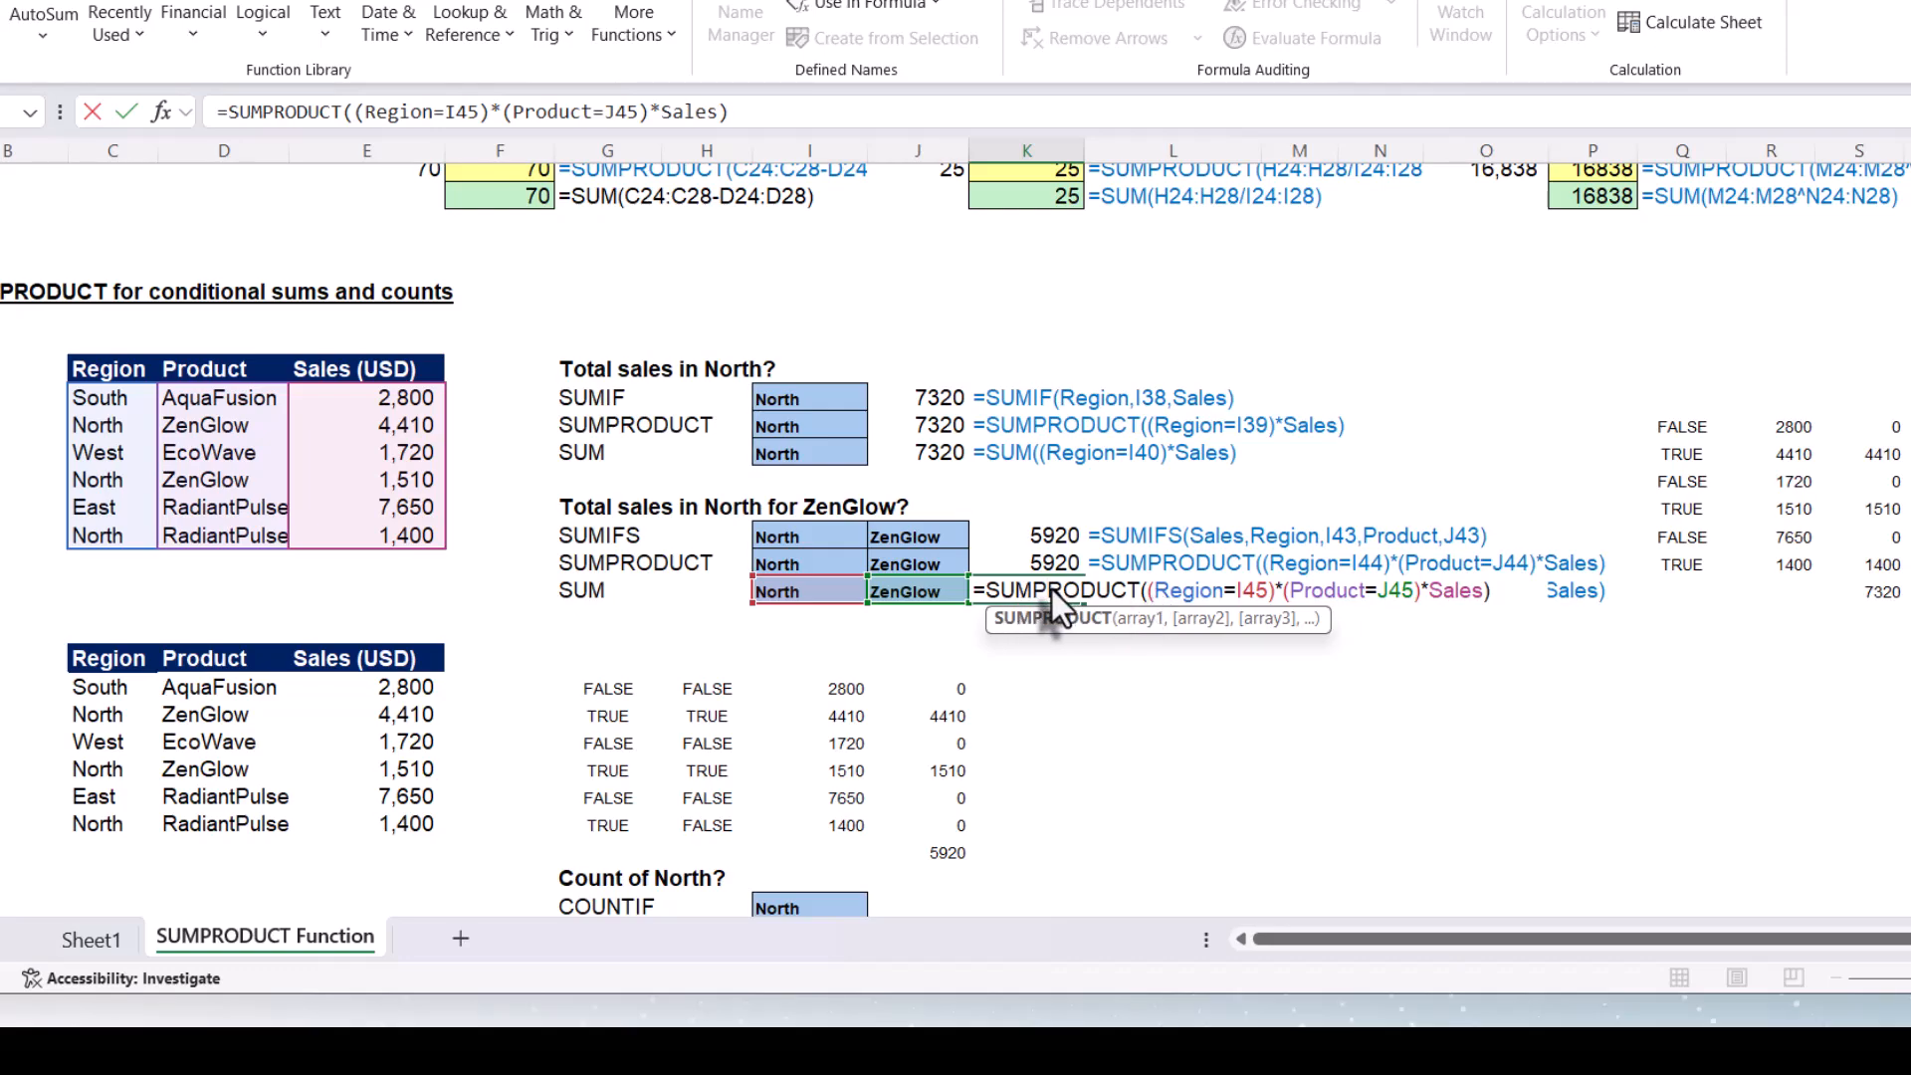
drag(1035, 594, 1111, 594)
key(BackSpace)
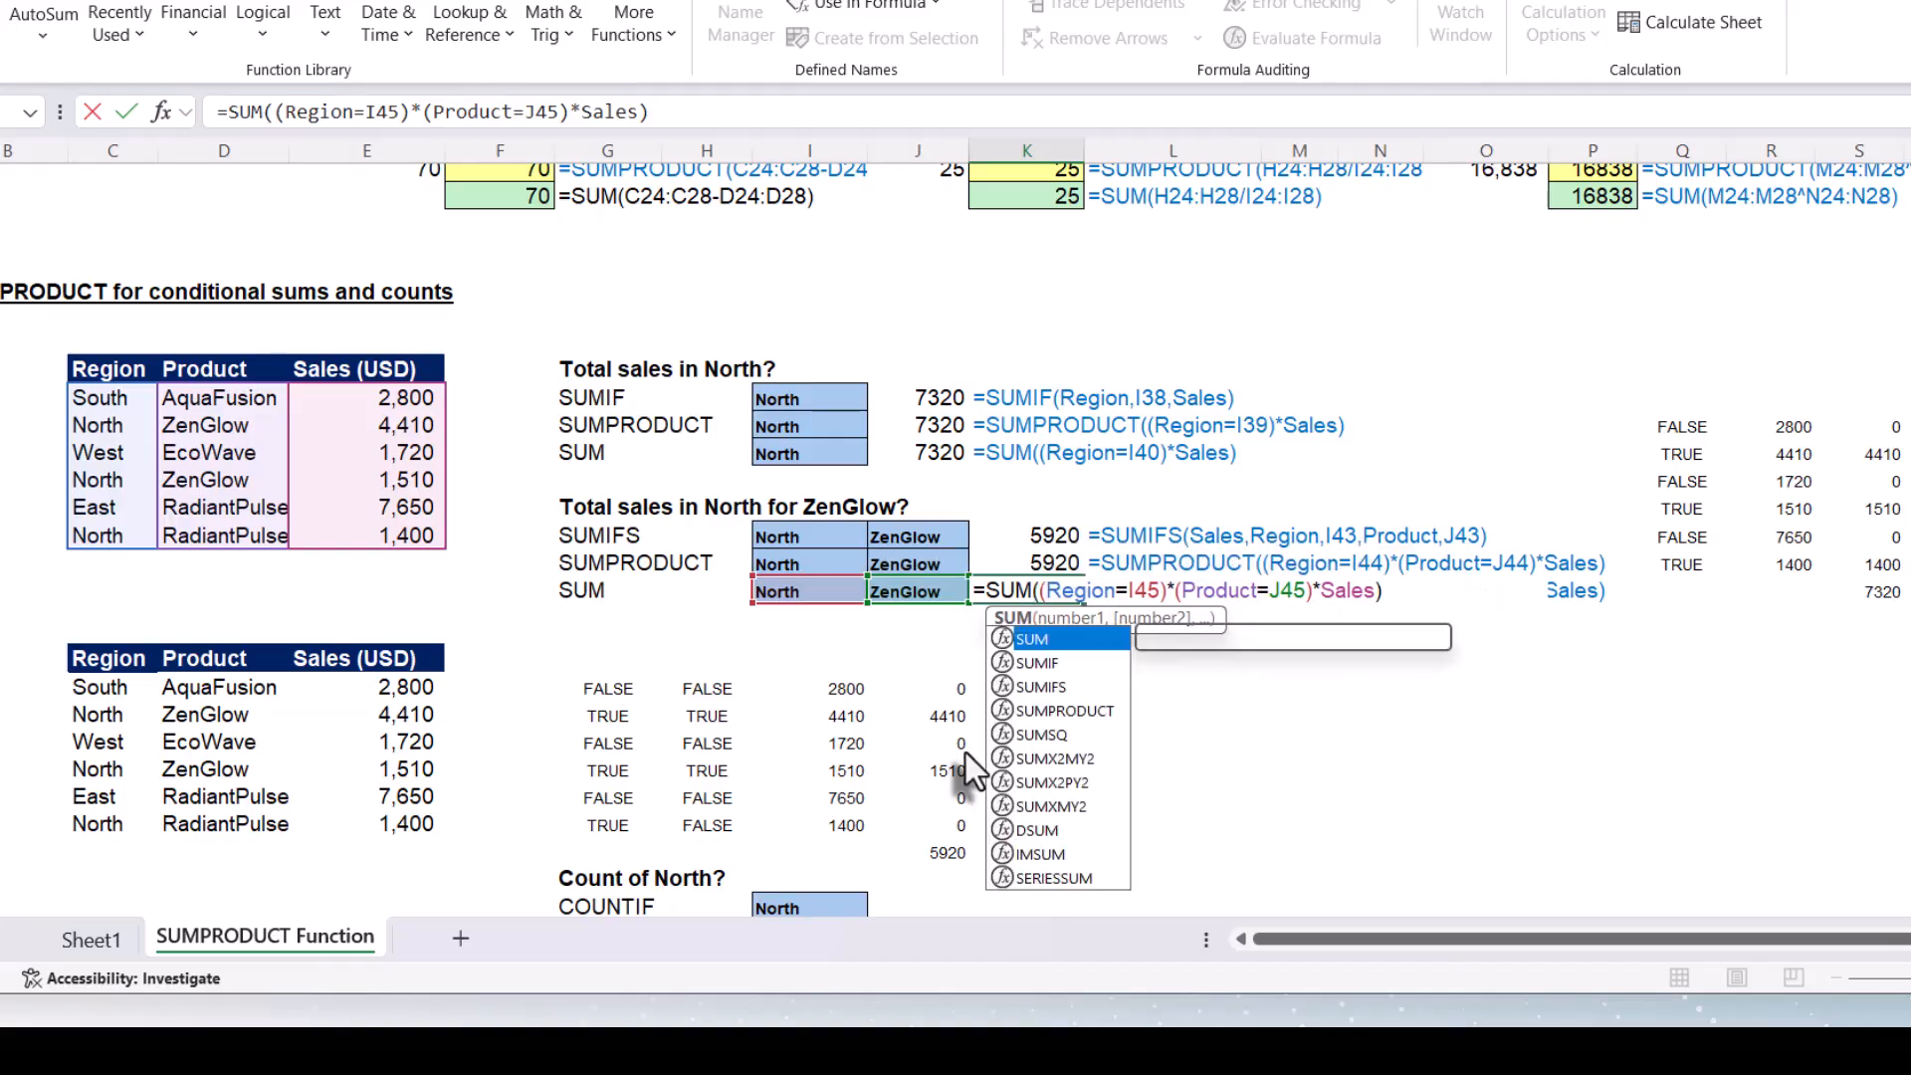
key(Return)
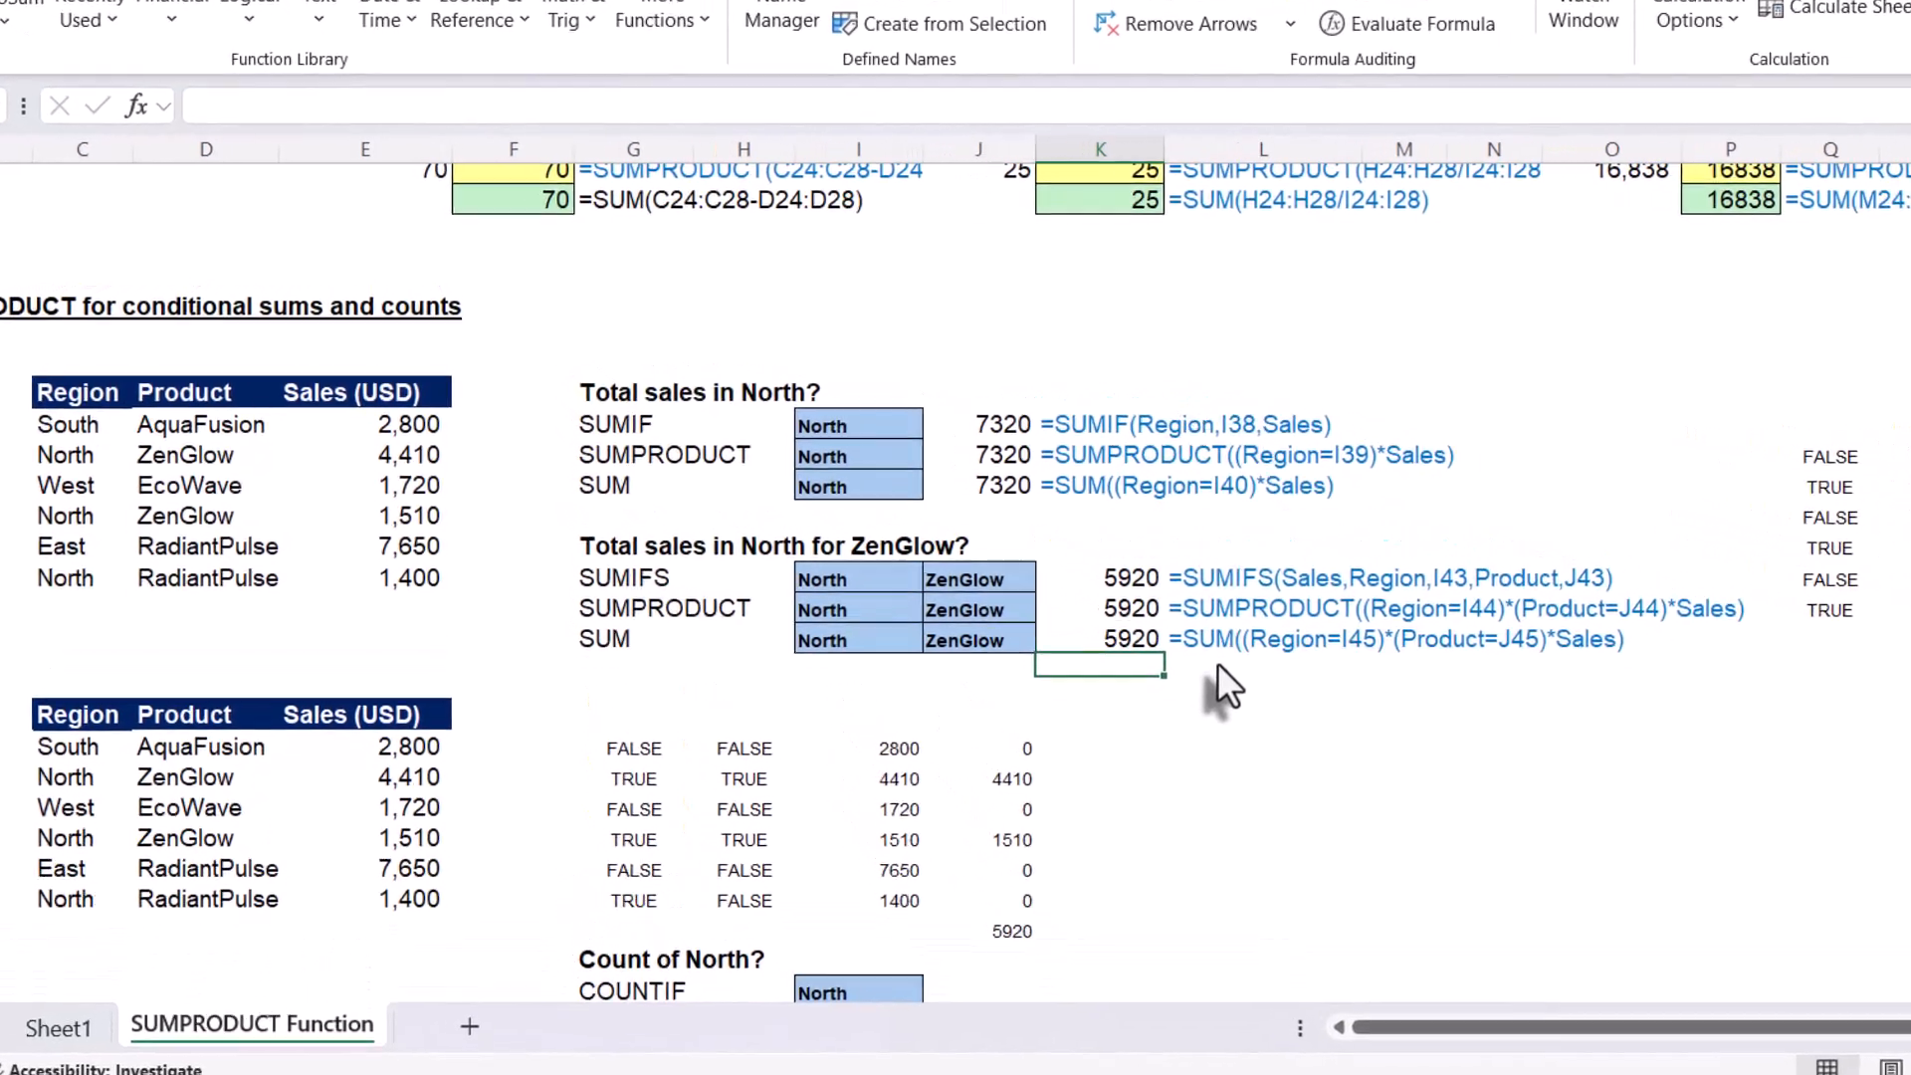
Start a COUNTIF formula beside North in the COUNTIF row of the "Count of North?" block
scroll(1244, 558, down, 4)
scroll(1260, 498, up, 1)
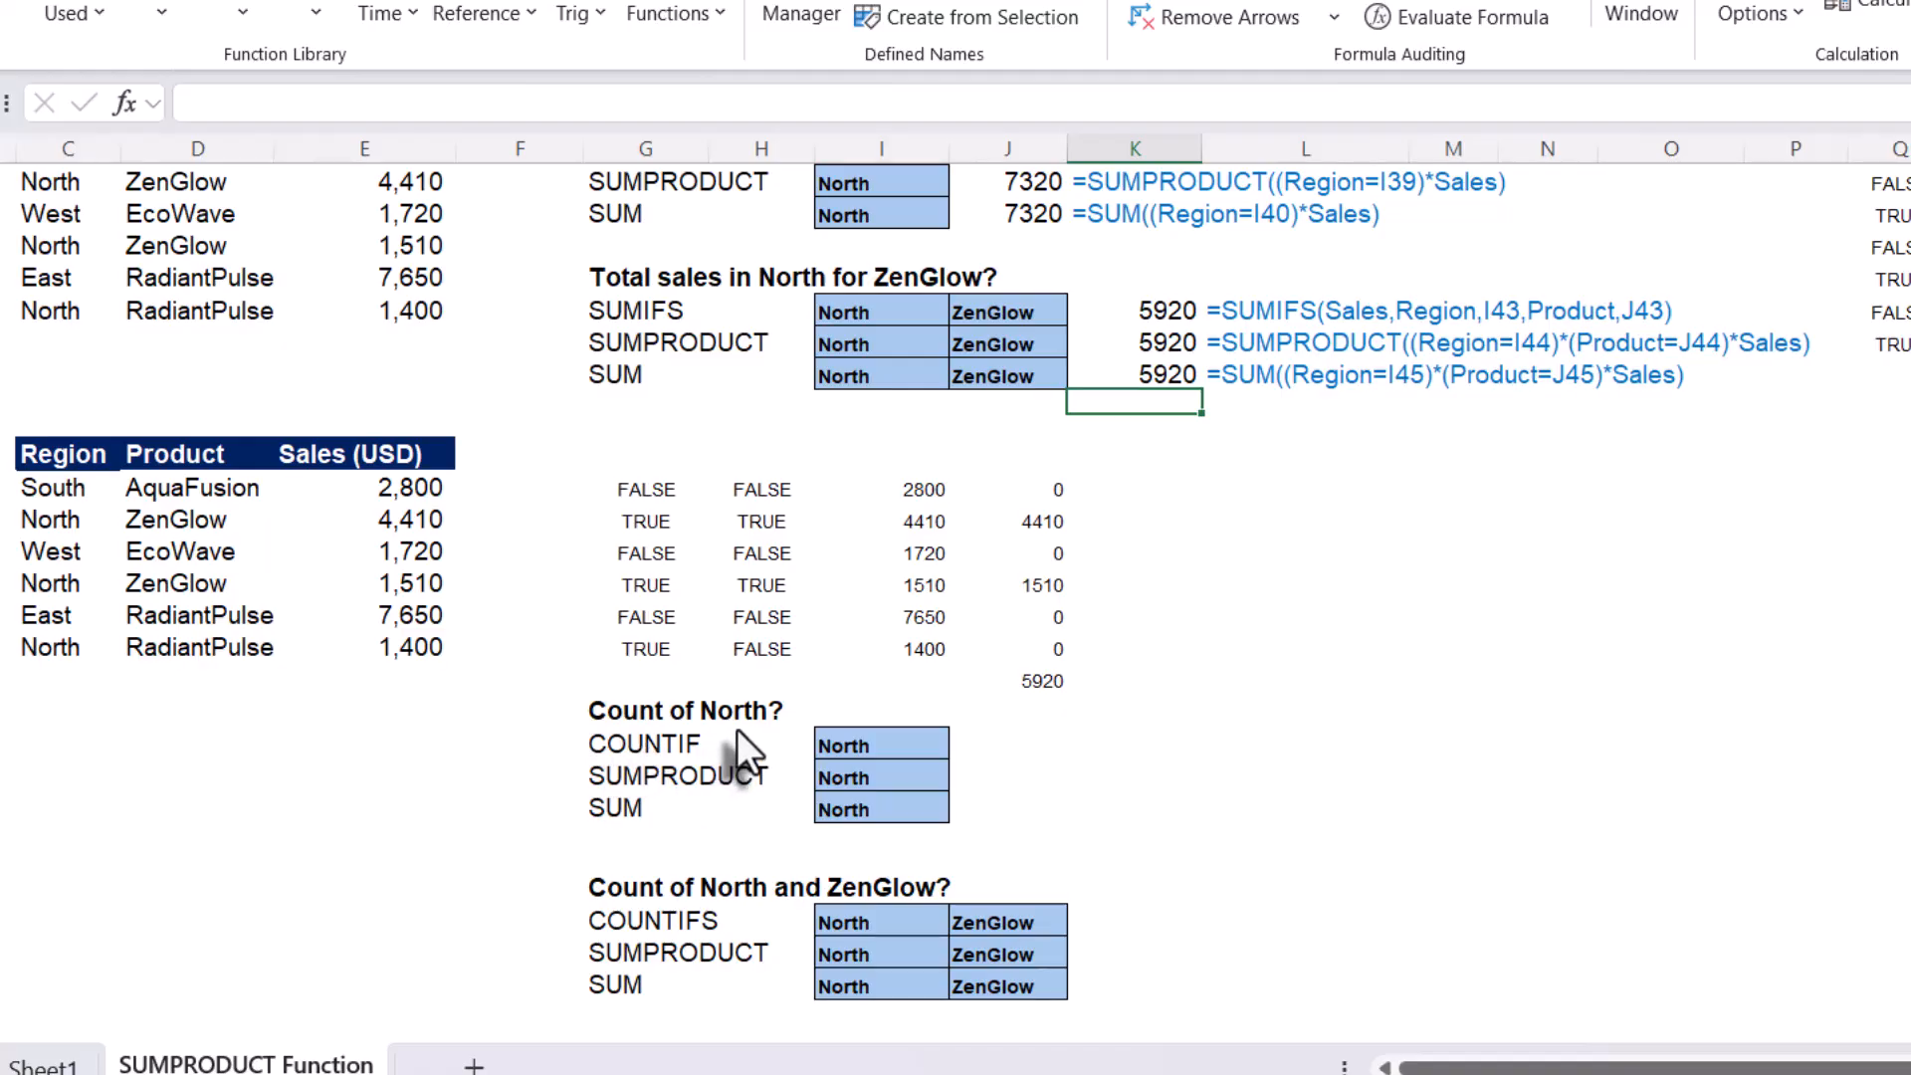
click(980, 746)
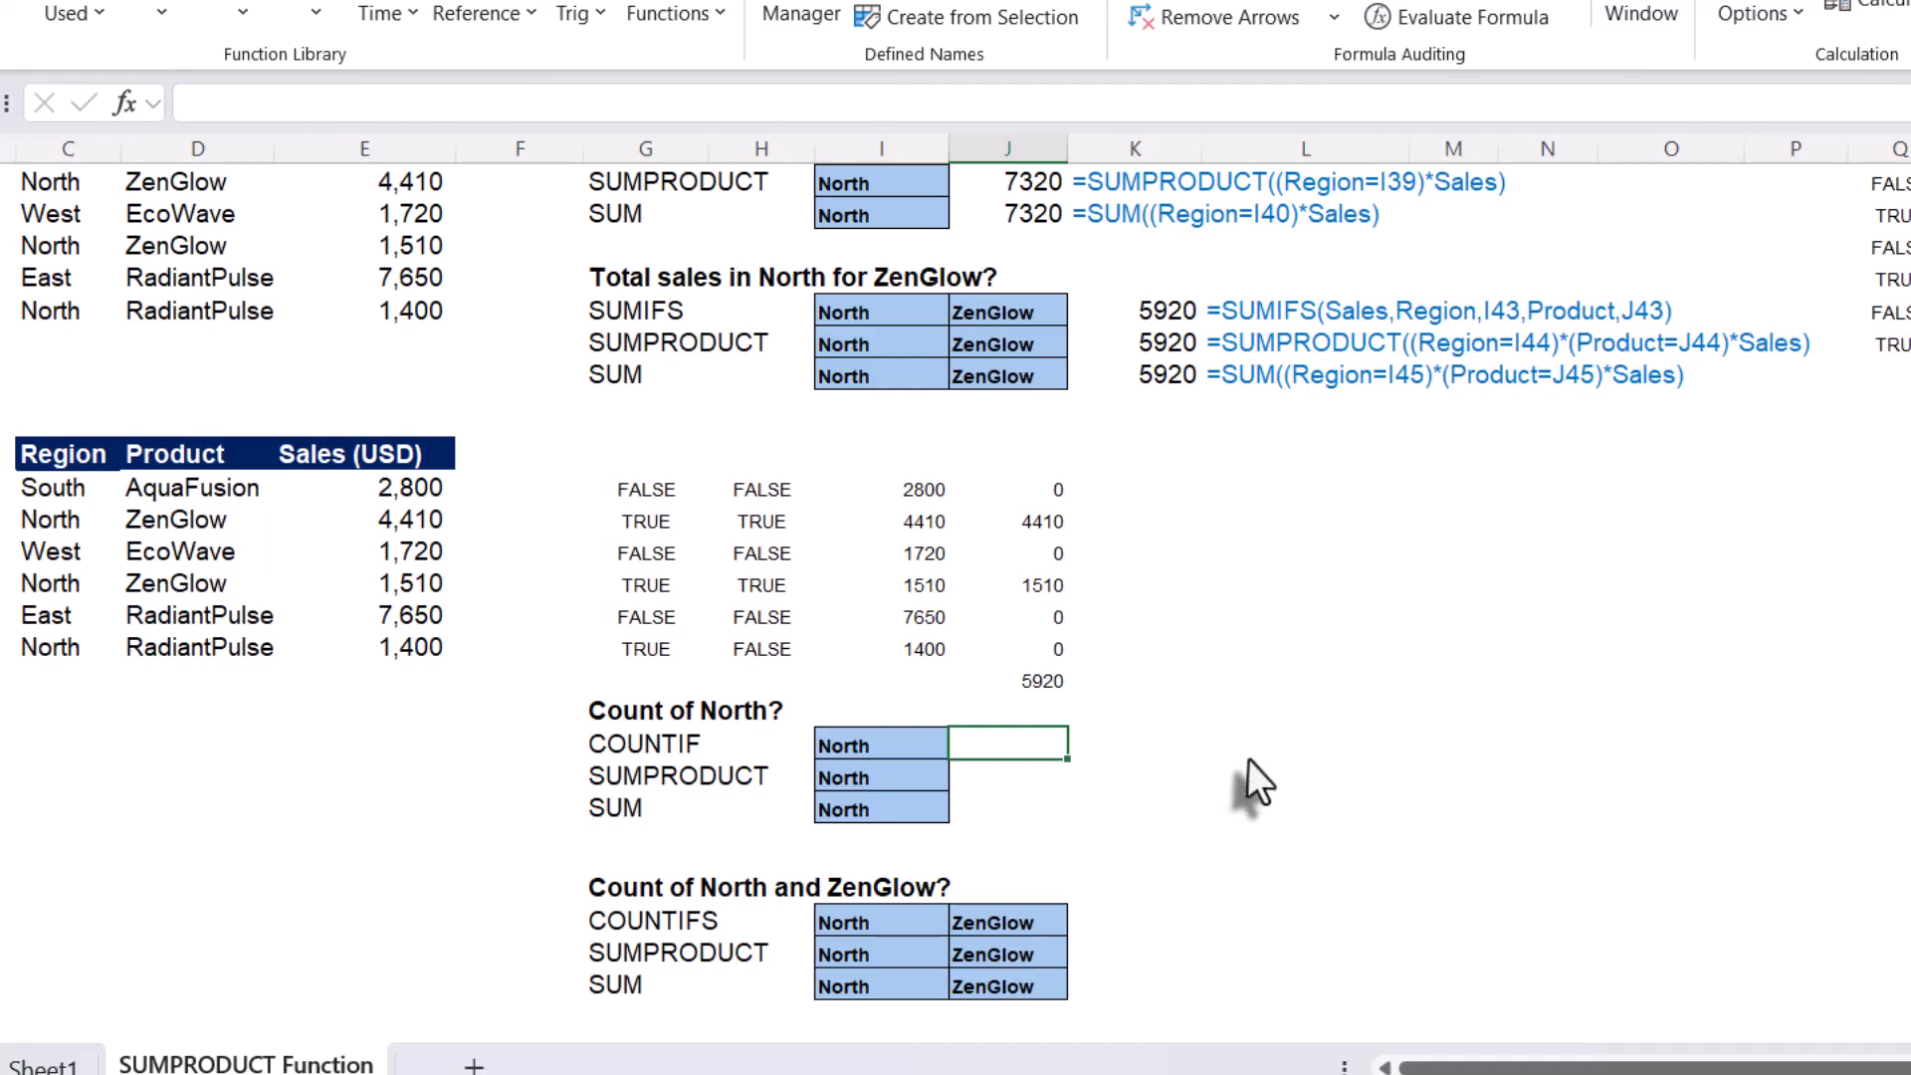
text(=)
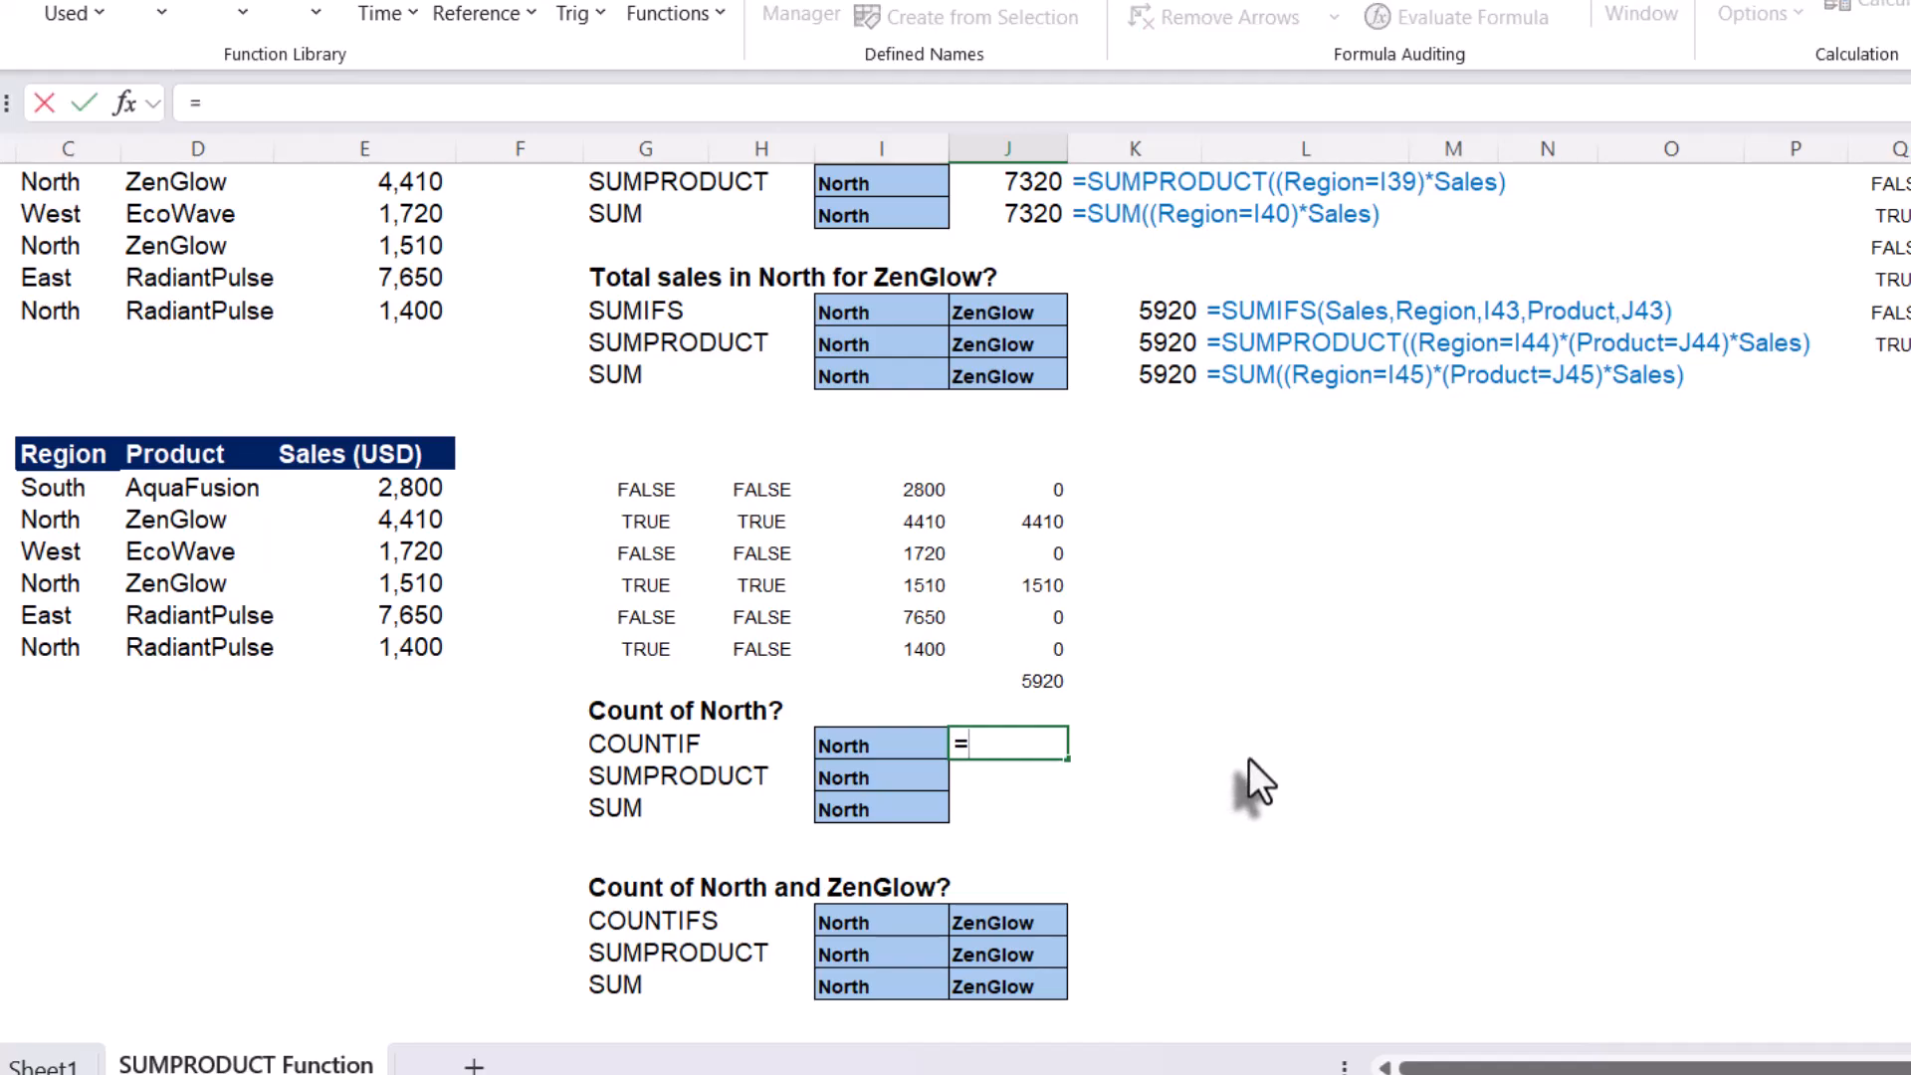
text(count)
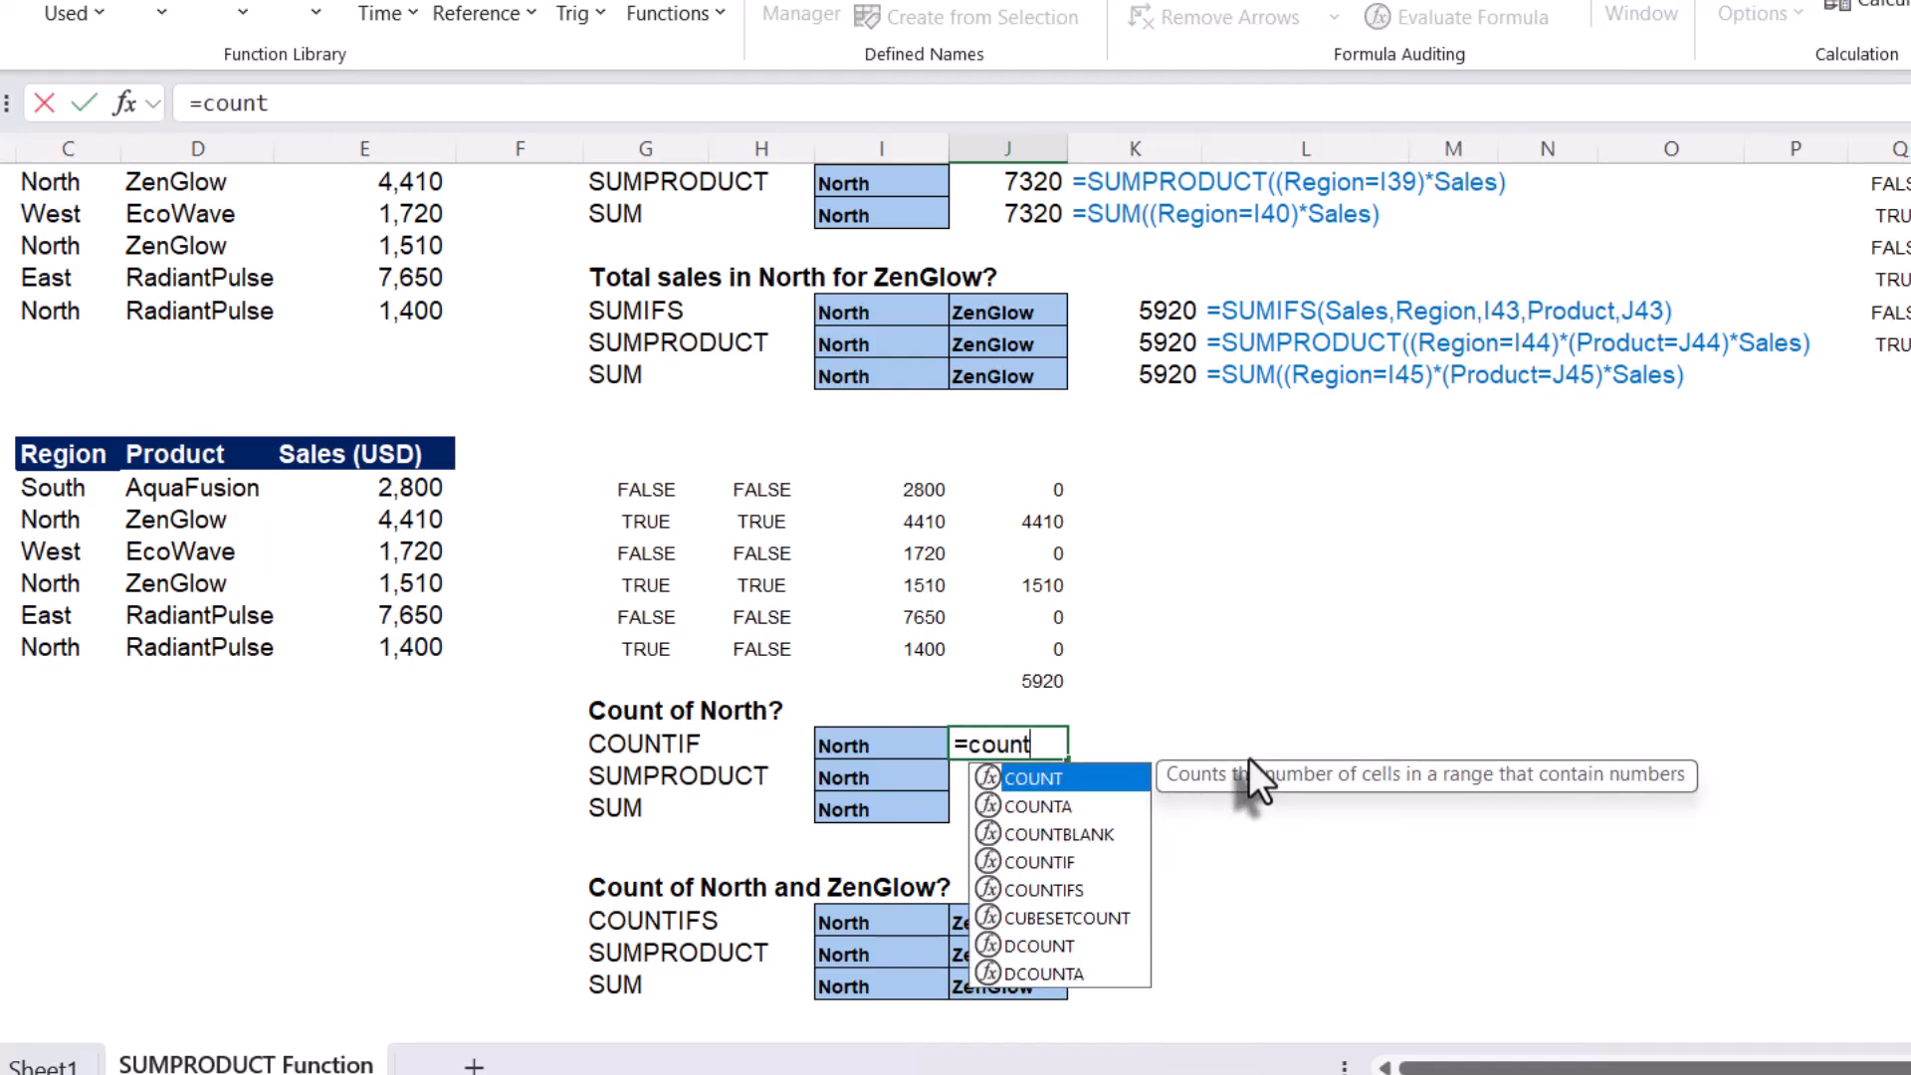
text(if)
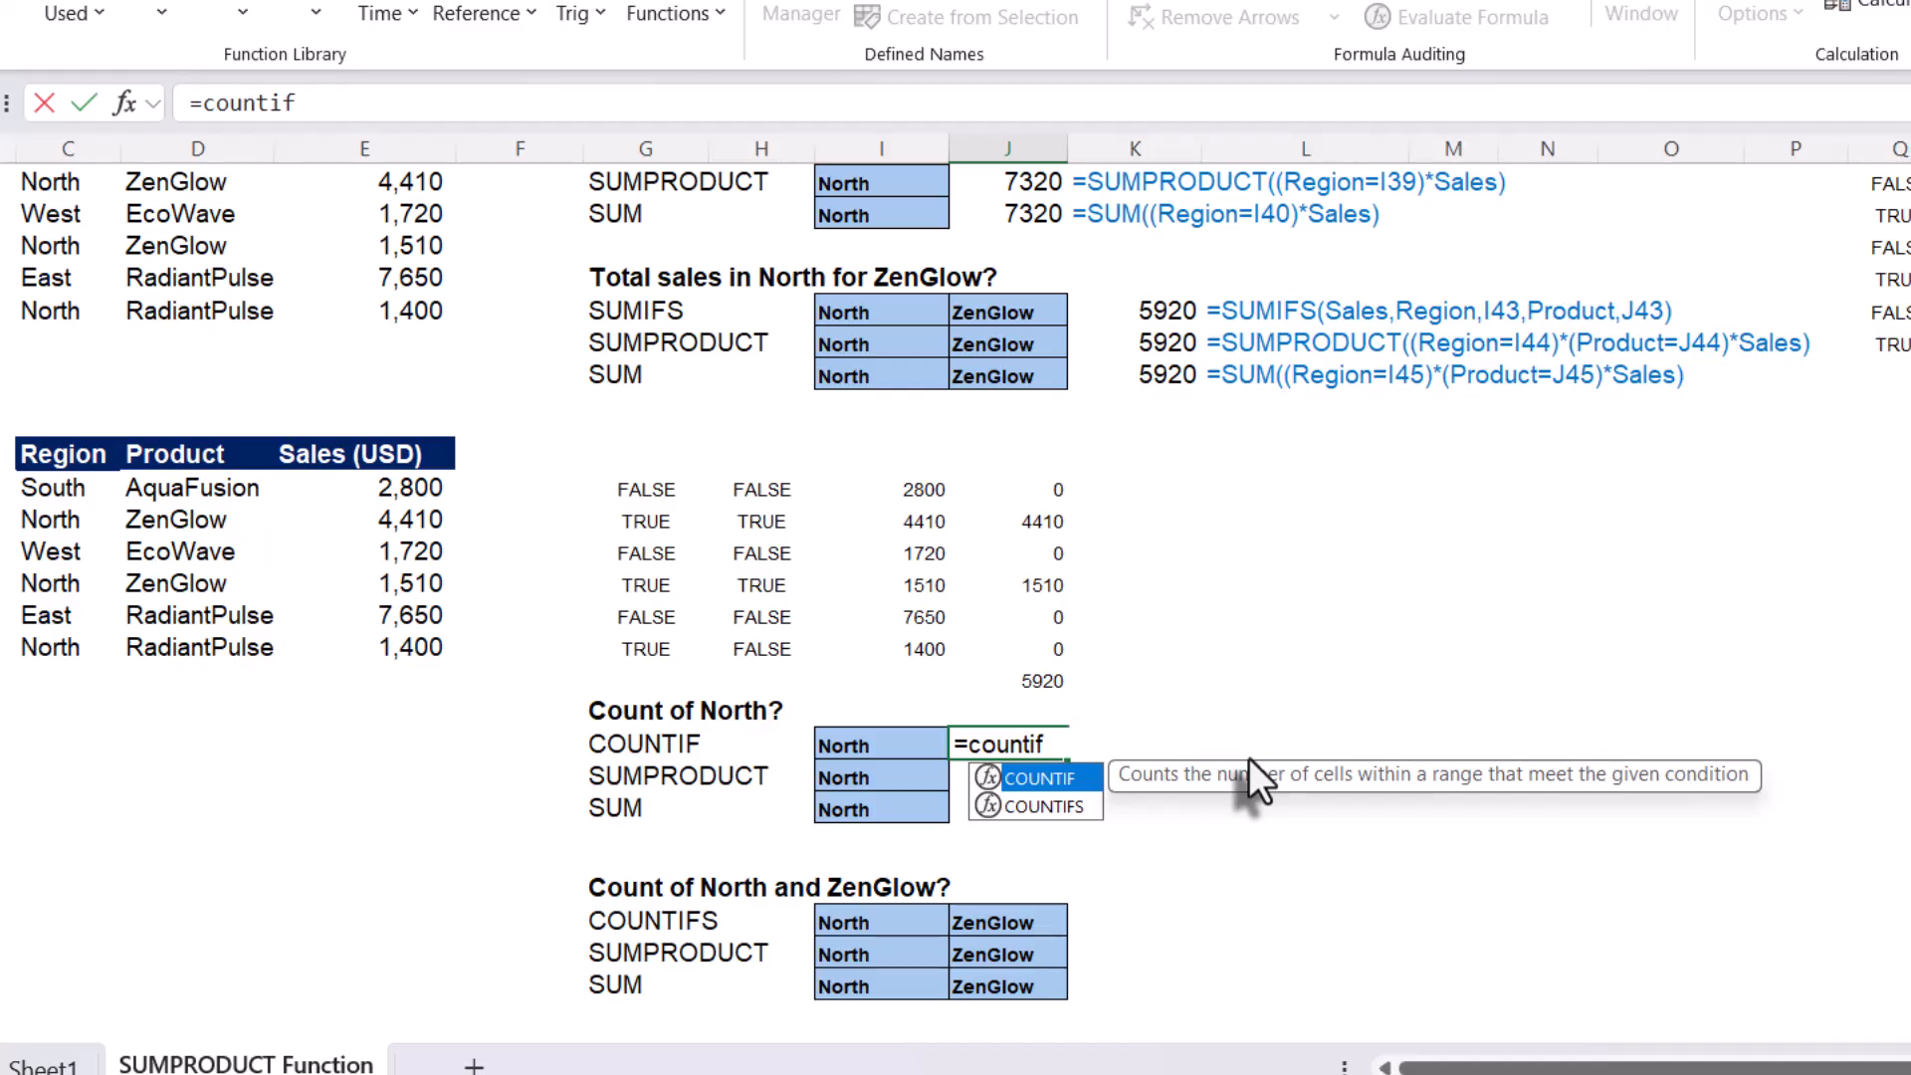
key(Tab)
text(re)
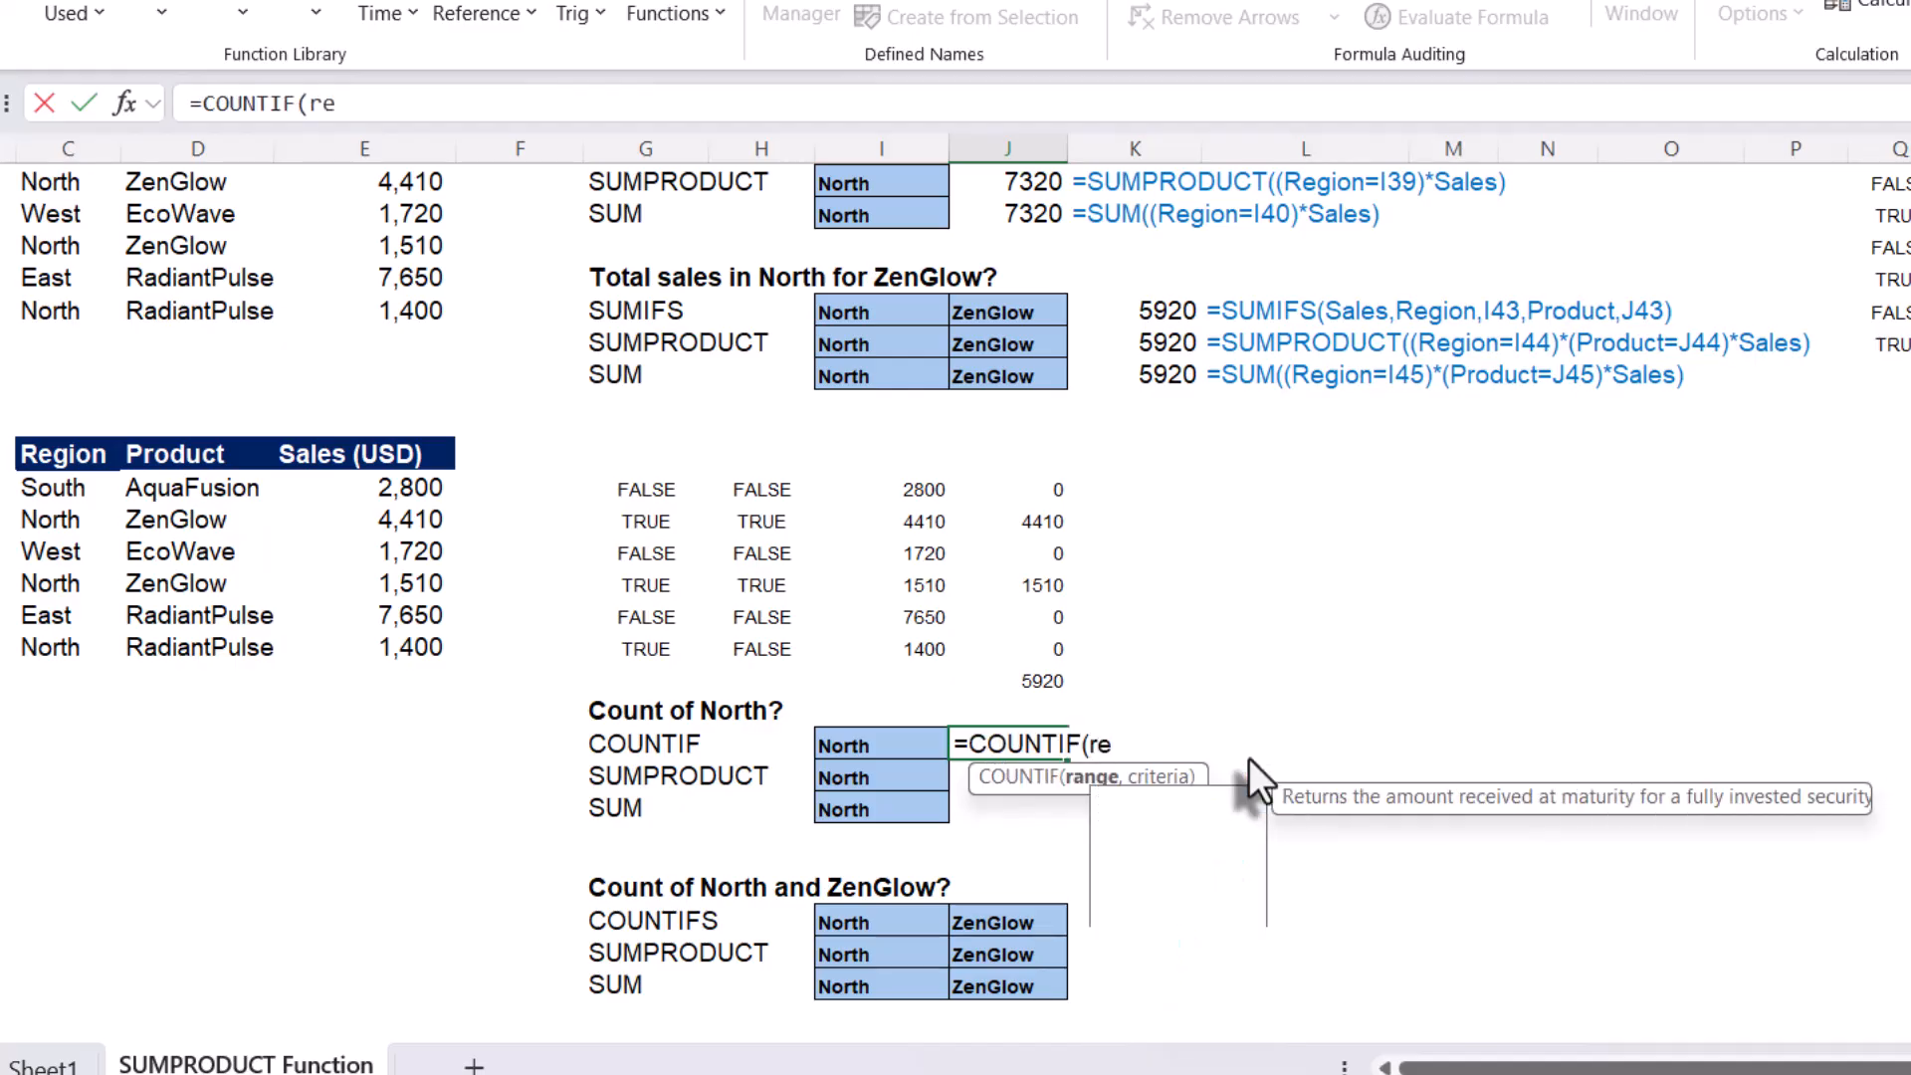
Complete the COUNTIF formula in J57 as =COUNTIF(Region,I57) to count the North entries
text(gio)
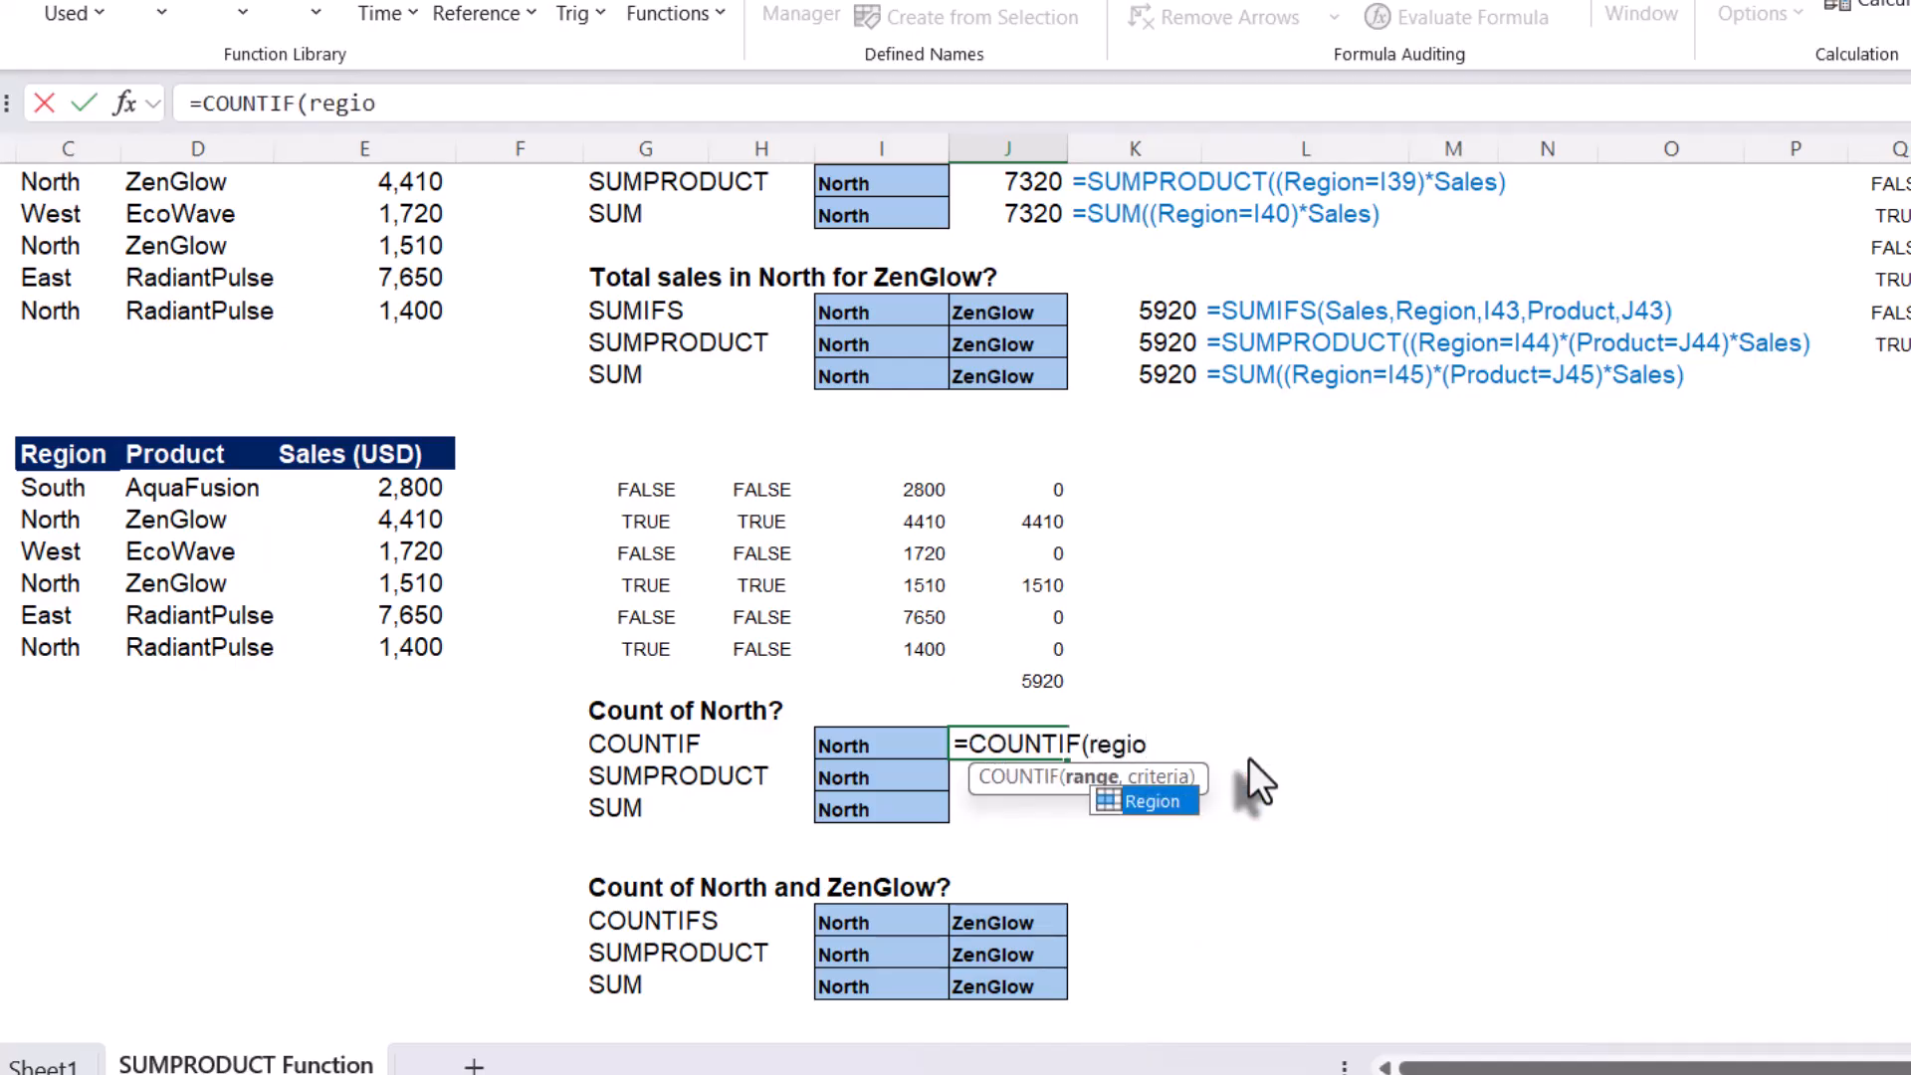
key(Tab)
text(,)
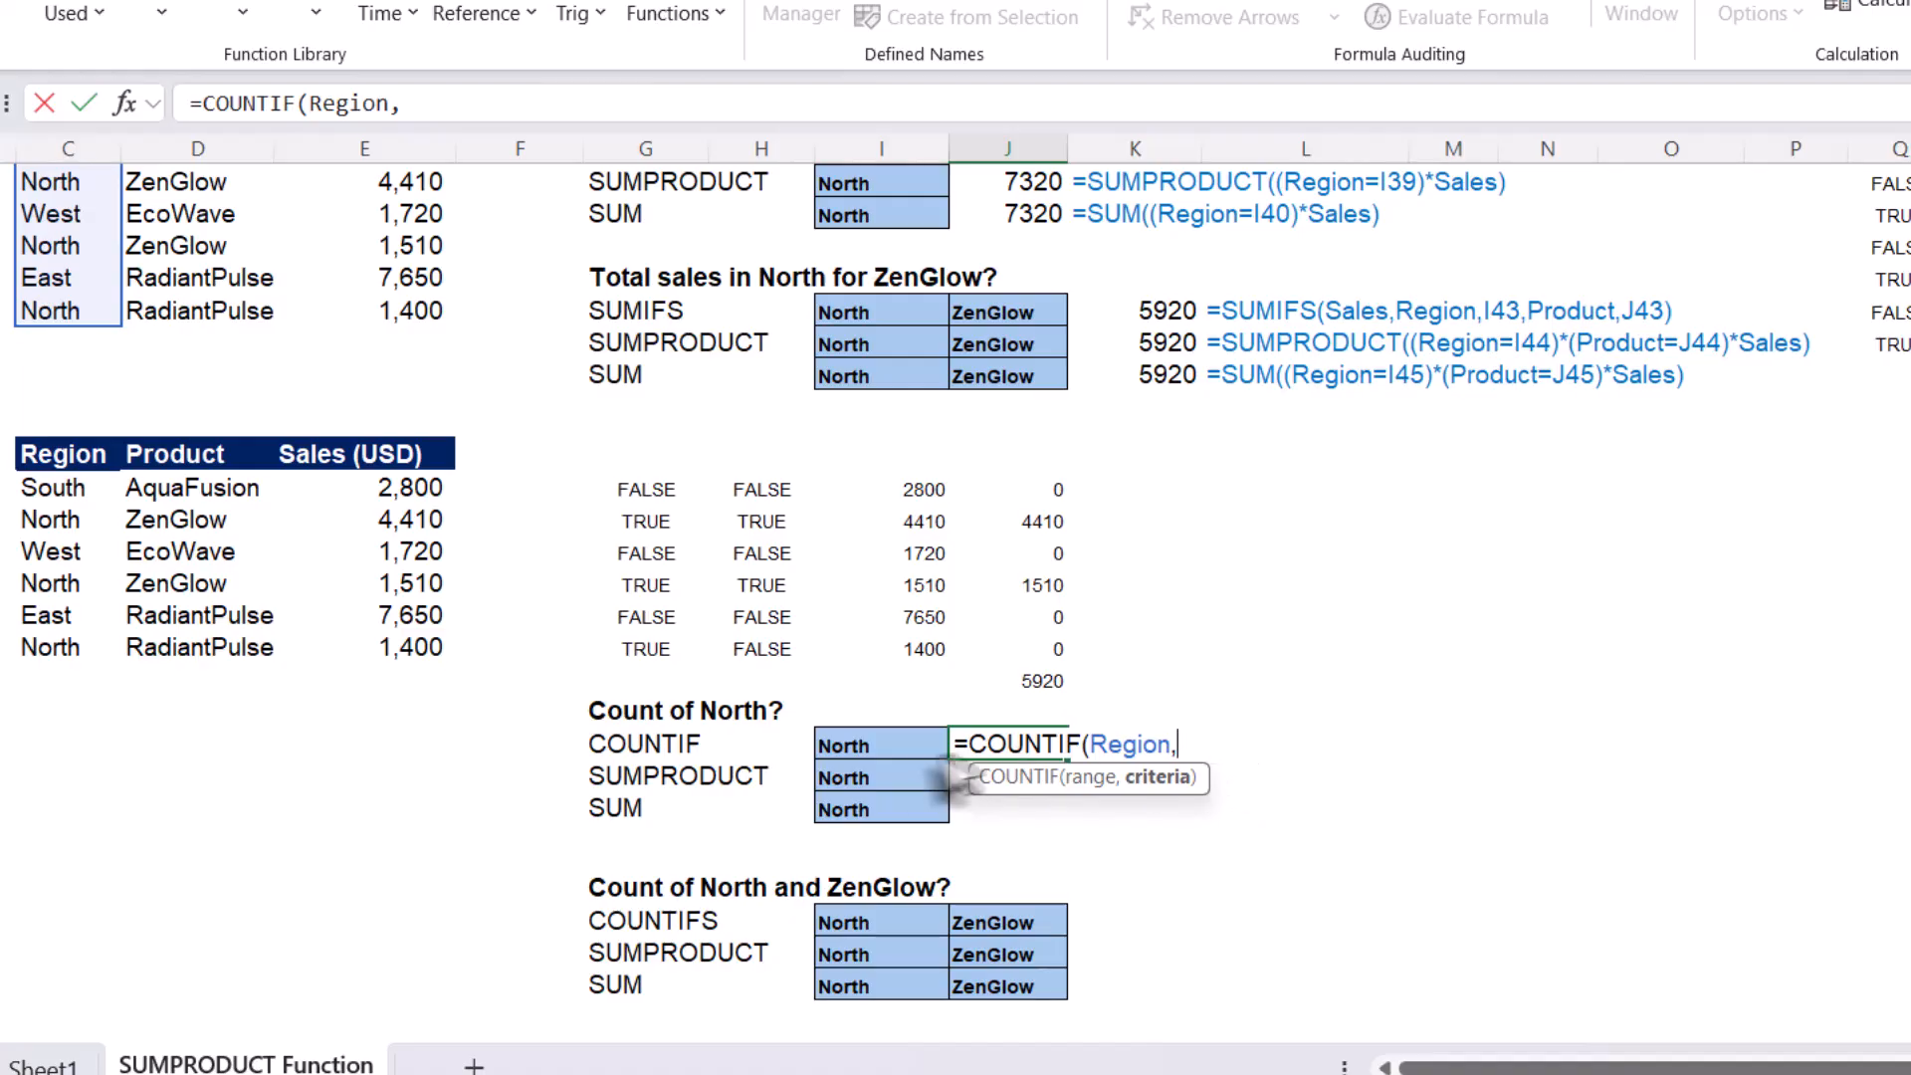
click(883, 755)
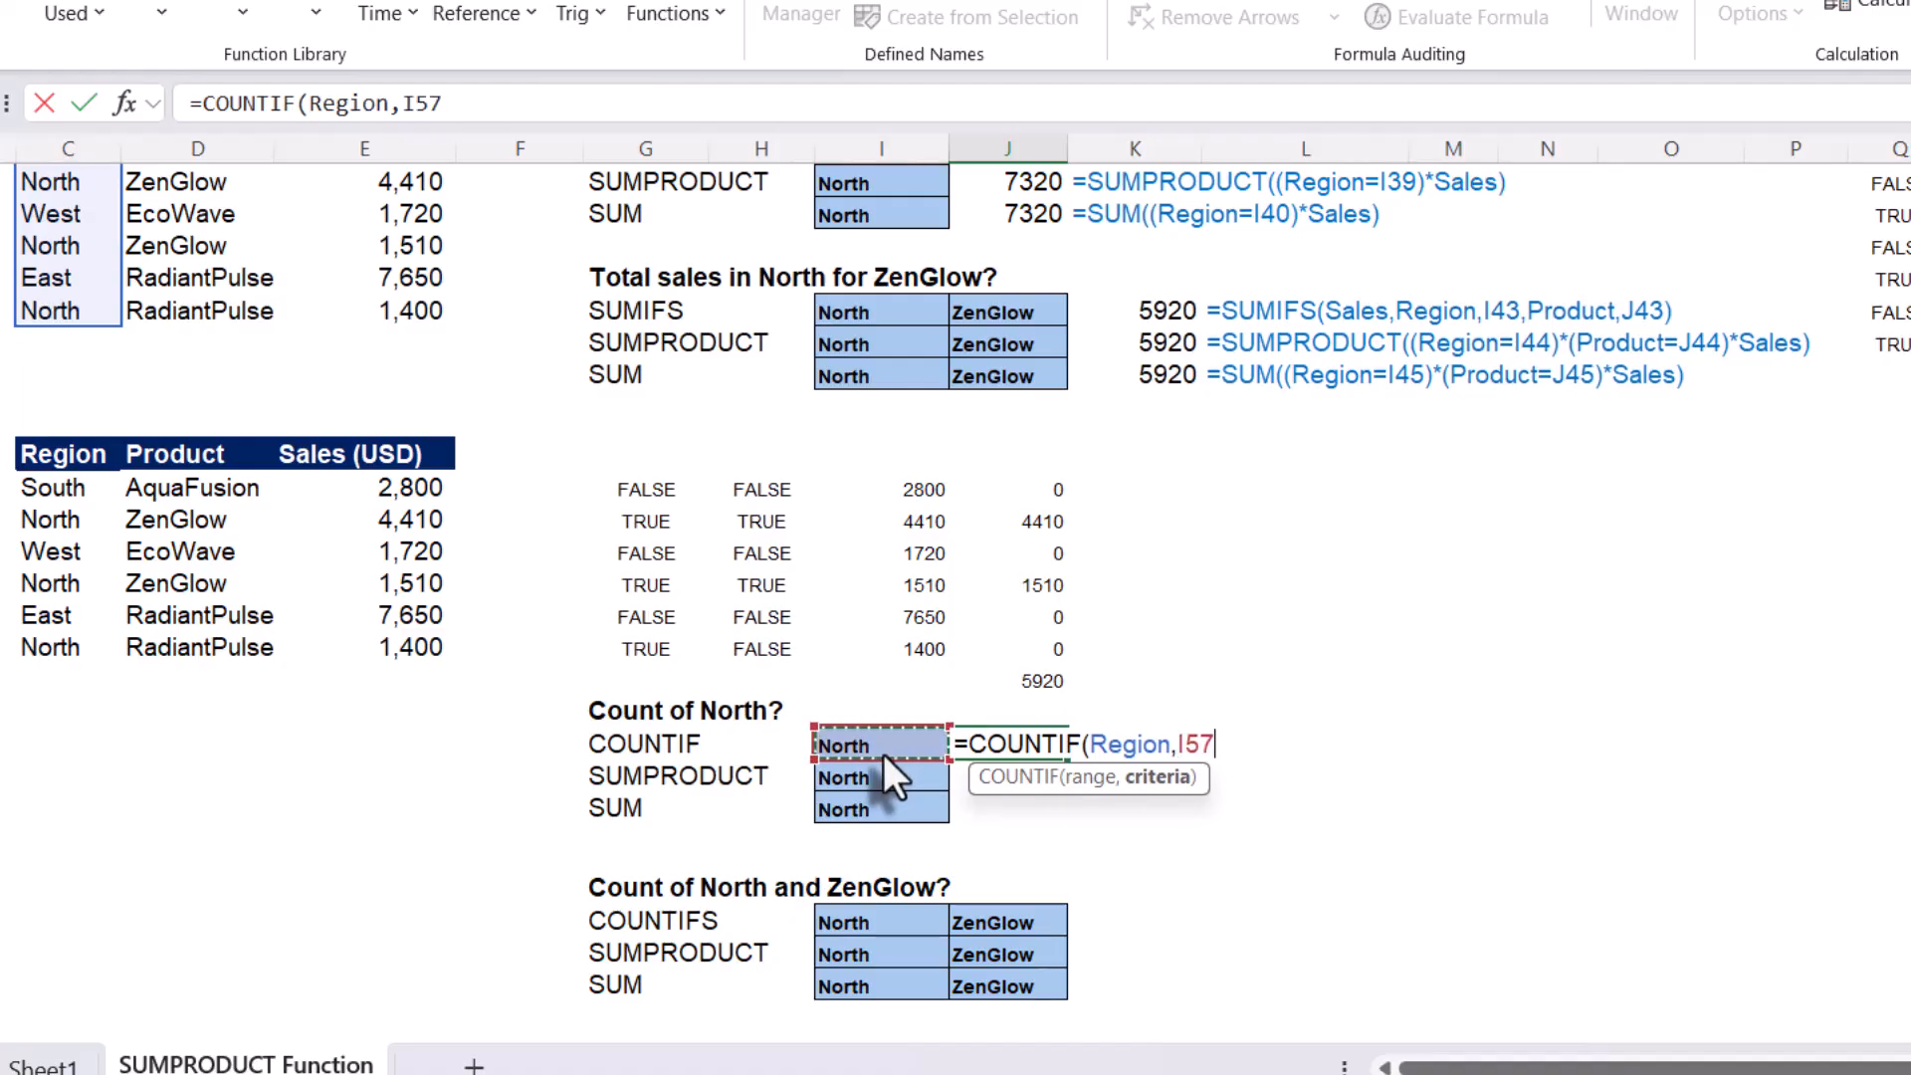
text())
key(Return)
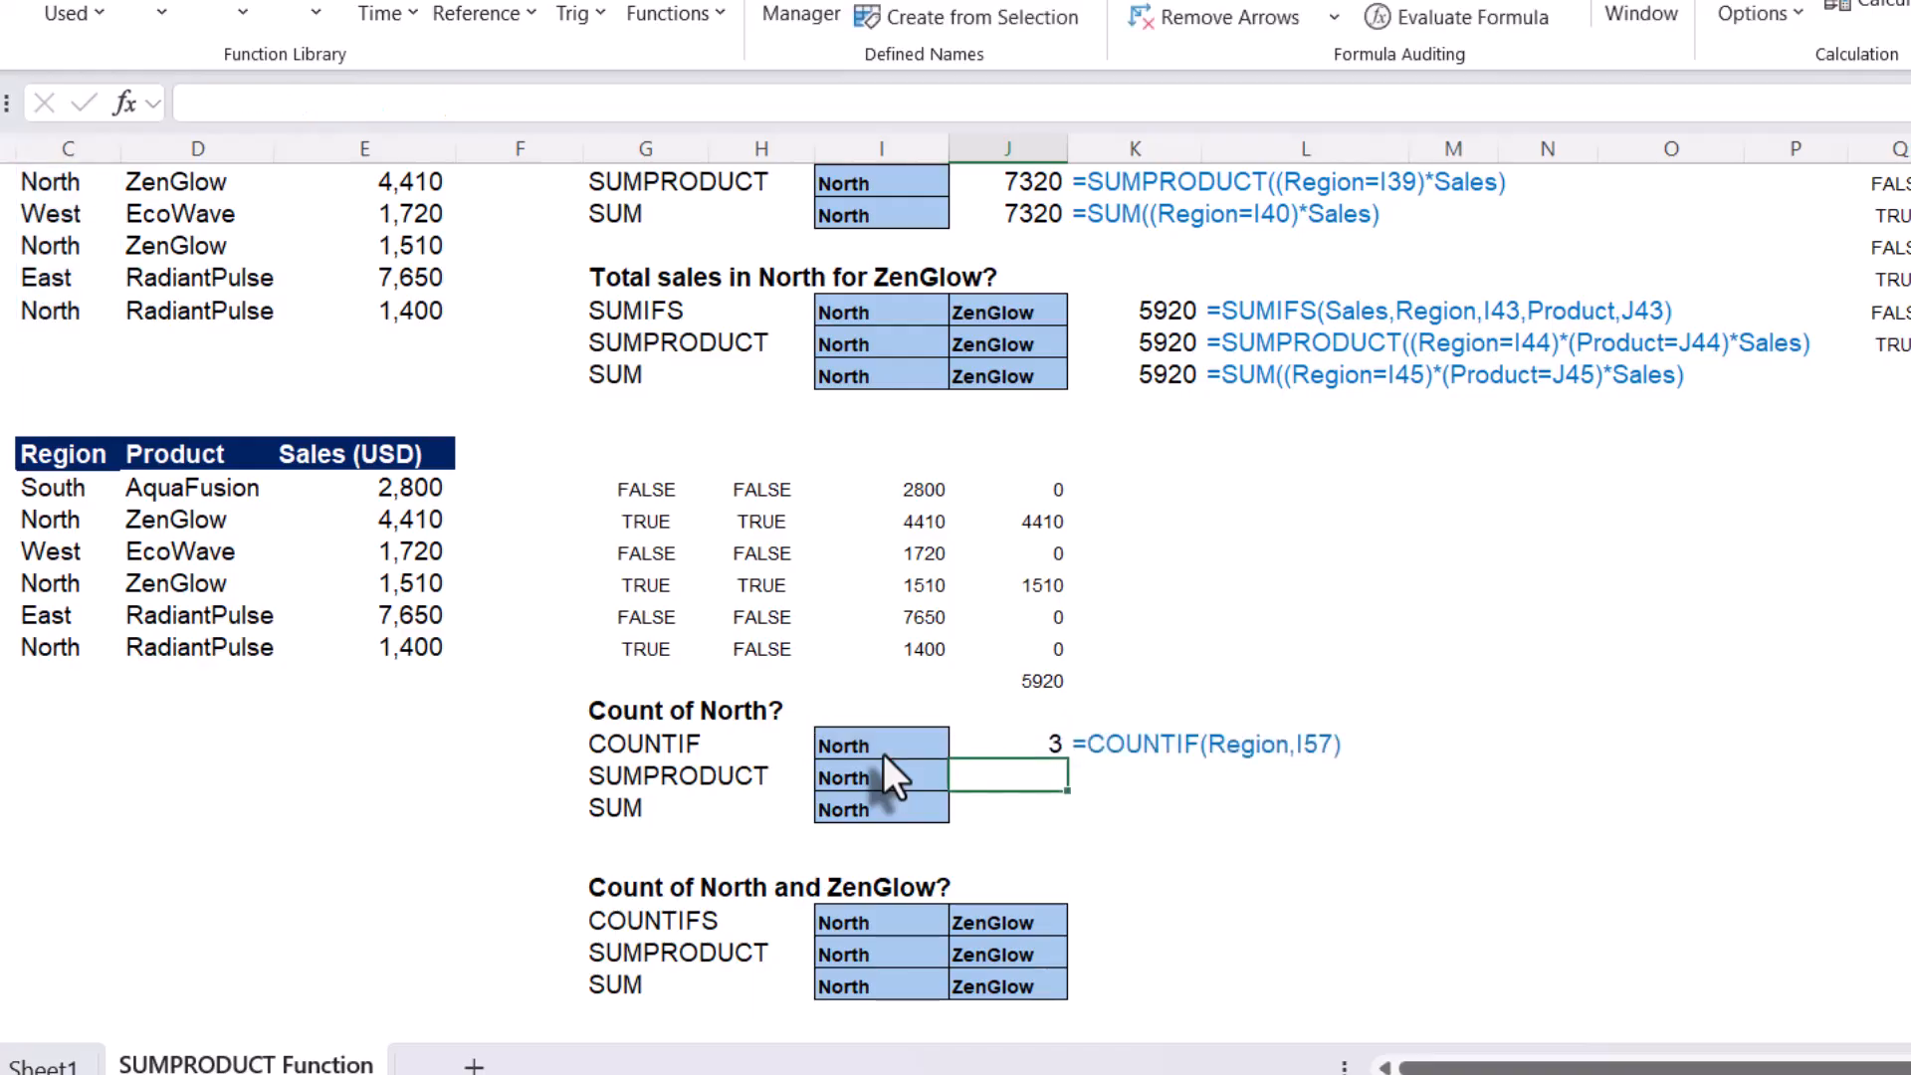
Check the COUNTIF result in J57 against the individual North entries in the lower table's Region column
click(1005, 744)
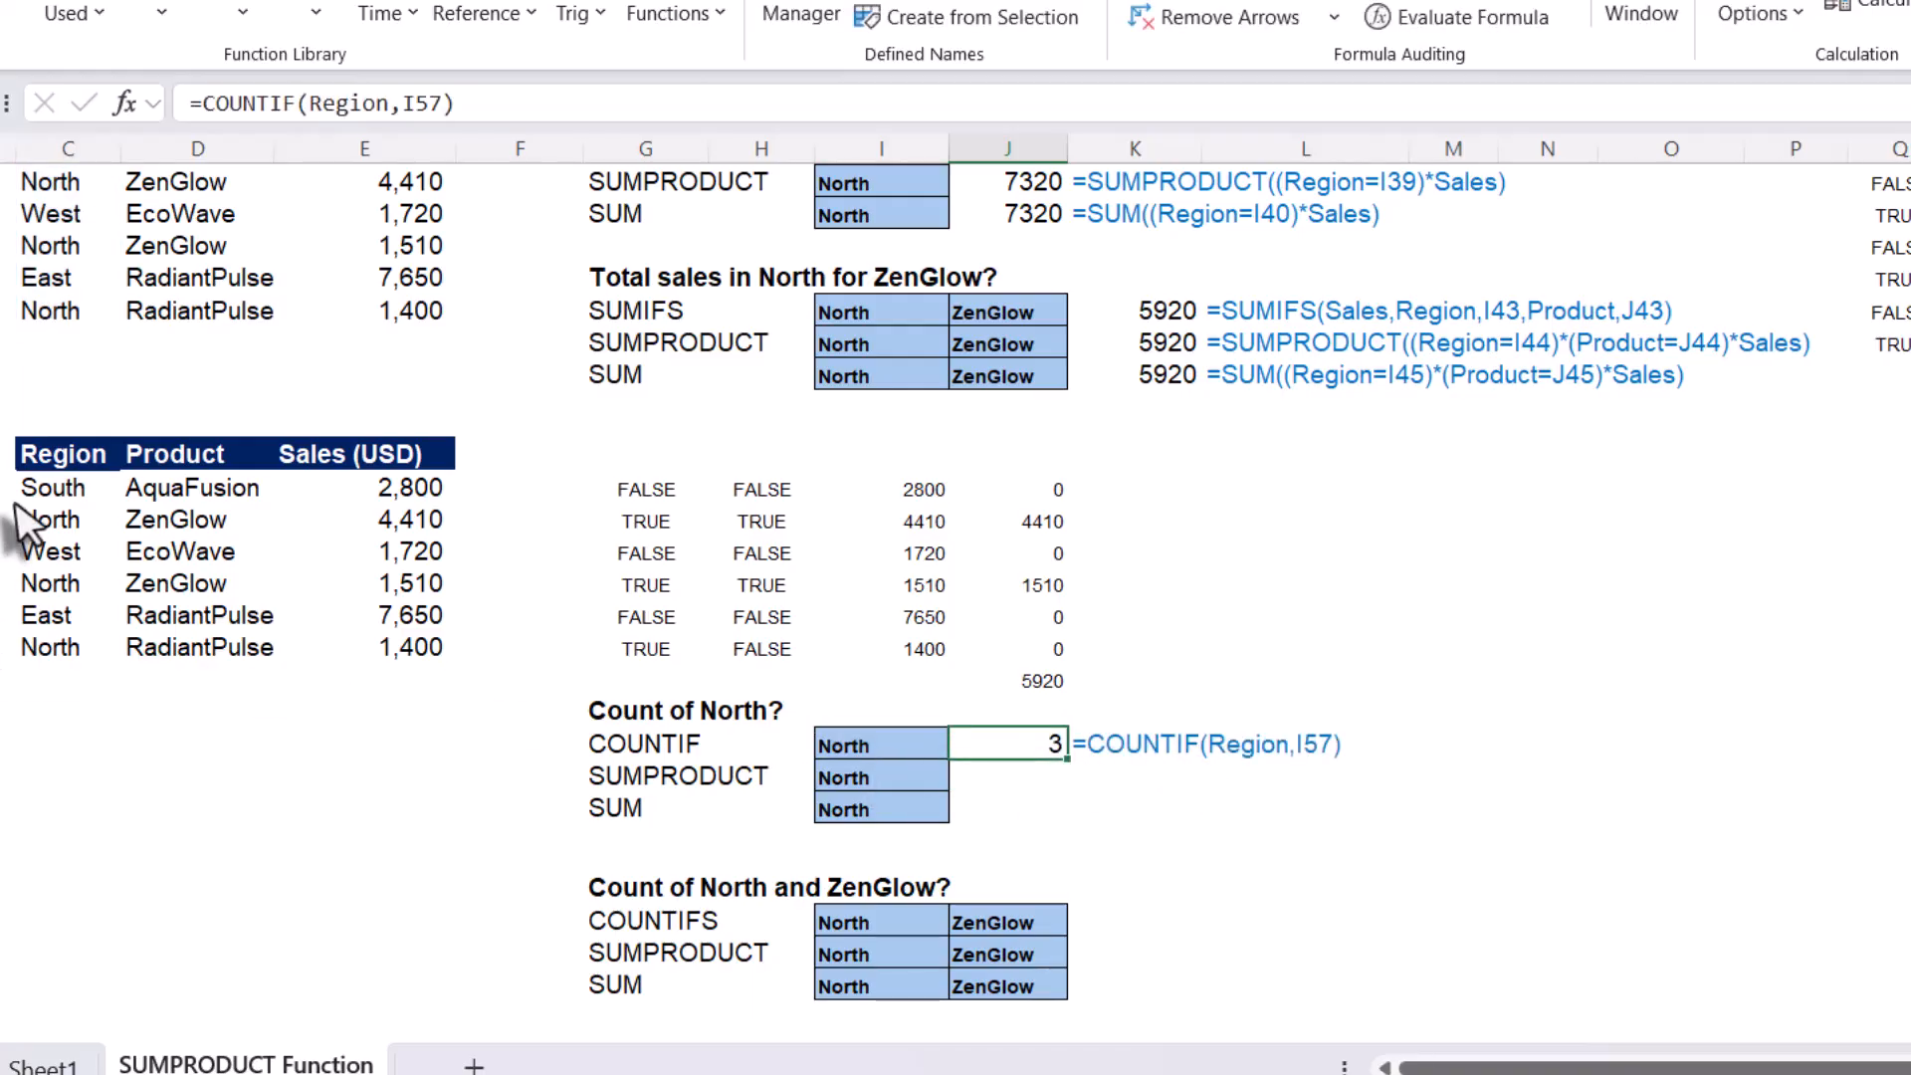
click(54, 528)
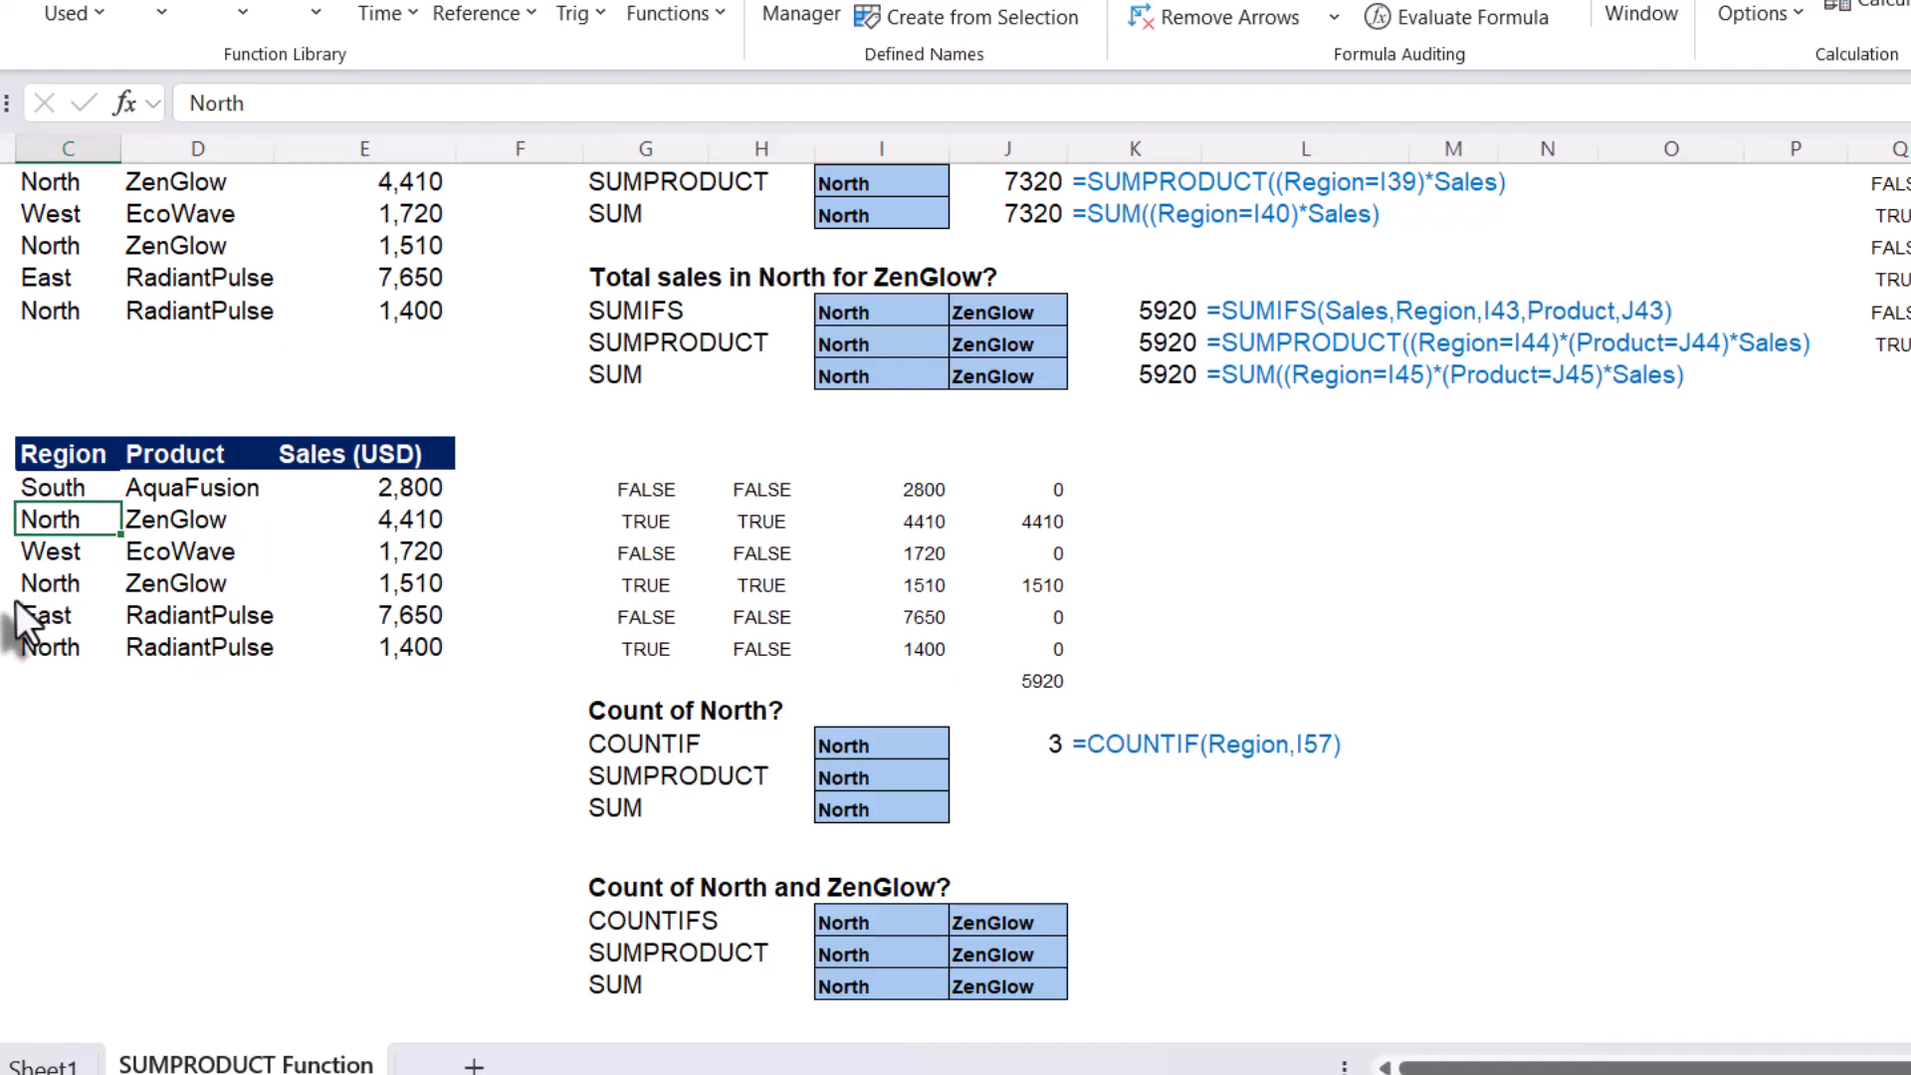
click(45, 587)
click(49, 652)
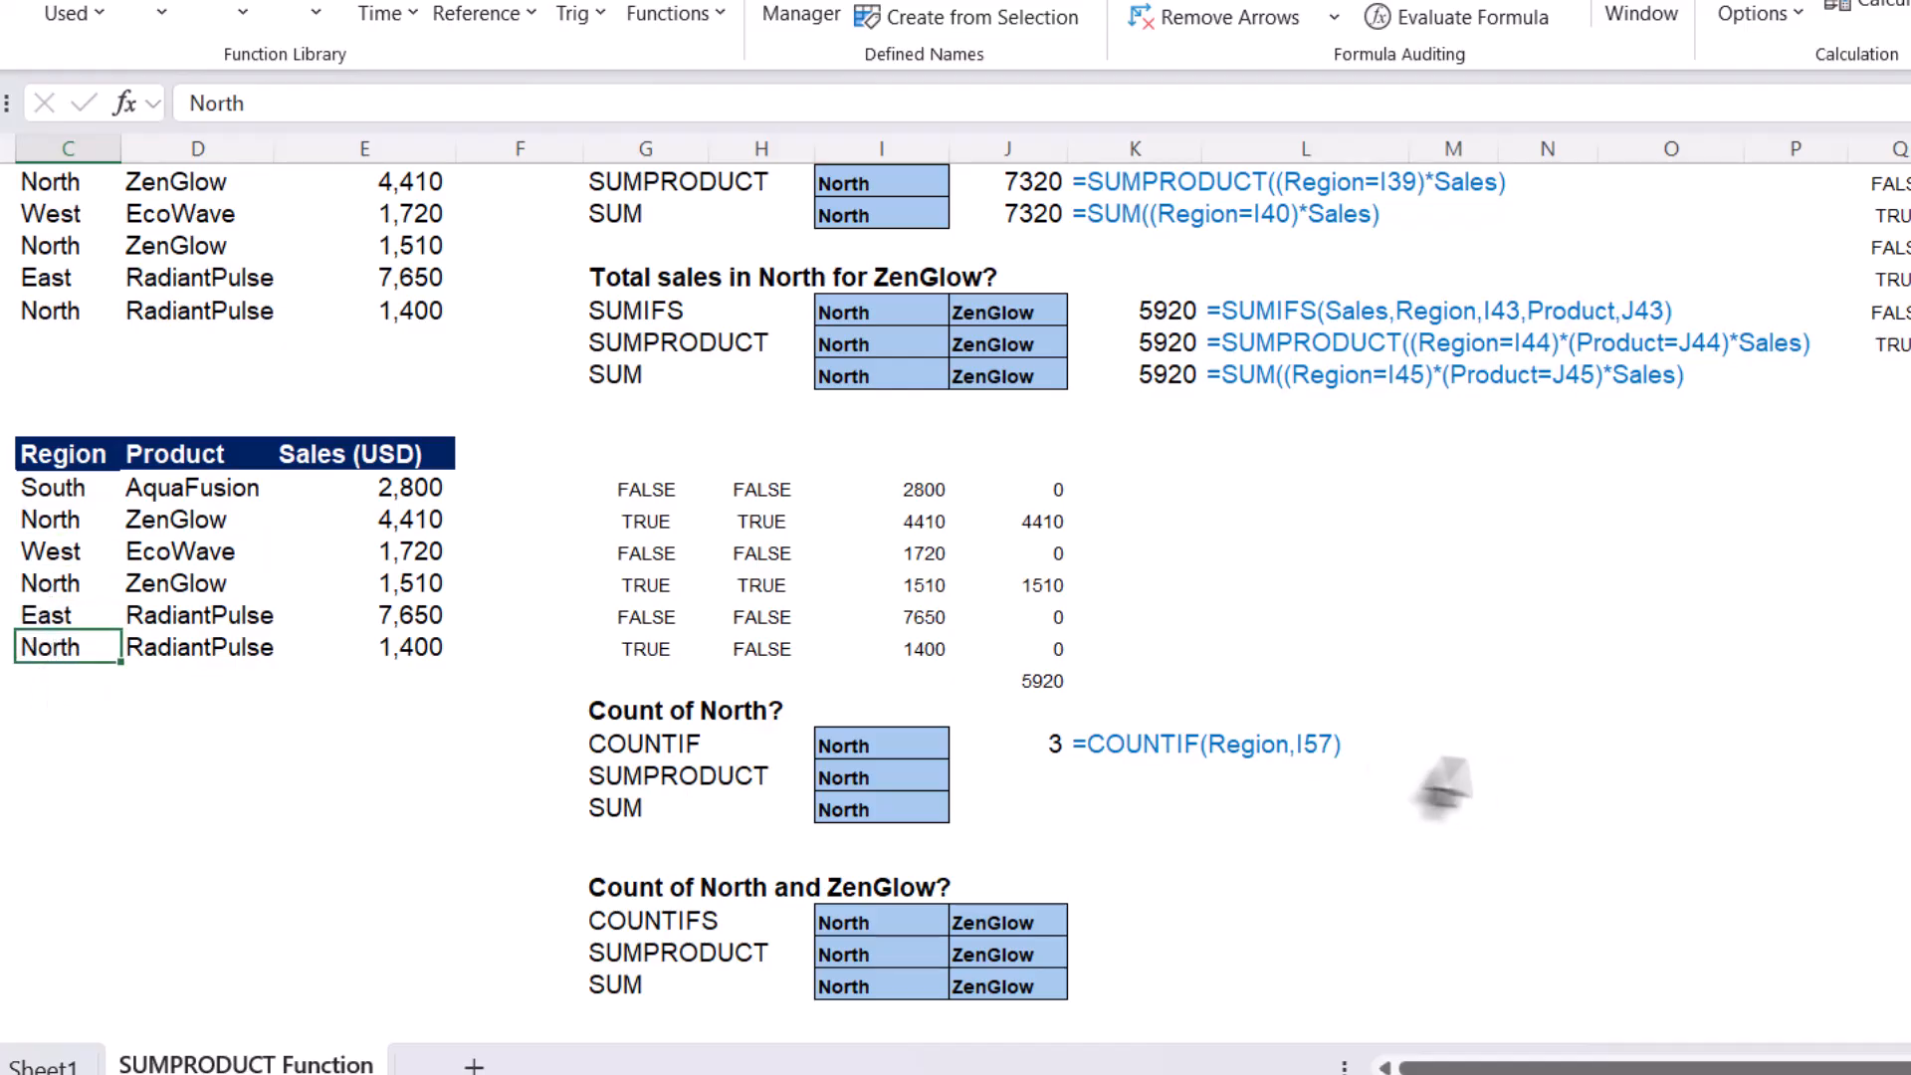
click(1035, 752)
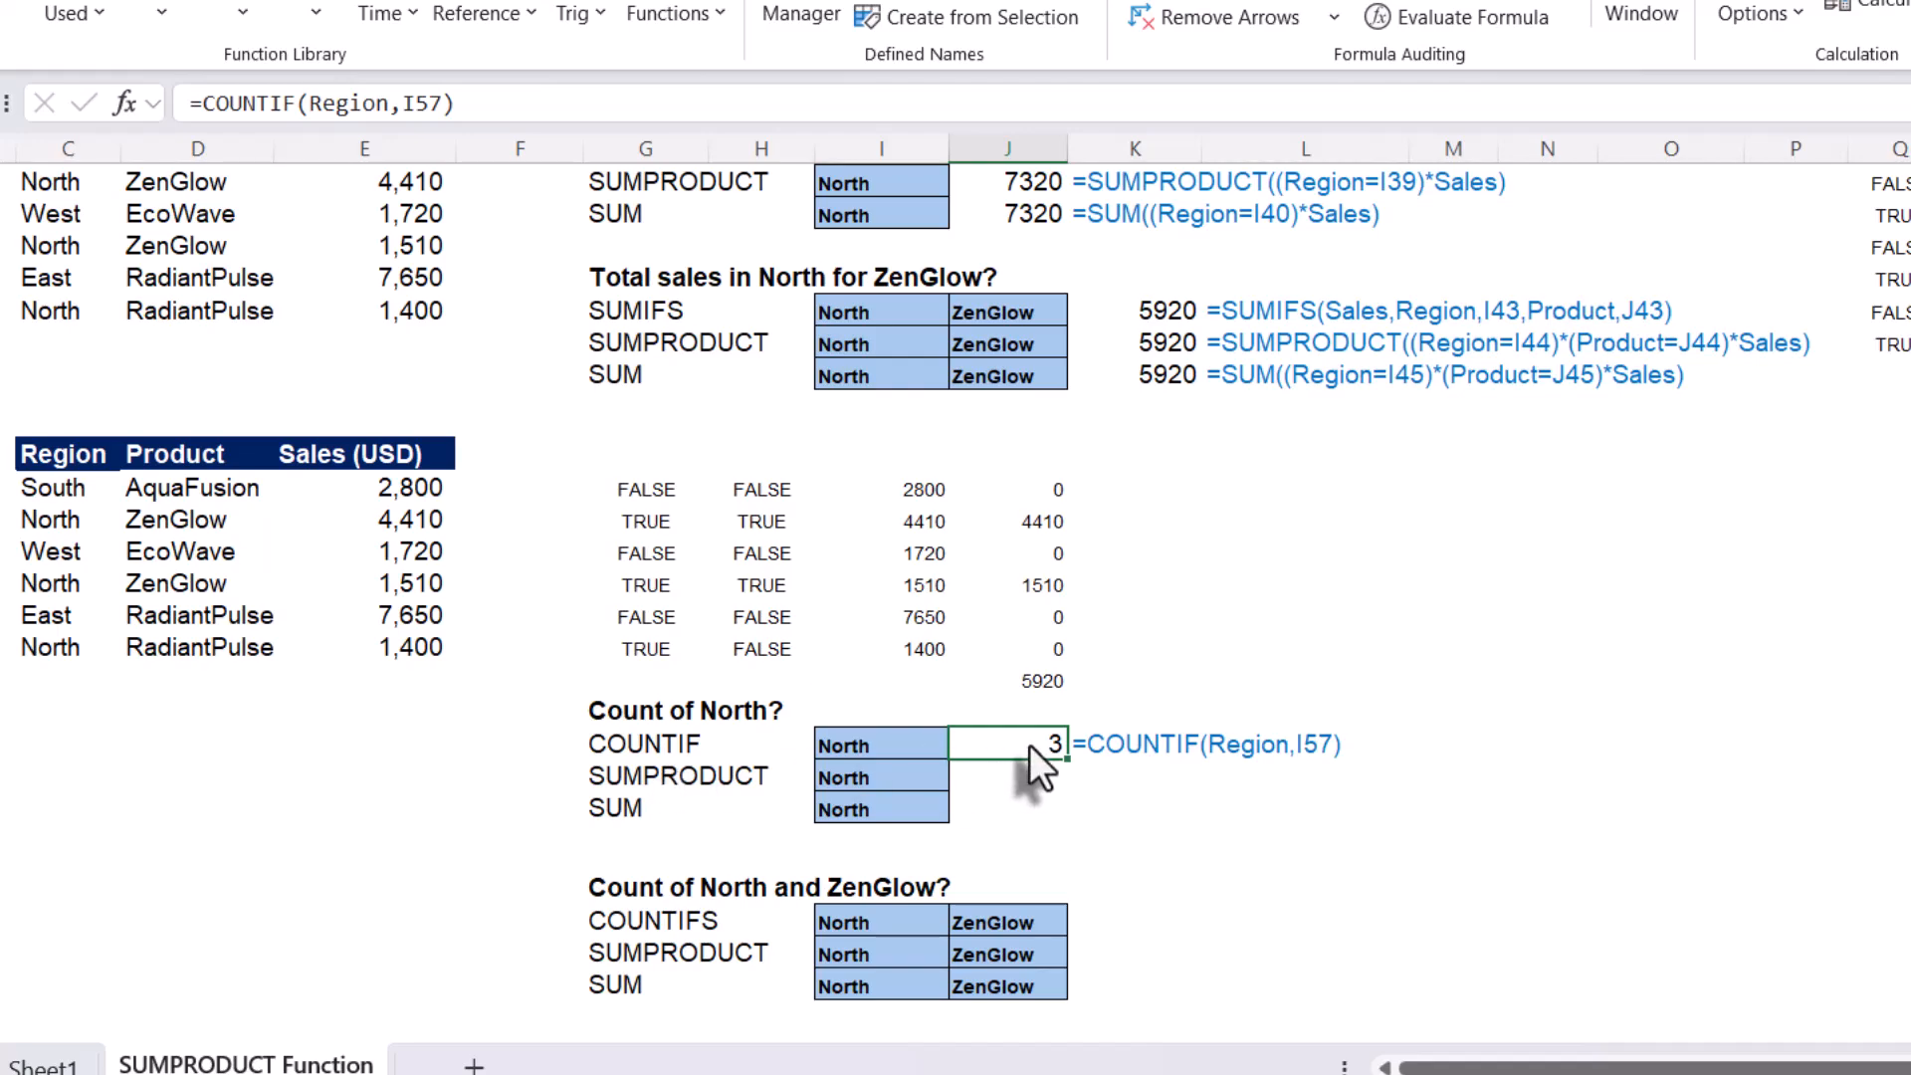
Enter =SUMPRODUCT((Region=I58)) in J58, the SUMPRODUCT row under Count of North
click(1025, 781)
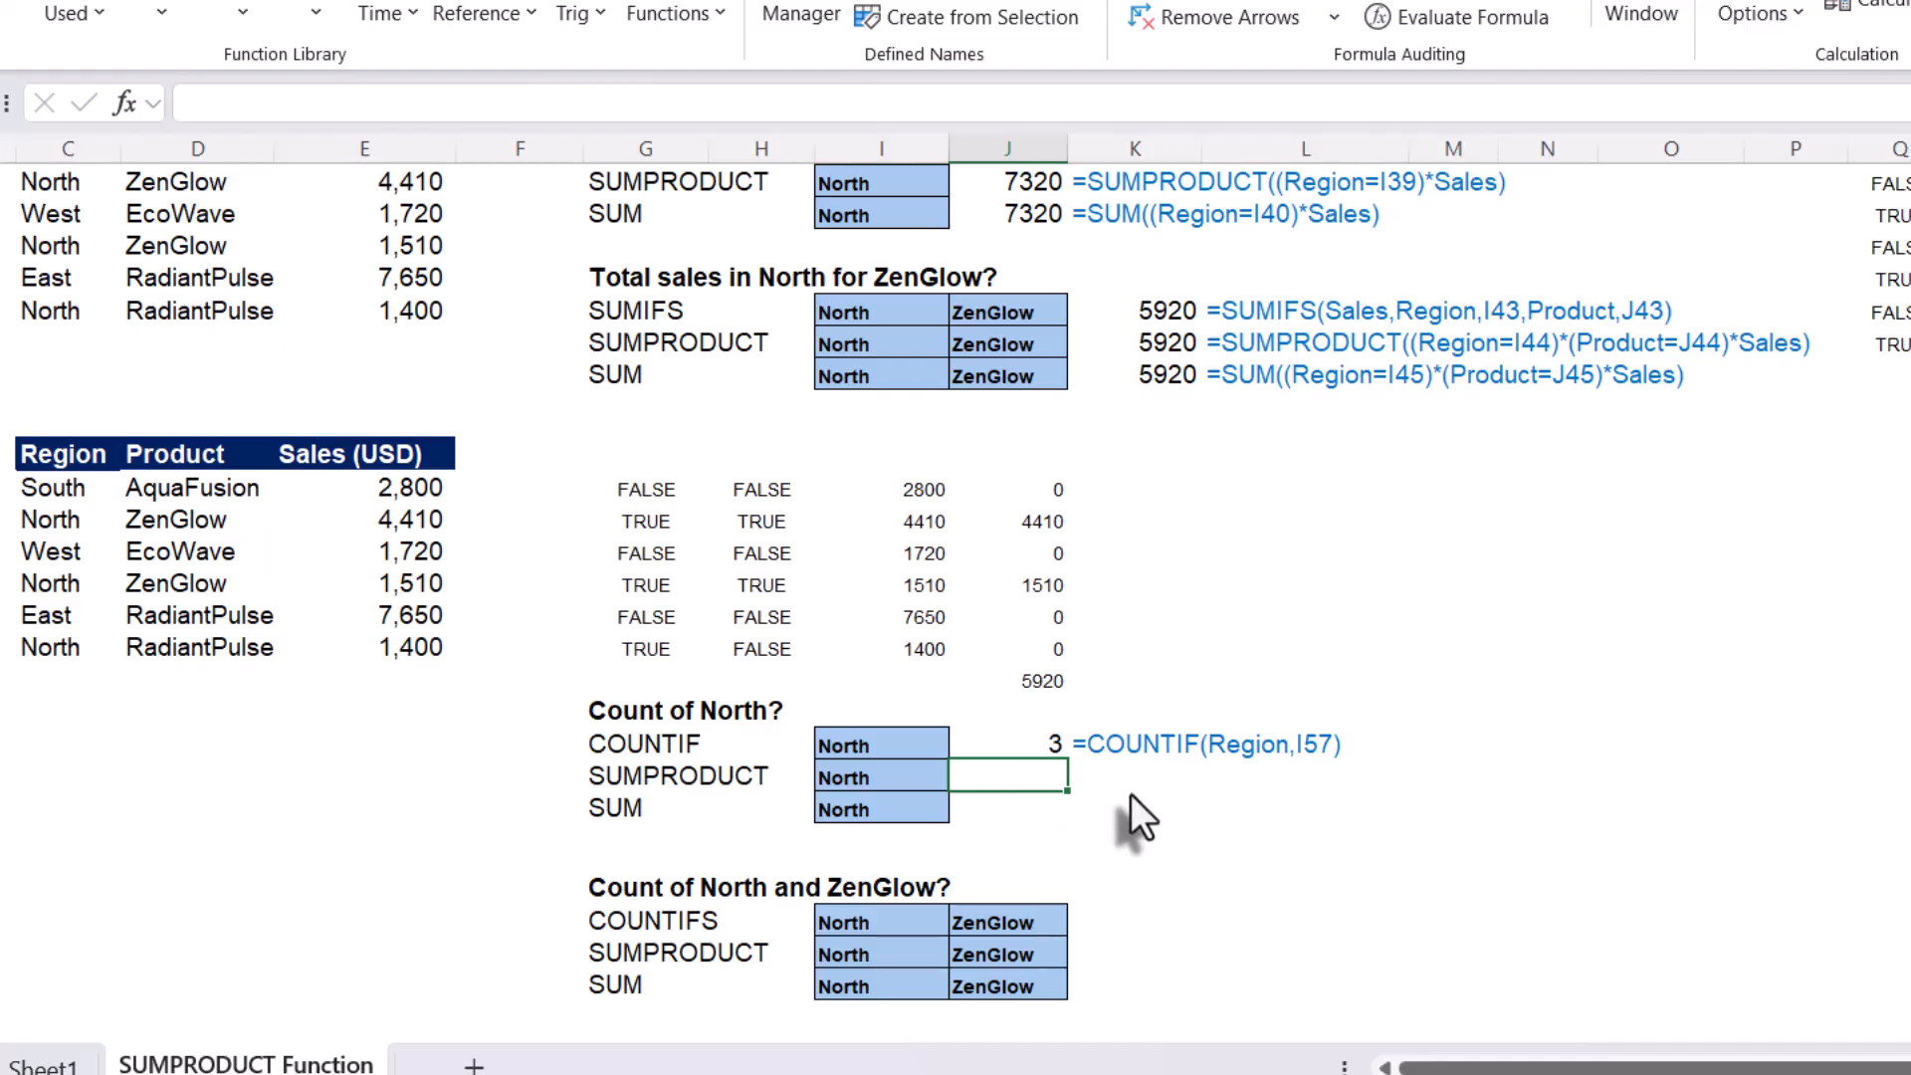
text(=)
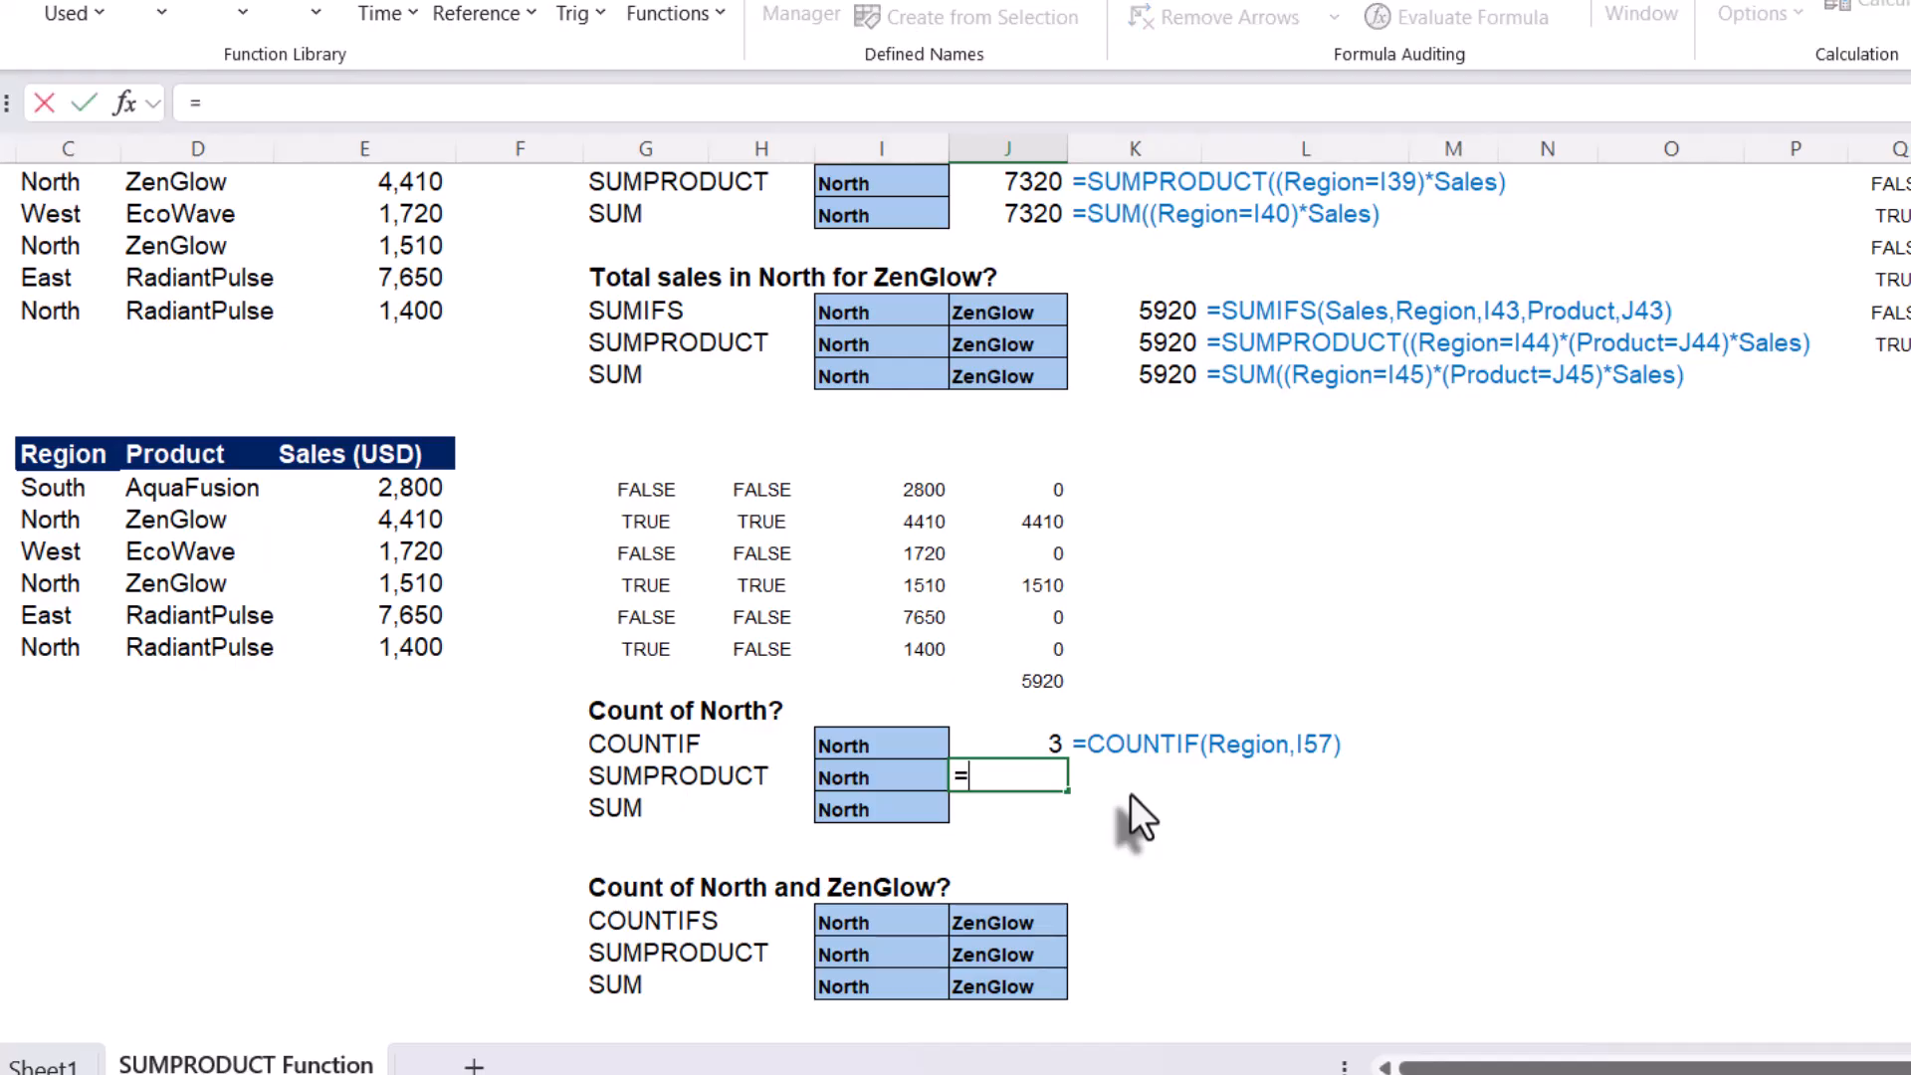
text(sump)
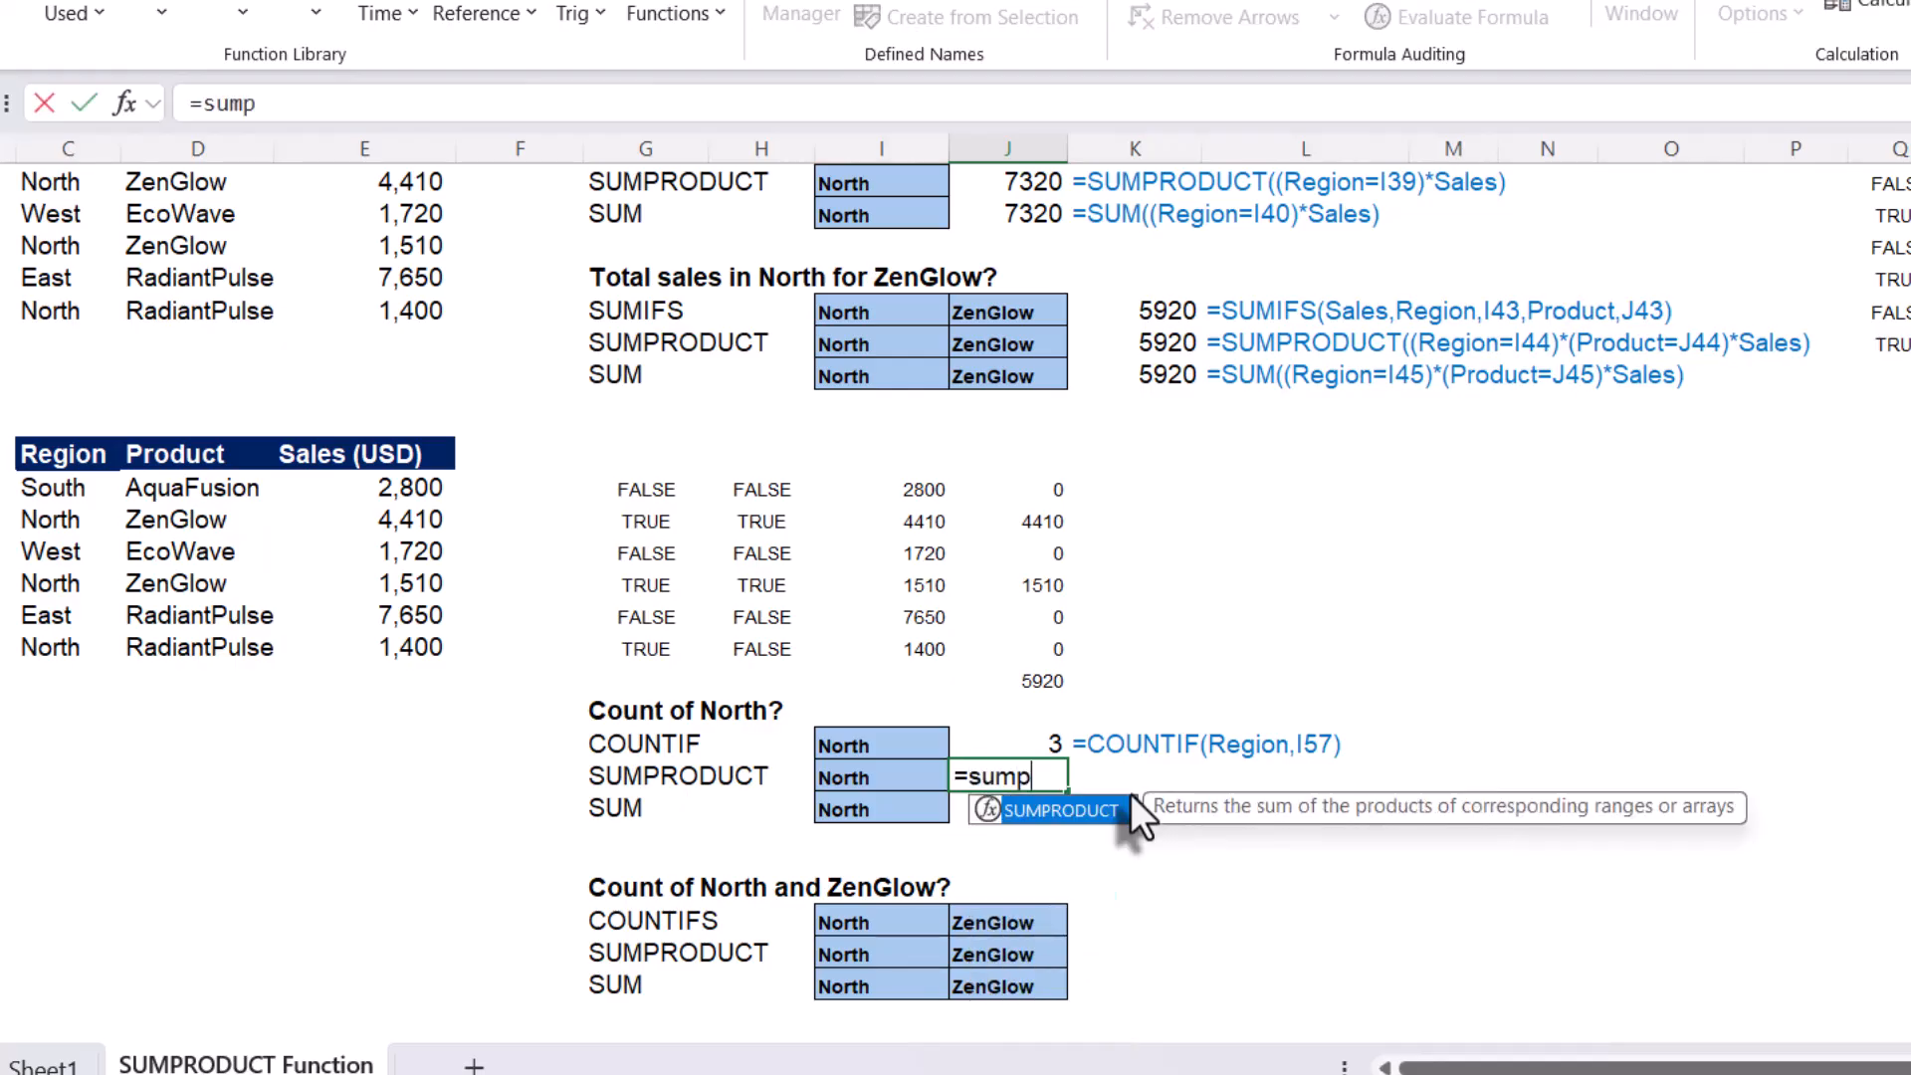
key(Tab)
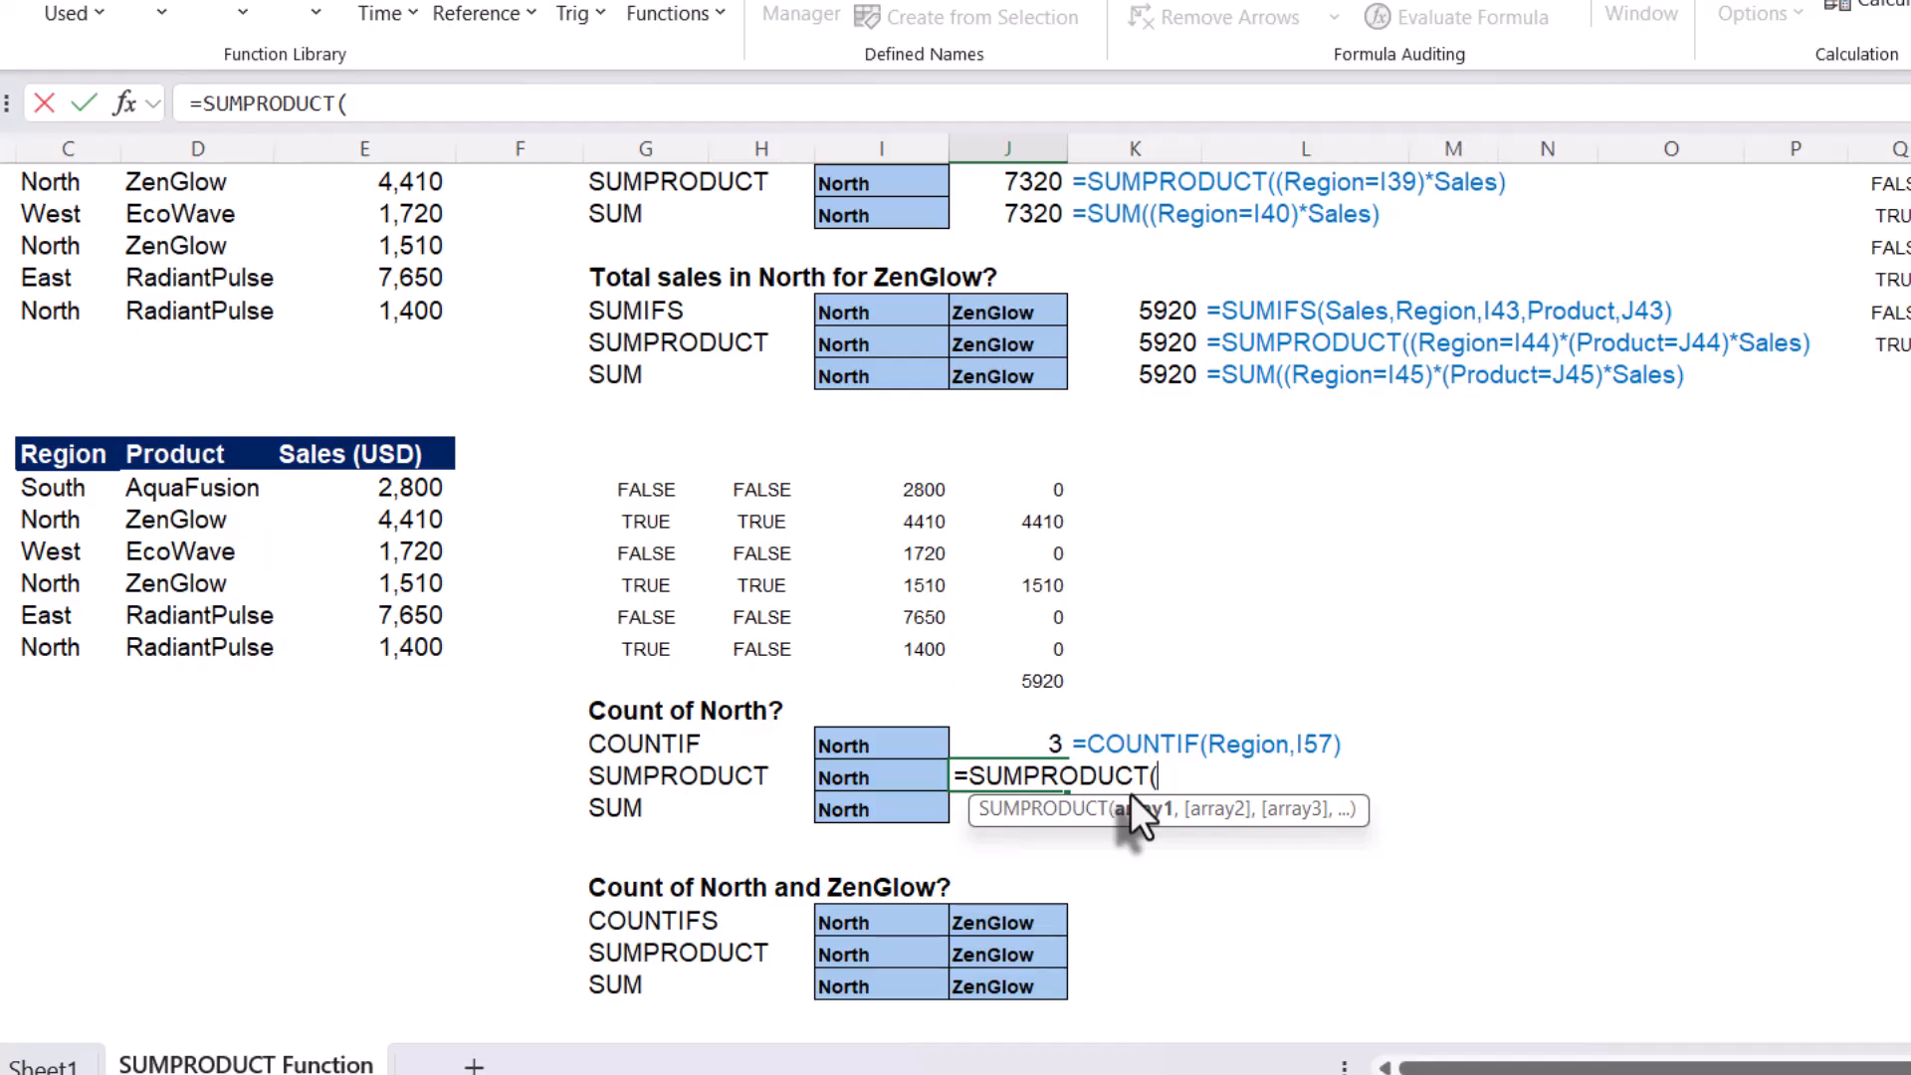
text(()
text(regi)
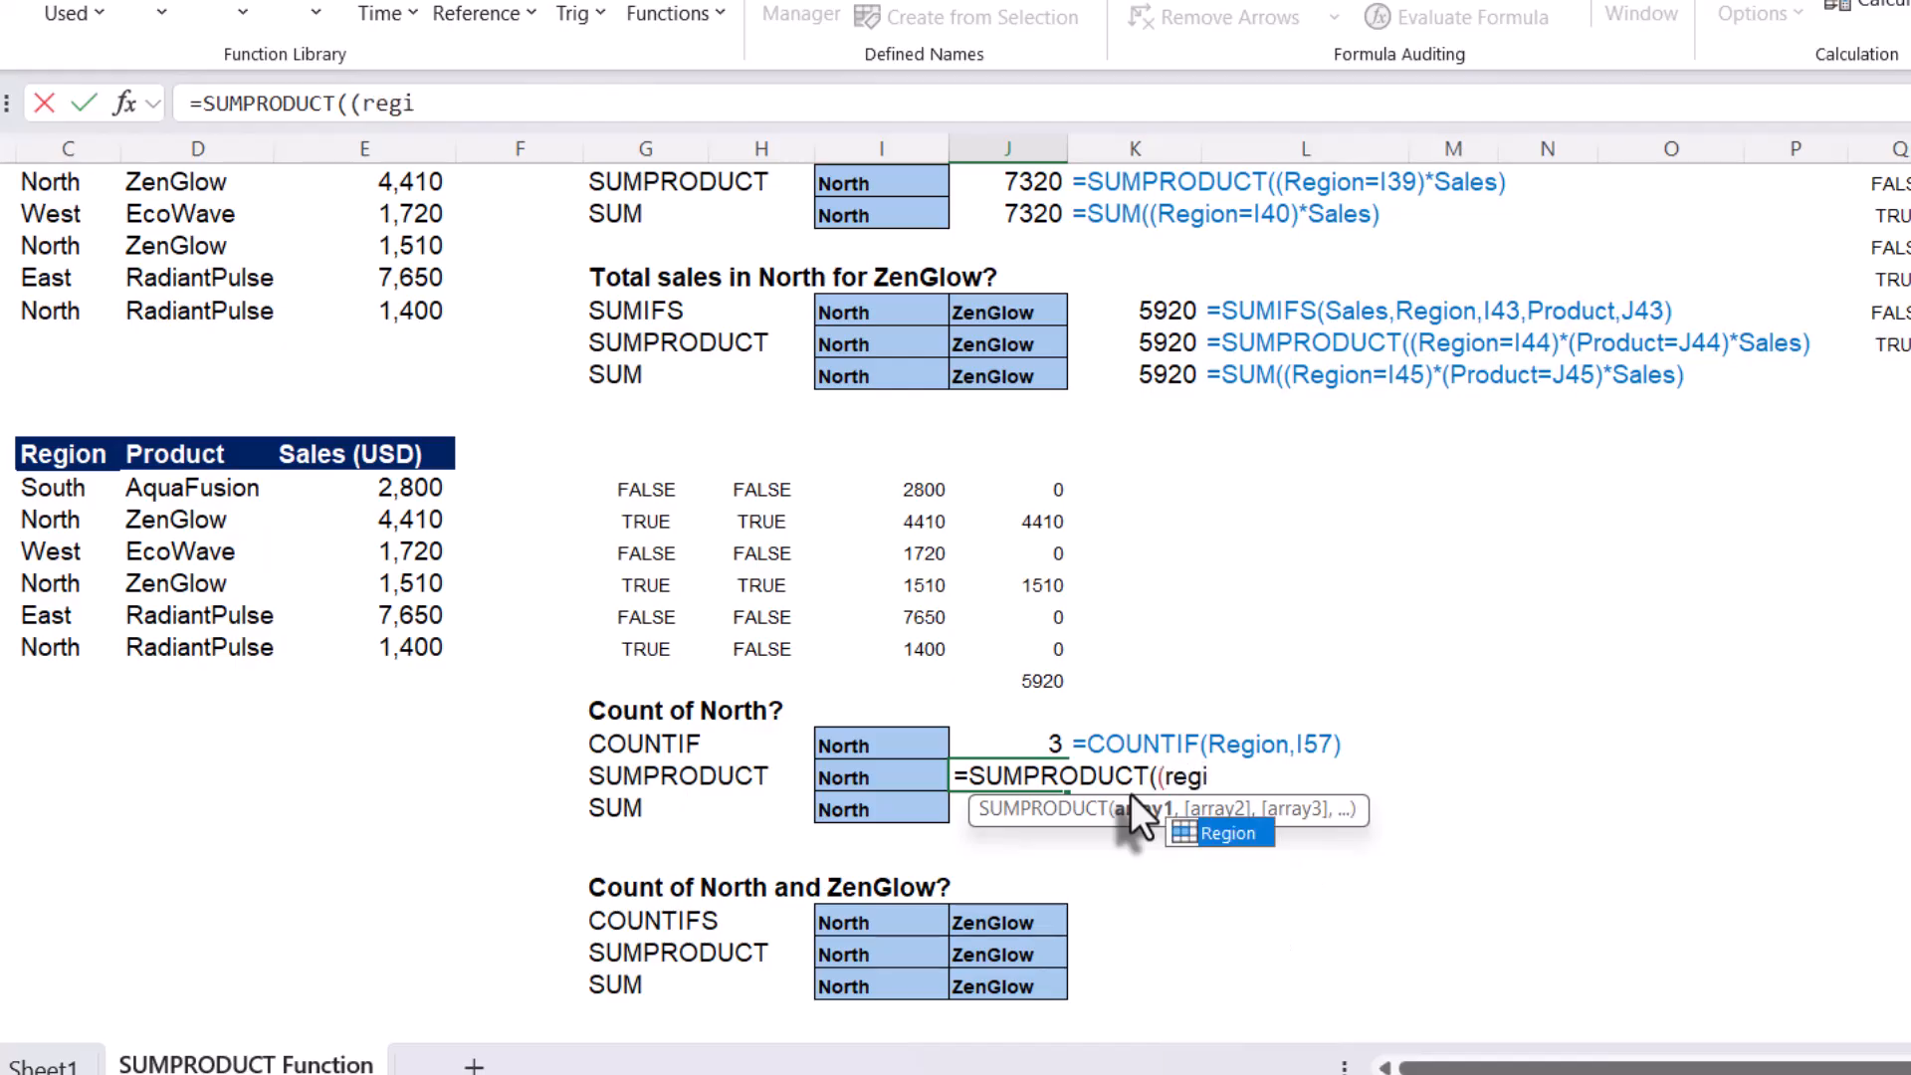
key(Tab)
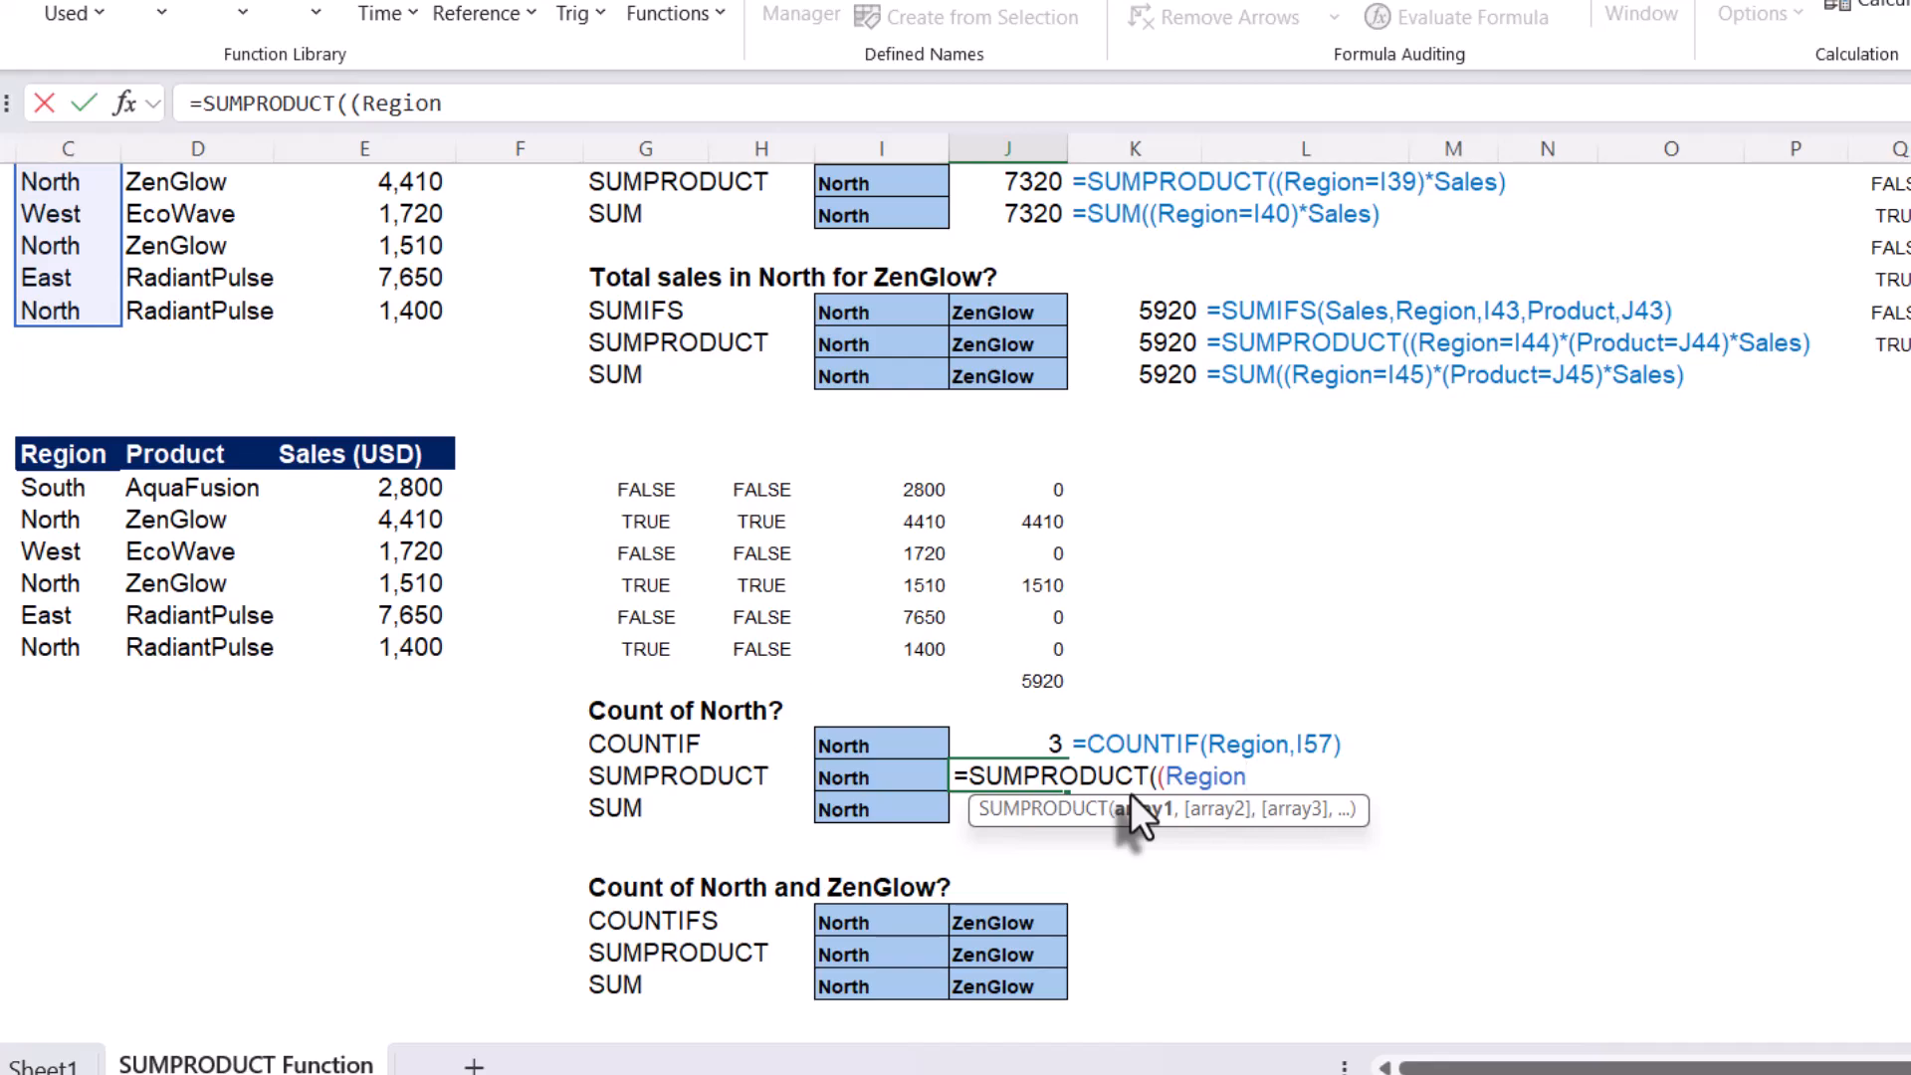
text(=)
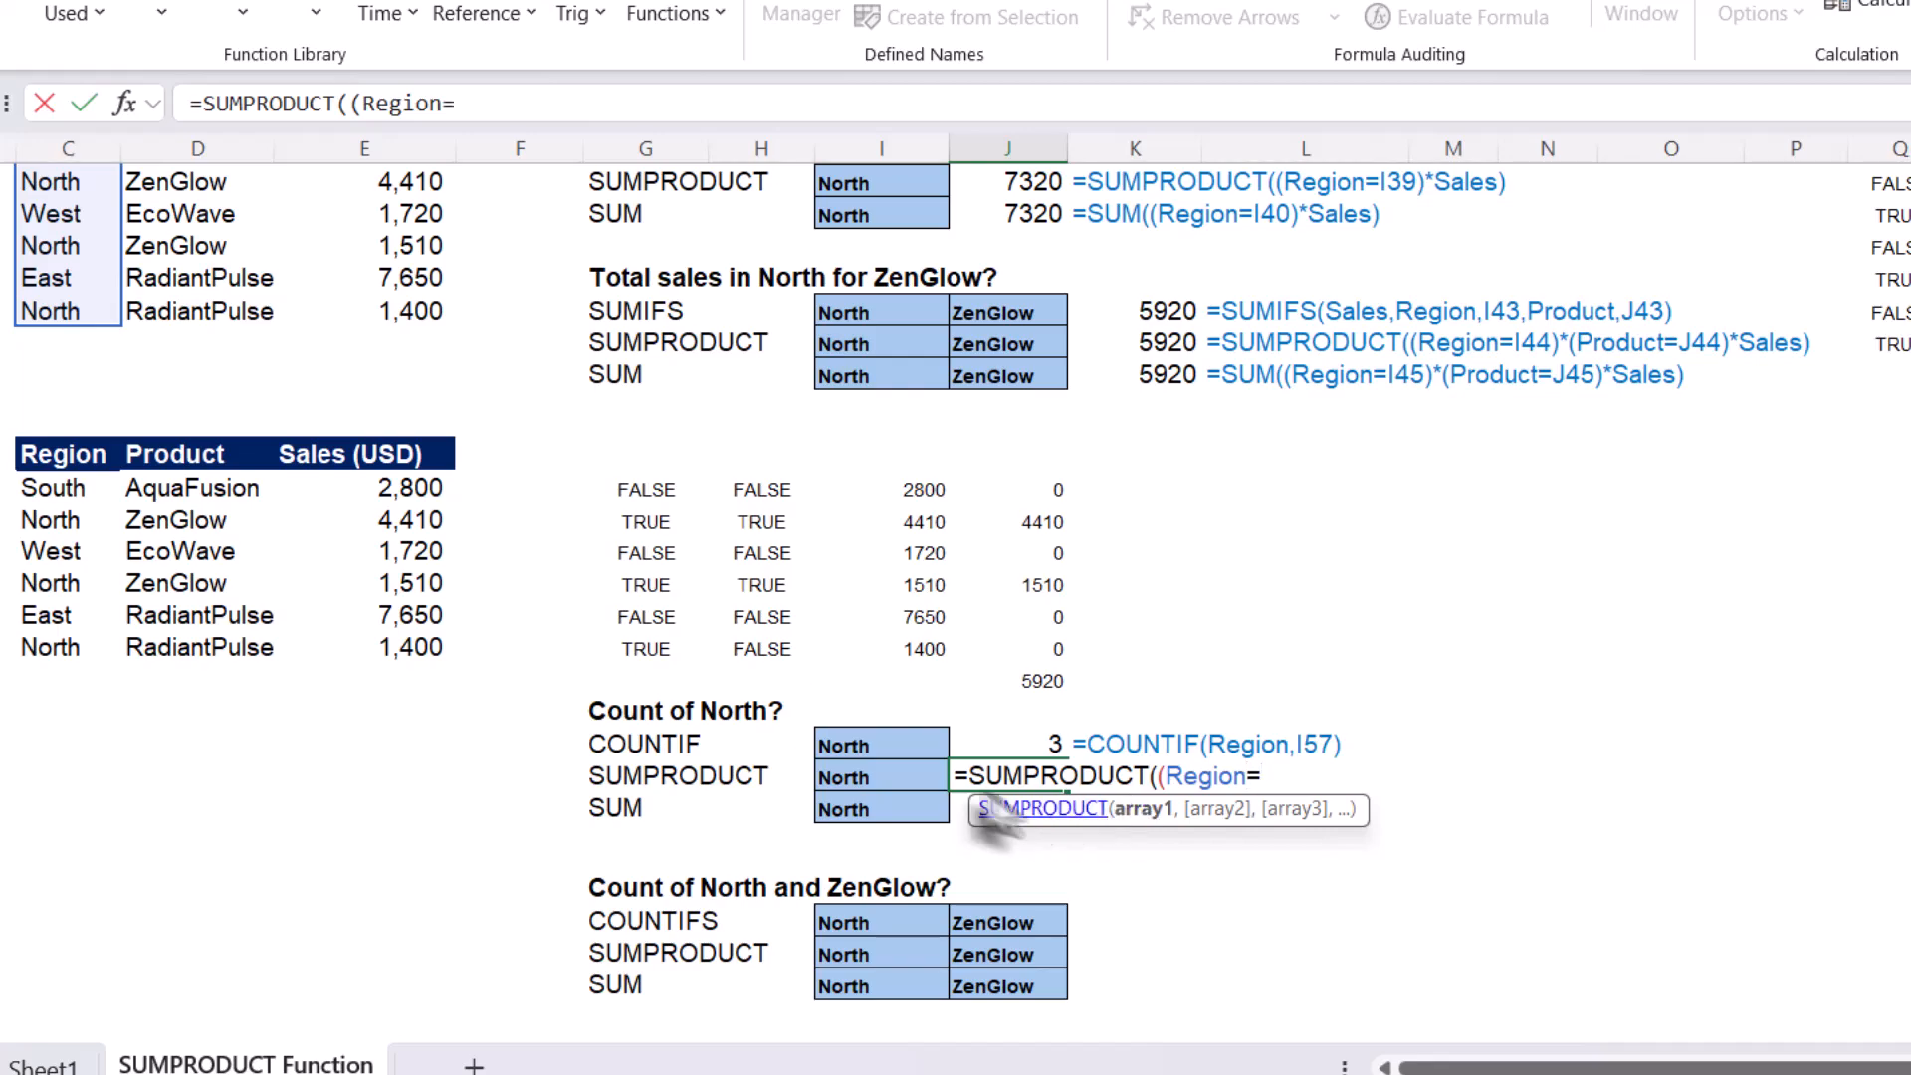
click(880, 780)
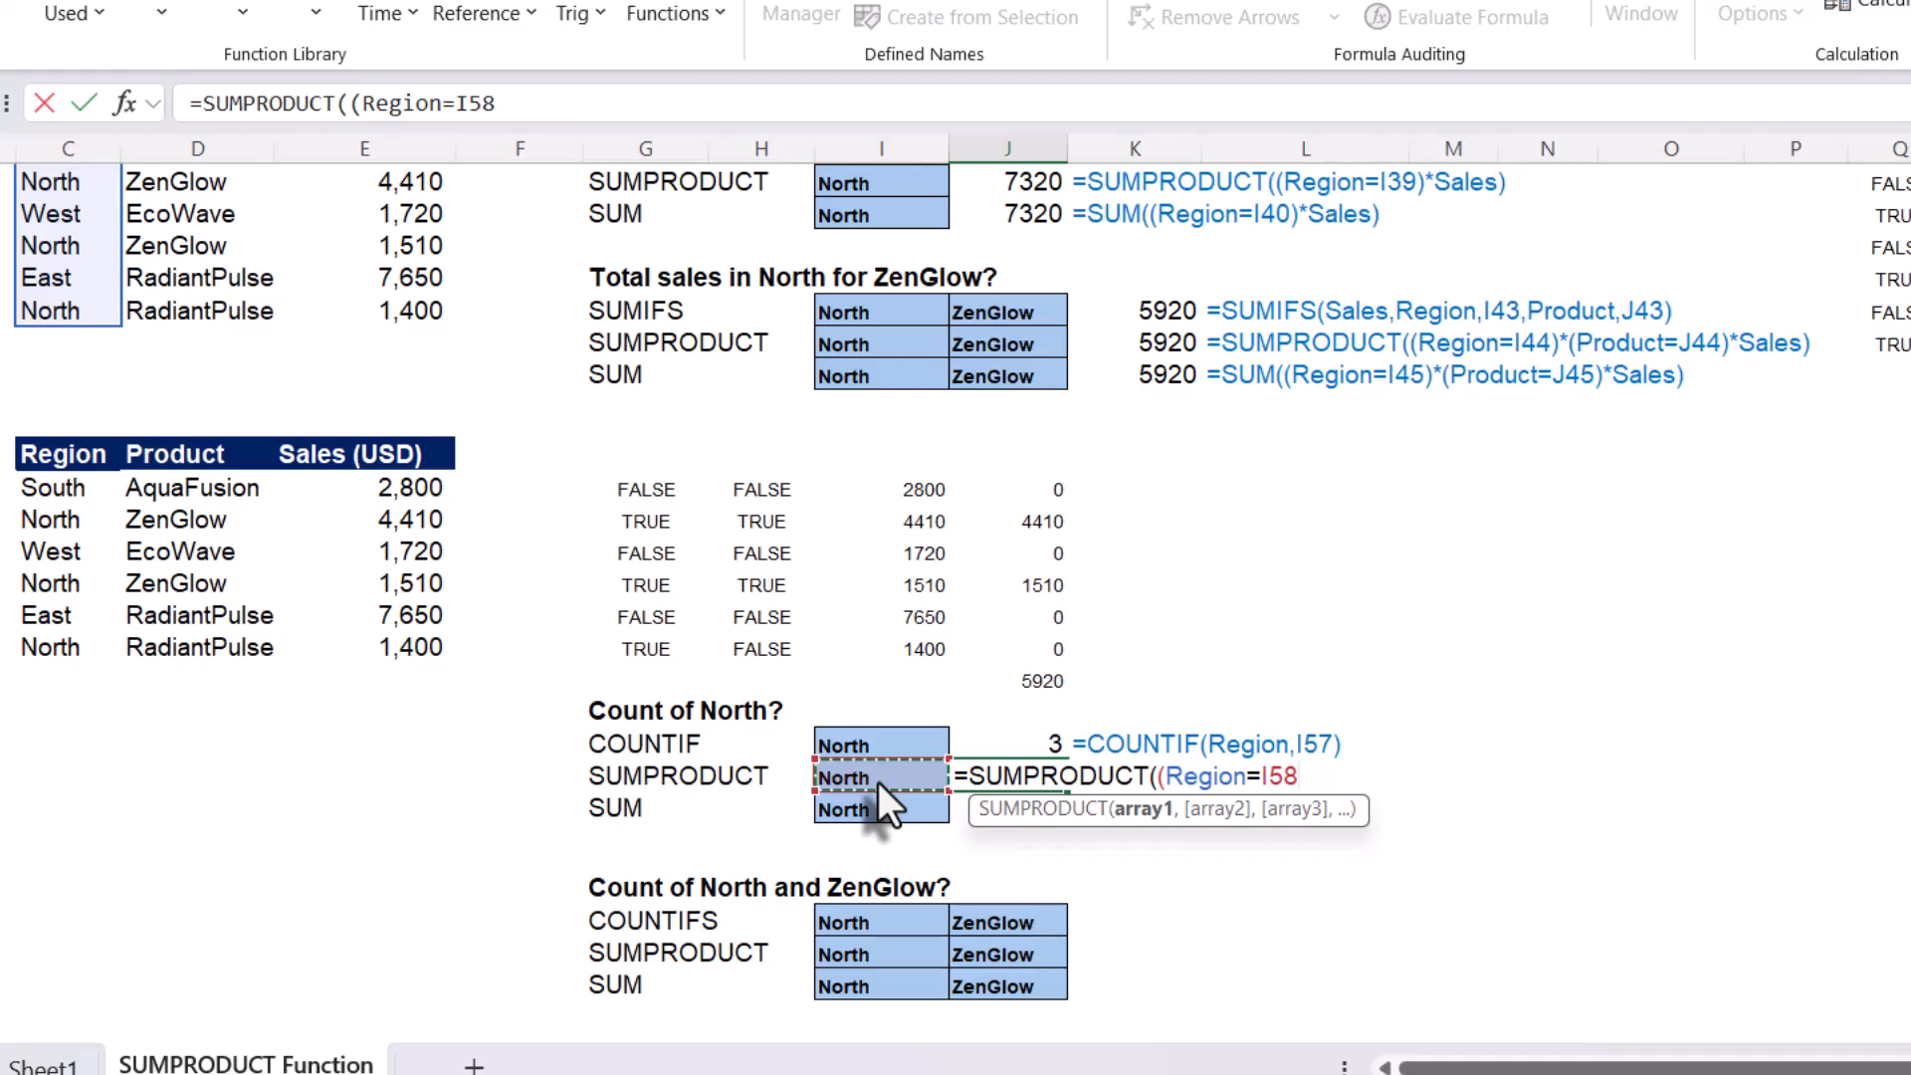
text()))
key(Return)
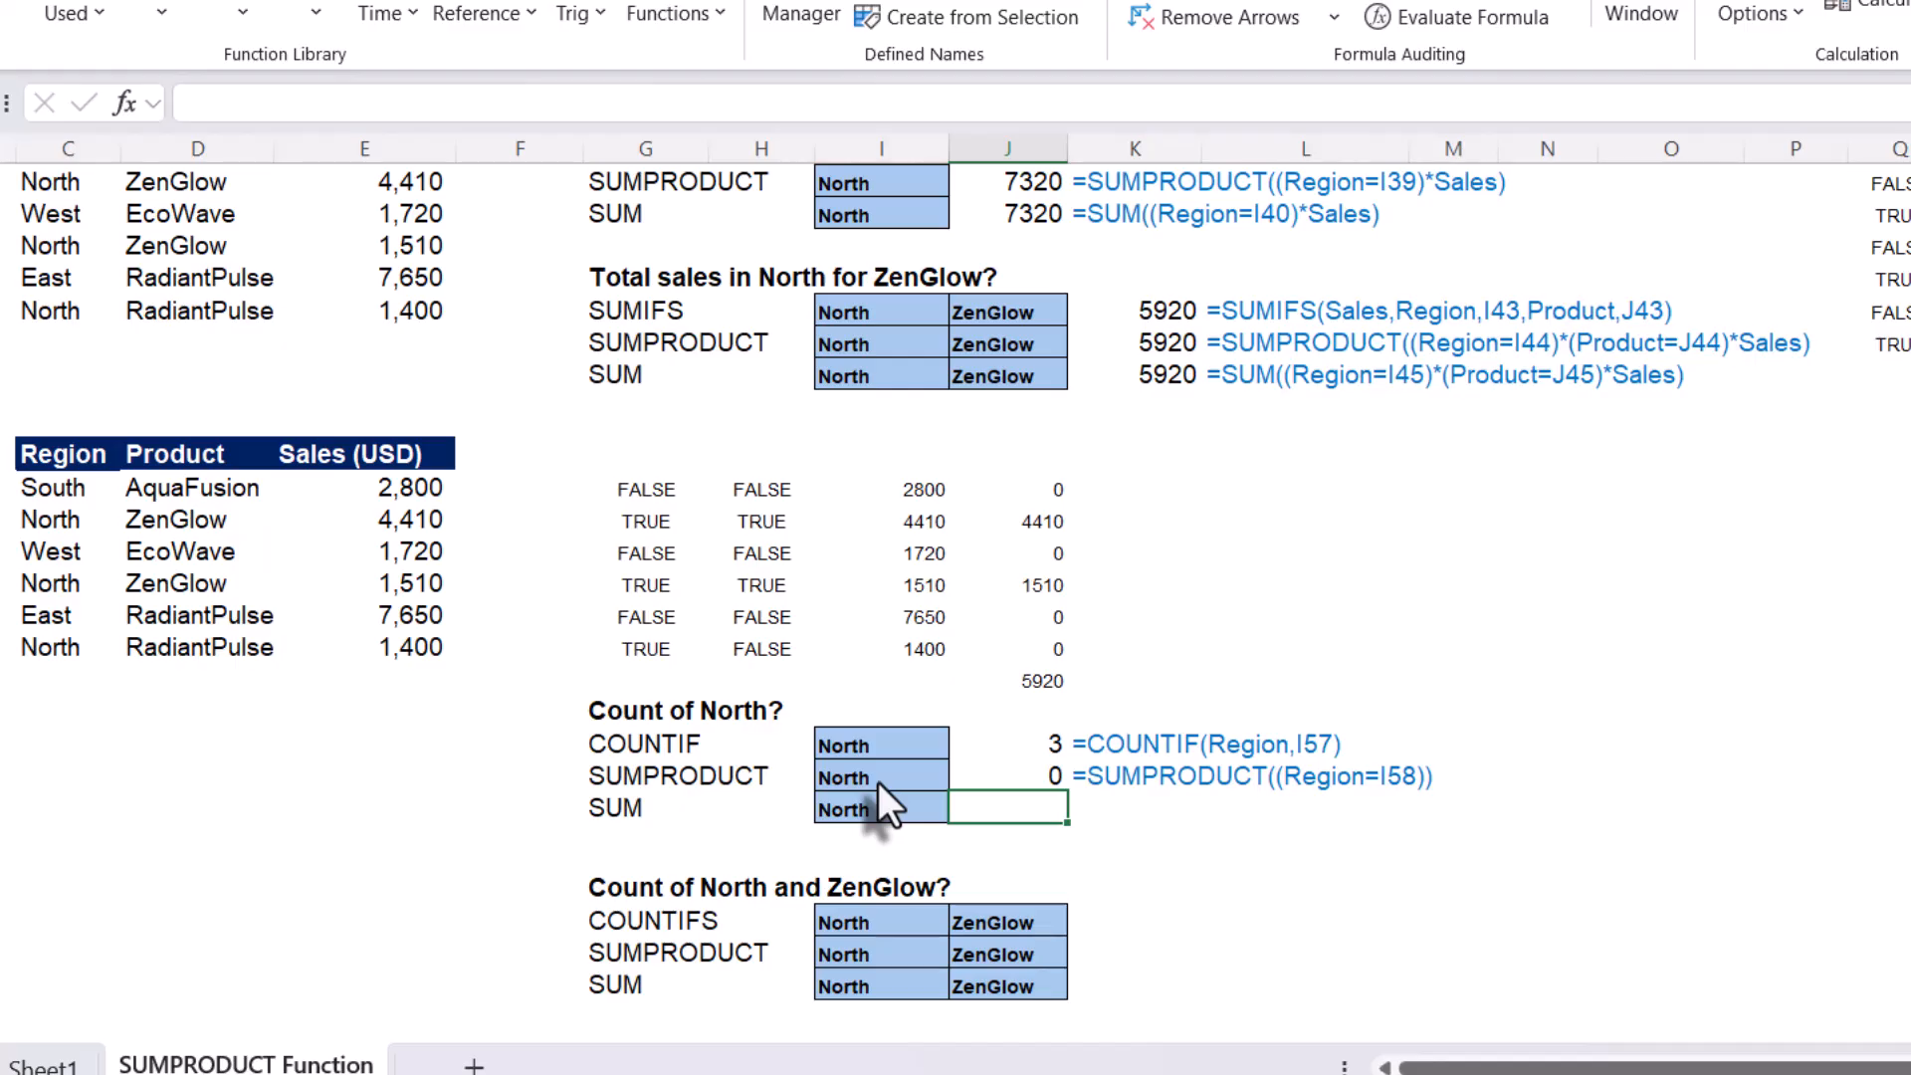
Examine the (Region=I58) array argument inside the SUMPRODUCT formula in J58
click(1010, 785)
double_click(1010, 786)
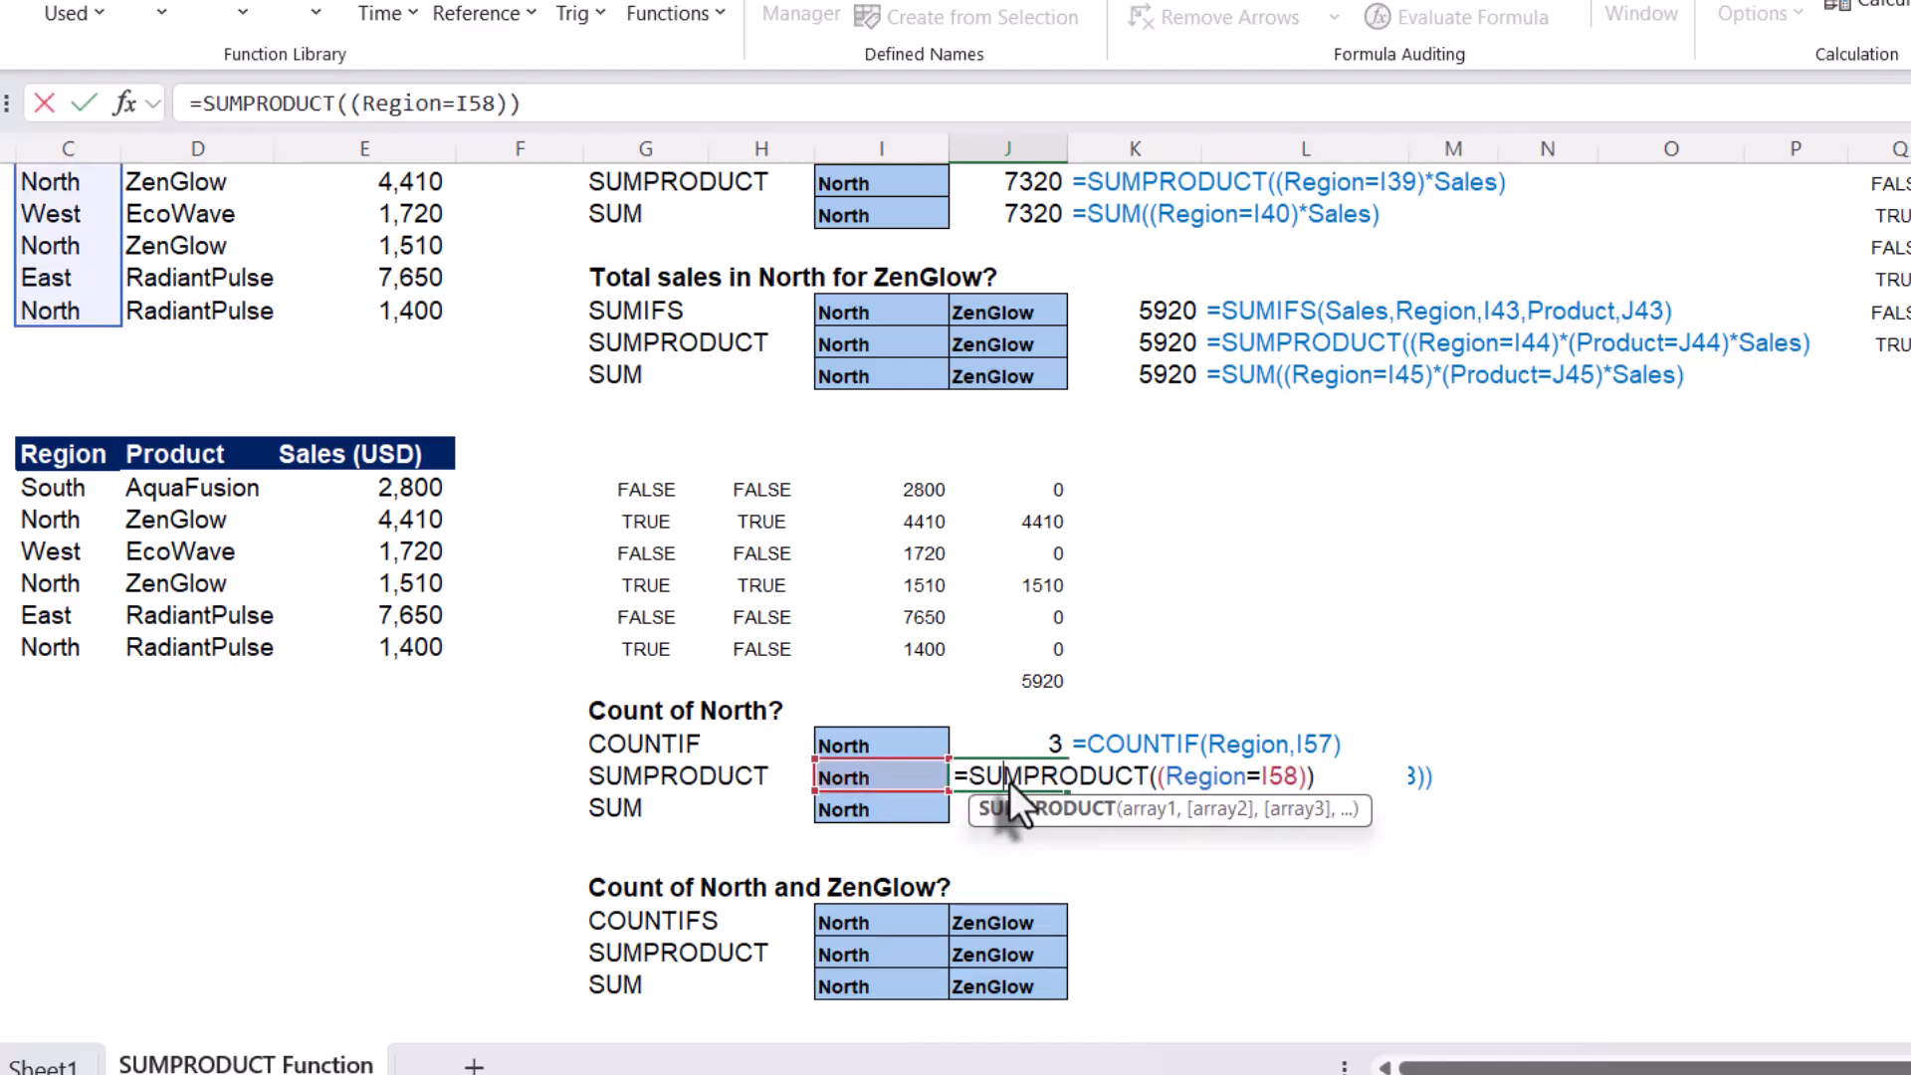
key(Escape)
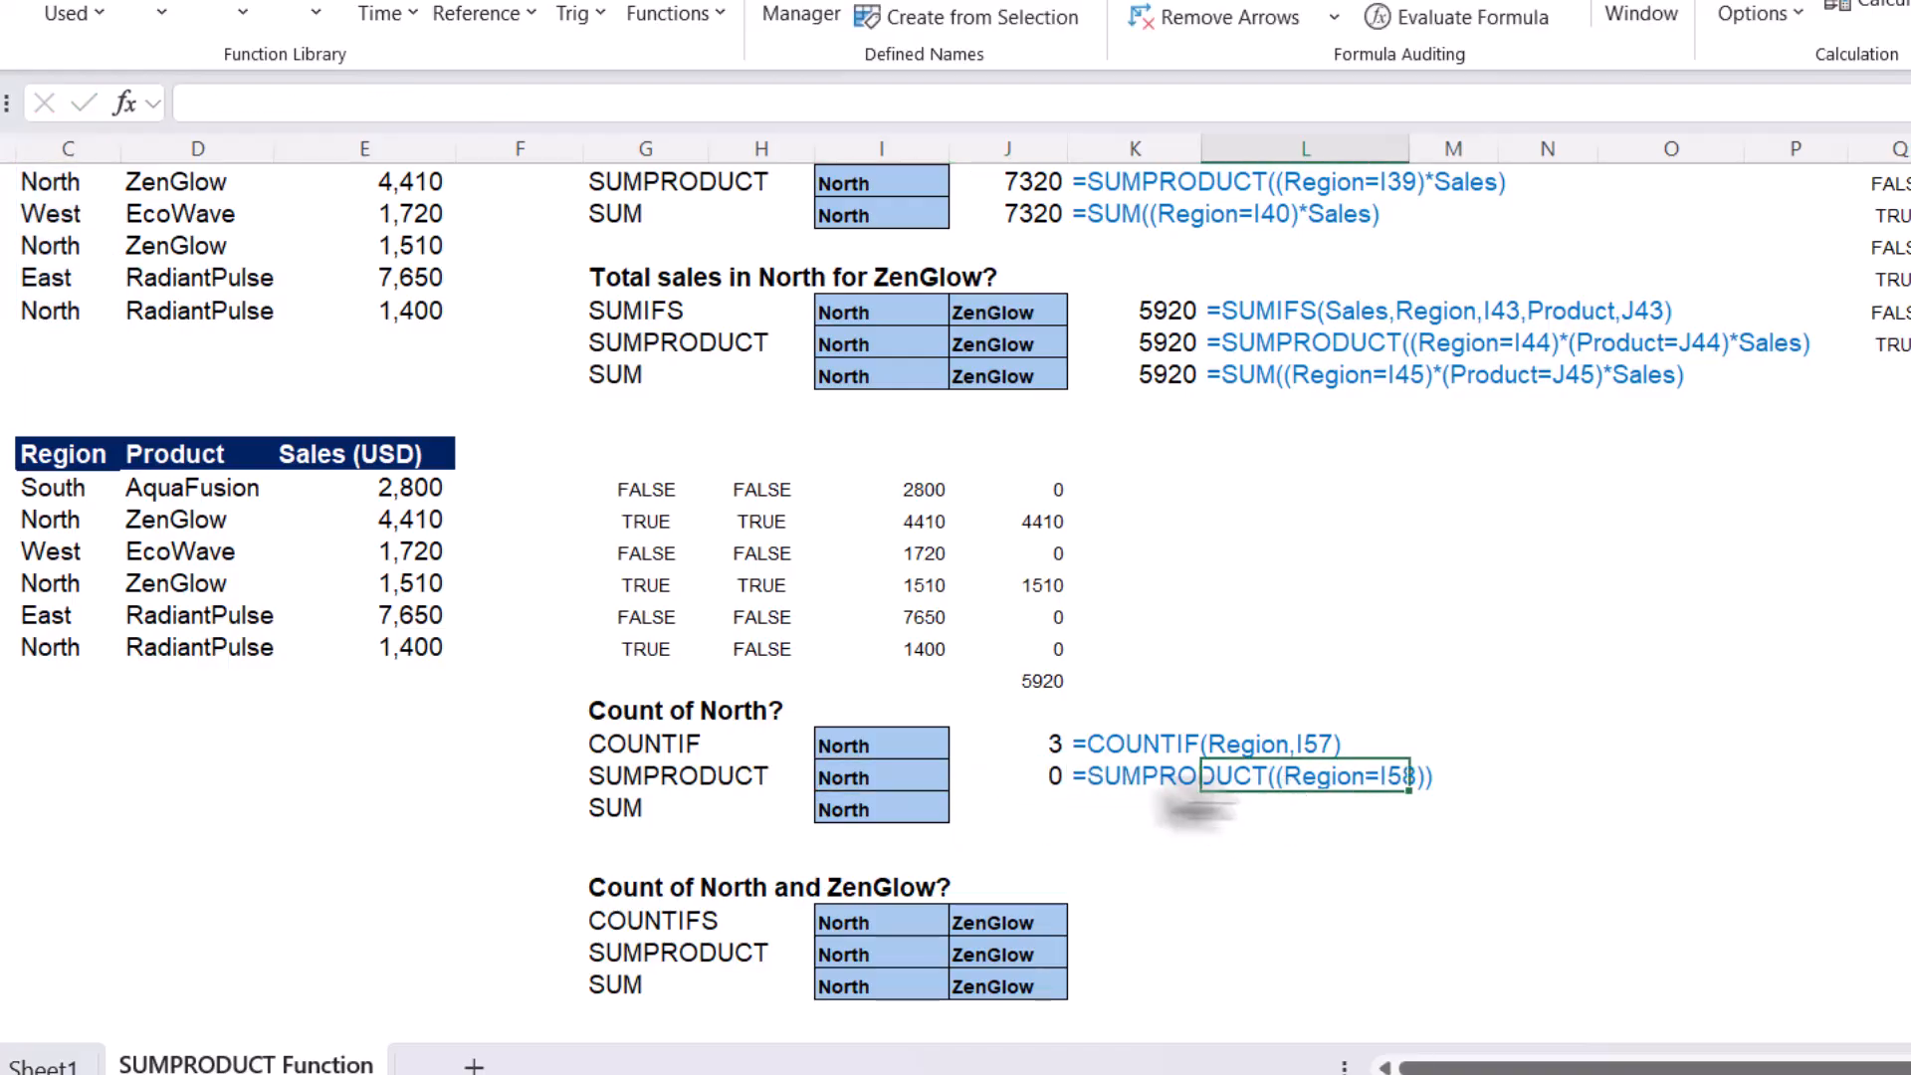
double_click(1025, 778)
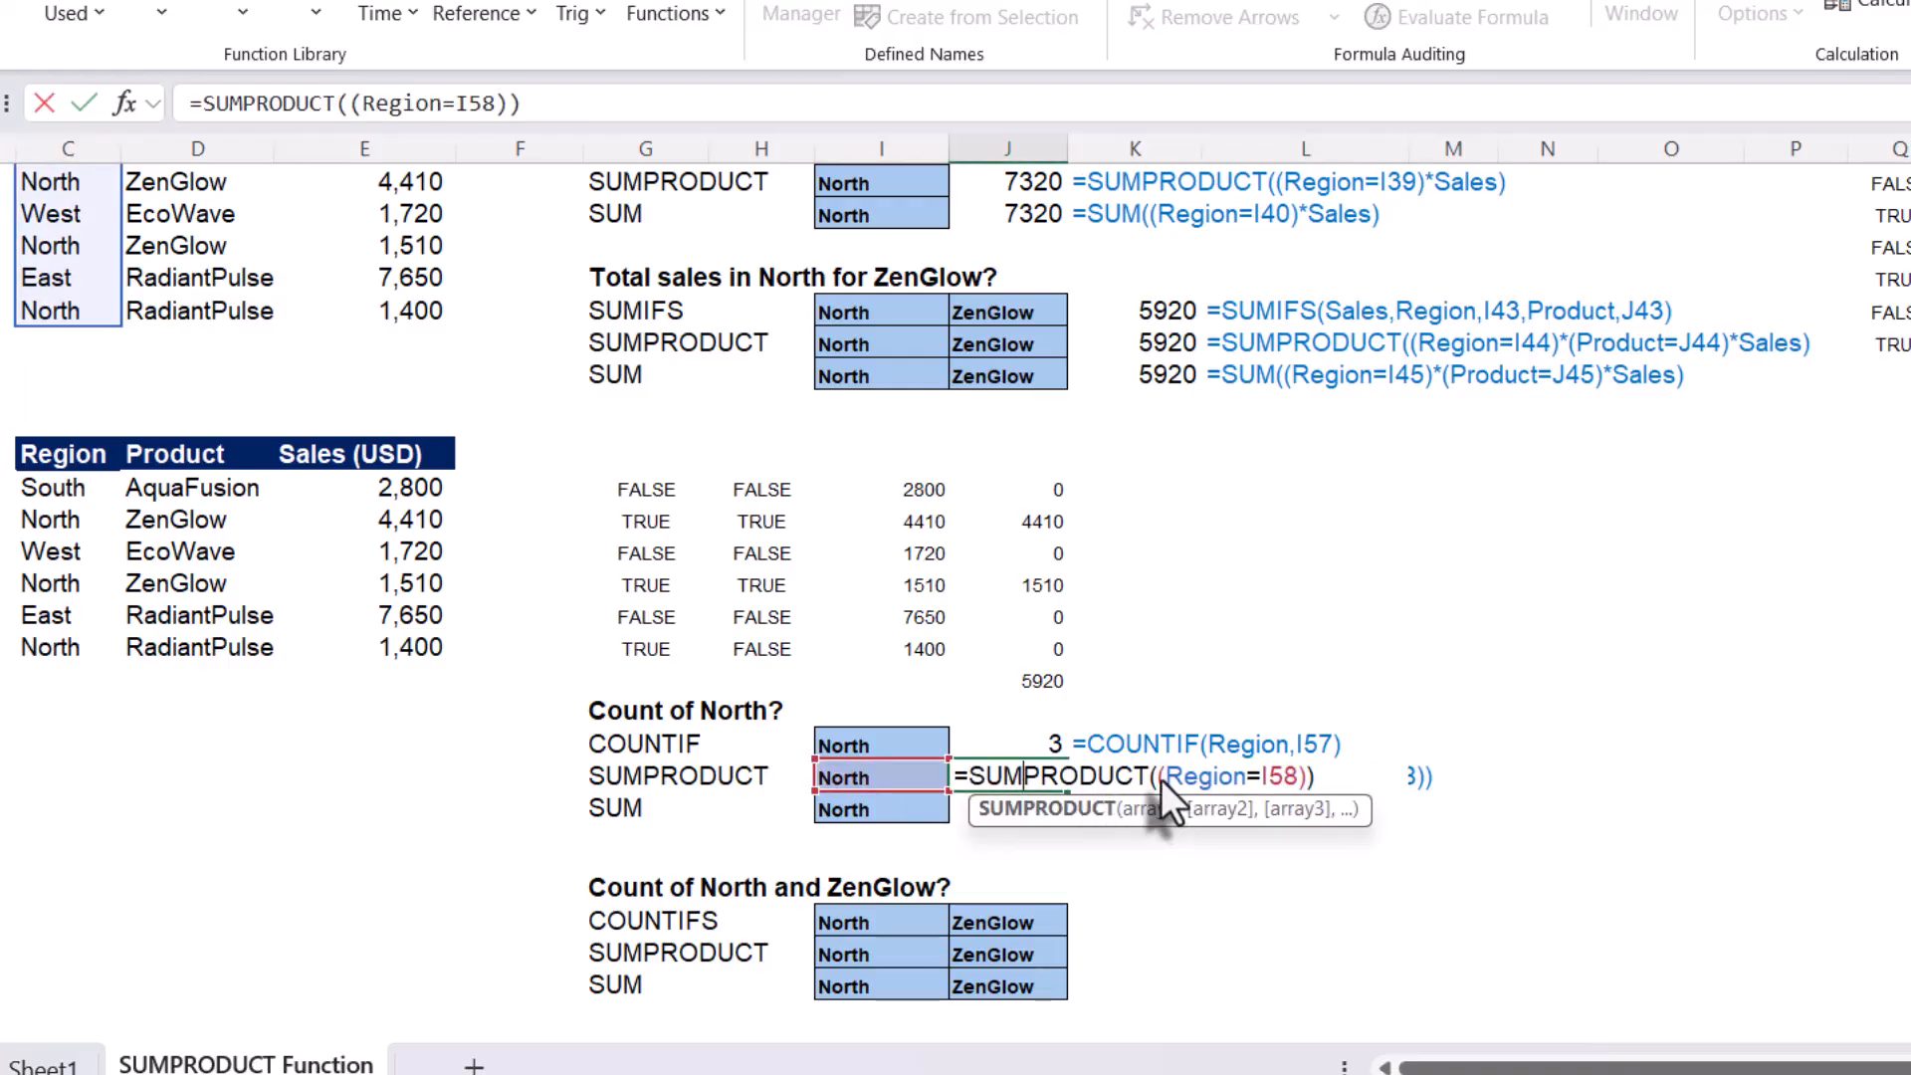
drag(1157, 780, 1307, 772)
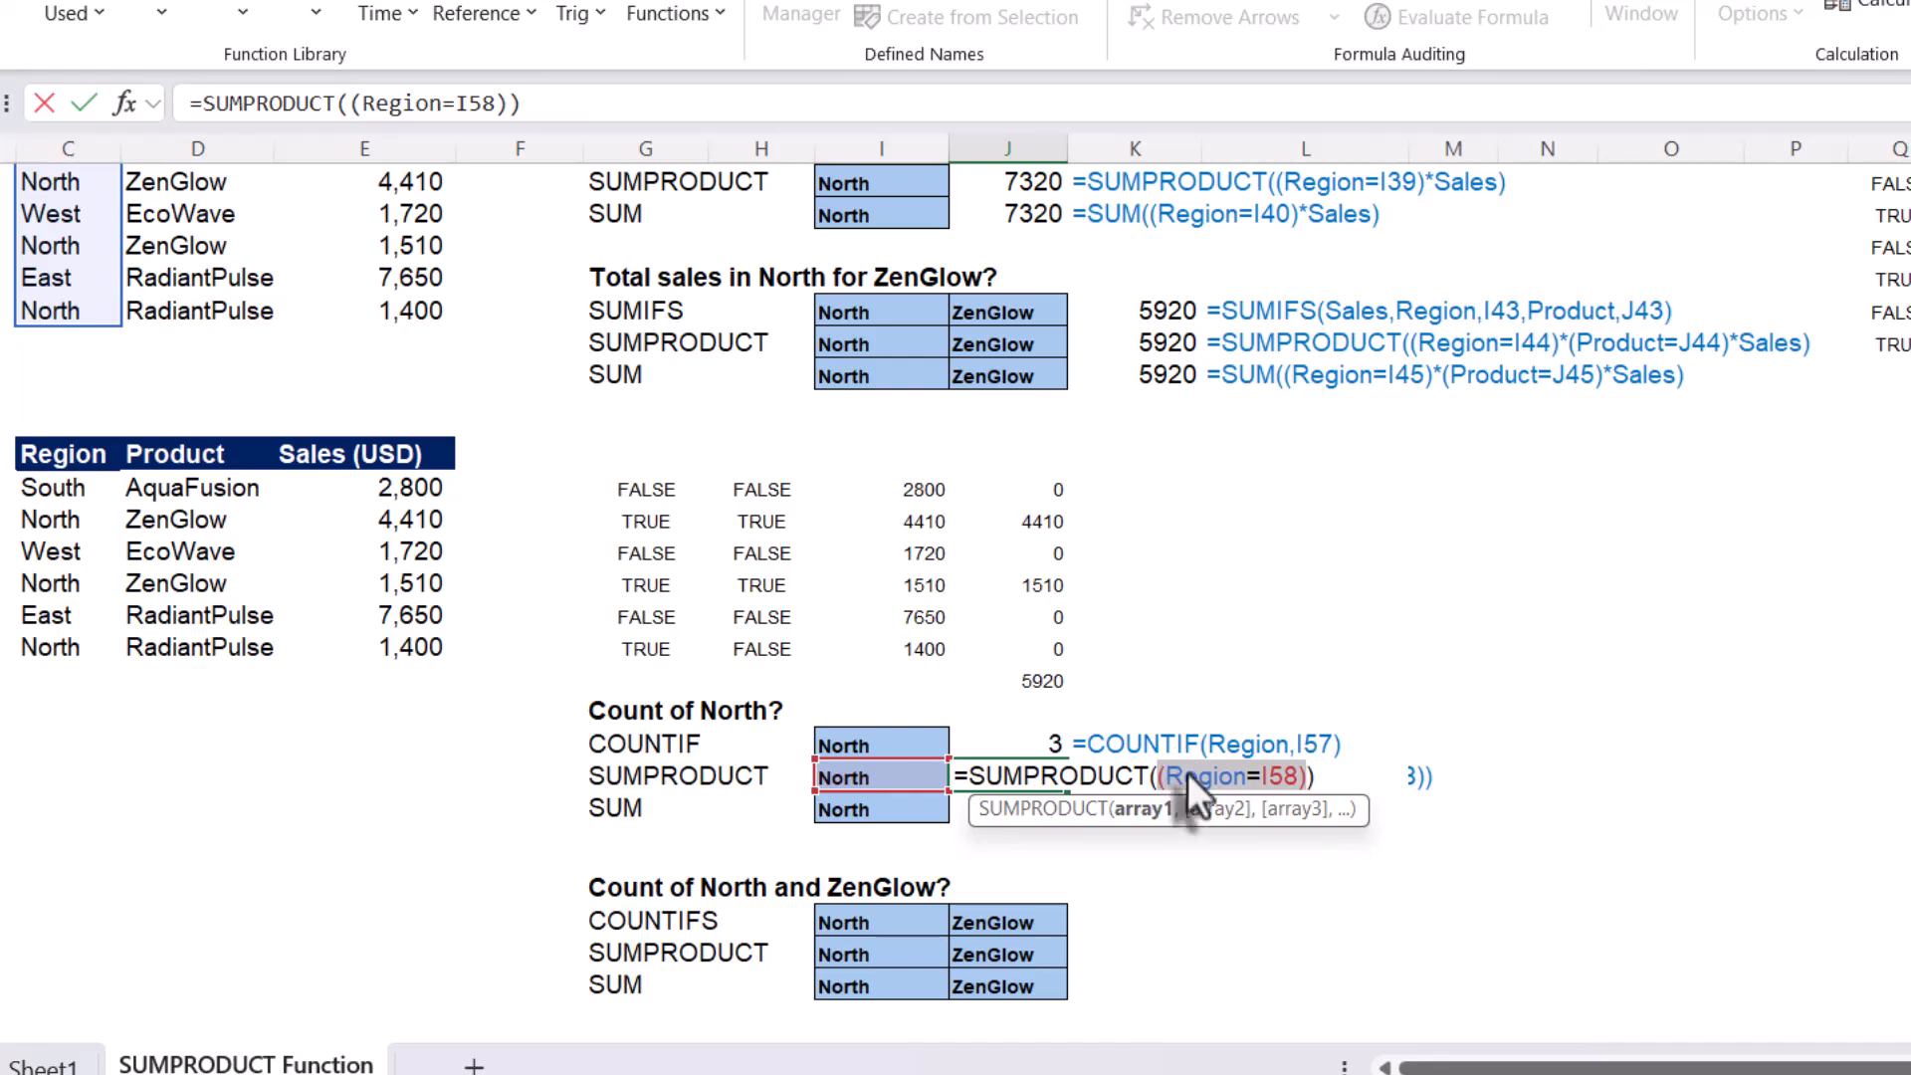
click(1215, 780)
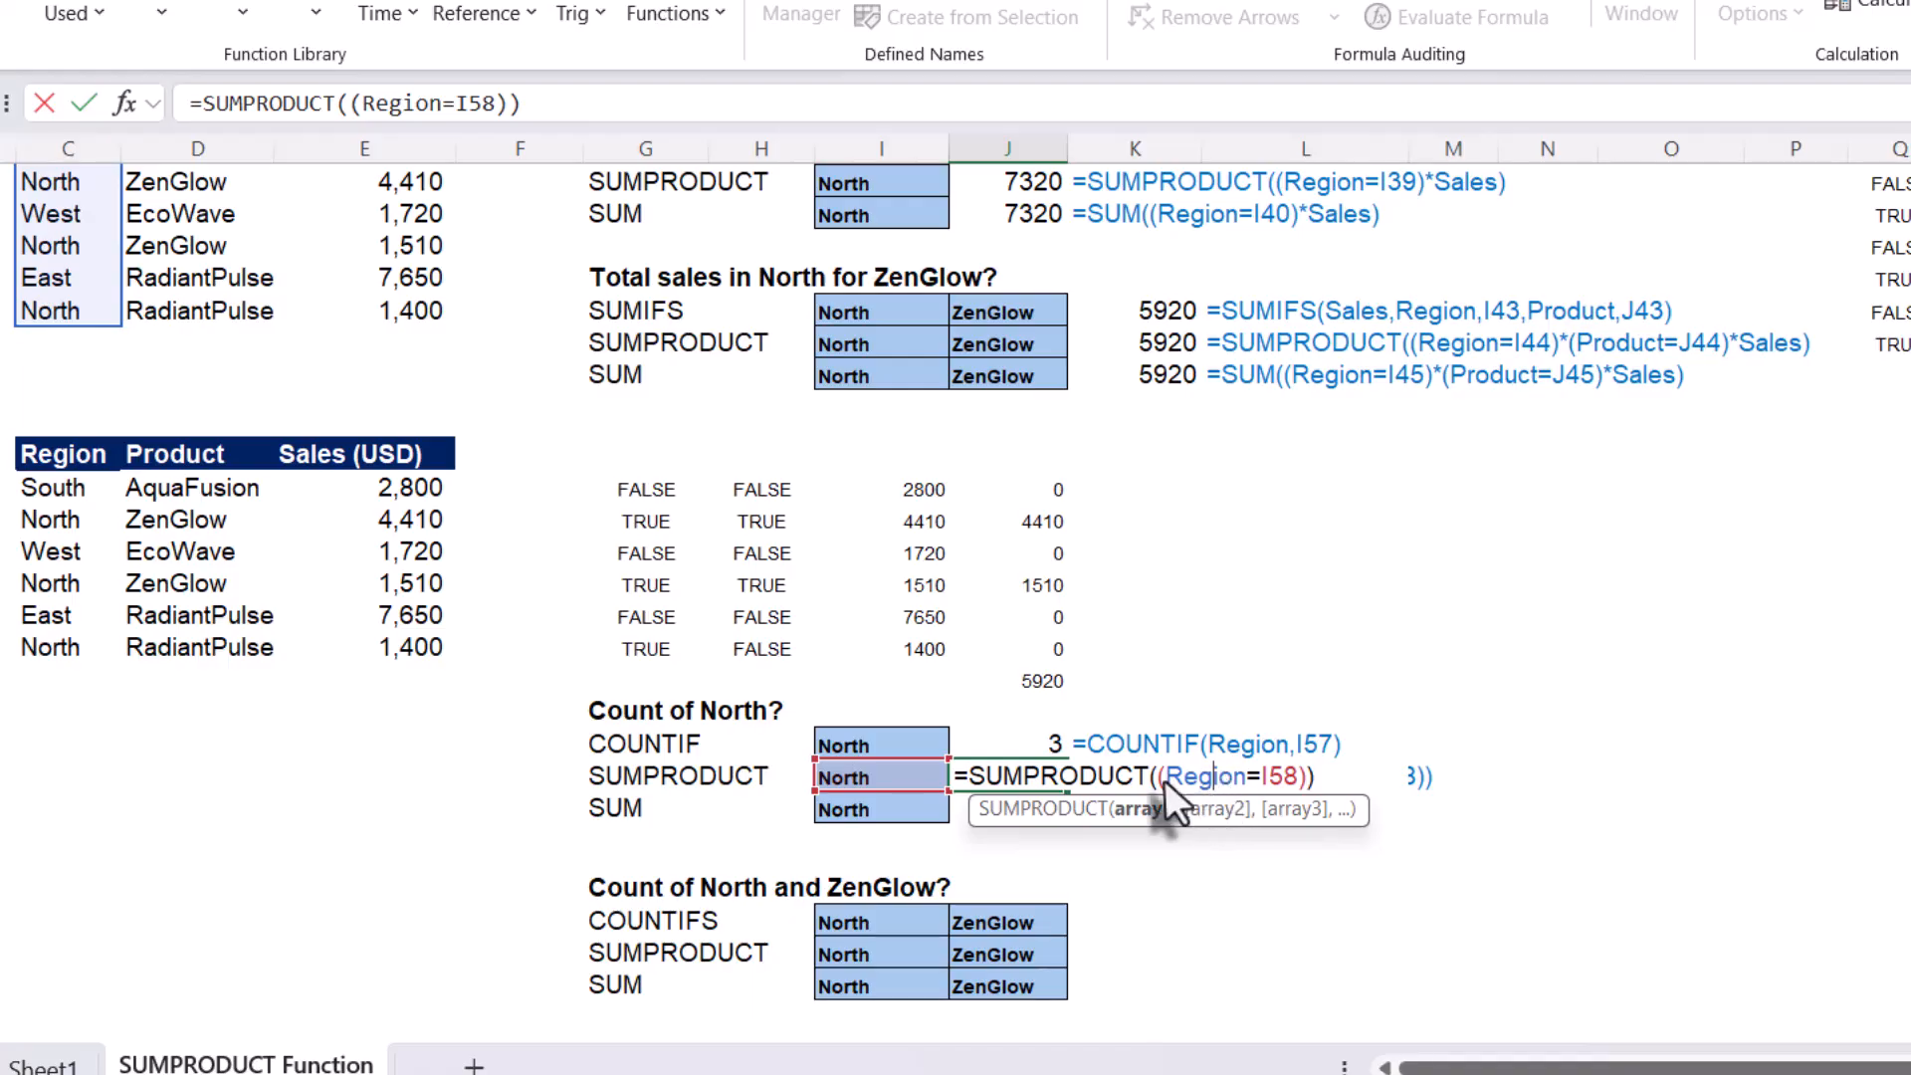
key(ctrl+Return)
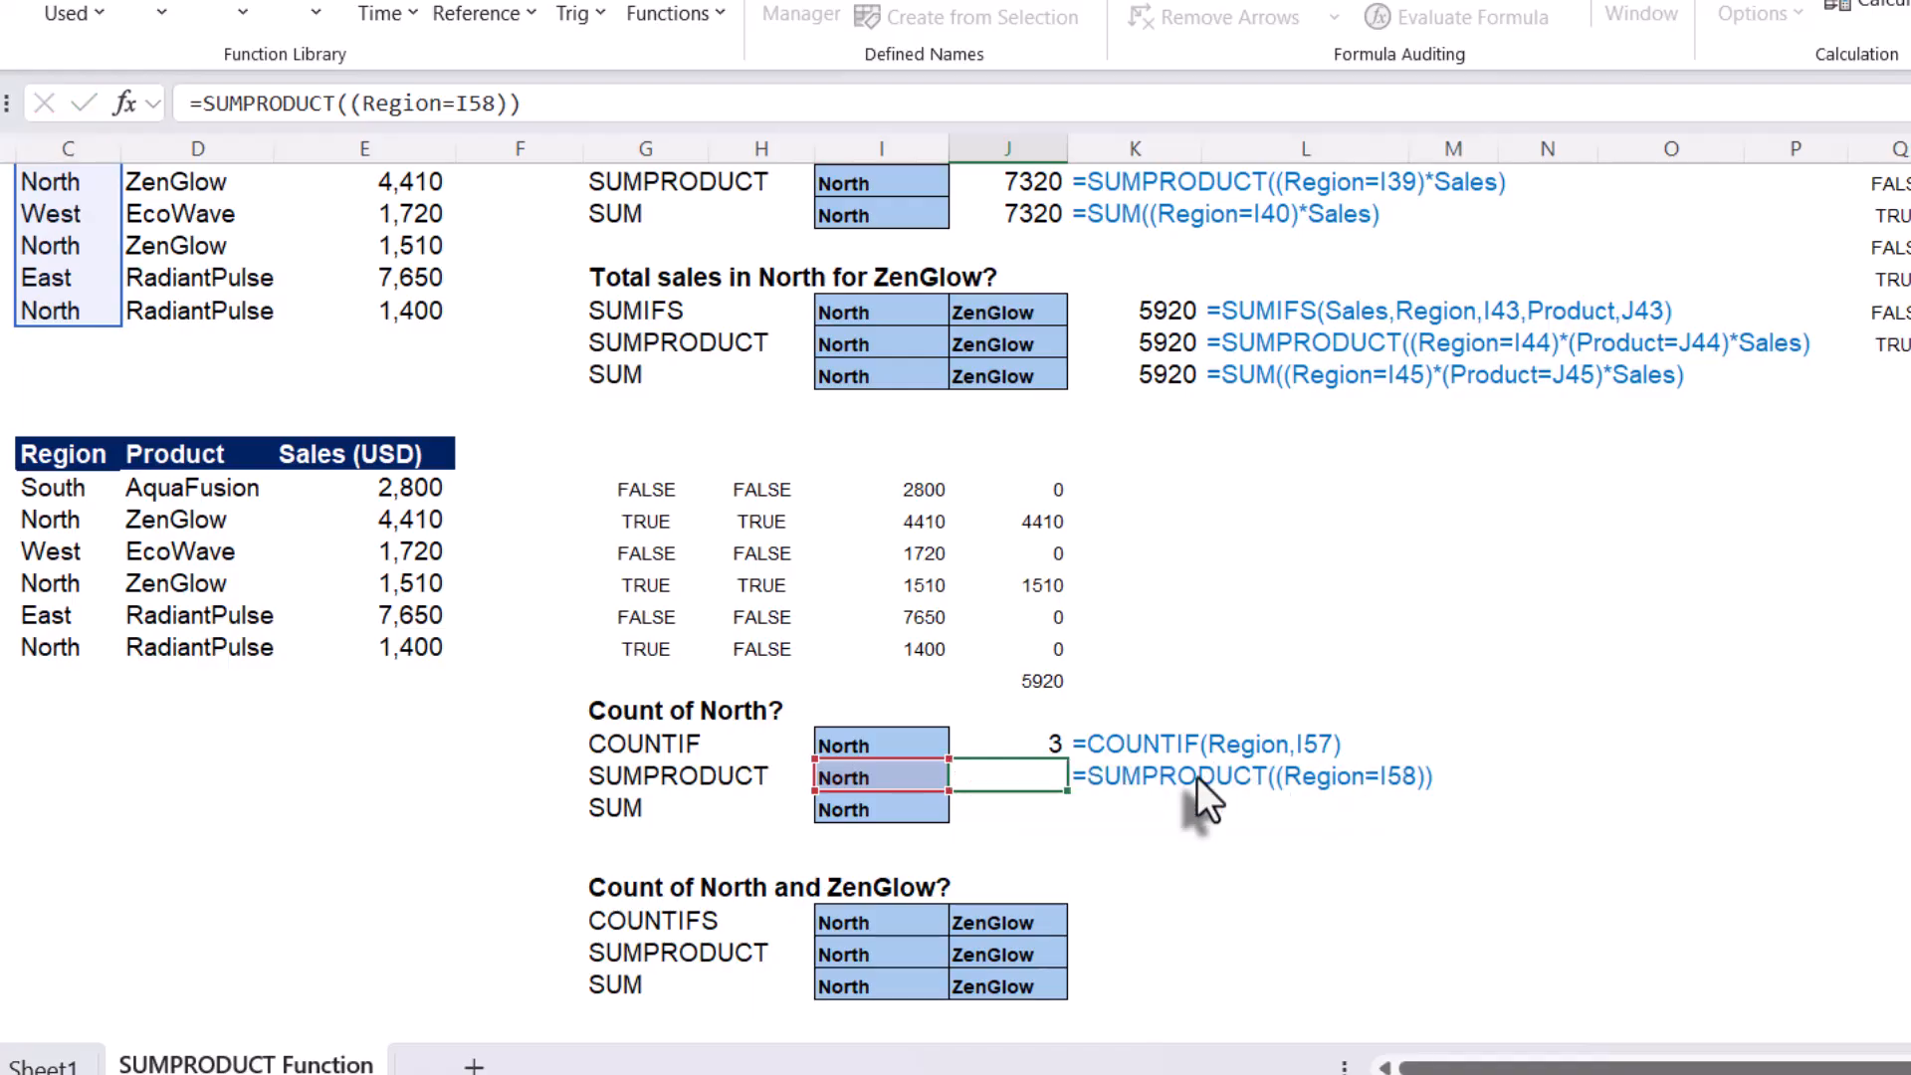
Add a double negative before the array in J58 so the formula reads =SUMPRODUCT(--(Region=I58))
double_click(1023, 774)
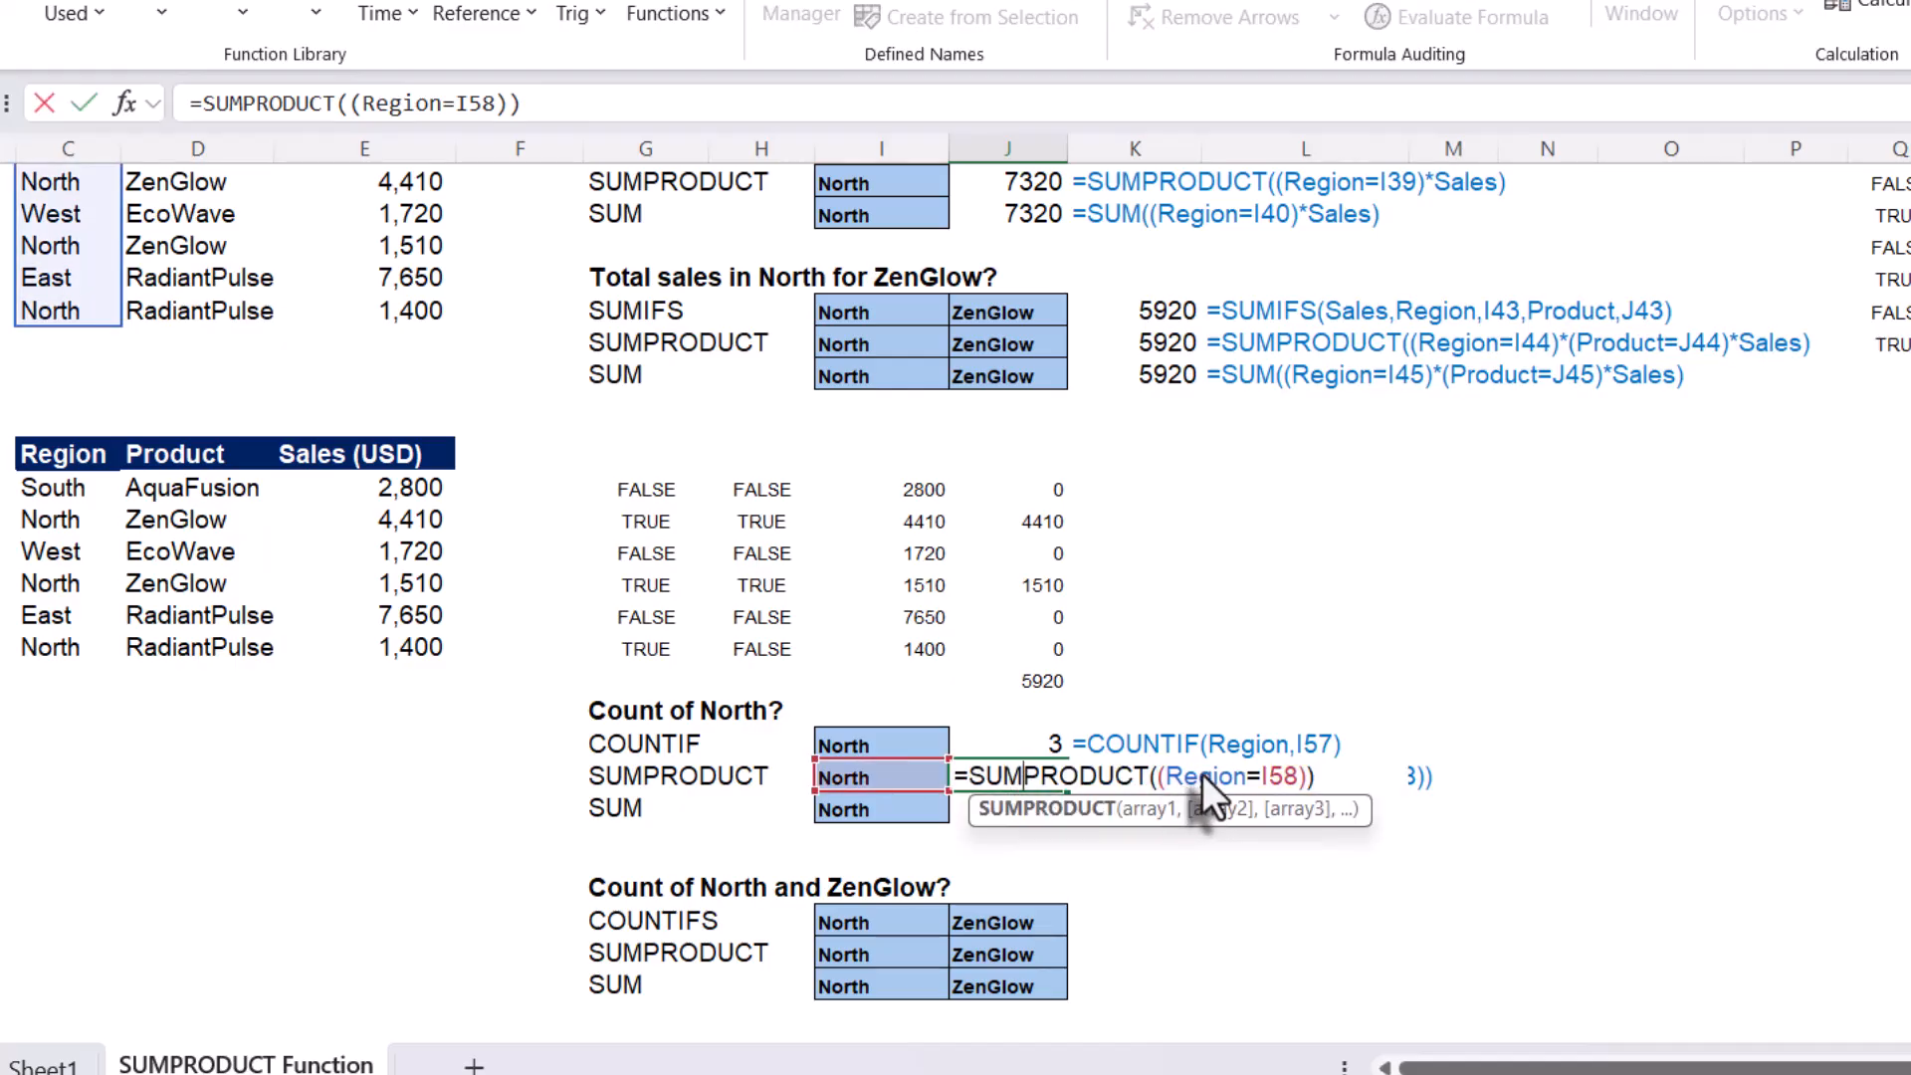
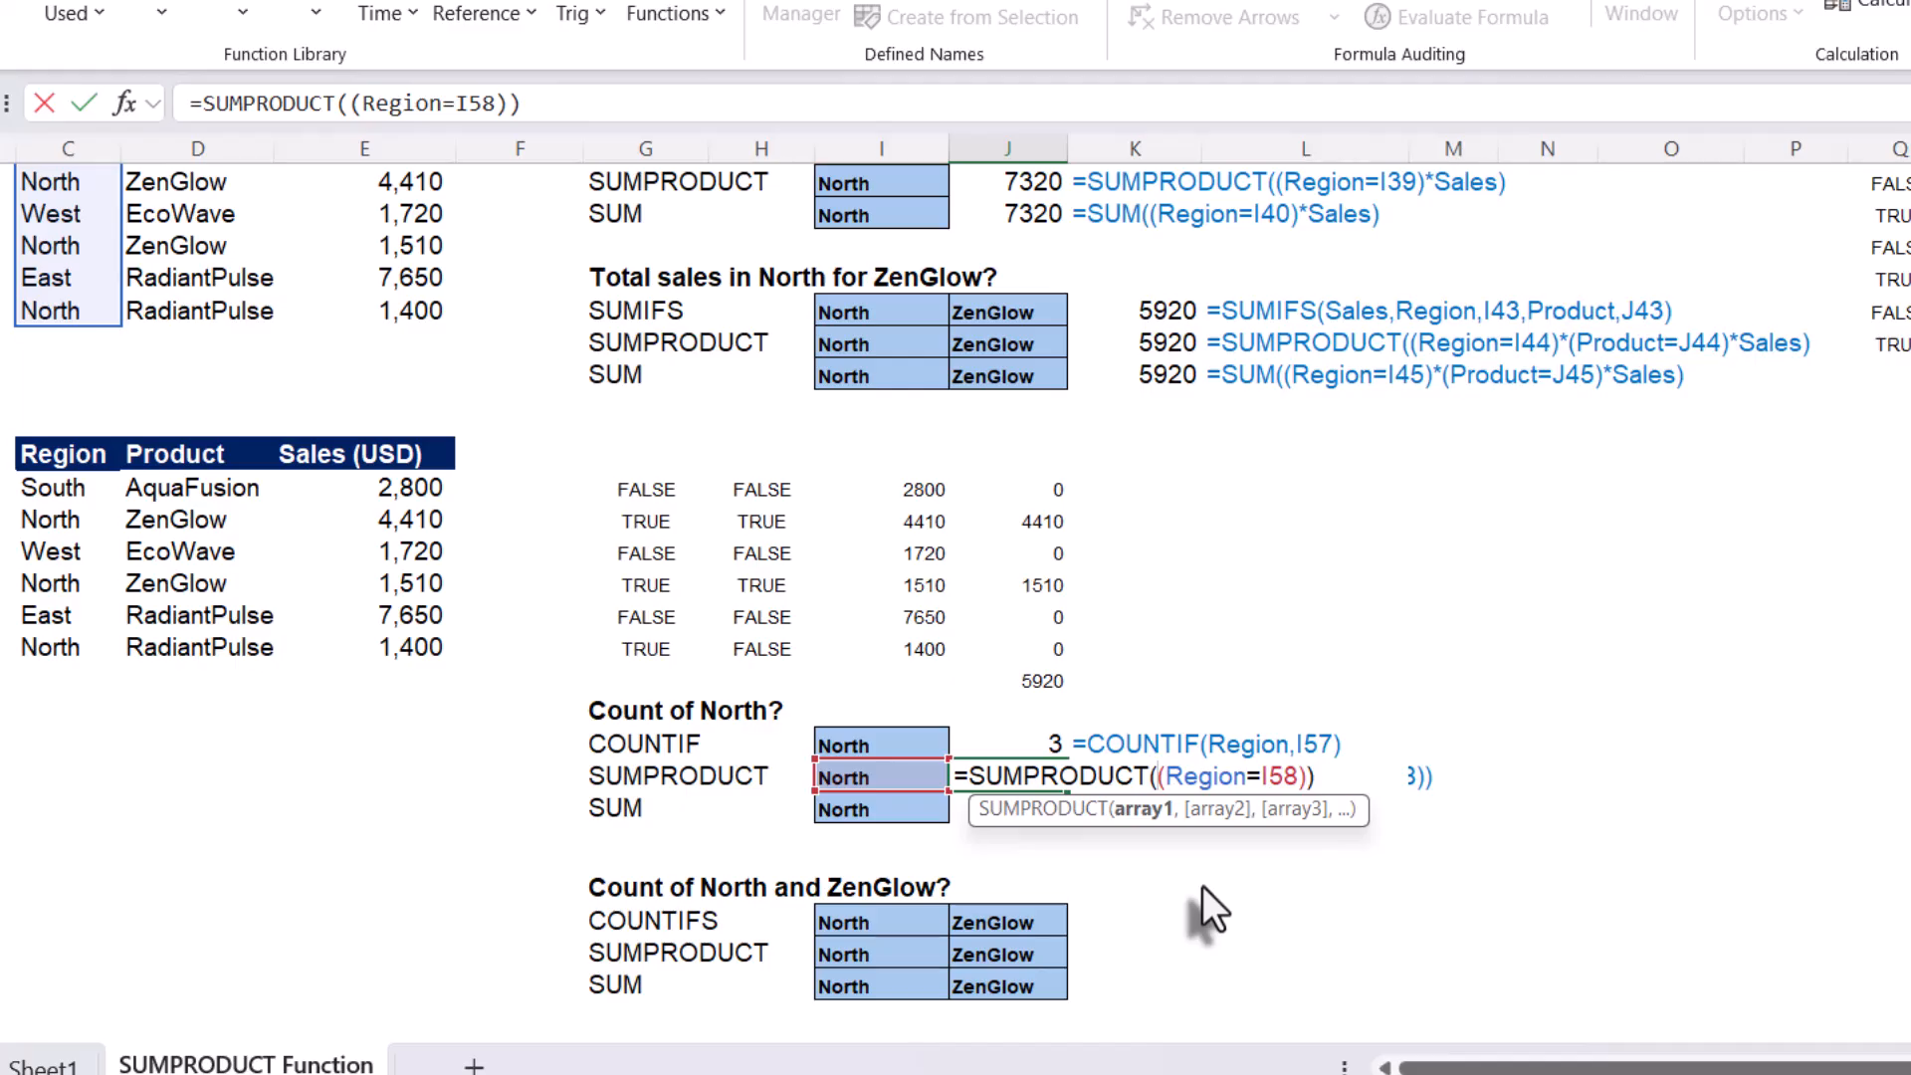
text(--)
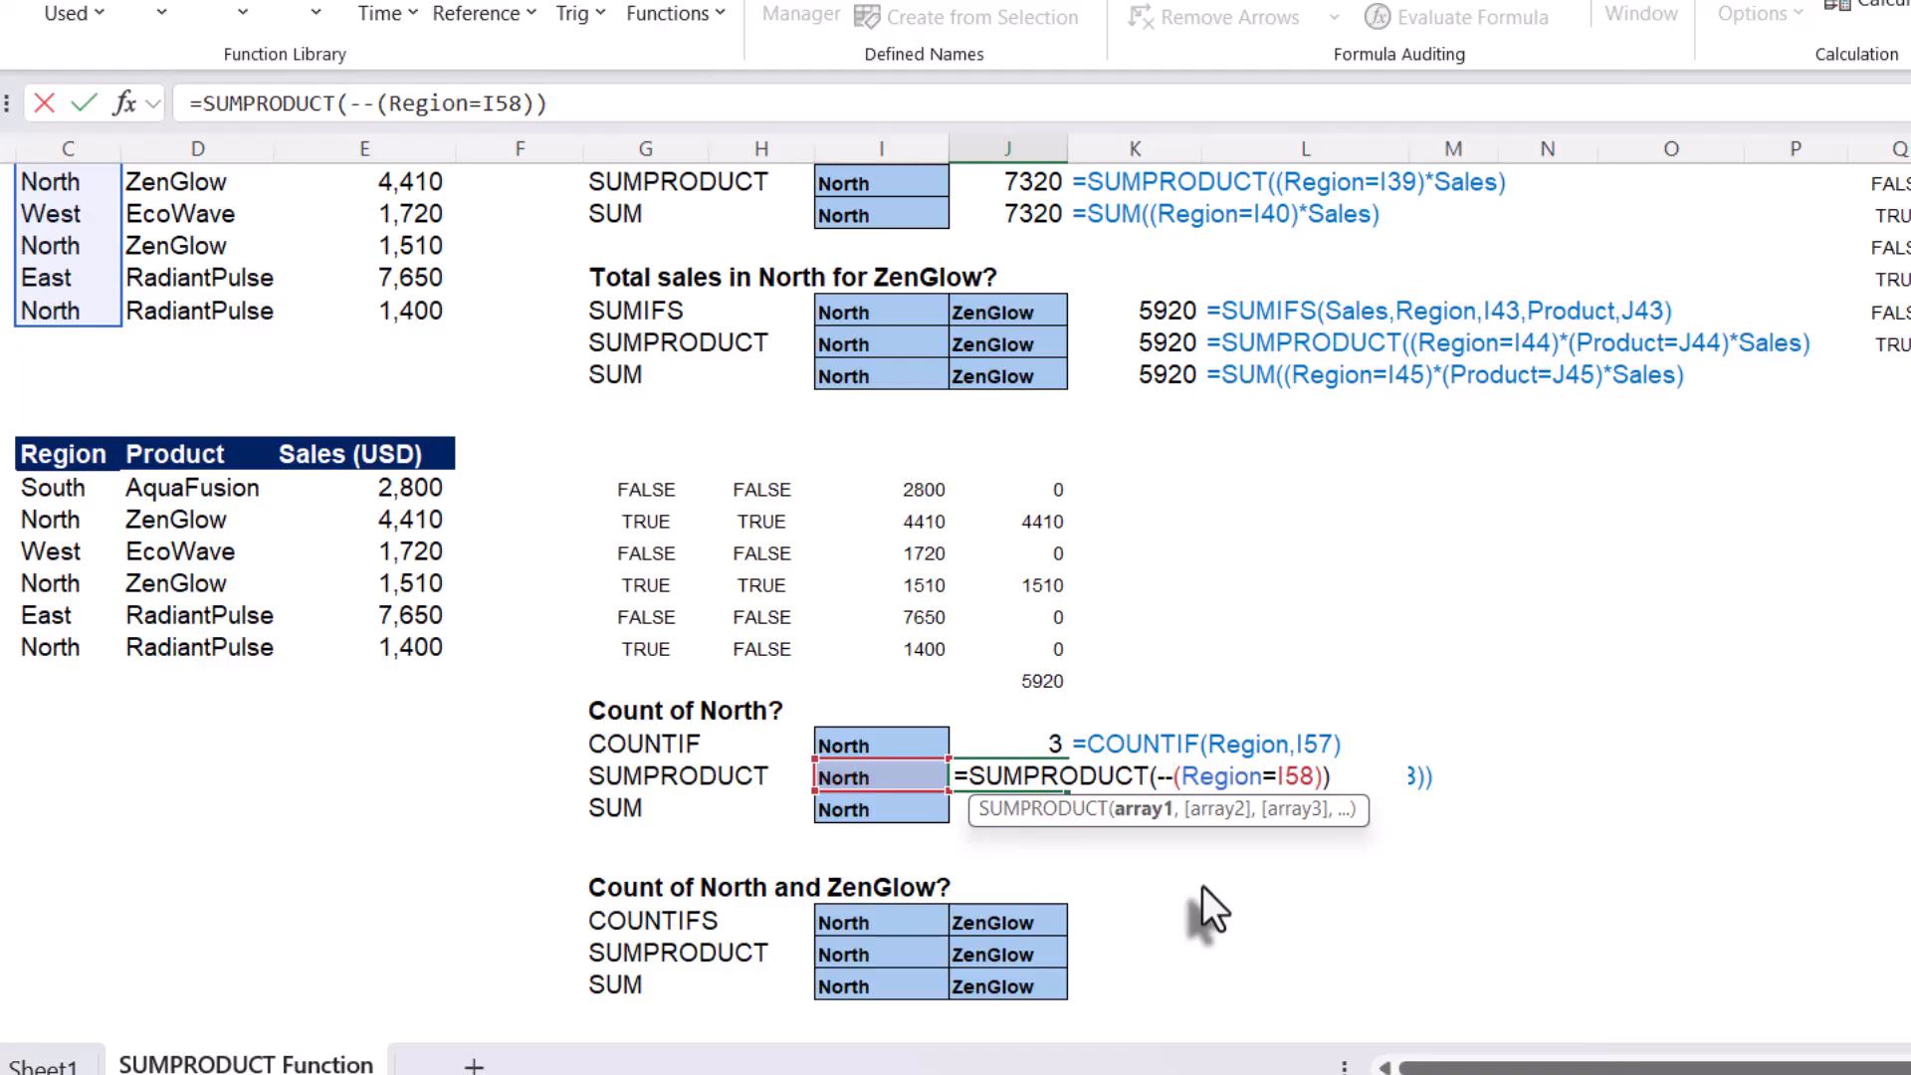
key(Return)
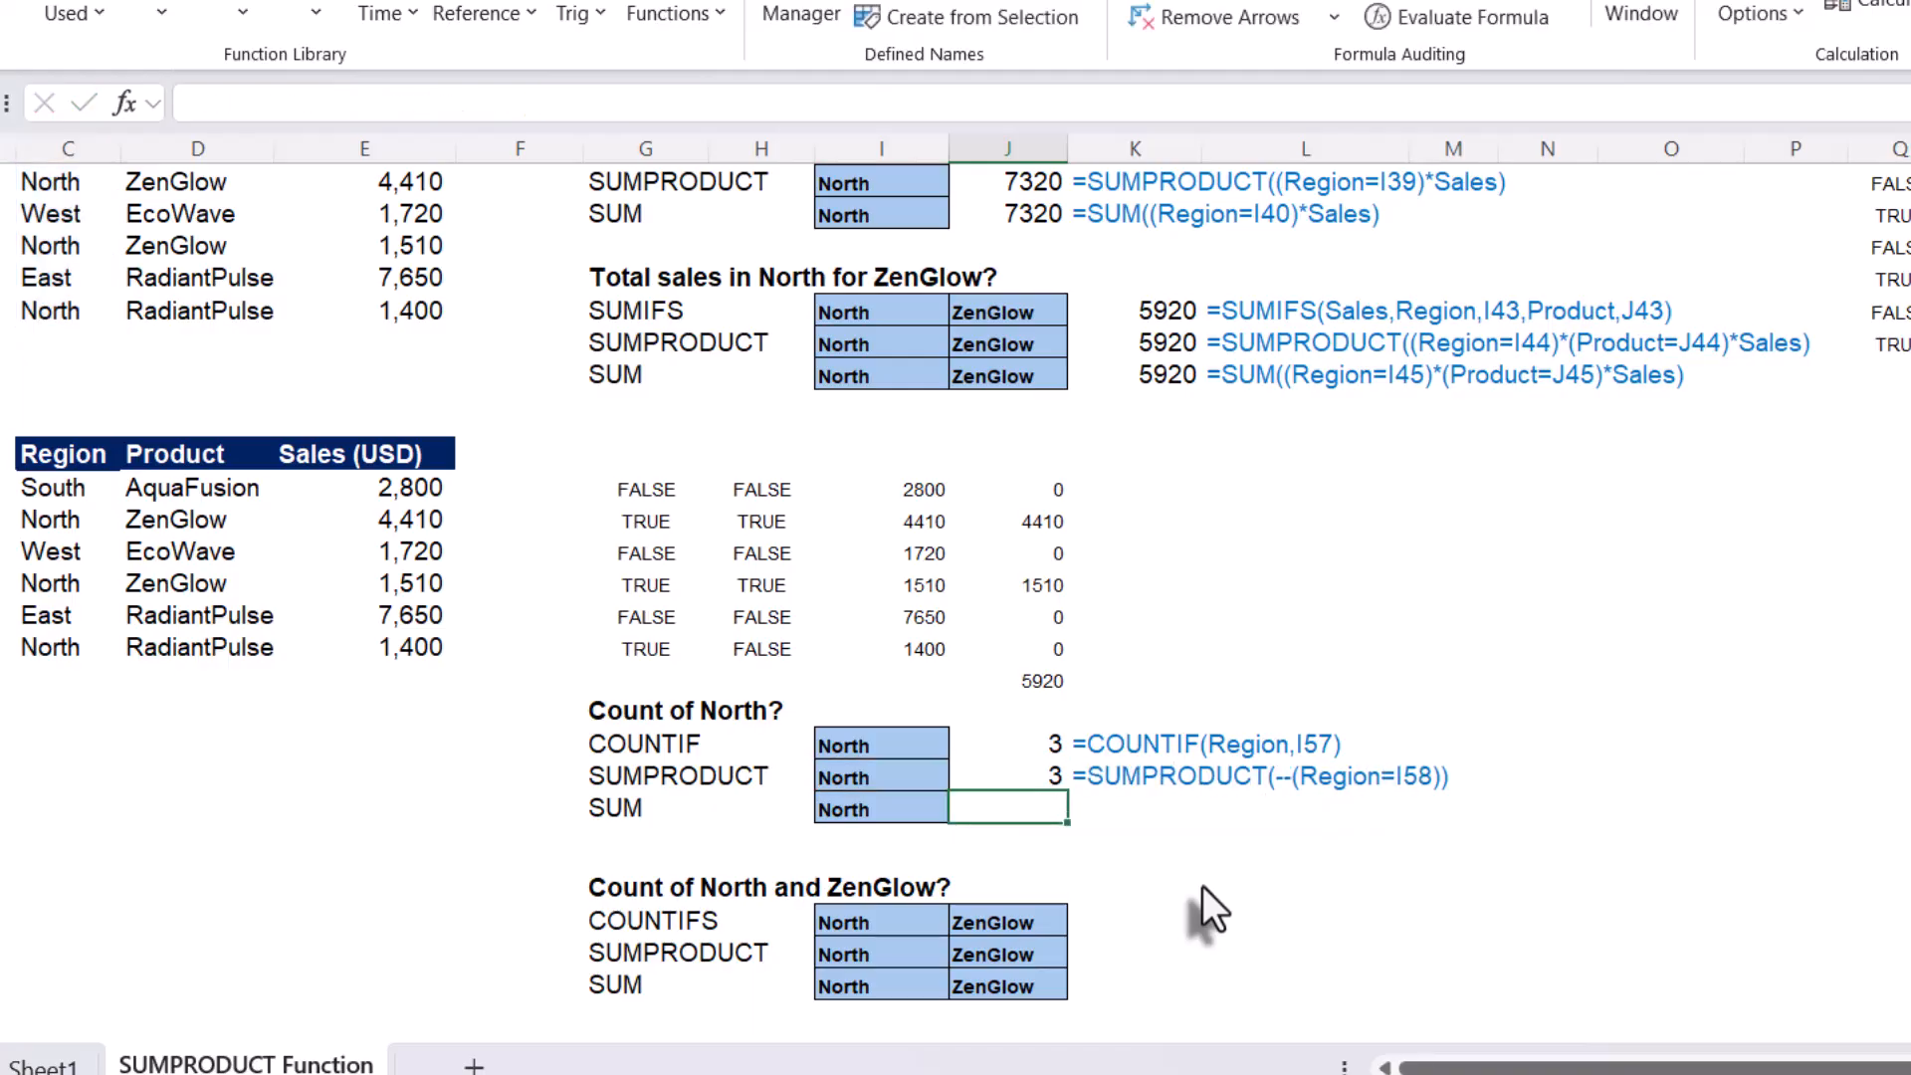
Review the --(Region=I58) argument in J58 and leave the formula unedited
click(1006, 780)
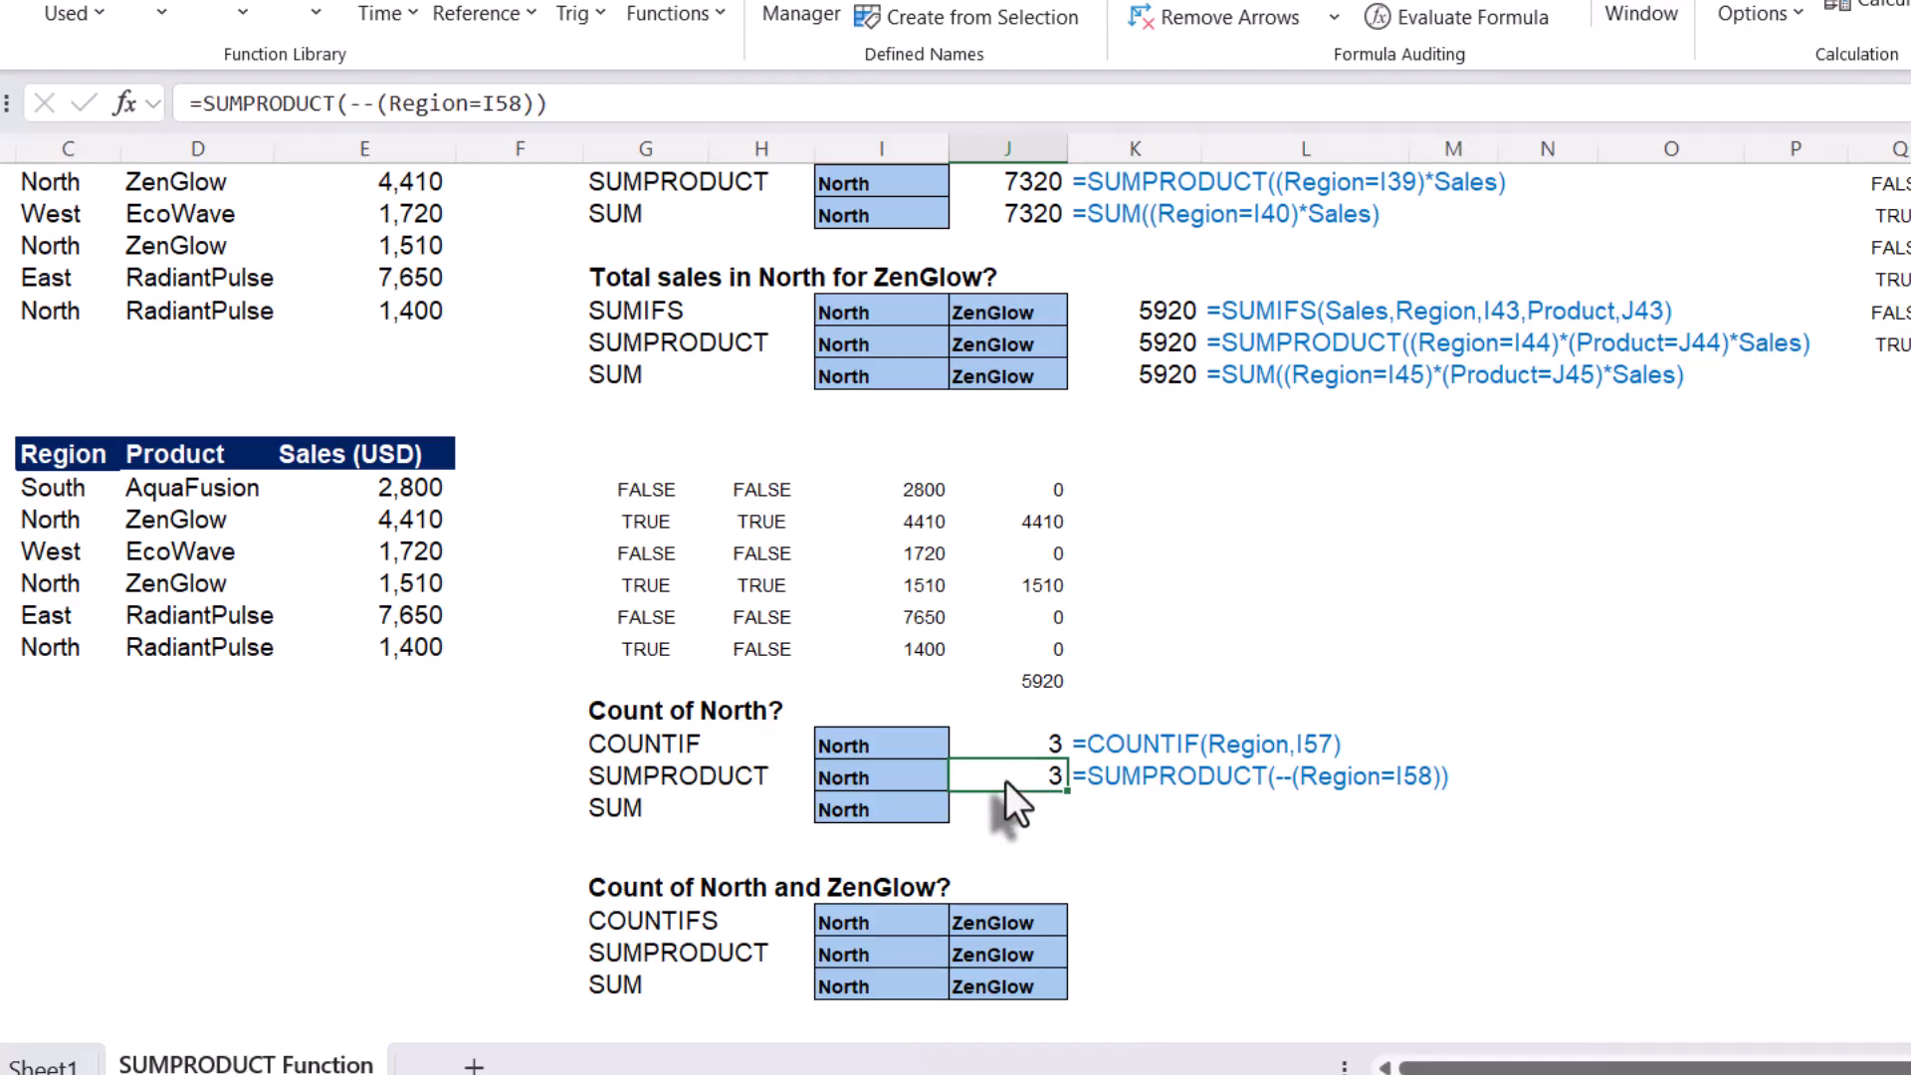
double_click(1006, 782)
drag(1152, 782, 1319, 771)
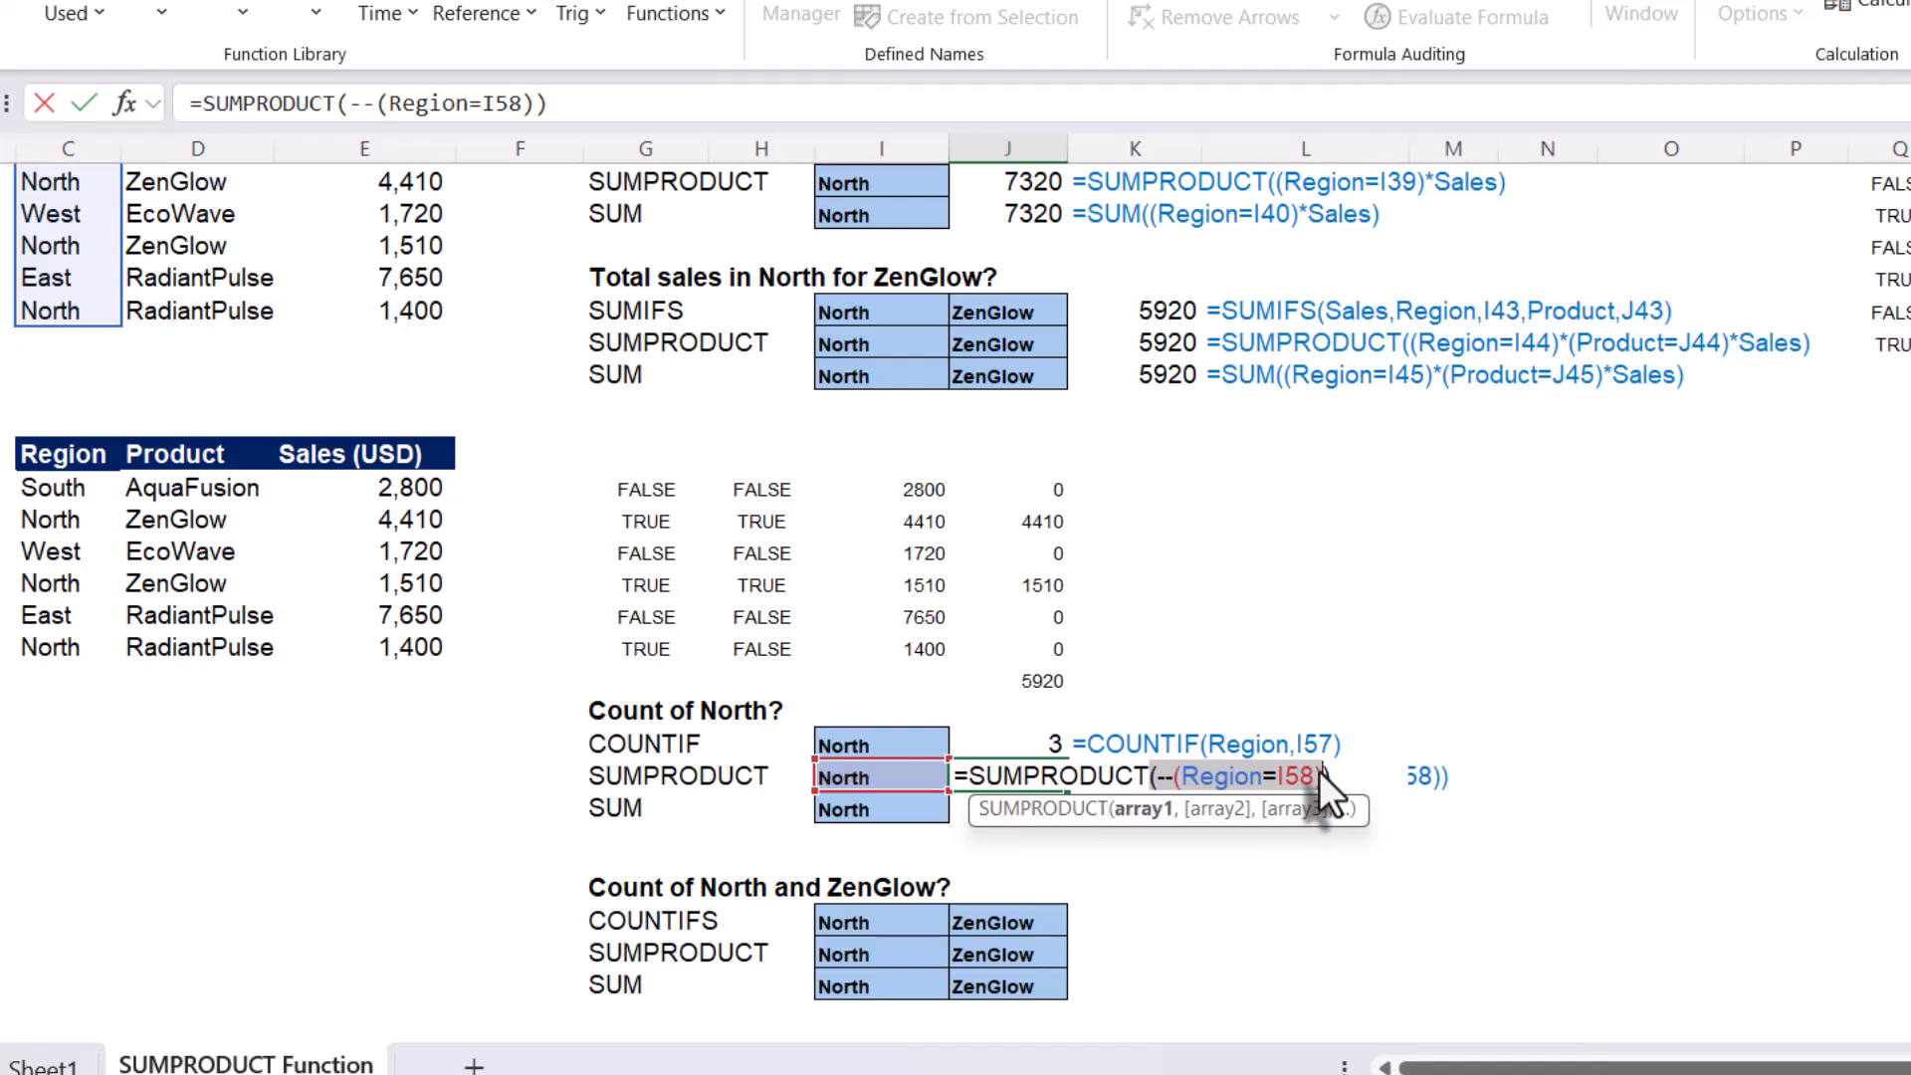
click(1227, 785)
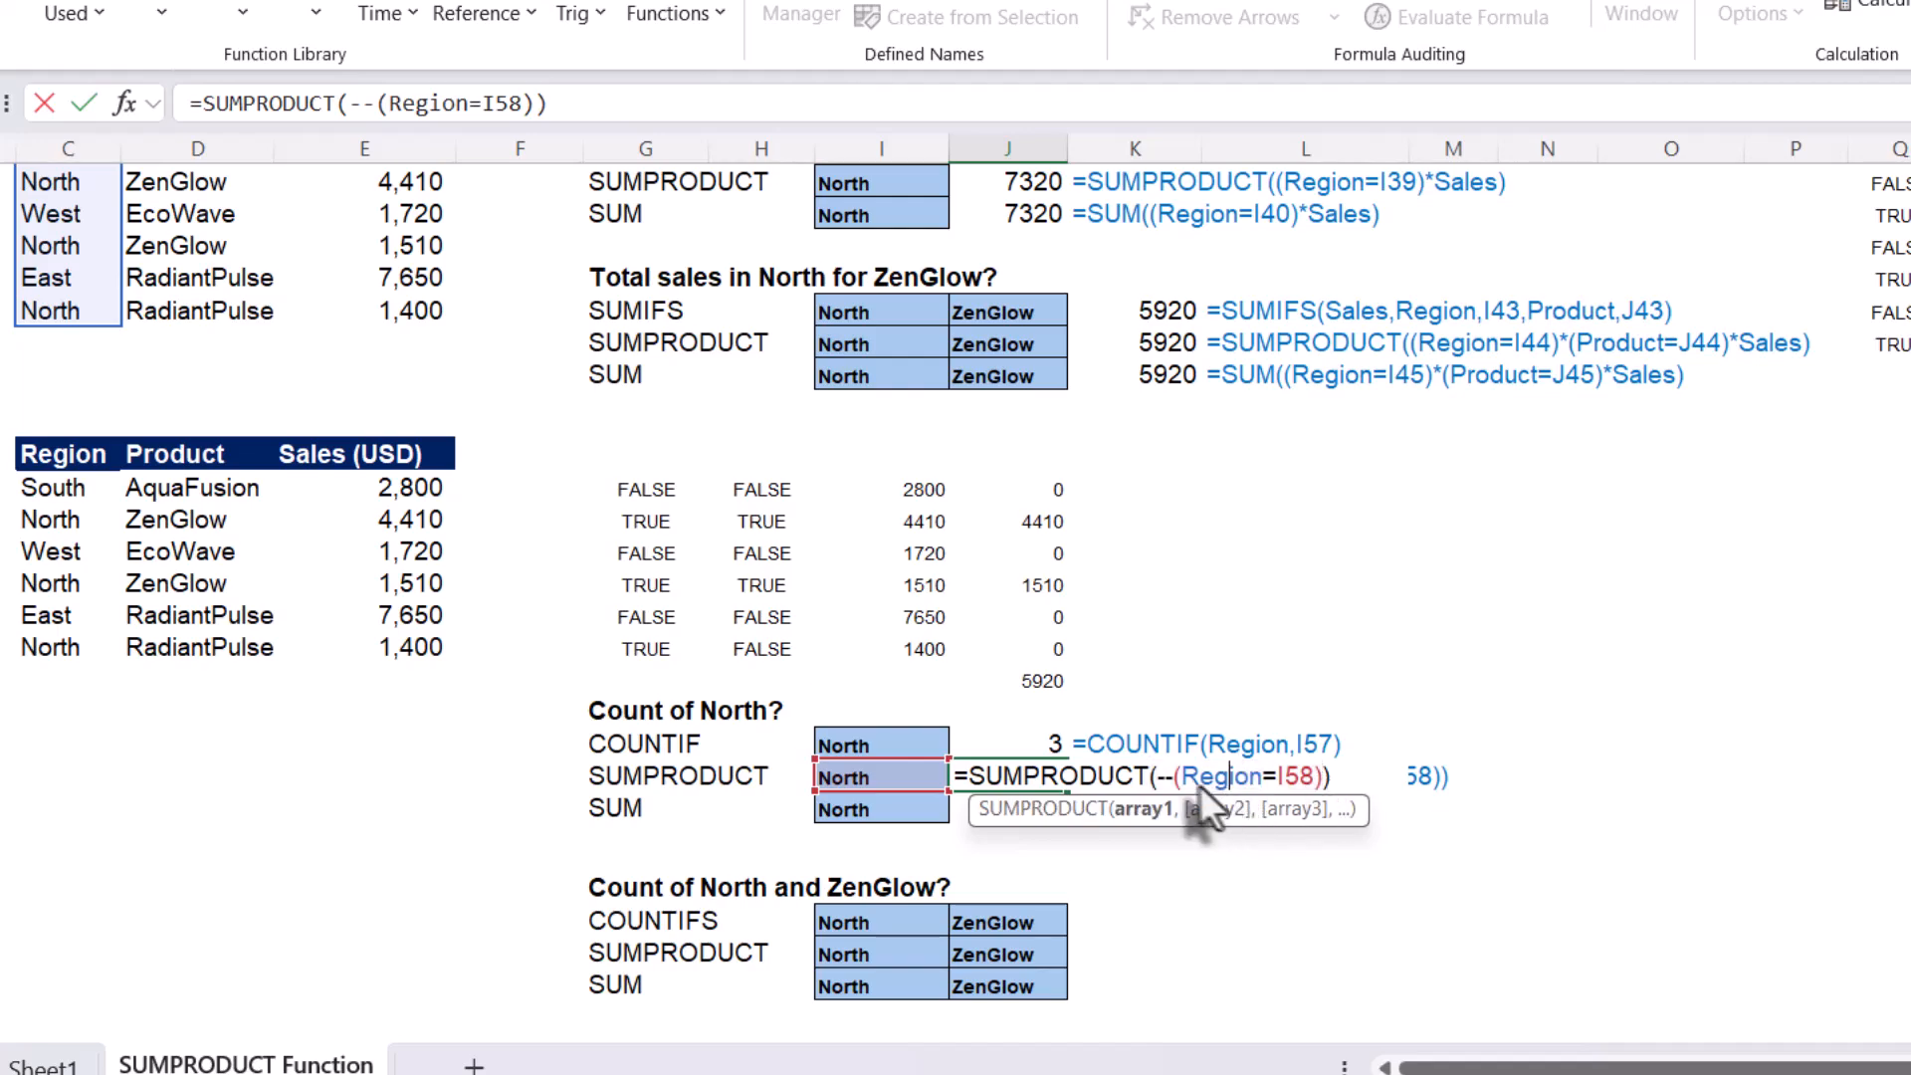
drag(1157, 783, 1320, 774)
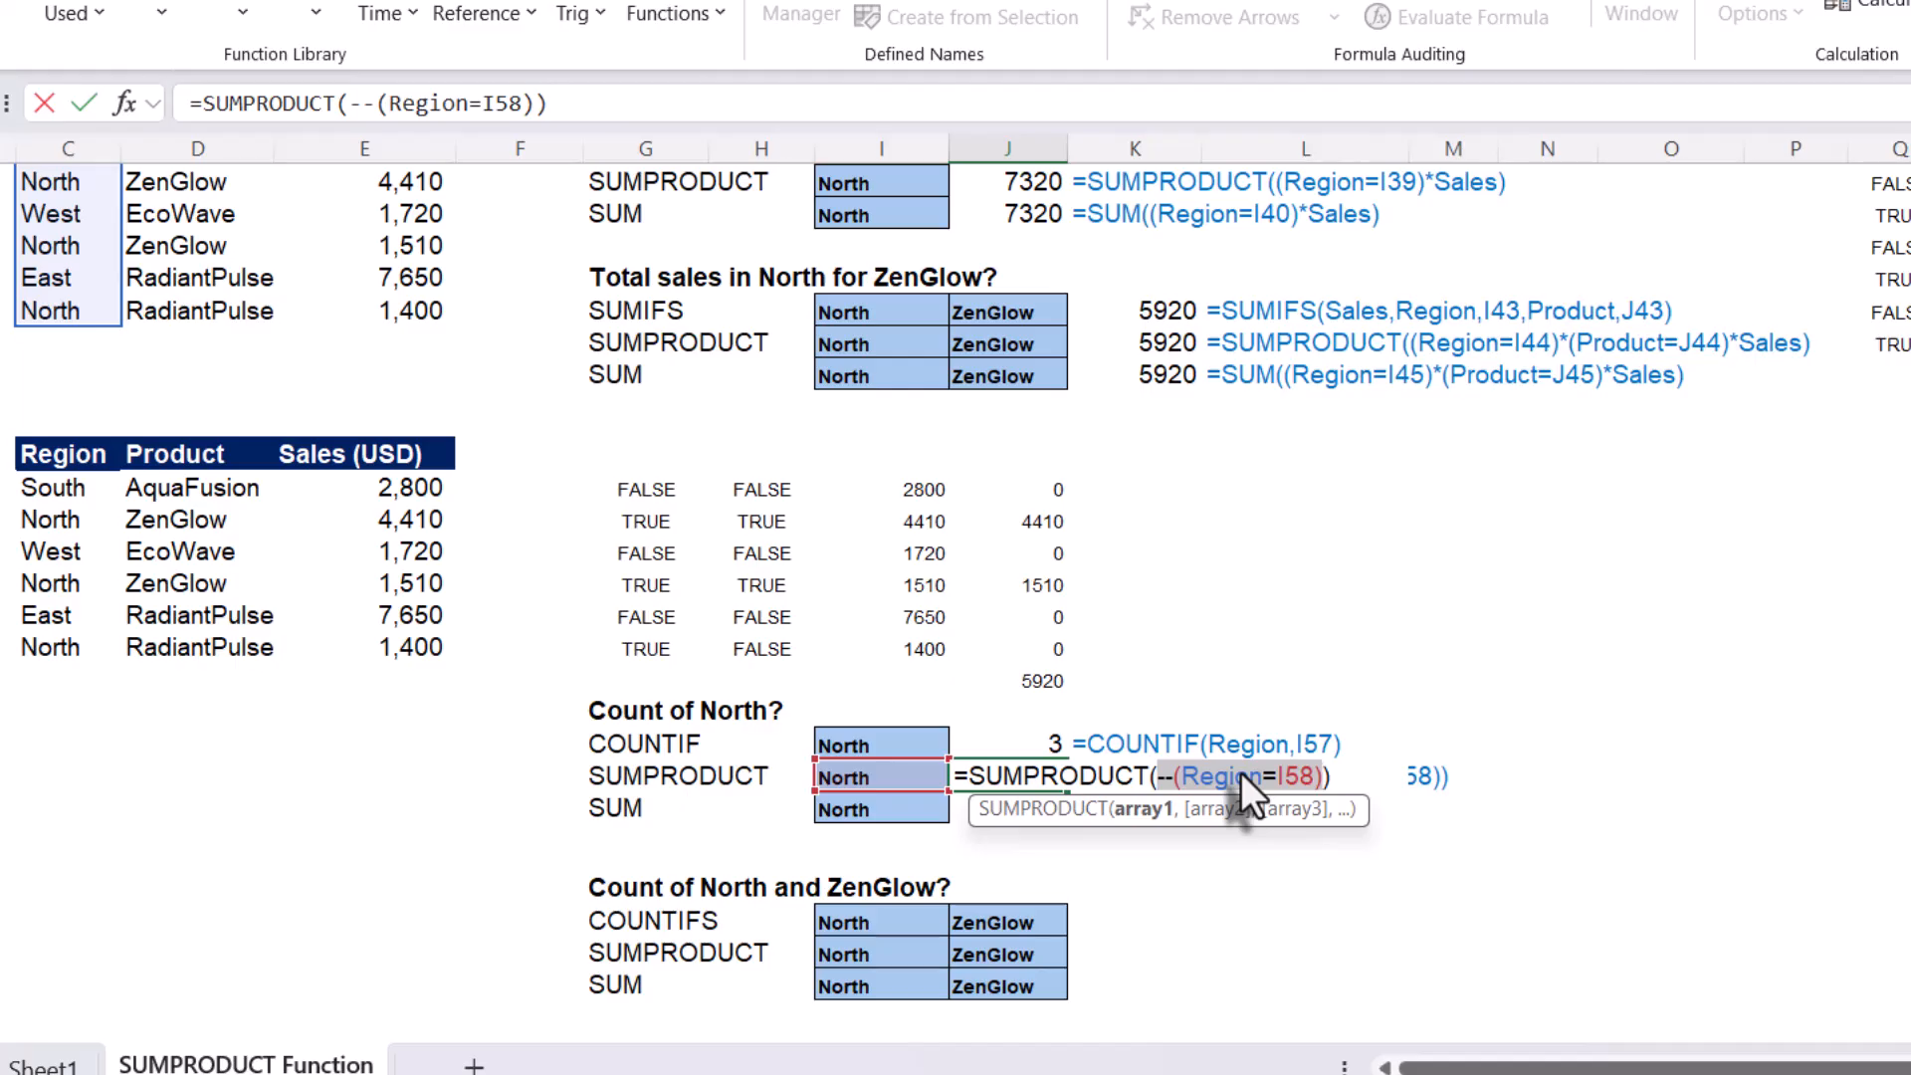
key(Escape)
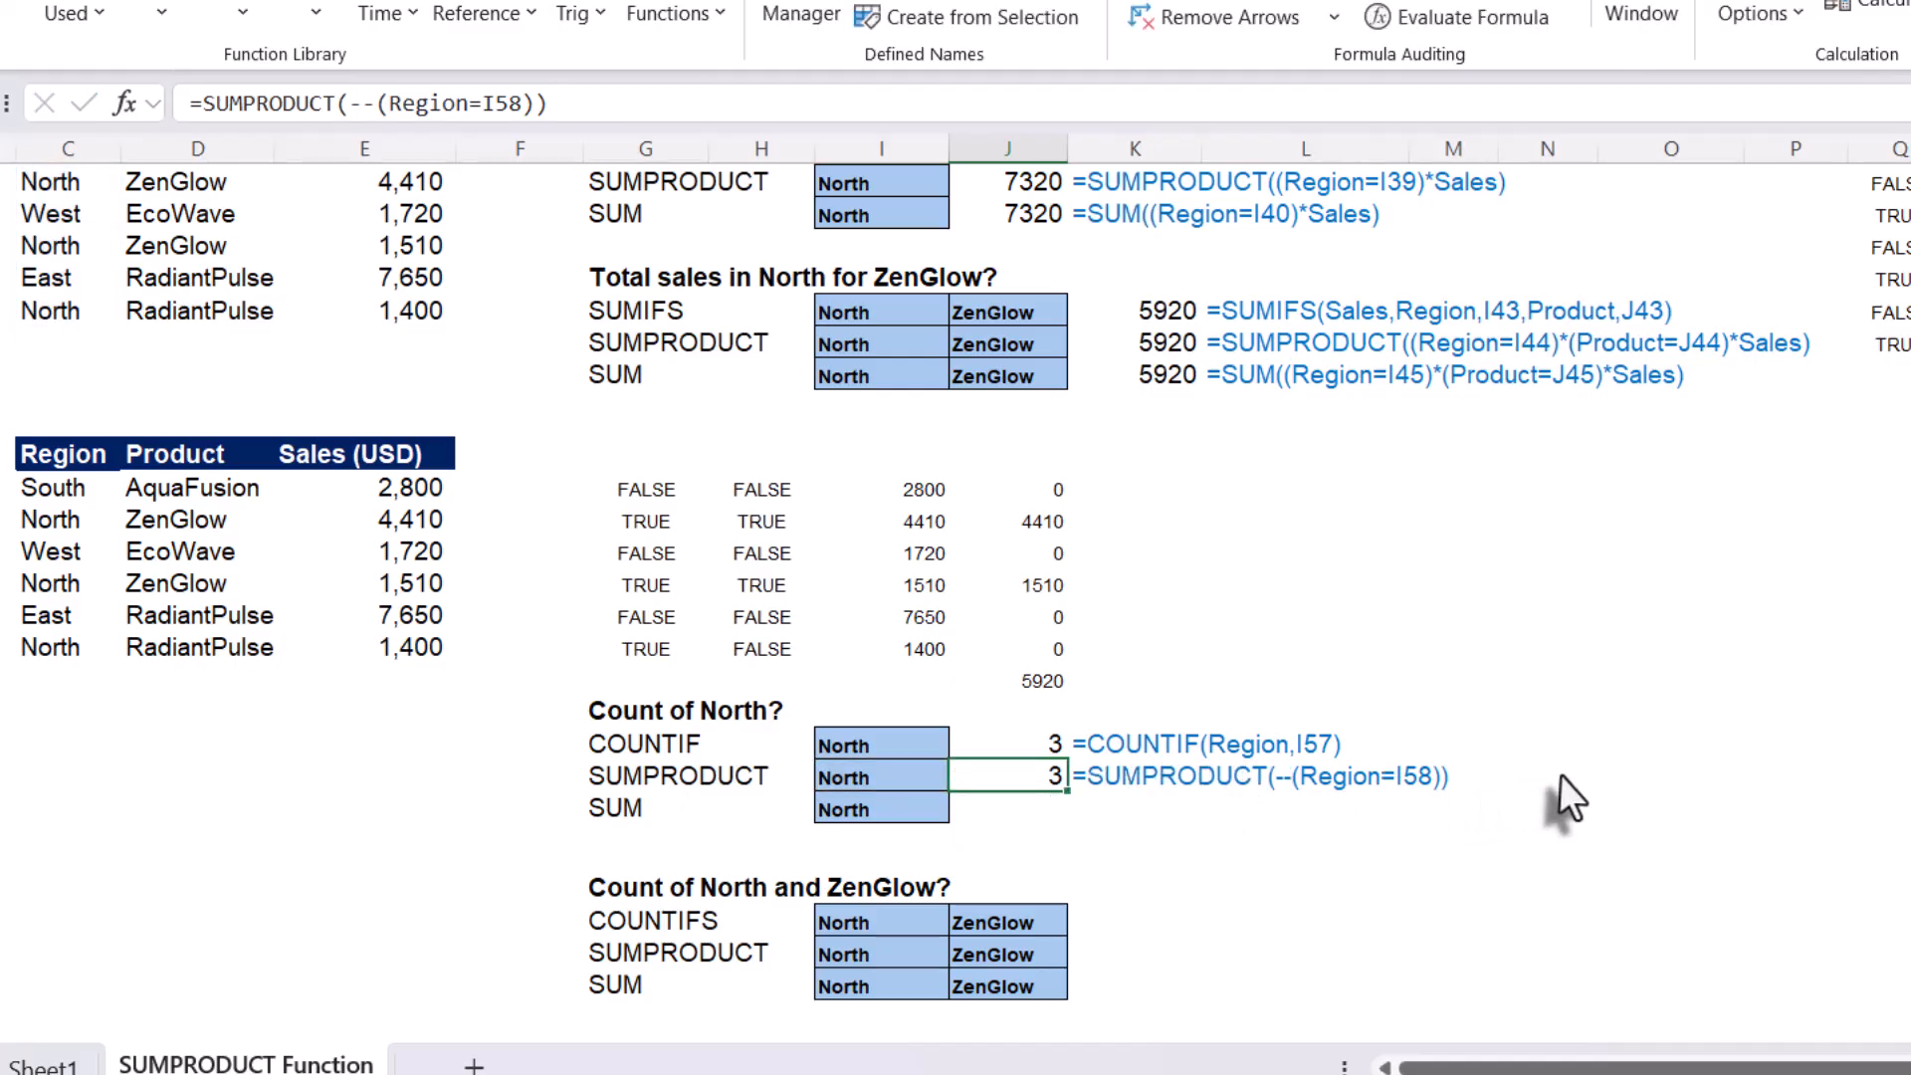
Enter =--(Region=I58) in N58 beside the Count of North block and select the spilled results
click(1566, 775)
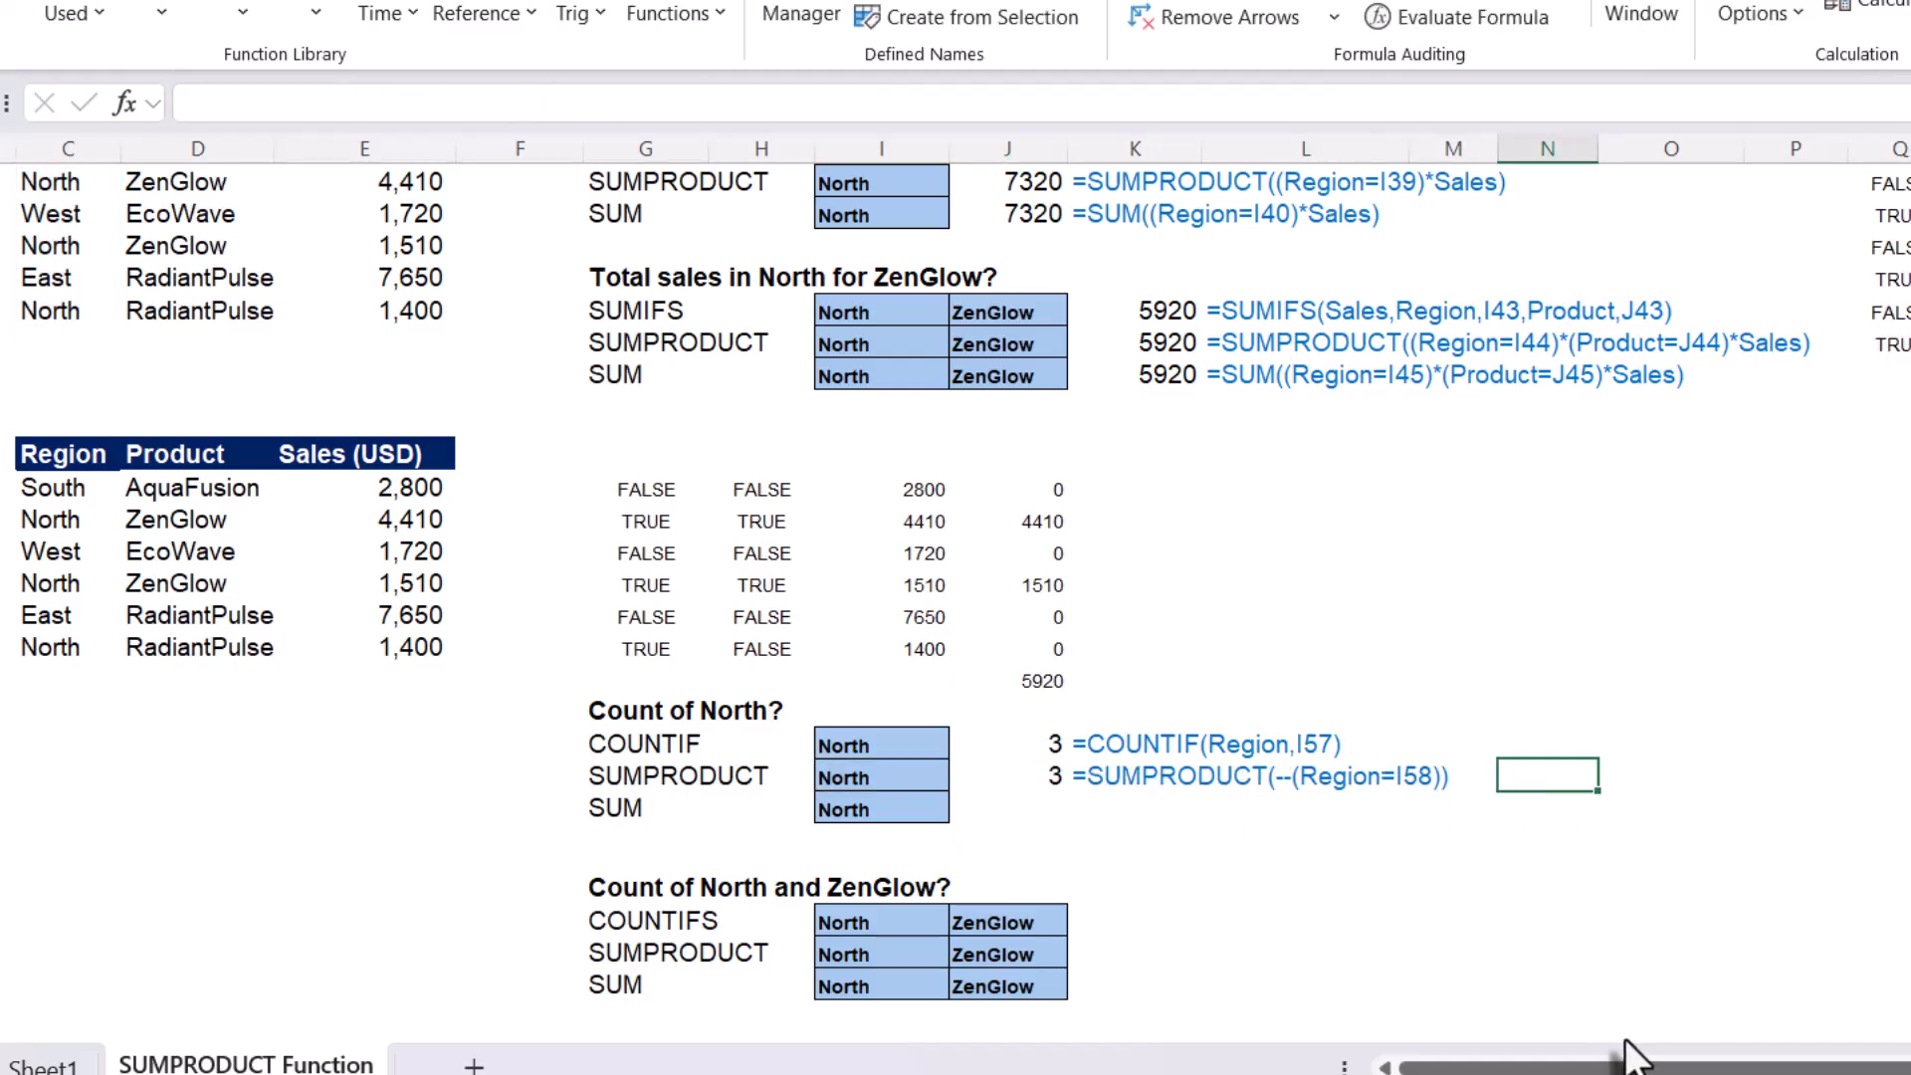
text(=)
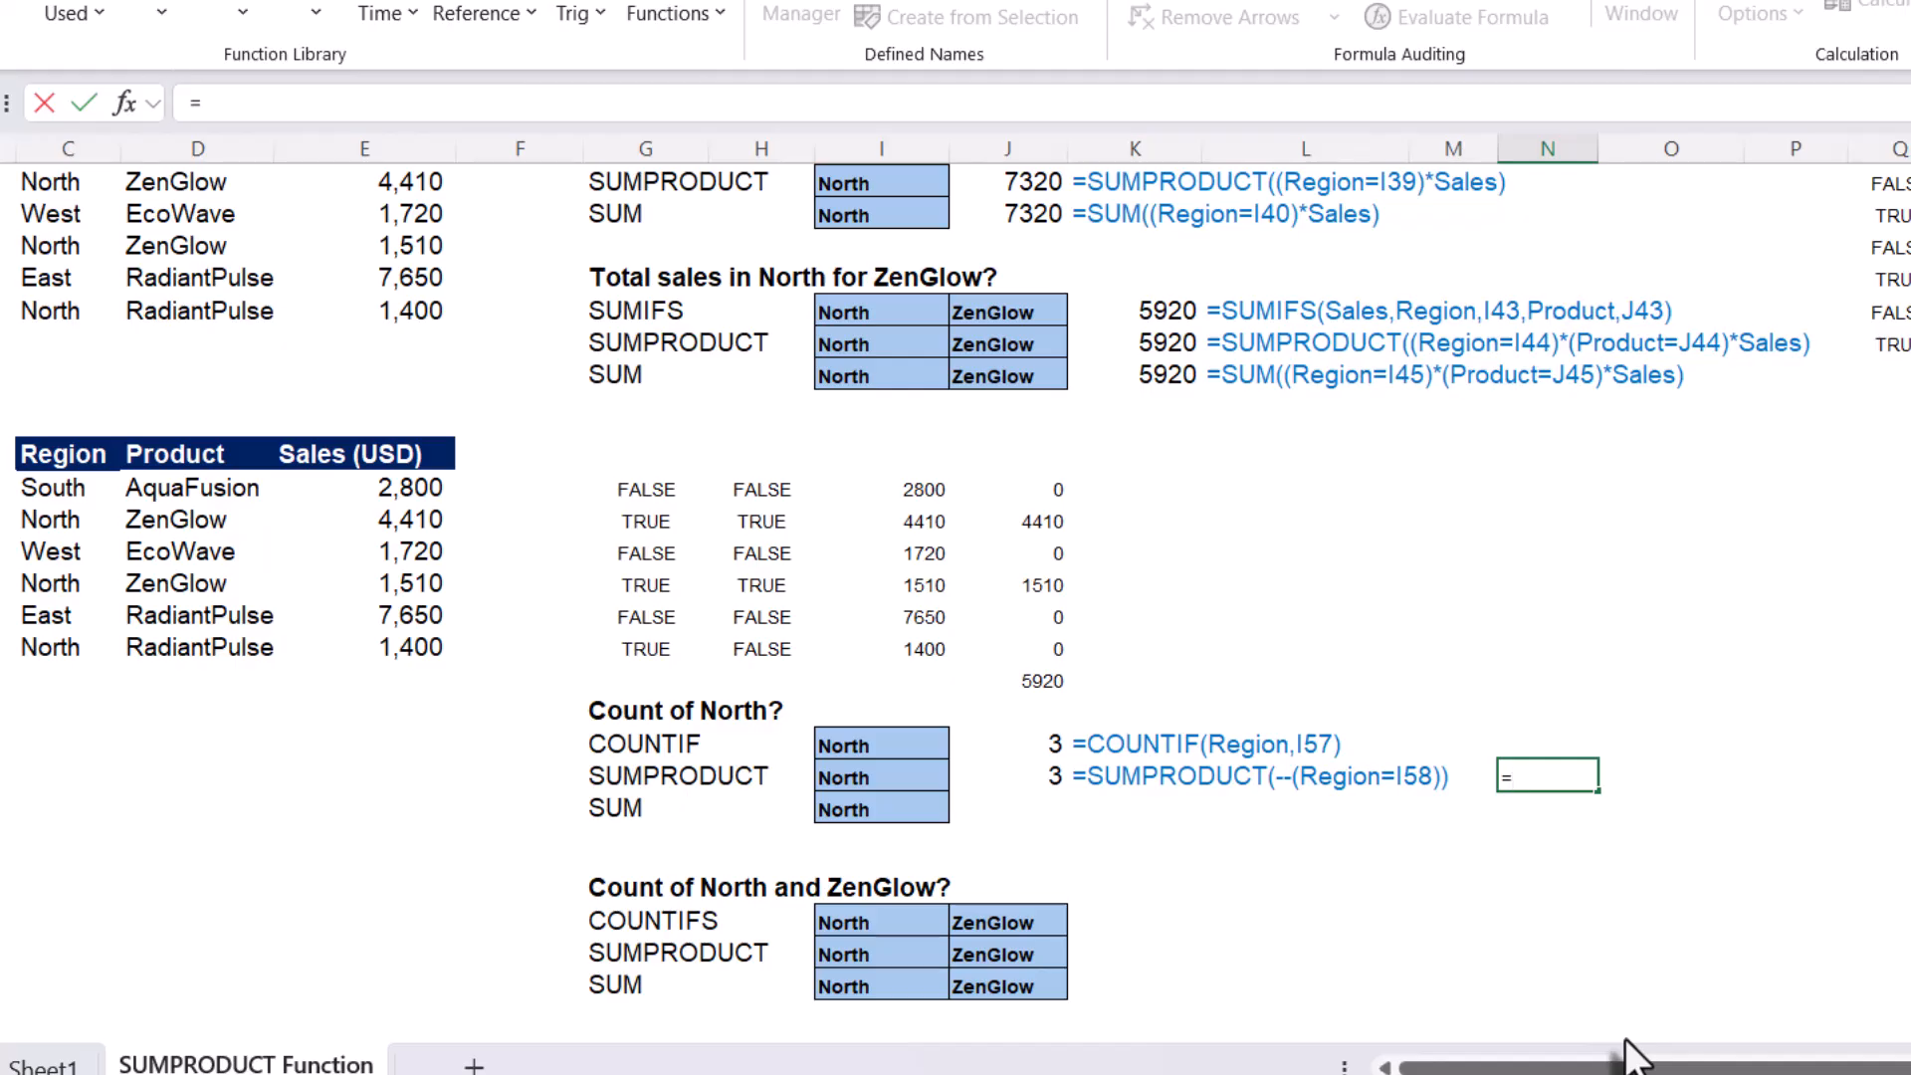
text(--(re)
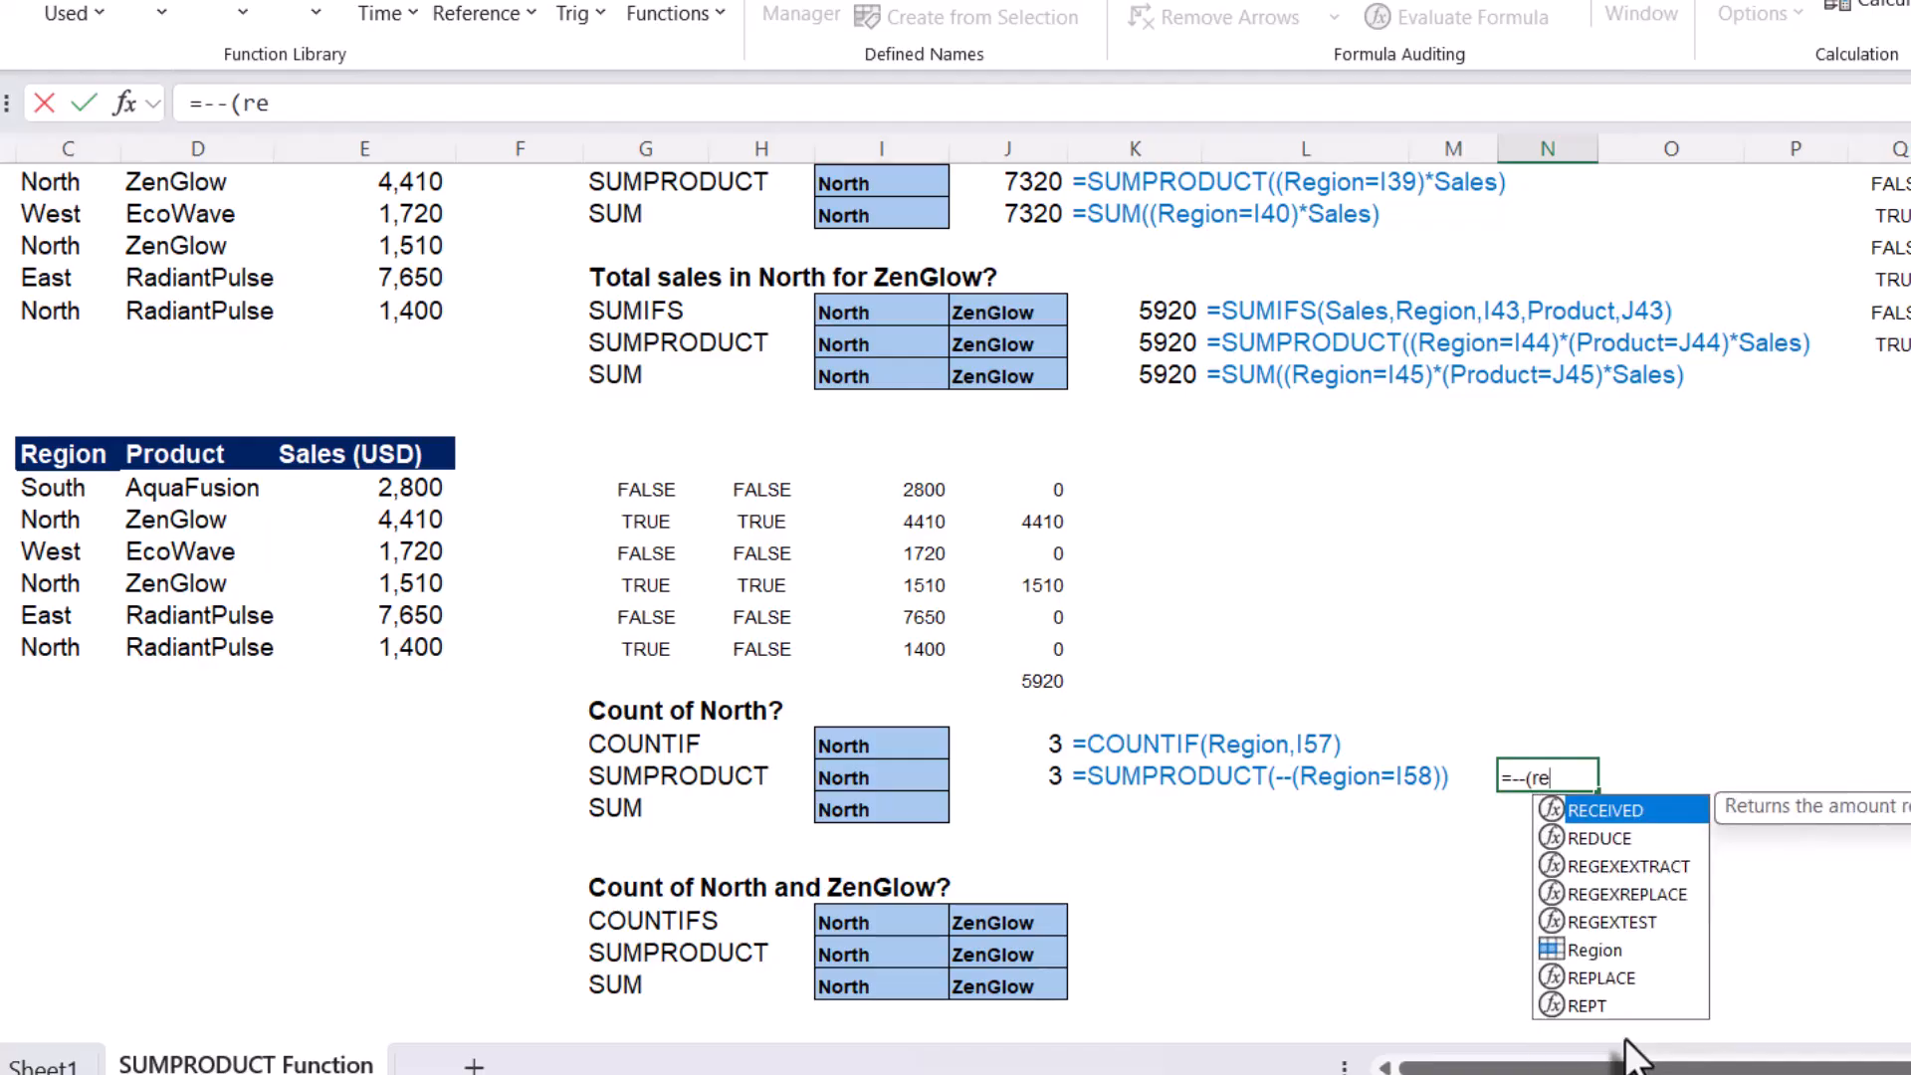
text(gi)
key(Tab)
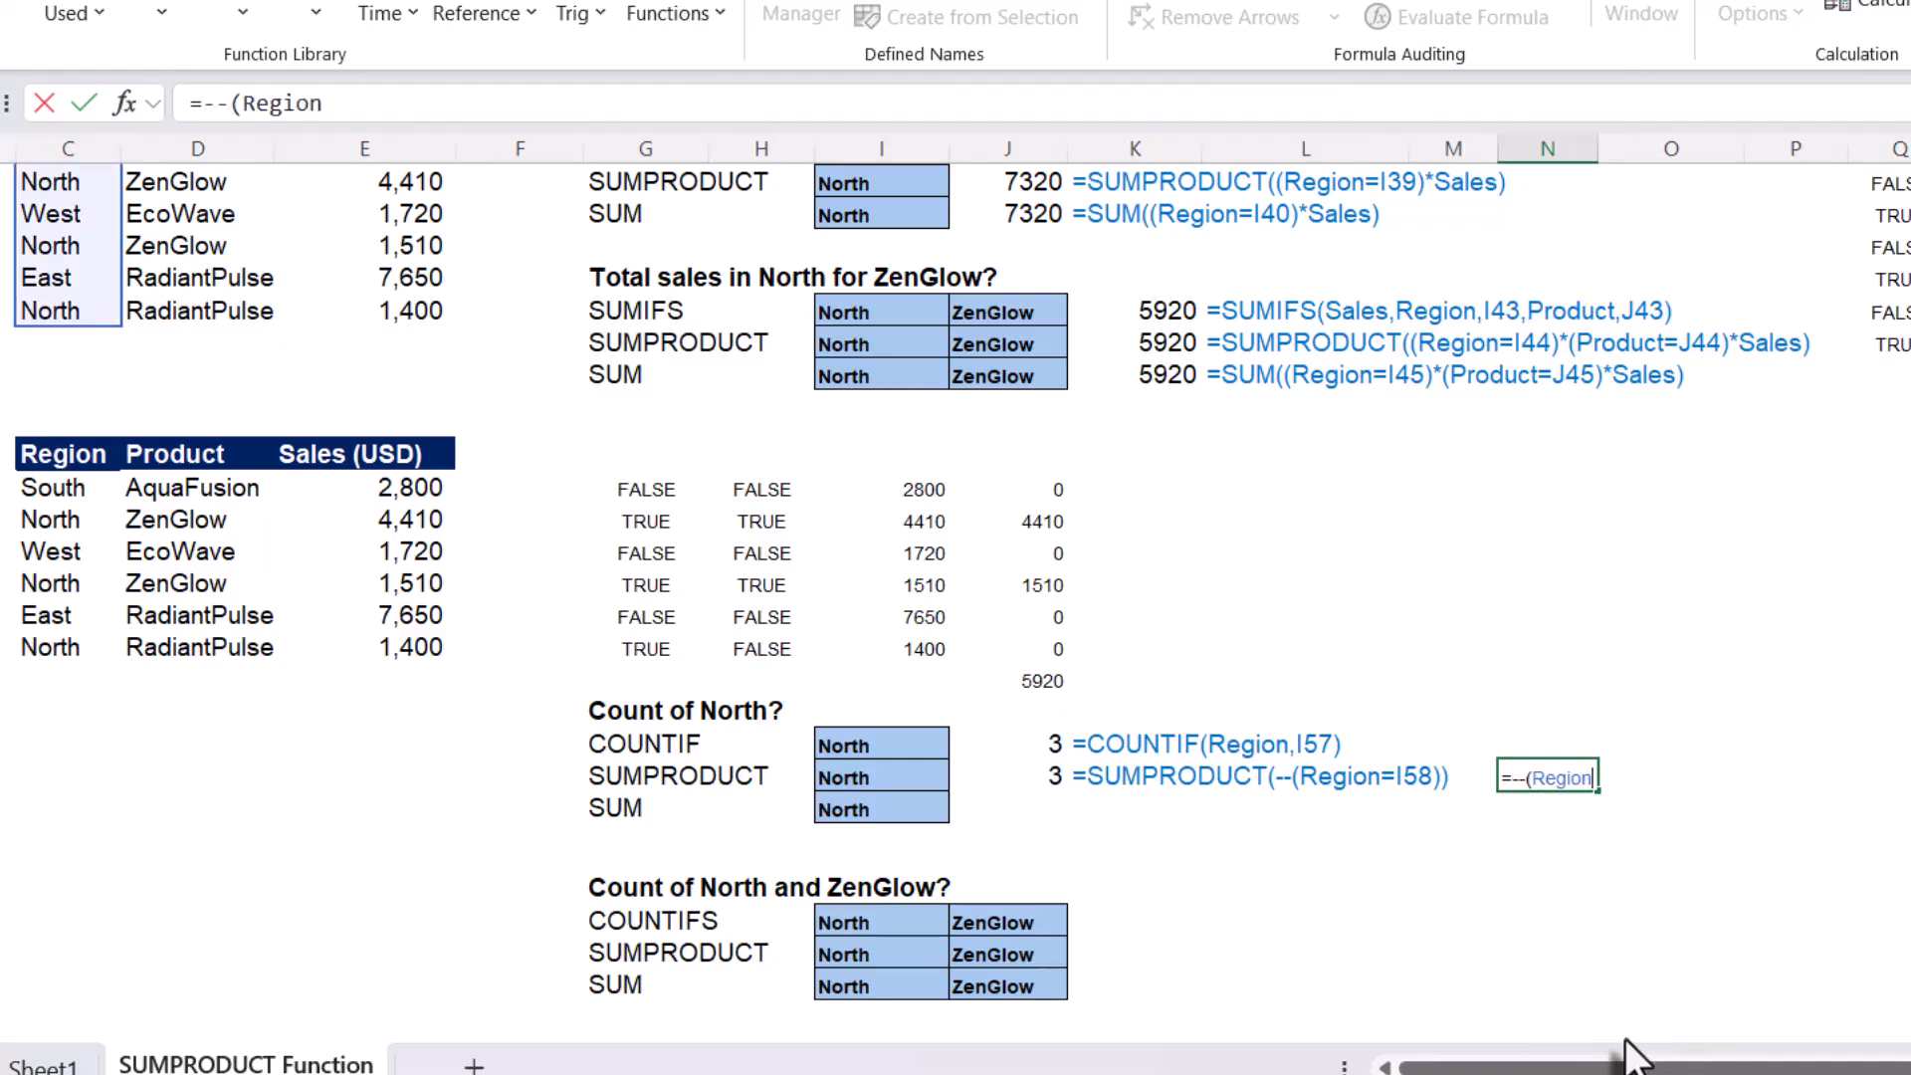
text(=)
click(850, 778)
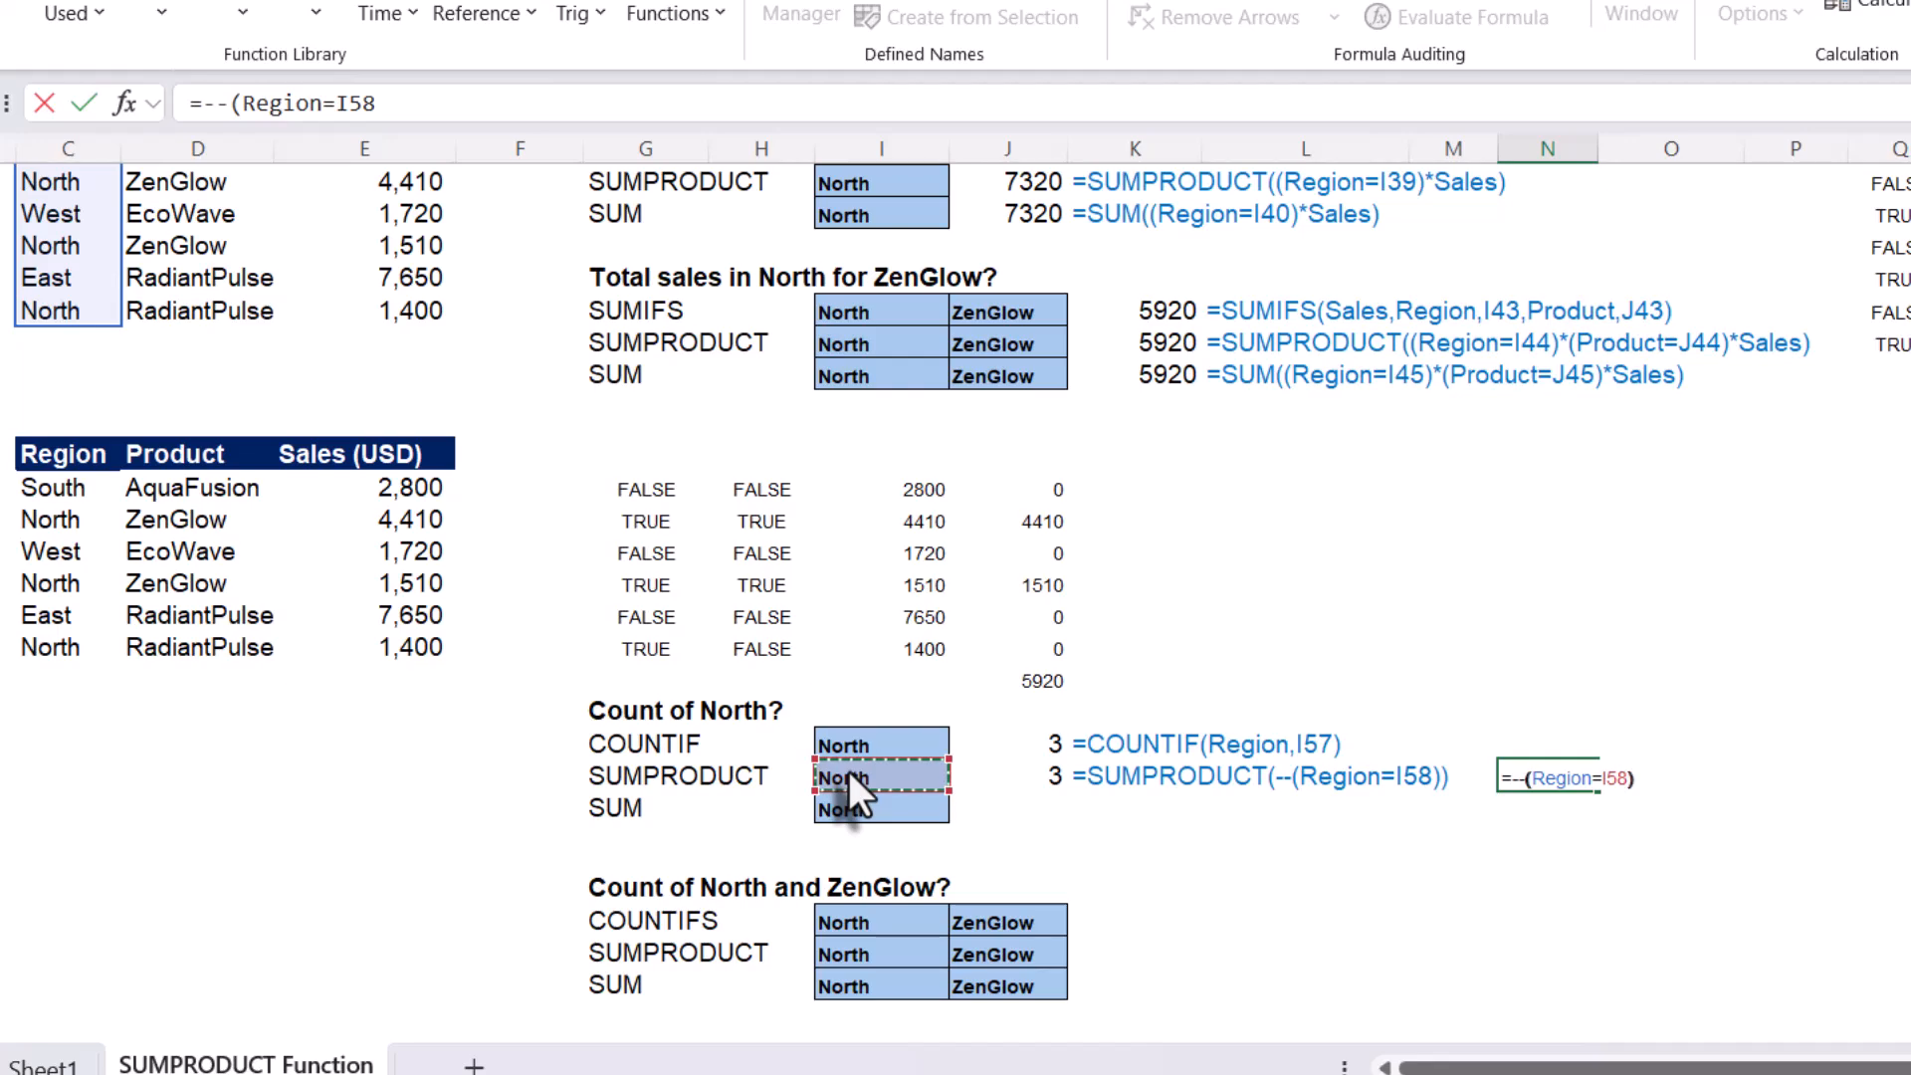
key(Return)
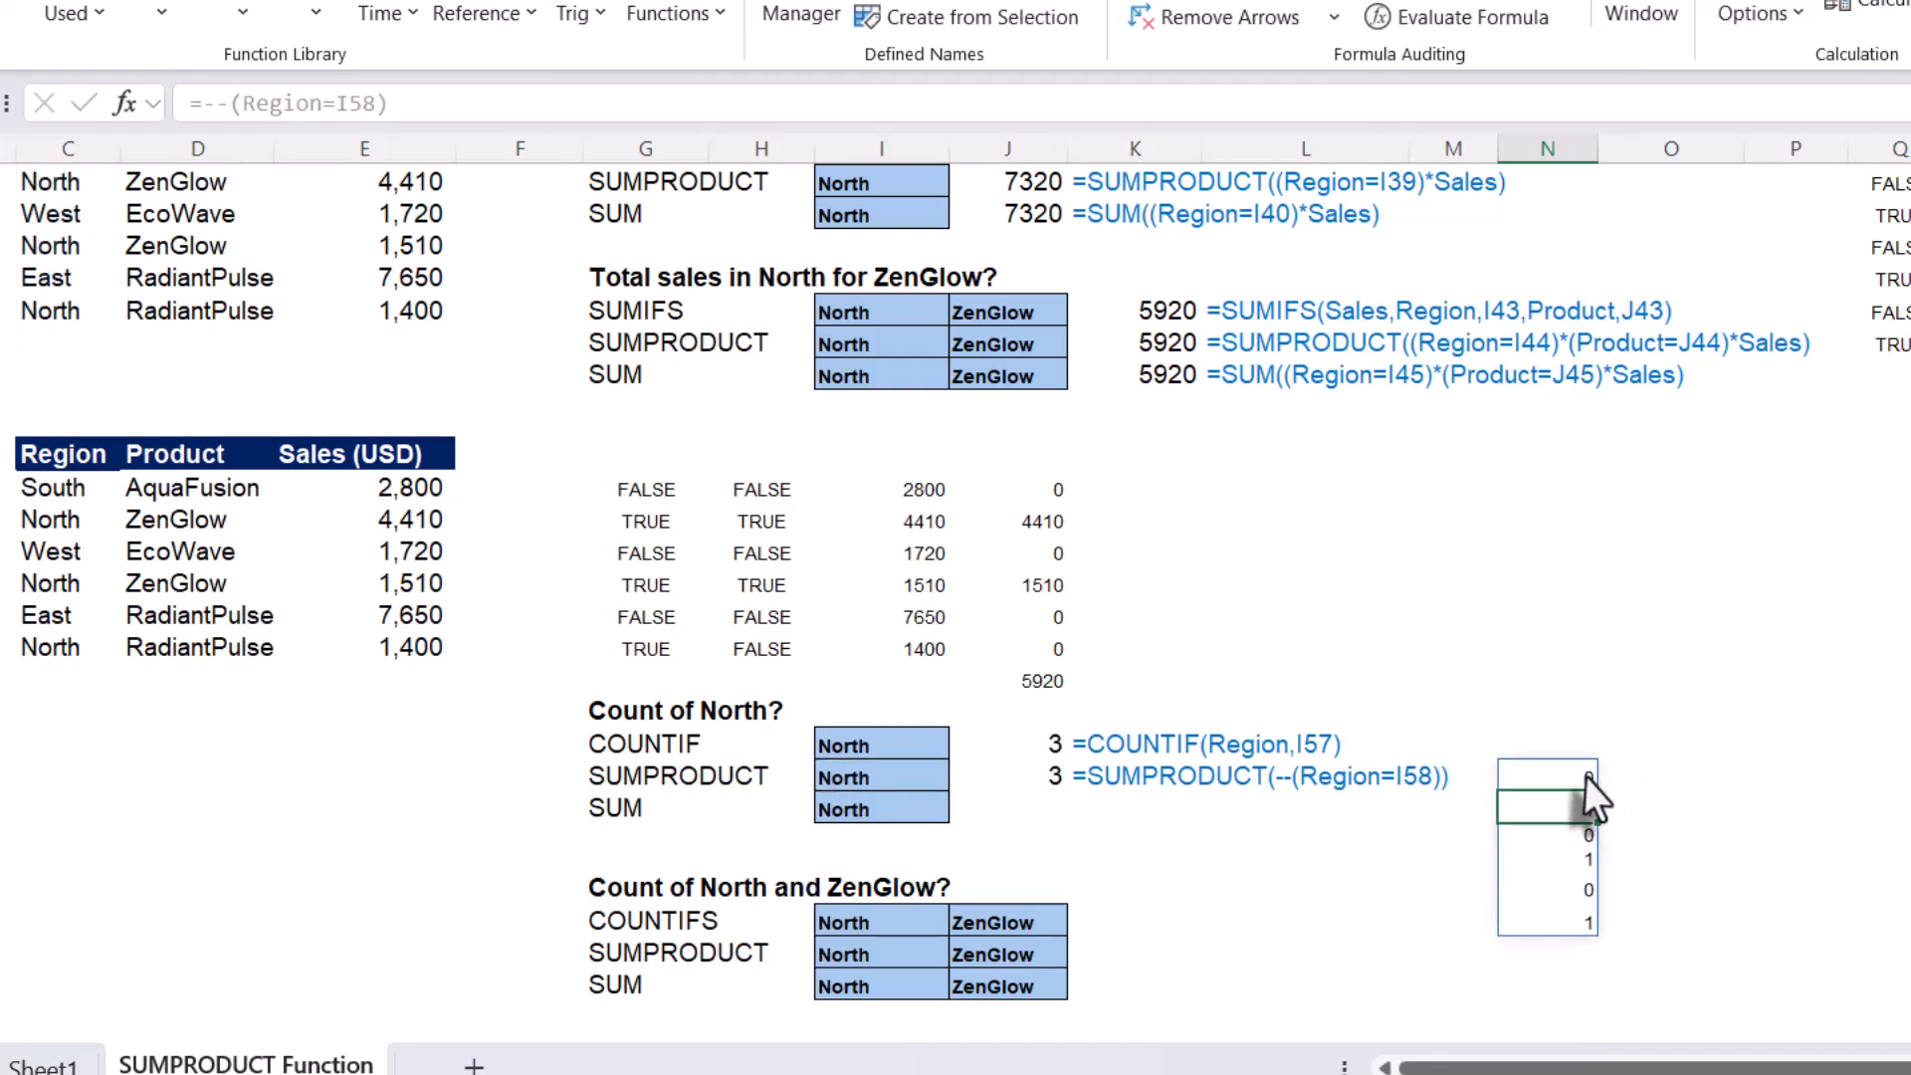
drag(1585, 775, 1576, 910)
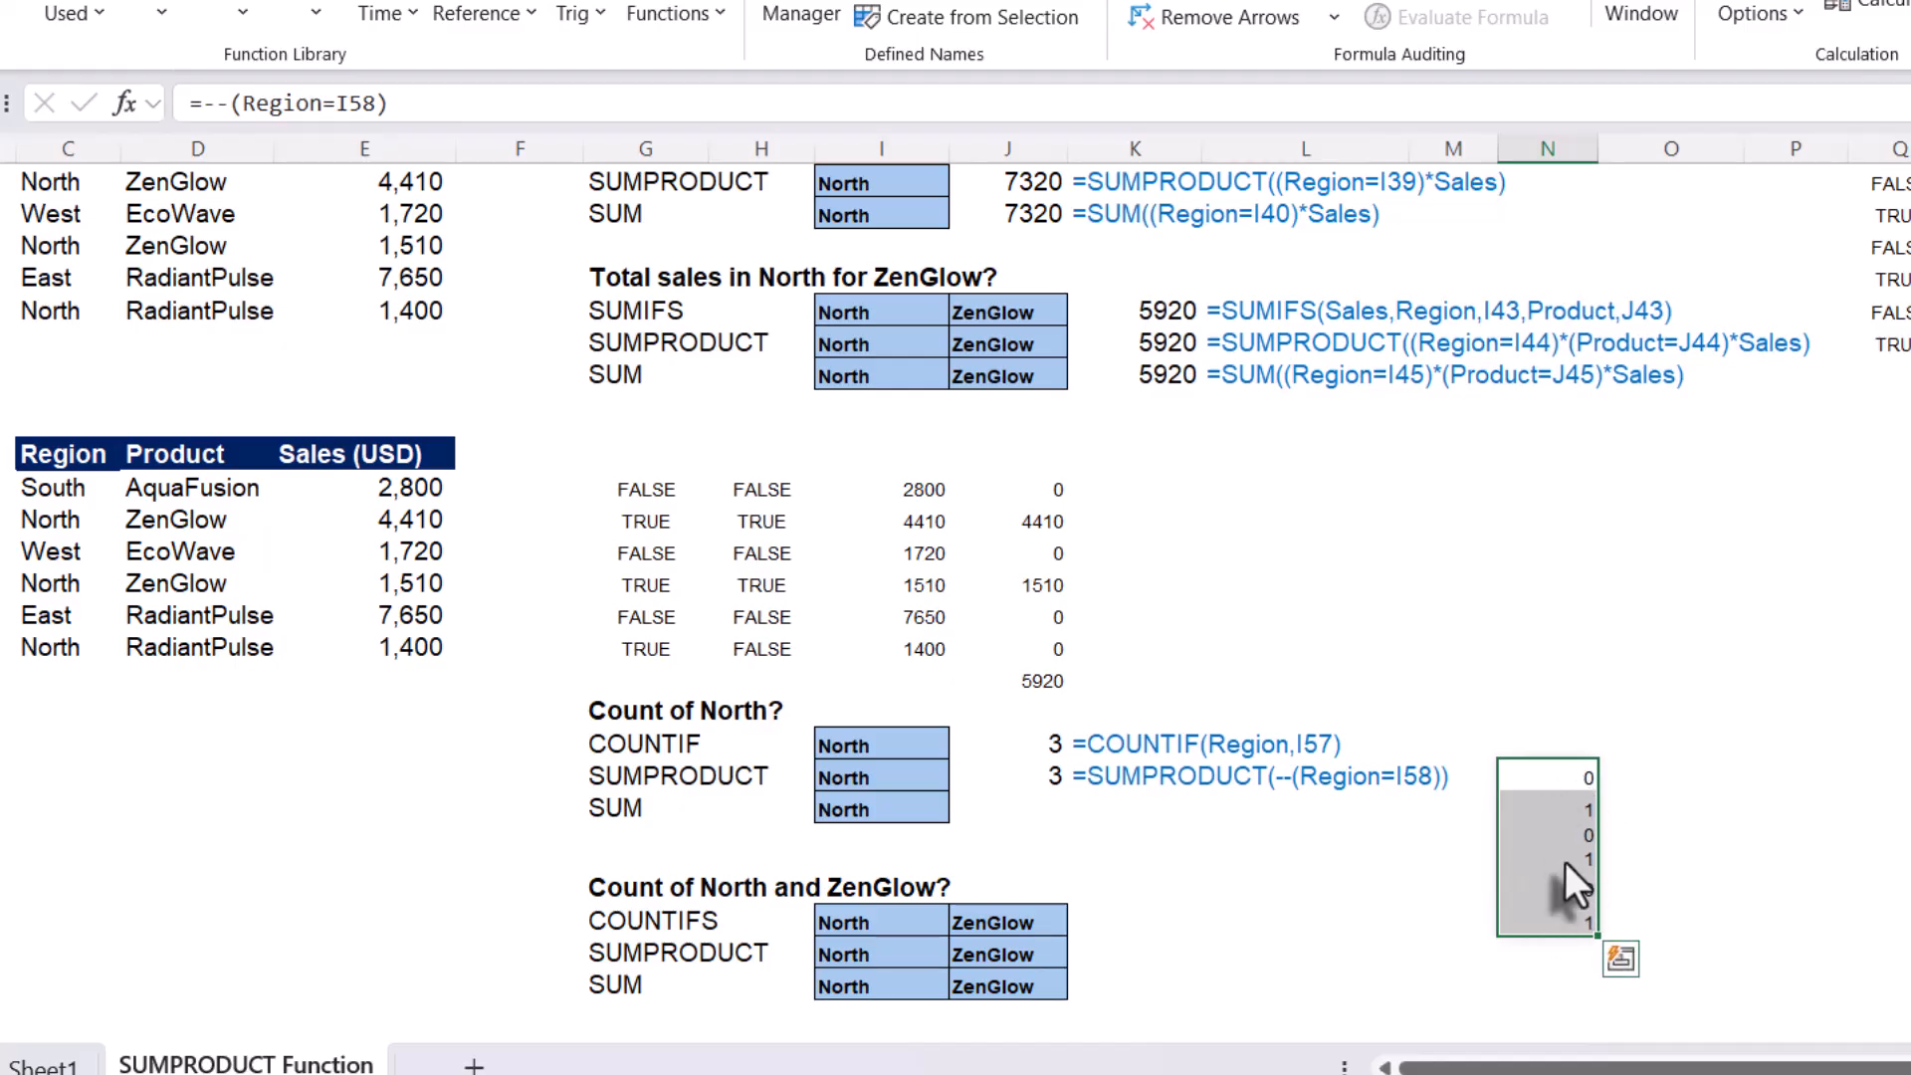
Copy the SUMPRODUCT formula from J58 down to J59 and change its function so it reads =SUM(--(Region=I59))
click(1041, 786)
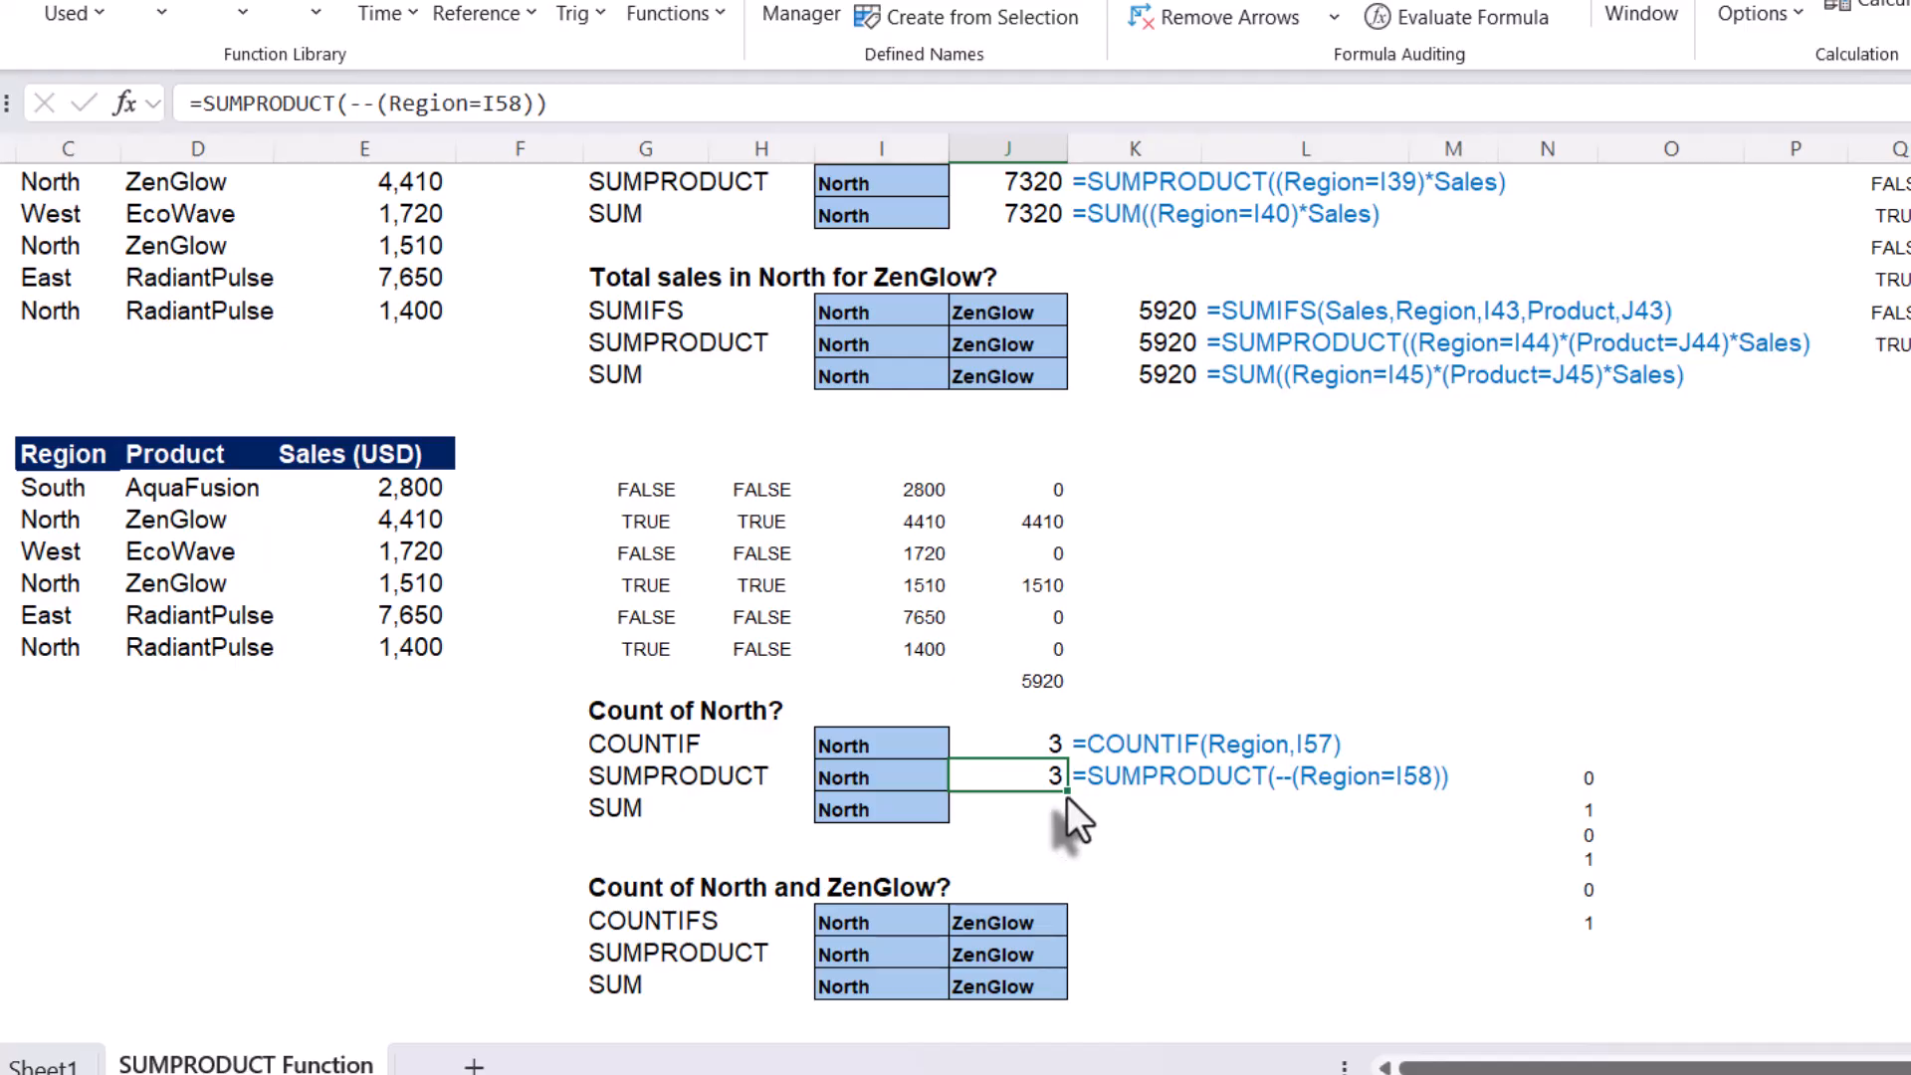
drag(1066, 795, 1065, 820)
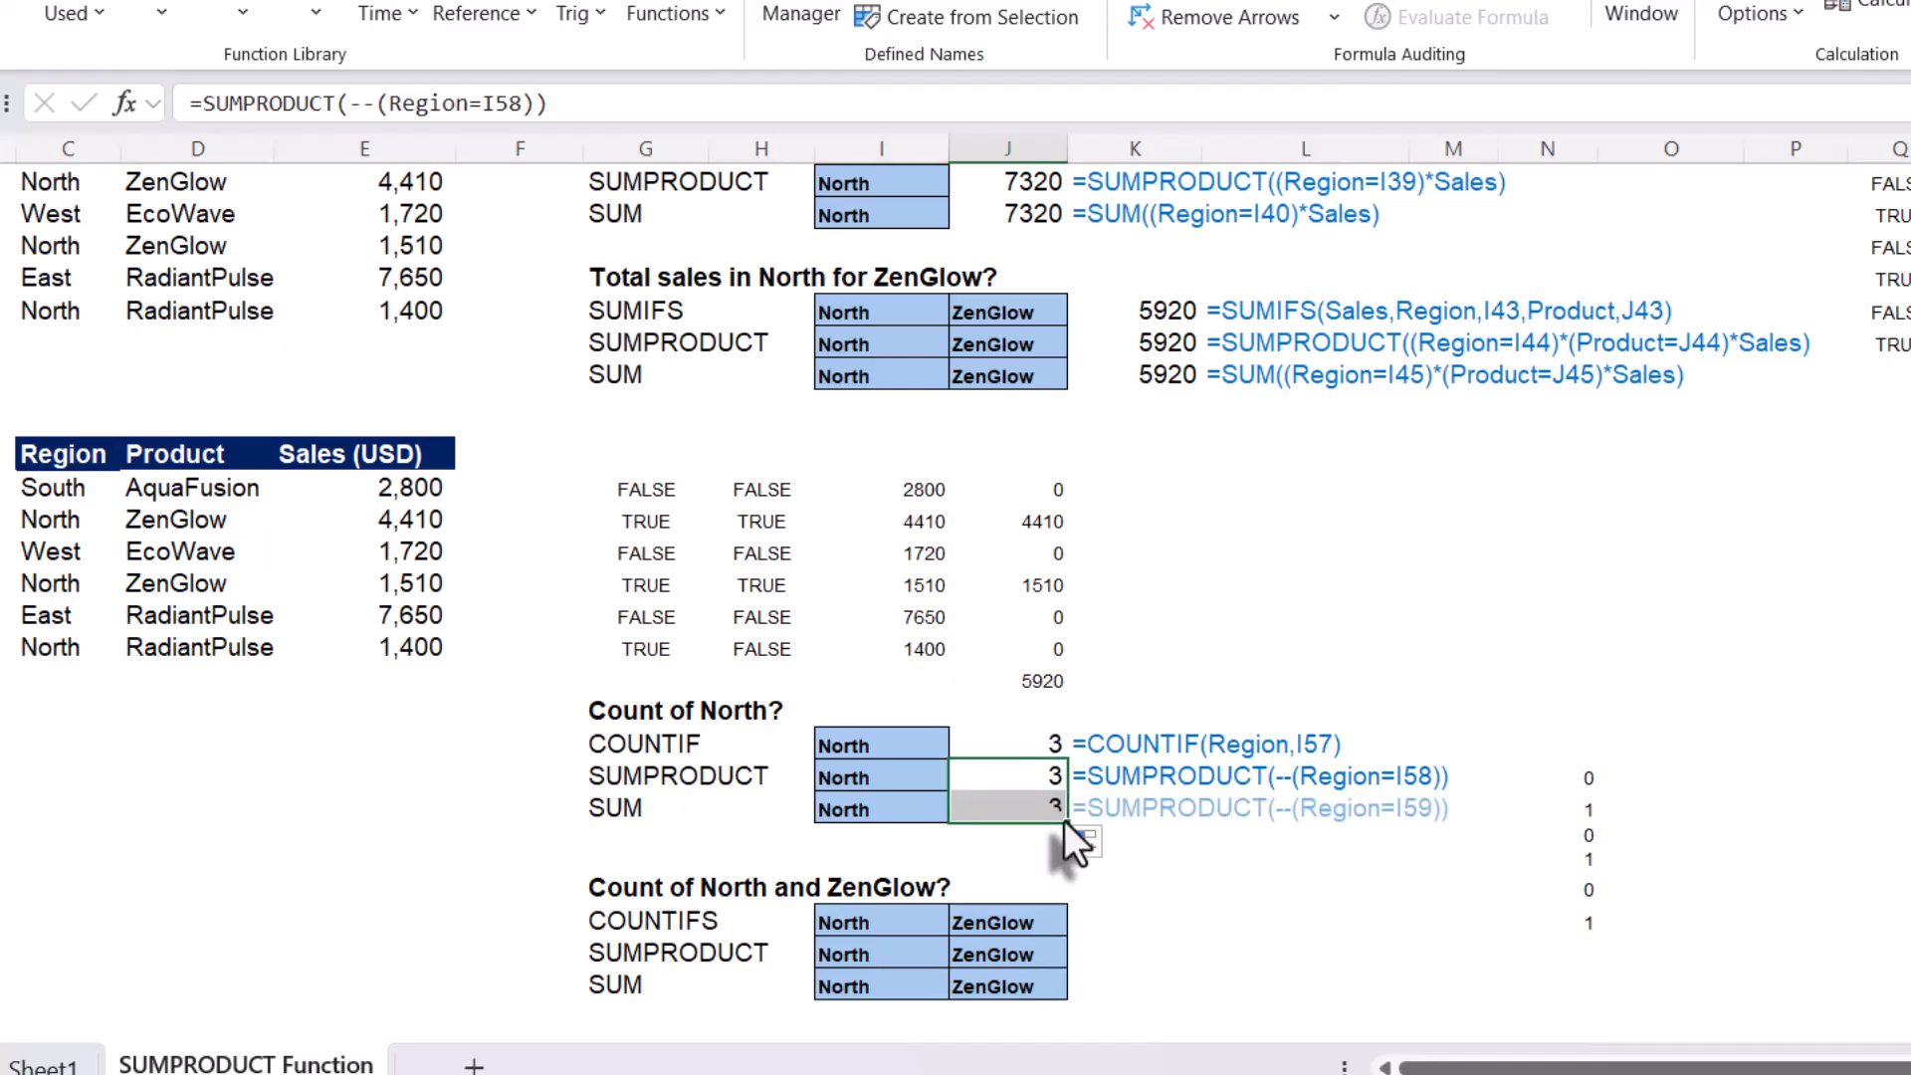
click(1010, 808)
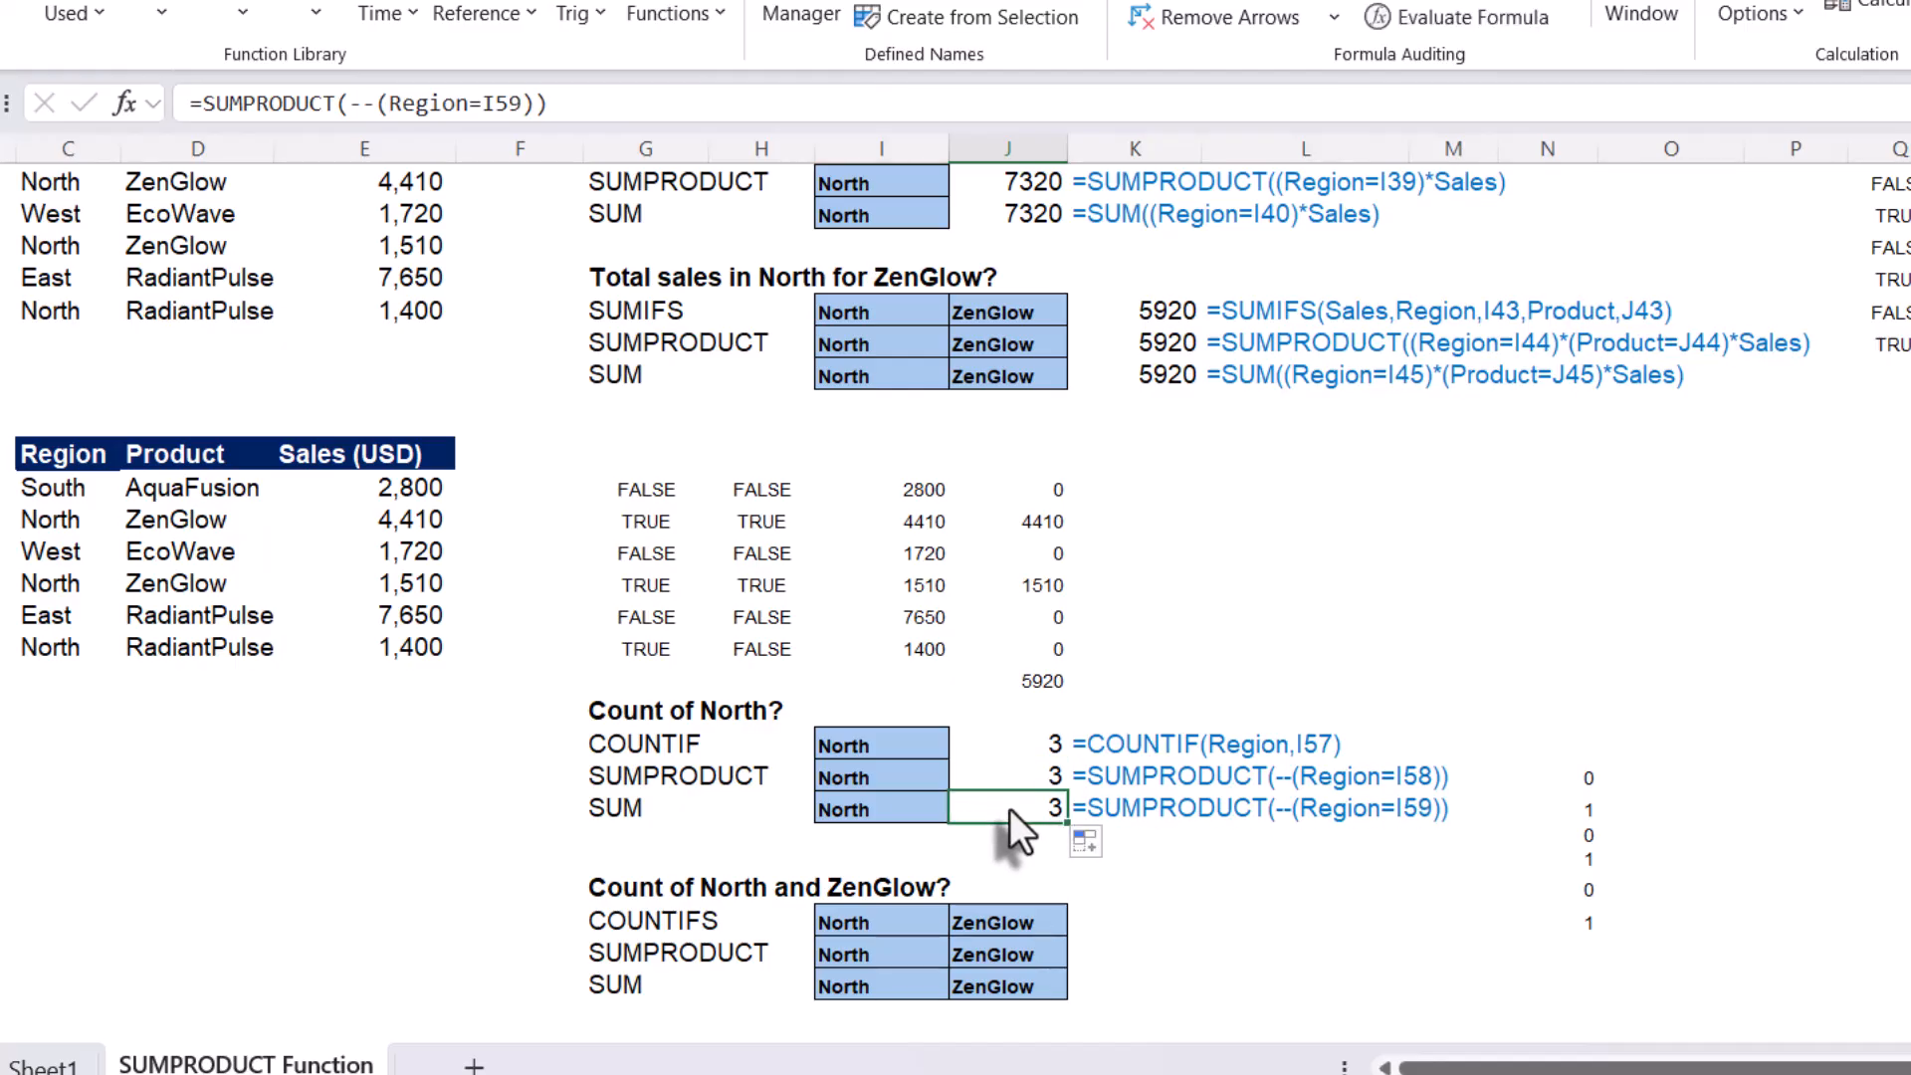
double_click(1009, 809)
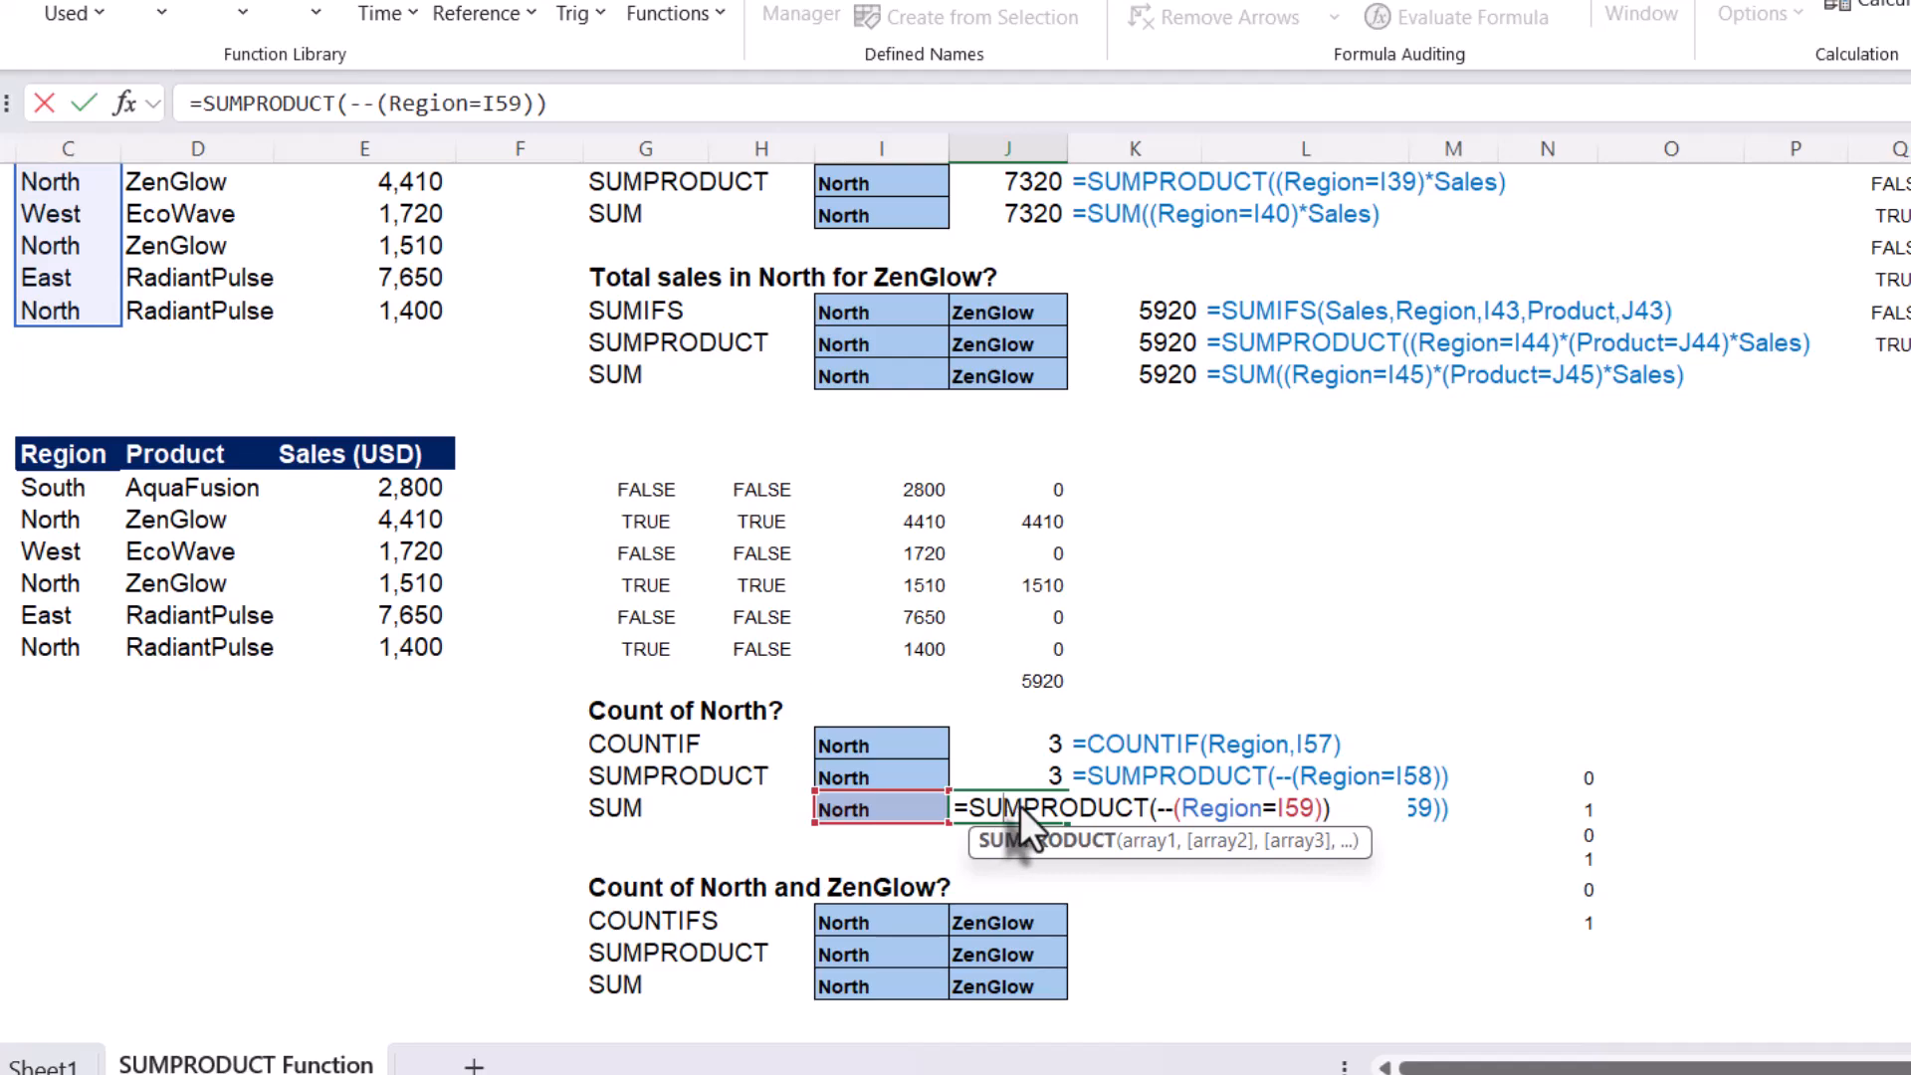
drag(1022, 807, 1149, 816)
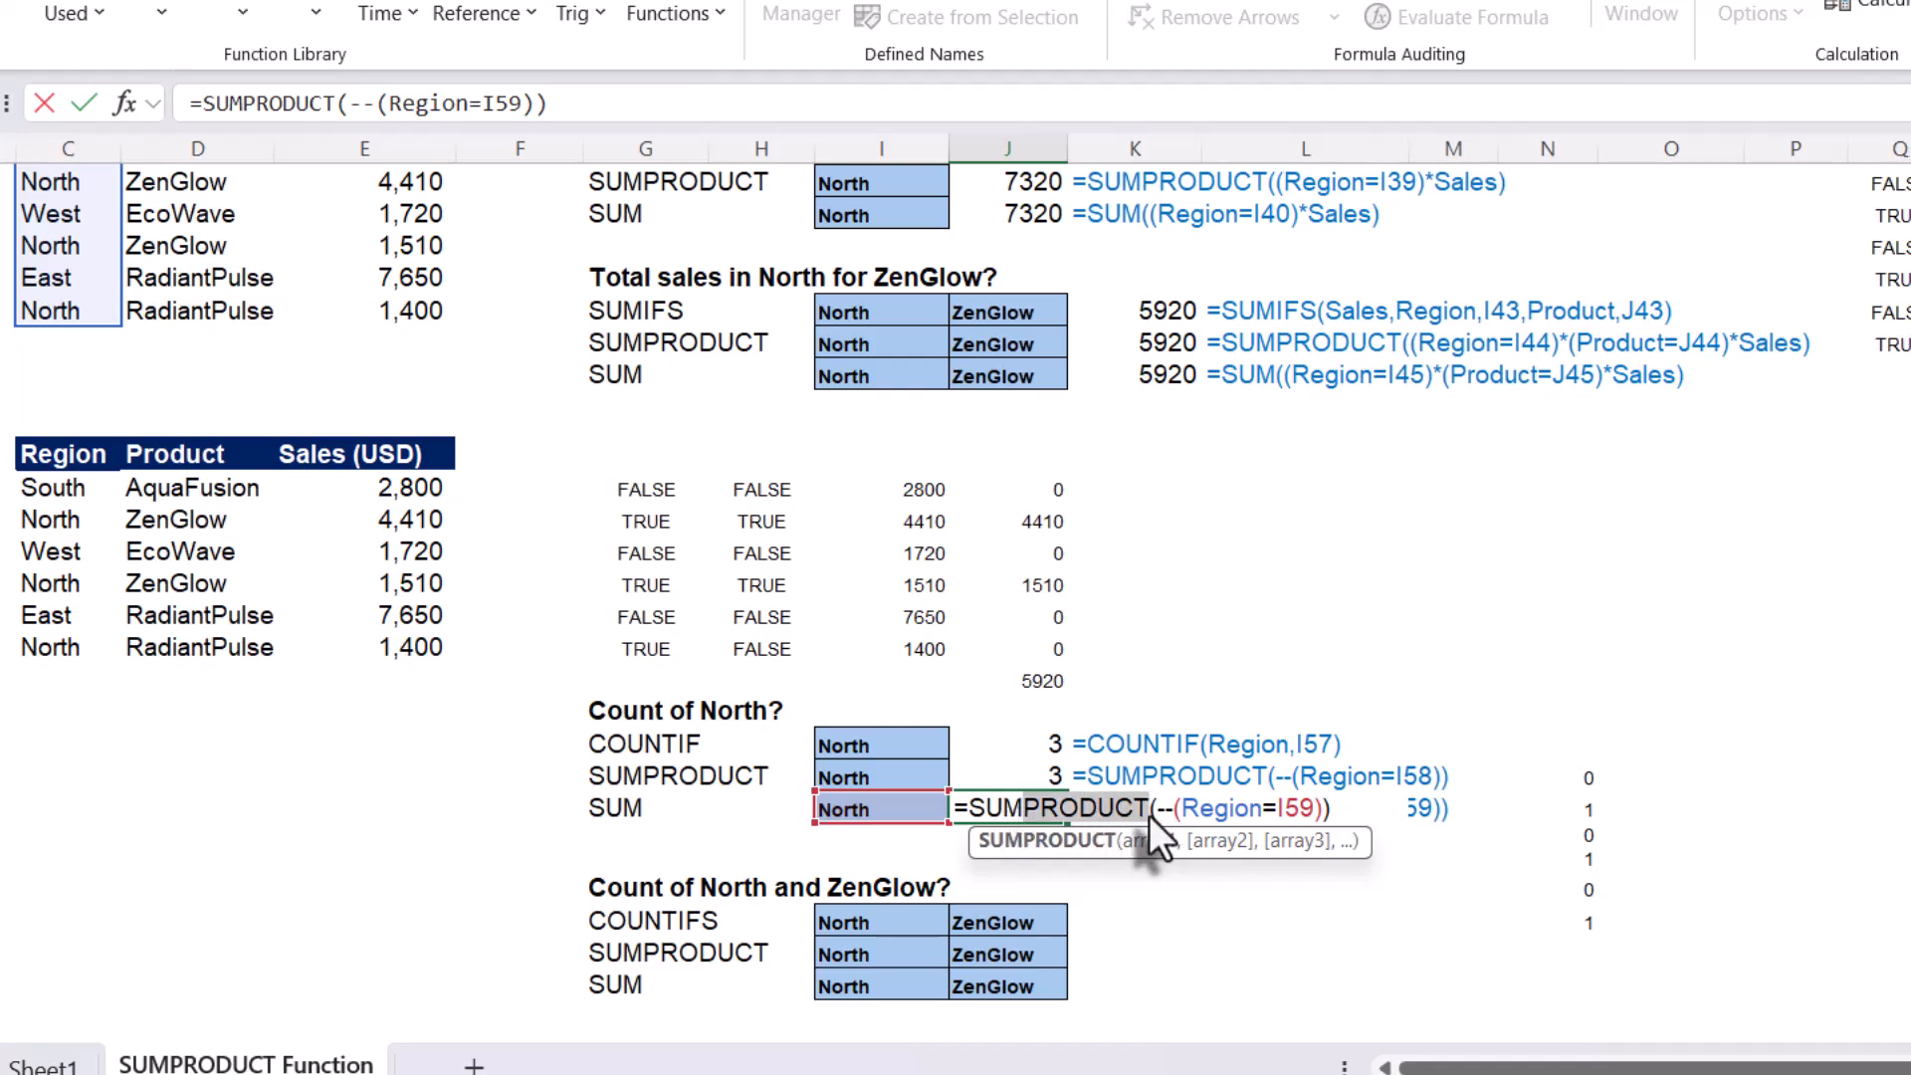
key(BackSpace)
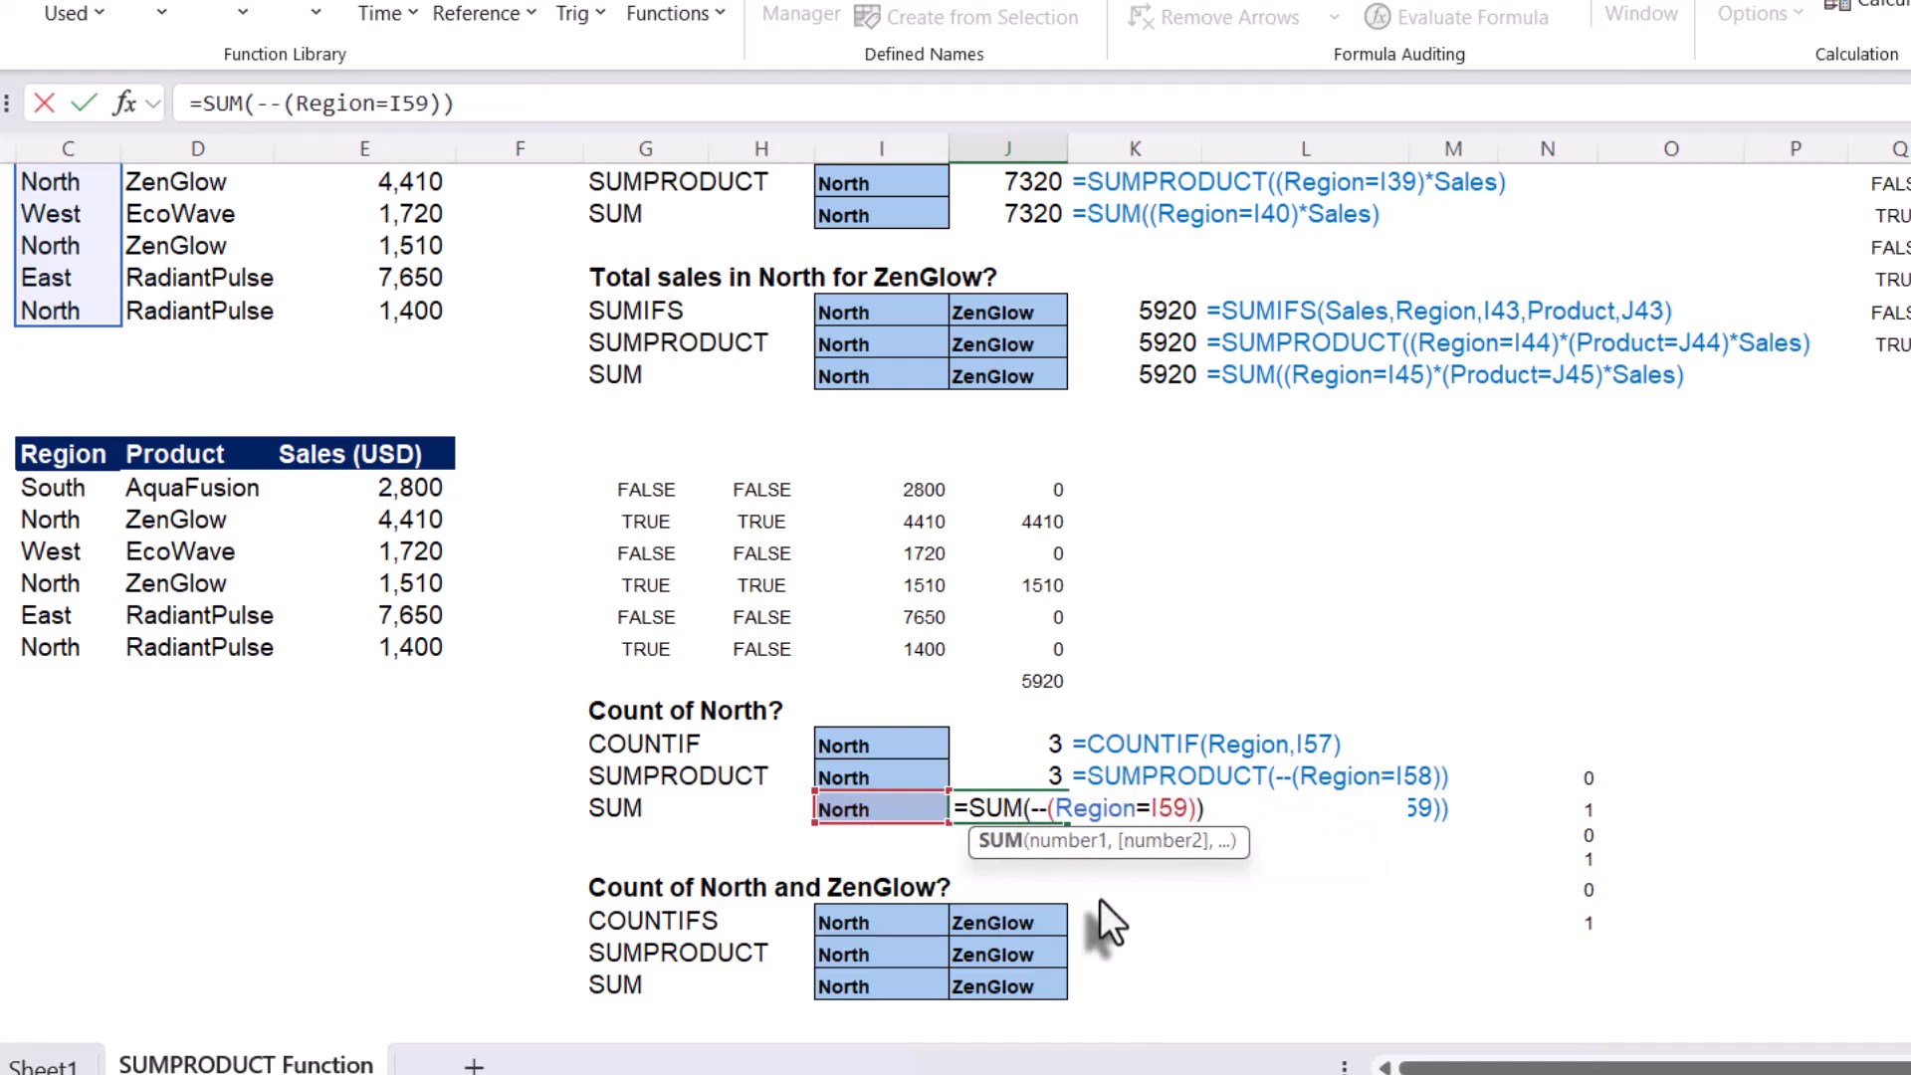
key(Return)
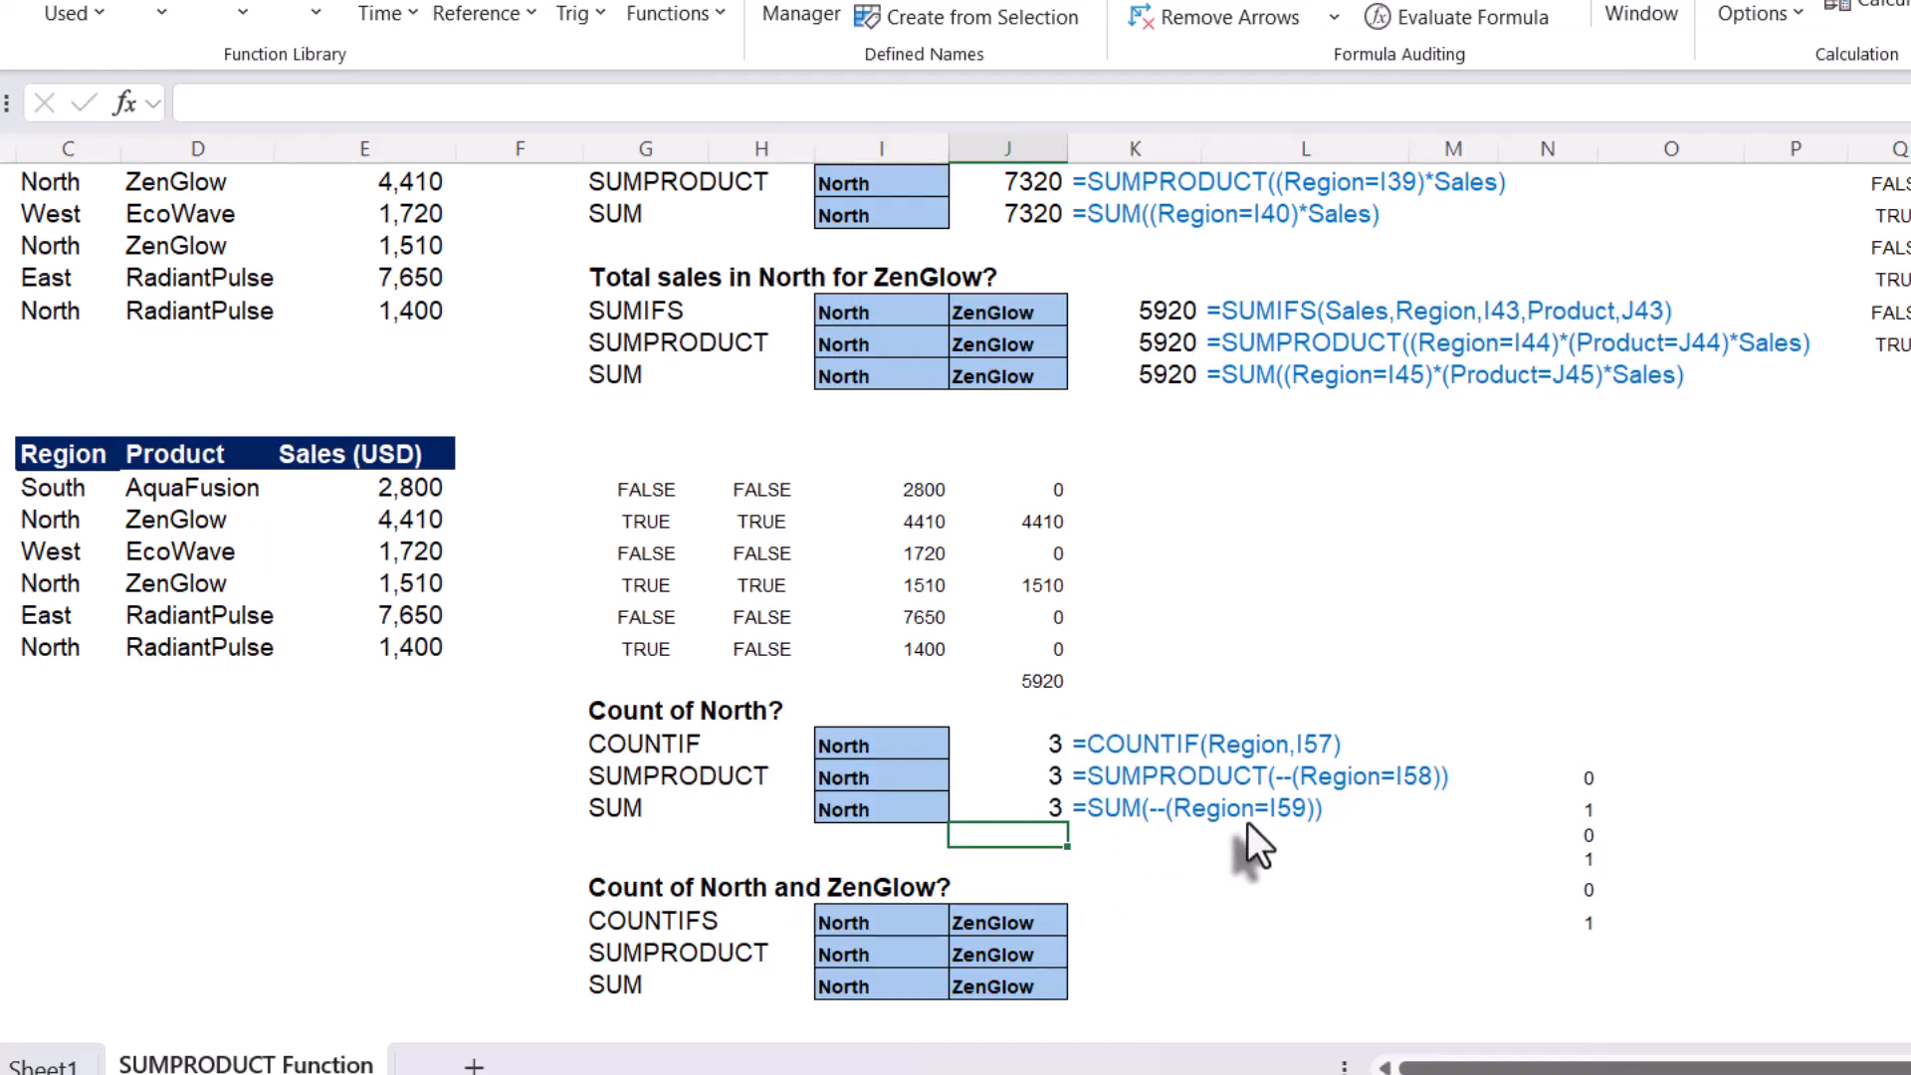
click(1015, 806)
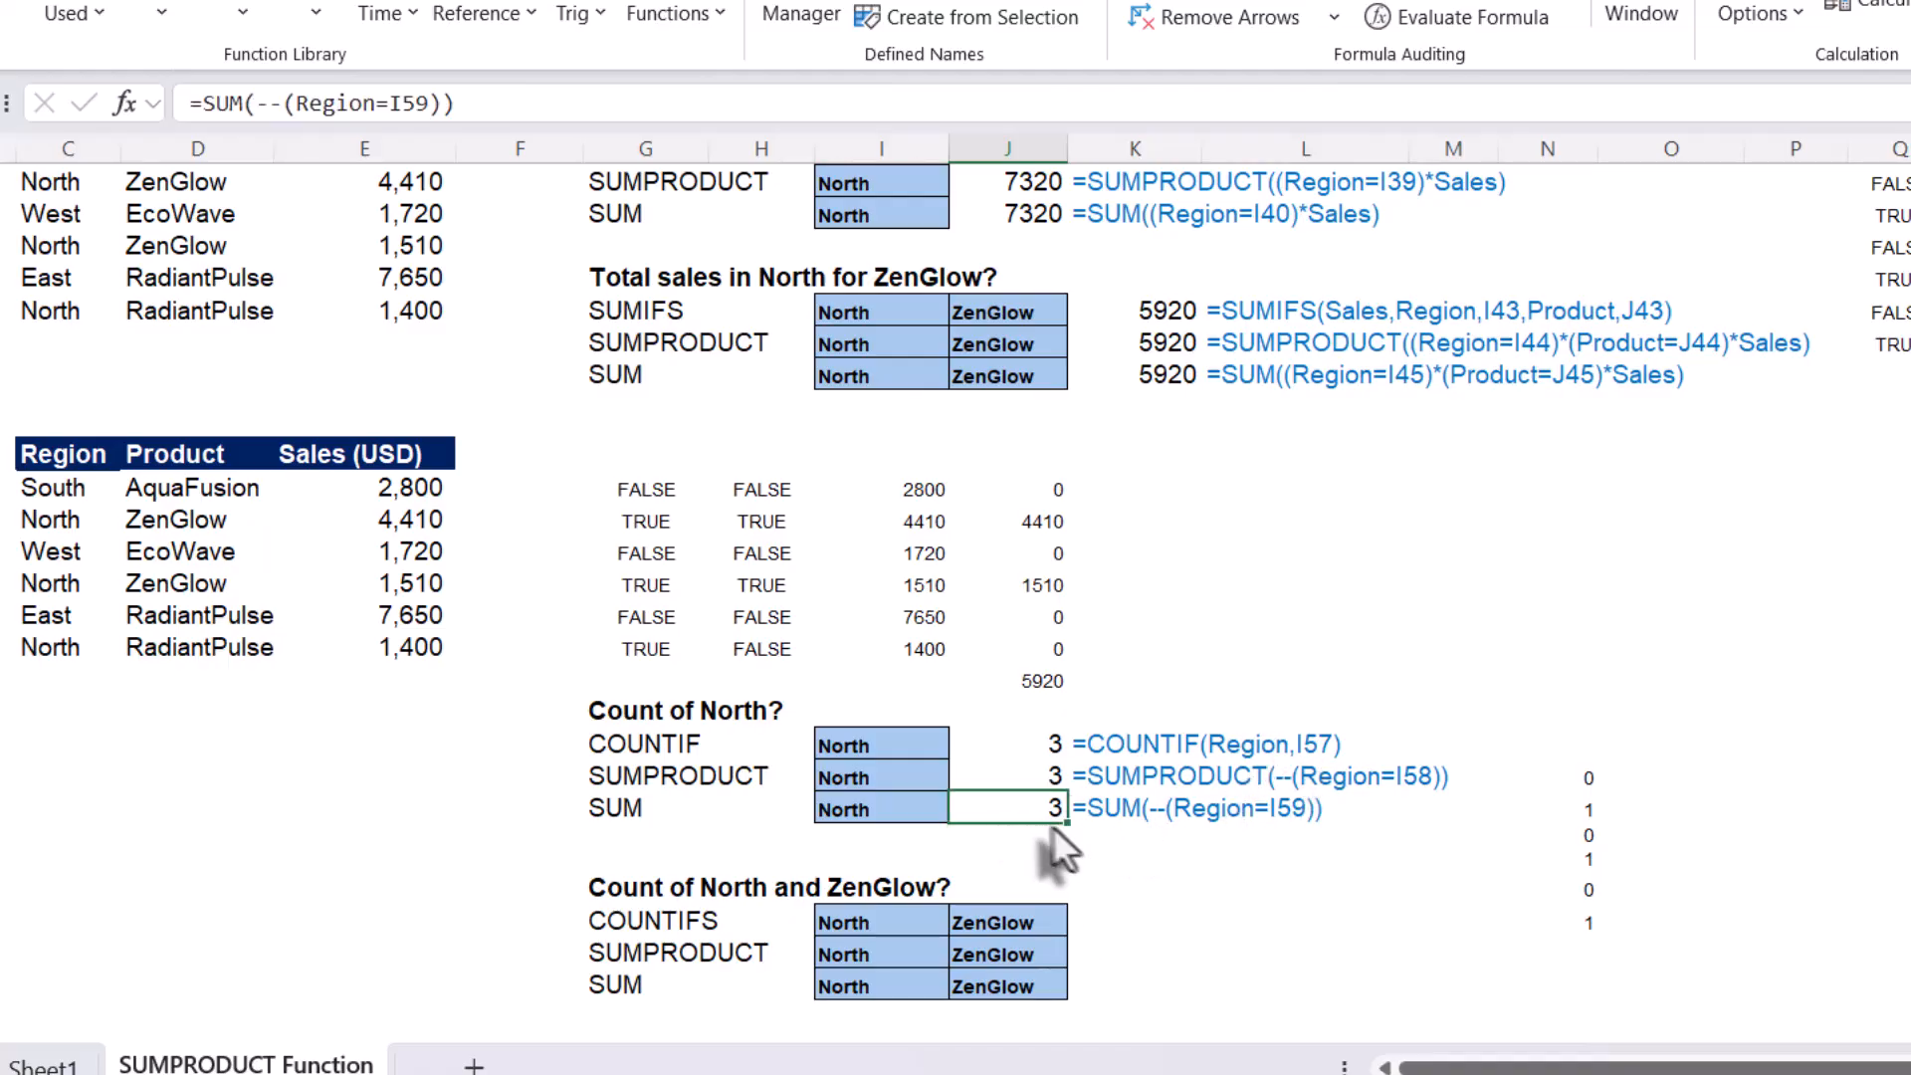
click(1122, 809)
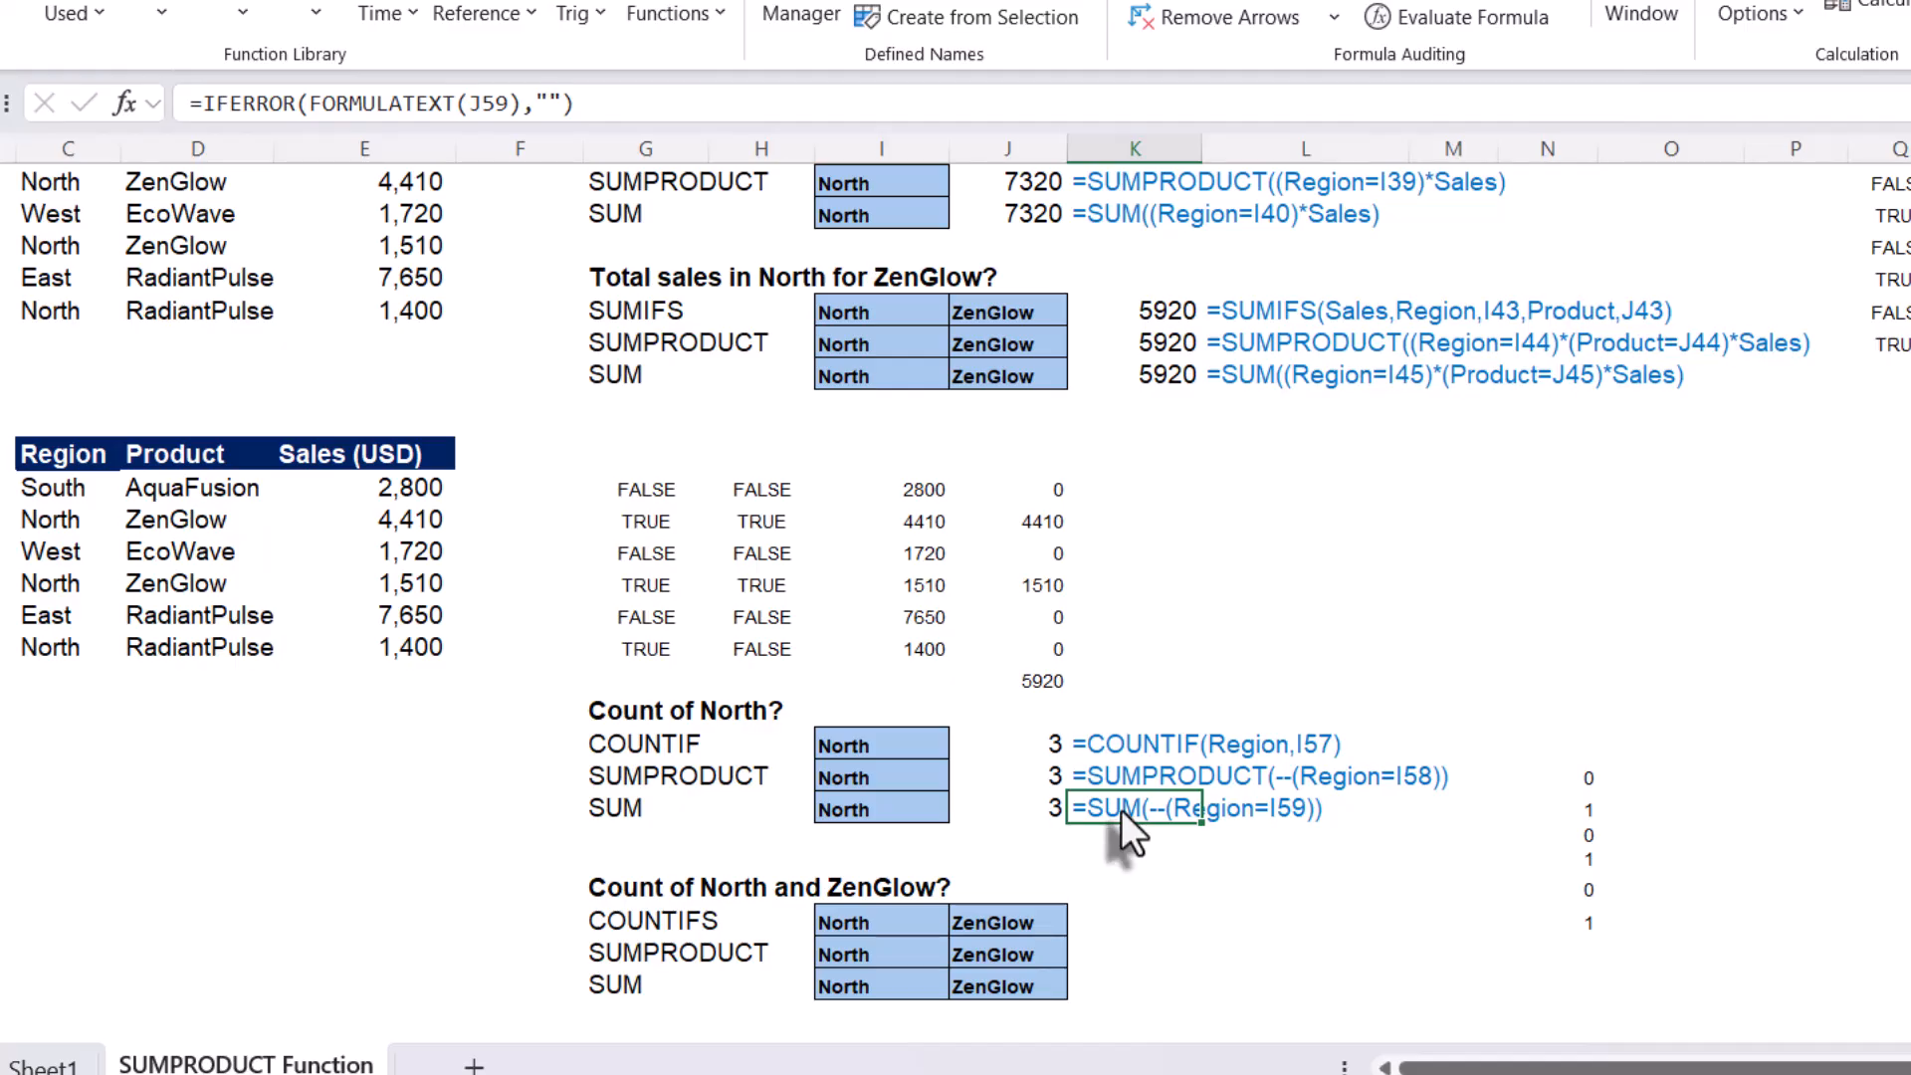
Start a COUNTIFS formula in K63 under Count of North and ZenGlow, with Region and I63 as the first criteria pair
scroll(1155, 847, down, 2)
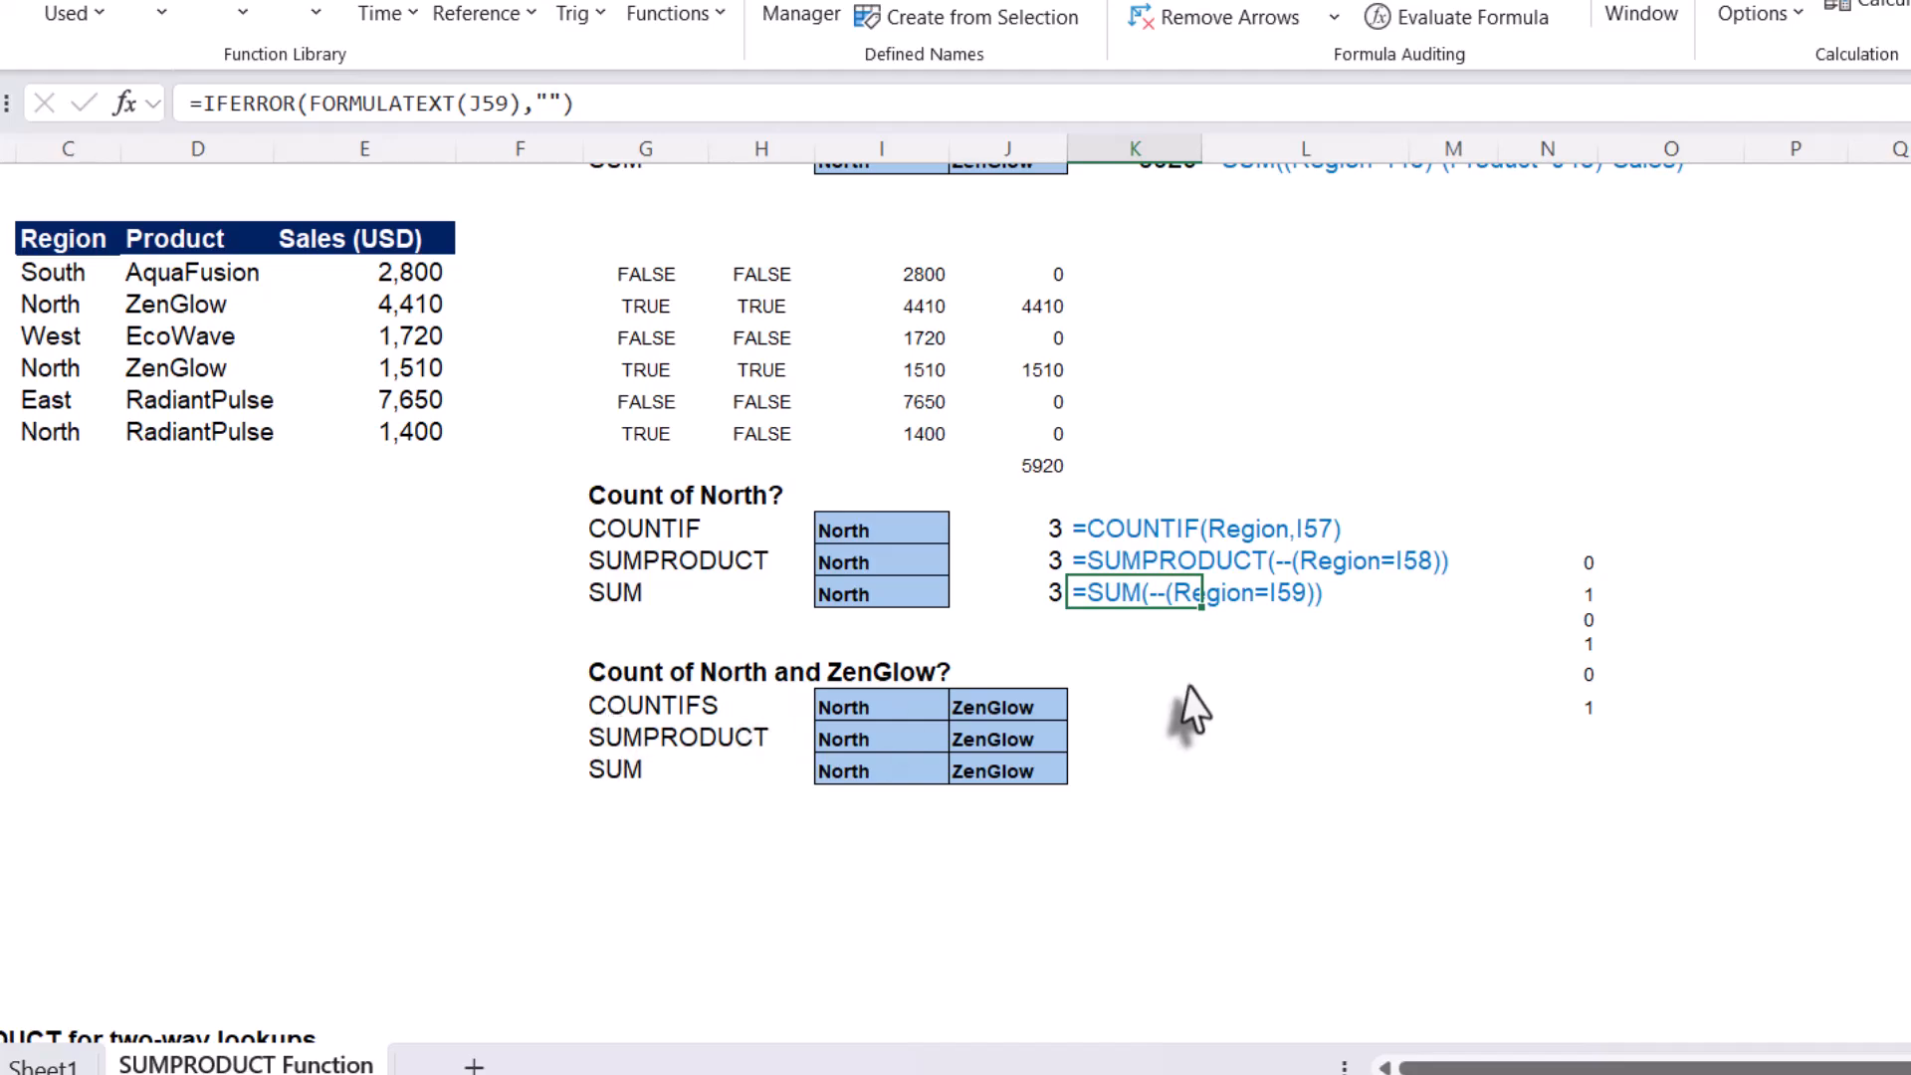
click(1126, 705)
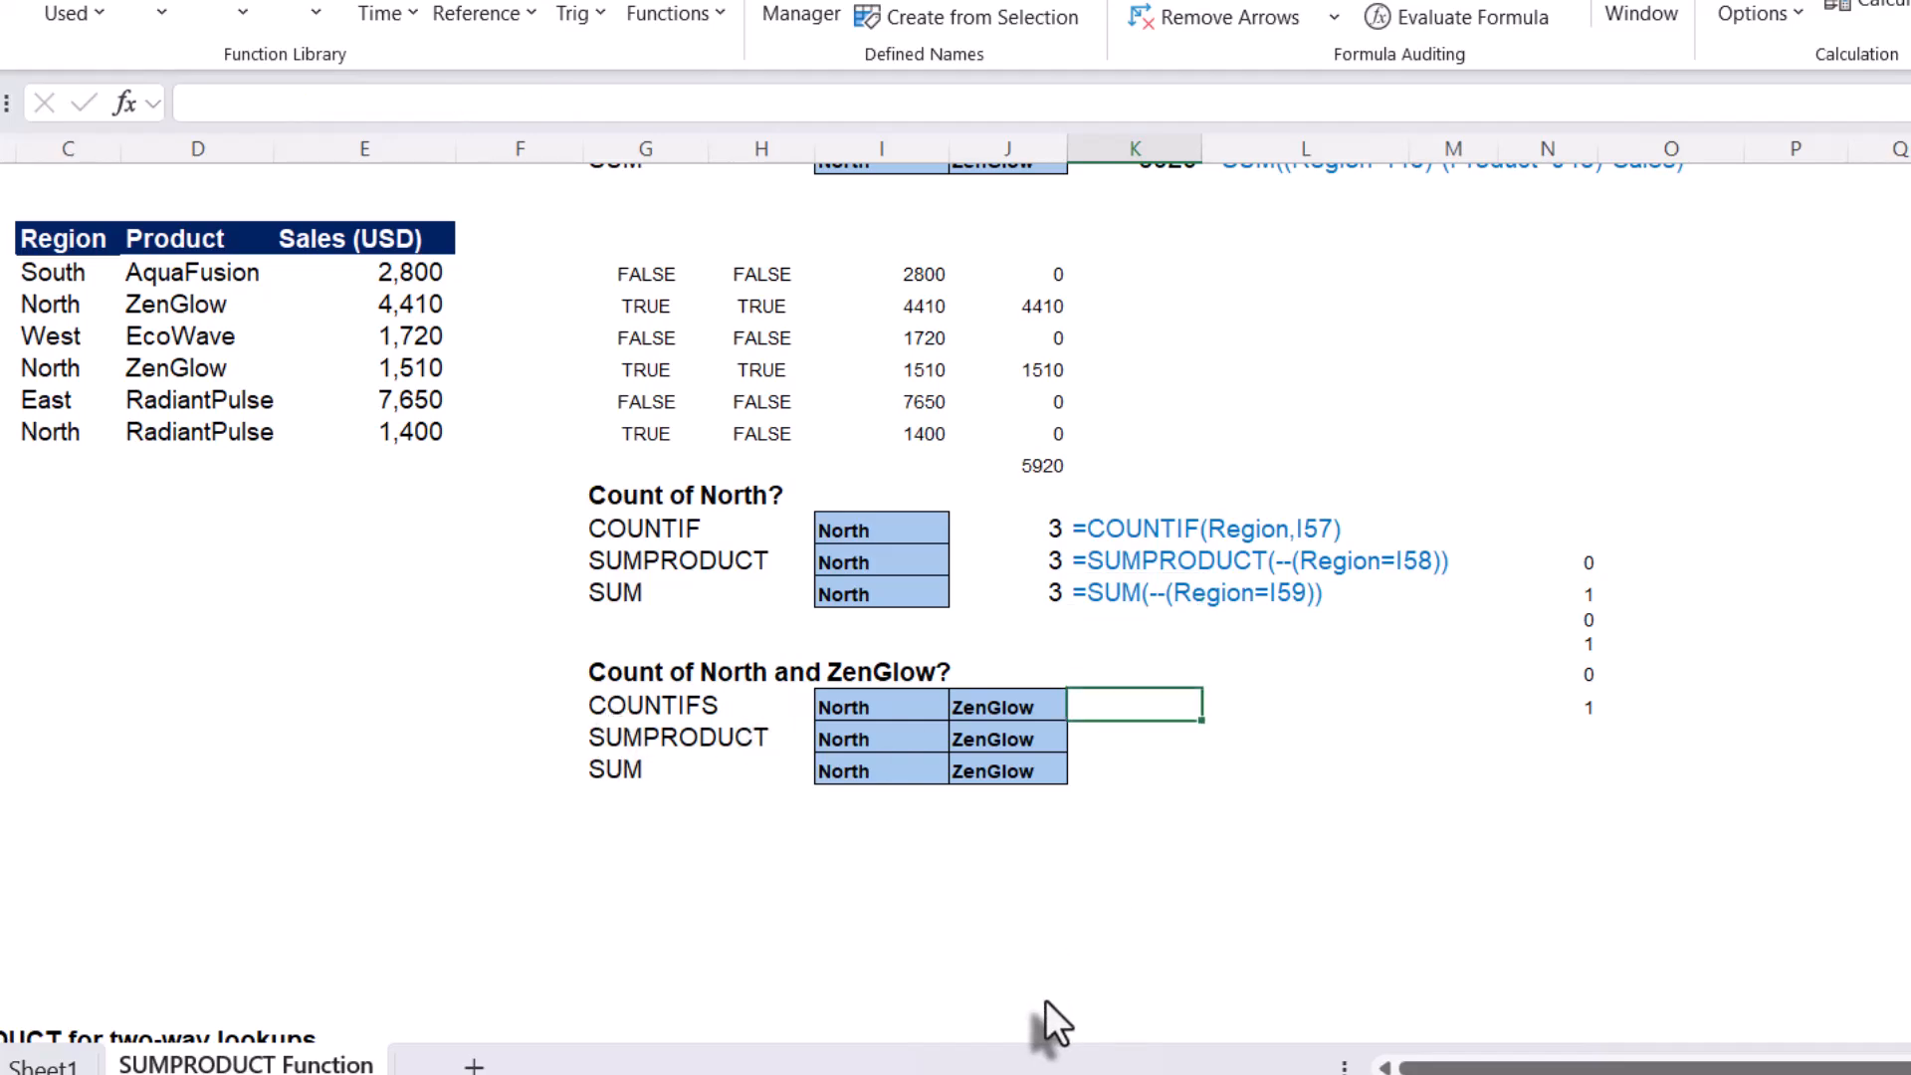
text(=c)
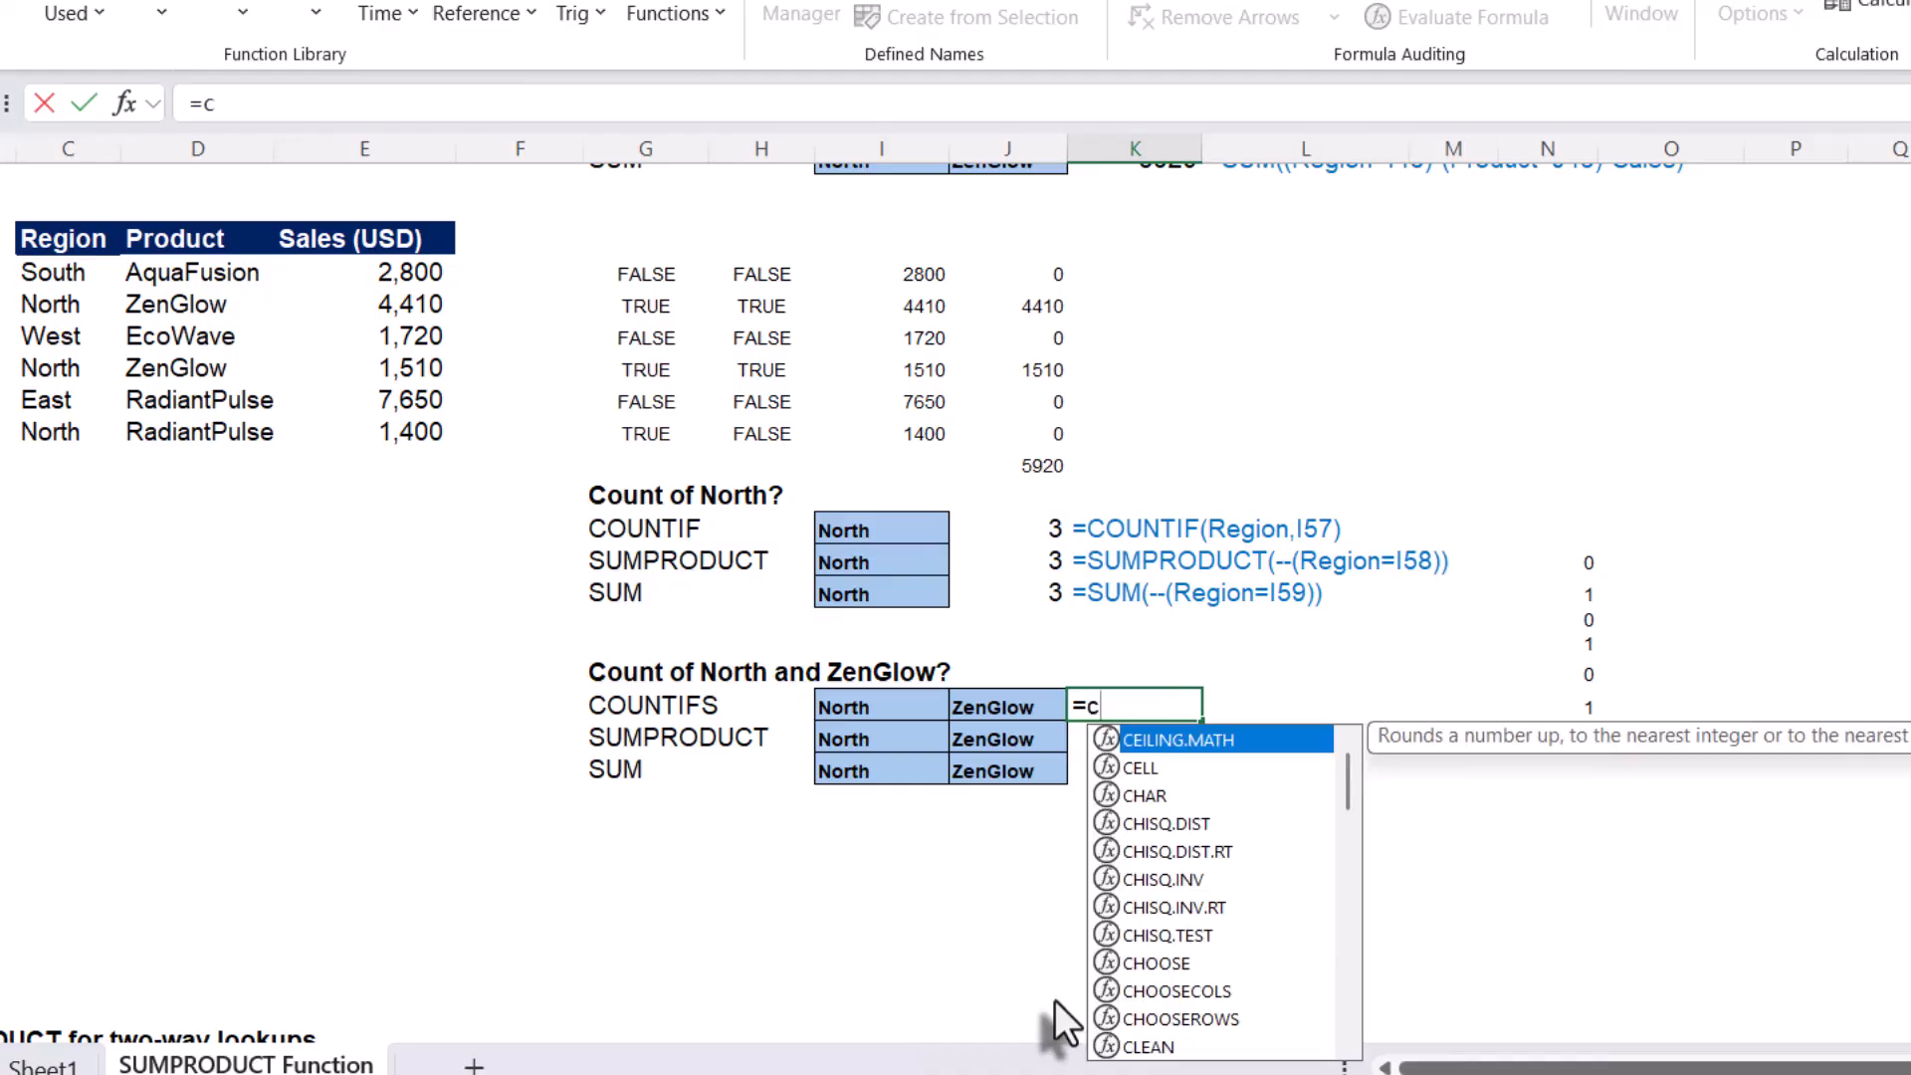
text(ountif)
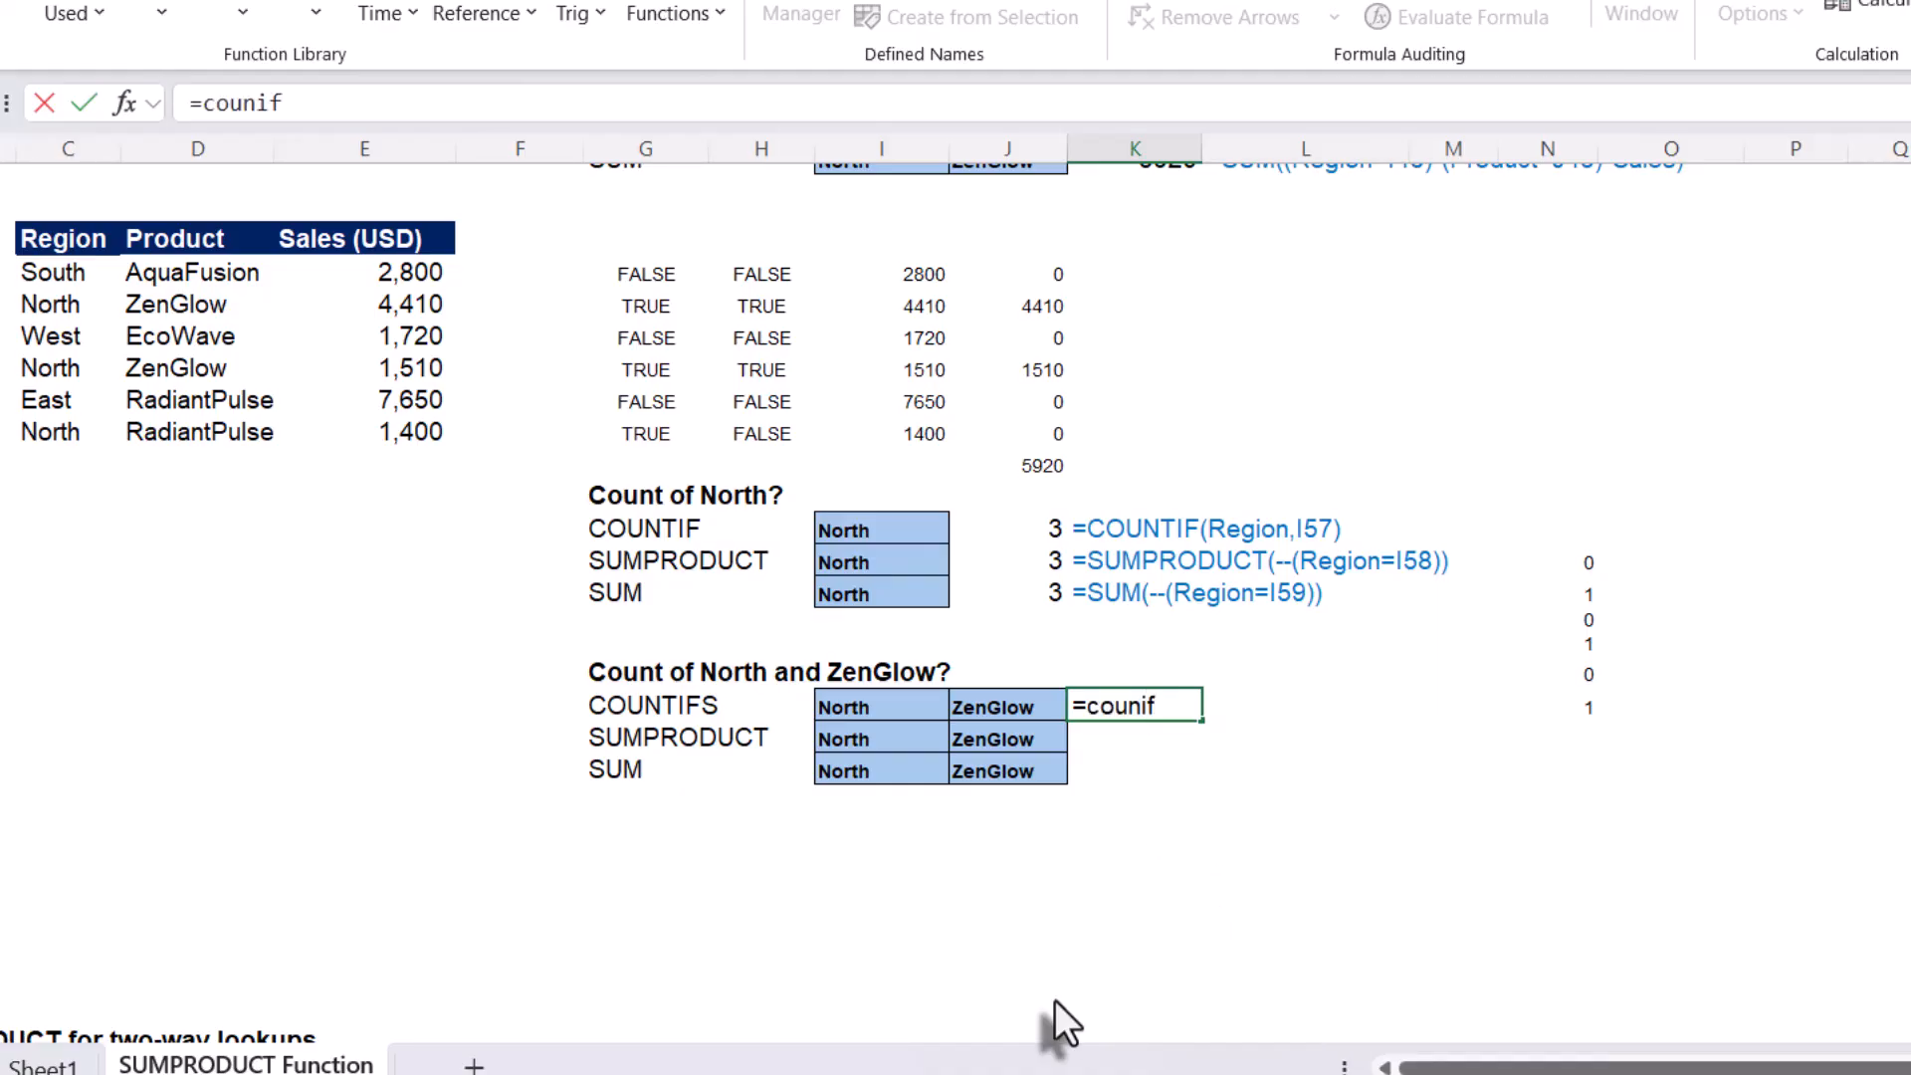
key(Tab)
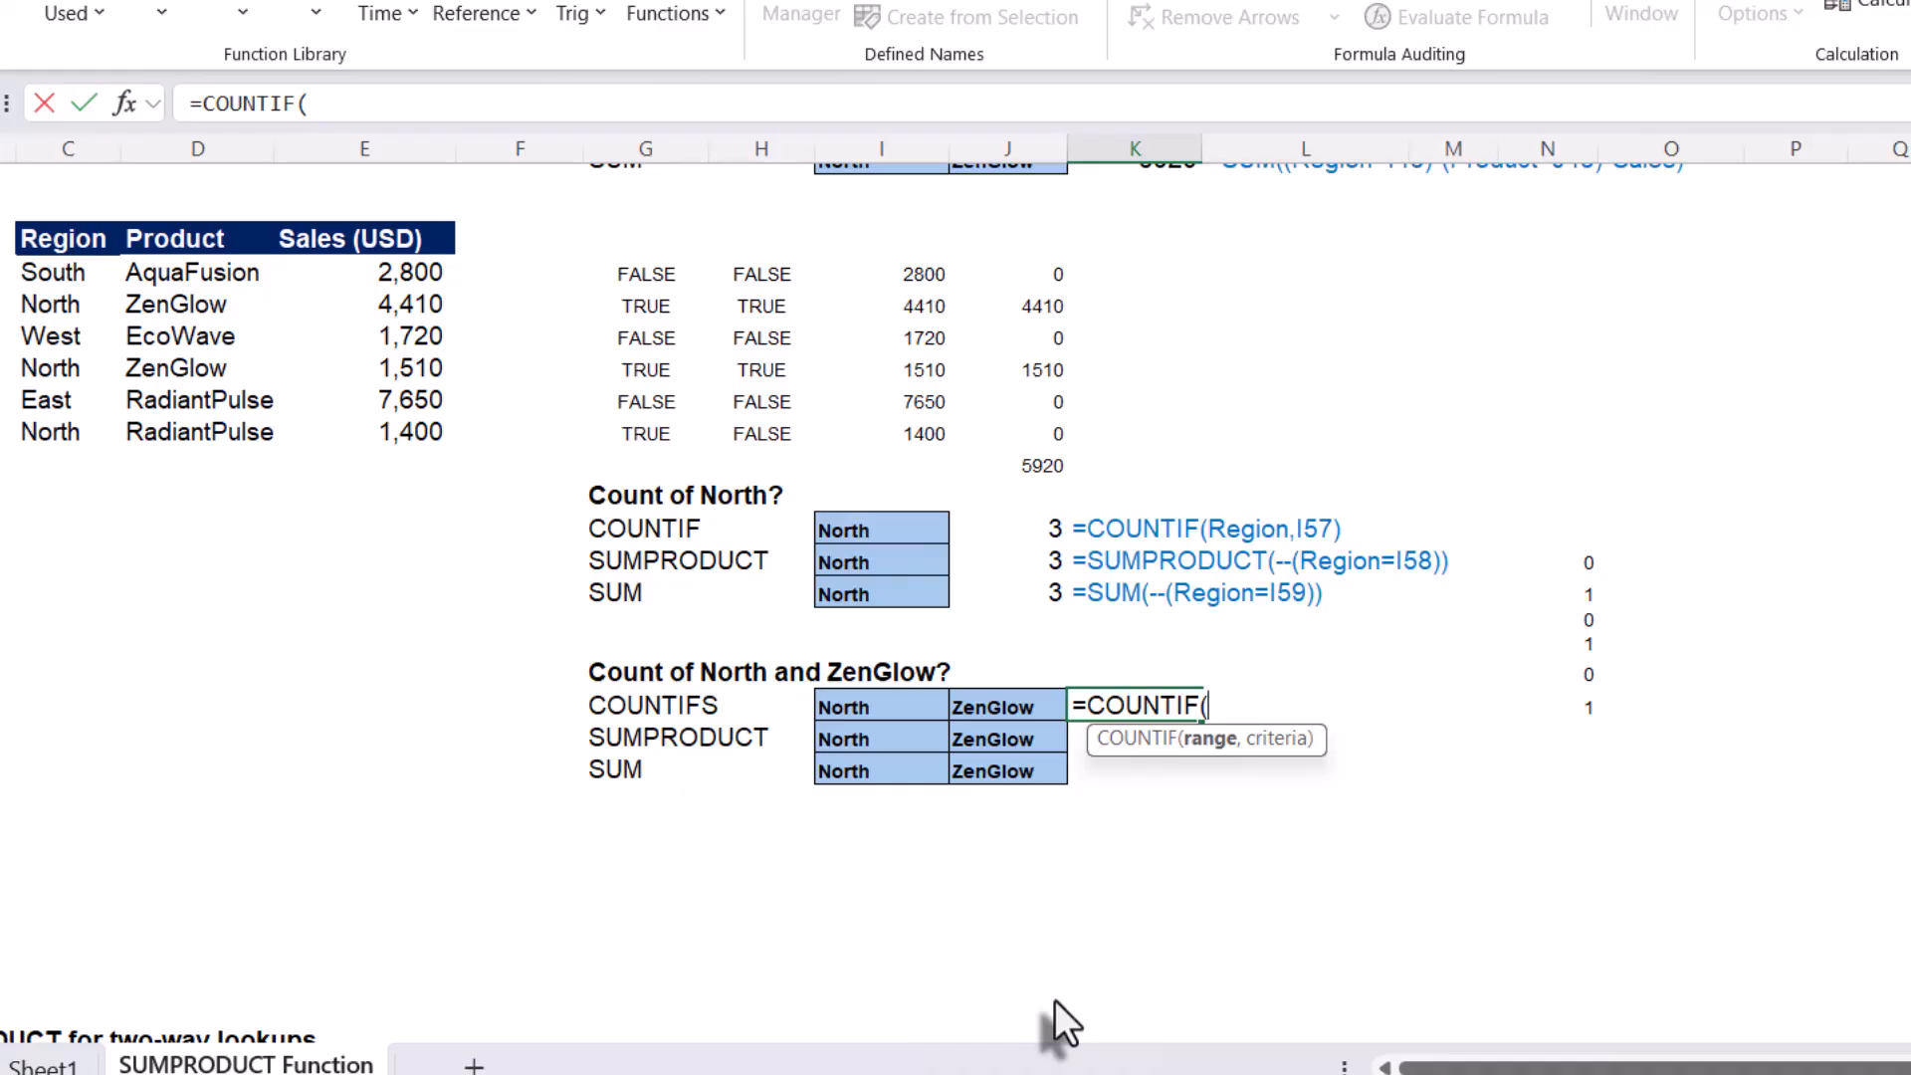
key(BackSpace)
key(BackSpace)
key(Down)
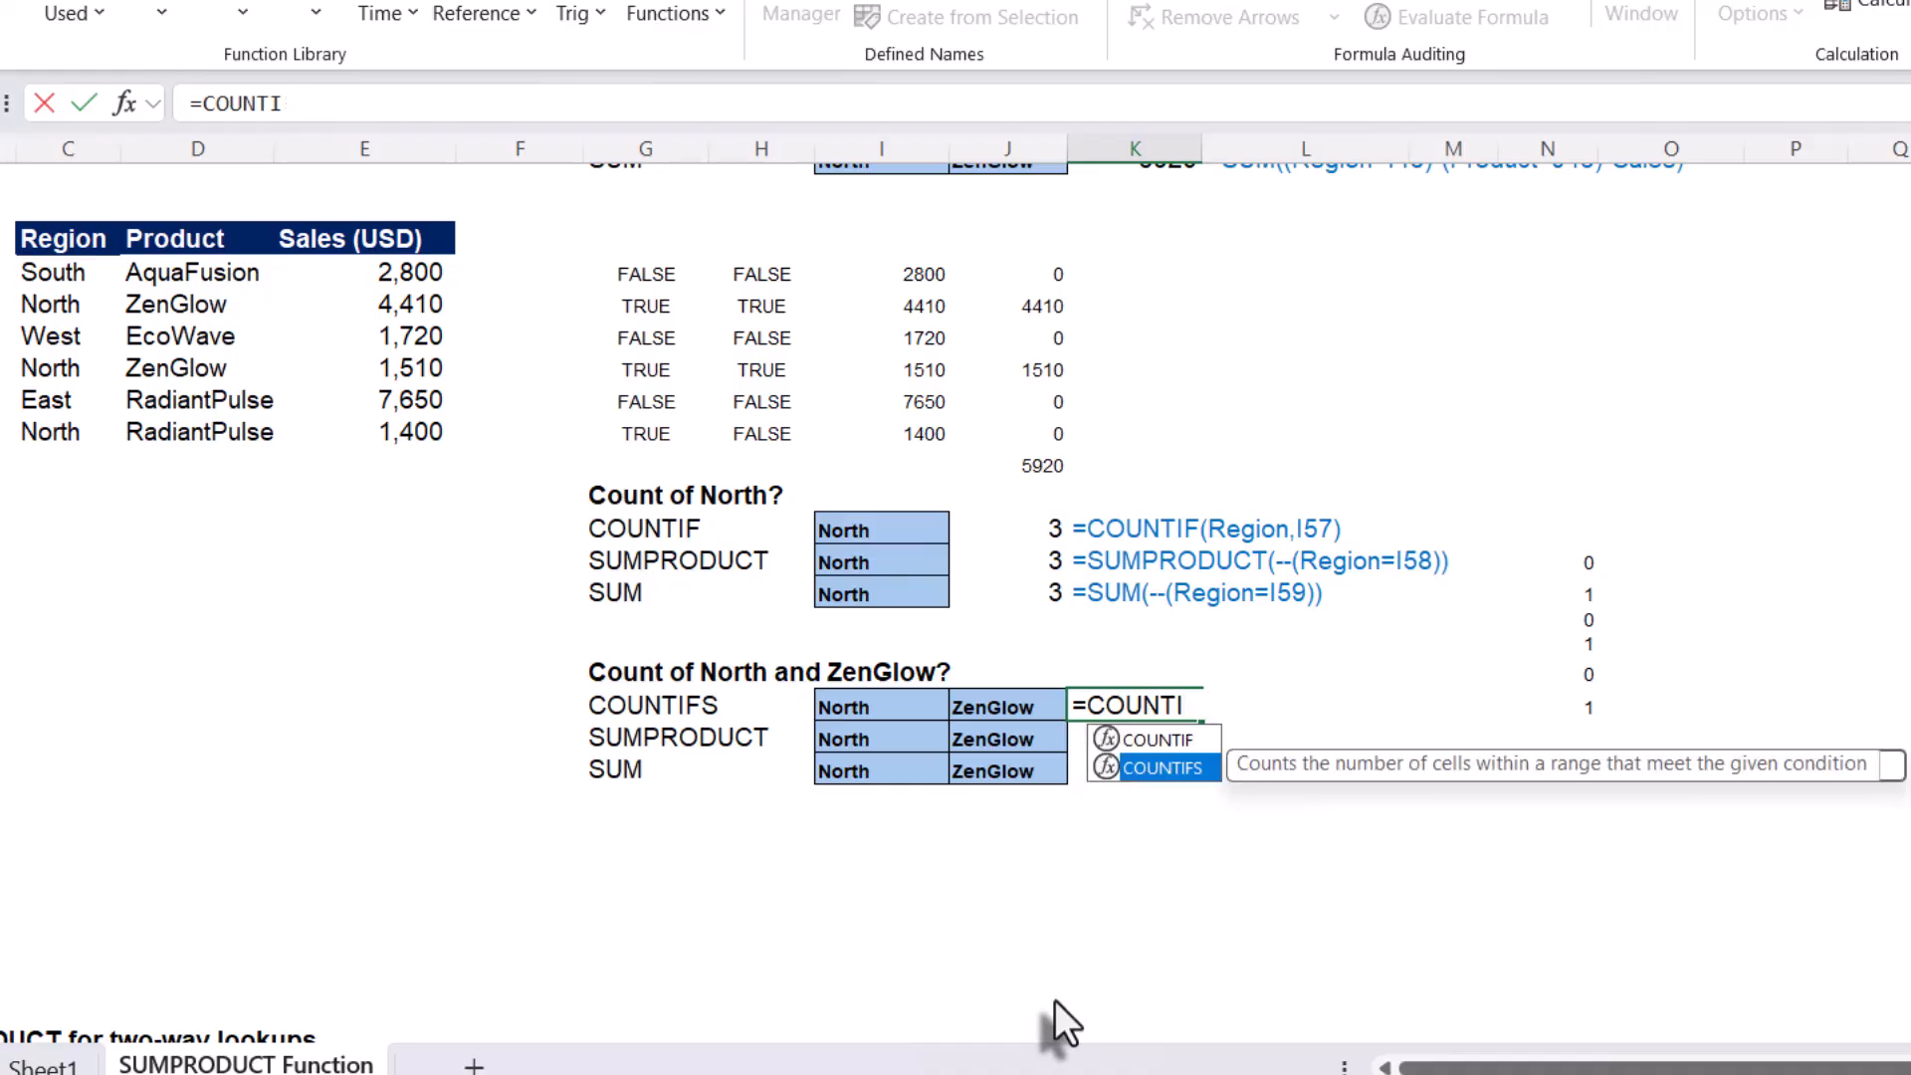
key(Tab)
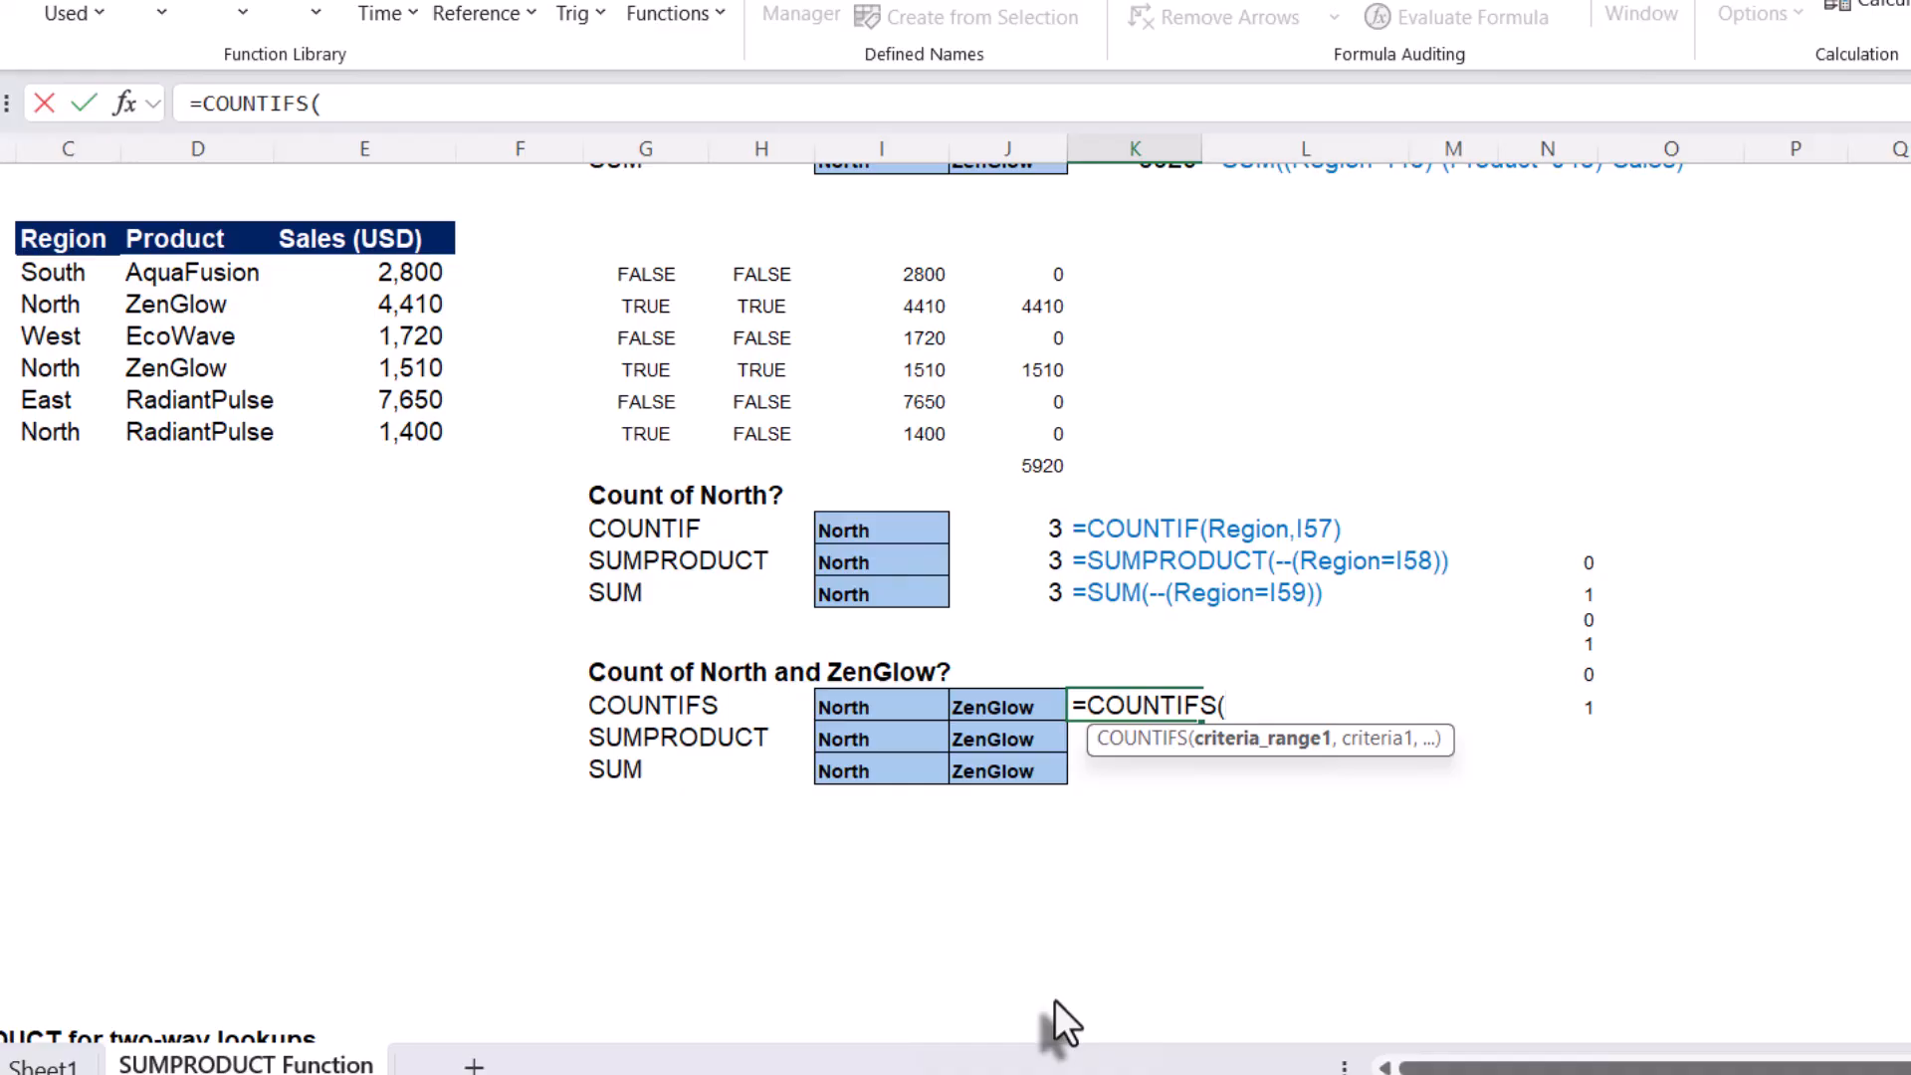
text(regi)
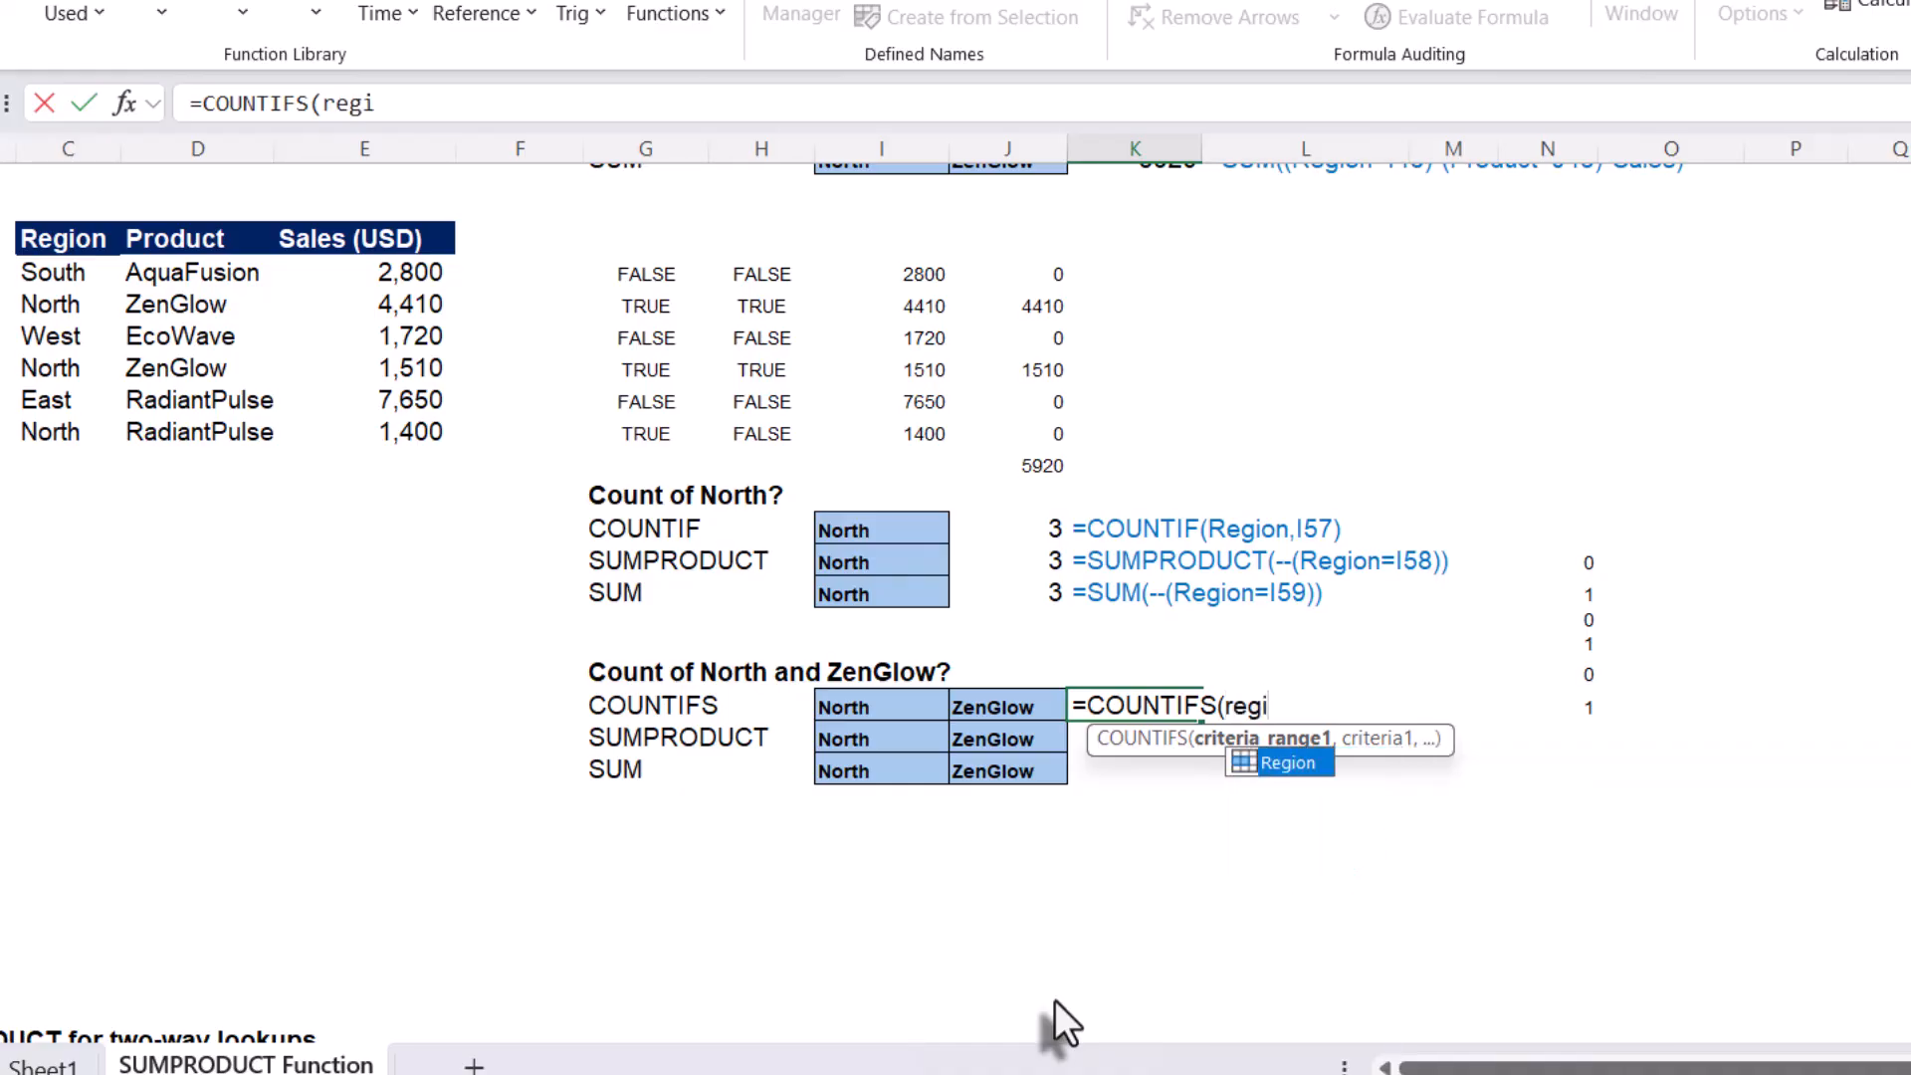
key(Tab)
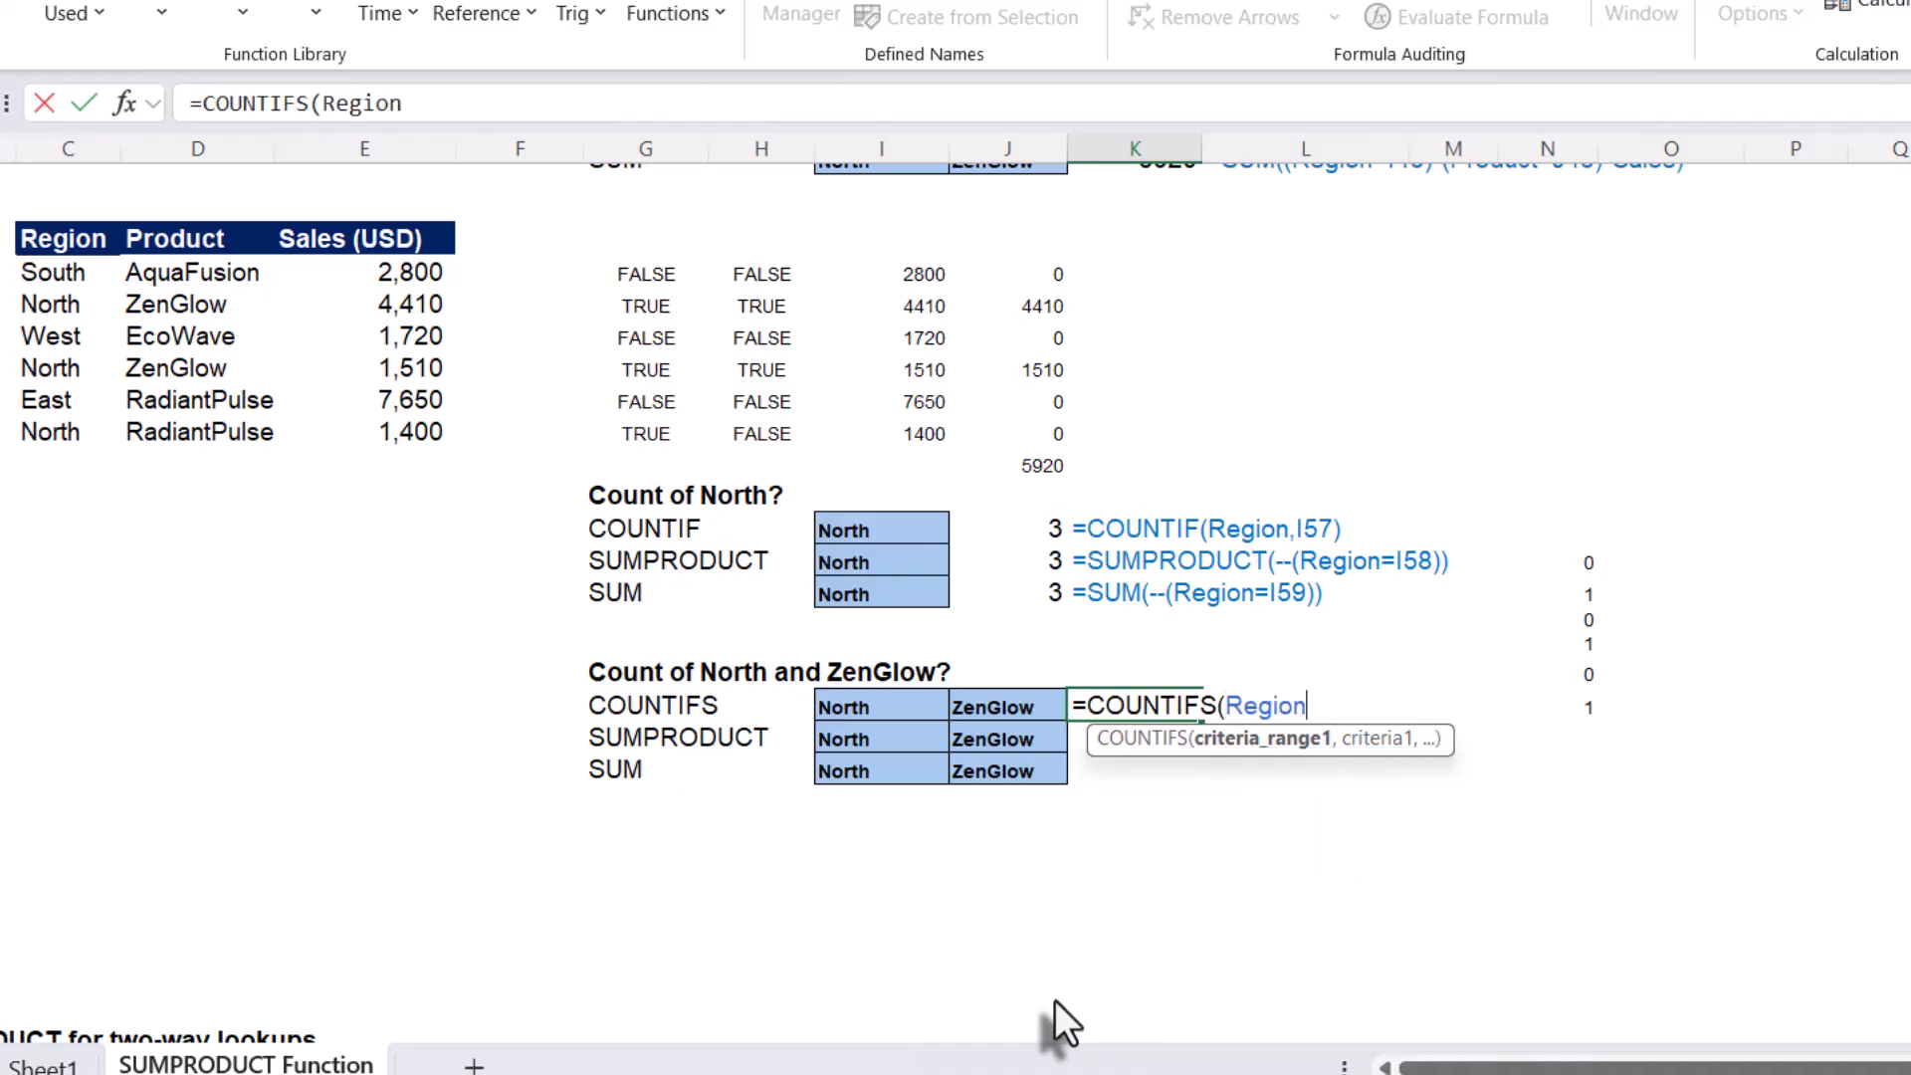
text(,)
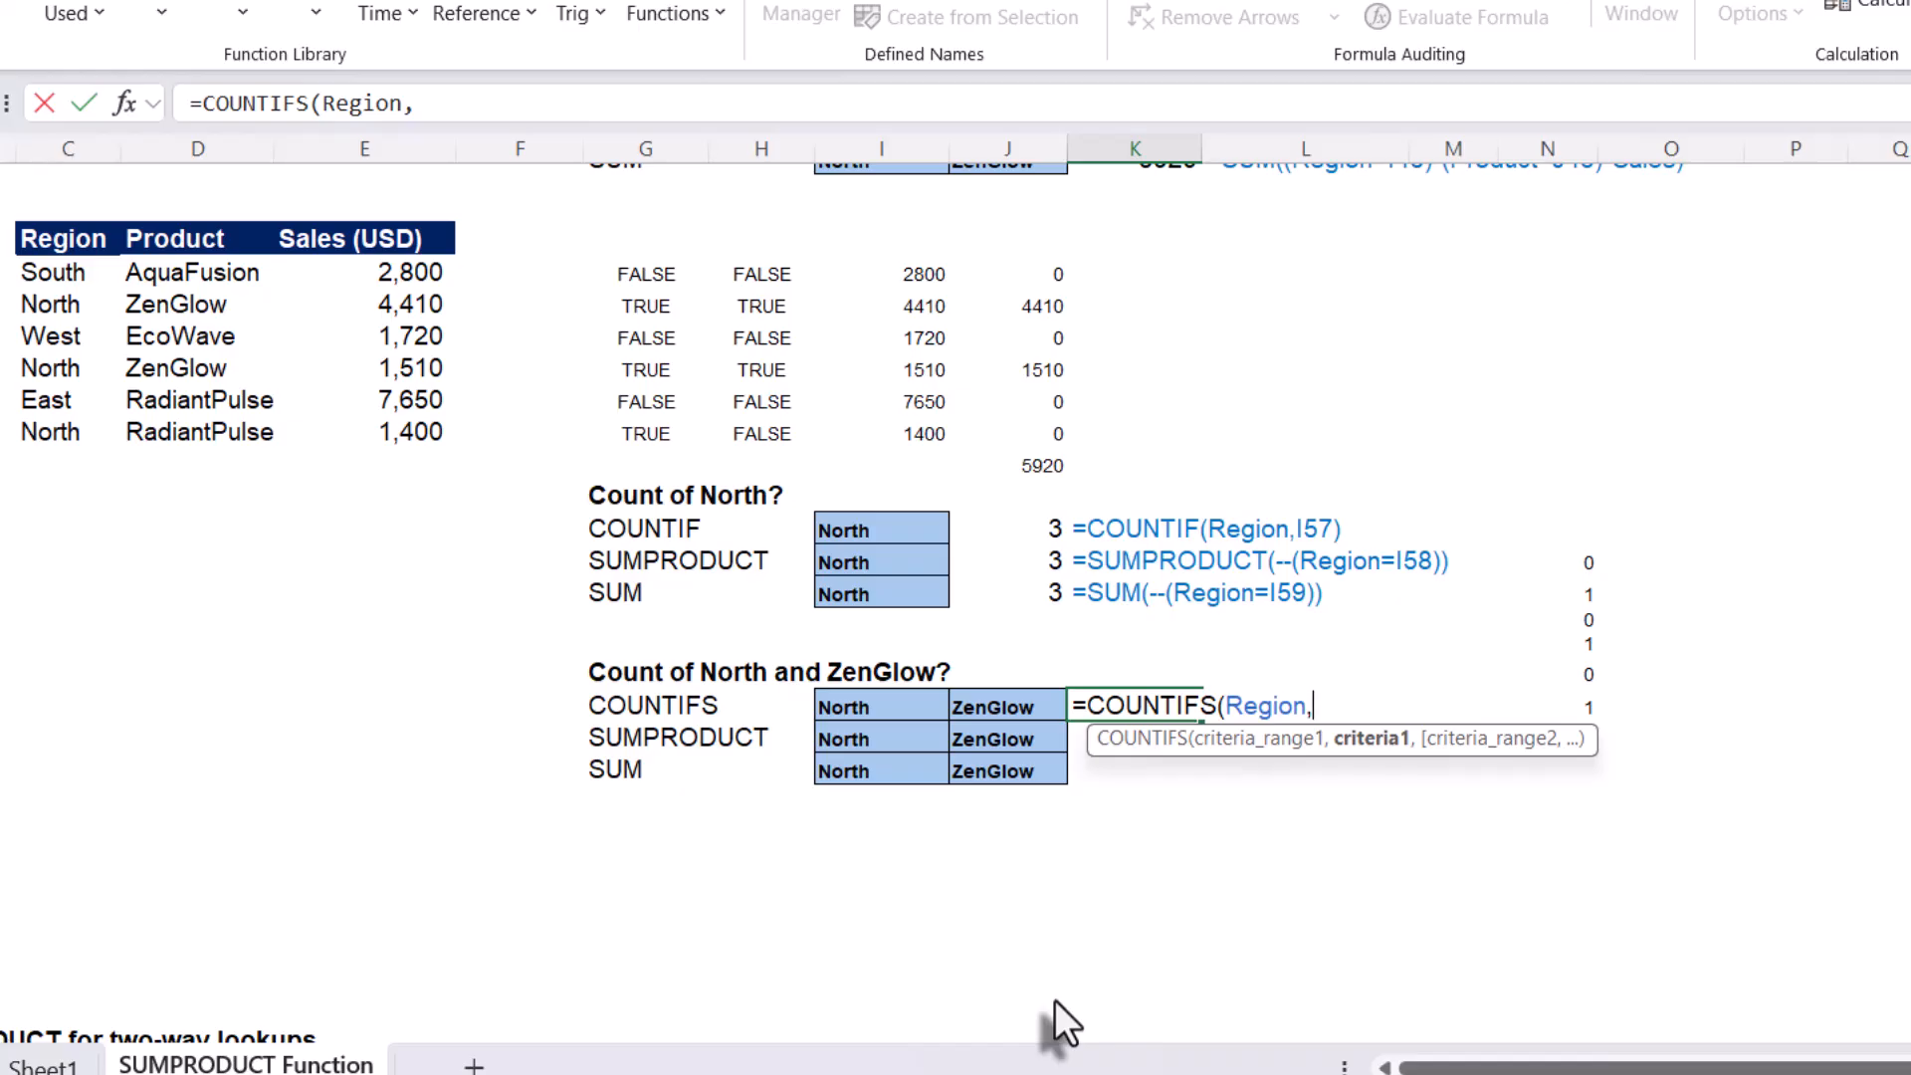
click(892, 709)
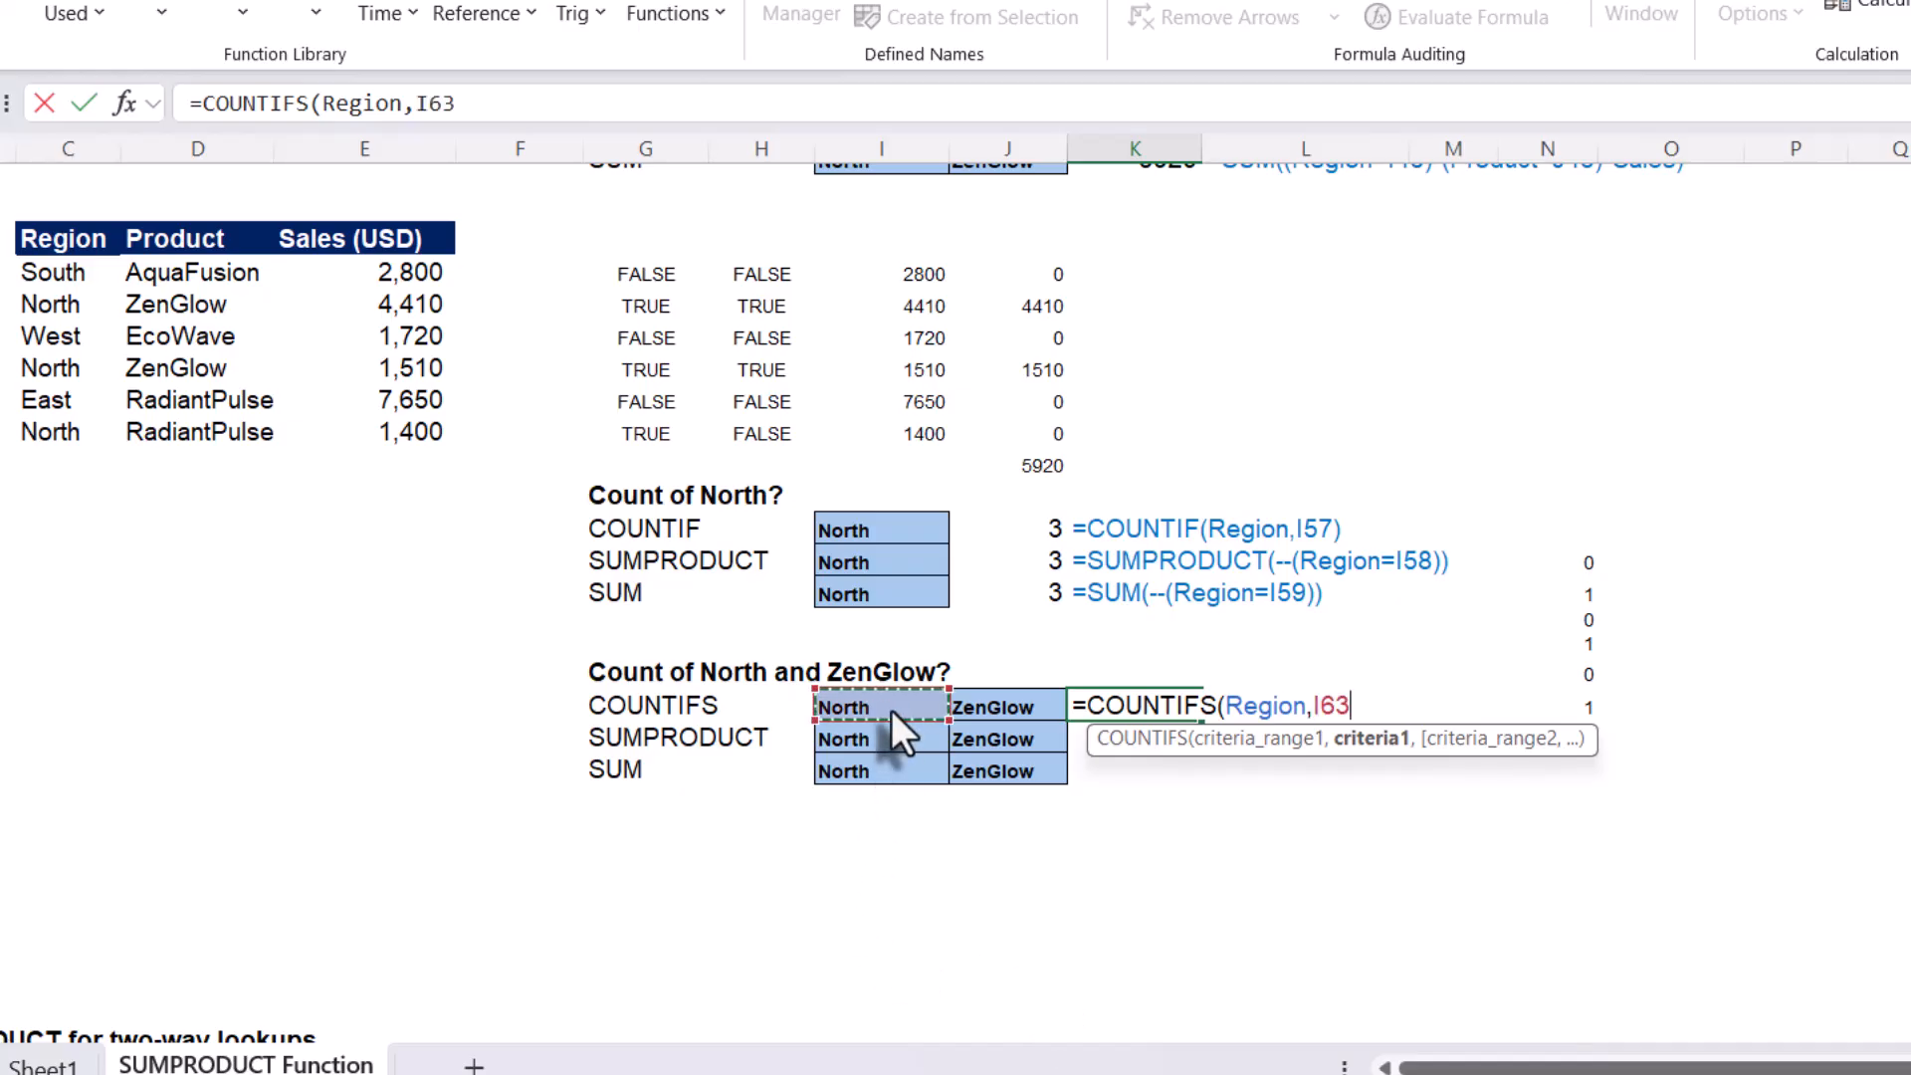
Add Product and J63 as the second criteria pair, completing =COUNTIFS(Region,I63,Product,J63) in K63, and check the matching North ZenGlow rows
text(,)
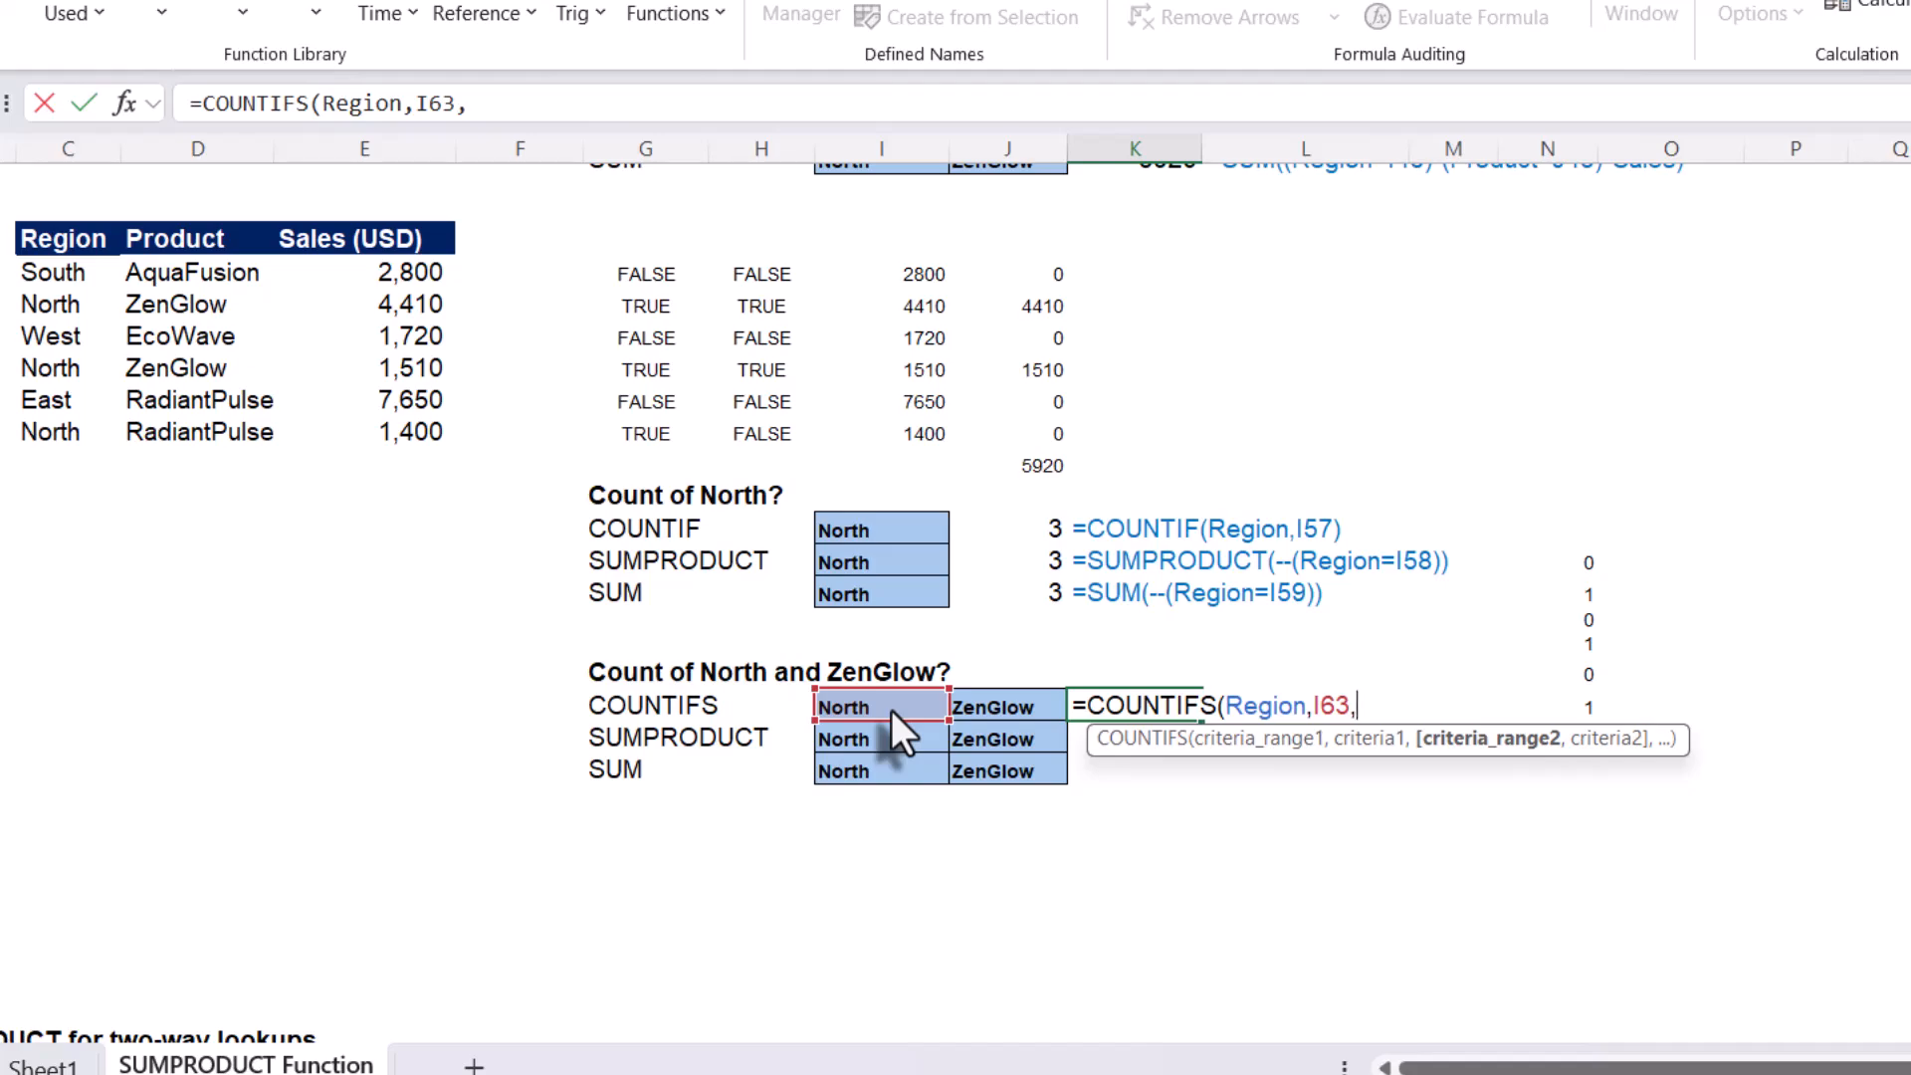
text(pr)
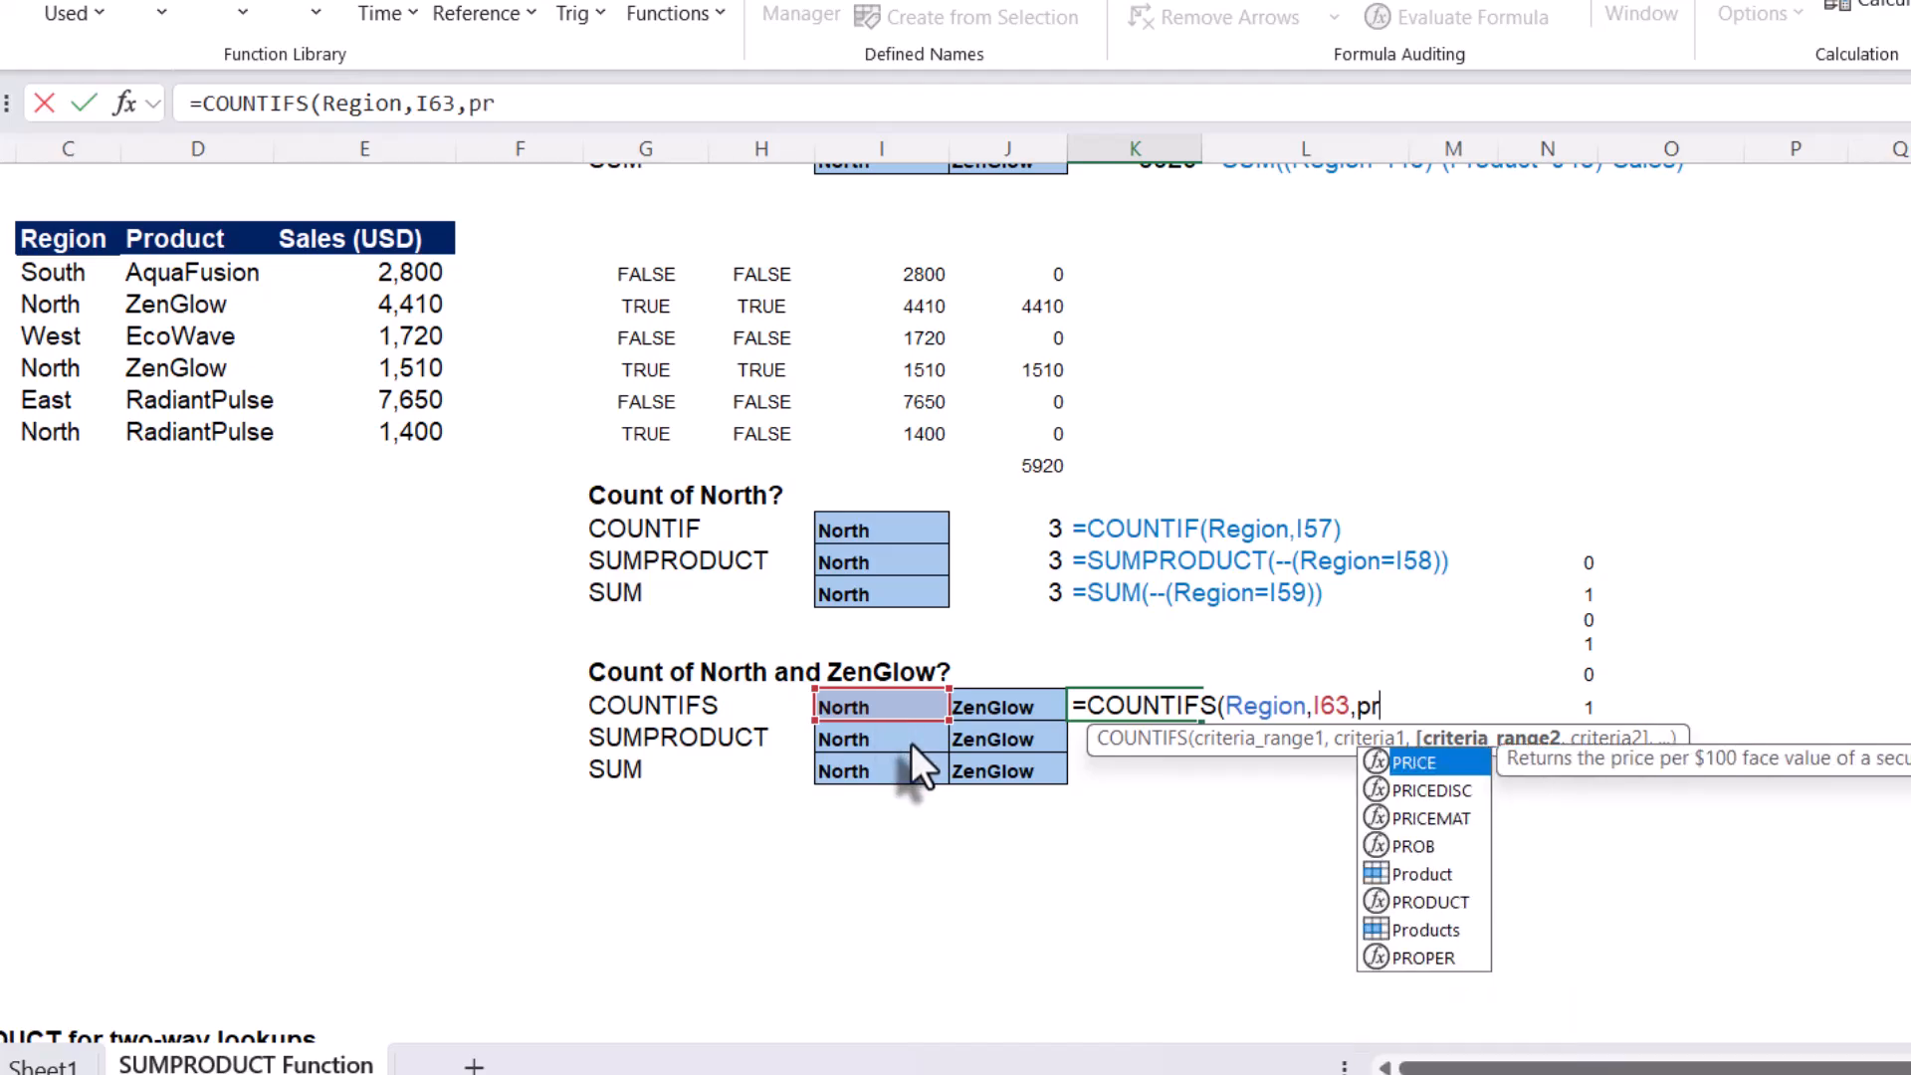
key(Down)
key(Down)
key(Down)
key(Down)
key(Tab)
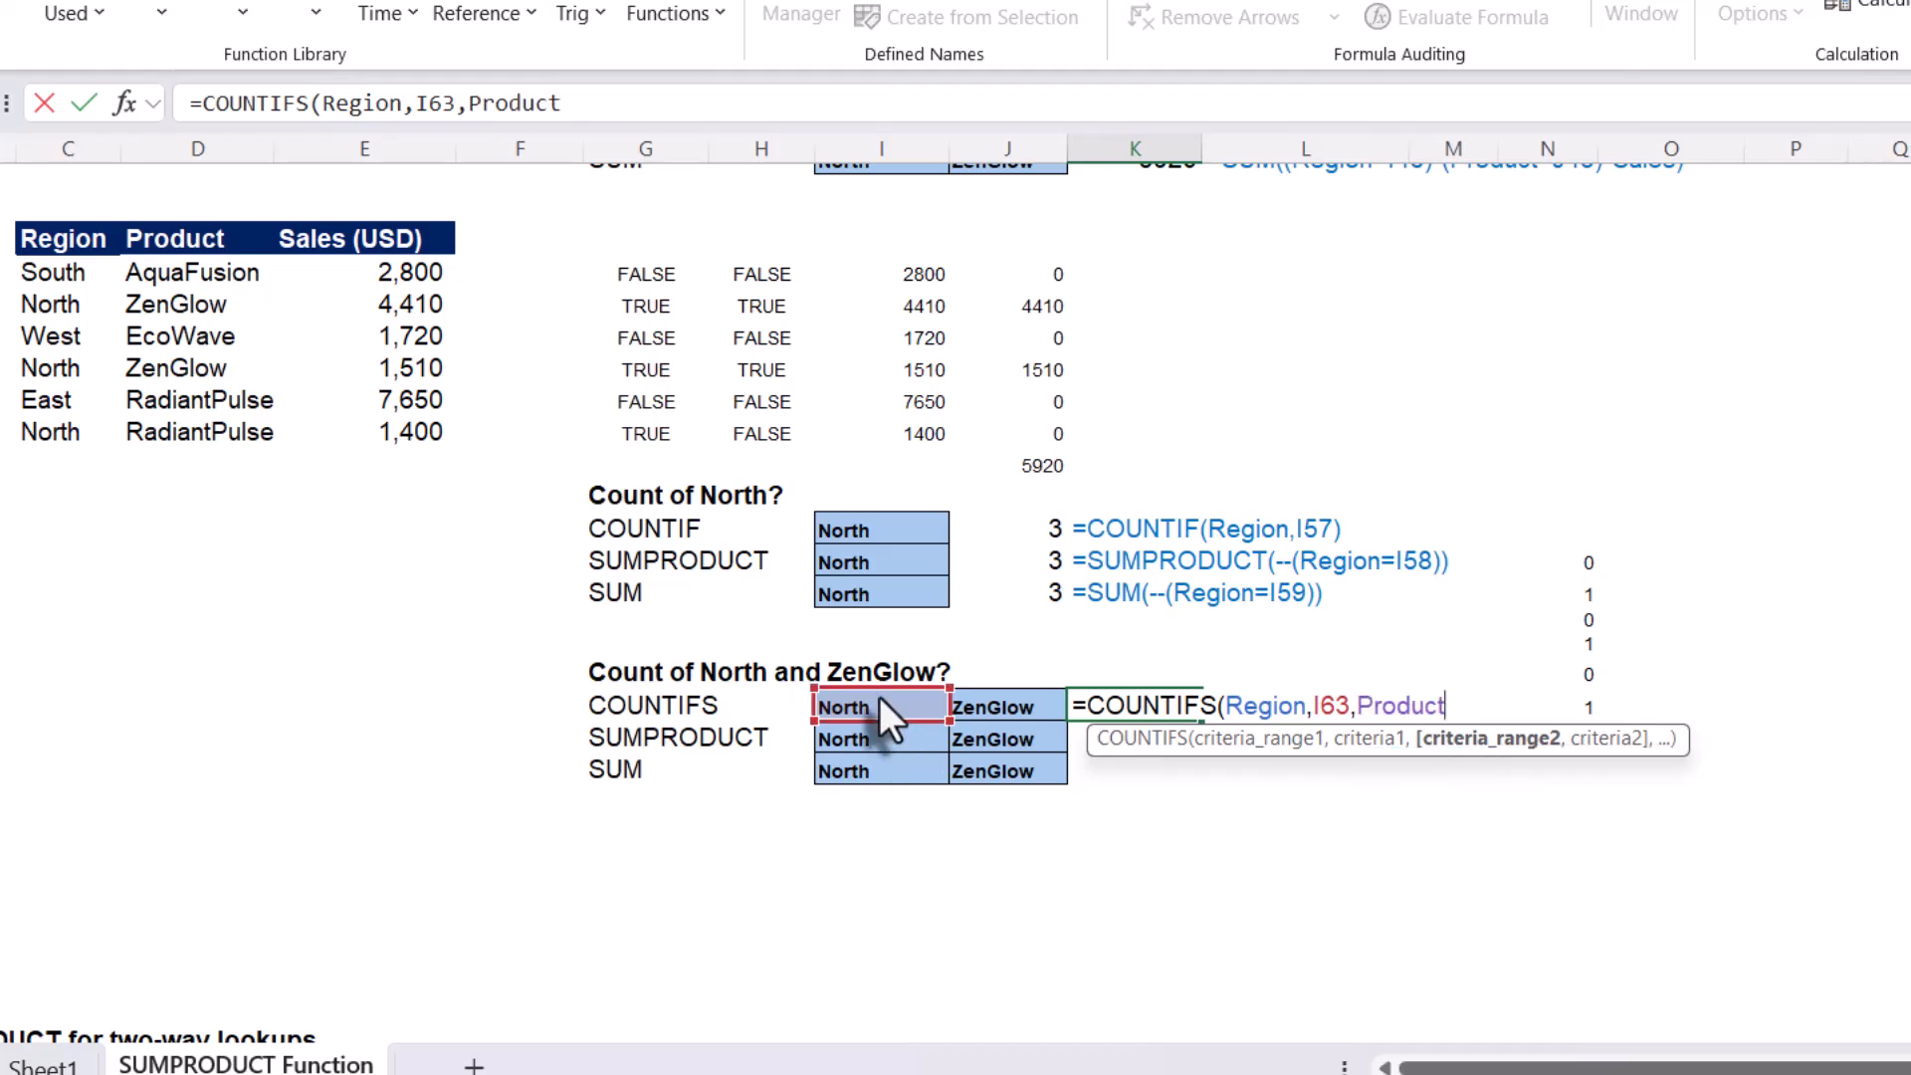
text(,)
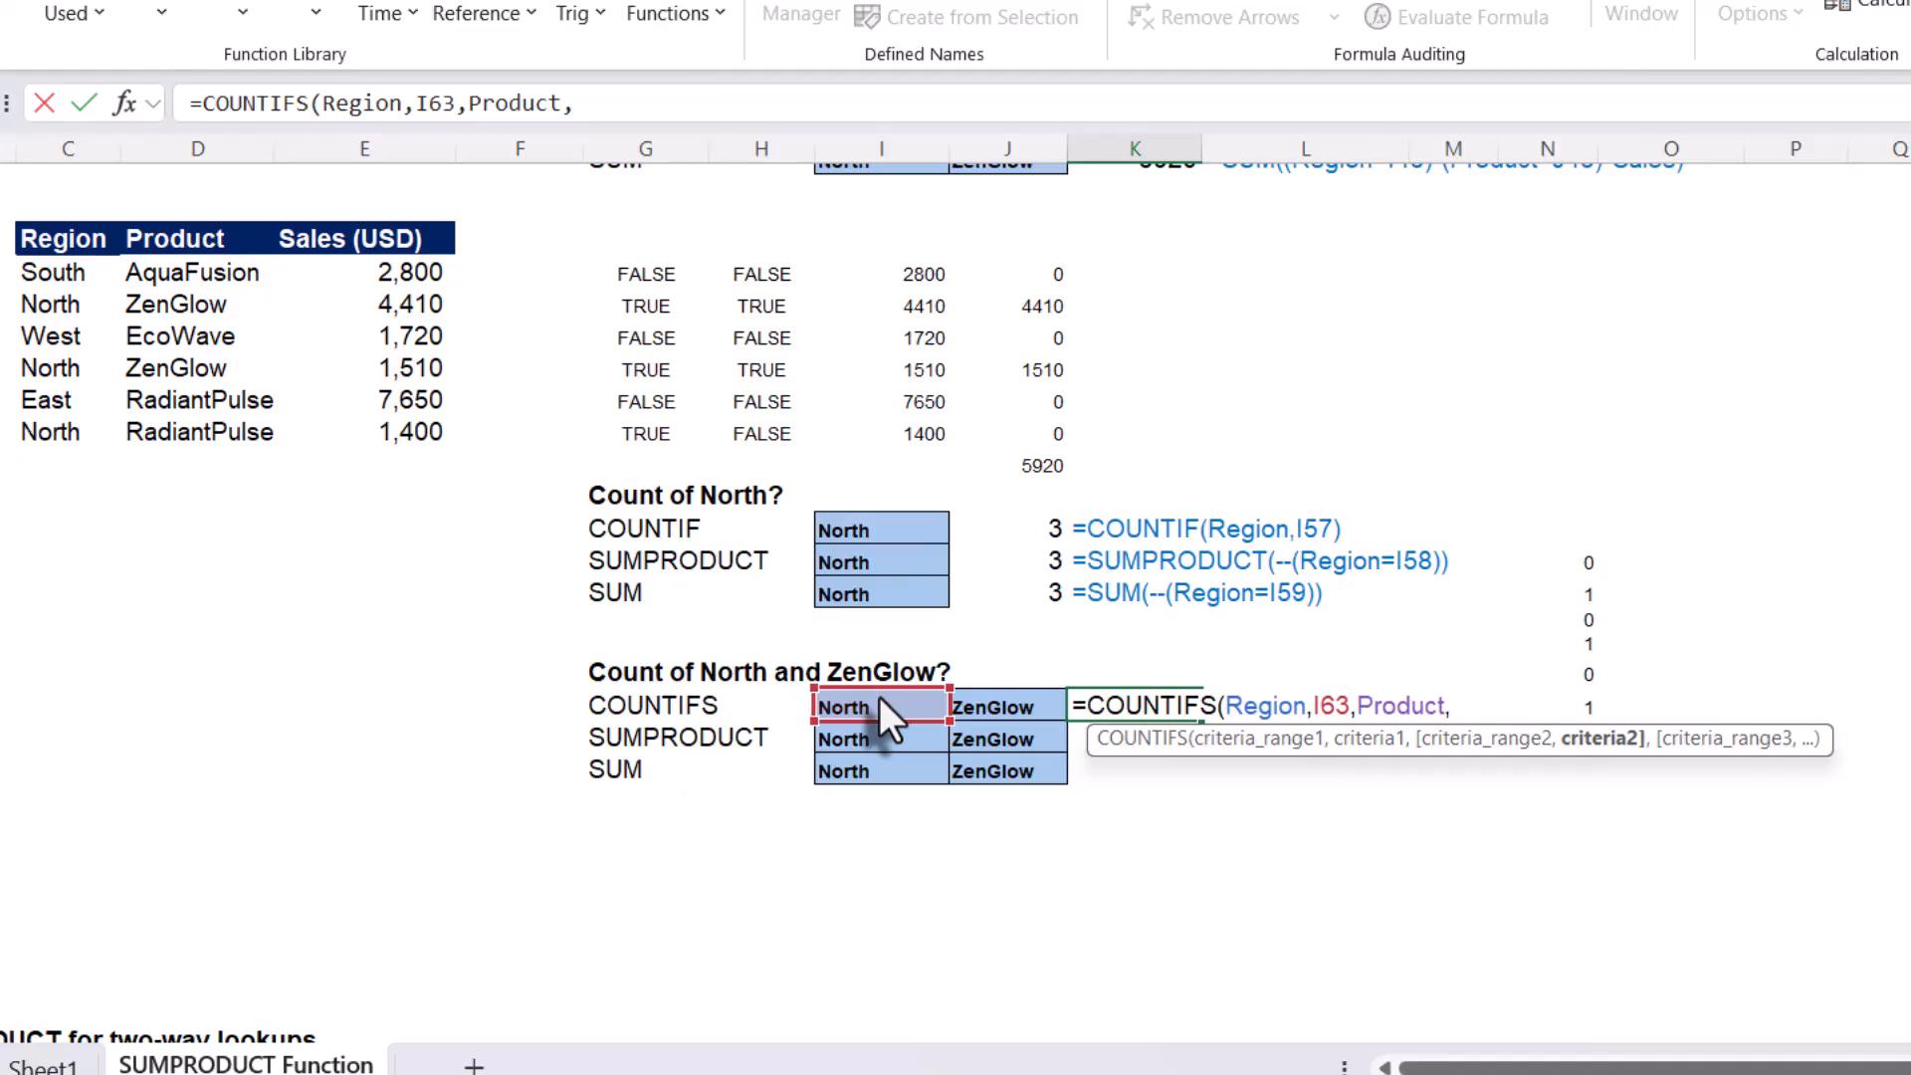
click(1018, 708)
text())
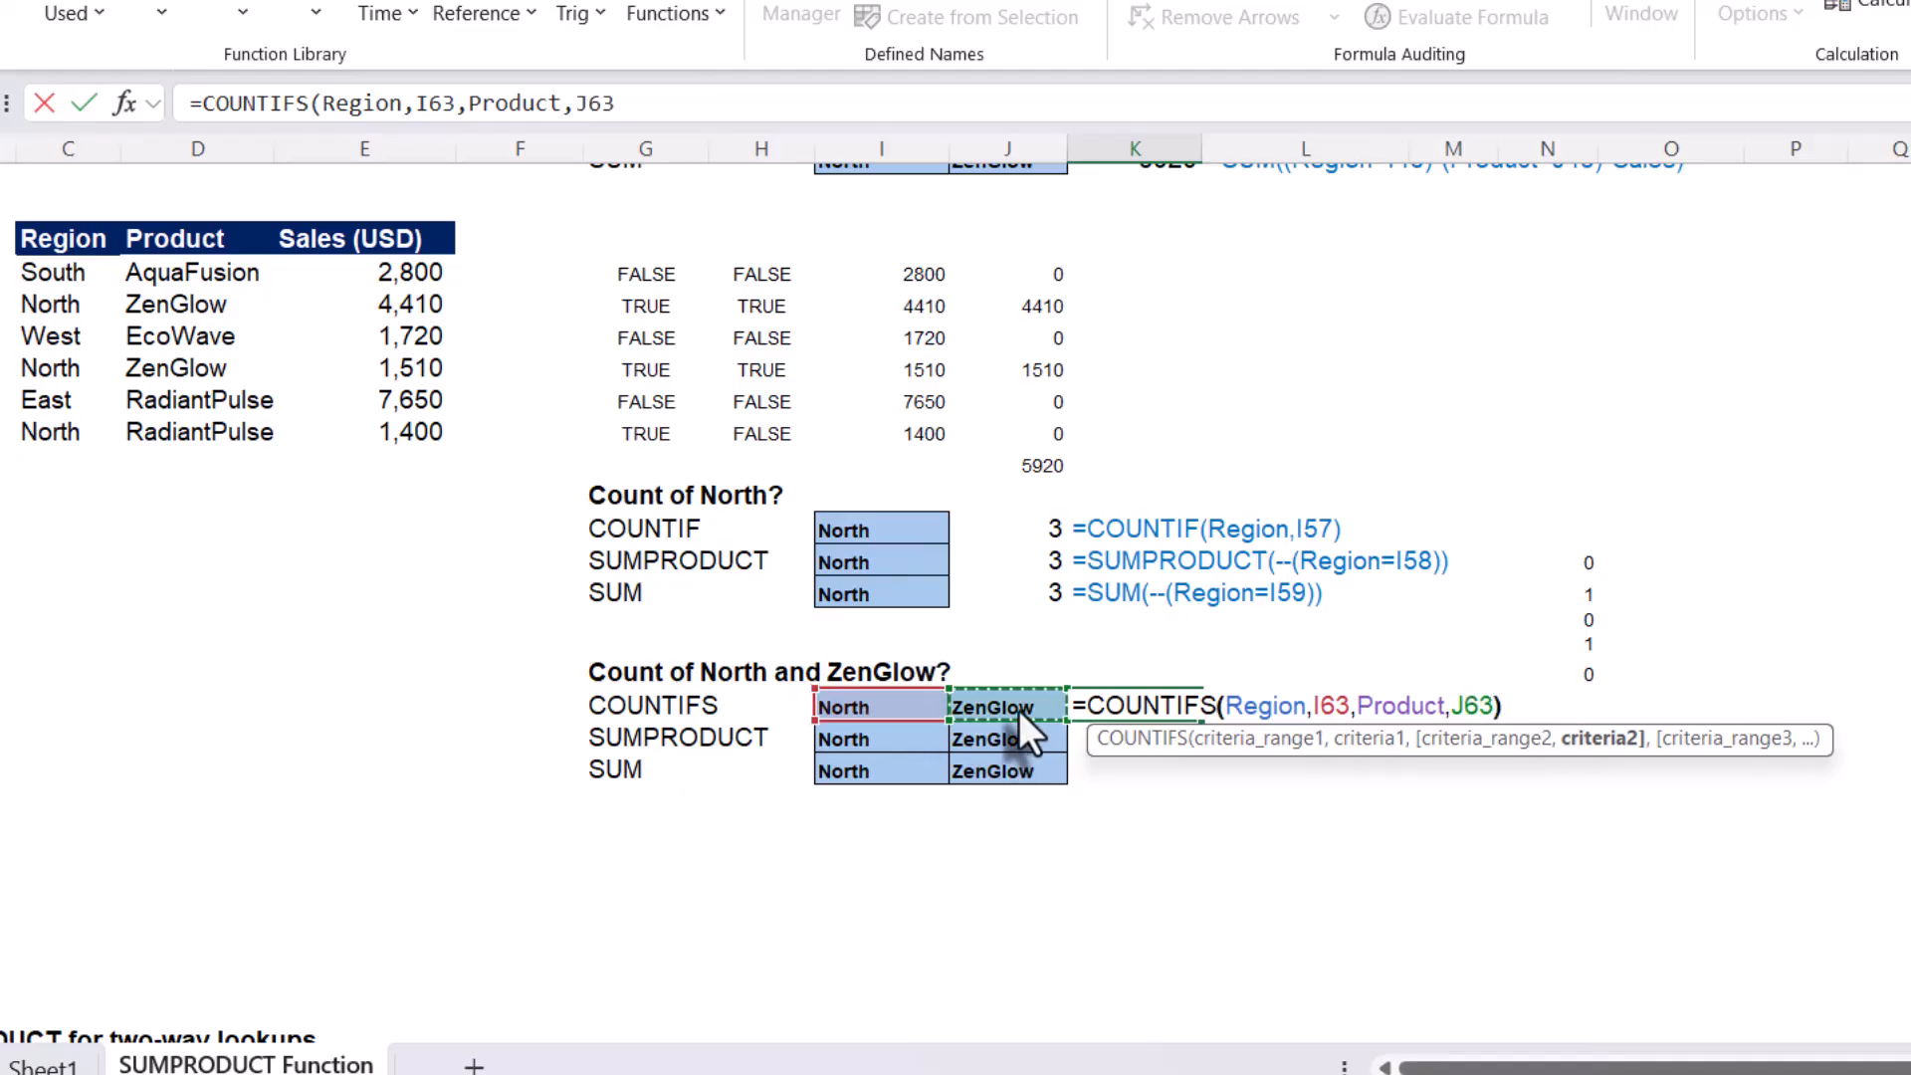
key(Return)
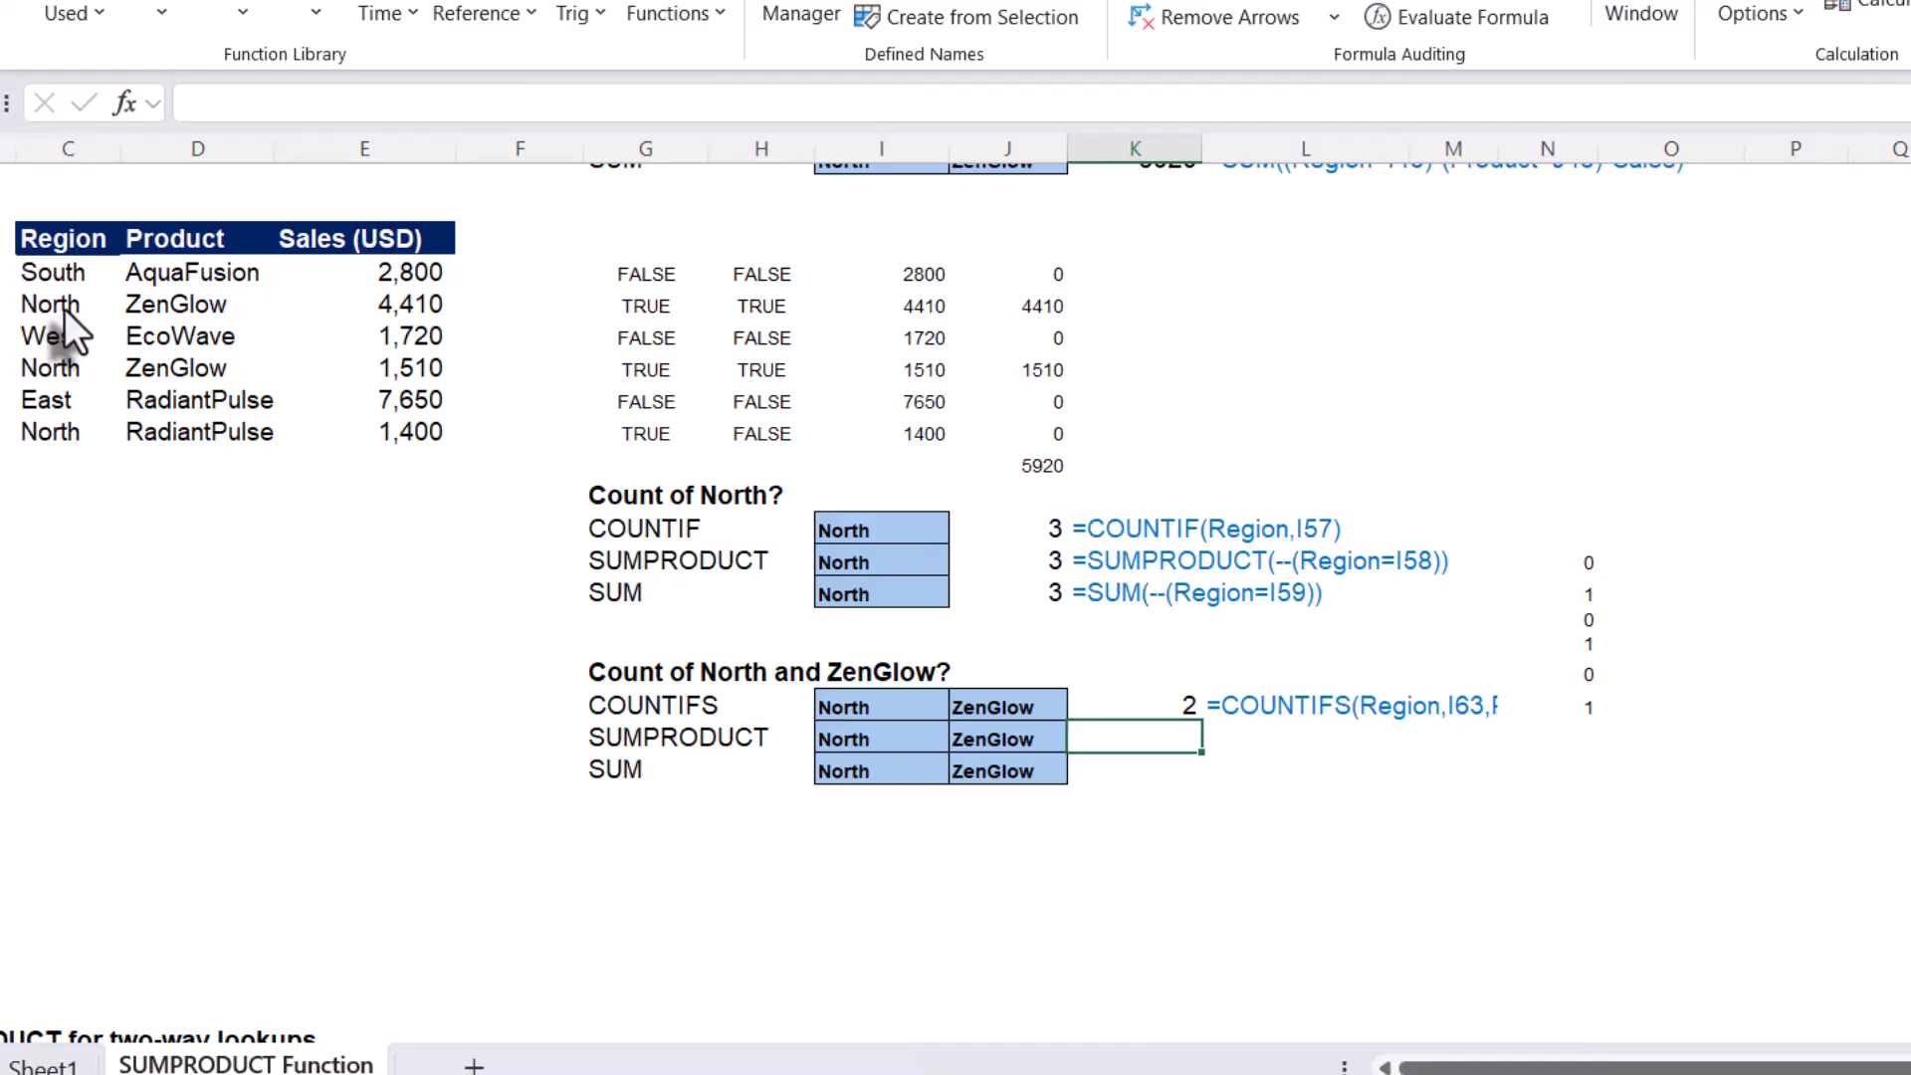
drag(59, 309, 164, 307)
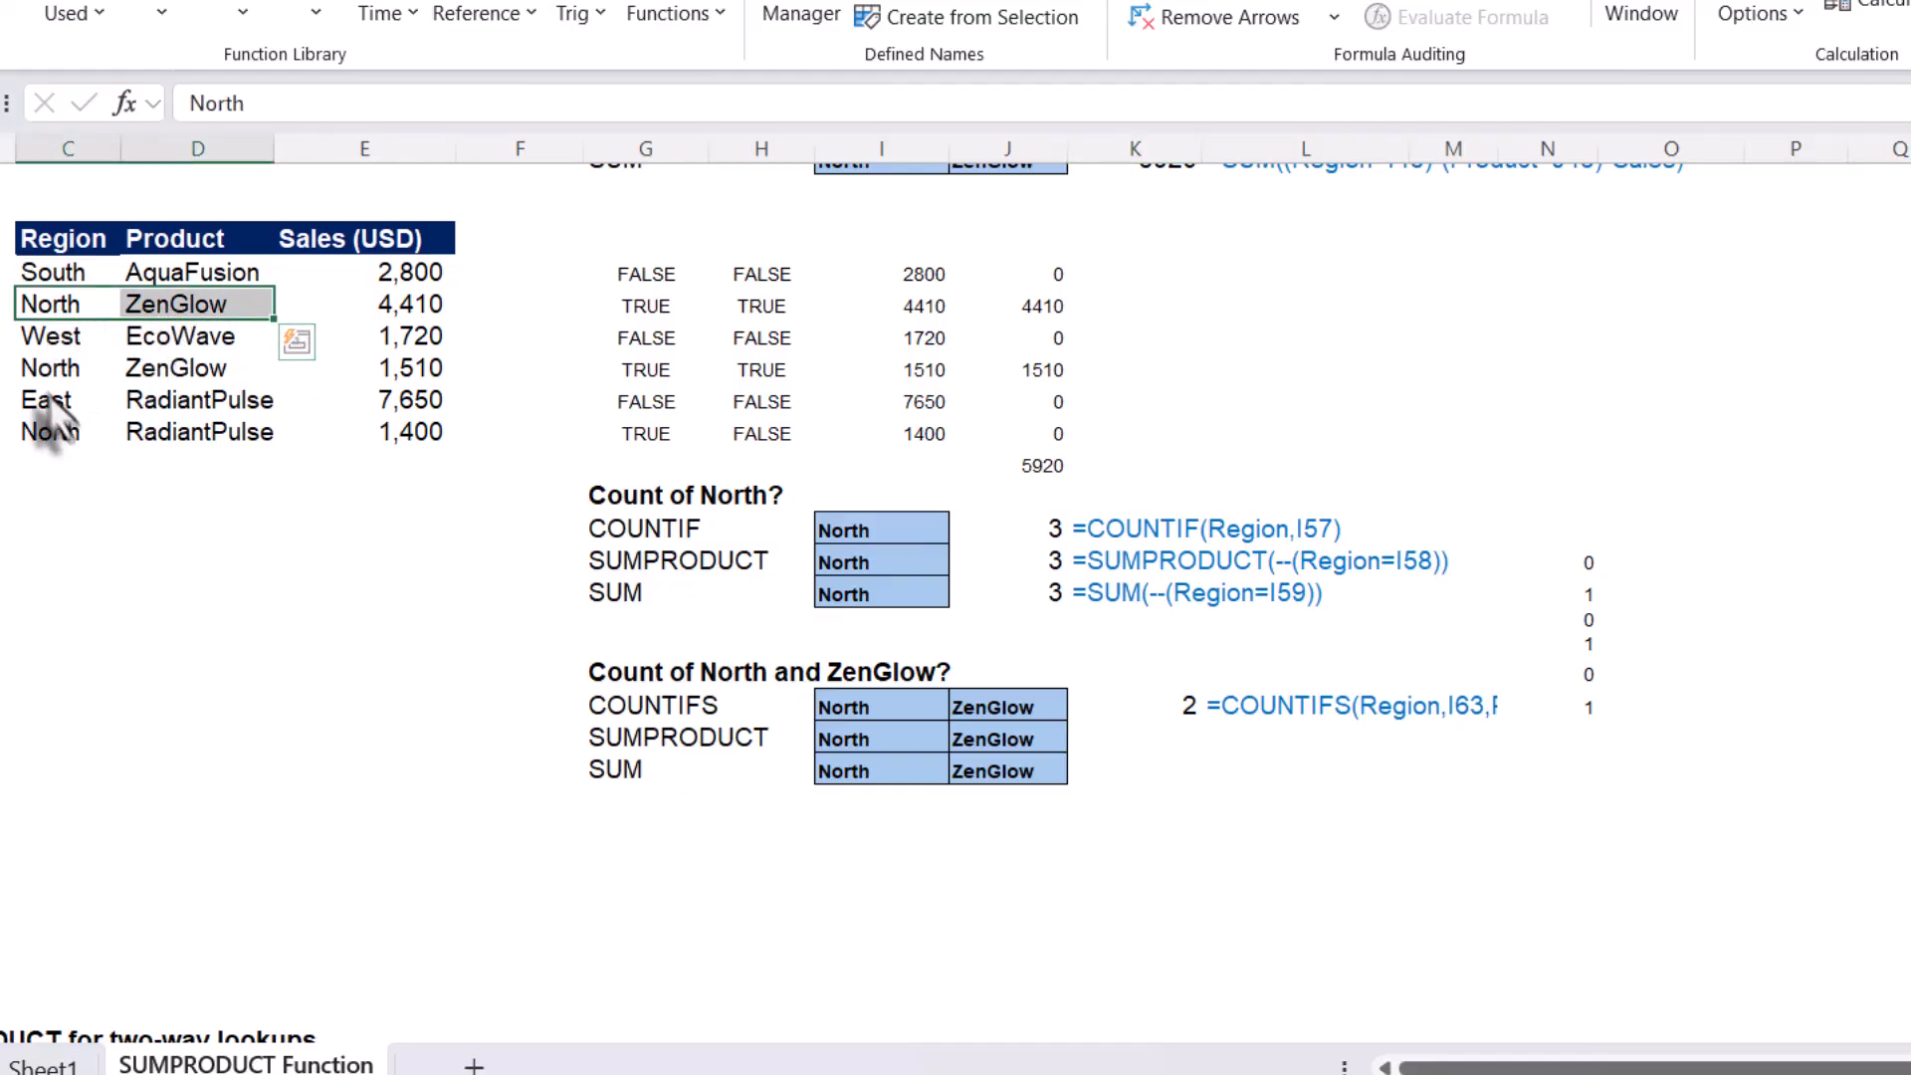
drag(45, 376, 139, 370)
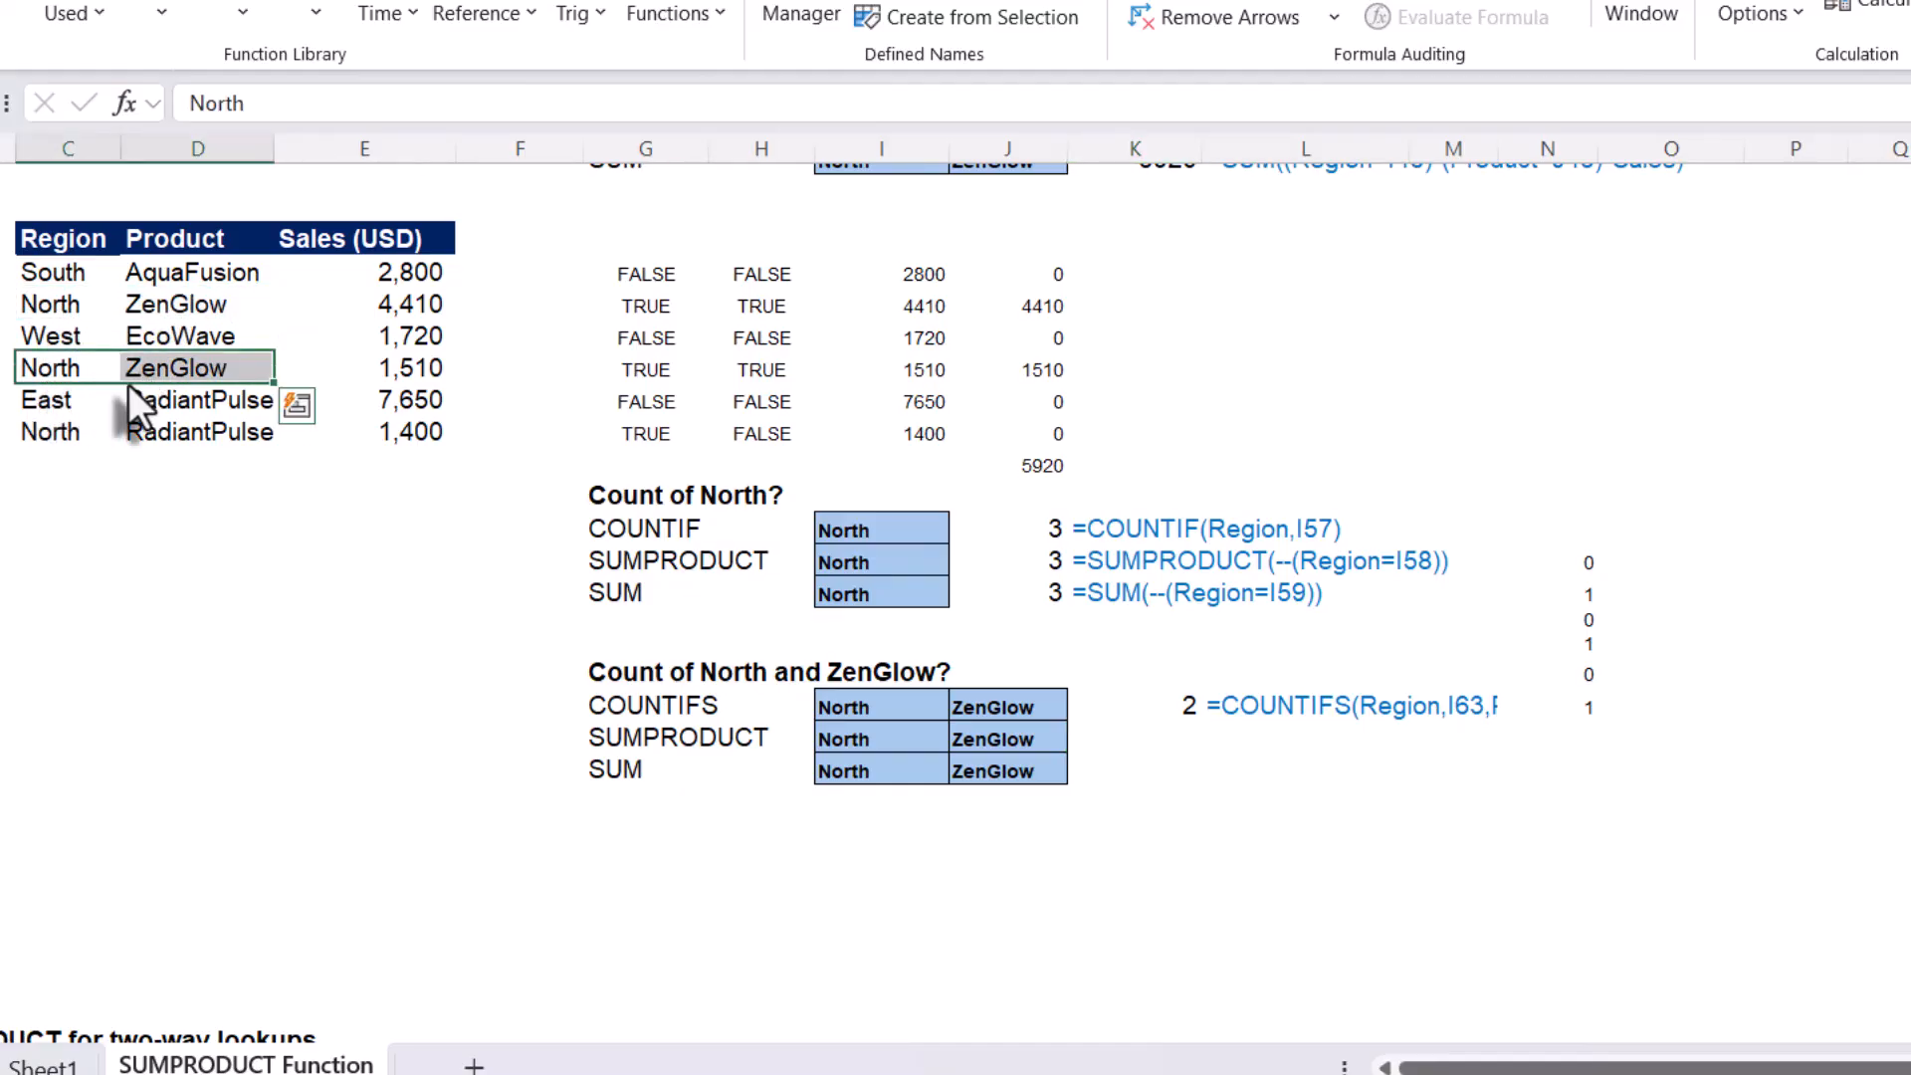
Start a SUMPRODUCT formula in K64 under Count of North and ZenGlow, with Region=I64 as the first bracketed condition
click(1172, 746)
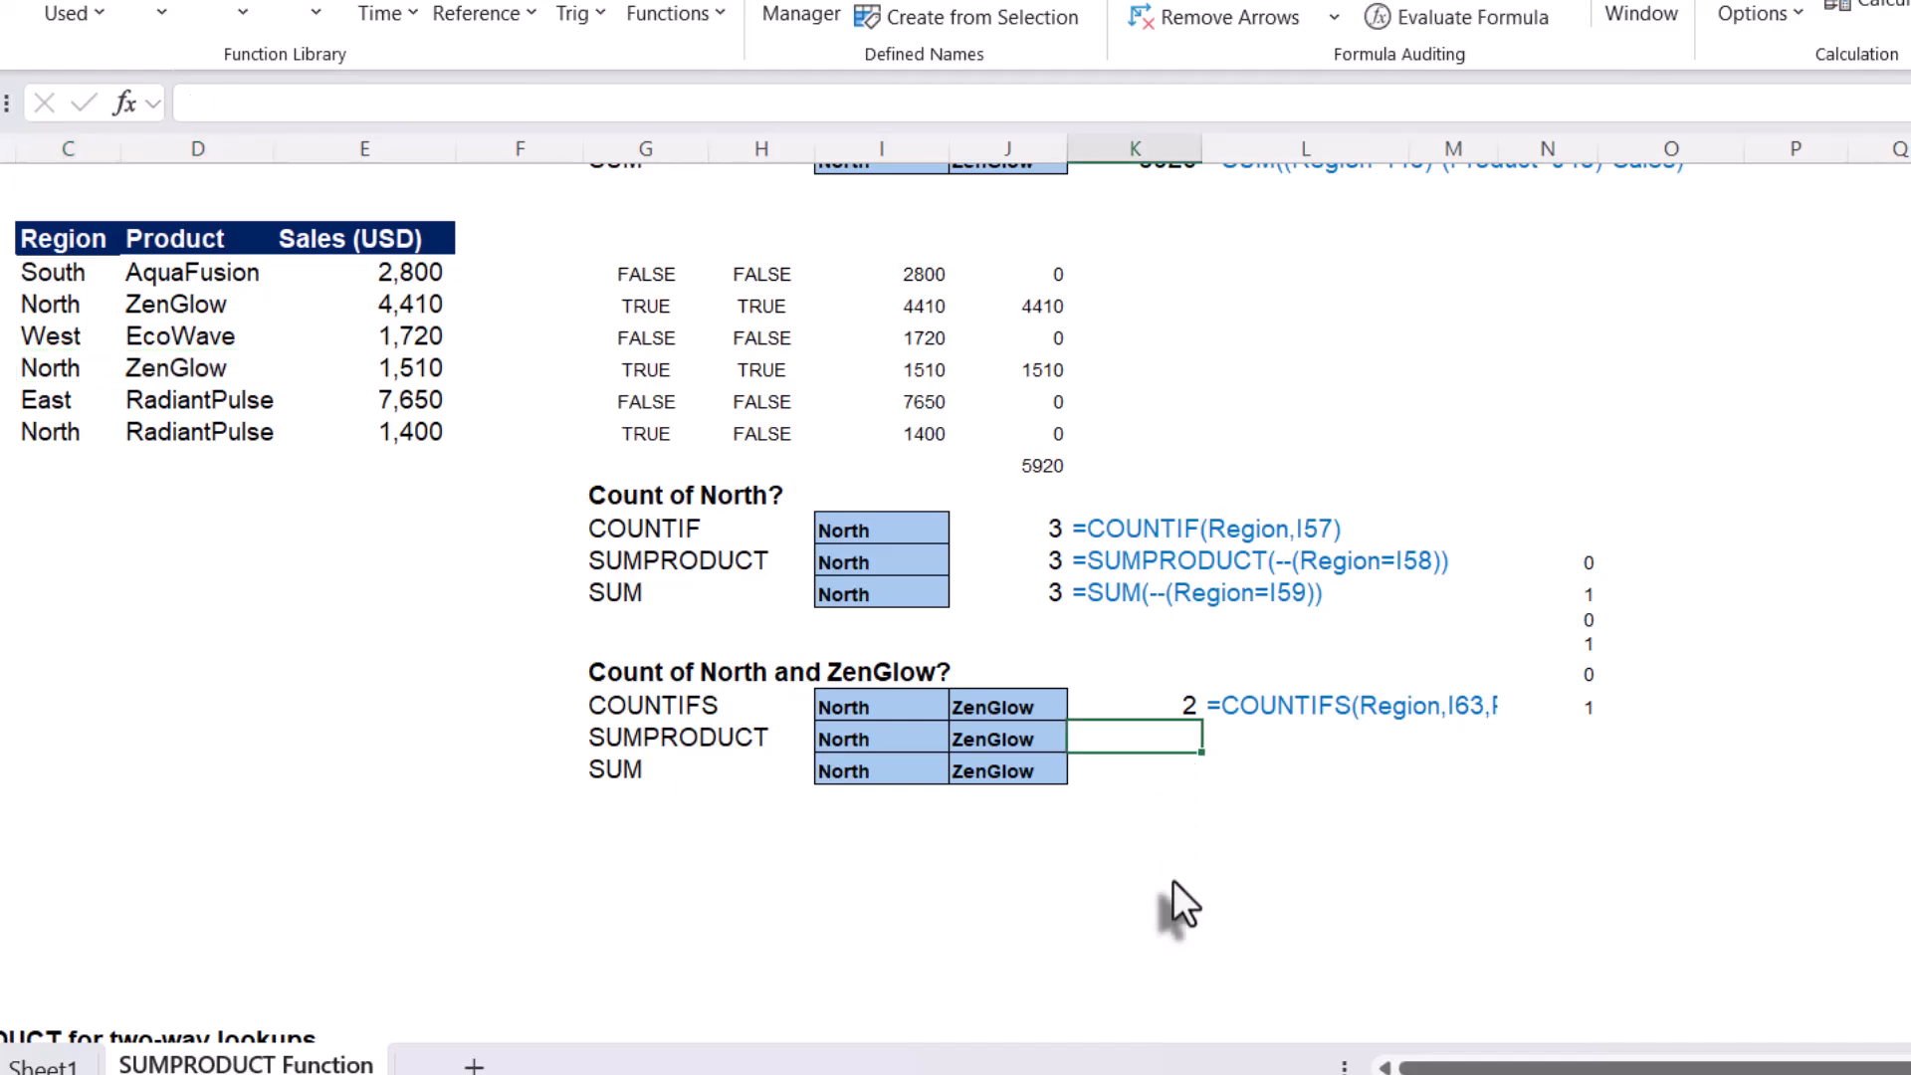
text(=sumpr)
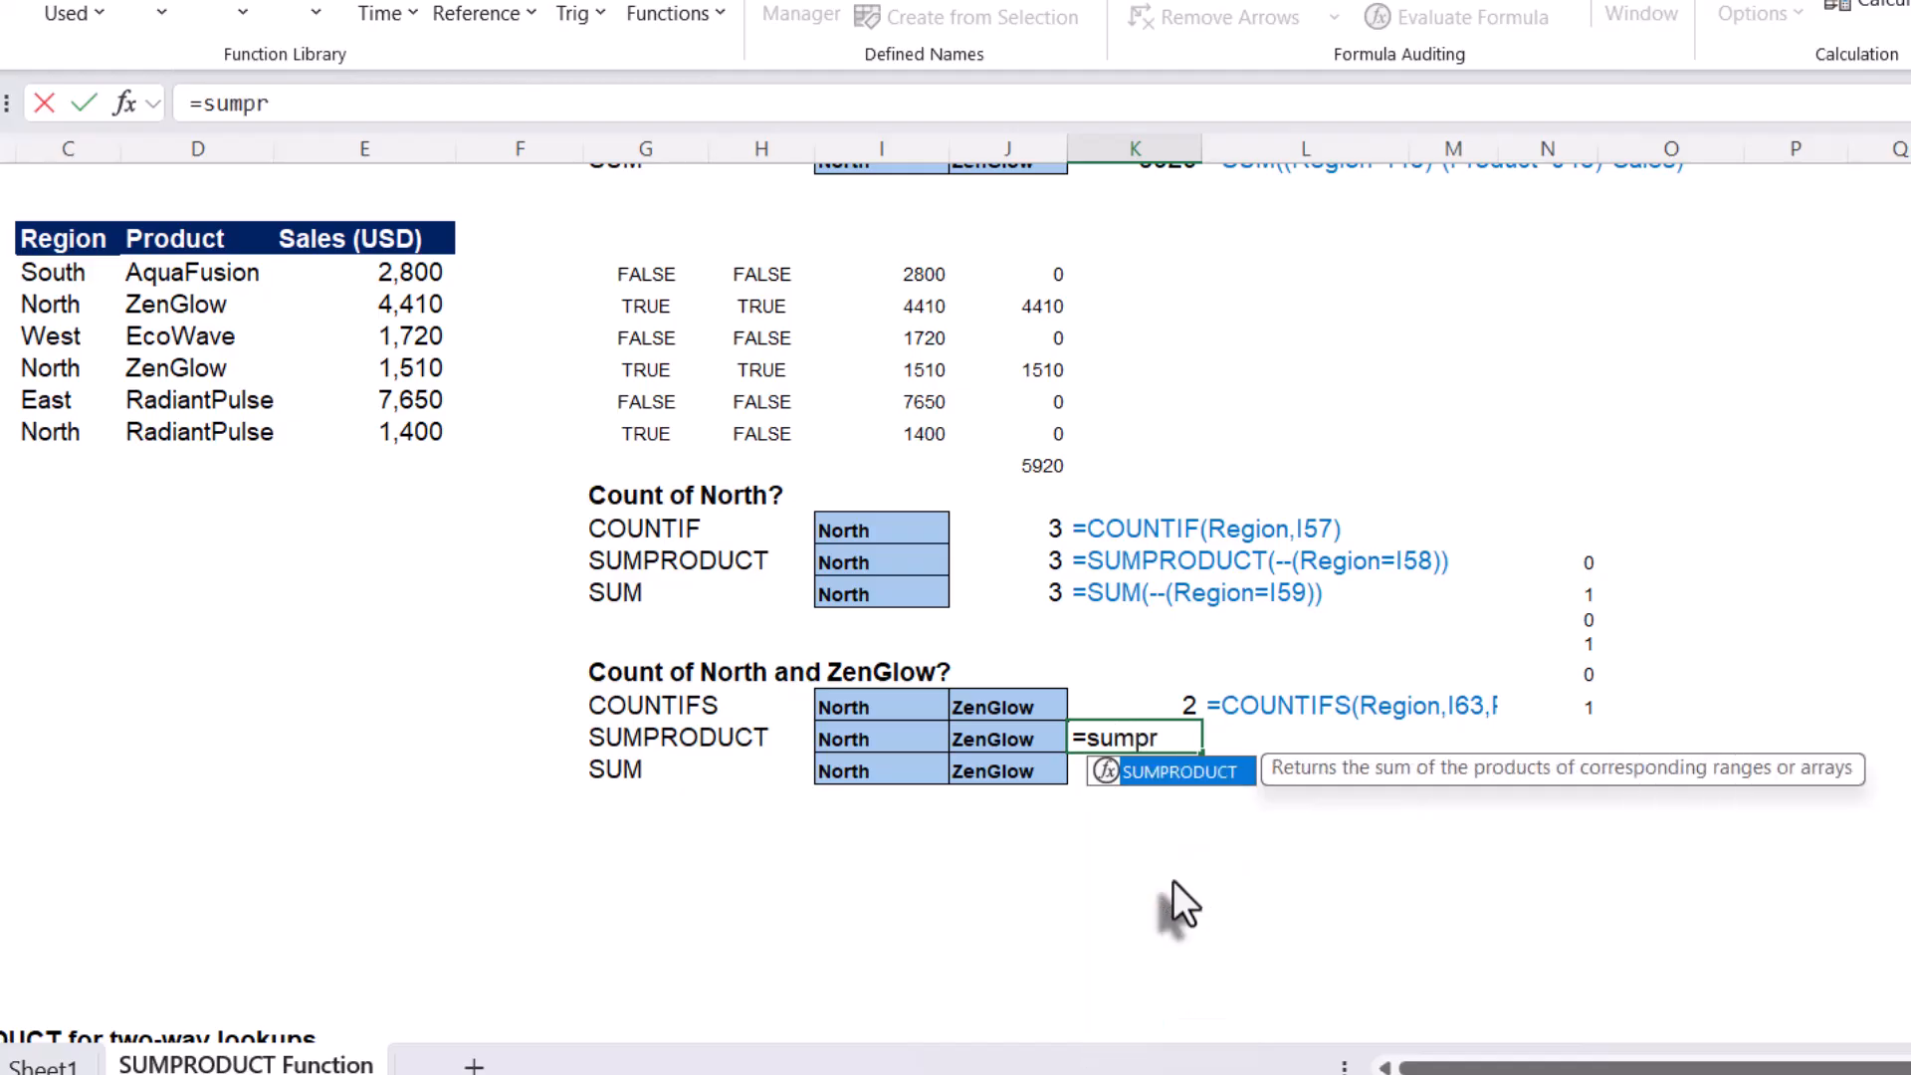
key(Tab)
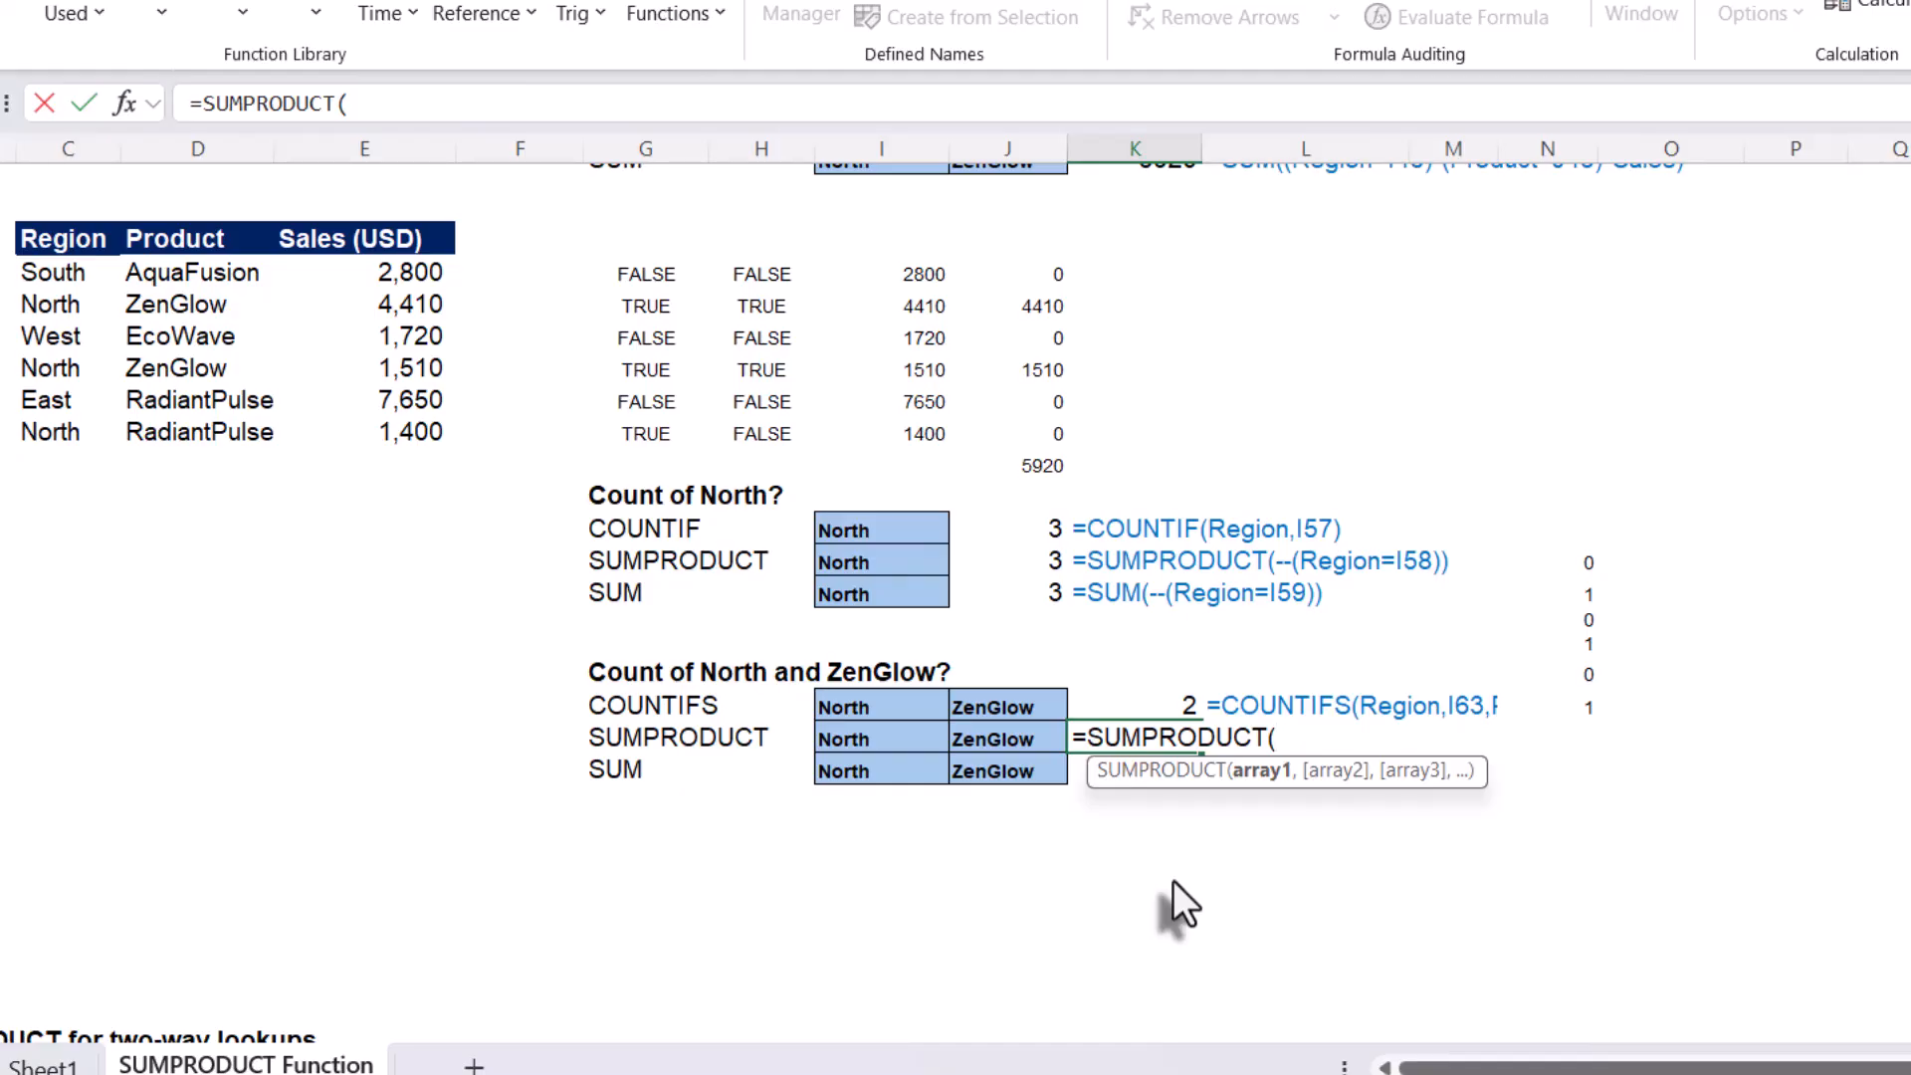
text((regi)
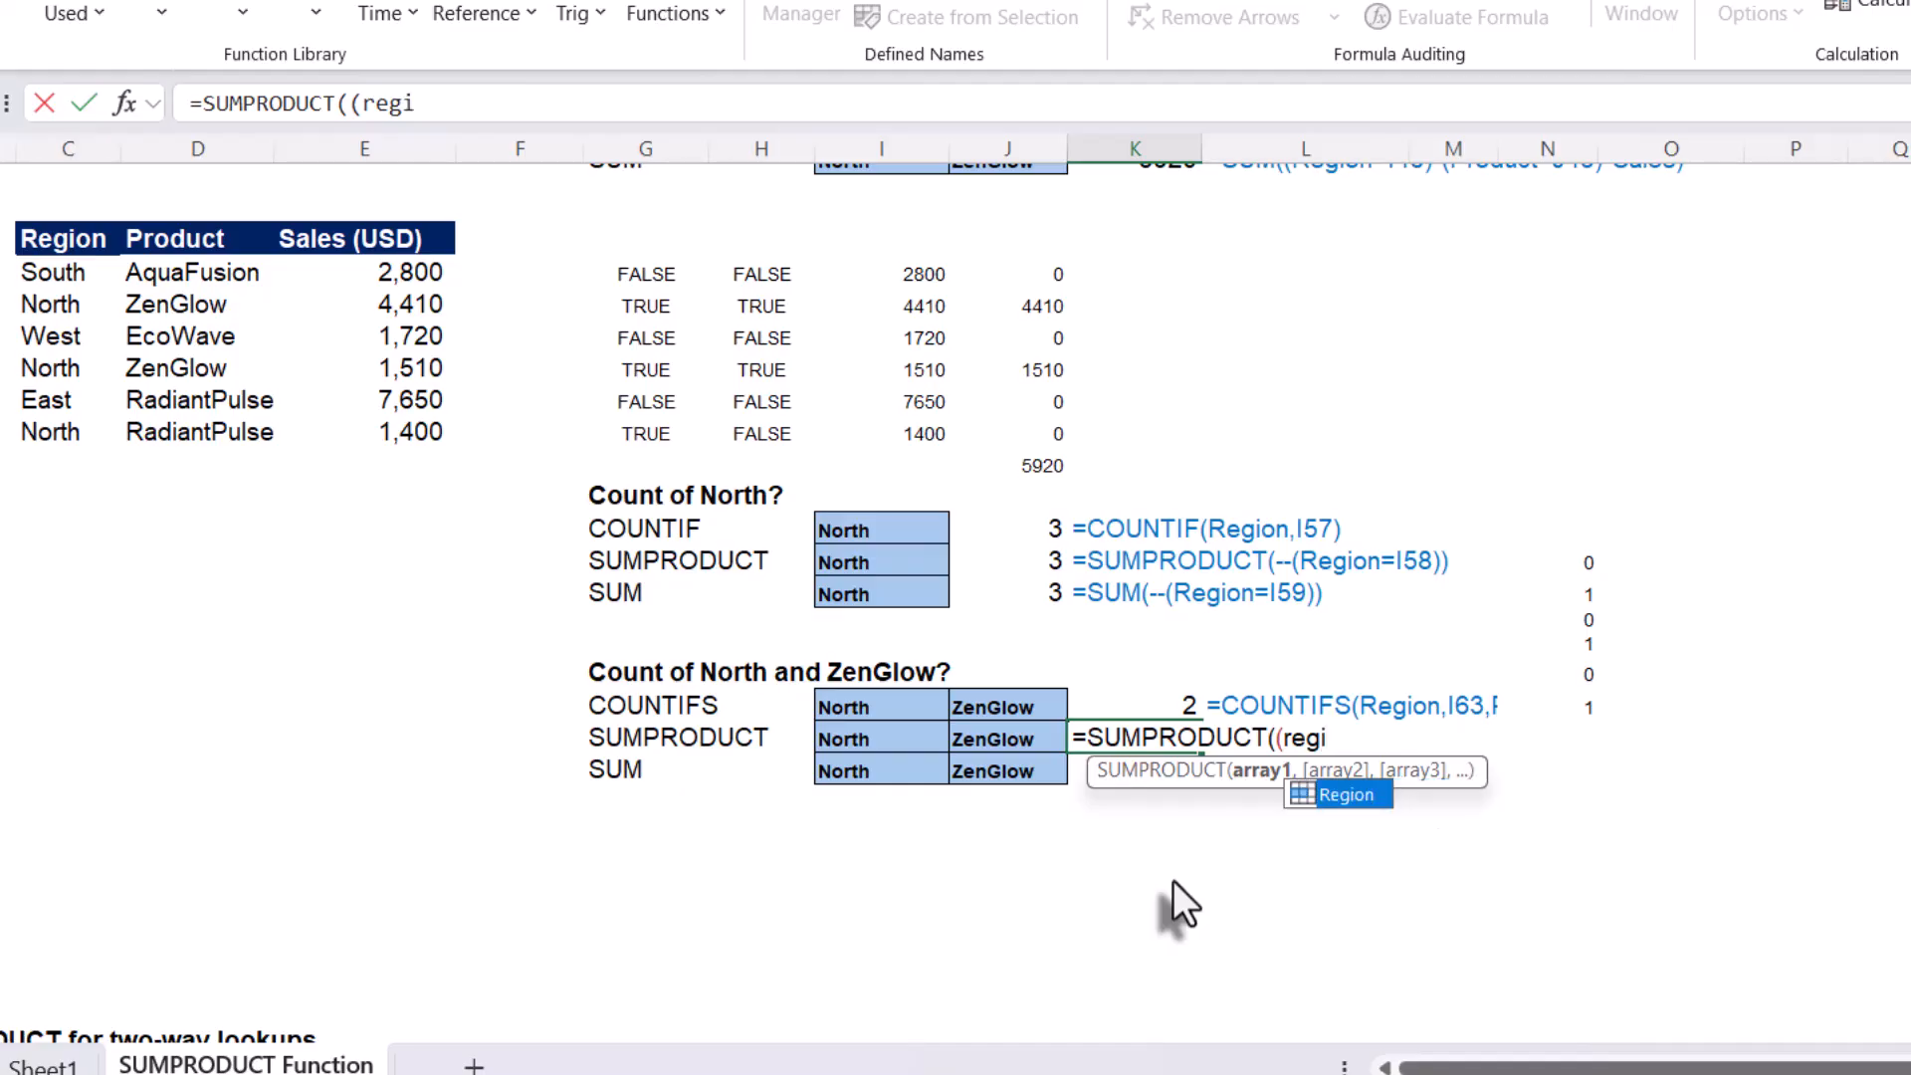
key(Tab)
text(=)
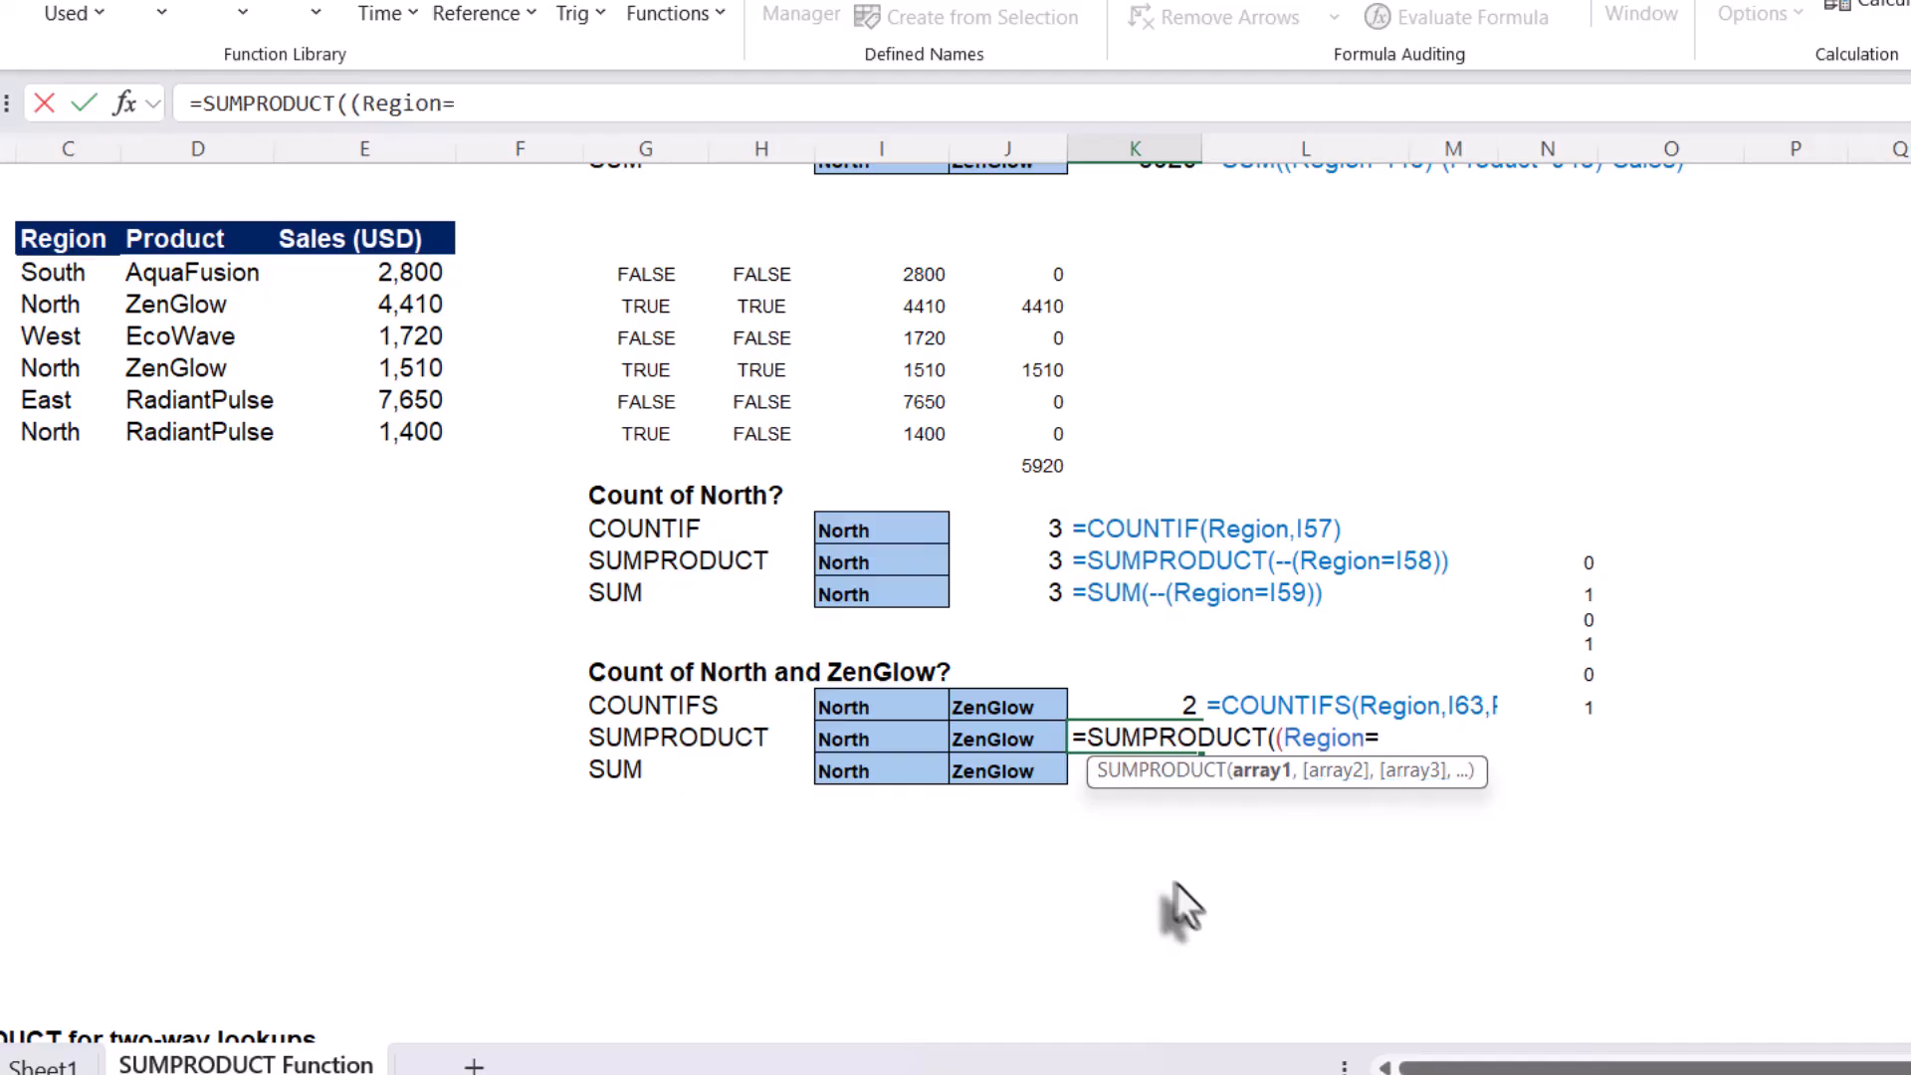
click(880, 737)
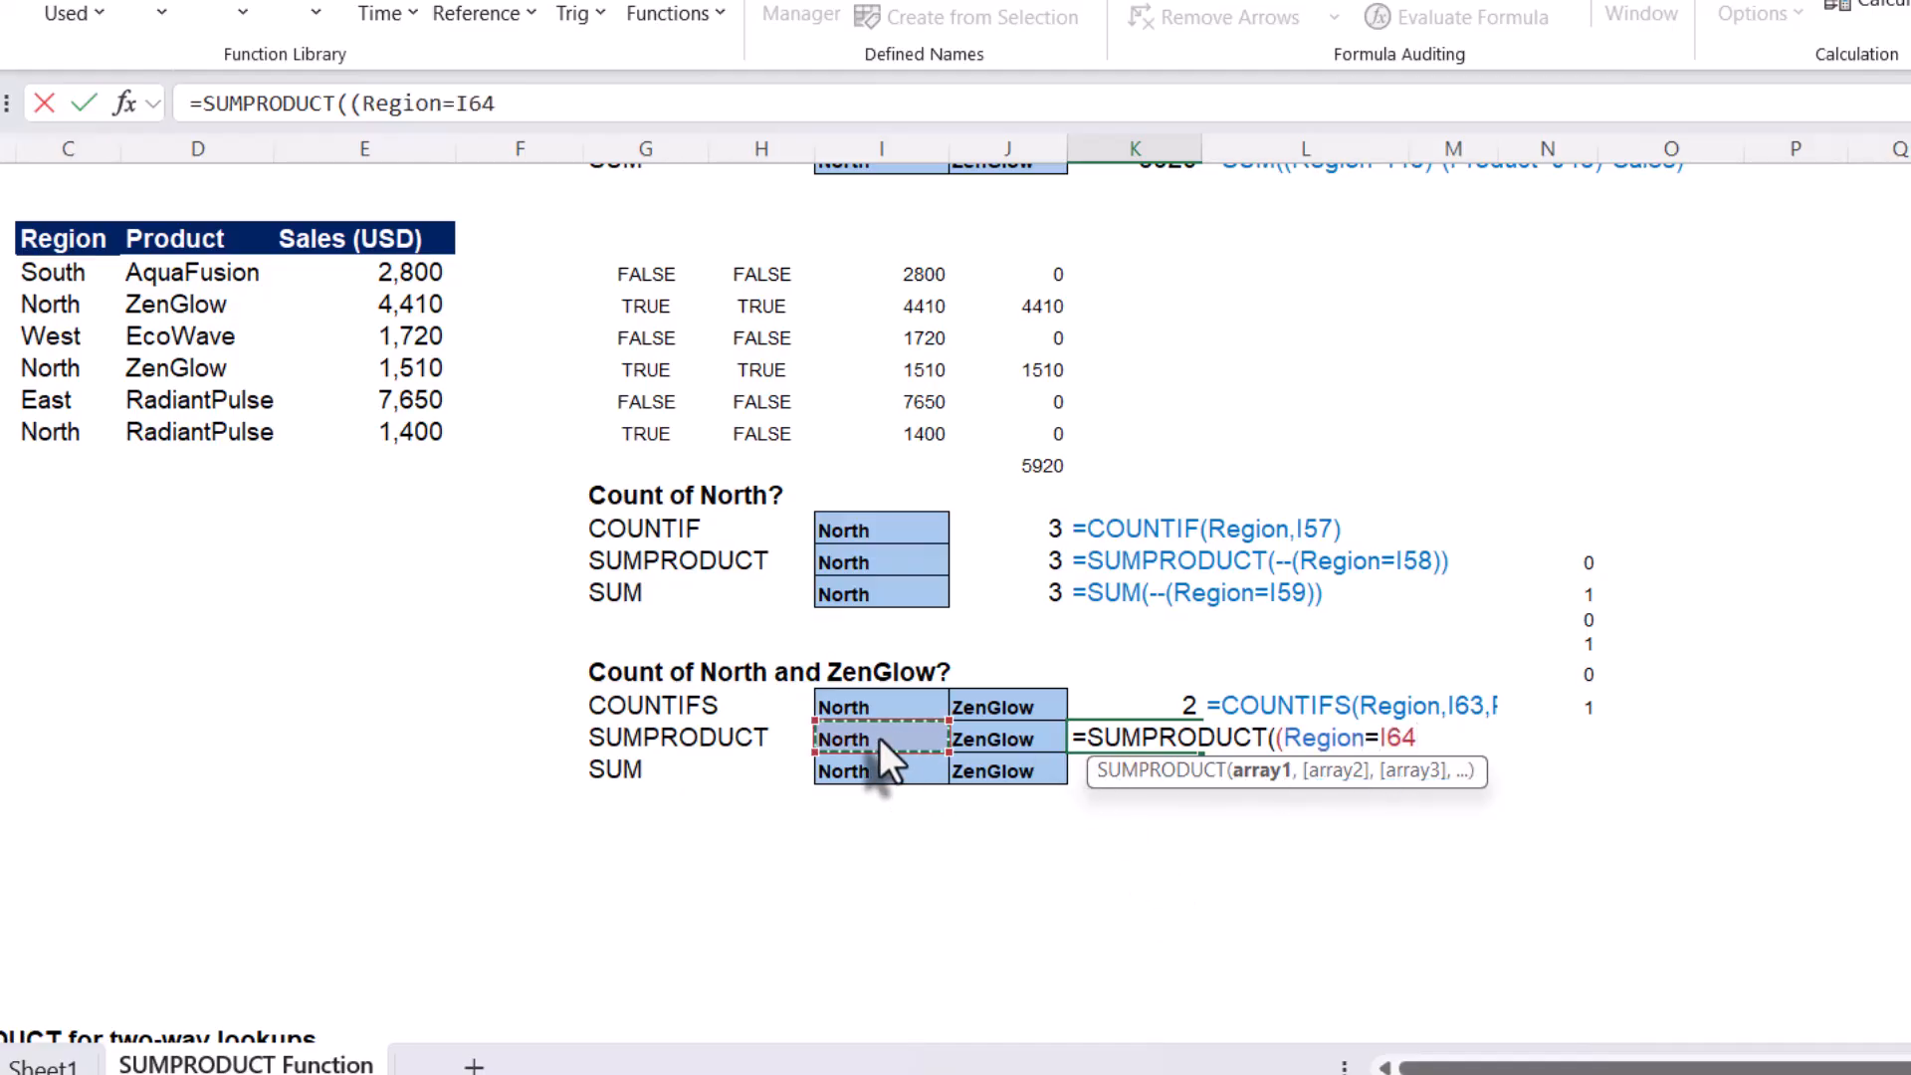
Multiply by the condition Product=J64, completing =SUMPRODUCT((Region=I64)*(Product=J64)) in K64, and select the cell to review its formula
text()*(pro)
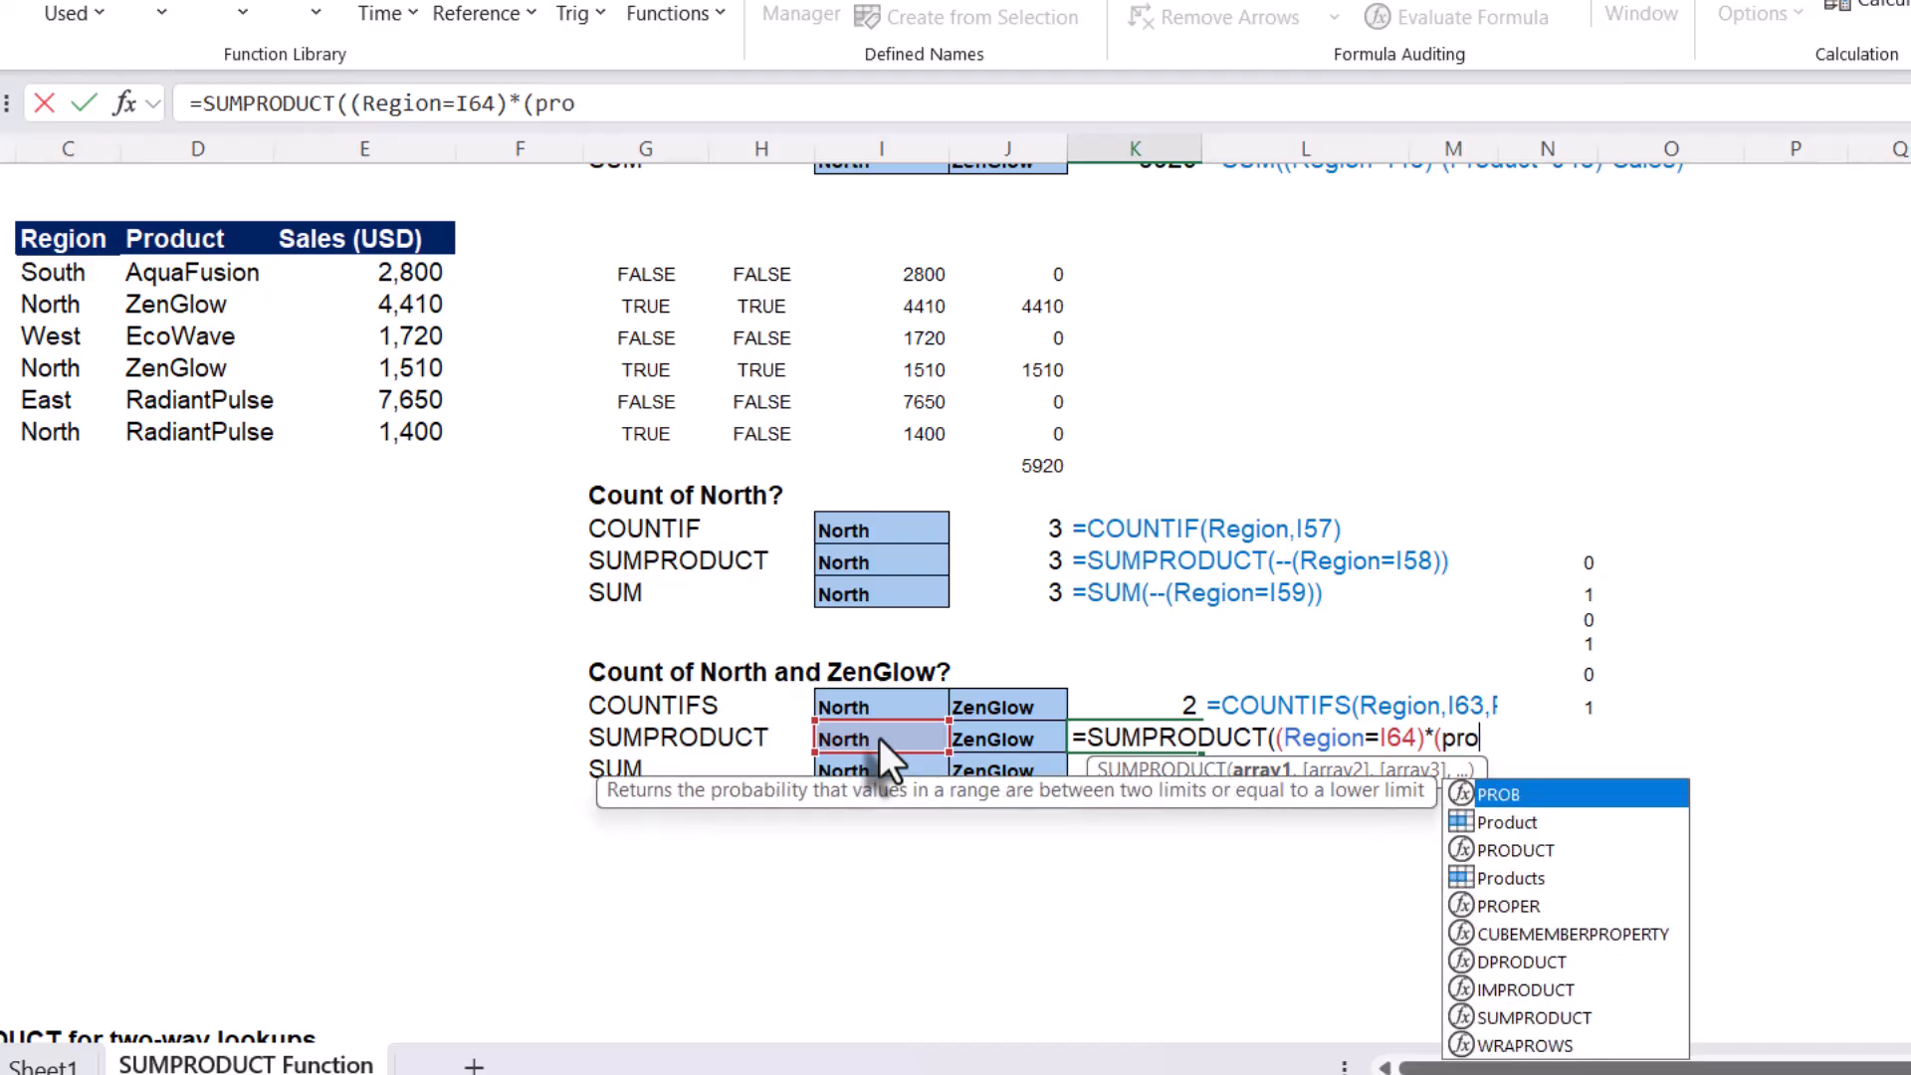
key(Down)
key(Tab)
text(=)
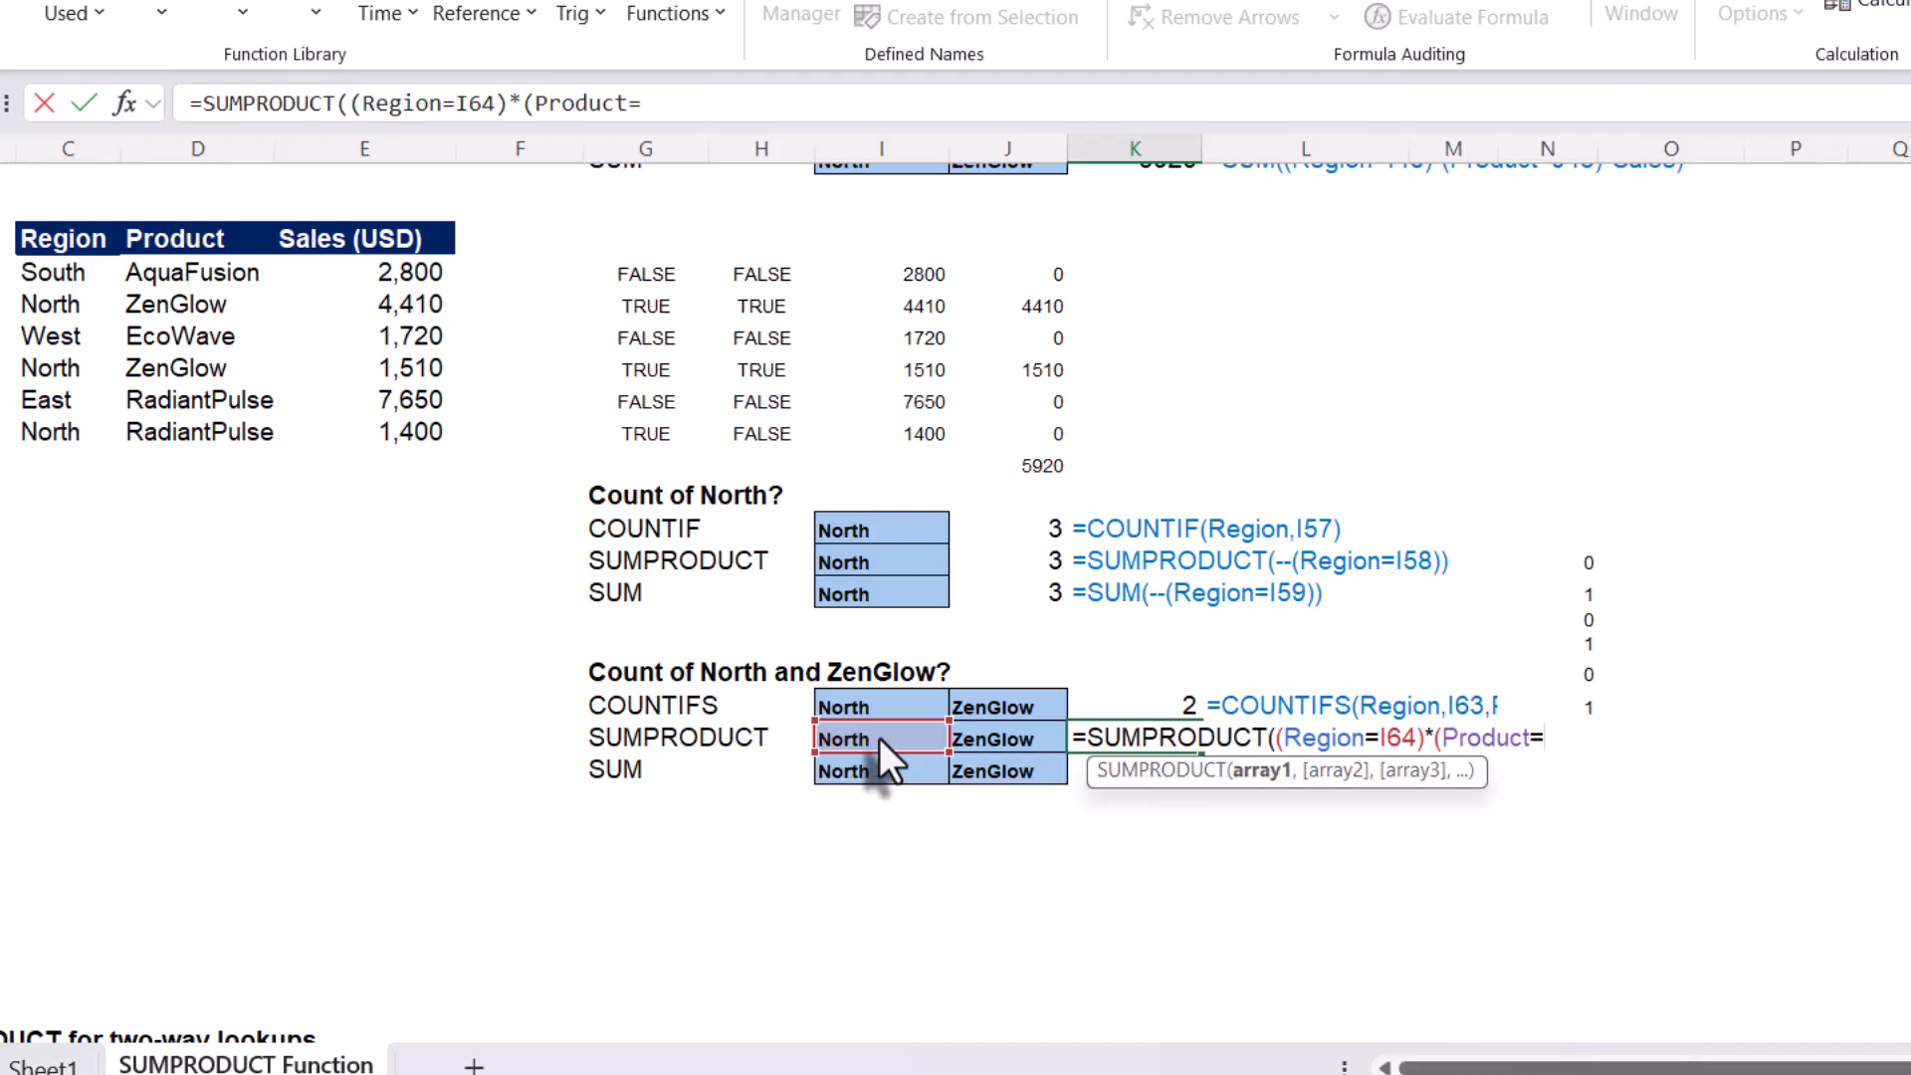
click(994, 739)
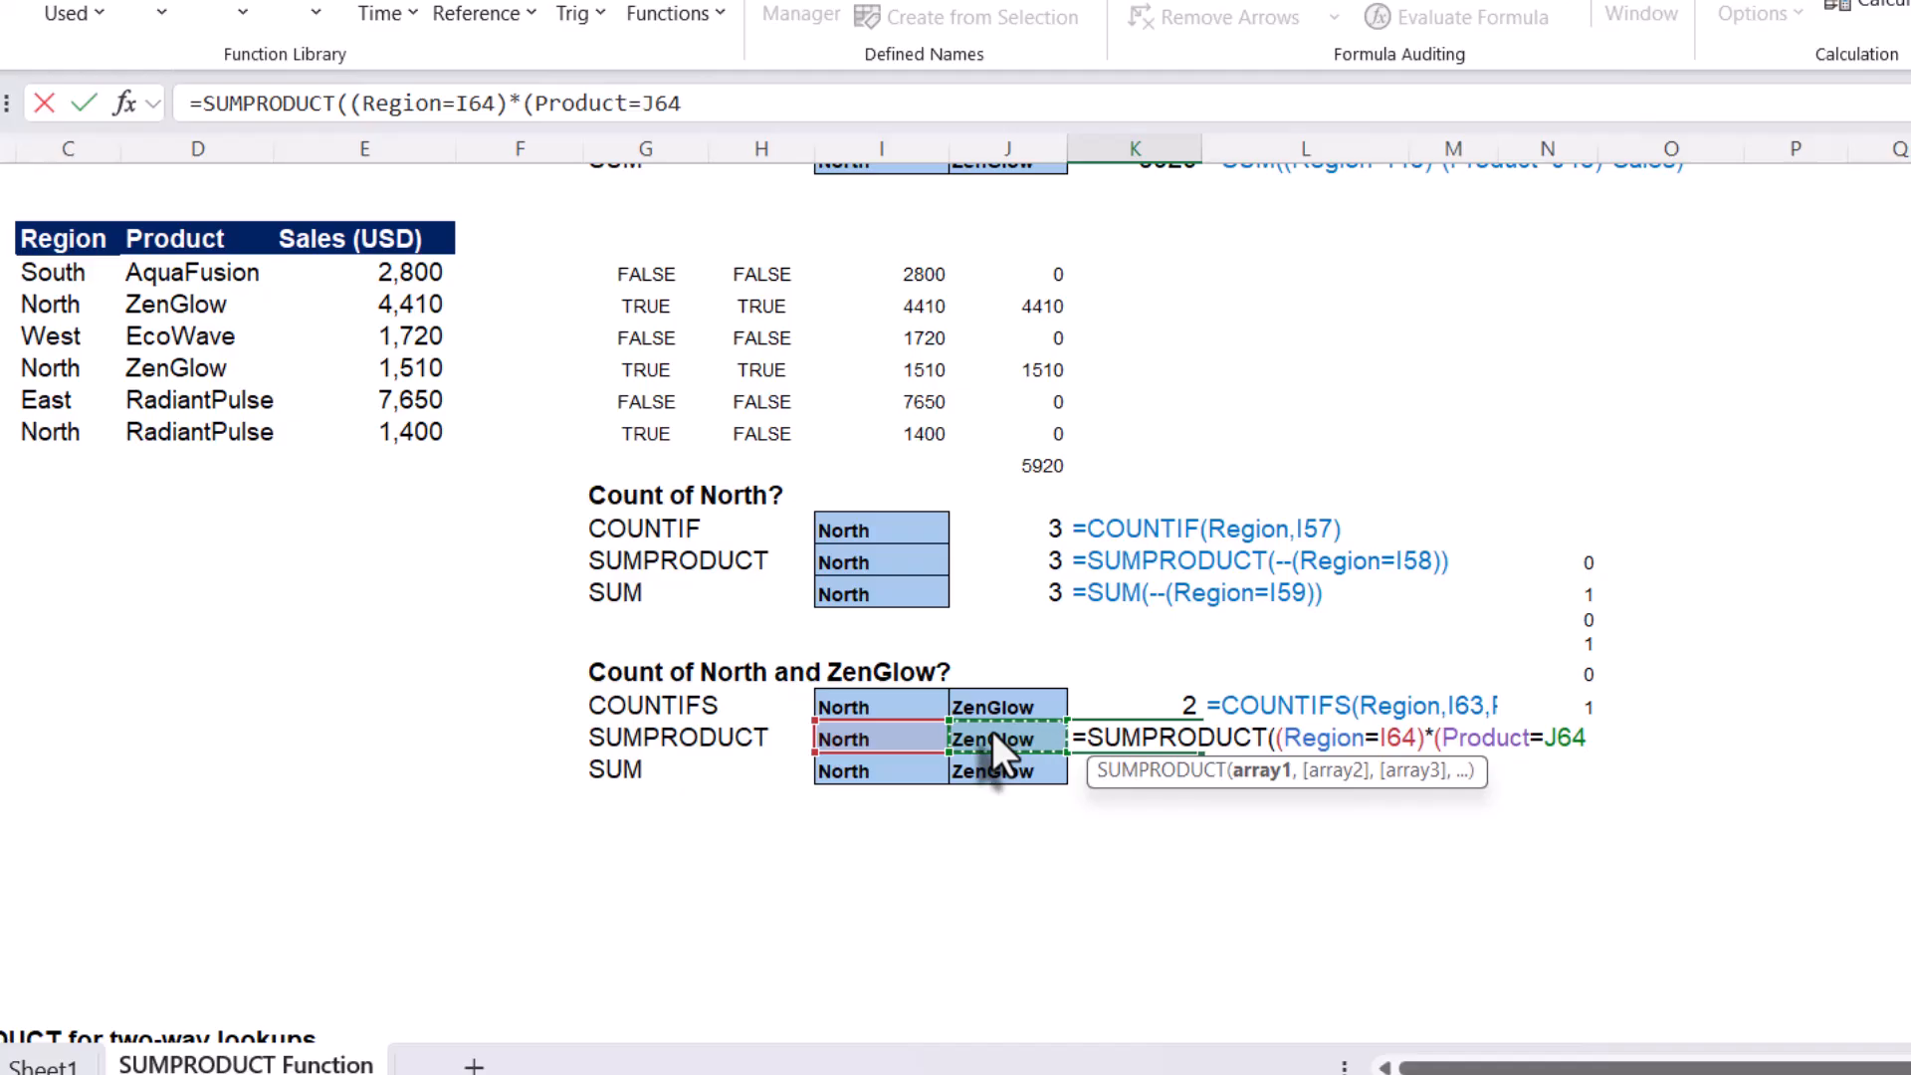
text()))
key(Return)
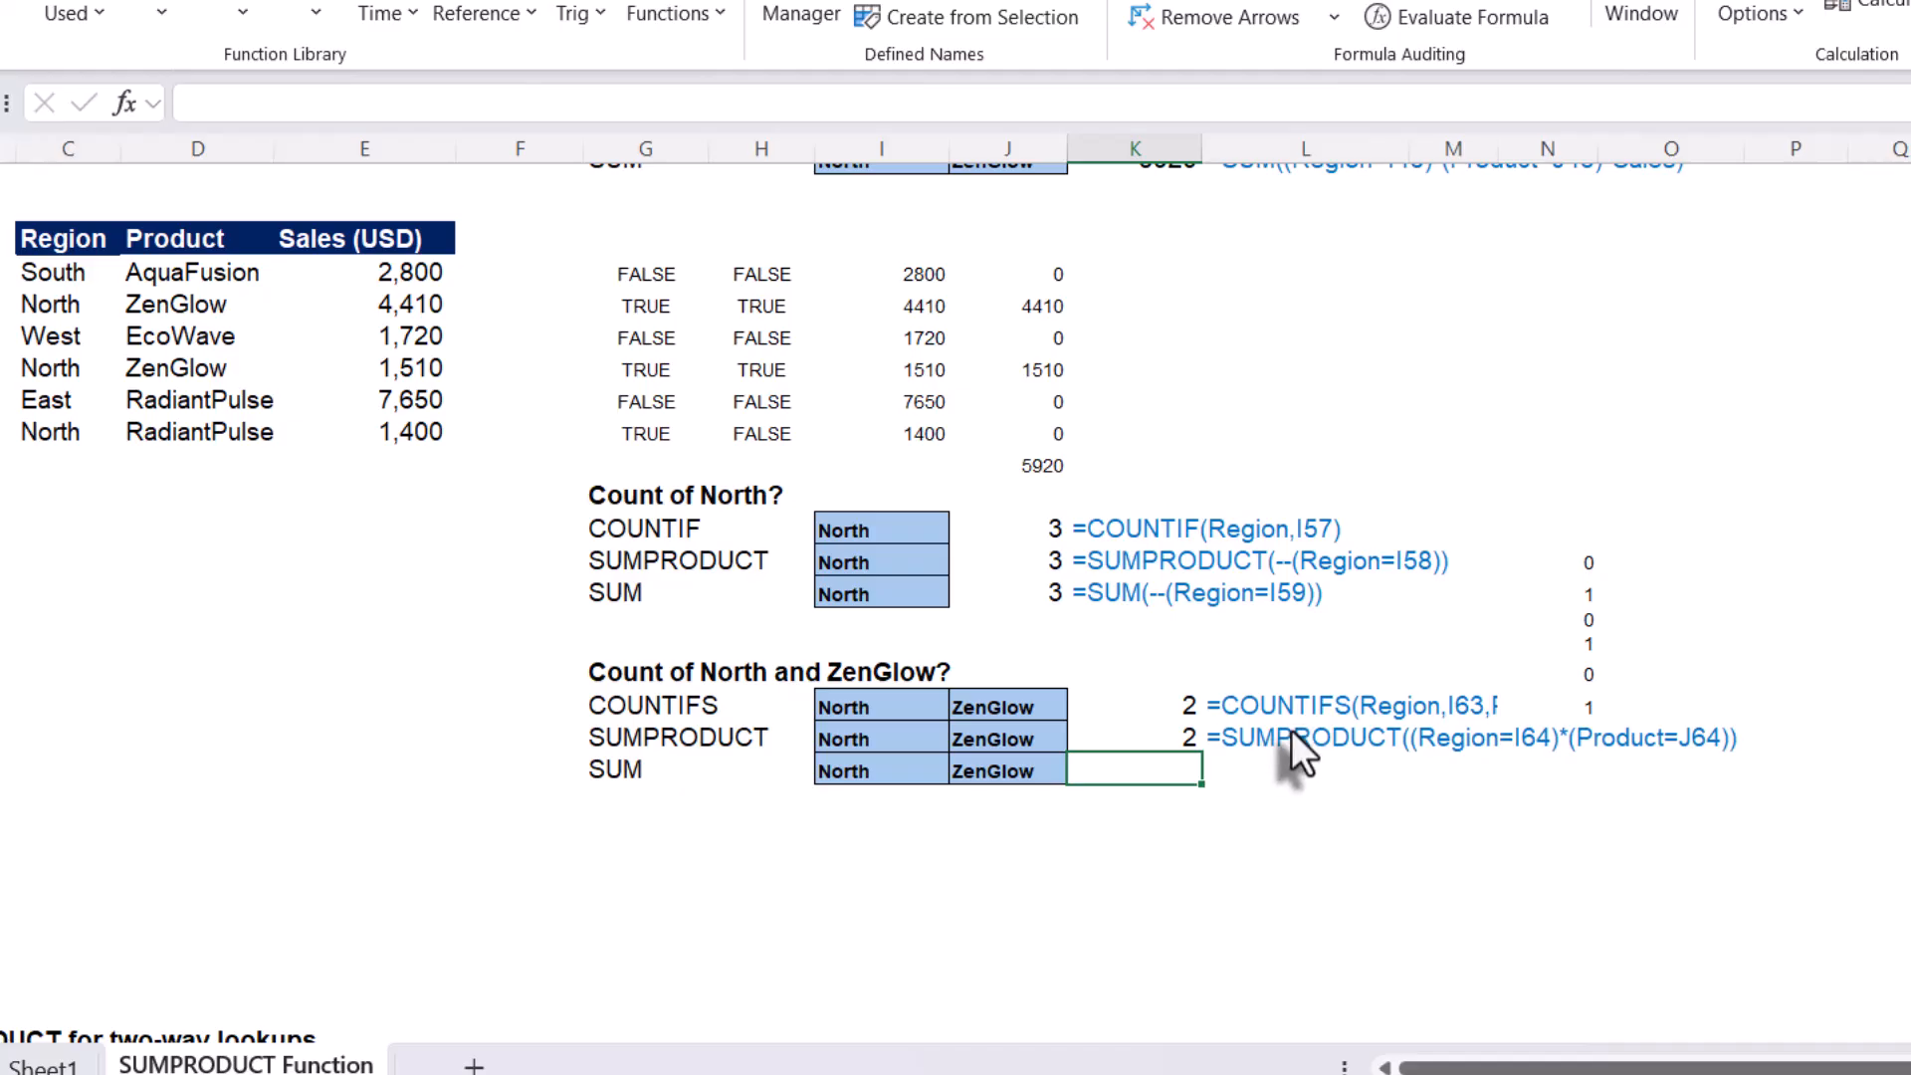
click(1186, 739)
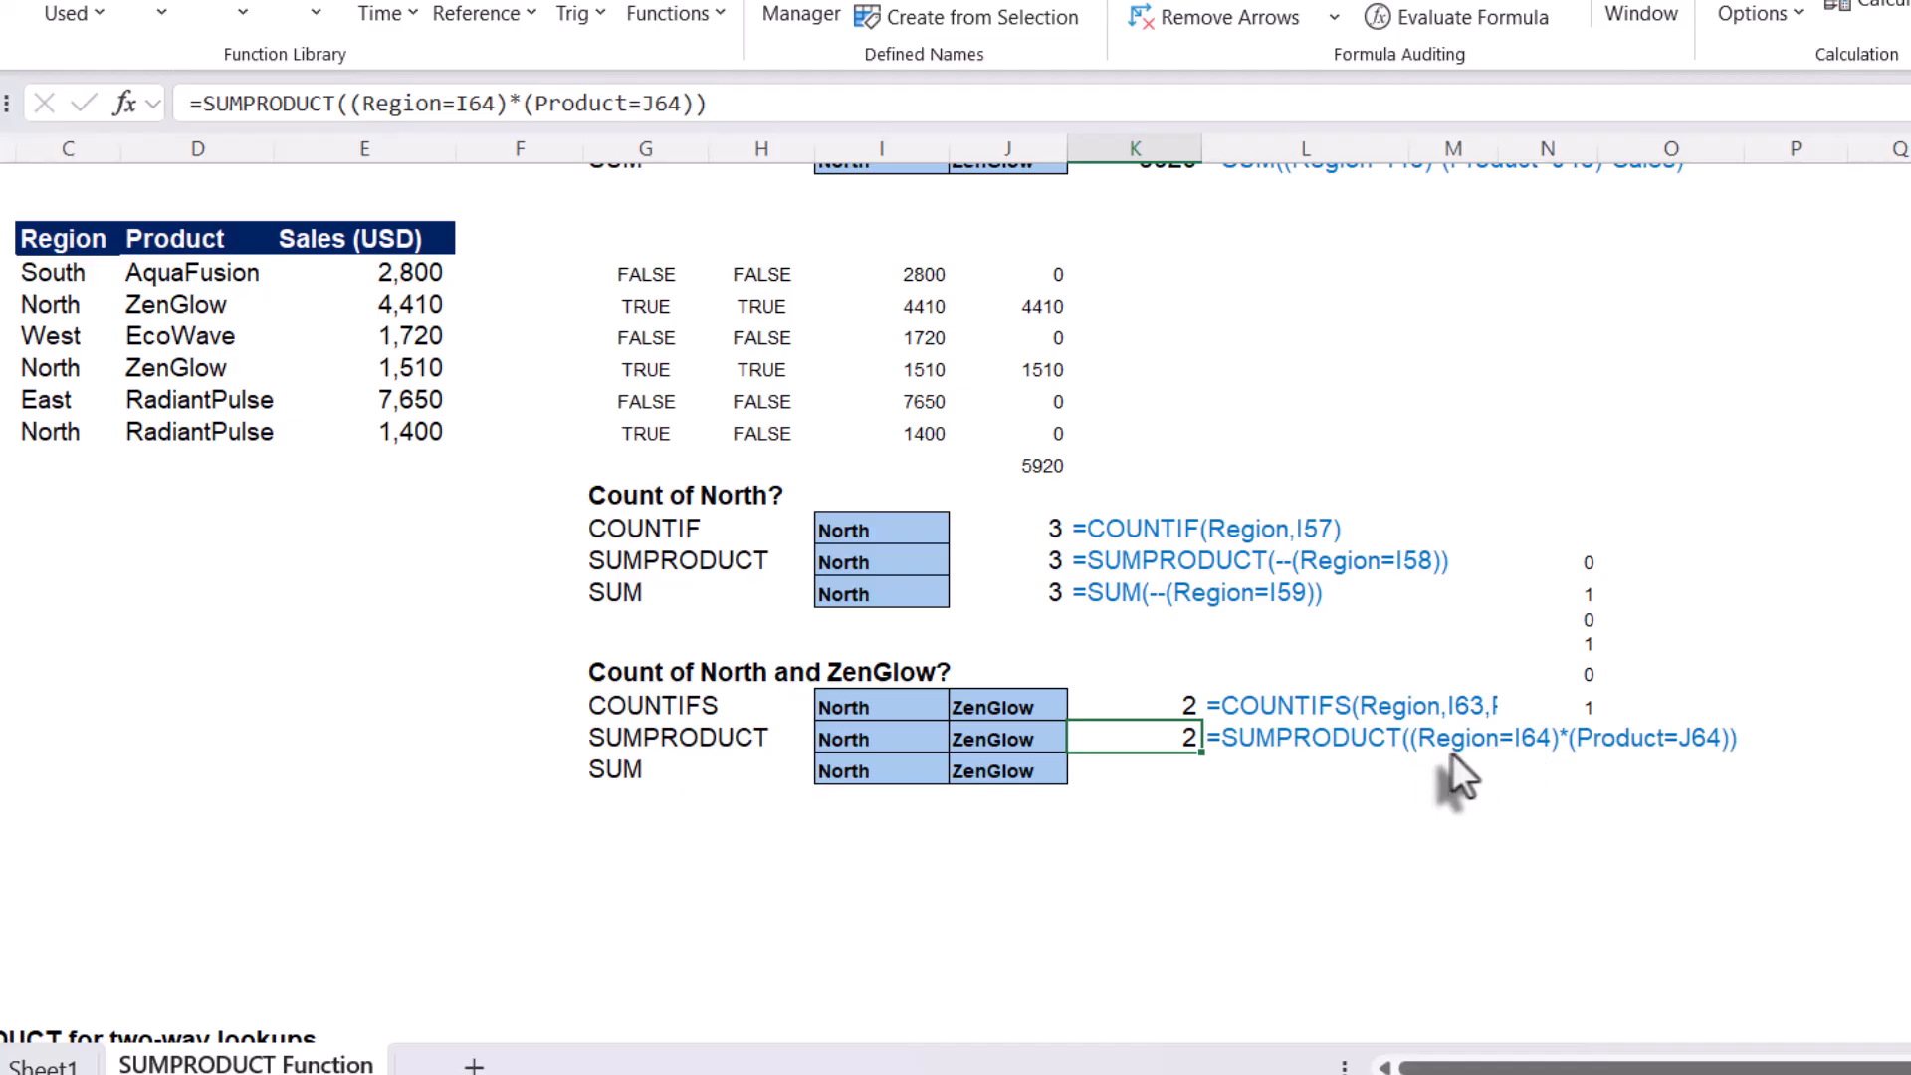
Enter =Region=I64 in P64, beside the SUMPRODUCT row, to spill the region test for every record
click(1838, 736)
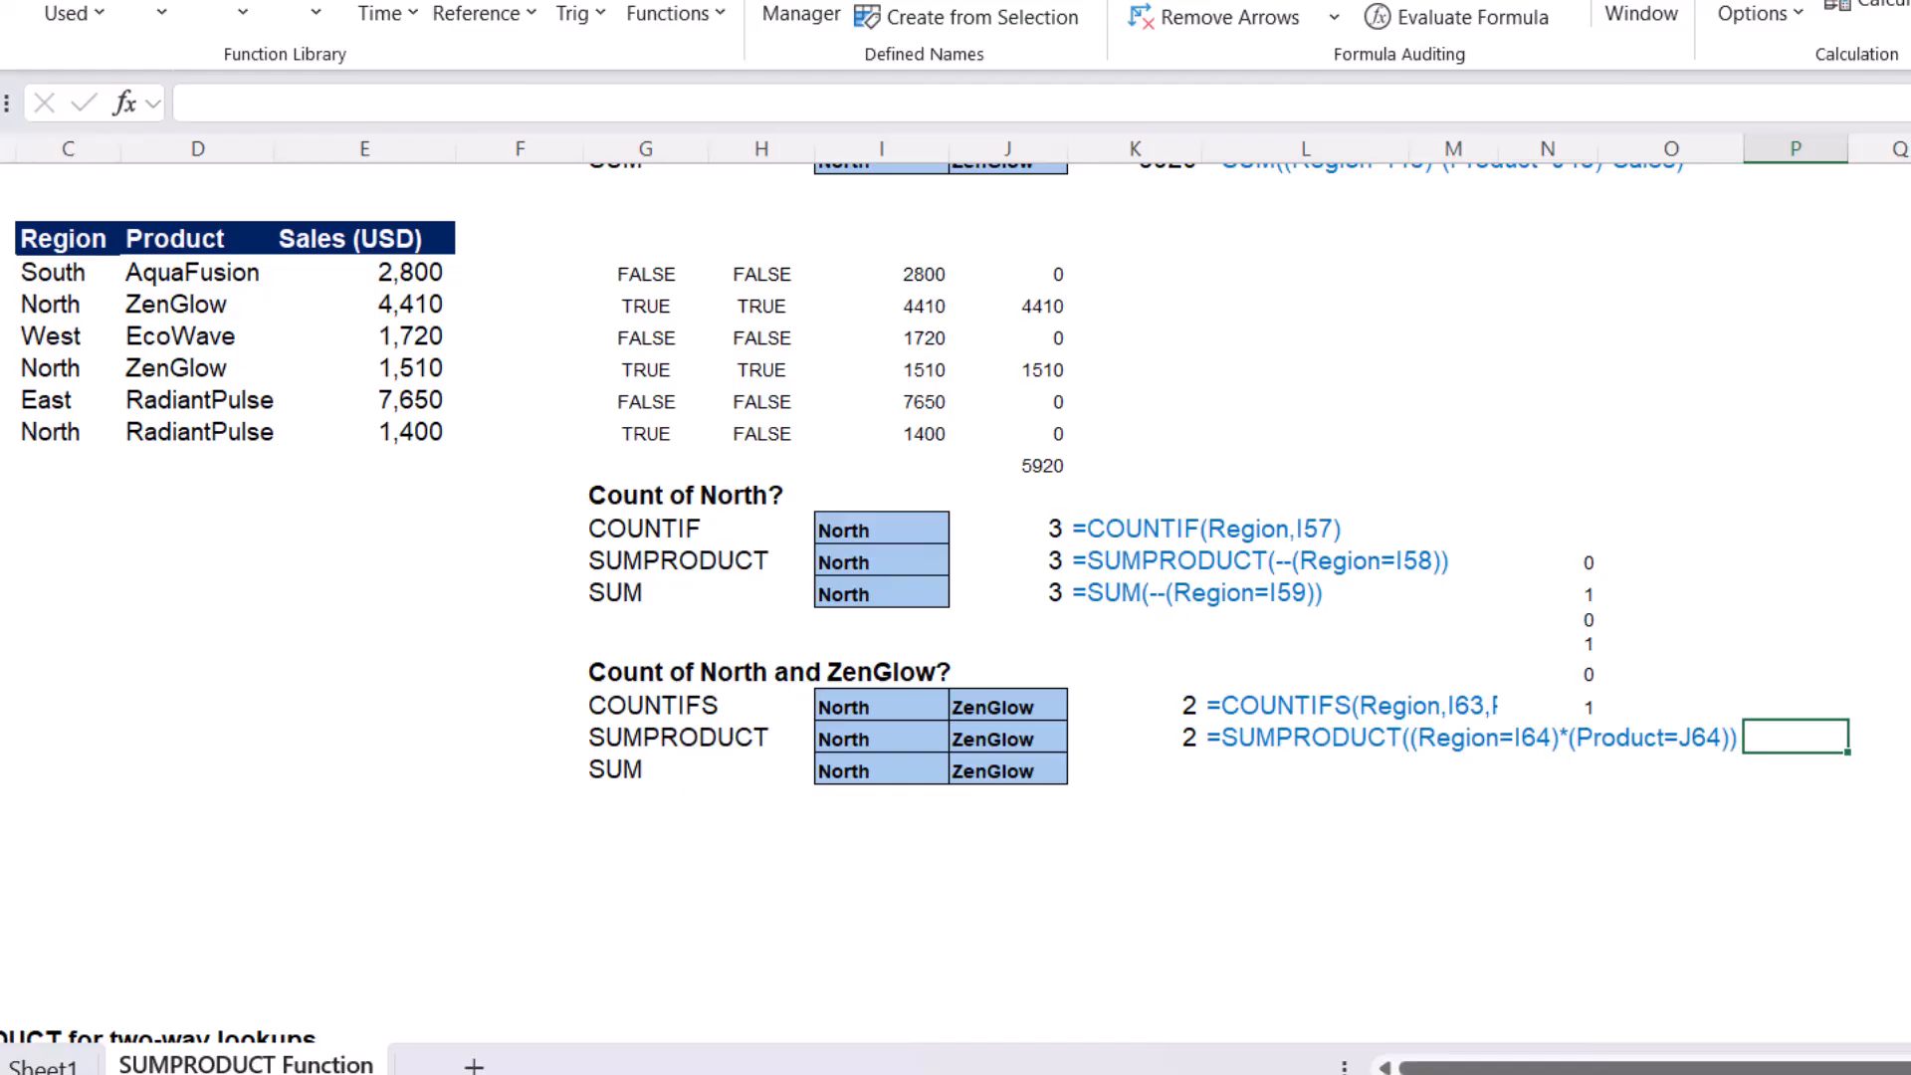
text(=)
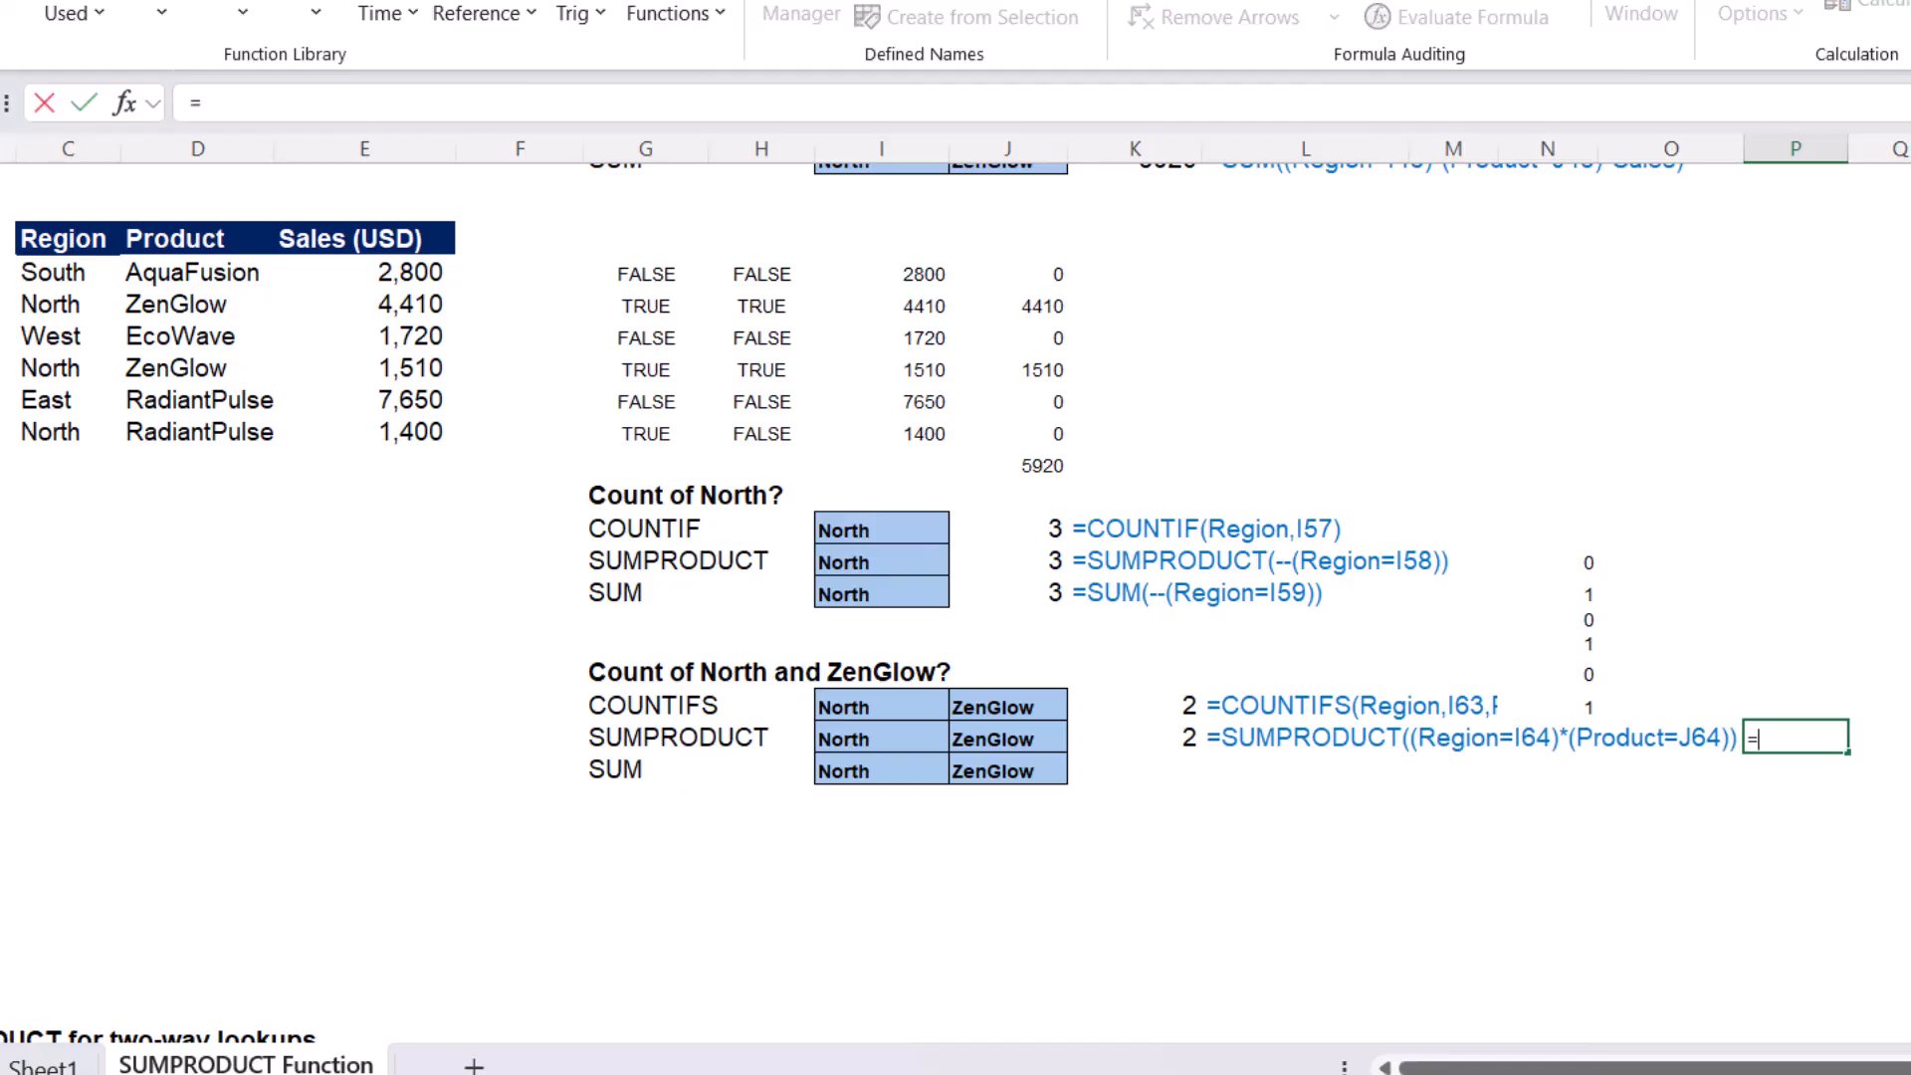
text(re)
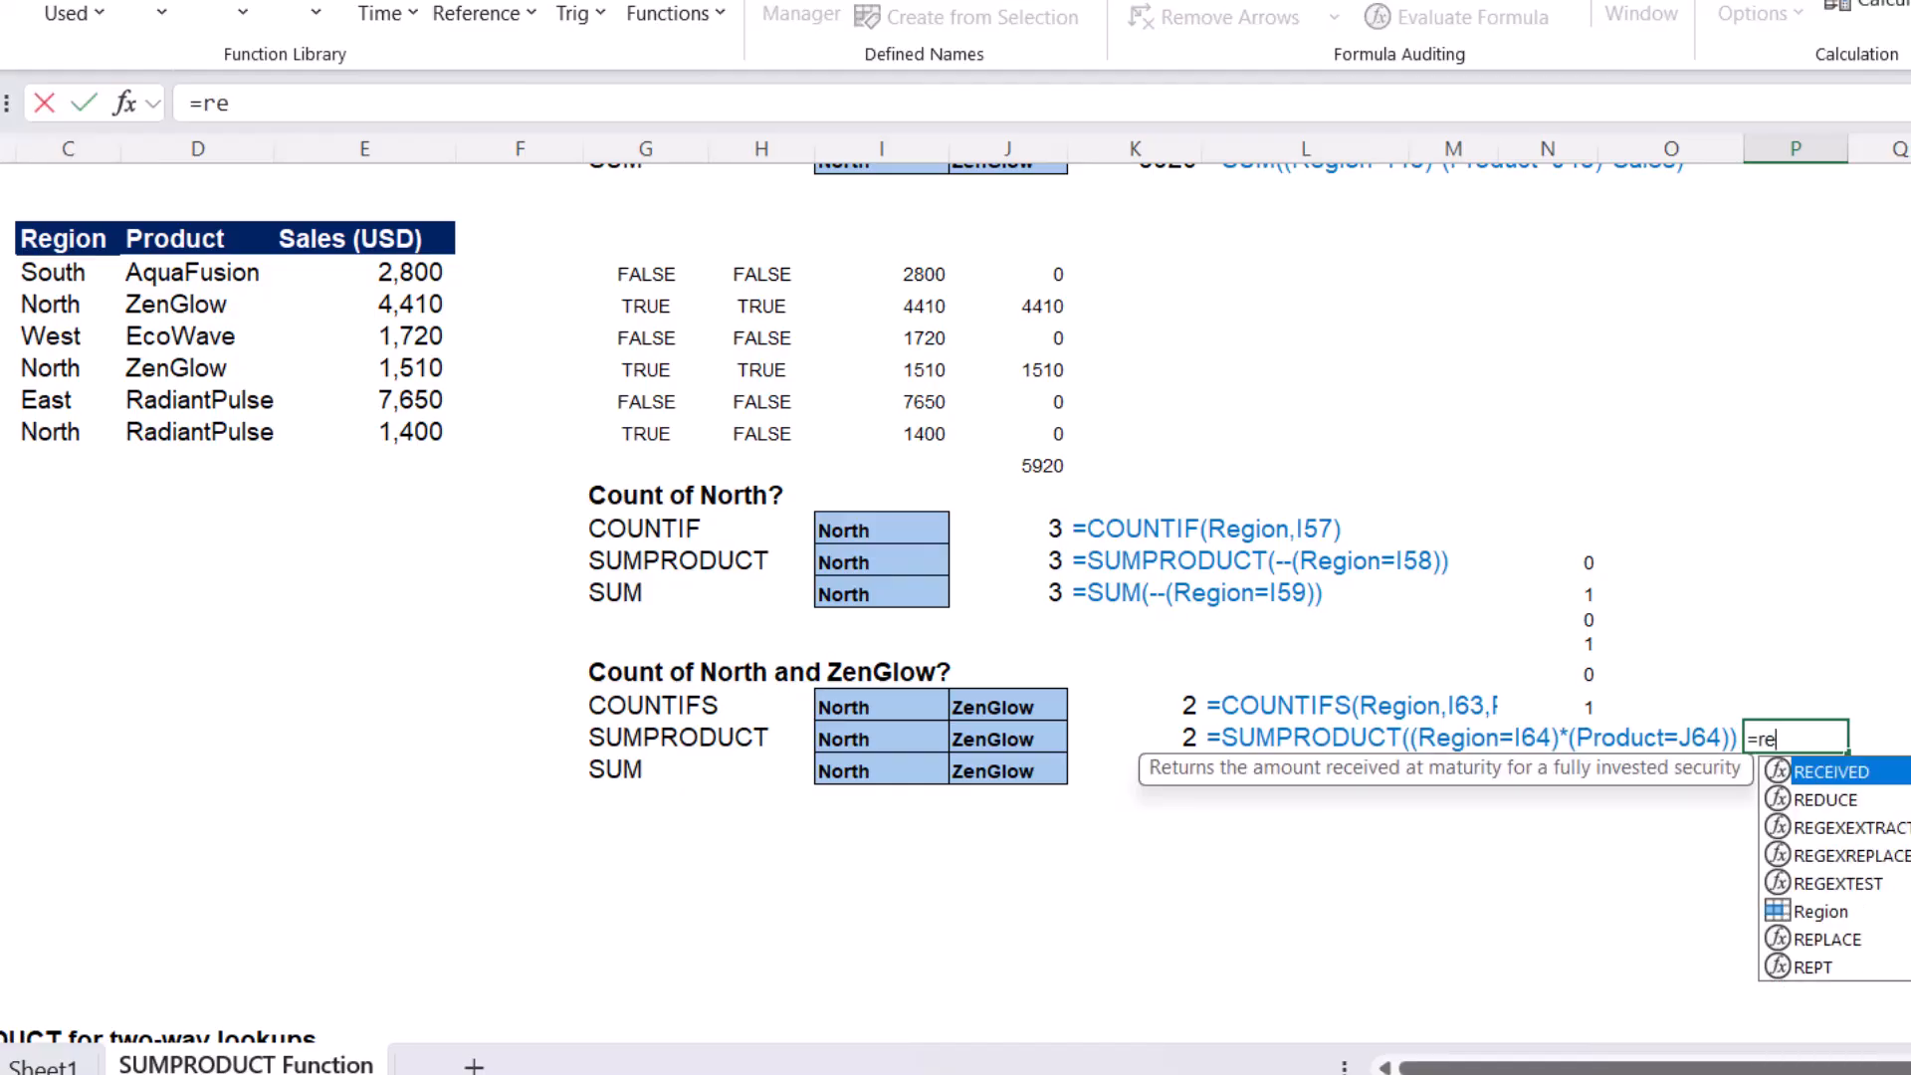
text(gi)
key(Tab)
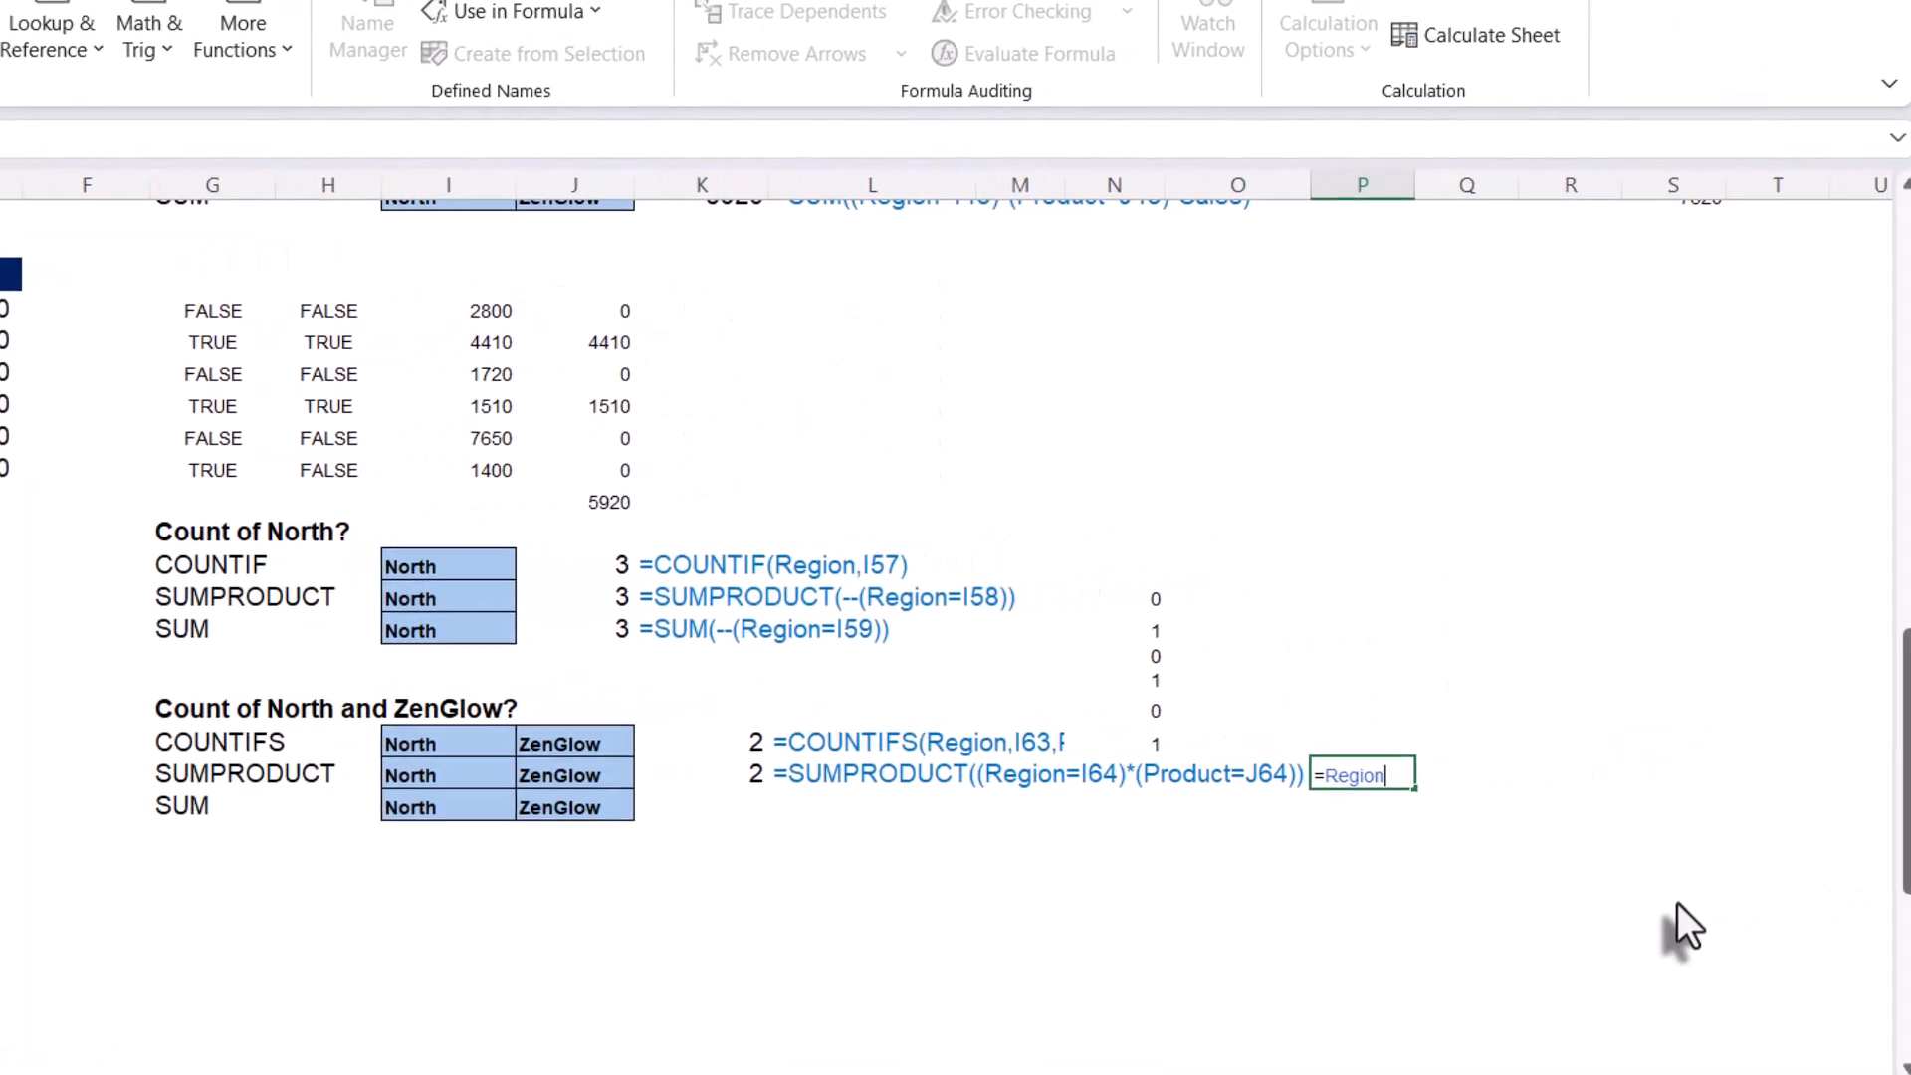
text(=)
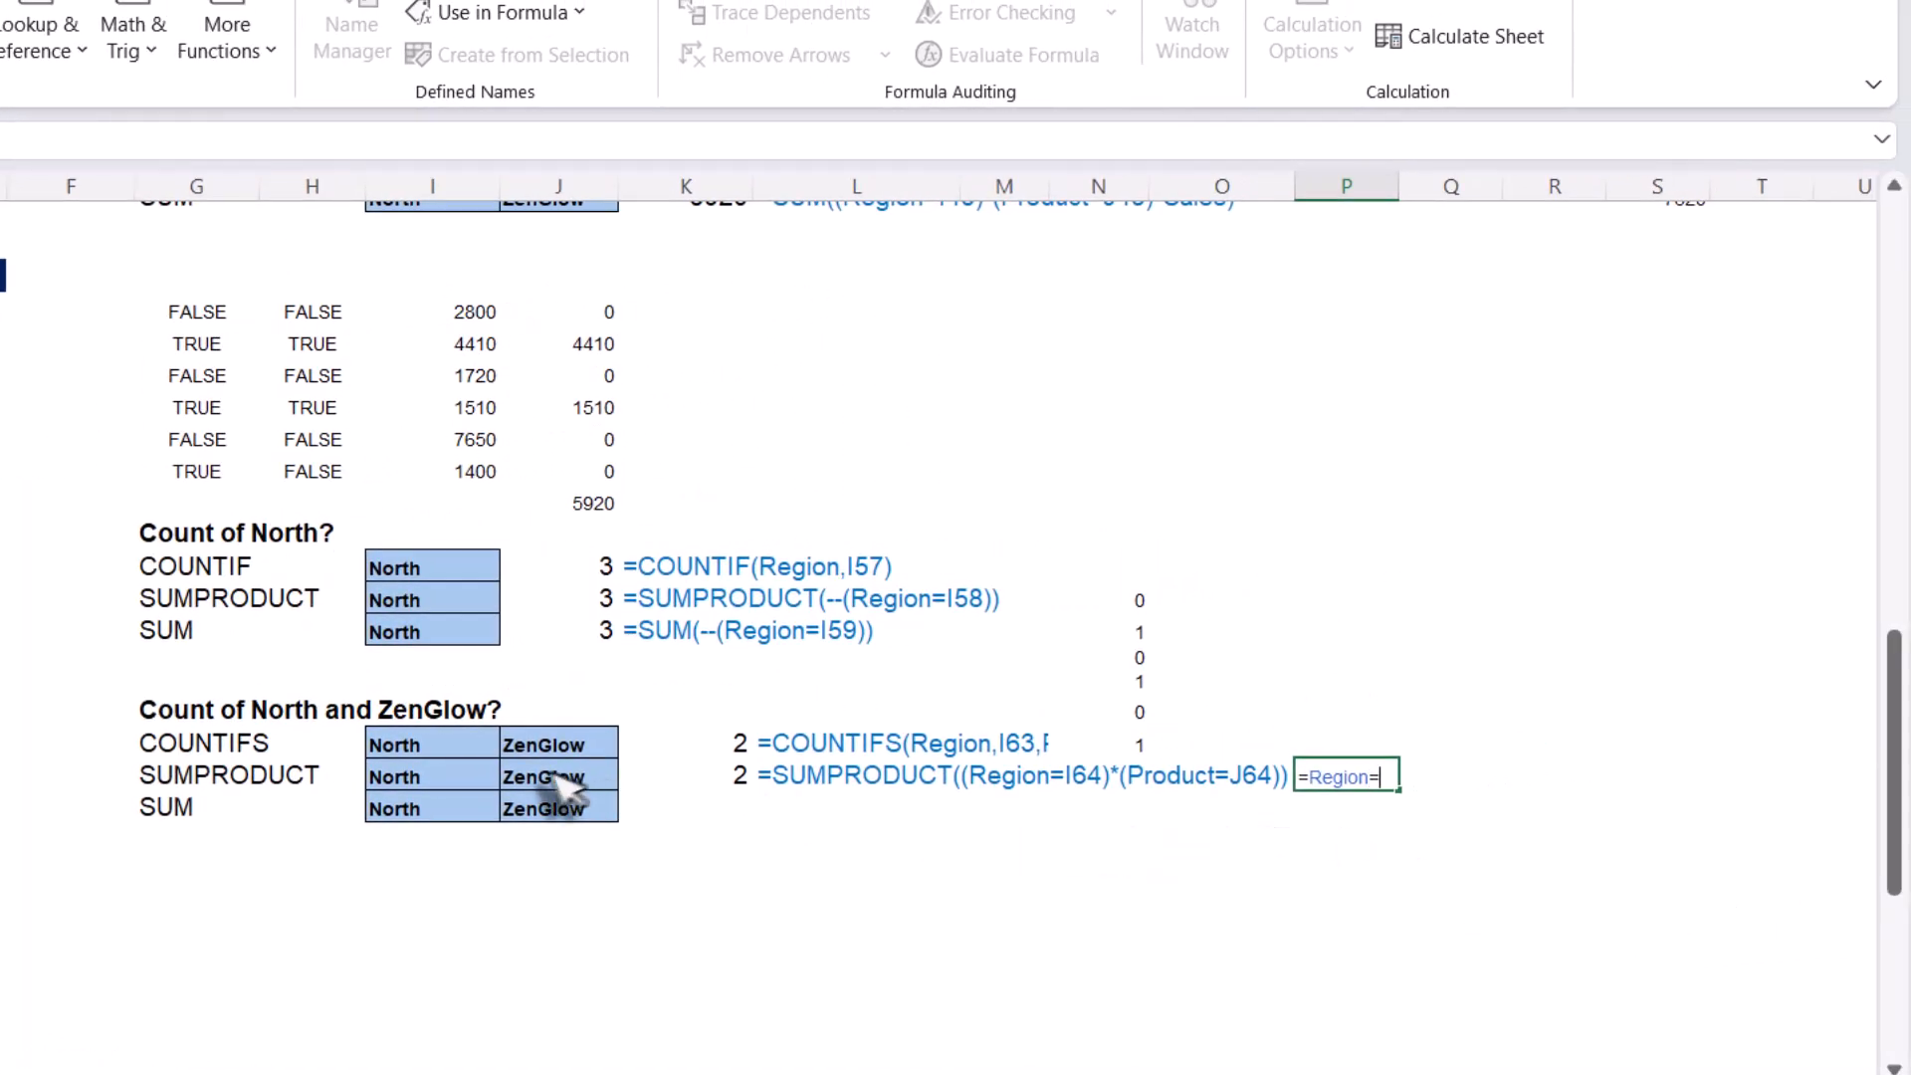
click(466, 792)
key(Return)
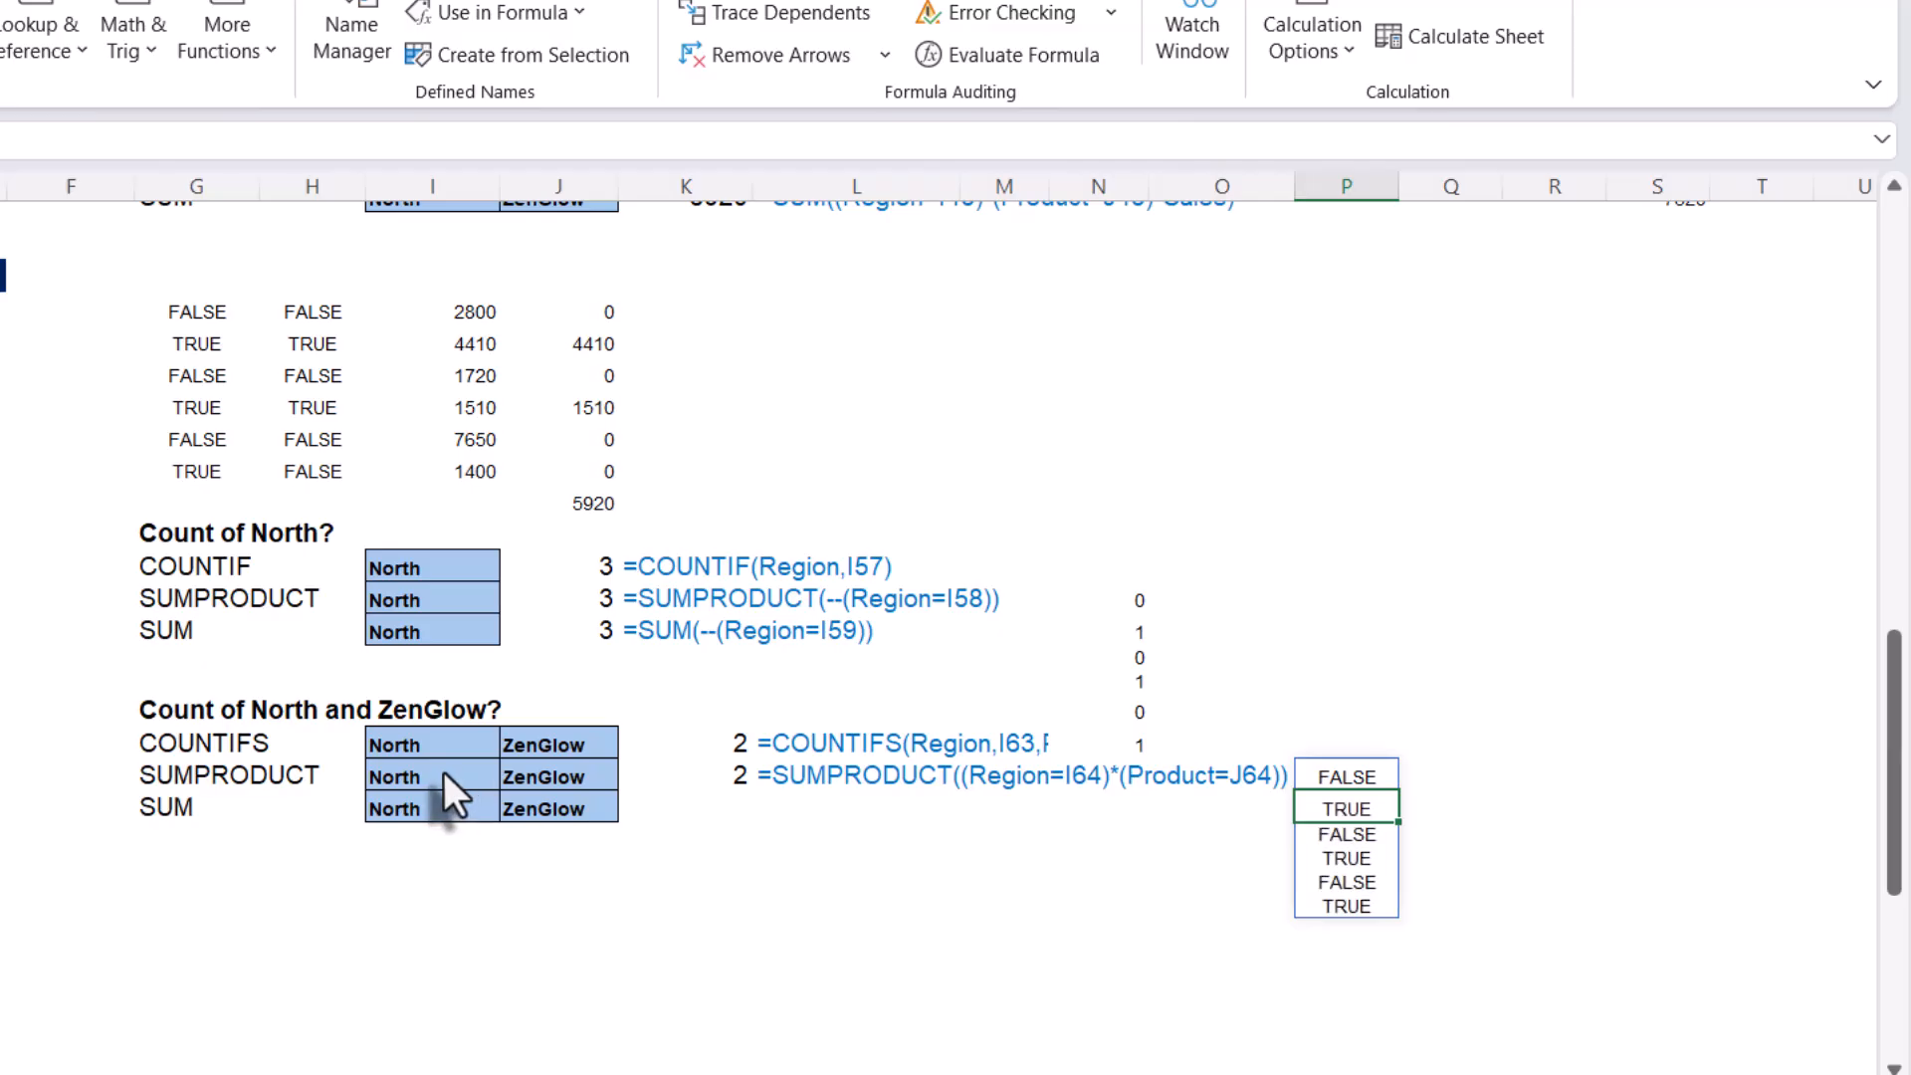
Enter =Product=J64 in Q64 to spill the product test next to the region test
click(1434, 782)
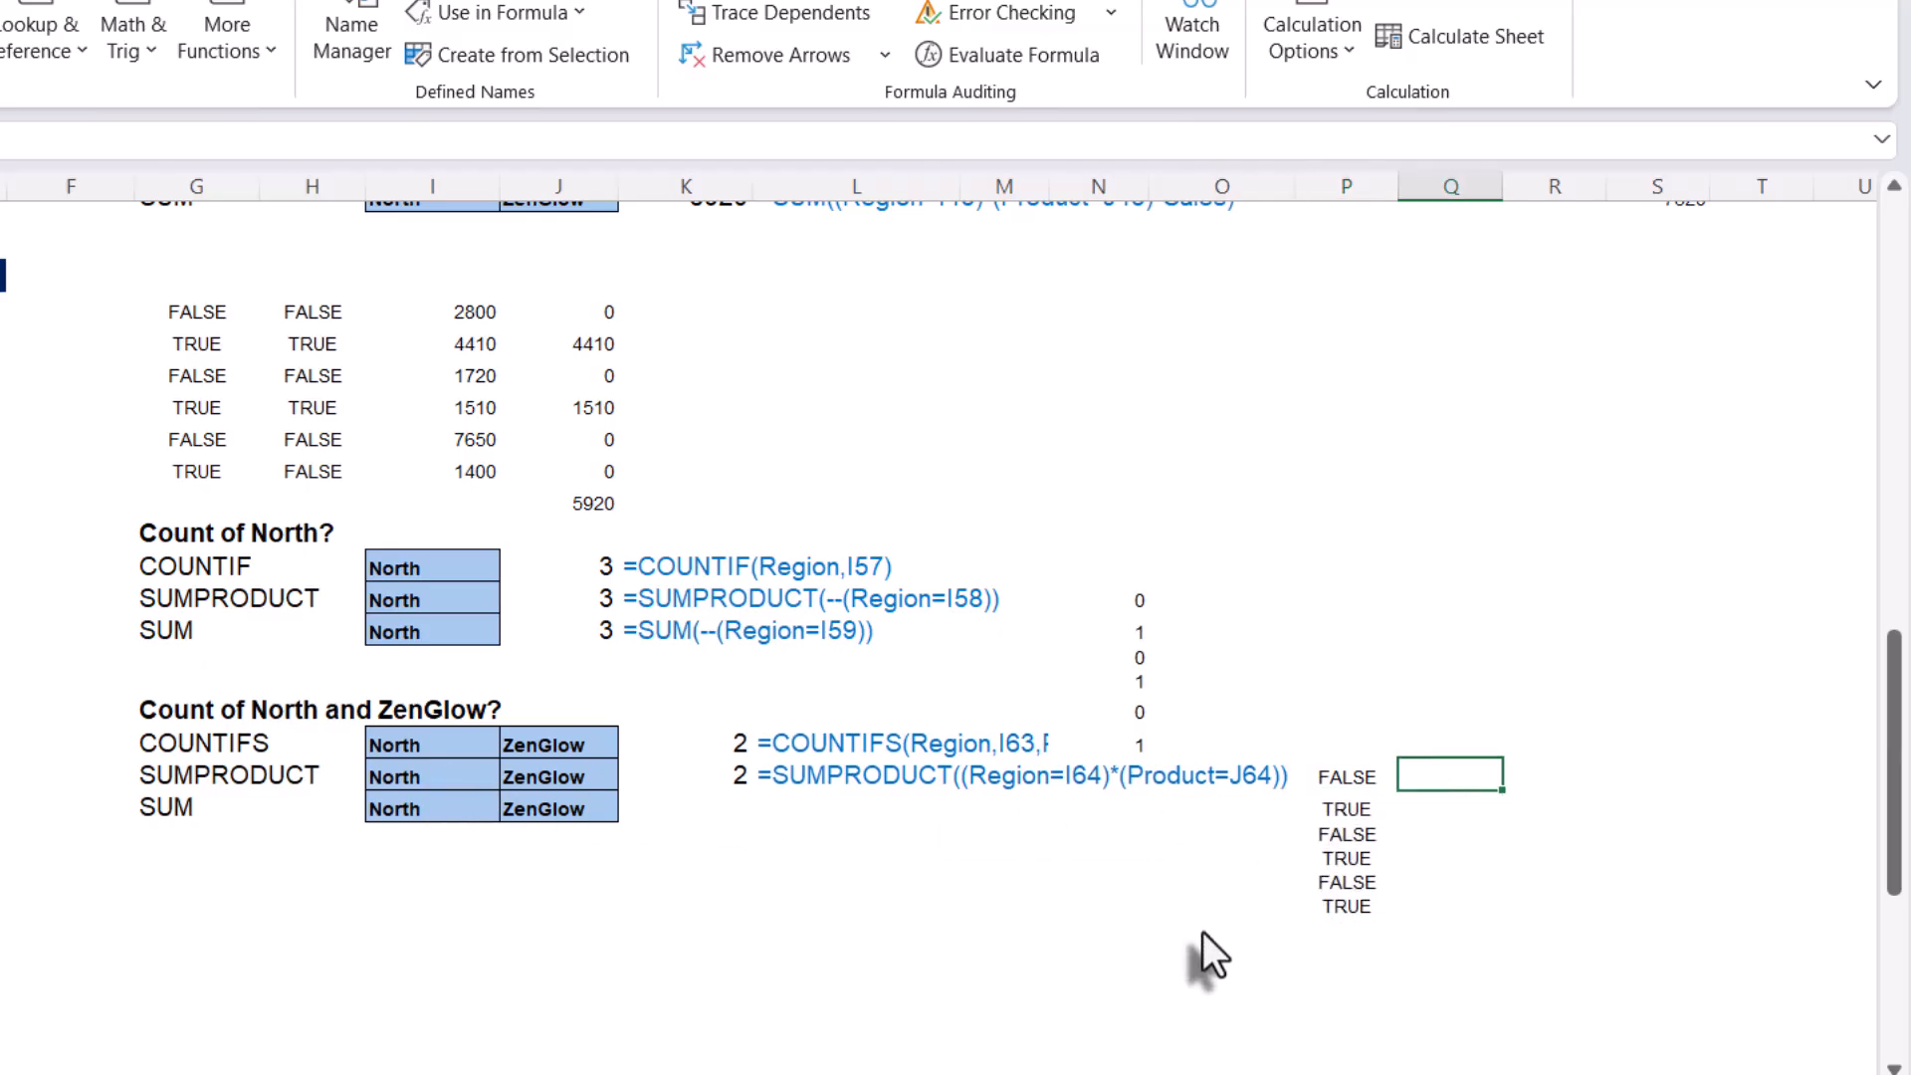
text(=prod)
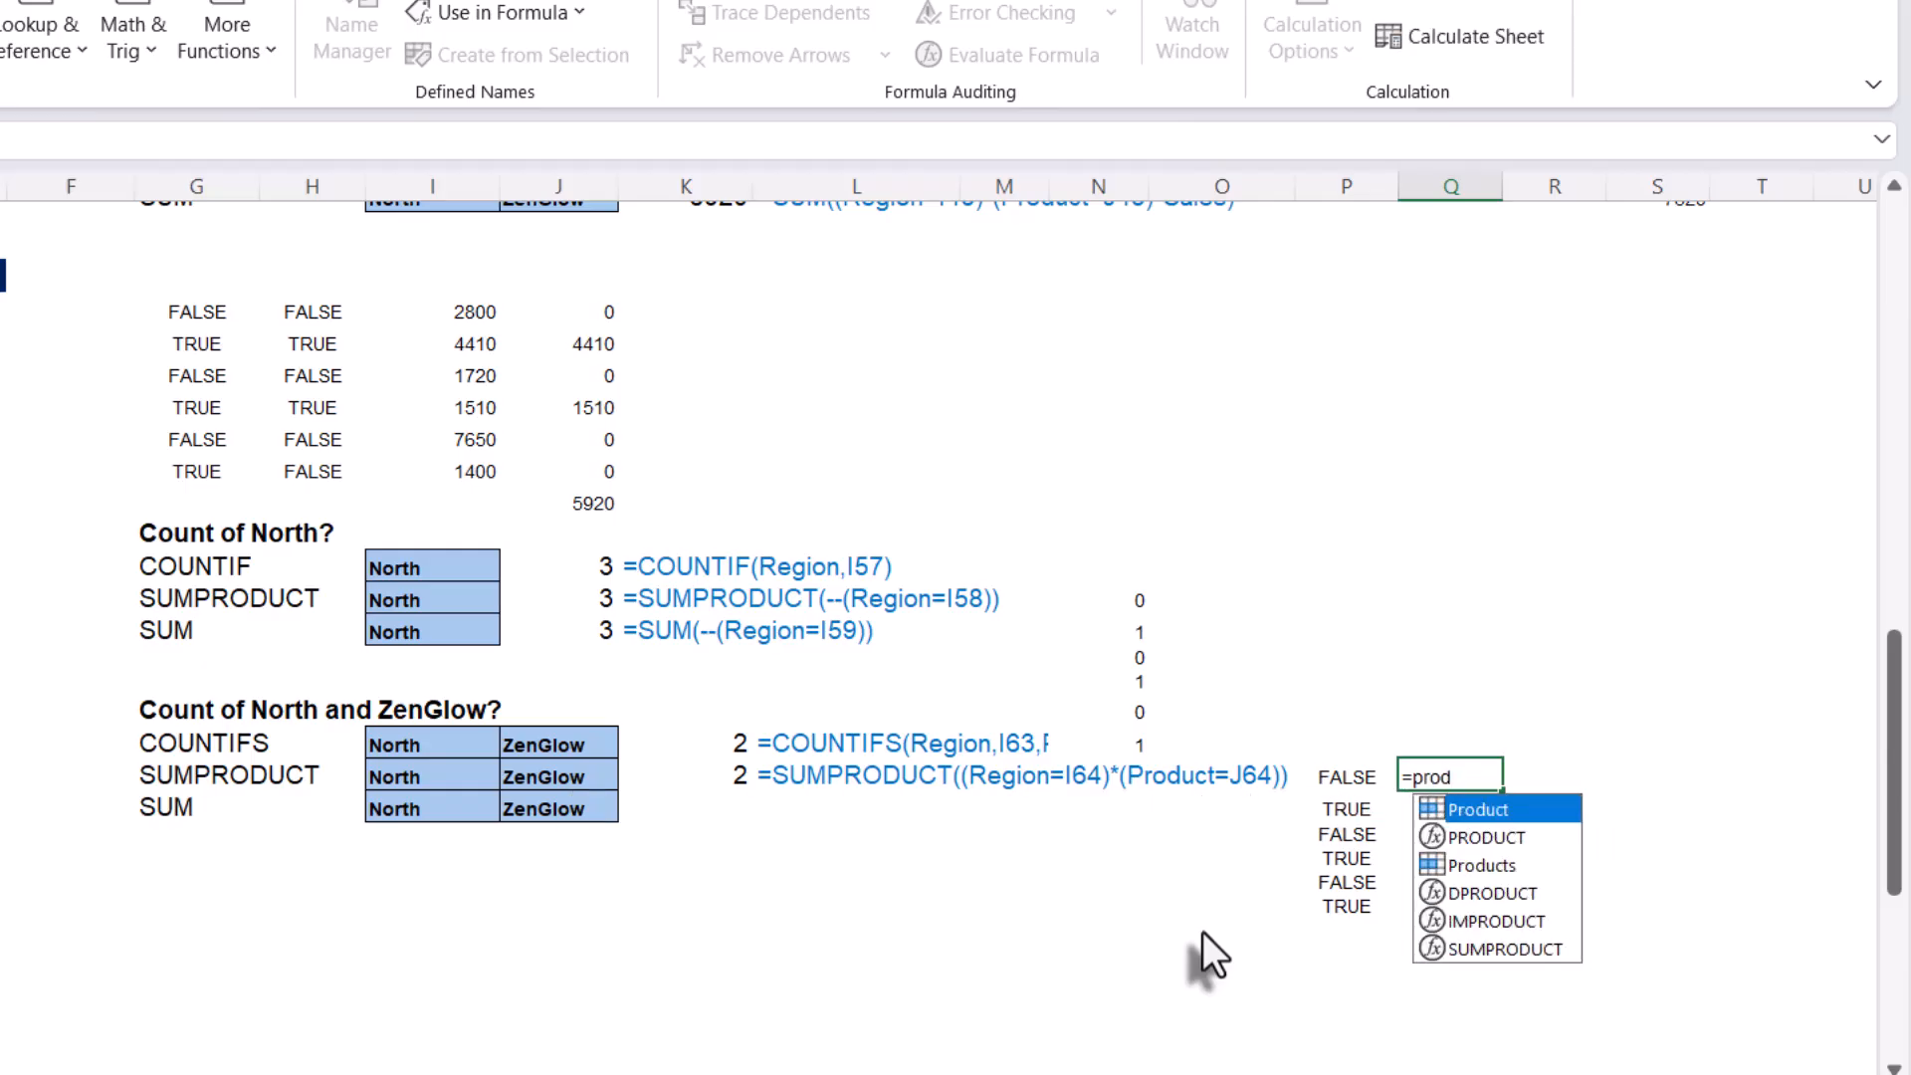
key(Tab)
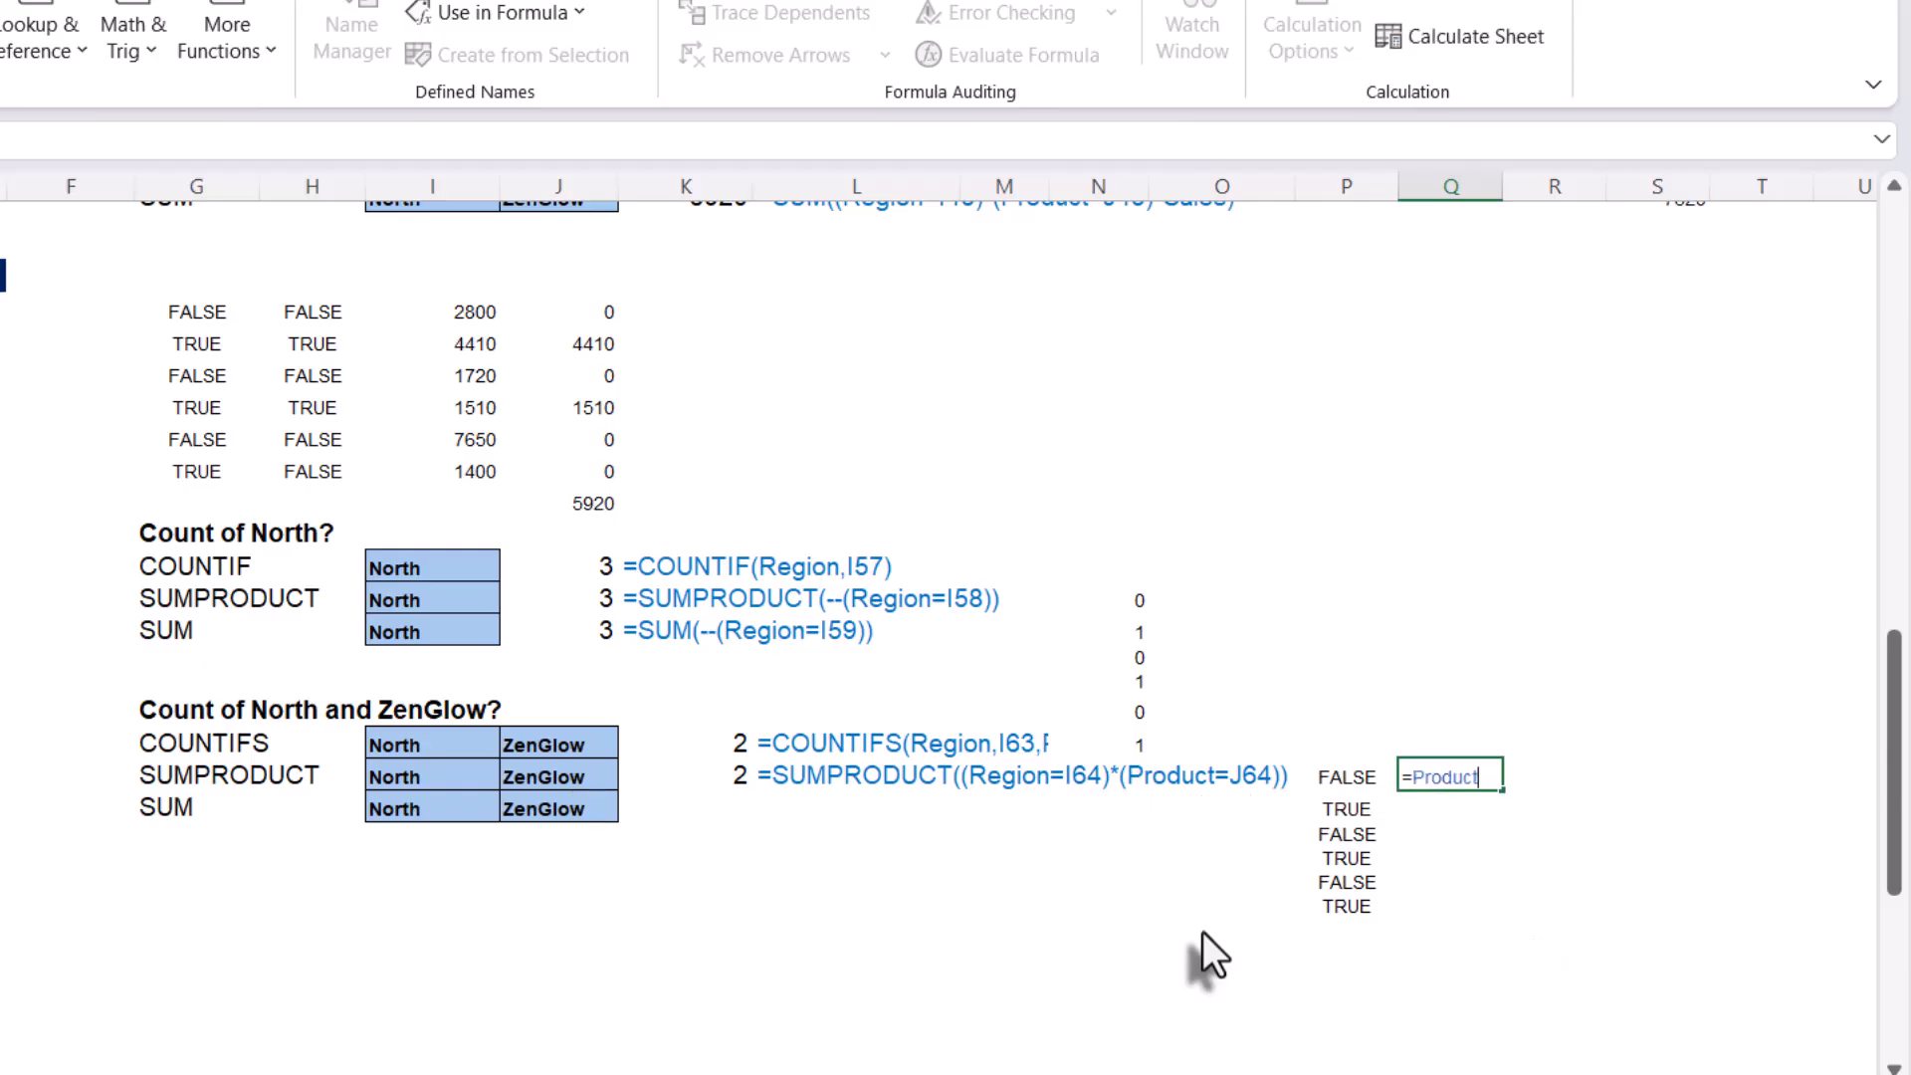
text(=)
click(550, 774)
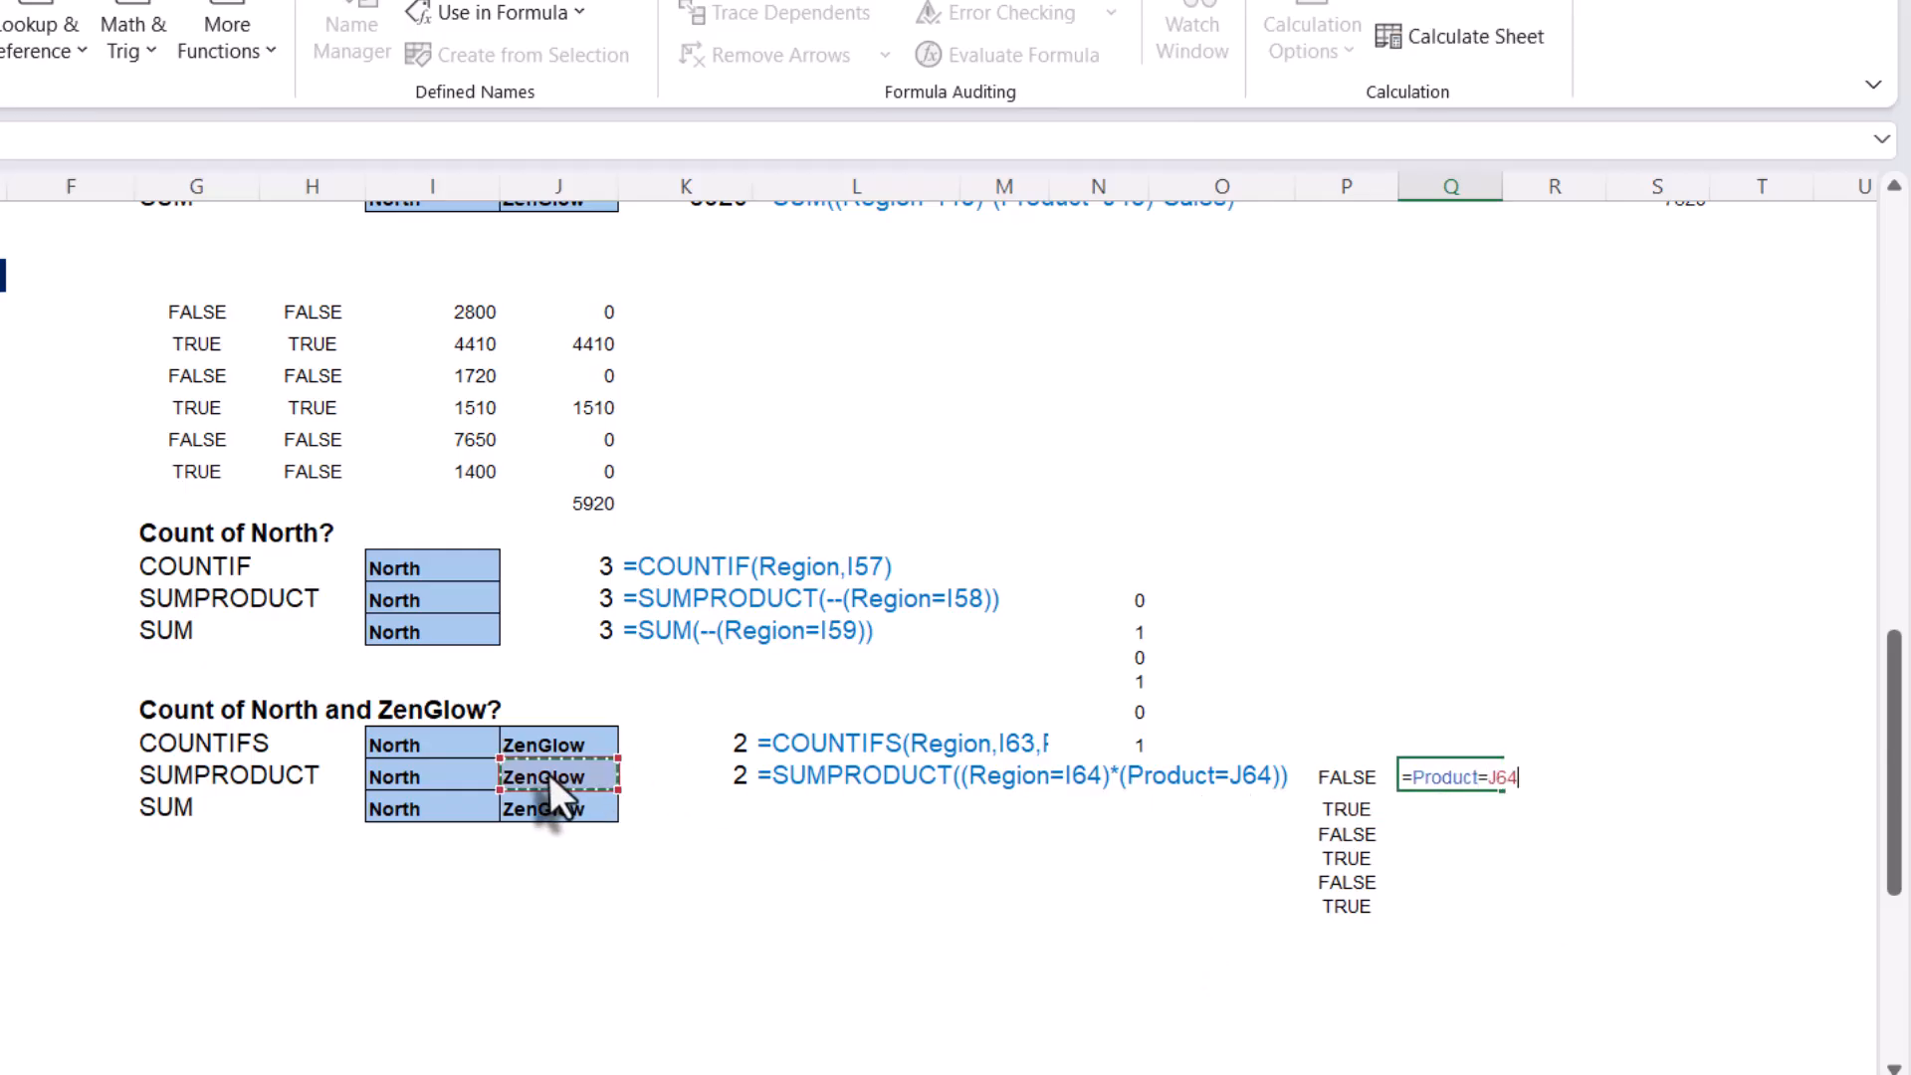
key(ctrl+Return)
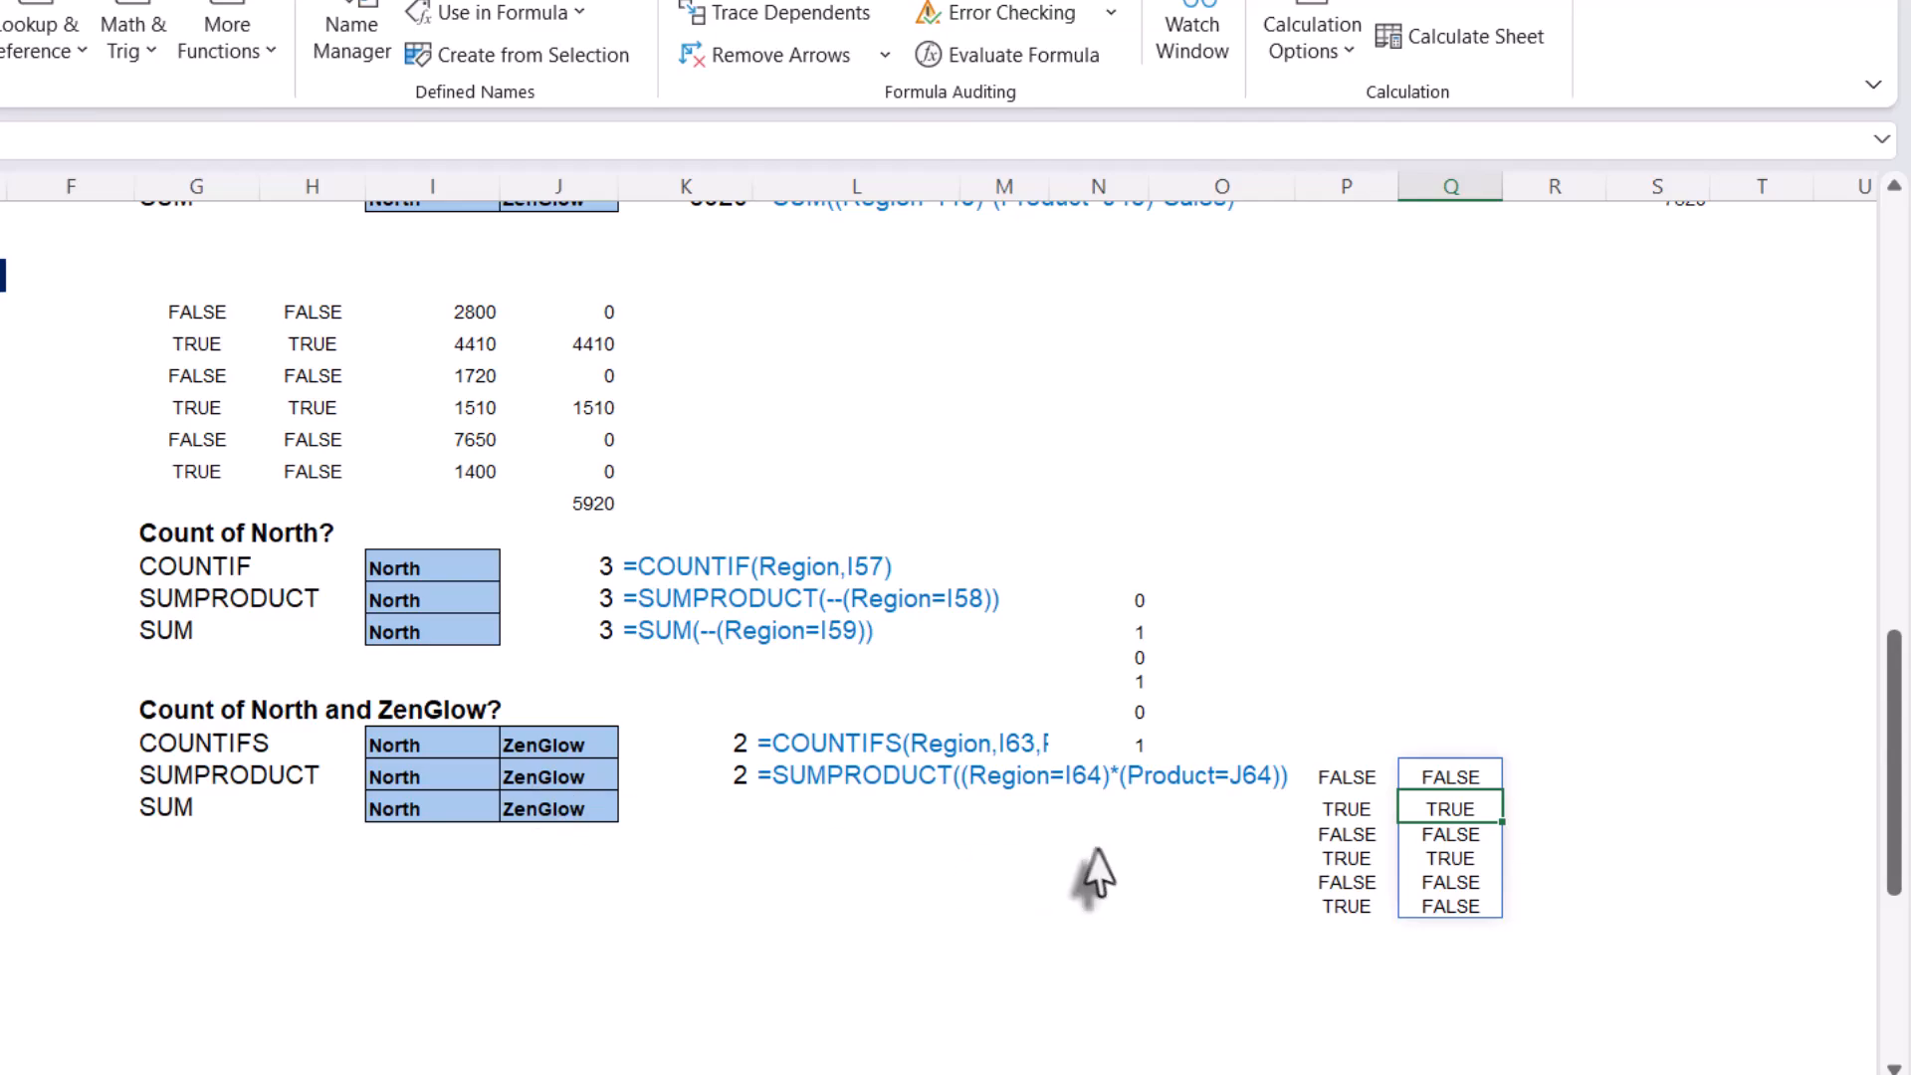
Multiply the two spilled test arrays by entering =P64#*Q64# in R64
key(Right)
text(=)
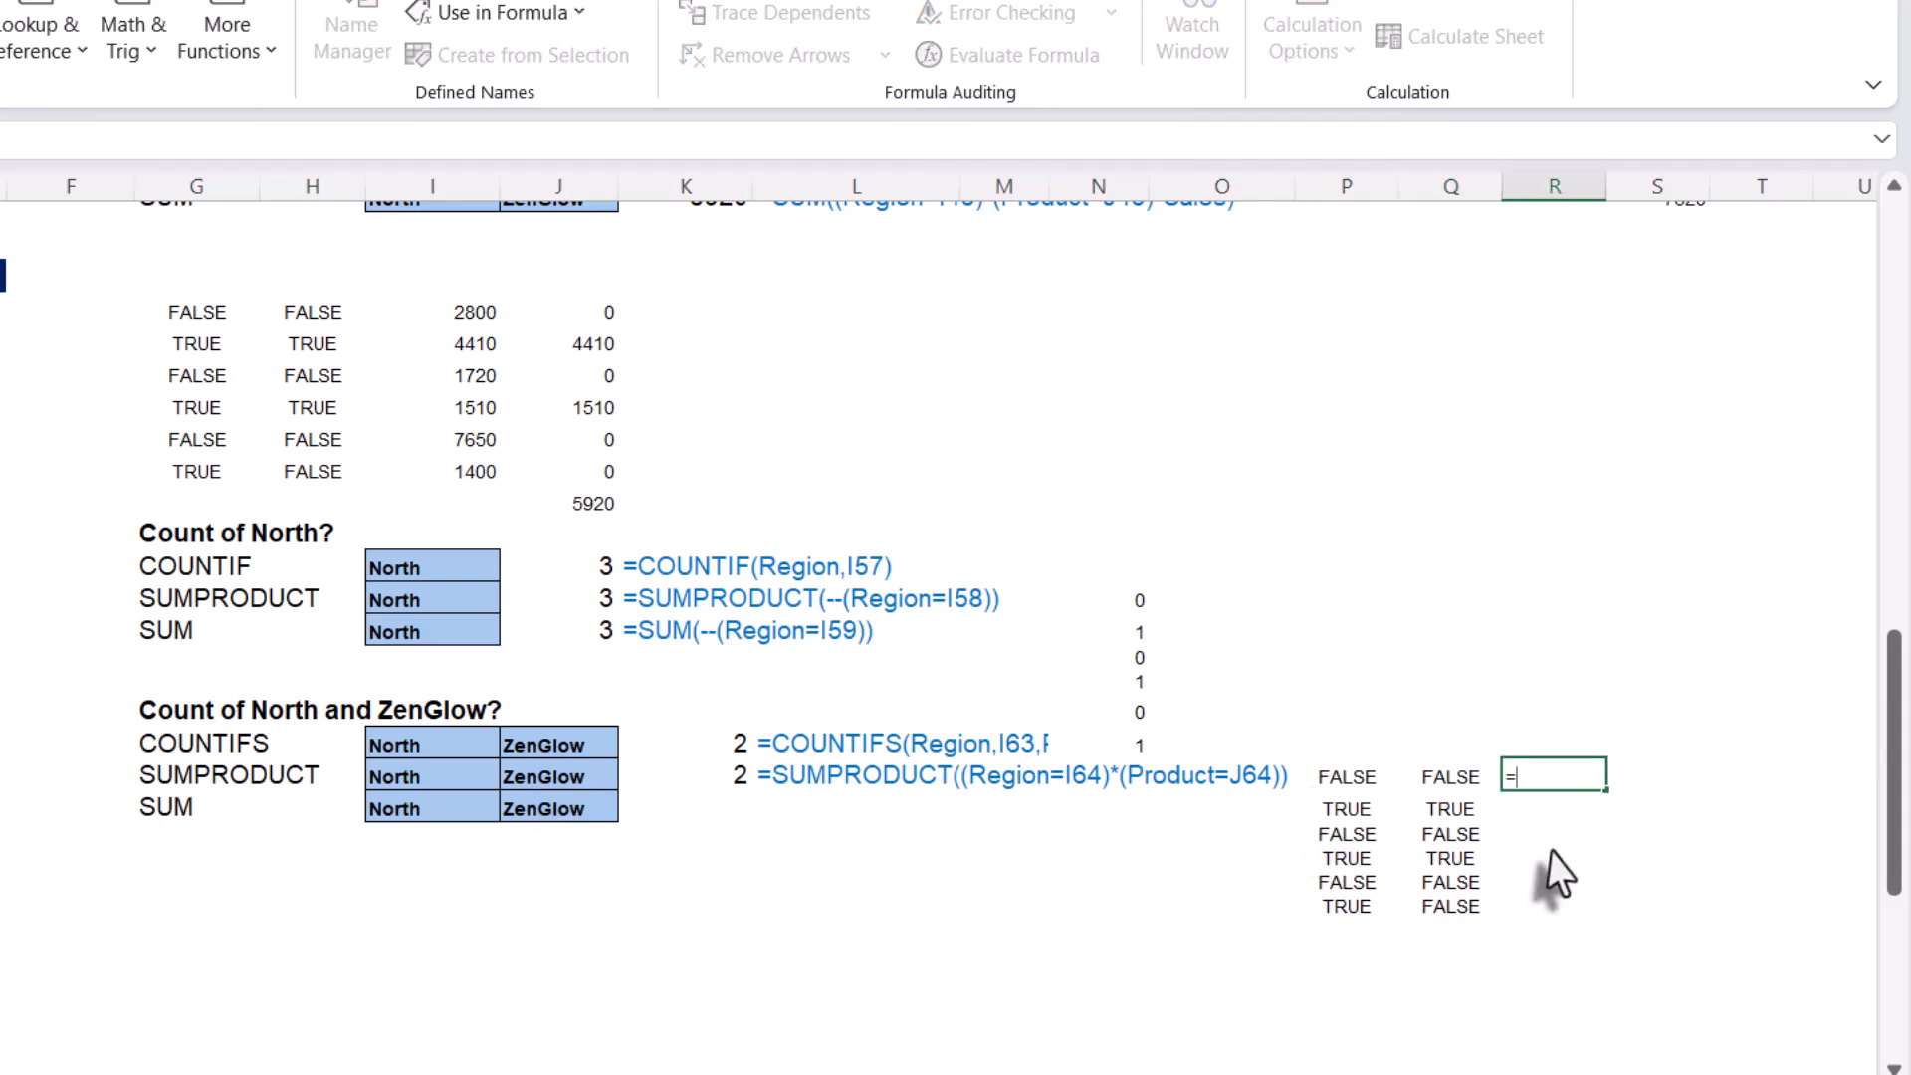
click(1324, 785)
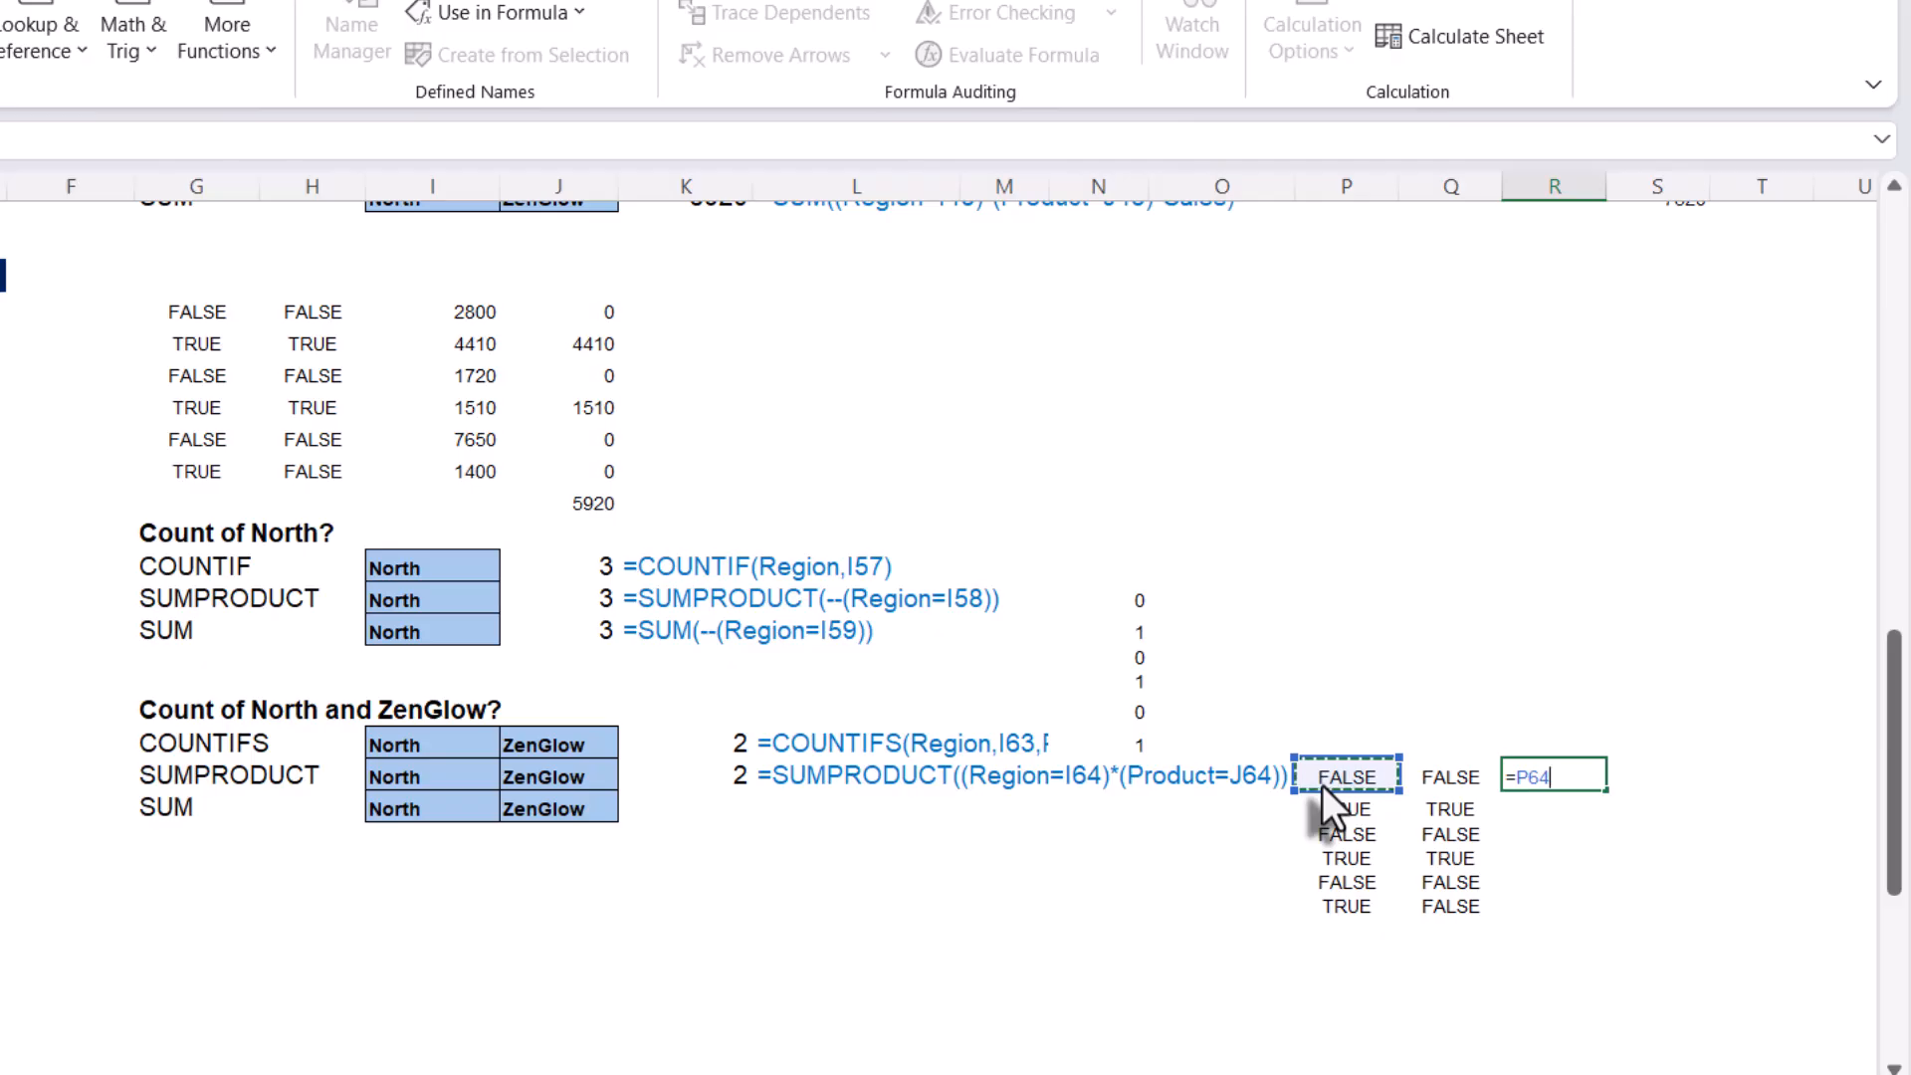
text(#)
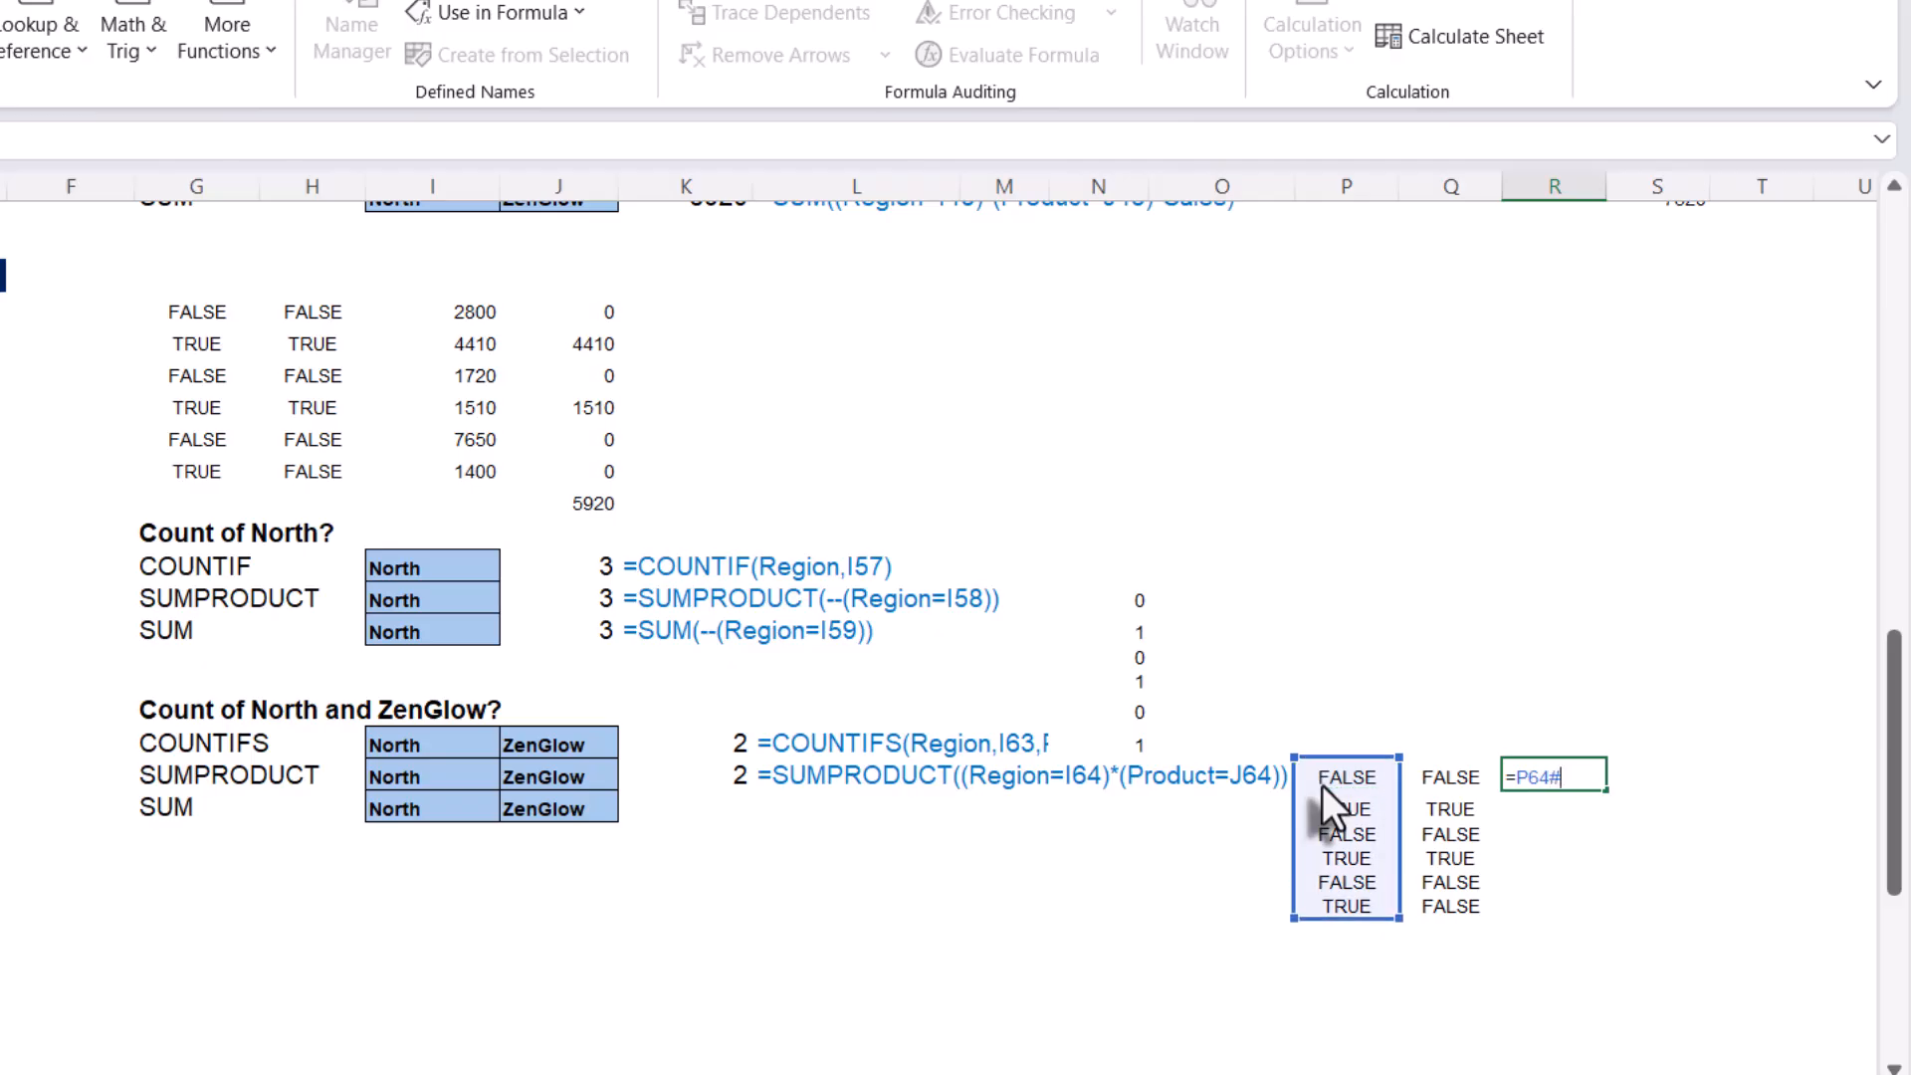
text(*)
click(1436, 778)
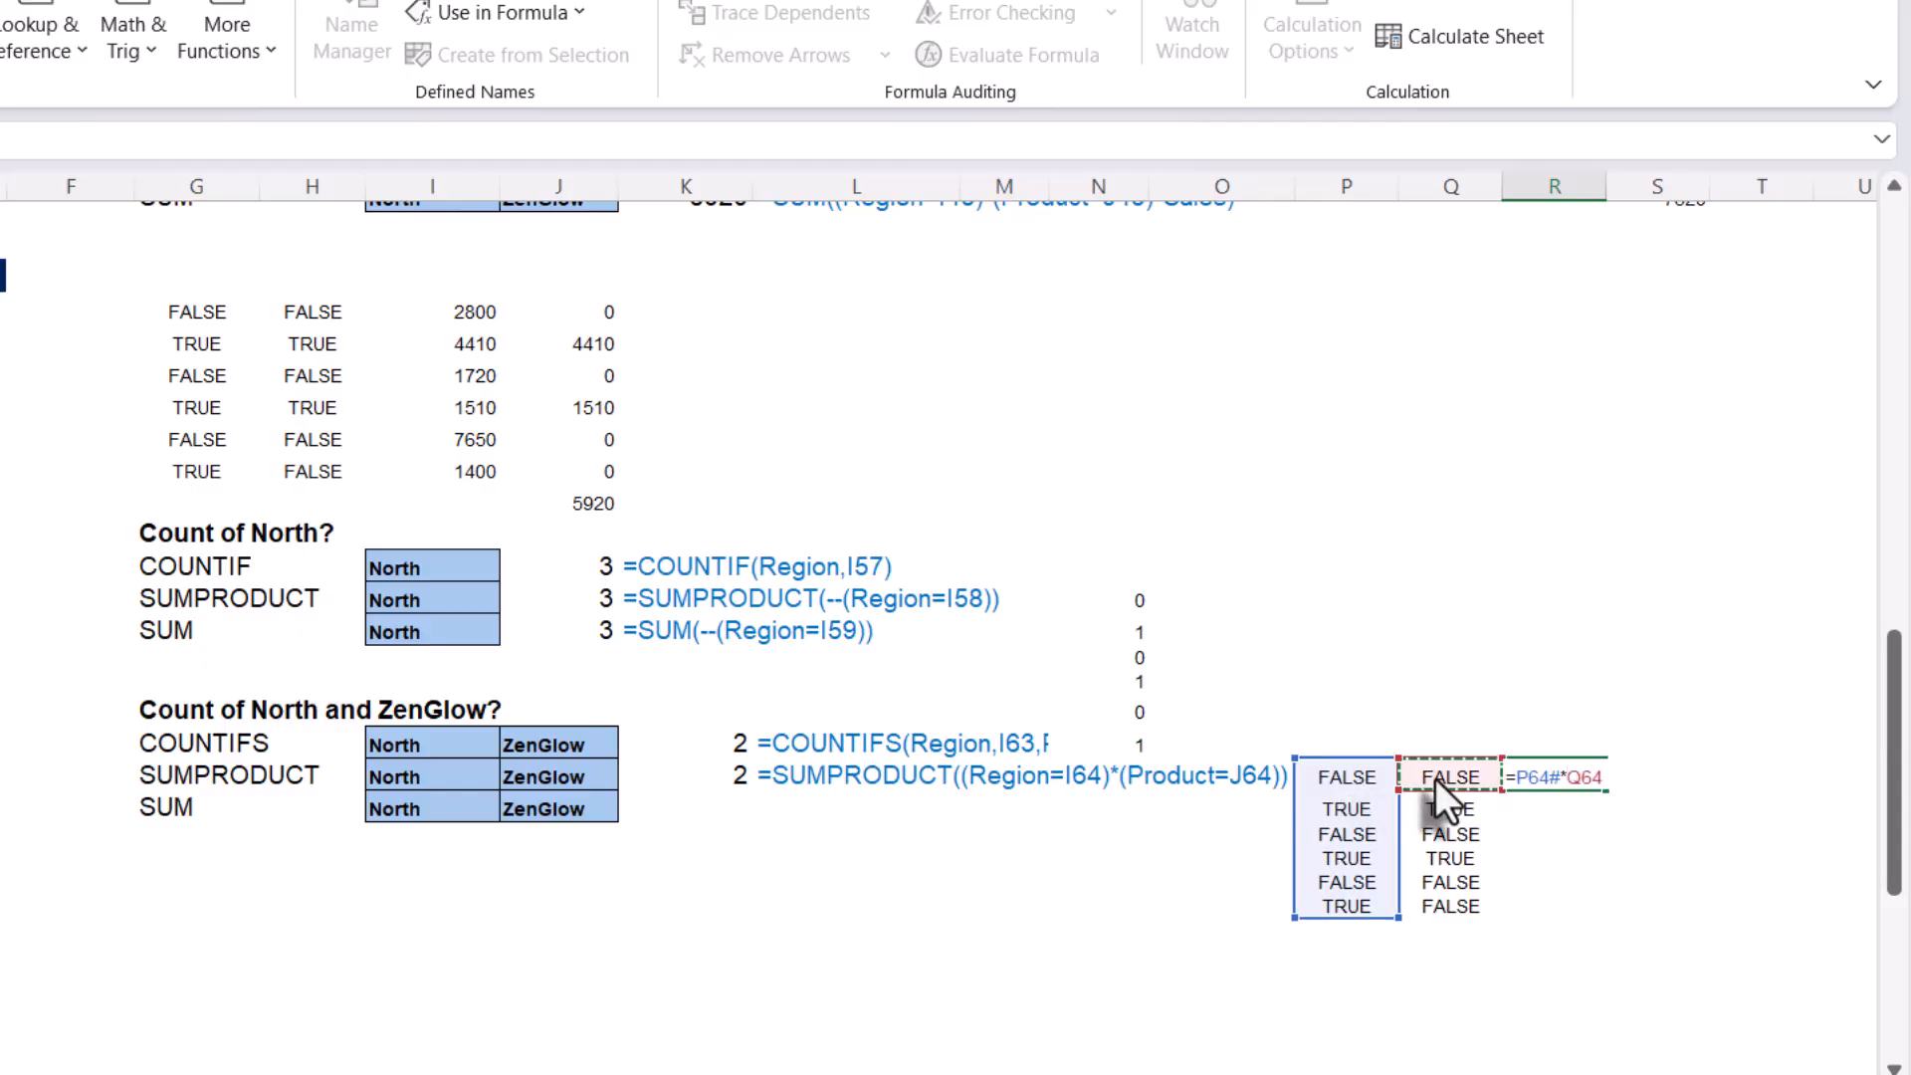
text(#)
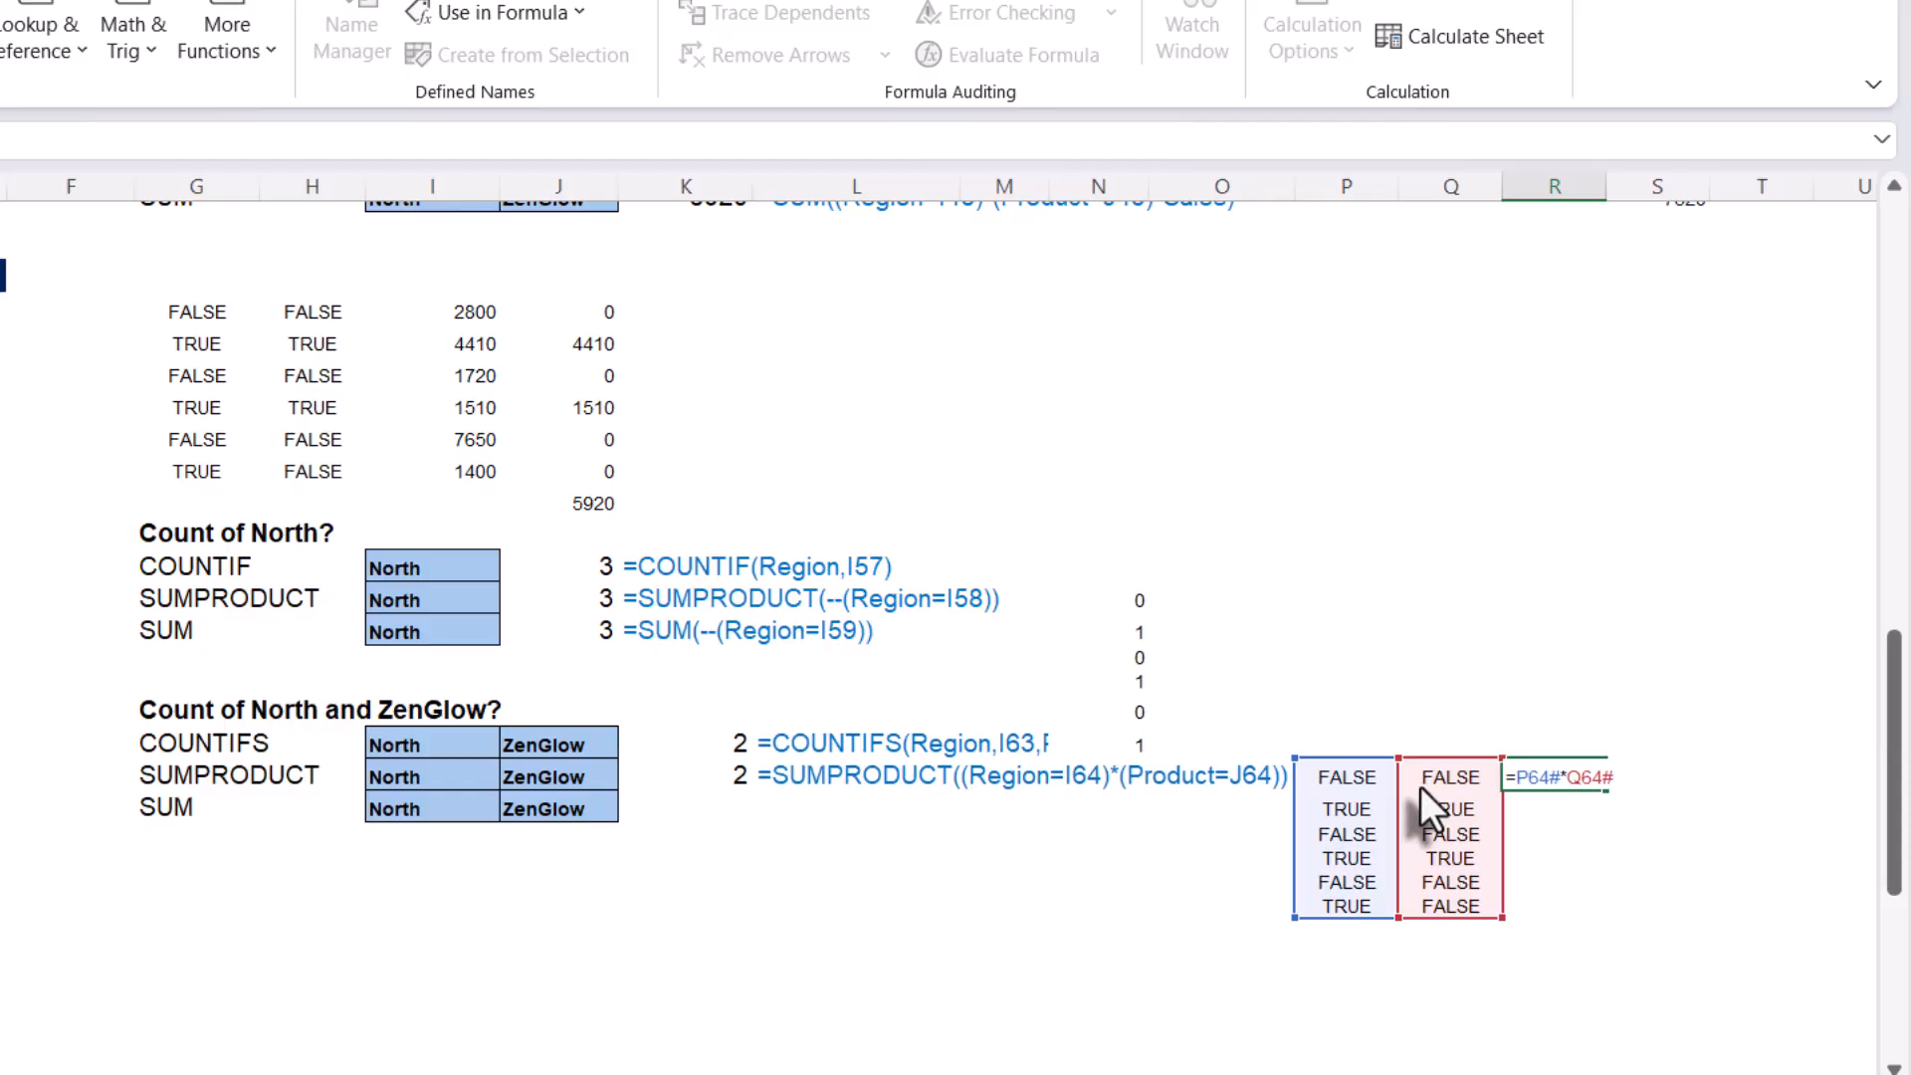
key(Return)
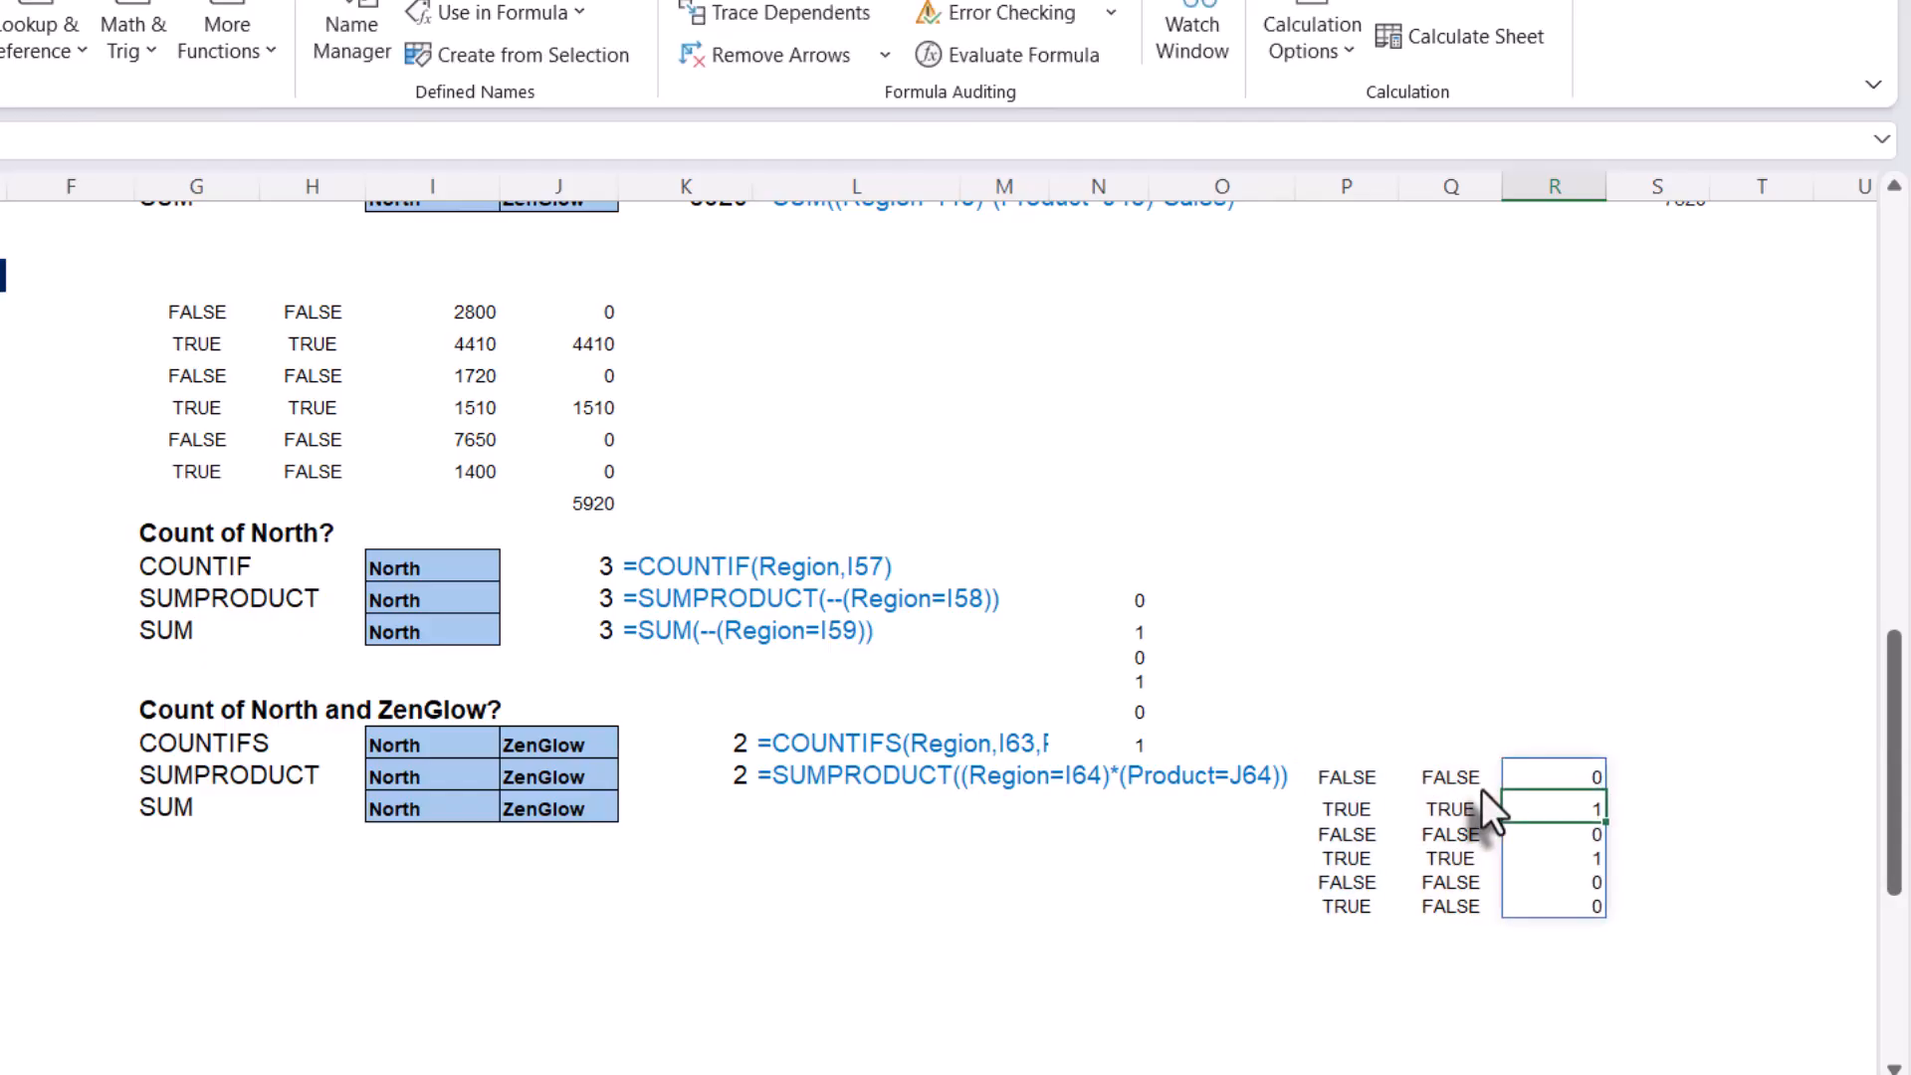
Total the multiplied array with =SUM(R64#) in the cell directly below the spilled products in column R
click(1557, 931)
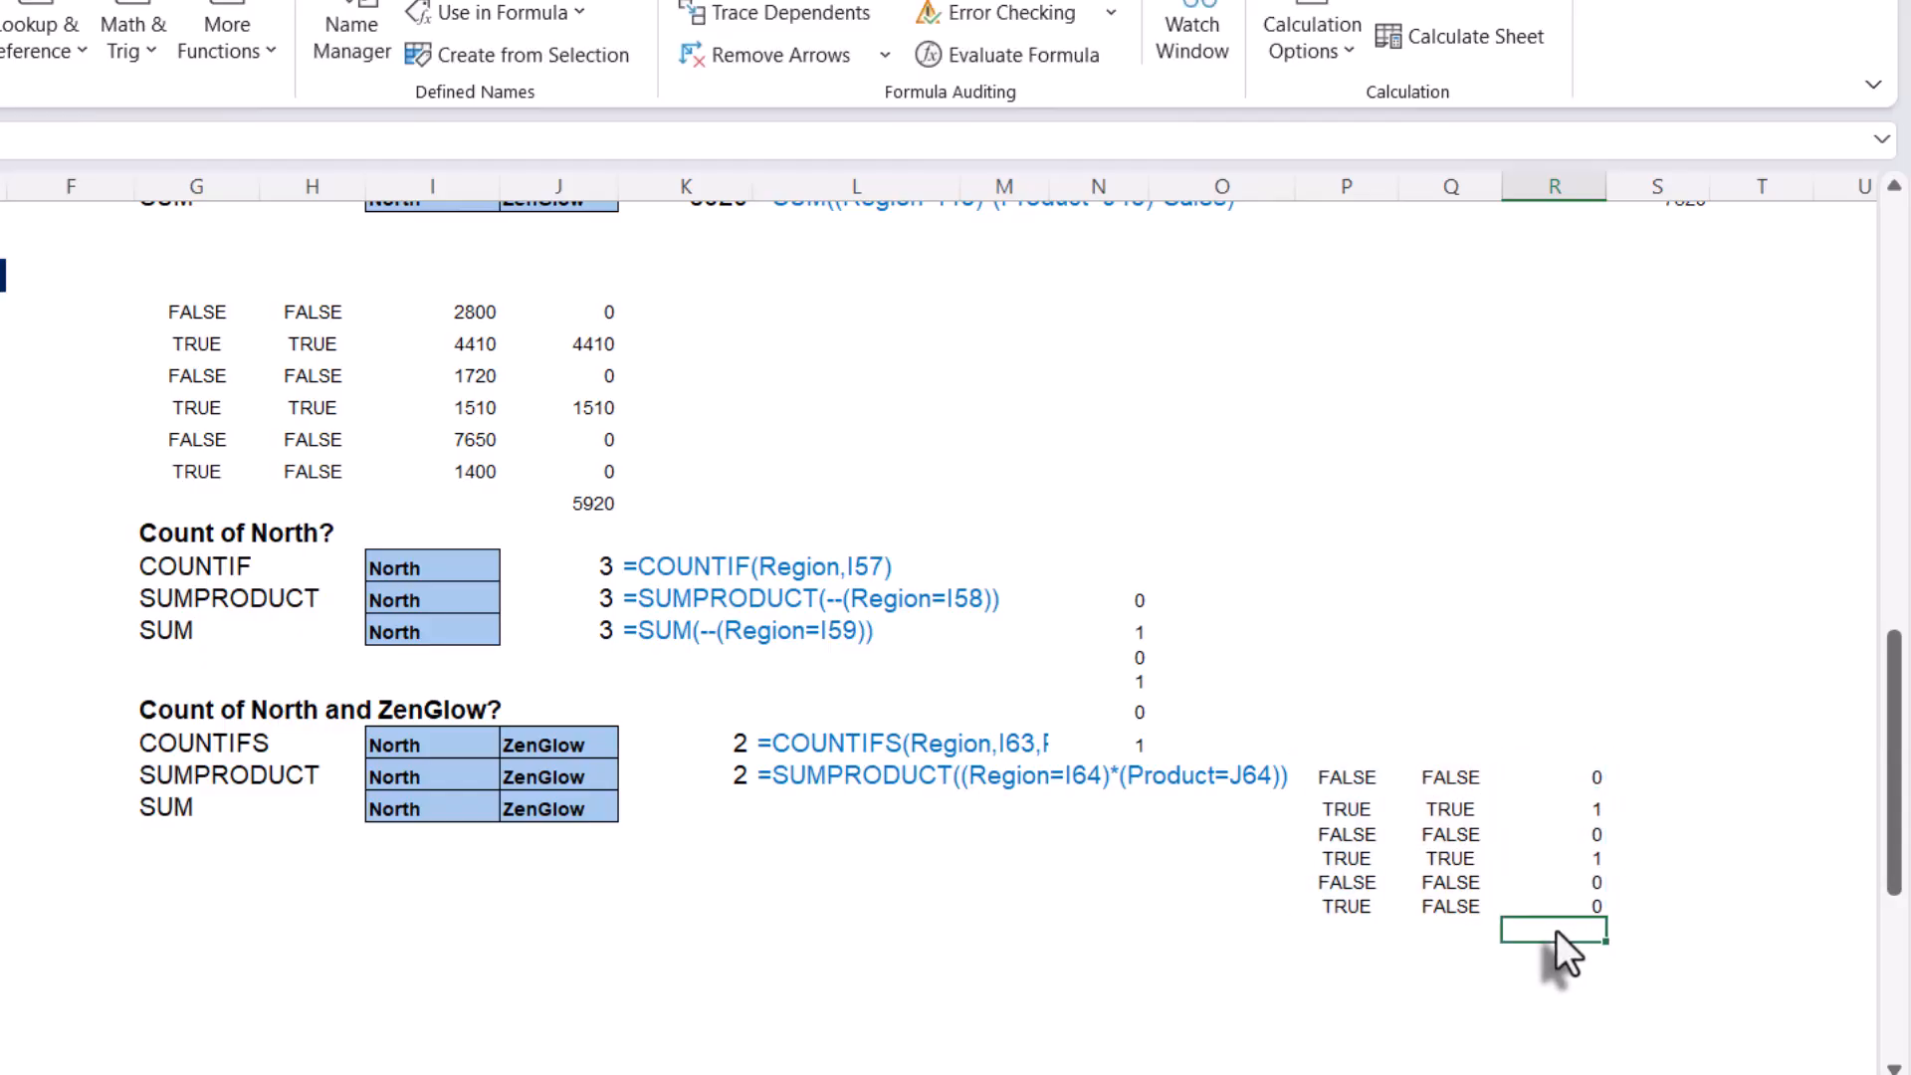
text(=SUM(R64#))
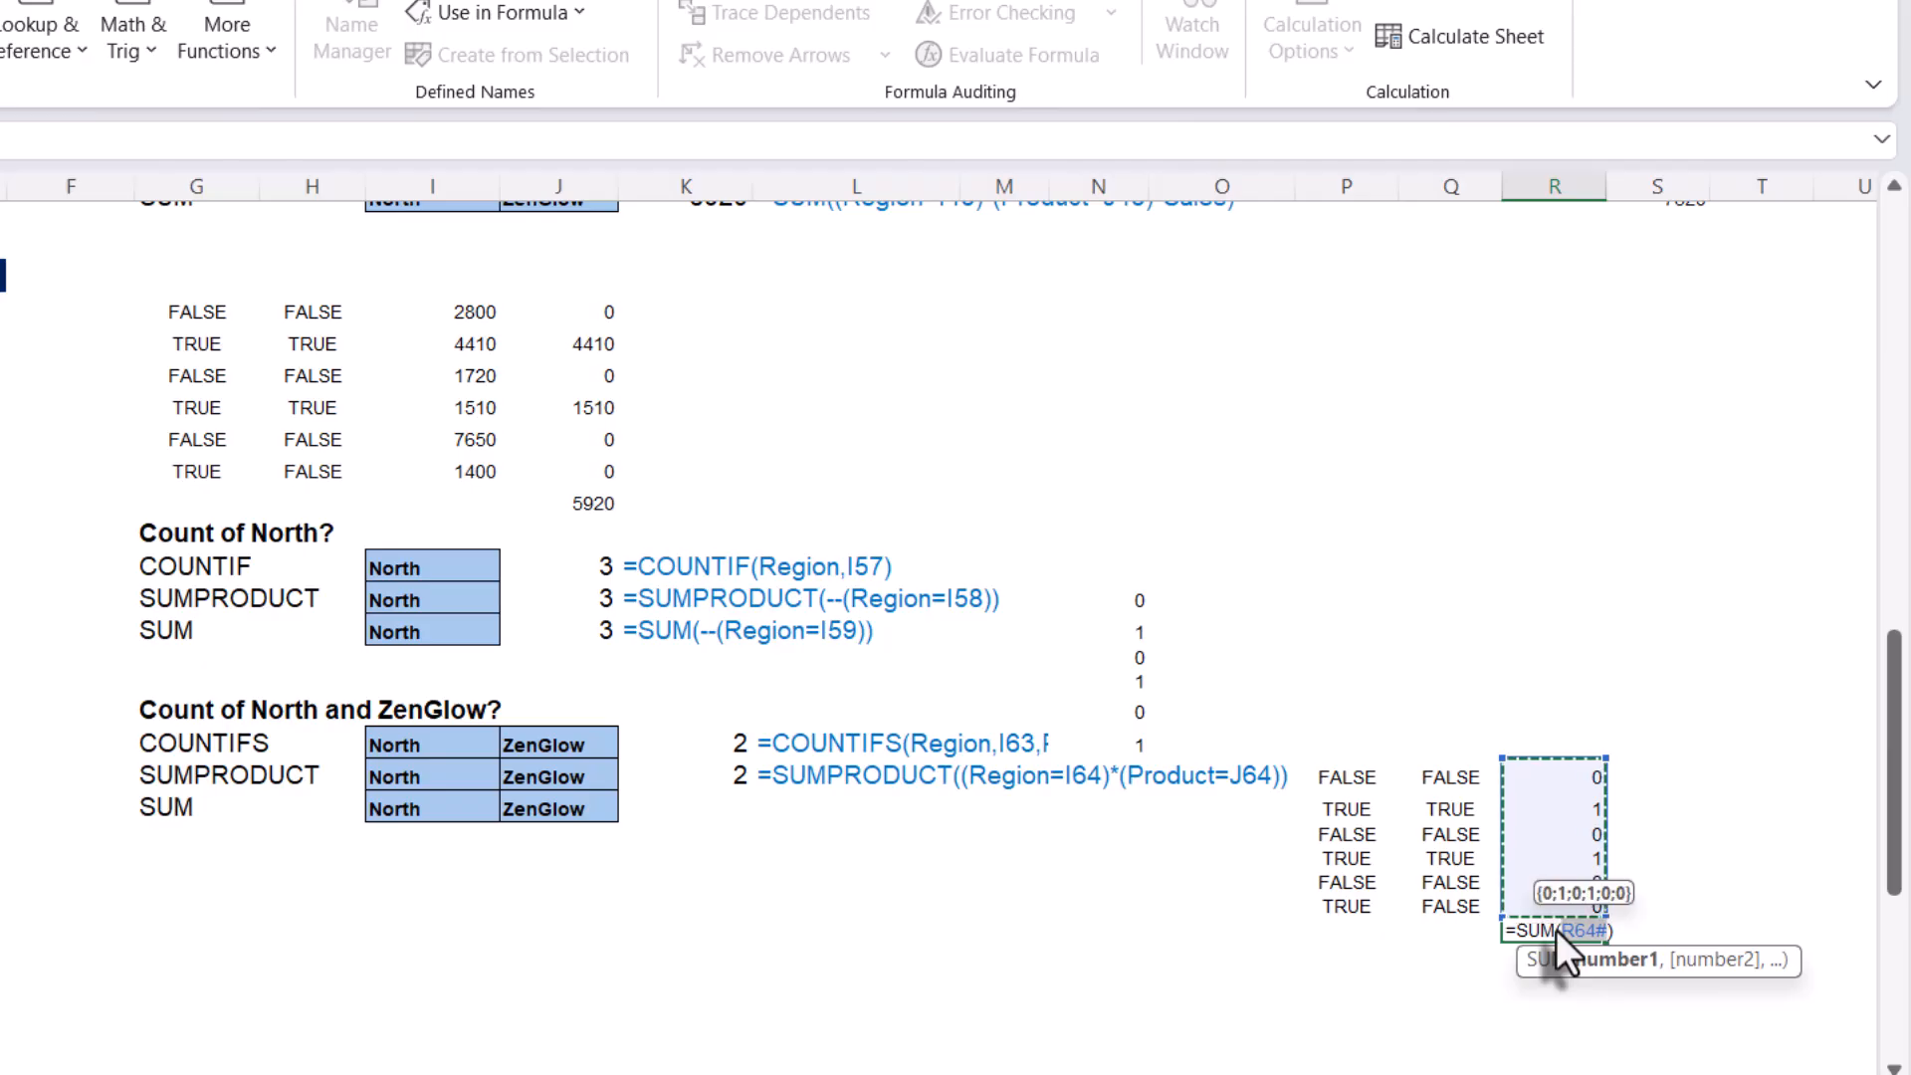
key(Return)
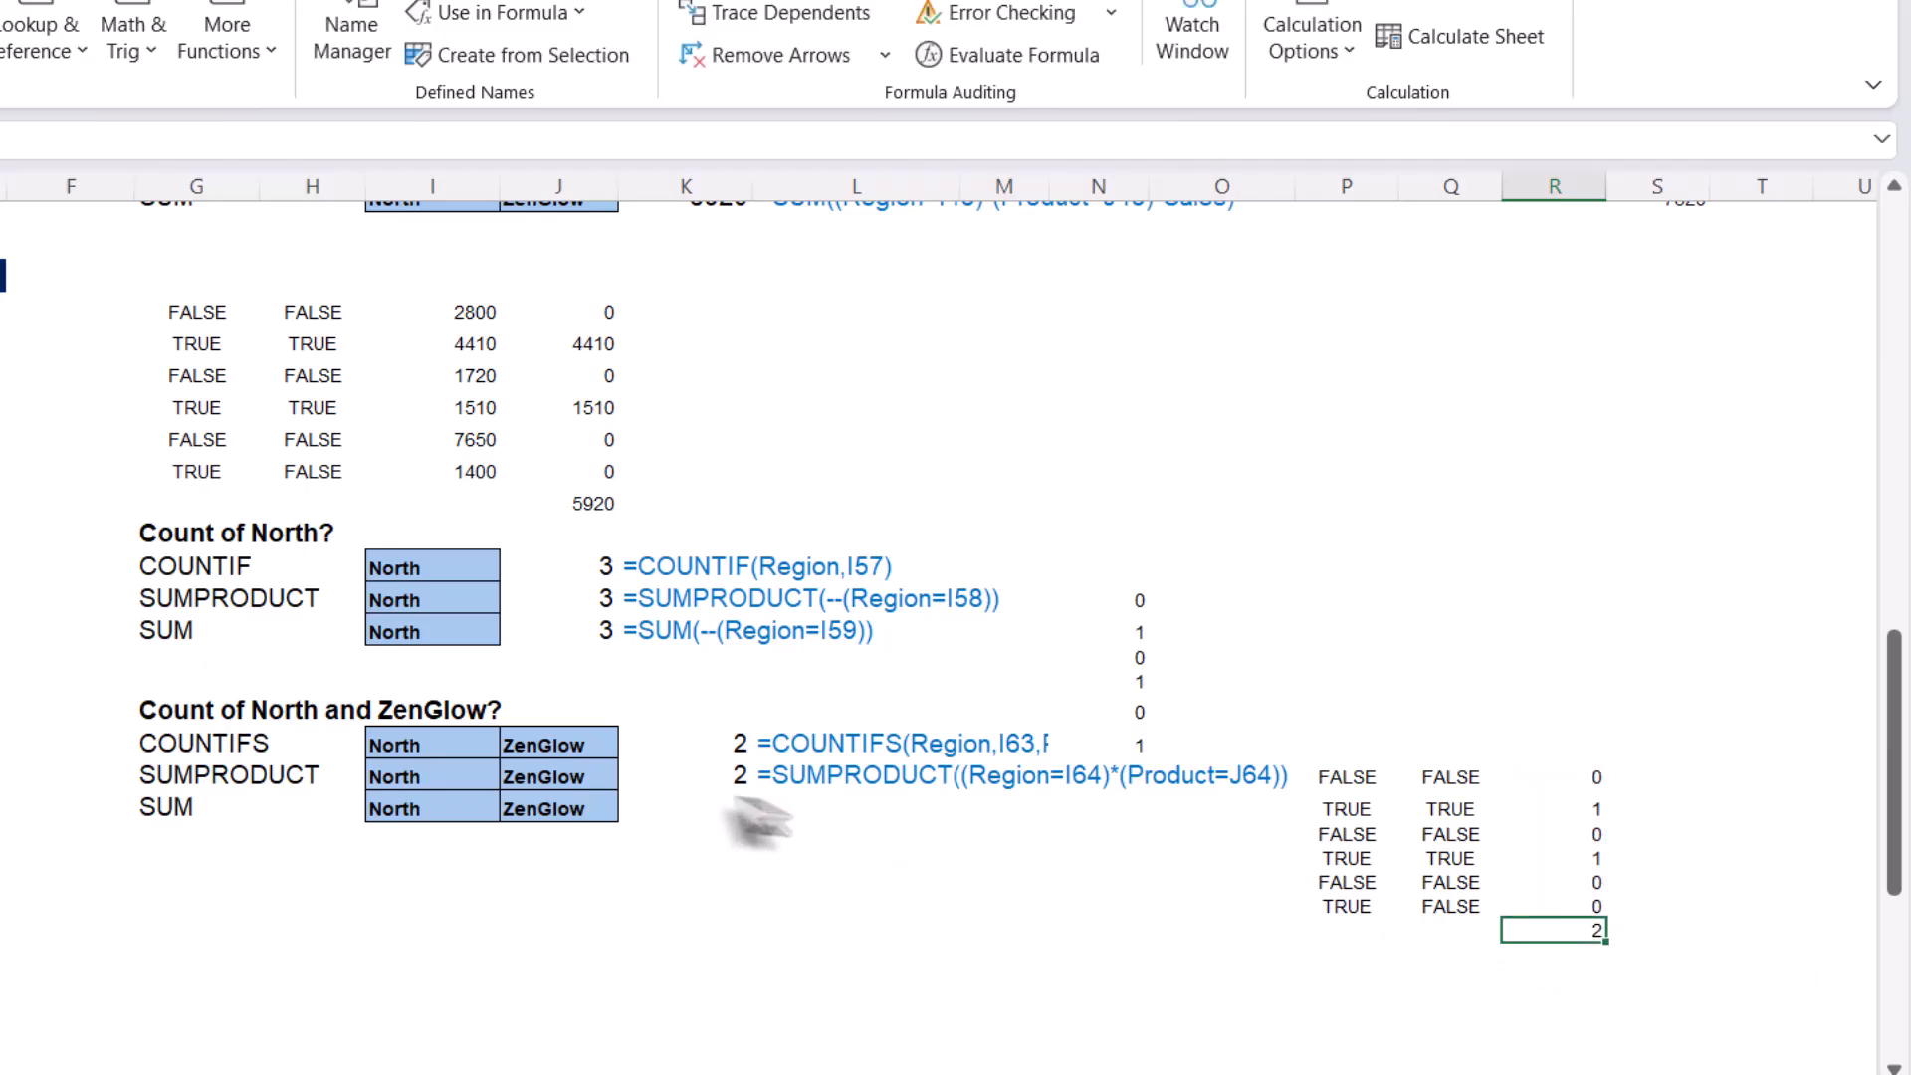
Fill the SUMPRODUCT formula down into K65 and change its function so it reads =SUM((Region=I65)*(Product=J65))
click(716, 788)
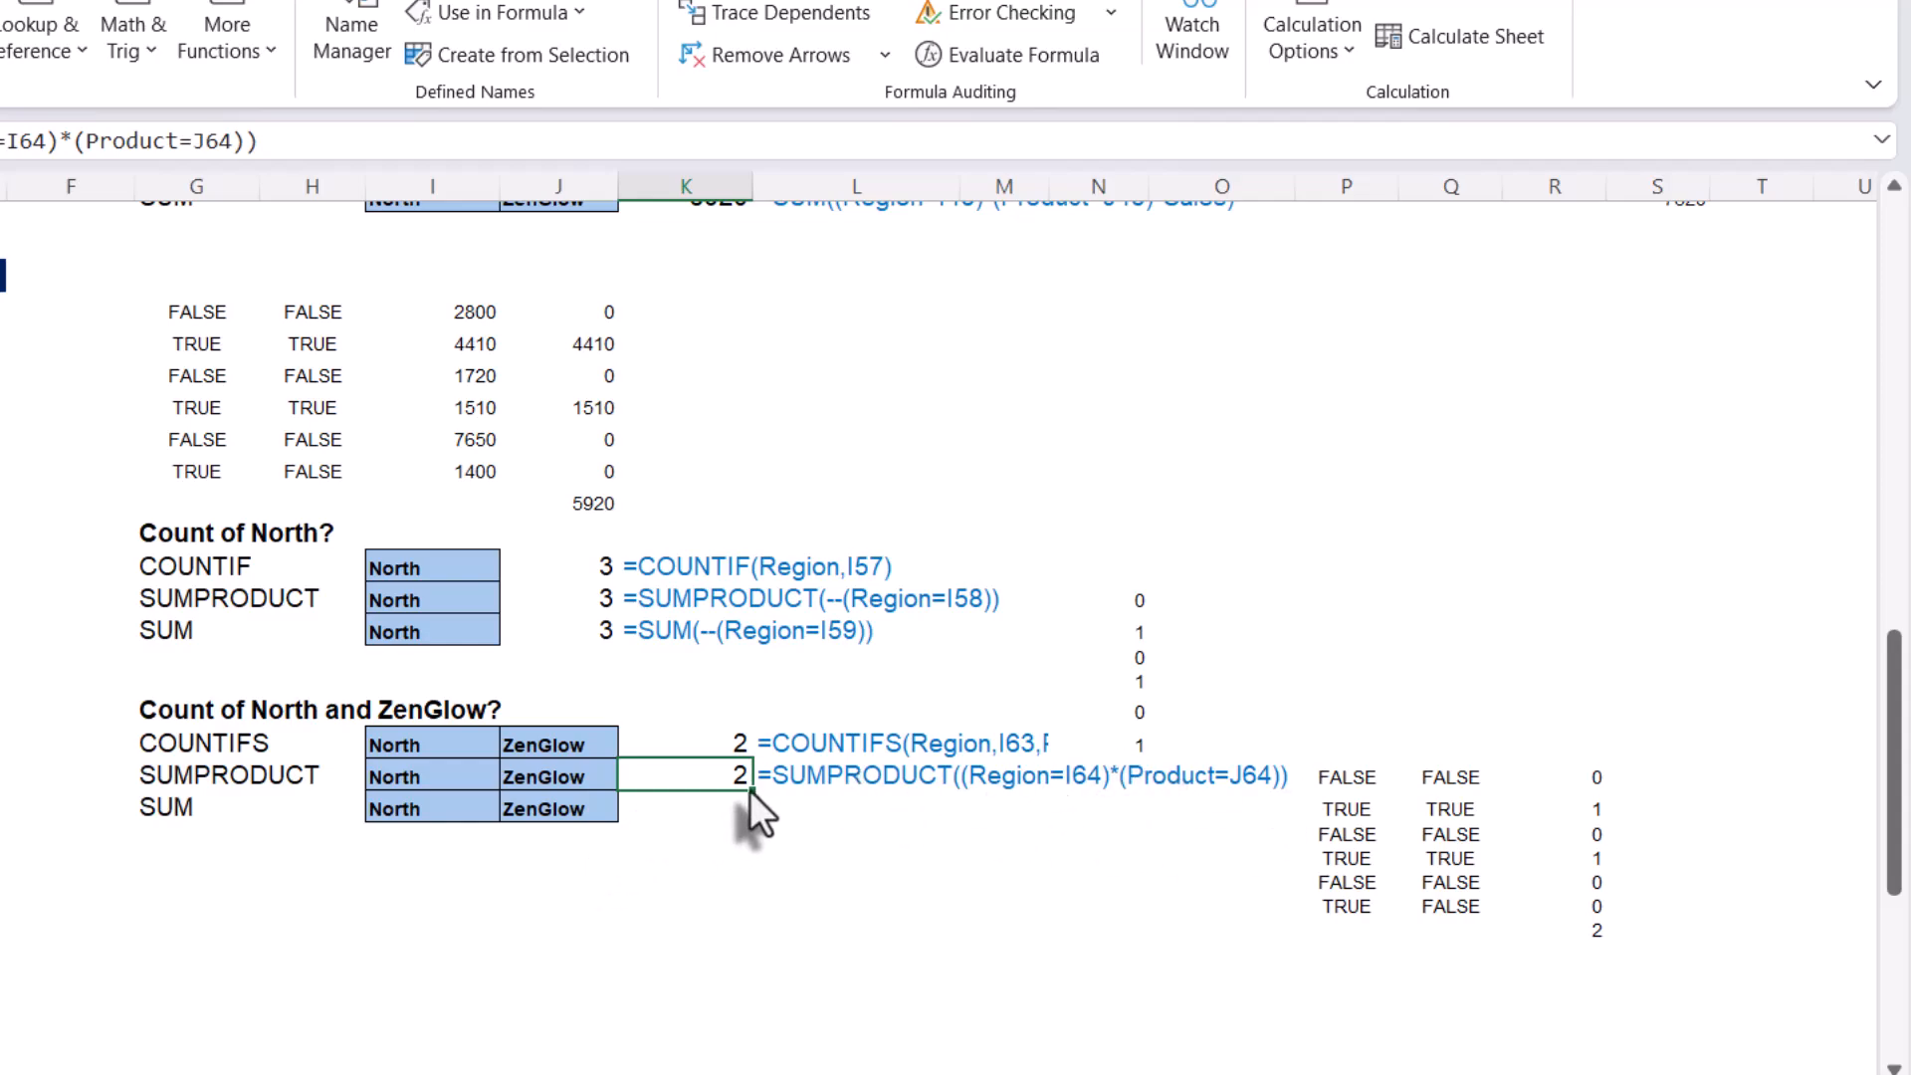
mouse_move(751, 790)
mouse_down()
mouse_move(756, 823)
mouse_move(736, 824)
mouse_up()
double_click(714, 808)
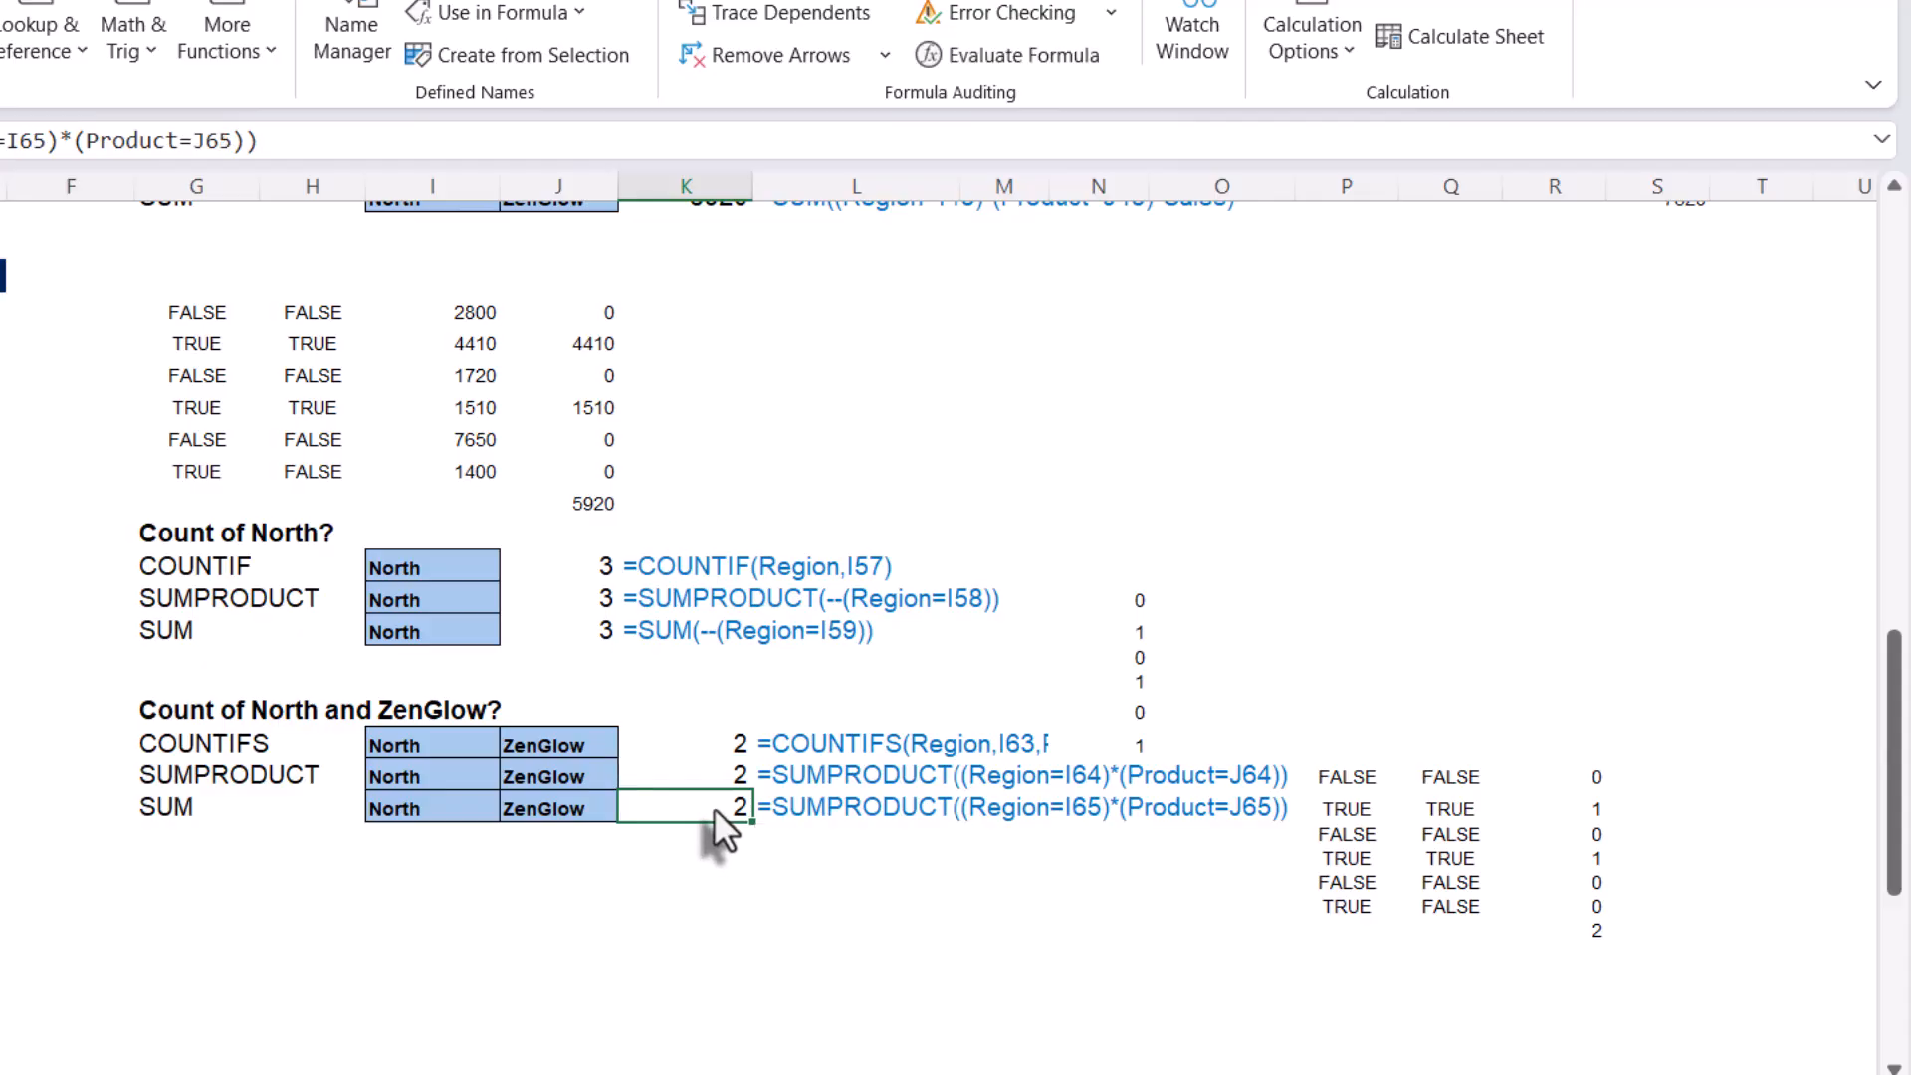
drag(692, 807, 804, 808)
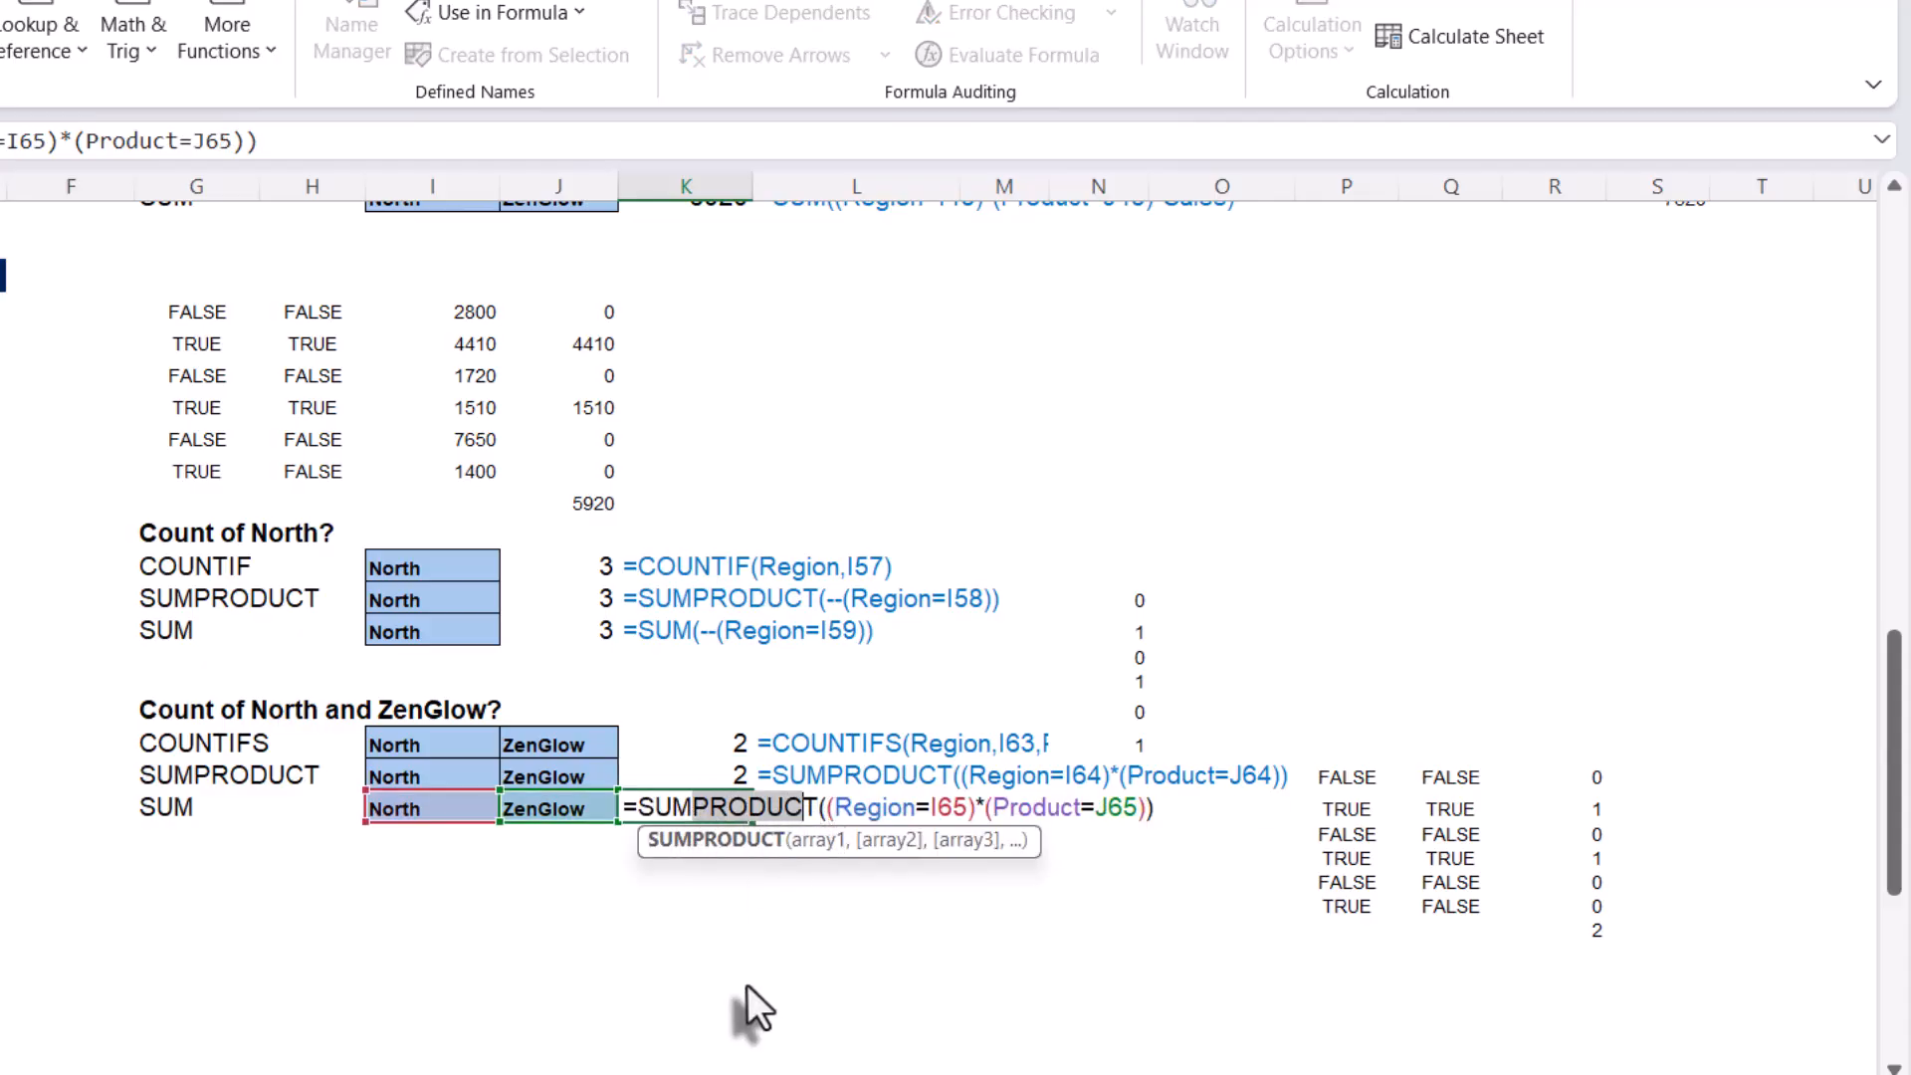
key(Delete)
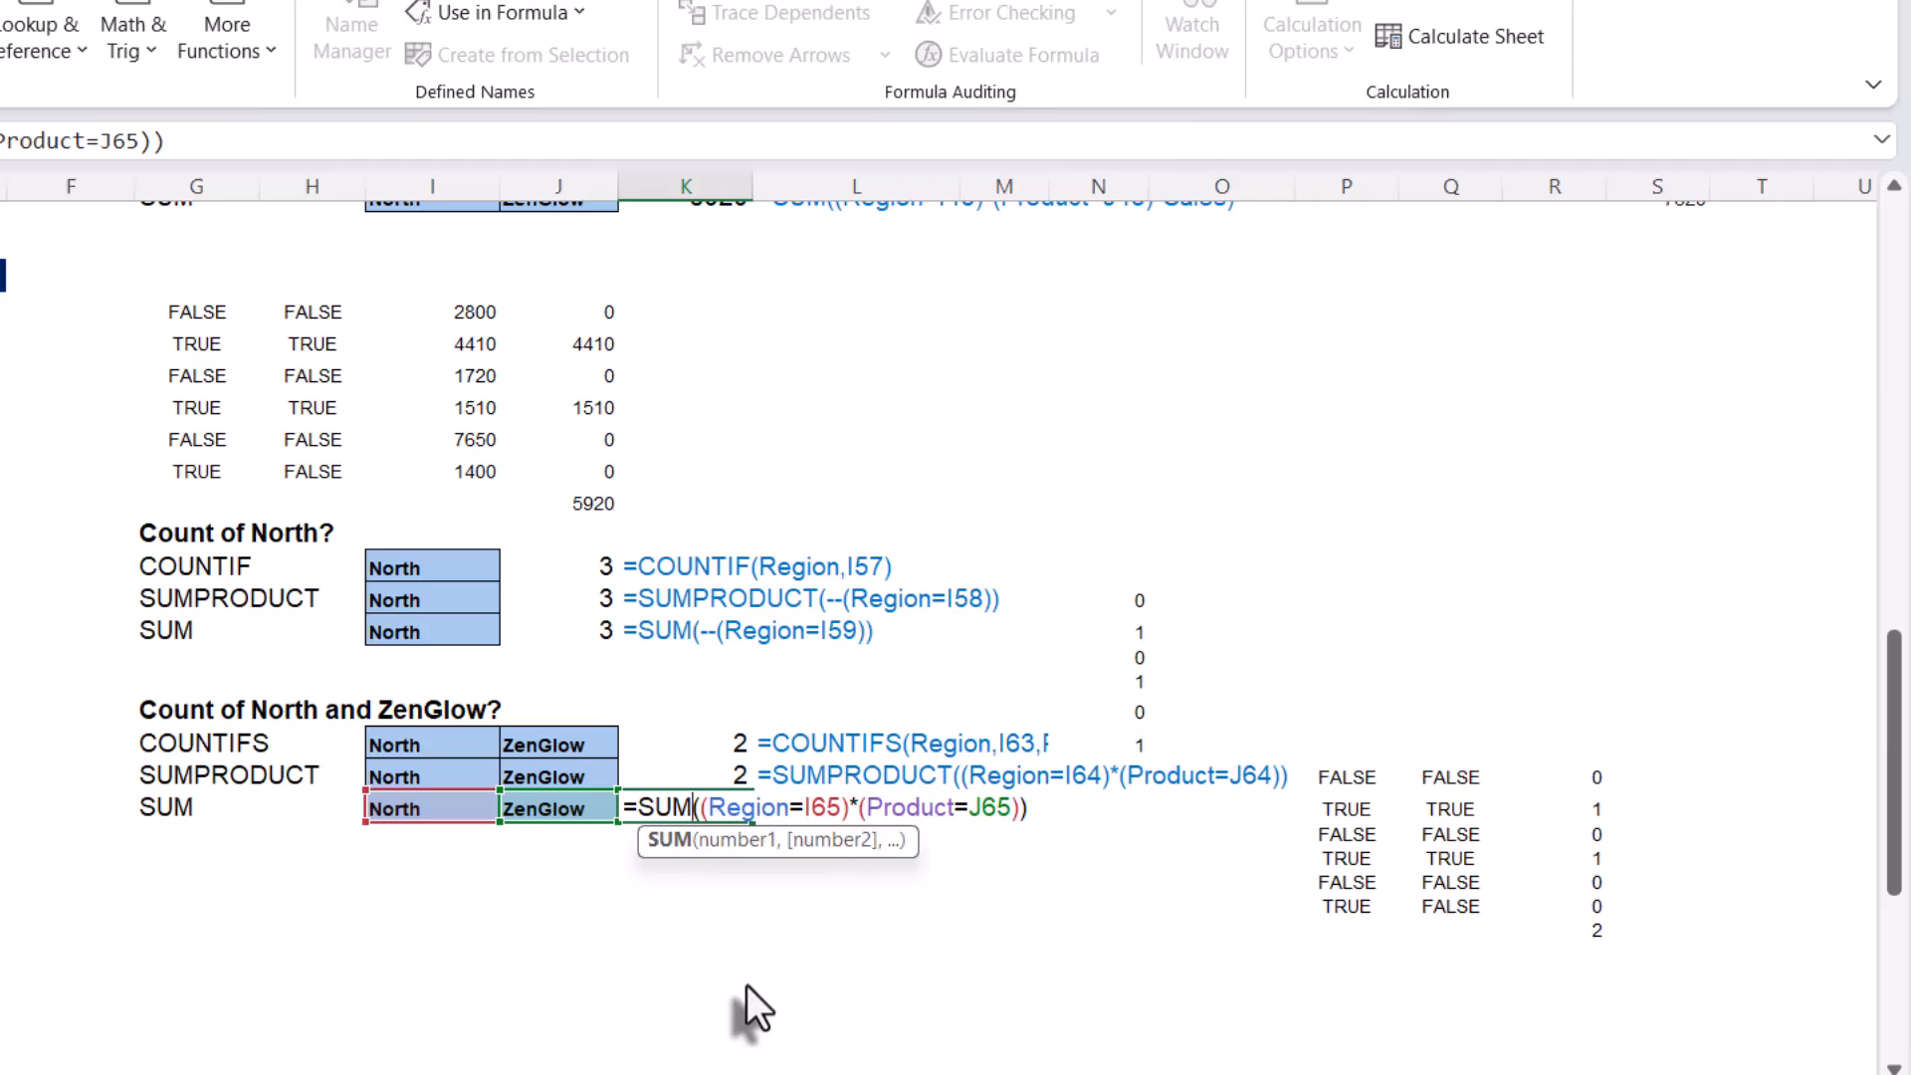
key(Return)
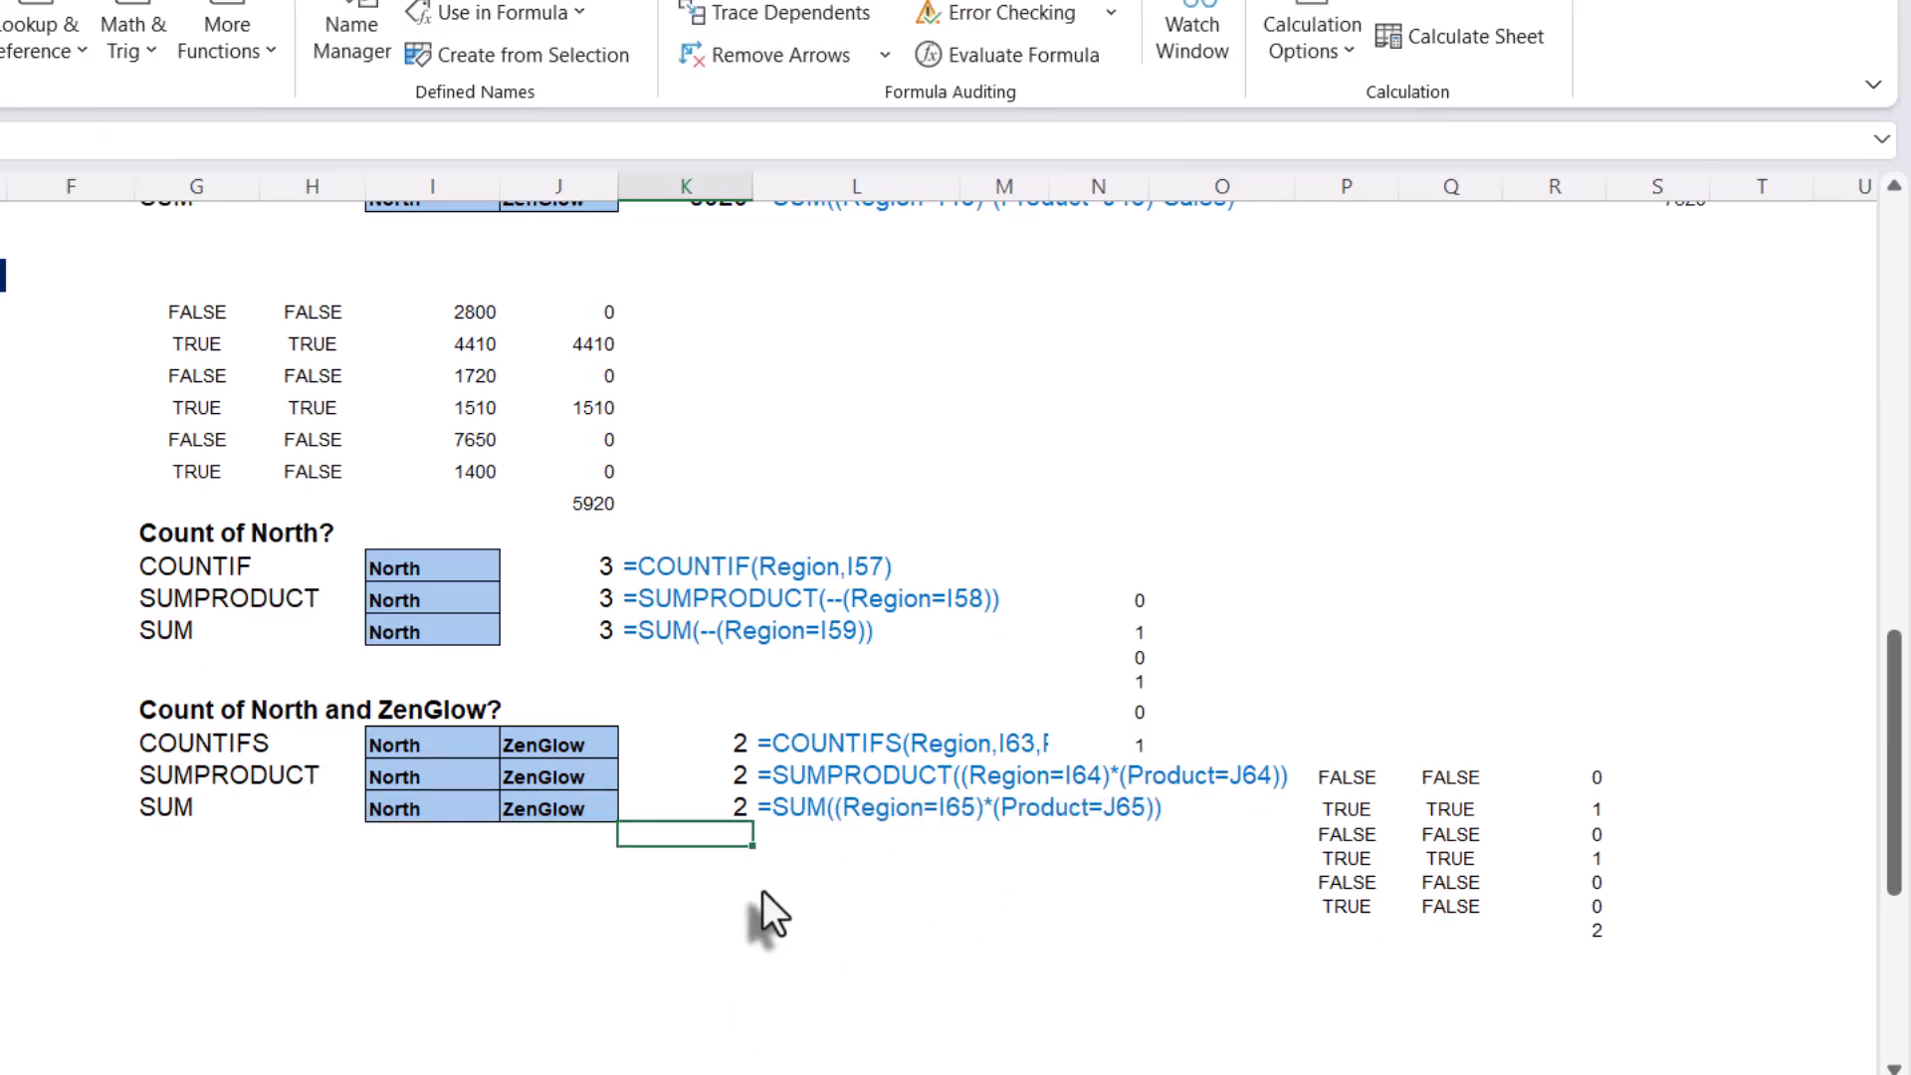
Examine the two-way lookup table: the product names in D80:D83, the month headers in row 79 and the sales data in E80:J83
scroll(762, 891, down, 9)
scroll(764, 892, left, 1)
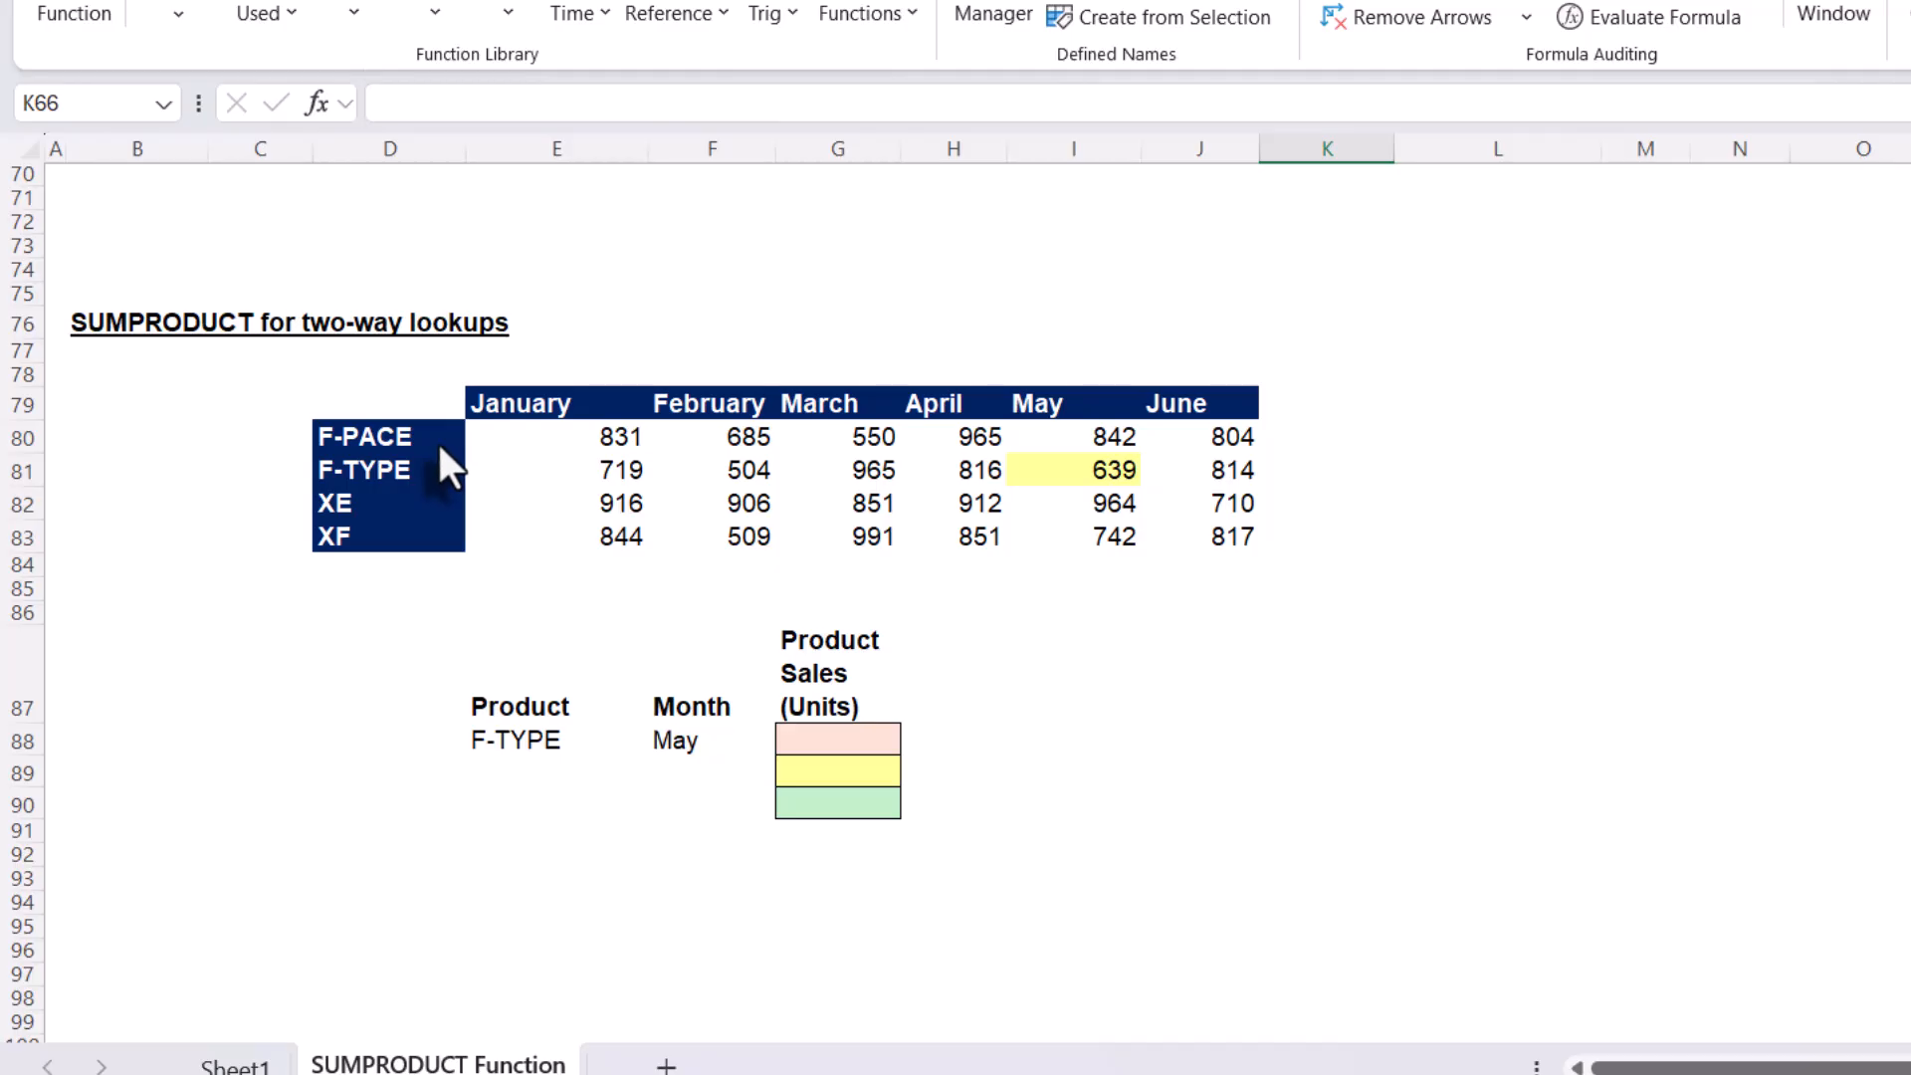
drag(439, 448, 431, 568)
drag(400, 479, 406, 572)
click(501, 431)
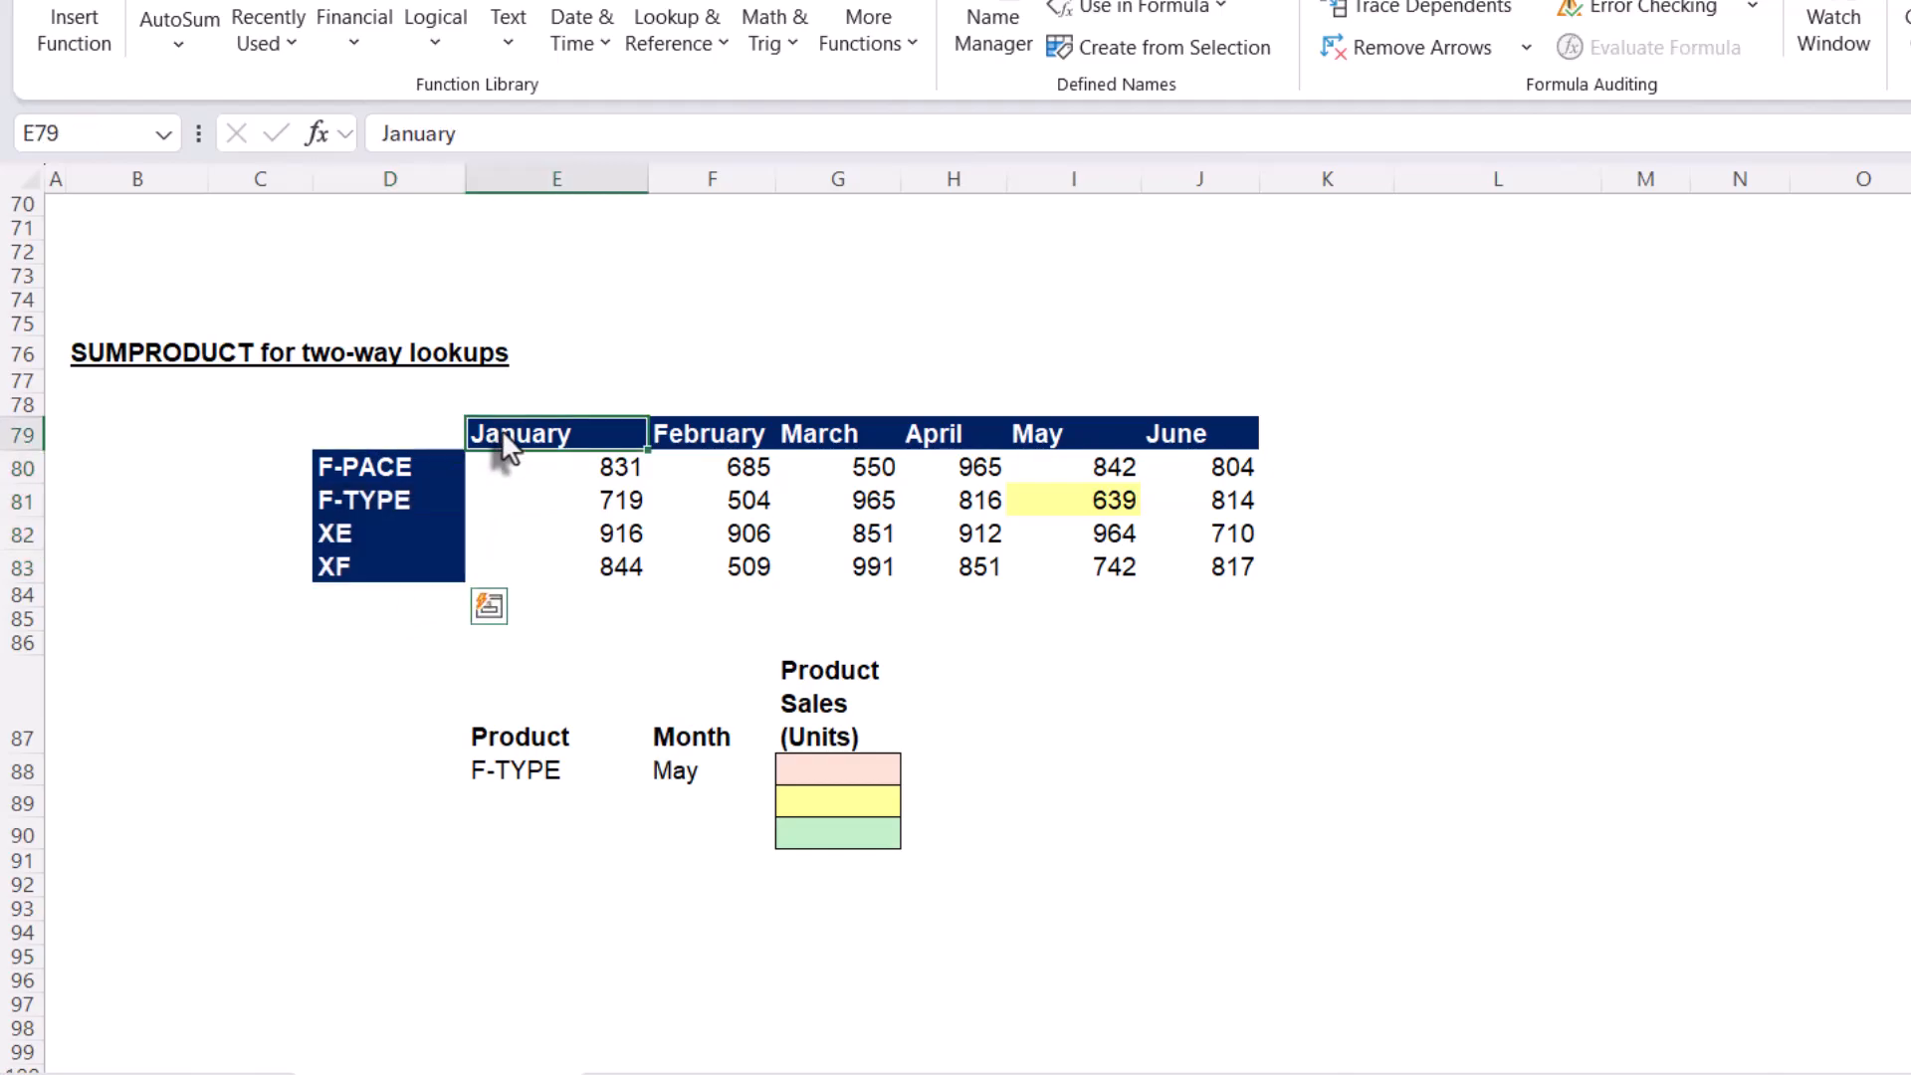
drag(547, 432, 1171, 426)
drag(405, 467, 434, 562)
click(444, 474)
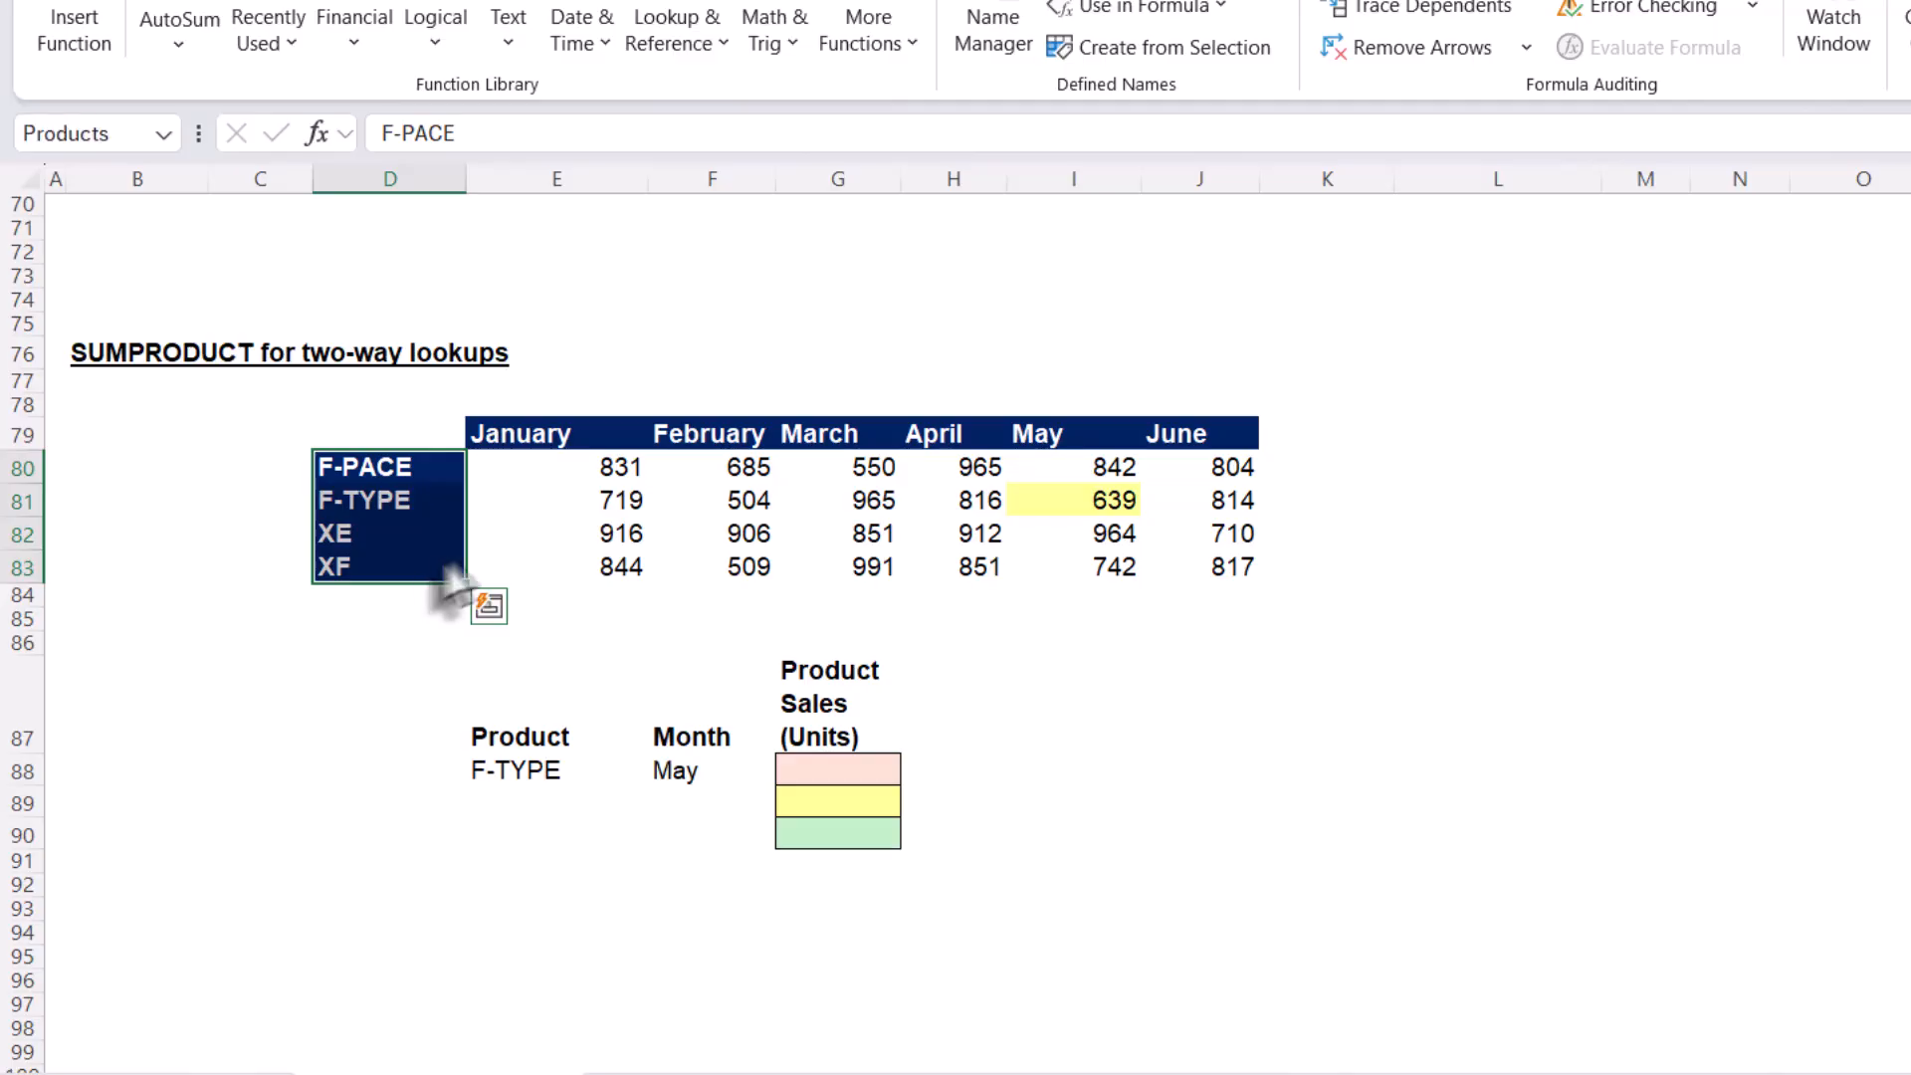
click(555, 444)
drag(554, 449, 698, 441)
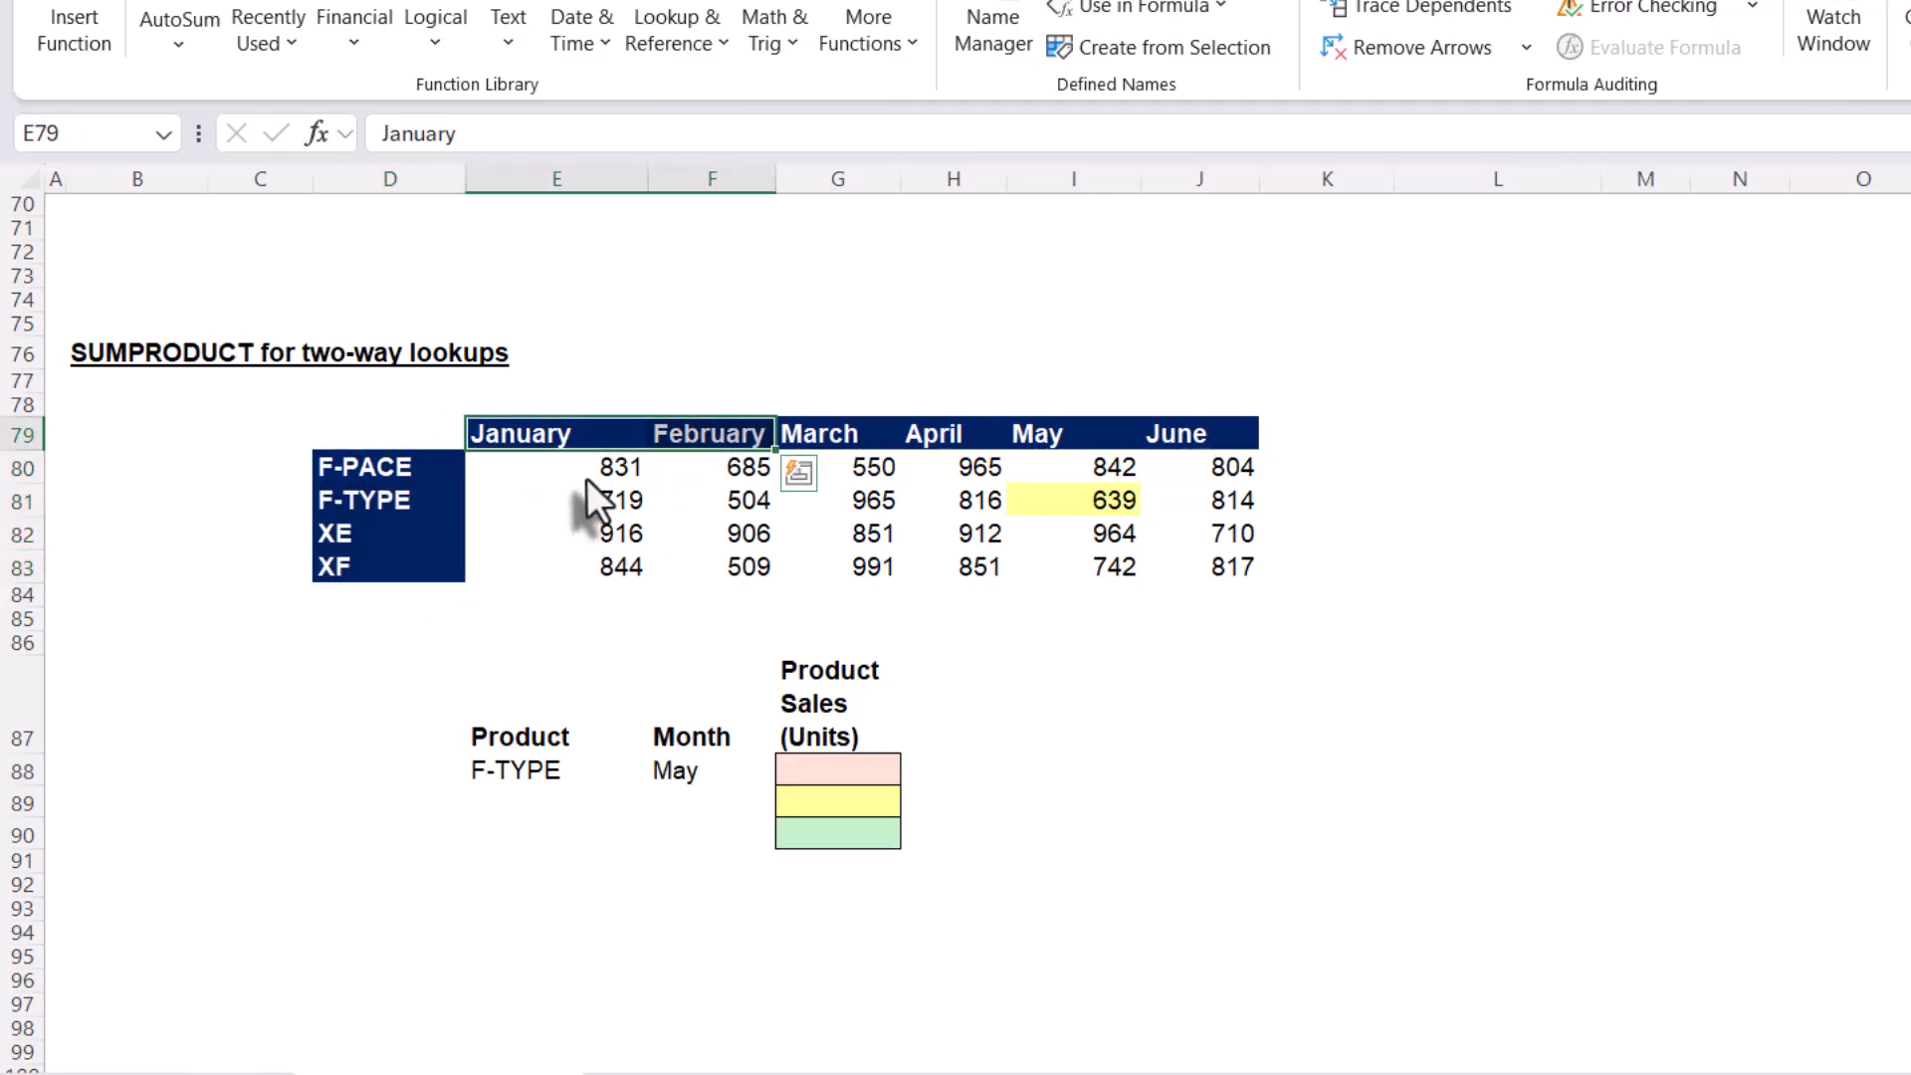
drag(587, 478, 1202, 589)
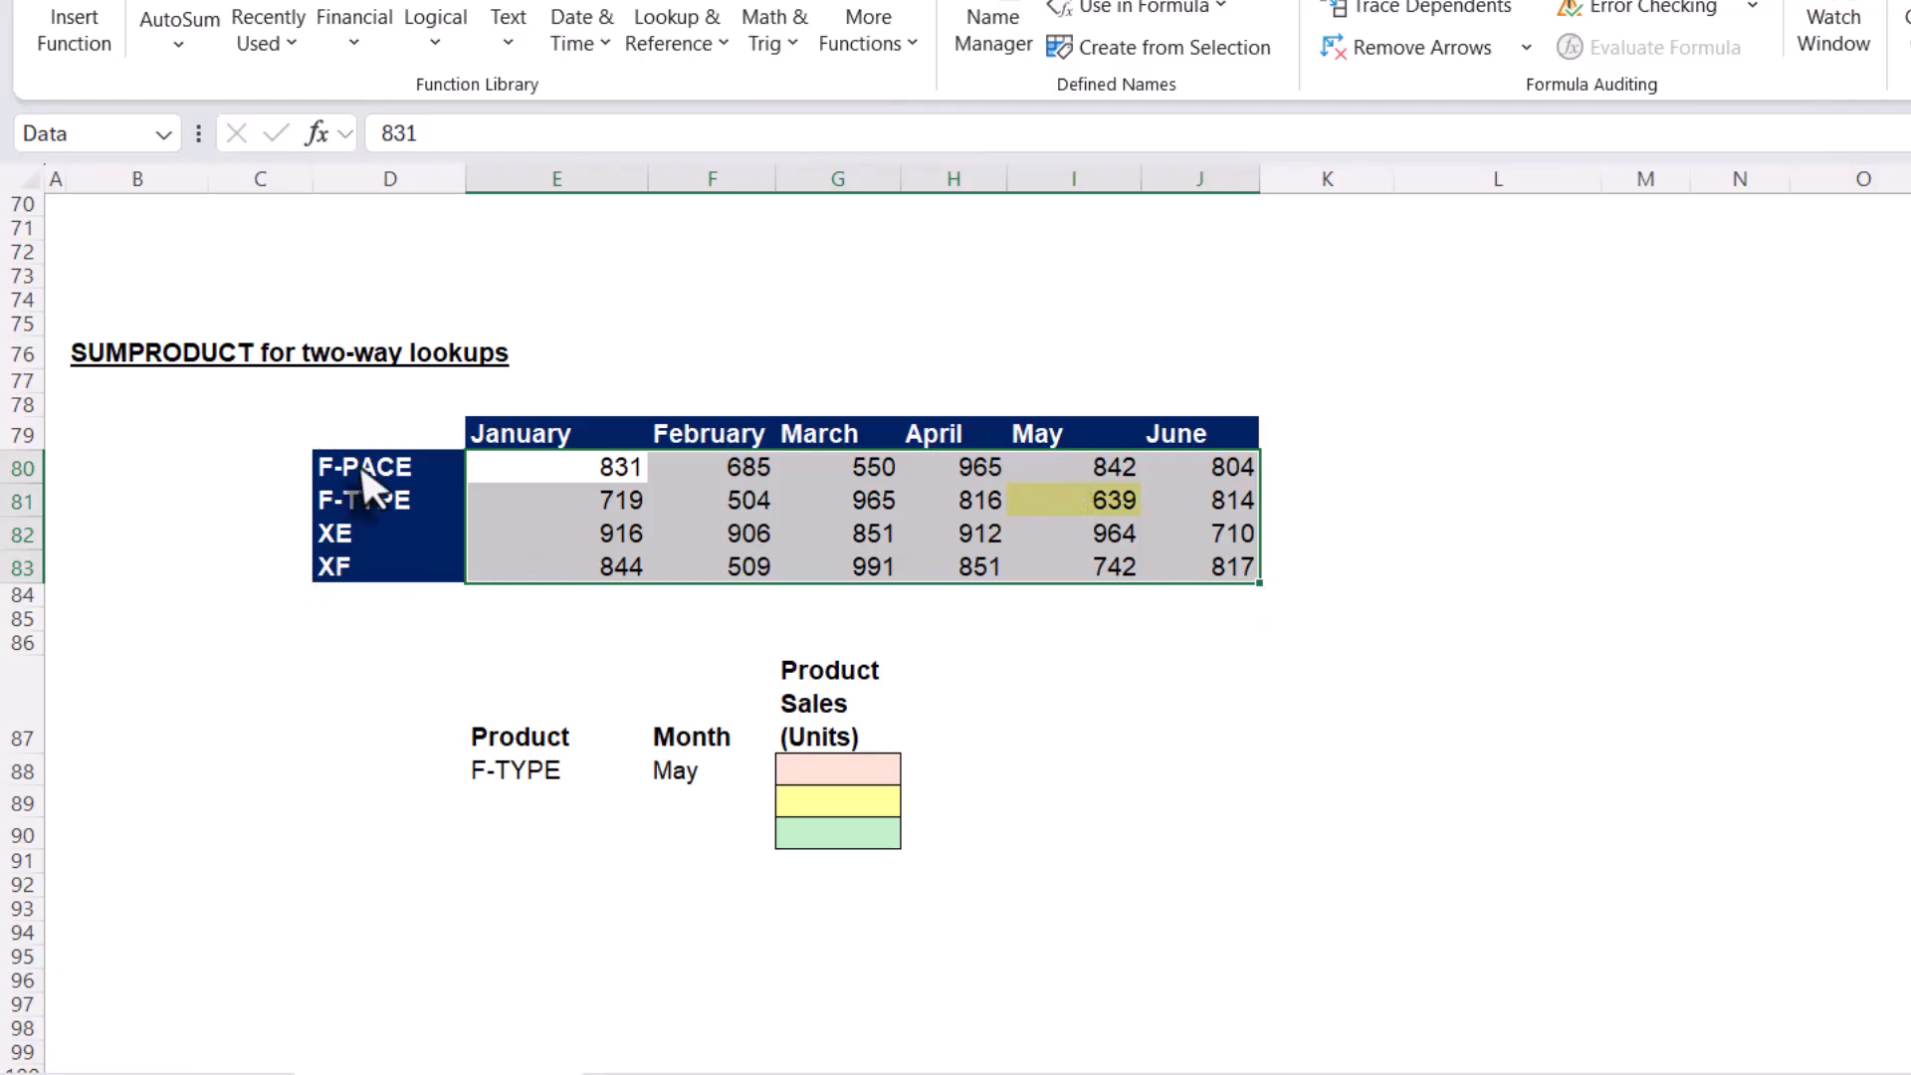
Try the product selector in E88 by choosing XF and switching it back to F-TYPE
click(533, 775)
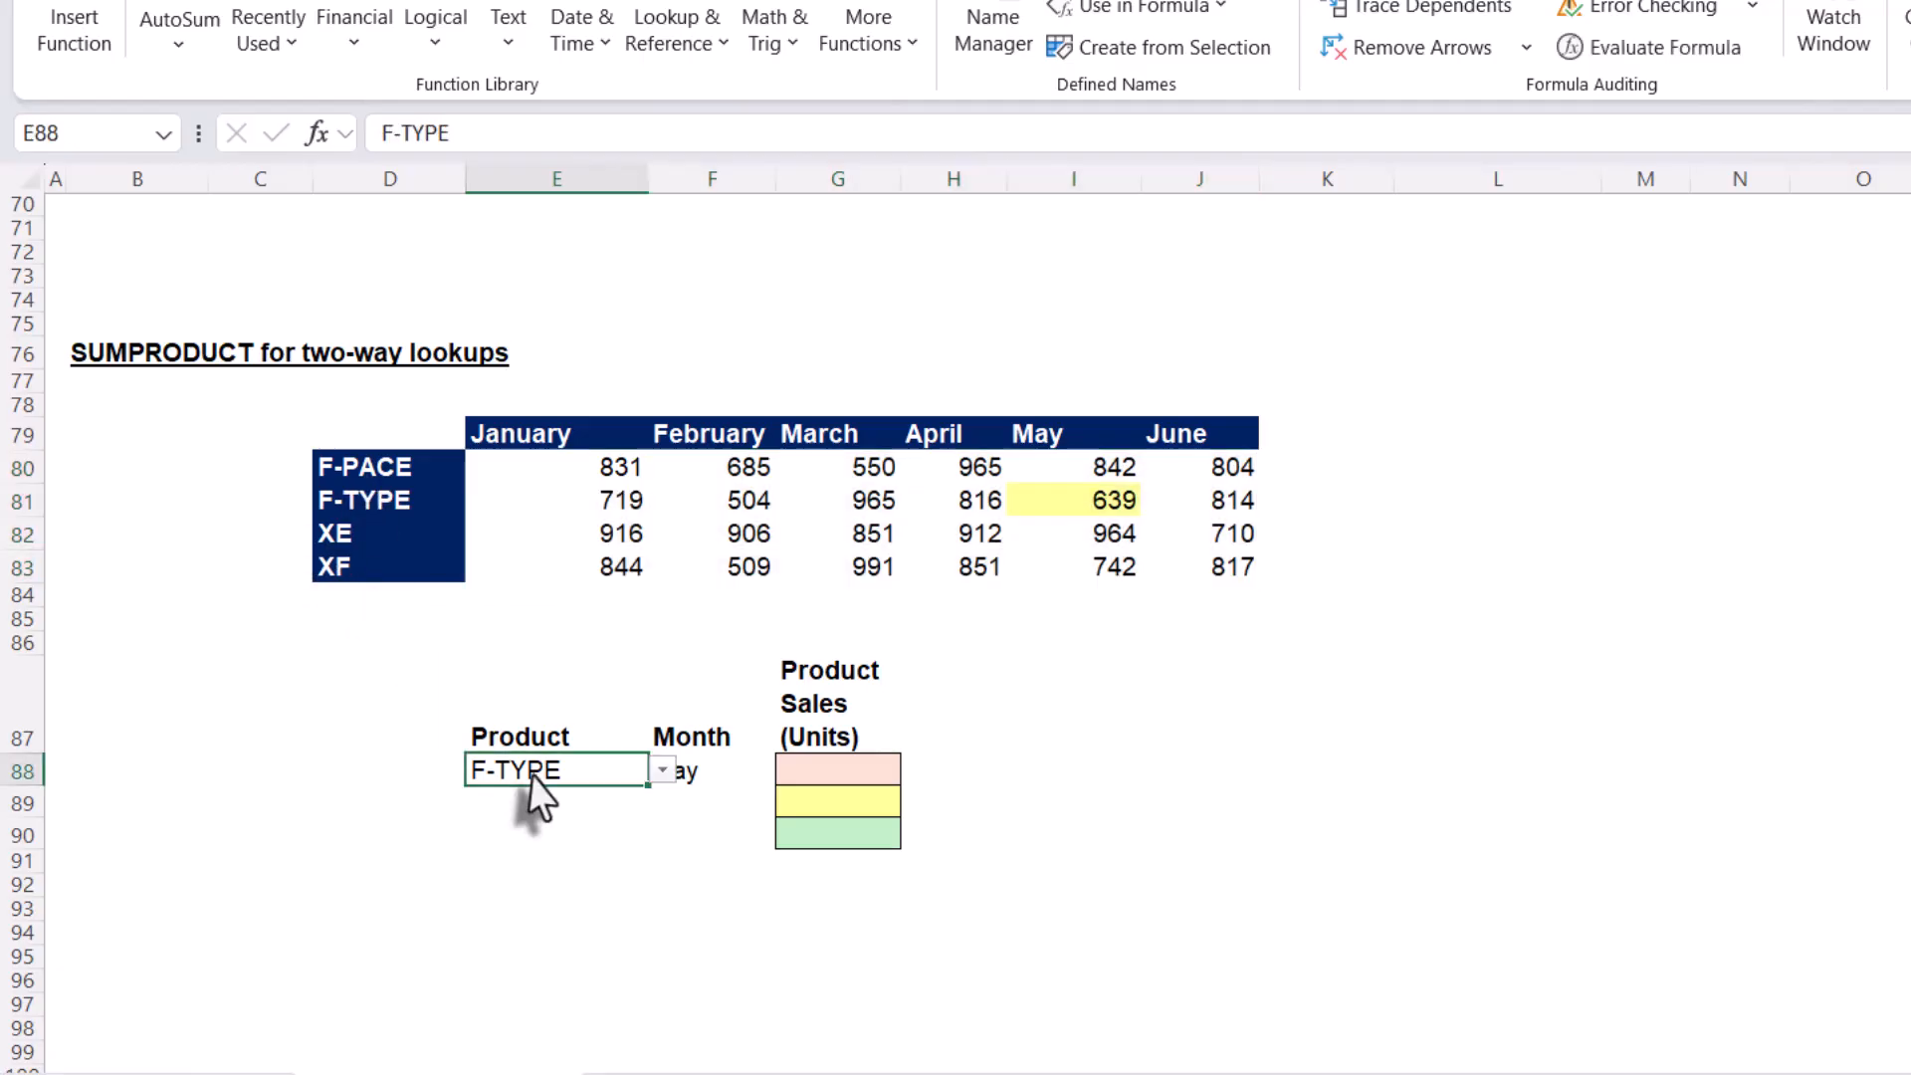
click(663, 771)
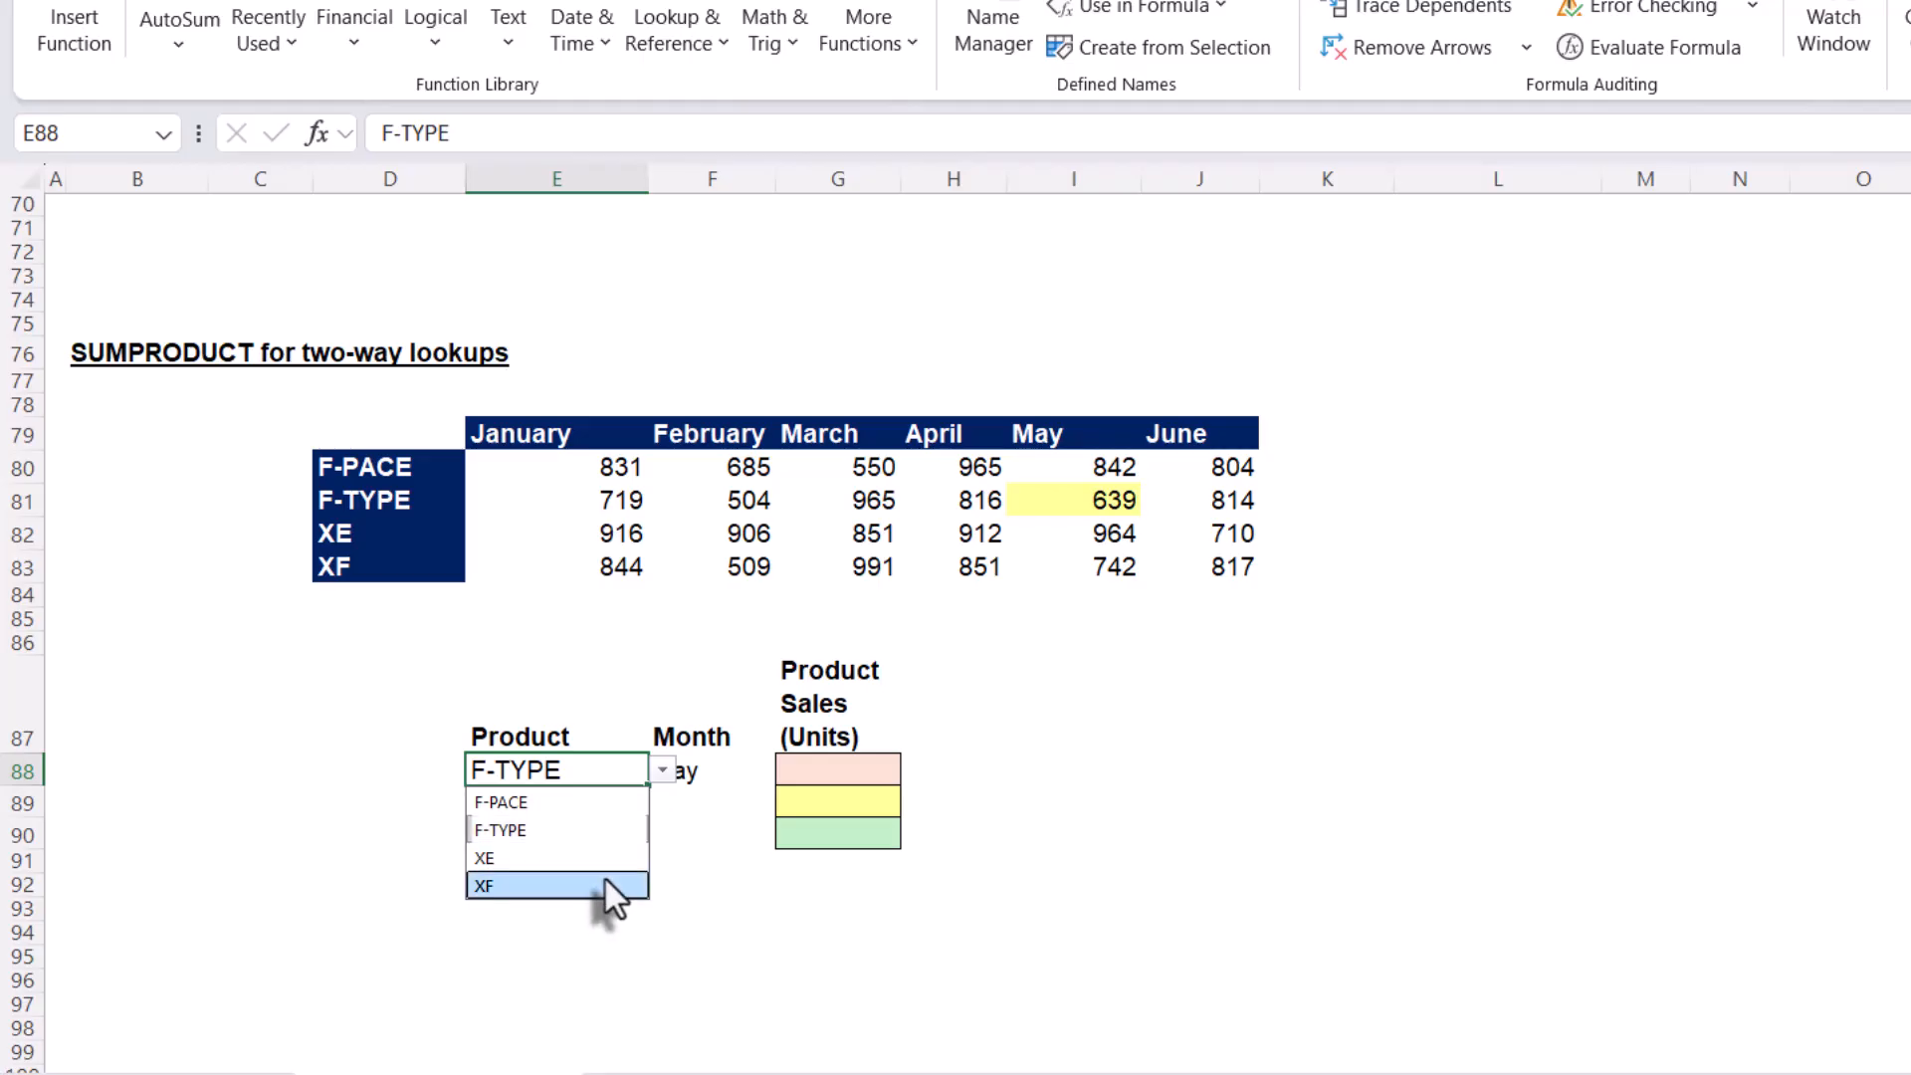
click(607, 884)
click(662, 771)
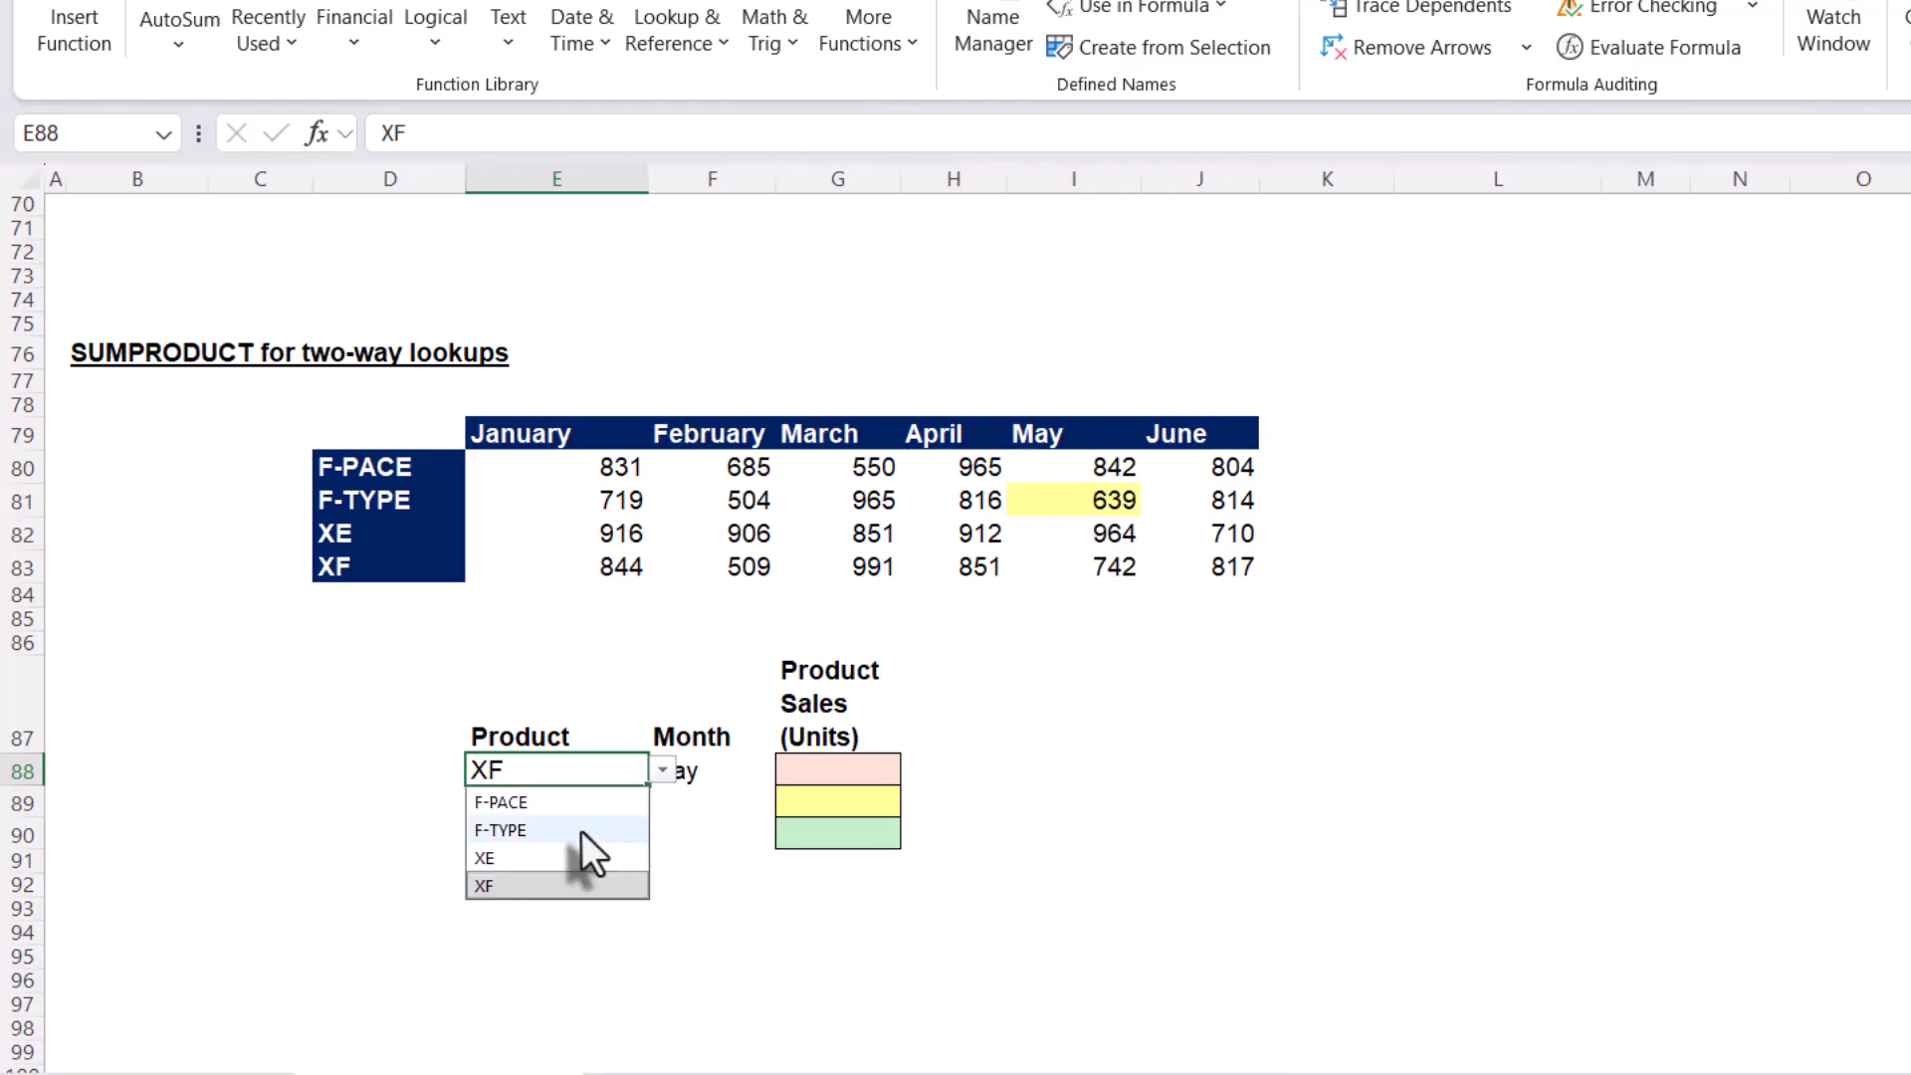
click(576, 829)
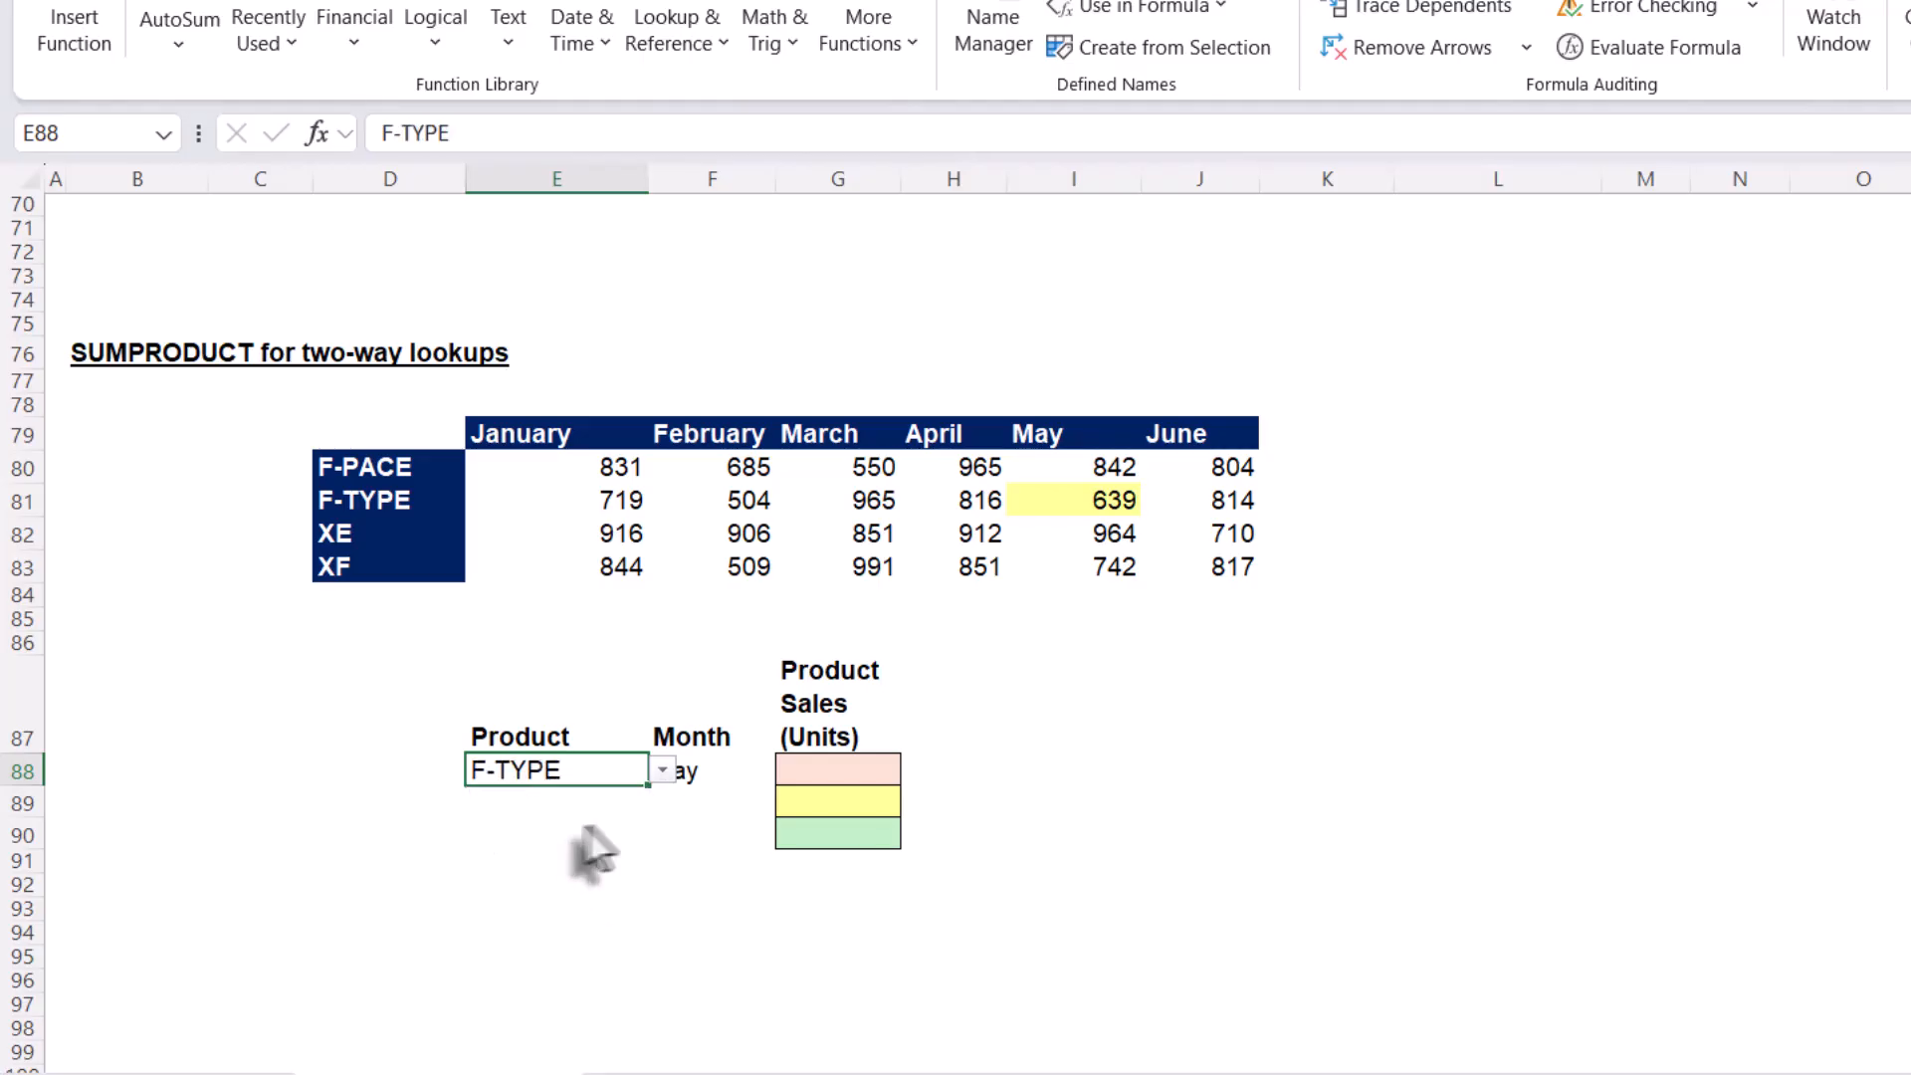
click(616, 842)
View the month choices for F88 and inspect the table cell where F-TYPE and May intersect
click(695, 777)
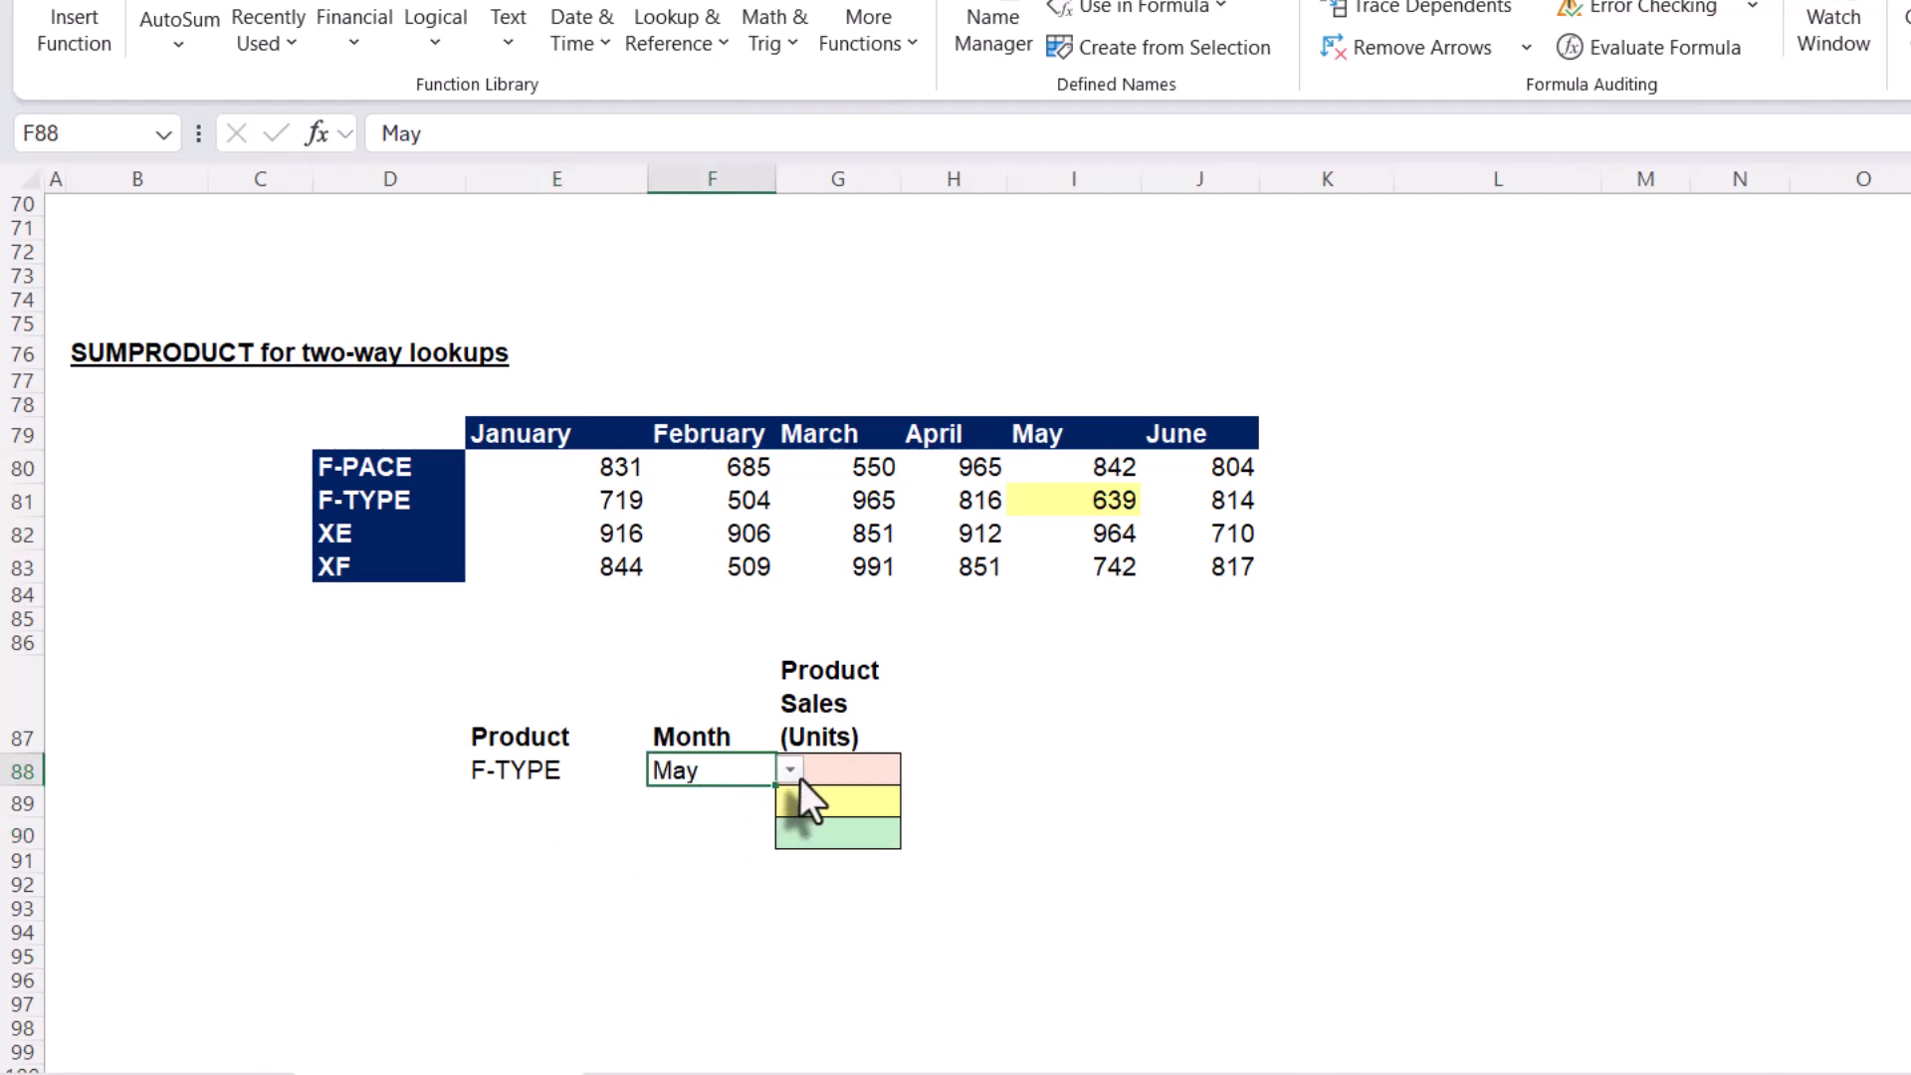
click(794, 771)
click(793, 772)
click(697, 832)
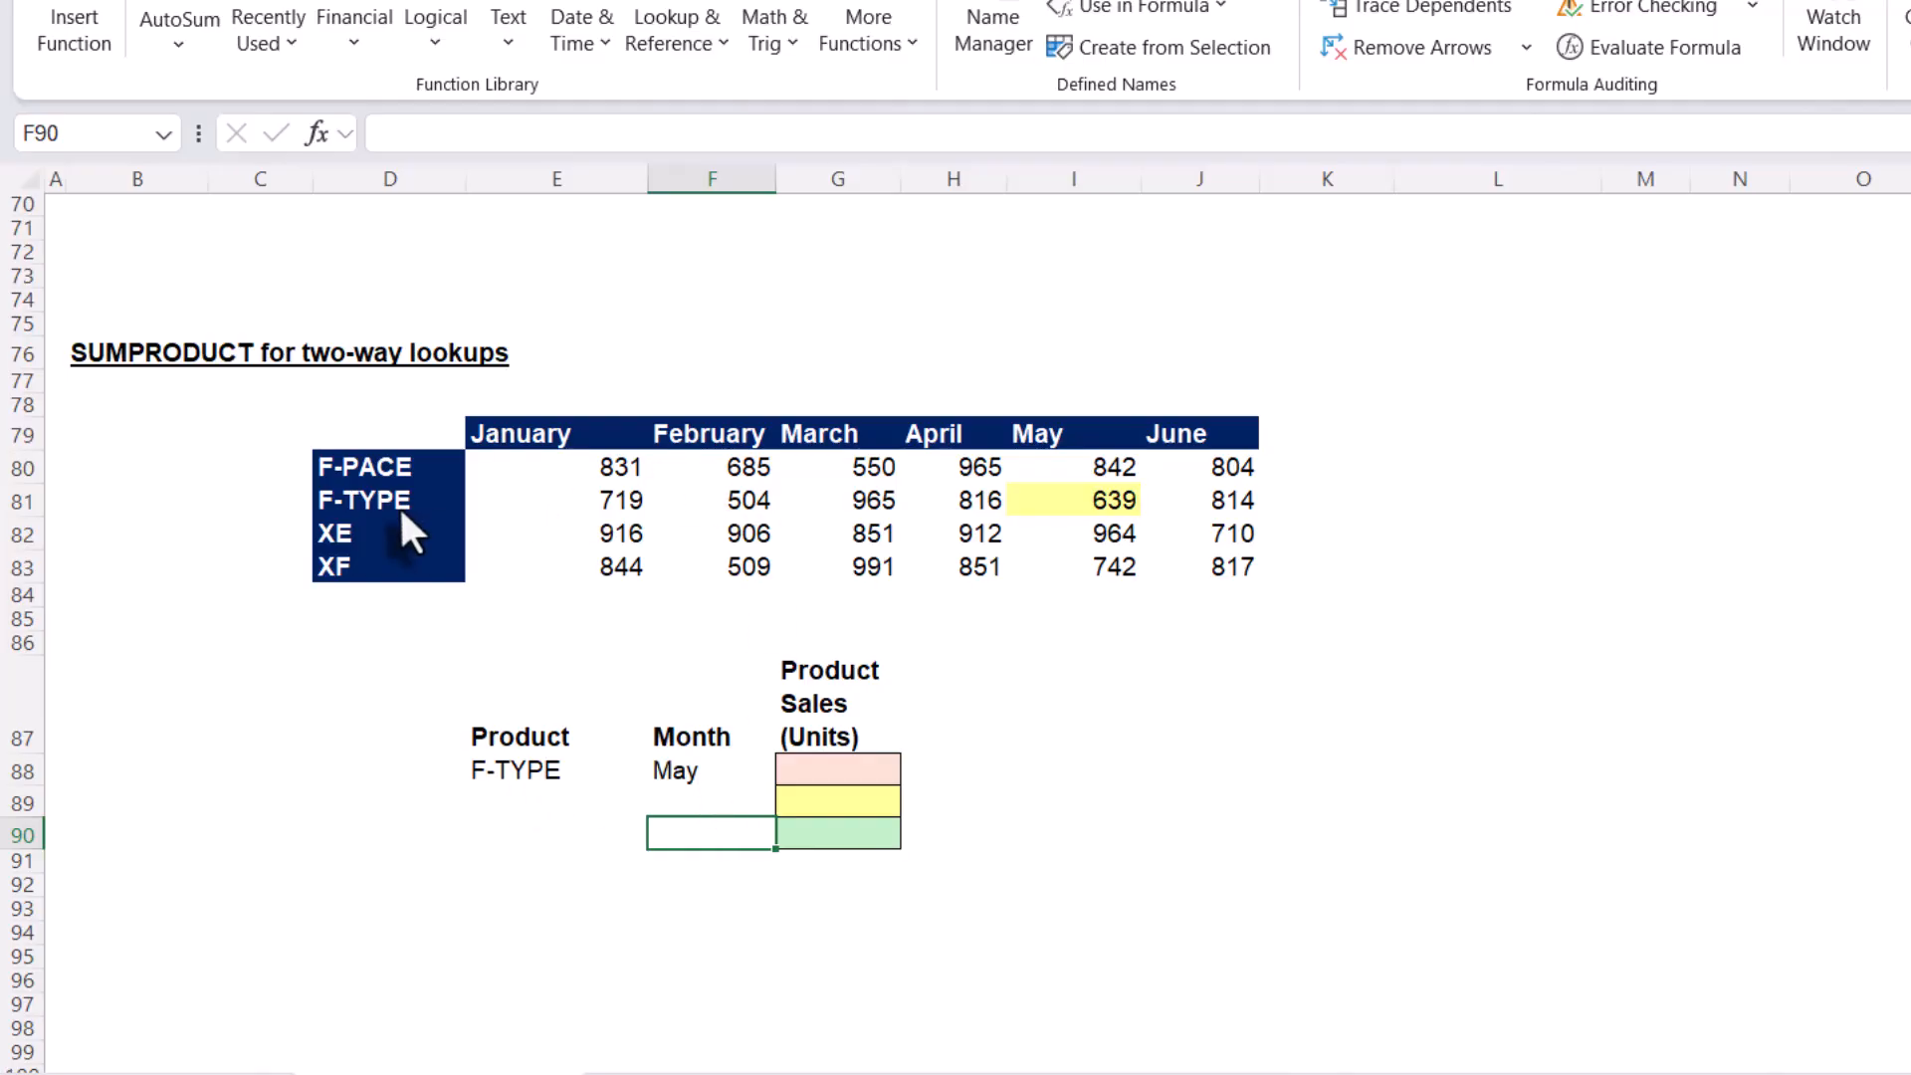
click(1073, 508)
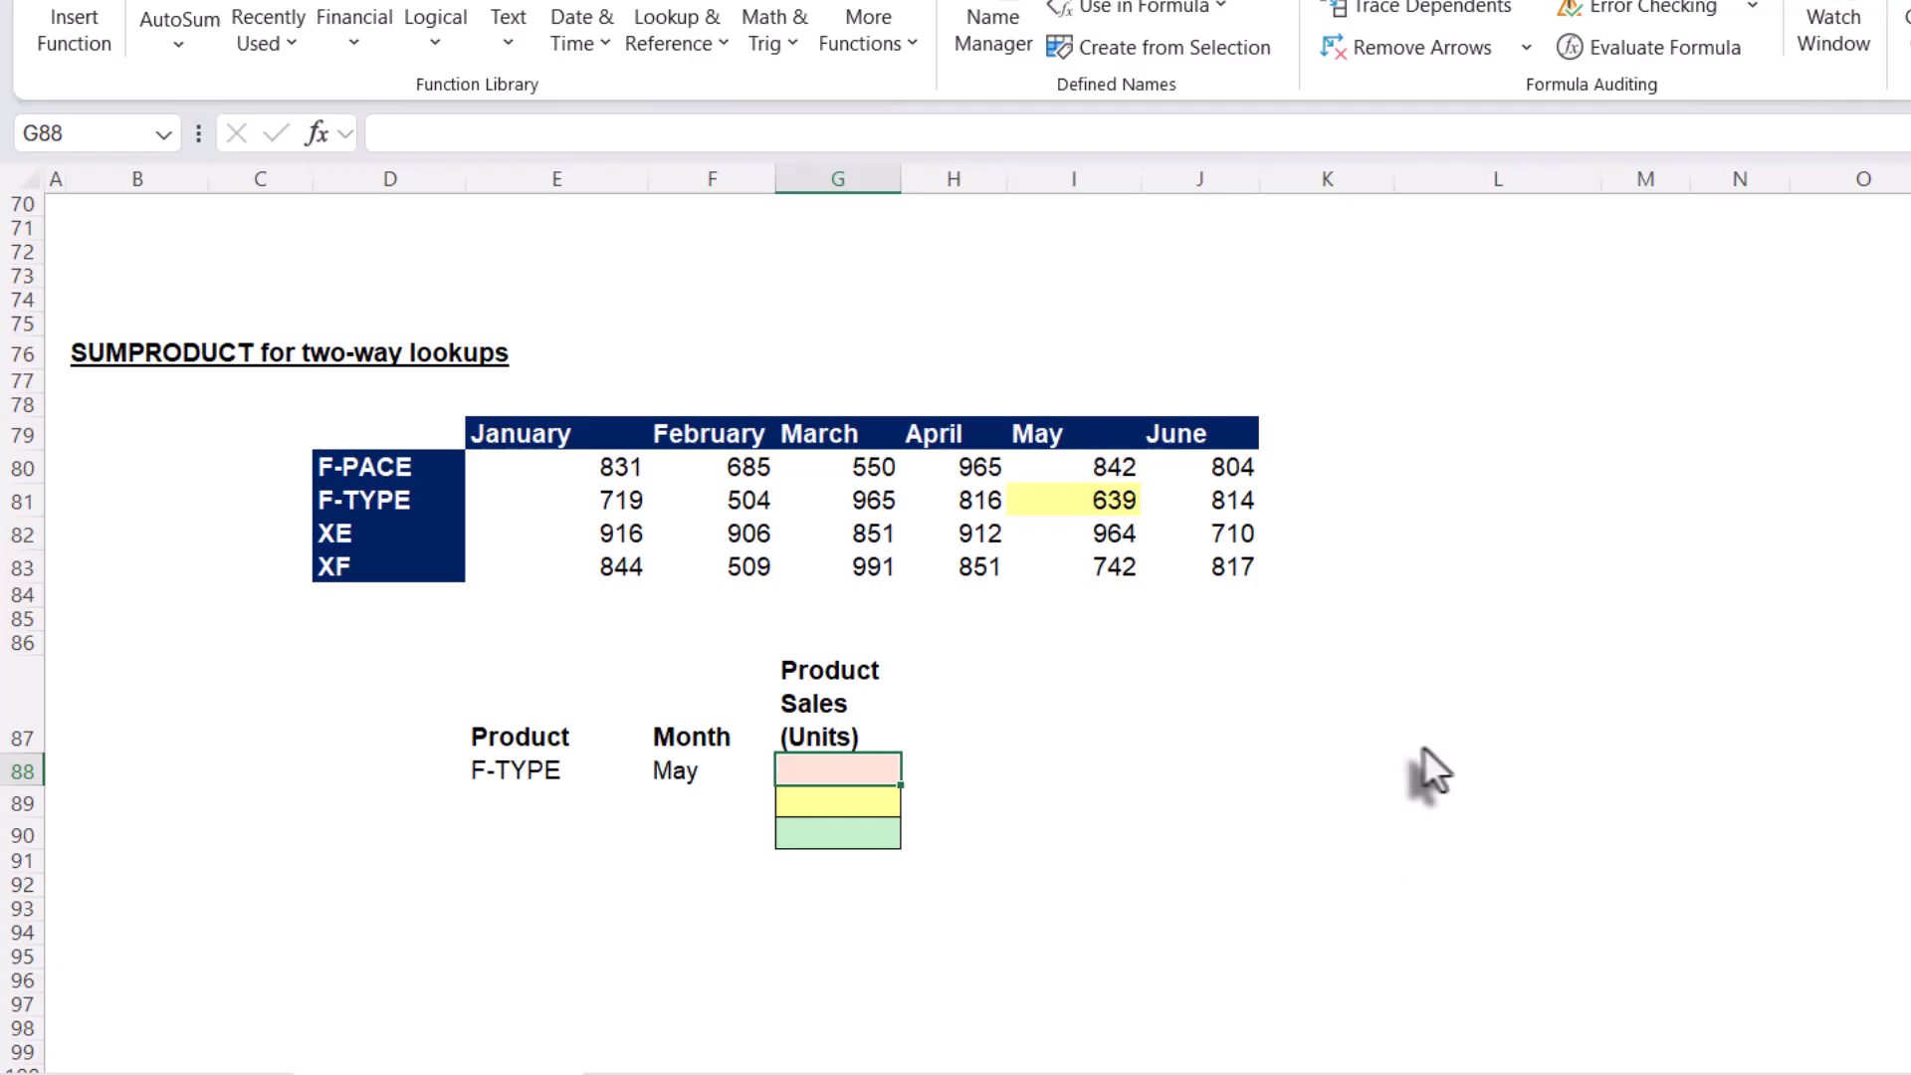
Begin an INDEX formula in G88 with the named range Data as its array
text(=)
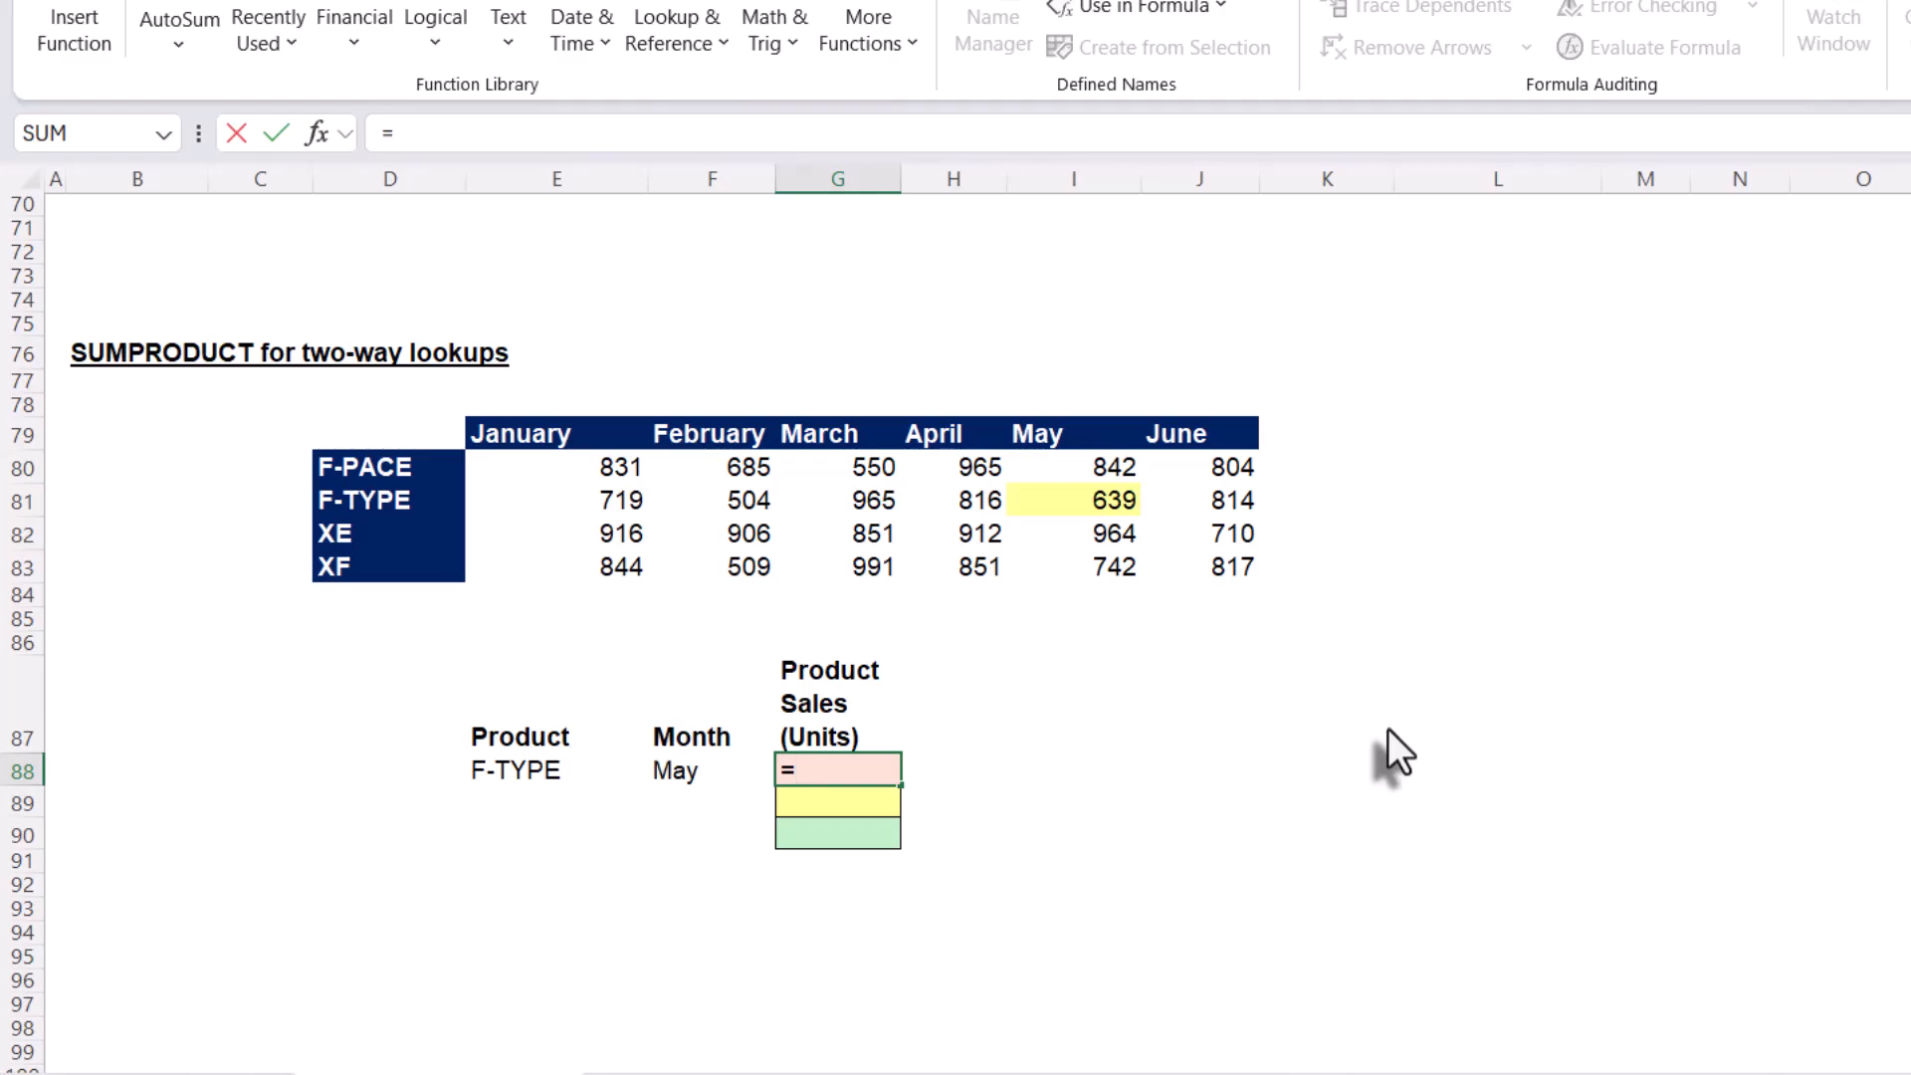
text(inde)
key(Tab)
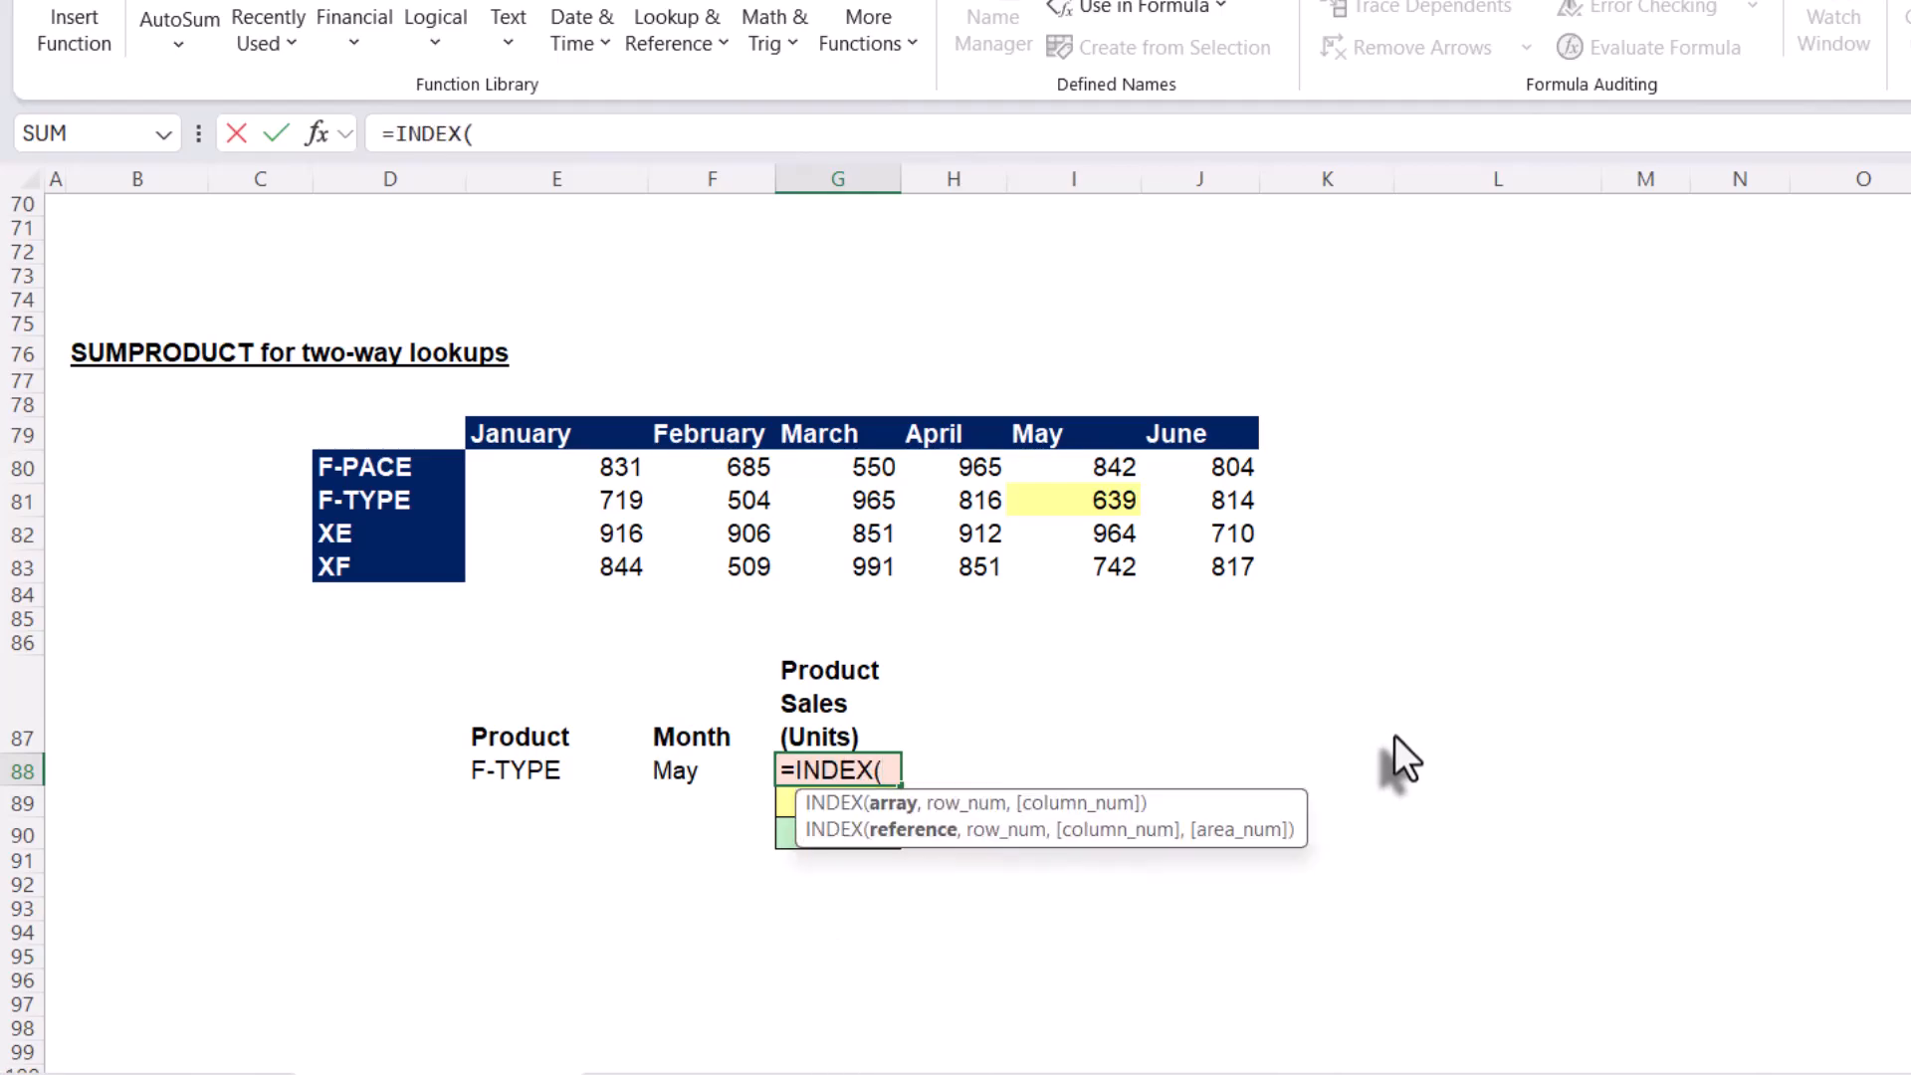
text(dat)
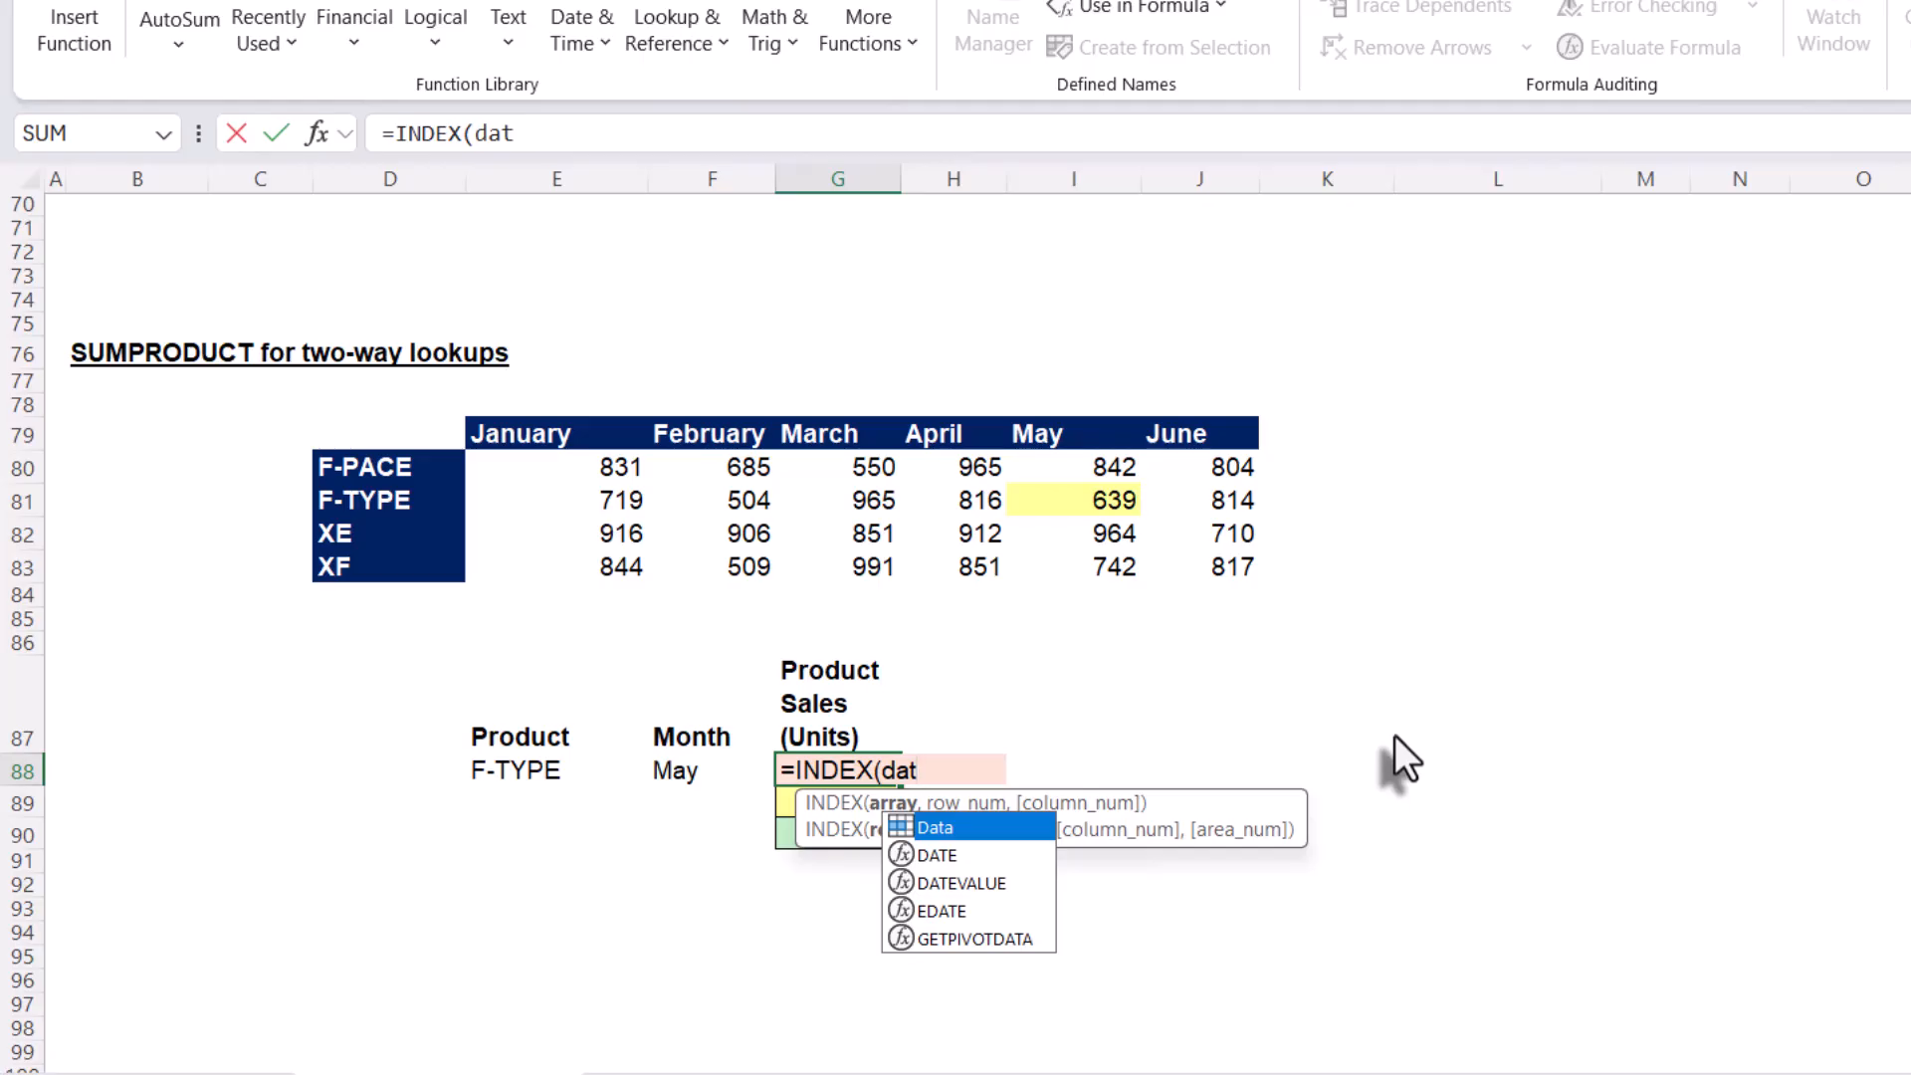
key(Tab)
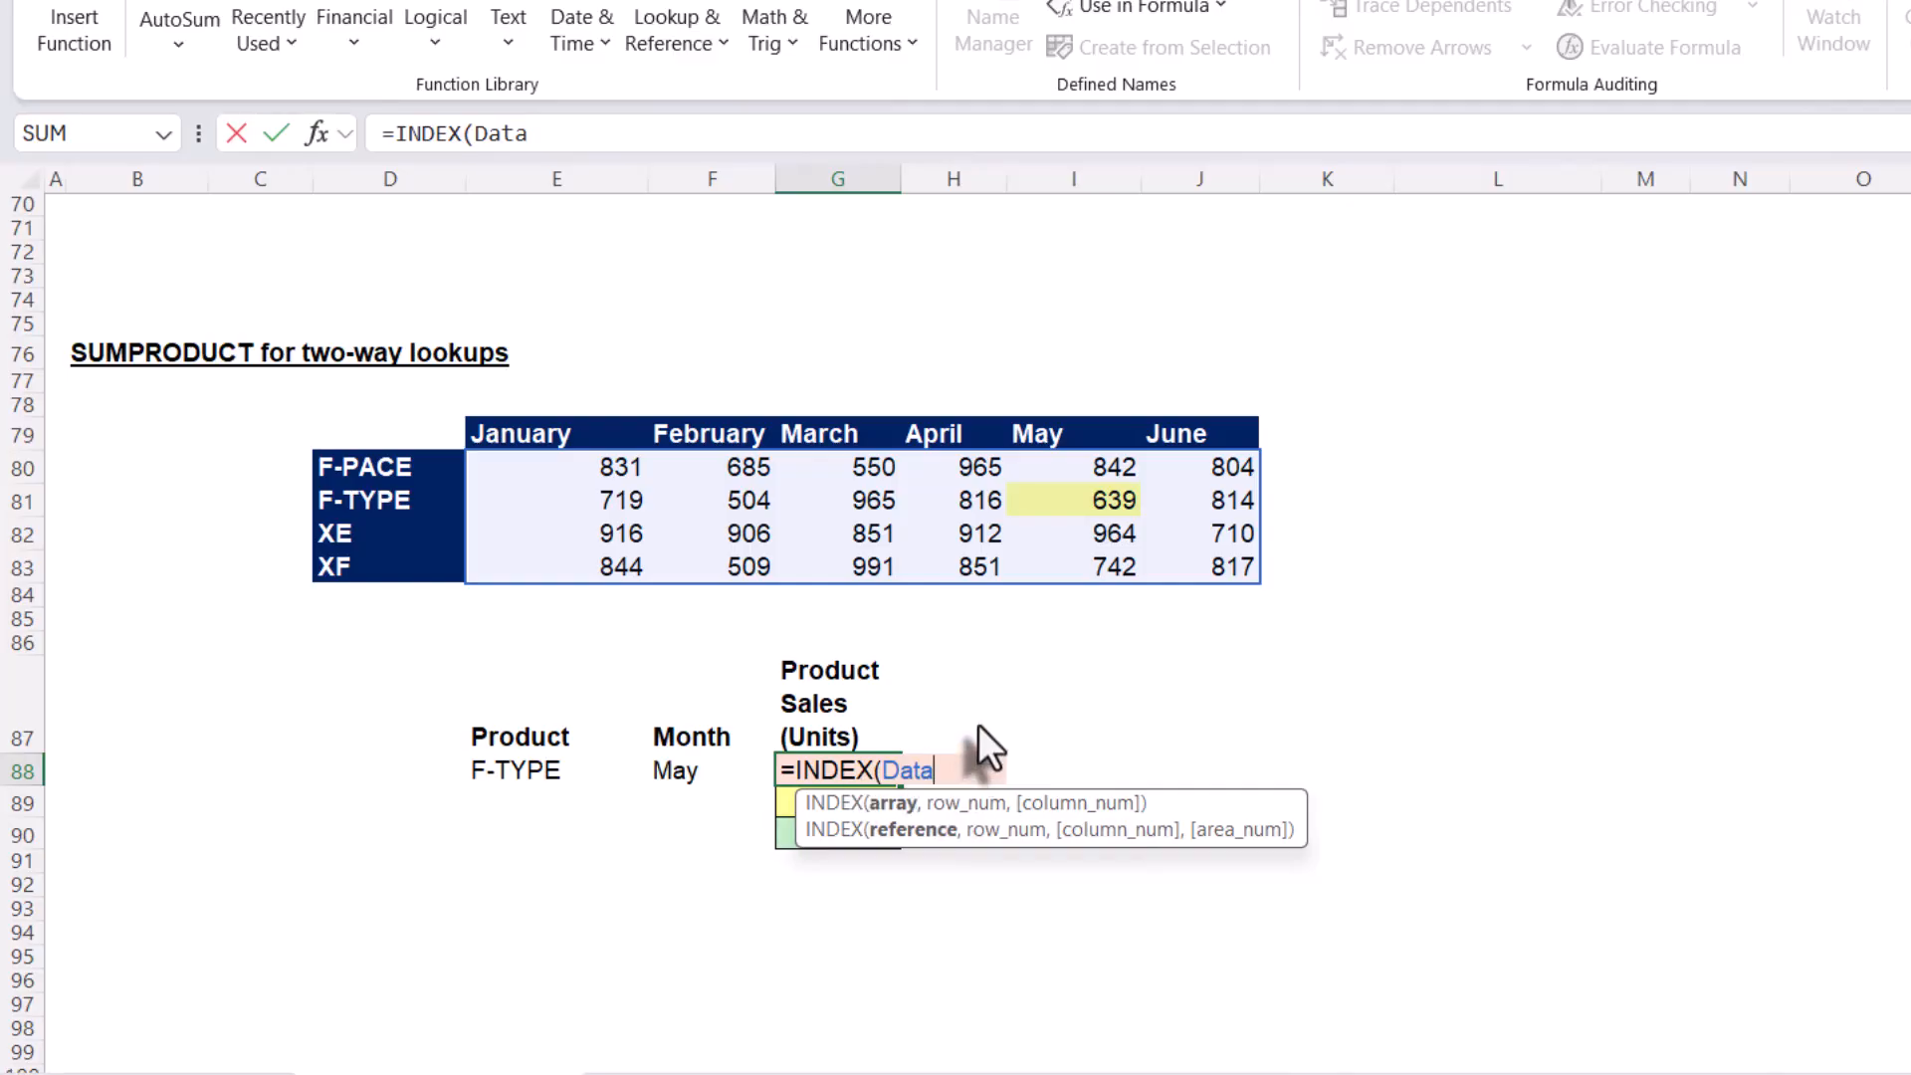
text(,)
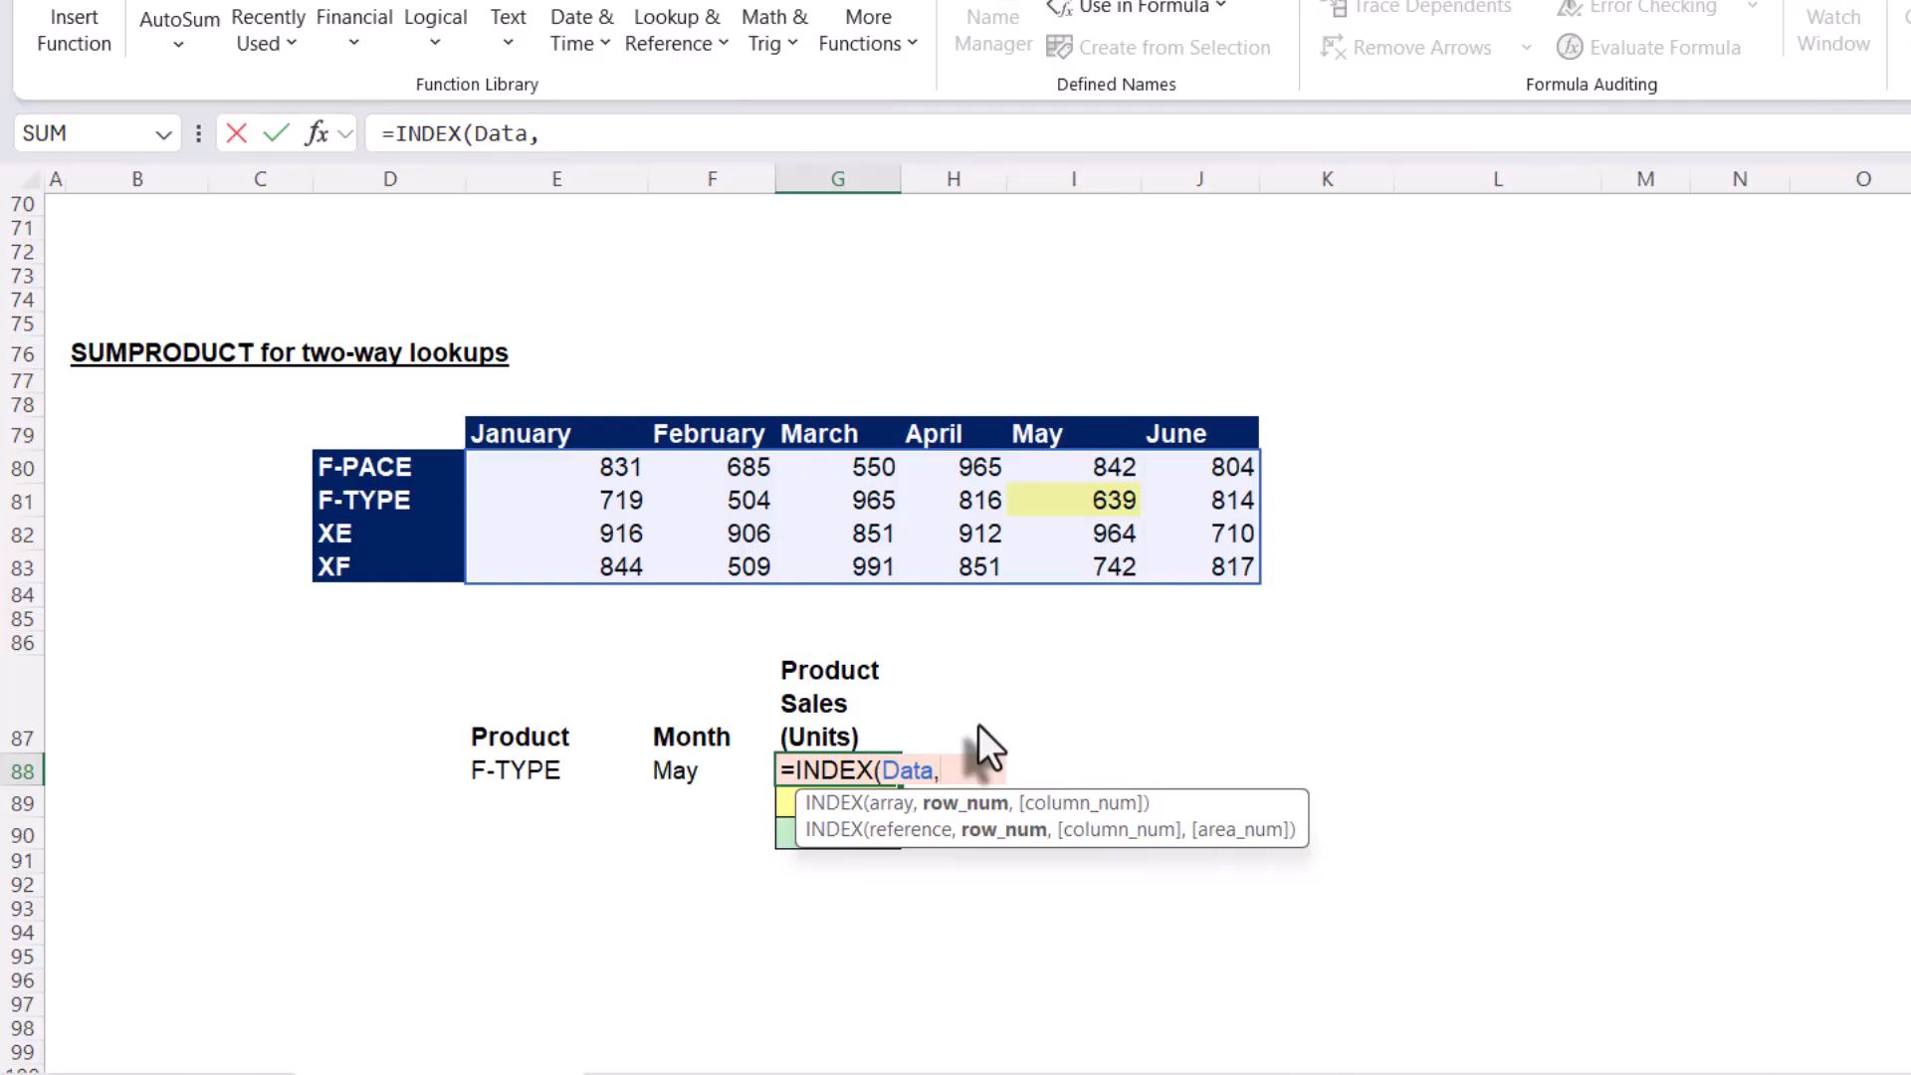
Add MATCH(E88,Products,0) as the row number of the INDEX formula in G88
text(match)
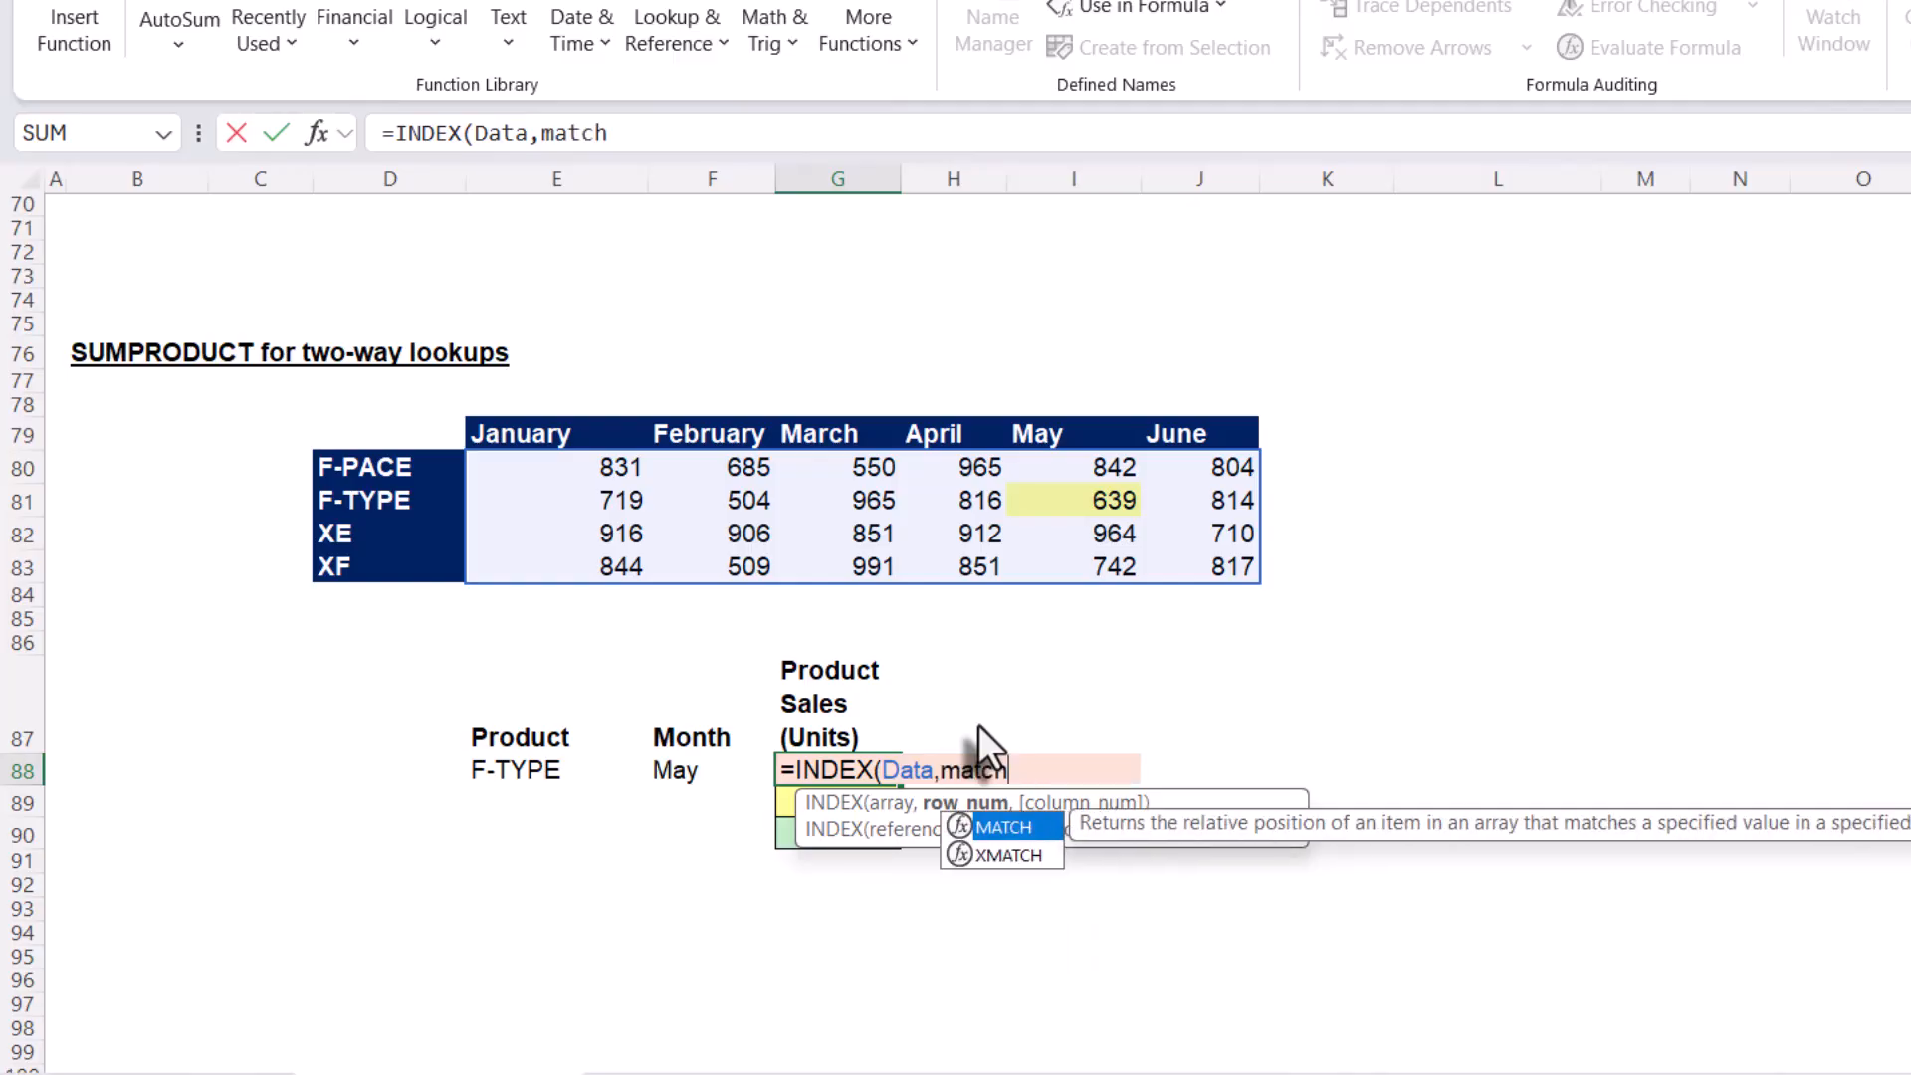
key(Tab)
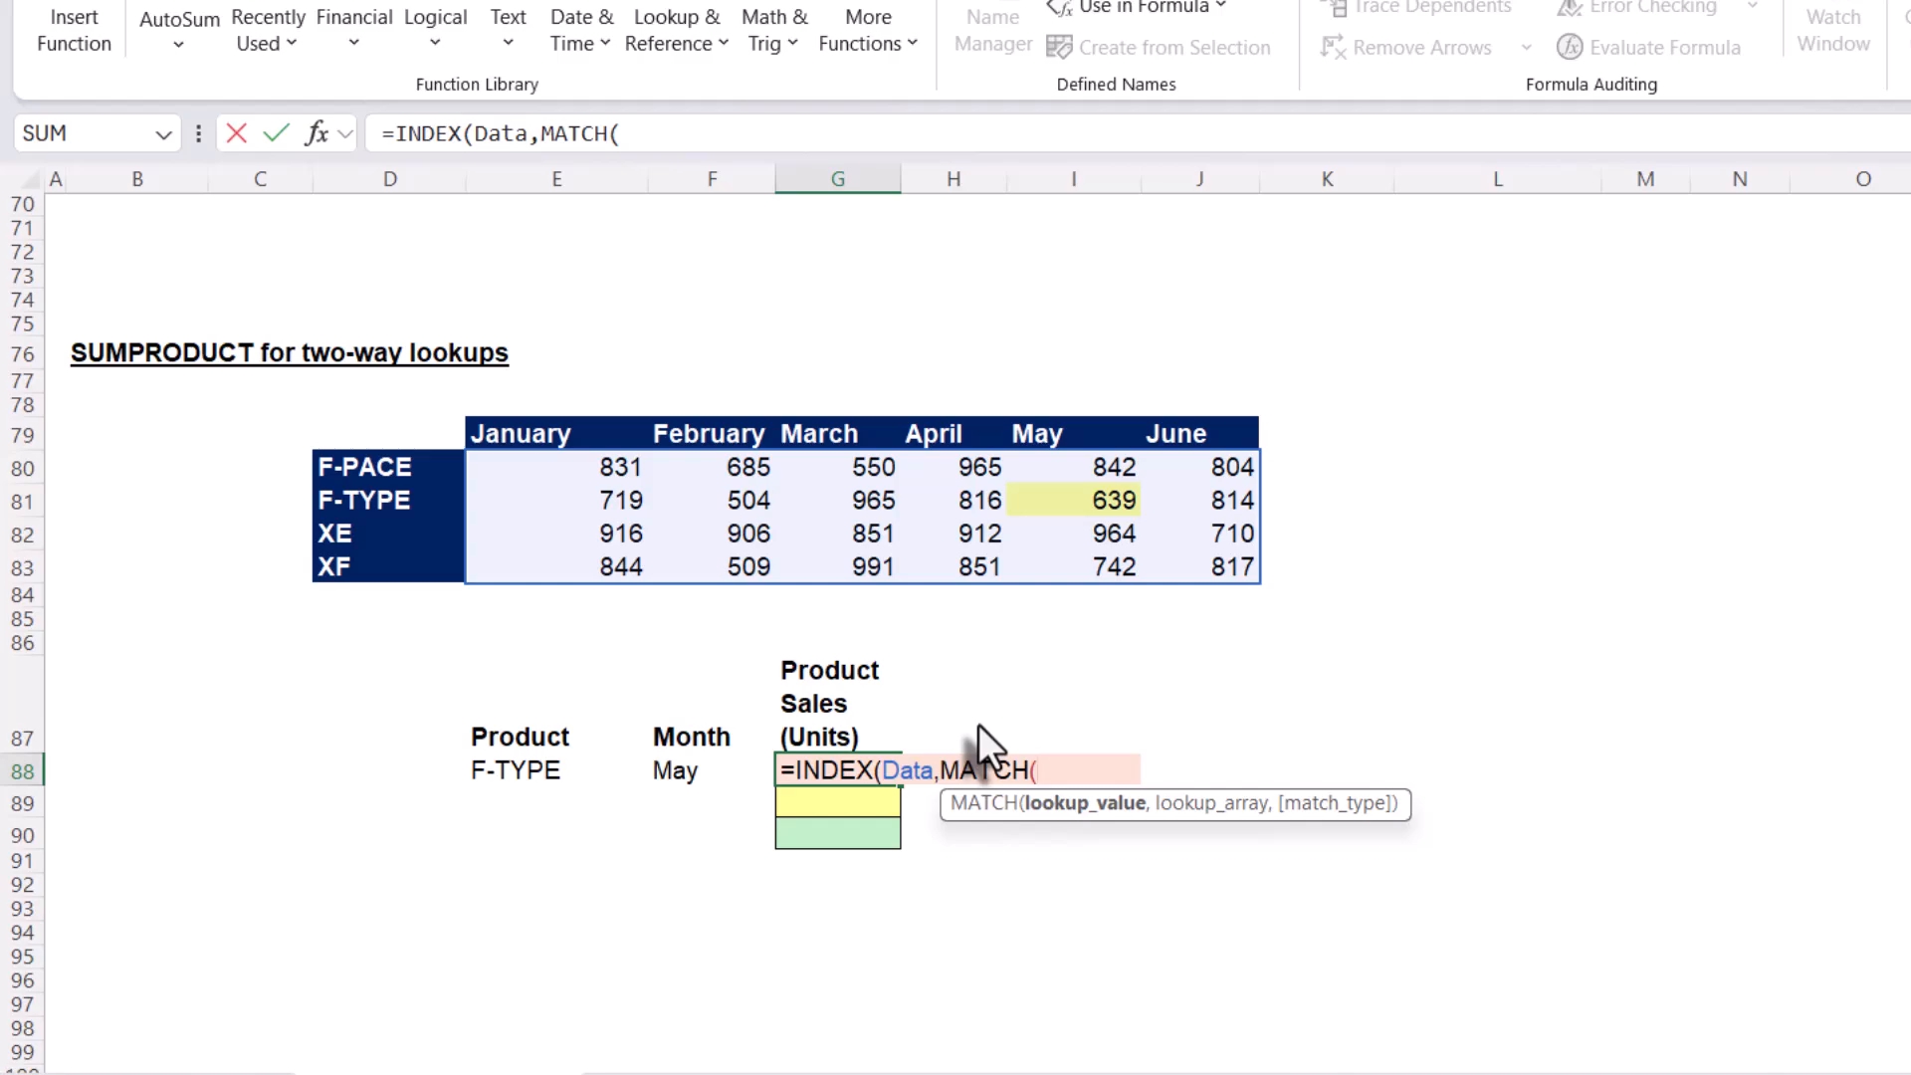
click(551, 774)
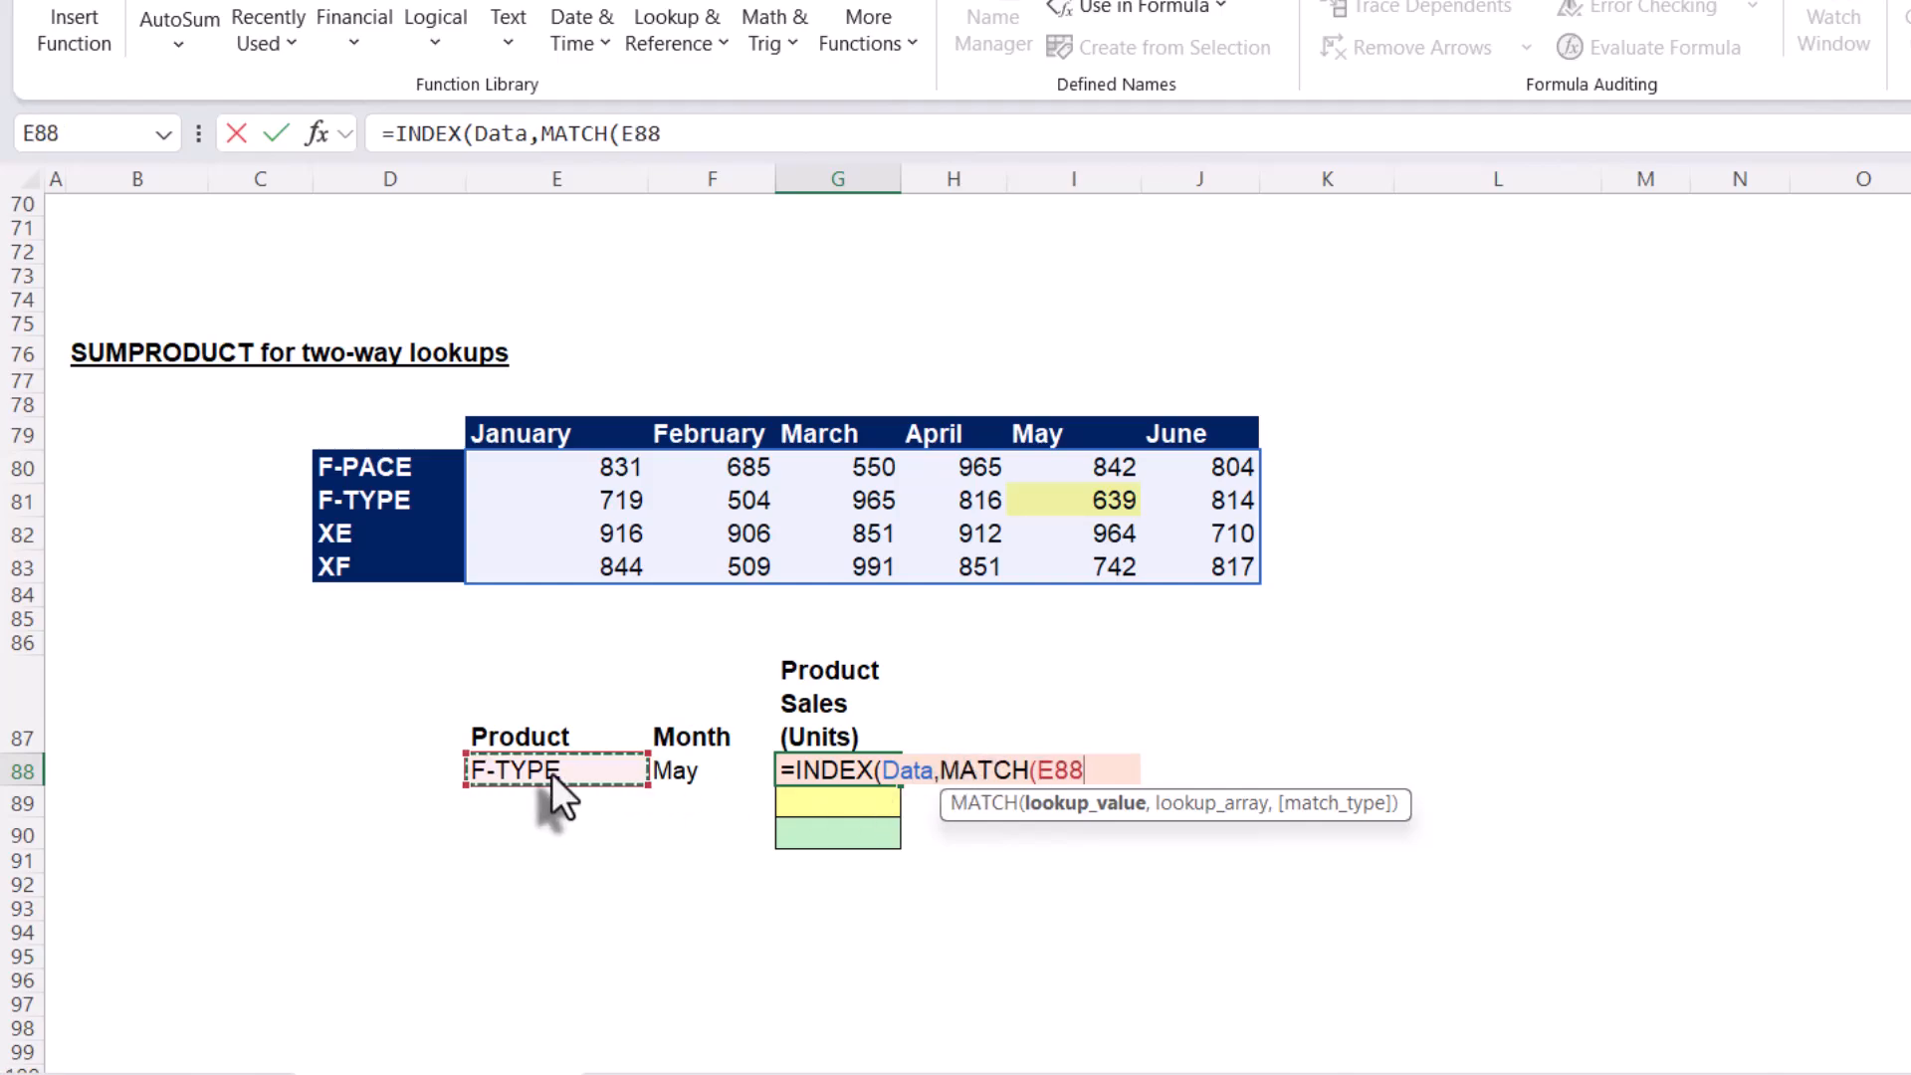
text(,)
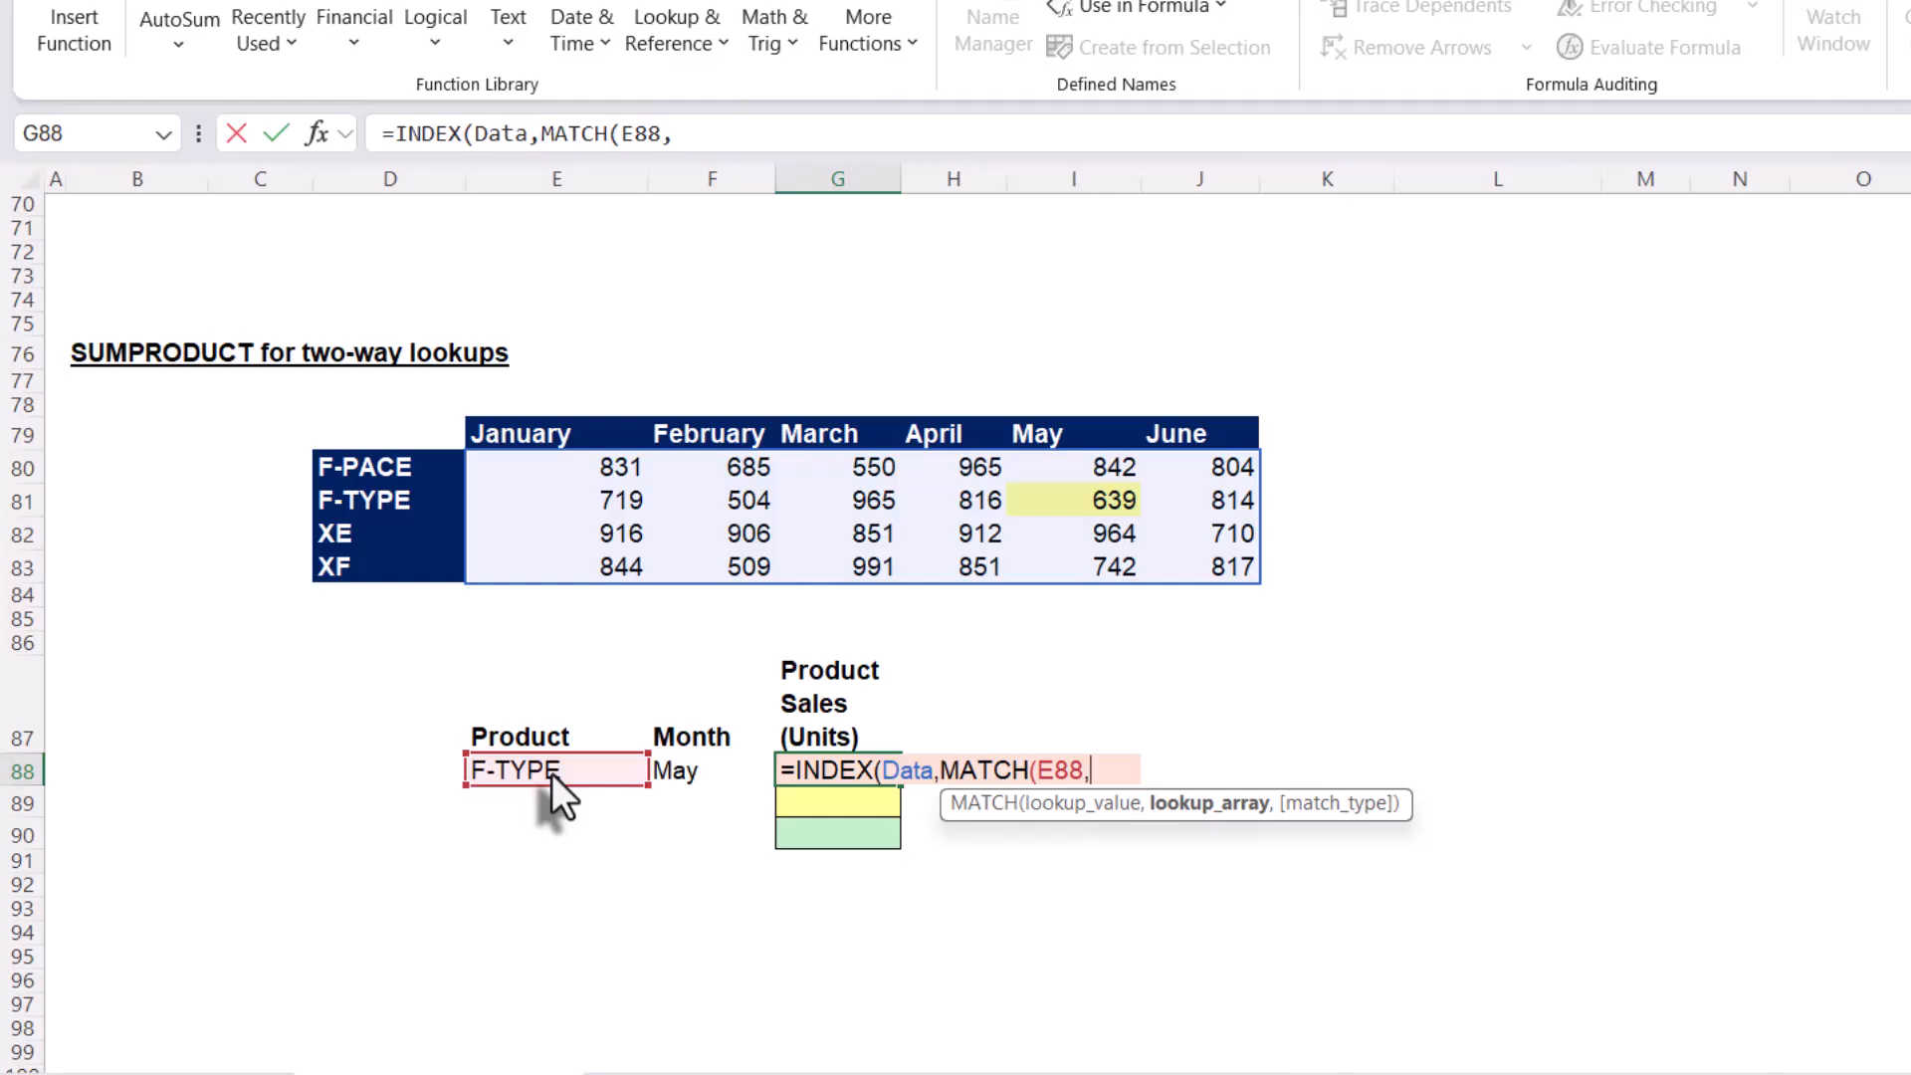
text(pro)
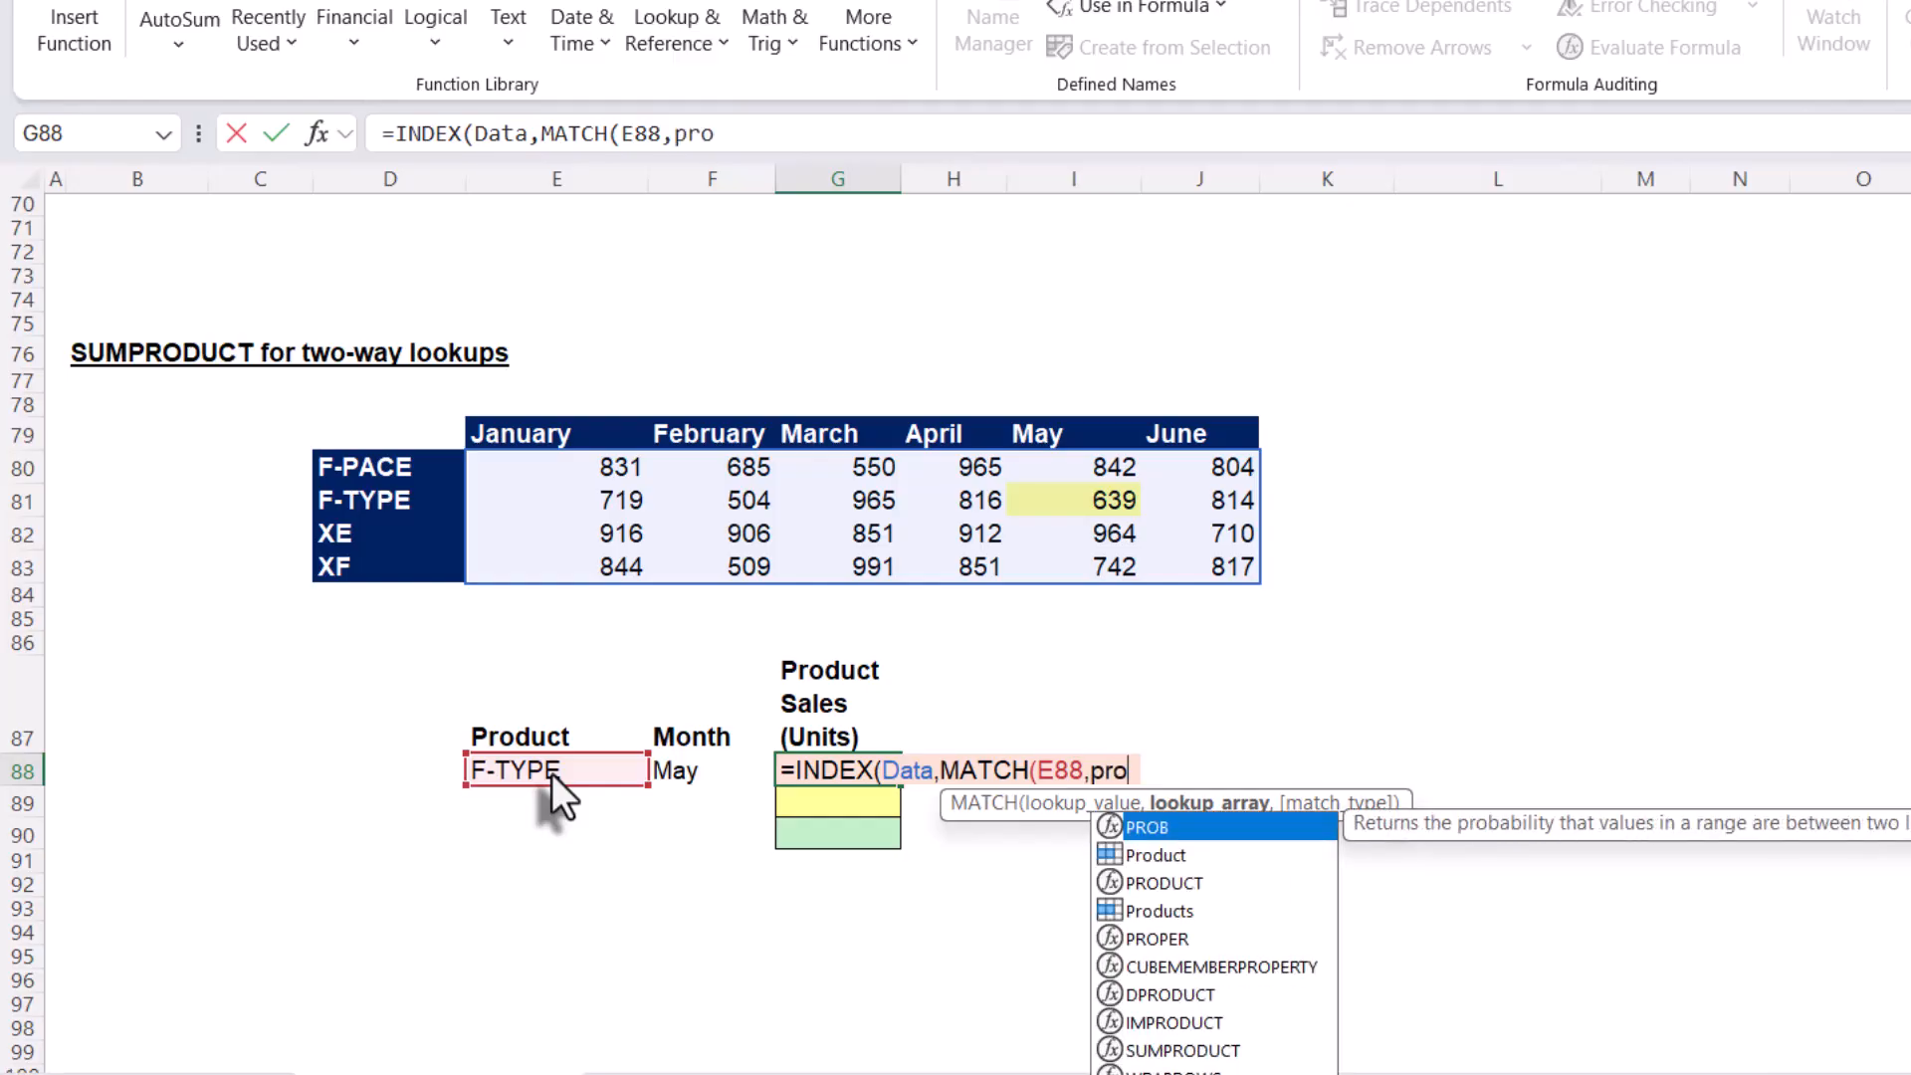
key(Down)
key(Down)
key(Down)
key(Tab)
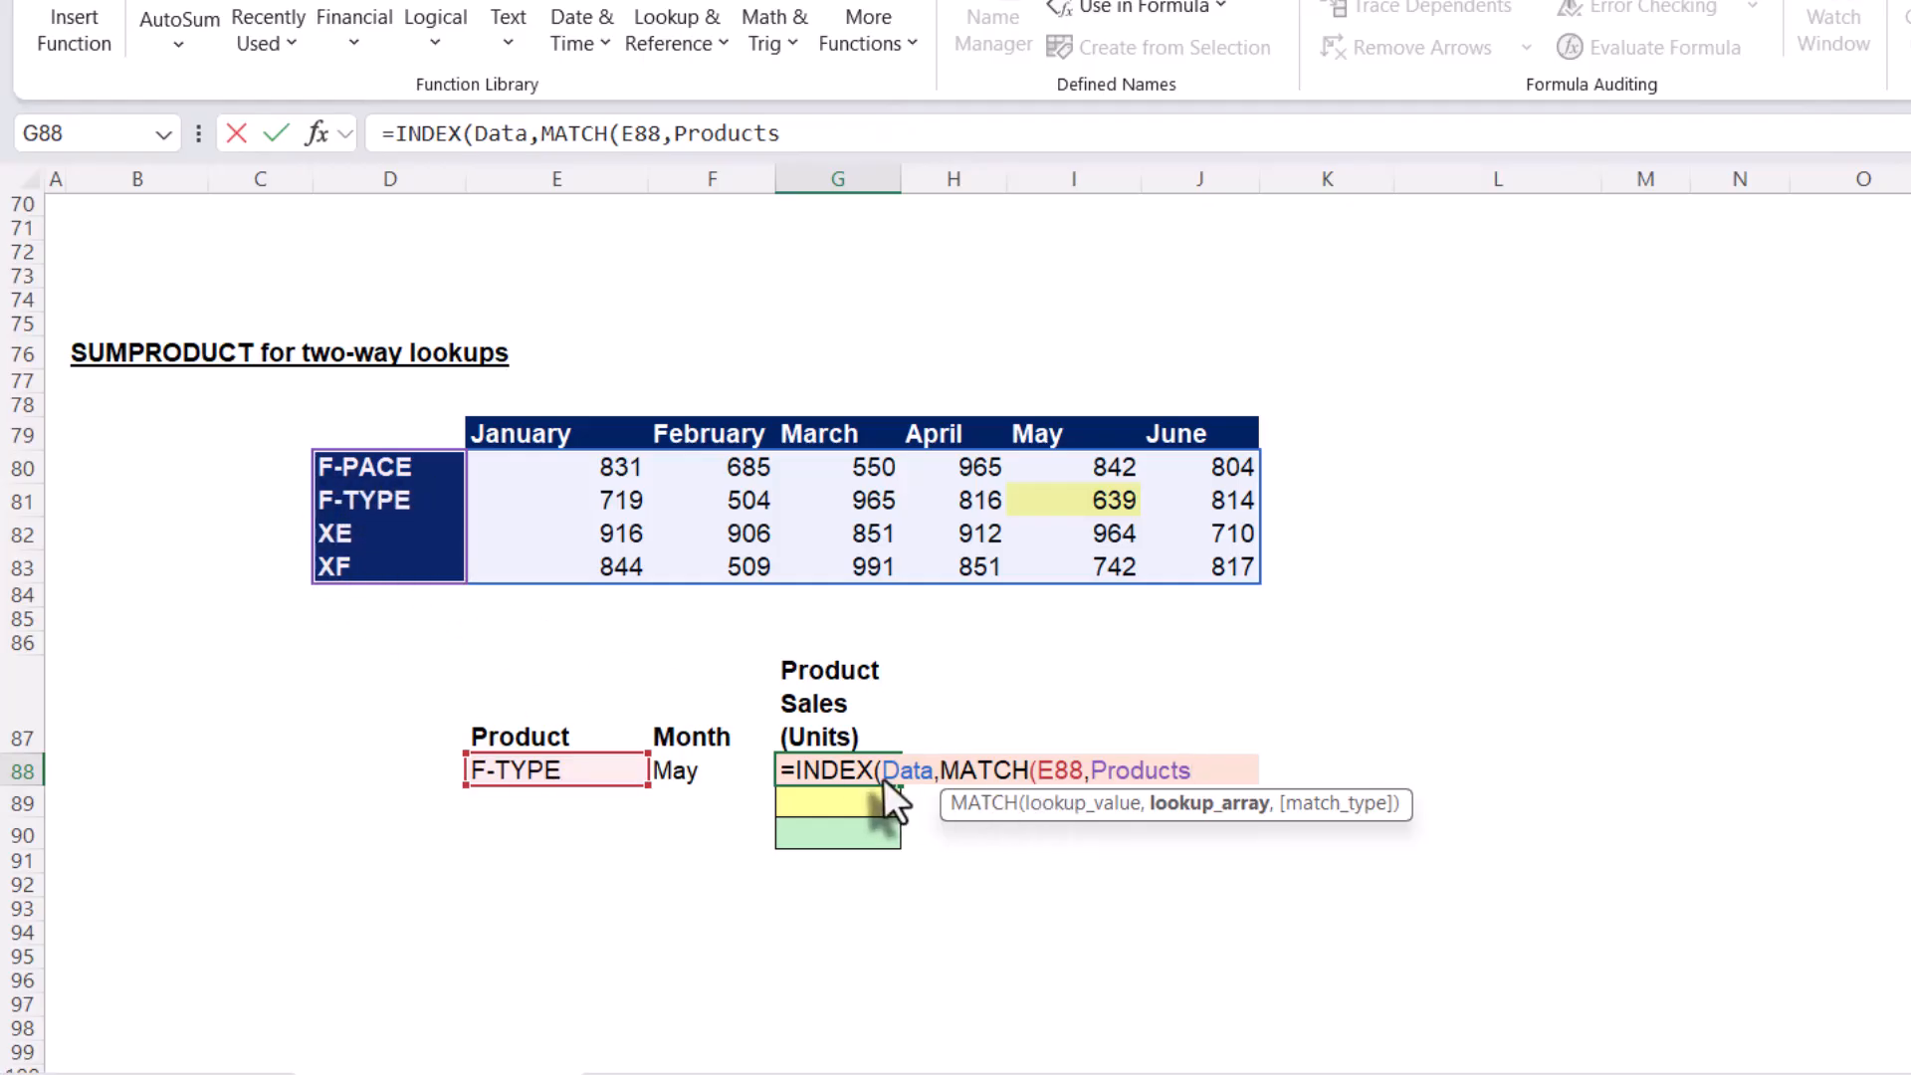
text(,)
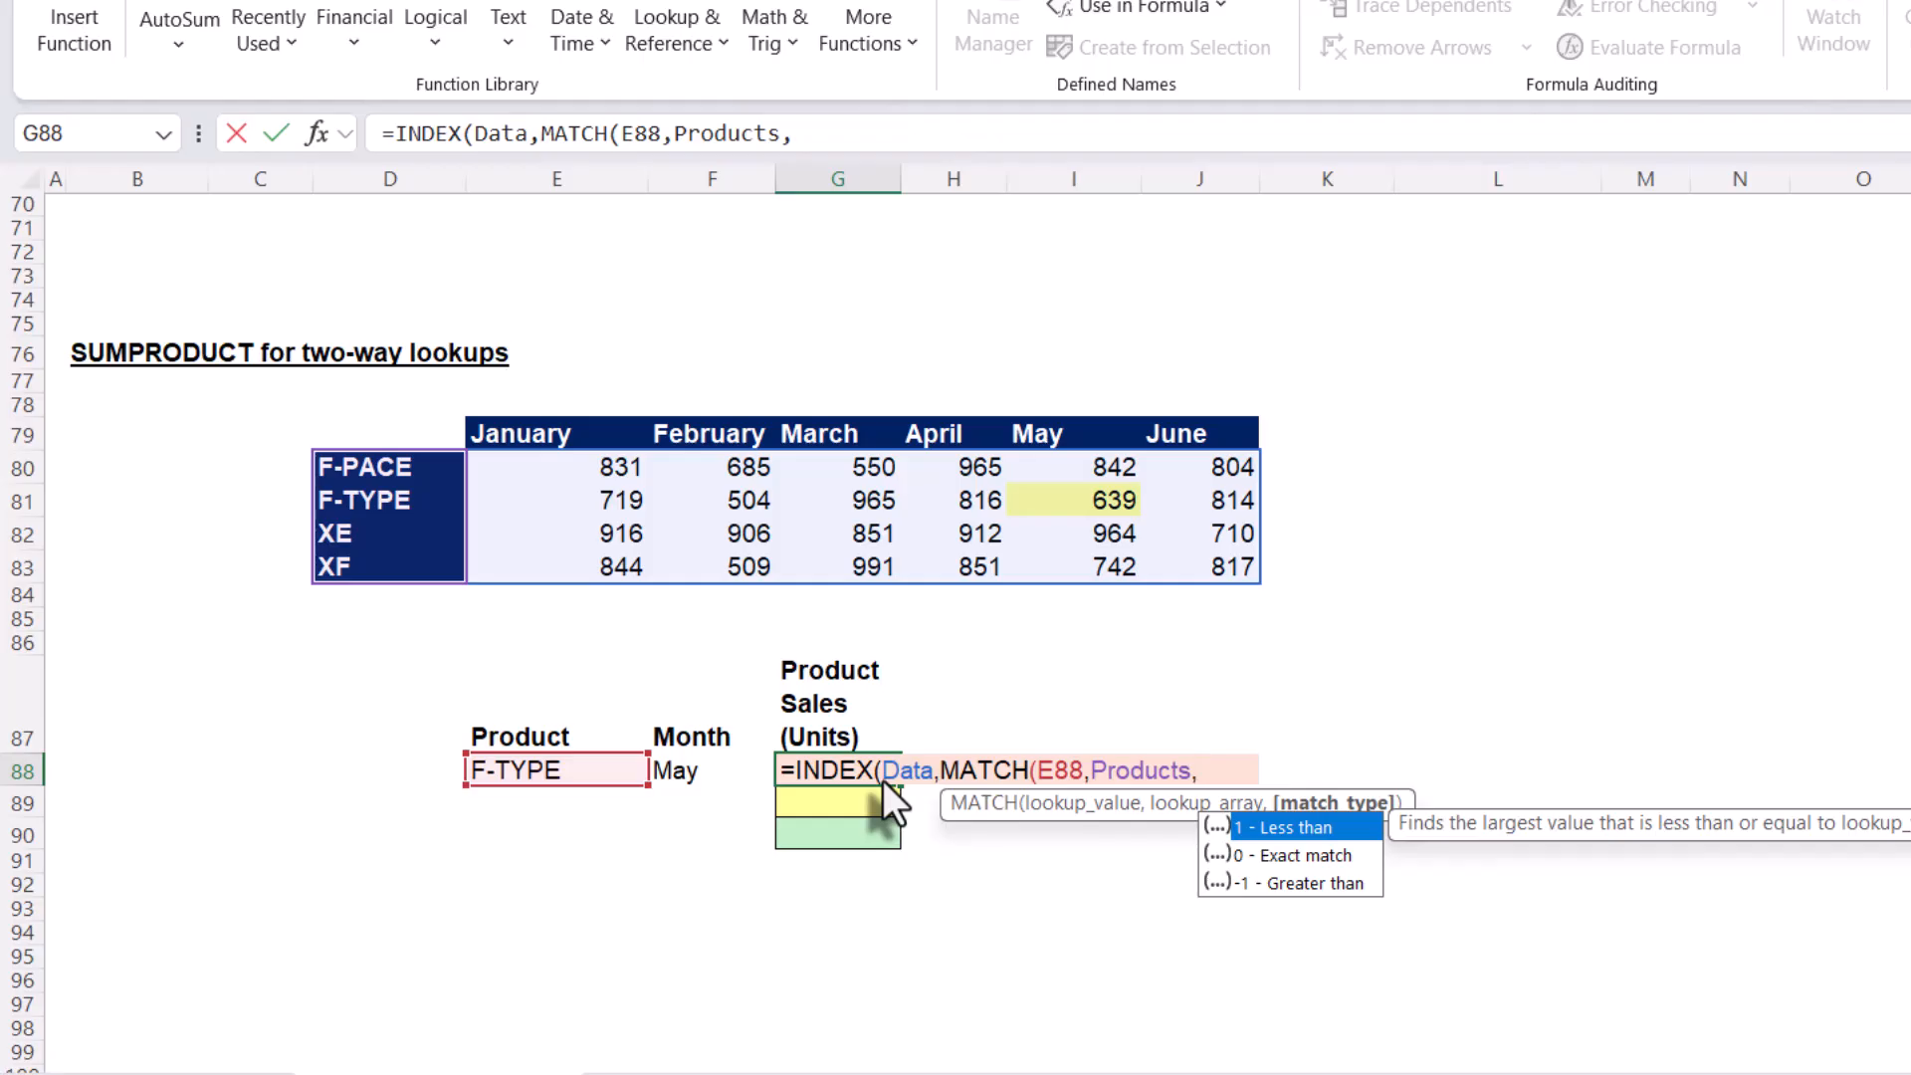
text(0)
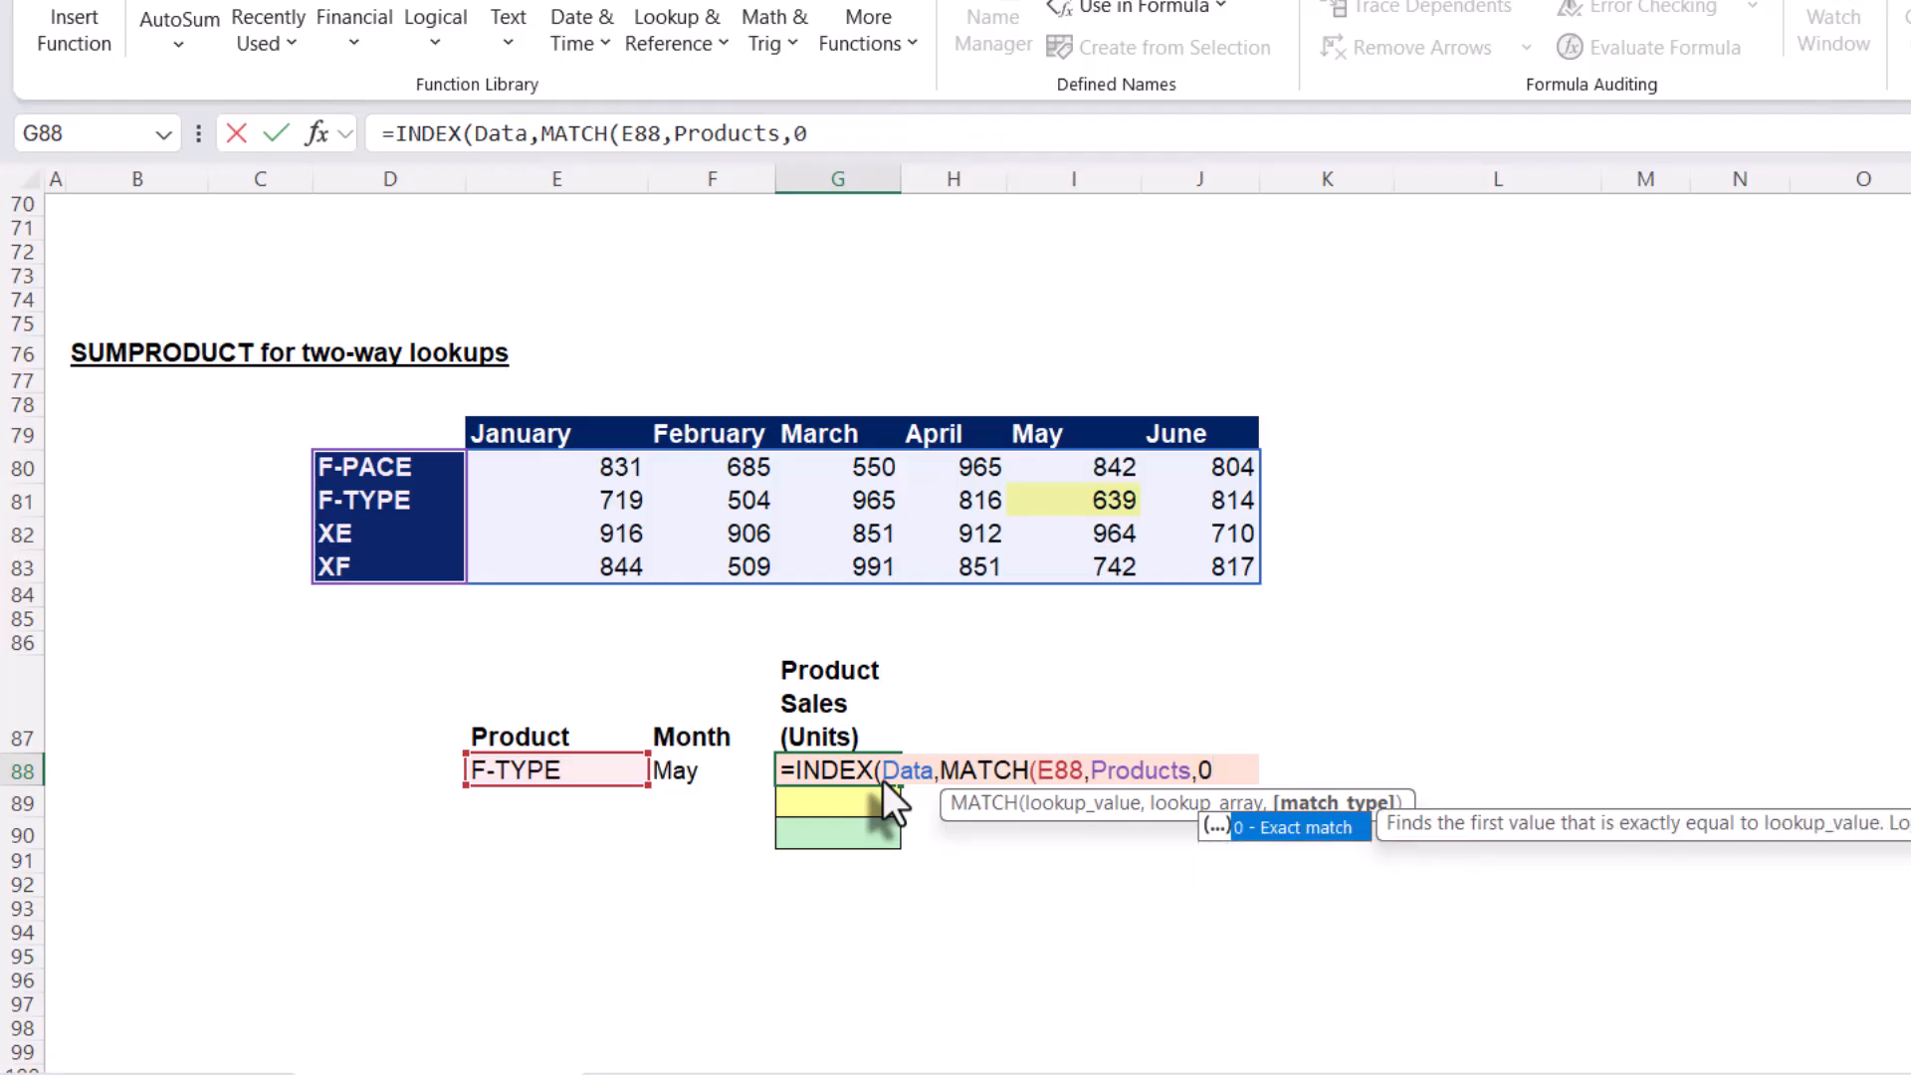
text())
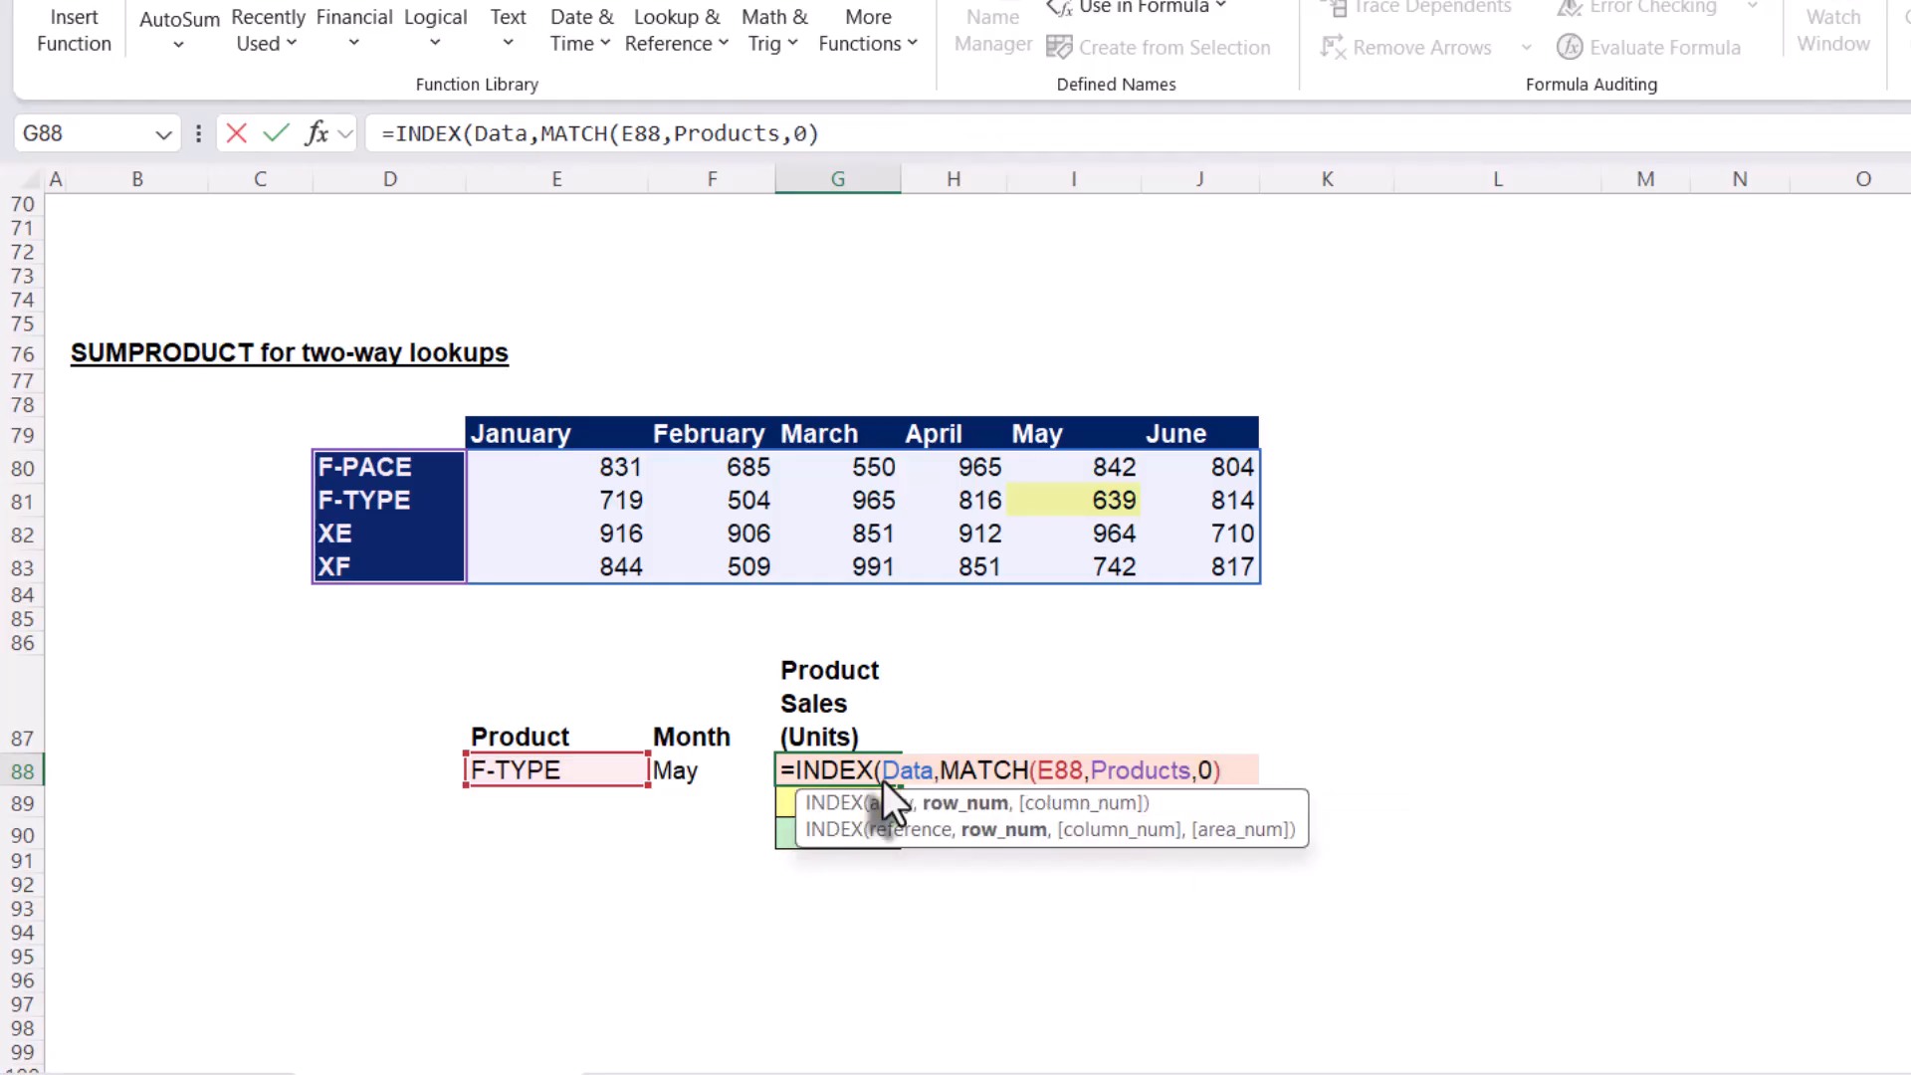
Add a second MATCH as the column number of the INDEX formula in G88, with F88 as its lookup value
text(,)
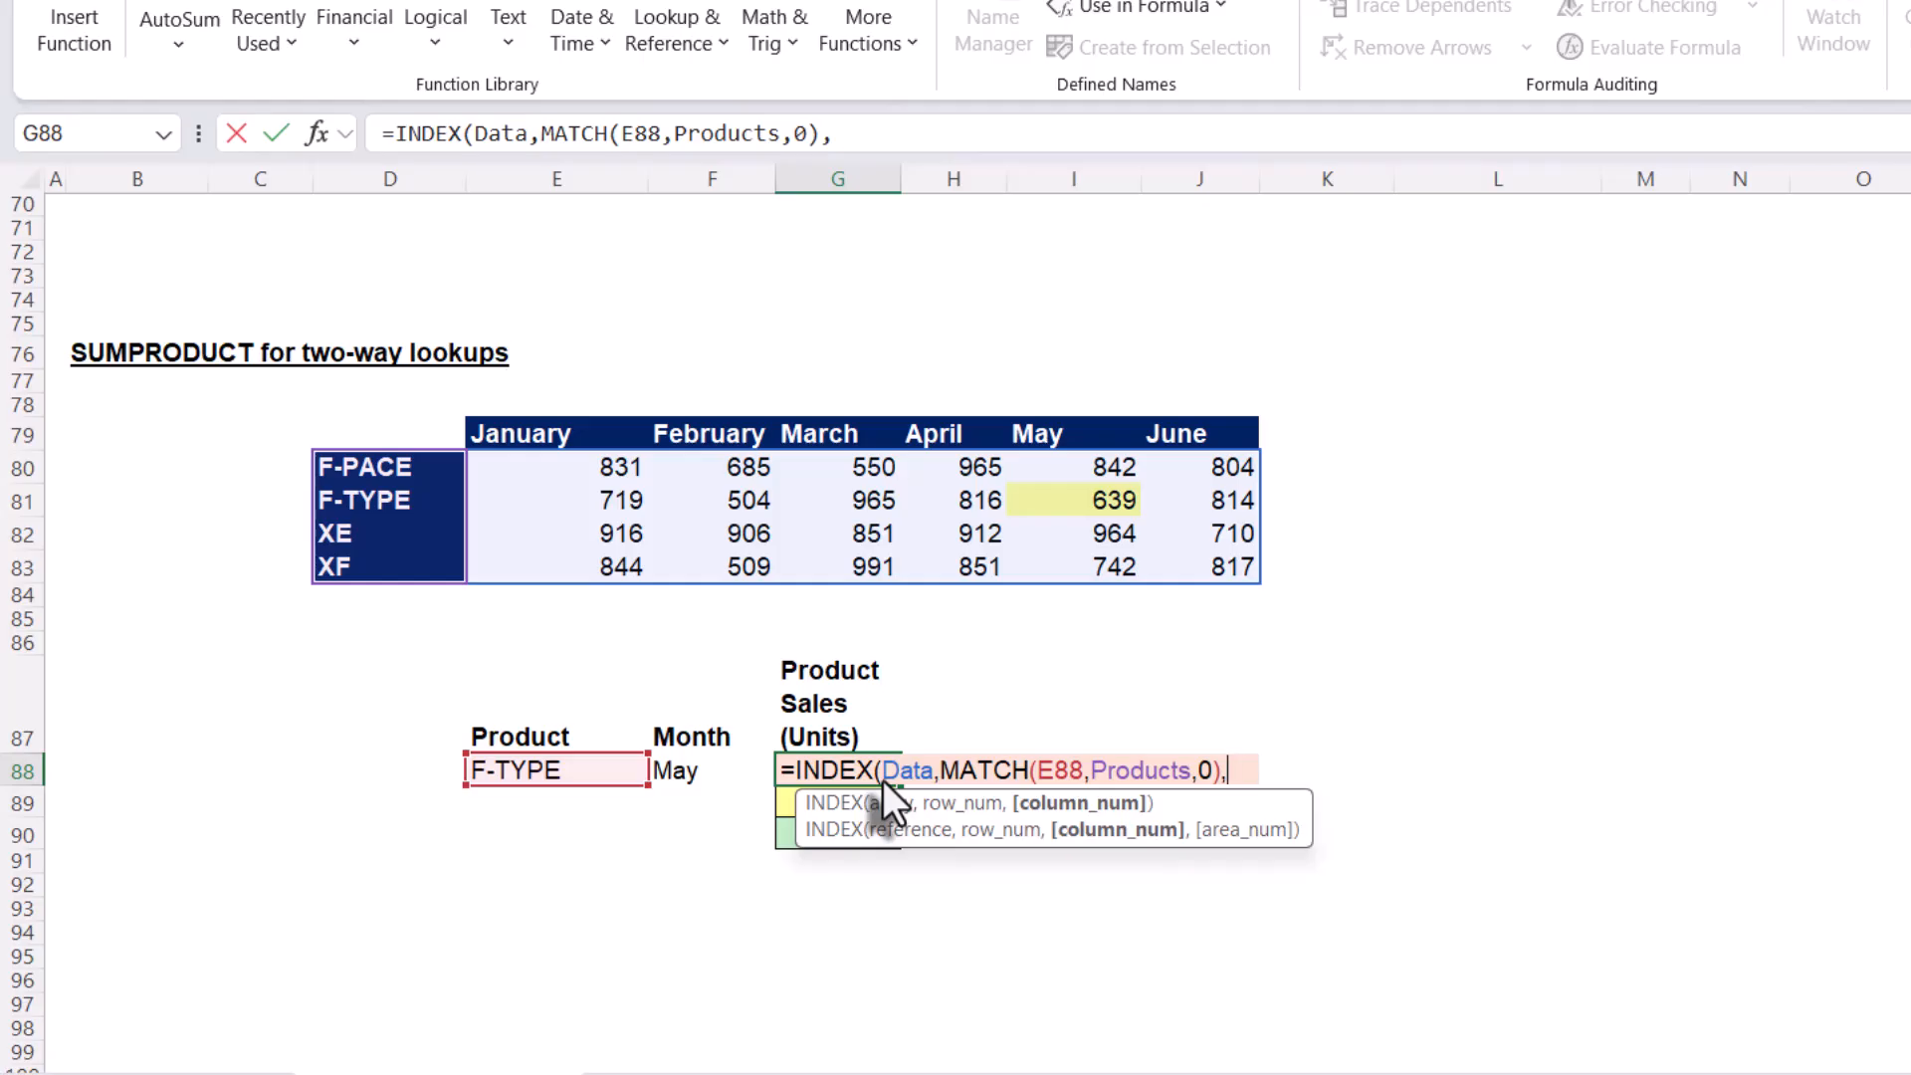
text(match)
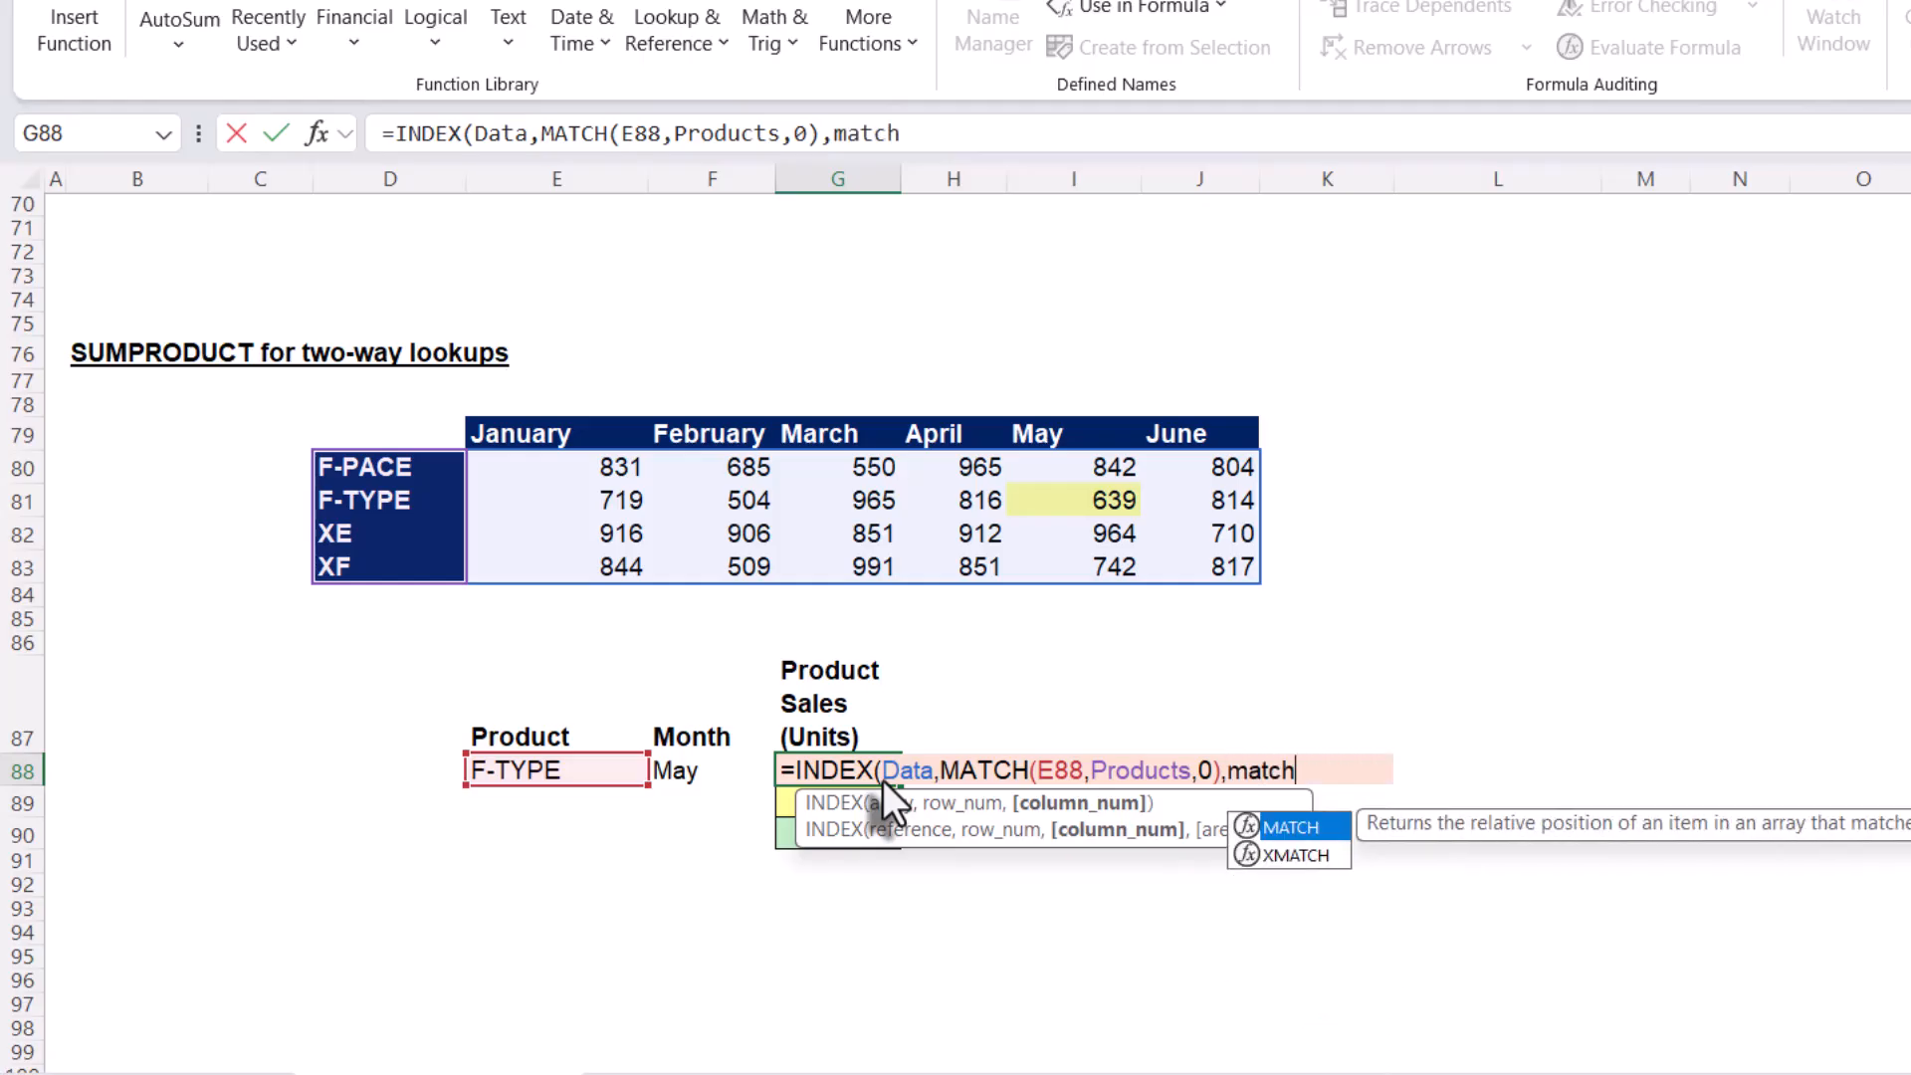
key(Tab)
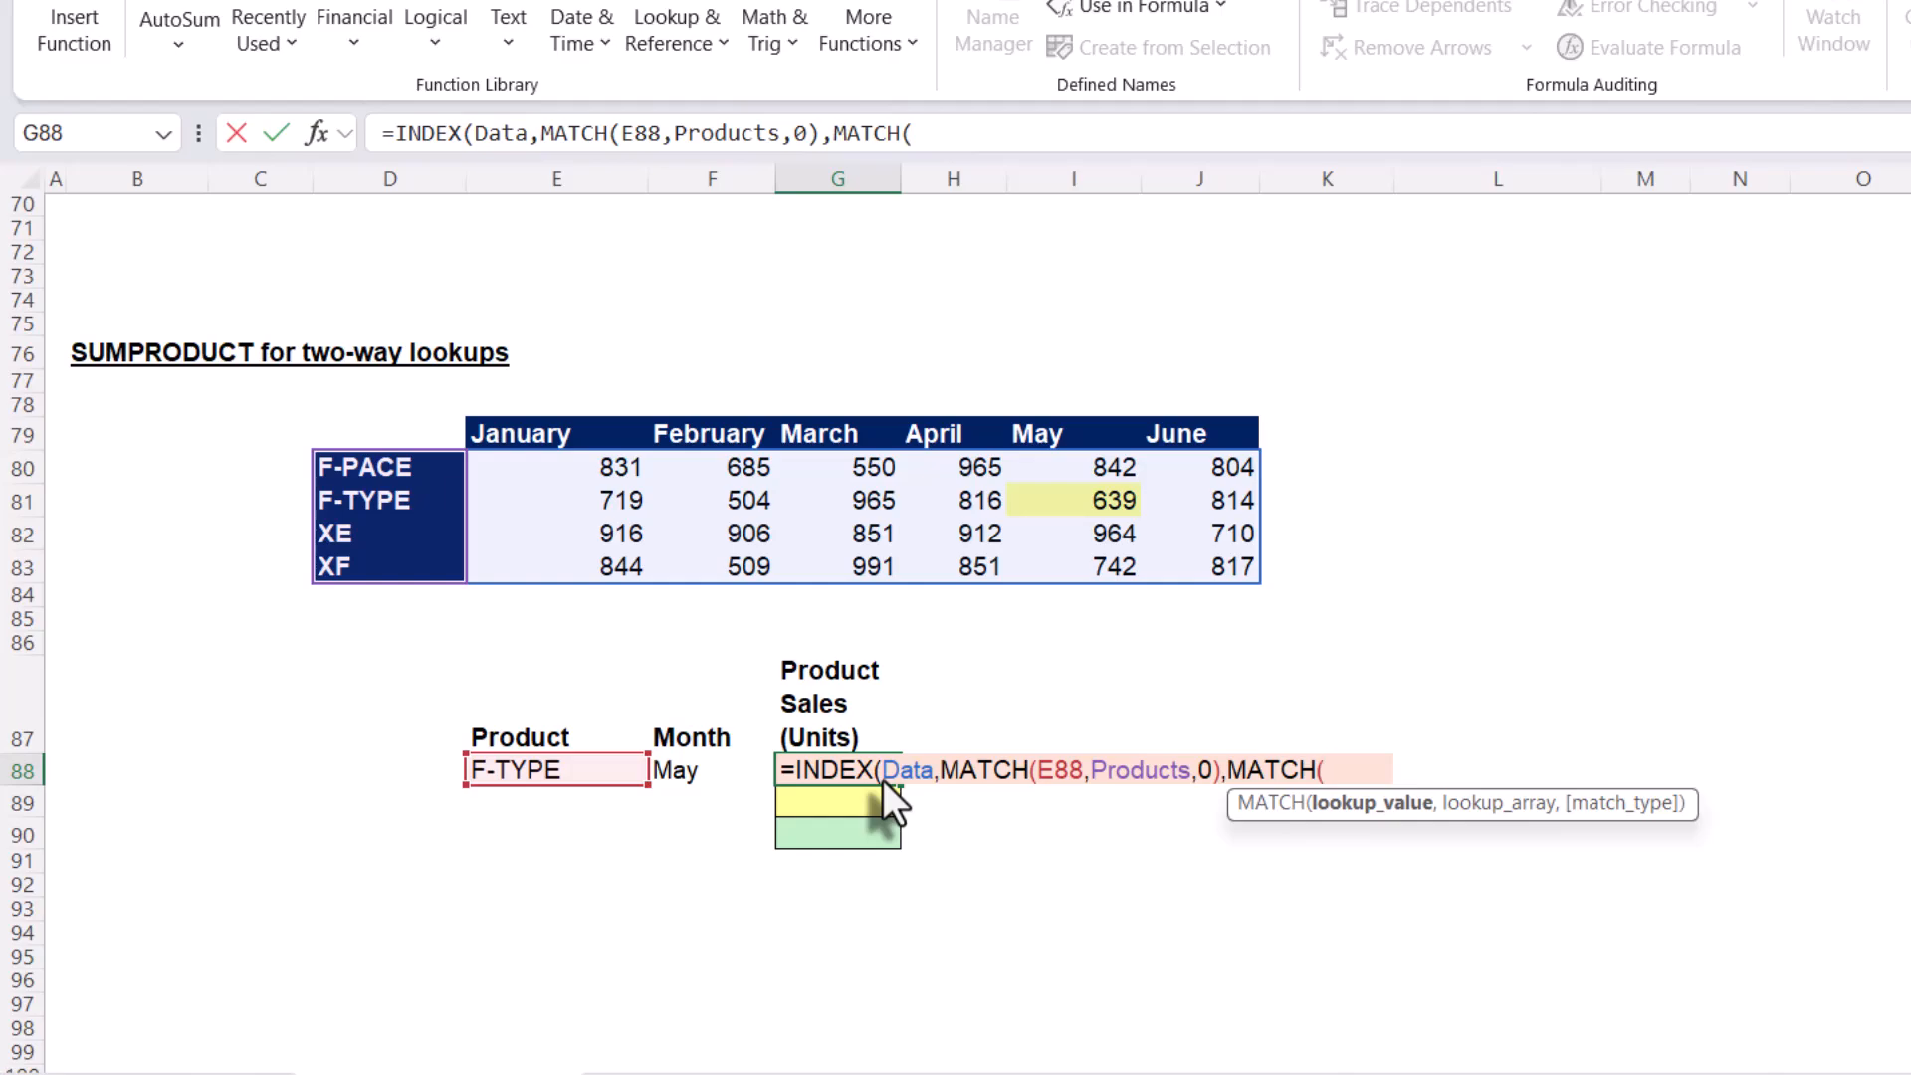
click(690, 779)
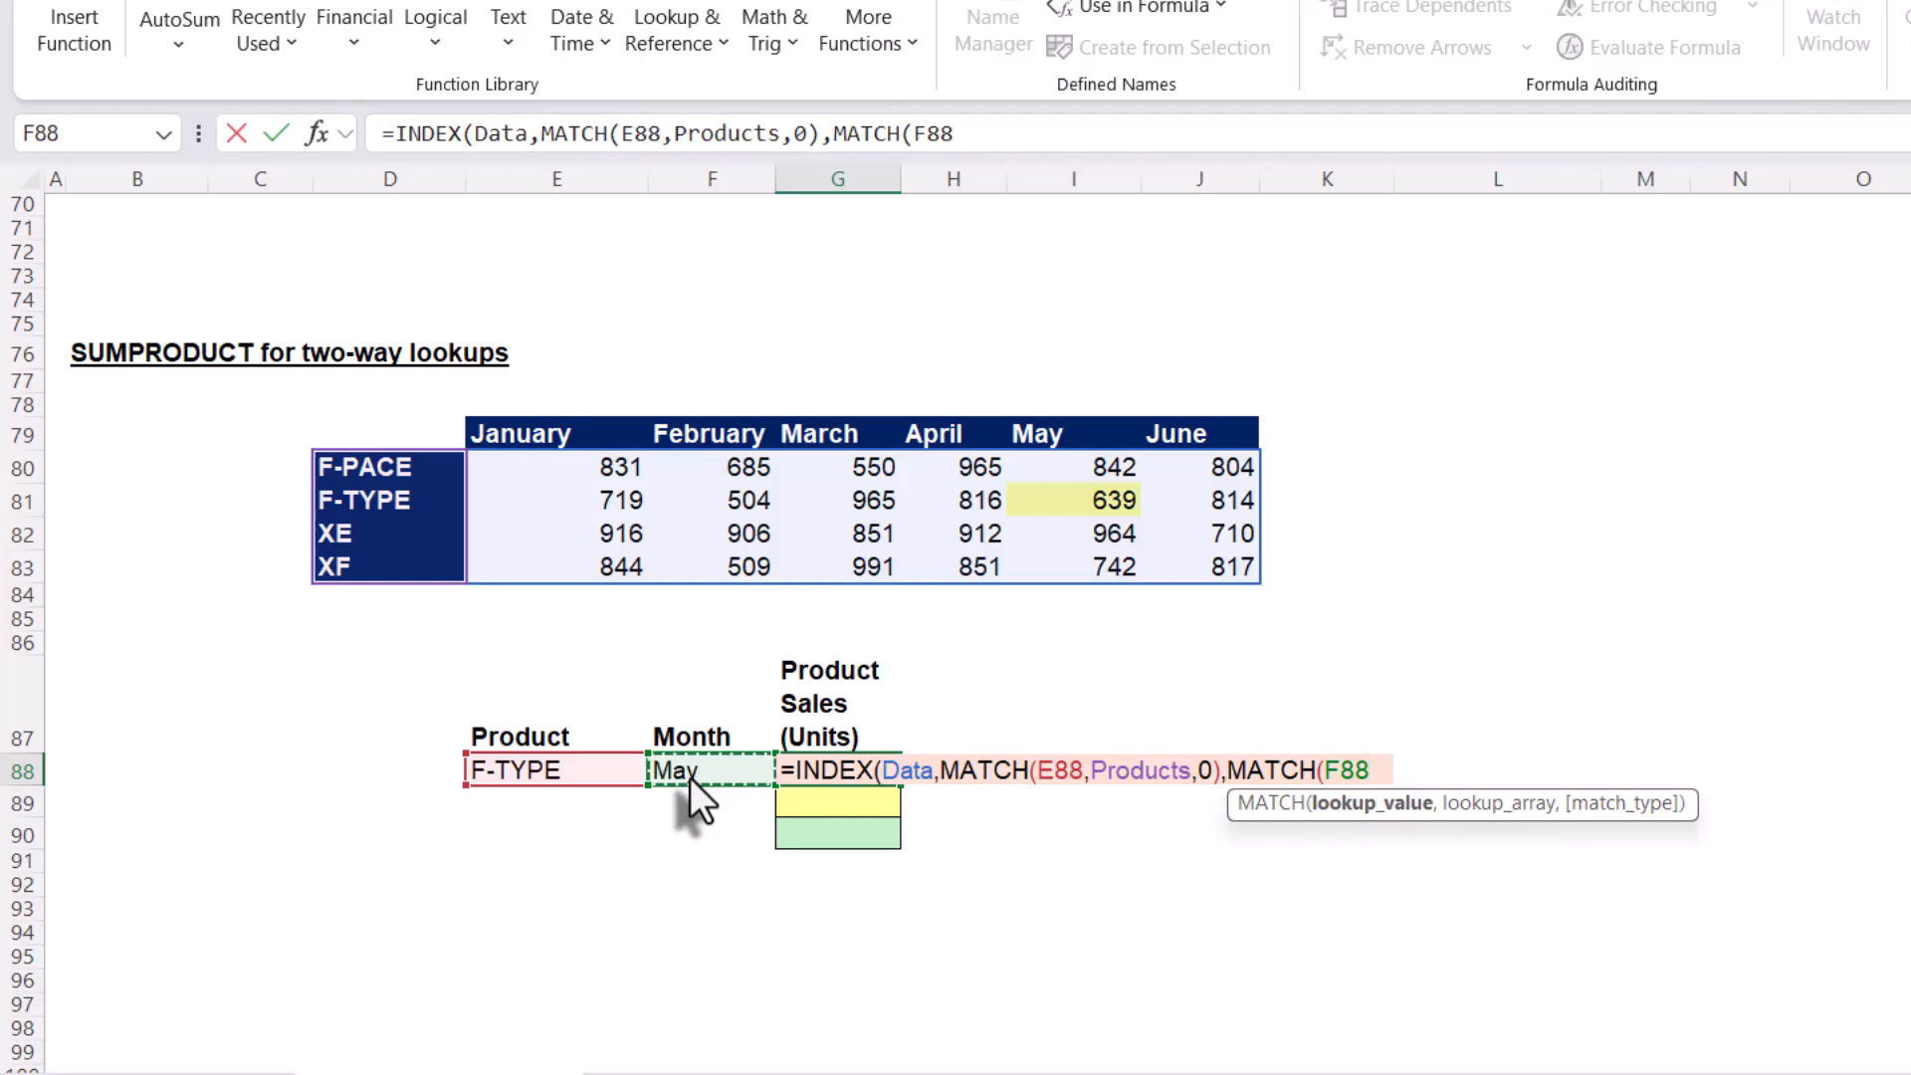
text(,)
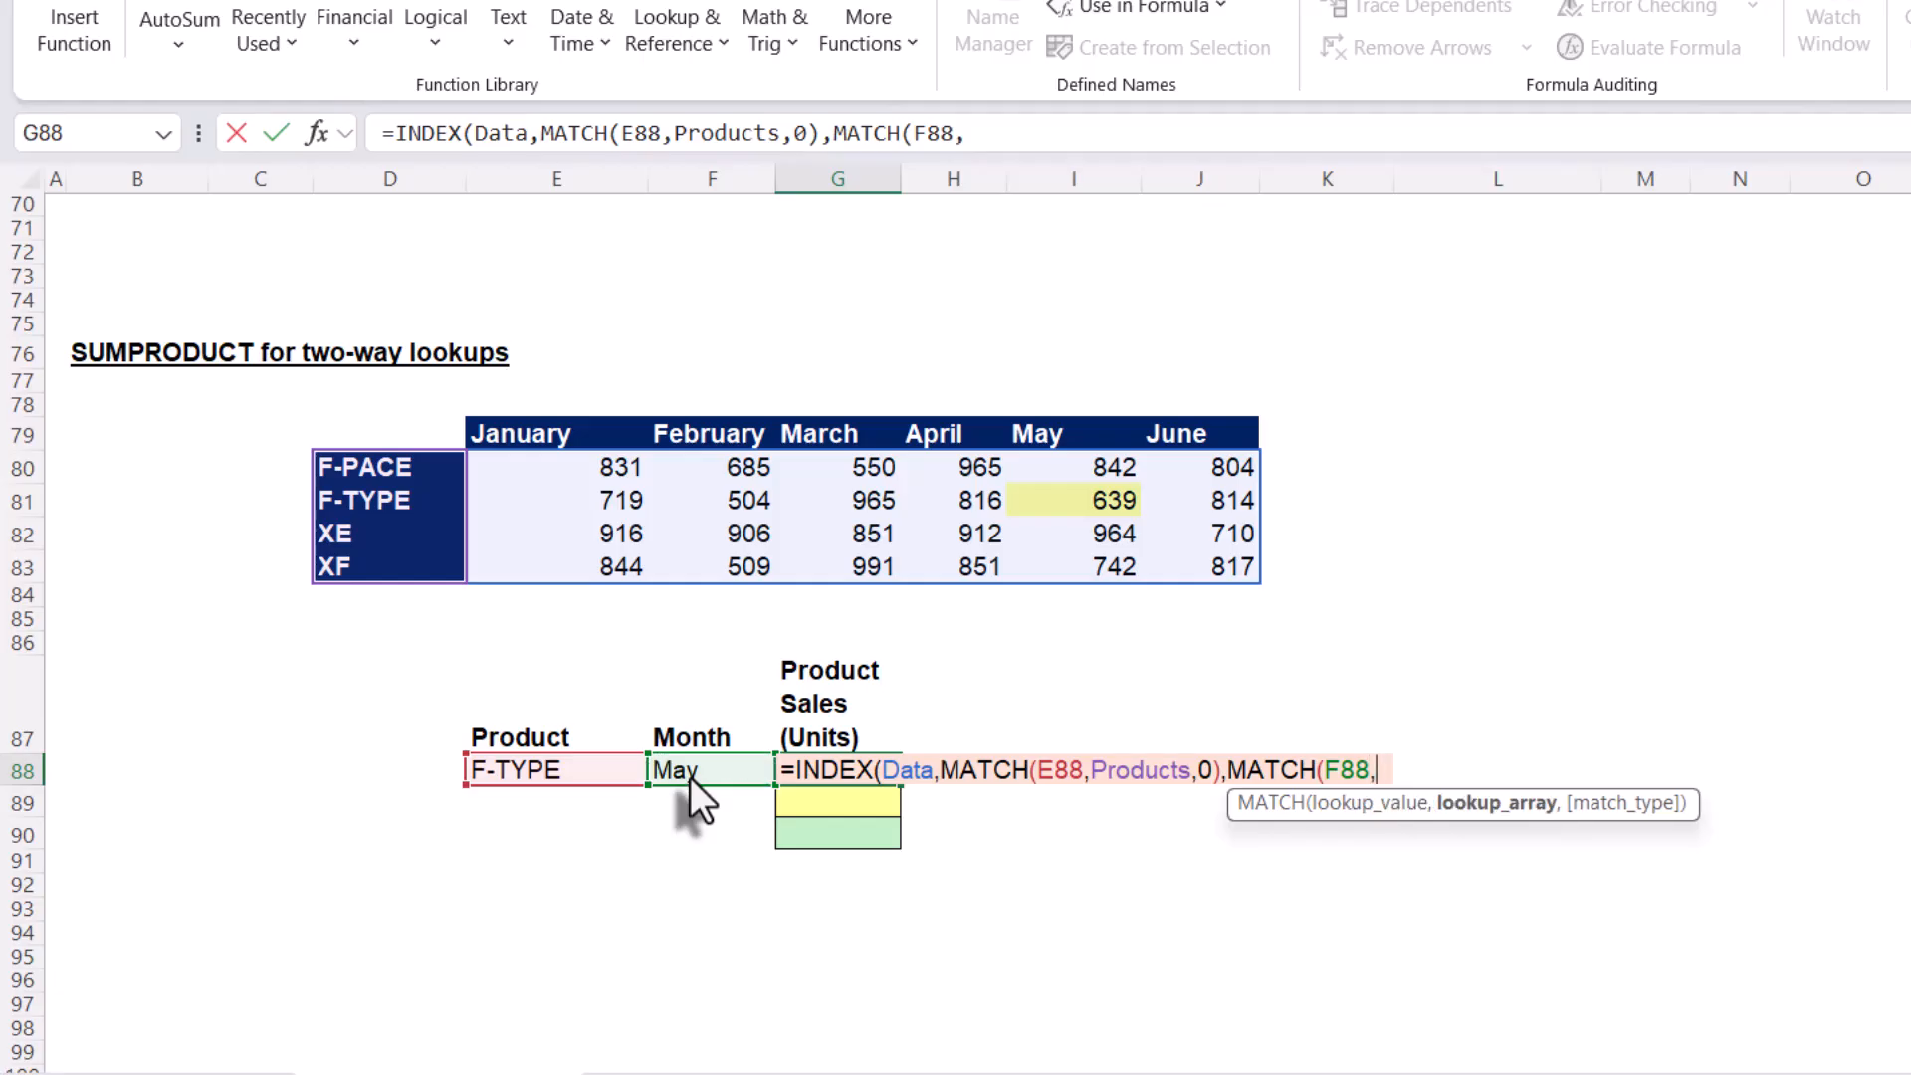
Complete the G88 formula with the named range Months as the second MATCH's lookup array and 0 for an exact match
text(mon)
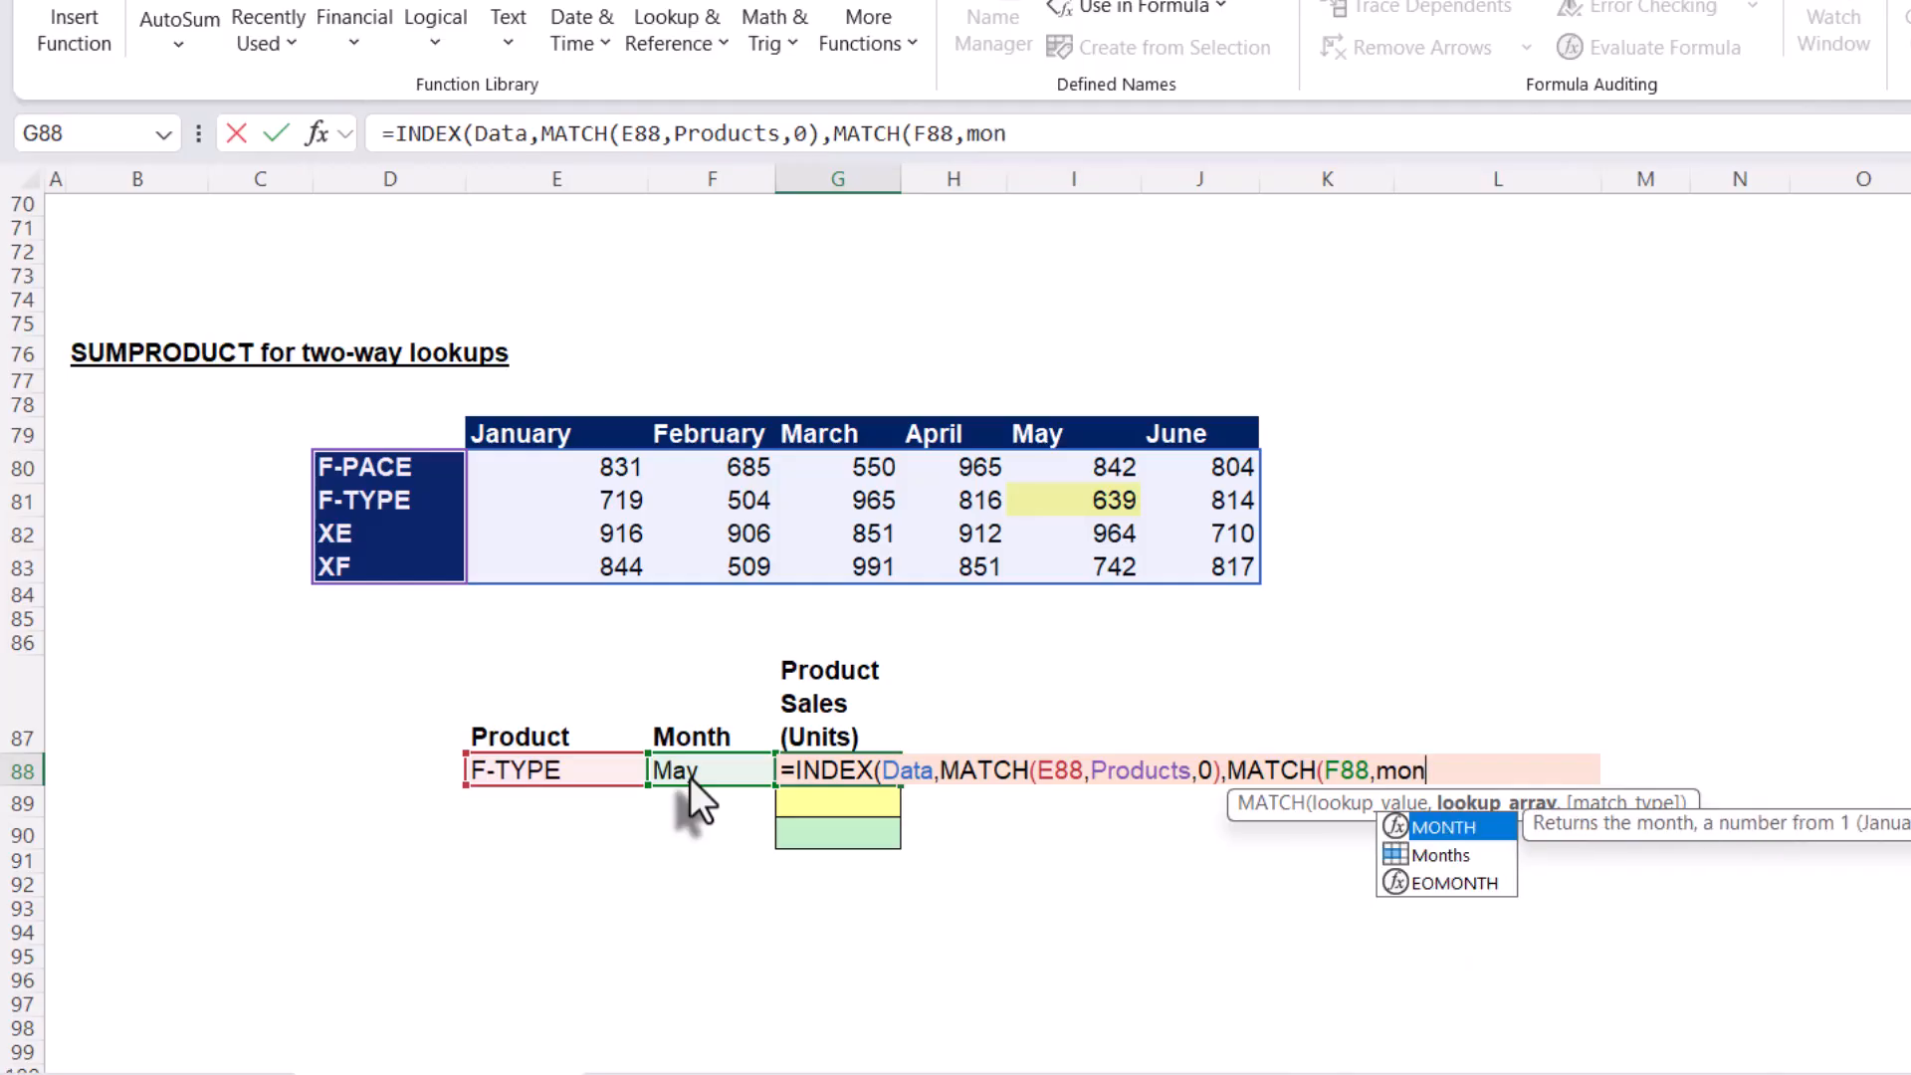
text(th)
key(Down)
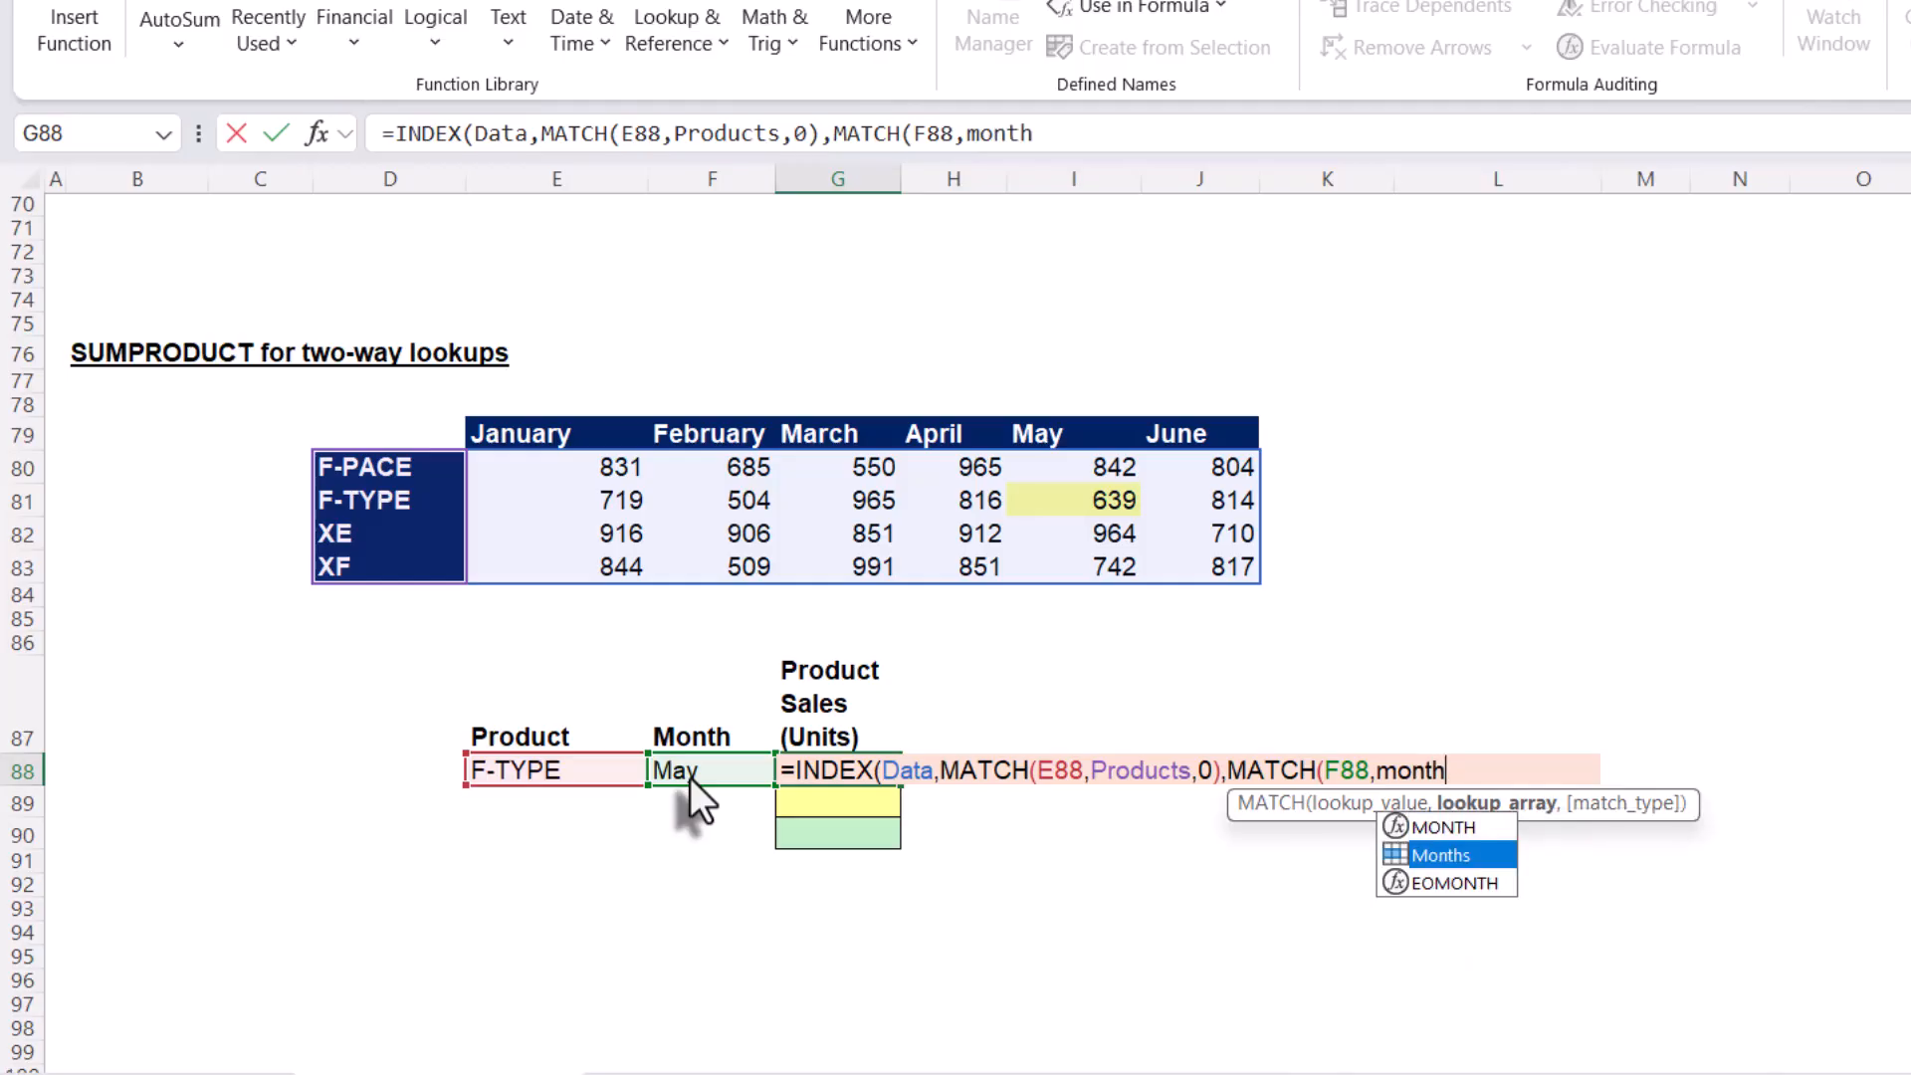
key(Tab)
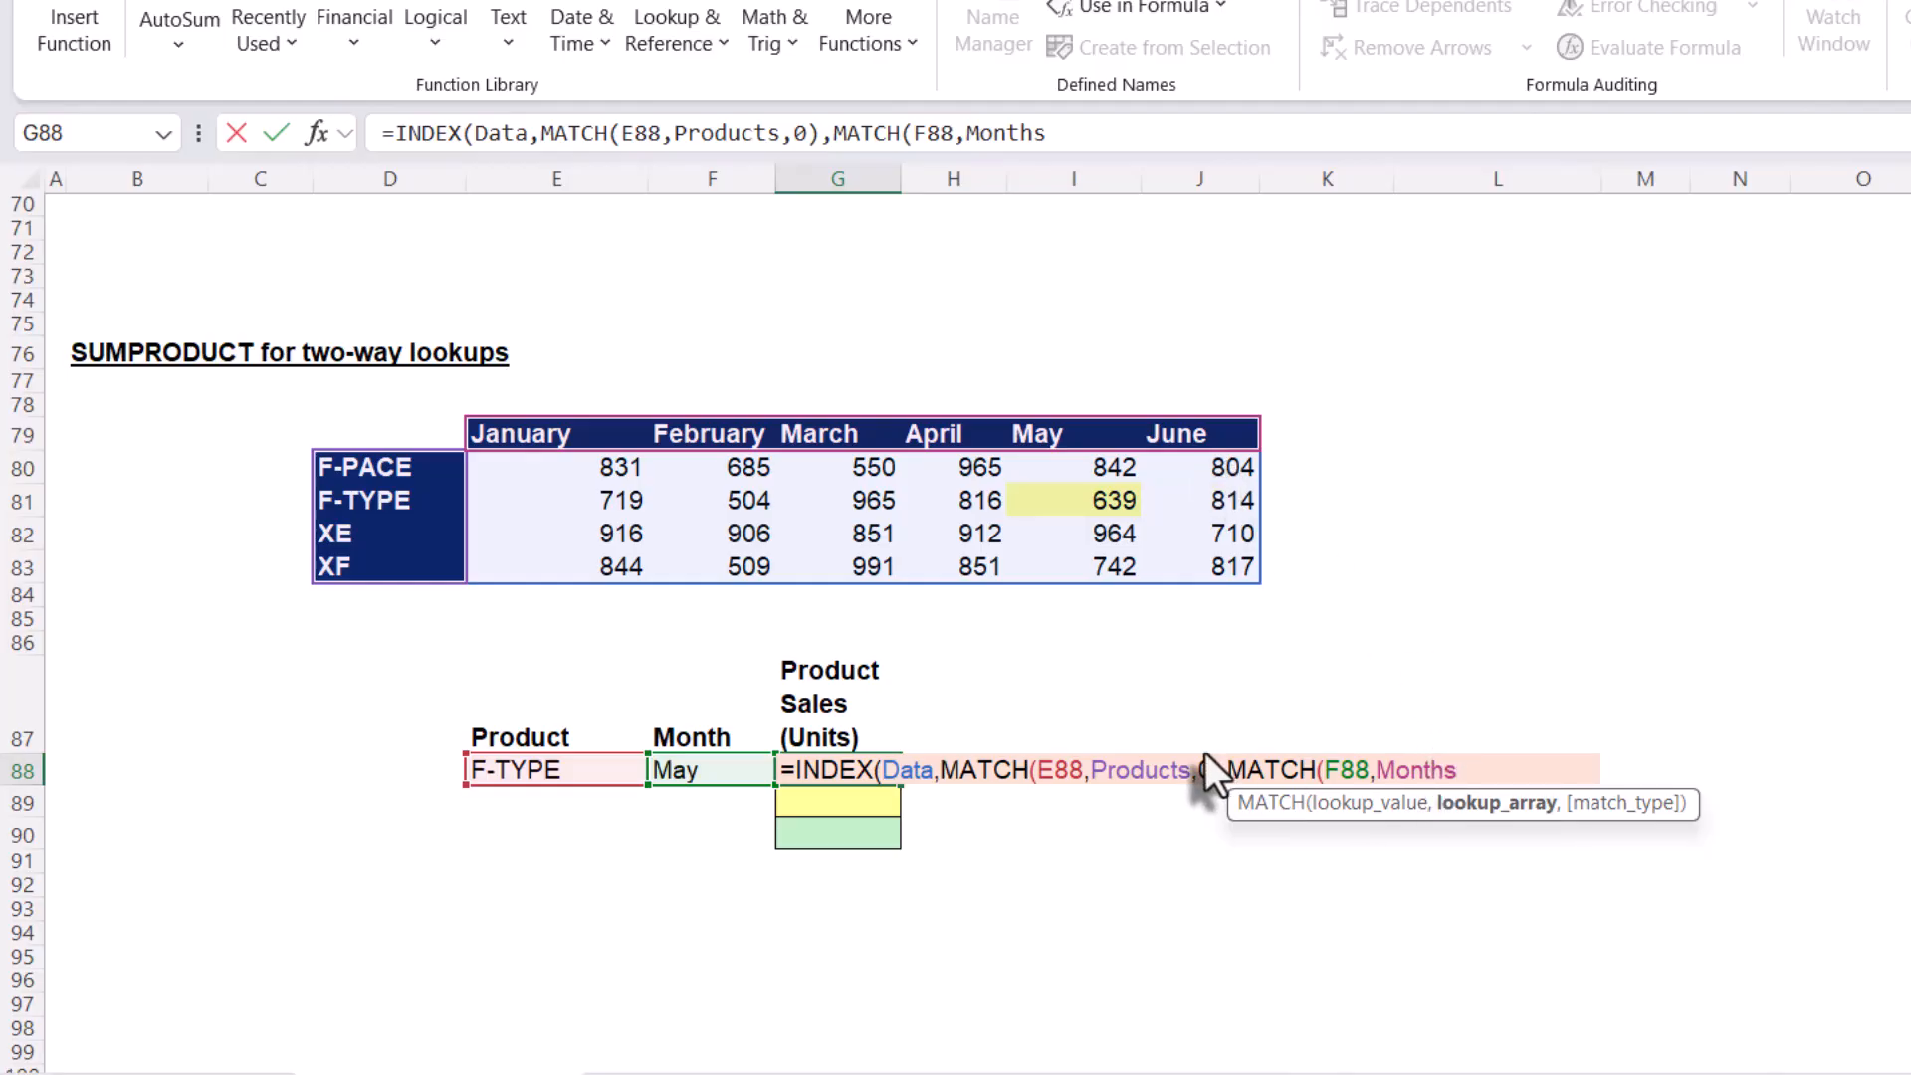
text(,)
key(Down)
text(0)
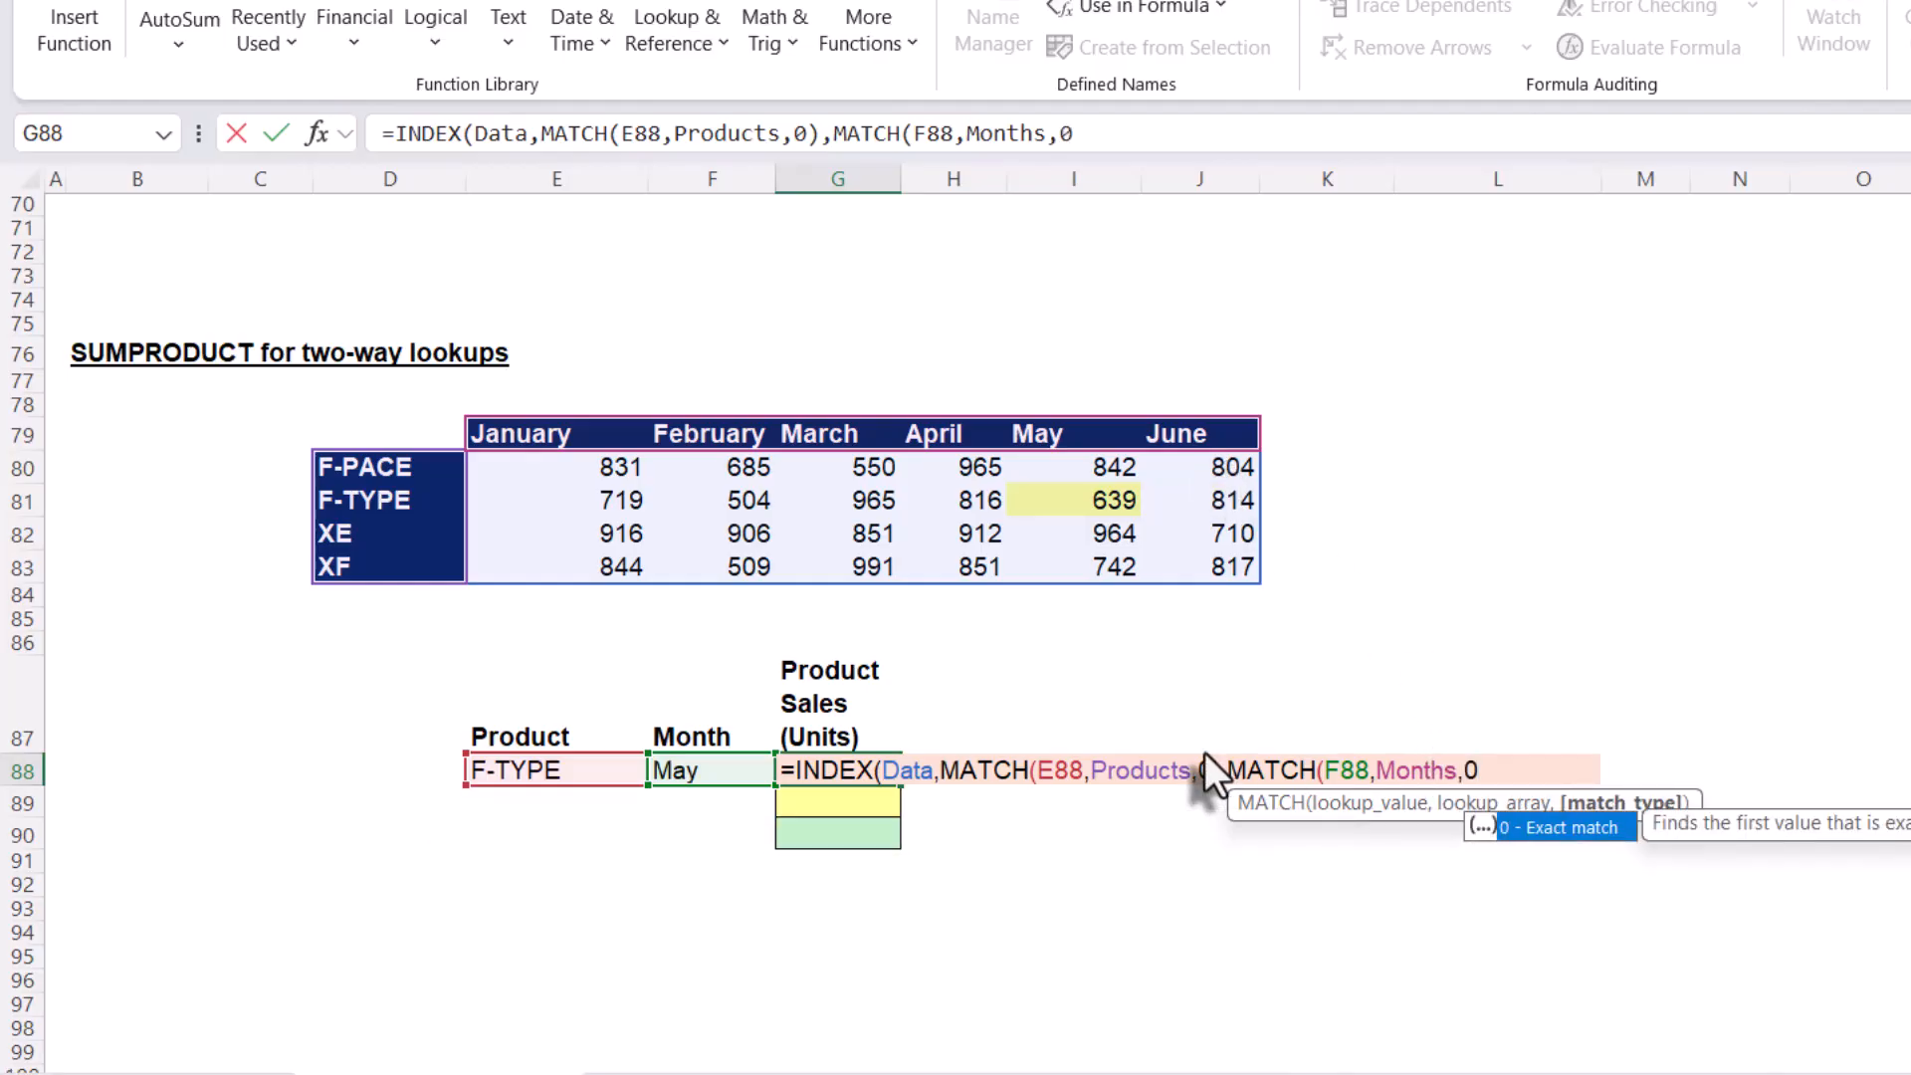
text())
text())
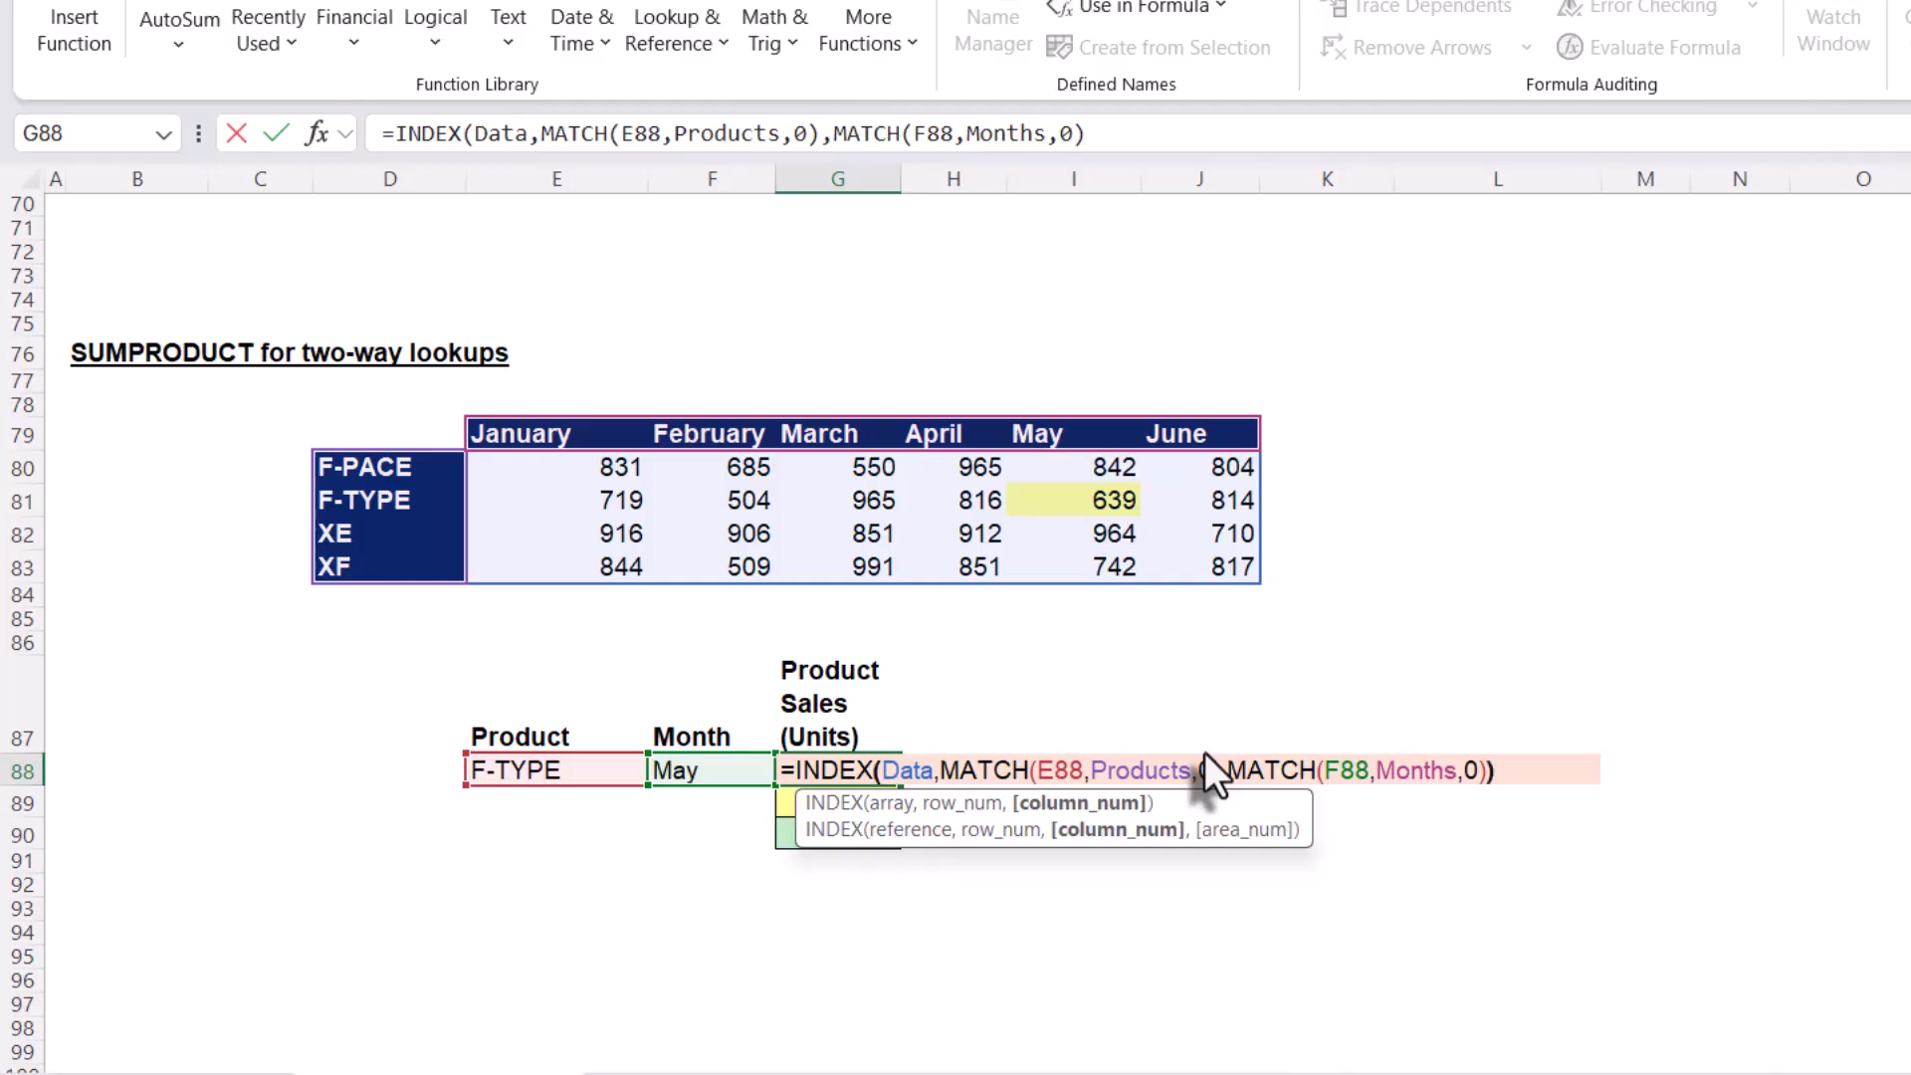
key(Return)
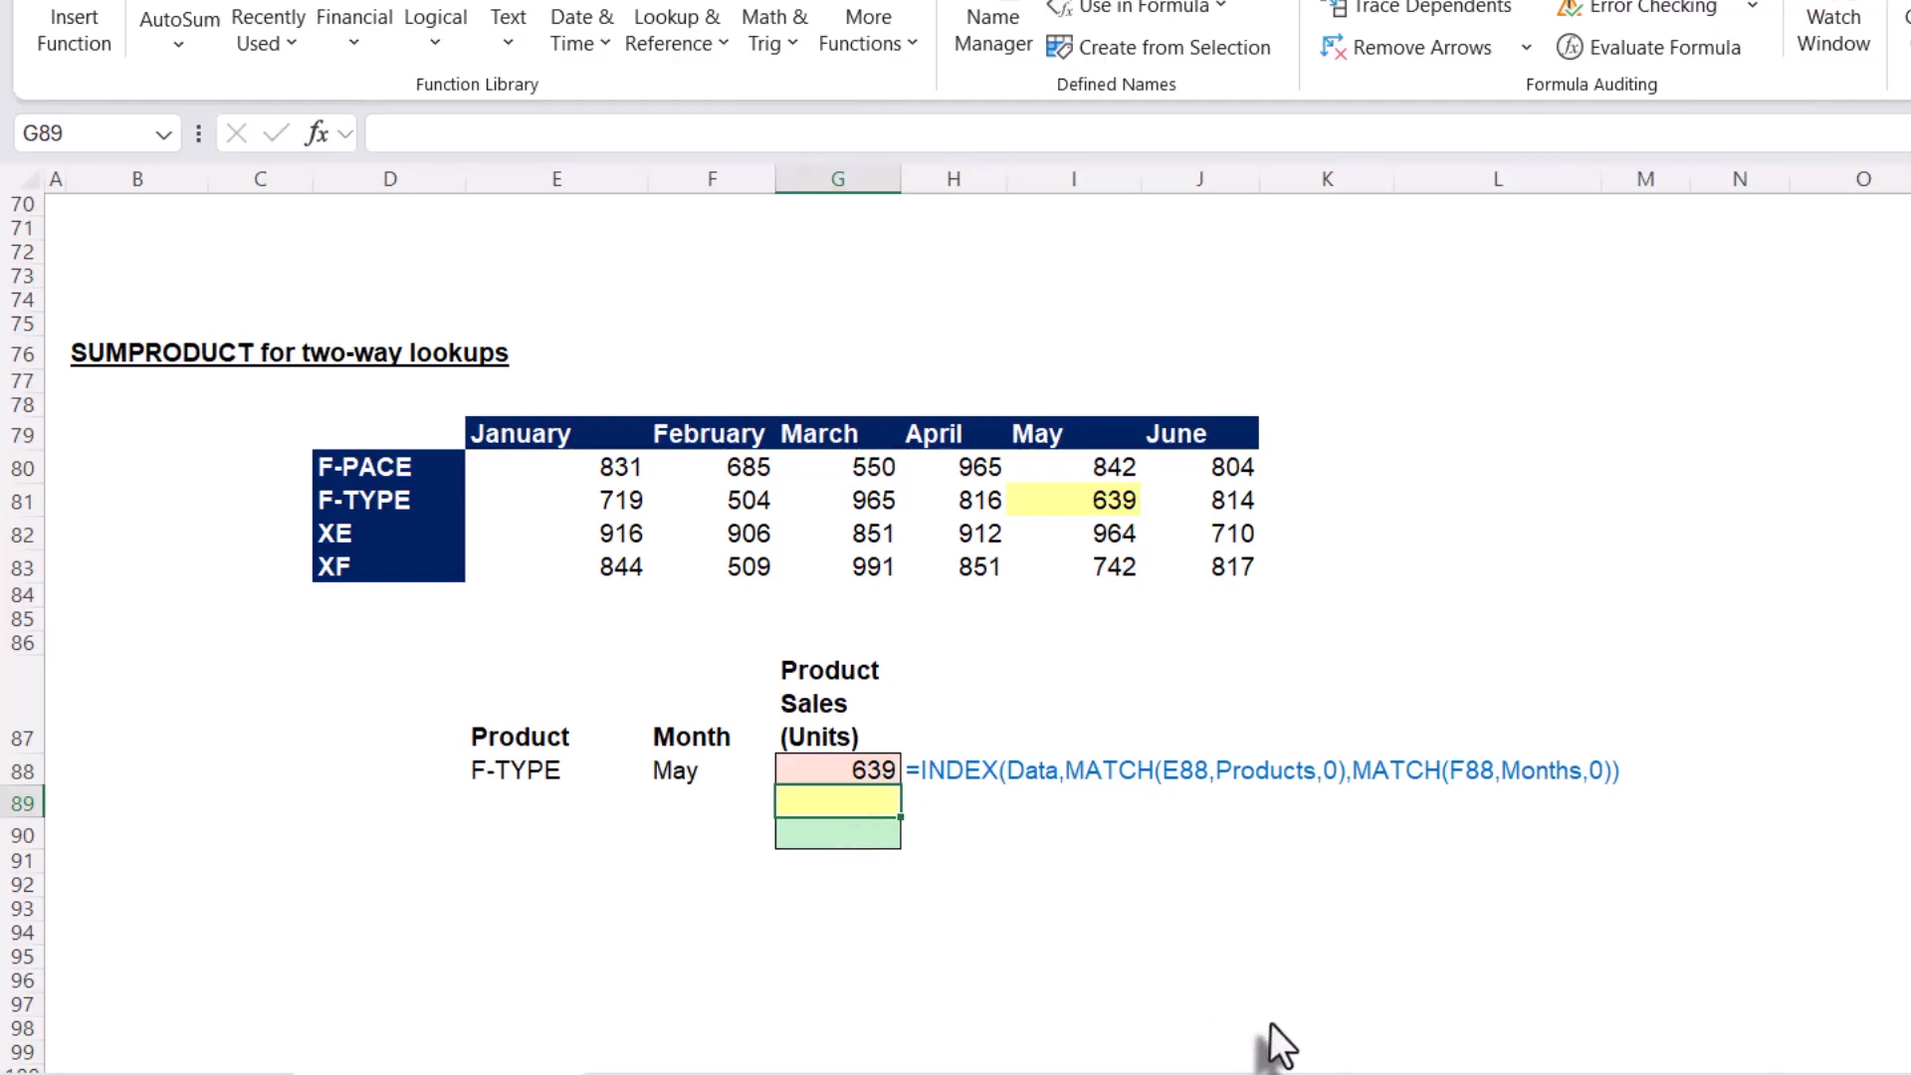
Begin a SUMPRODUCT formula in G89 with the named range Data in parentheses as the first factor
text(=s)
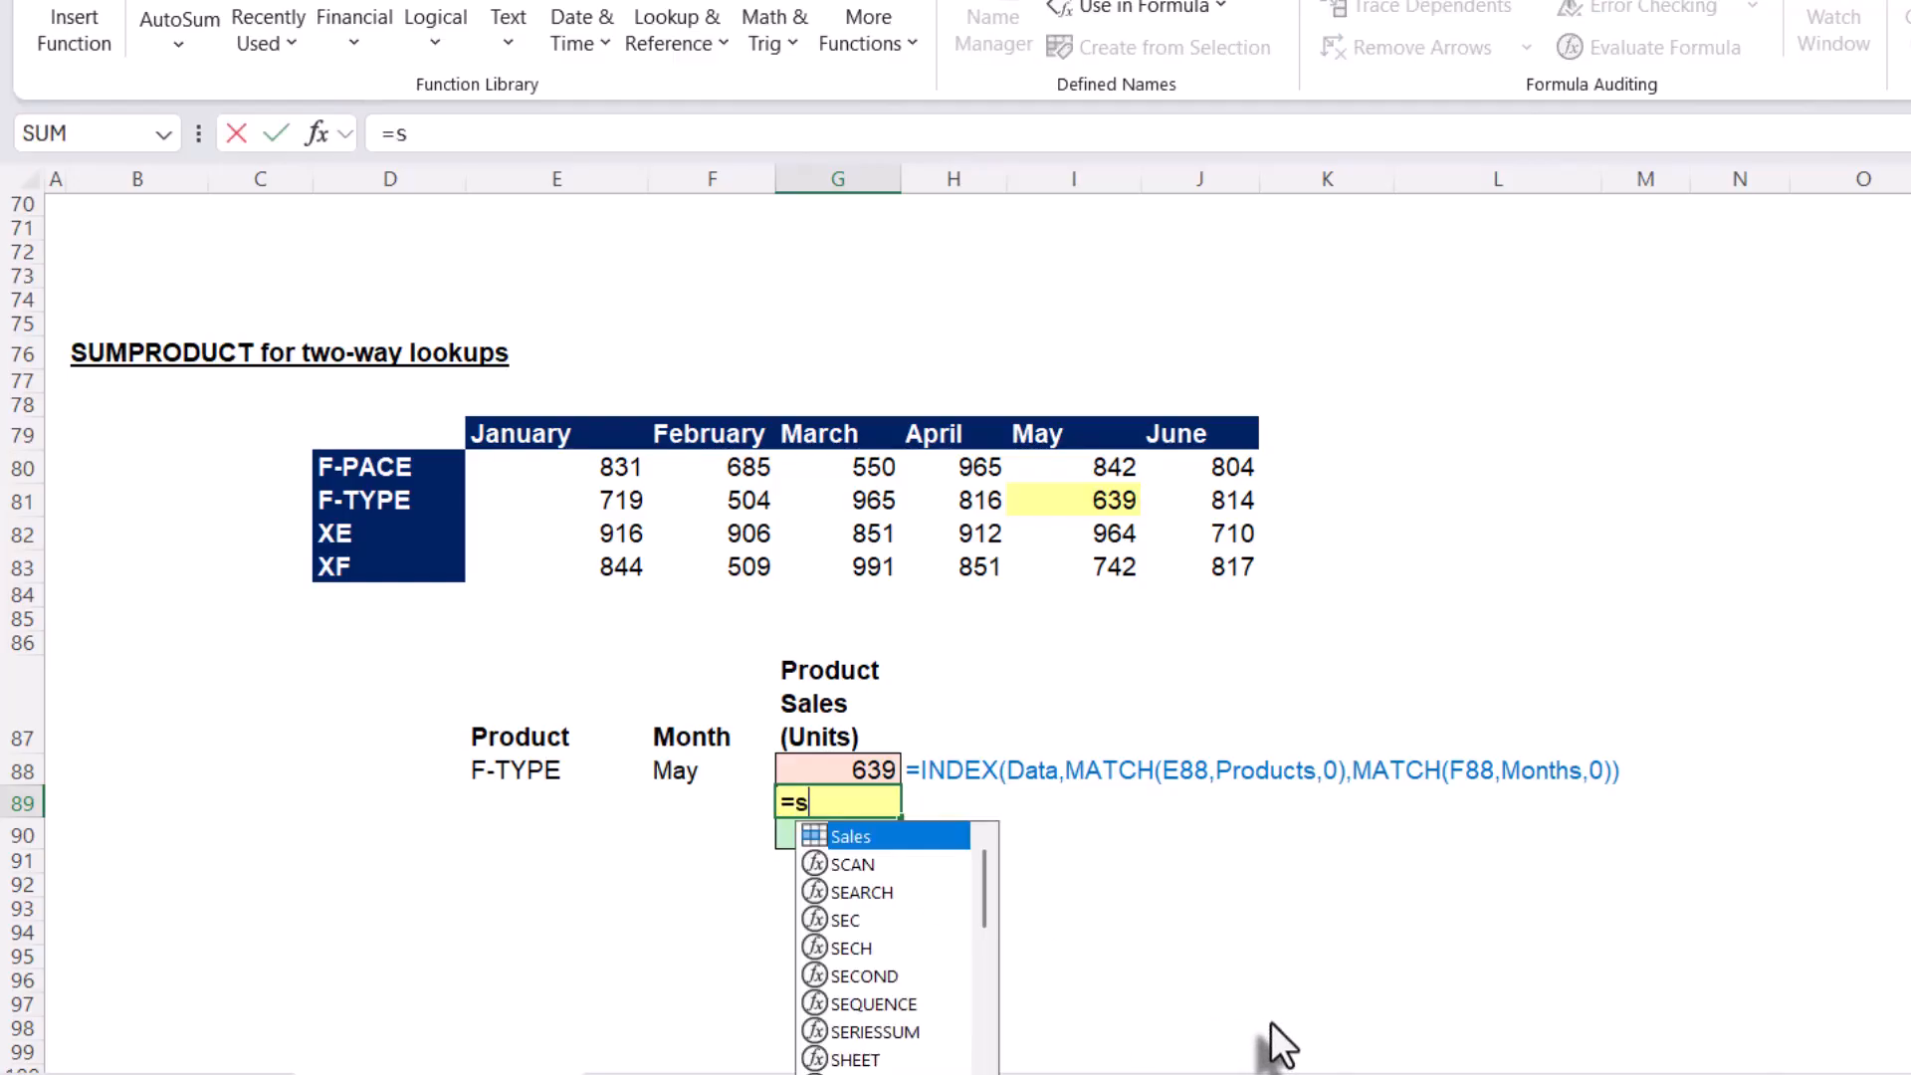
text(ump)
key(Tab)
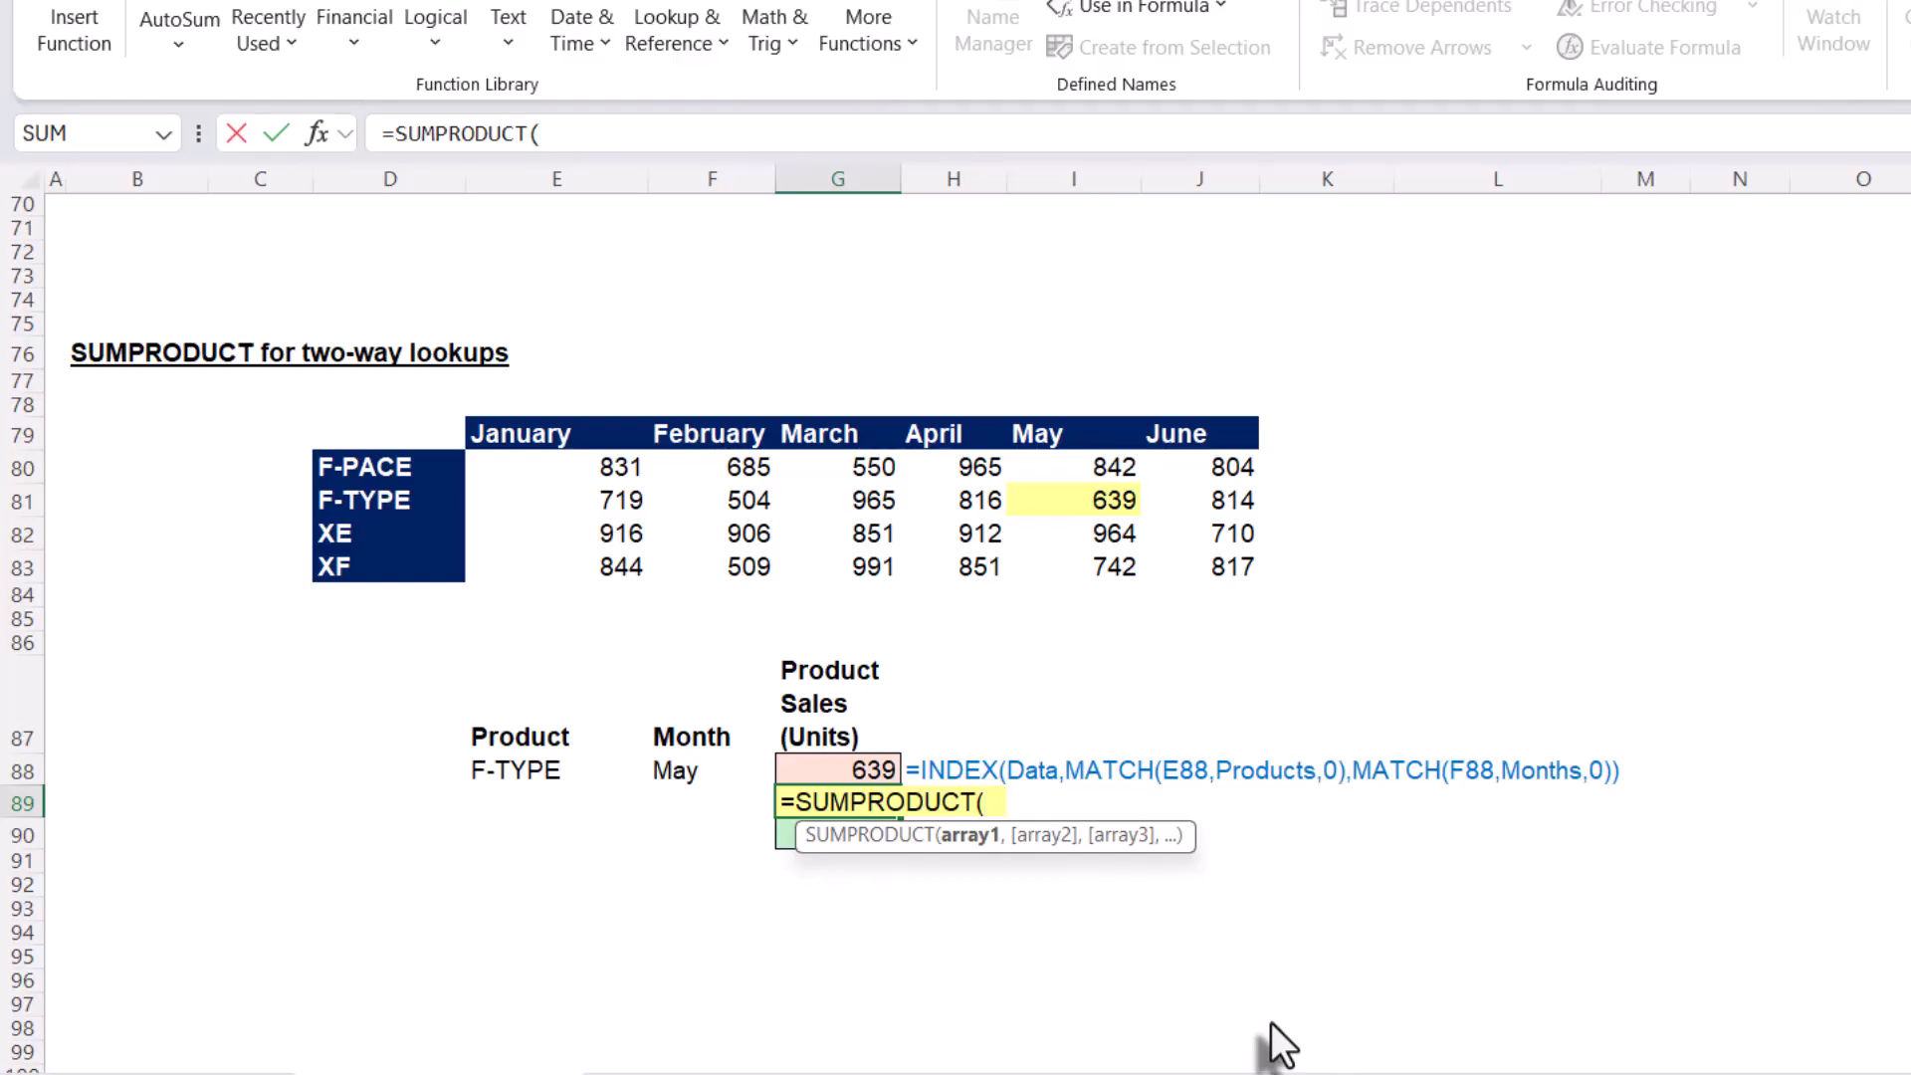
text((da)
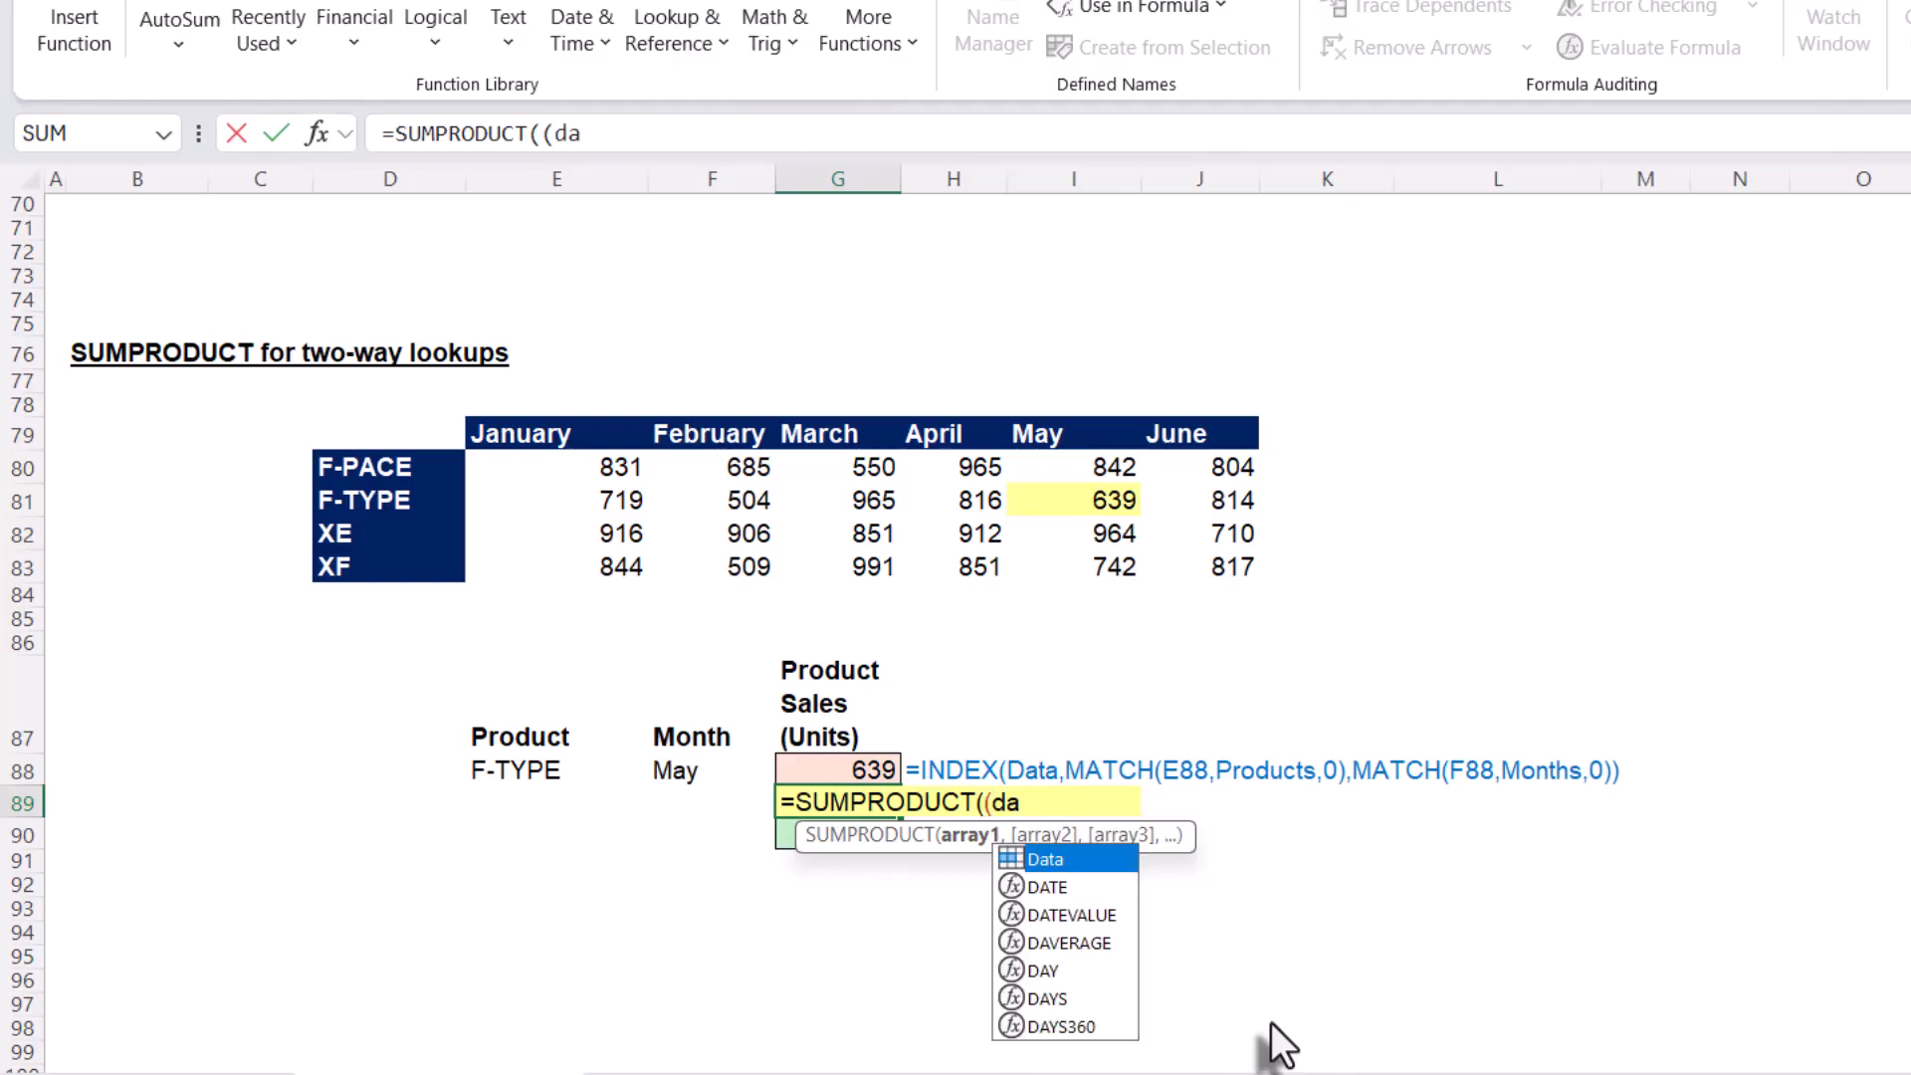
key(Tab)
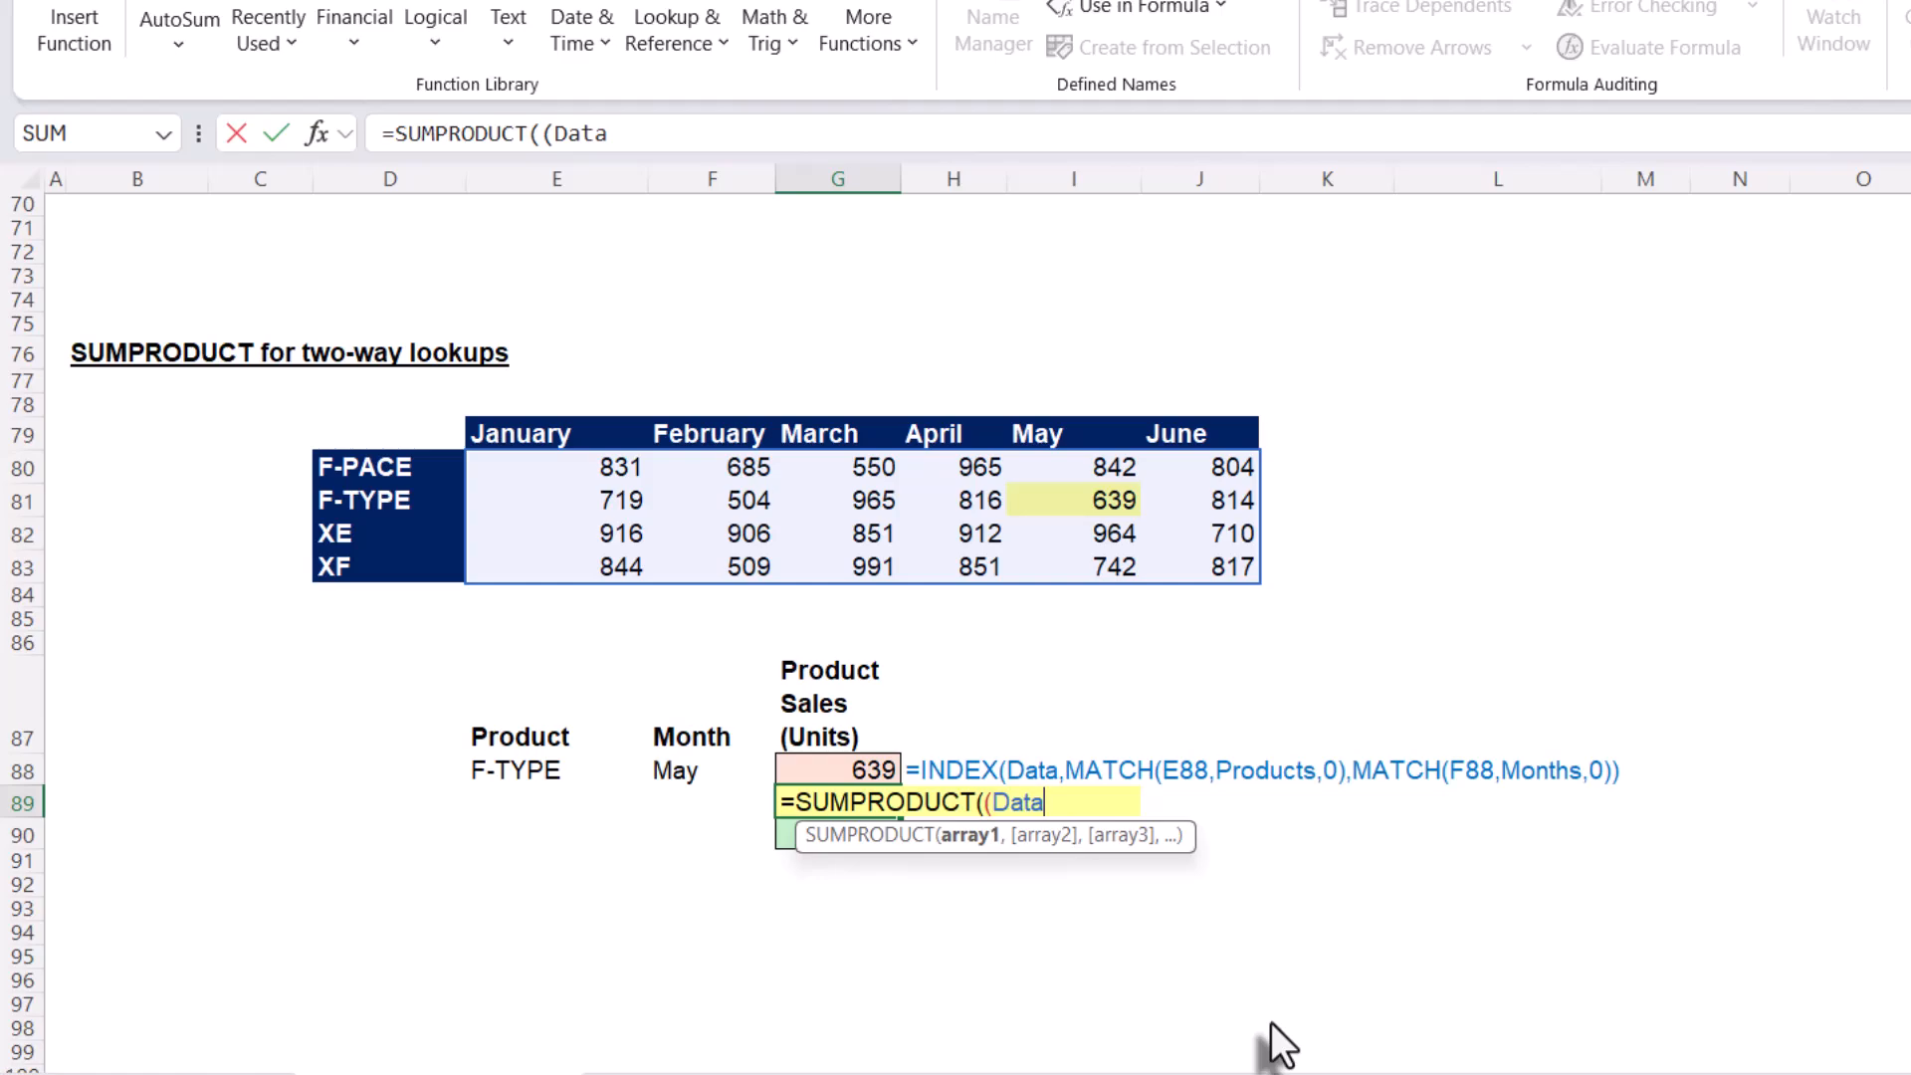
Multiply Data by the condition (Products=E88) in the G89 SUMPRODUCT formula
text()*(produ)
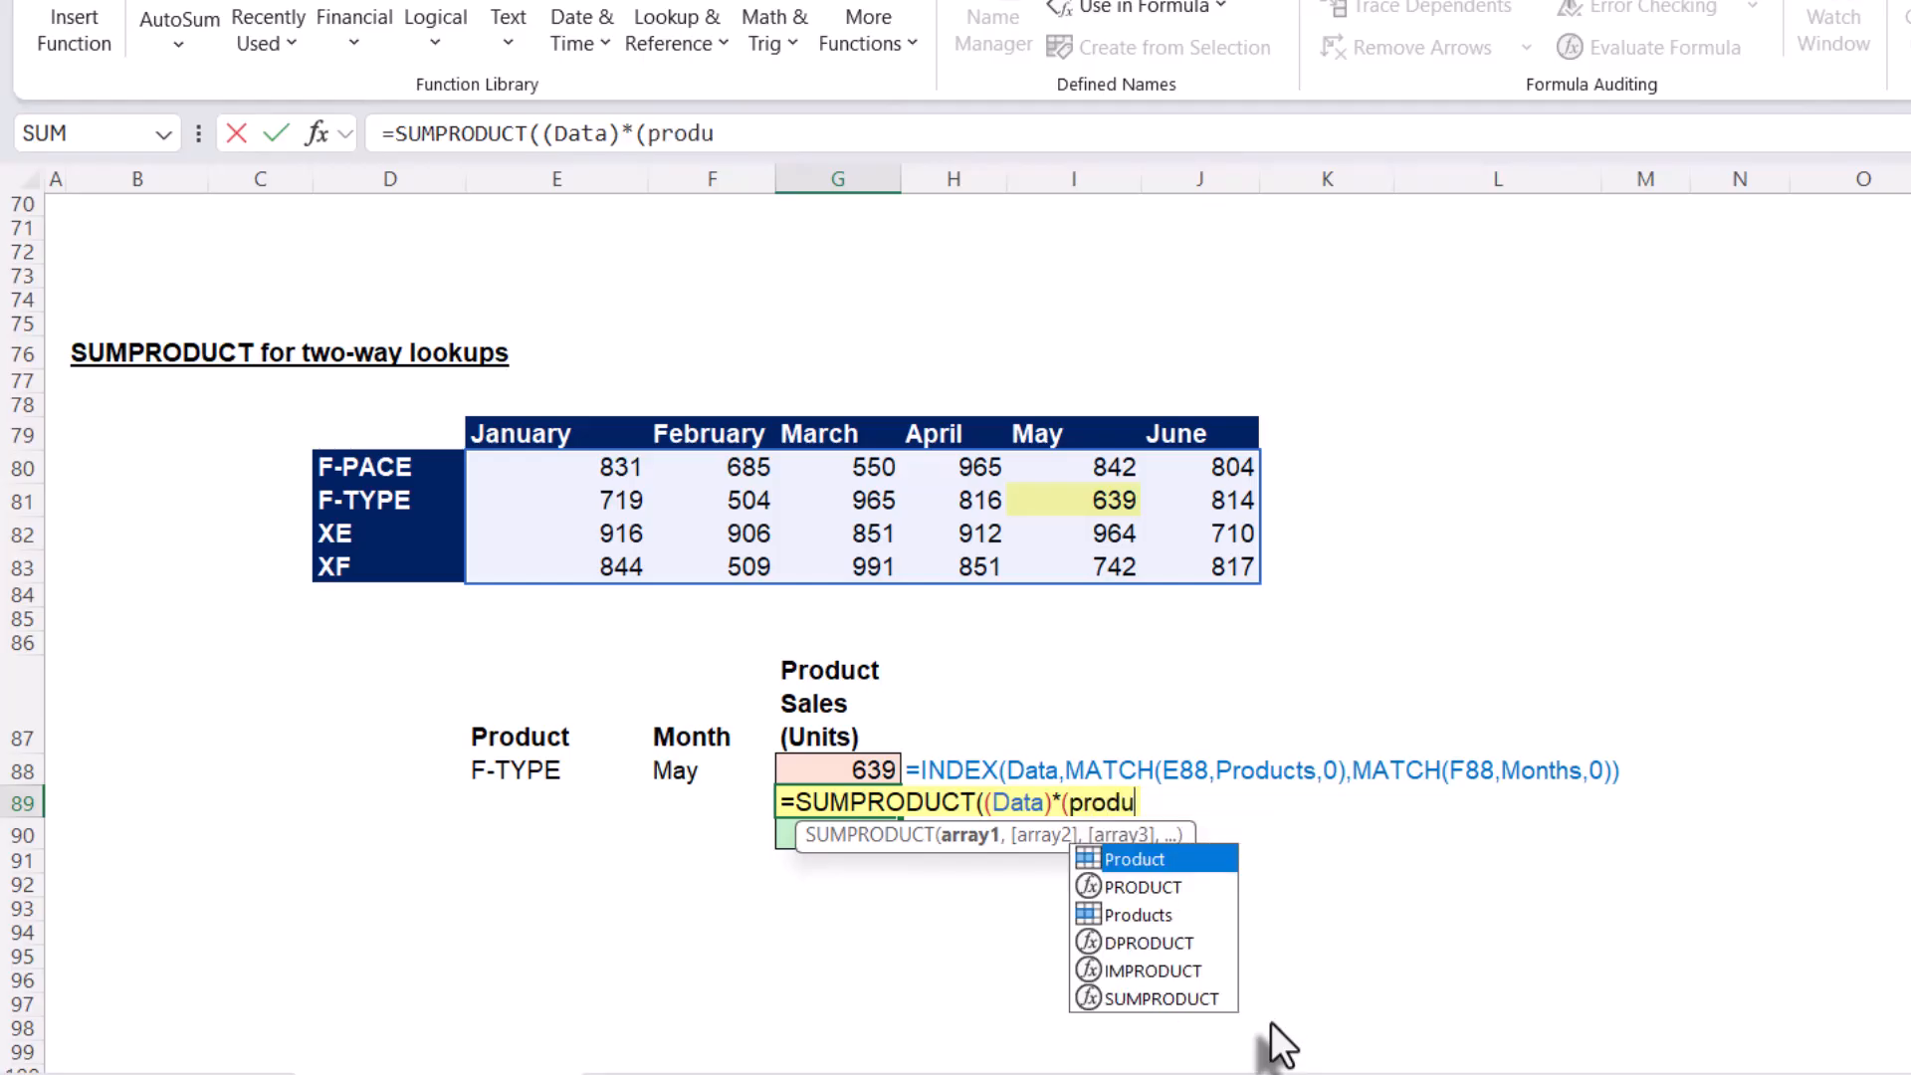
key(Down)
key(Down)
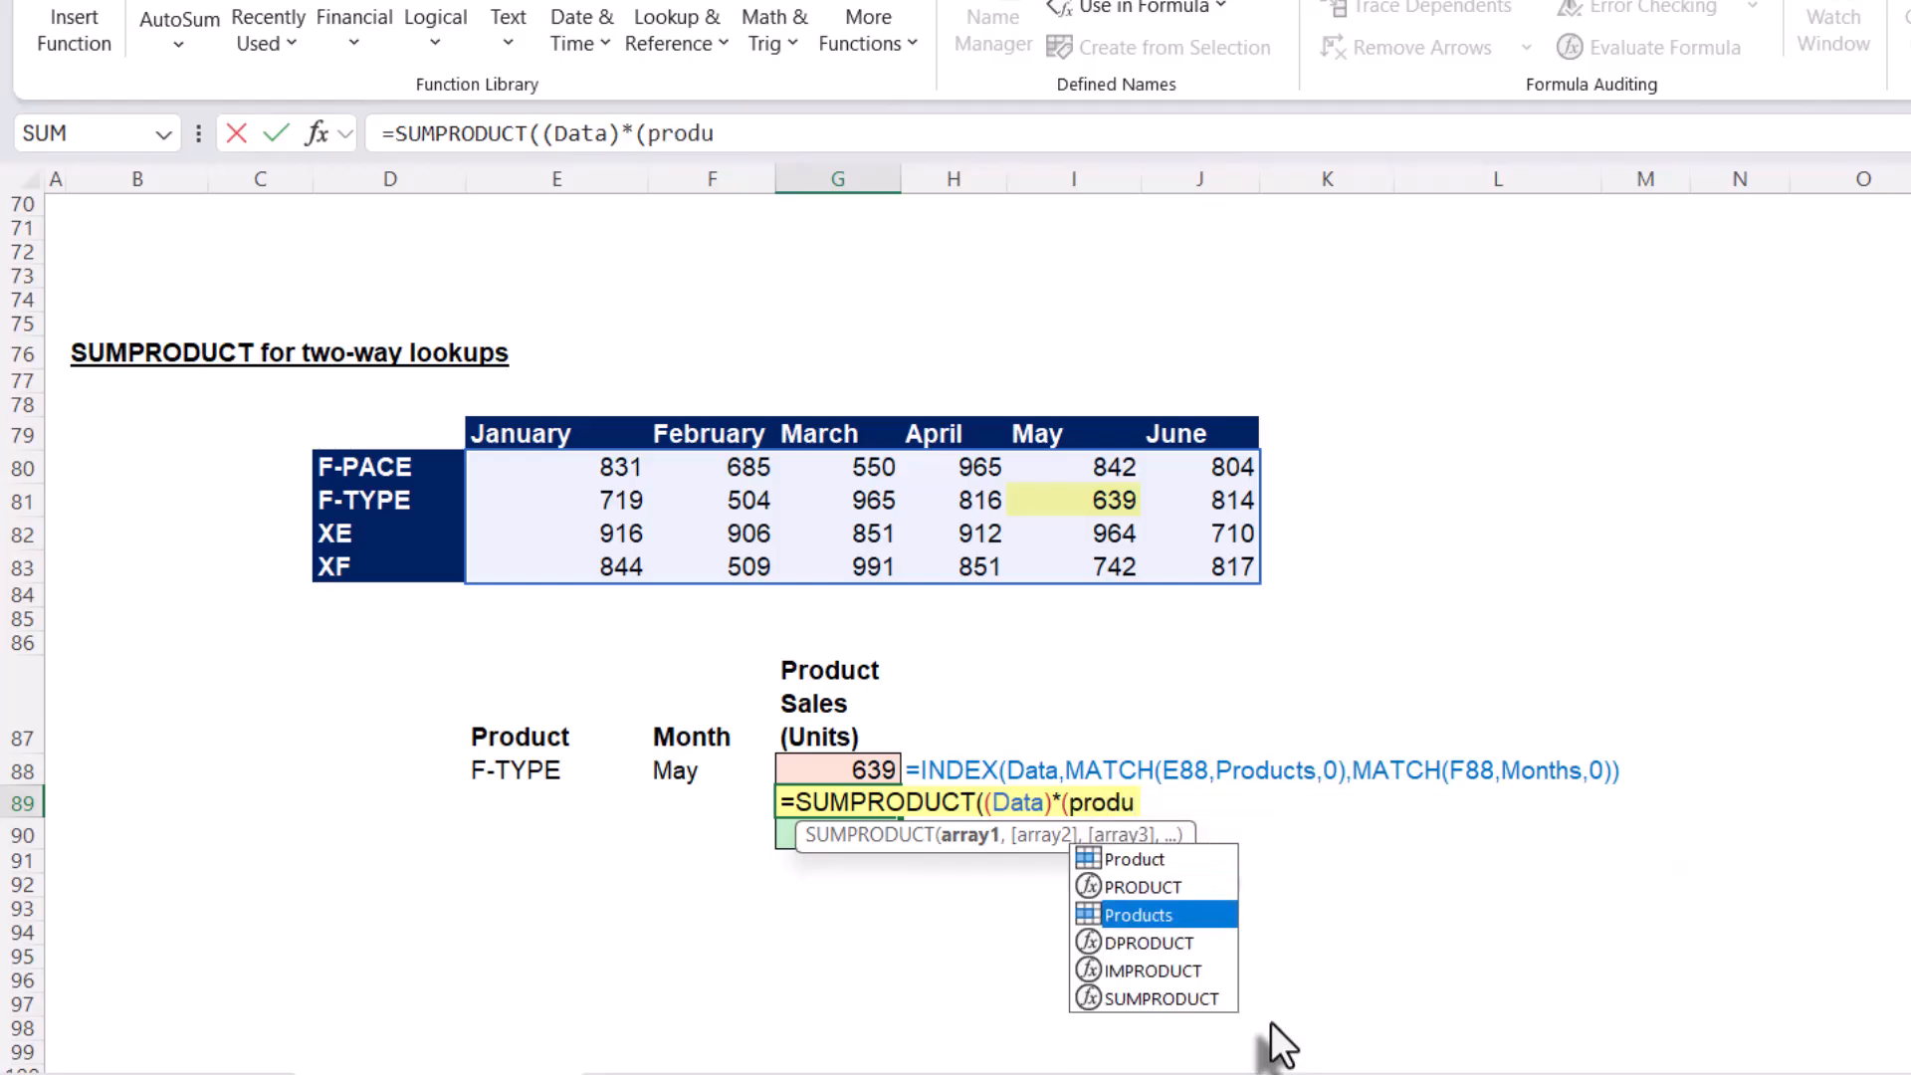
key(Tab)
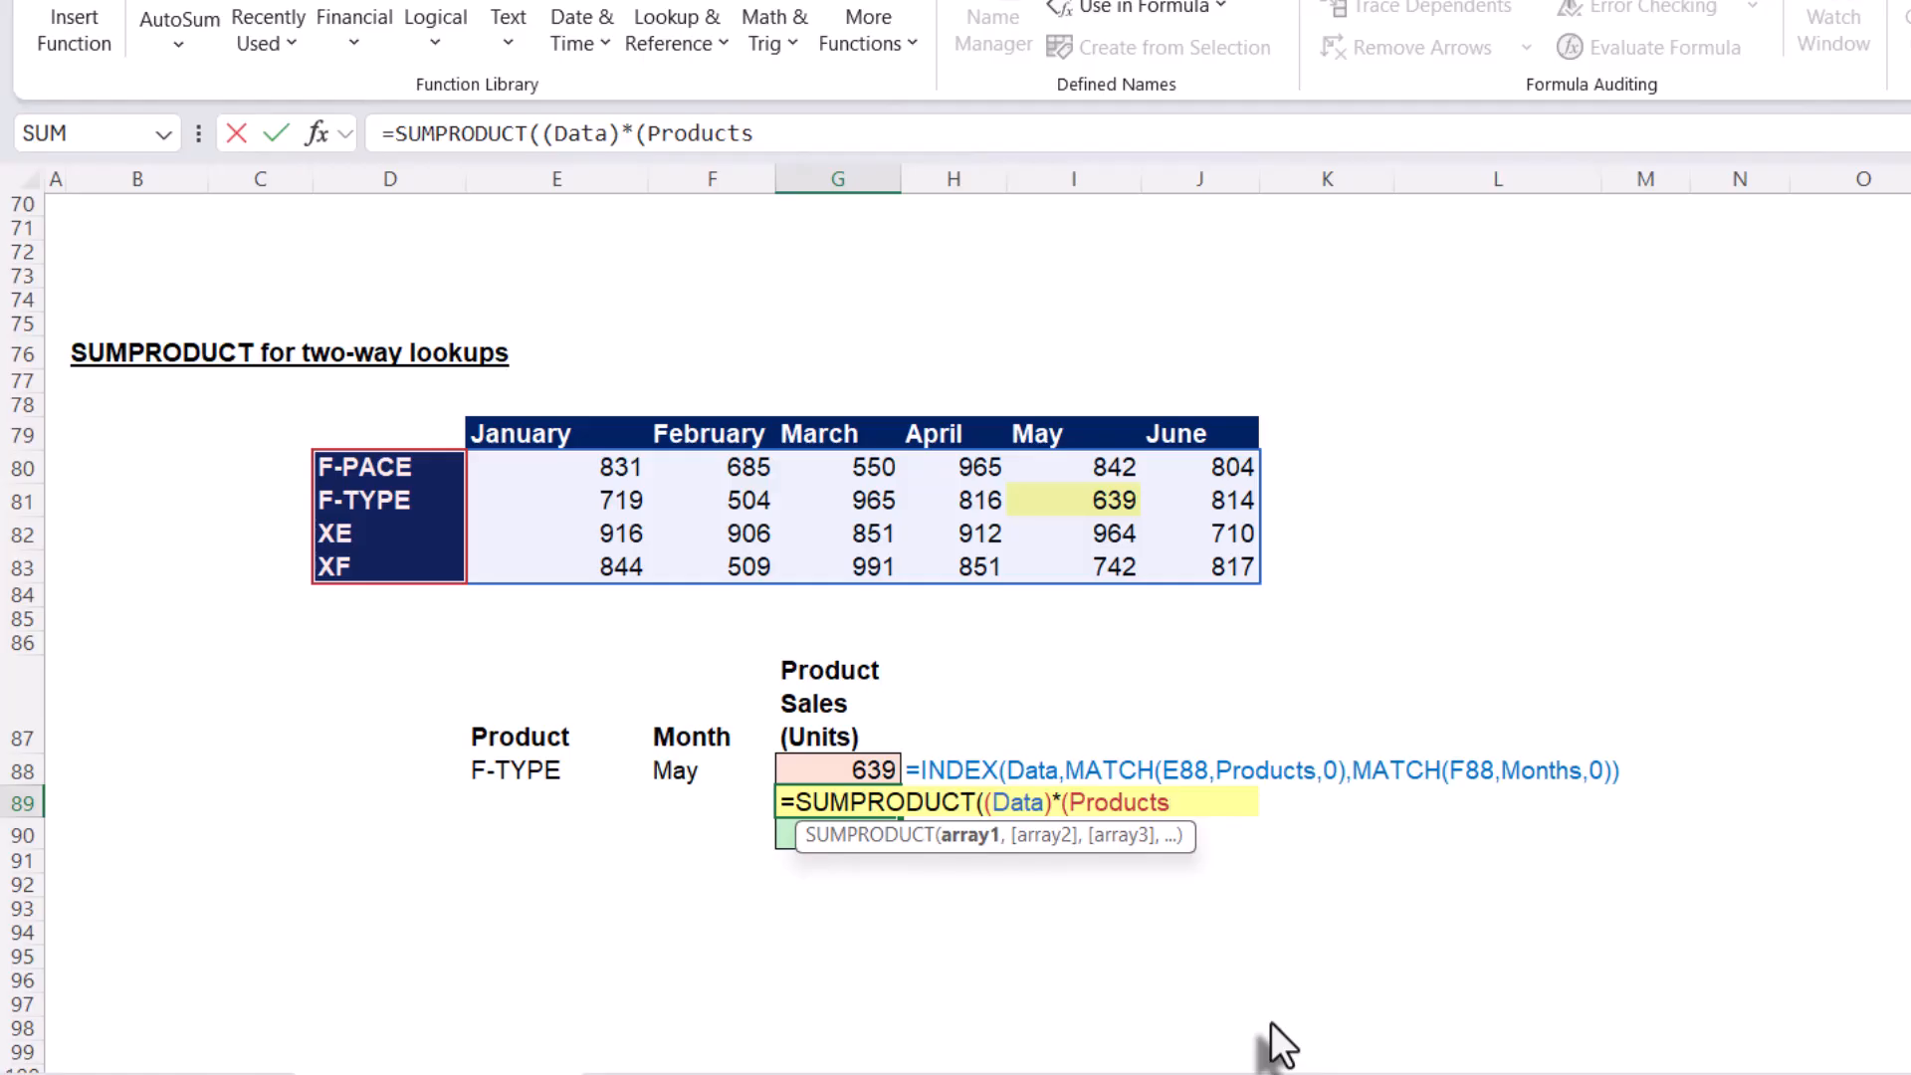
text(=)
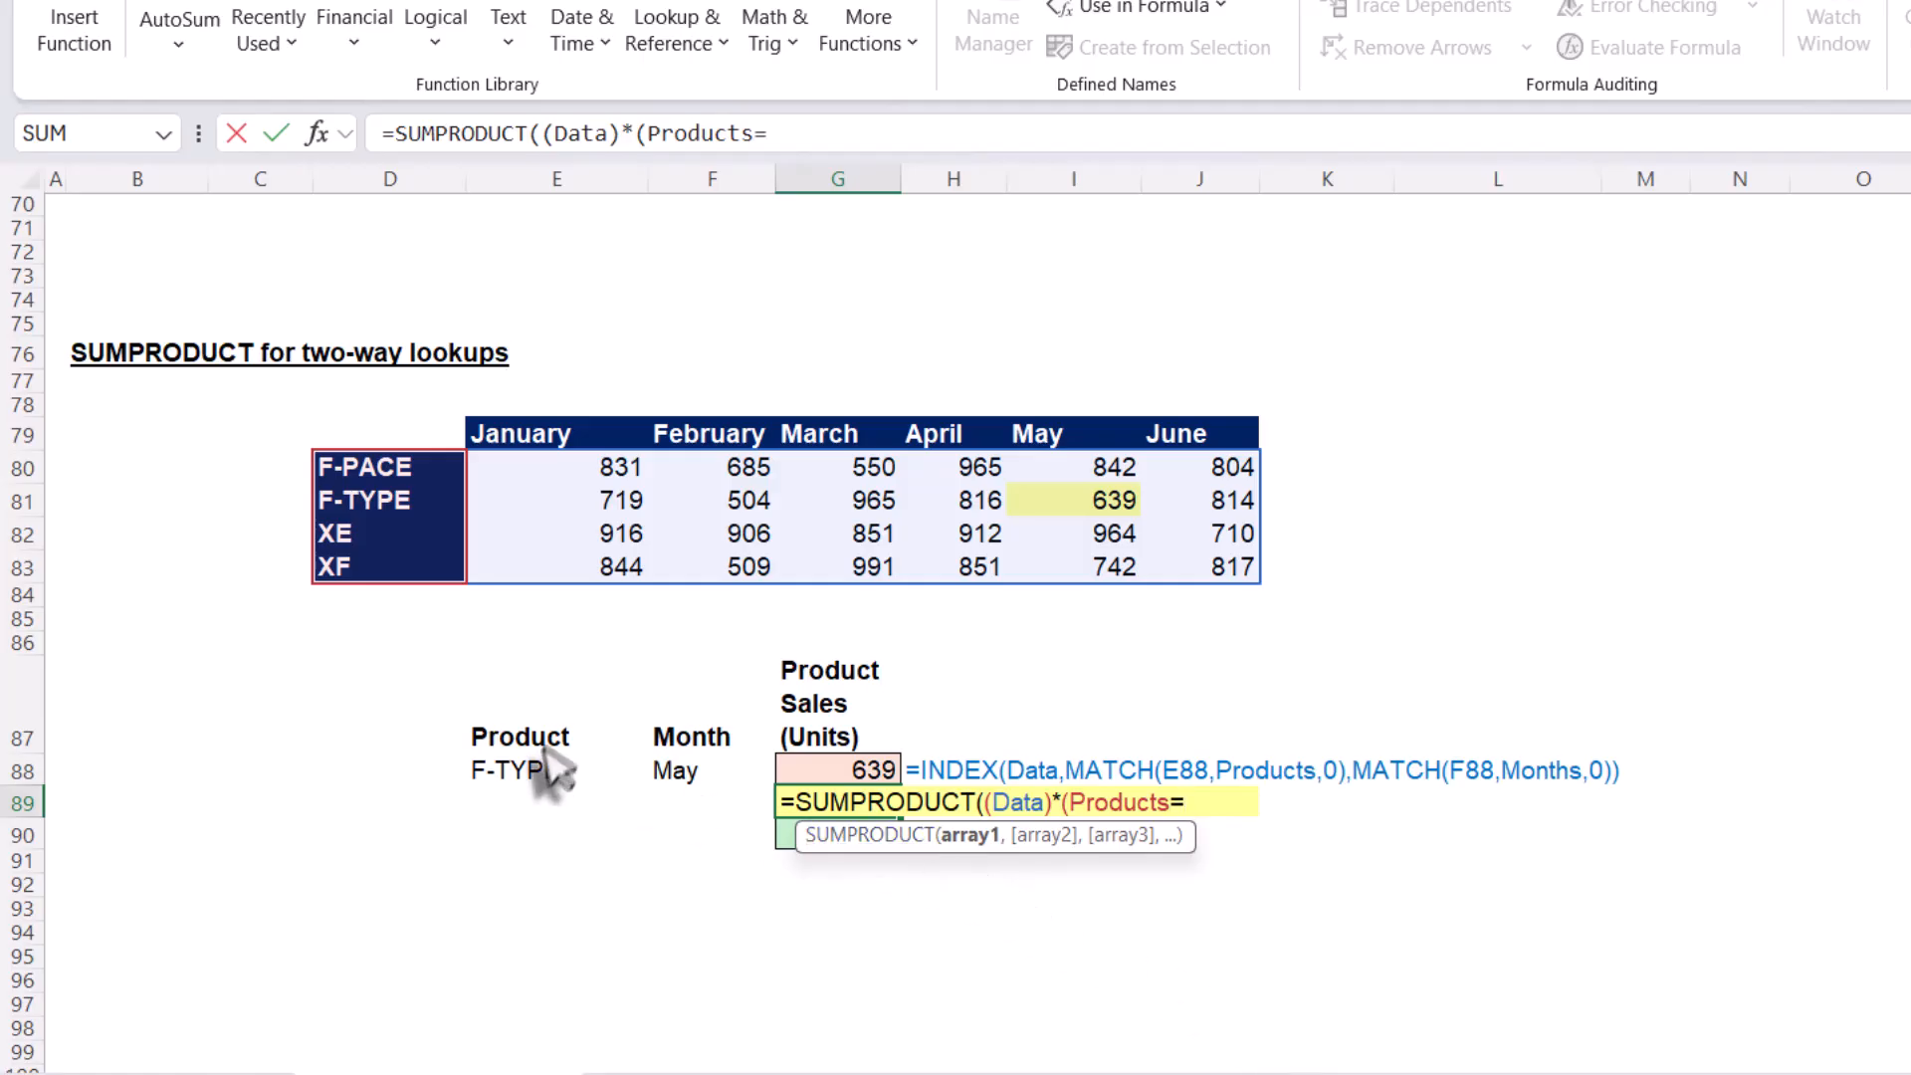
click(529, 773)
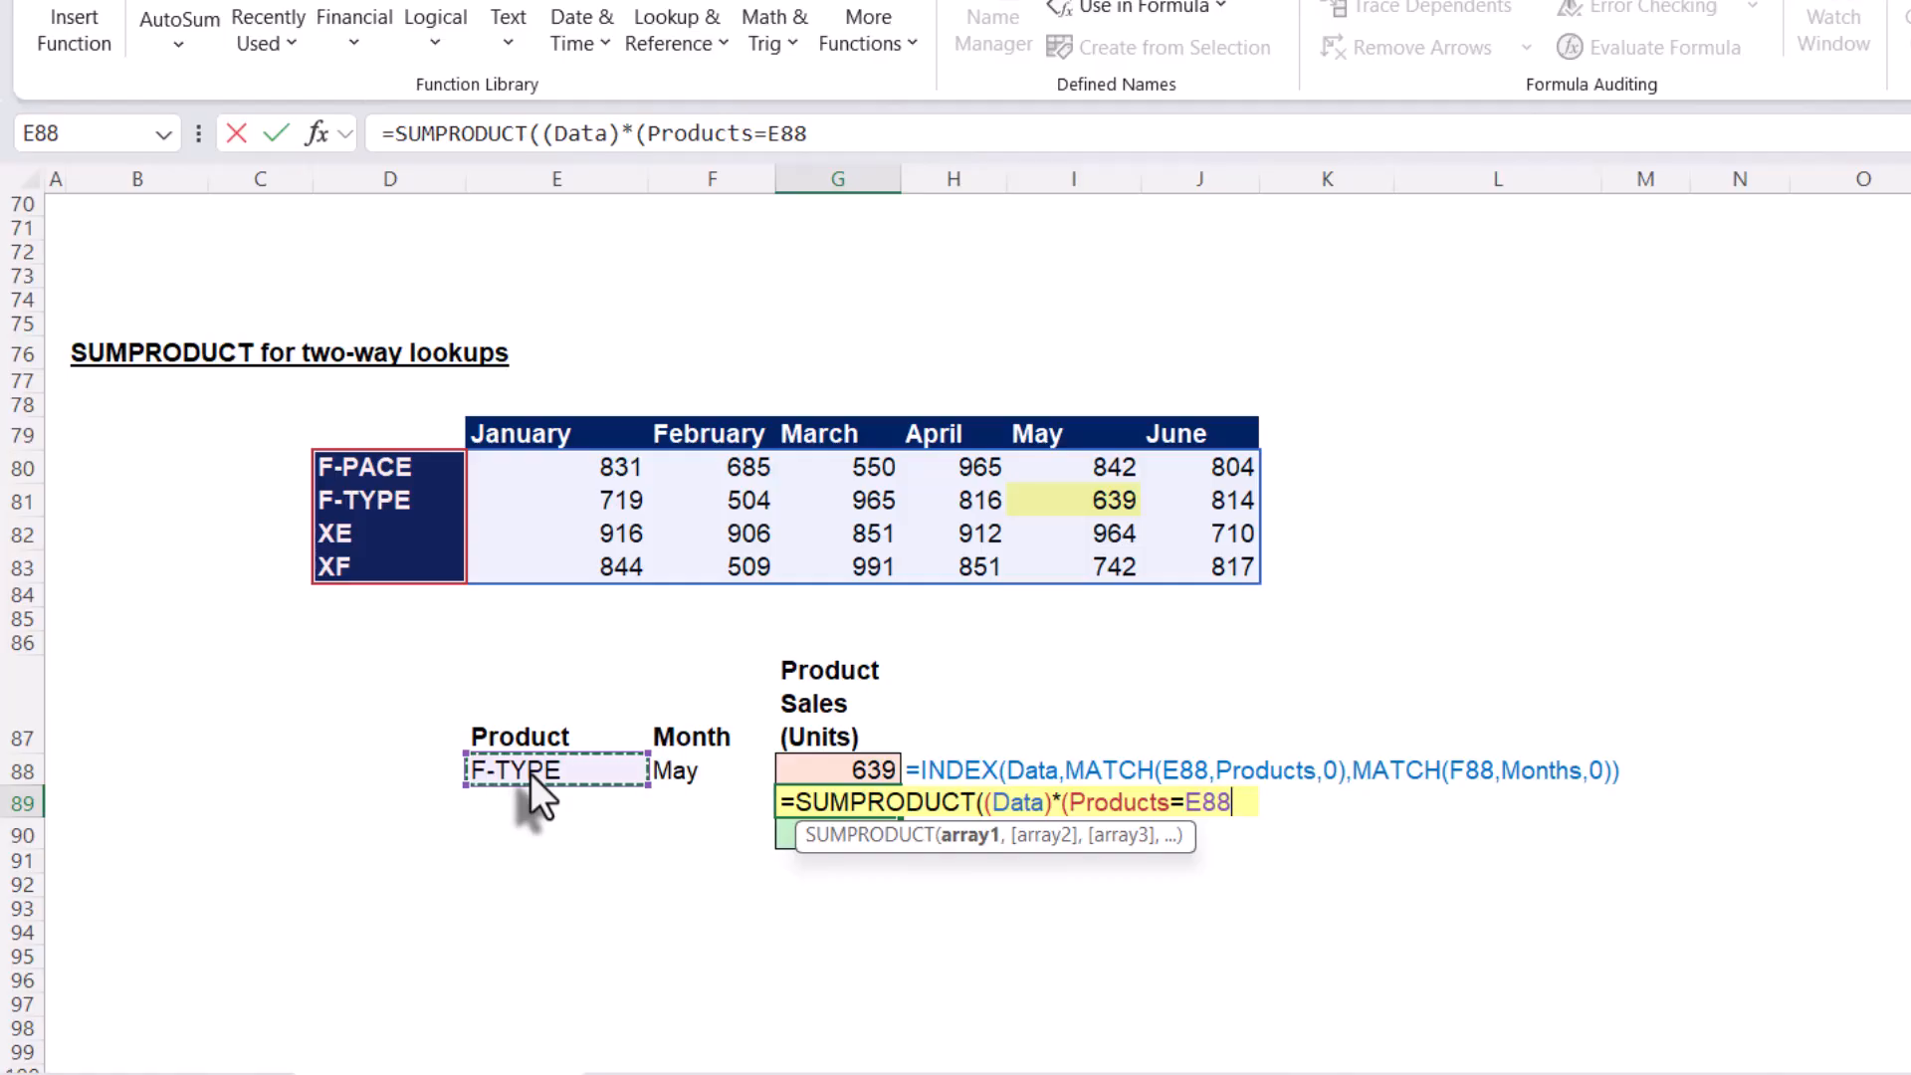
text()*()
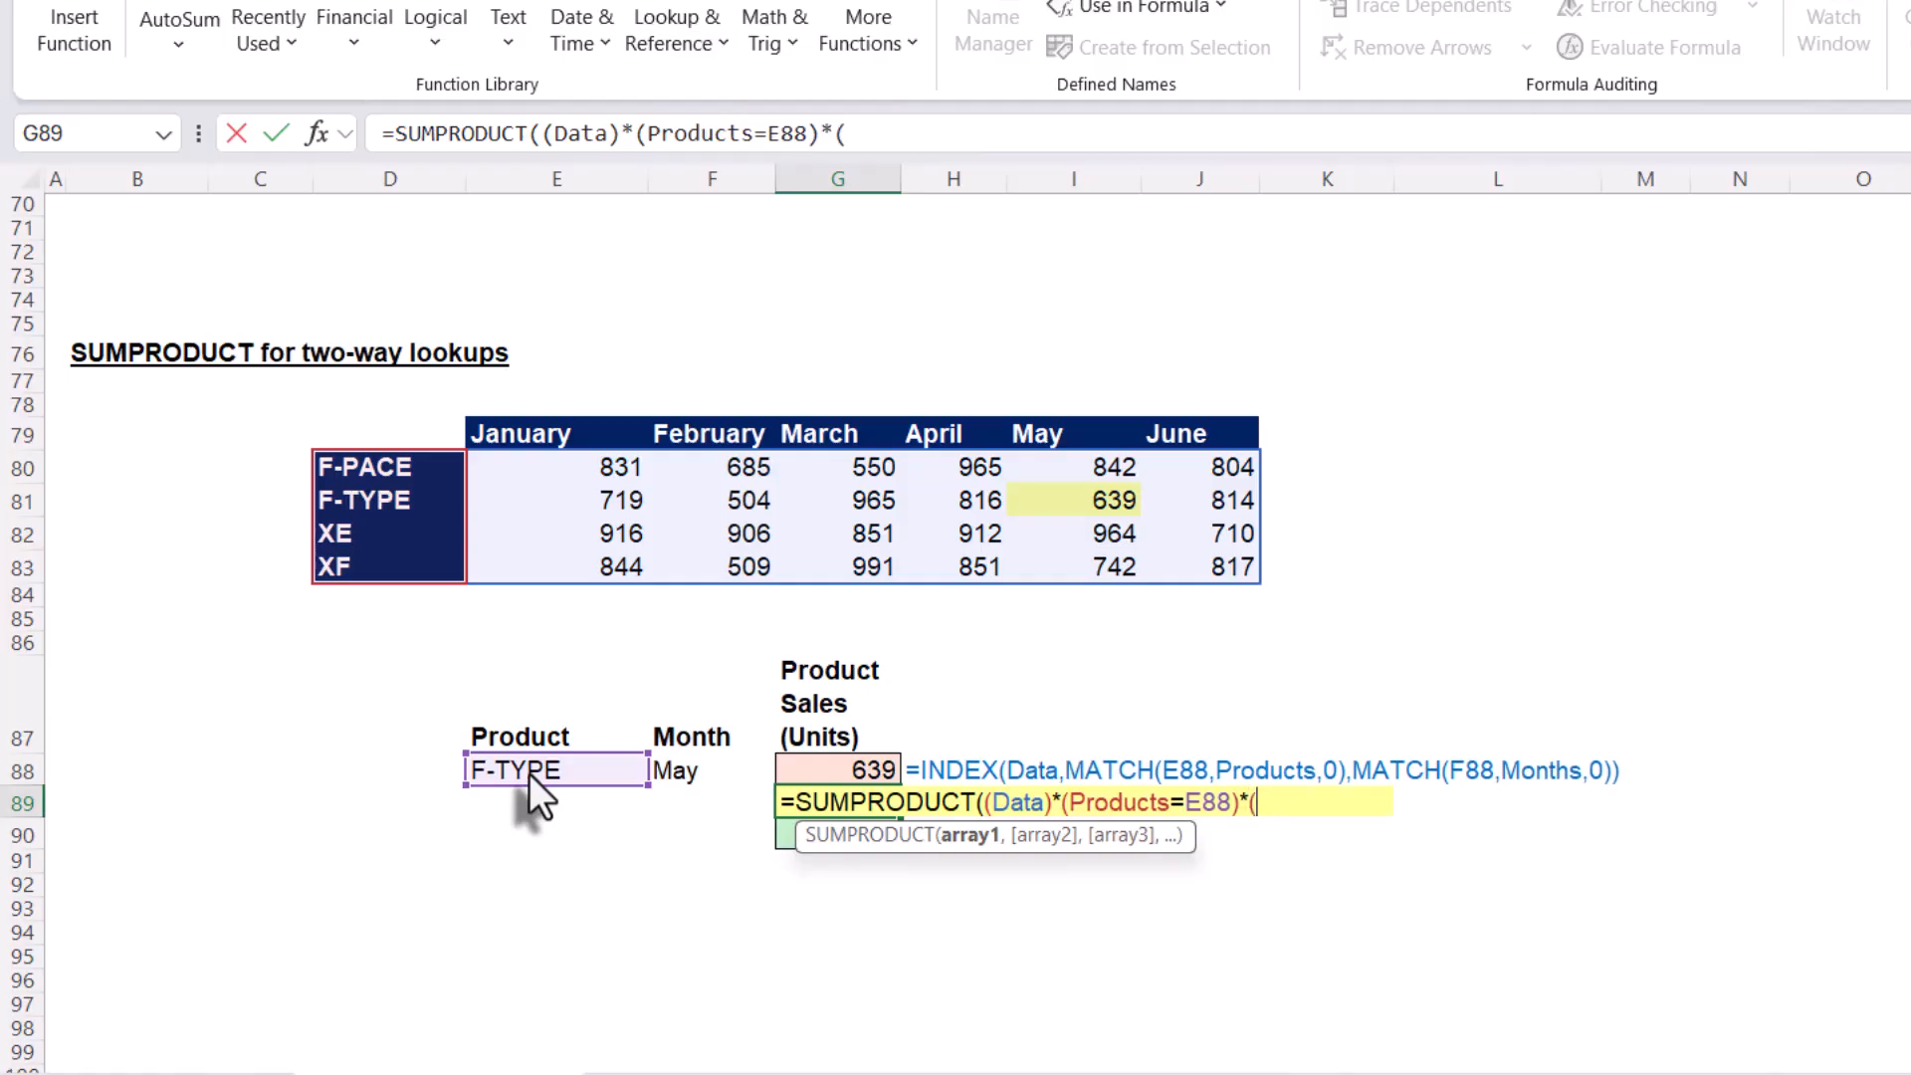
Add (Months=F88) as the last factor and complete the SUMPRODUCT formula in G89
text(month)
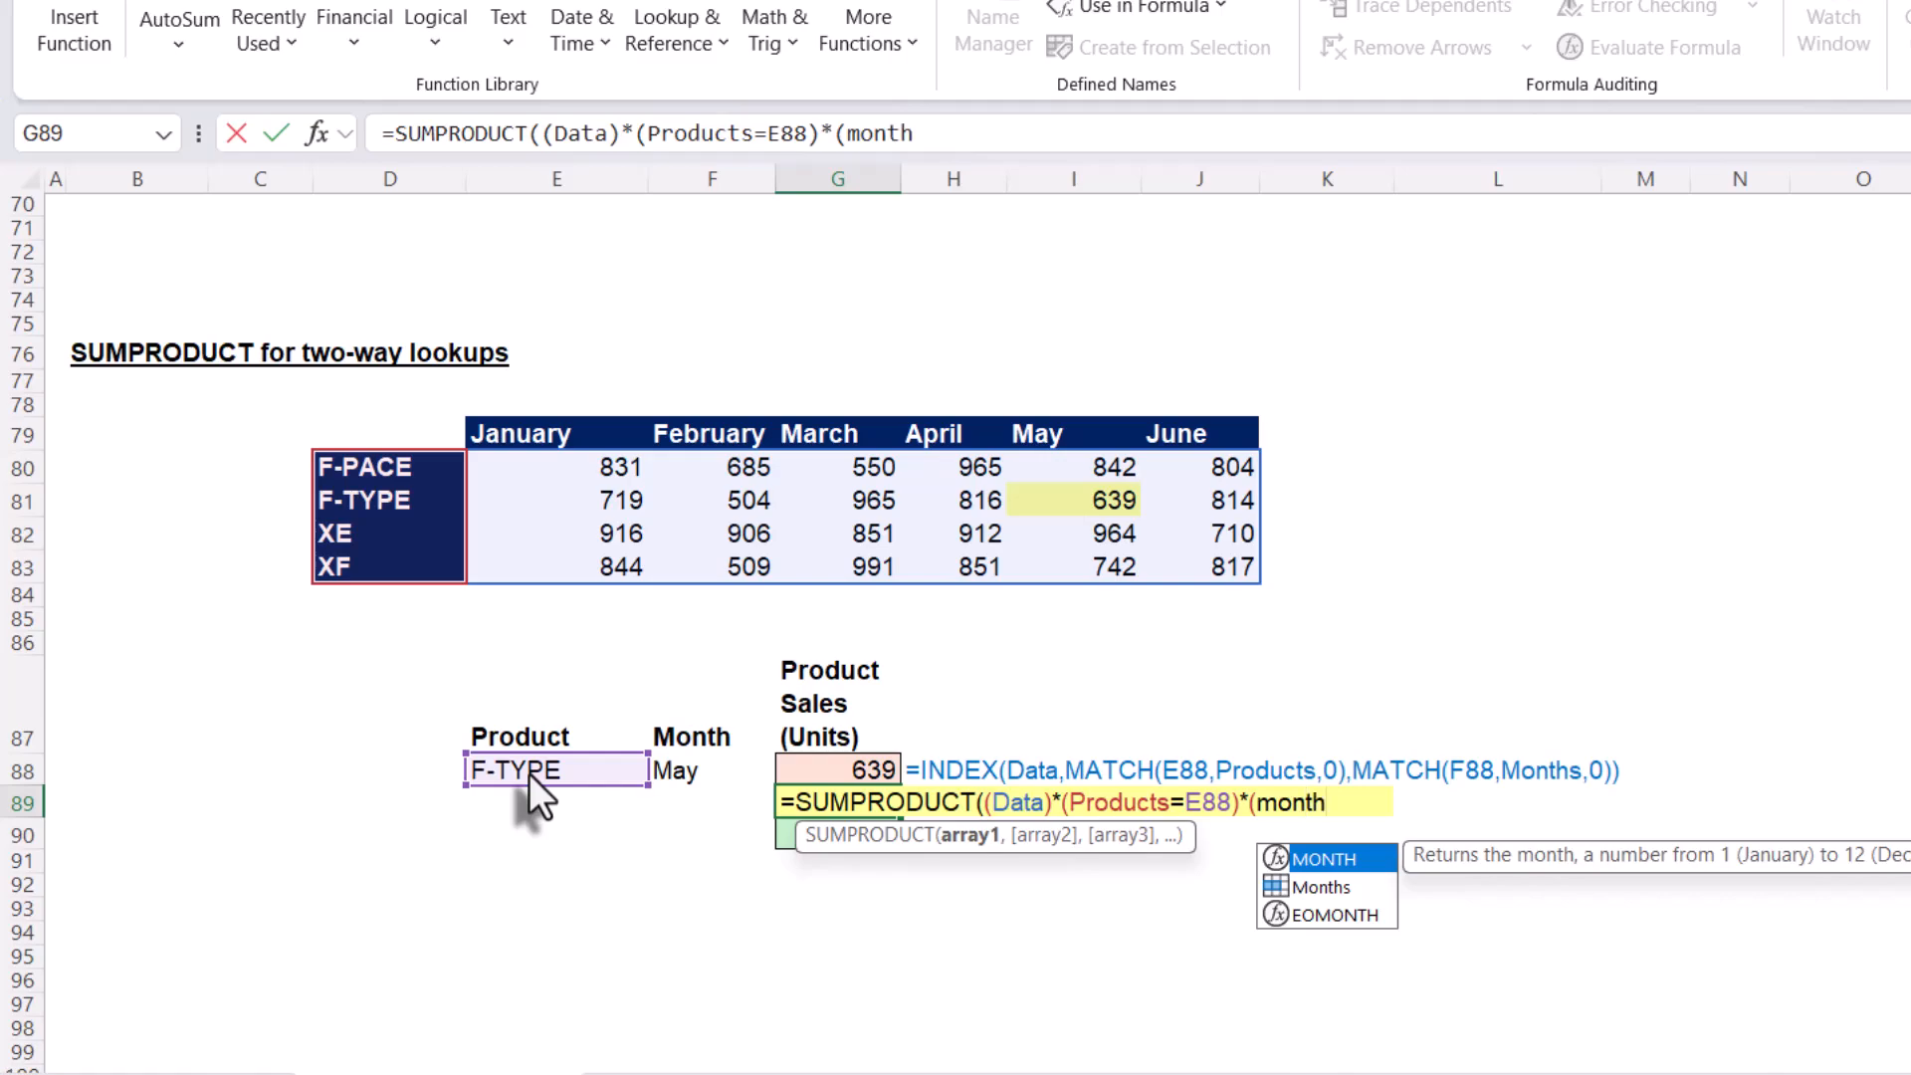
key(Down)
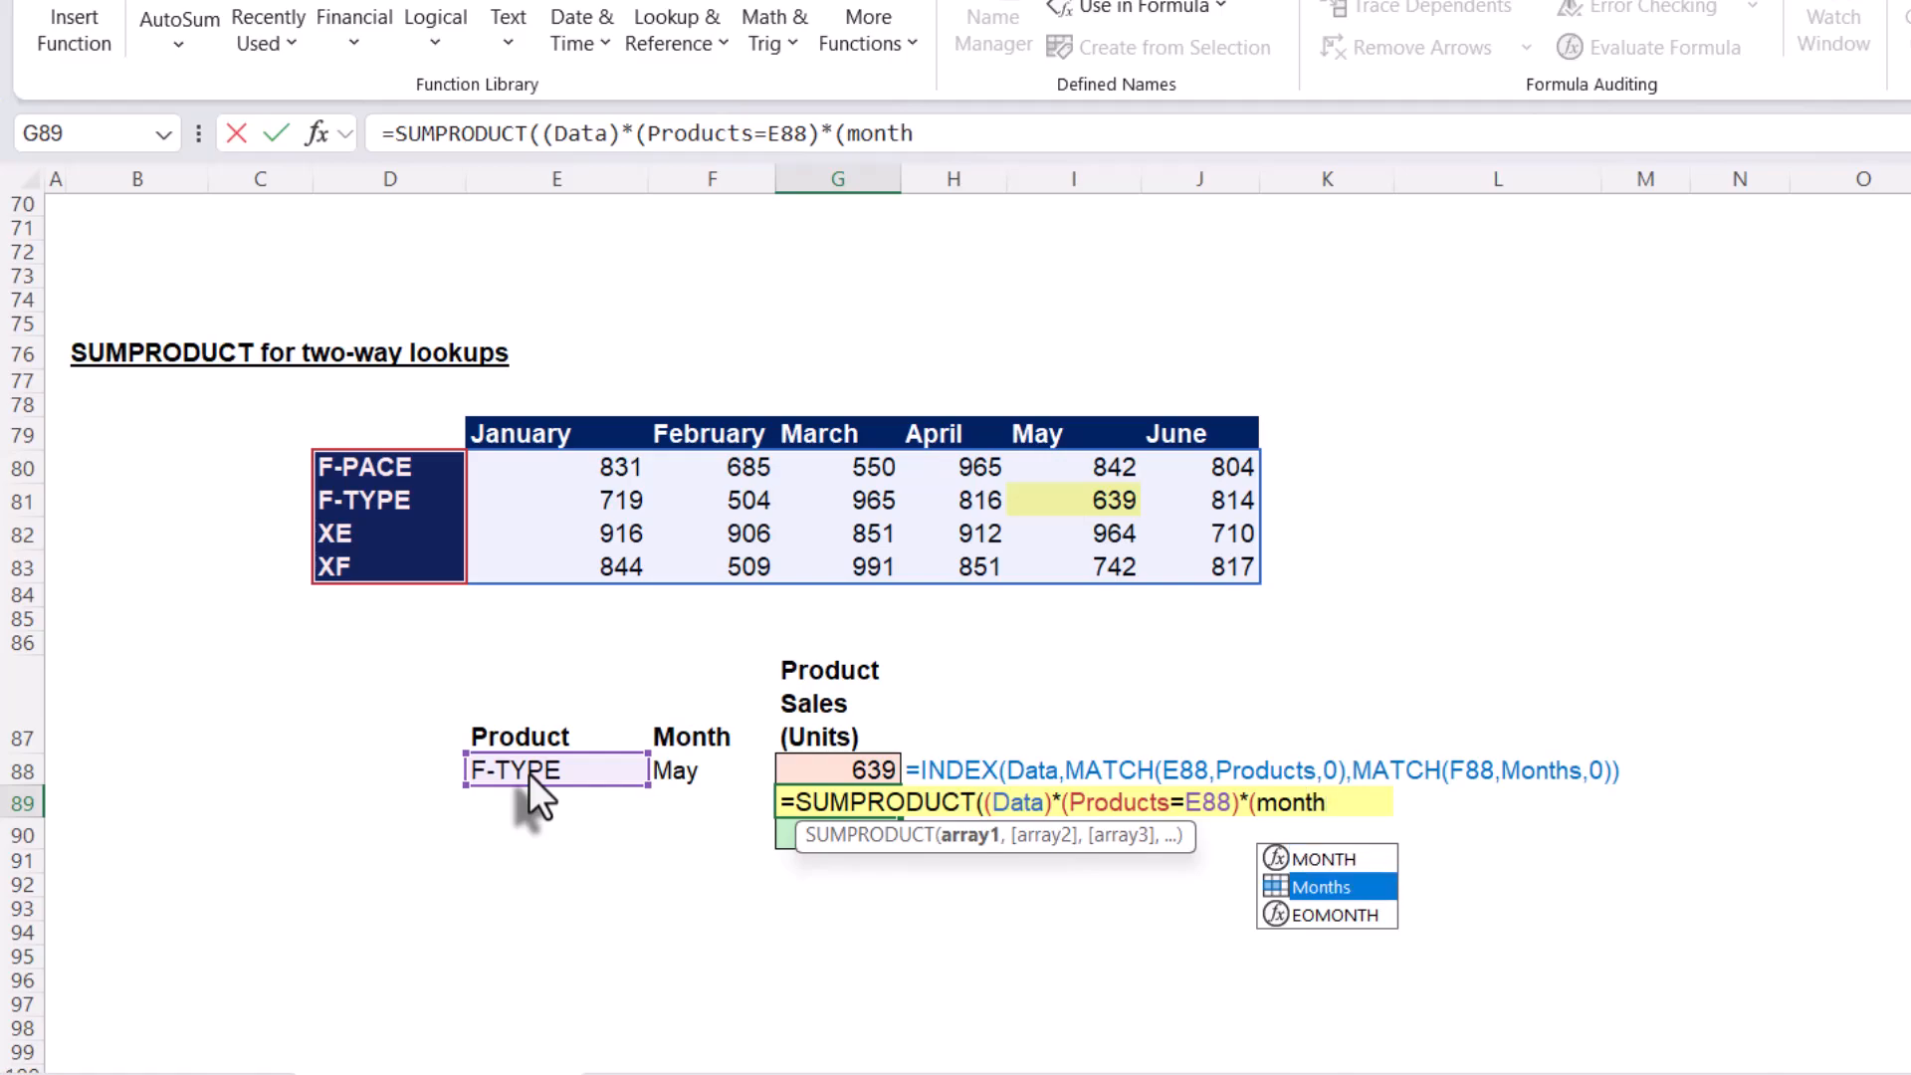
key(Tab)
text(=)
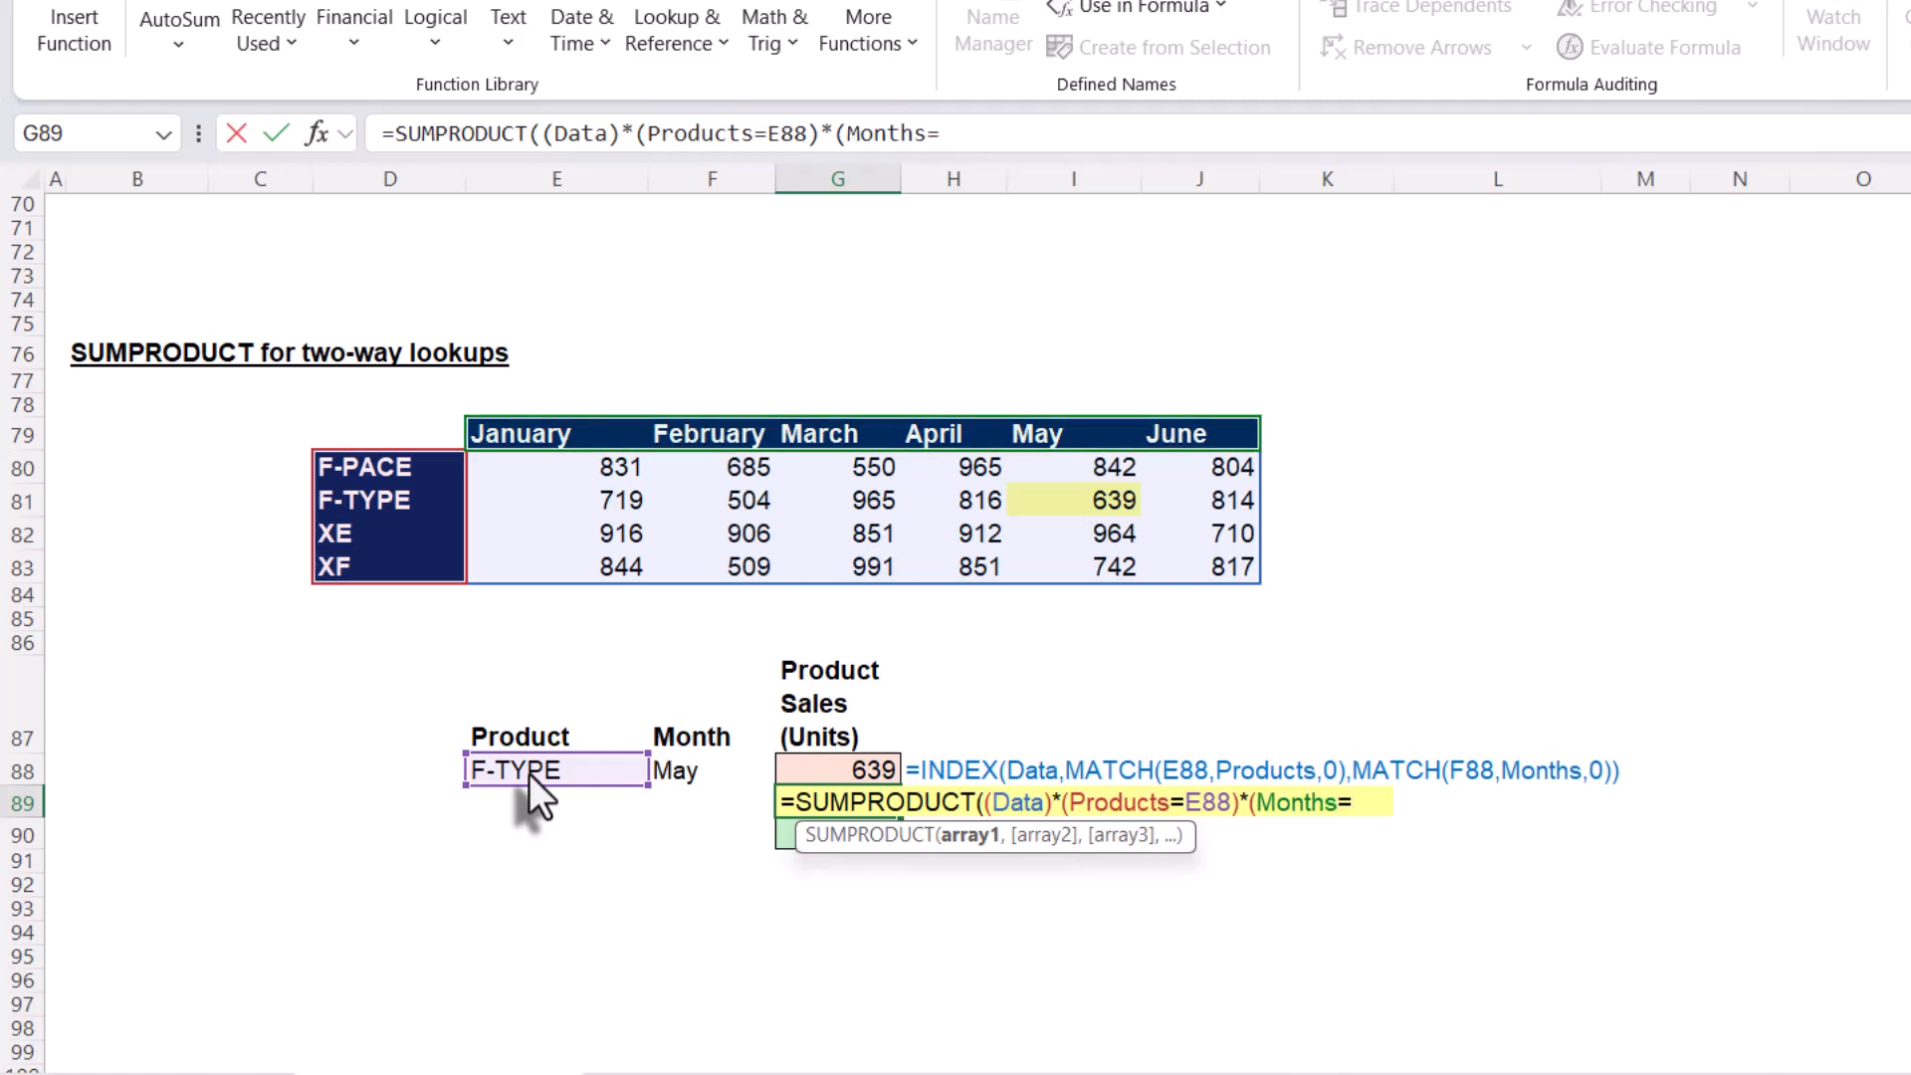
click(707, 766)
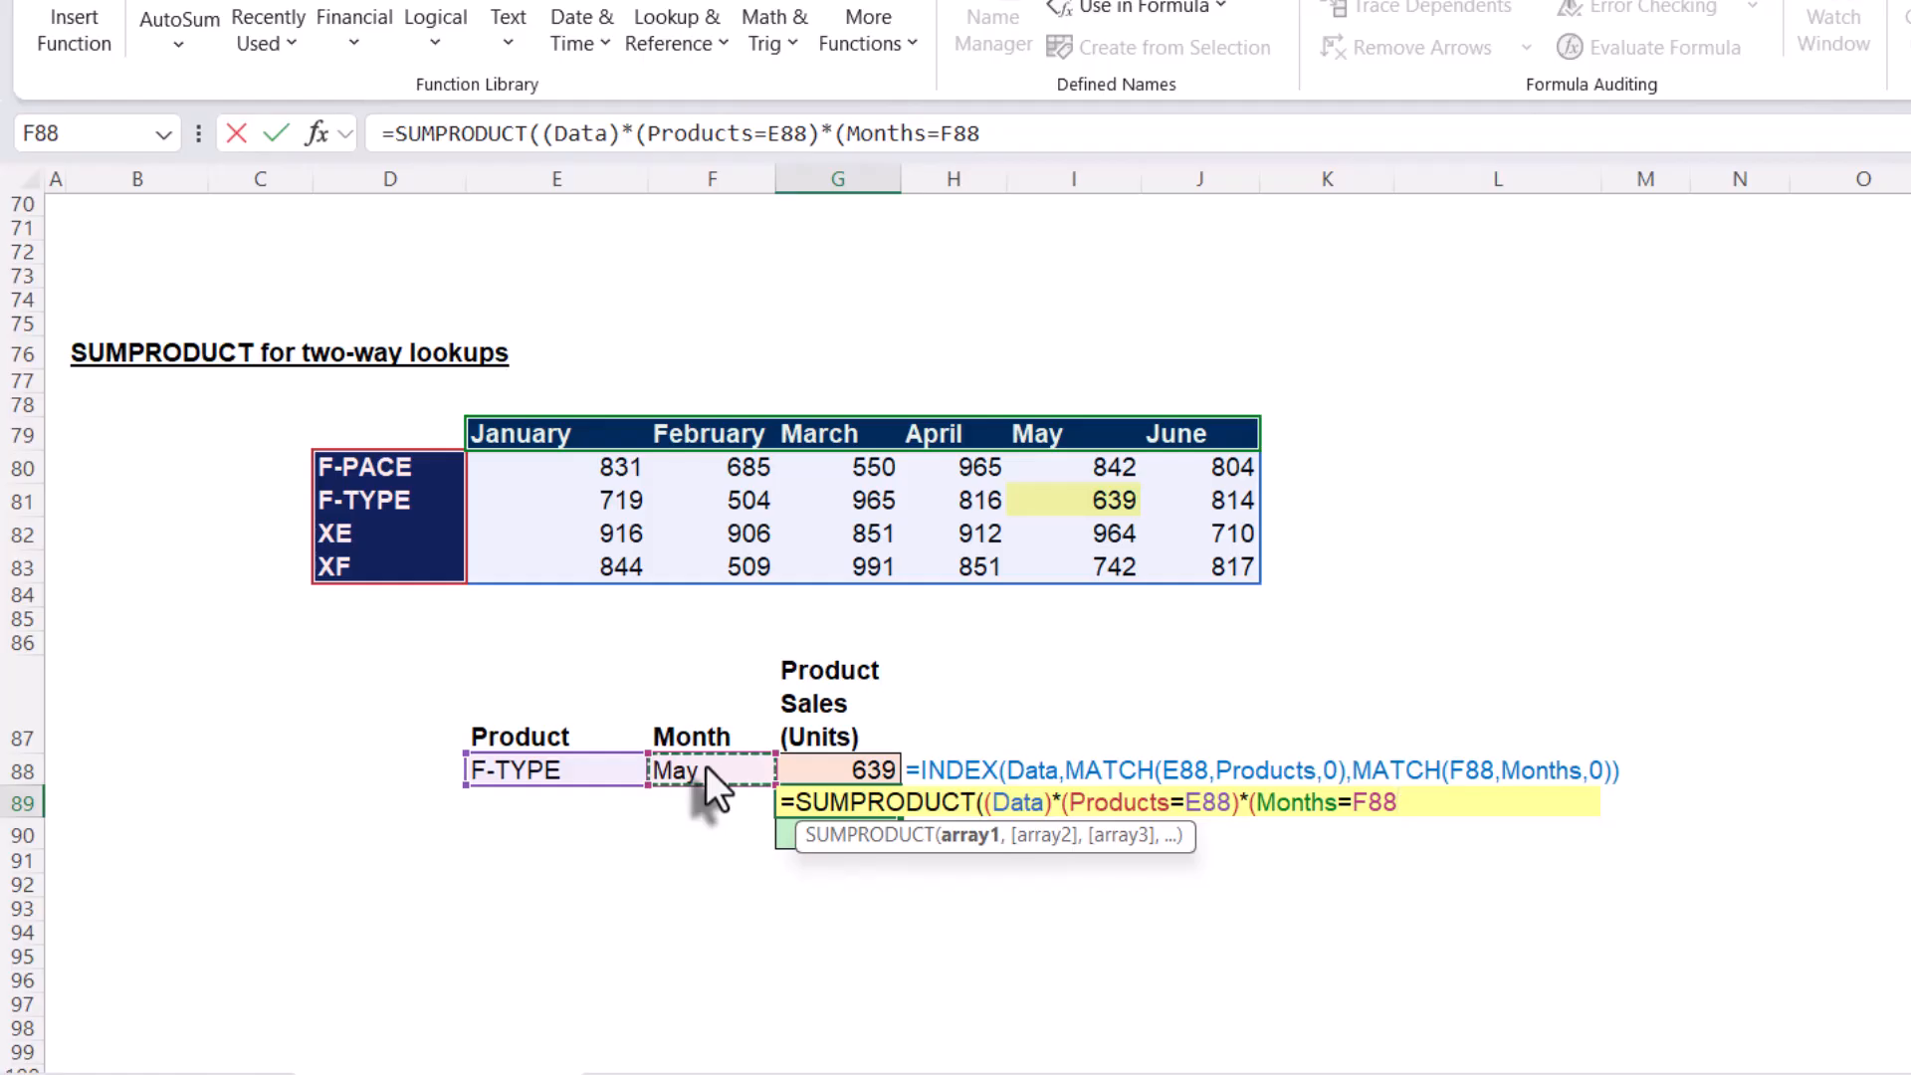
text()))
key(Return)
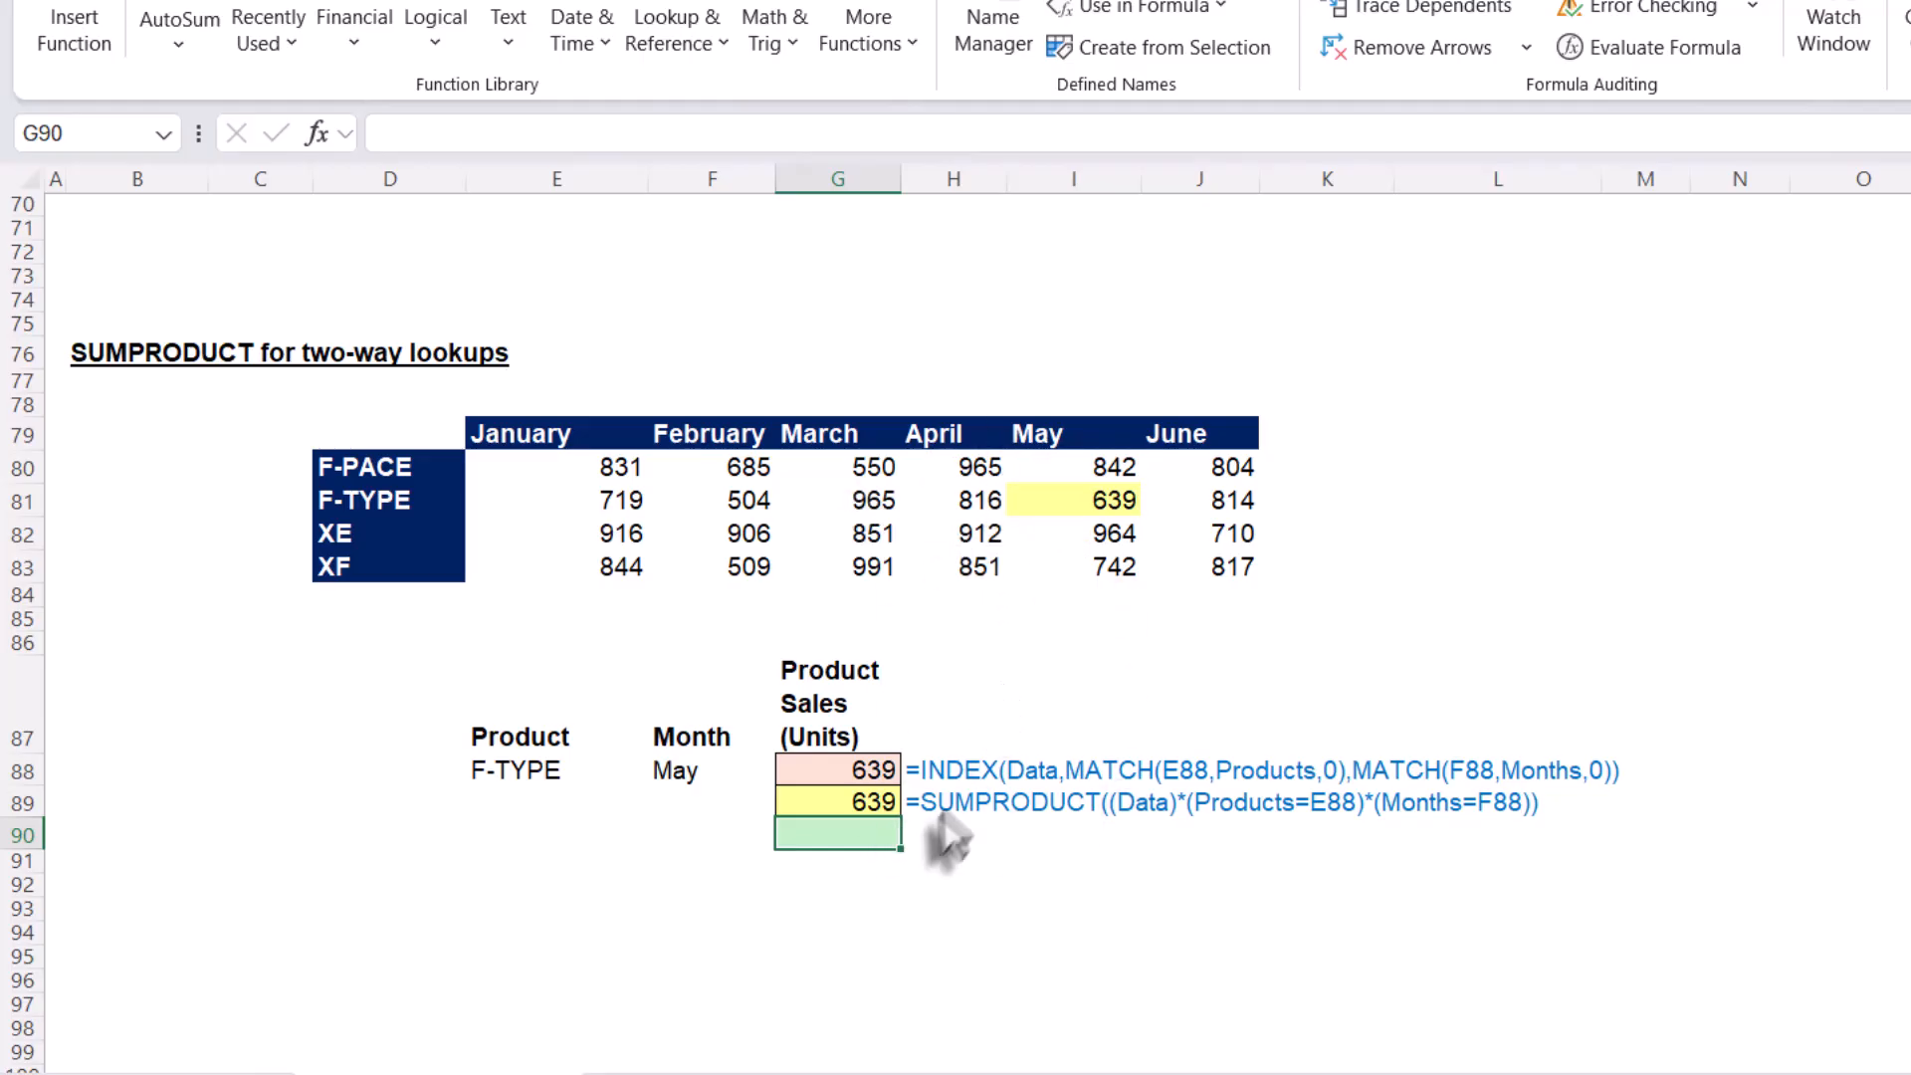
Enter =Data in N89 to spill the sales array onto the sheet
click(1716, 809)
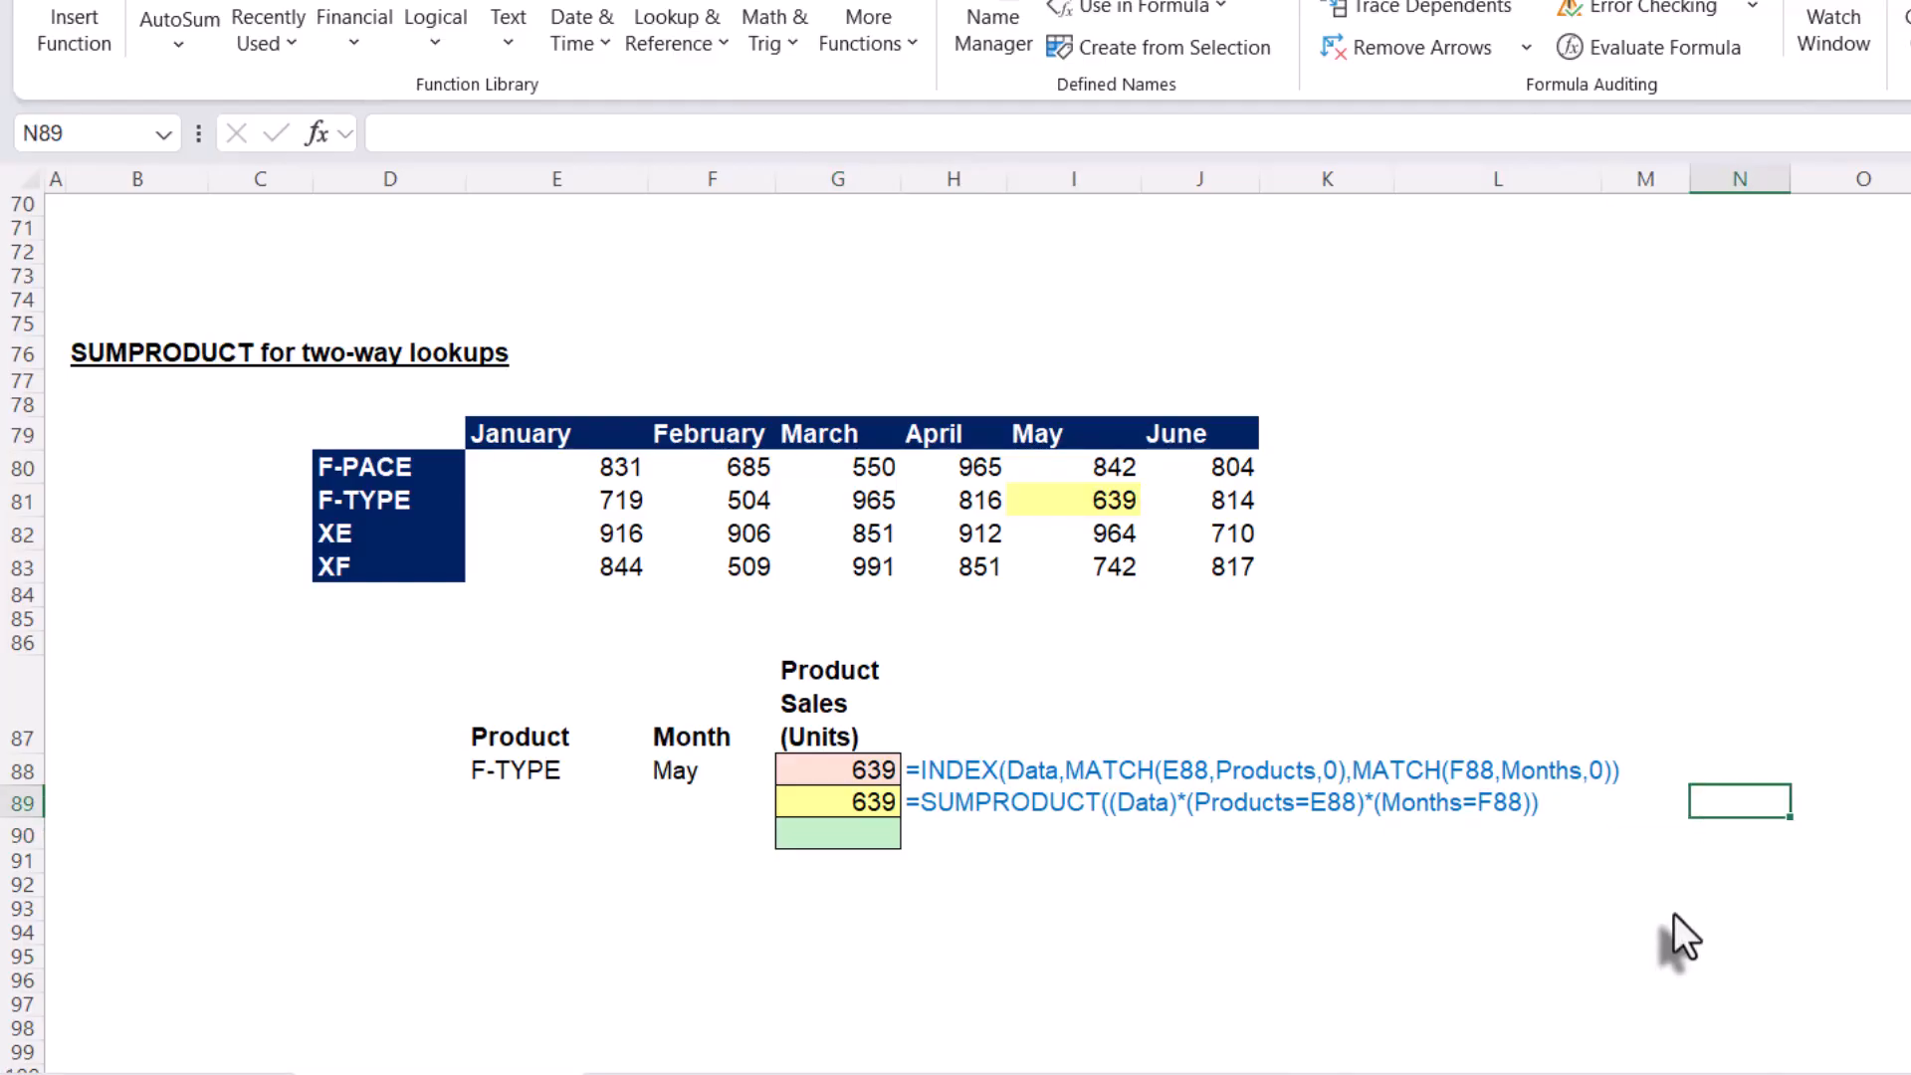
text(=s)
key(BackSpace)
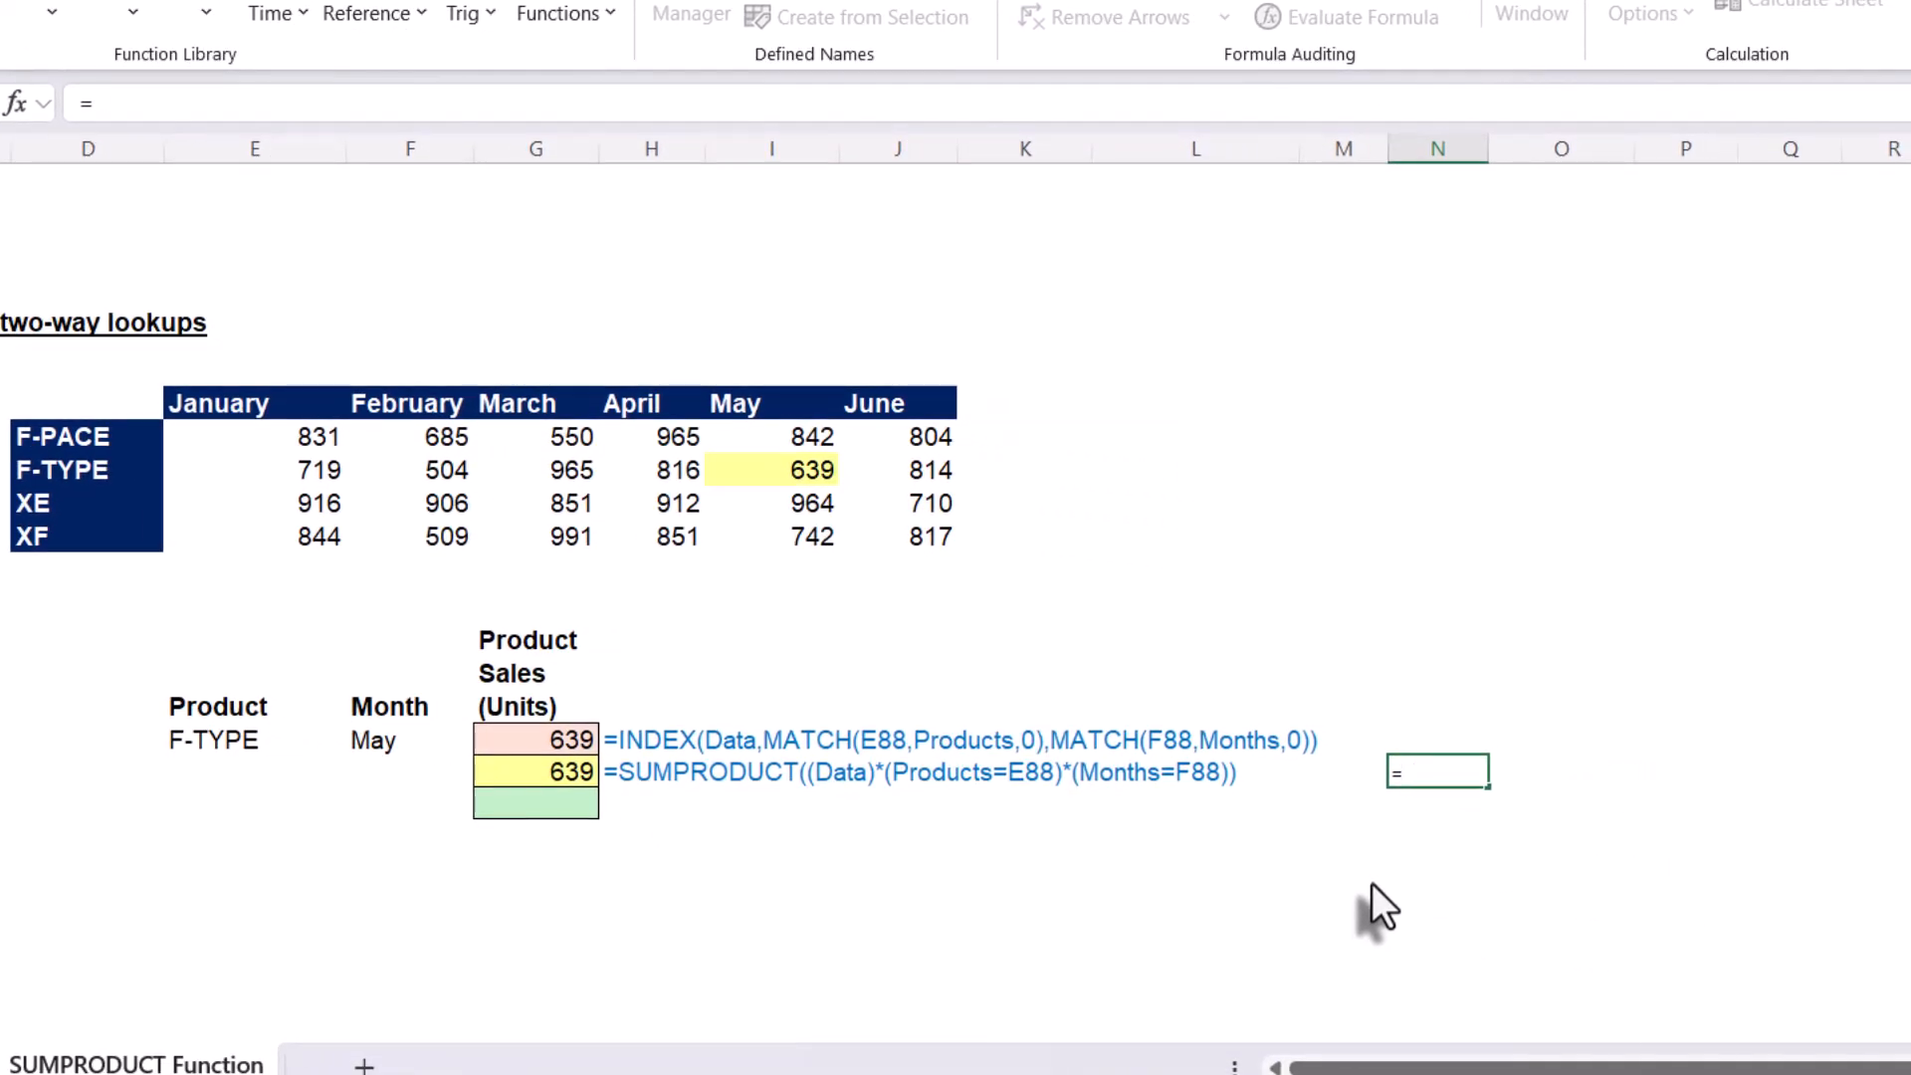
text(dat)
key(Tab)
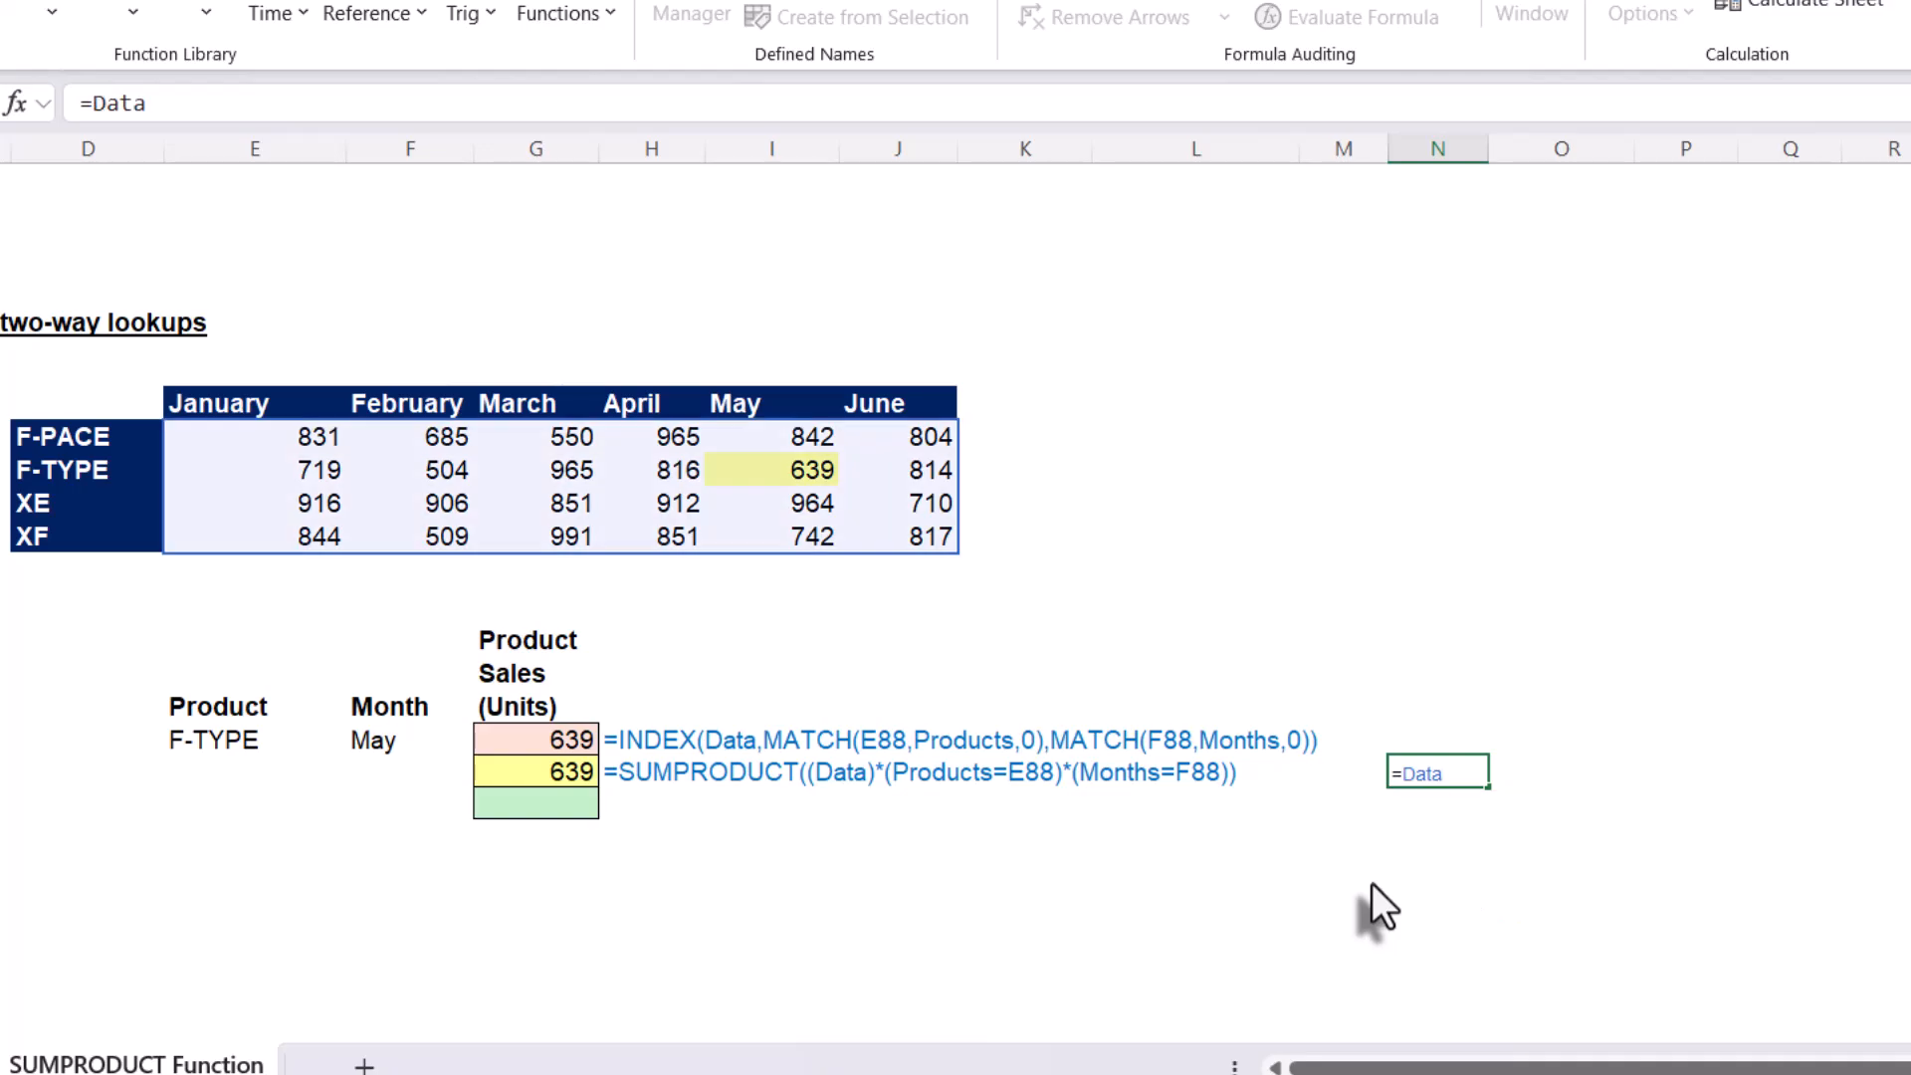
key(Return)
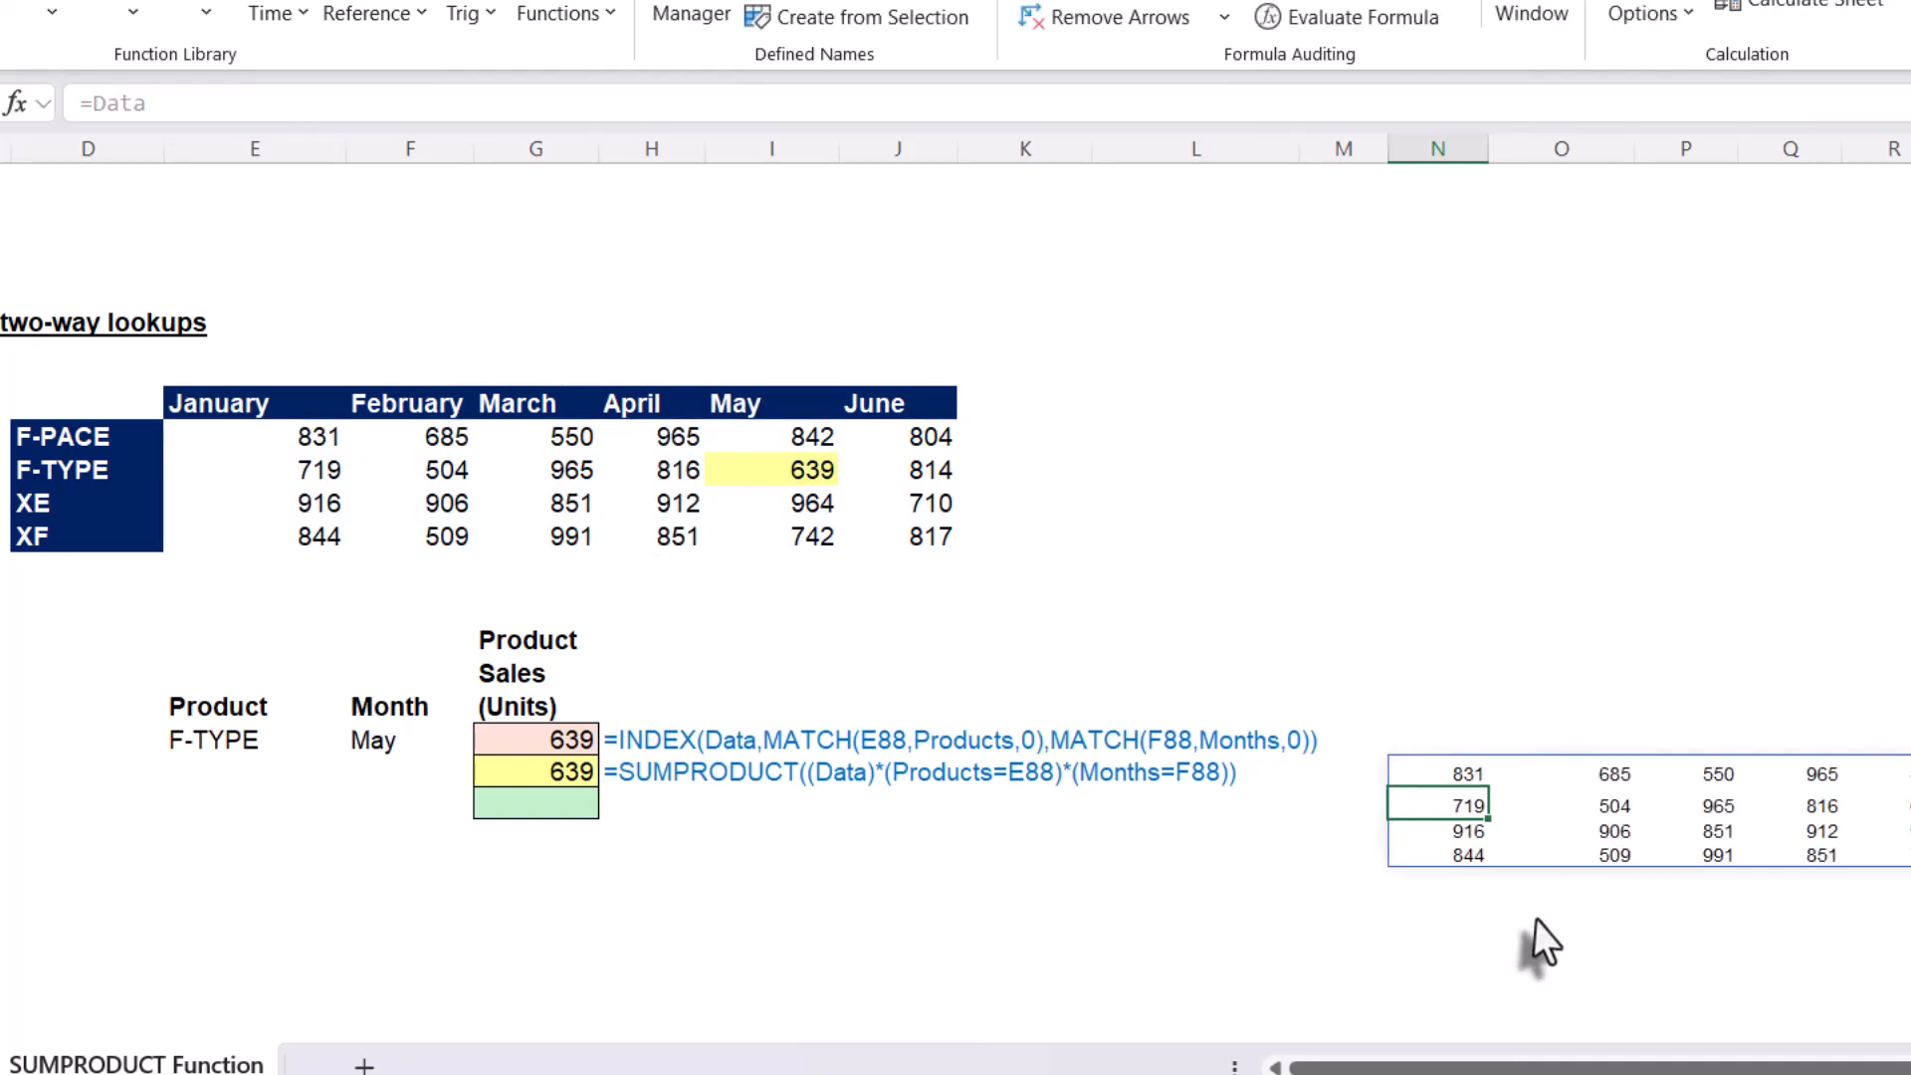
Move the spilled Data array so that it starts in G93, below the lookup formulas
click(1465, 776)
drag(1462, 760, 519, 887)
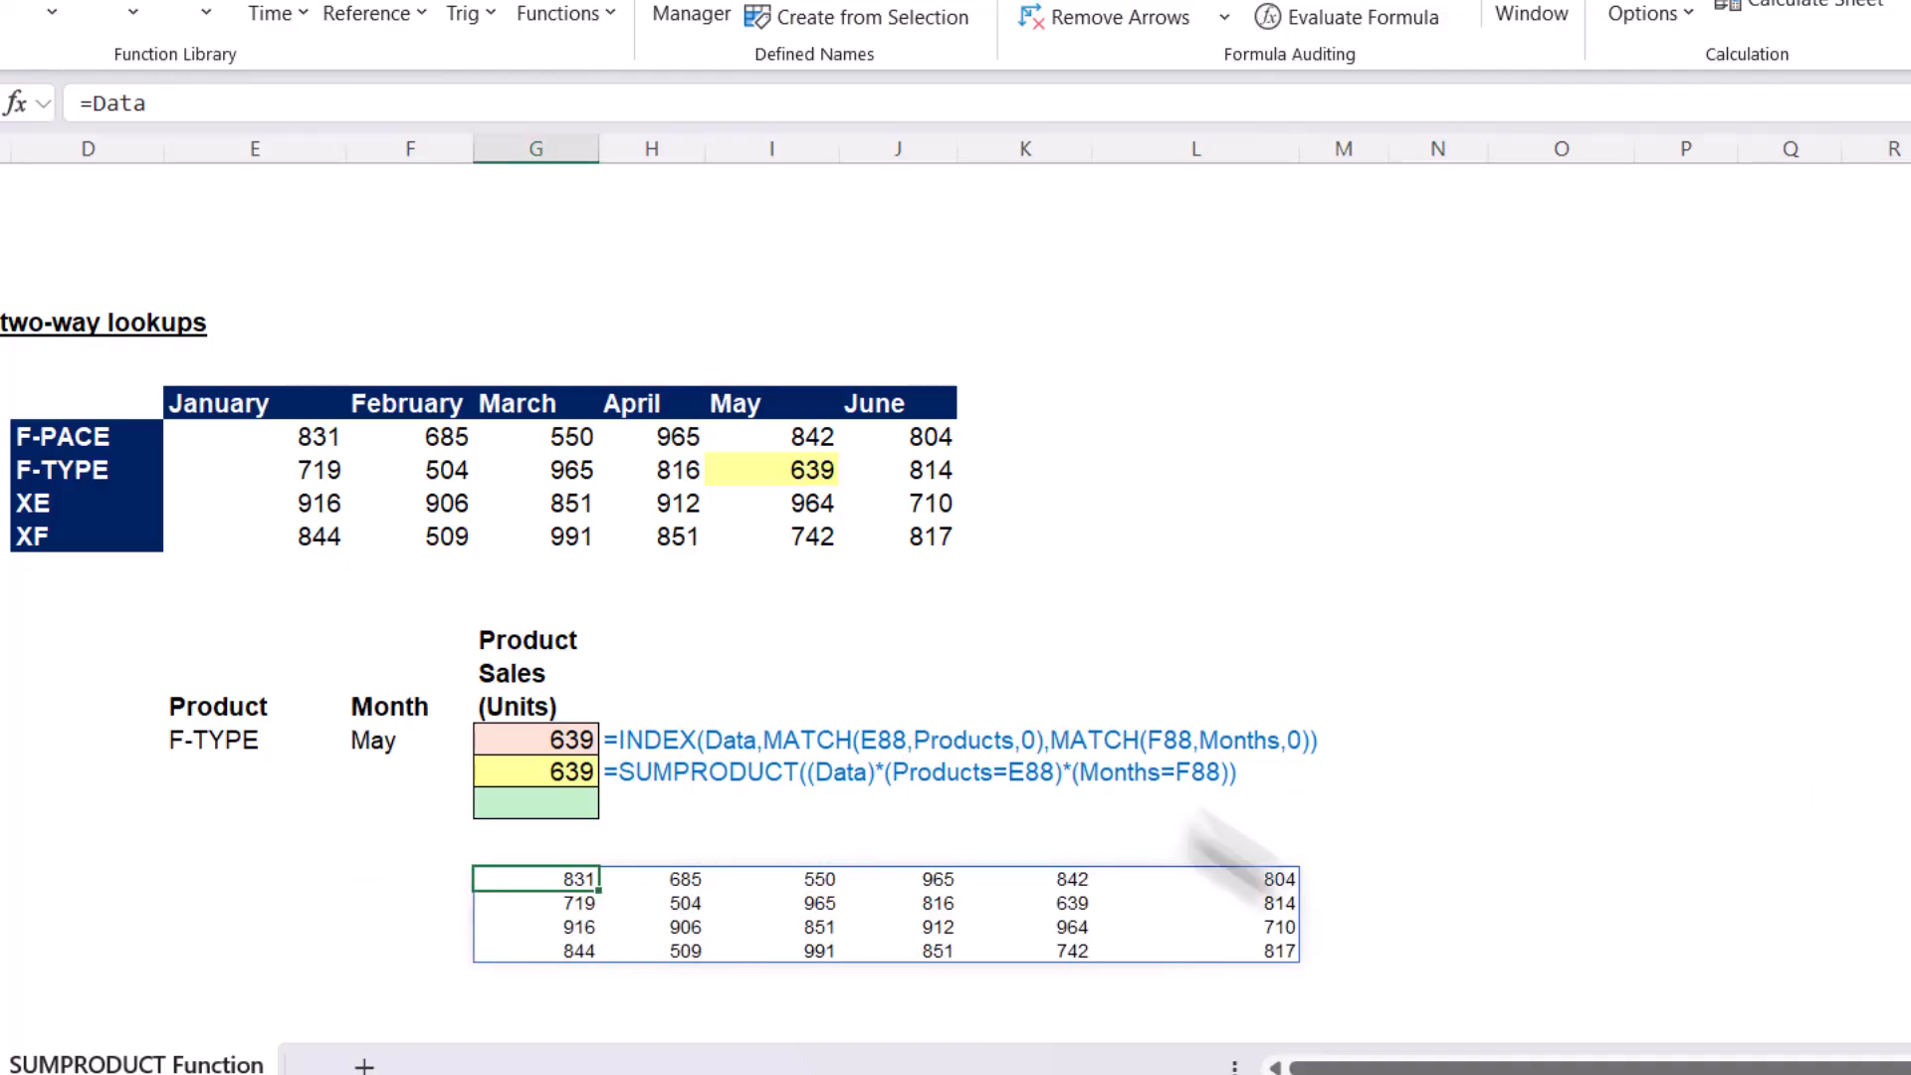
click(1399, 874)
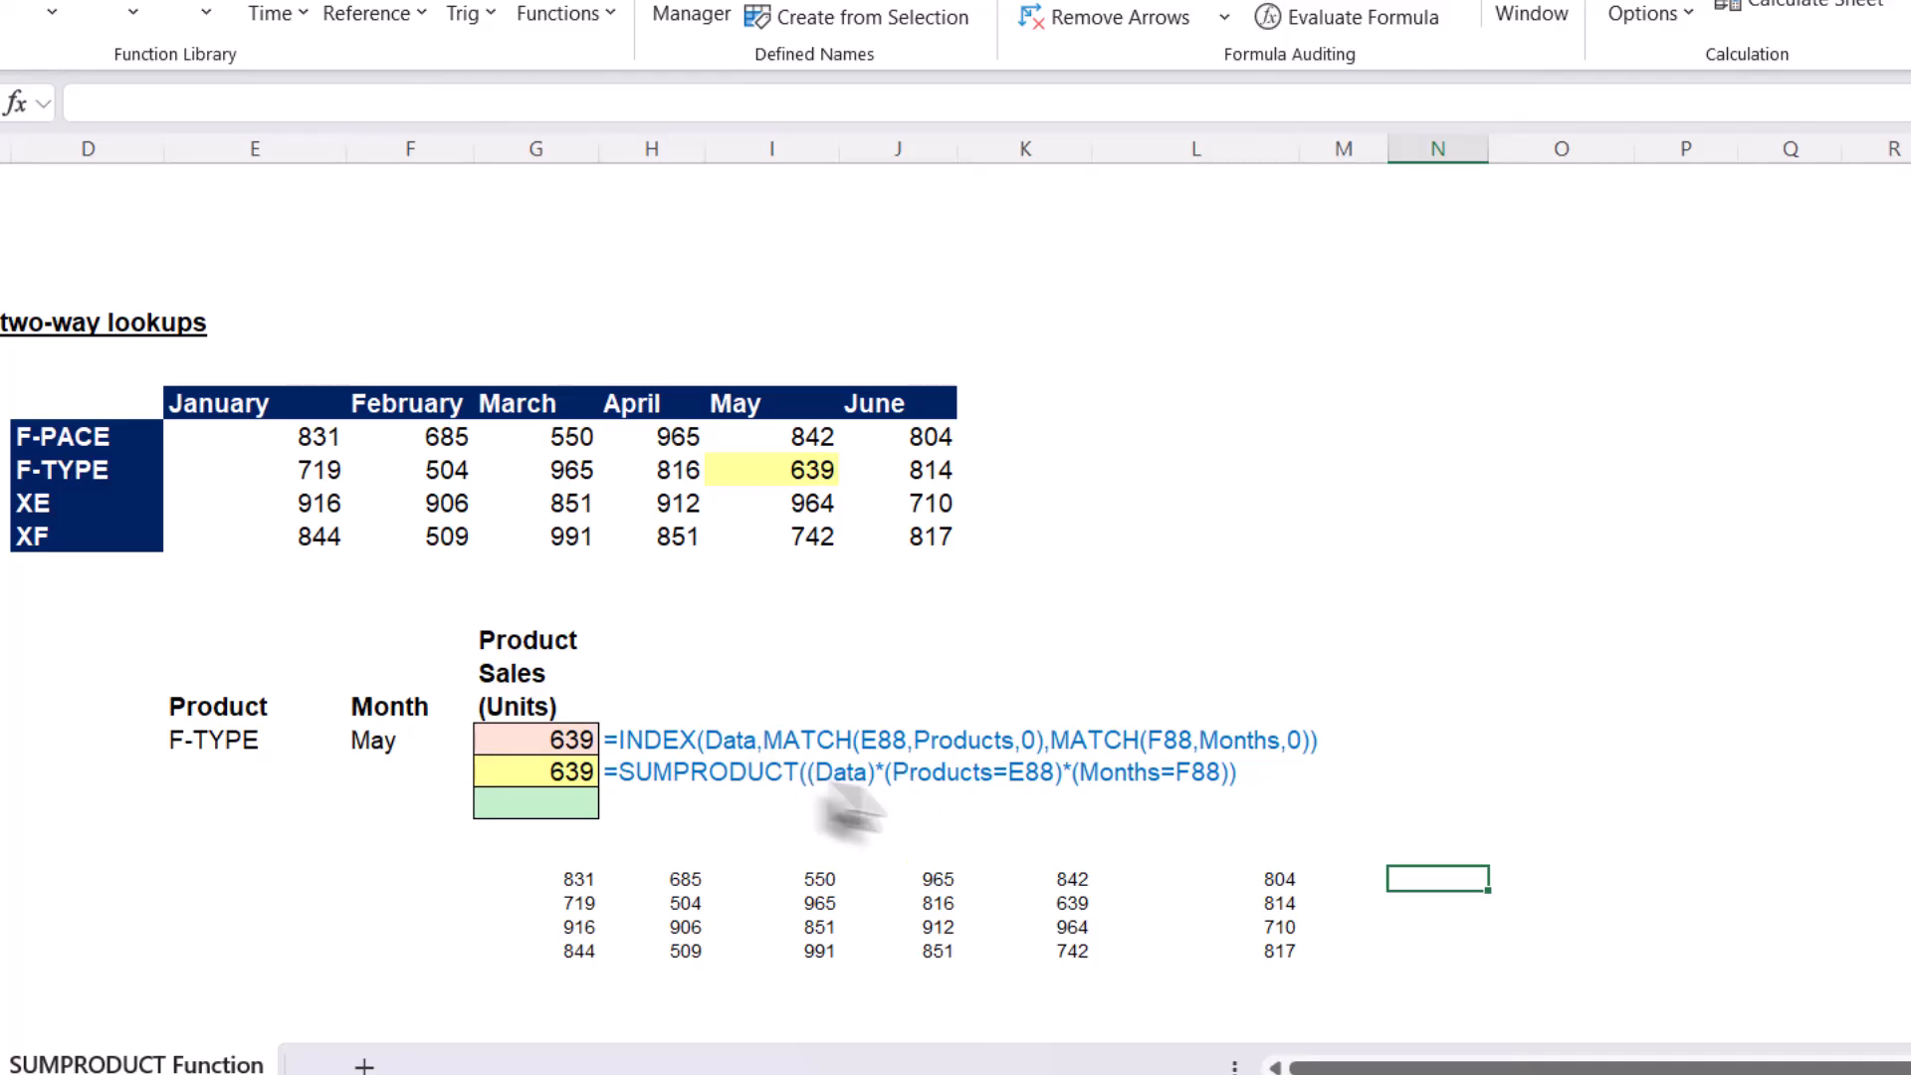
Enter =Products=E88 in M93 to spill the product condition array beside the Data array
click(1361, 882)
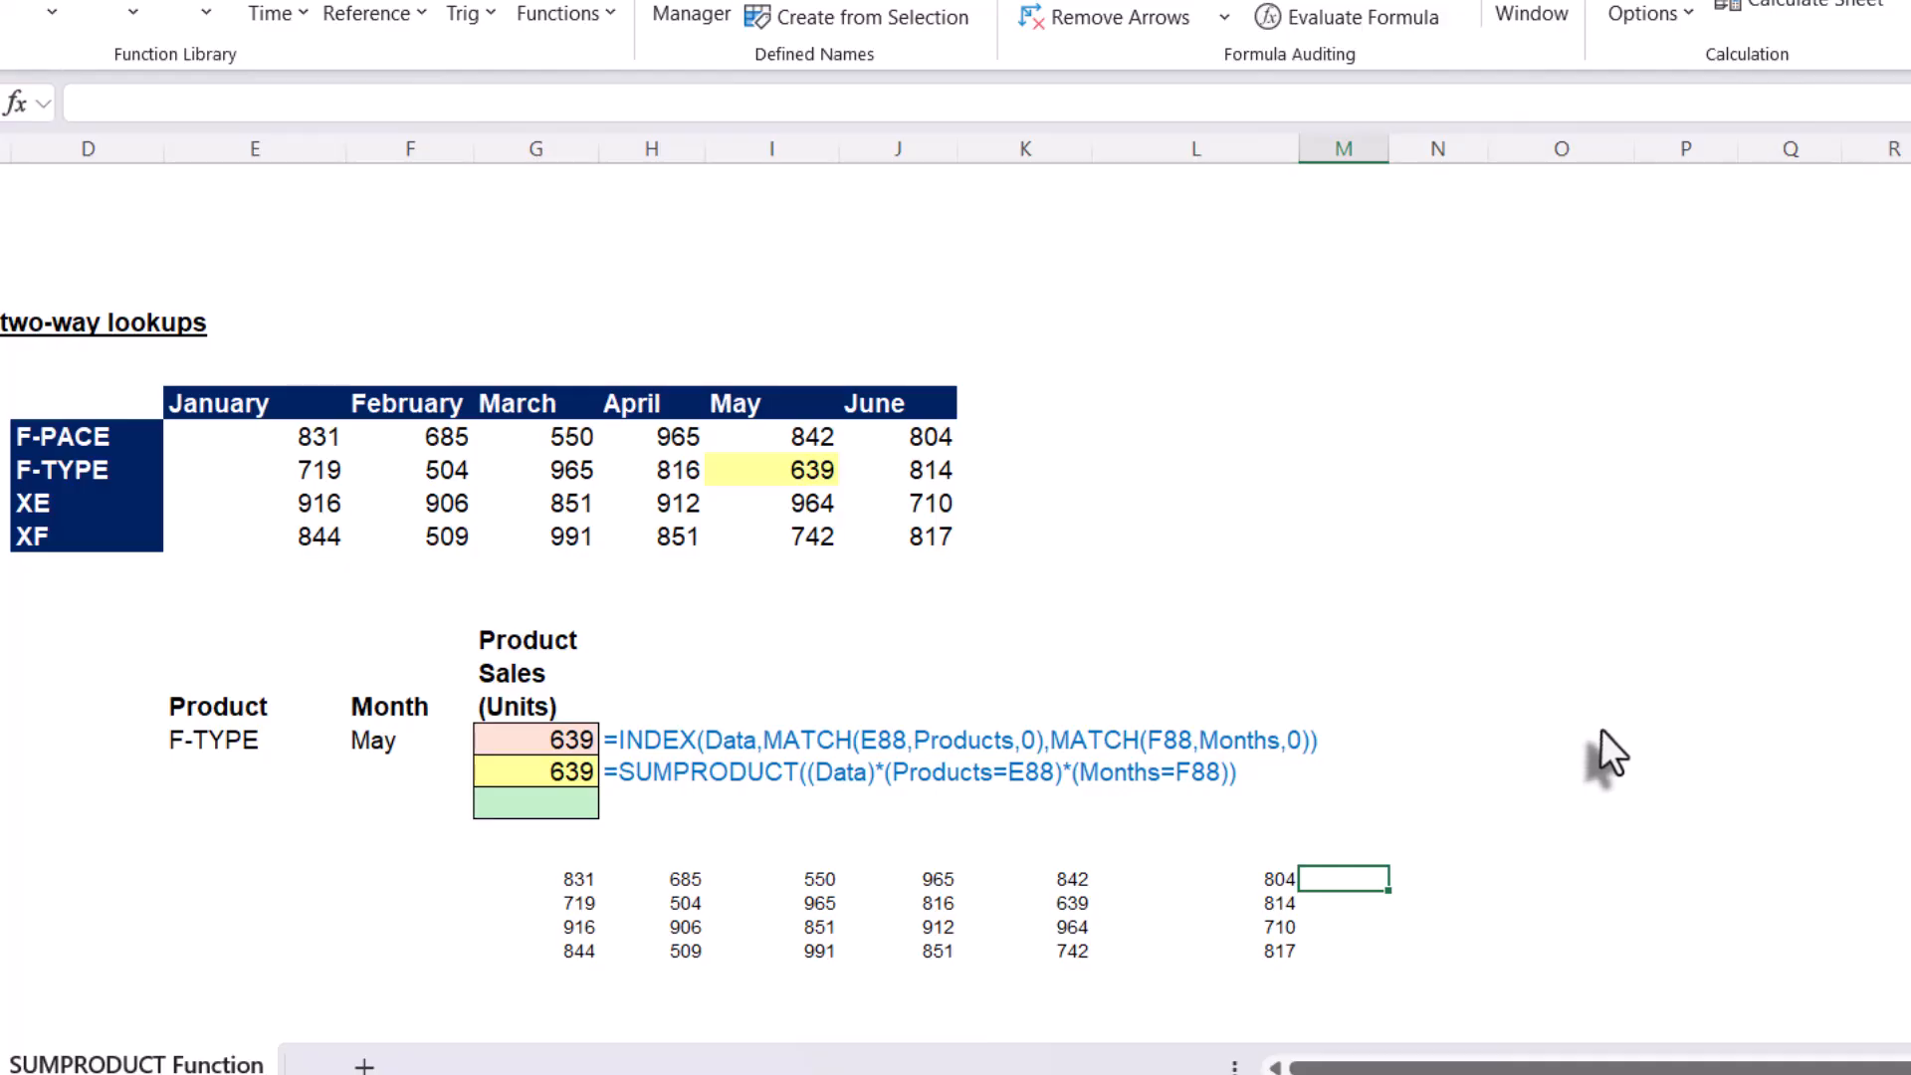
text(=)
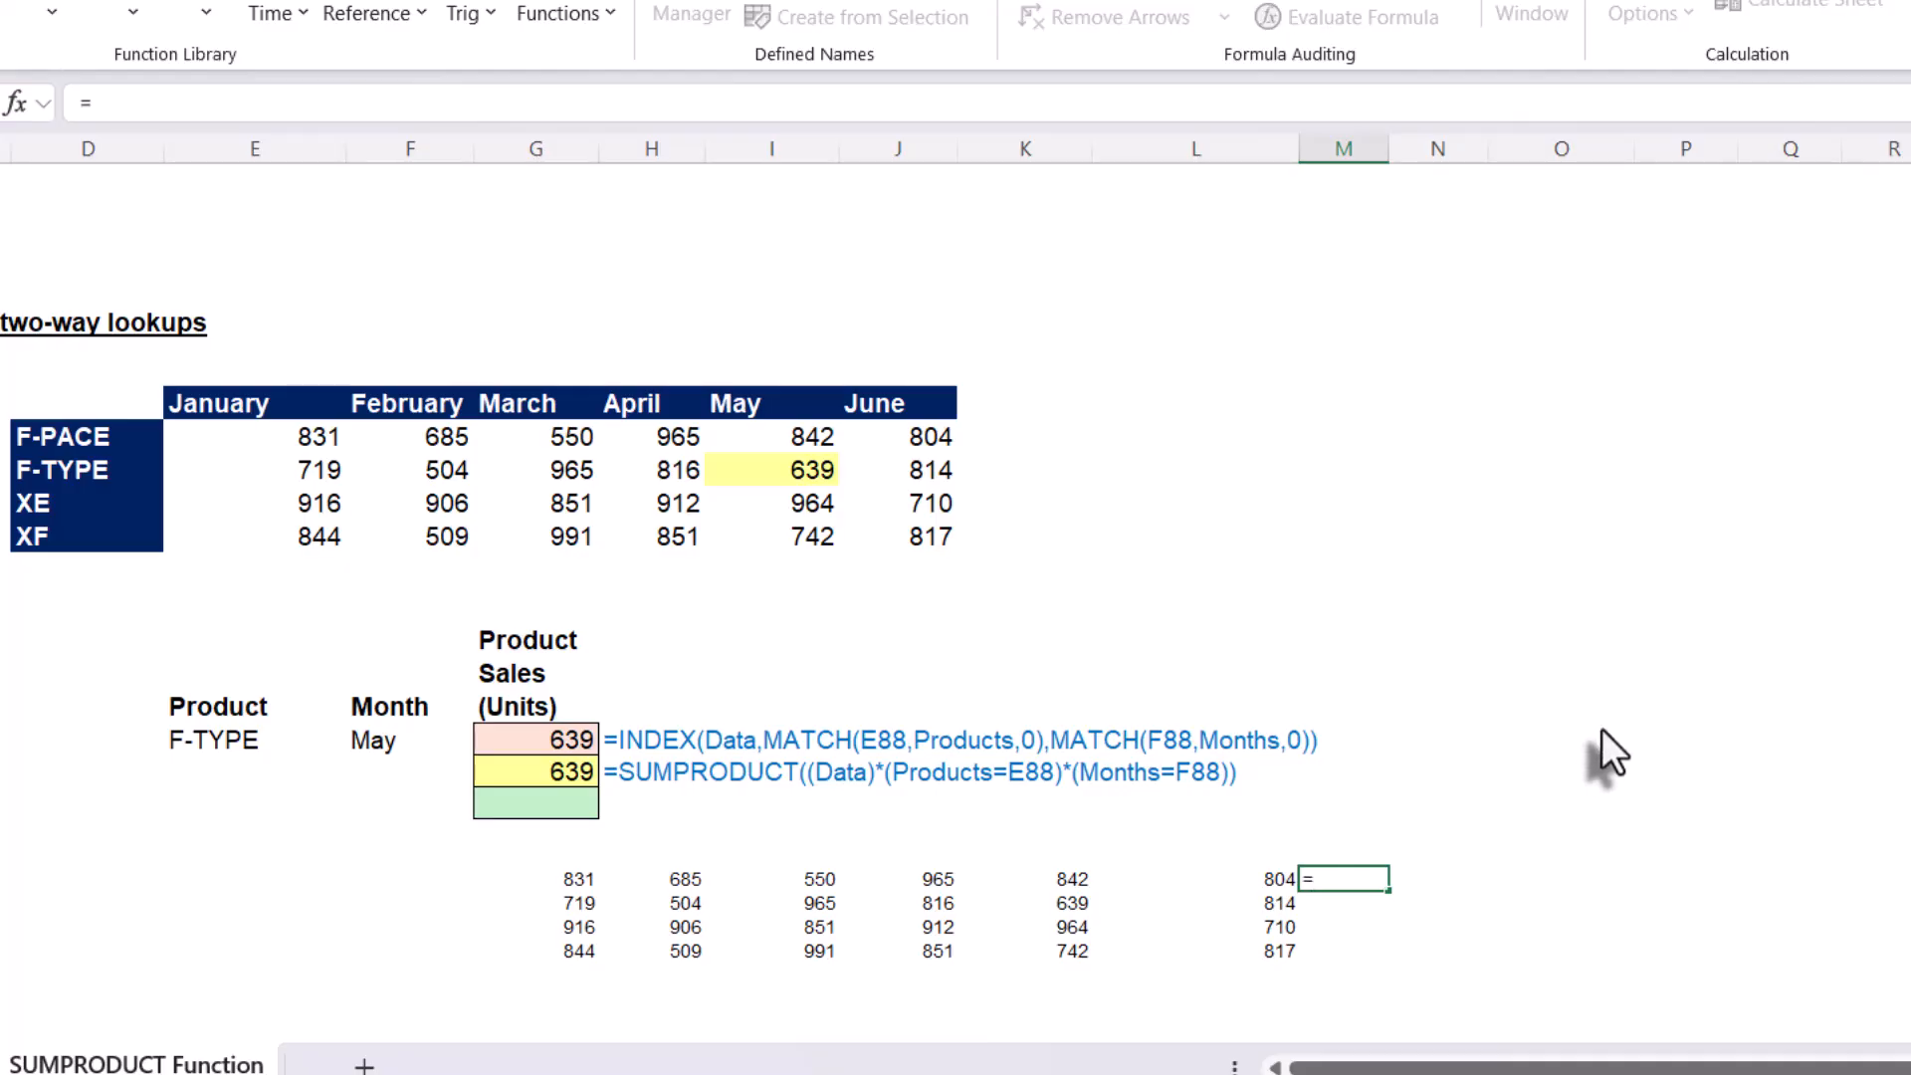
text(pri)
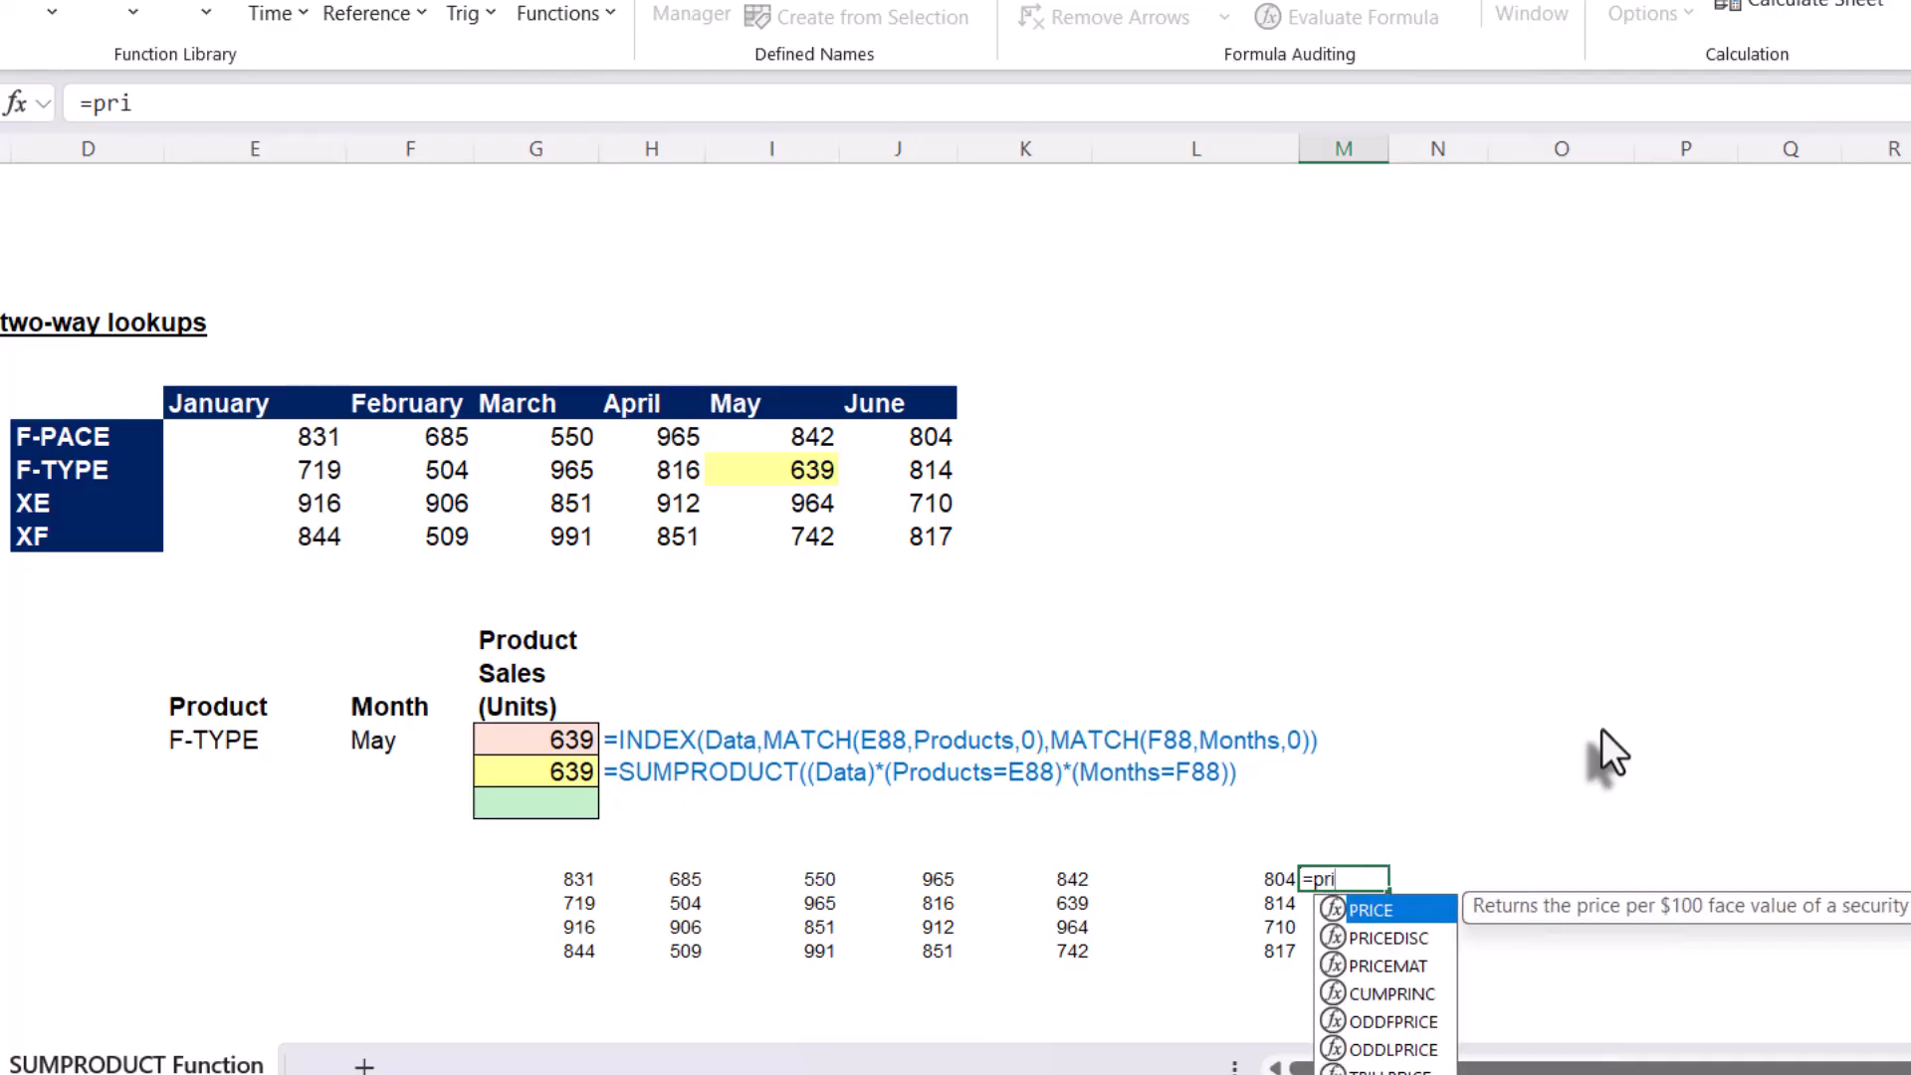
key(BackSpace)
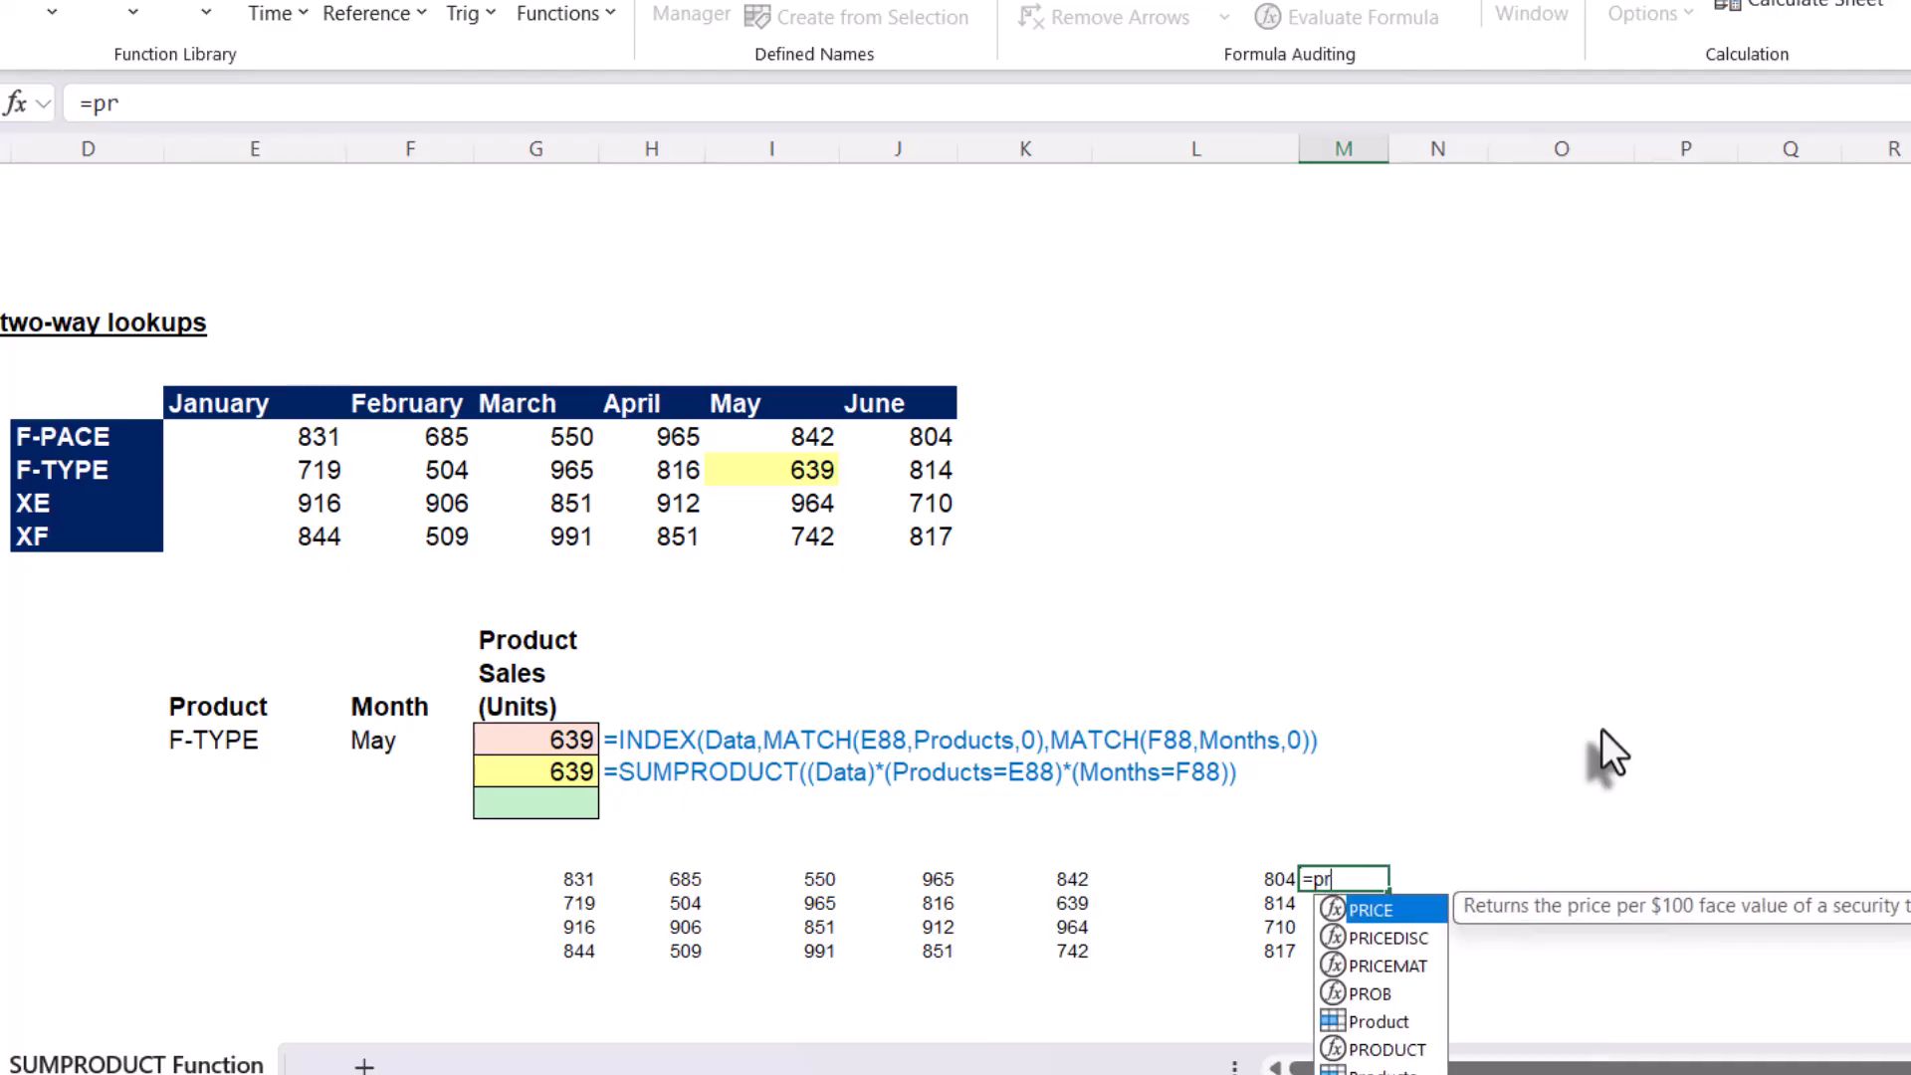
text(od)
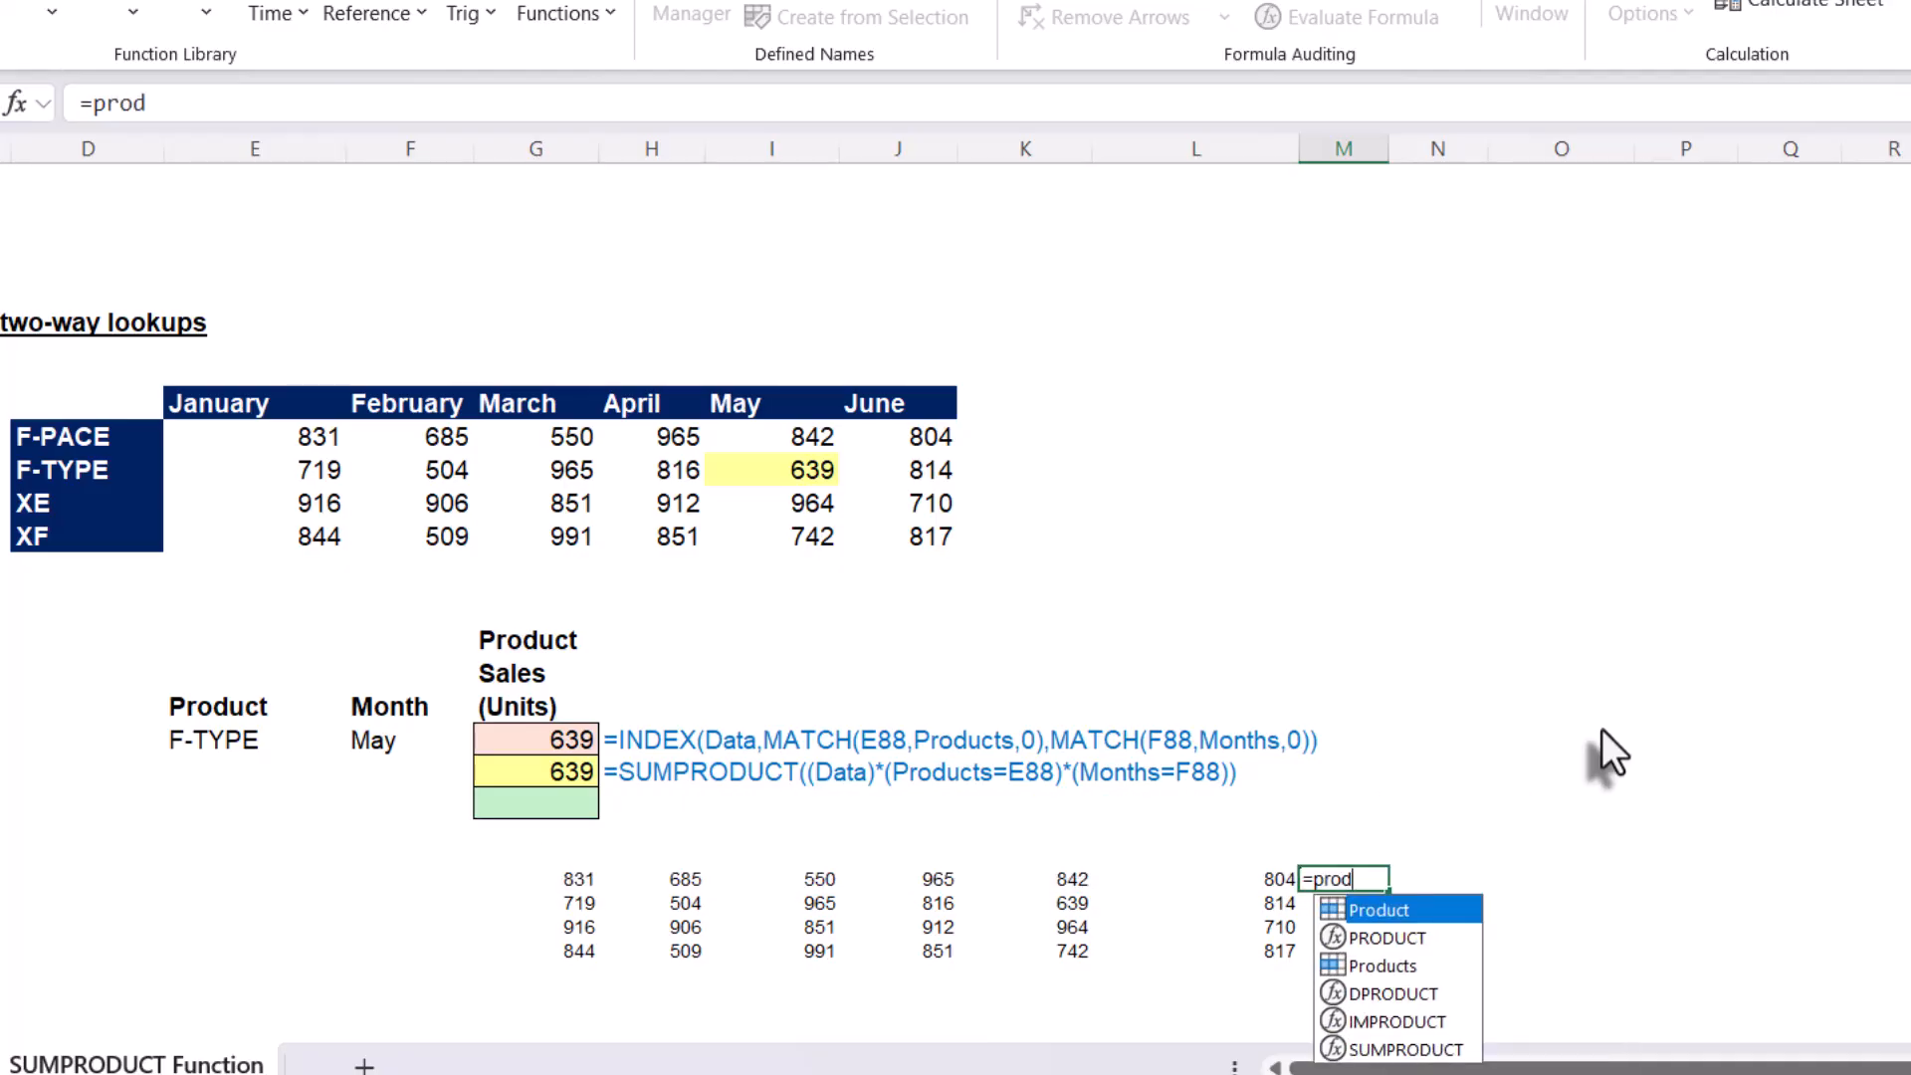
key(Down)
key(Down)
key(Tab)
text(=)
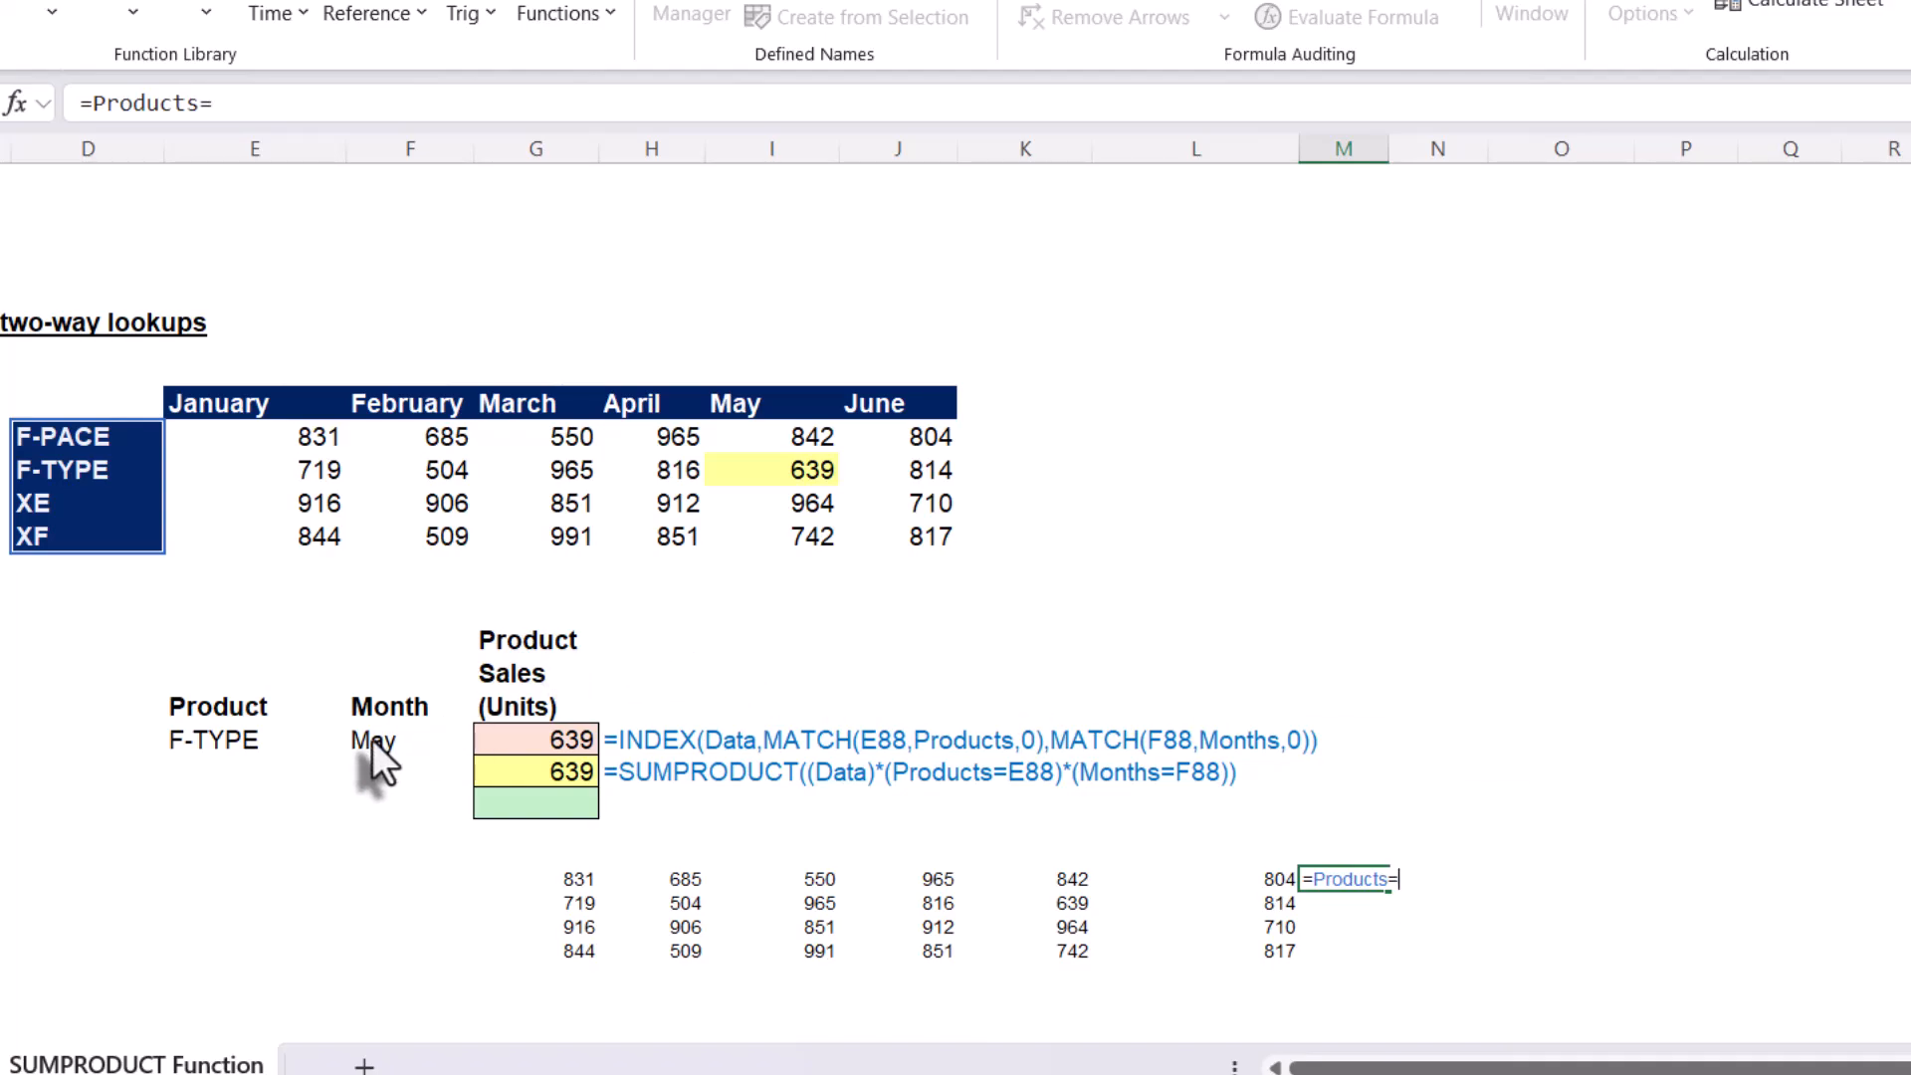
click(185, 750)
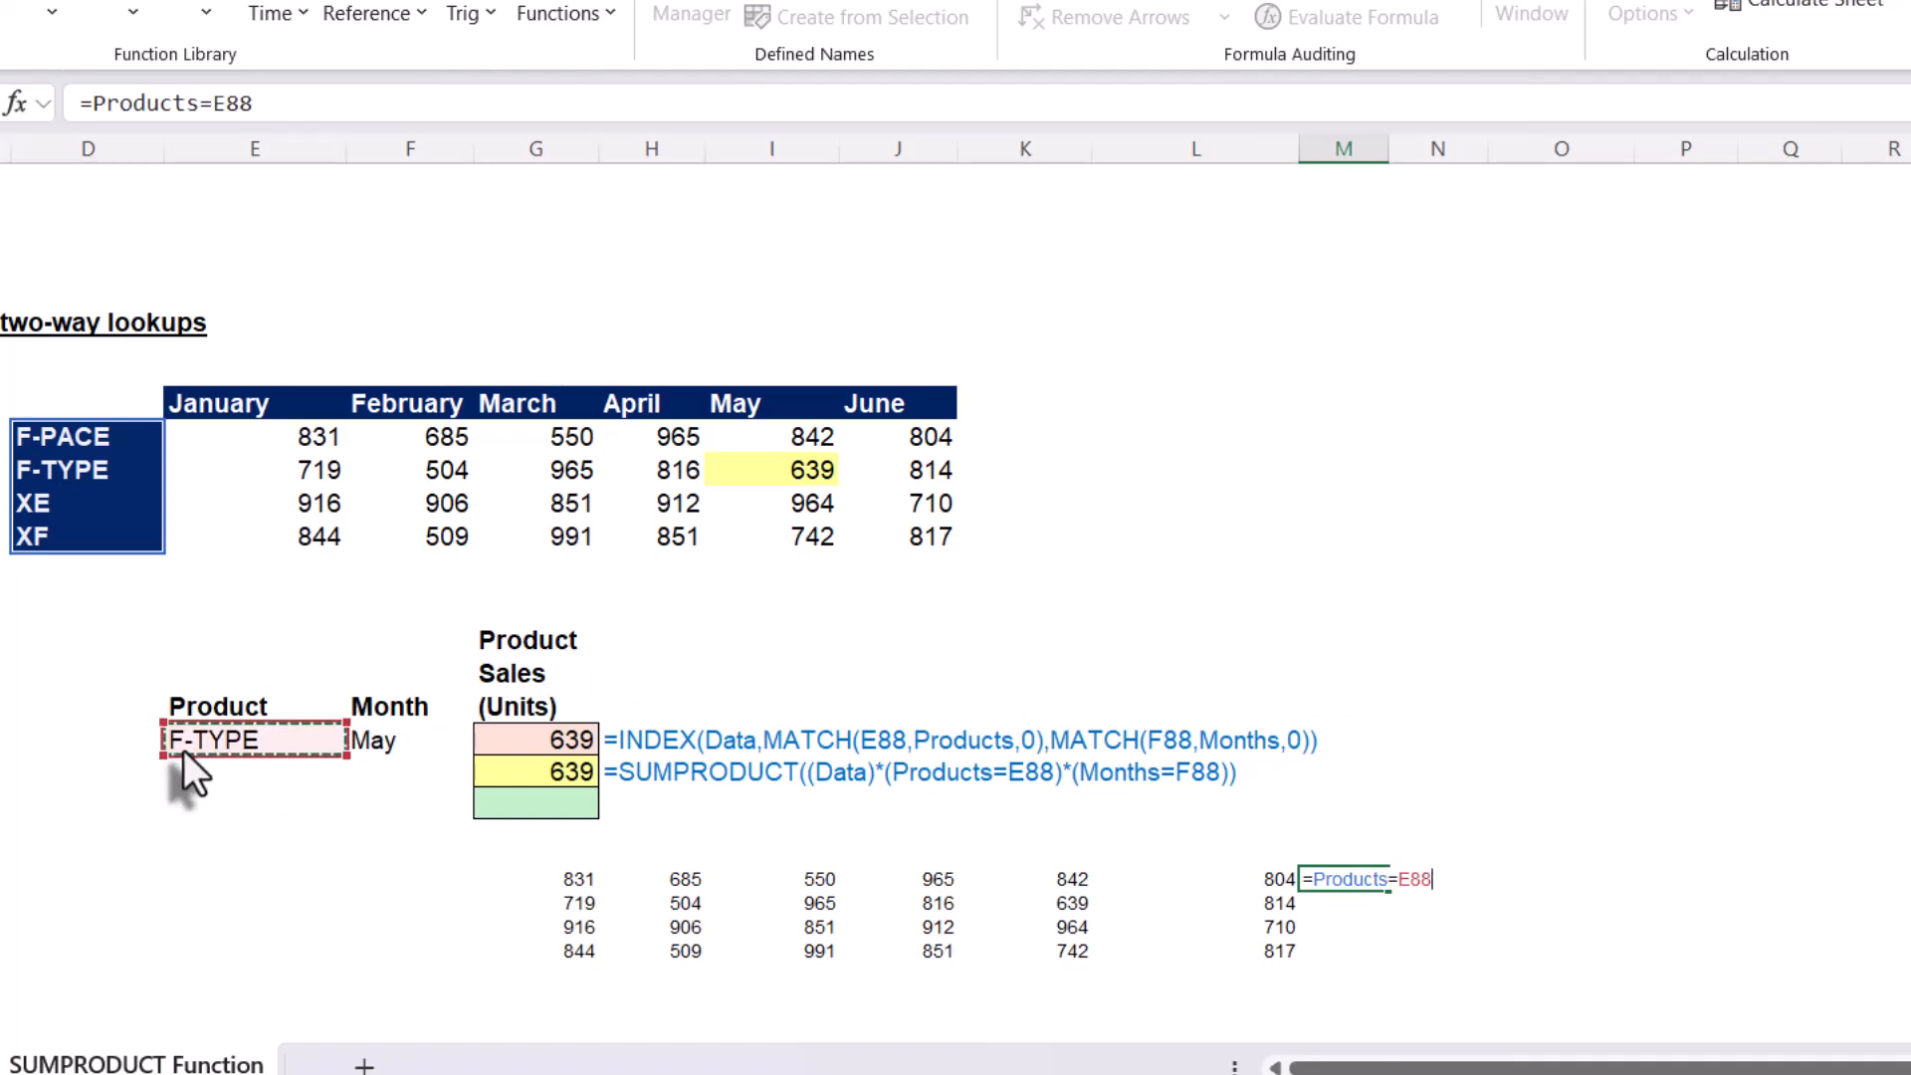
key(Return)
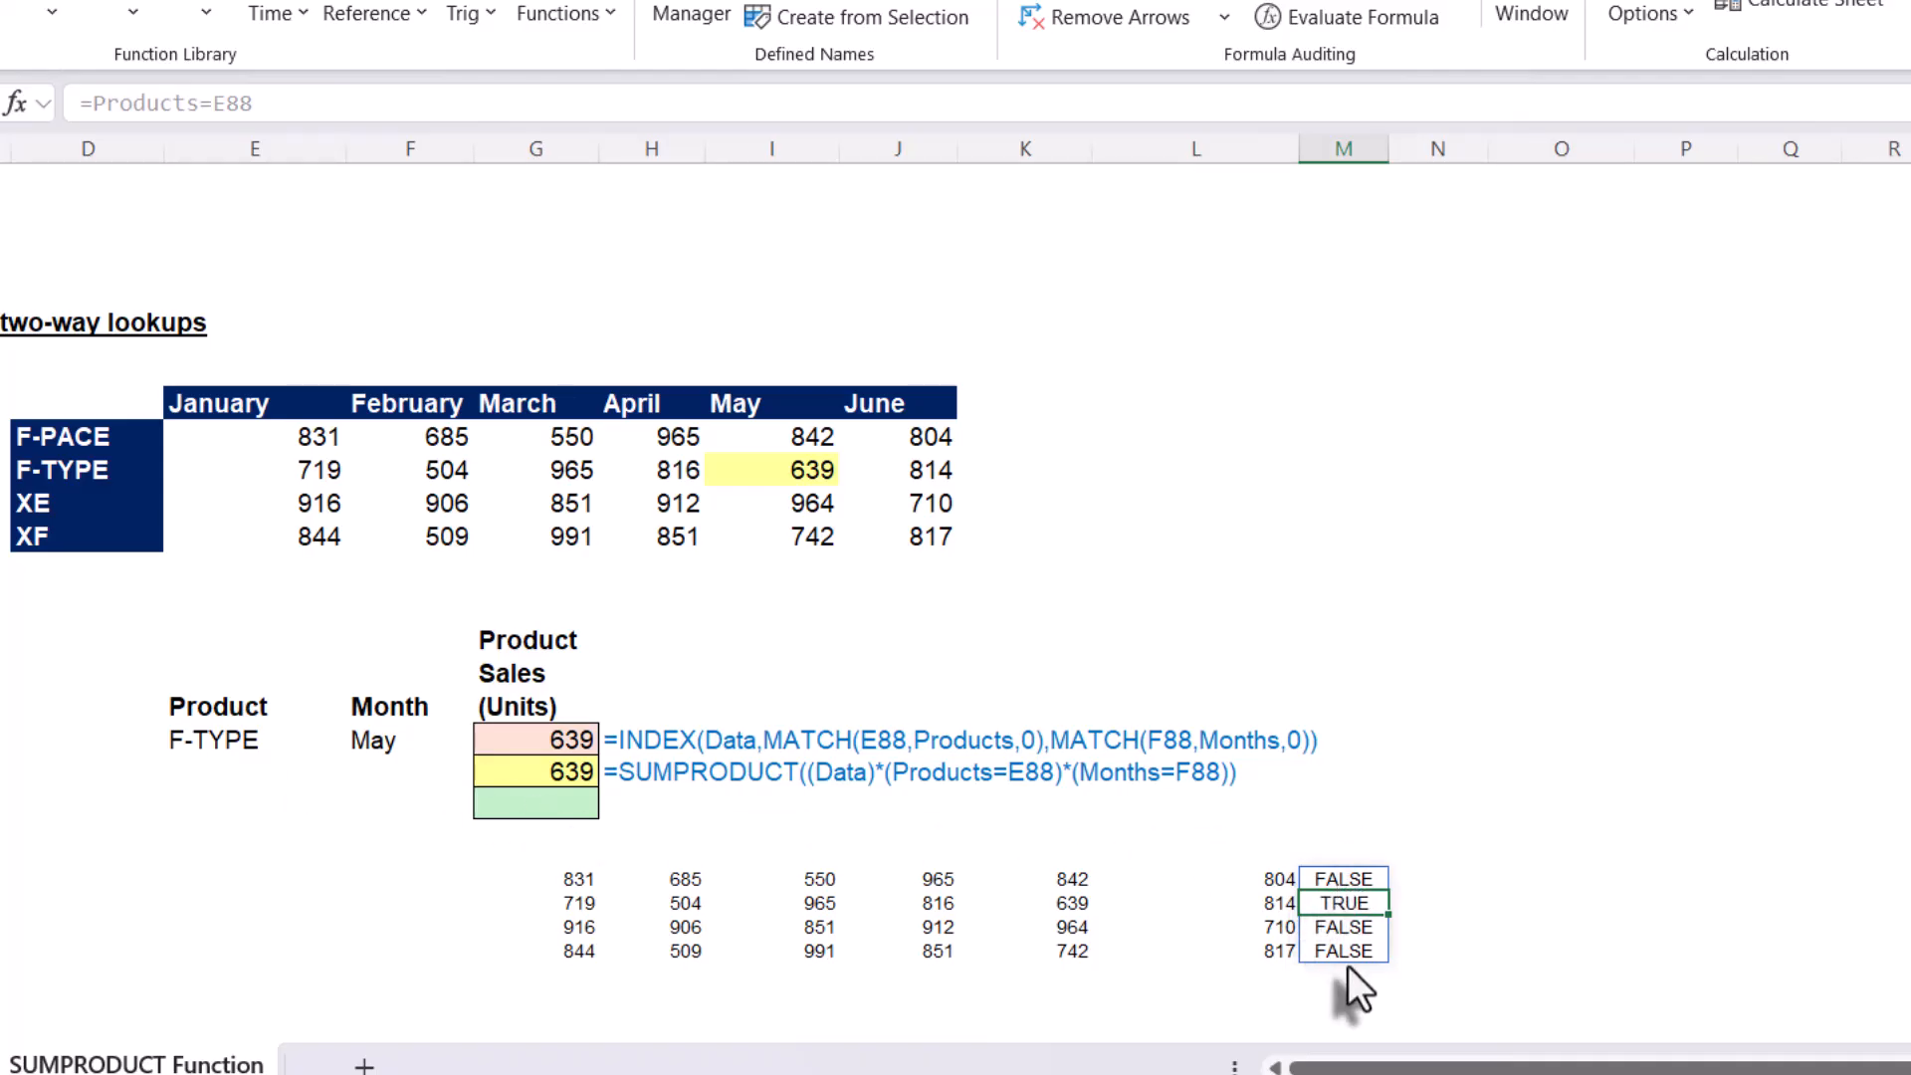
Enter =Months=F88 in N93 to spill the month condition array across the row
click(1418, 884)
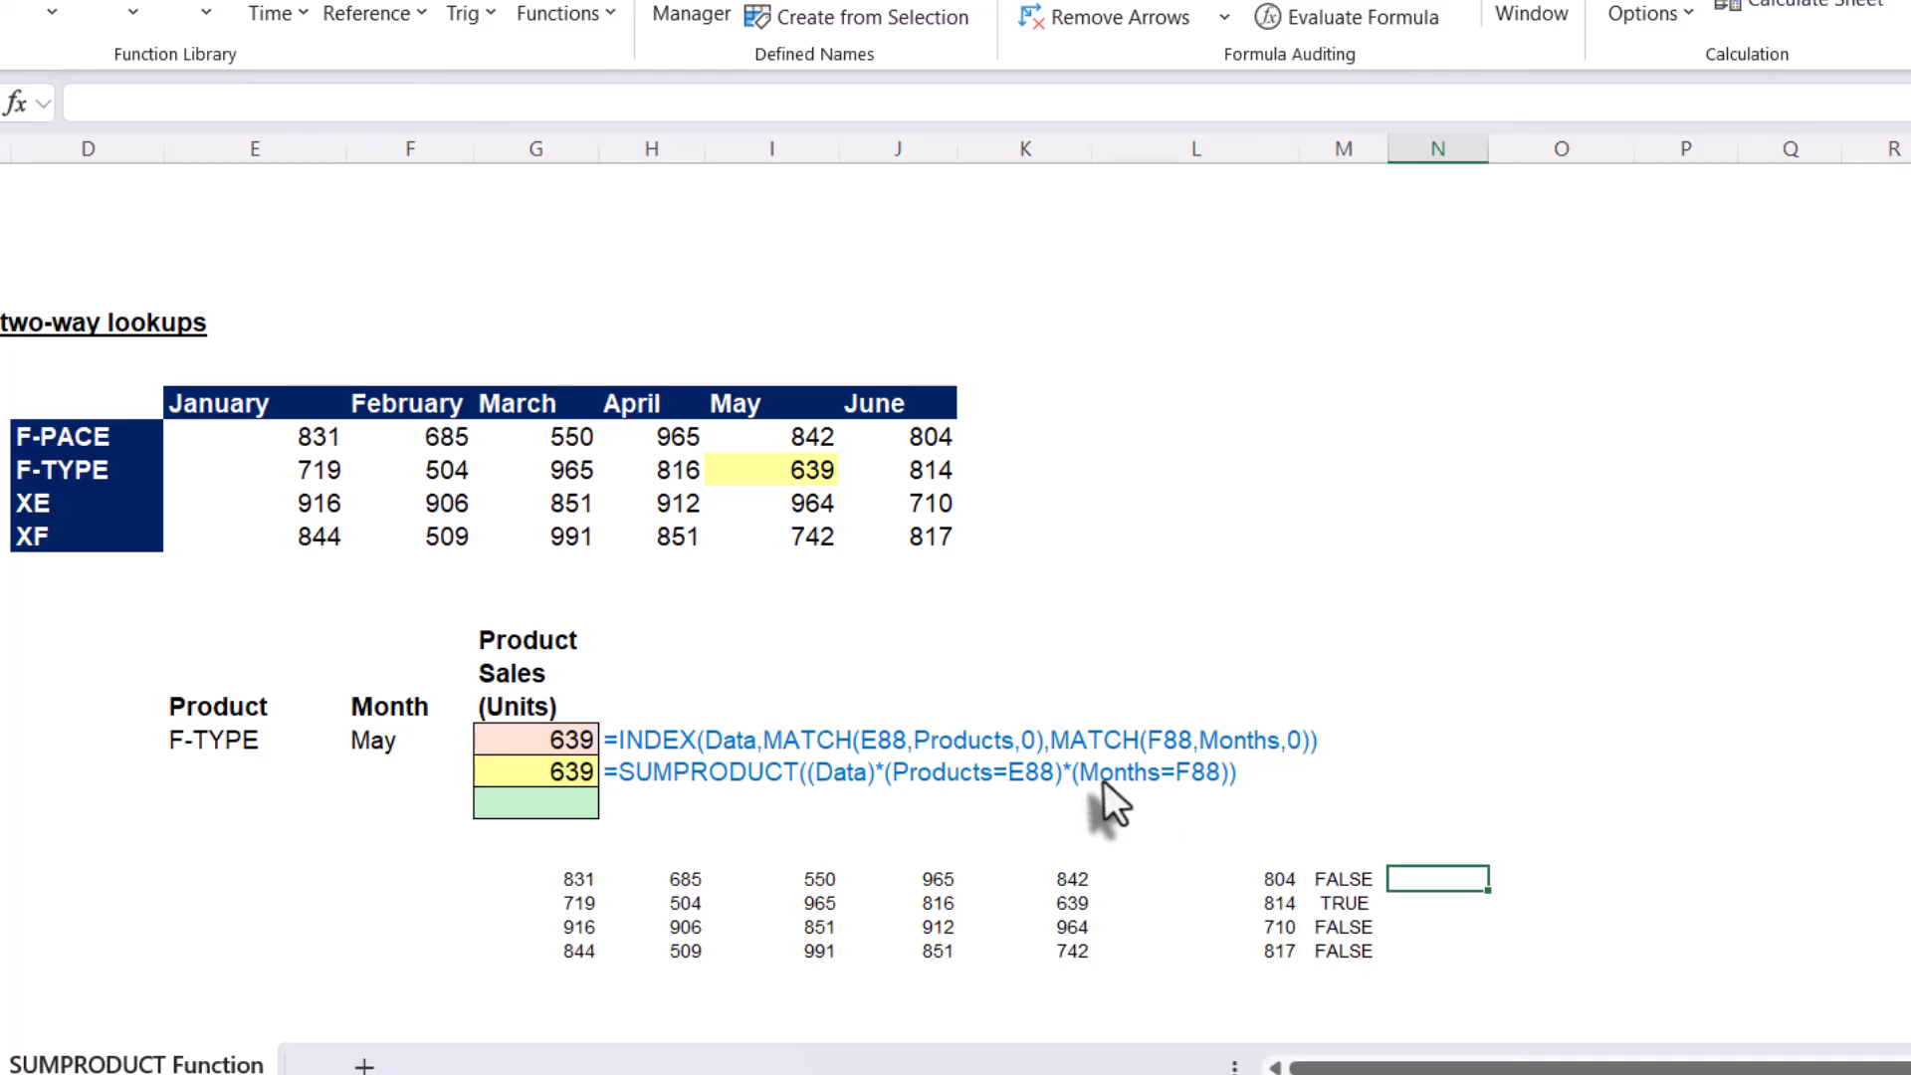
text(=)
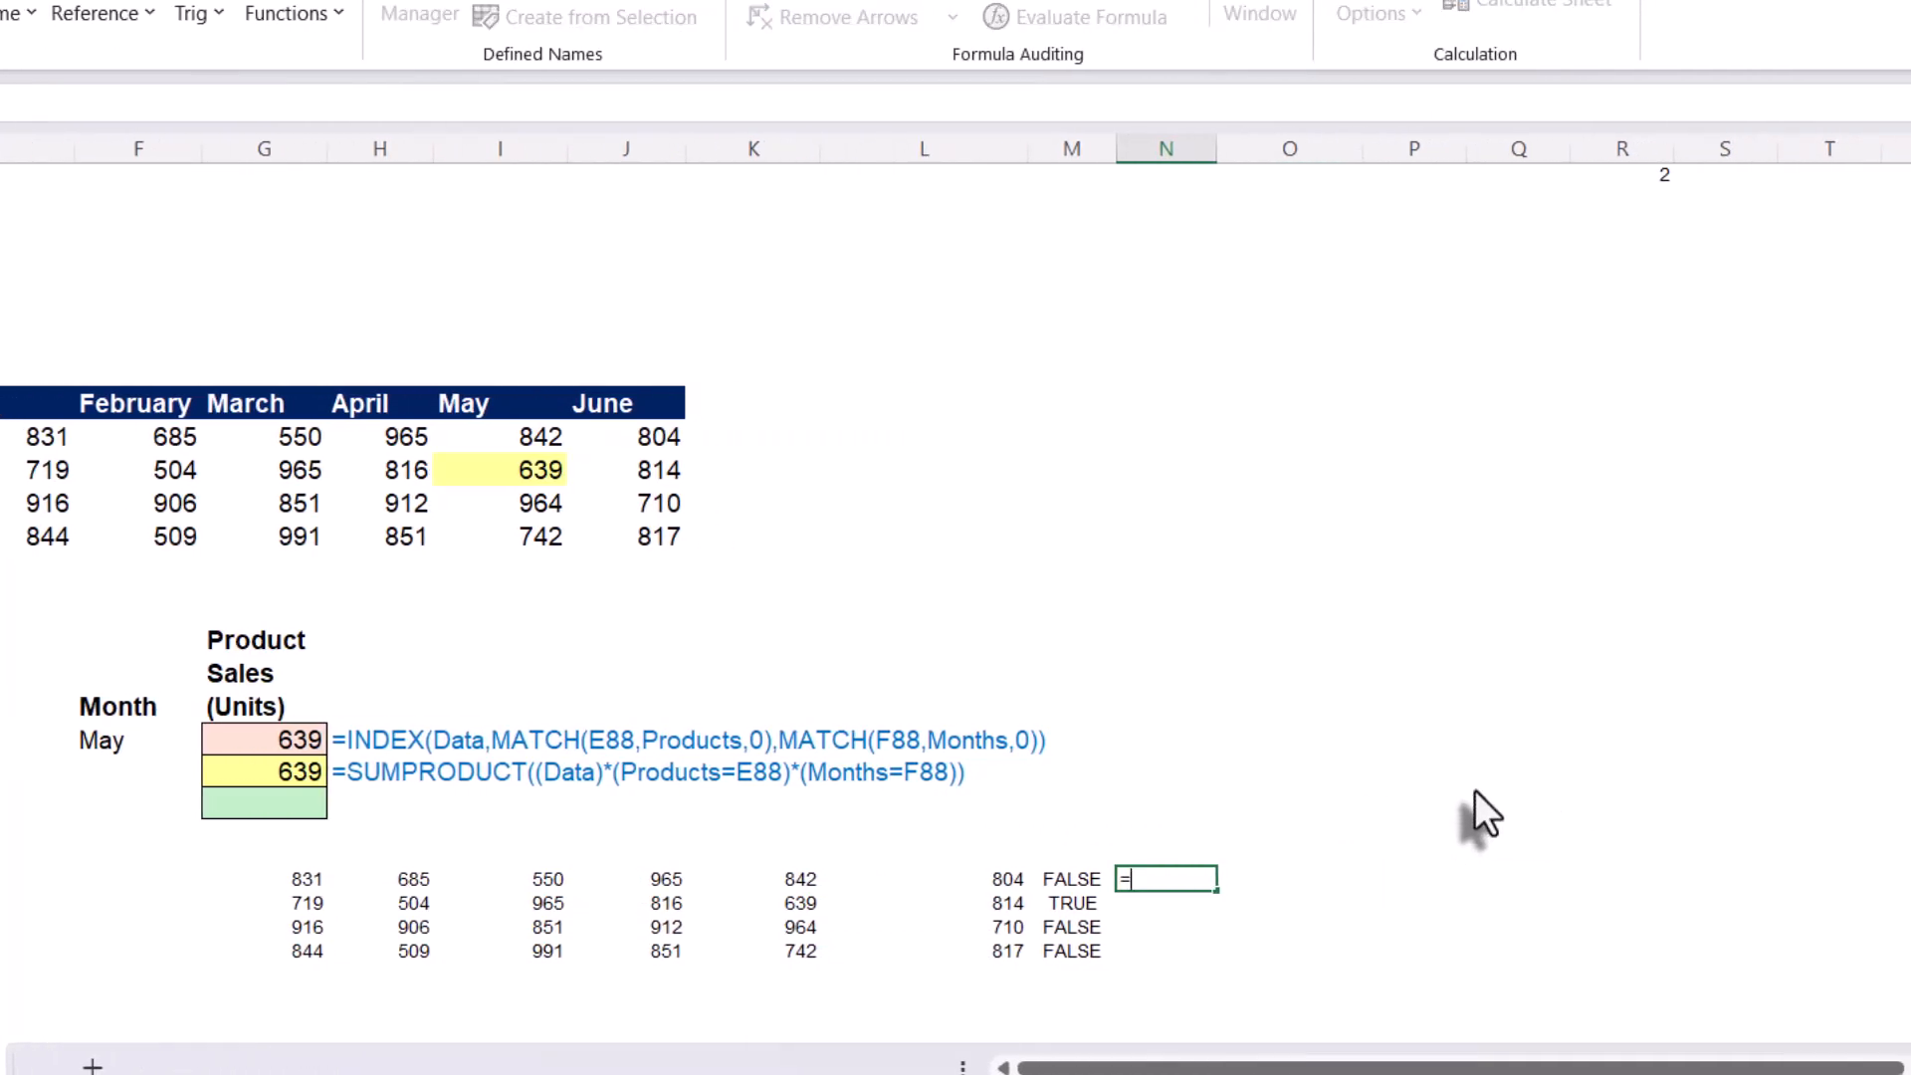
text(months)
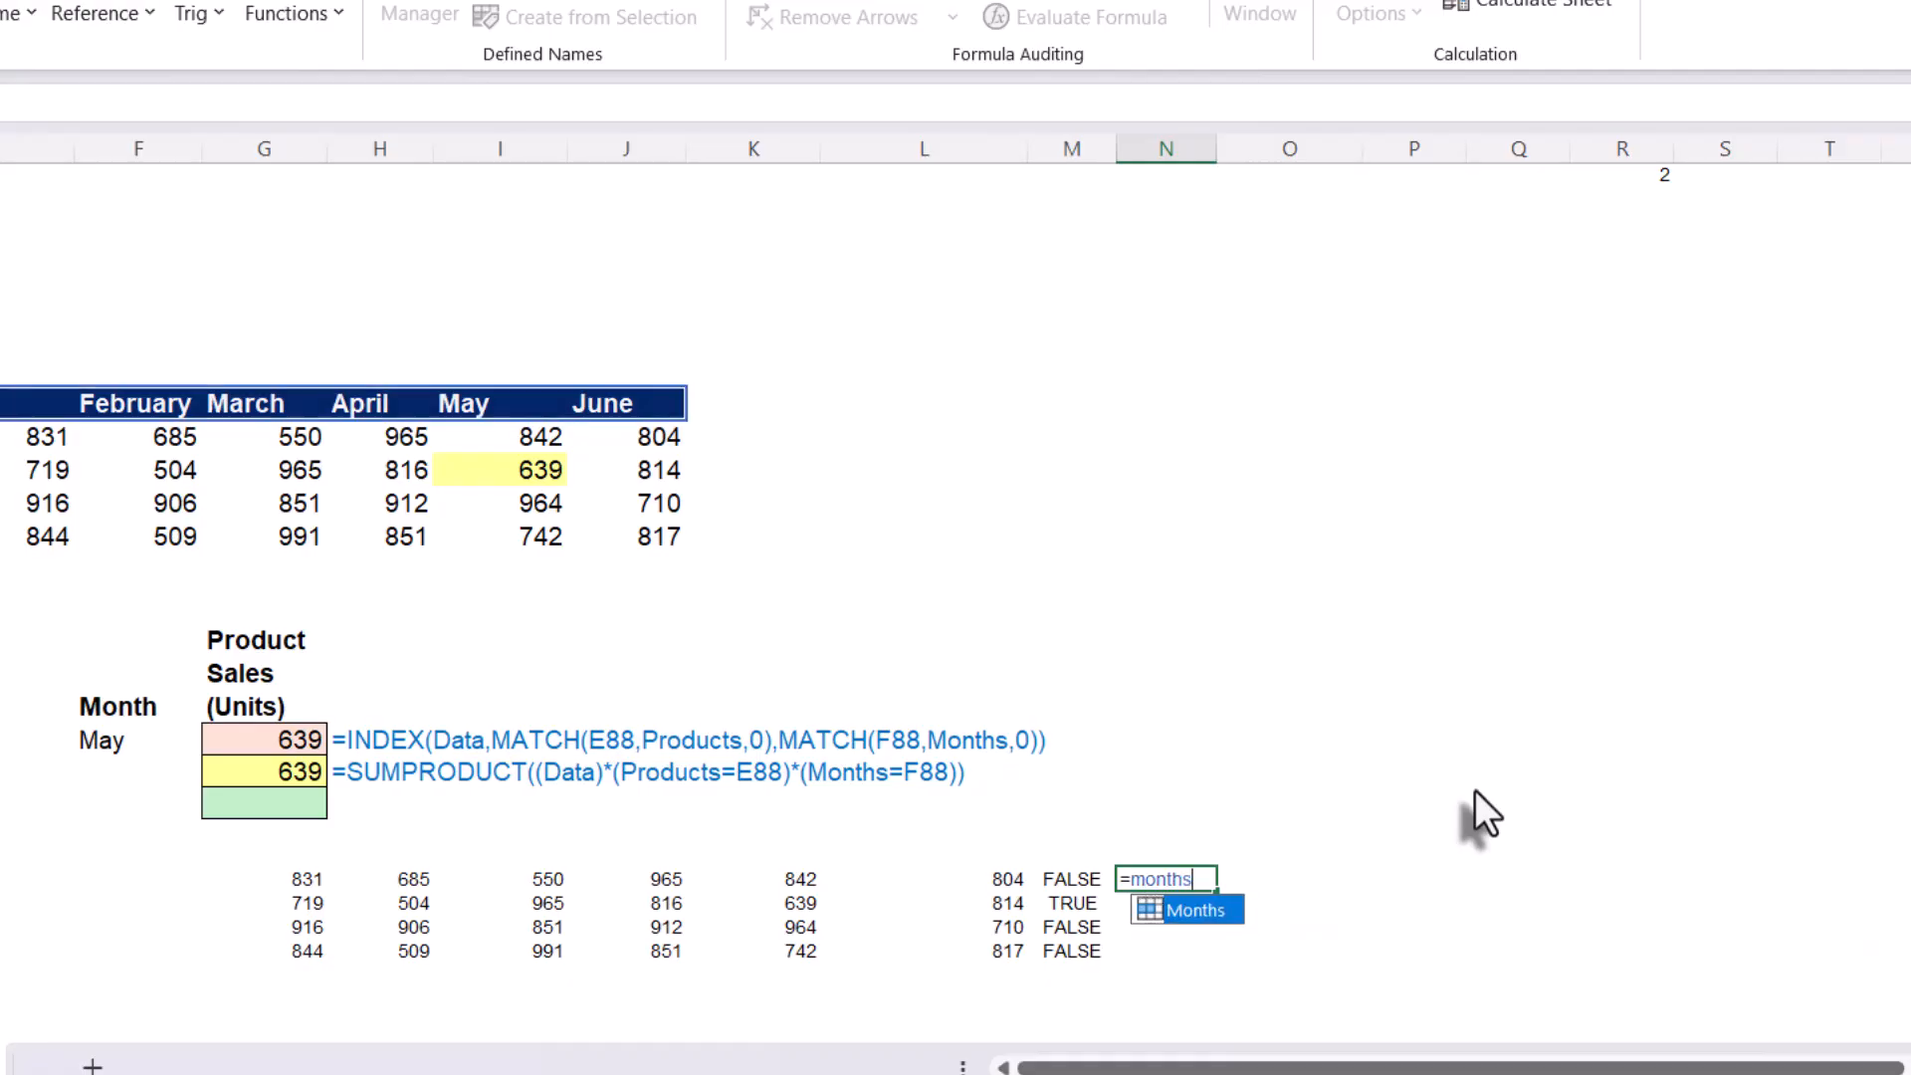
key(Tab)
text(=)
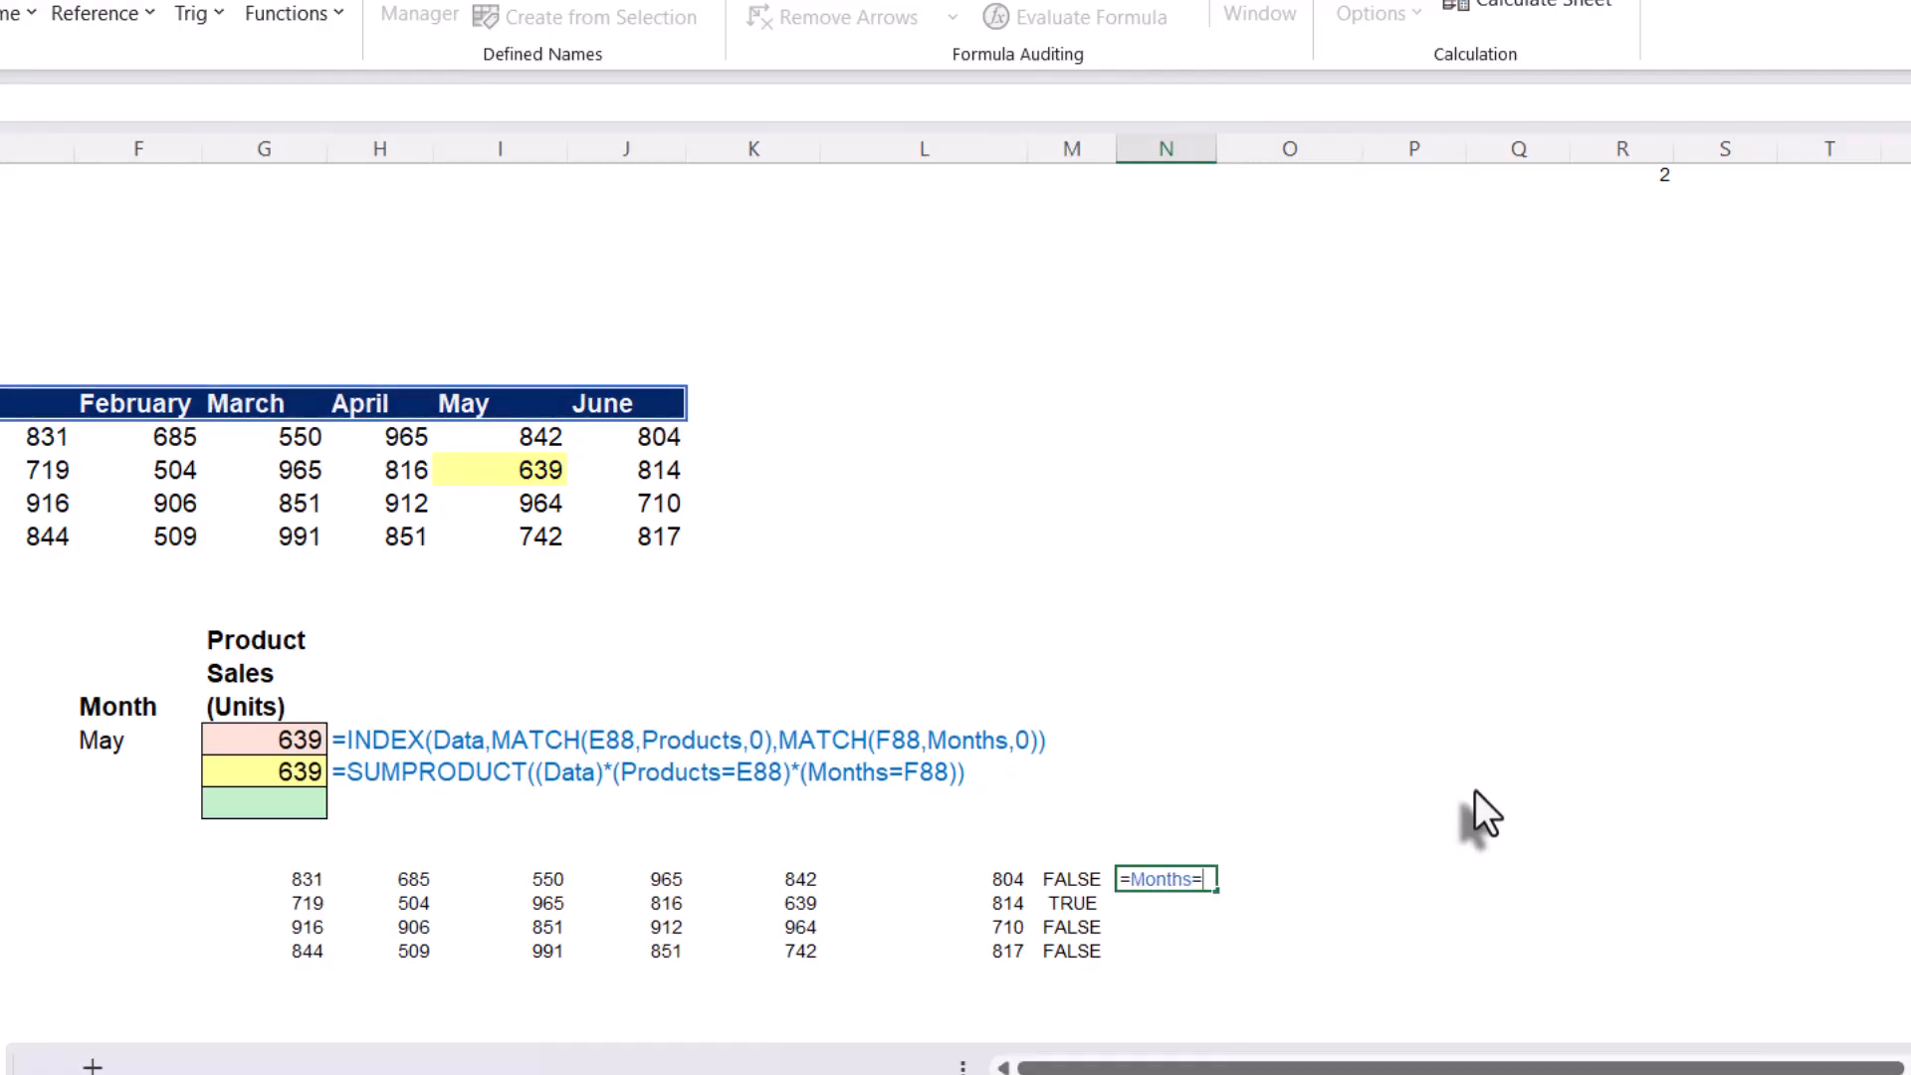
click(120, 745)
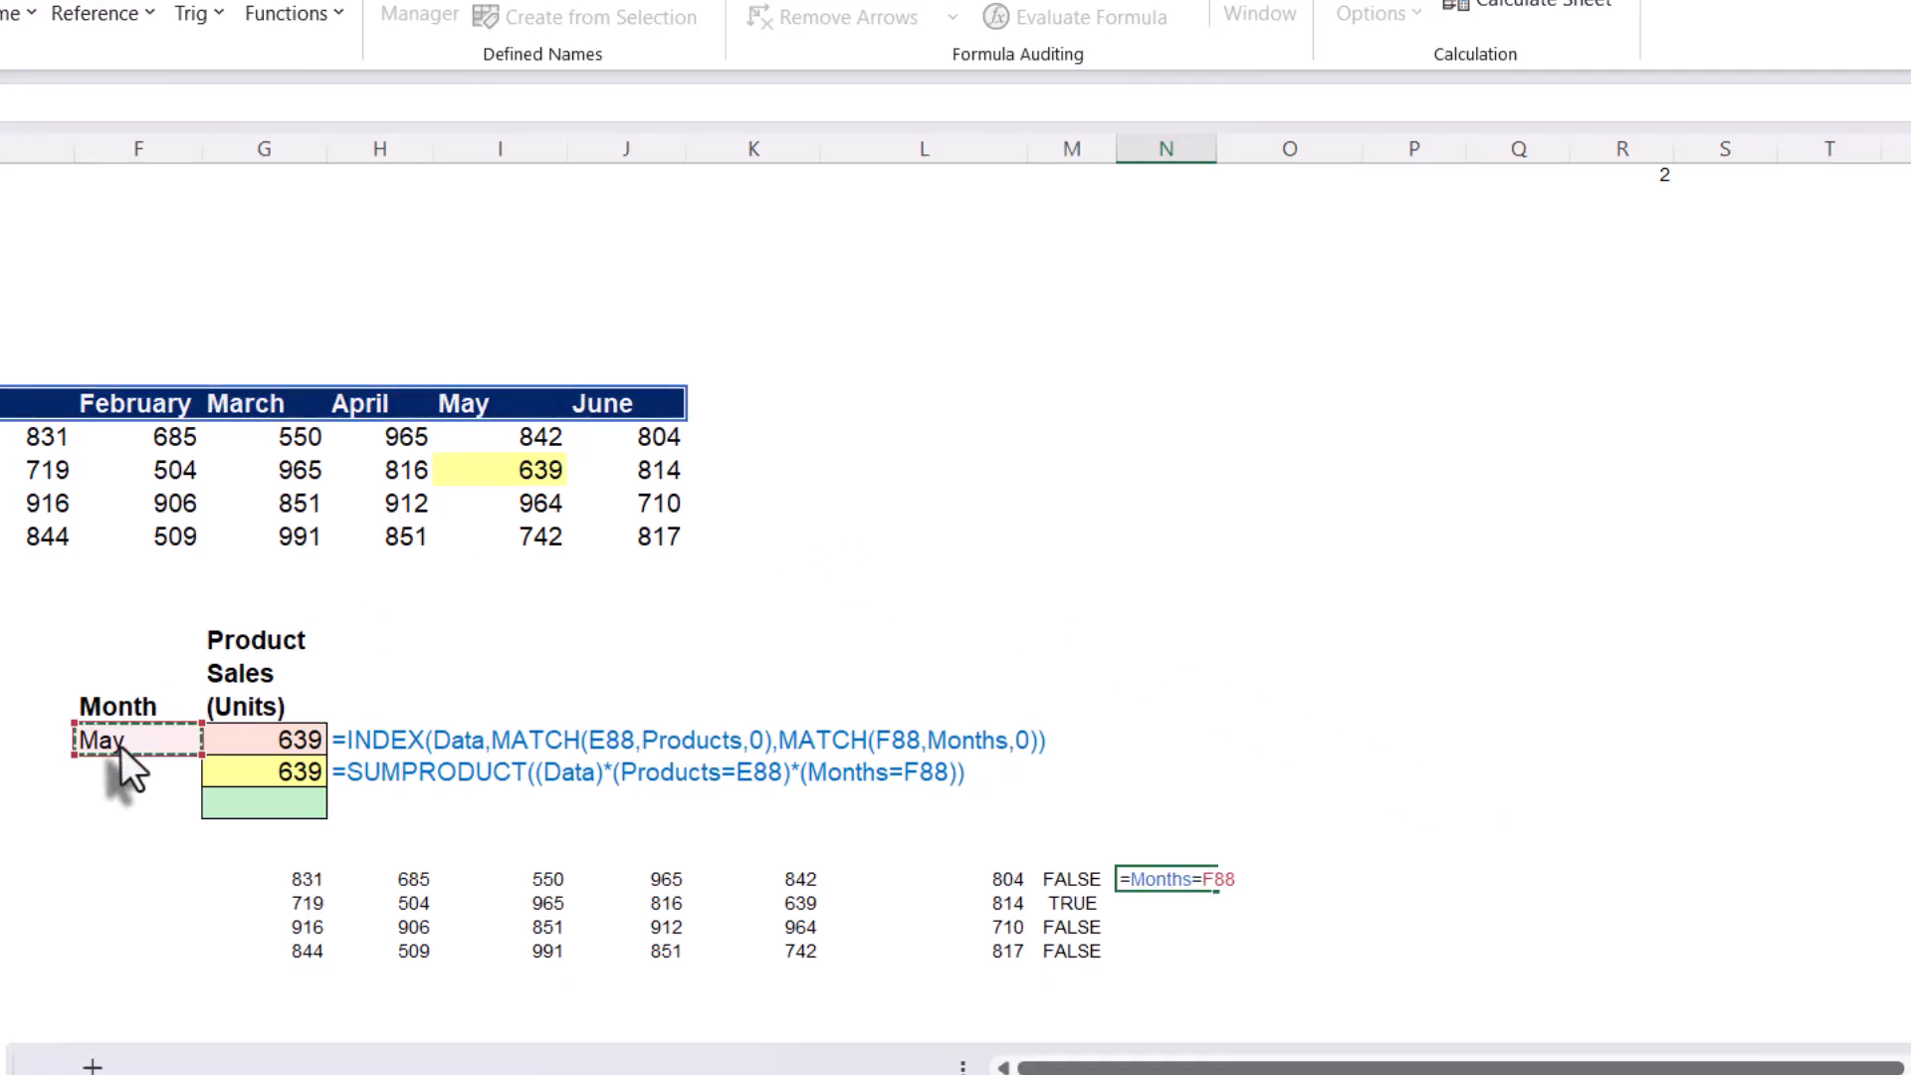
key(Return)
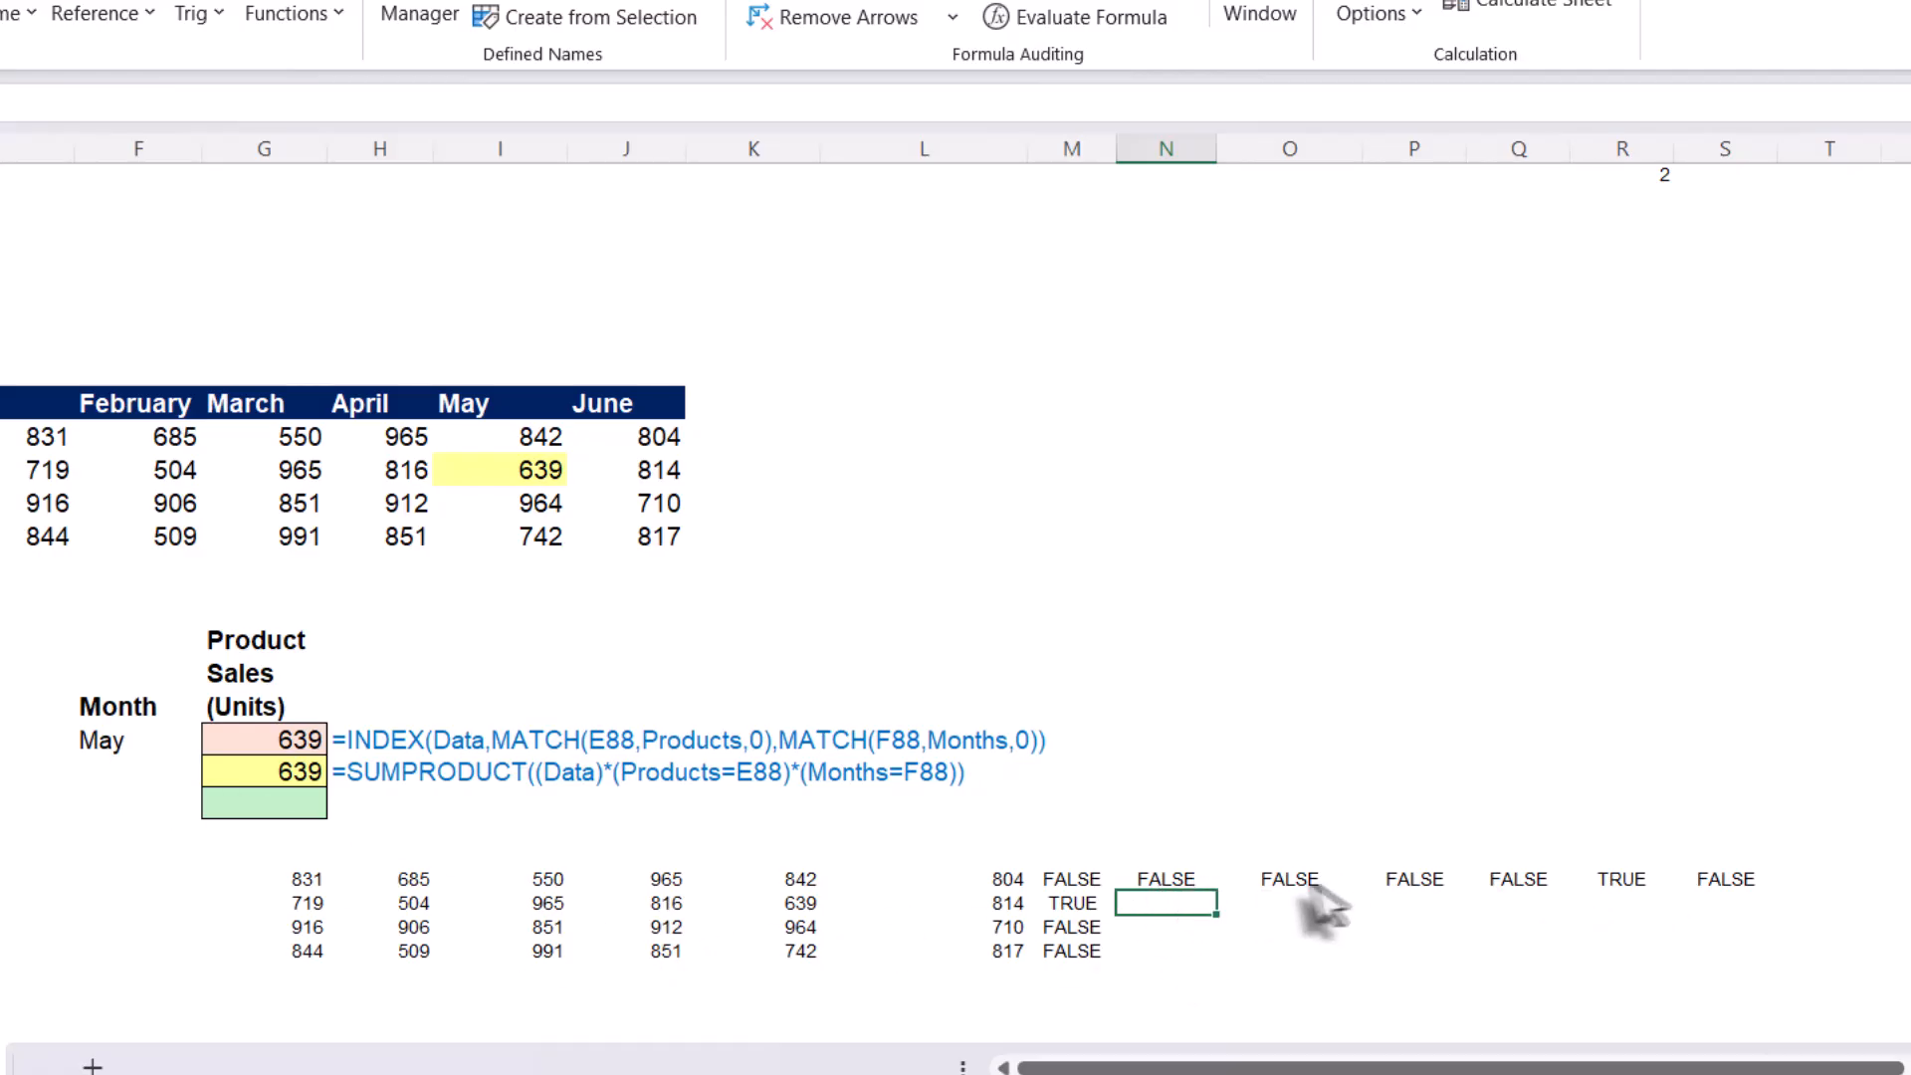
Compare the product condition array in M93:M96 and the month condition array from N93 with the table's month headers
click(1075, 884)
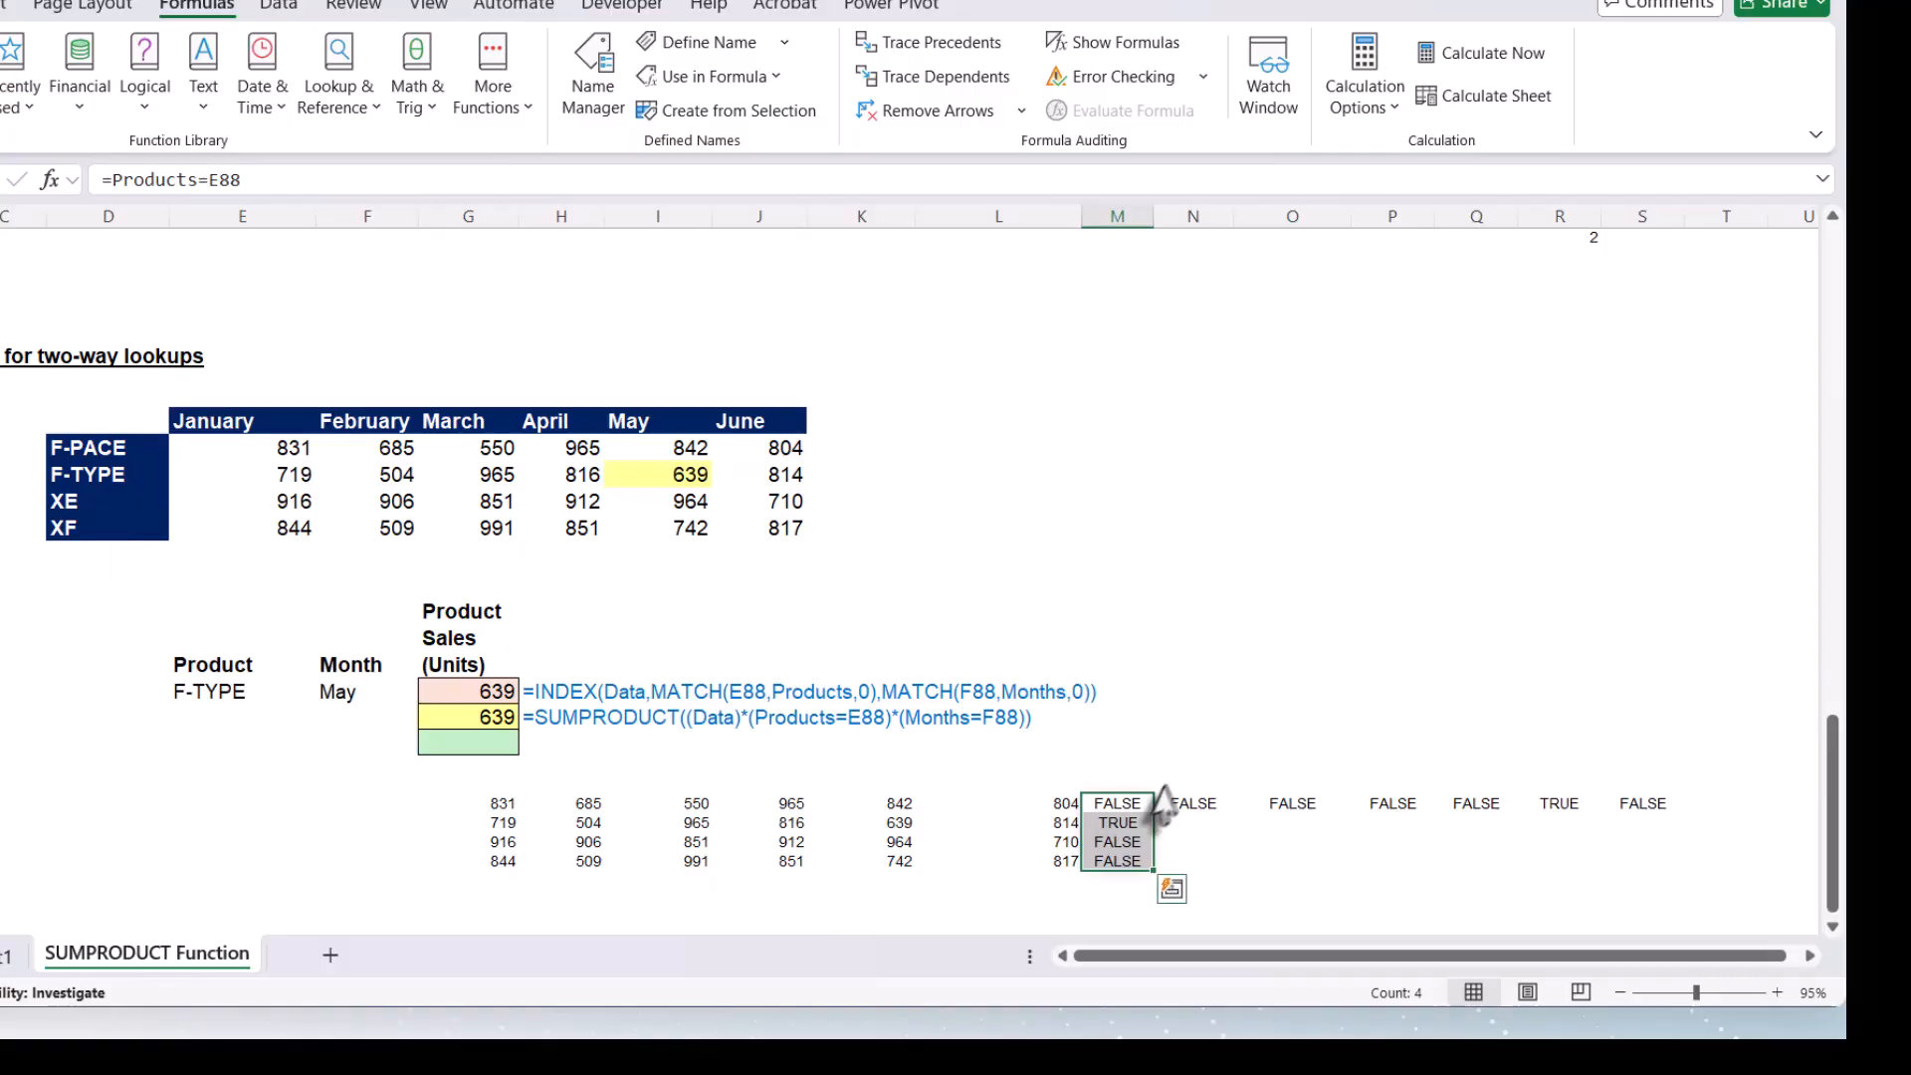
click(1193, 803)
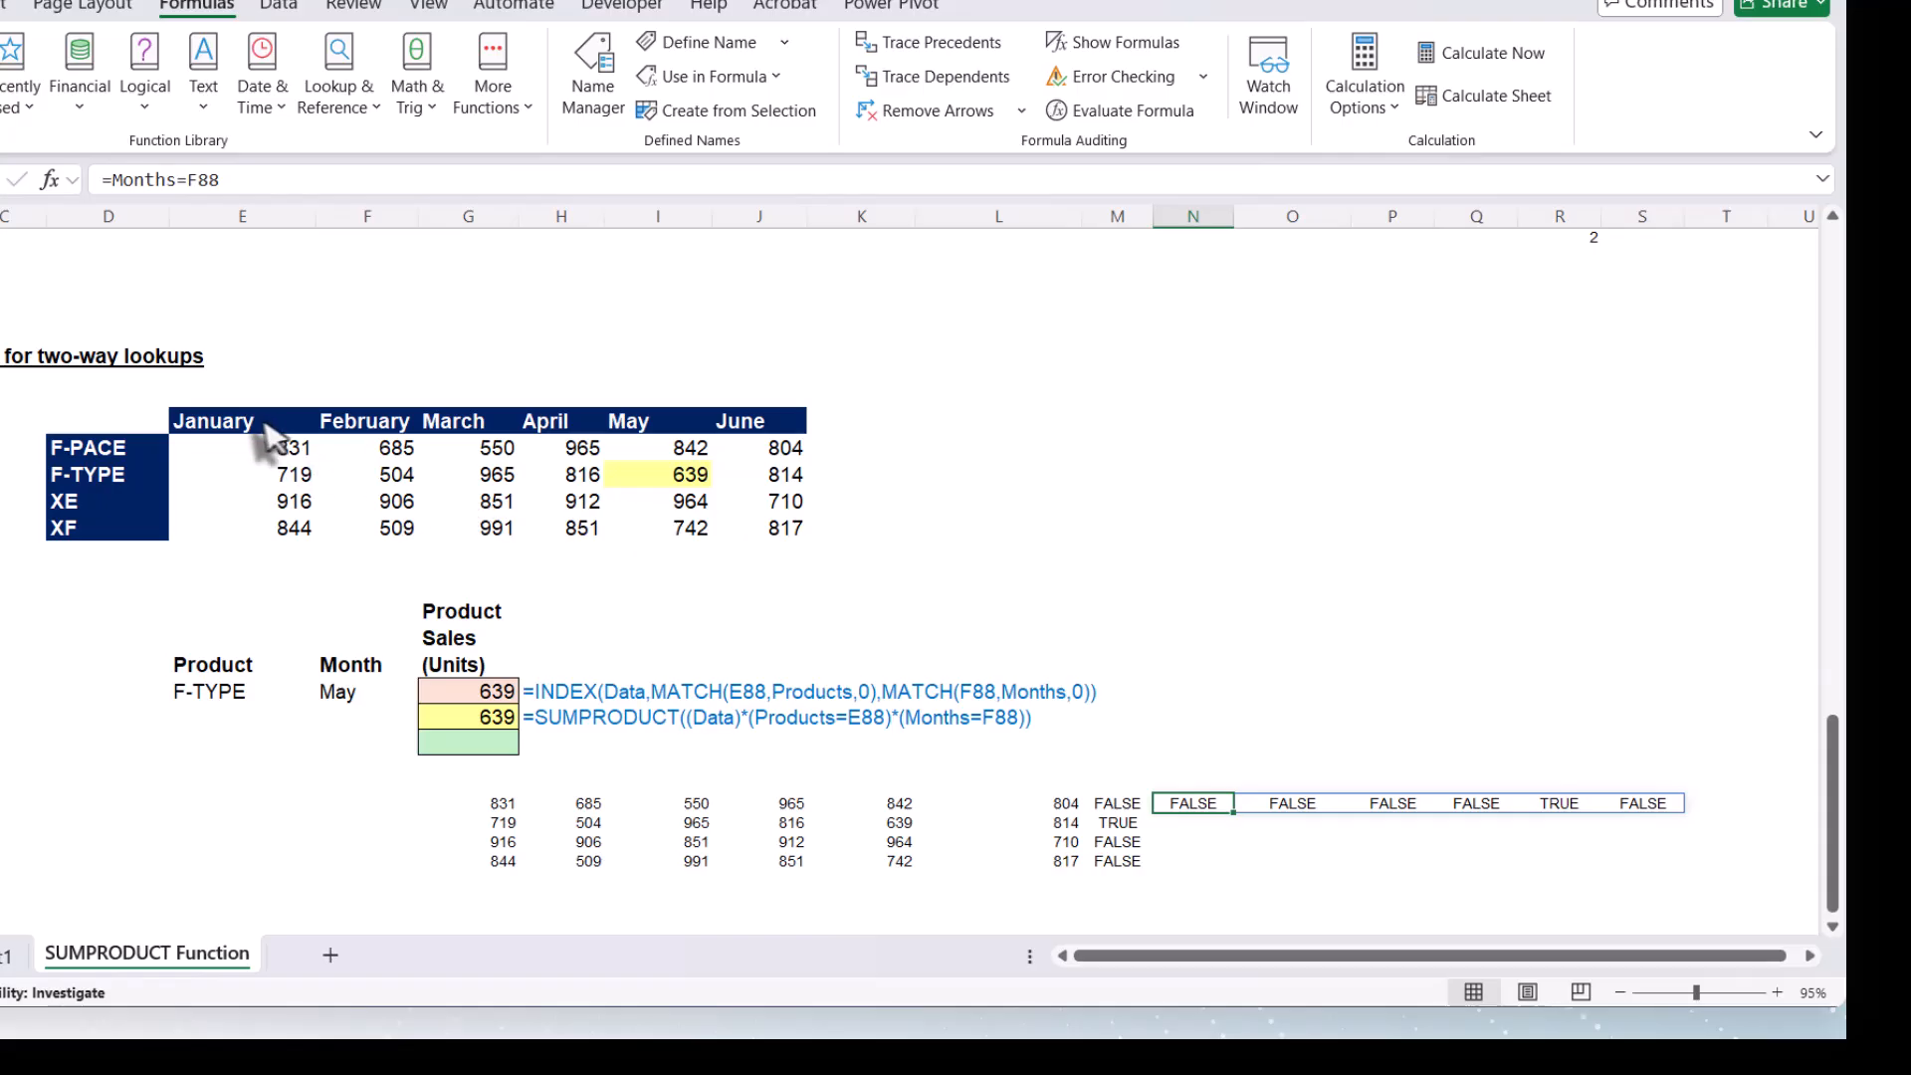
drag(254, 437, 751, 431)
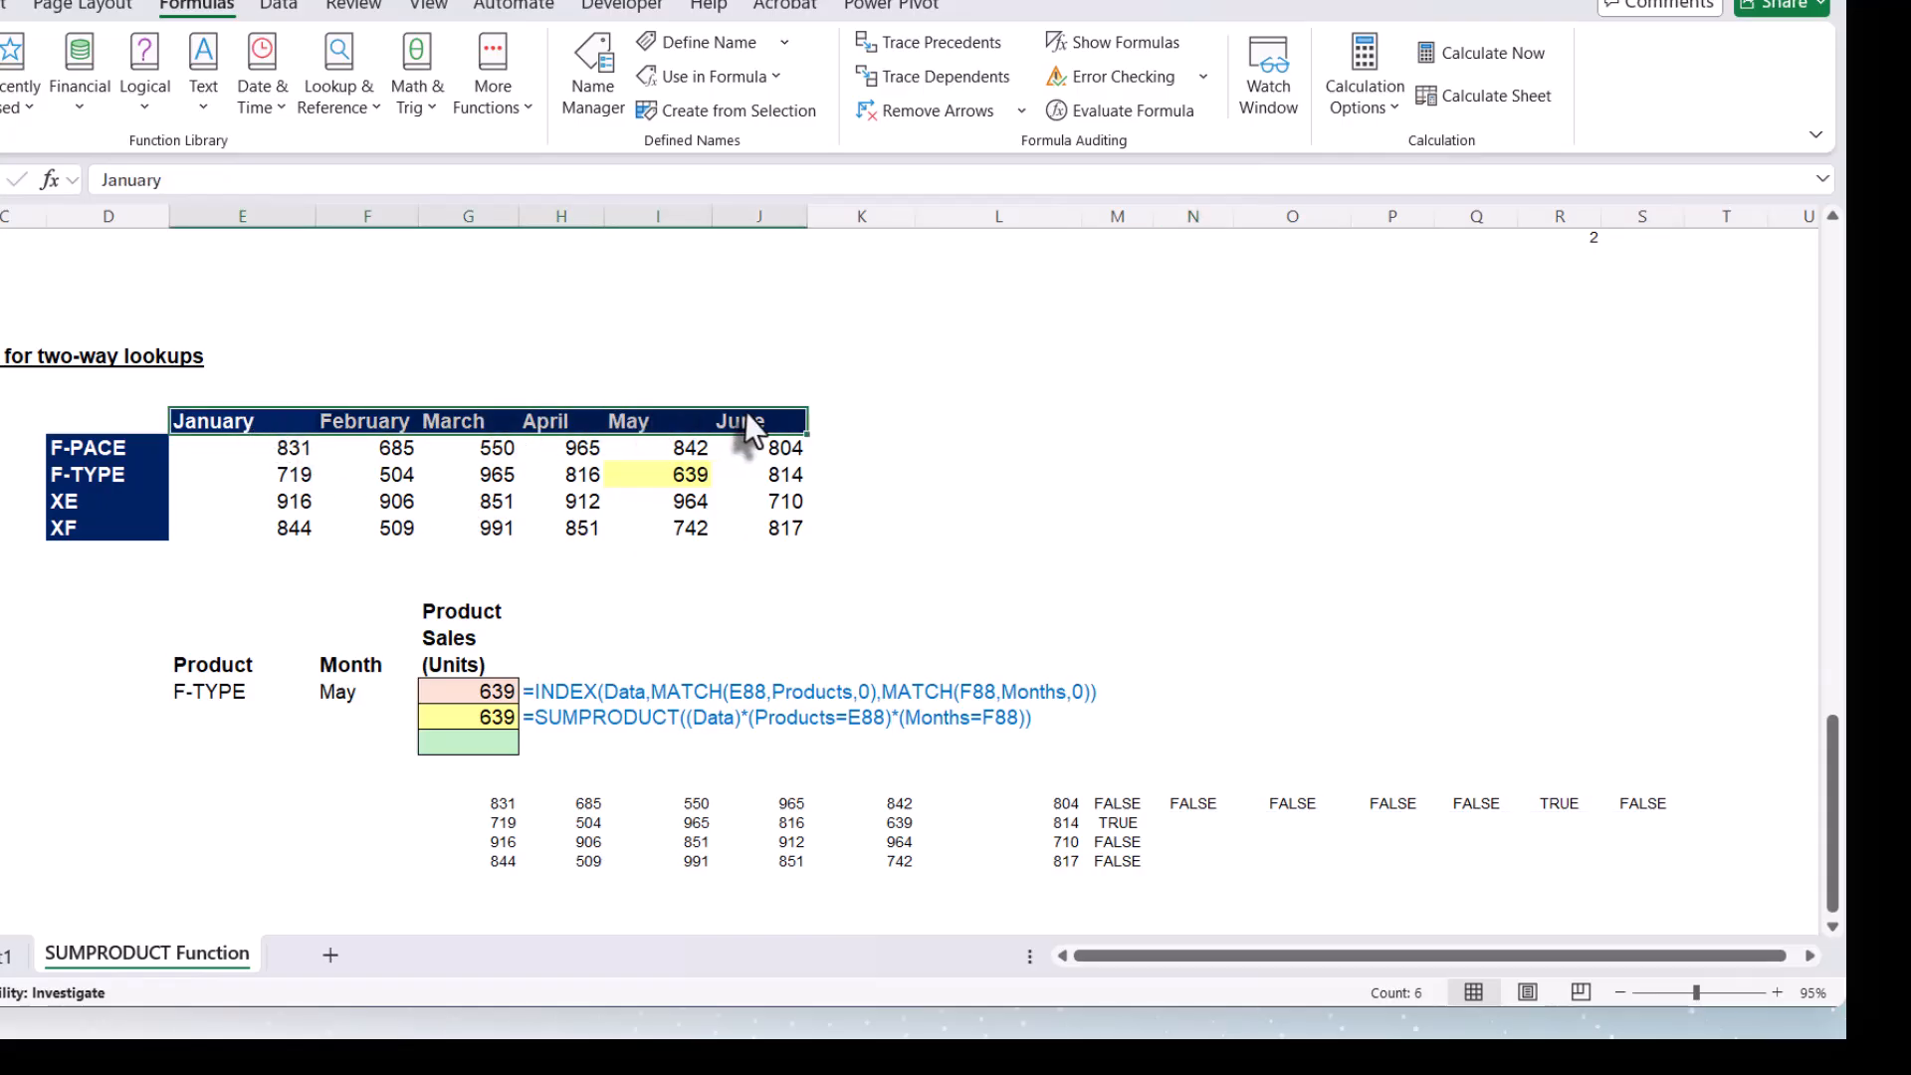
click(1199, 808)
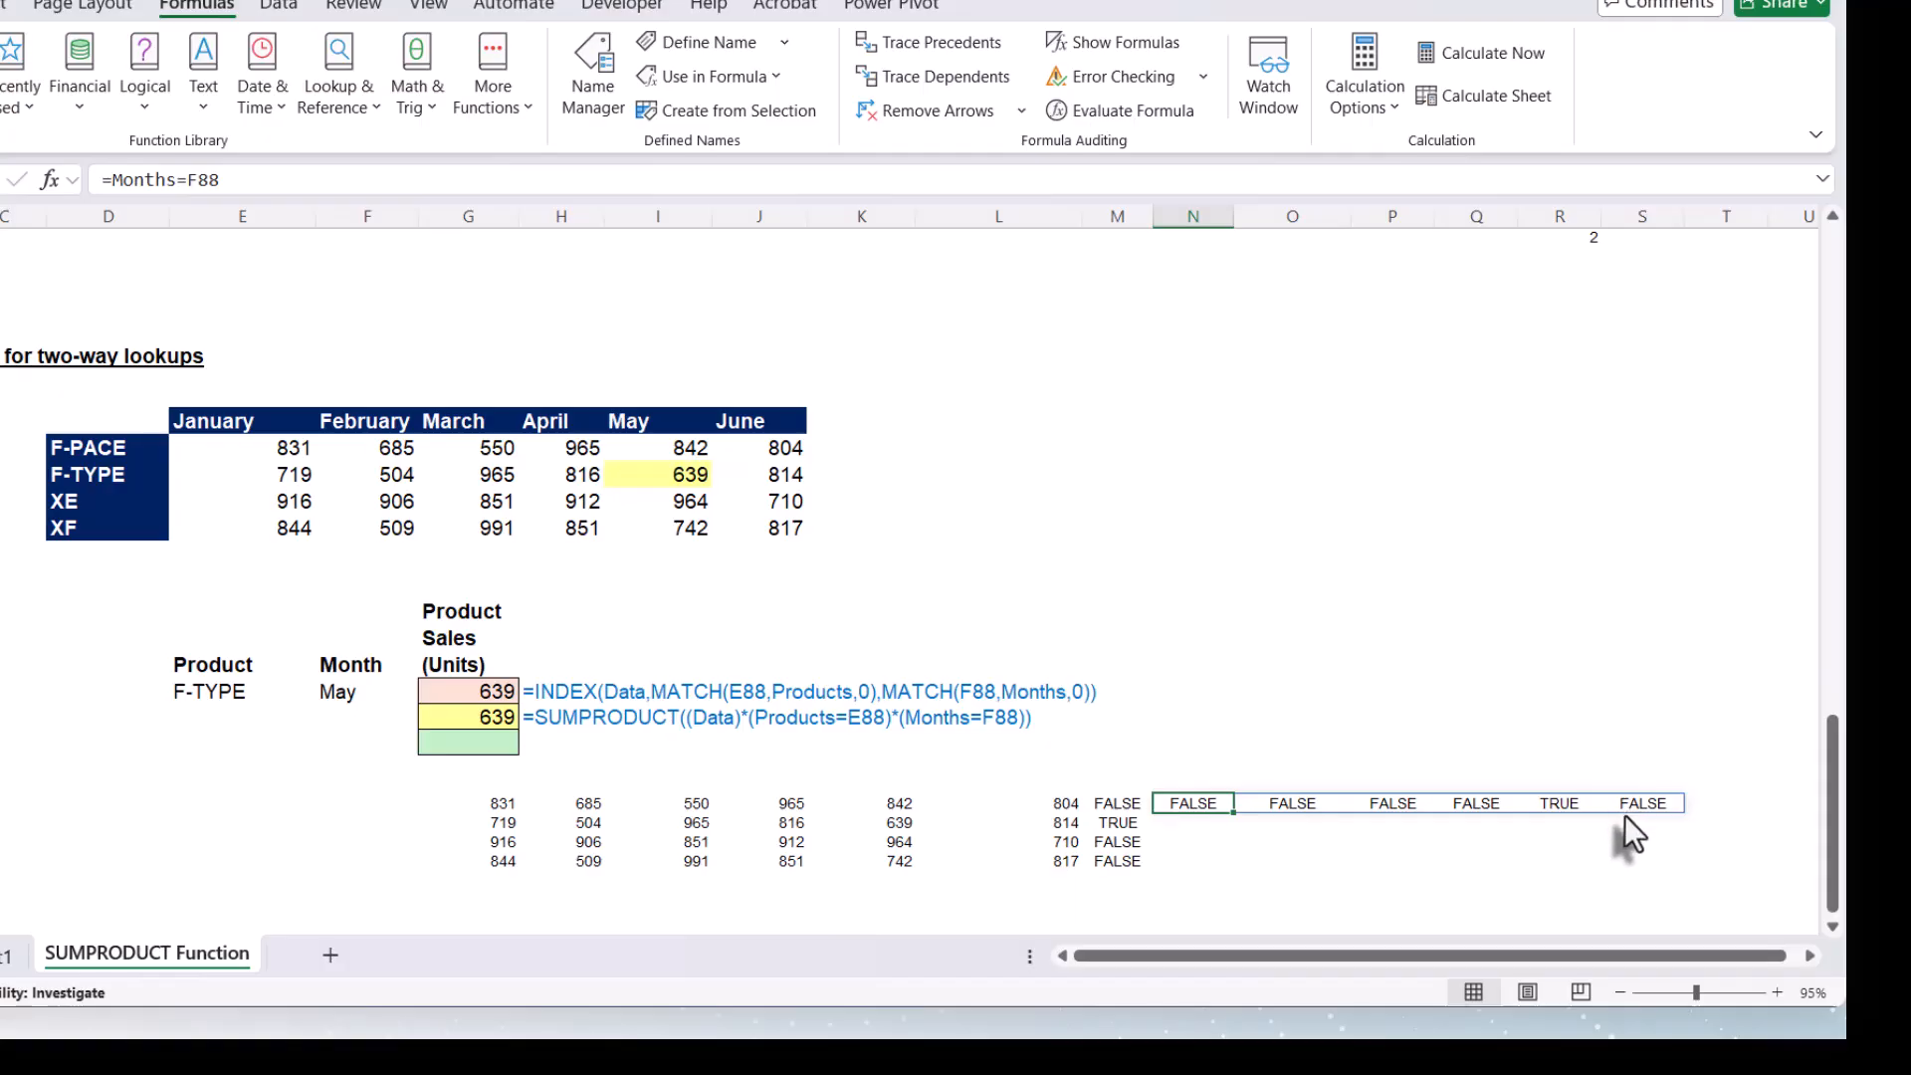
click(1812, 957)
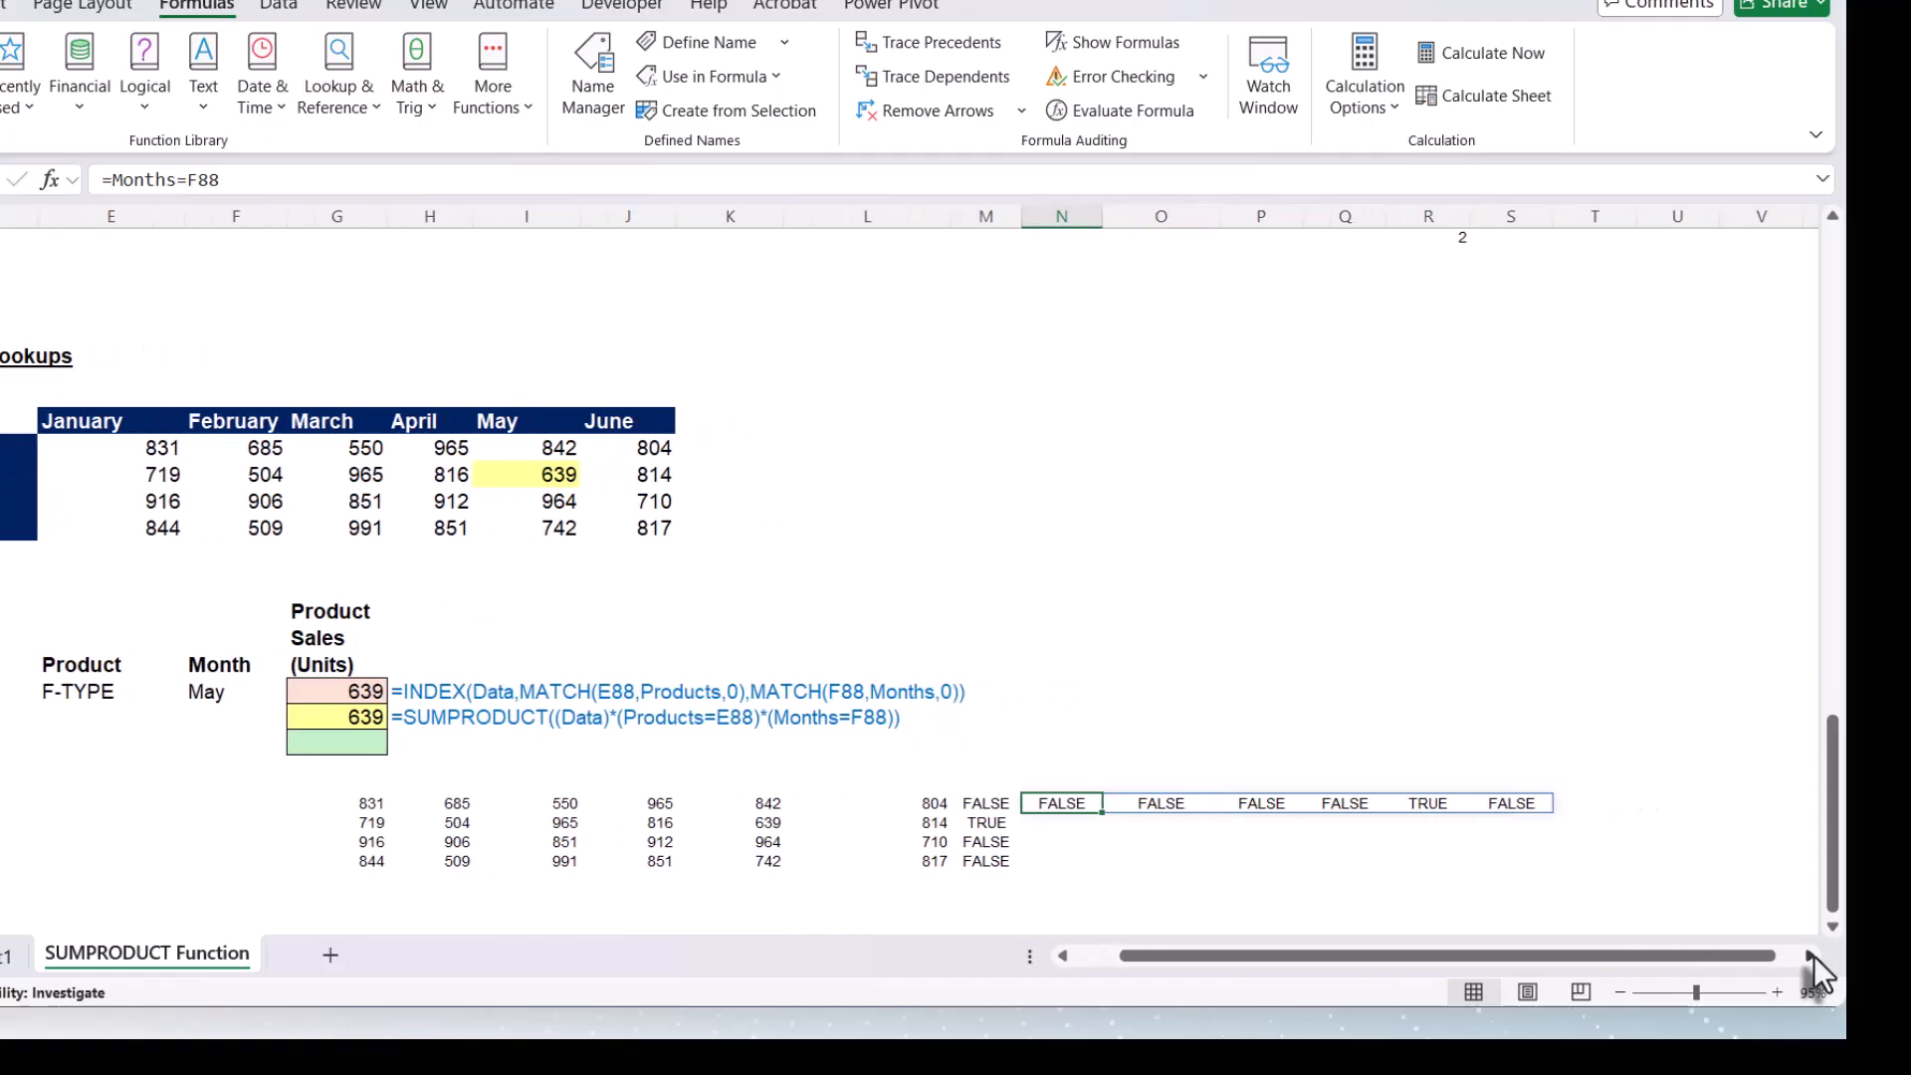
drag(1478, 957, 1346, 960)
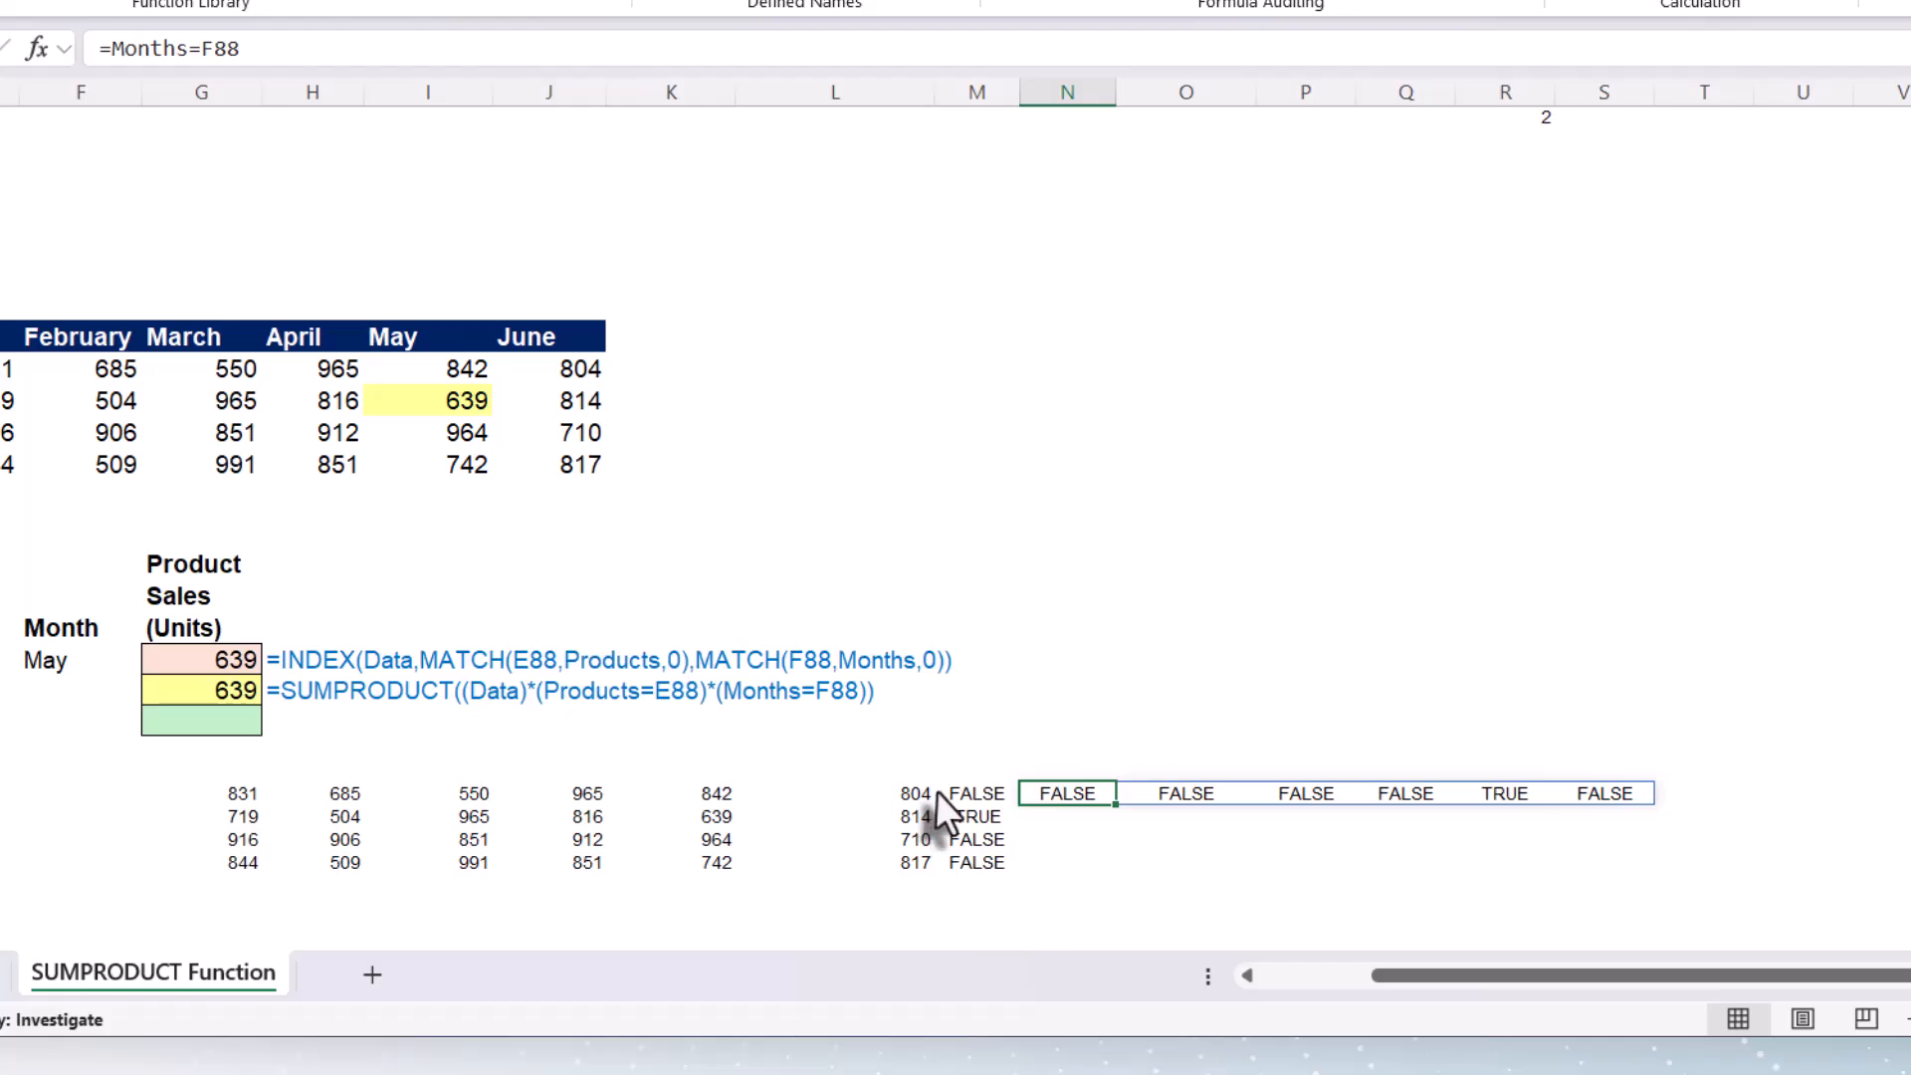
Multiply the three spilled arrays in T93 with the formula =G93#*M93#*N93#
click(1732, 793)
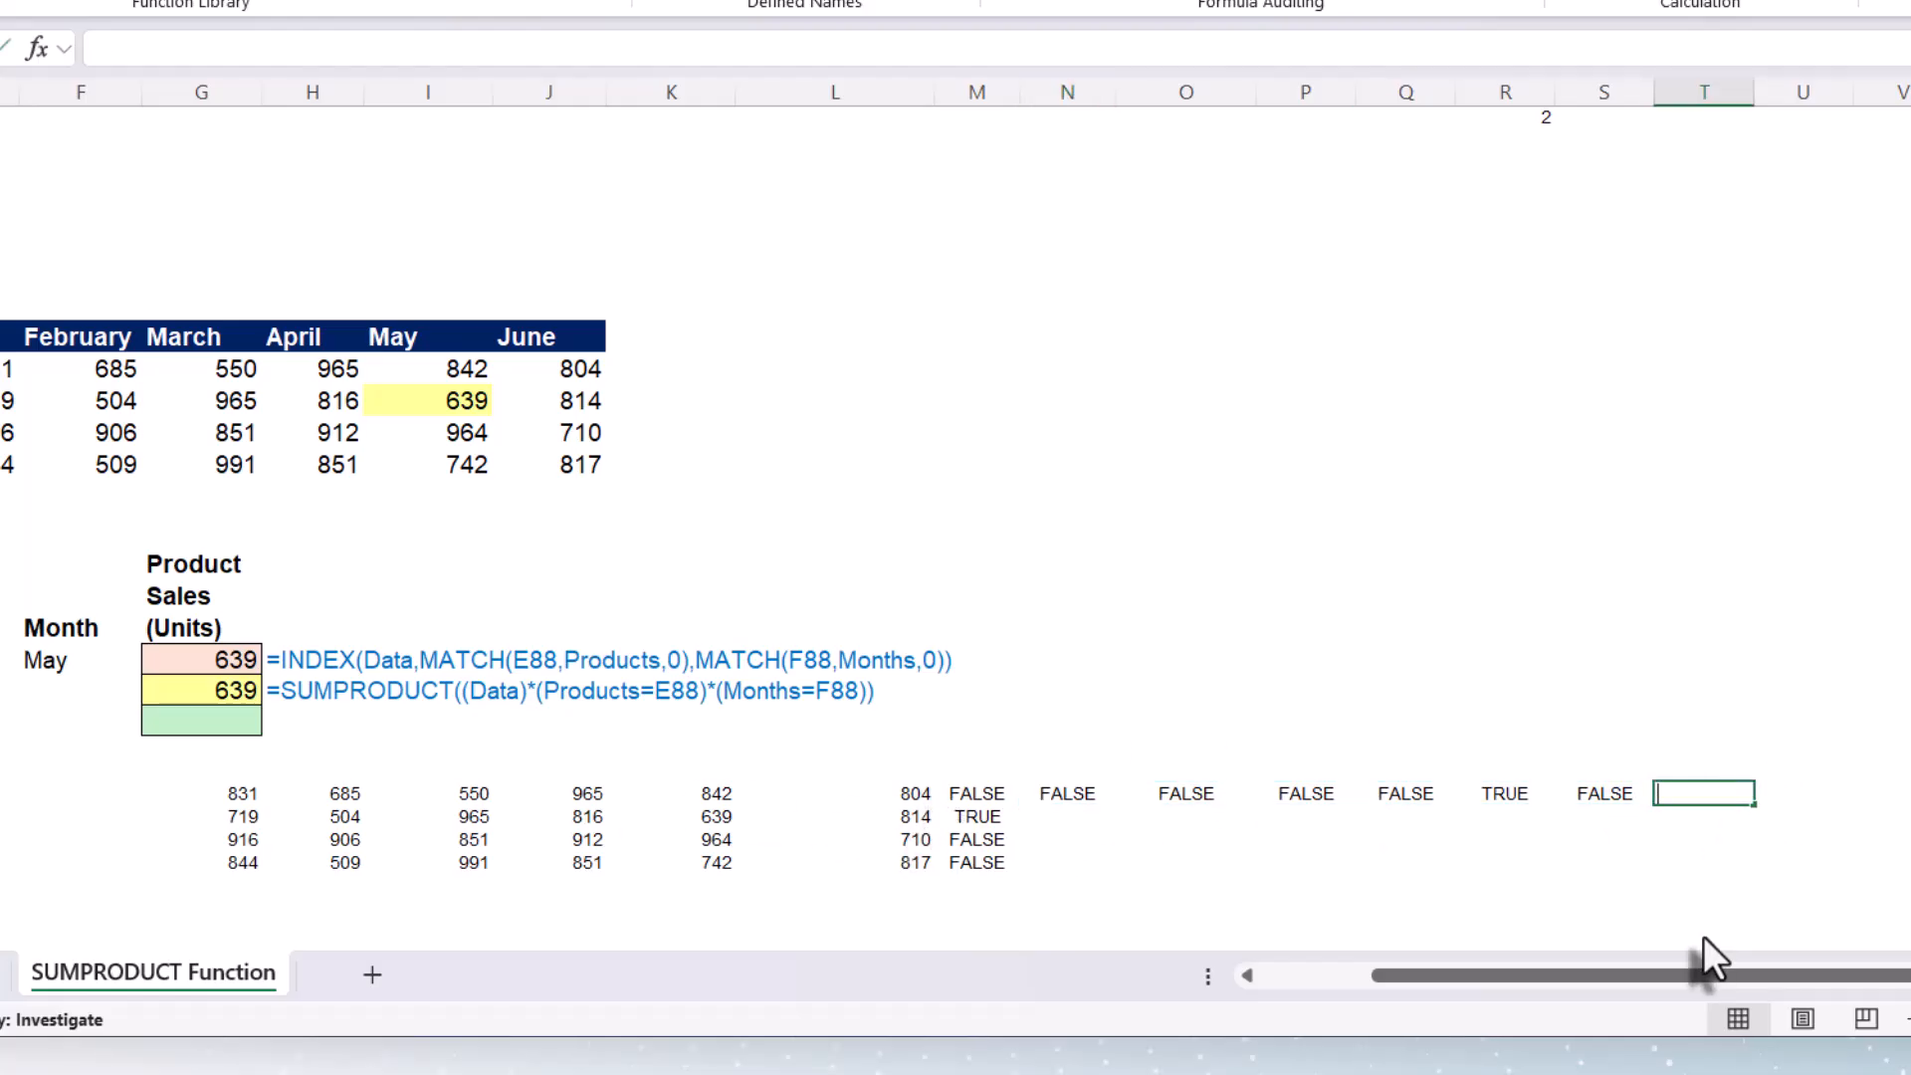
text(=)
click(253, 793)
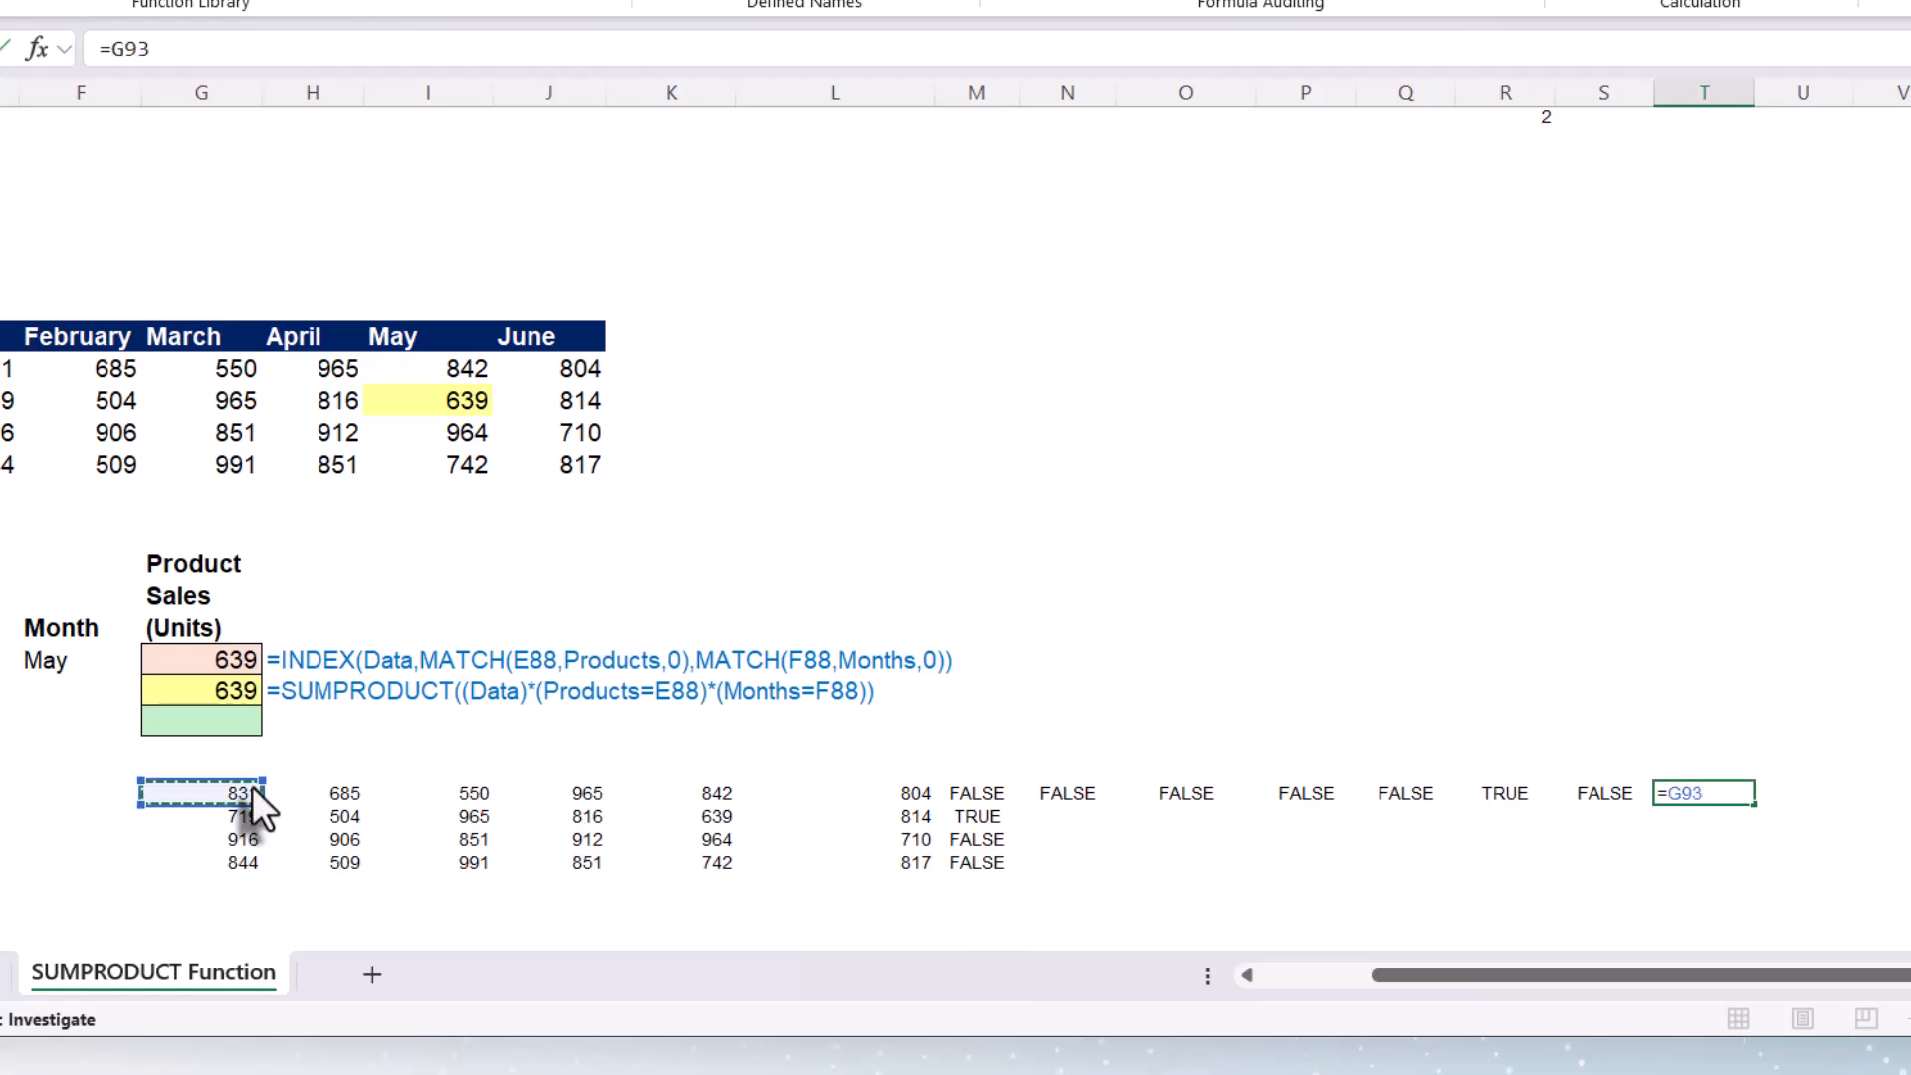
text(#)
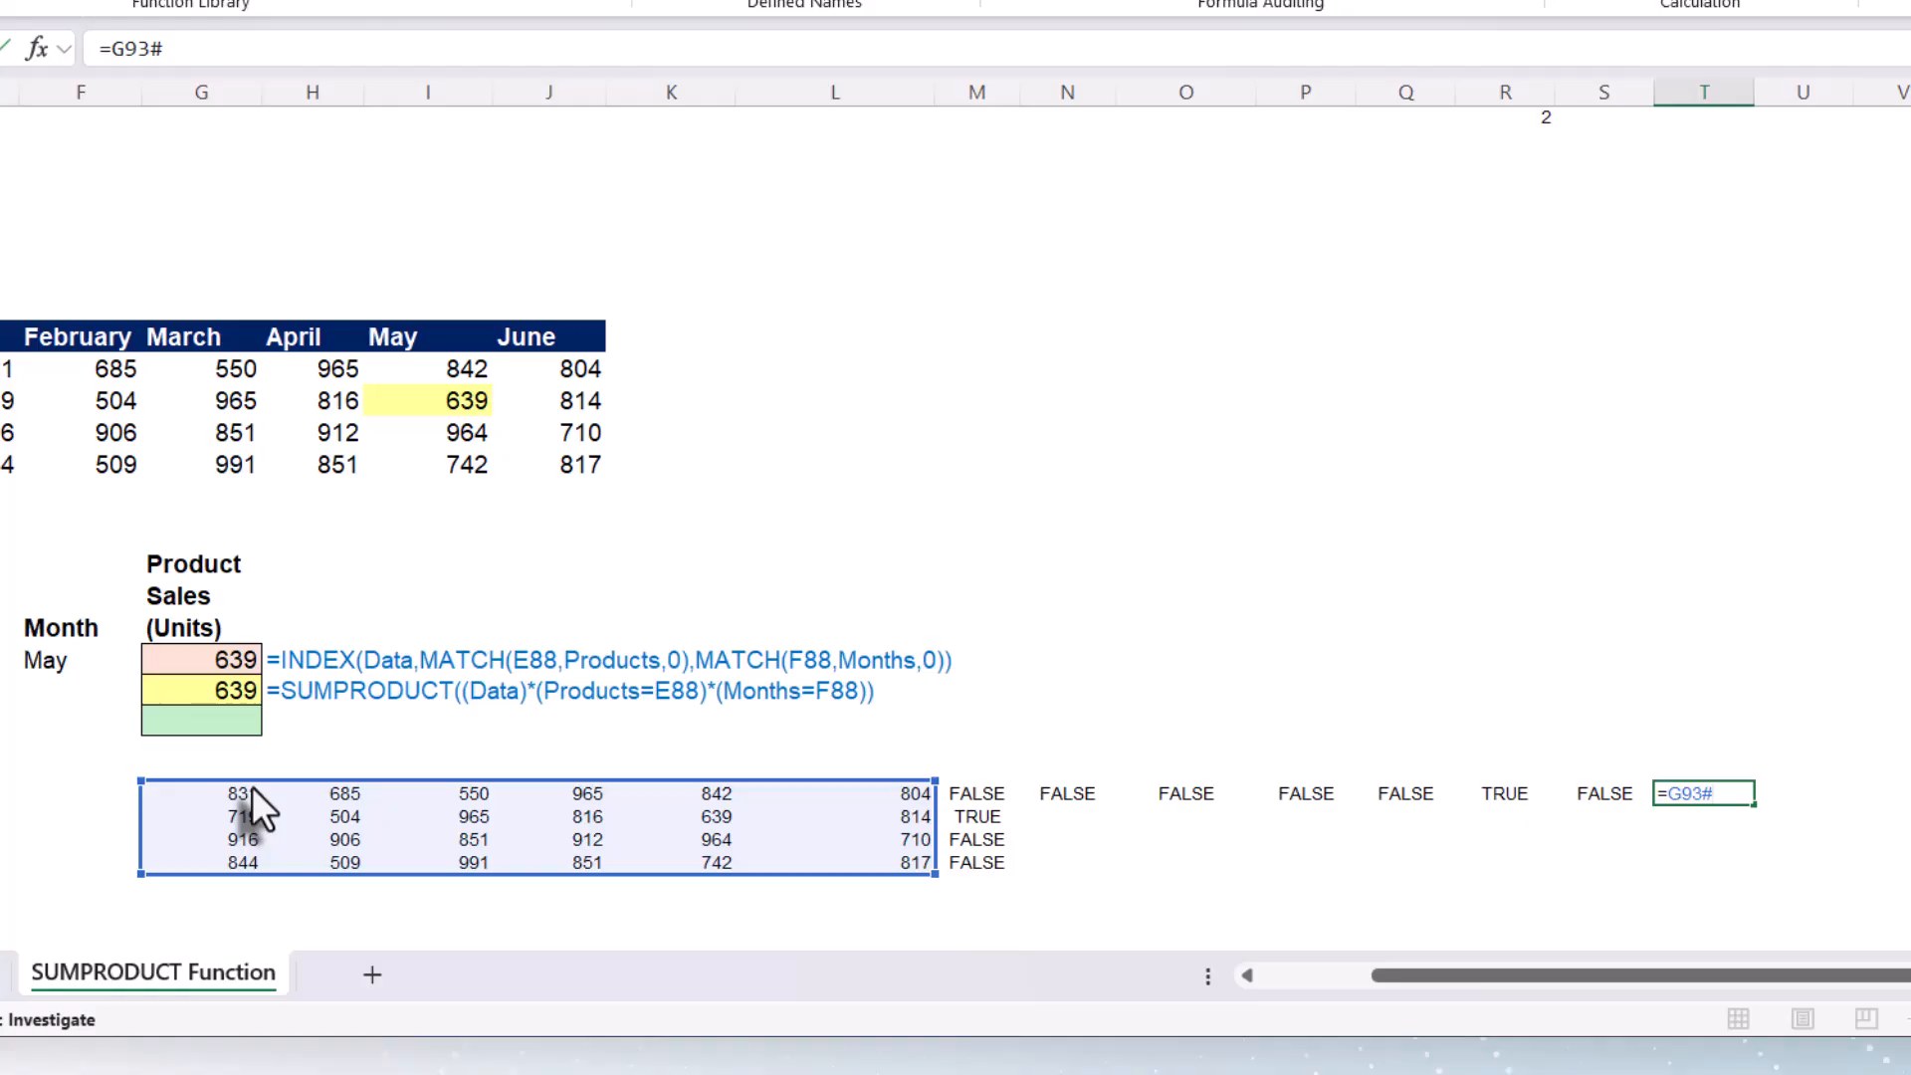
text(*)
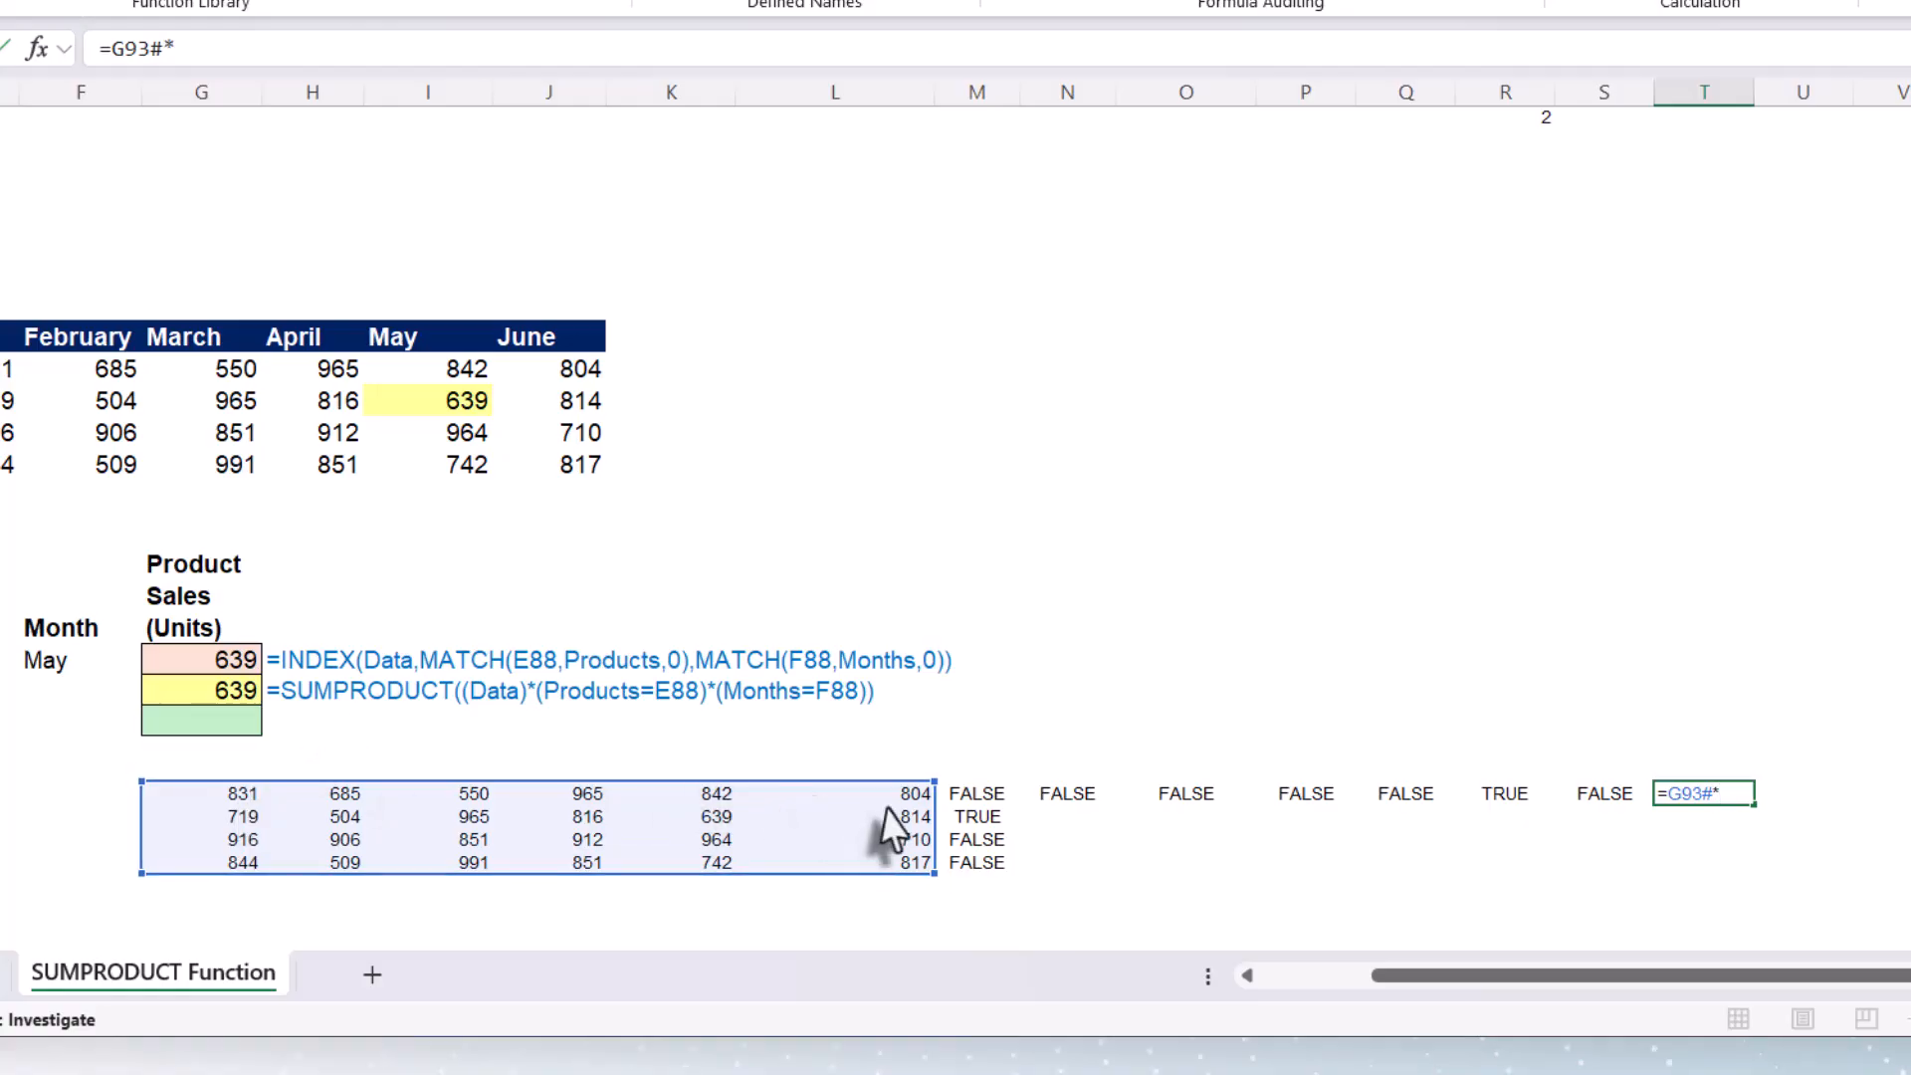
click(979, 792)
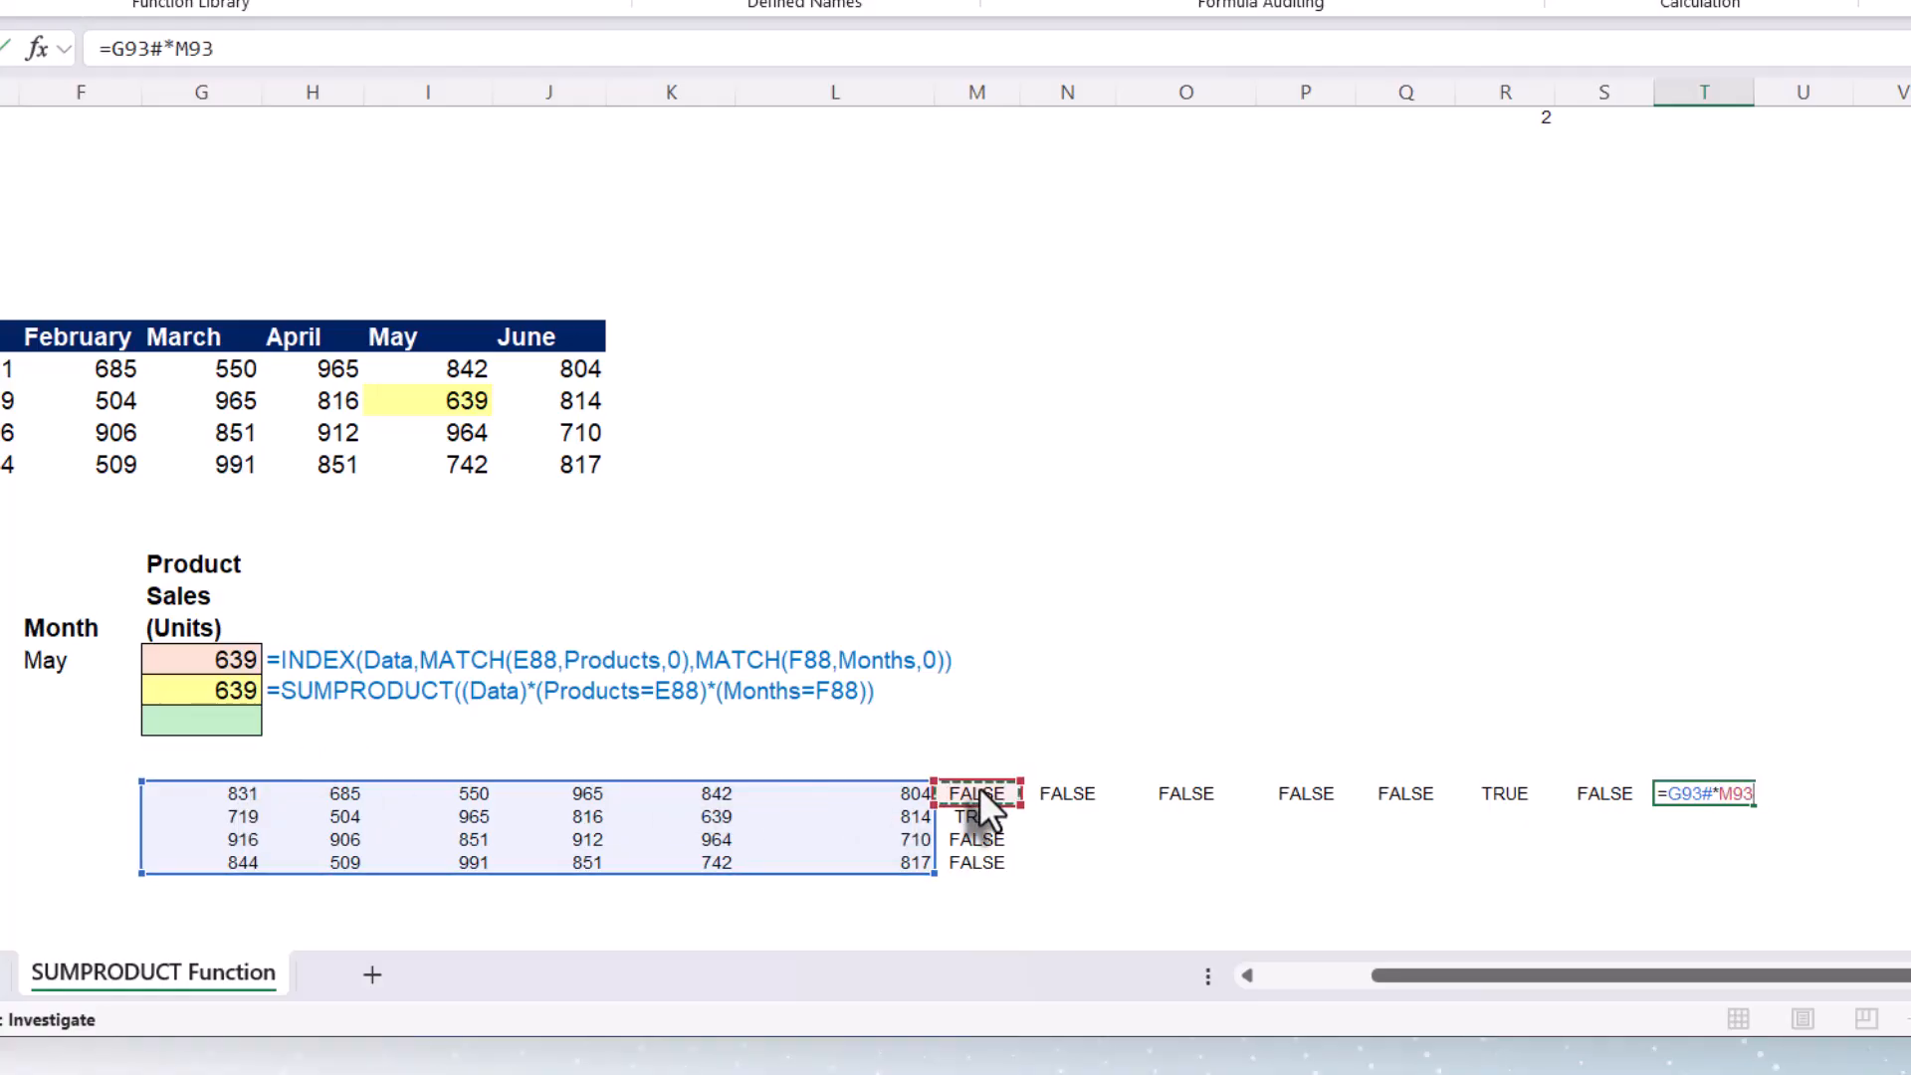
text(#)
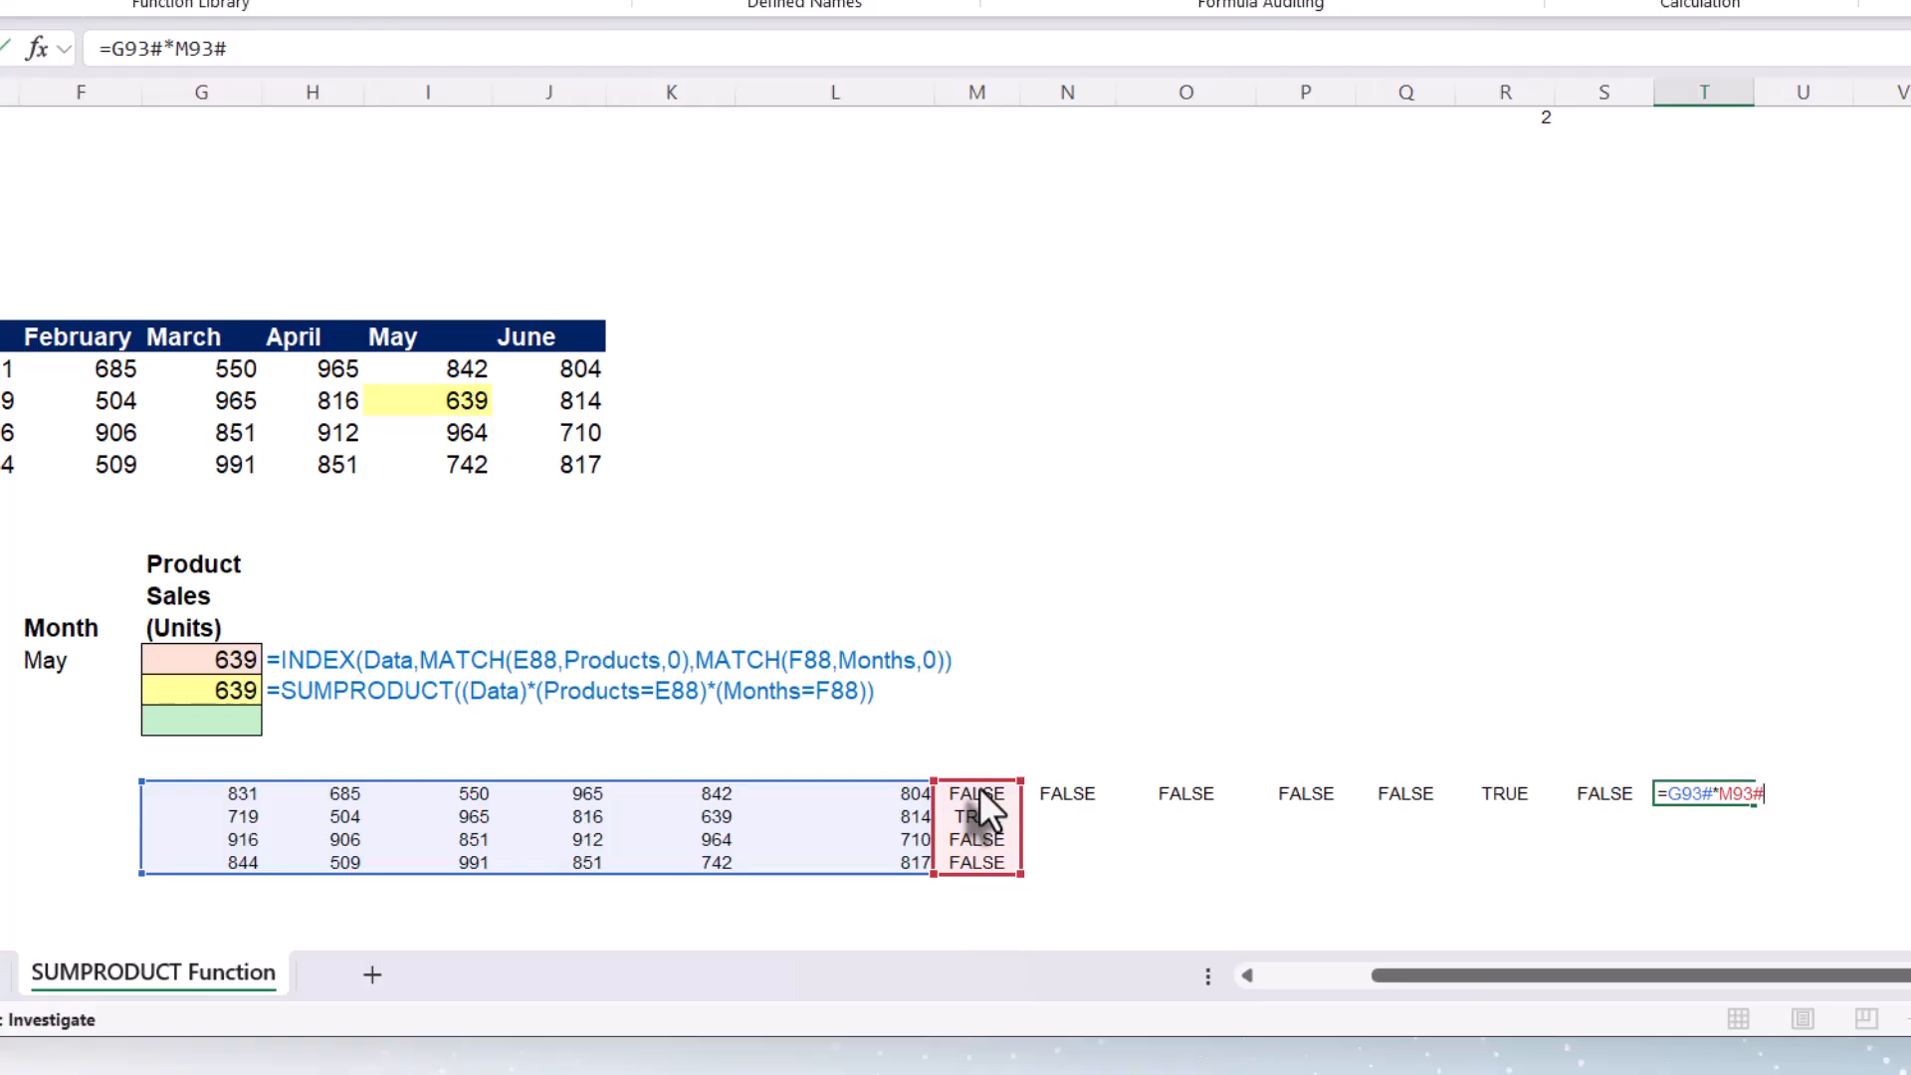
text(*)
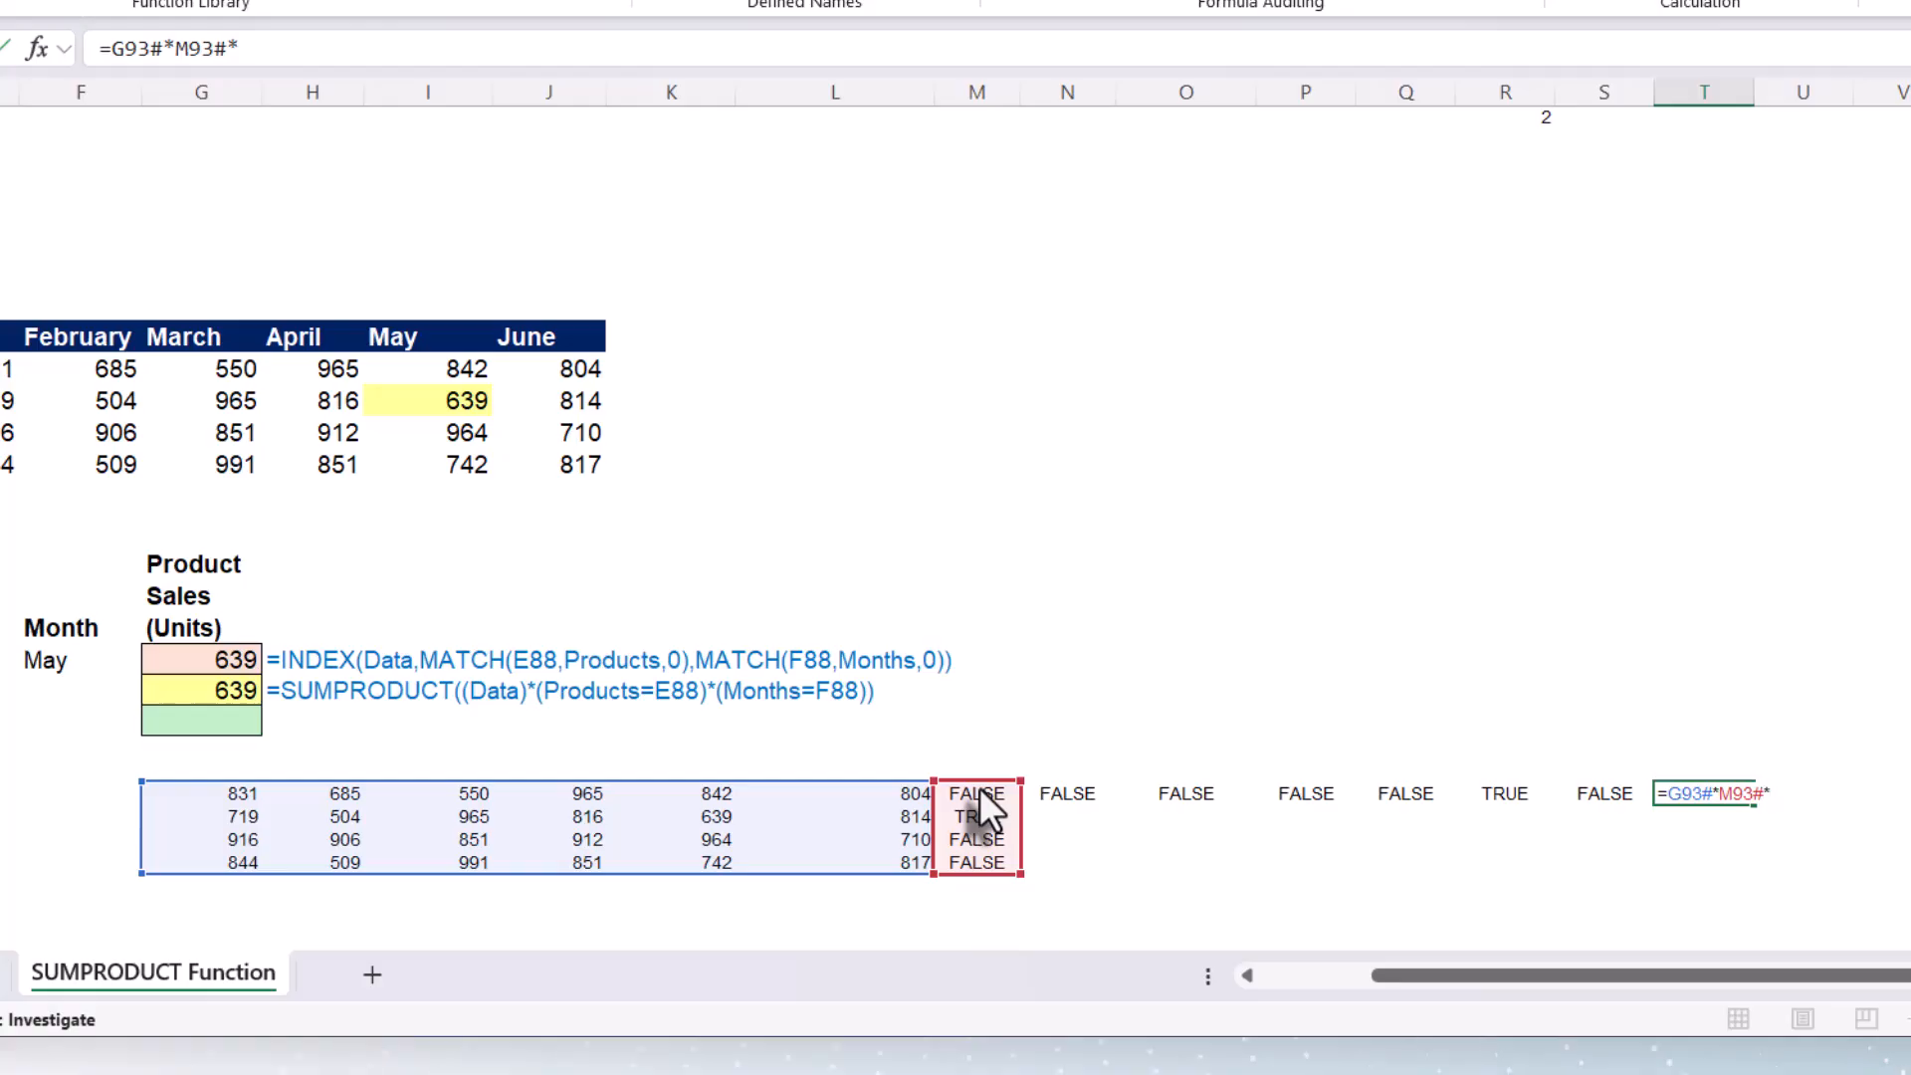
click(1072, 797)
text(#)
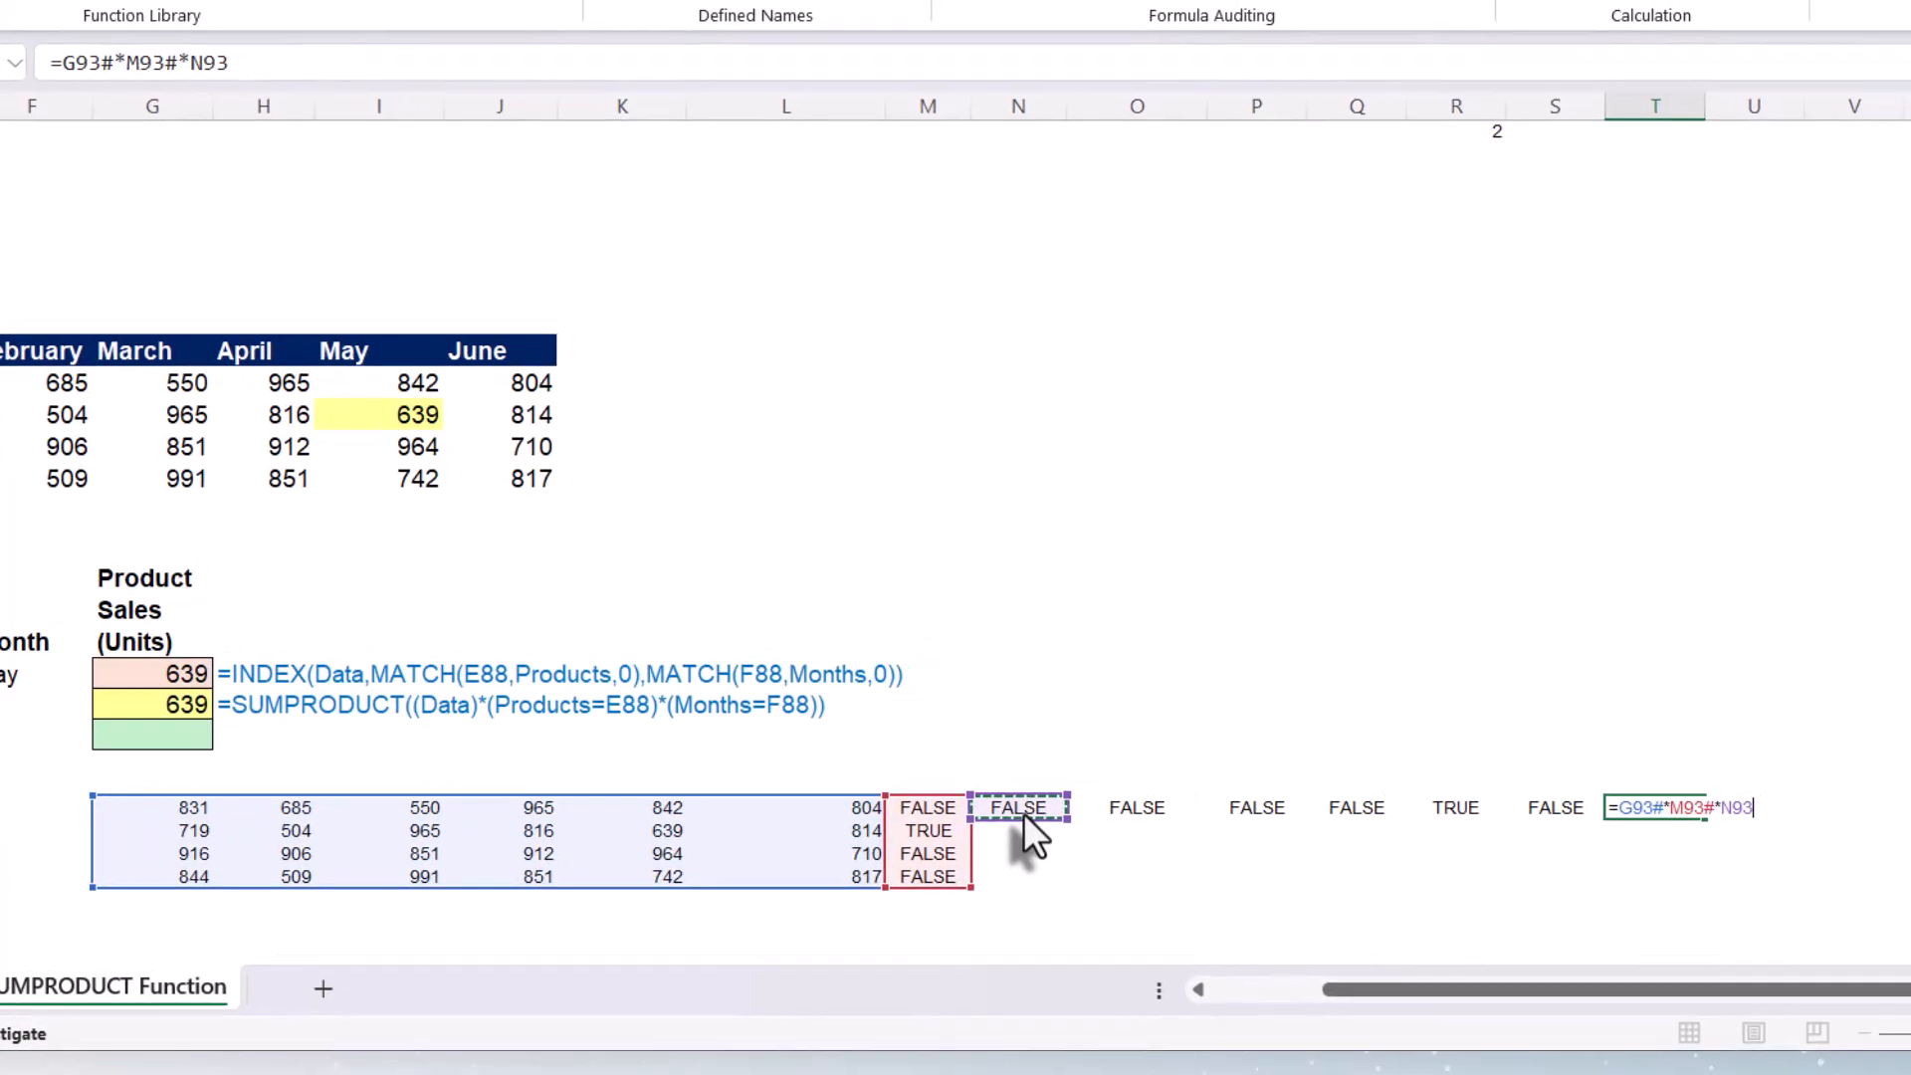
key(Return)
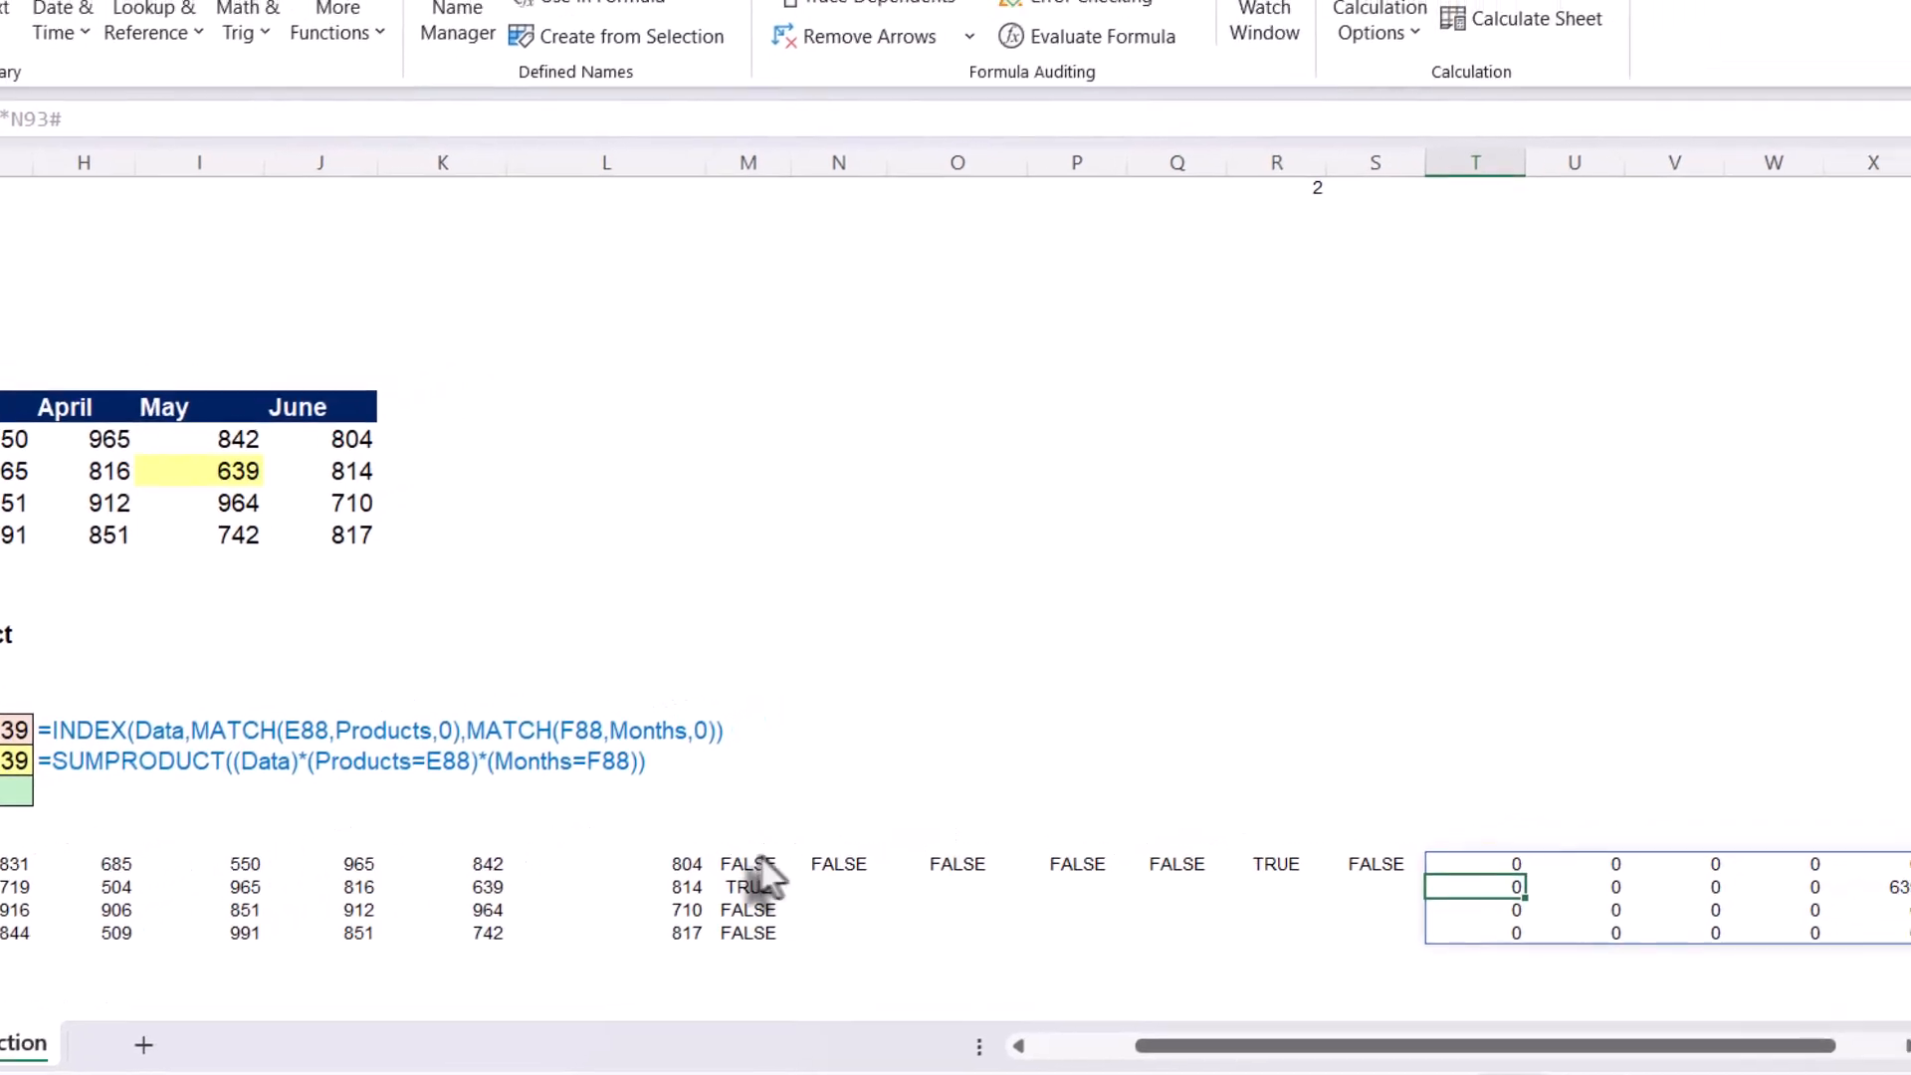
Examine the multiplied array in T93:Y96, including the F-TYPE value for May in X94
drag(1719, 1071, 1781, 1070)
drag(1241, 908, 1222, 895)
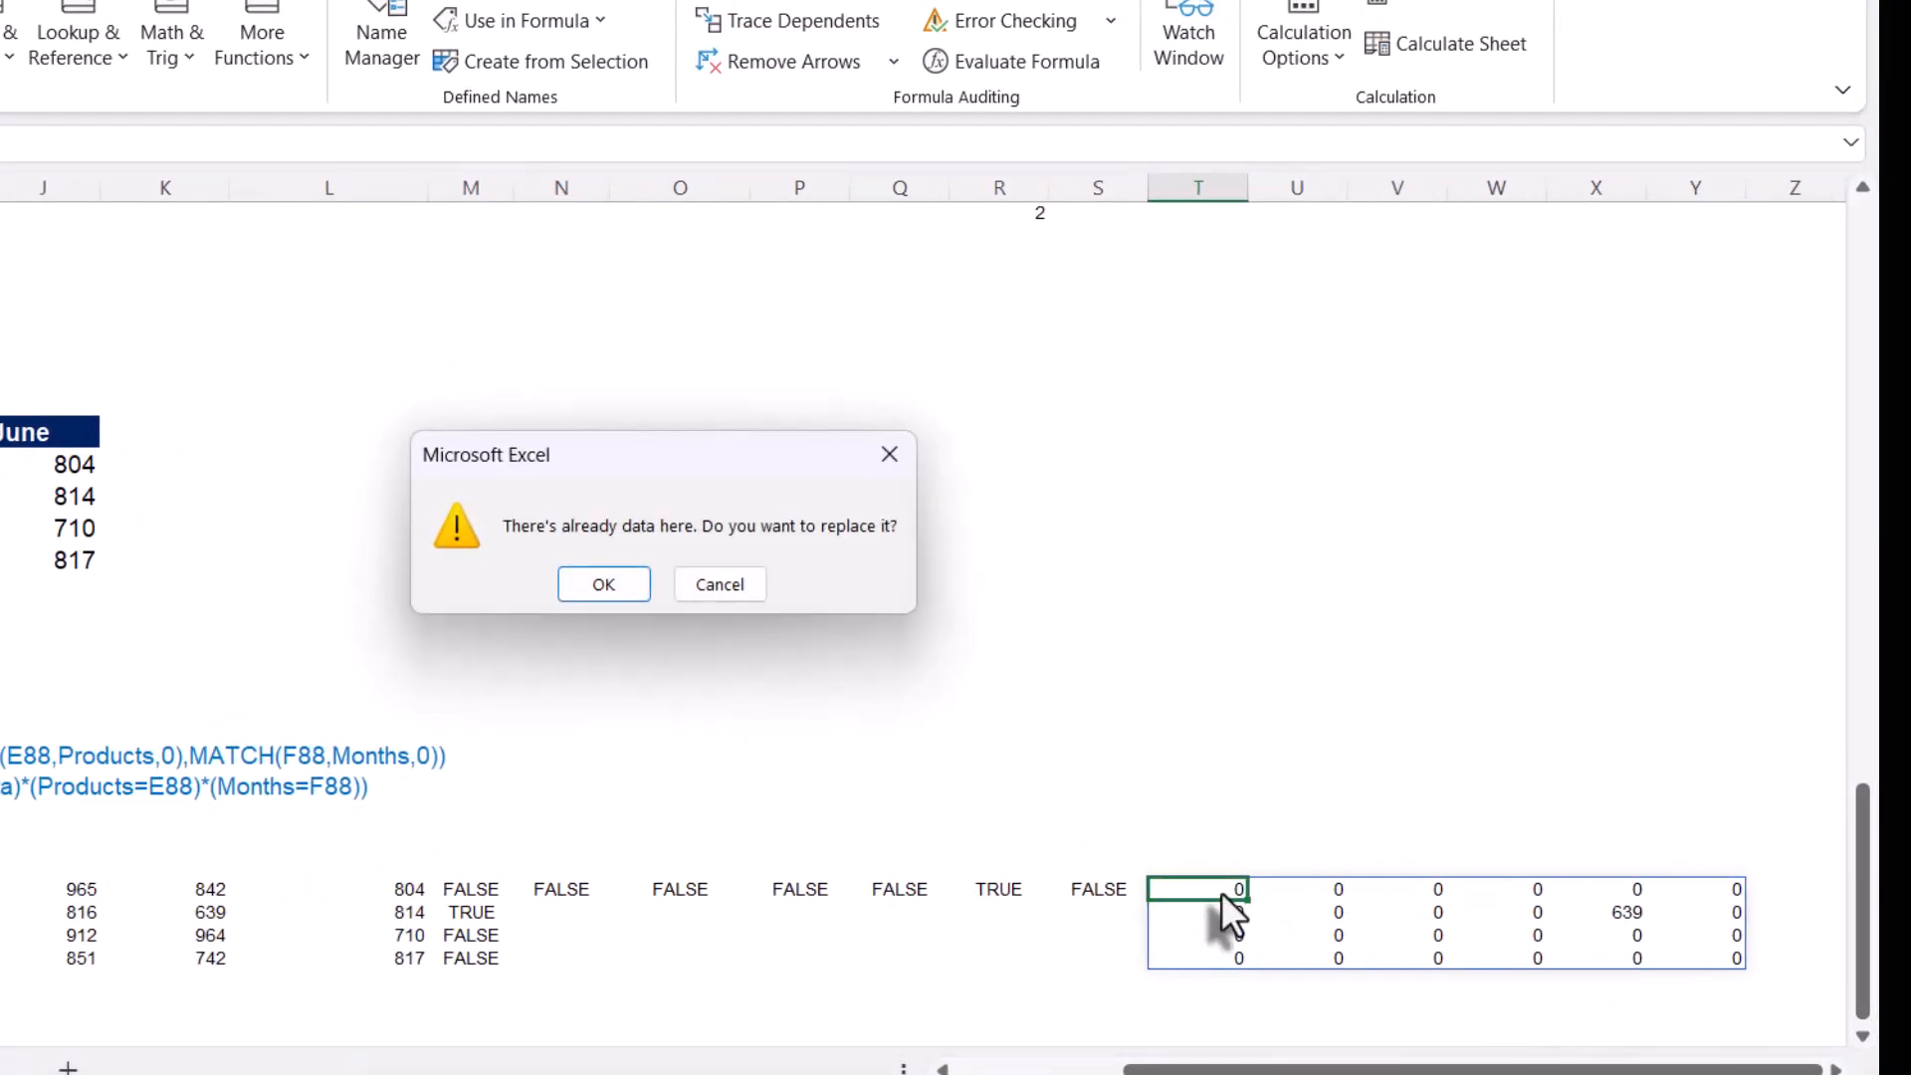
key(Escape)
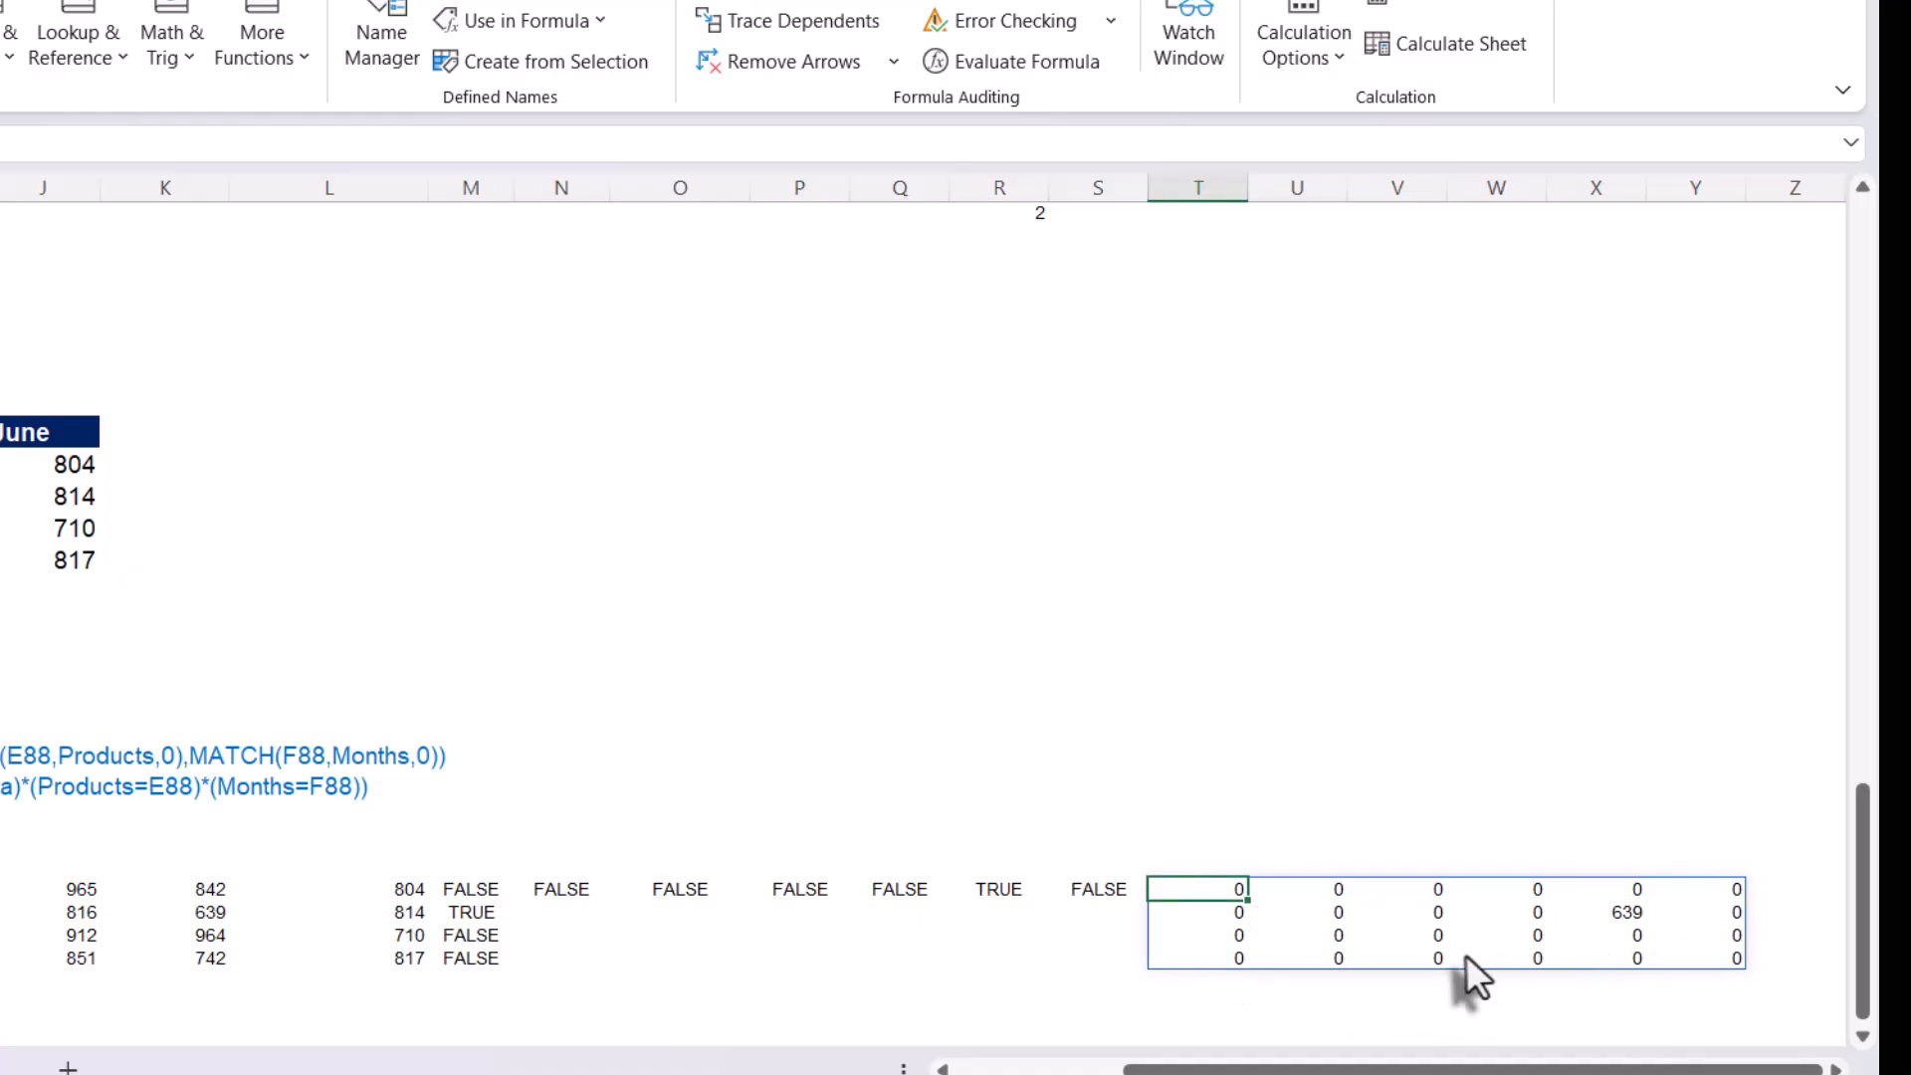
click(1614, 914)
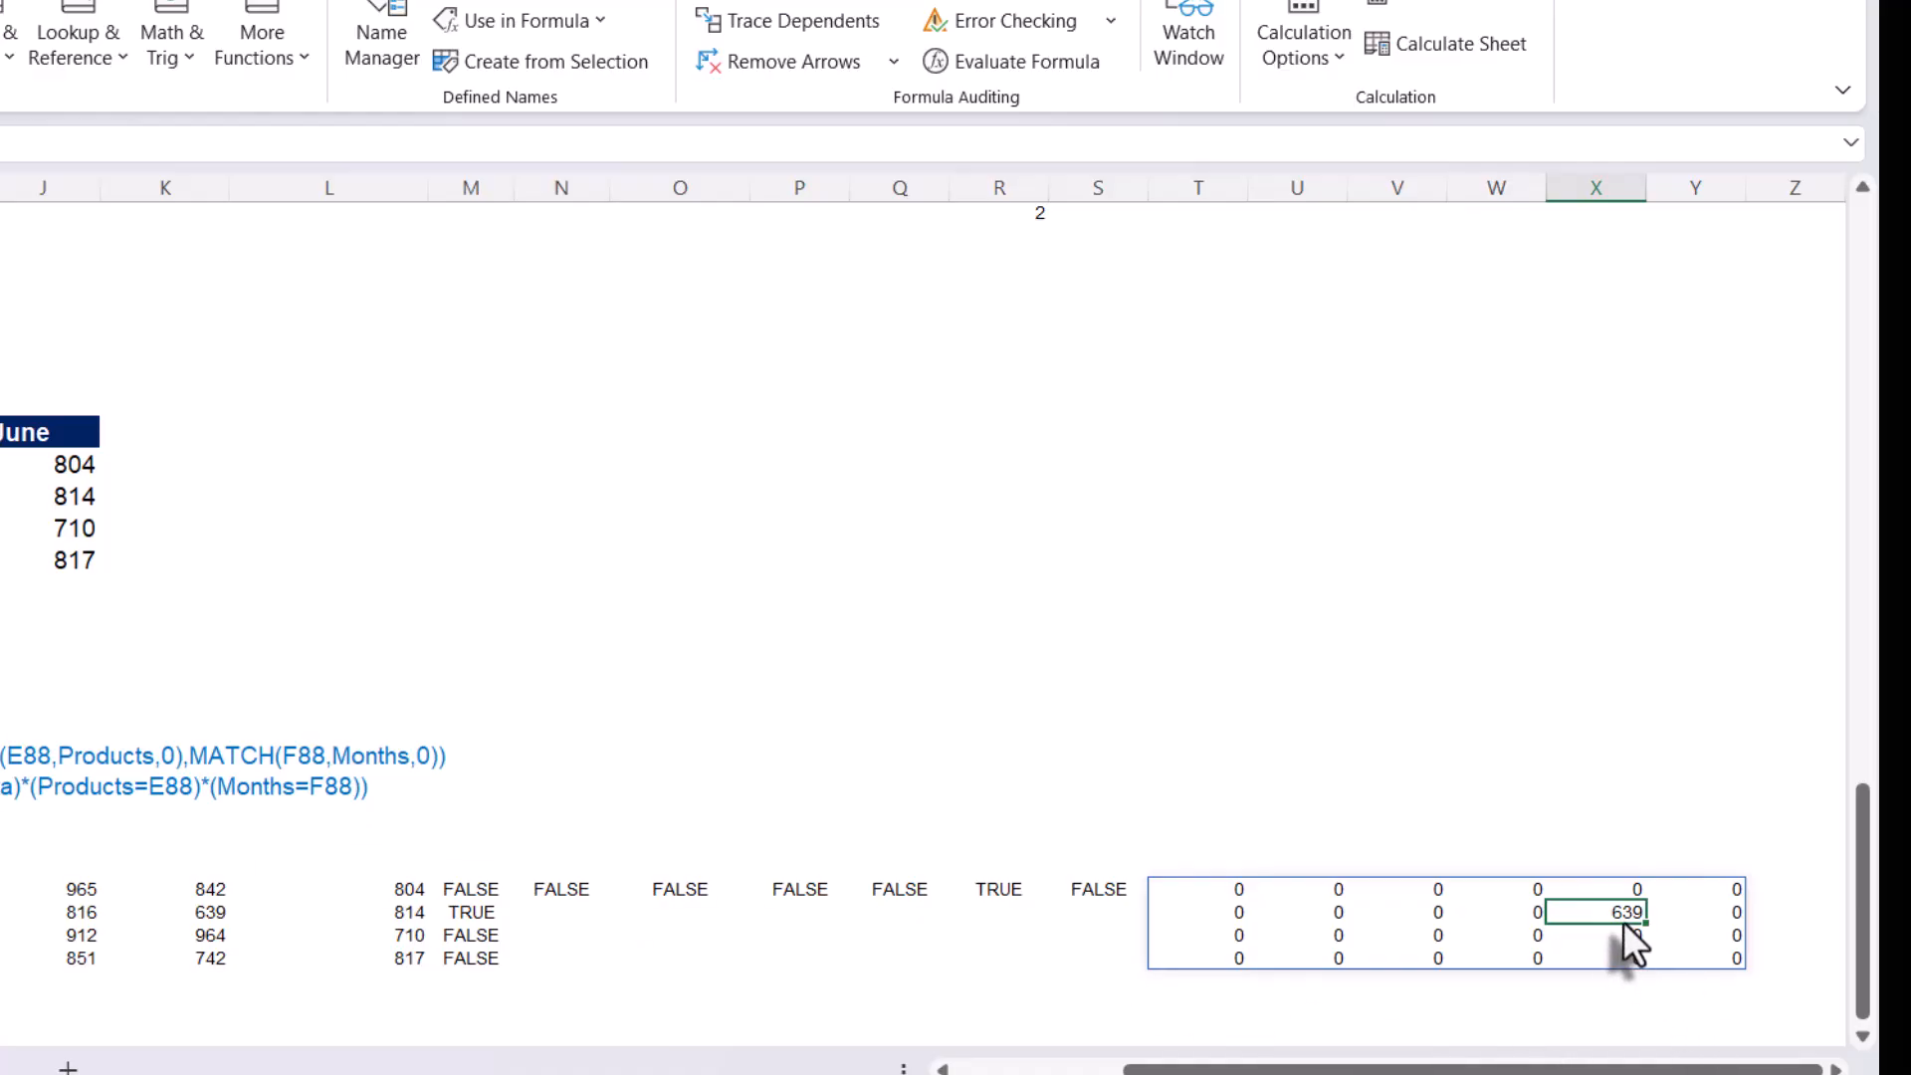
click(1223, 993)
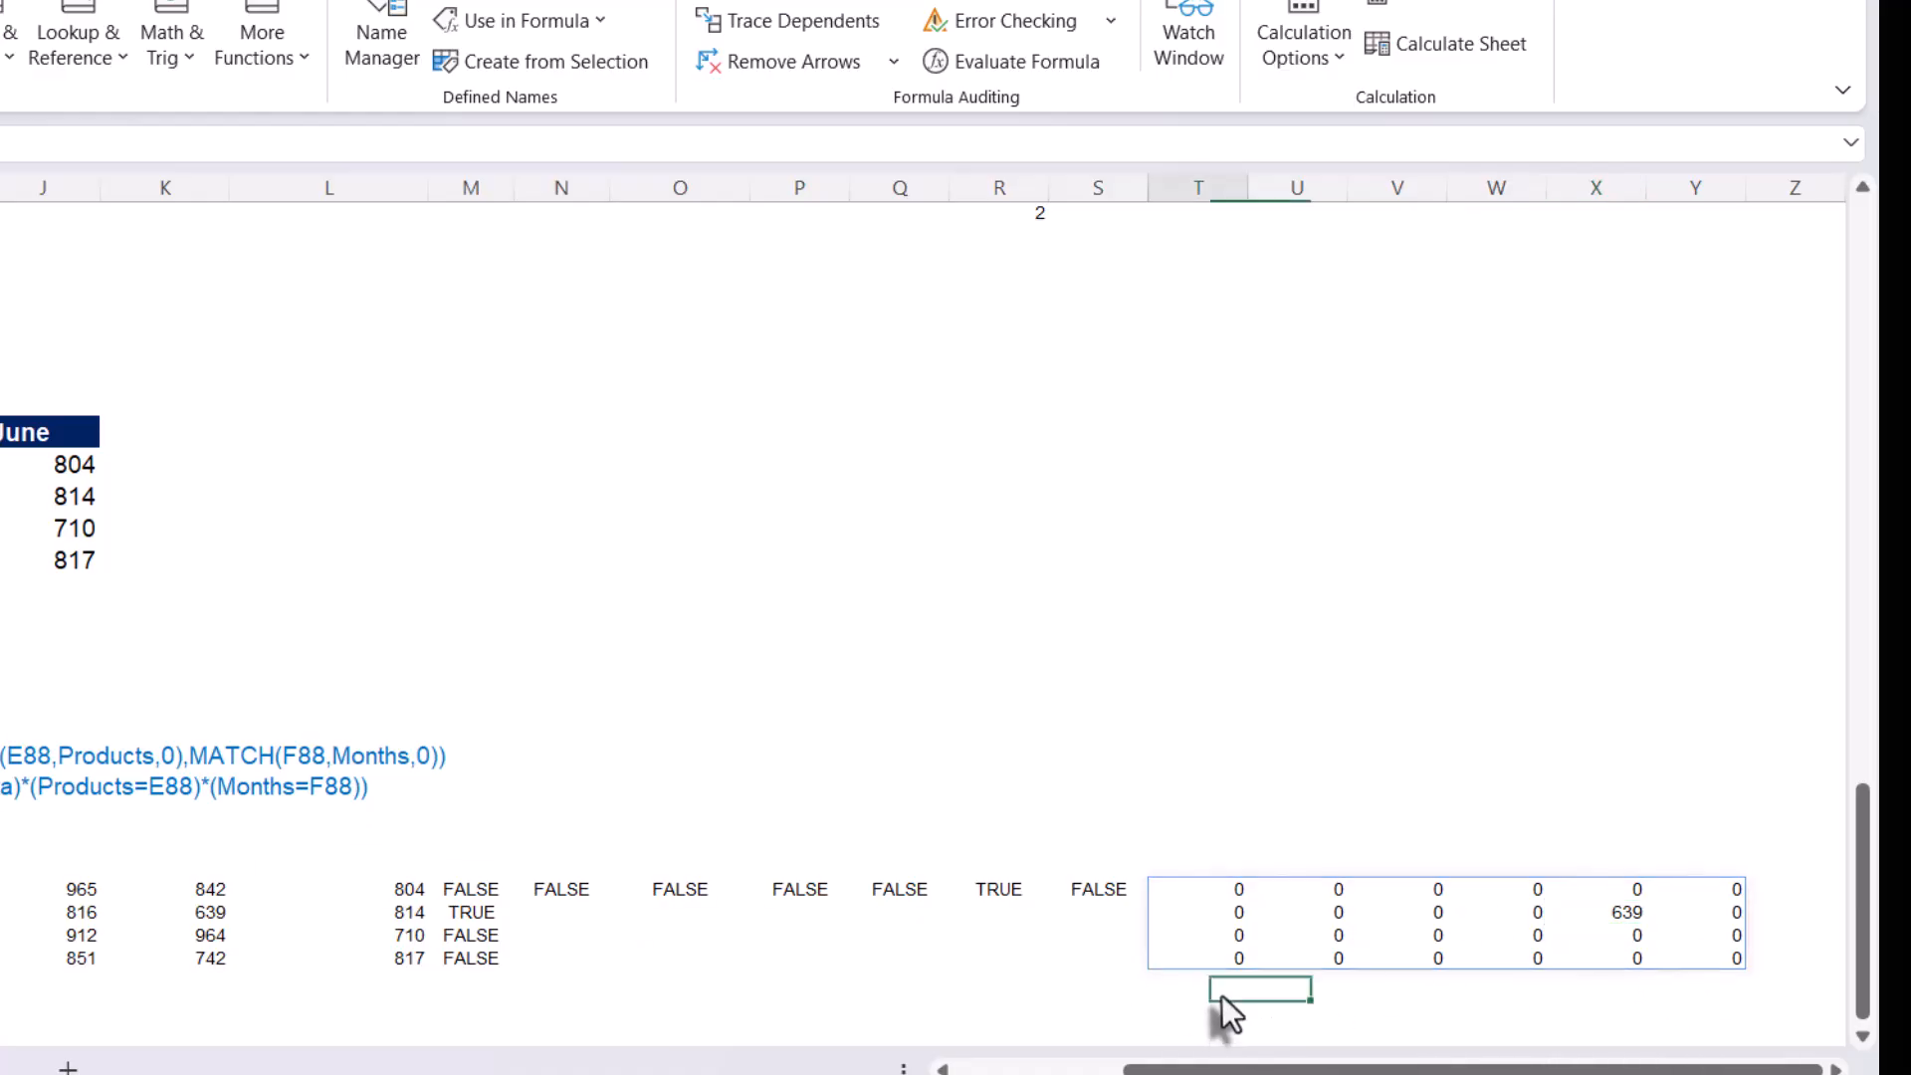
scroll(1195, 945, down, 1)
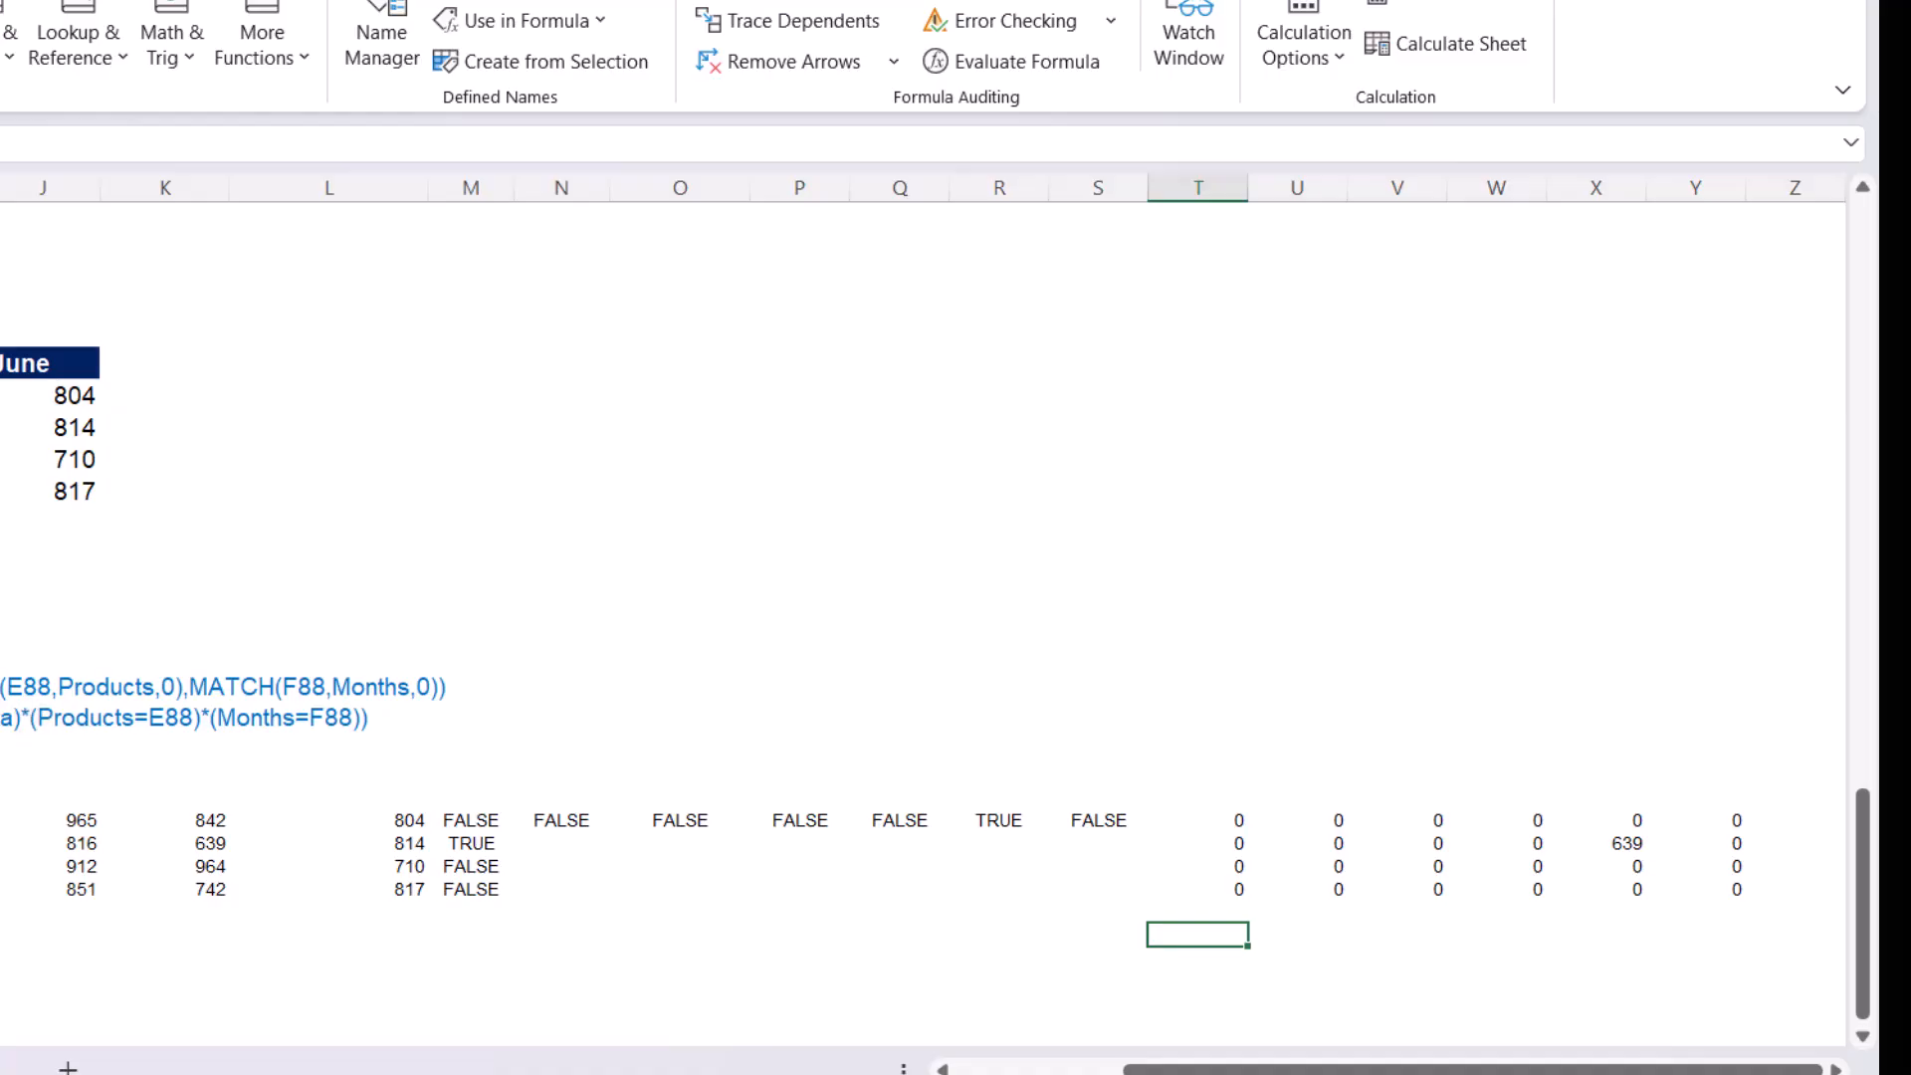
drag(1236, 823, 1709, 900)
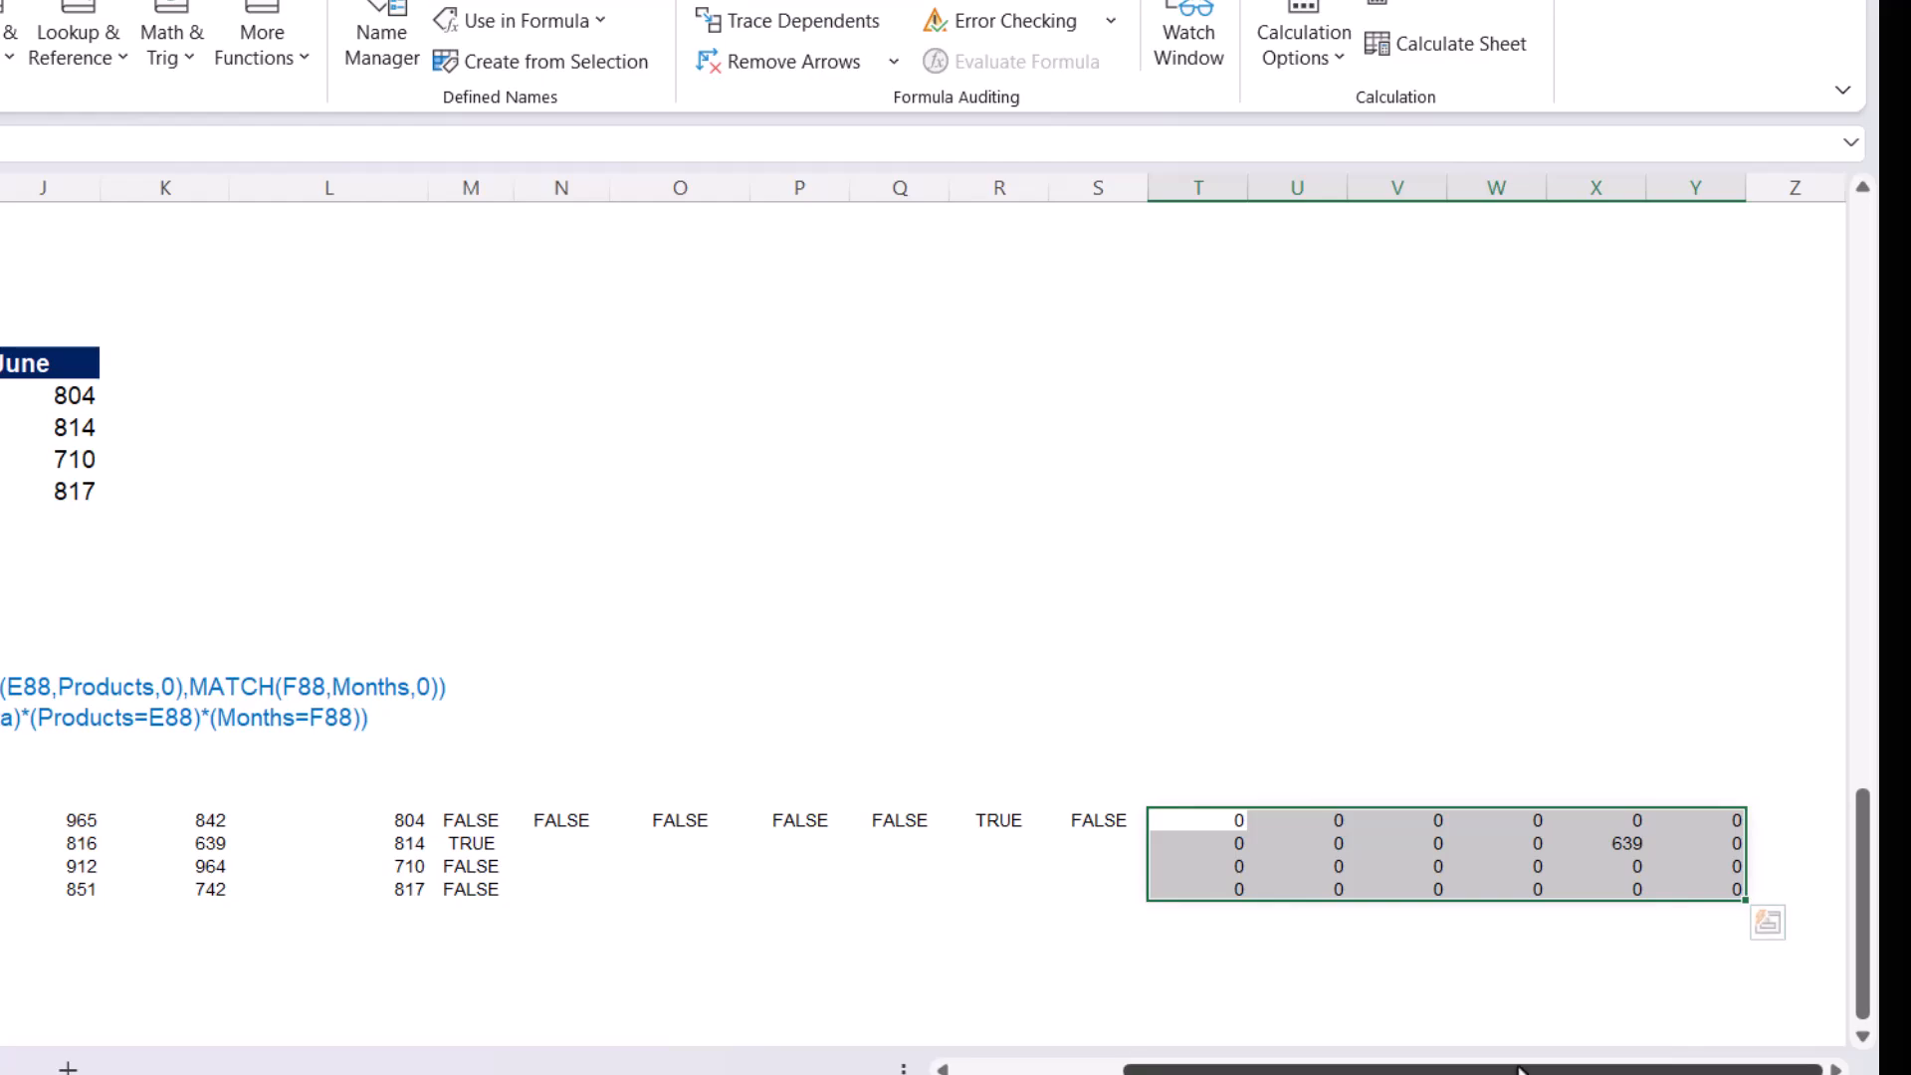
Fill the SUMPRODUCT lookup formula in G89 down into G90
drag(1520, 1070, 1352, 1071)
click(284, 717)
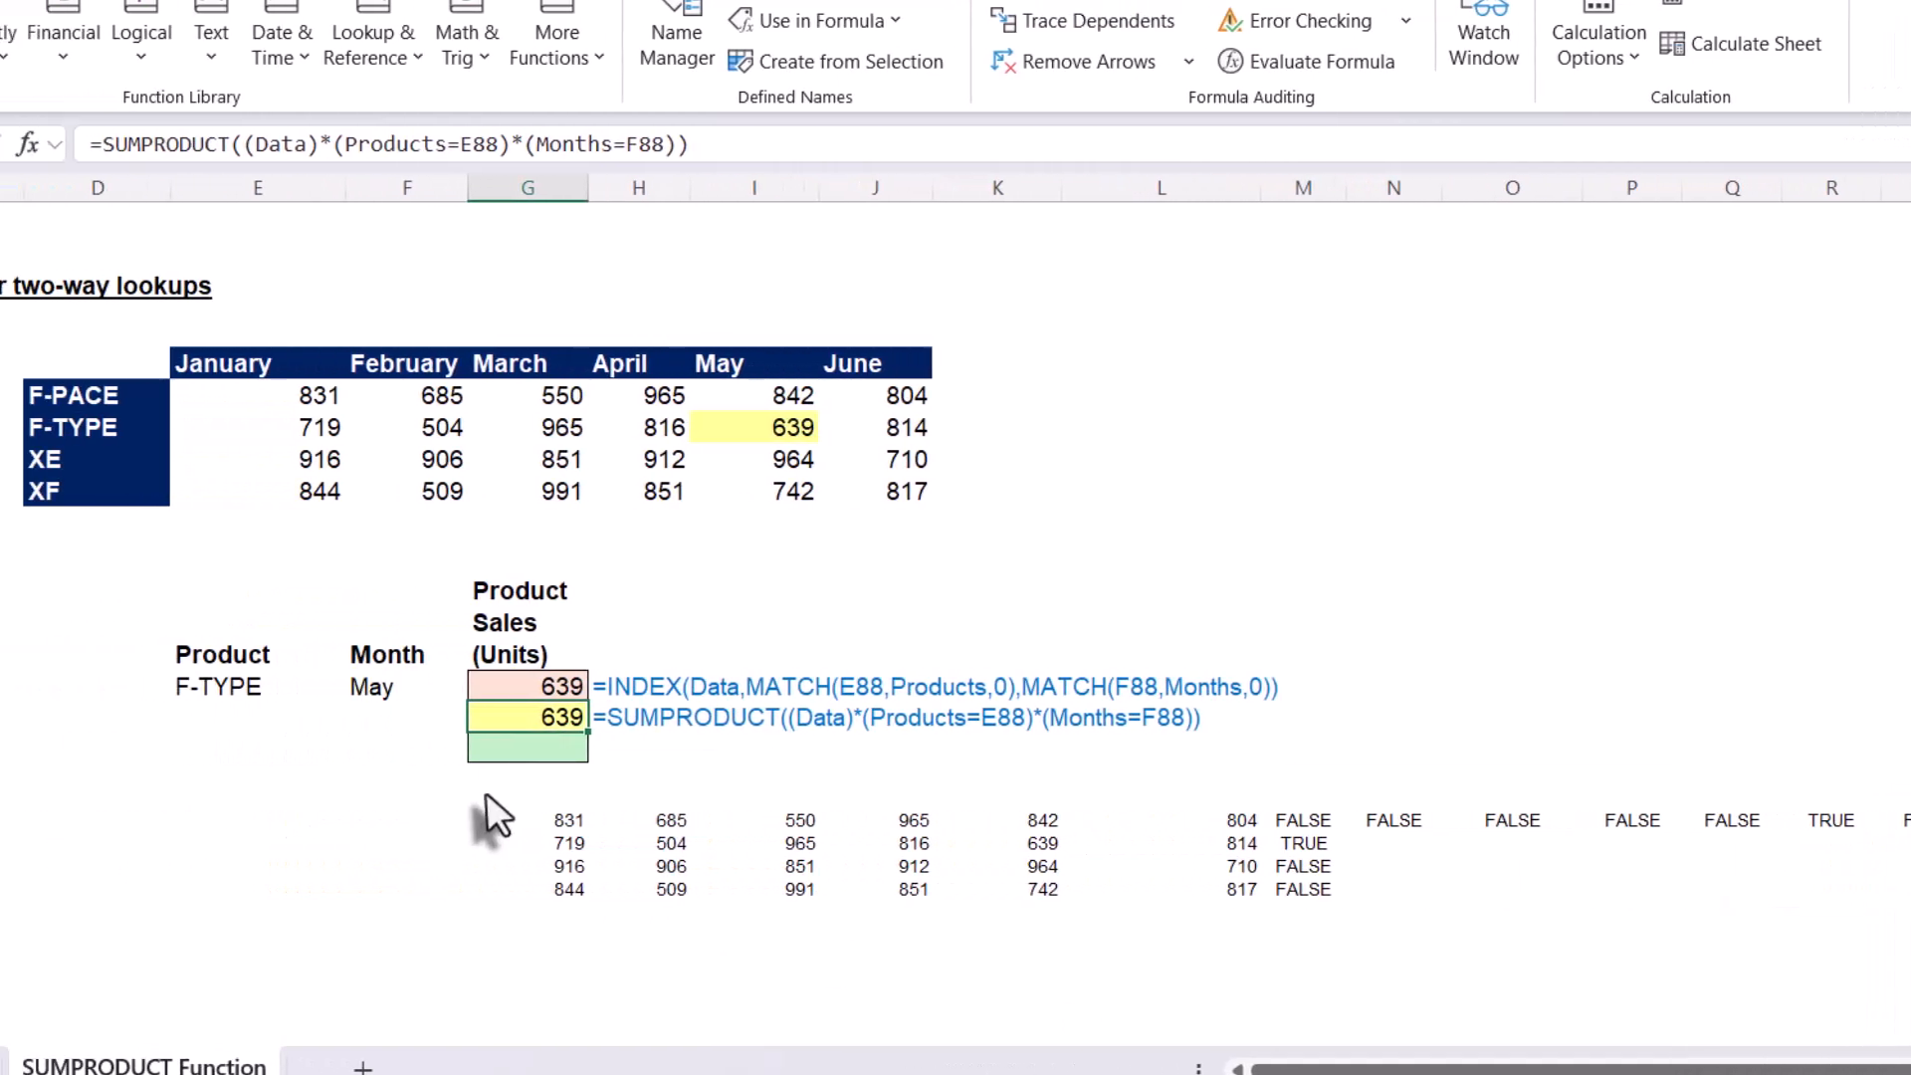
drag(586, 730, 653, 764)
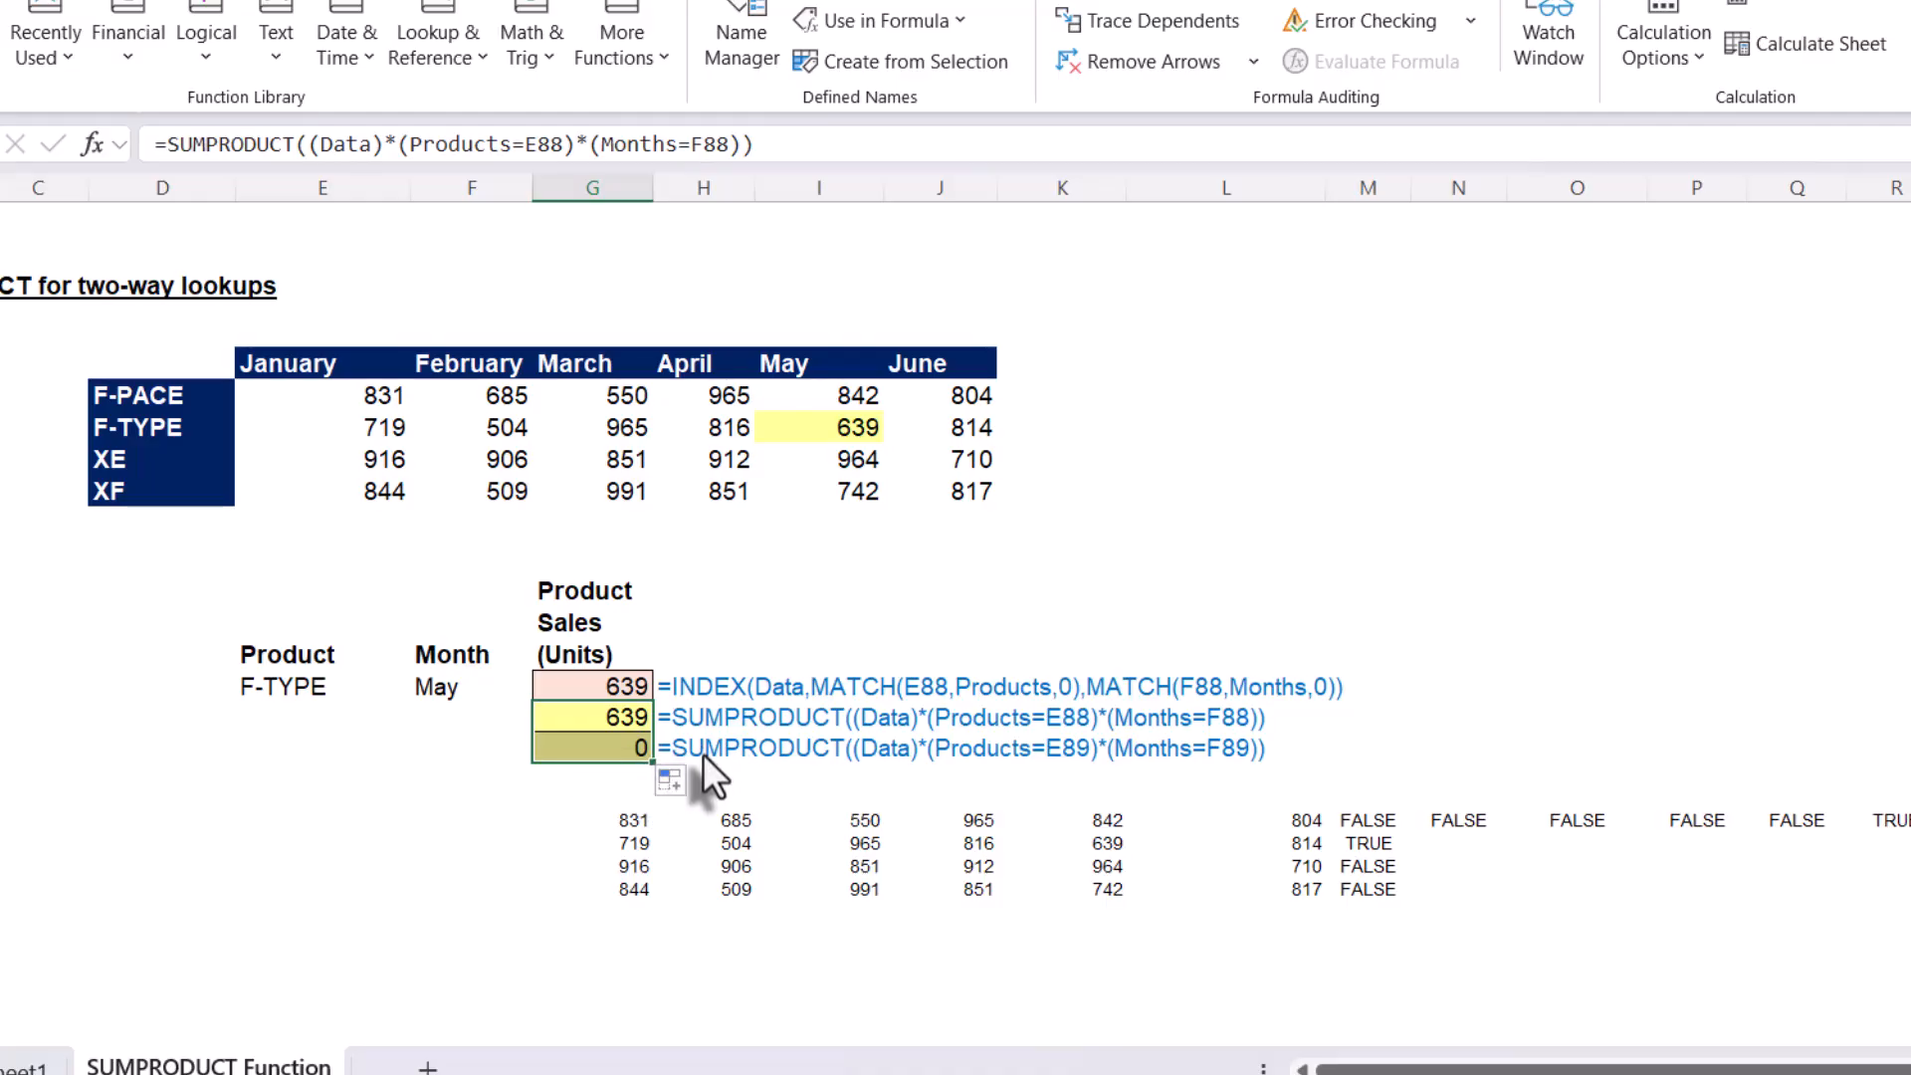
Change the formula in G90 to =SUM((Data)*(Products=E88)*(Months=F88))
double_click(626, 747)
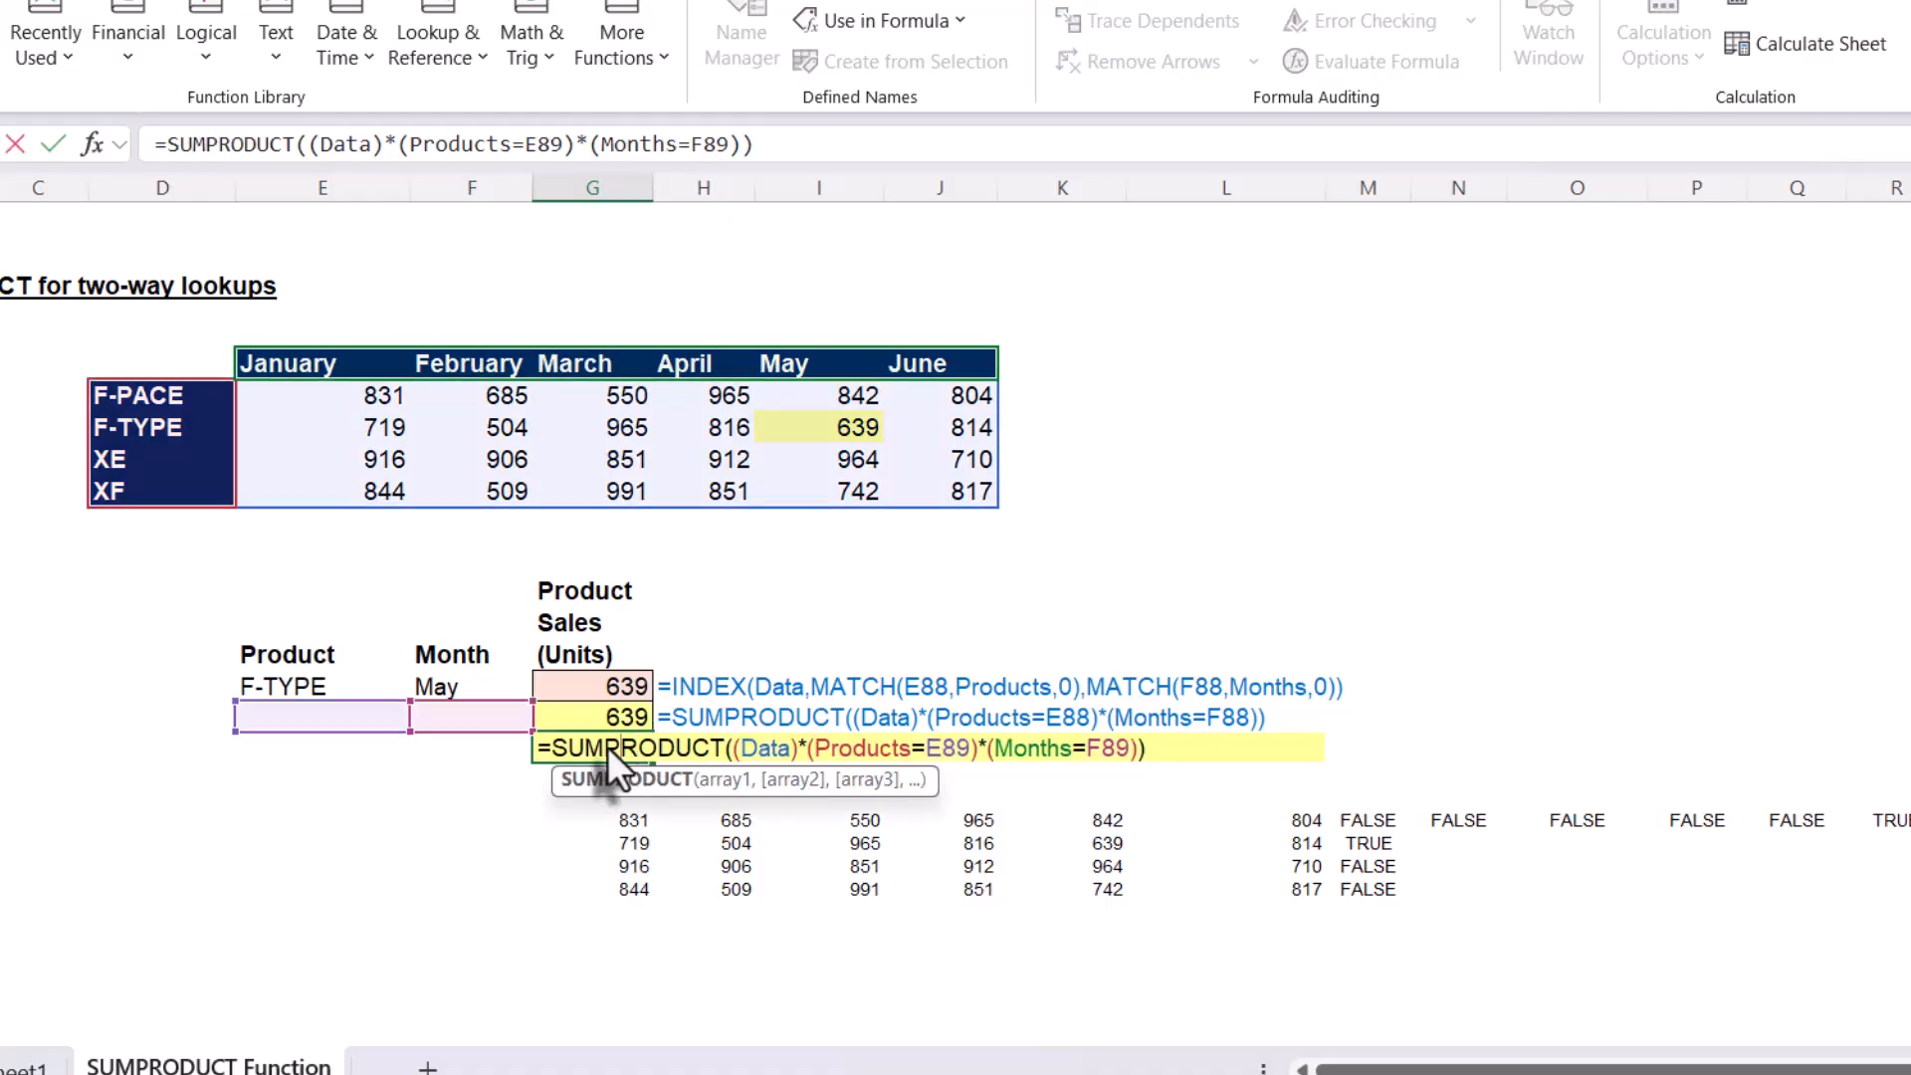
drag(607, 747, 665, 762)
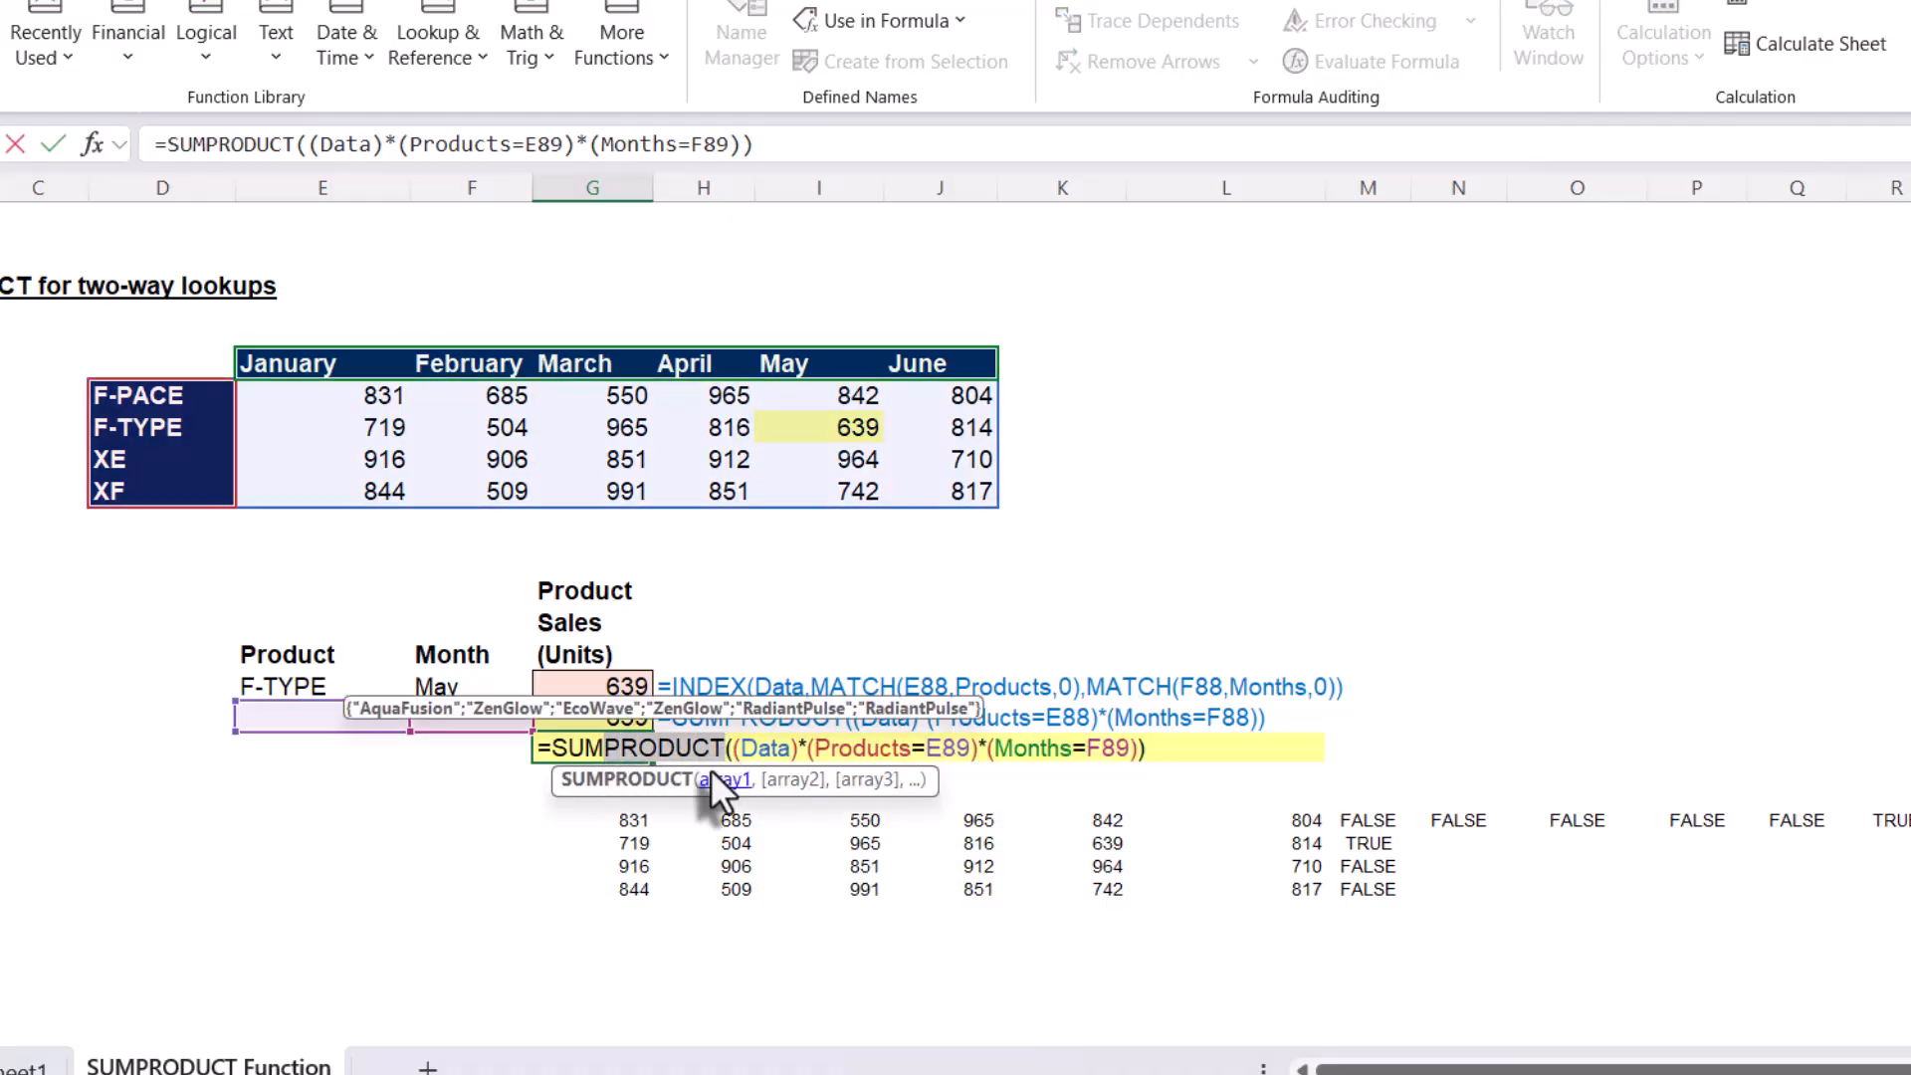
key(Delete)
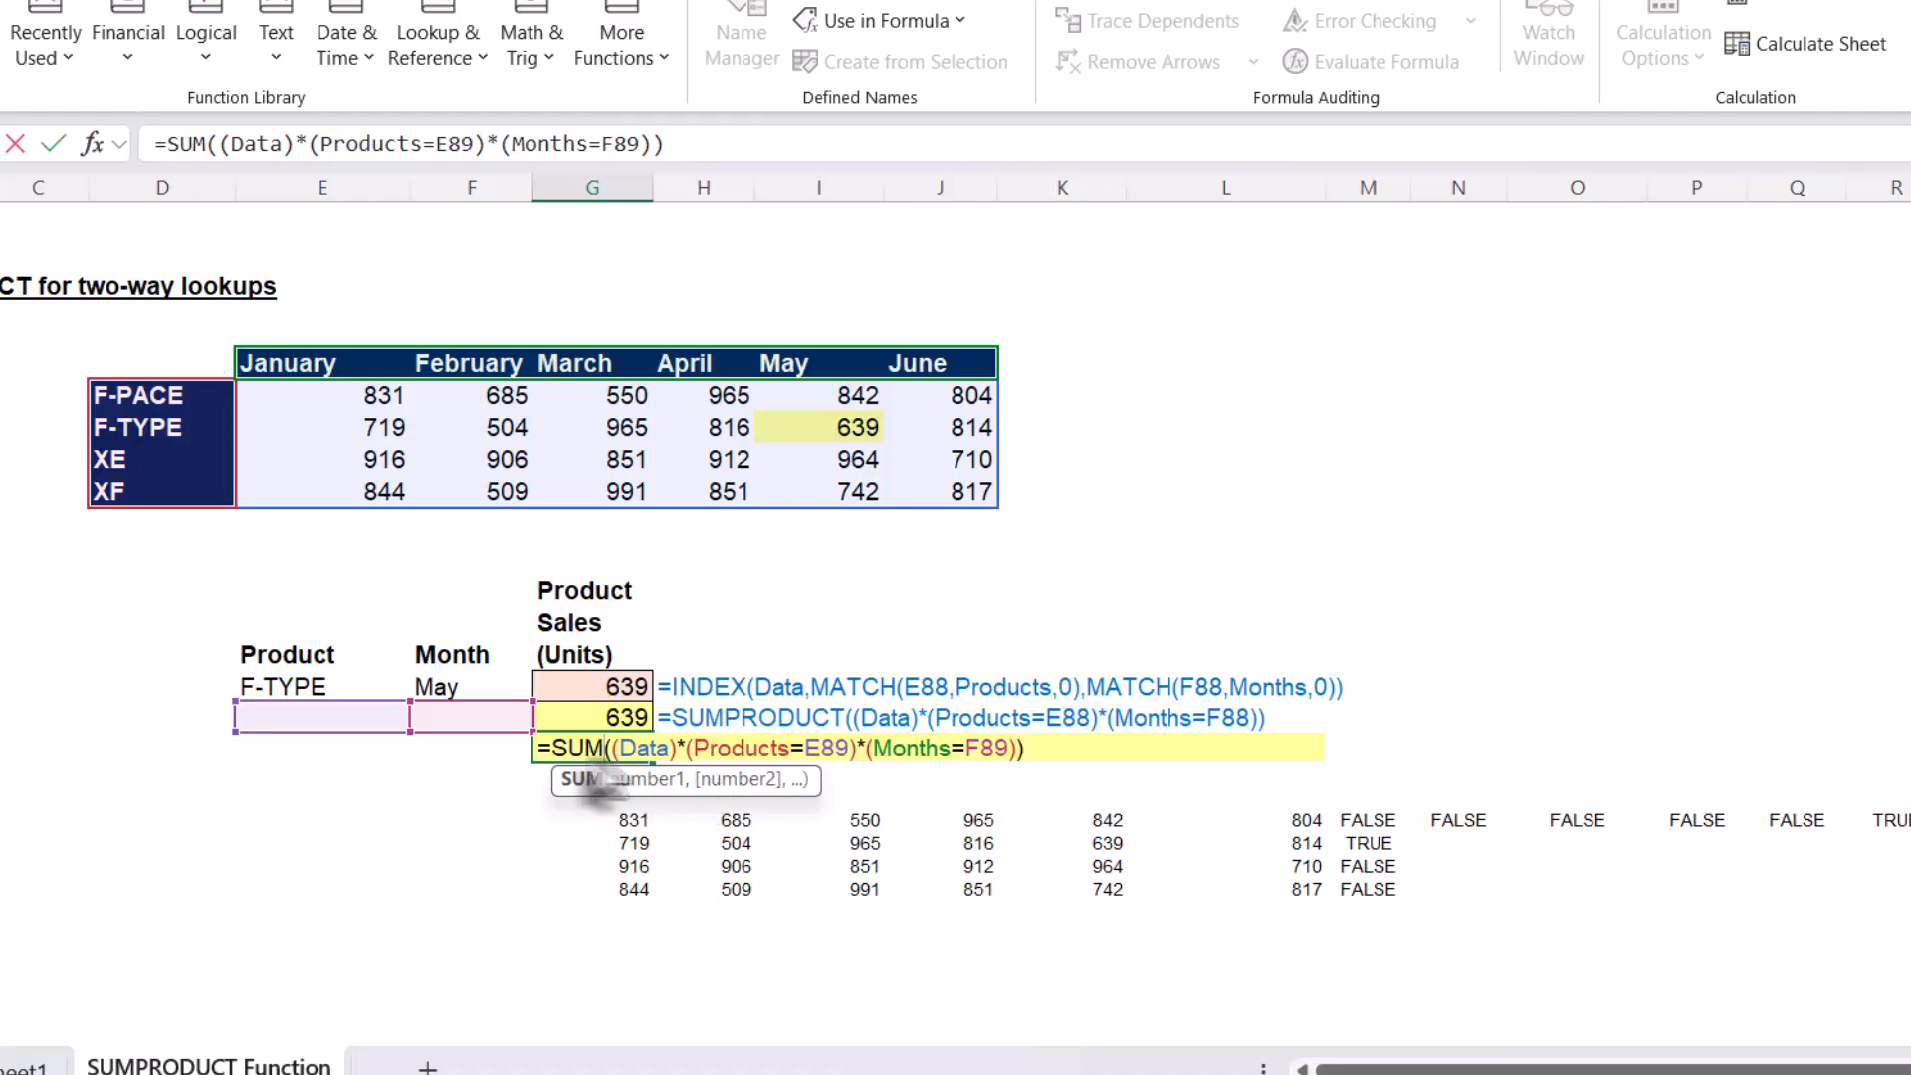
click(342, 691)
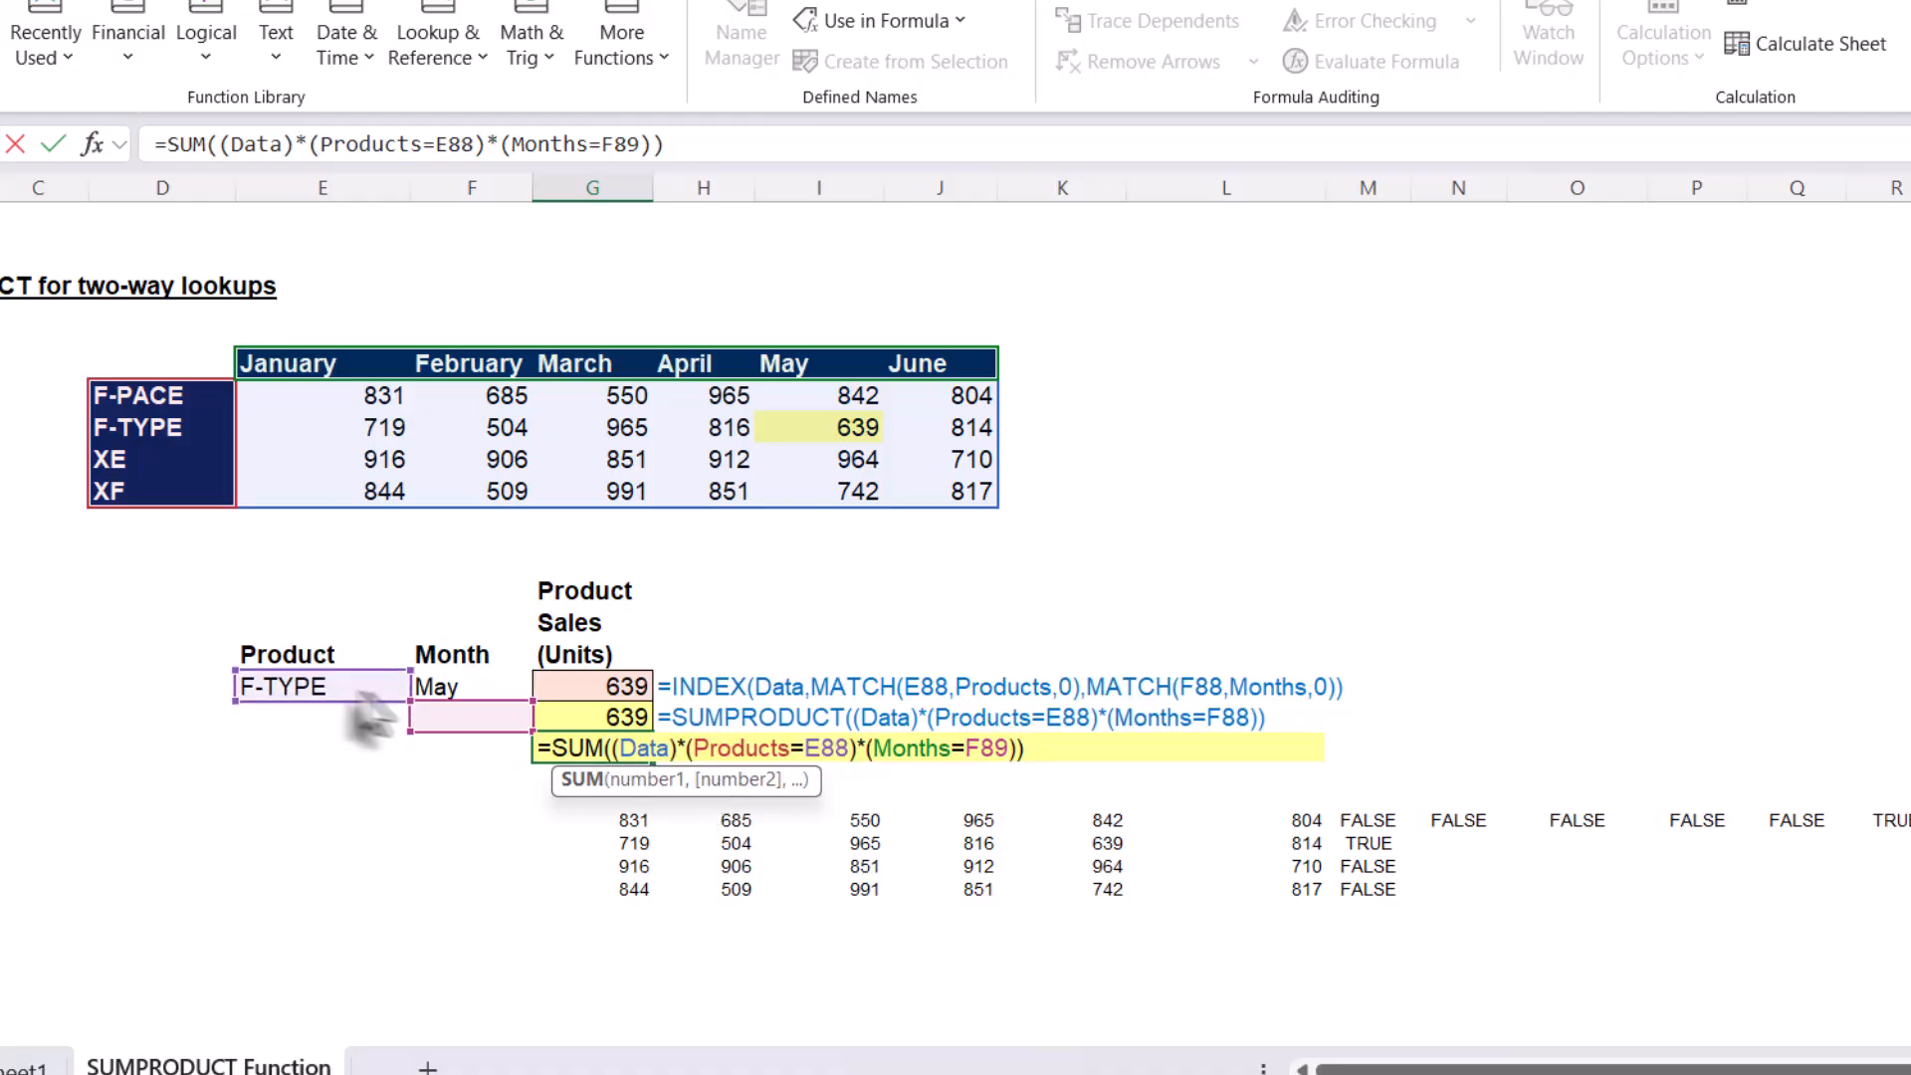
click(472, 689)
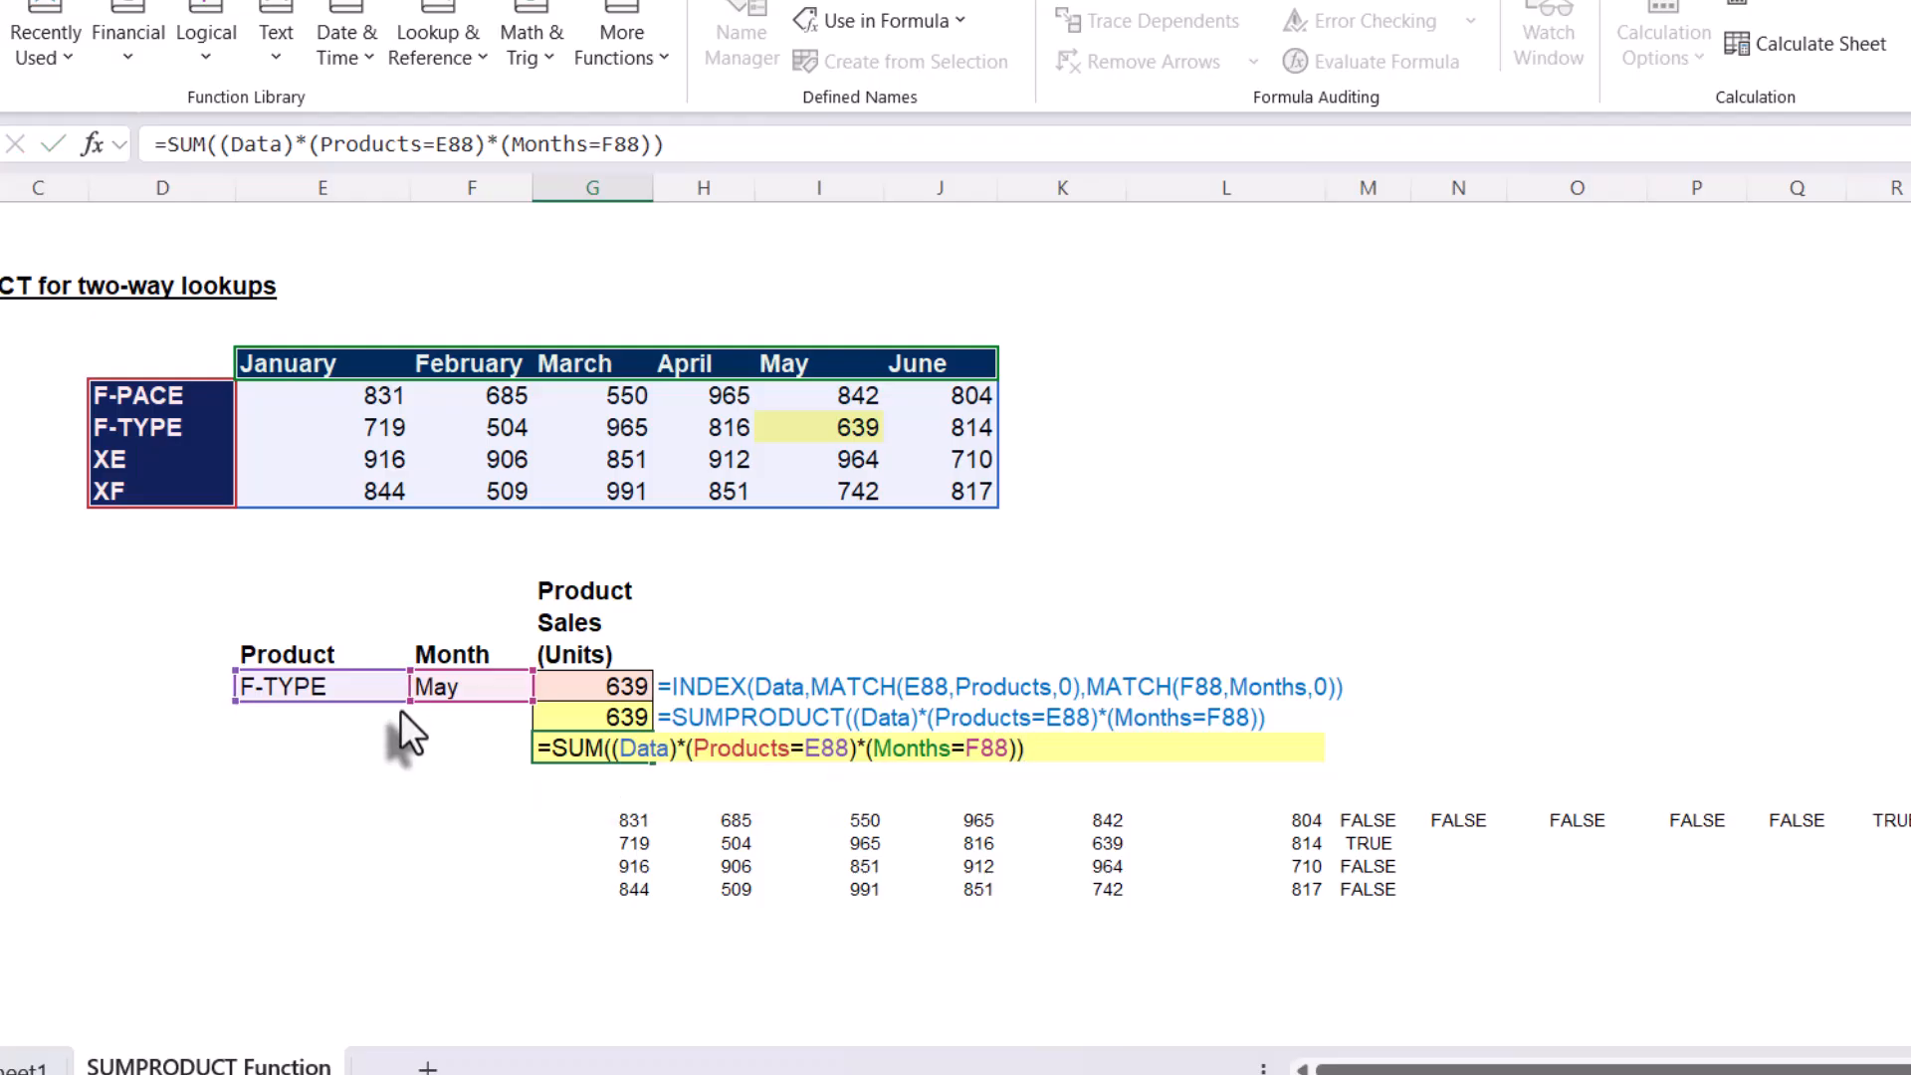
key(Return)
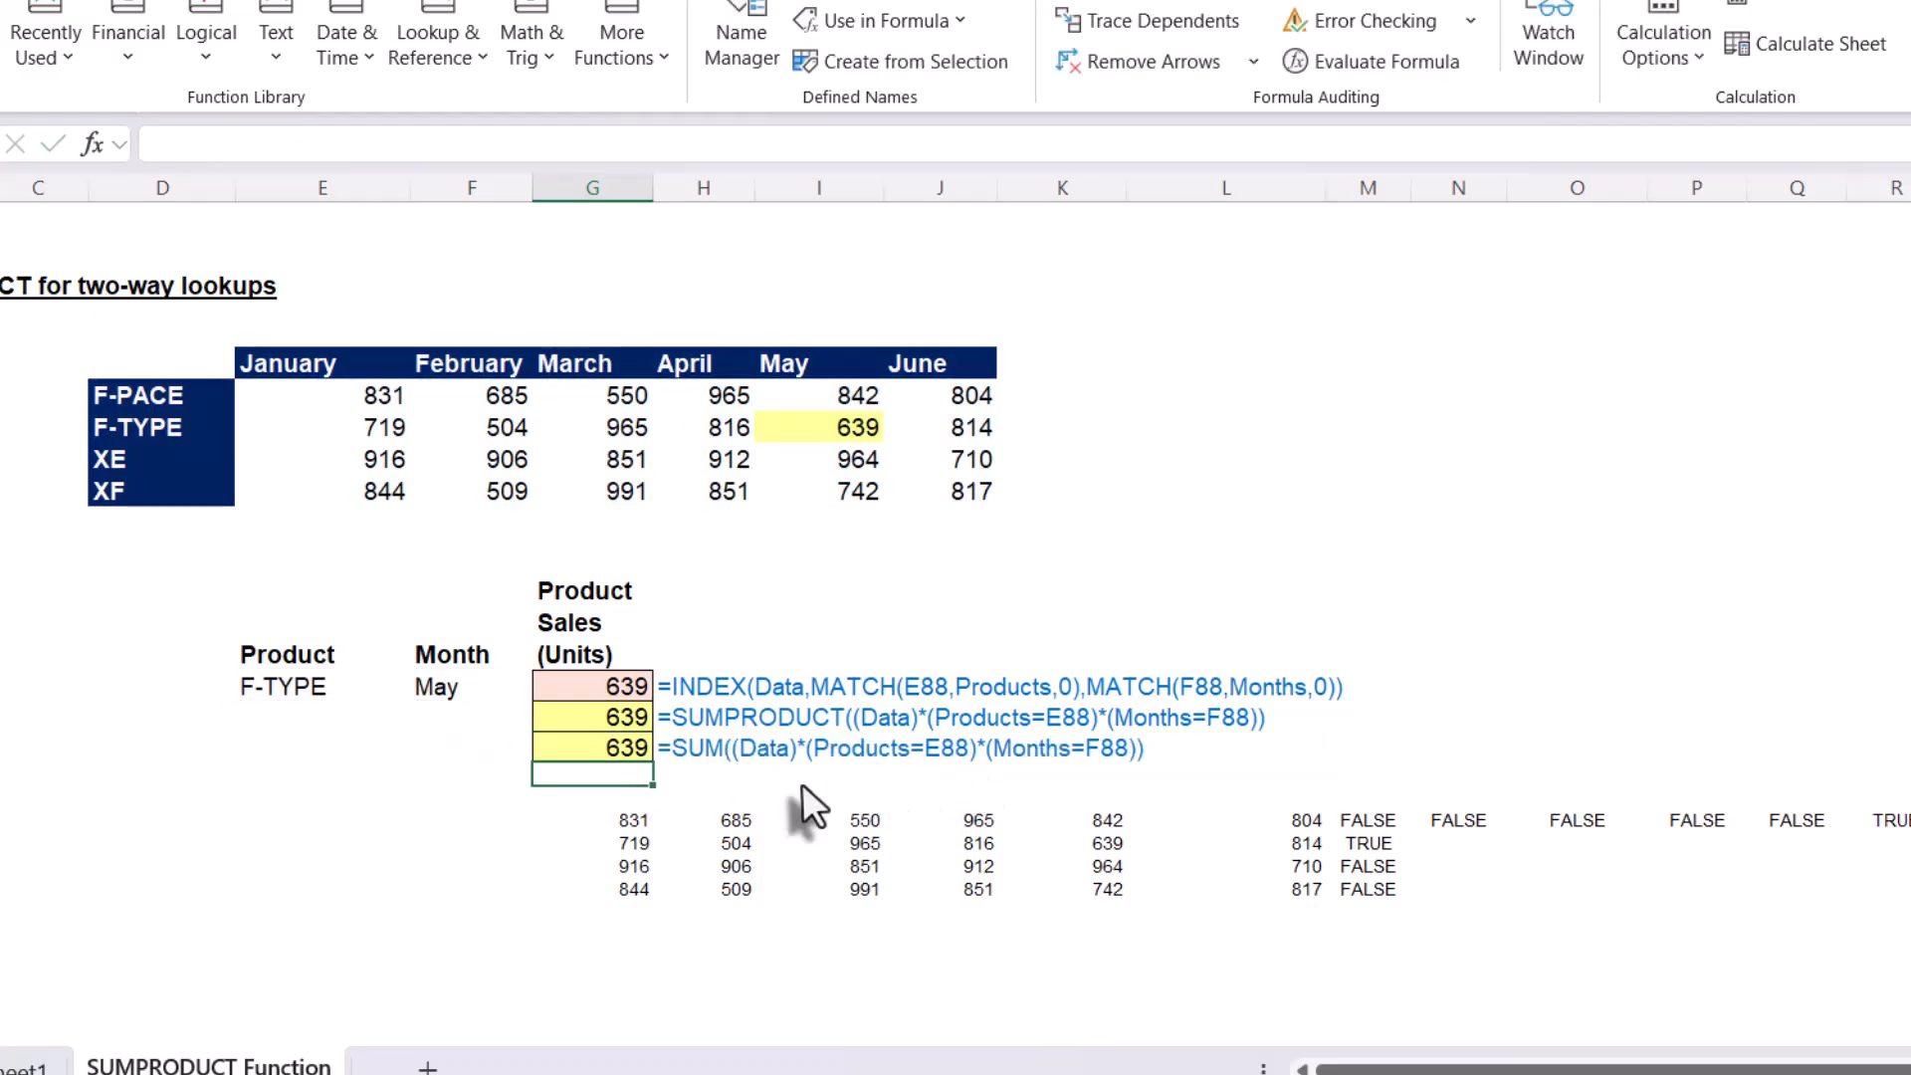
Review the worksheet's SUMPRODUCT examples from the two-way lookups back up to the introductory notes
click(707, 748)
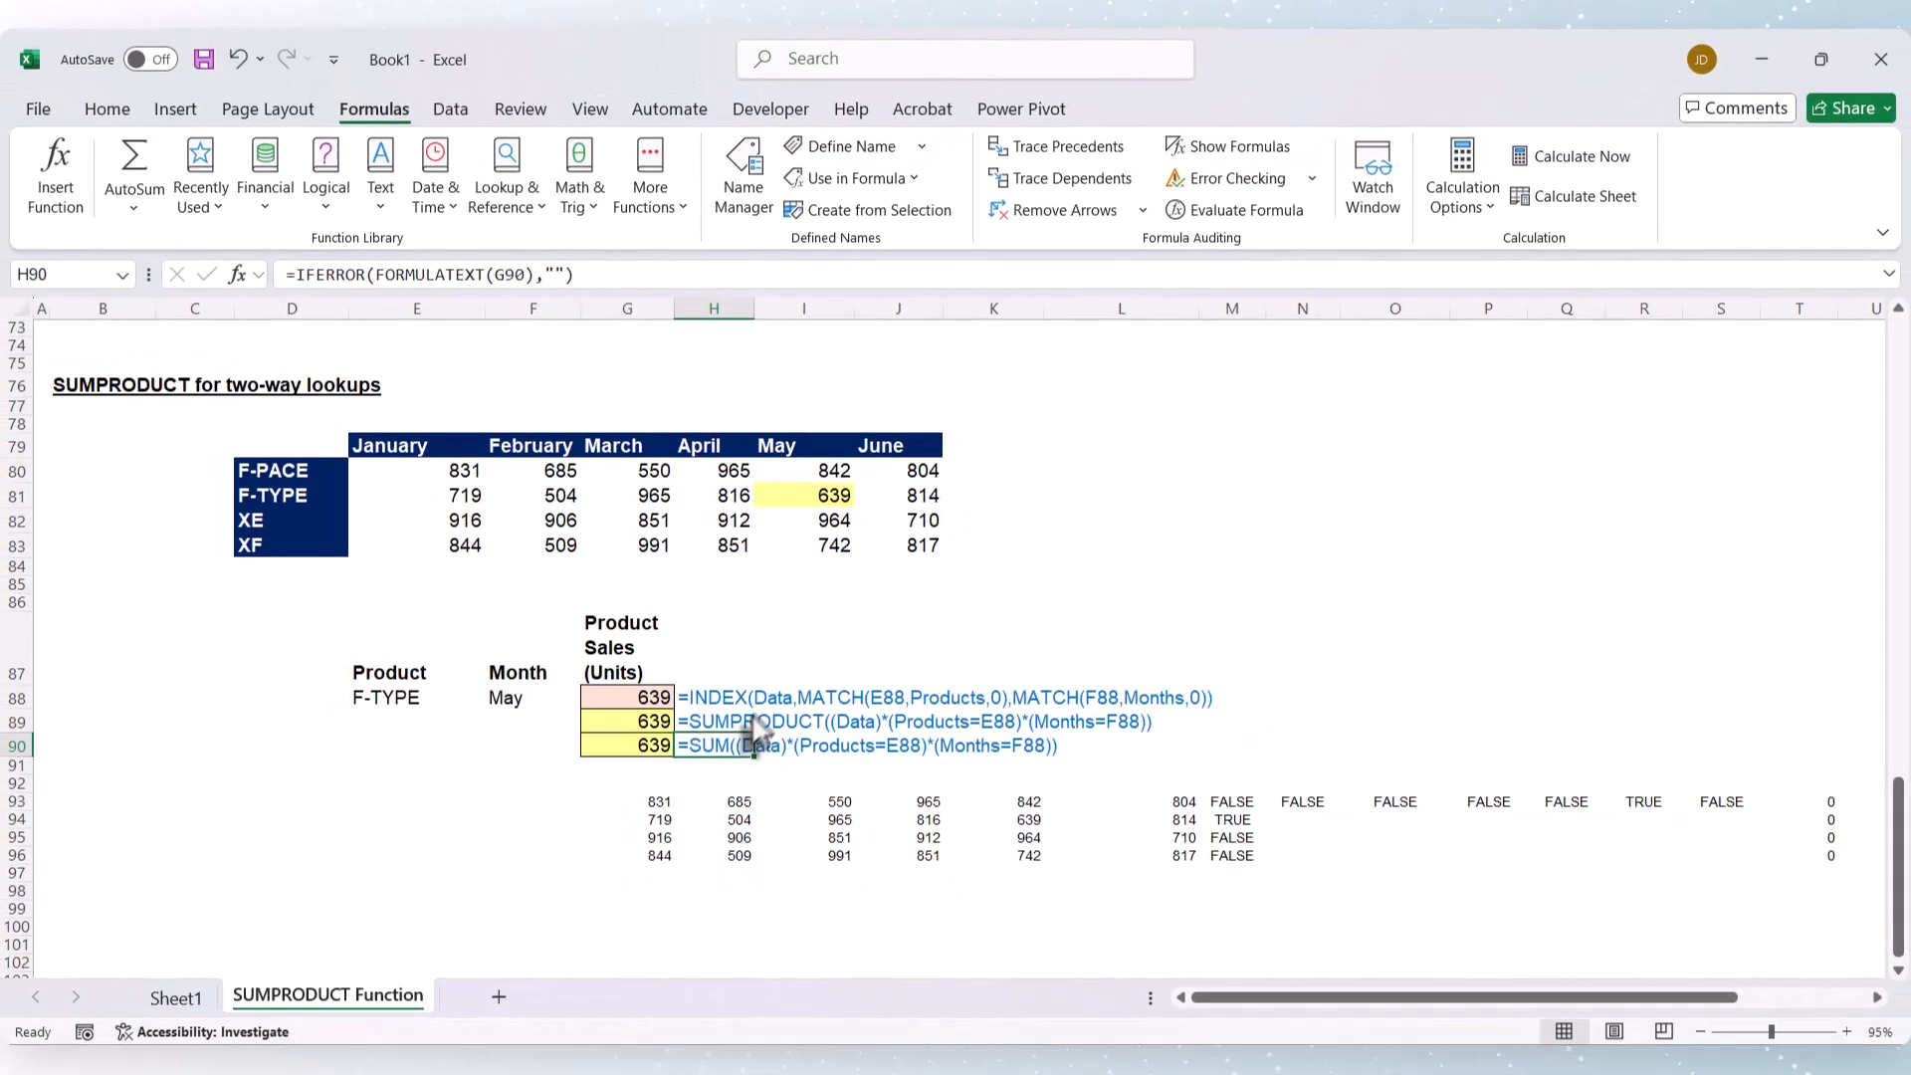
scroll(757, 728, up, 19)
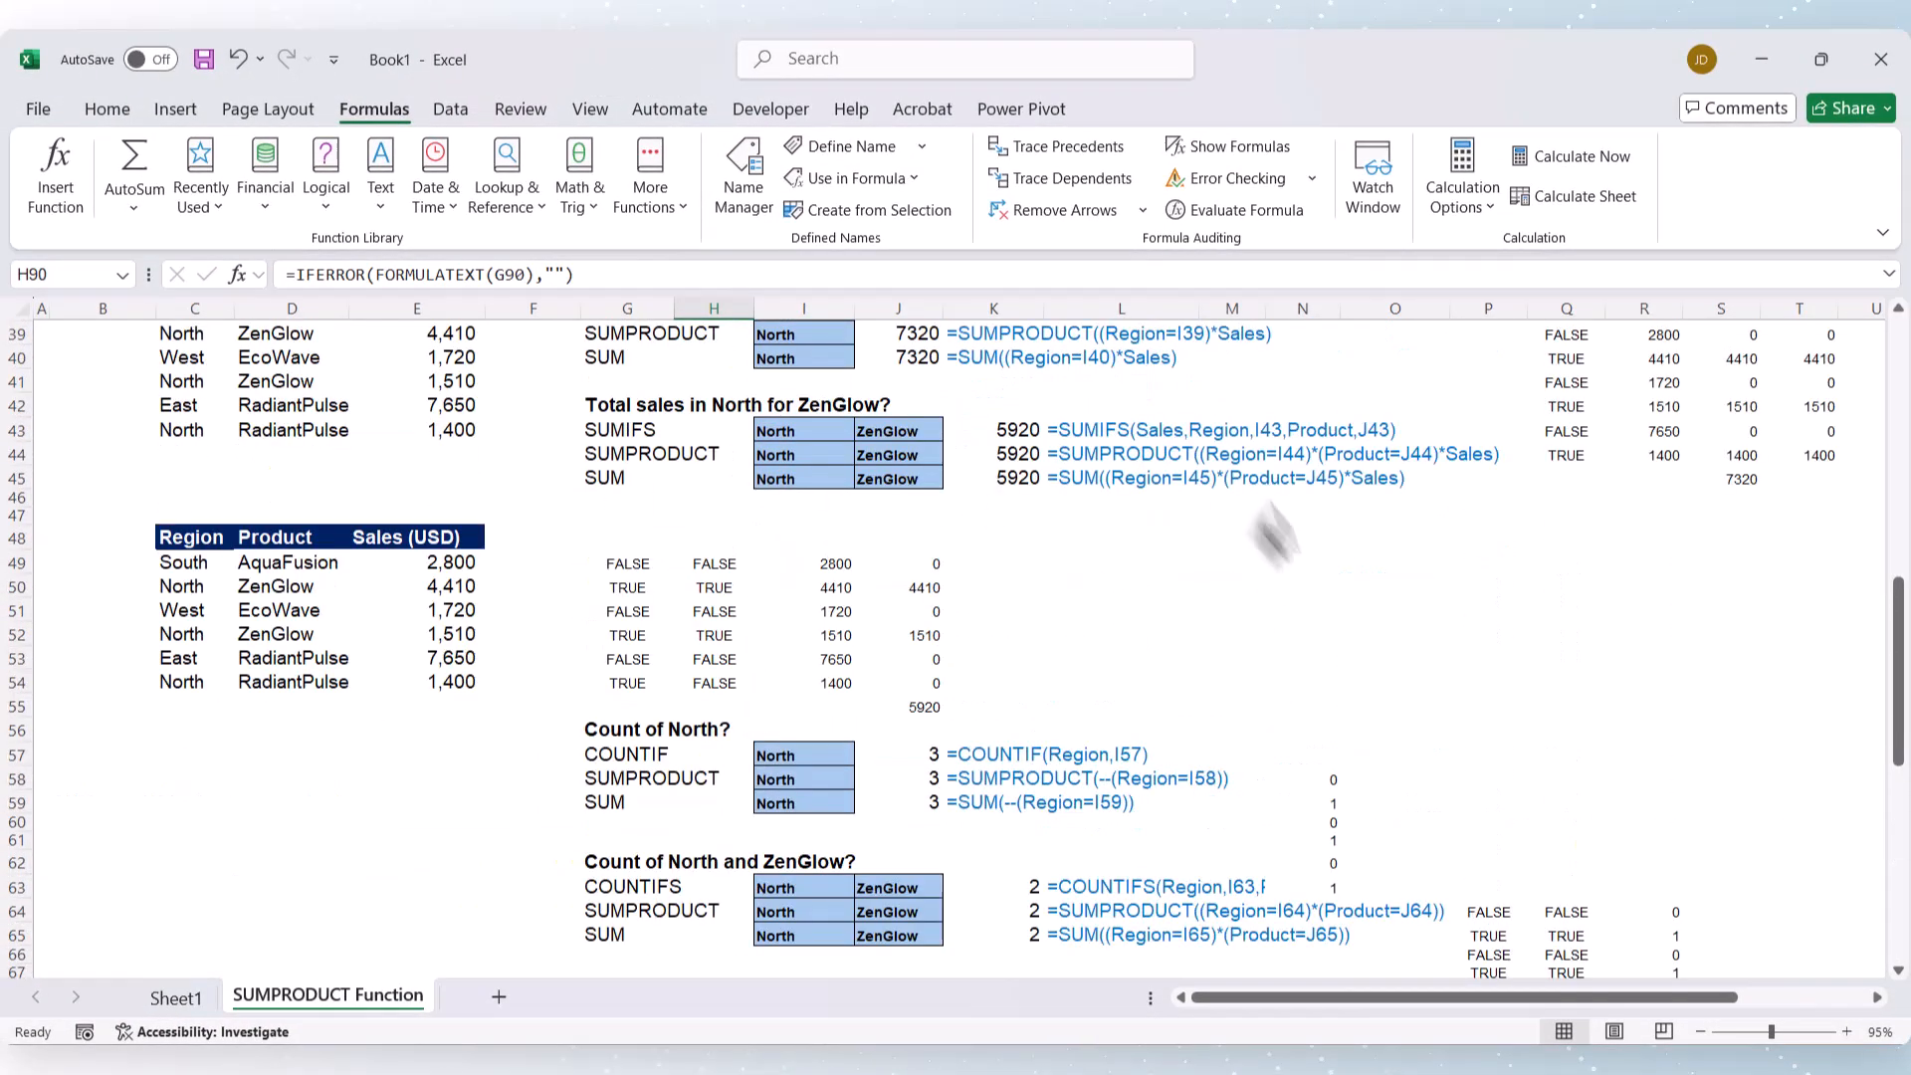
scroll(862, 675, up, 5)
scroll(862, 676, down, 20)
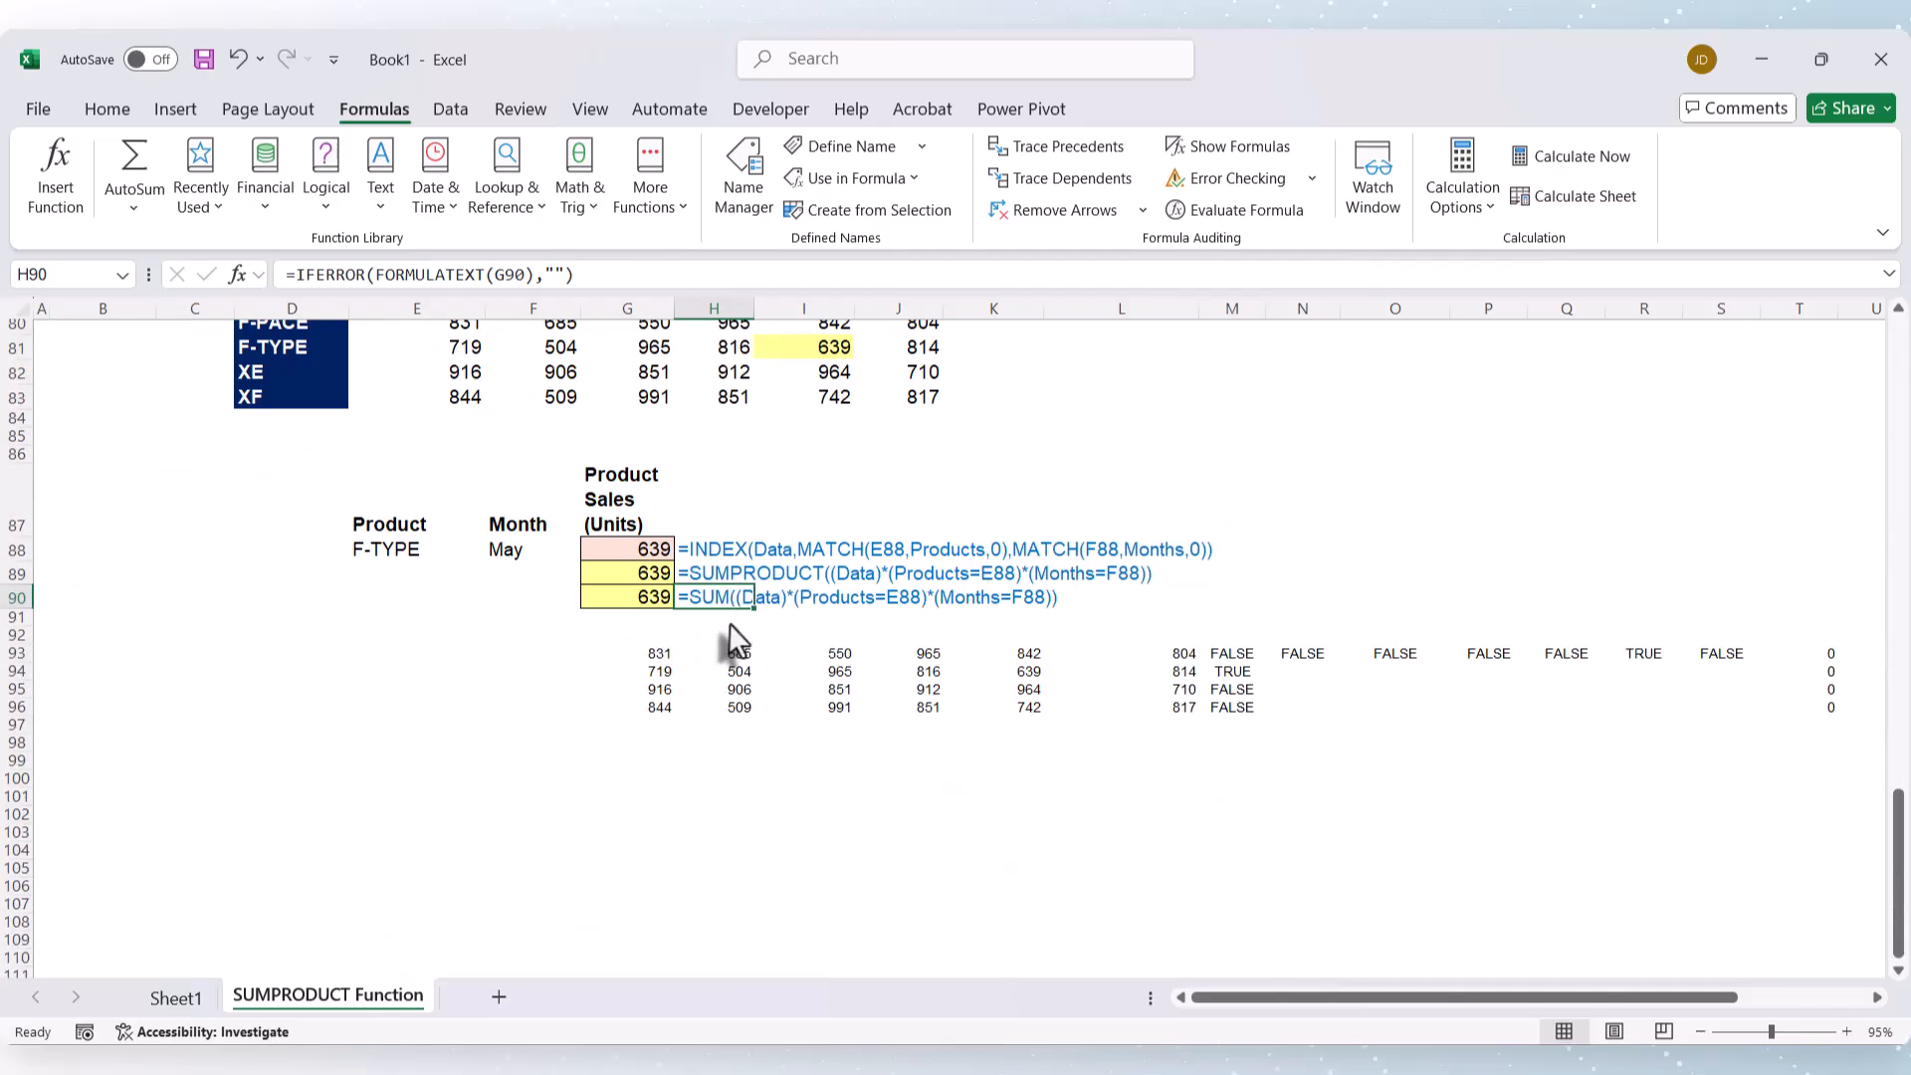
scroll(733, 610, up, 20)
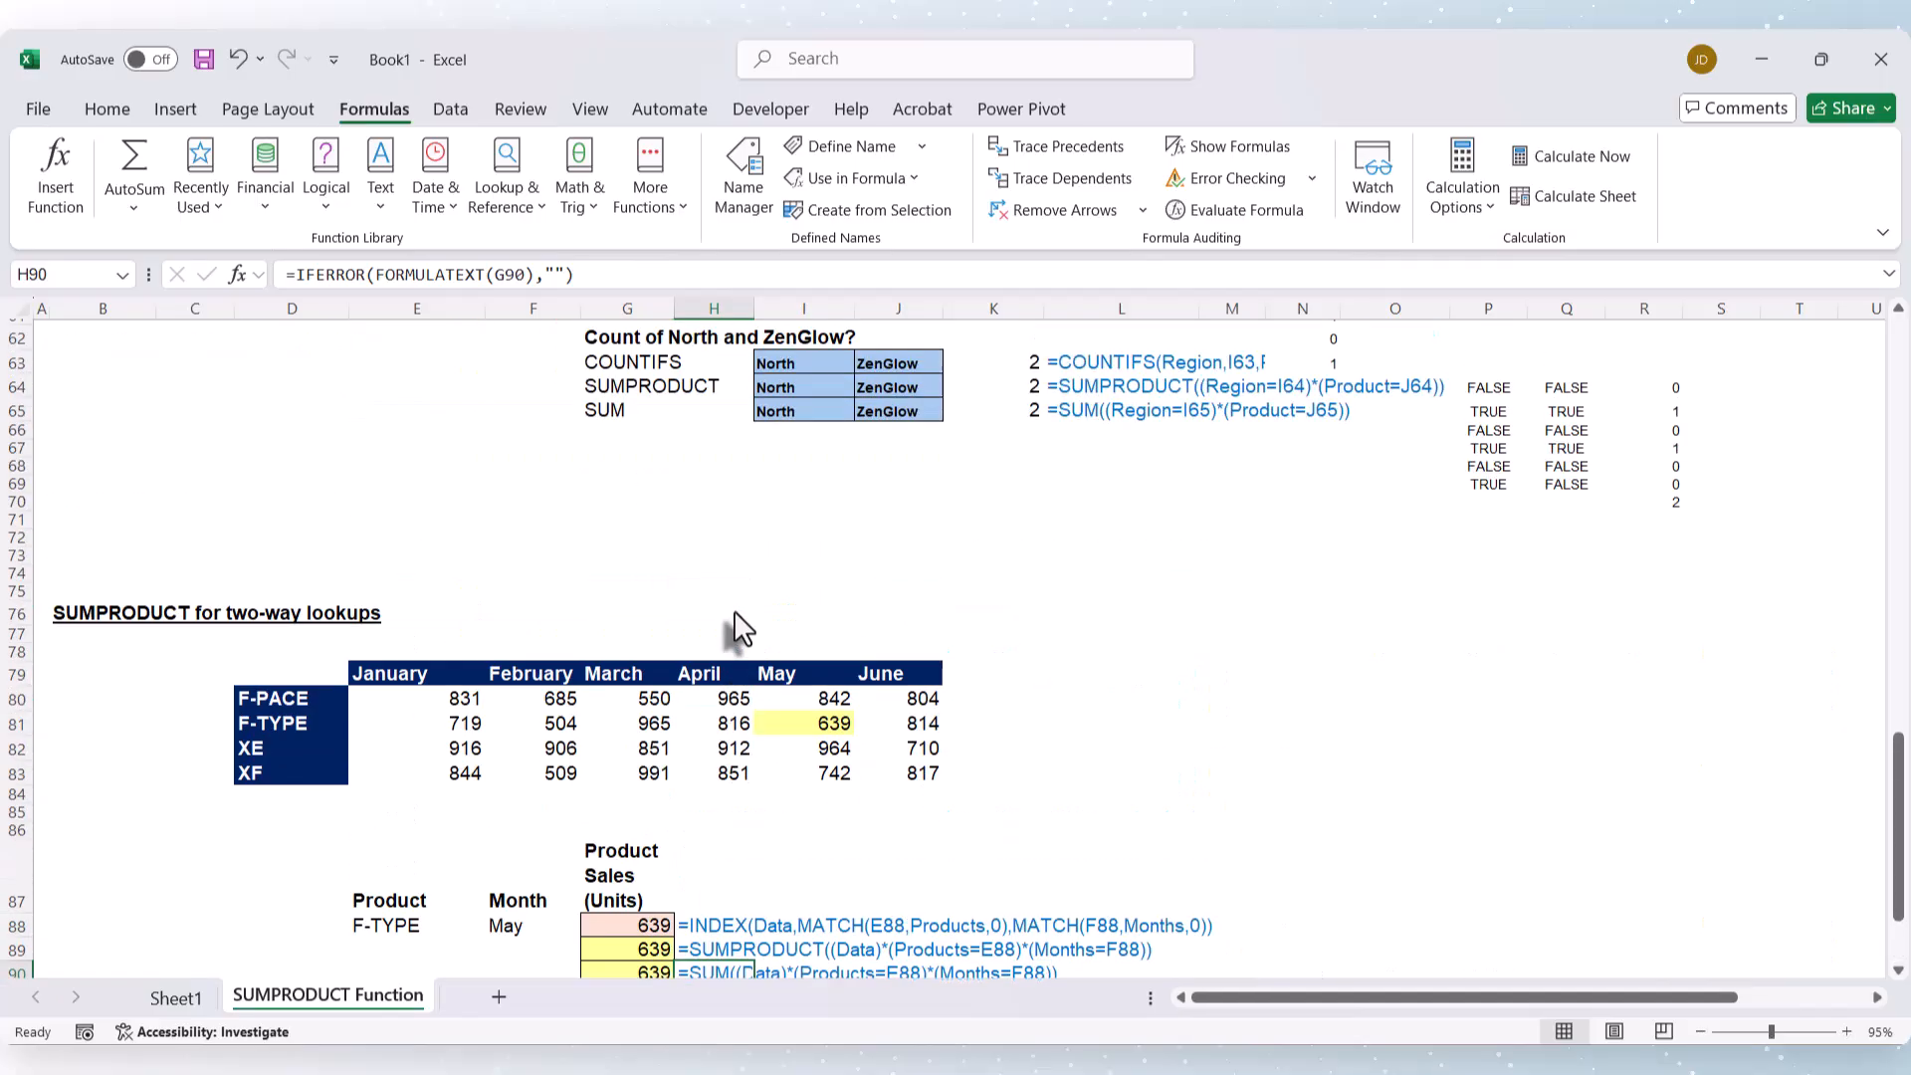
scroll(734, 610, up, 6)
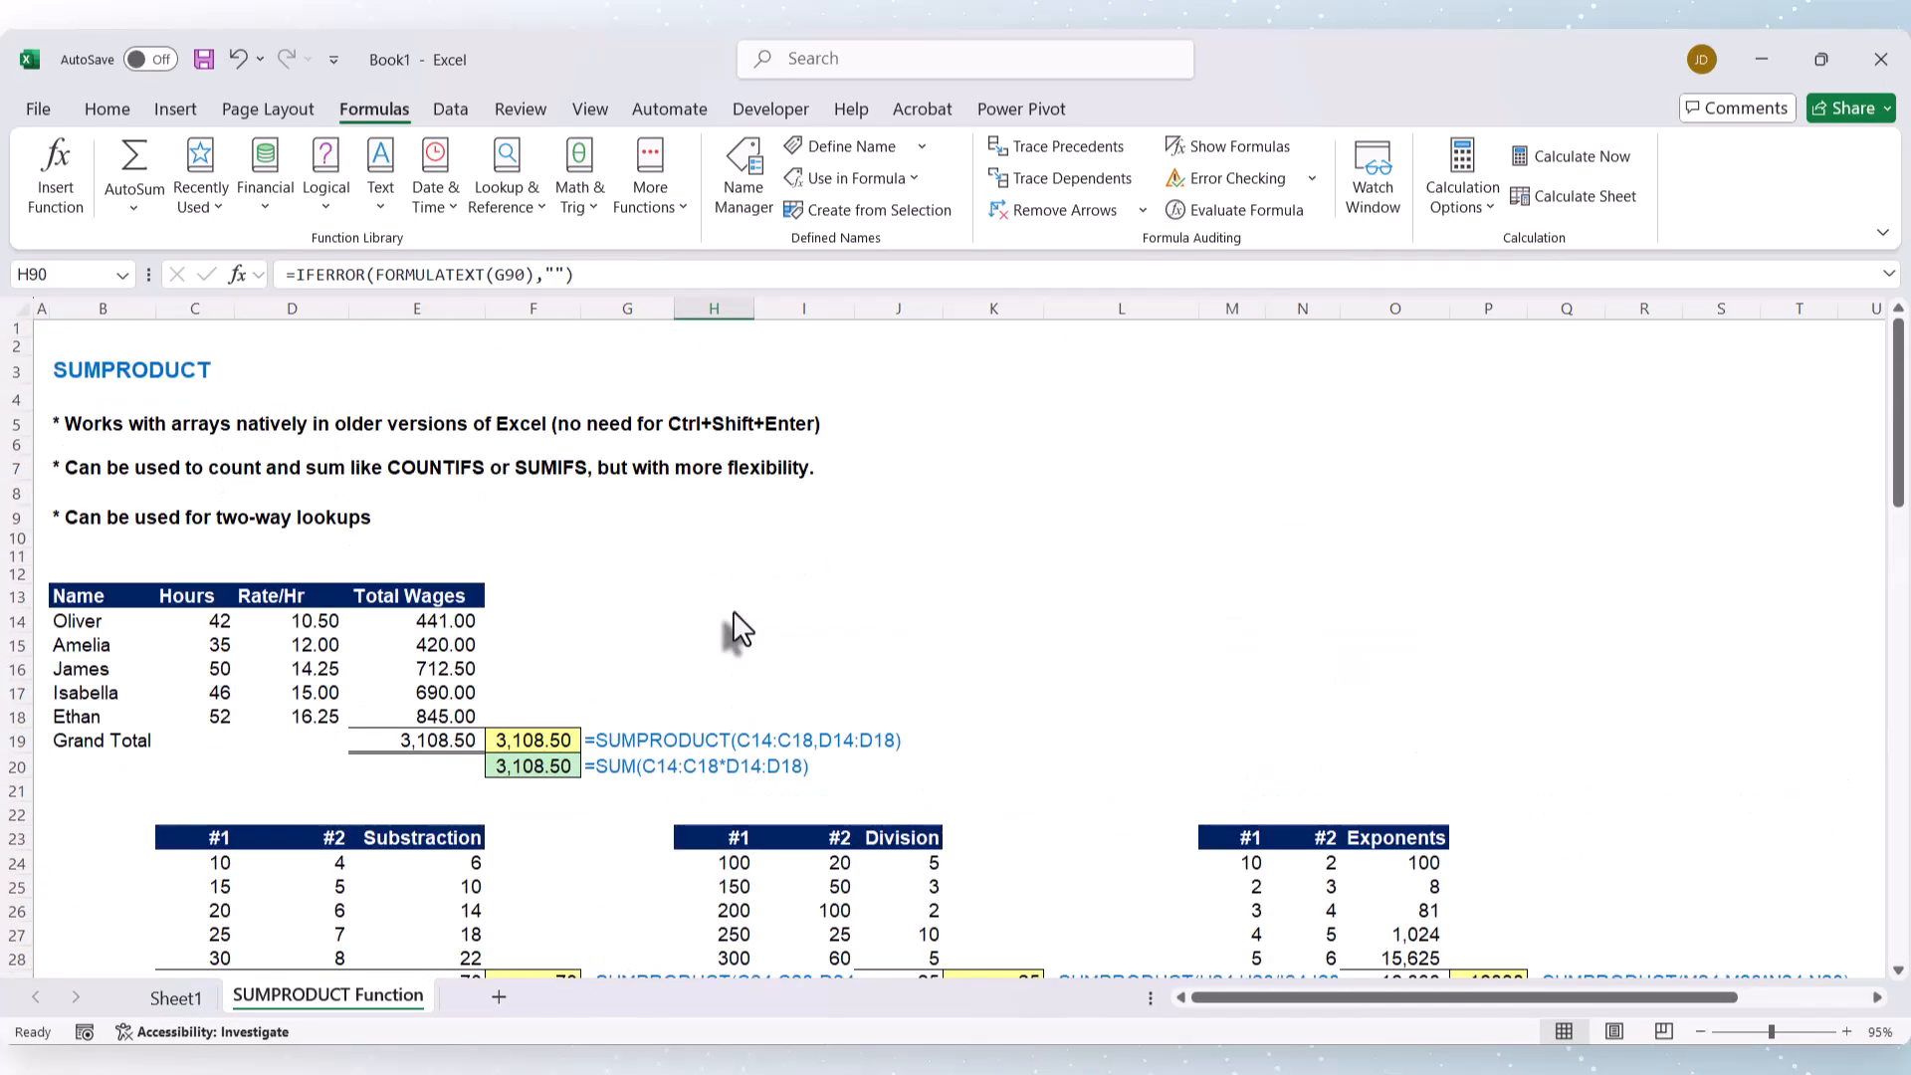
Compare the paired SUMPRODUCT and SUM formulas in the wages, arithmetic, and conditional sum and count examples
scroll(734, 611, down, 5)
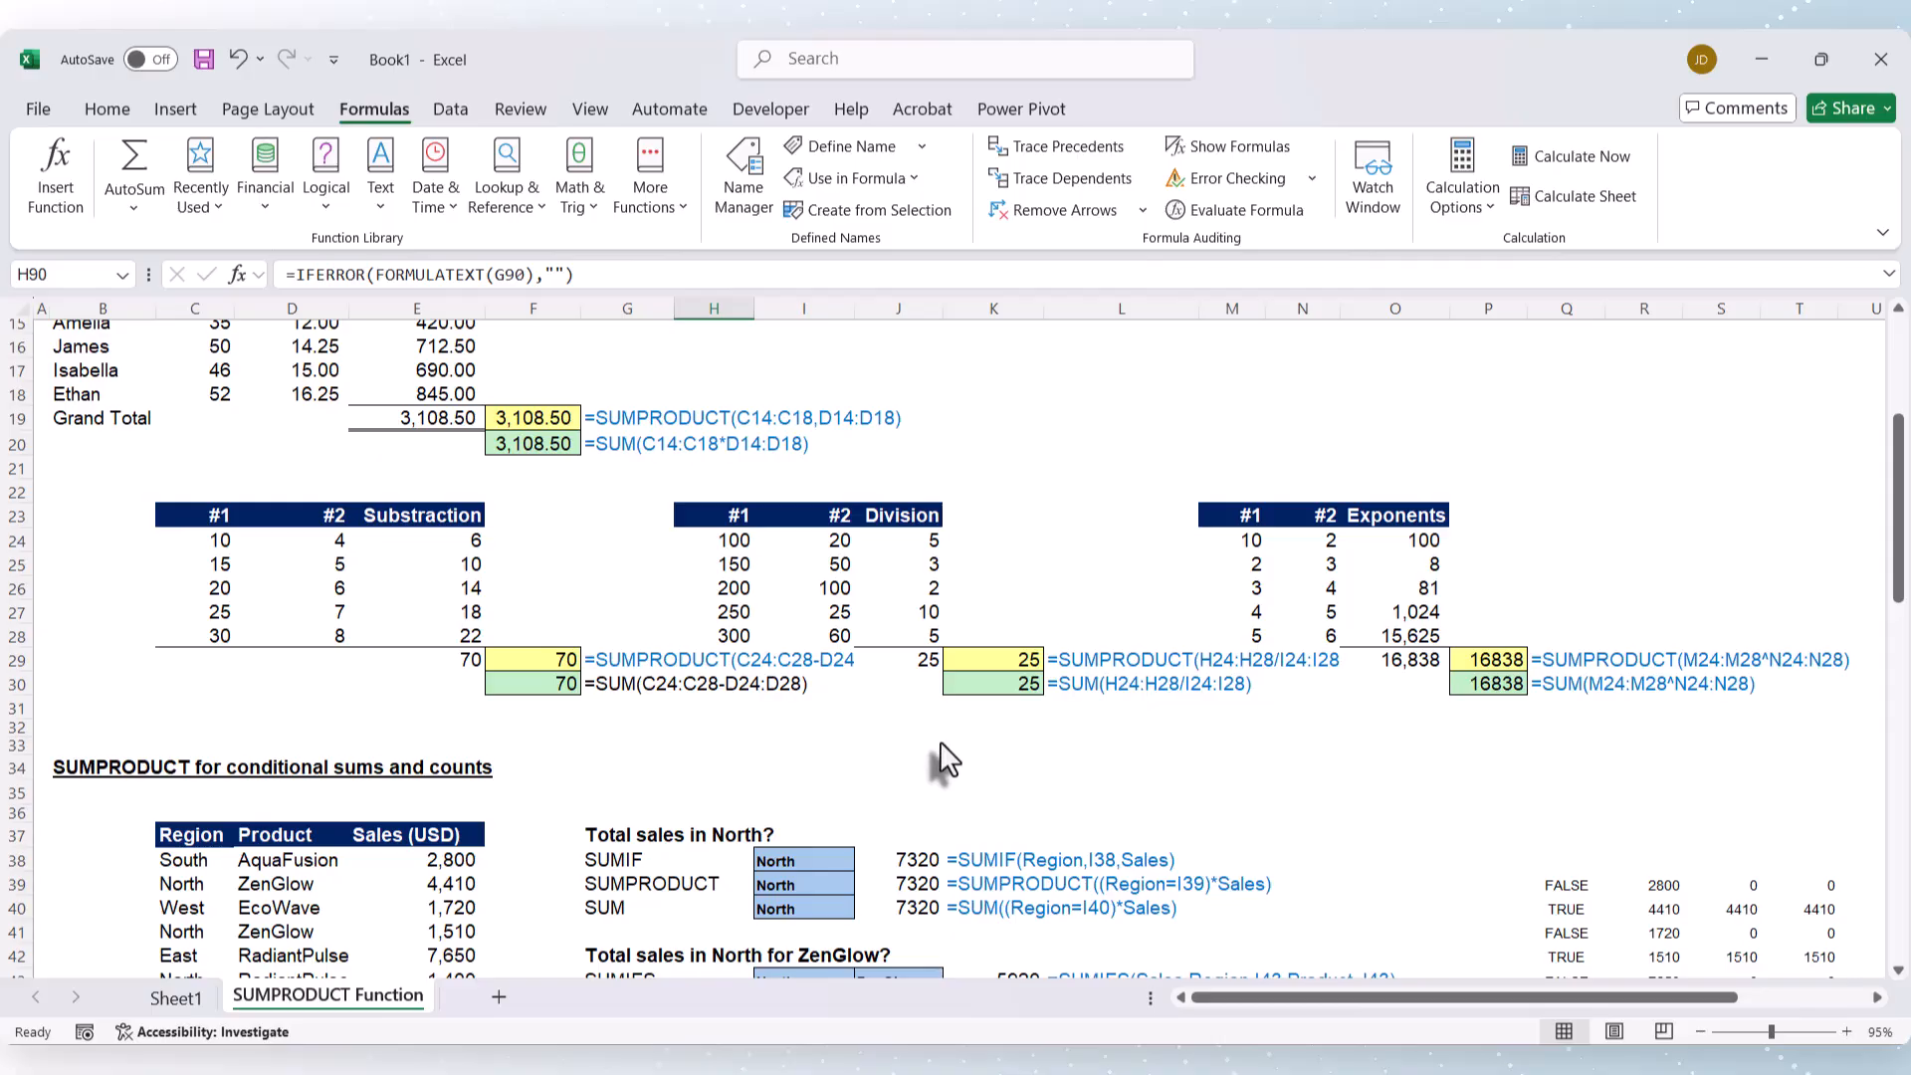
scroll(787, 758, up, 2)
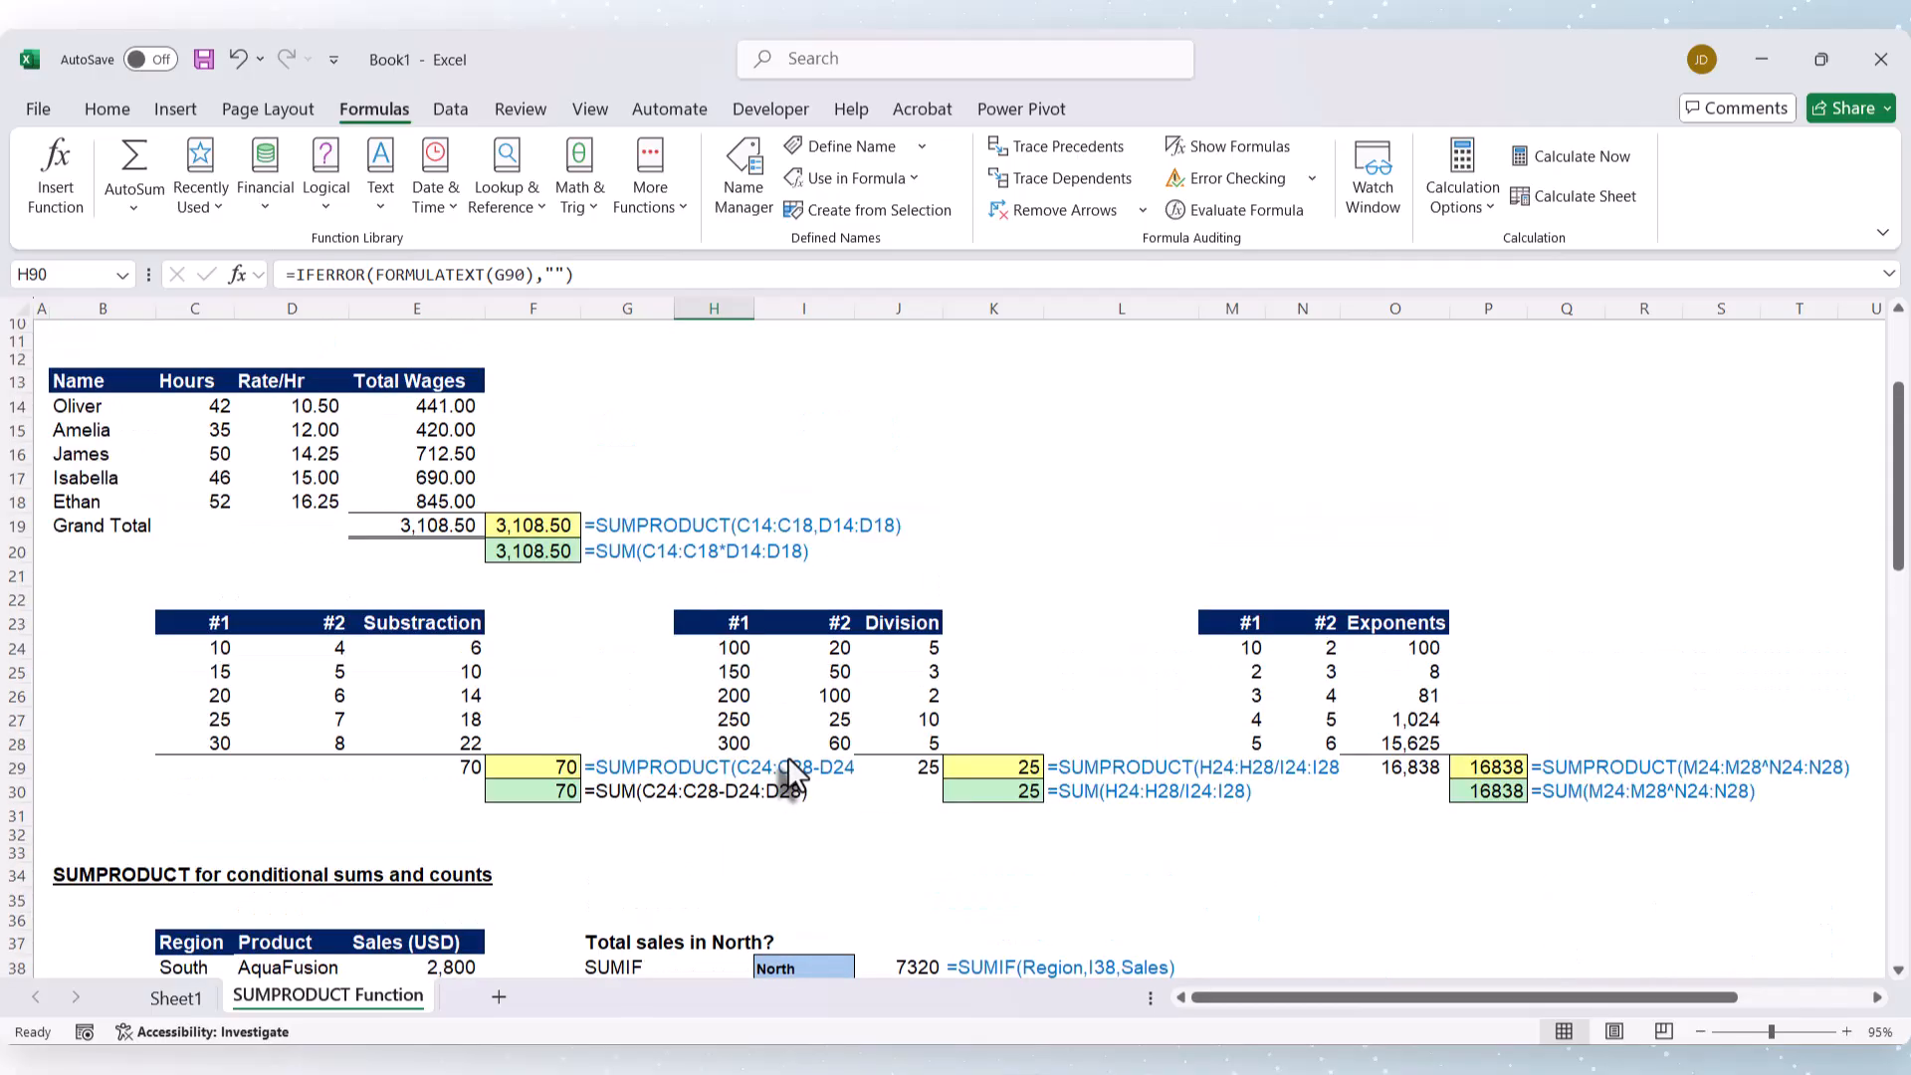
scroll(787, 760, up, 2)
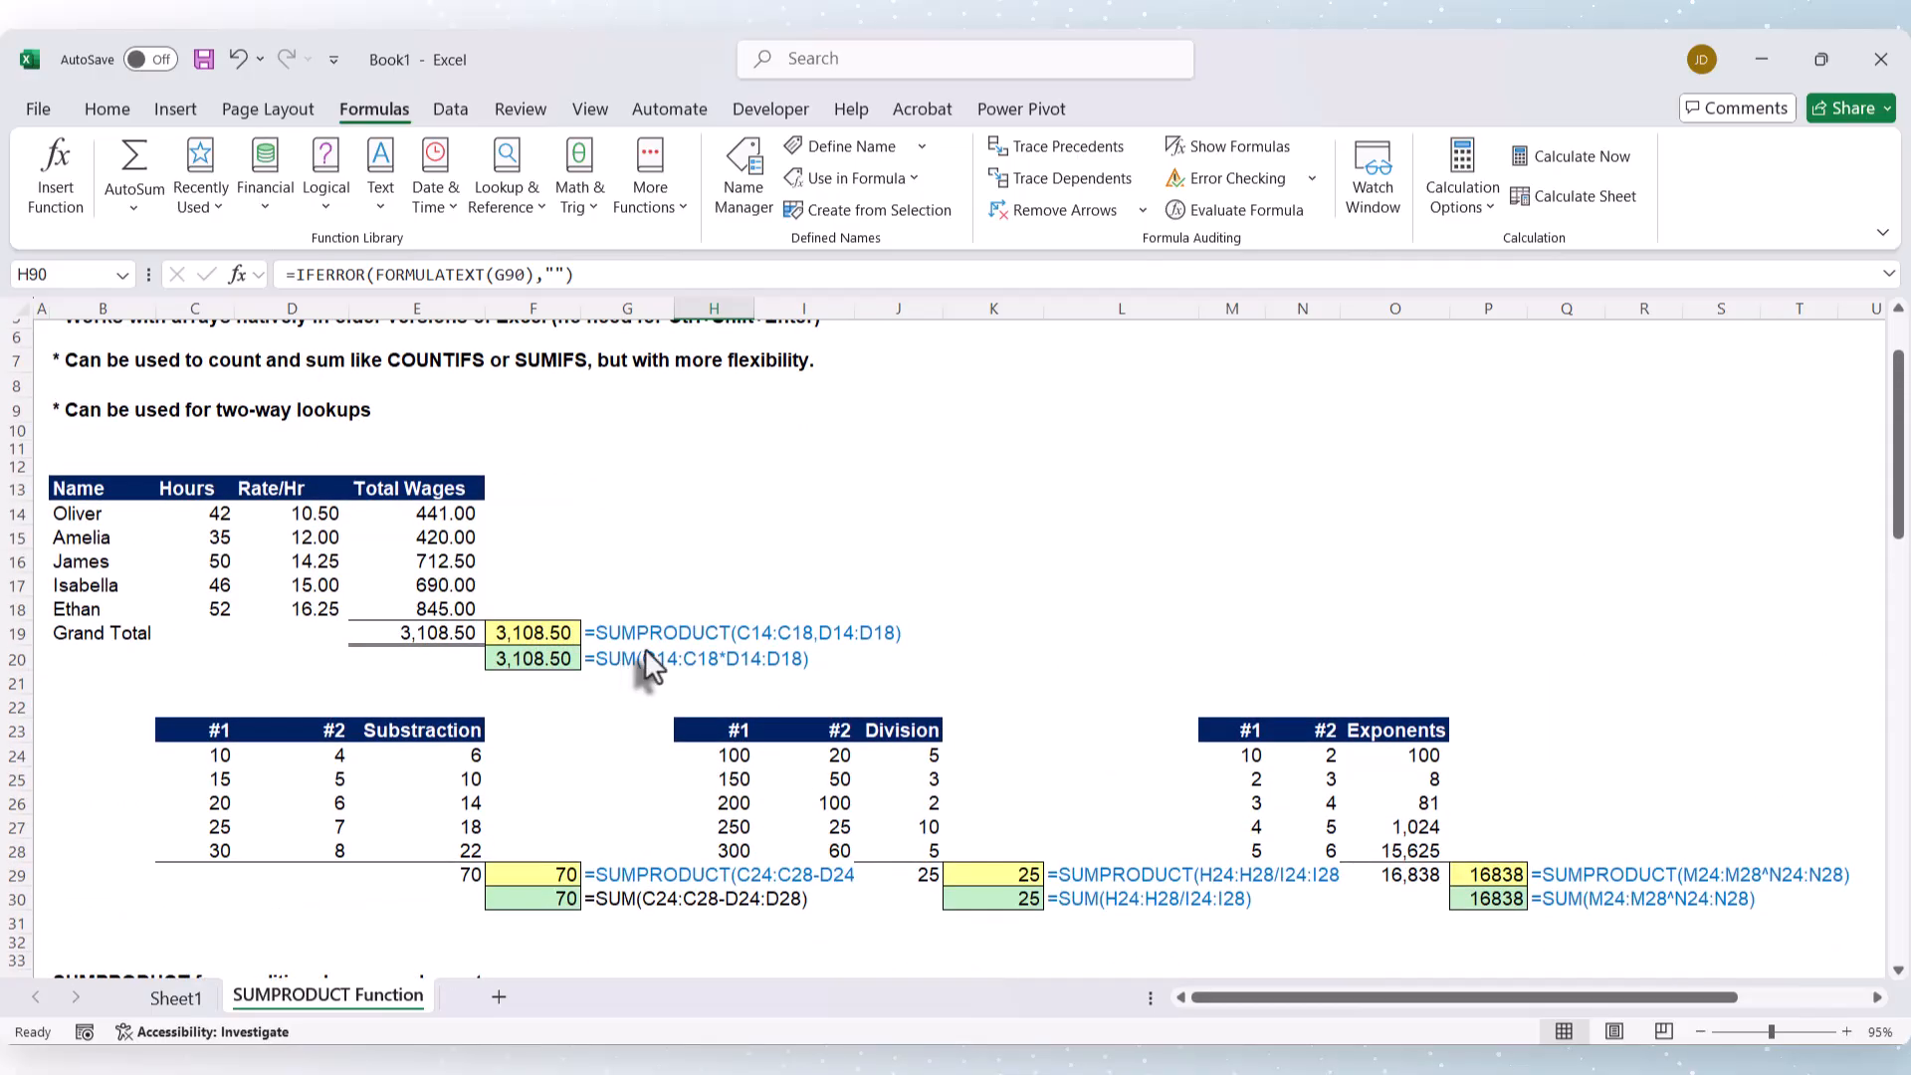
scroll(649, 665, down, 3)
scroll(854, 641, down, 3)
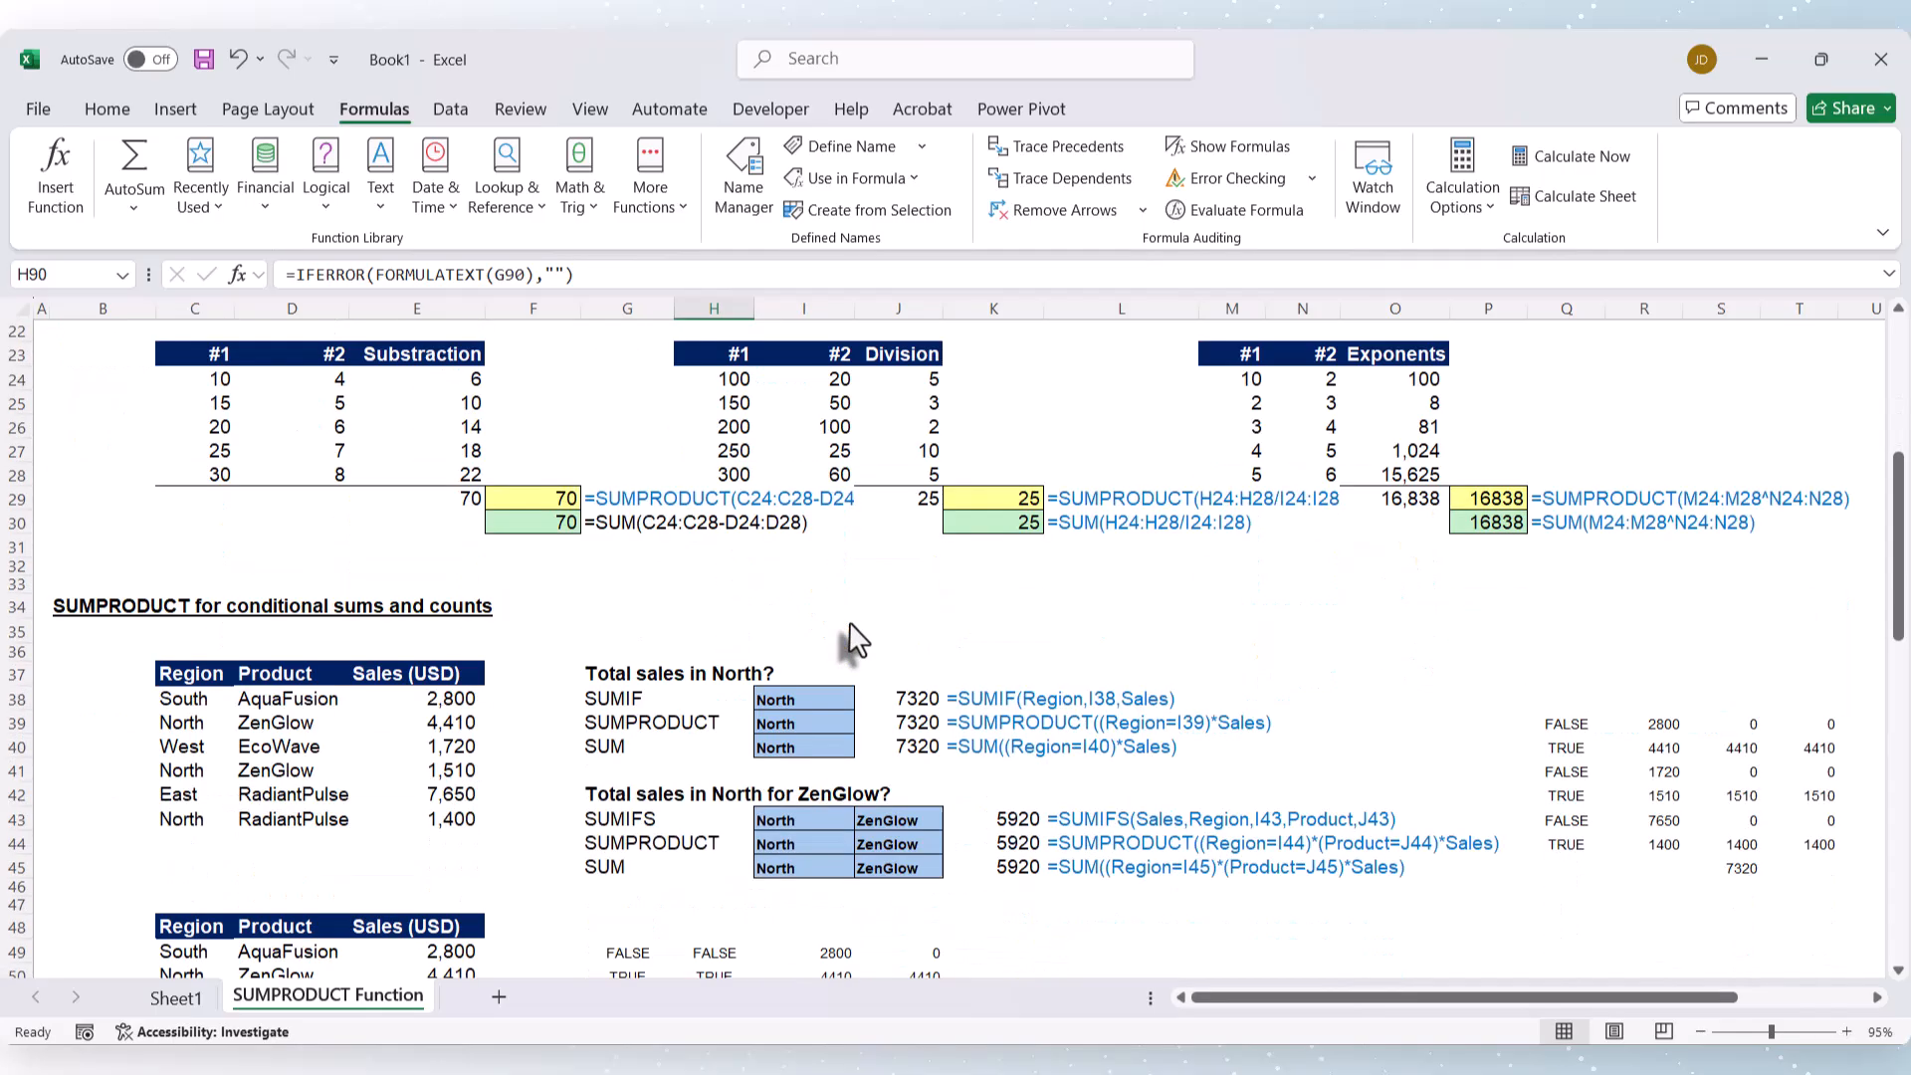
scroll(854, 641, down, 8)
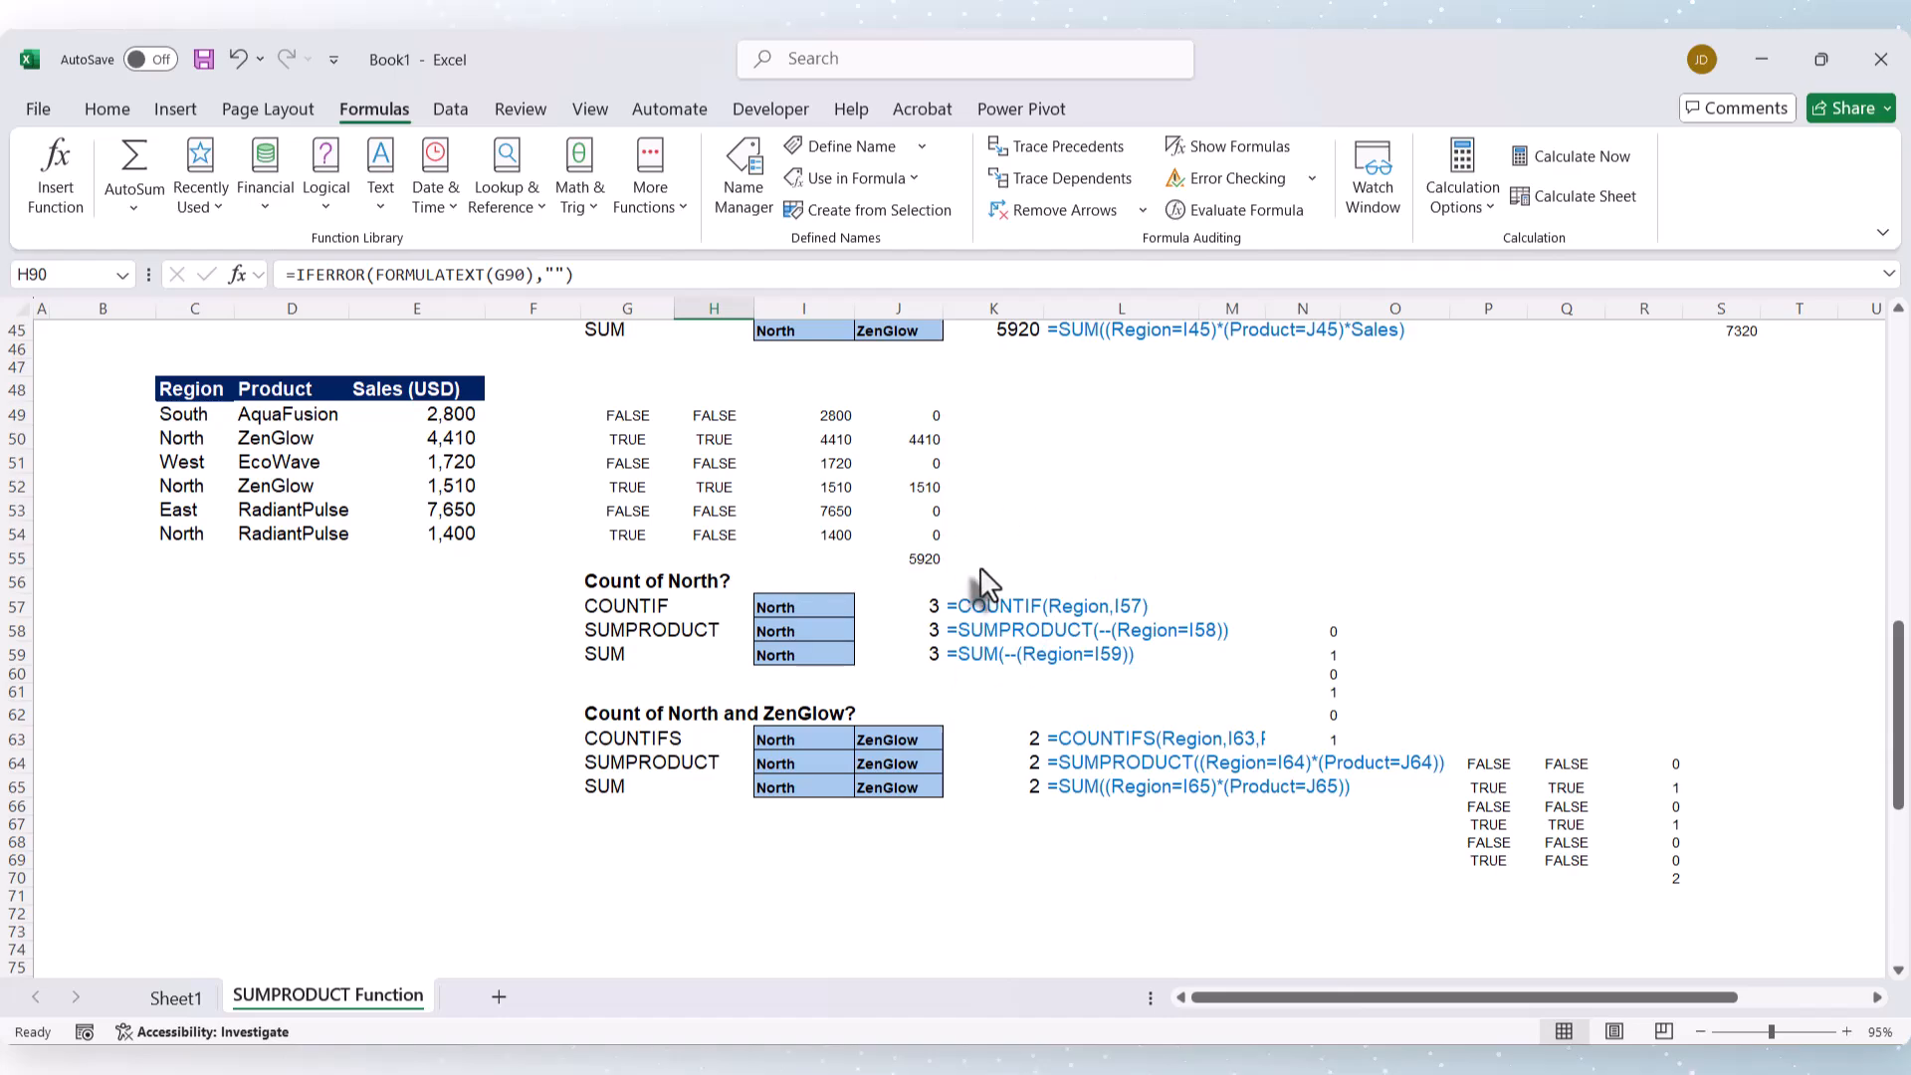
scroll(1016, 639, up, 13)
scroll(1031, 667, down, 2)
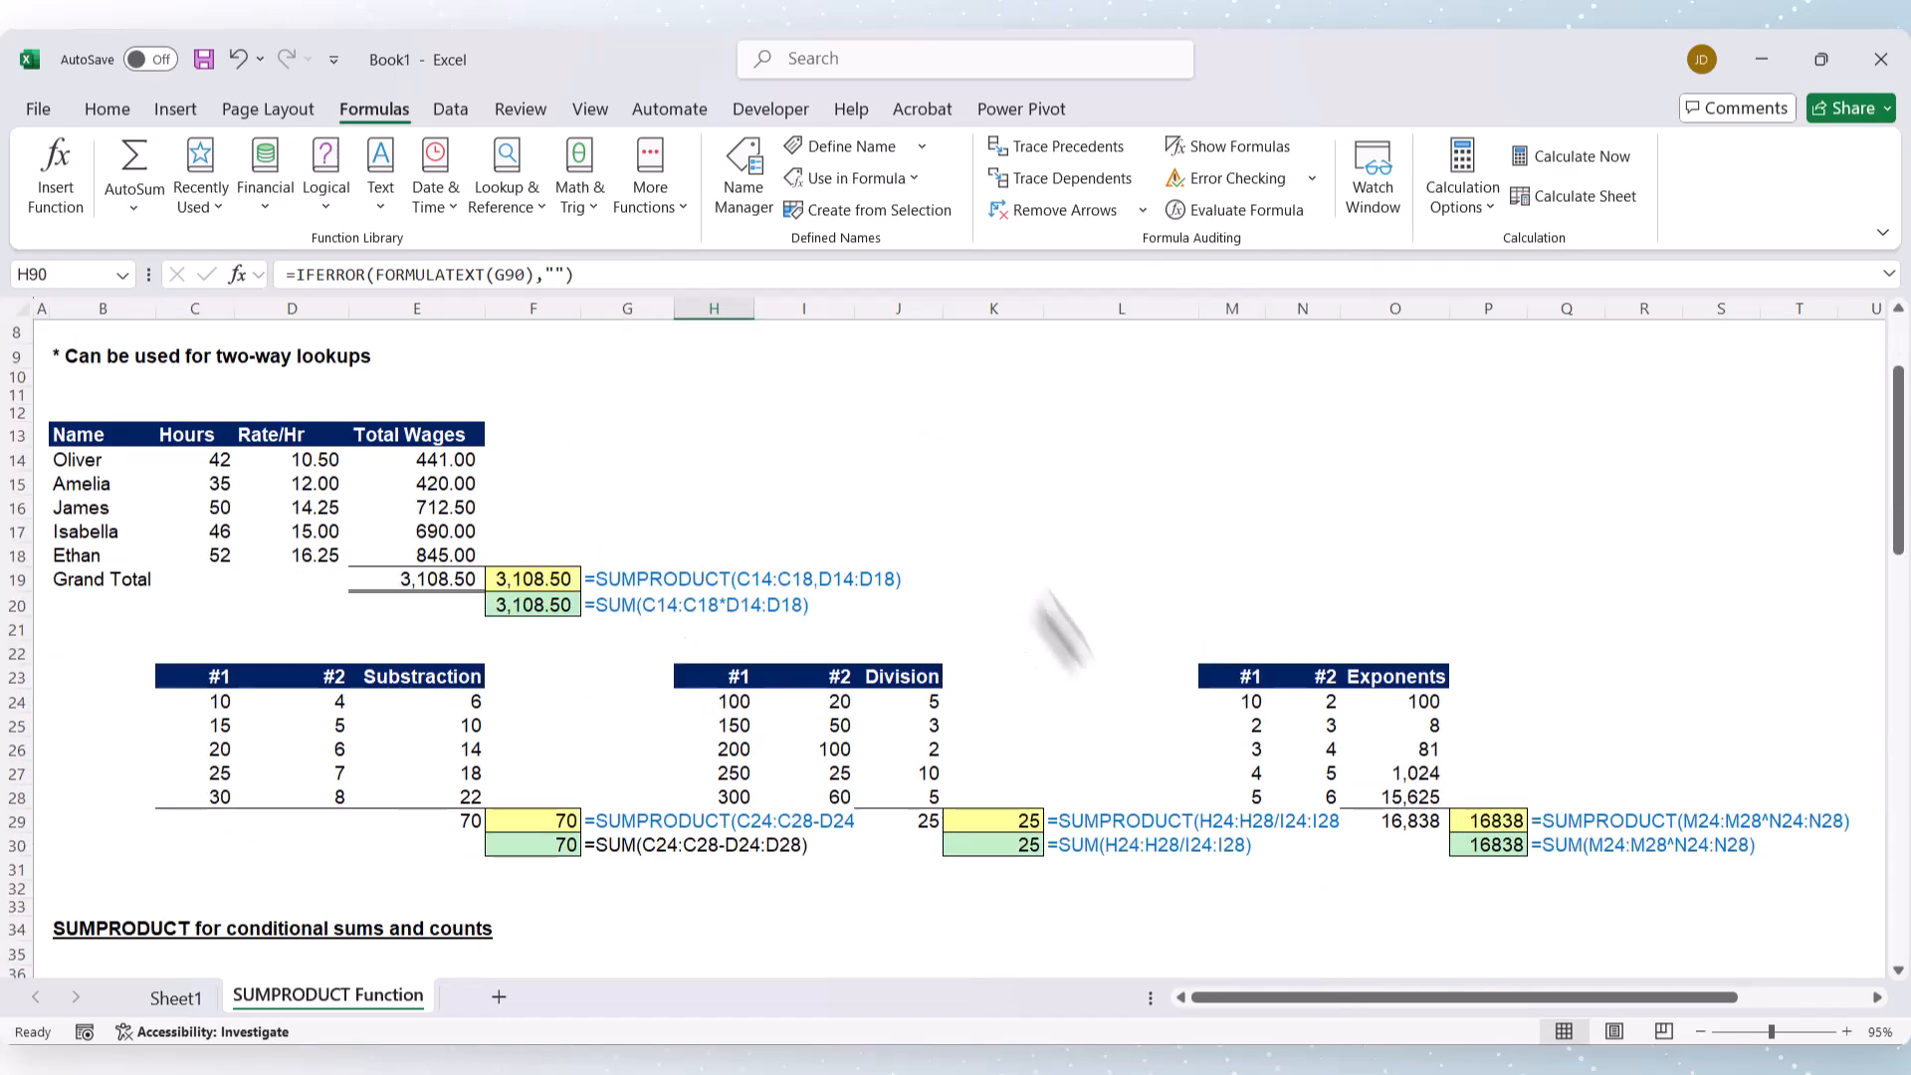
scroll(1071, 673, up, 2)
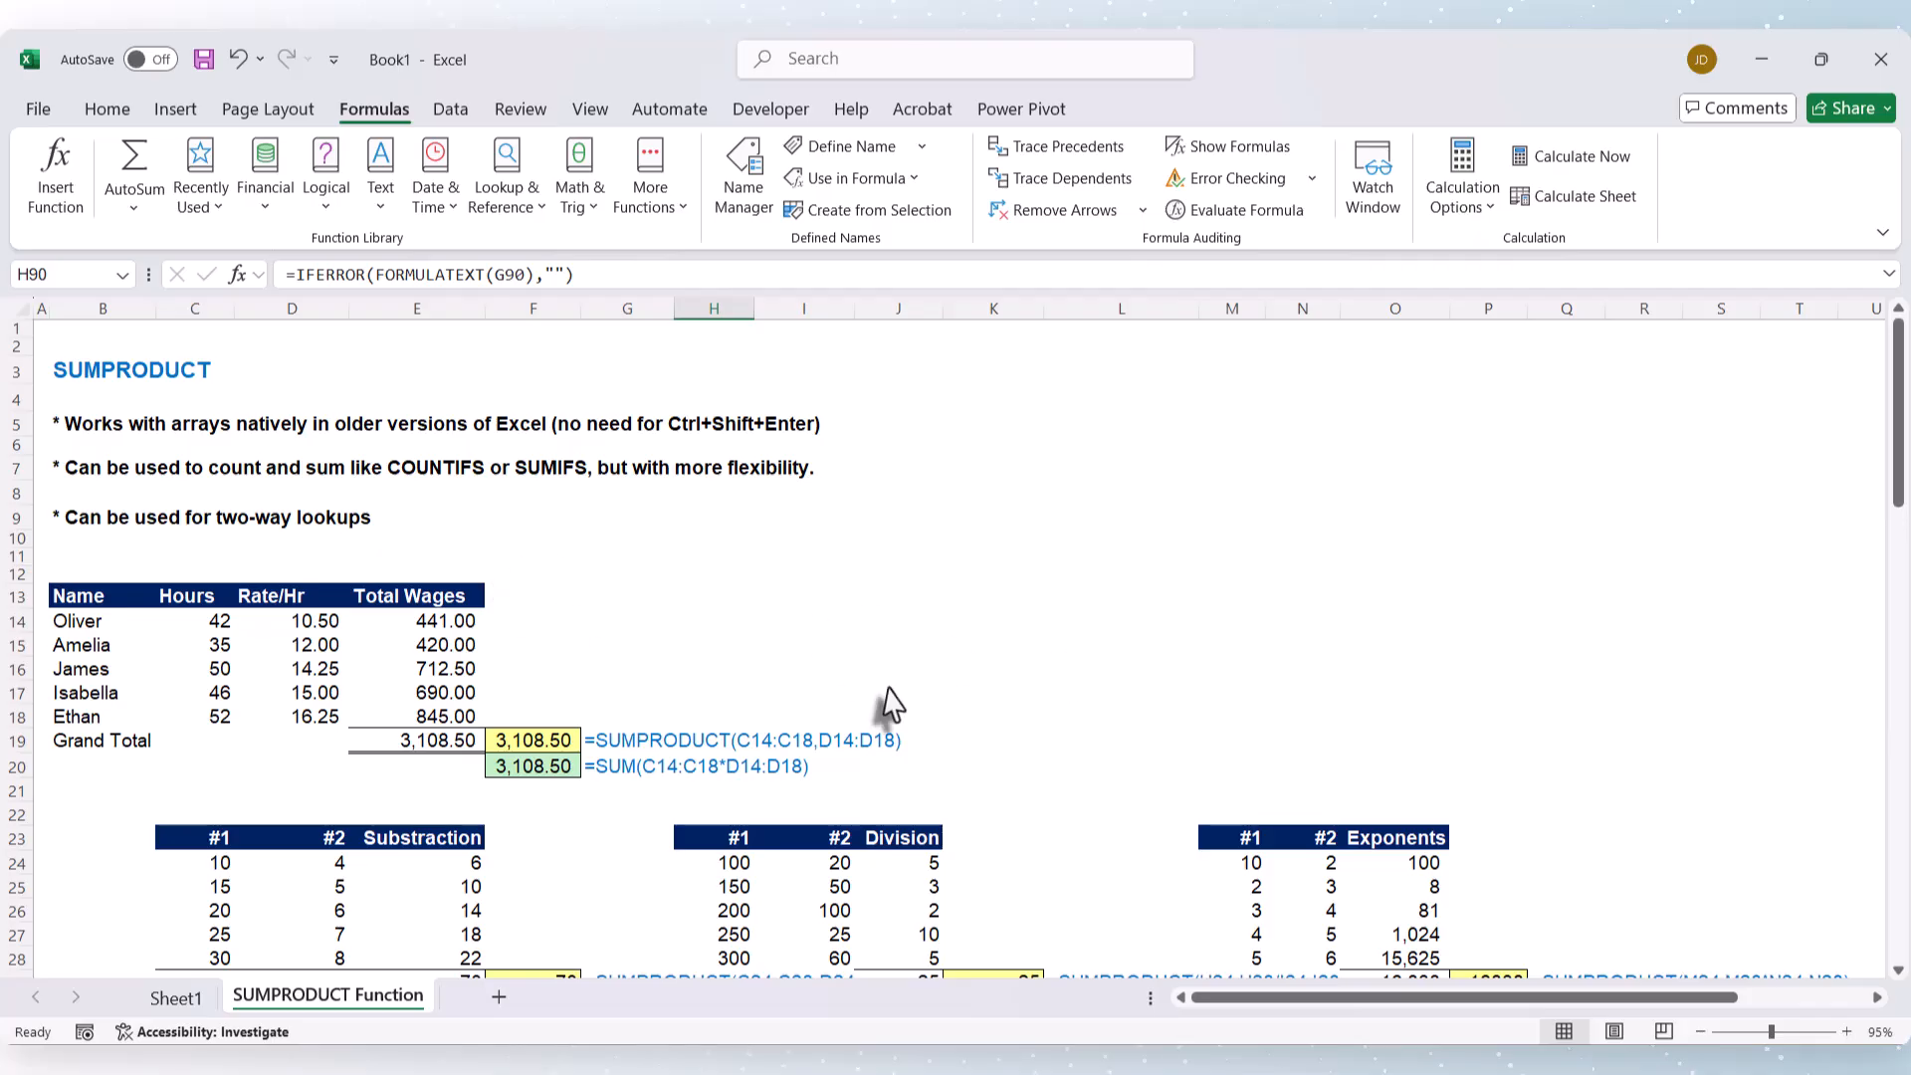
Review the conditional count examples and the INDEX/MATCH, SUMPRODUCT and SUM lookup formulas in rows 88 to 90
scroll(892, 692, down, 12)
scroll(891, 684, down, 3)
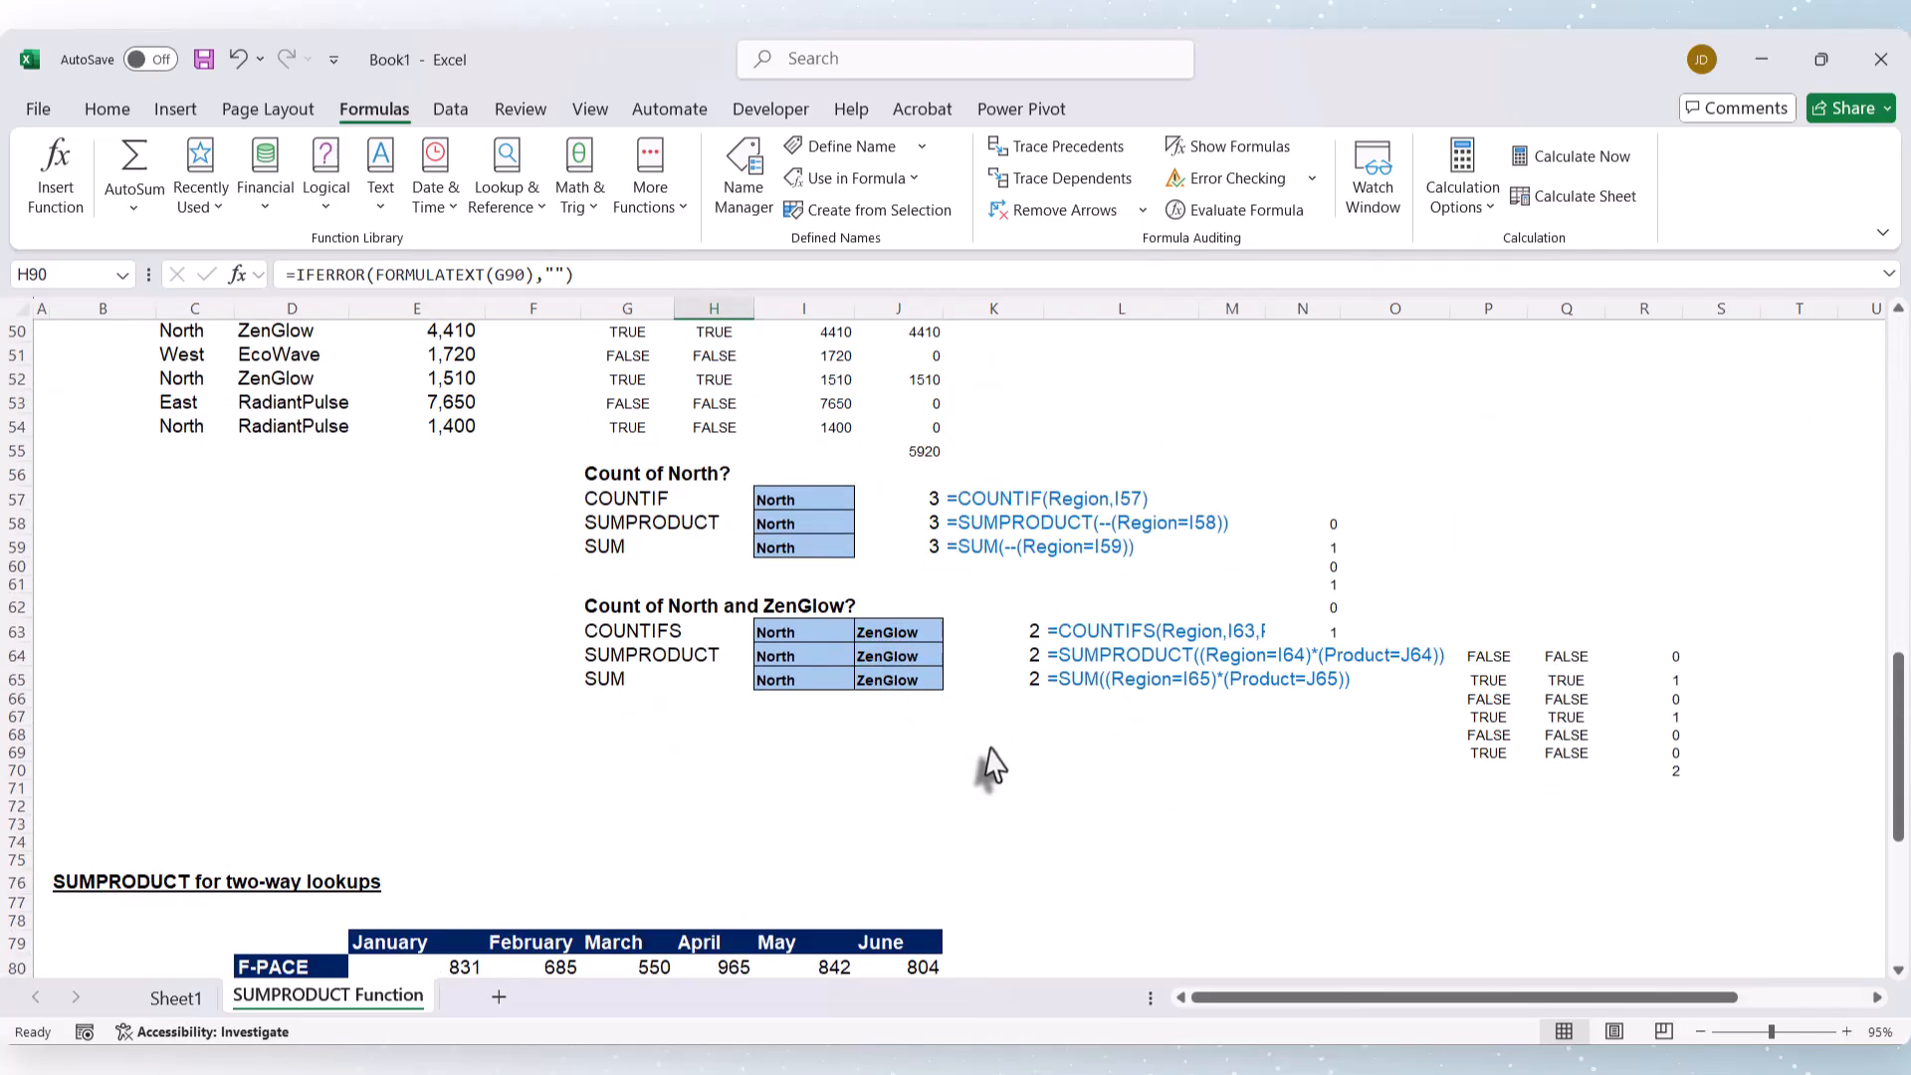
scroll(990, 761, down, 2)
scroll(990, 745, down, 6)
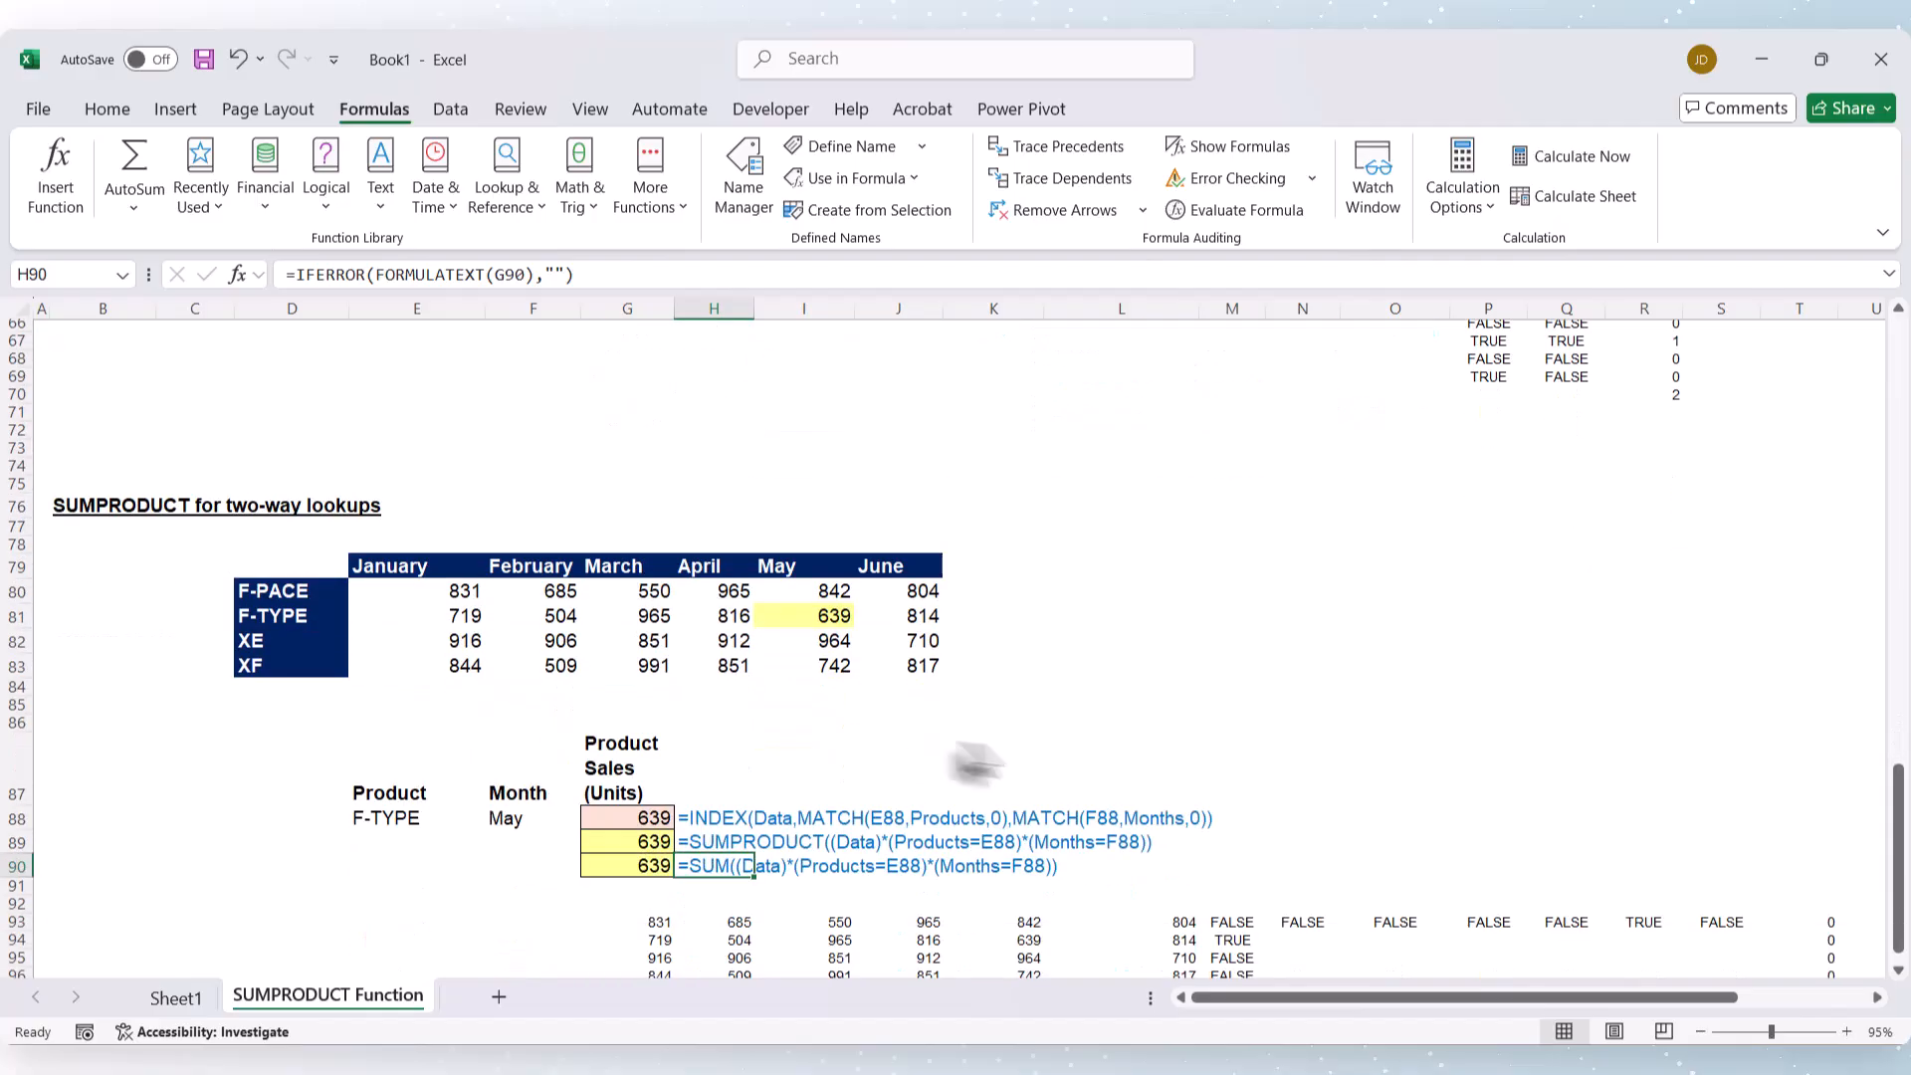
scroll(940, 703, down, 1)
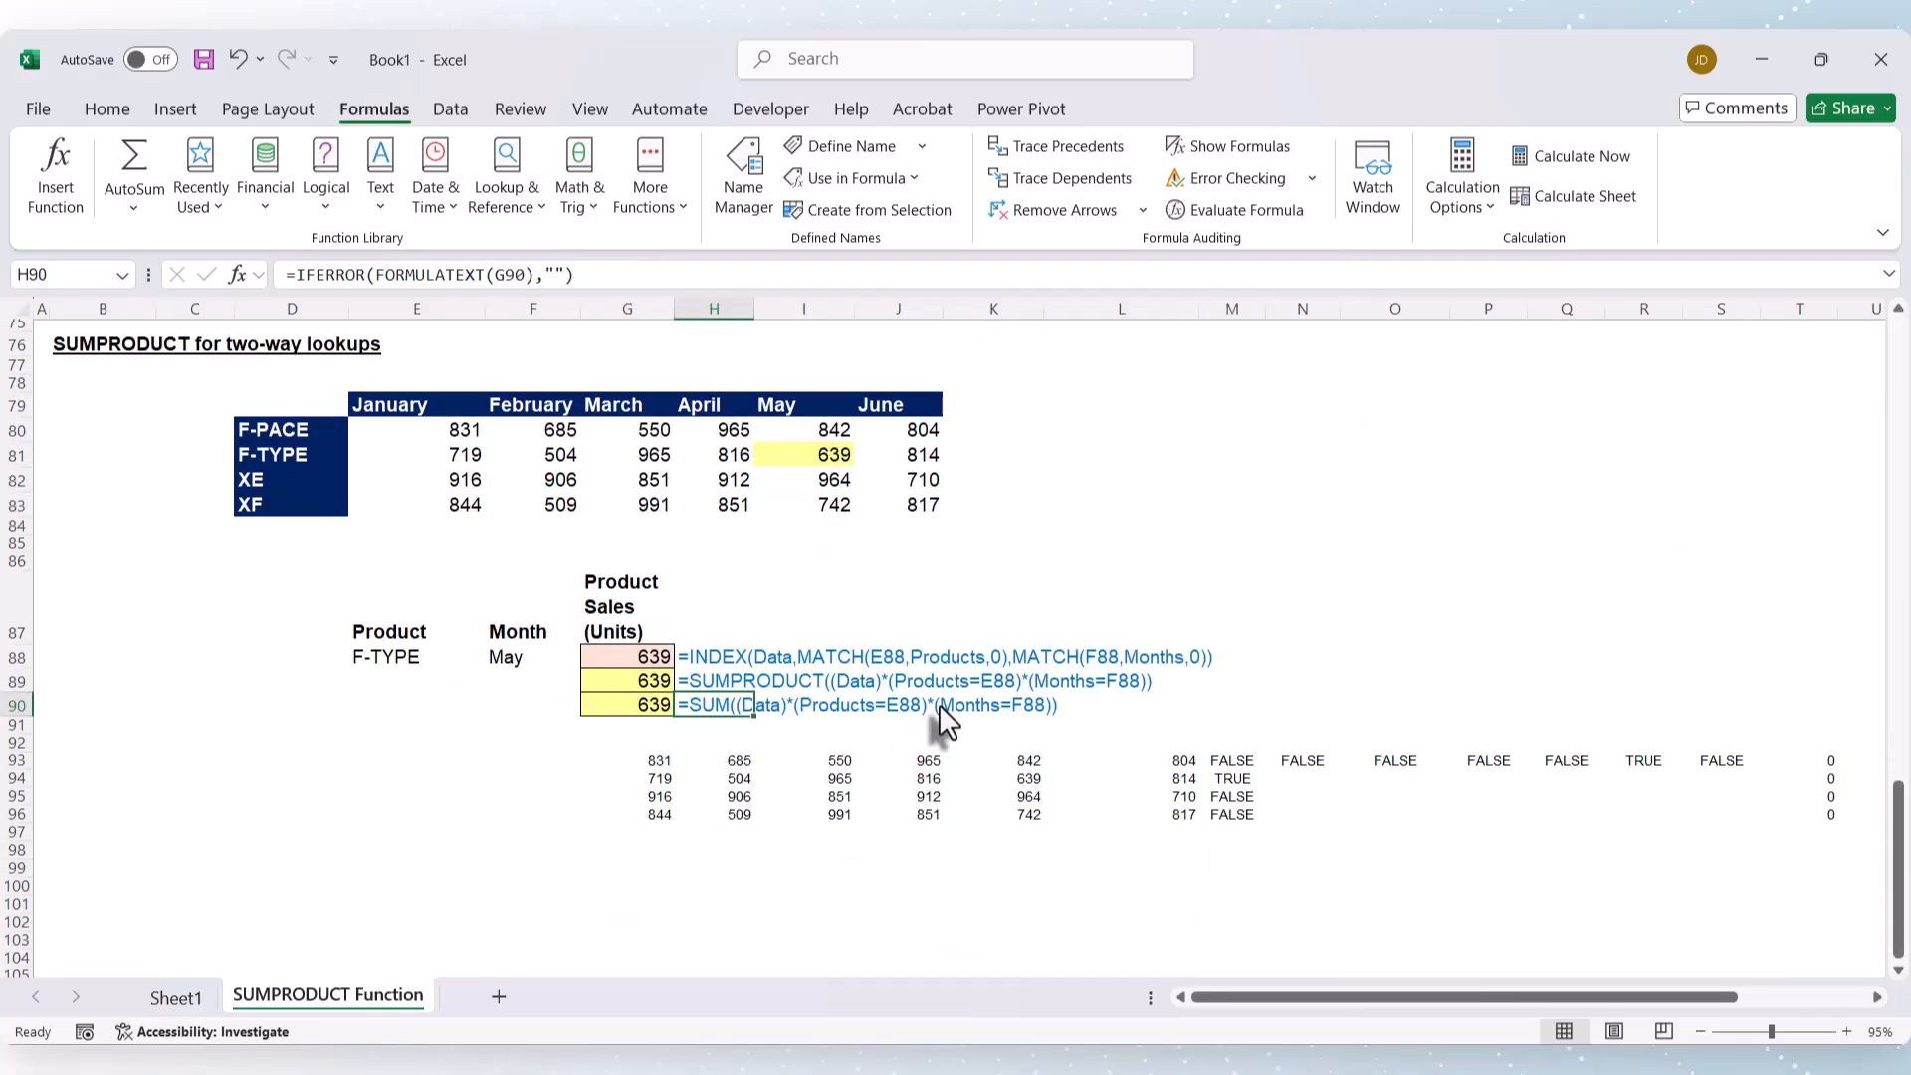
Examine the SUM alternative beside the wages grand total in row 20 and recheck the two-way lookup section
scroll(940, 704, up, 20)
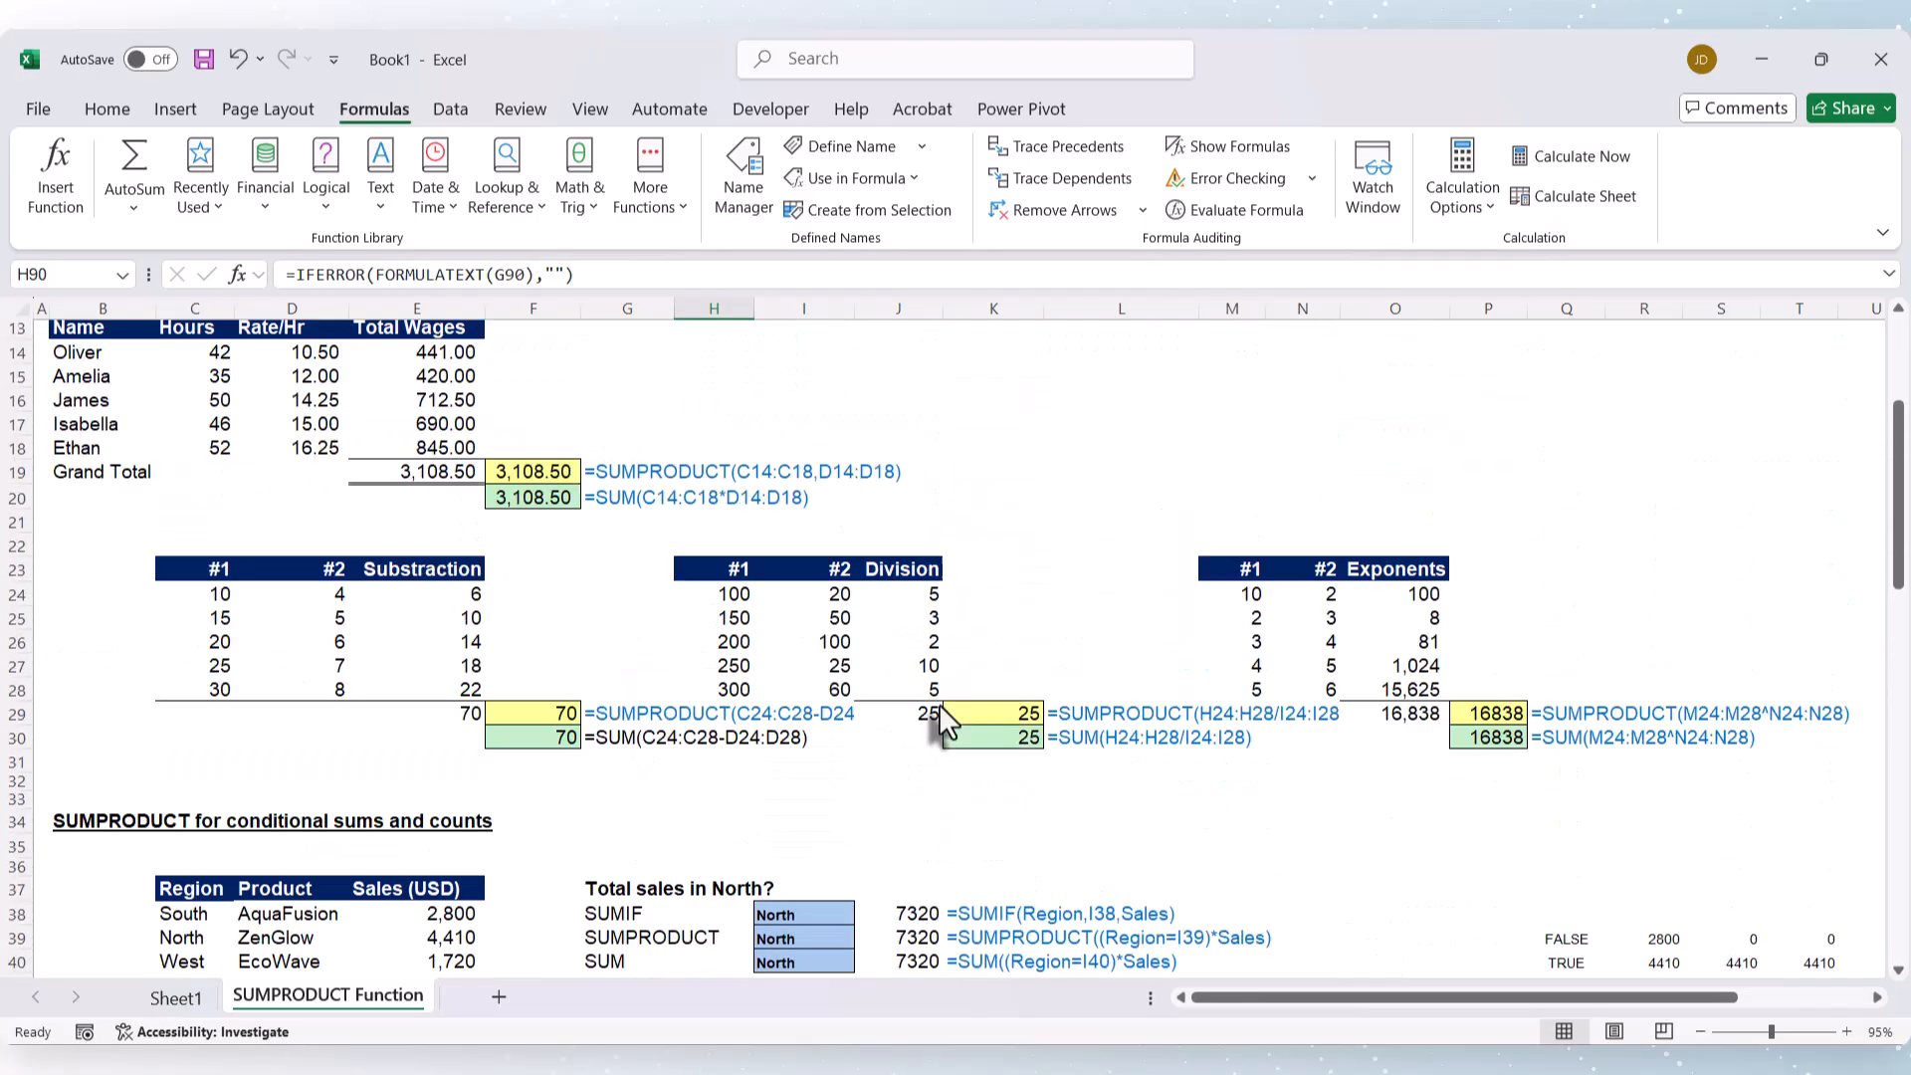
scroll(940, 704, up, 2)
scroll(747, 653, down, 2)
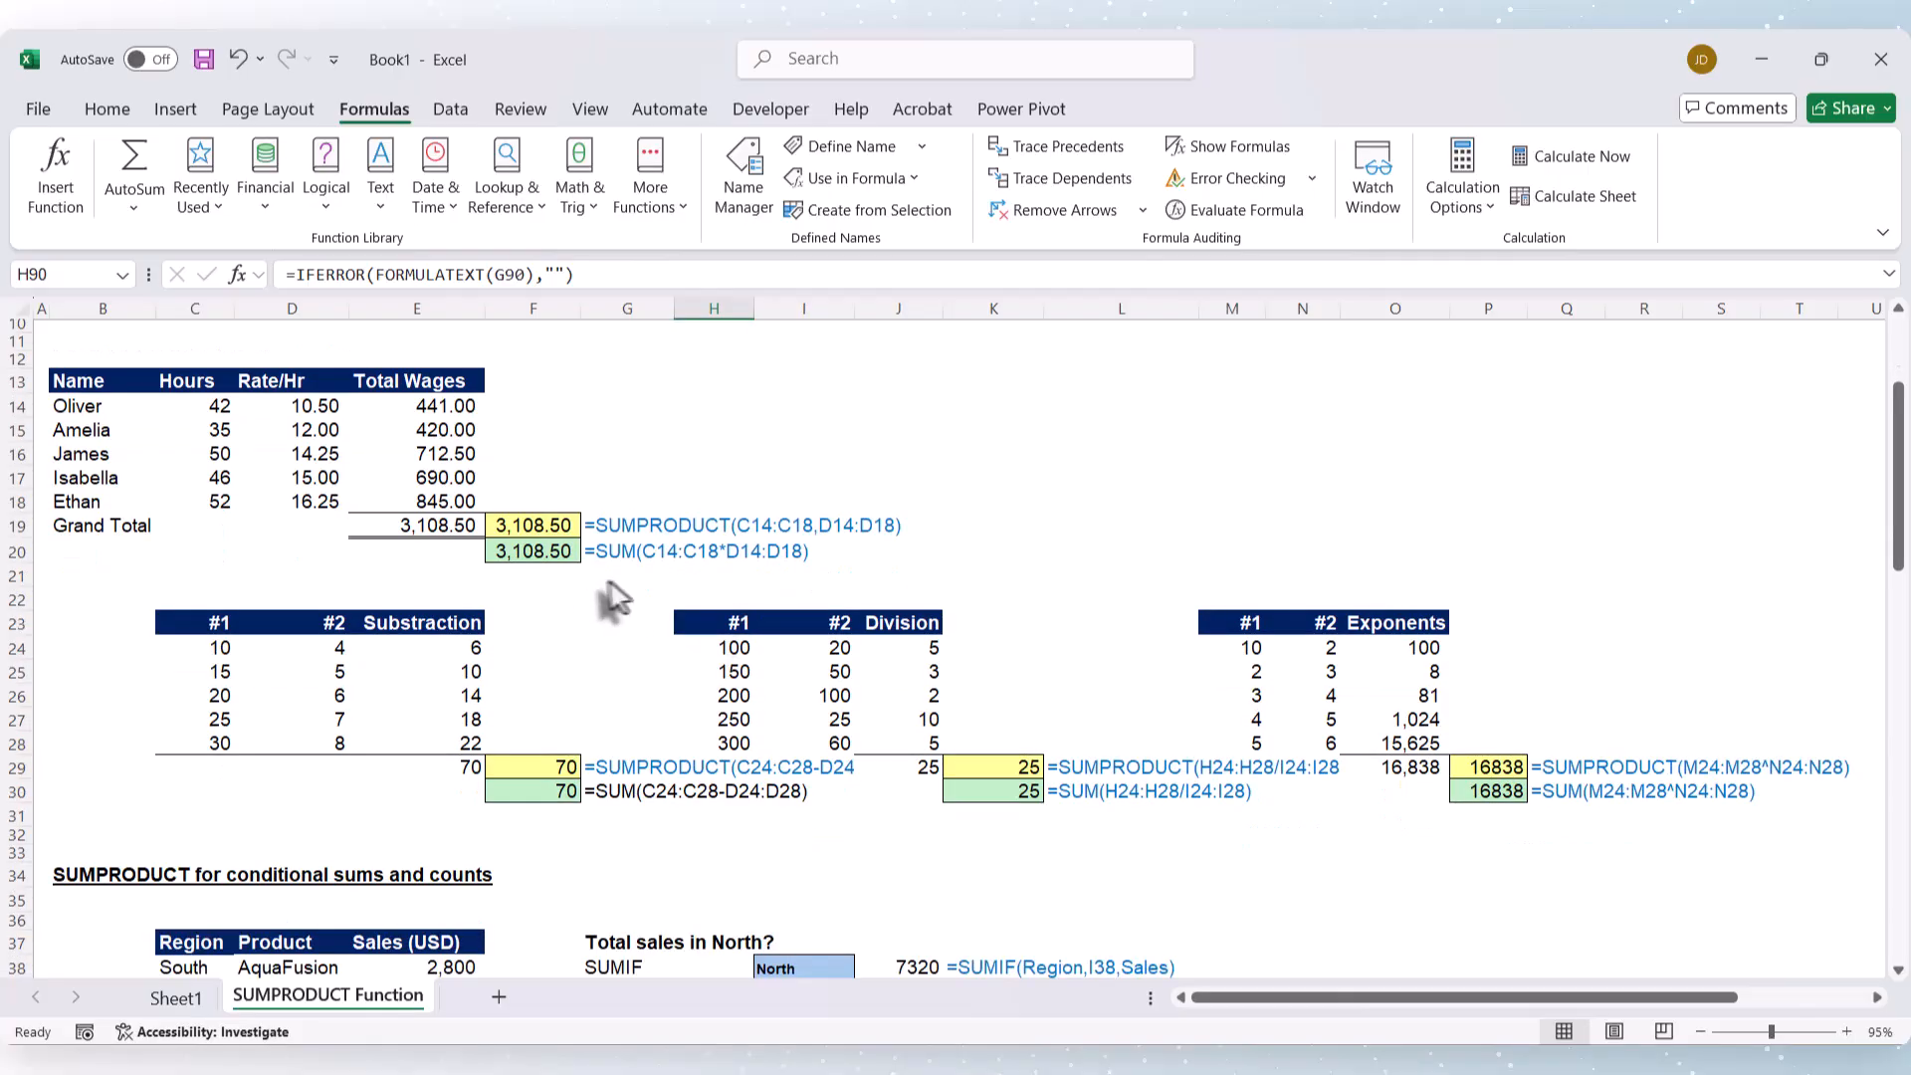
click(613, 553)
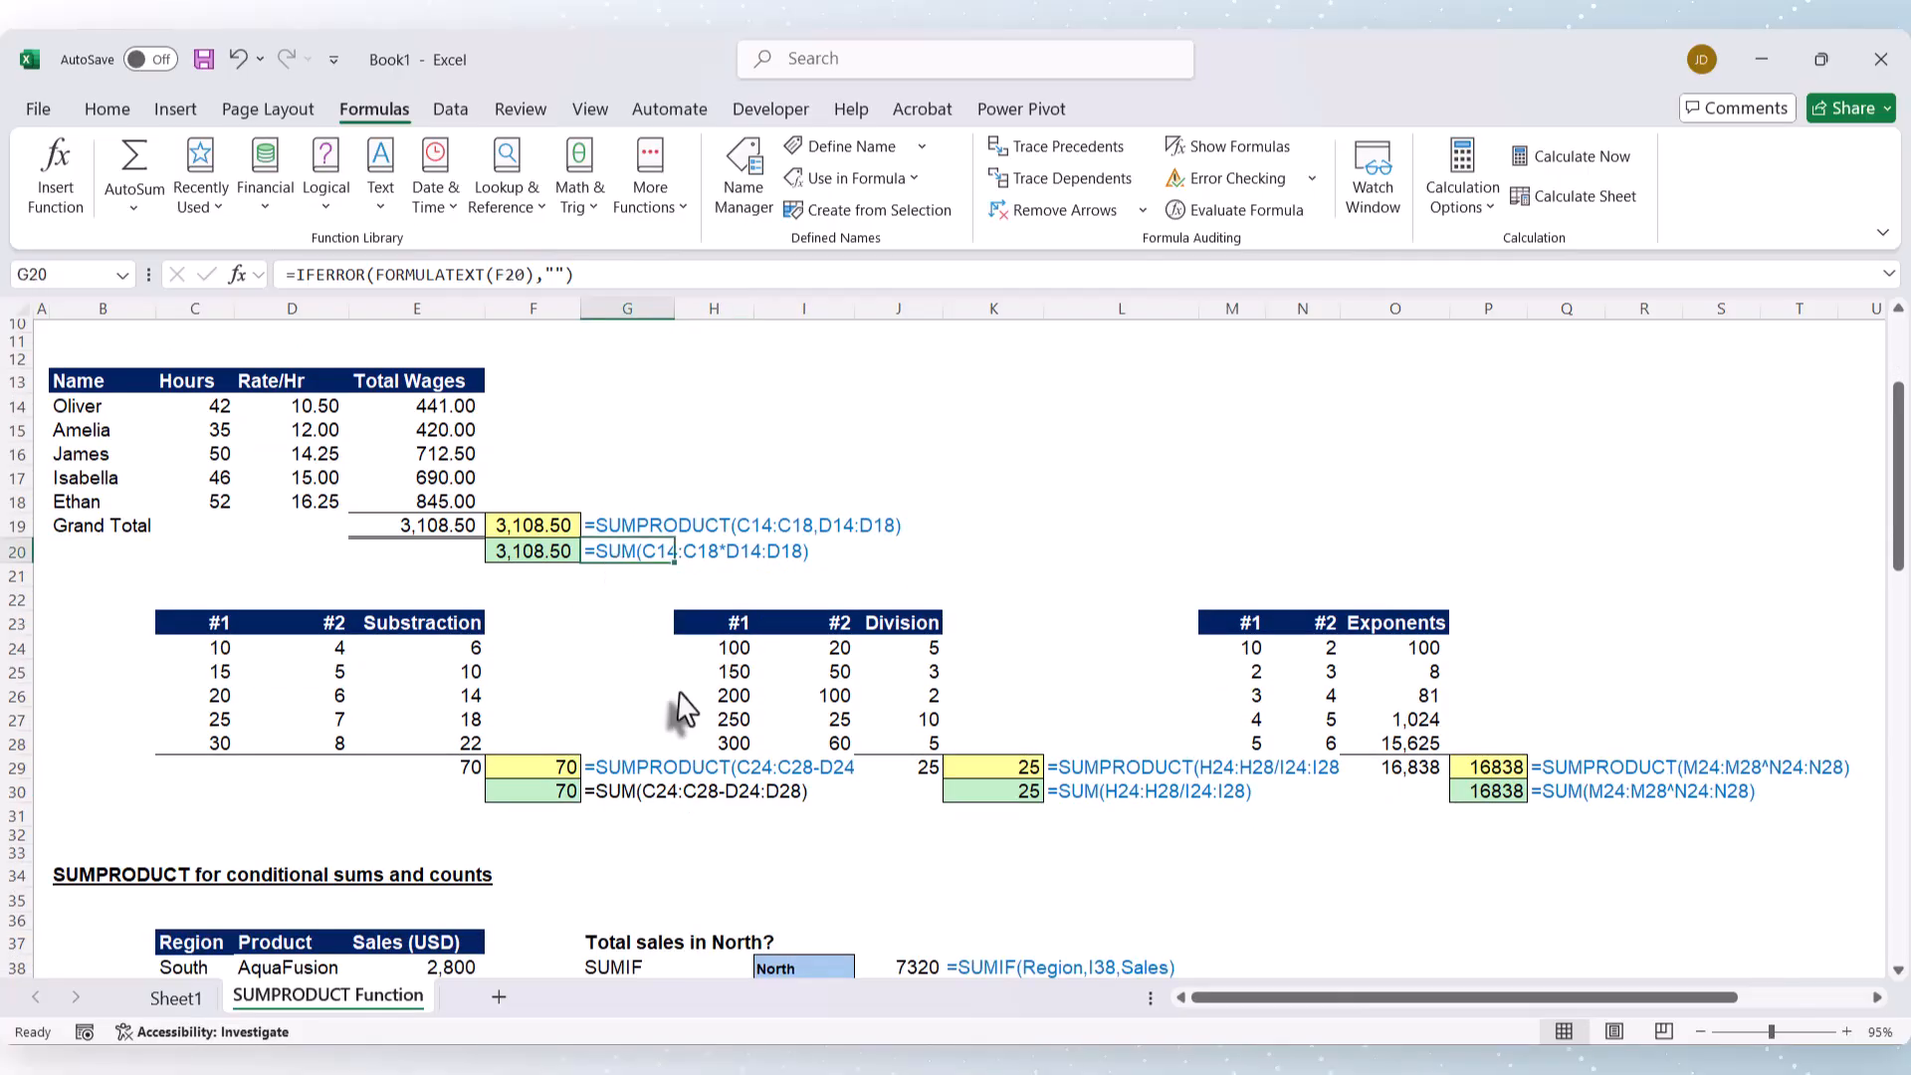
scroll(680, 693, down, 5)
scroll(1027, 796, down, 14)
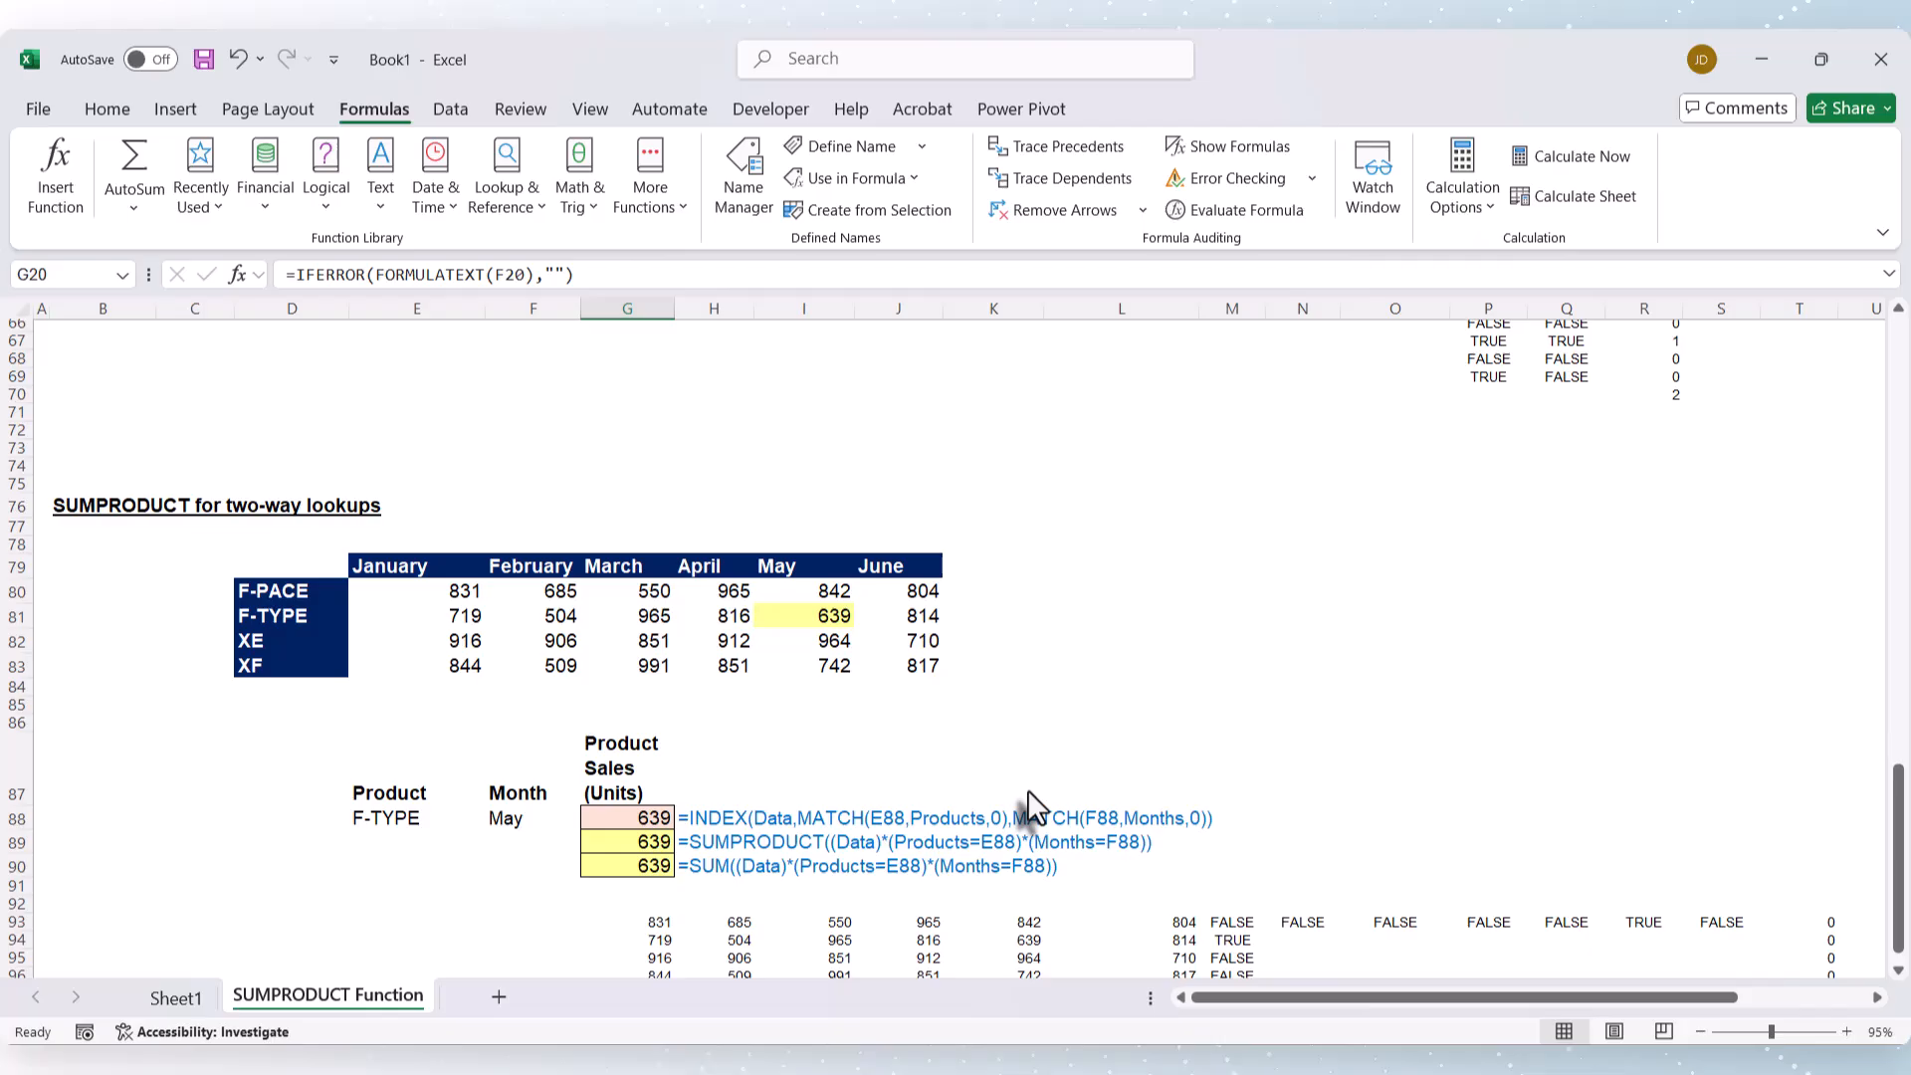
scroll(1028, 790, up, 20)
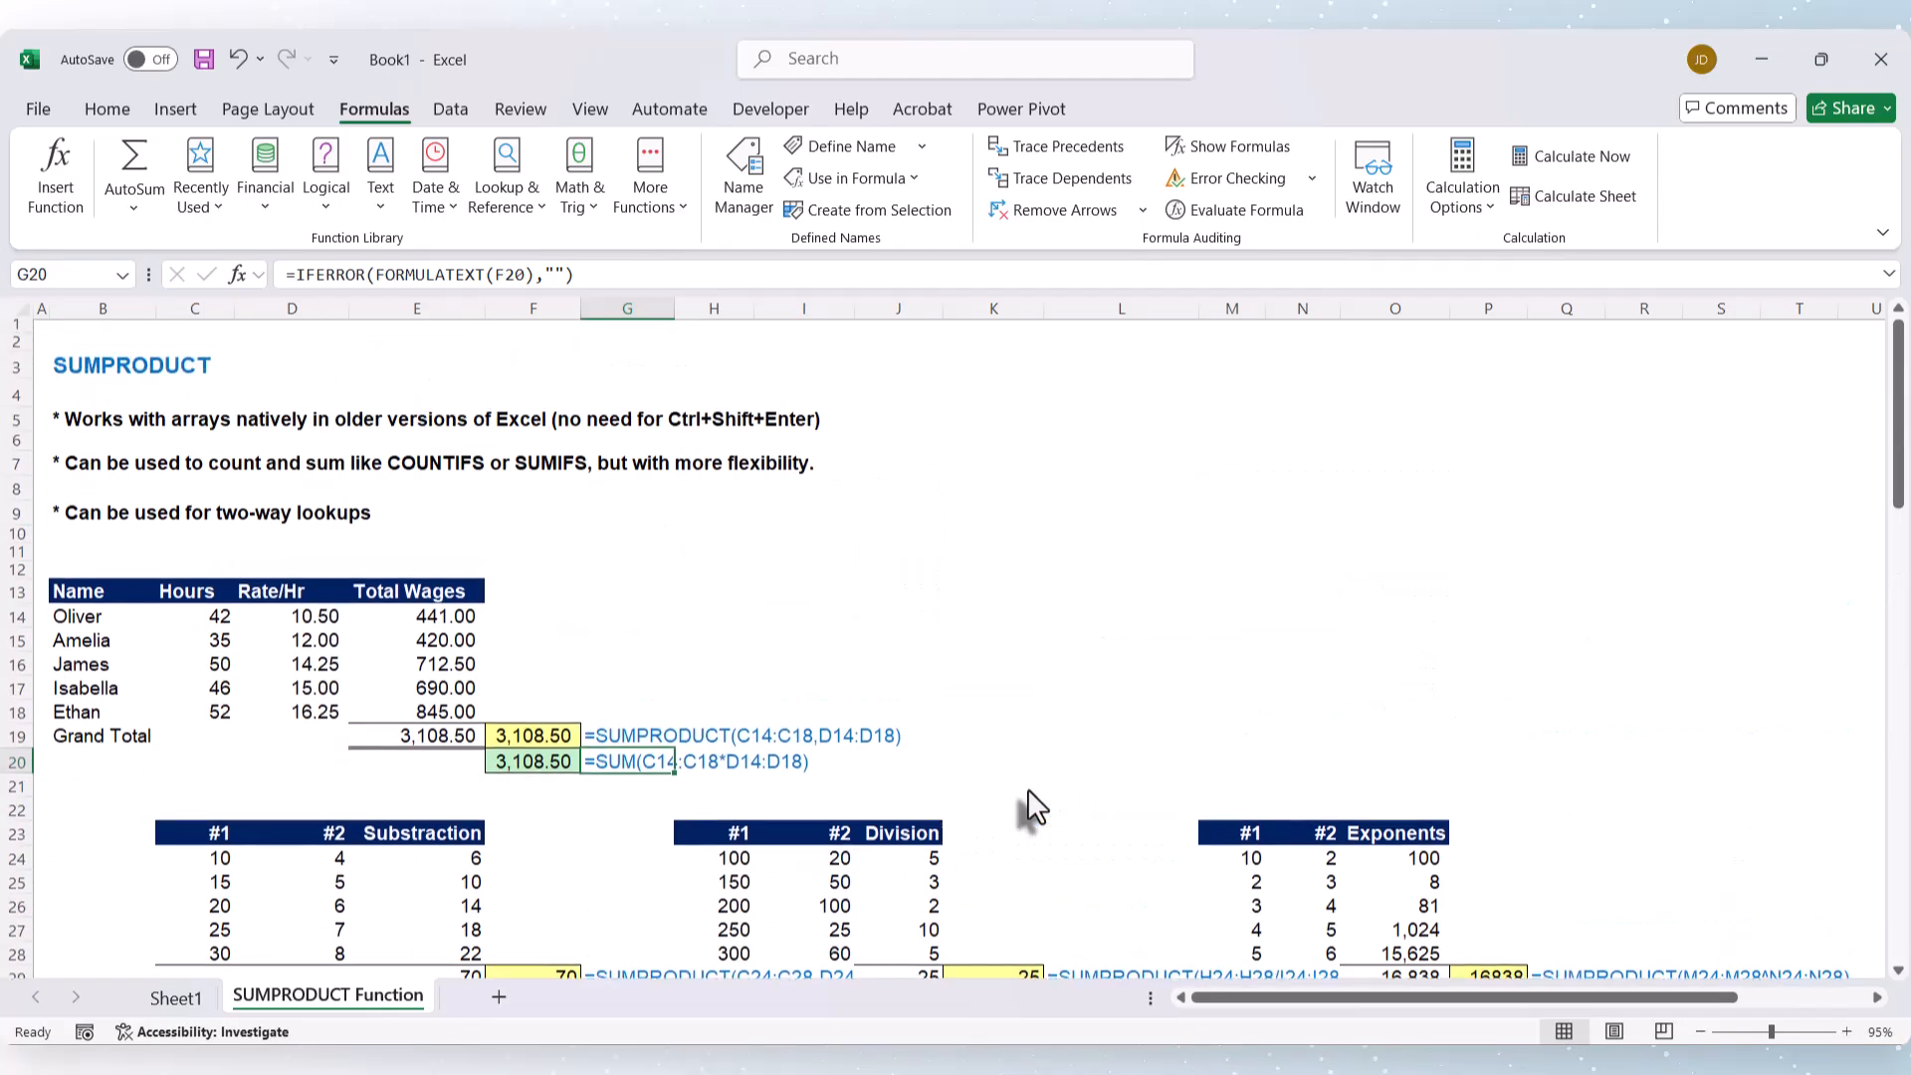
click(1083, 519)
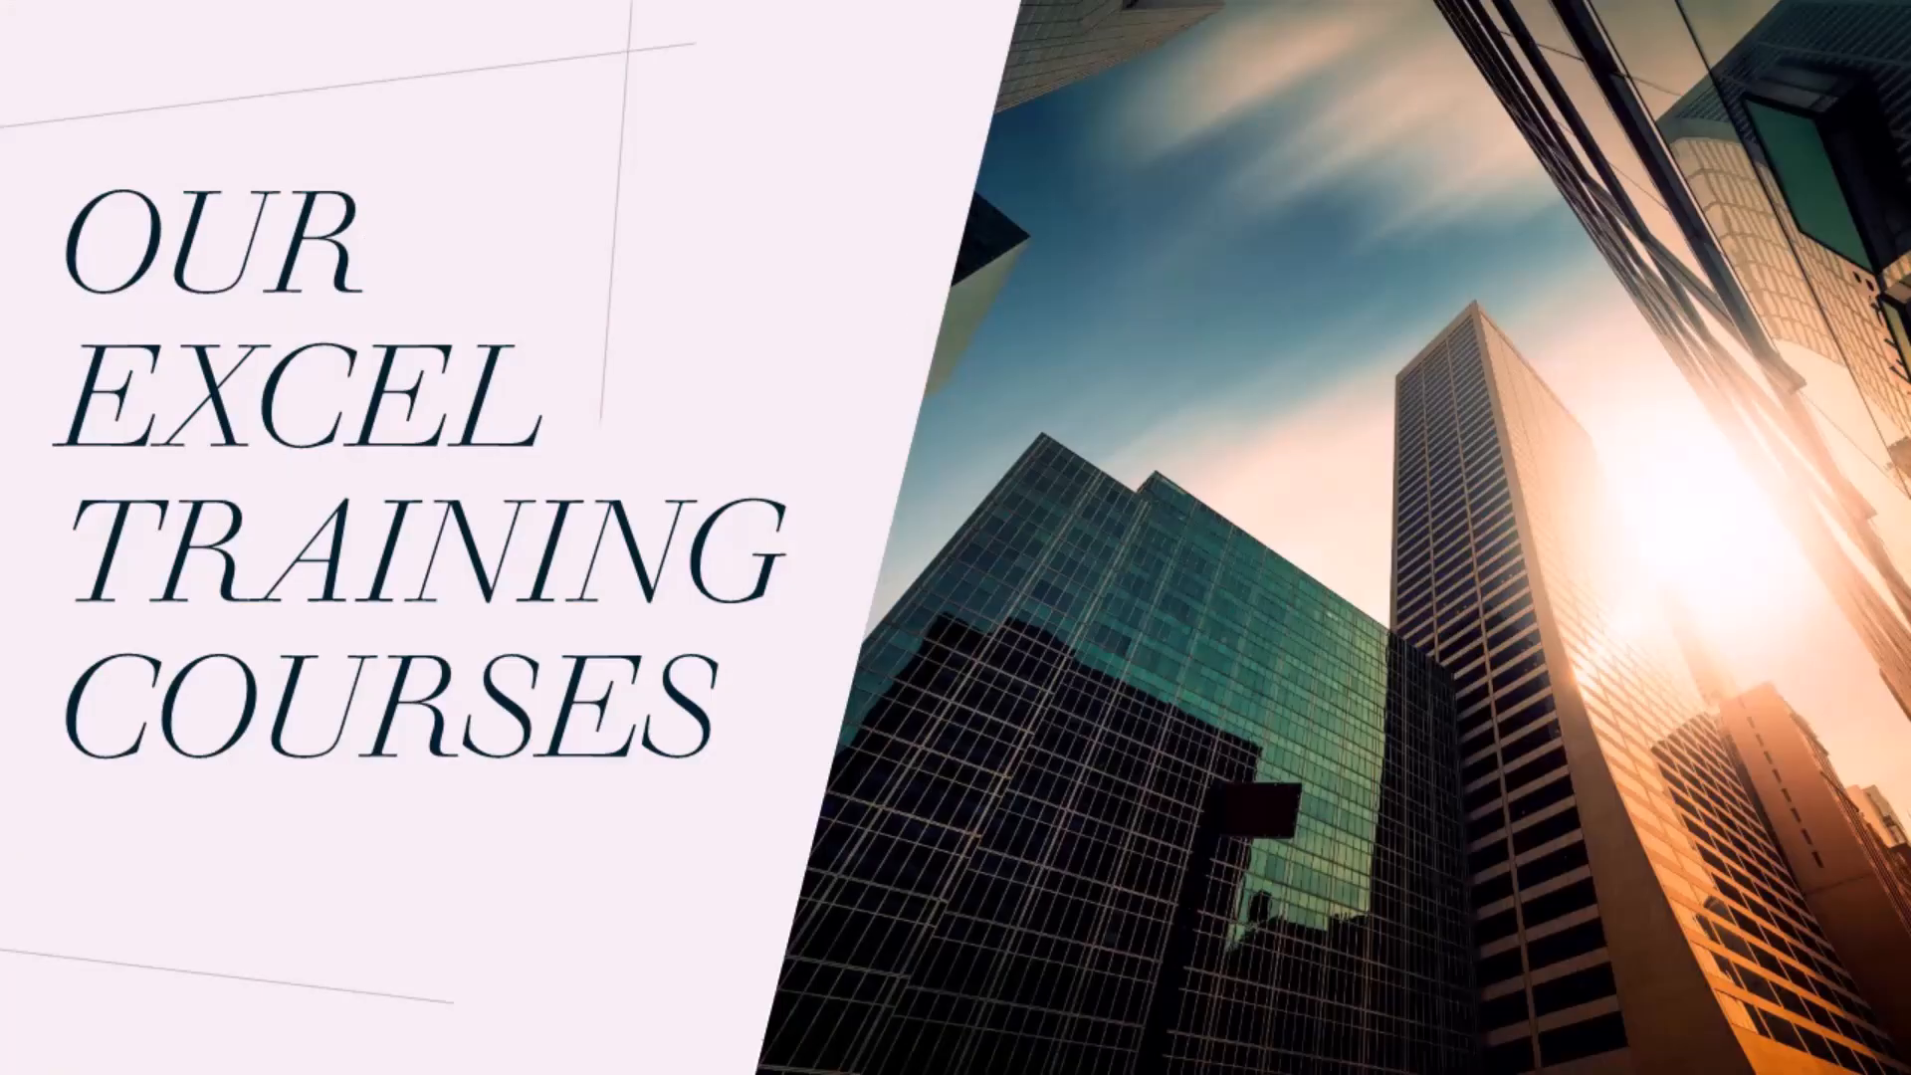